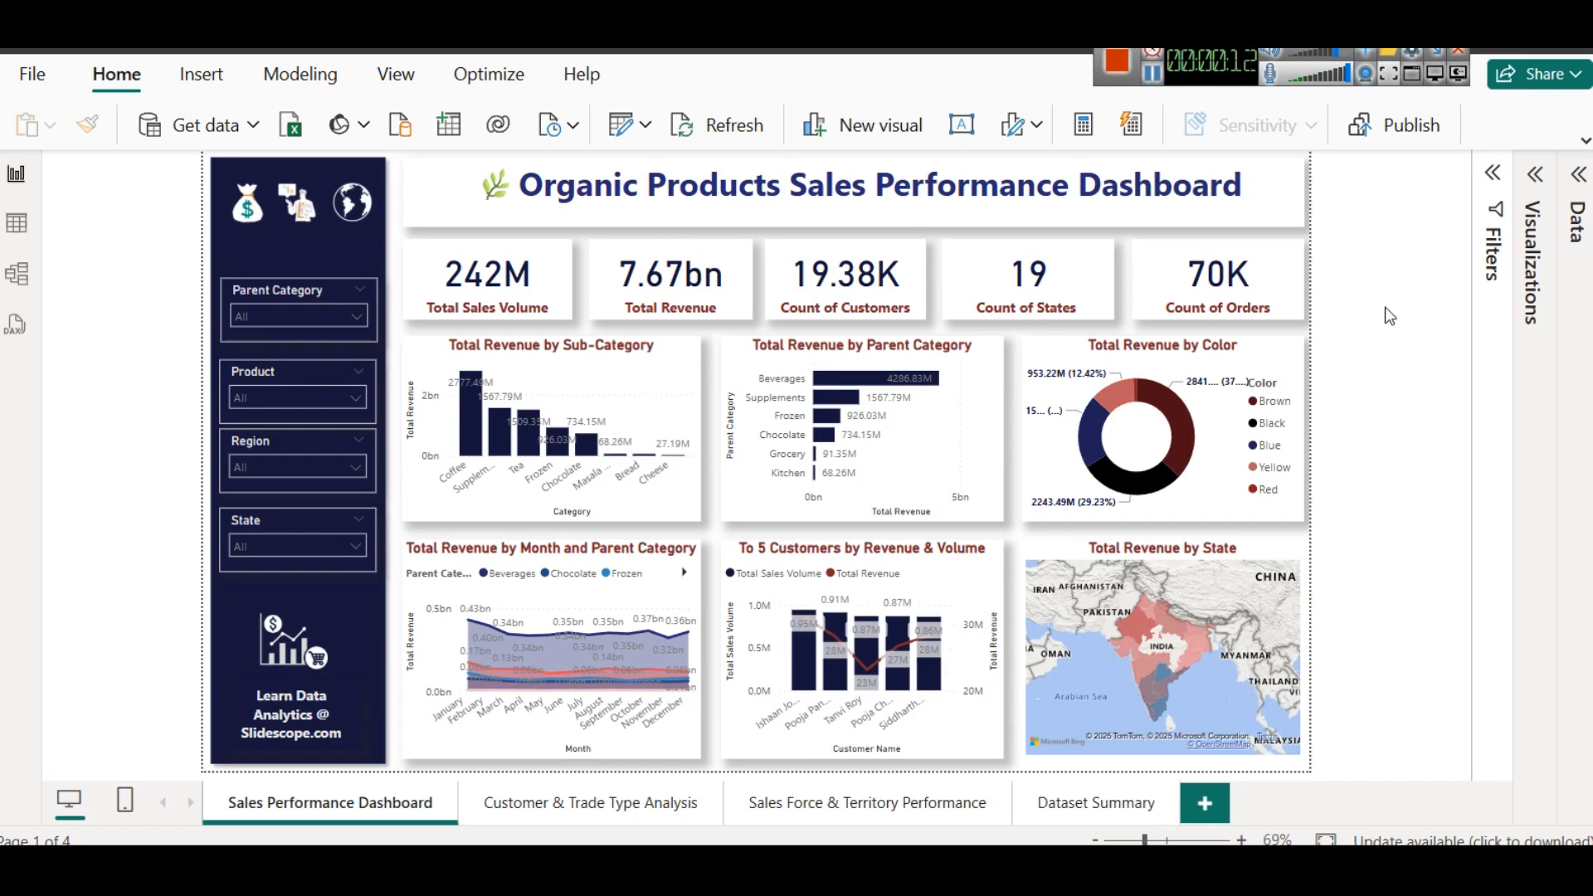
# - View the Customer & Trade Type Analysis and Sales Force & Territory Performance pages, ending on the Sales Performance Dashboard page
pyautogui.click(564, 809)
pyautogui.click(867, 803)
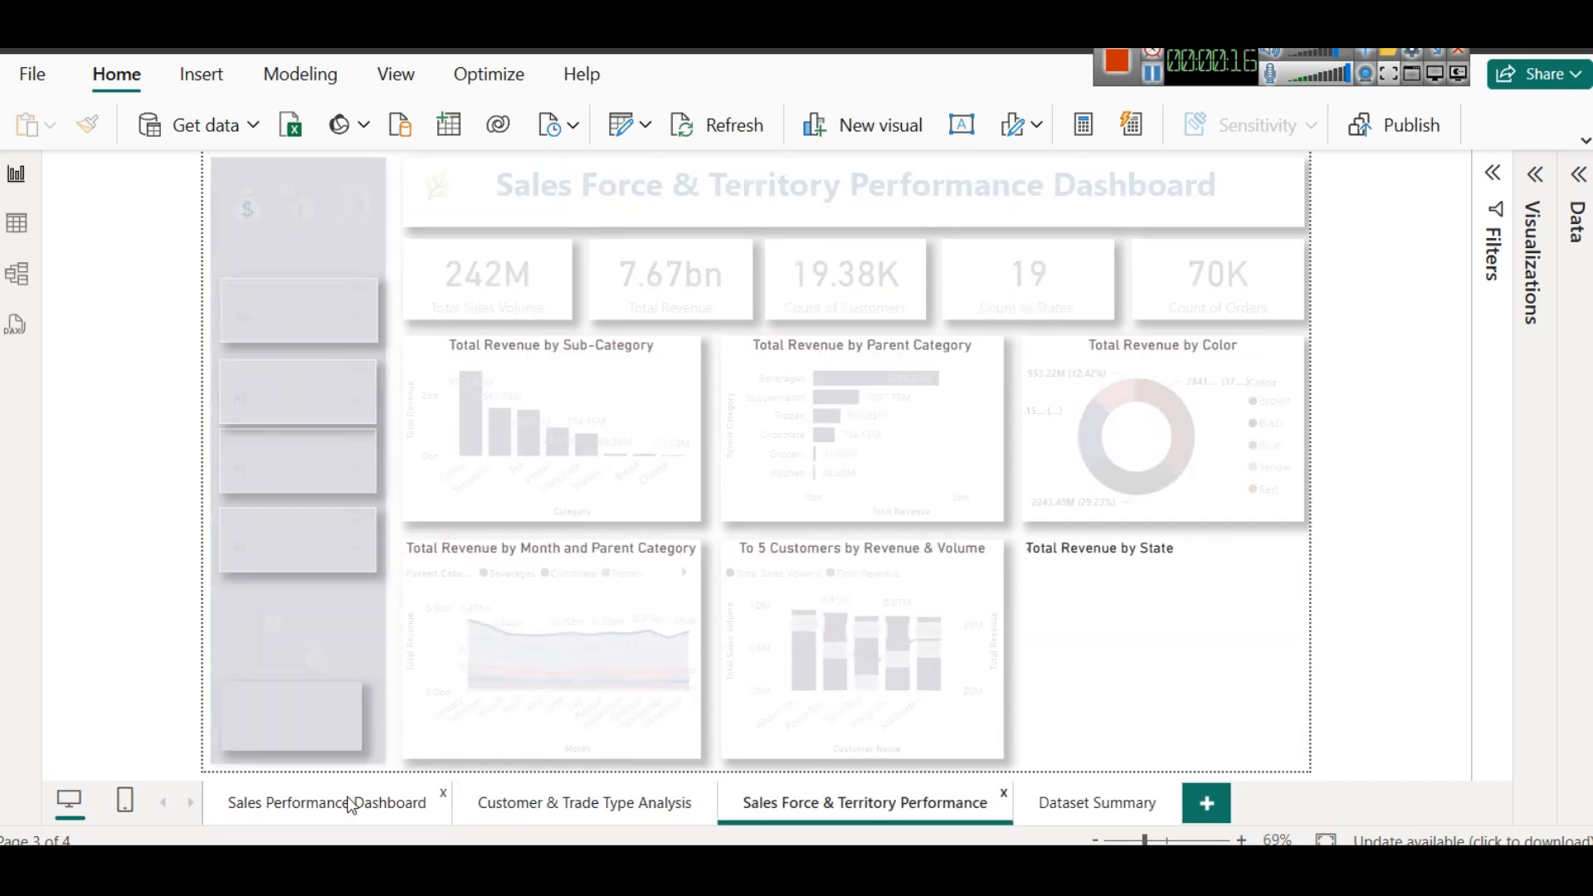
pyautogui.click(347, 805)
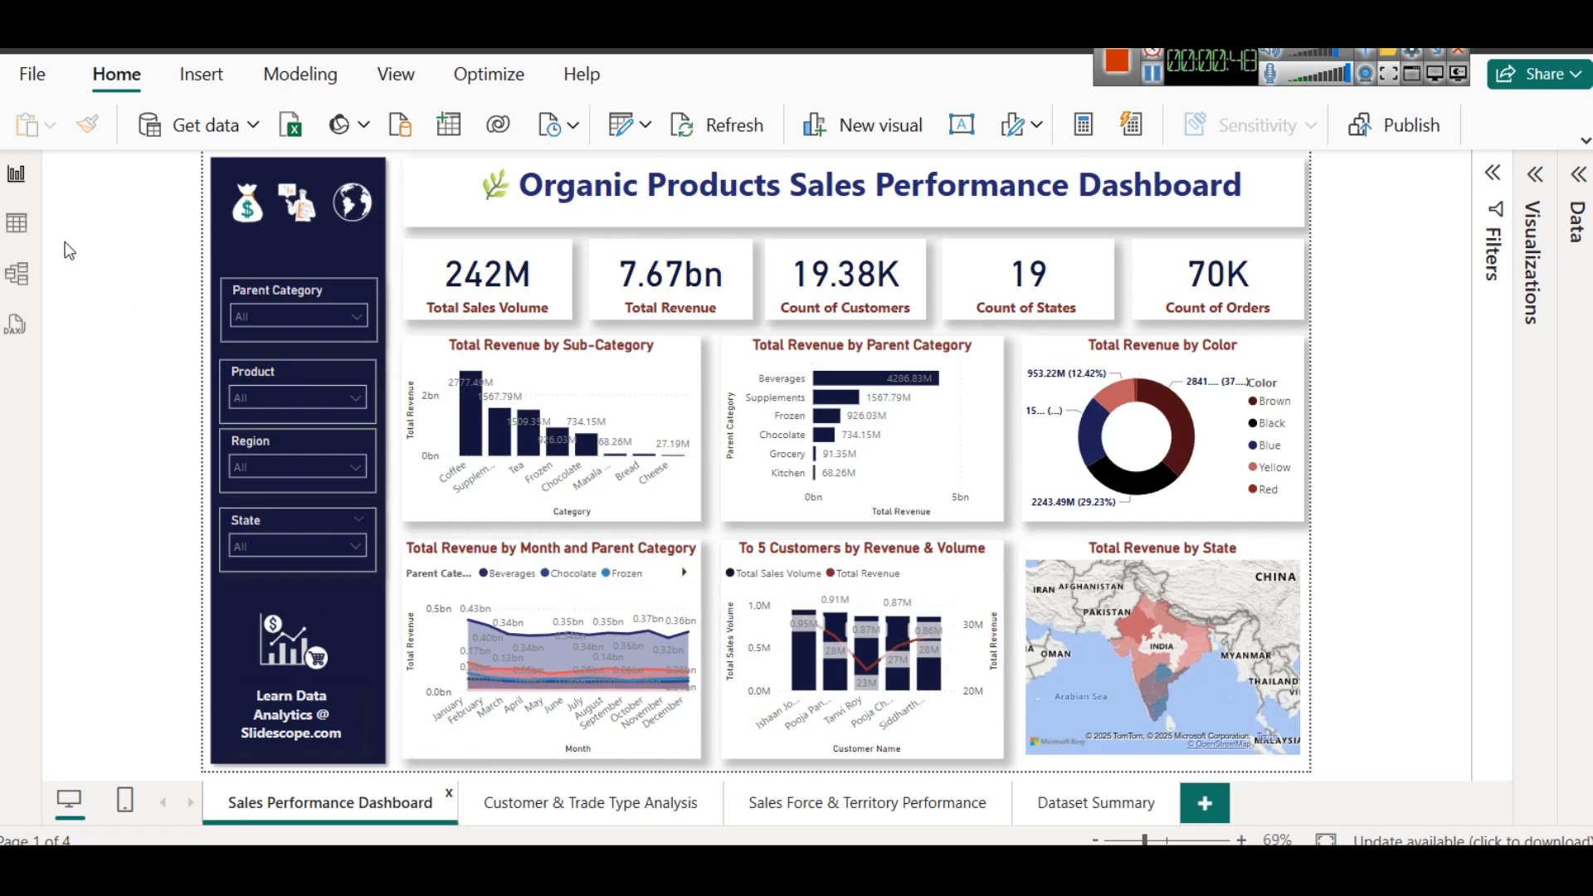
# - Inspect the Product table's data and the relationships between the model's tables, finishing back on the report
pyautogui.click(17, 223)
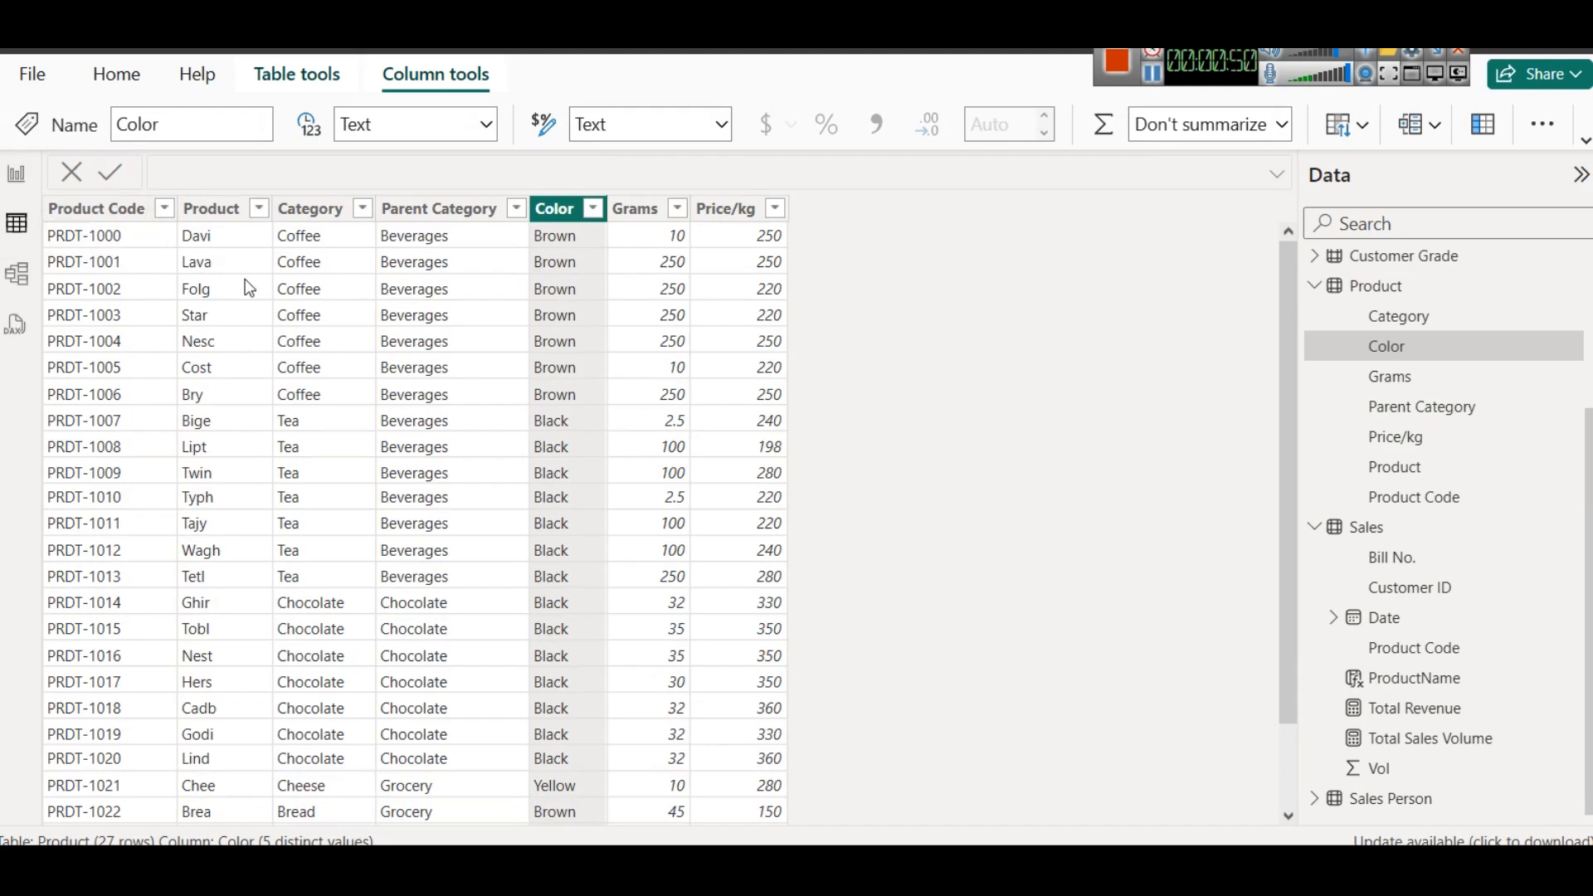
pyautogui.click(17, 274)
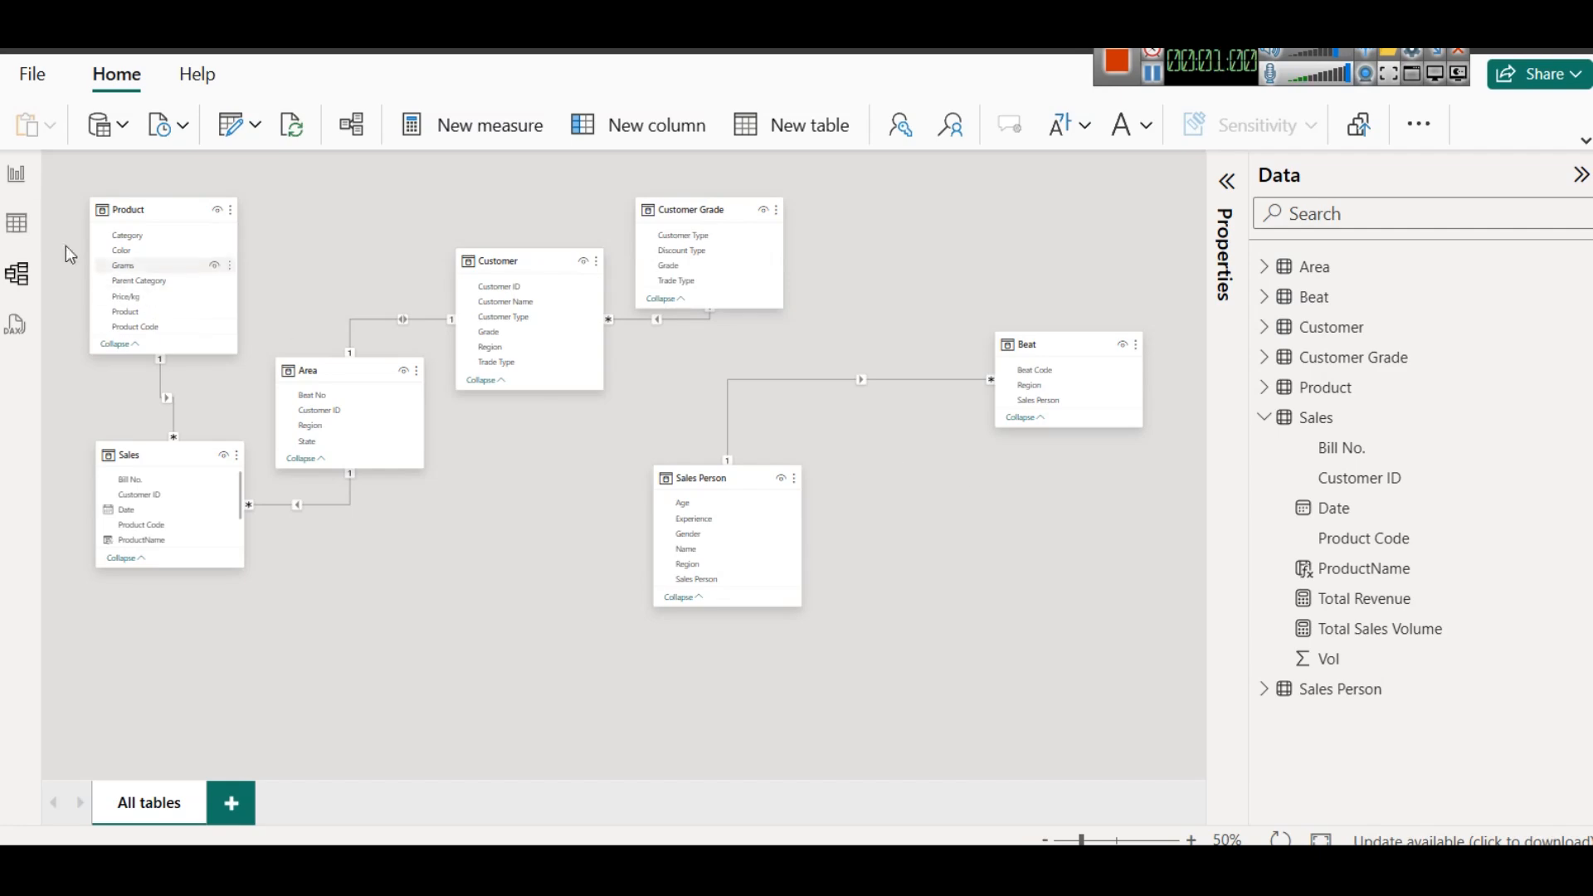
pyautogui.click(12, 176)
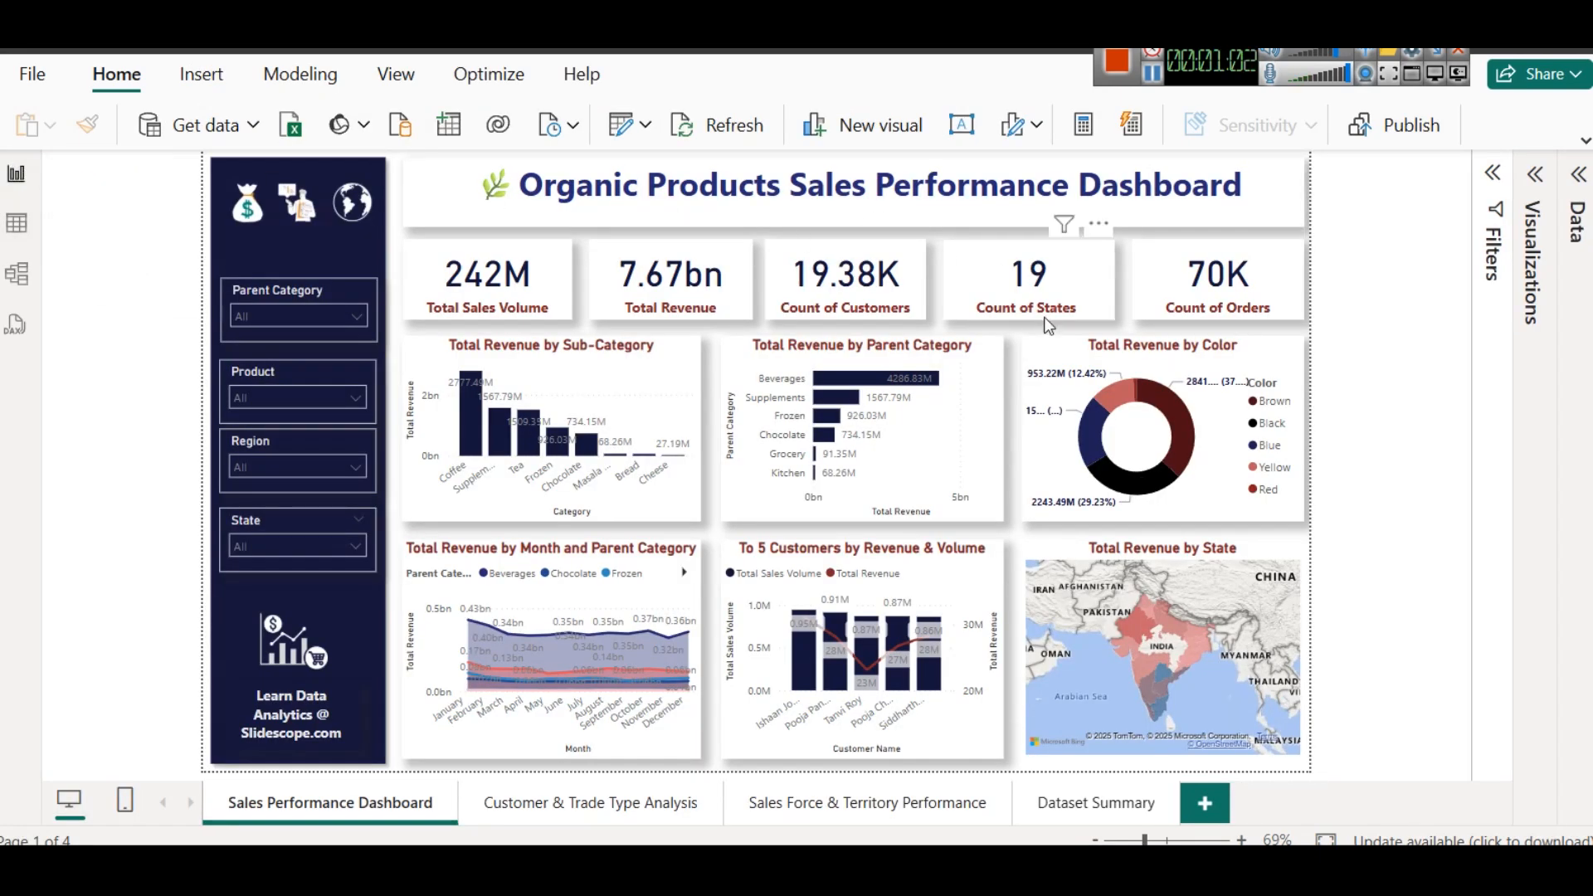
# - Display the DAX formula of the Total Revenue measure in the Sales table
pyautogui.click(1579, 174)
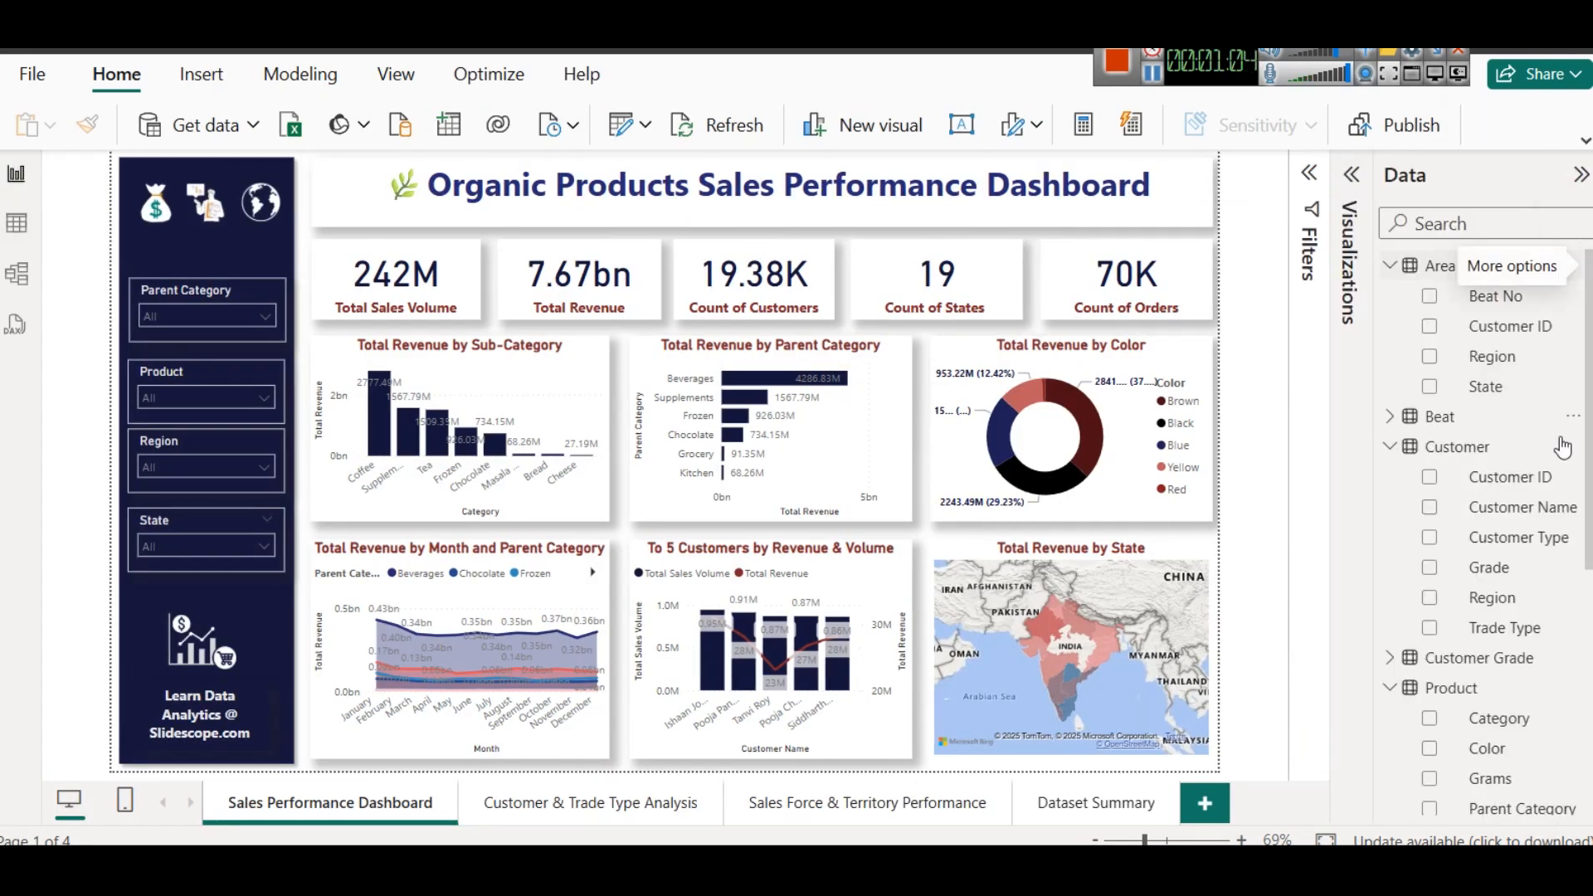
pyautogui.scroll(-5, 1508, 365)
pyautogui.scroll(-1, 1509, 365)
pyautogui.click(1530, 708)
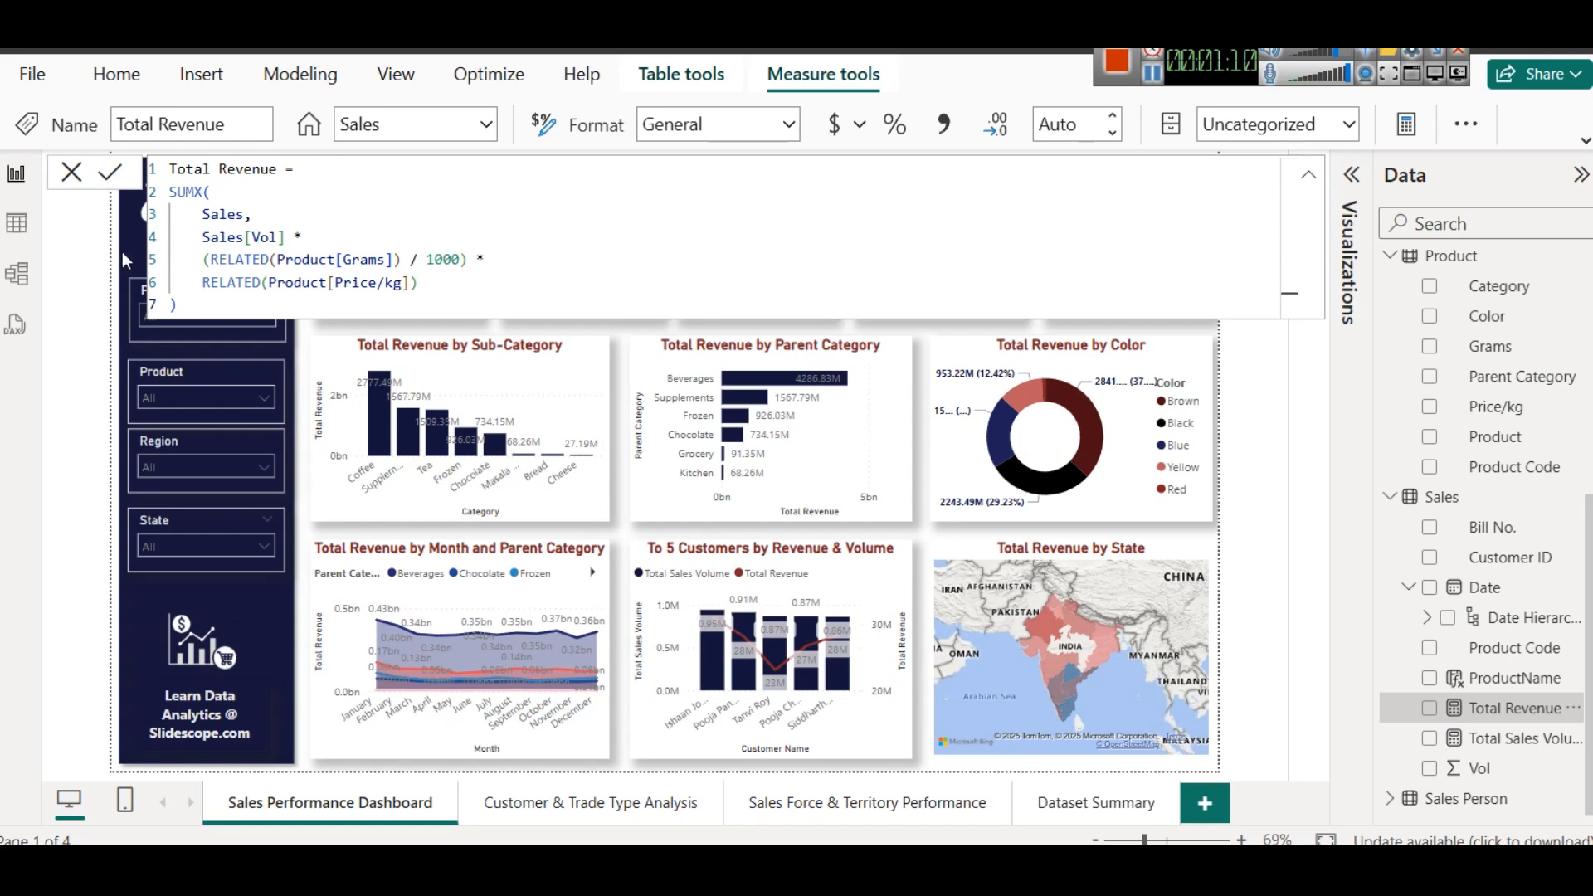
# - Examine the Price/kg column in the Product table's data and go back to the report
pyautogui.click(18, 224)
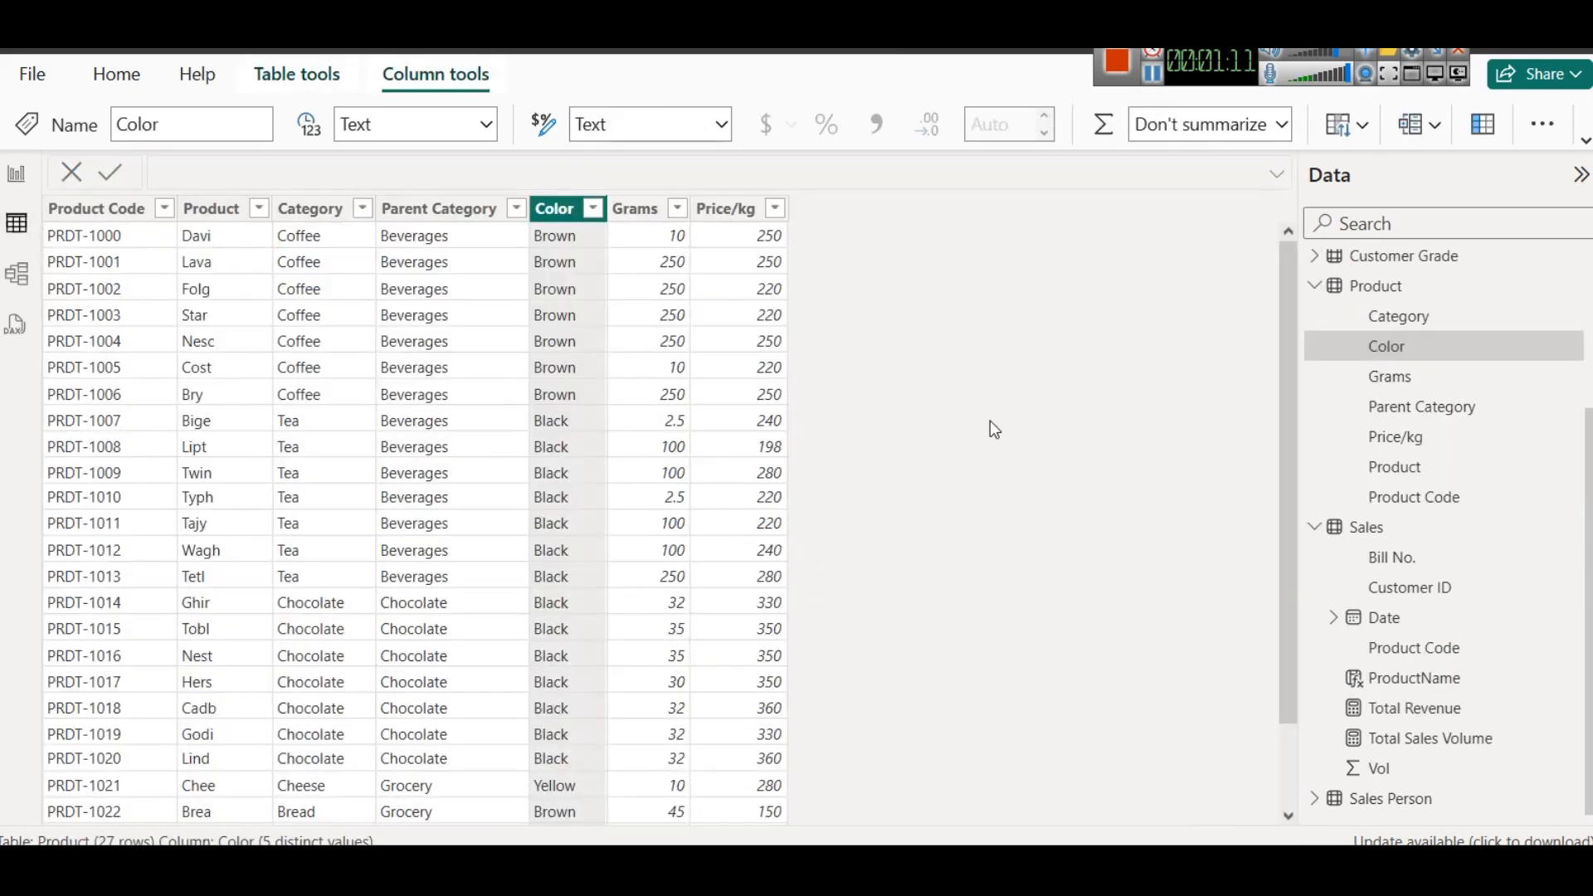
pyautogui.click(1413, 438)
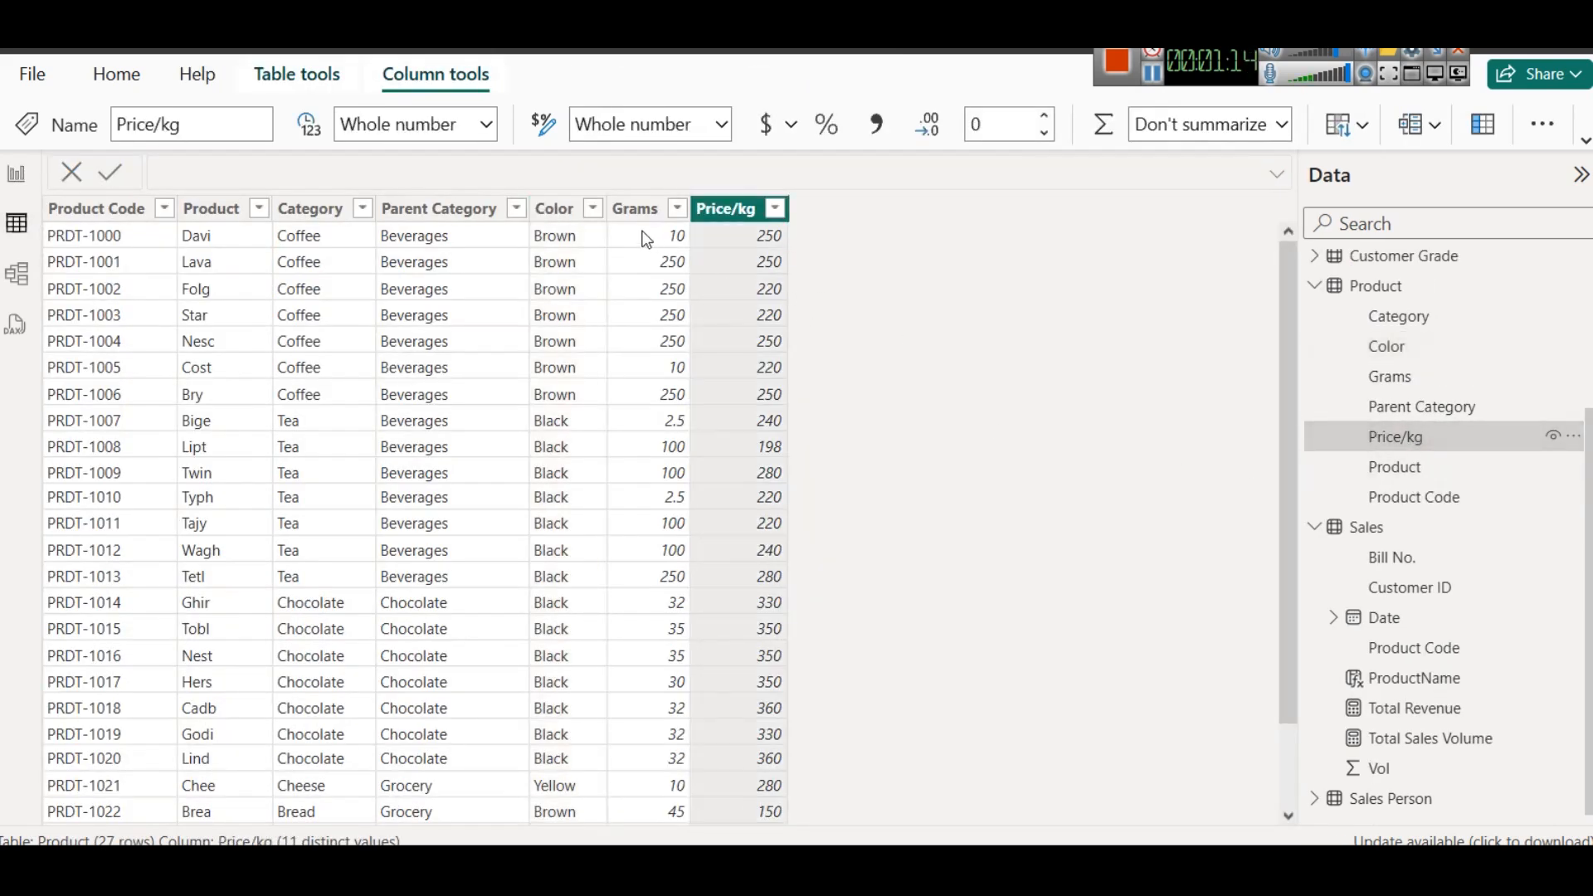
pyautogui.click(35, 173)
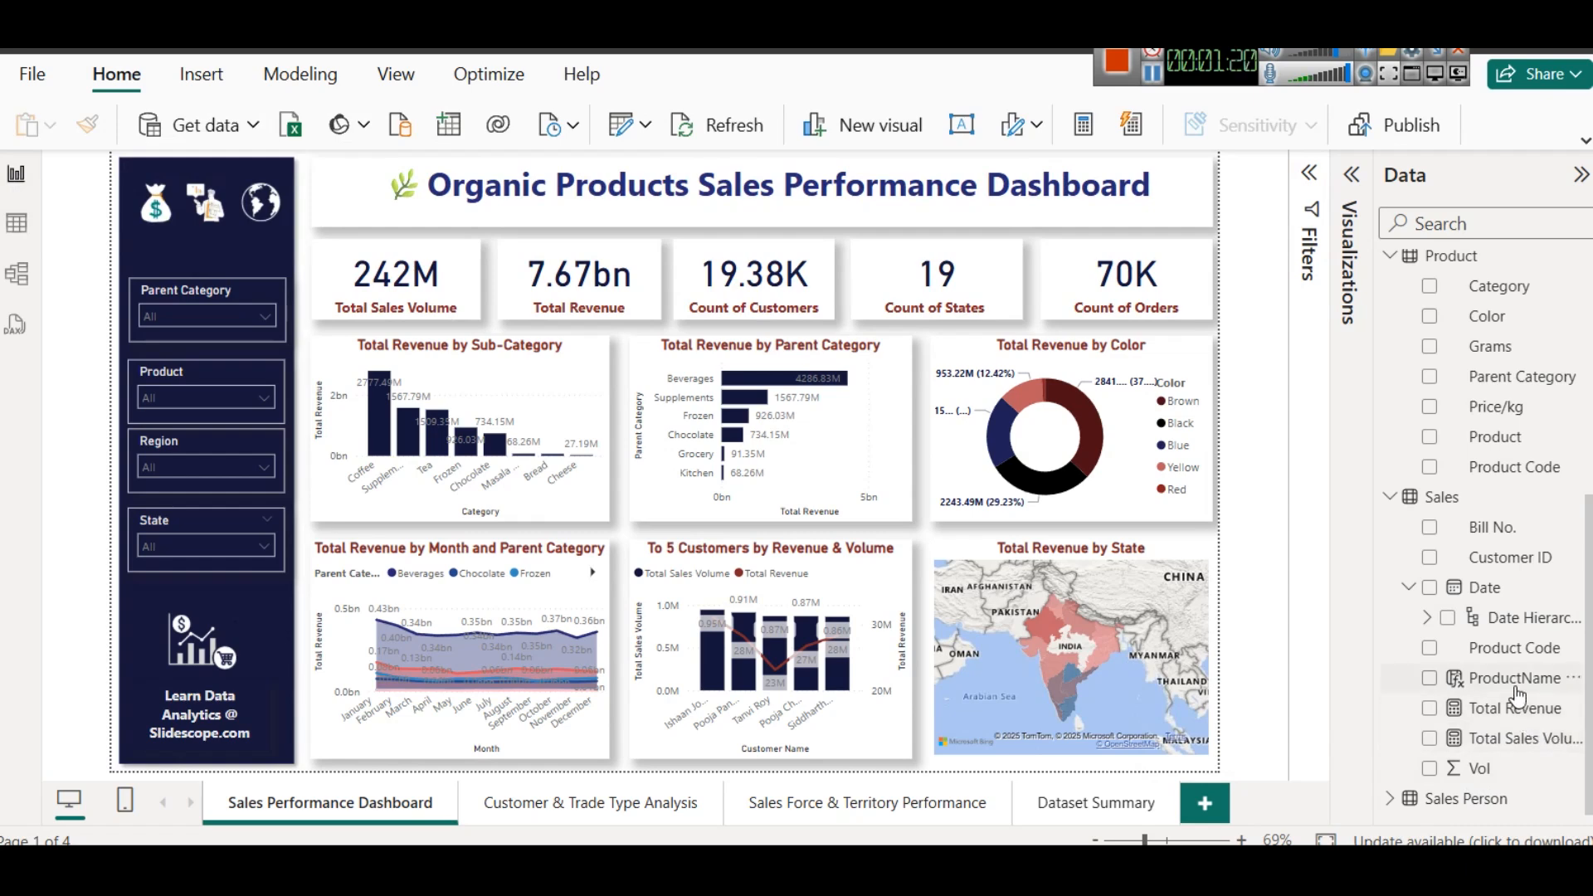
# - Display the formula of the Sales table's ProductName calculated column, and close the formula view when done
pyautogui.click(1512, 678)
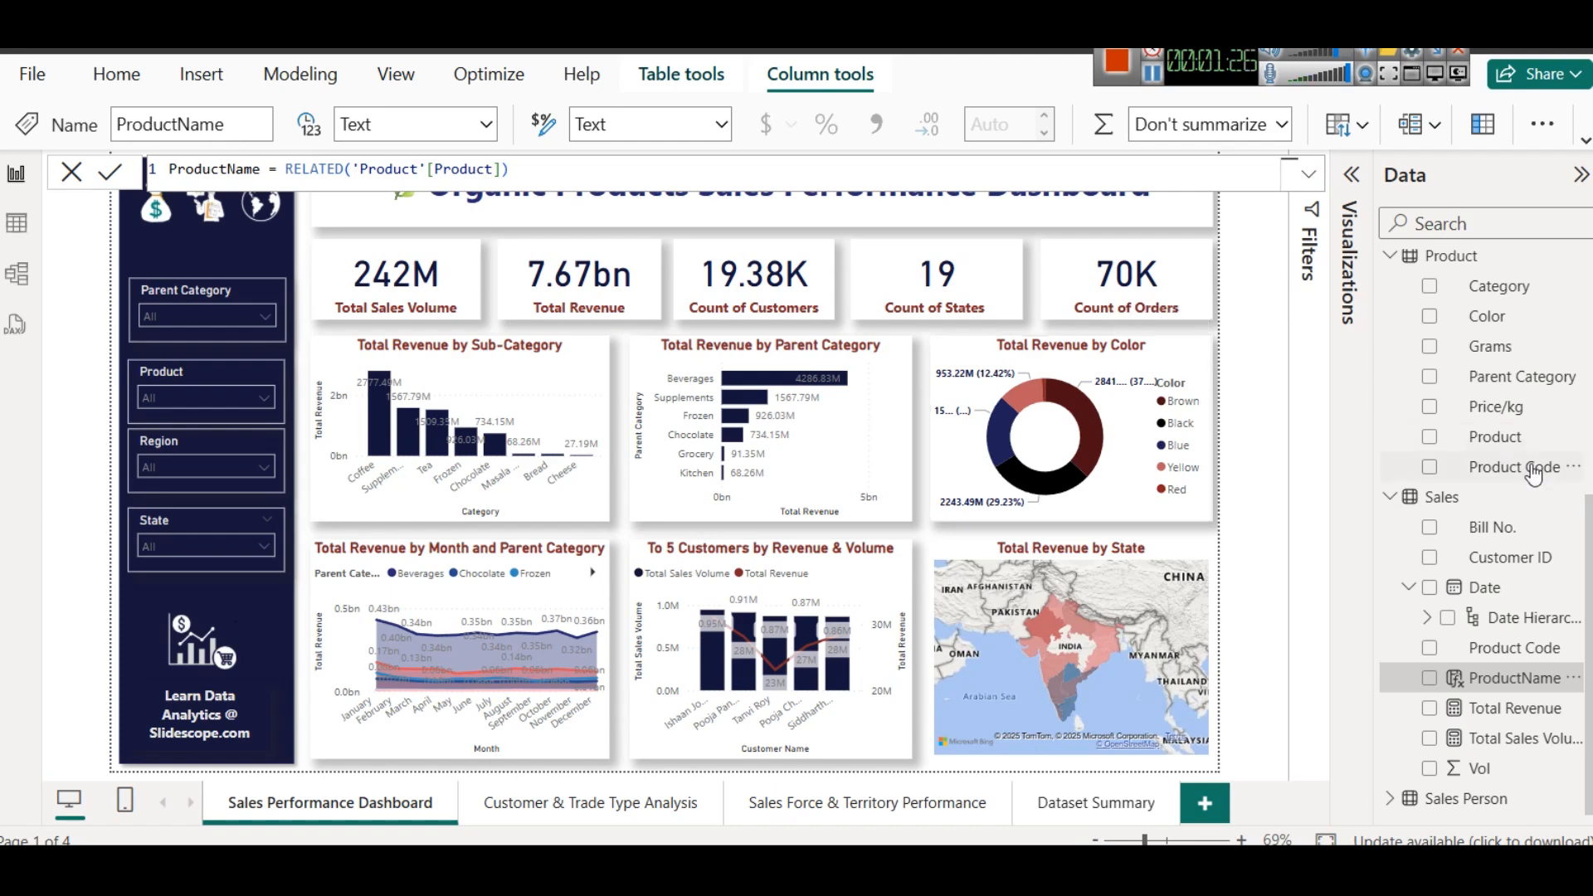
pyautogui.scroll(4, 1485, 498)
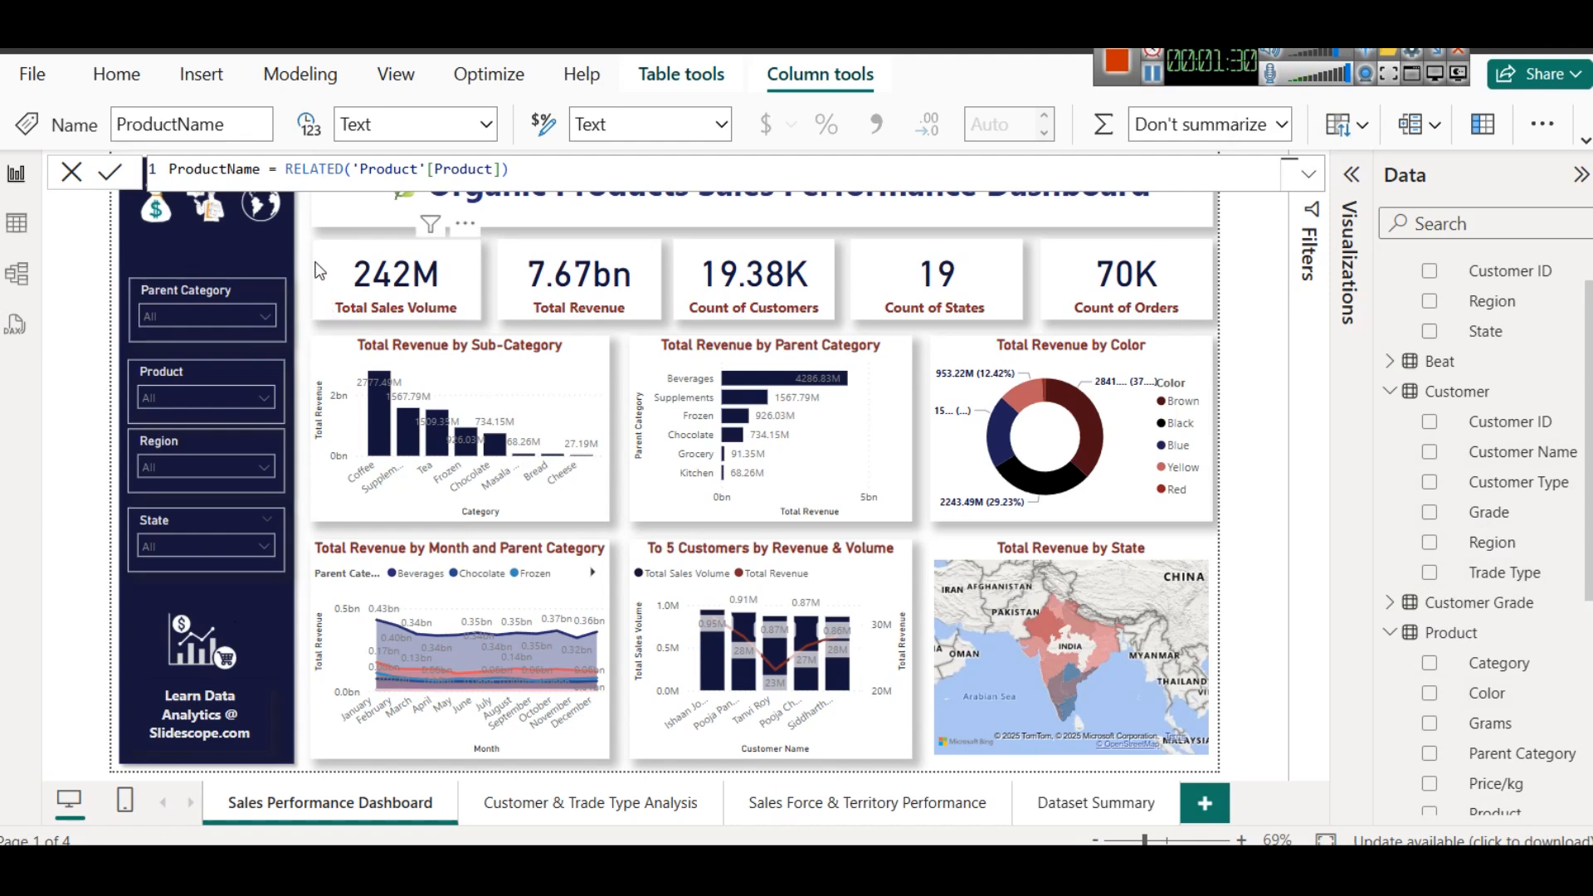
pyautogui.click(307, 245)
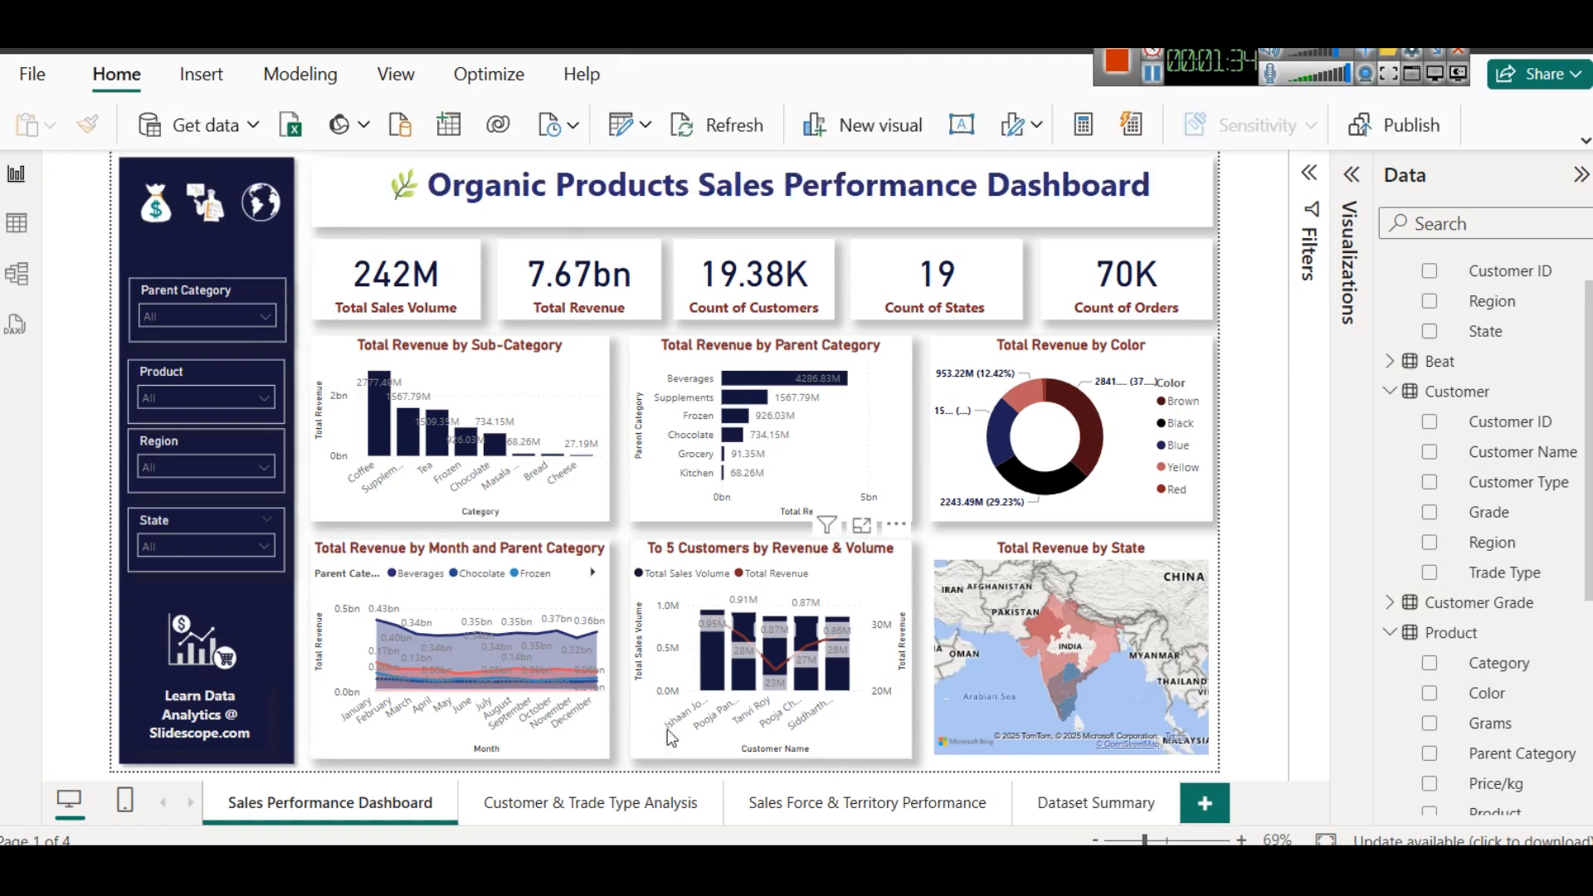
# - Switch to the browser, review the organic product sales article's dashboard ideas and table summary, and return to the Power BI report
pyautogui.moveTo(662, 840)
pyautogui.click(633, 759)
pyautogui.scroll(-2, 797, 615)
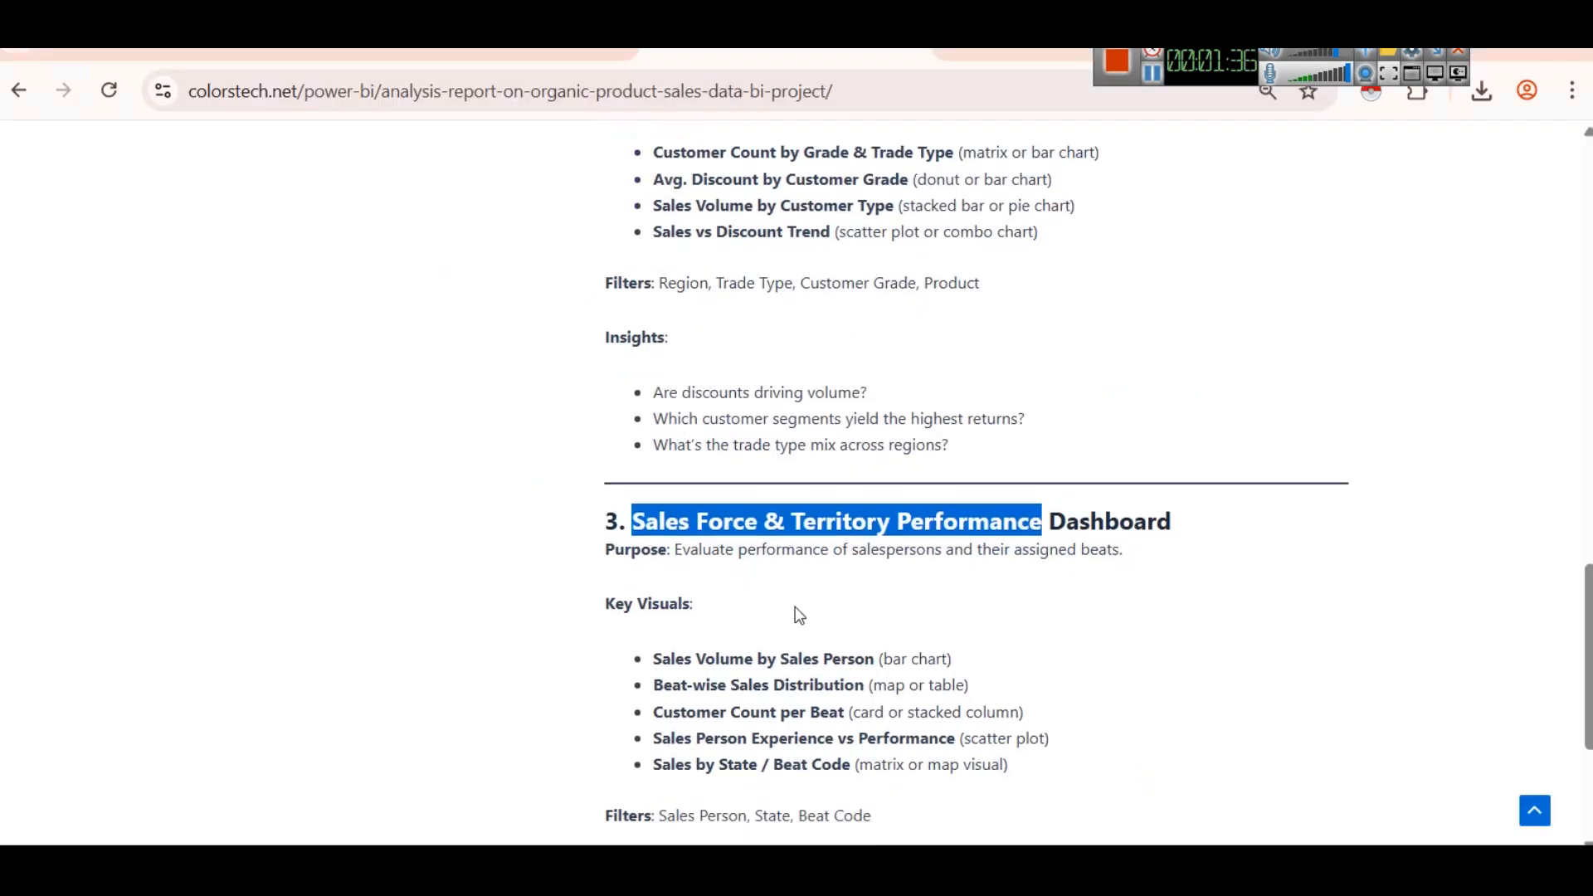
pyautogui.scroll(5, 757, 558)
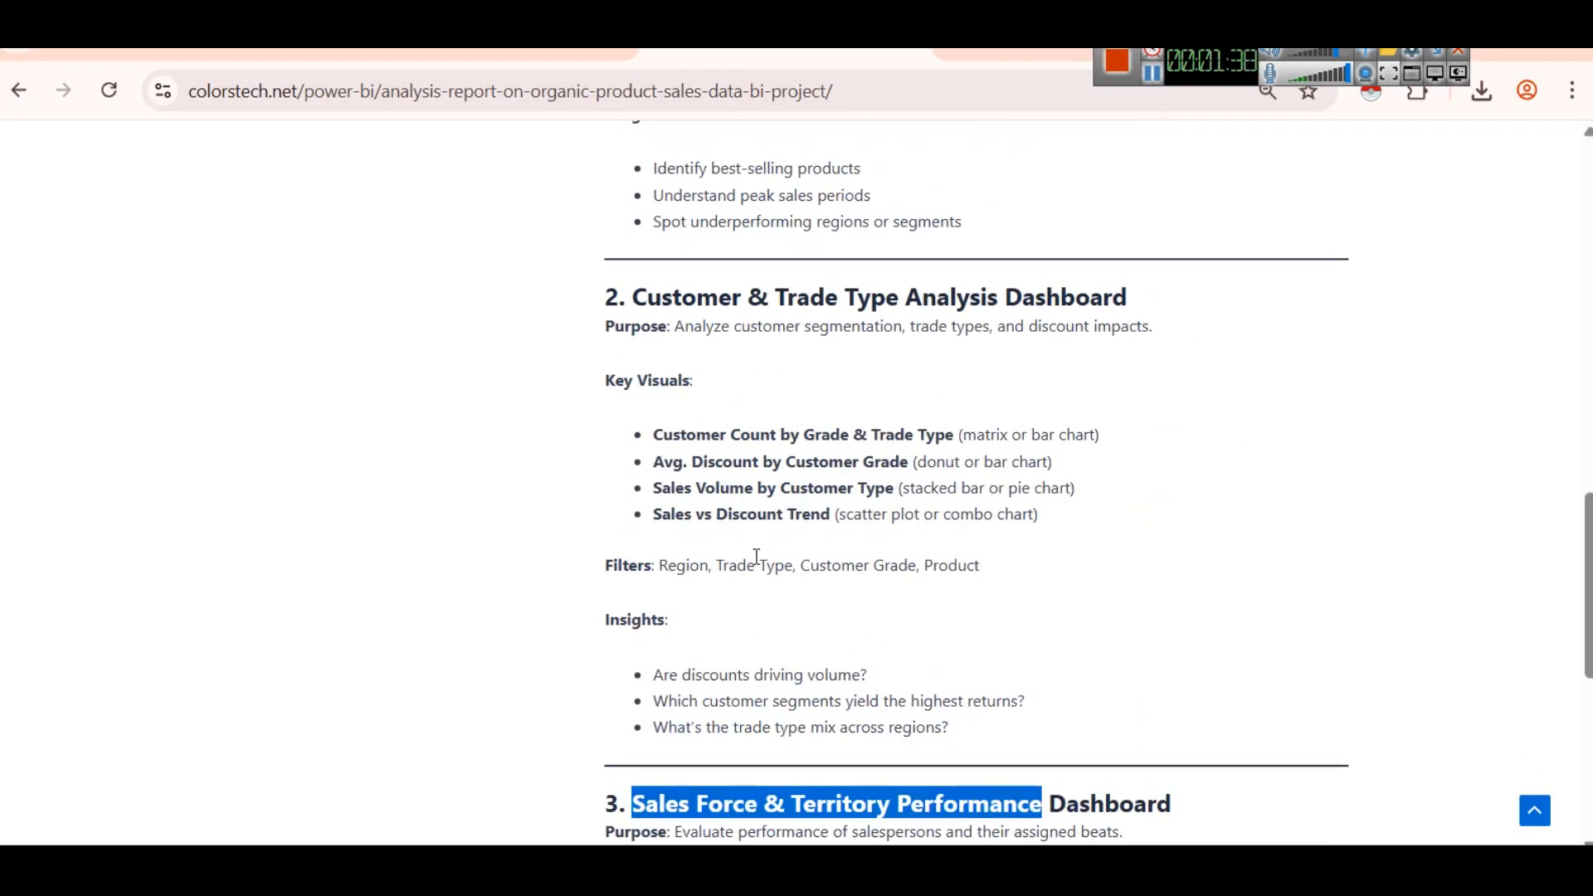
pyautogui.scroll(15, 757, 558)
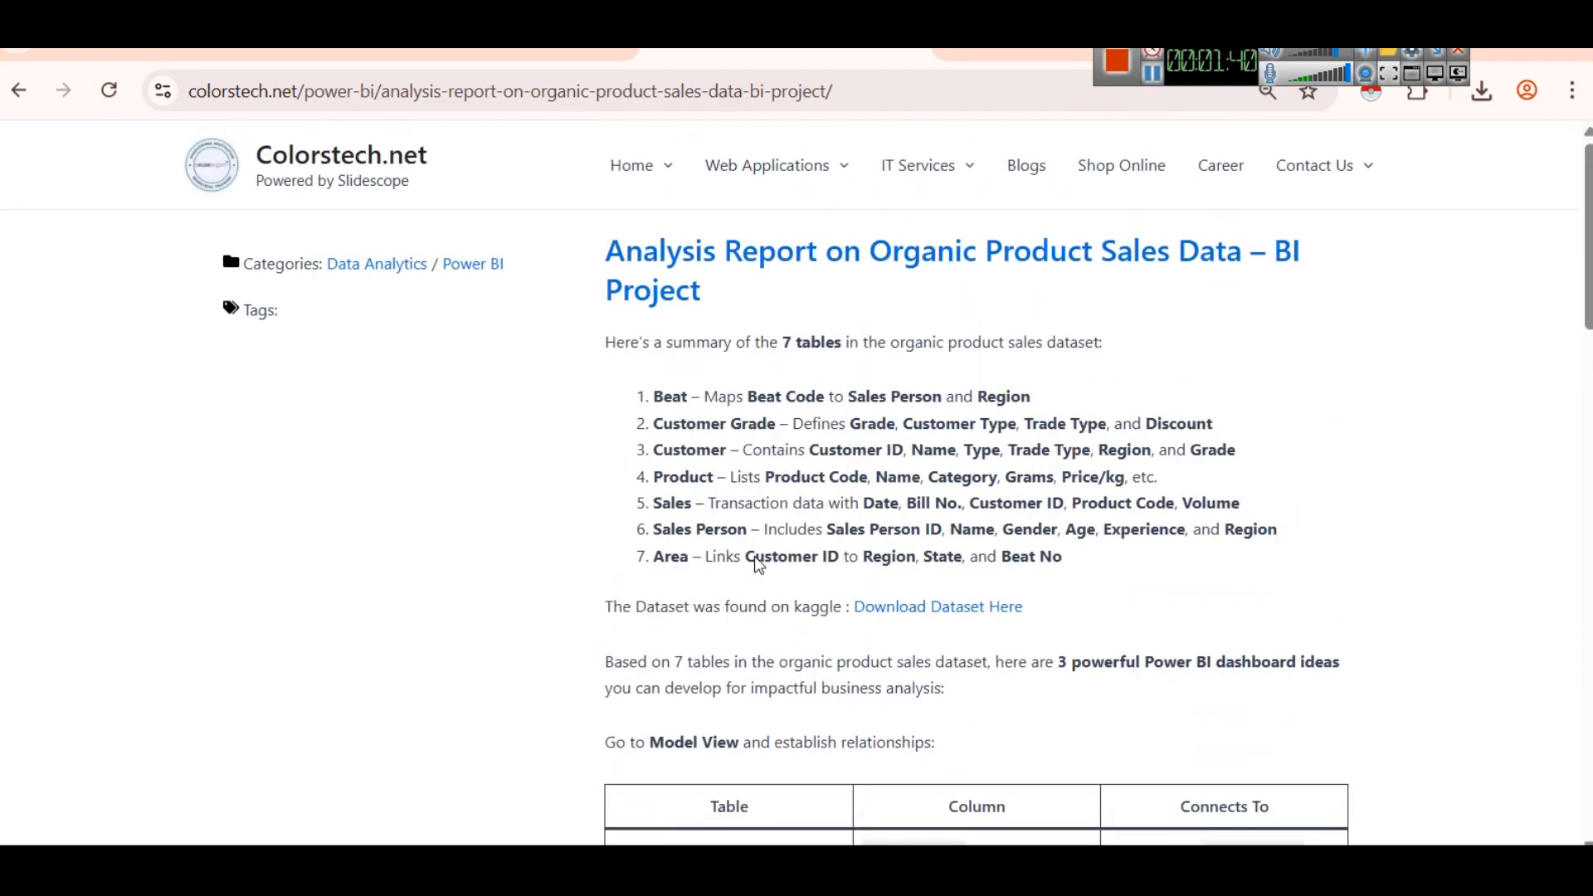
pyautogui.moveTo(807, 843)
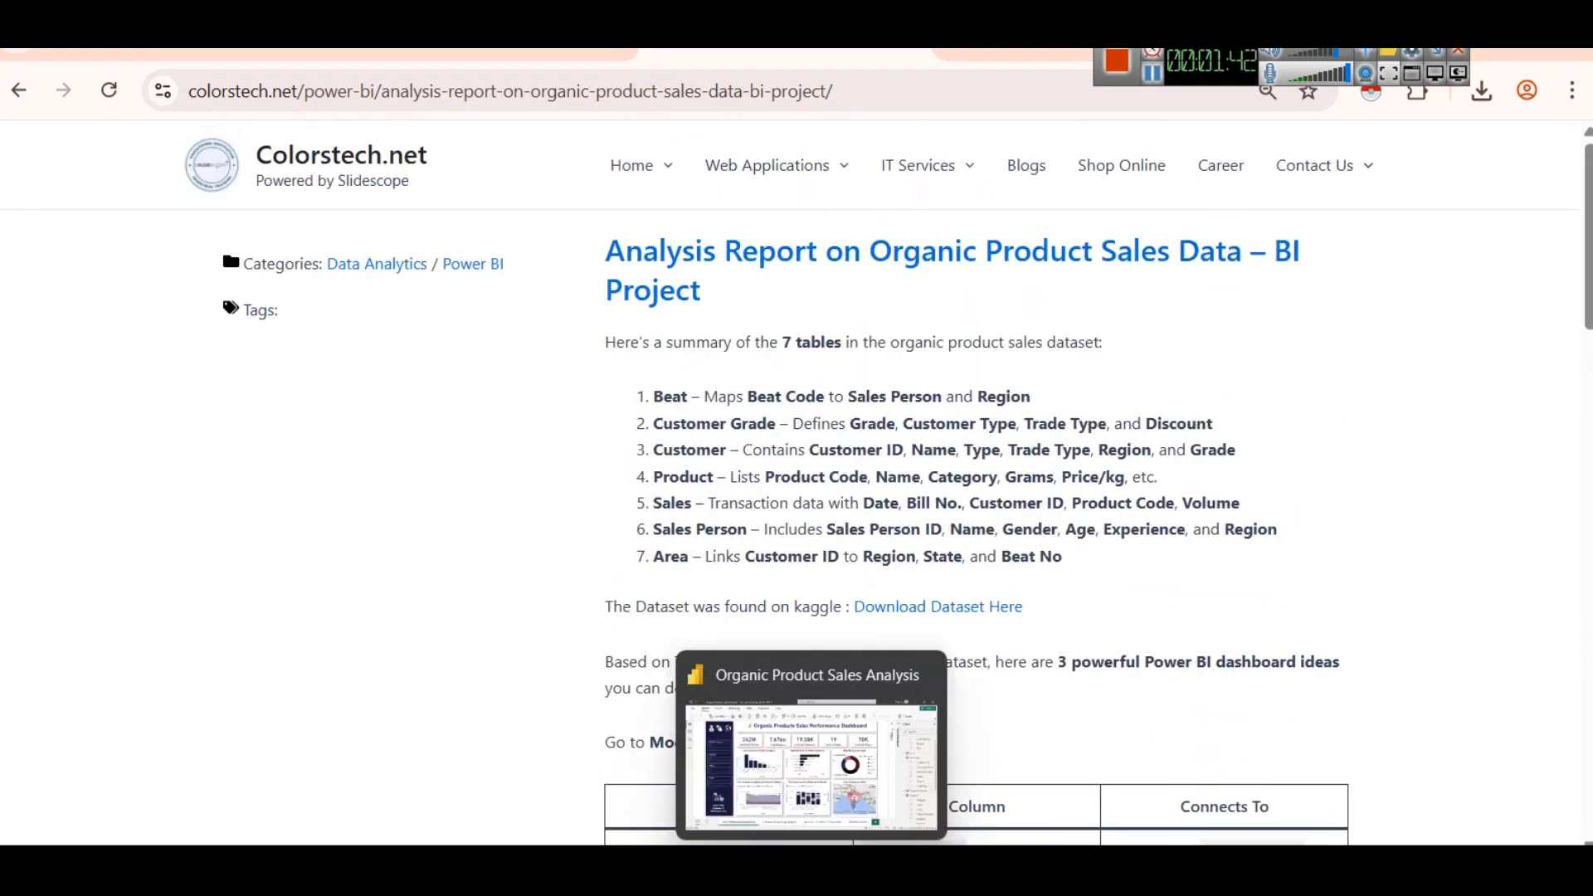
pyautogui.click(760, 739)
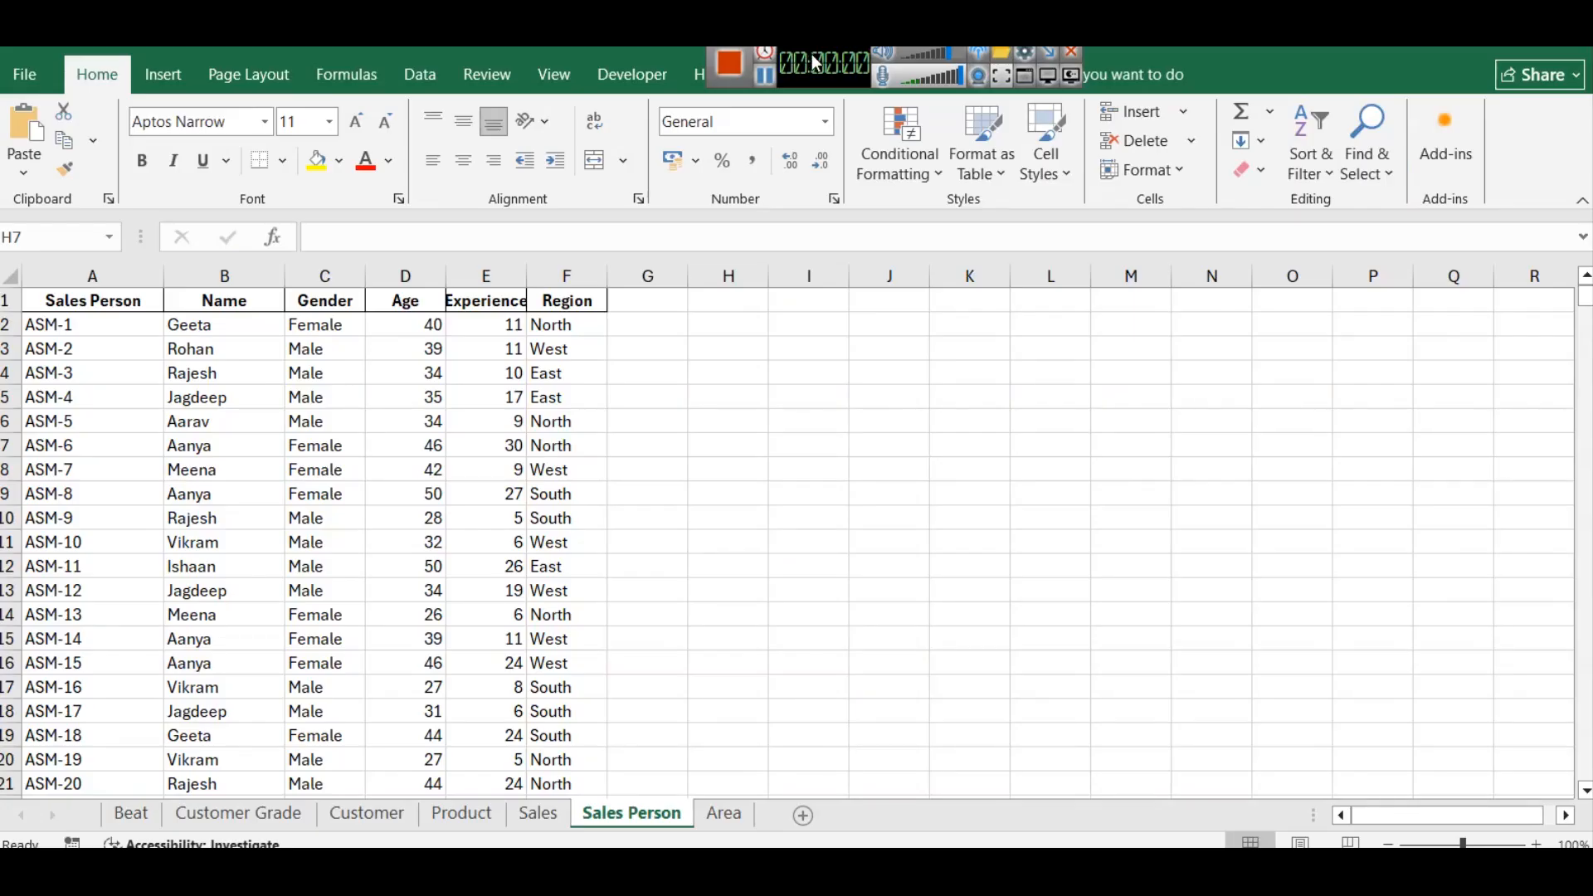
pyautogui.moveTo(818, 62); pyautogui.dragTo(1077, 53)
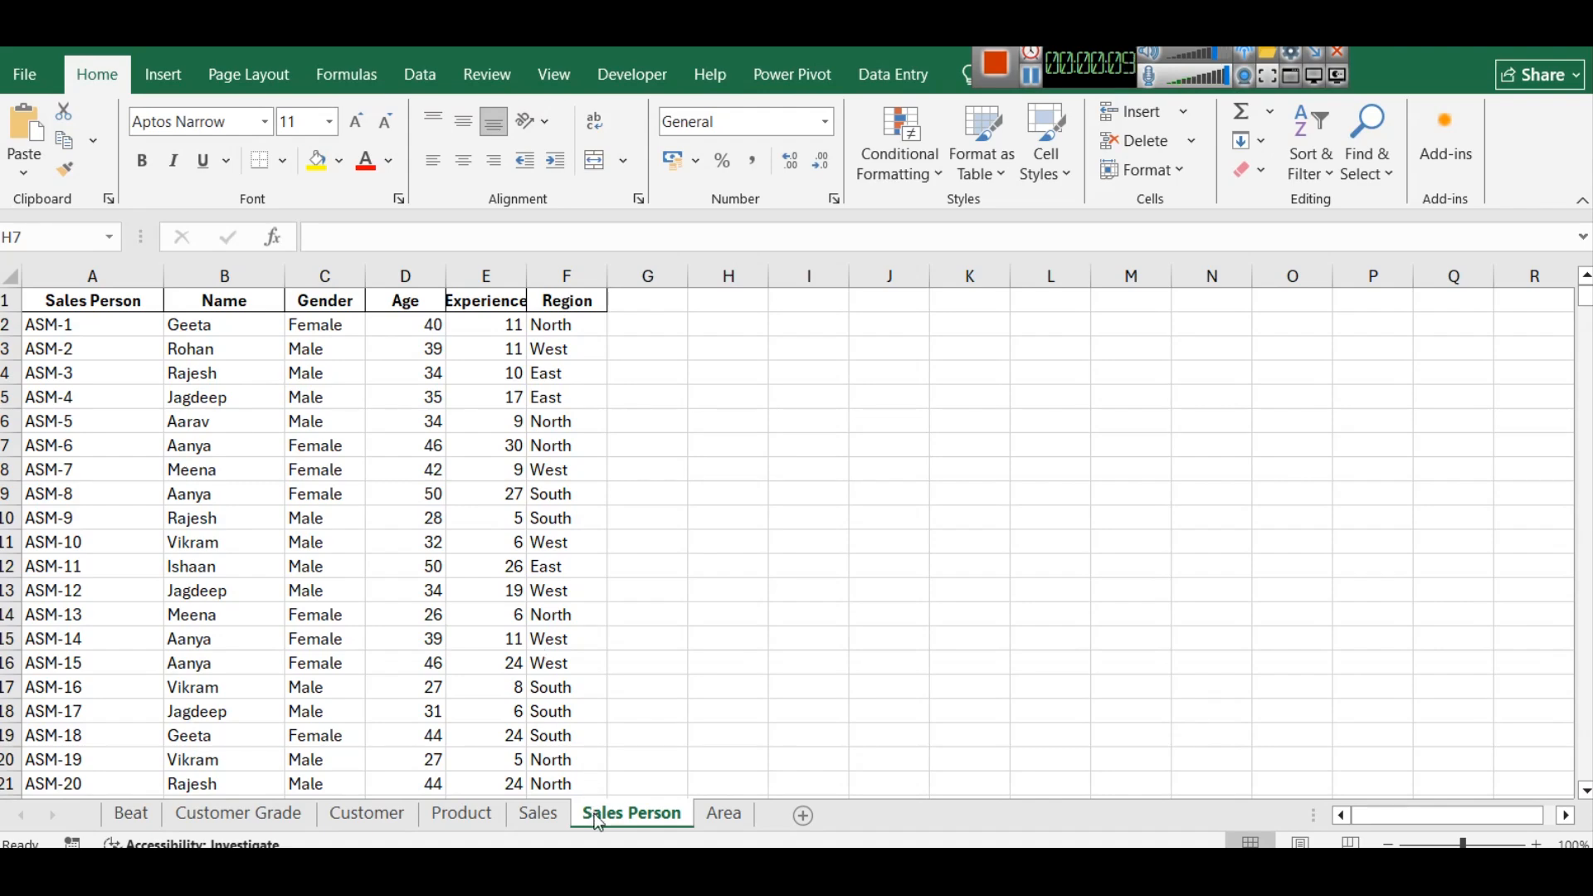
# - Review the Beat, Customer Grade and Customer sheets of the source workbook in Excel
pyautogui.click(133, 818)
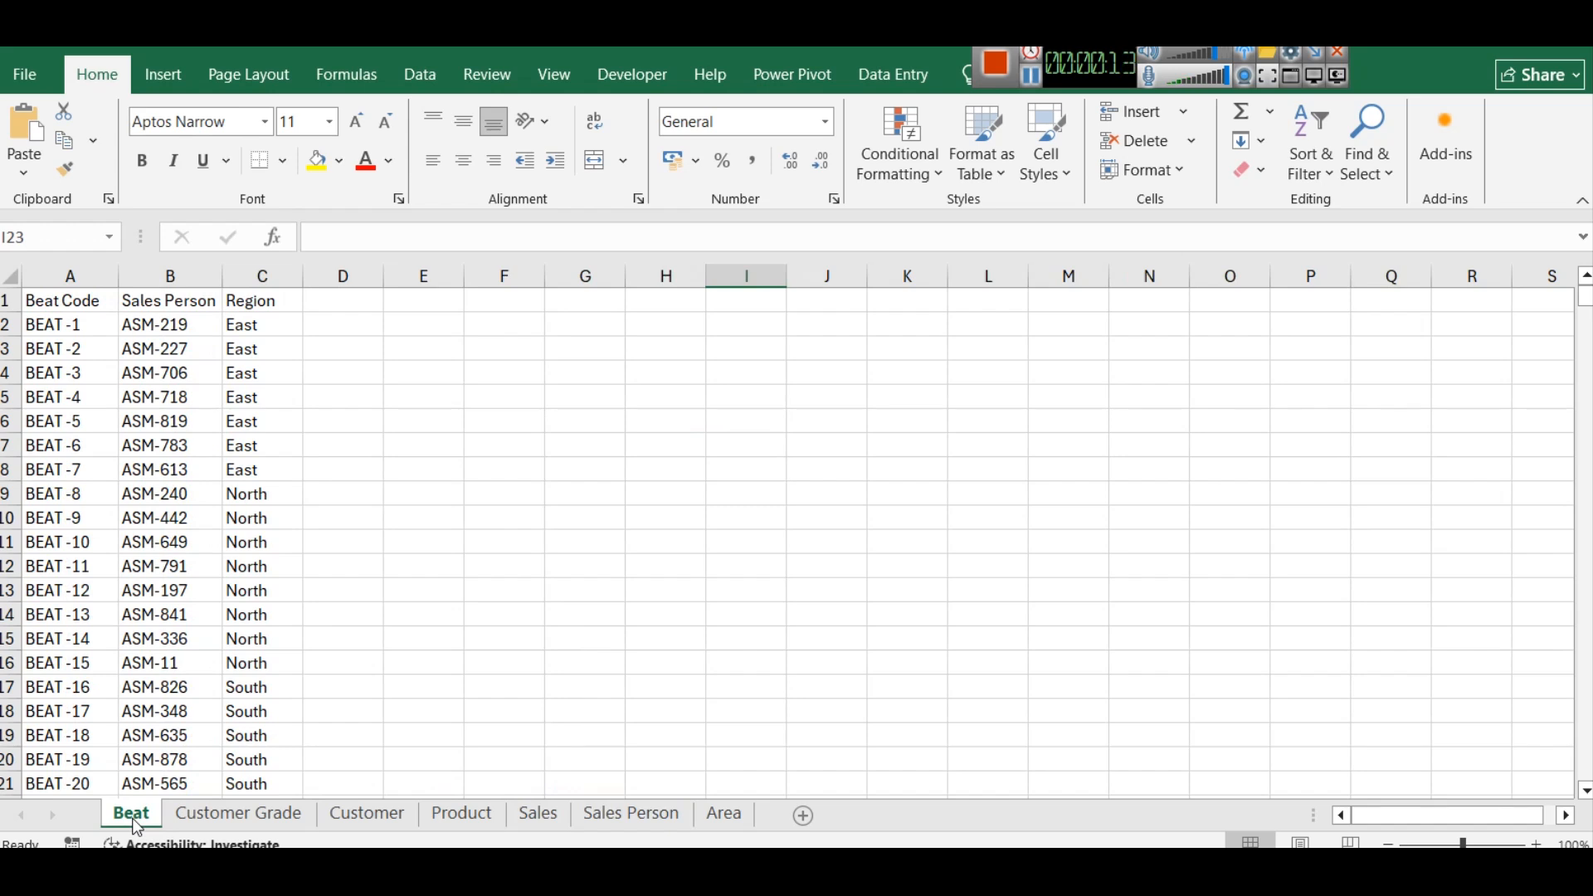
pyautogui.click(244, 822)
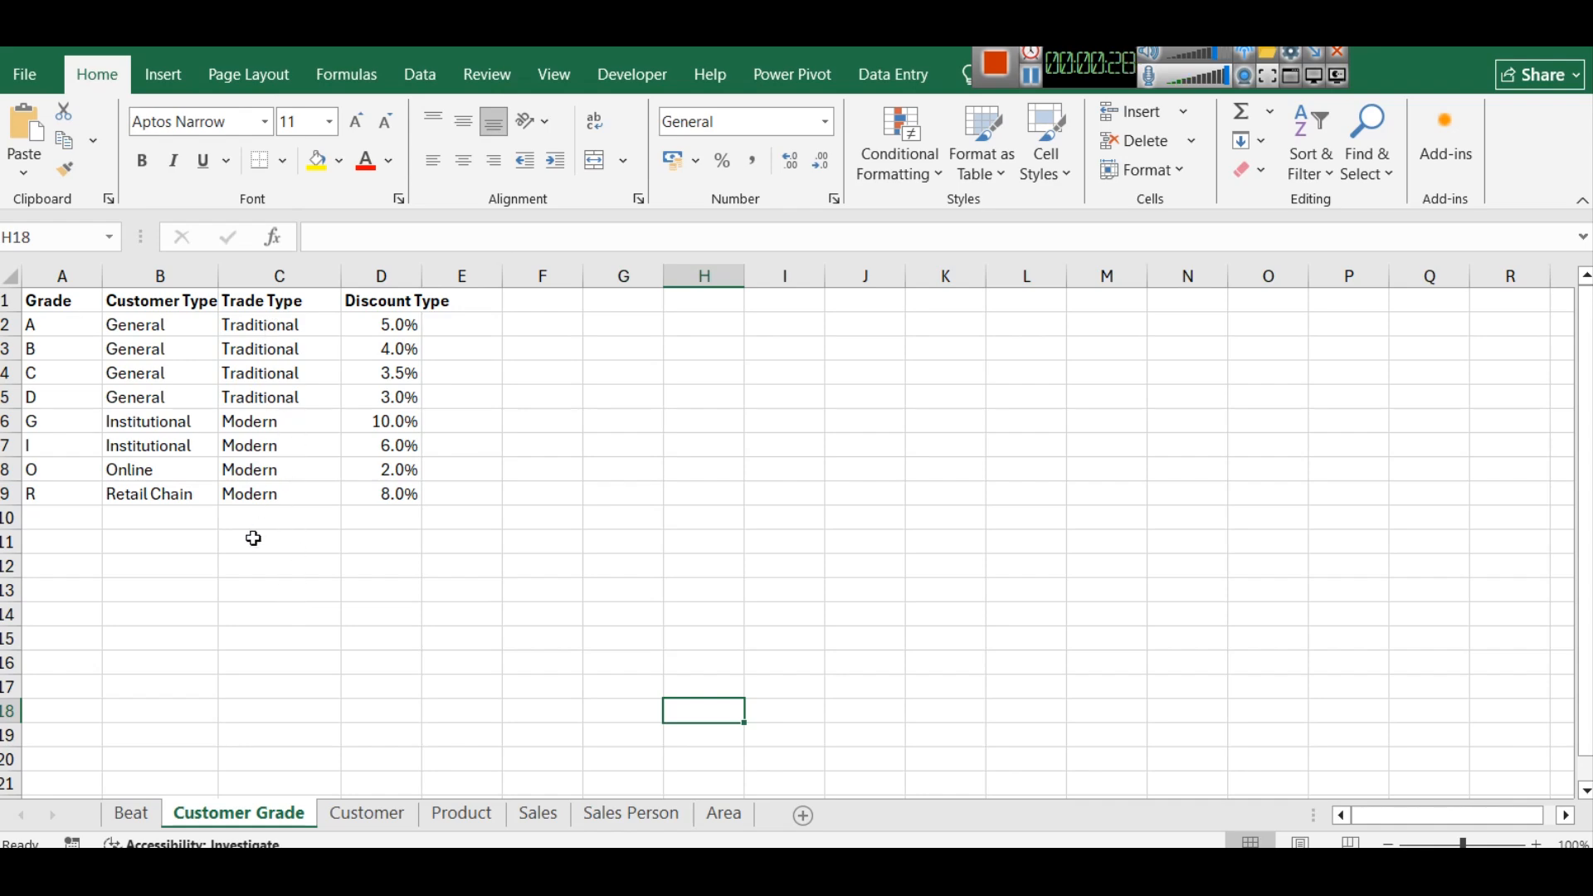
pyautogui.click(357, 820)
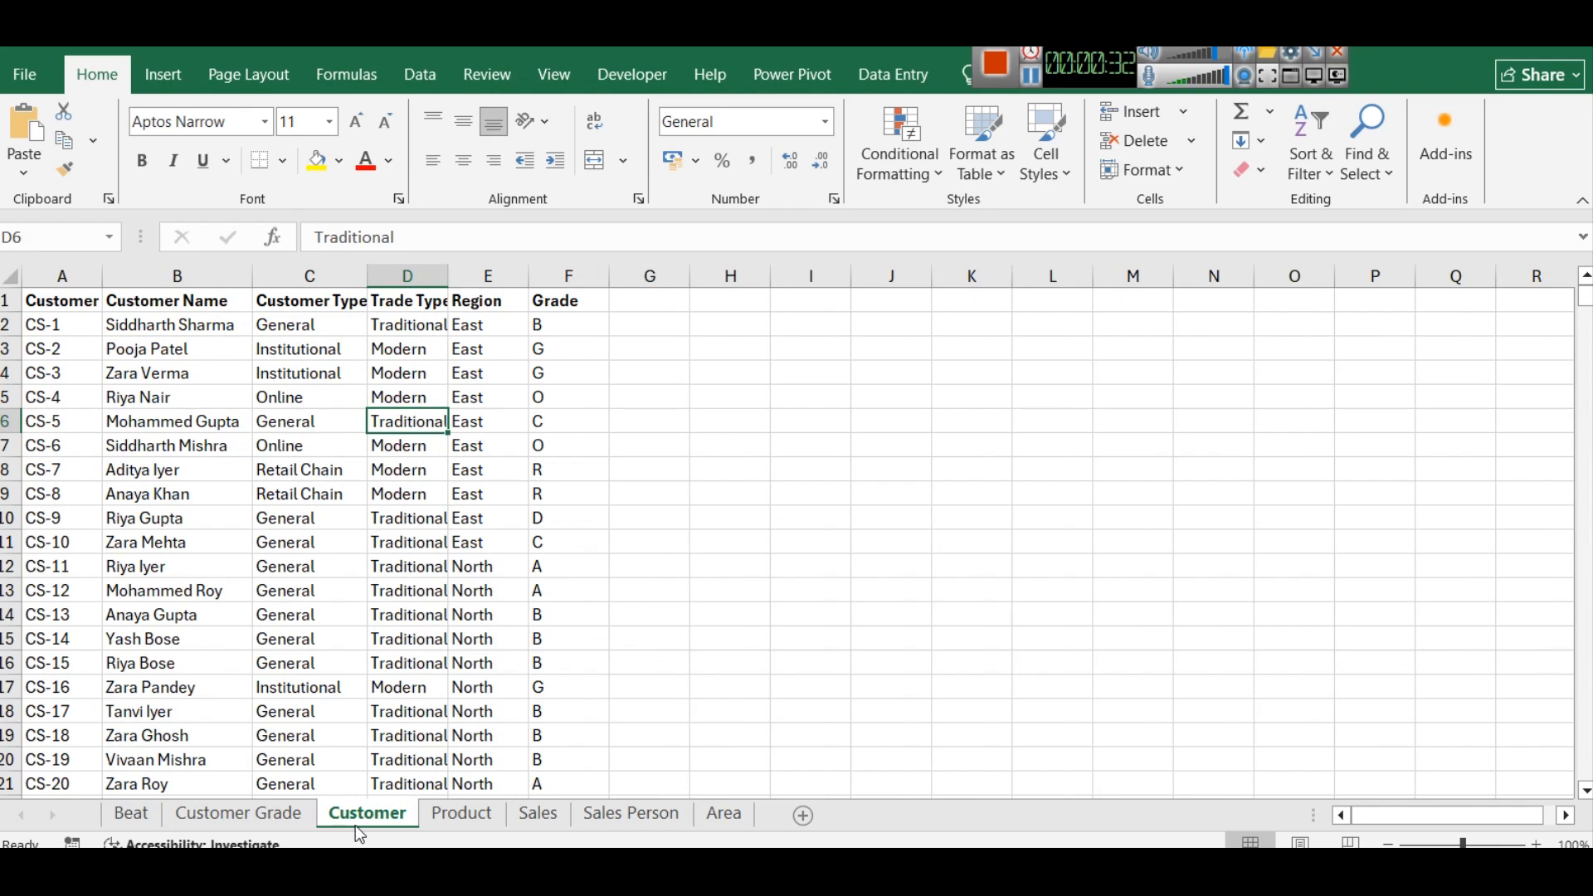
# - On the Product sheet, narrow the Product column and widen the Parent Category column until its header fits
pyautogui.click(469, 828)
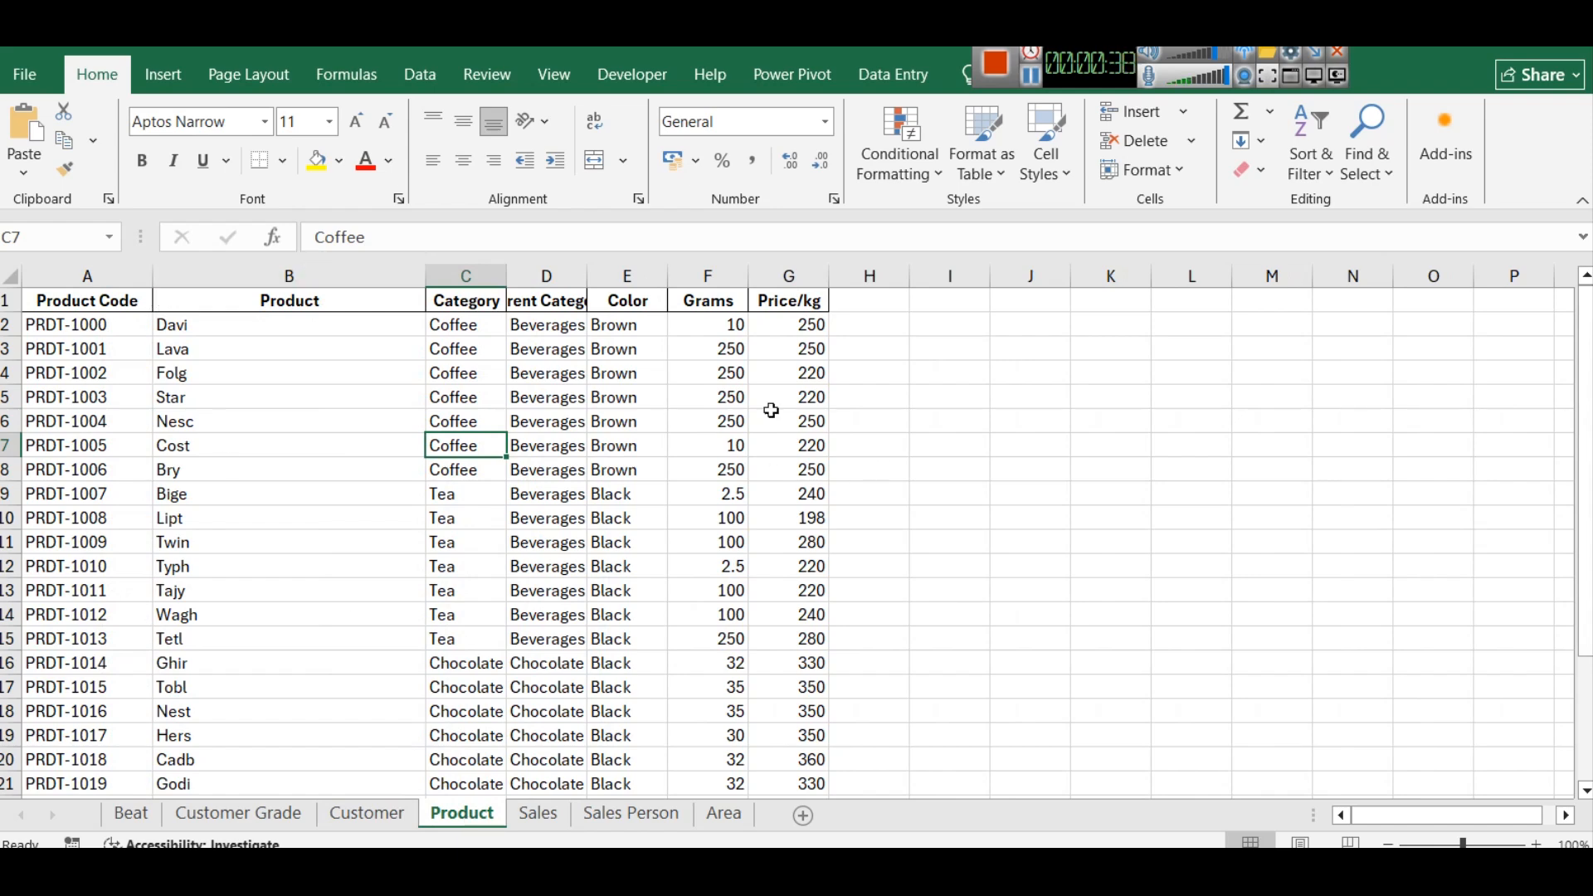
pyautogui.moveTo(425, 275); pyautogui.dragTo(320, 274)
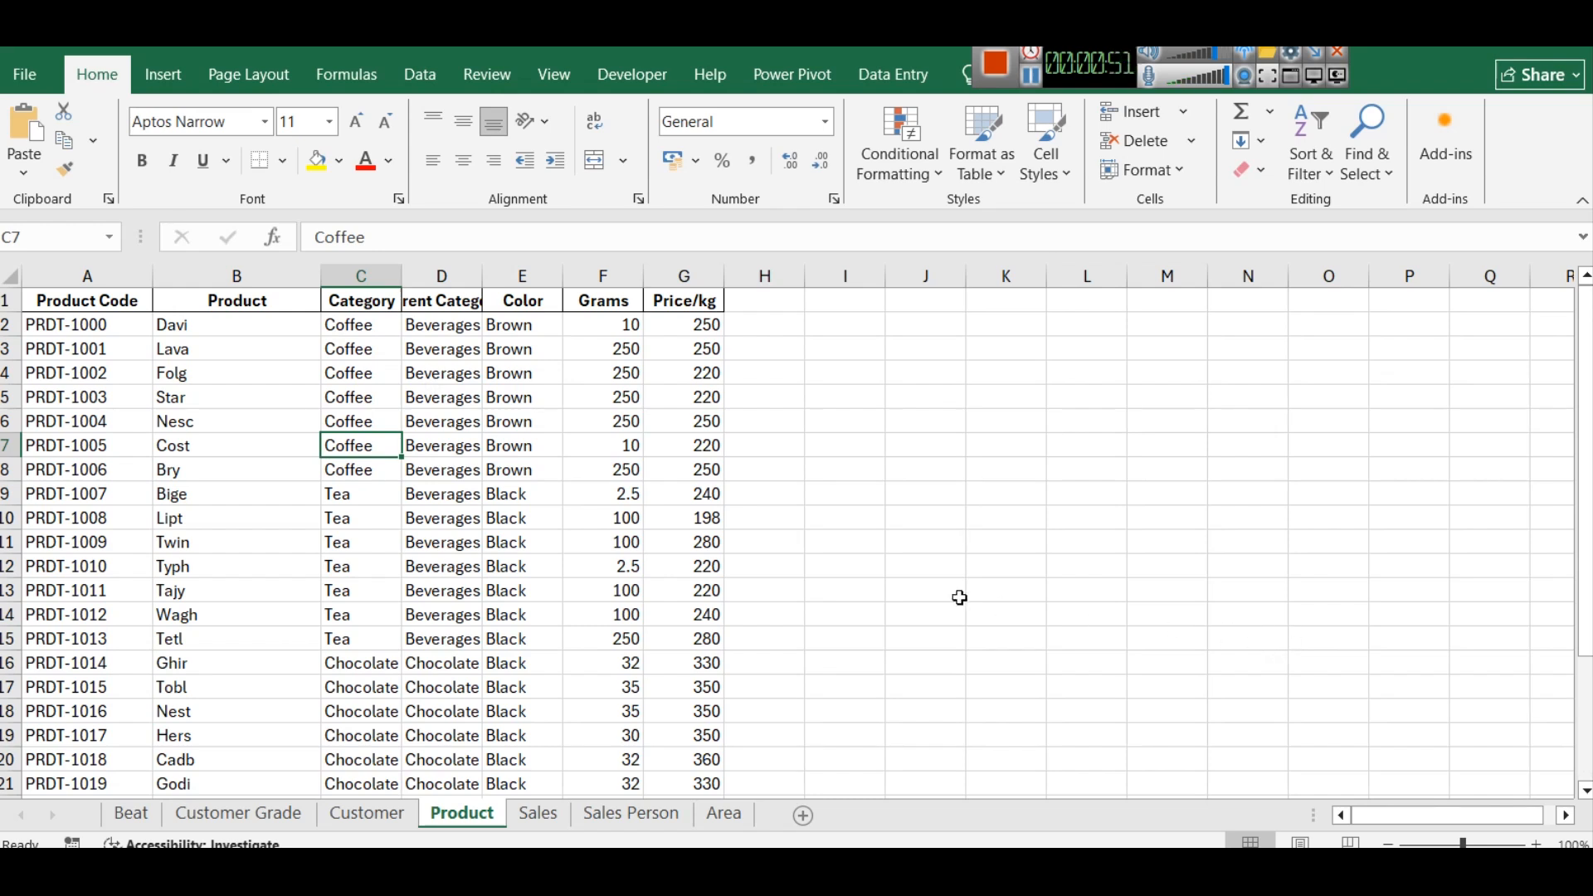
pyautogui.moveTo(484, 275); pyautogui.dragTo(537, 274)
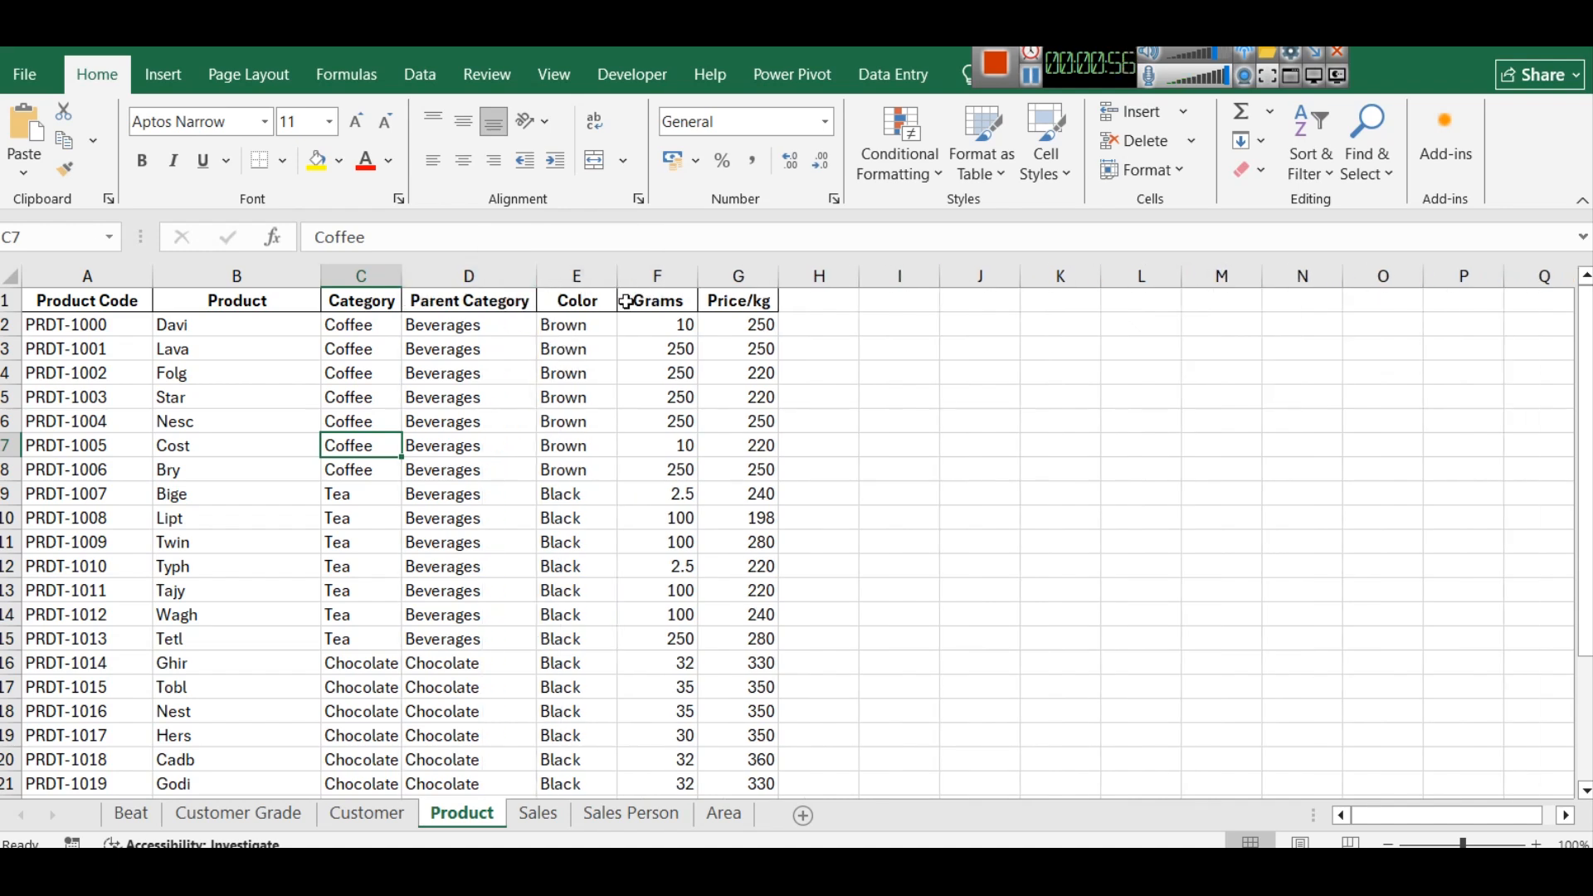
# - Examine the Color, Grams and Price/kg columns on the Product sheet
pyautogui.click(578, 274)
pyautogui.click(649, 280)
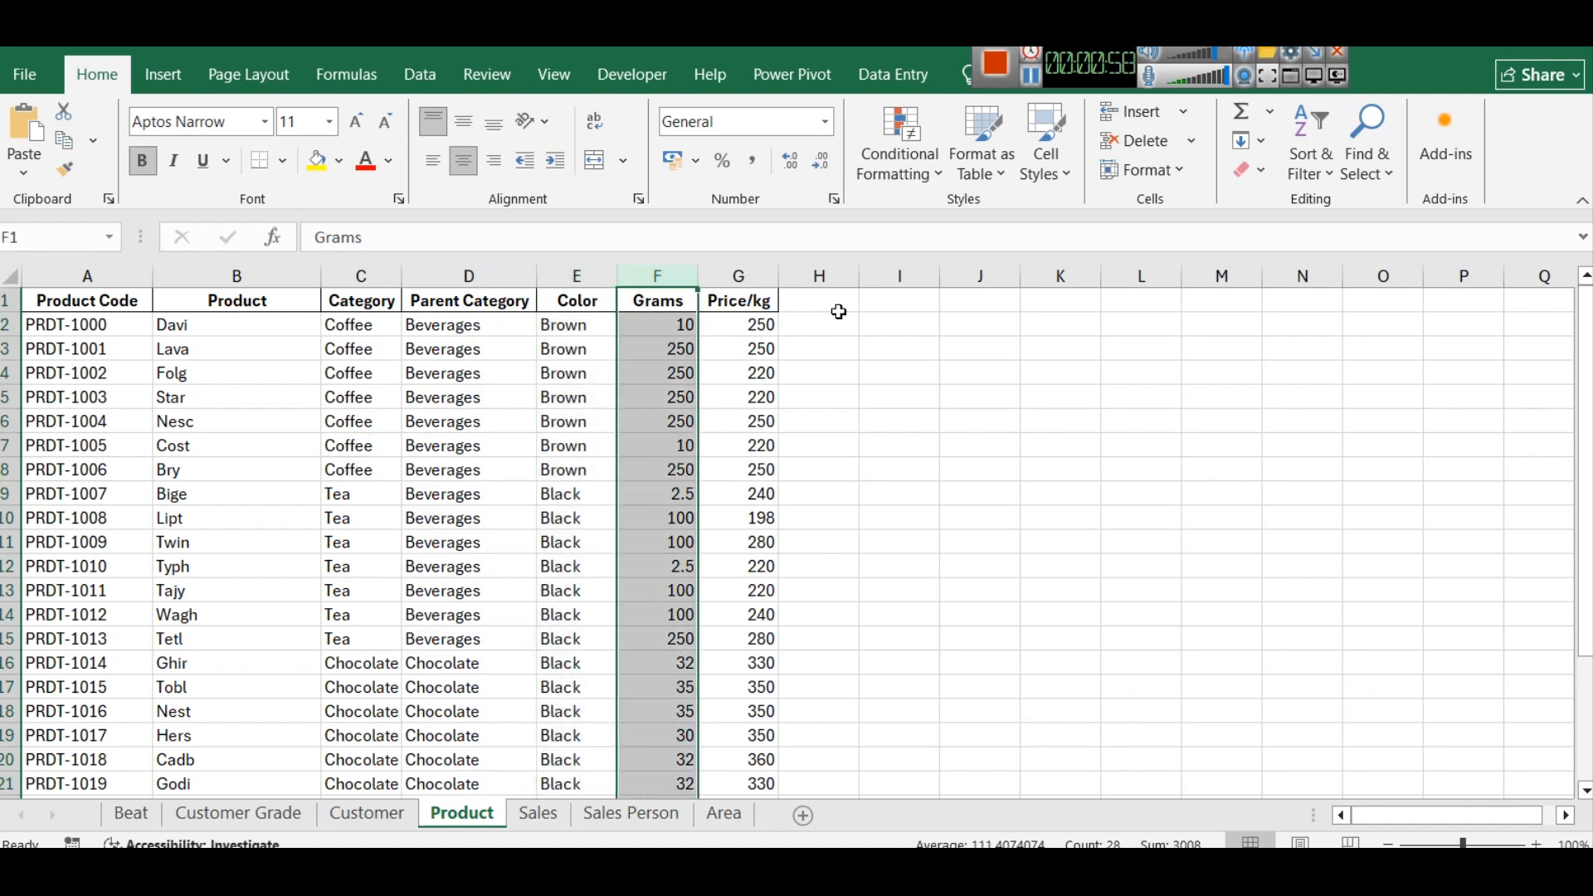
pyautogui.click(752, 279)
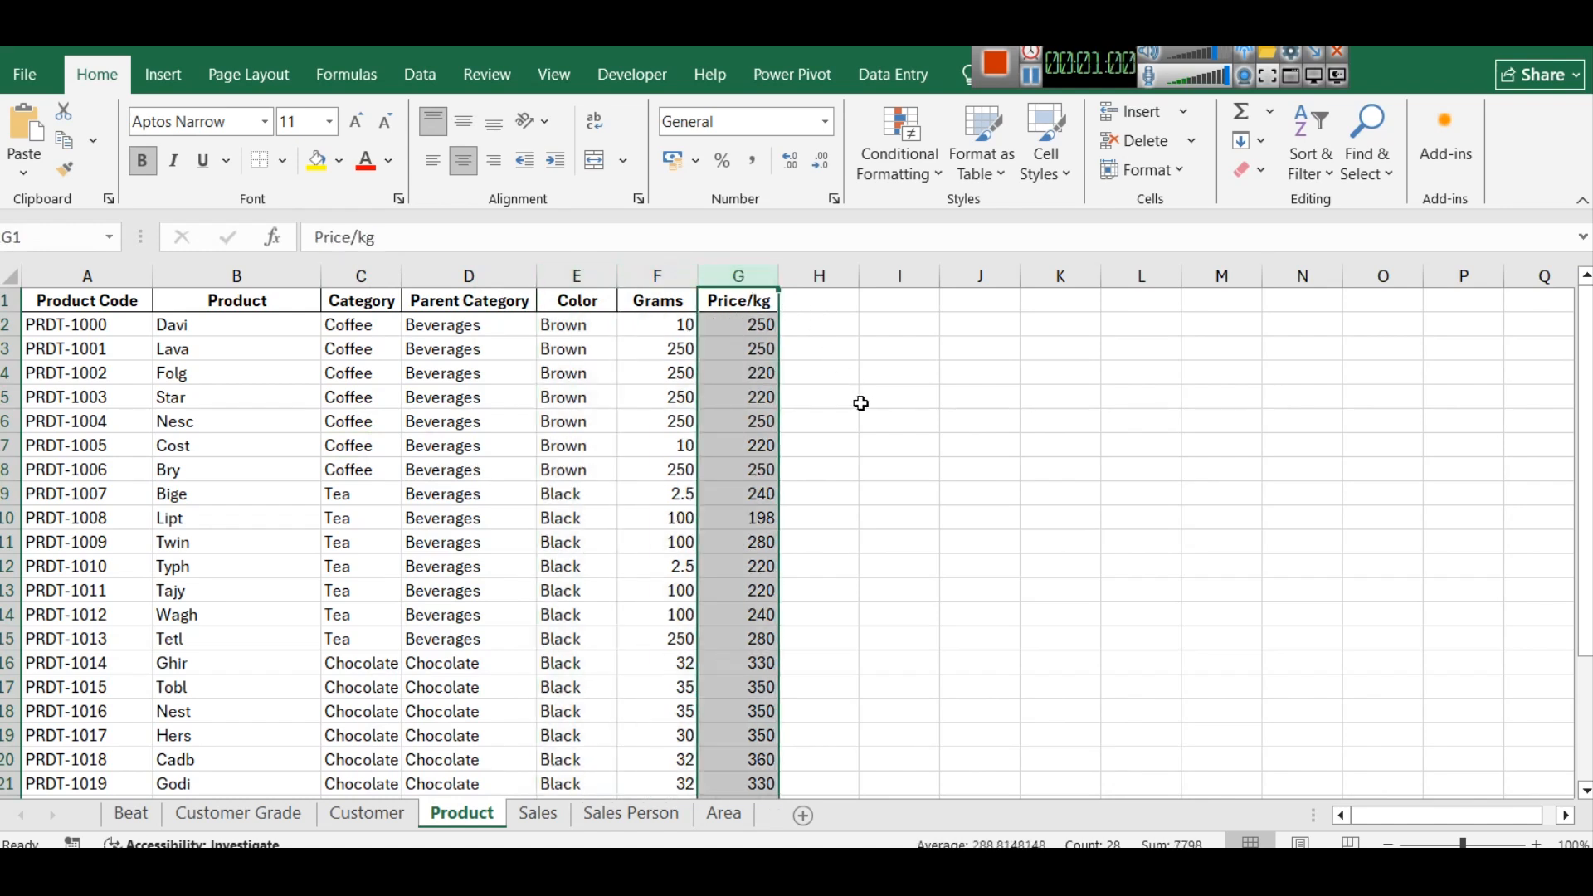
pyautogui.click(1031, 76)
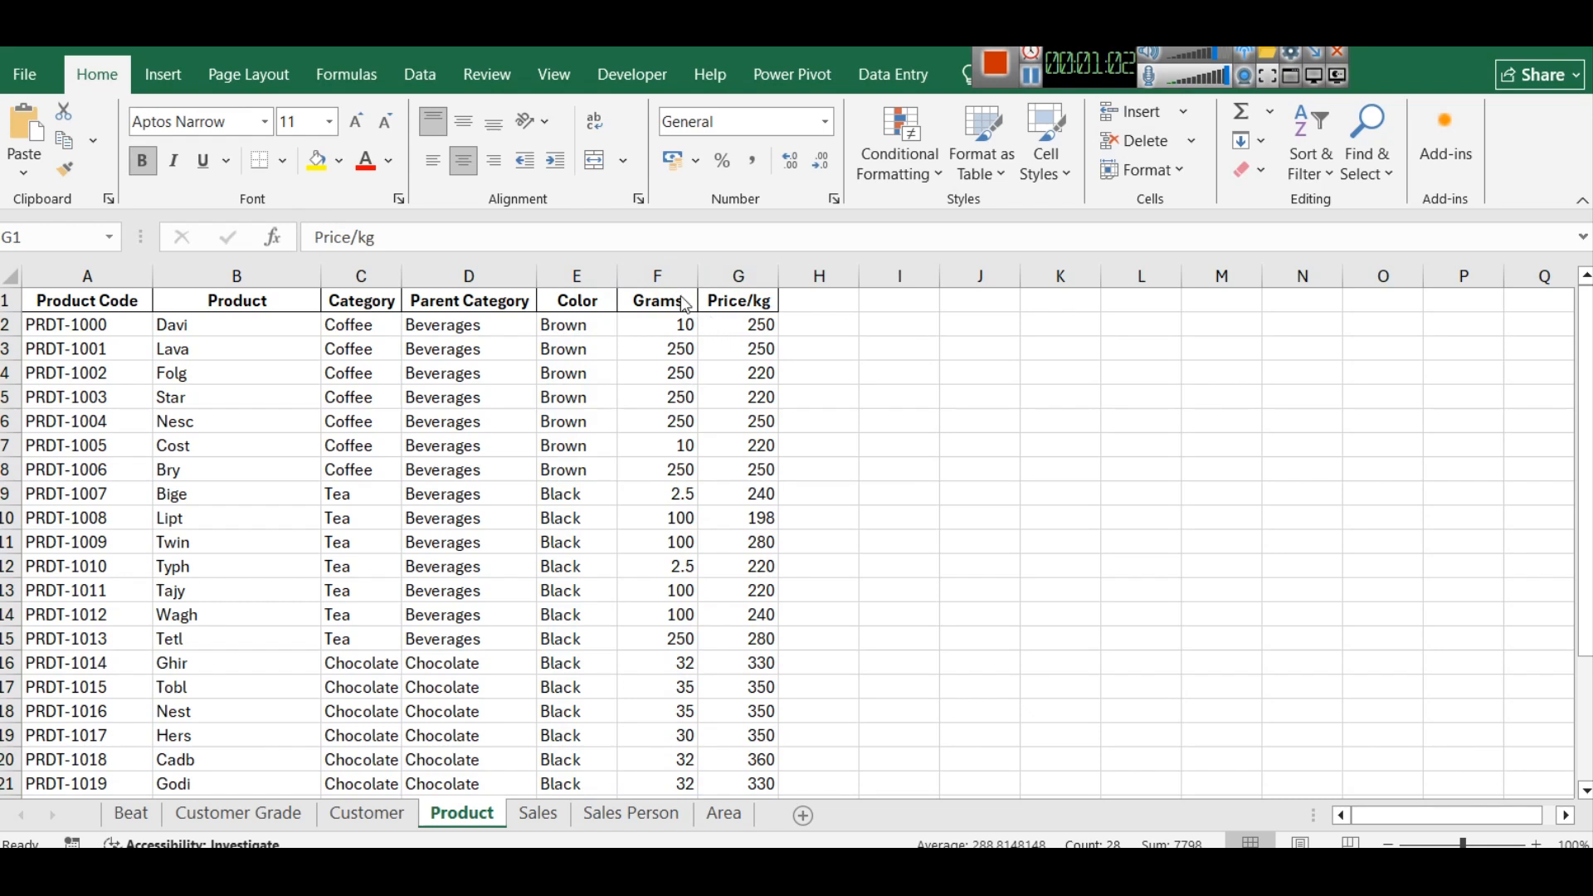
pyautogui.click(653, 272)
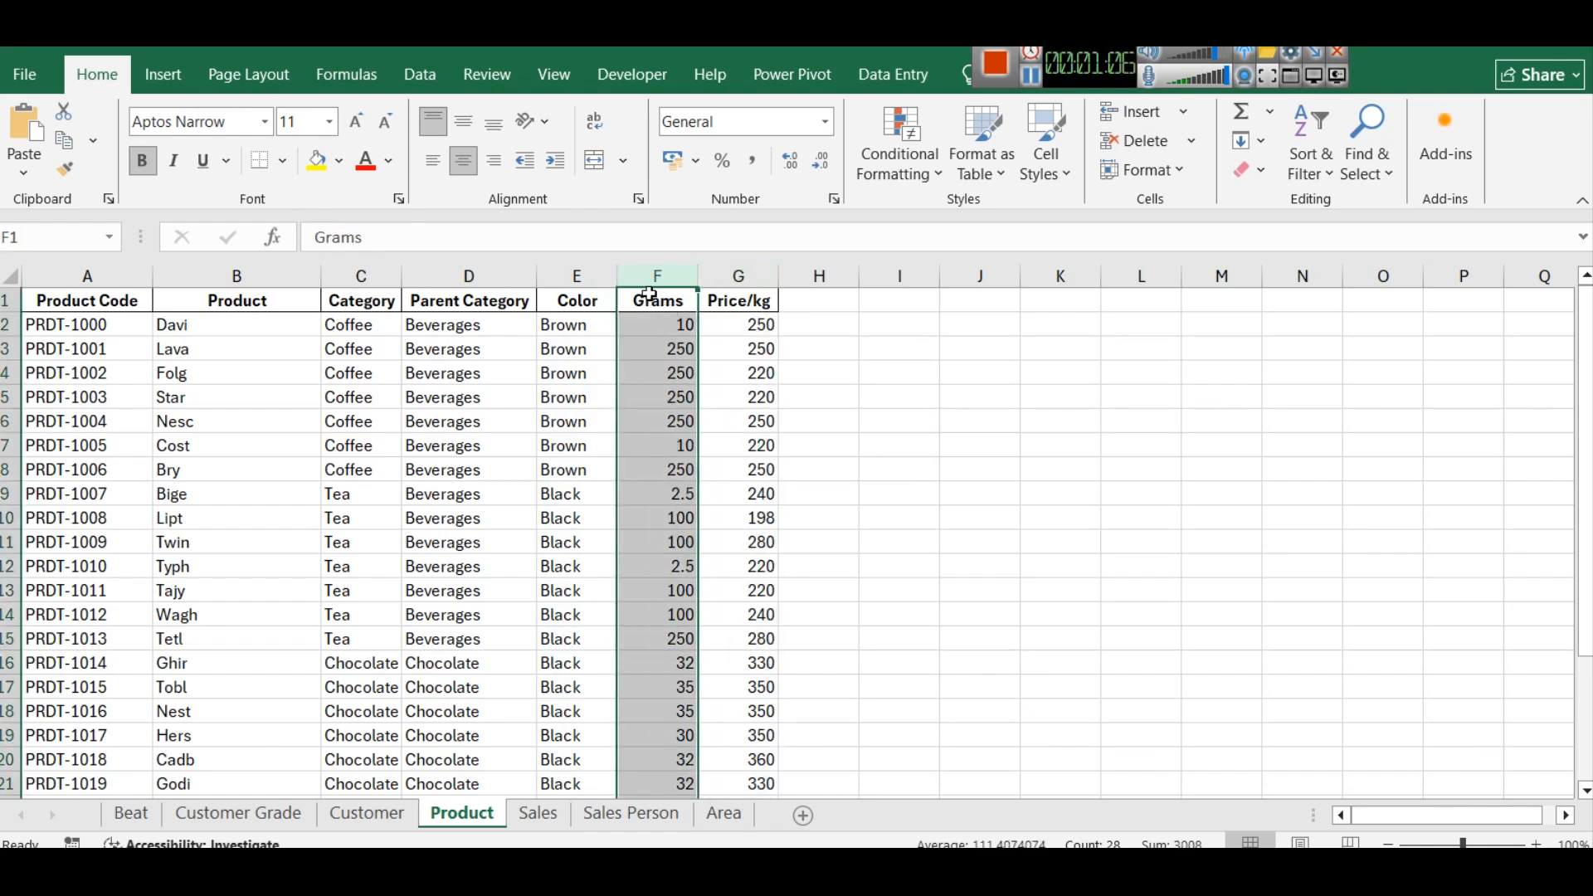
pyautogui.click(742, 277)
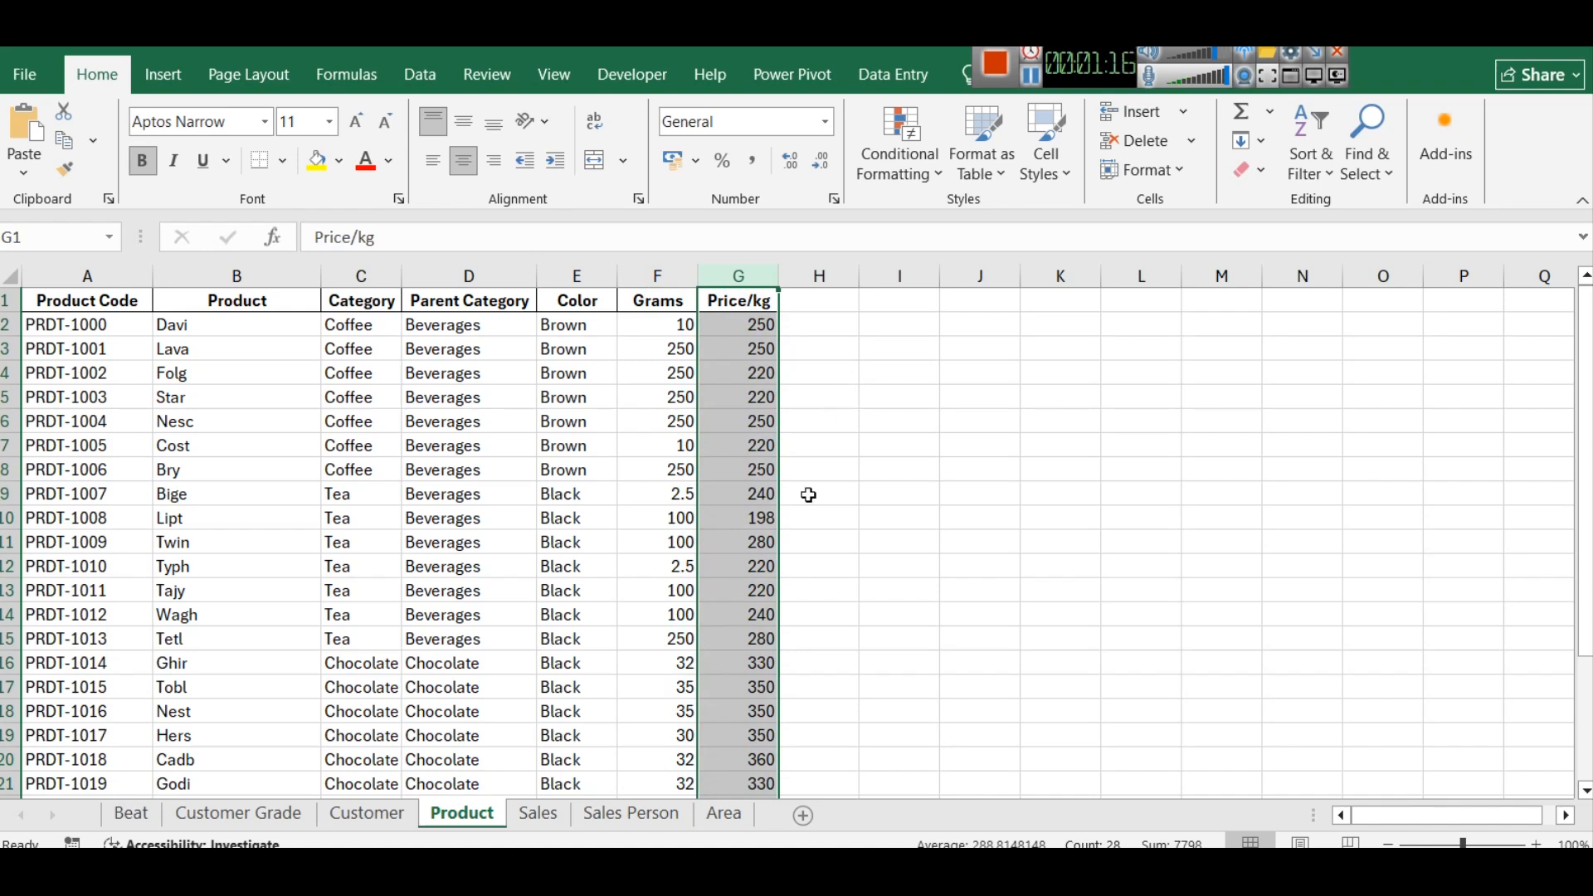
# - Inspect the first record's product code and volume on the Sales sheet, and open the Area sheet
pyautogui.click(554, 820)
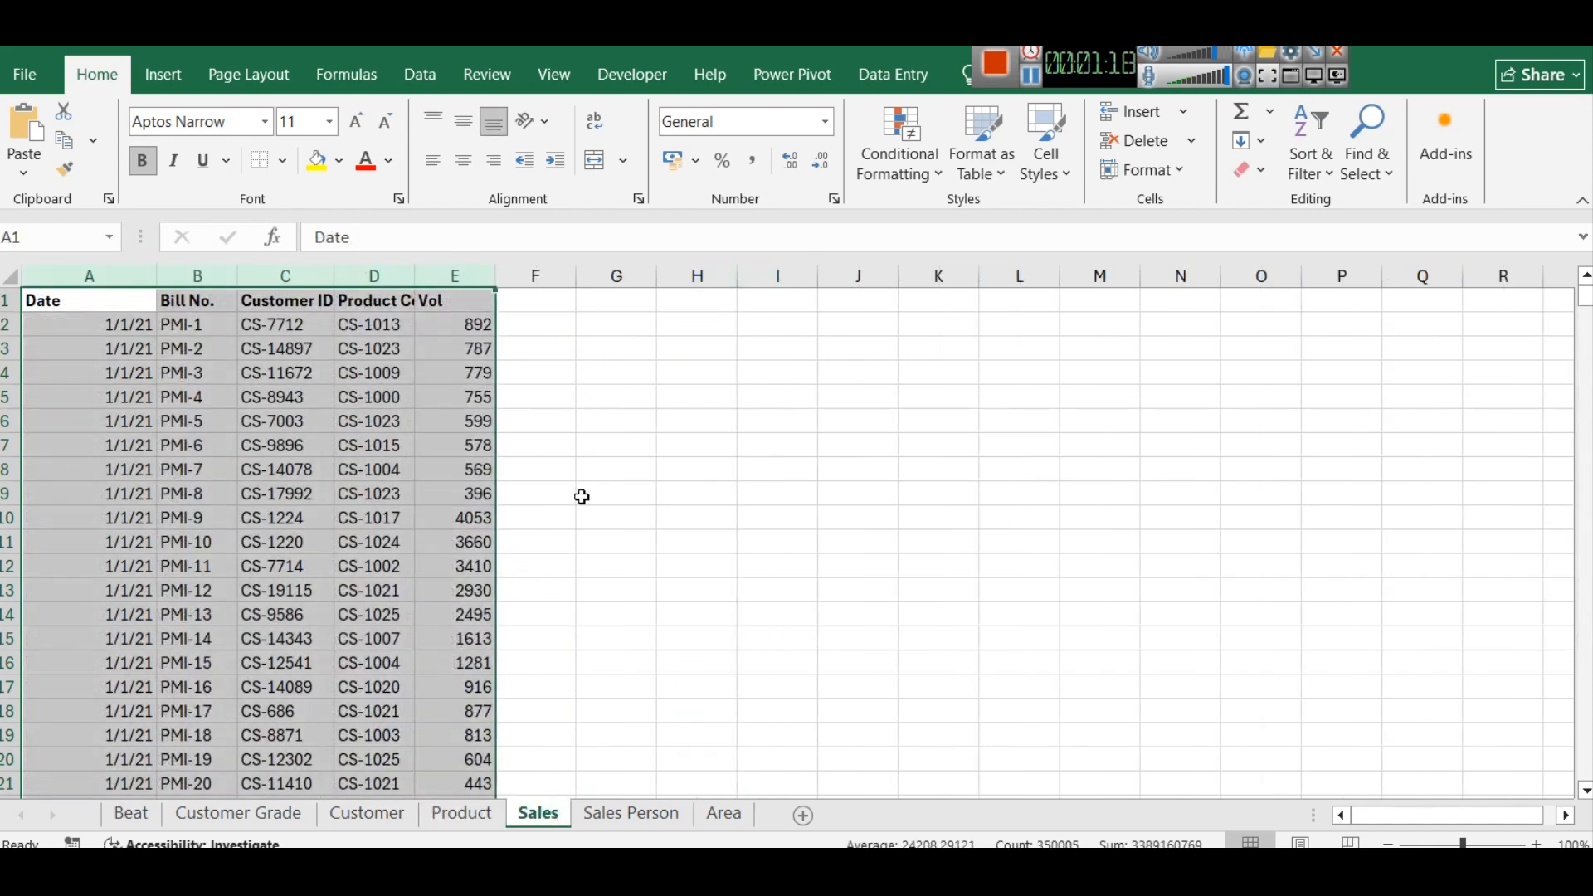
pyautogui.click(631, 444)
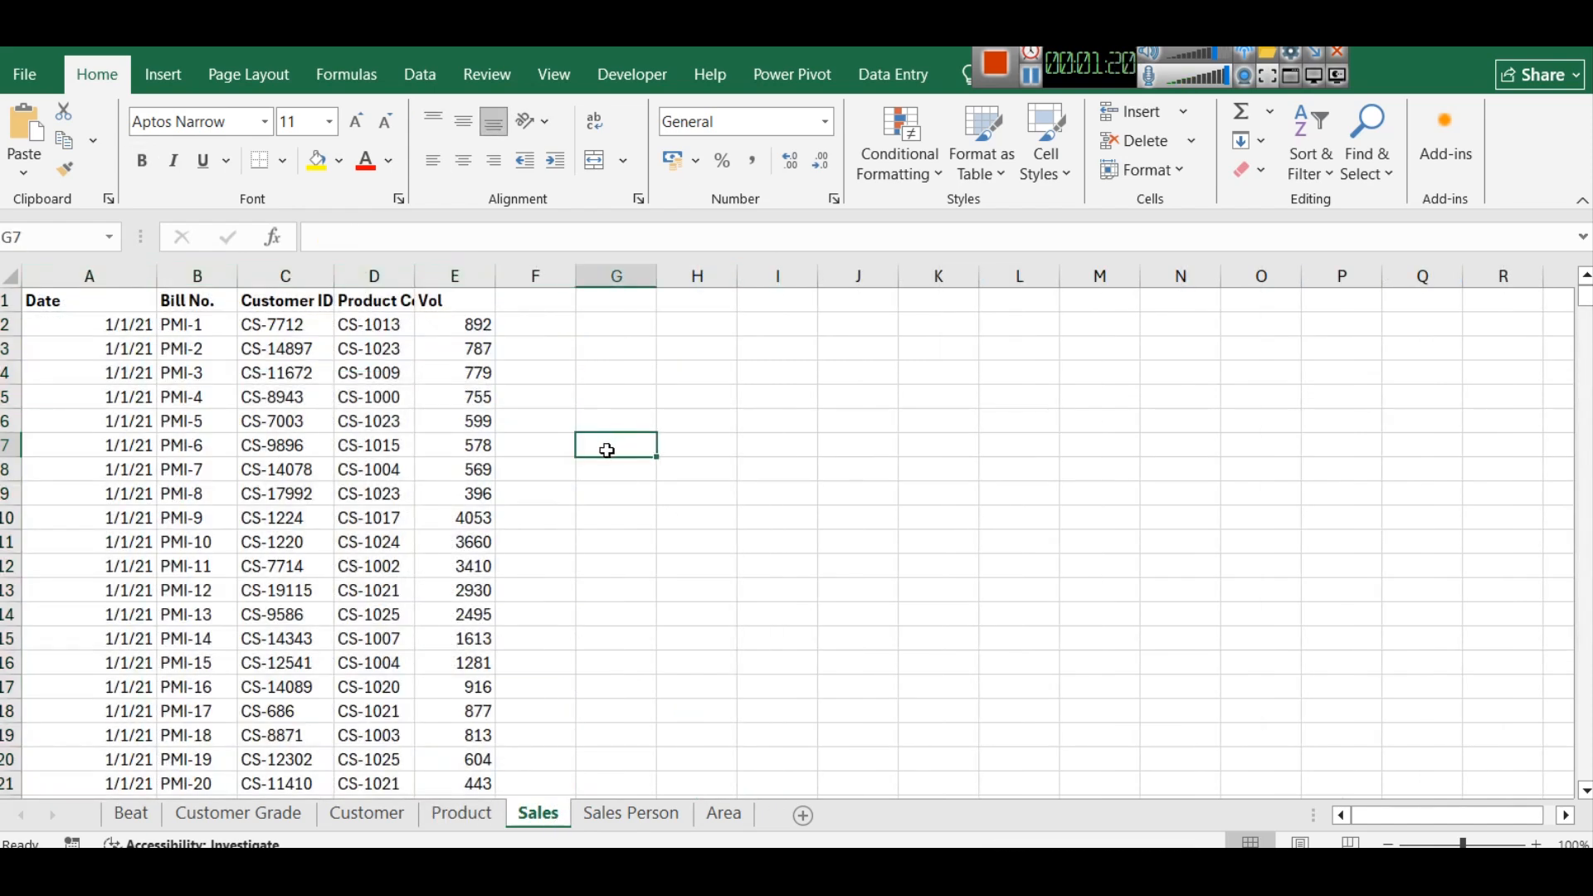
pyautogui.click(379, 307)
pyautogui.click(387, 327)
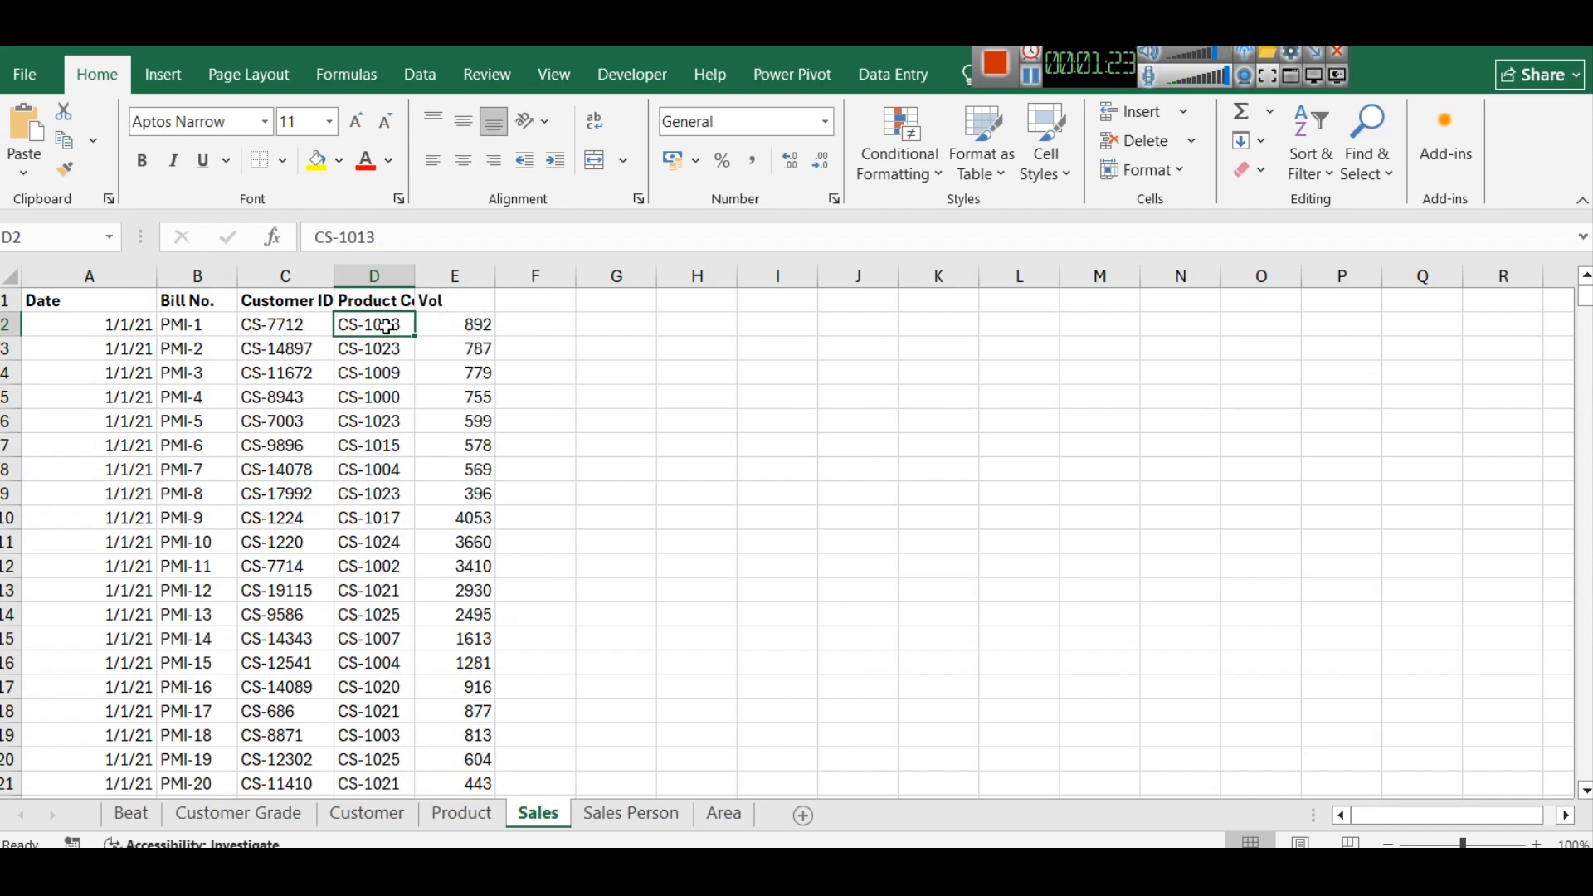
pyautogui.click(436, 329)
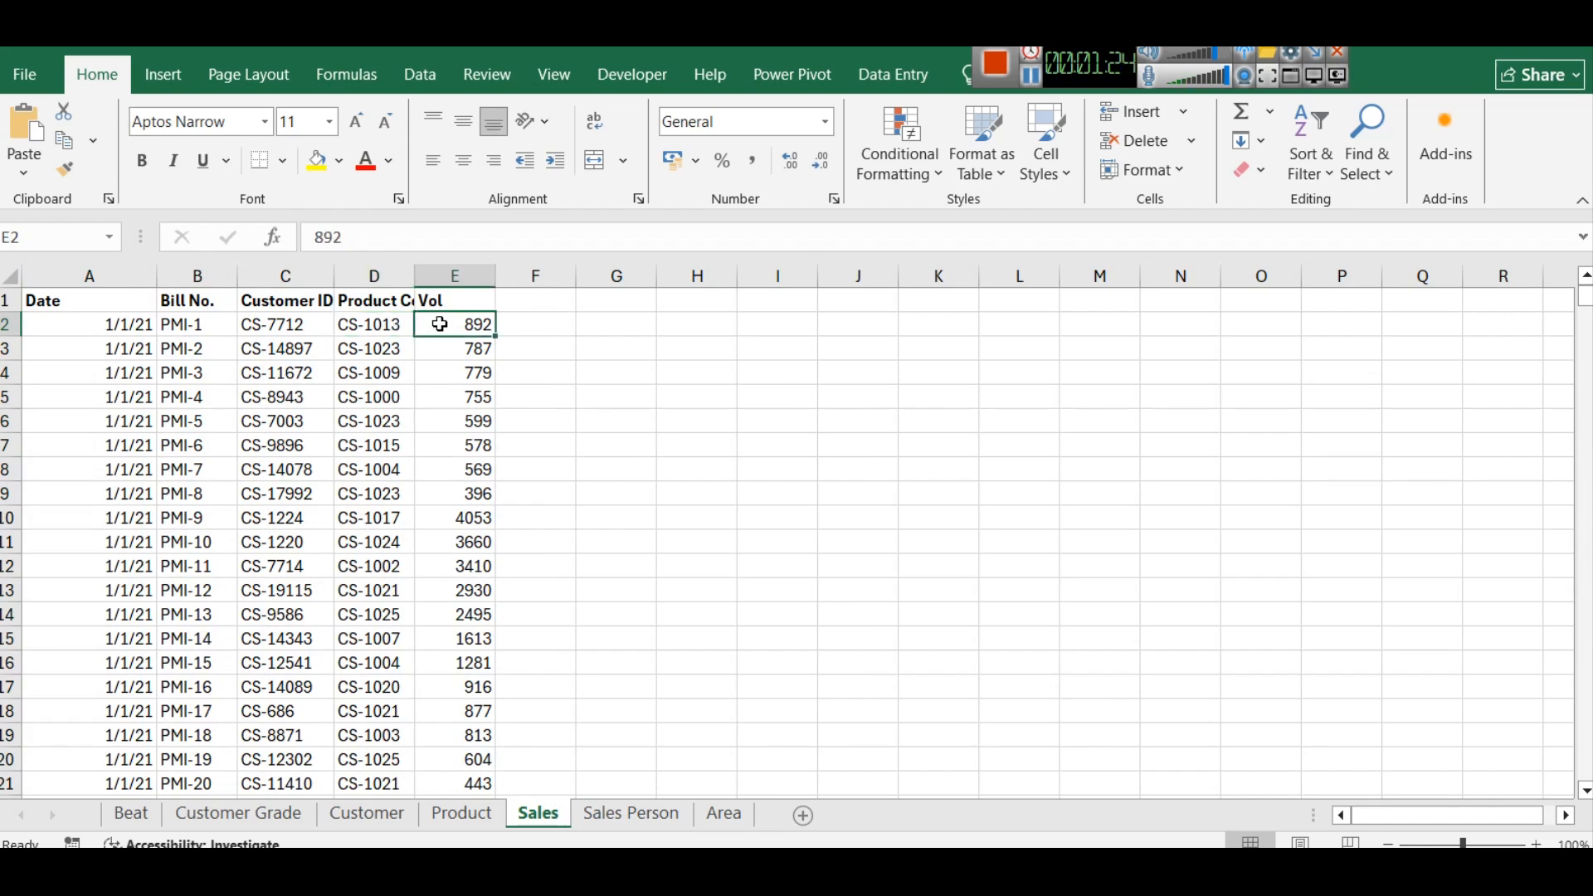
pyautogui.click(722, 818)
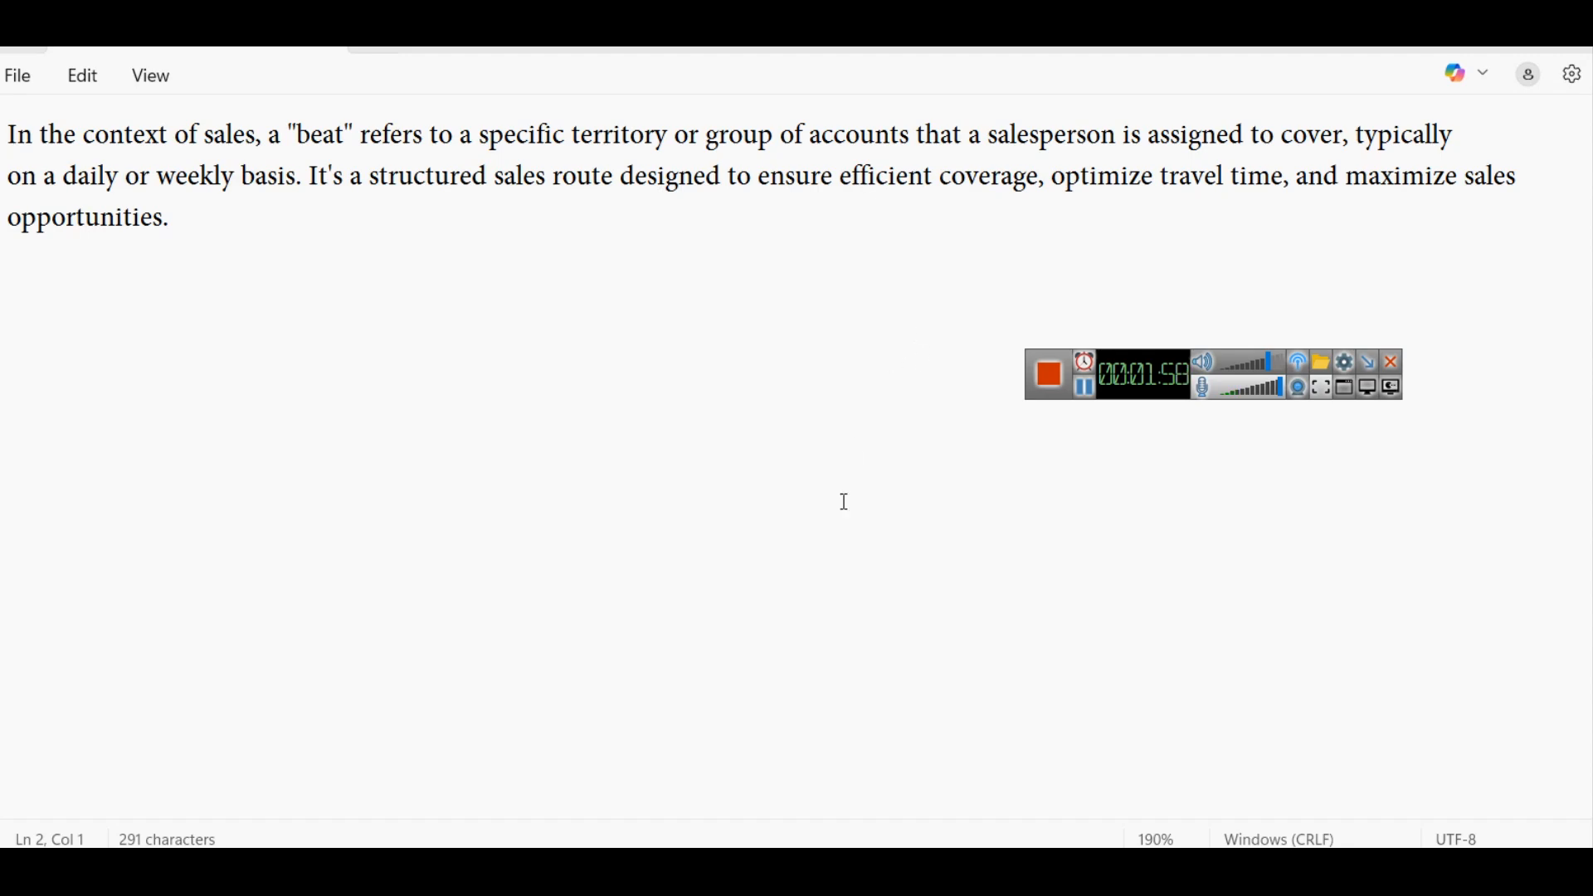
# - Switch to Power BI Desktop, dismiss its start screen and add a report page named Dataset Summary
pyautogui.hotkey('alt', 'Tab')
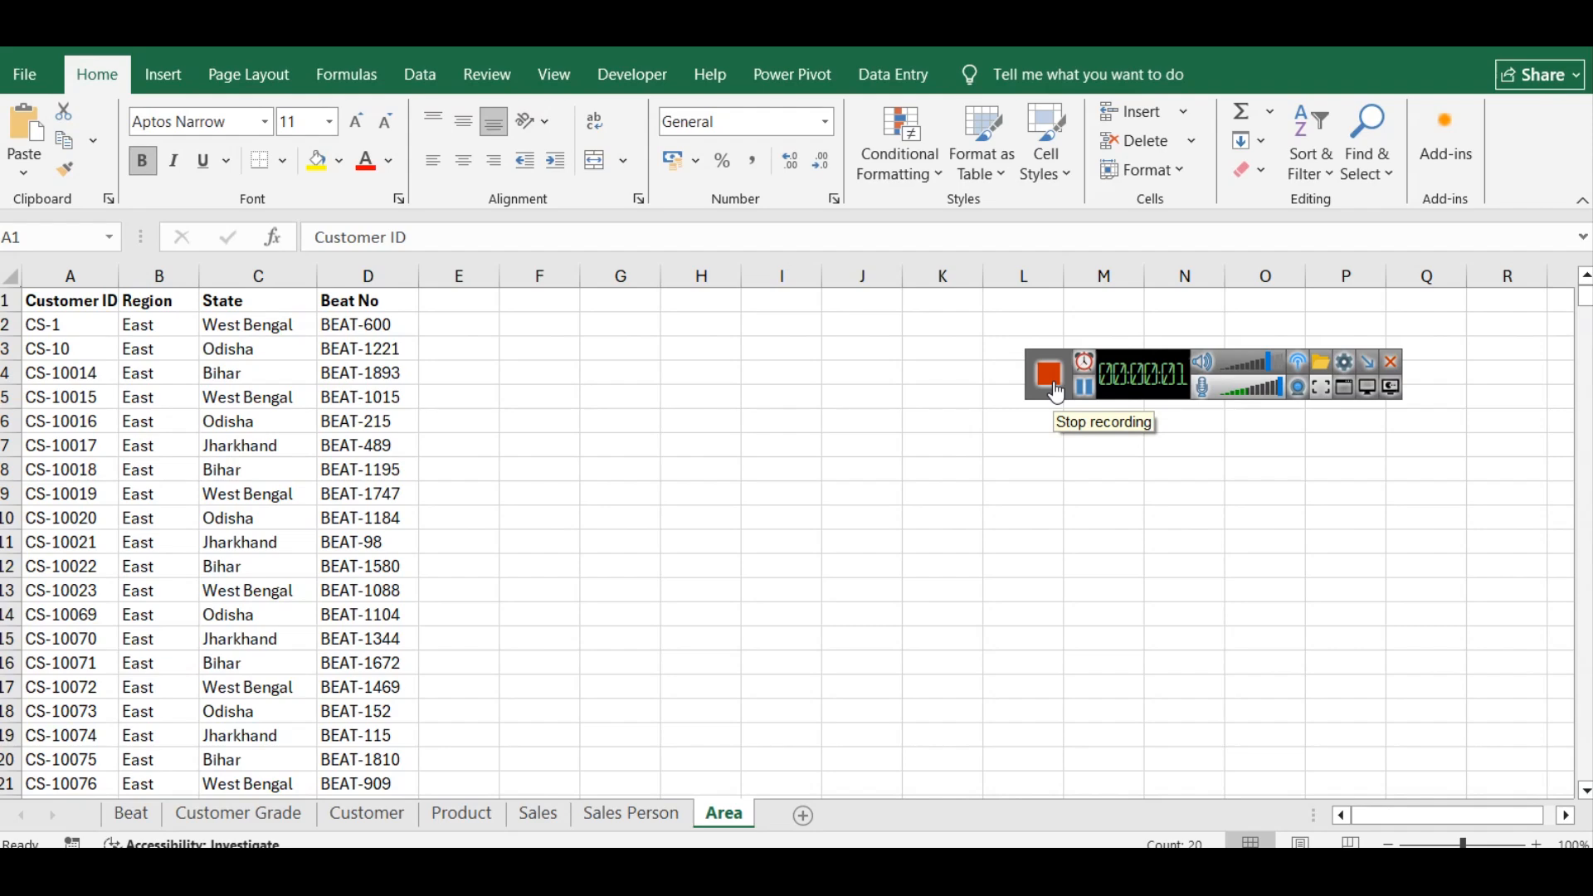
pyautogui.hotkey('alt', 'Tab')
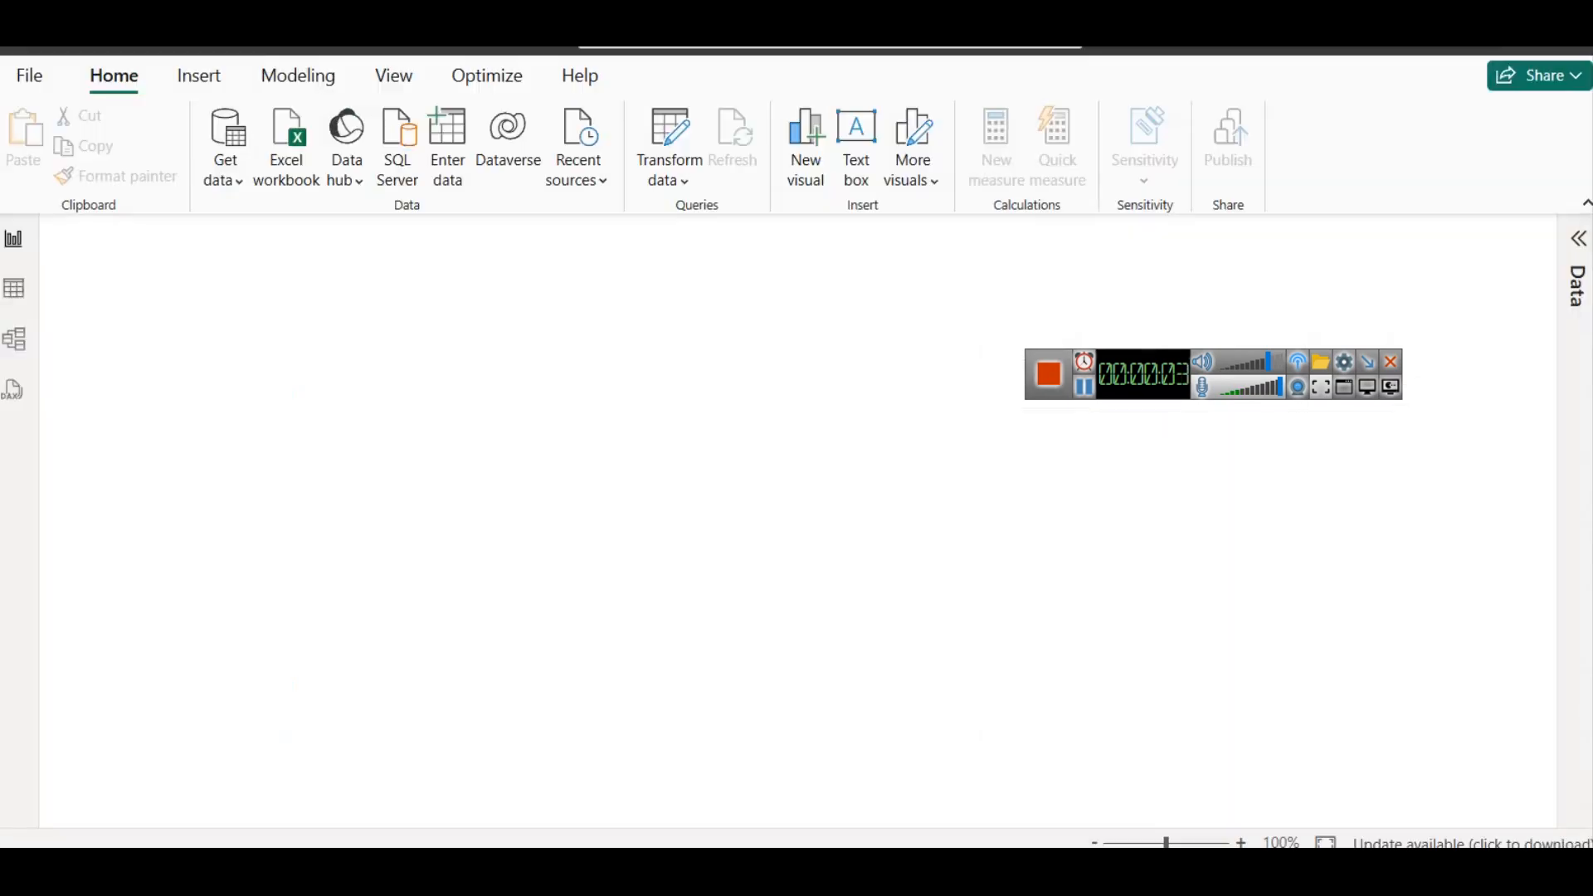
pyautogui.click(1130, 578)
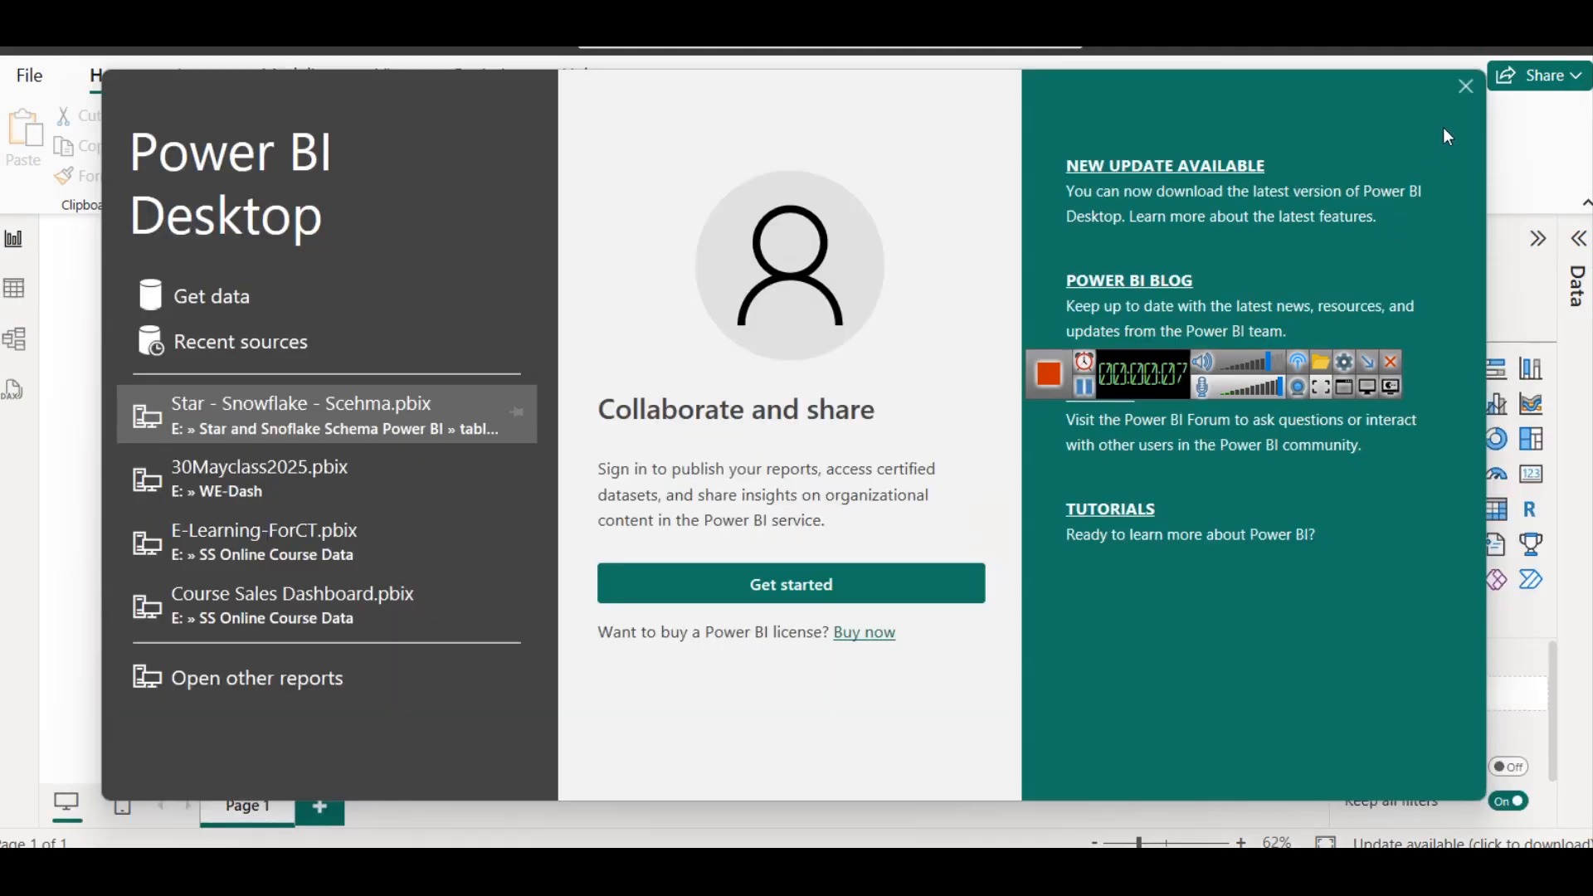
pyautogui.click(1466, 88)
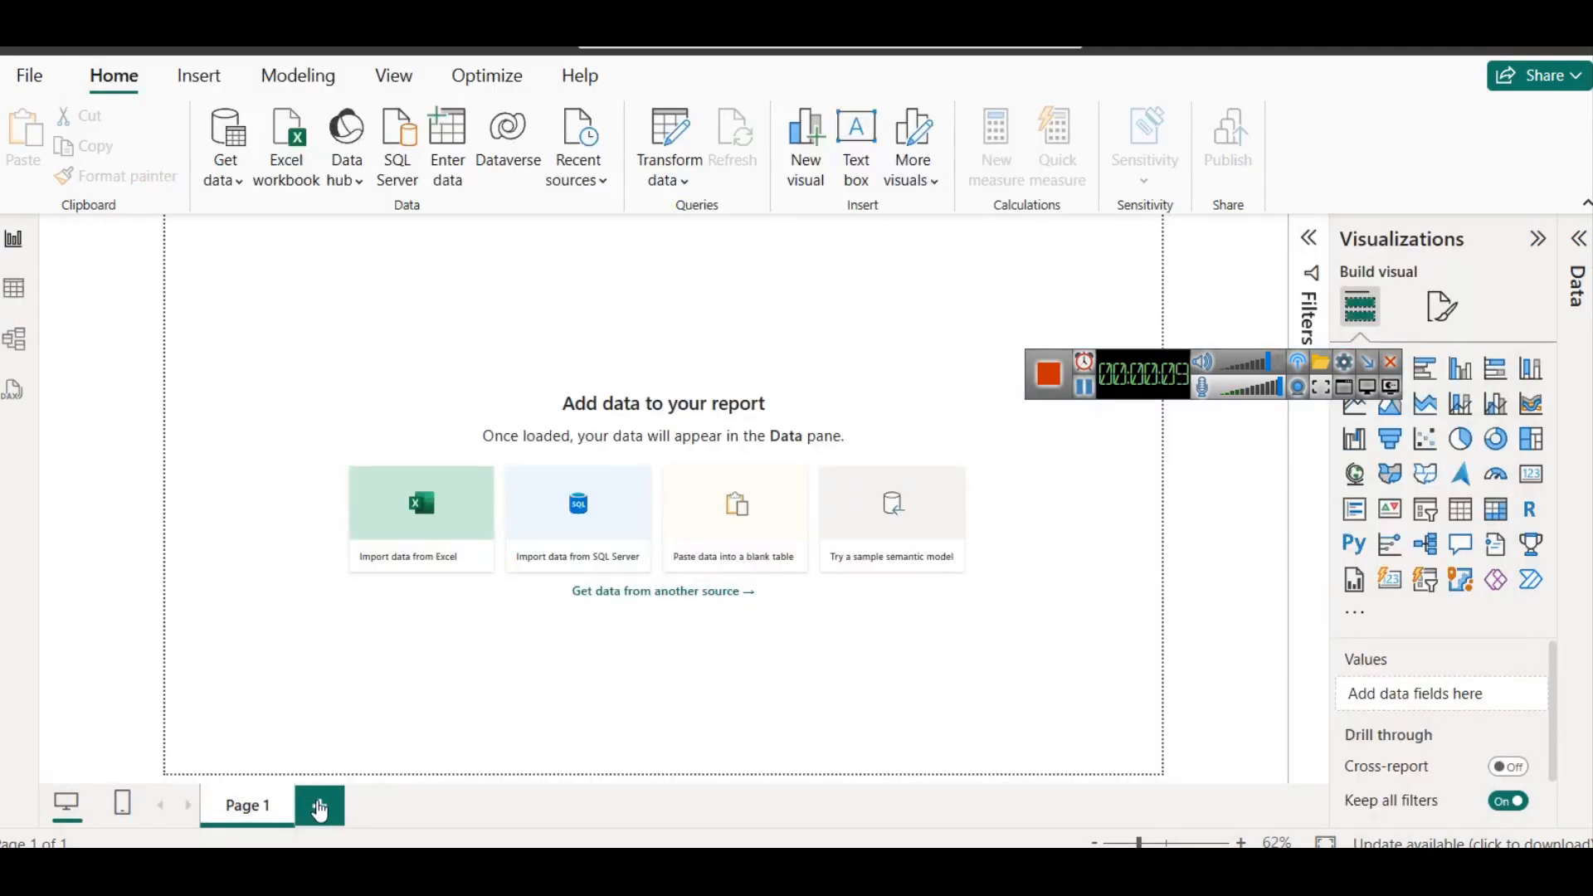
pyautogui.click(320, 805)
pyautogui.click(1084, 388)
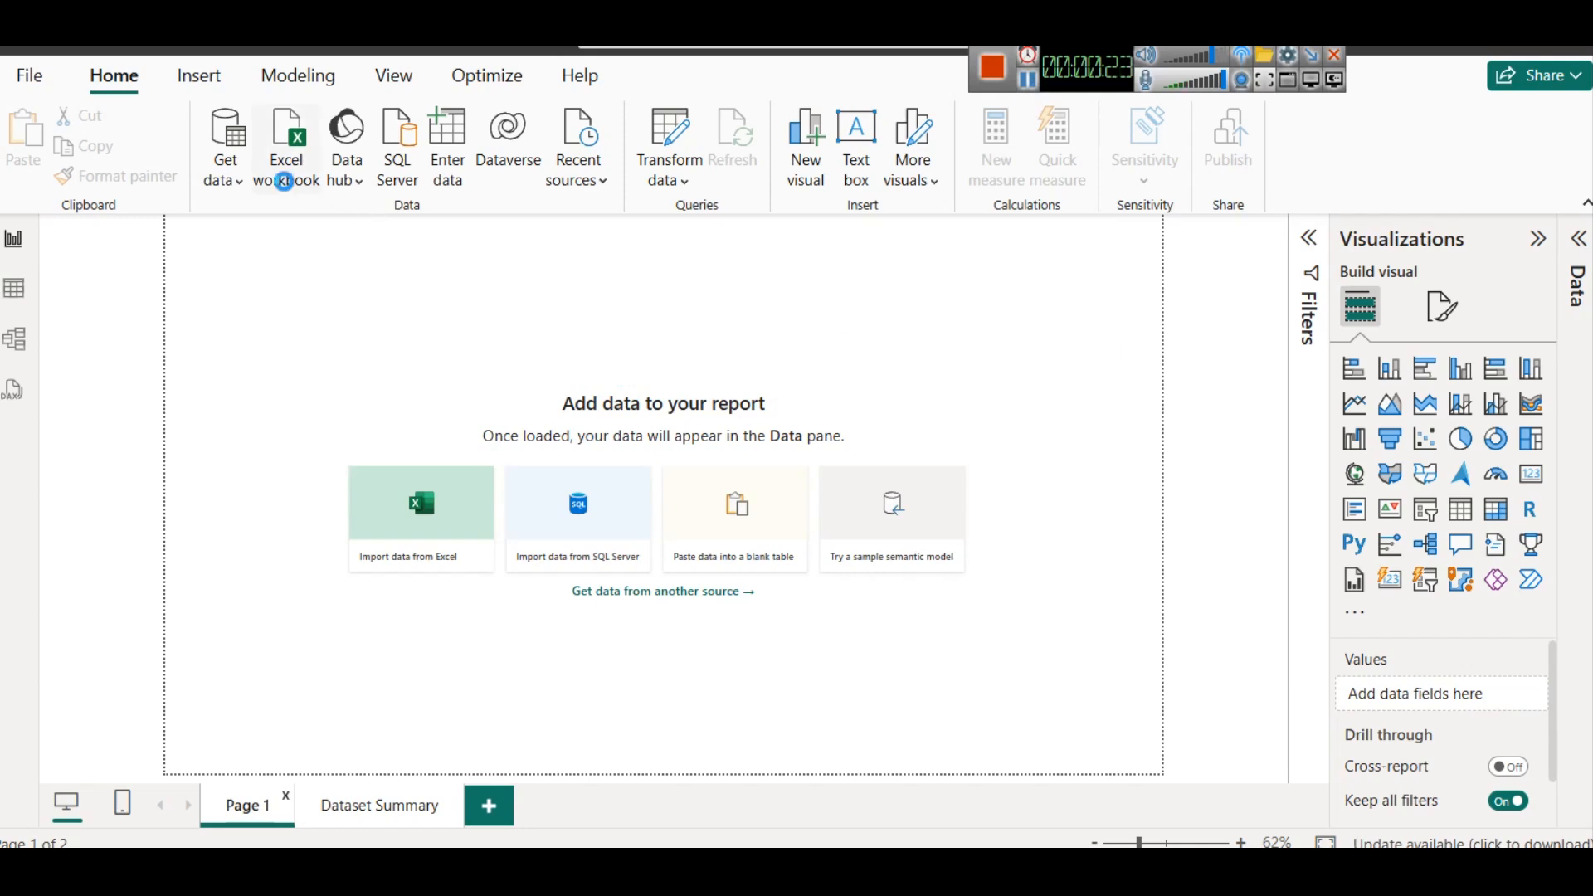
# - Connect to the Excel workbook Main All Data.xlsx in the folder Organic Products Sales Data with 7 Tables on drive E
pyautogui.click(282, 174)
pyautogui.click(358, 83)
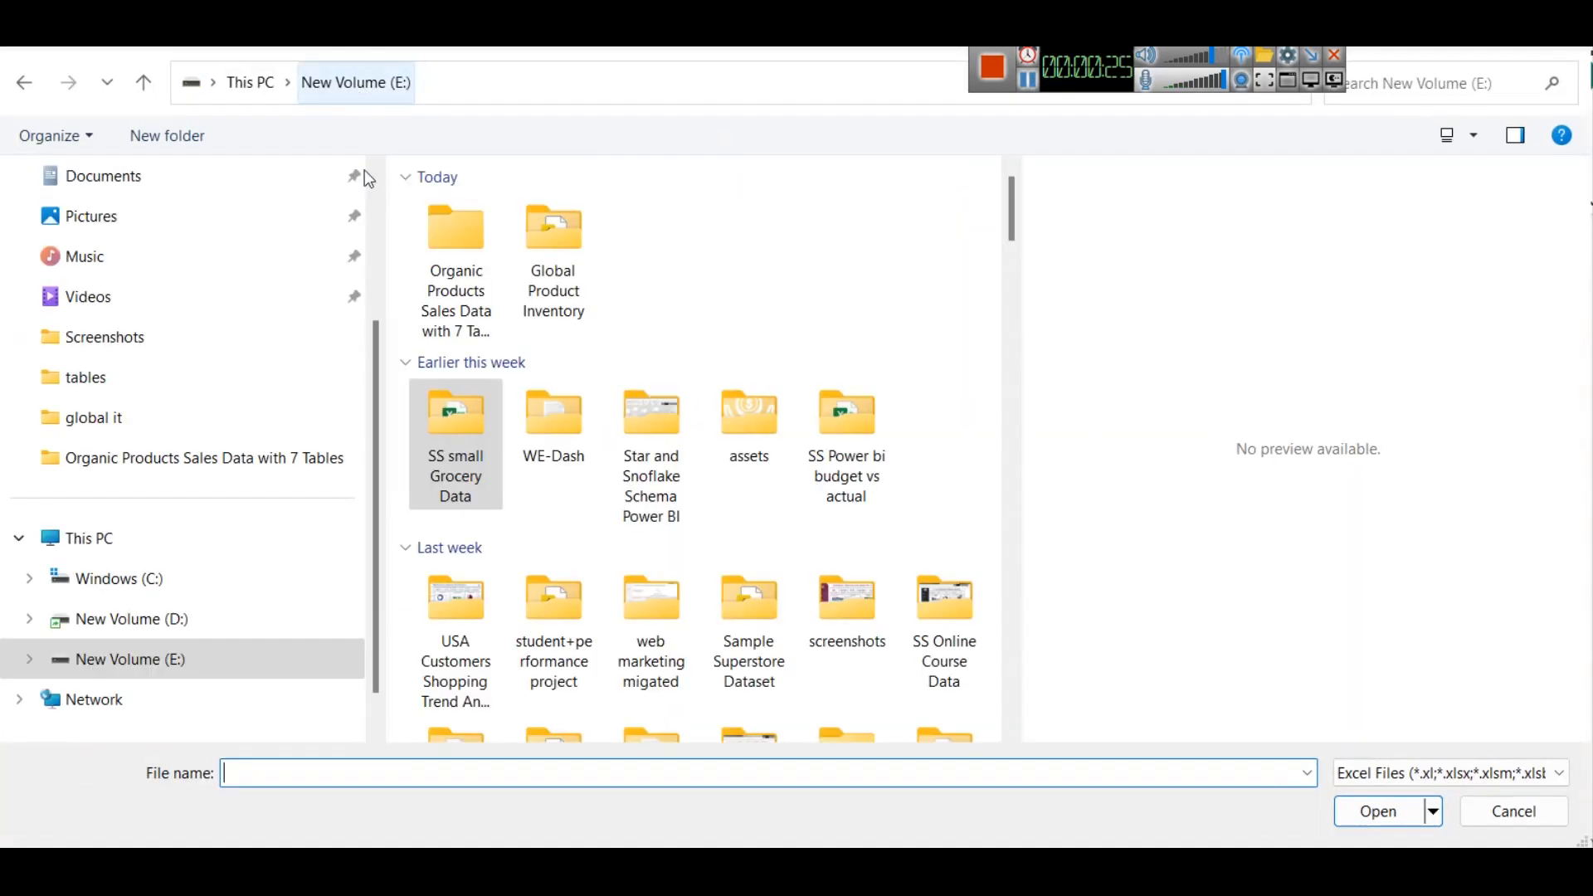
pyautogui.doubleClick(453, 261)
pyautogui.click(507, 213)
pyautogui.click(498, 213)
pyautogui.moveTo(388, 192); pyautogui.dragTo(115, 193)
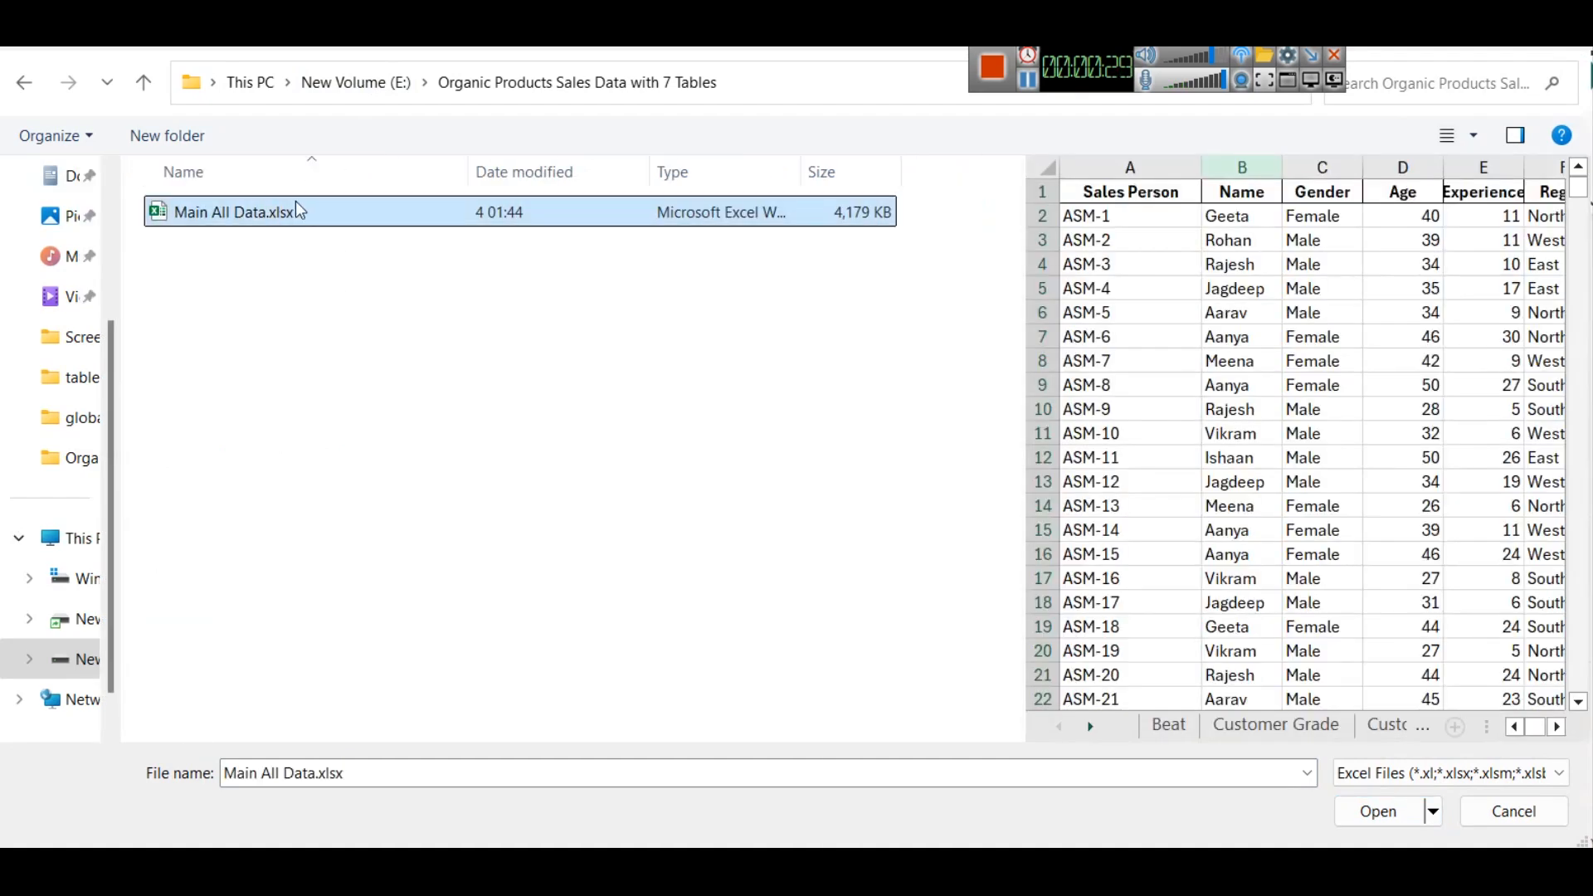
pyautogui.click(1352, 811)
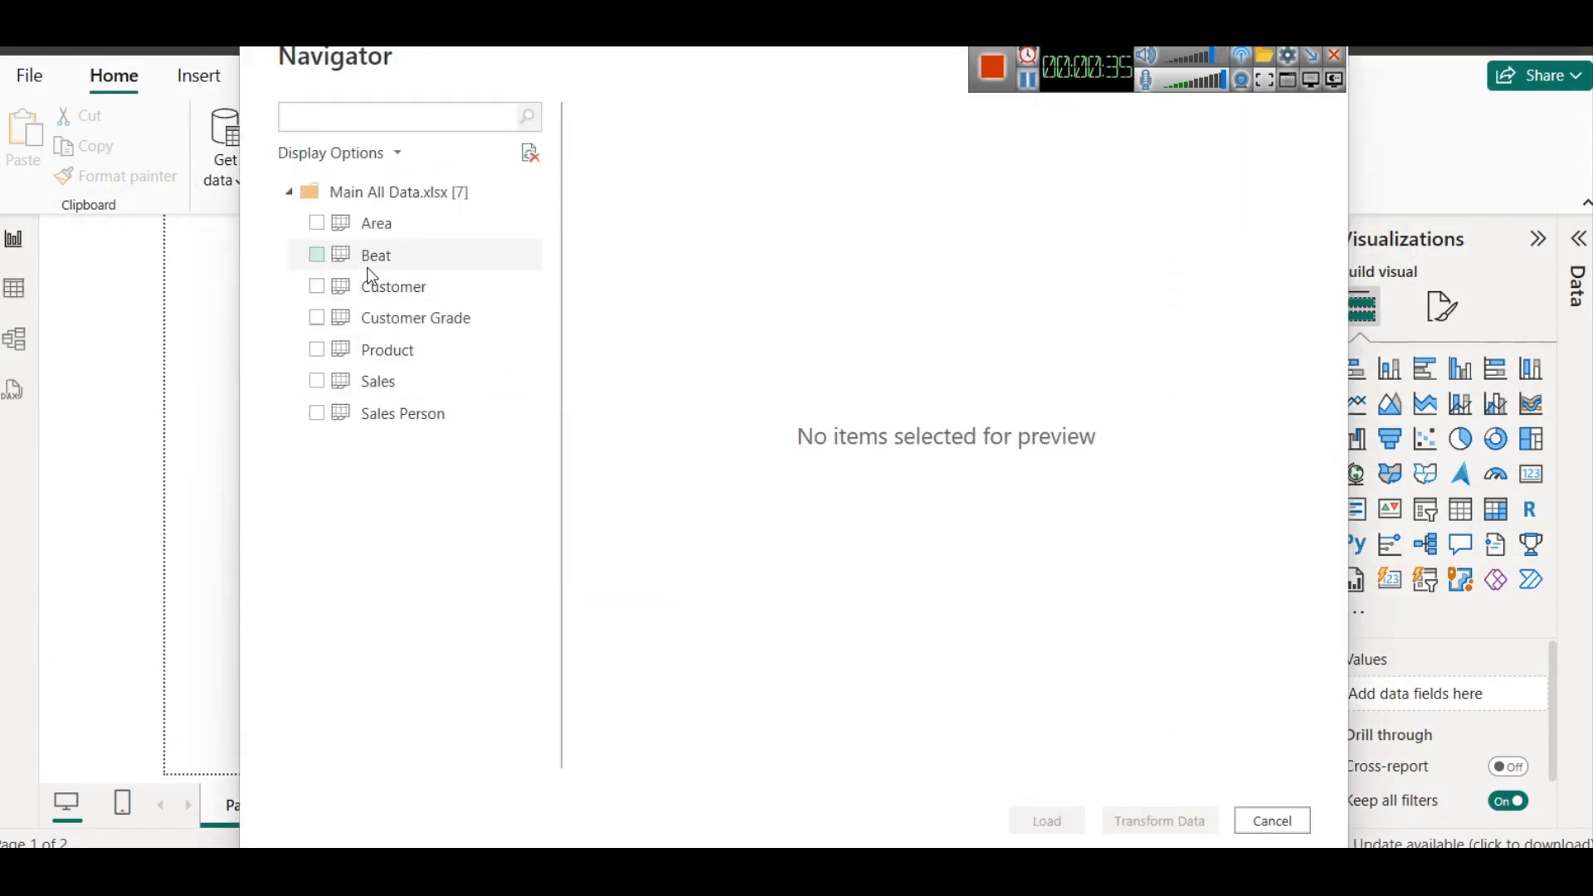
# - Select the Area, Beat, Customer, Customer Grade, Product, Sales and Sales Person tables and open them for transformation in Power Query
pyautogui.click(317, 221)
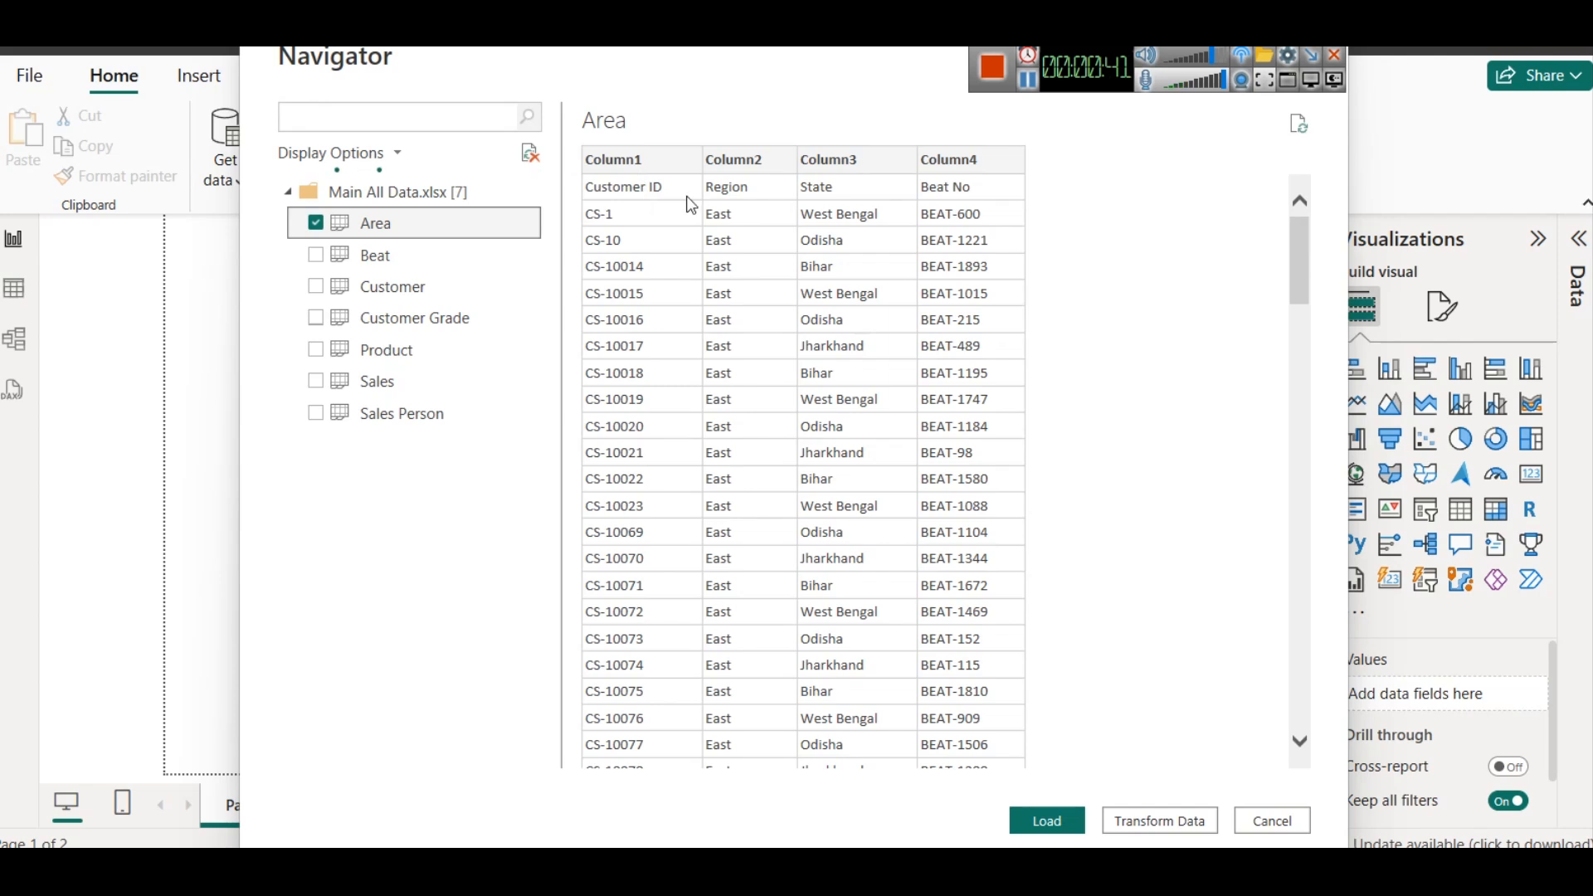
pyautogui.click(314, 257)
pyautogui.click(315, 286)
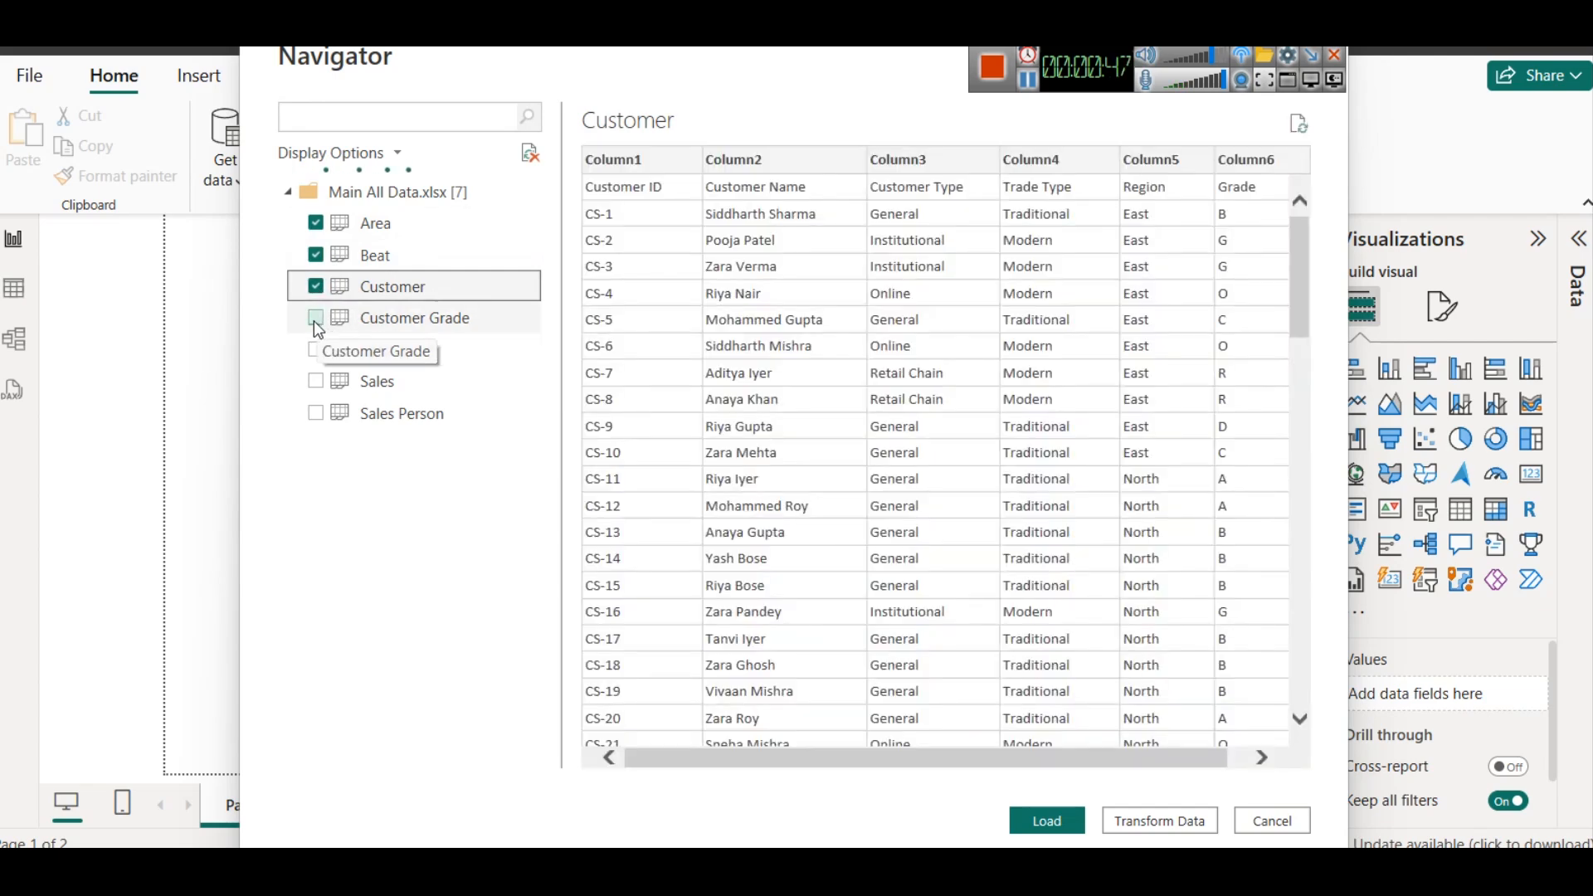
pyautogui.click(314, 320)
pyautogui.click(323, 350)
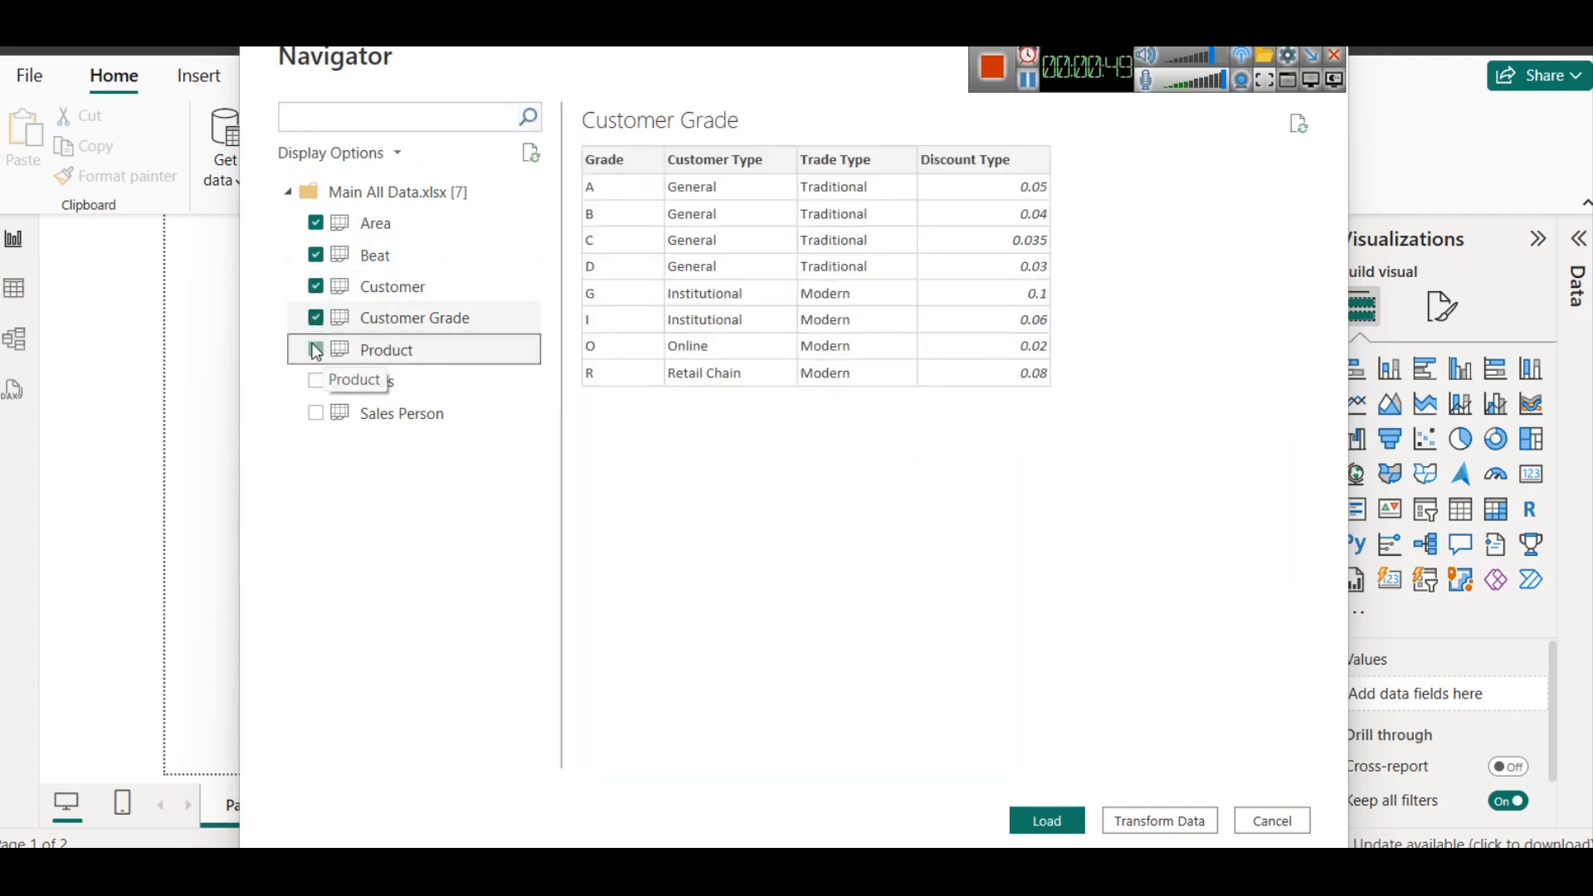
pyautogui.click(315, 383)
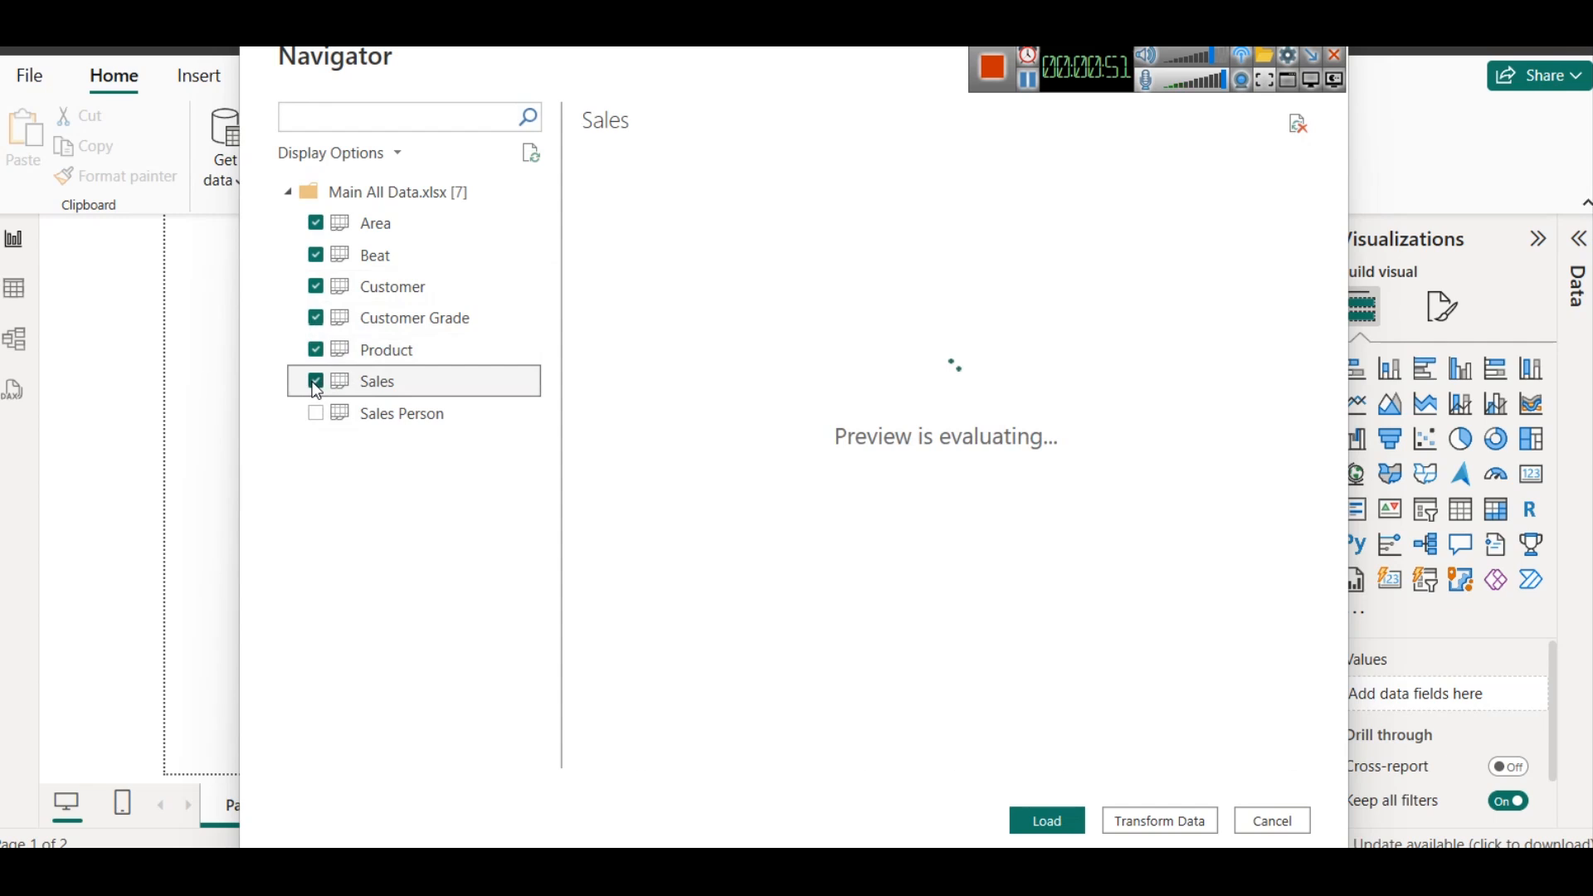
pyautogui.click(314, 414)
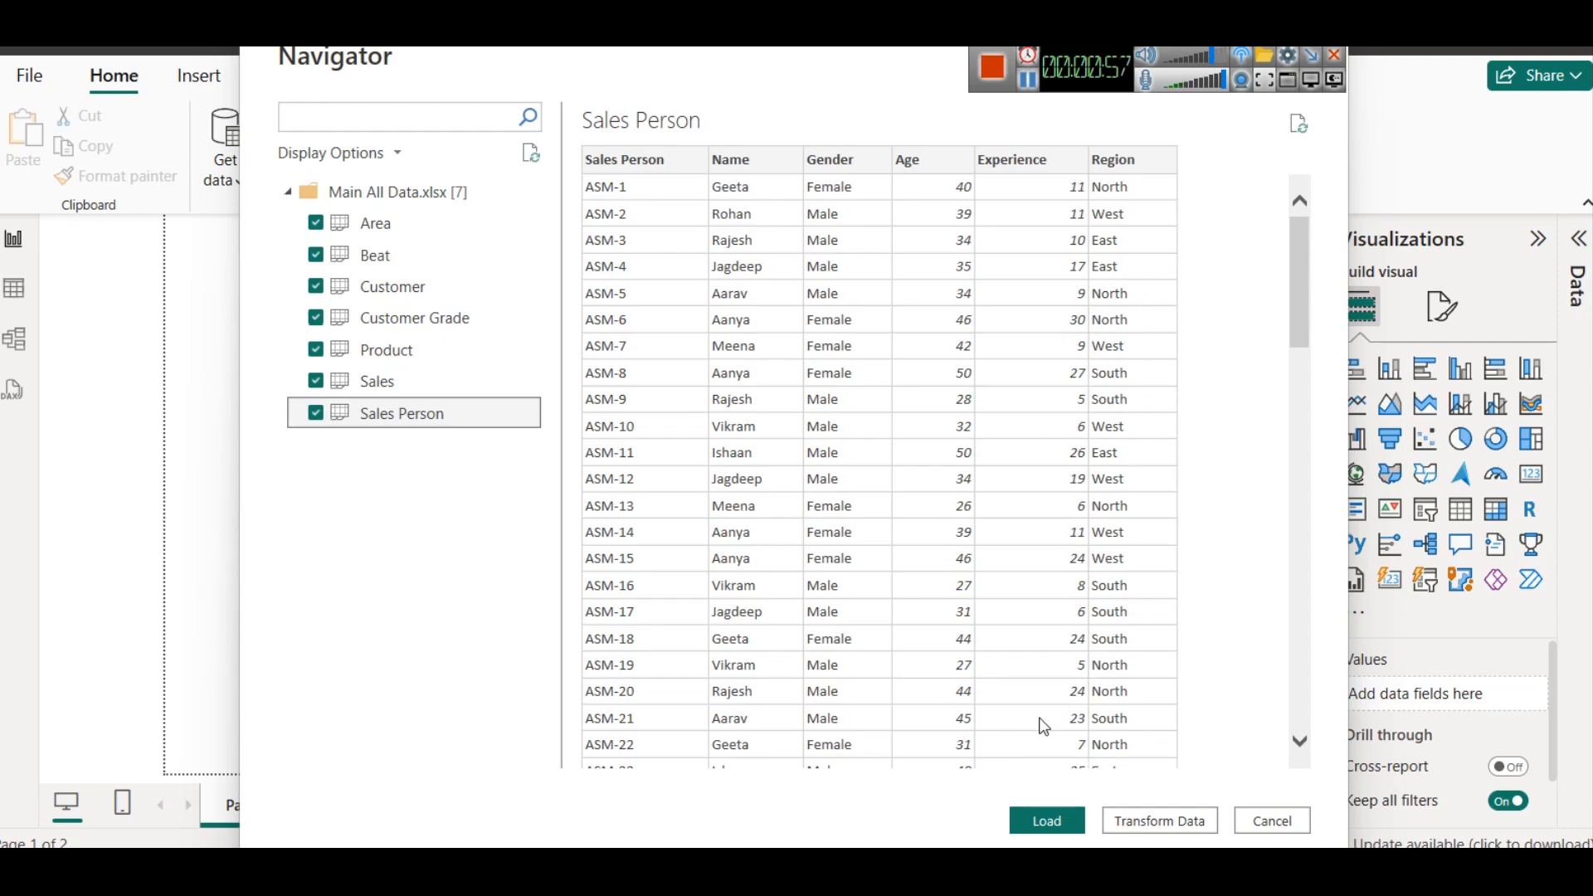
pyautogui.click(1137, 810)
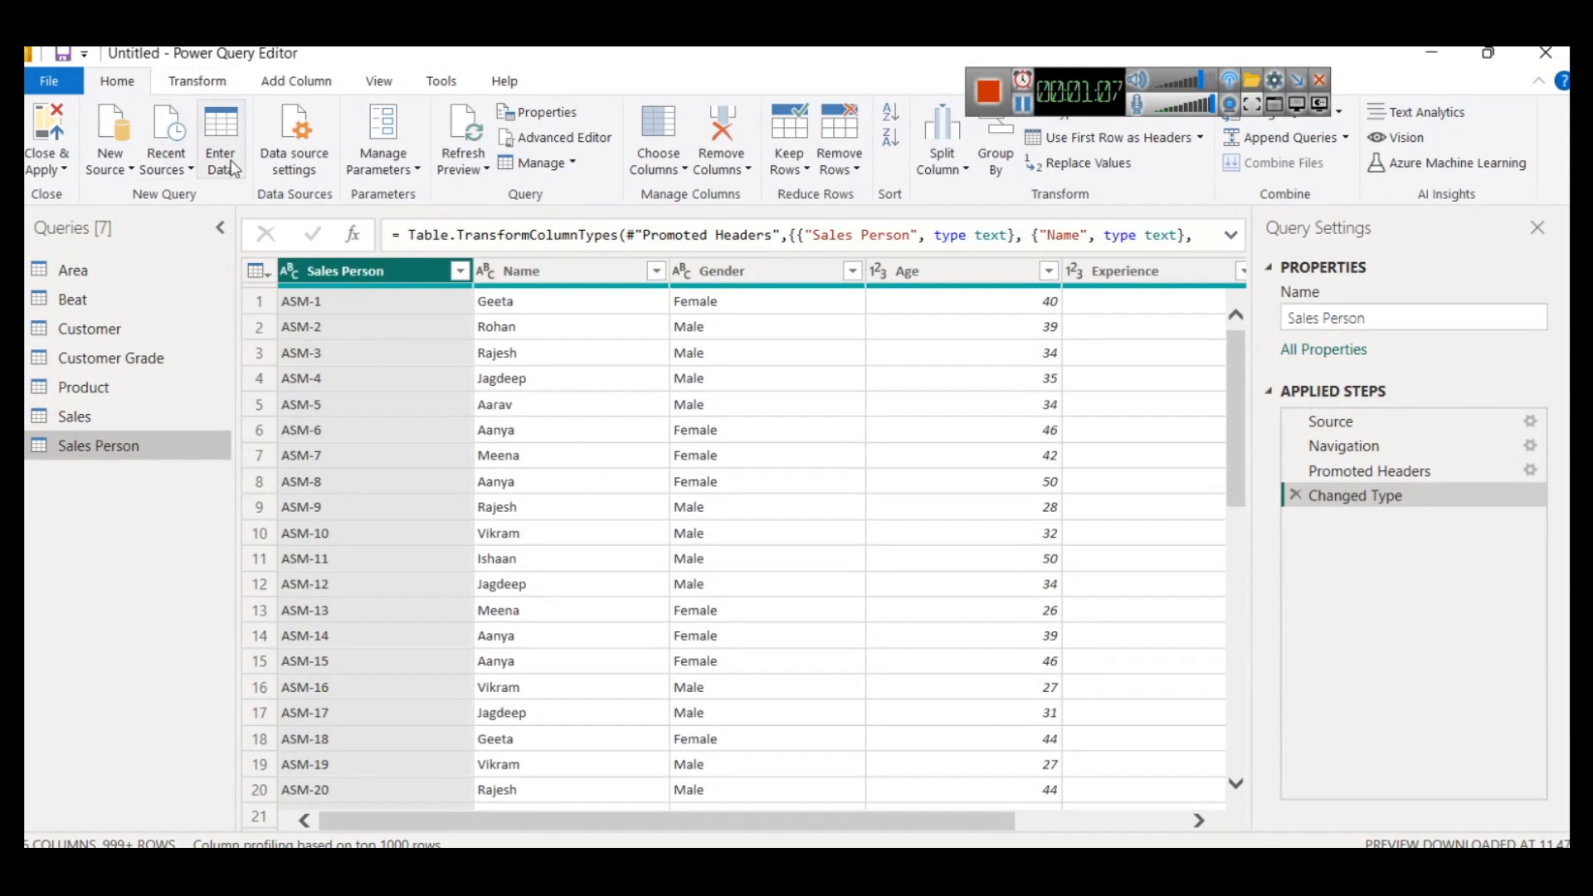
# - Promote the Area query's first row to headers and expand the formula bar to read its full formula
pyautogui.click(100, 283)
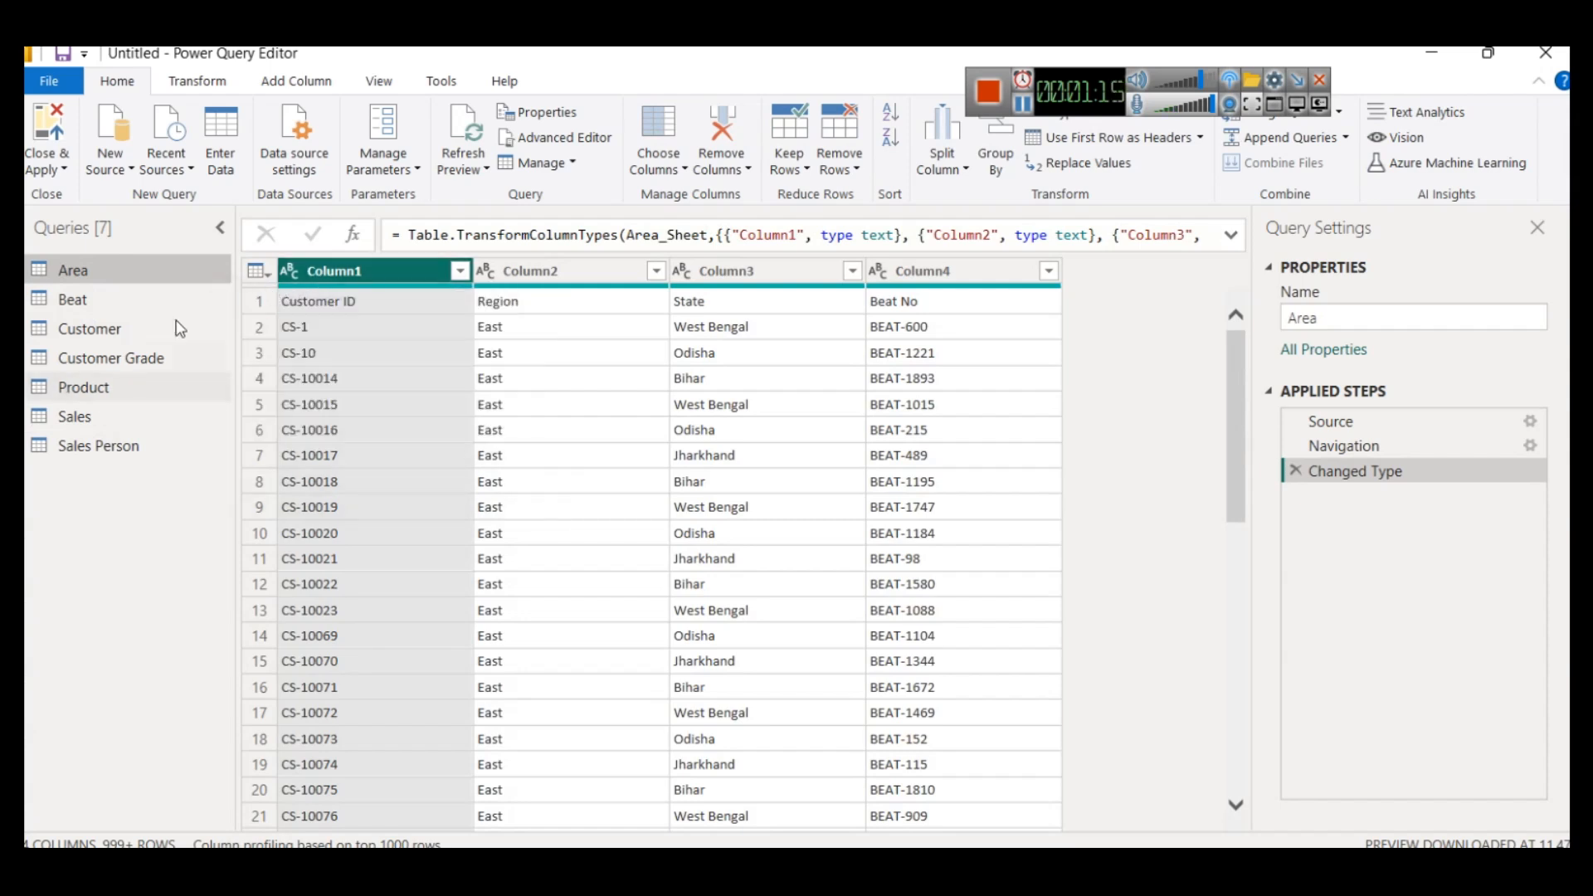
pyautogui.click(267, 277)
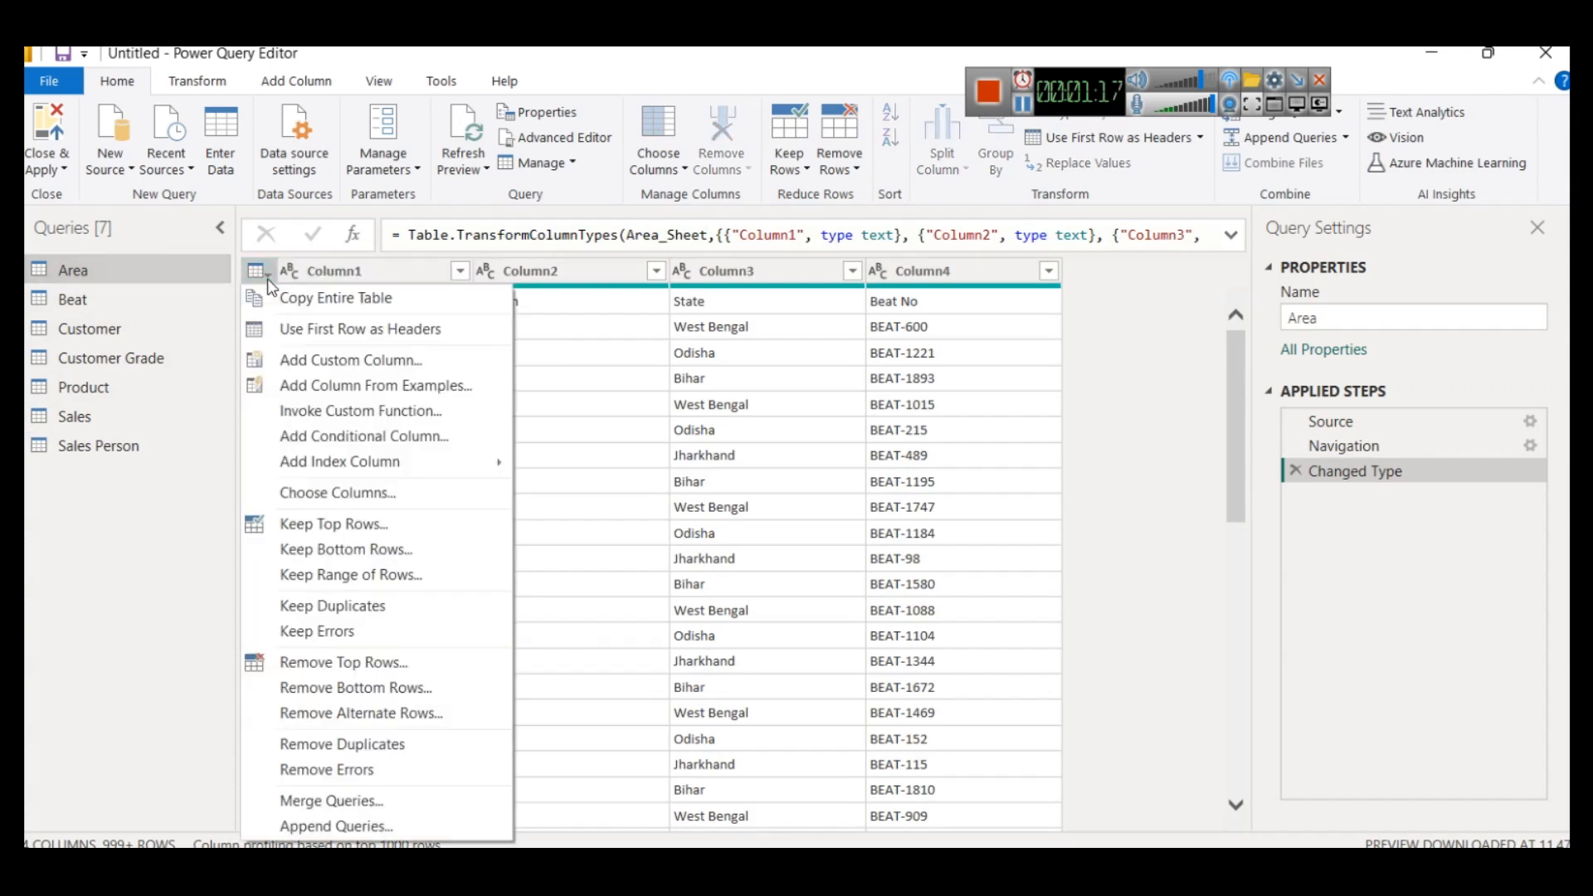
pyautogui.click(303, 328)
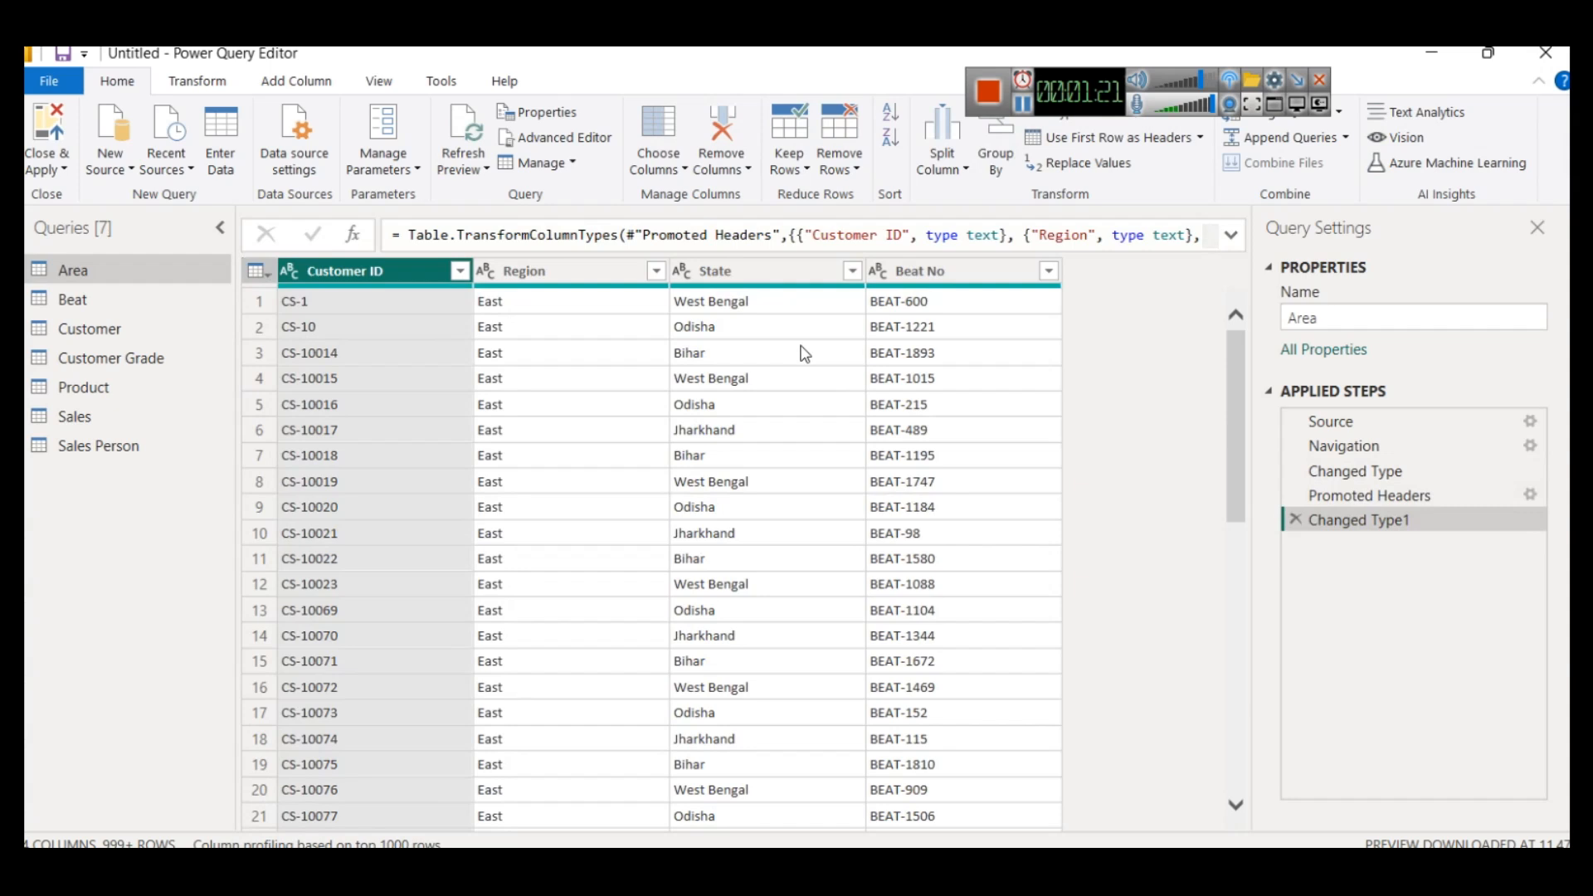
pyautogui.click(1231, 235)
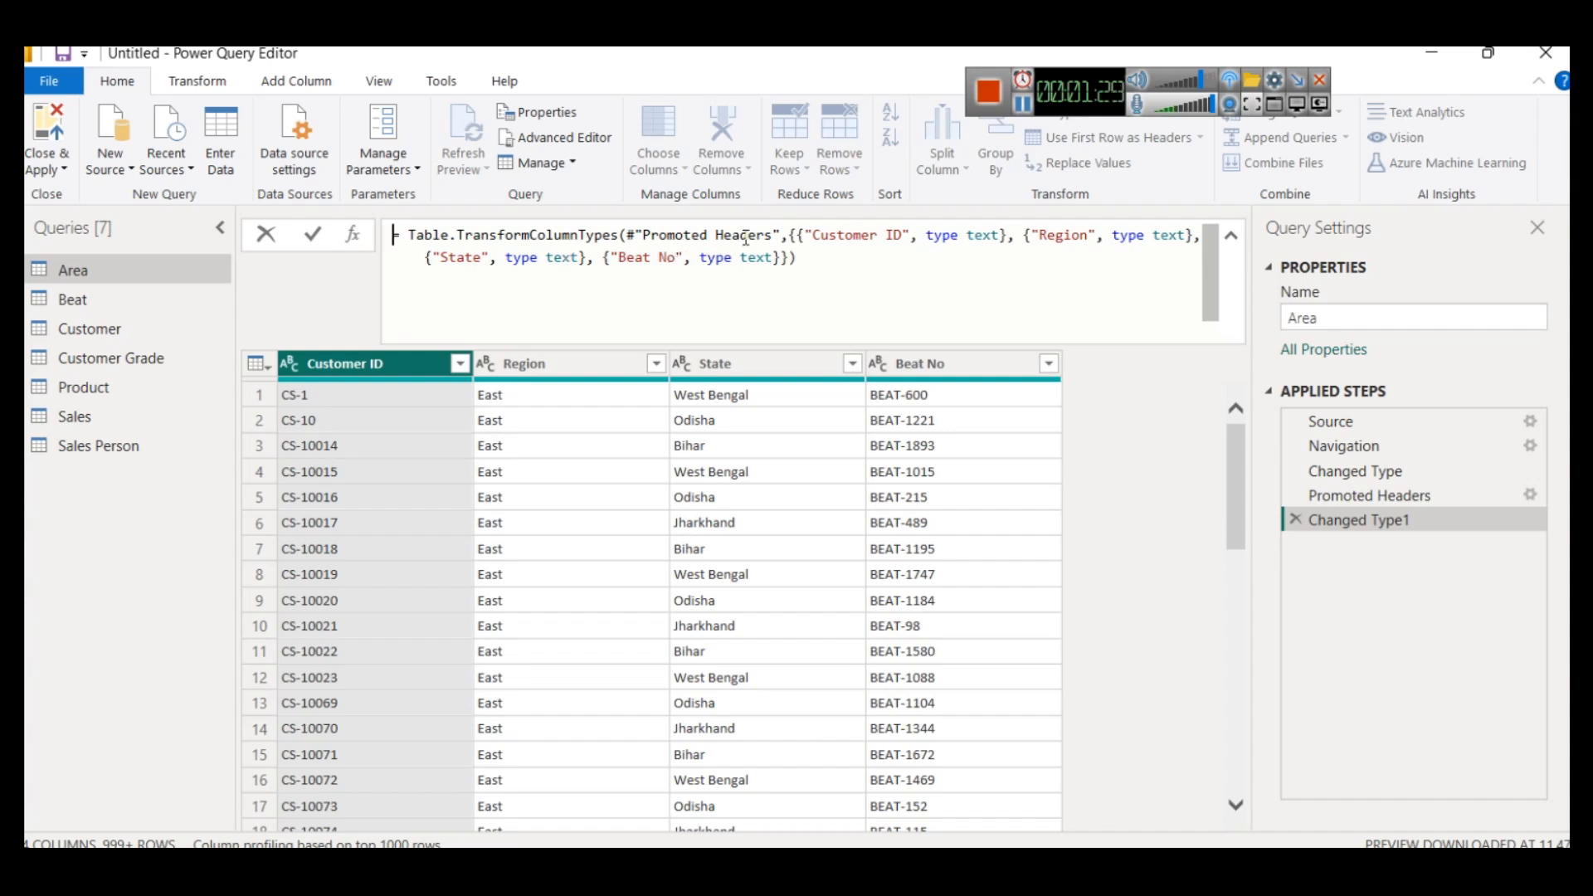
pyautogui.moveTo(773, 233)
pyautogui.click(798, 239)
pyautogui.click(797, 263)
# - Promote the first row to headers in both the Beat and Customer queries
pyautogui.click(90, 310)
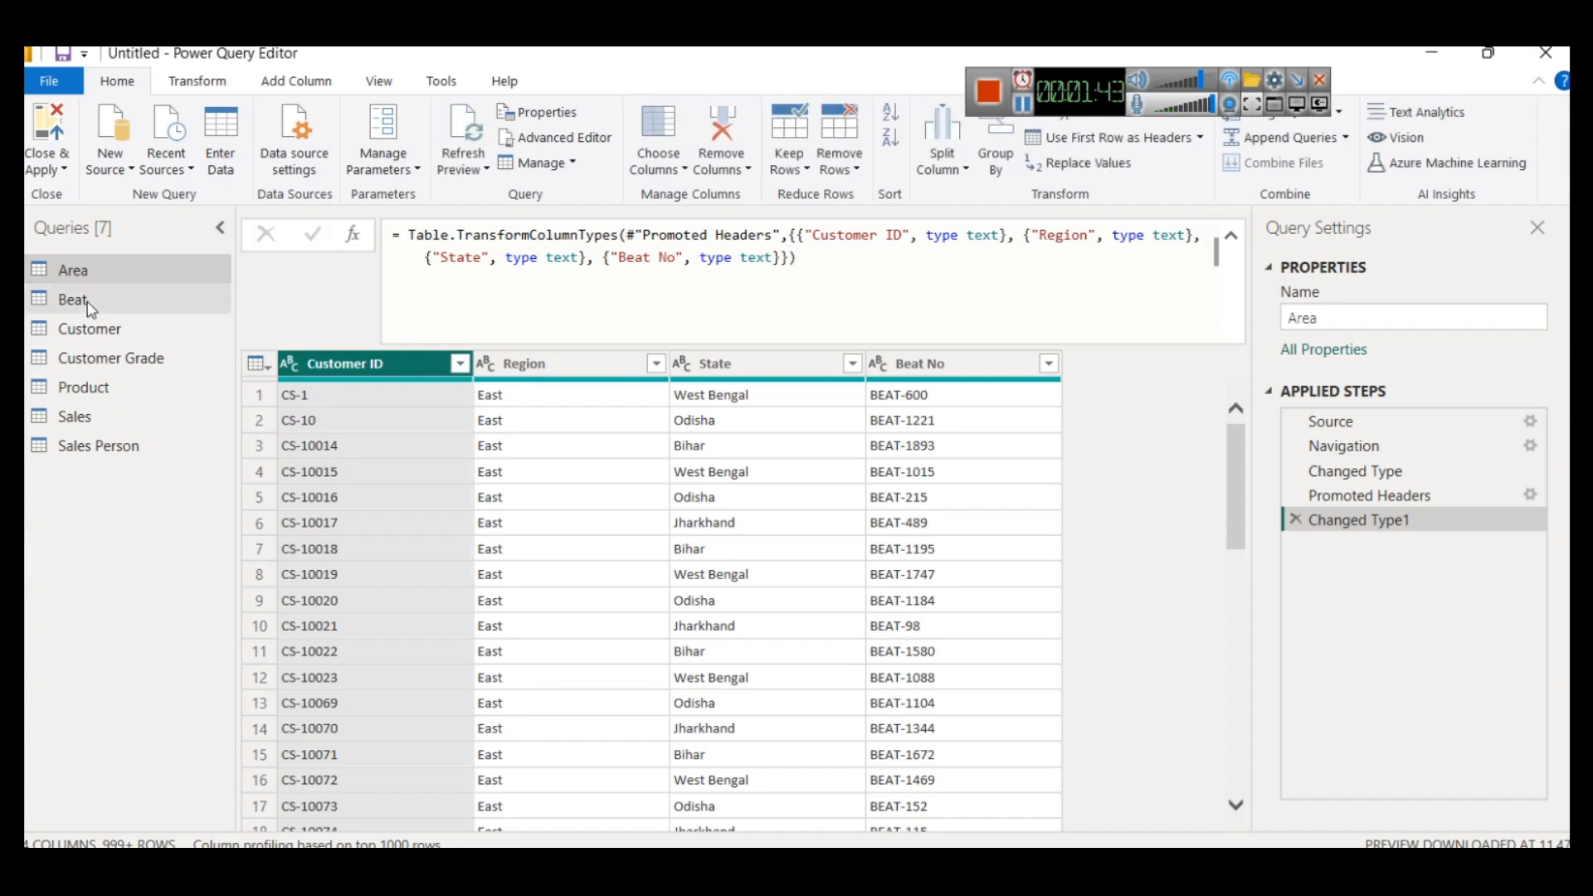
pyautogui.click(88, 304)
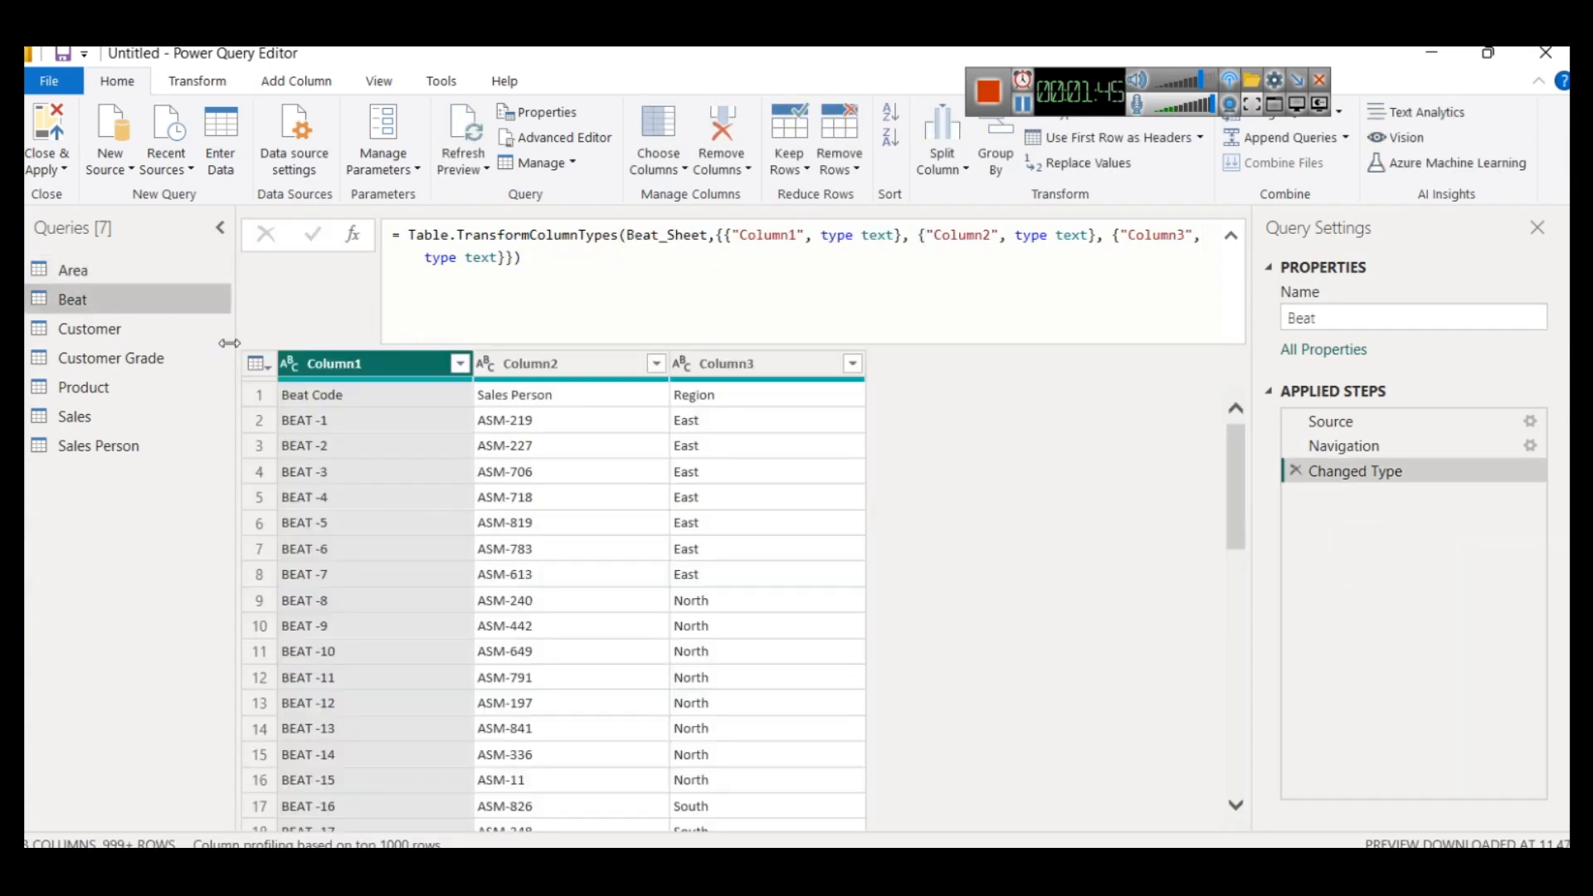
pyautogui.click(257, 365)
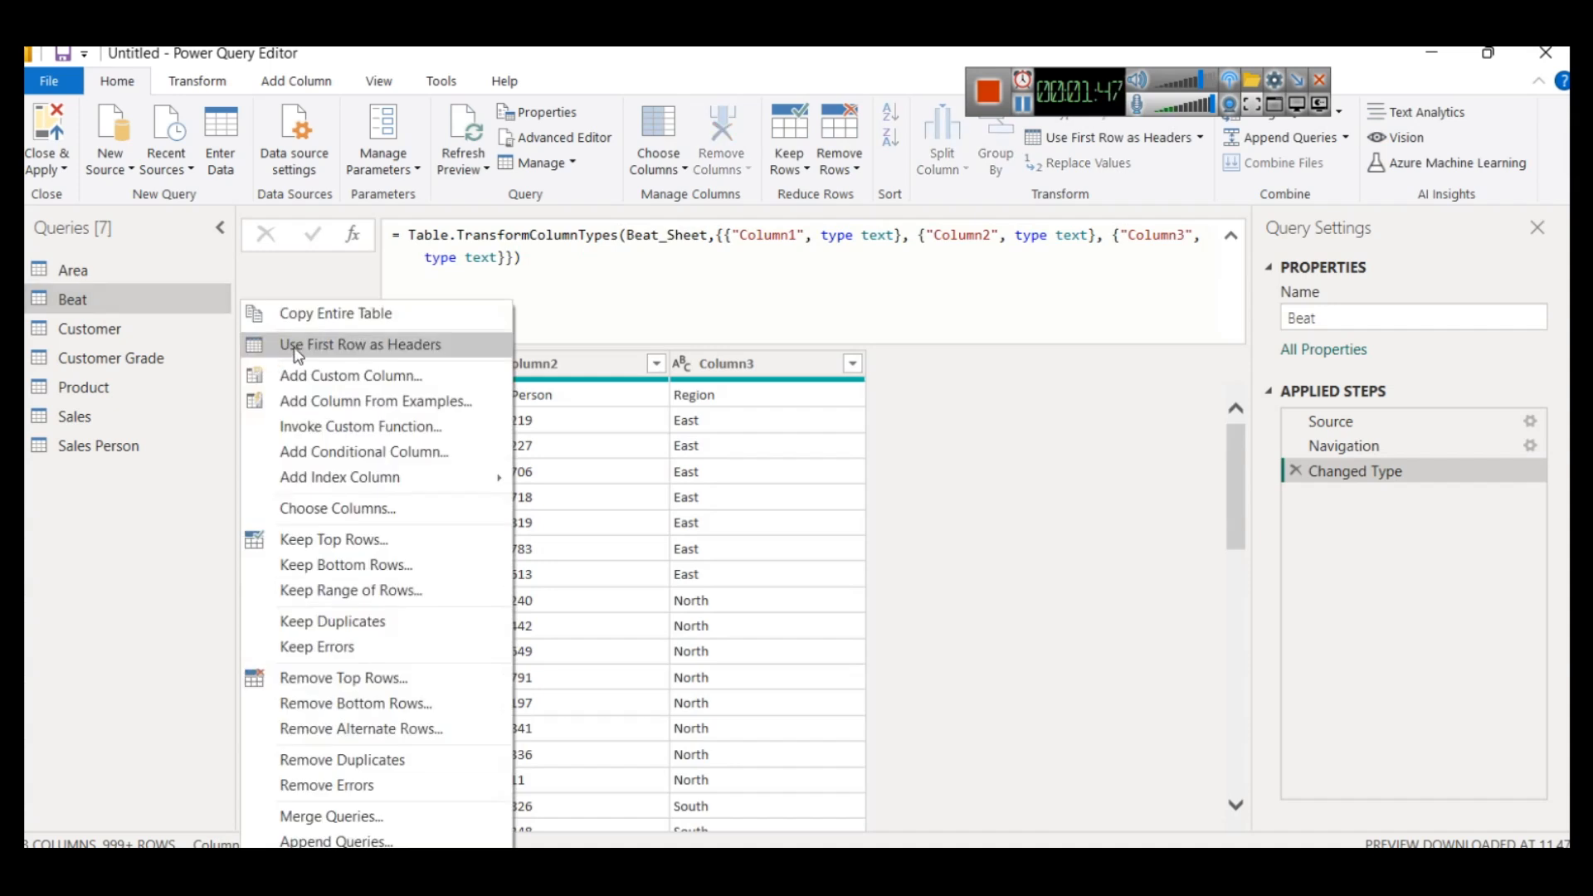
pyautogui.click(295, 346)
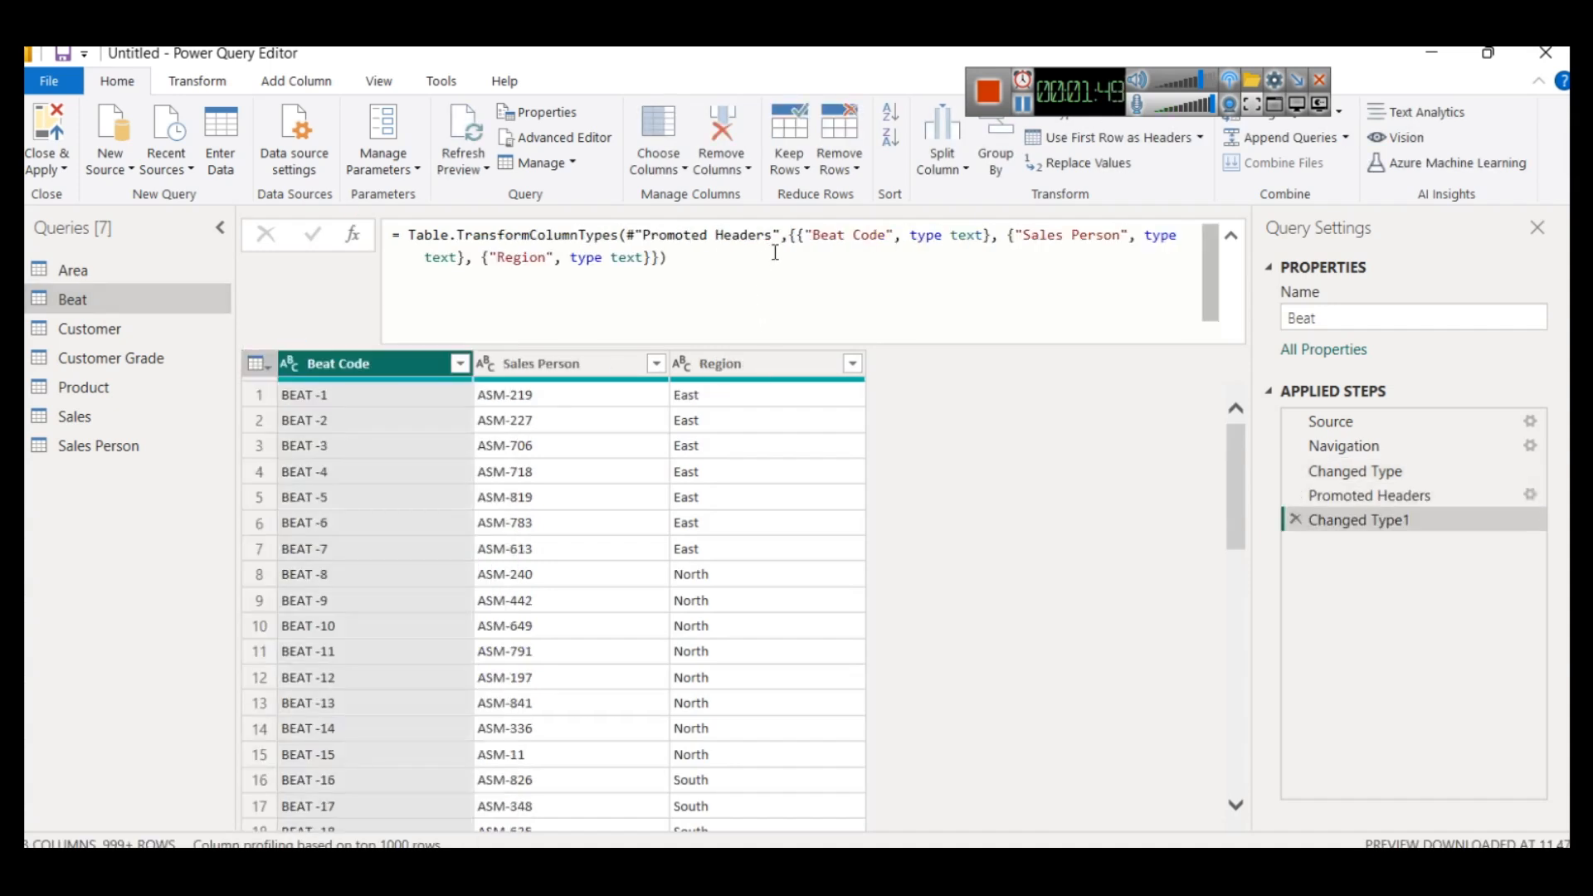
pyautogui.click(89, 335)
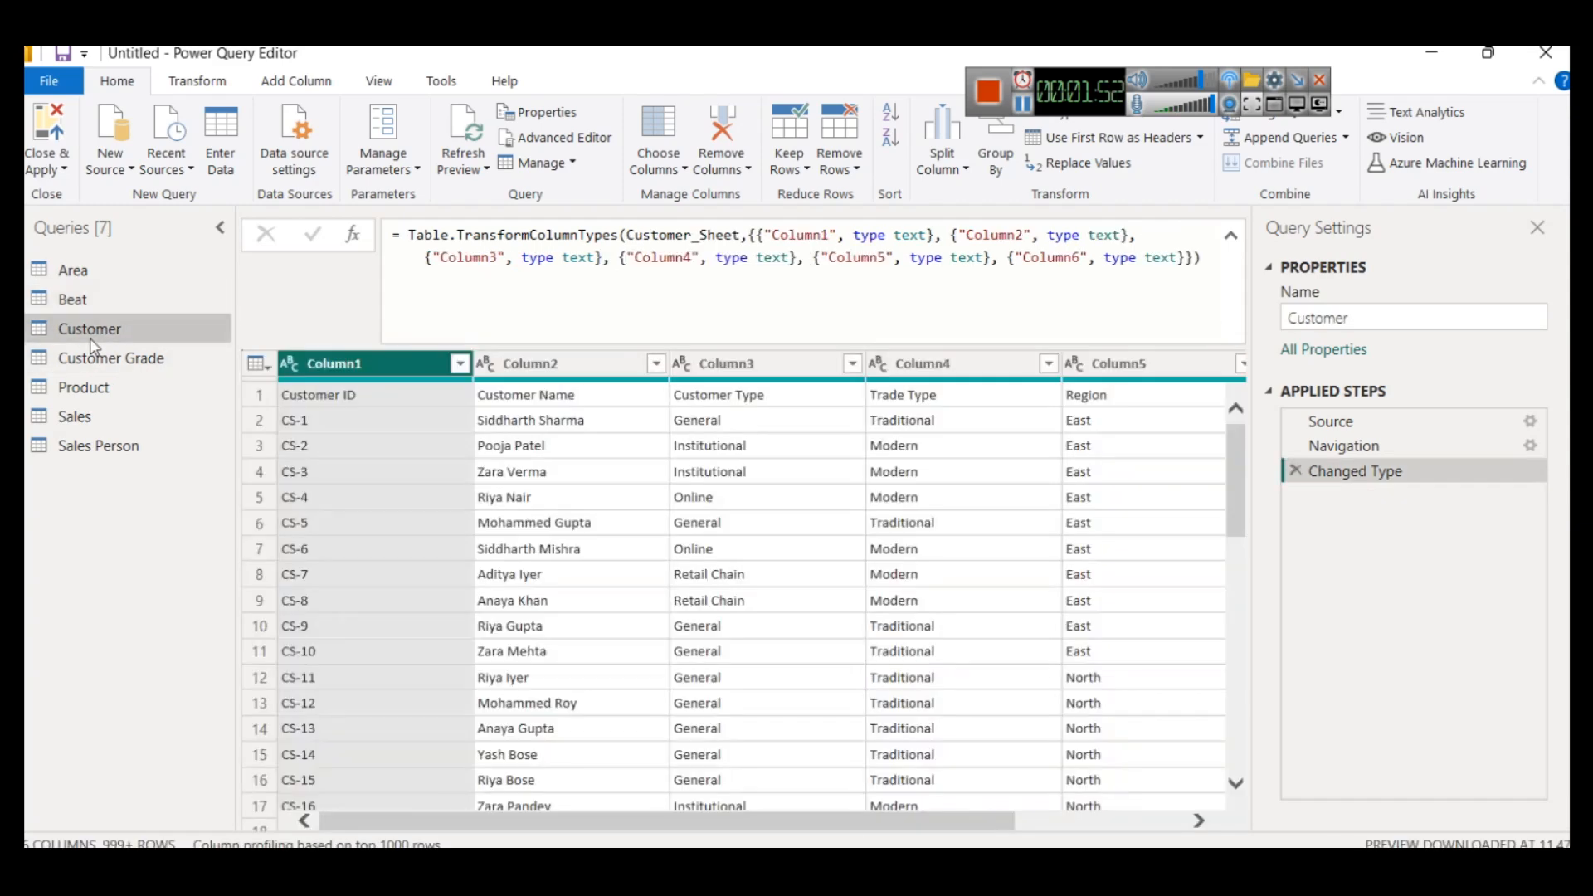
pyautogui.click(255, 365)
pyautogui.click(276, 345)
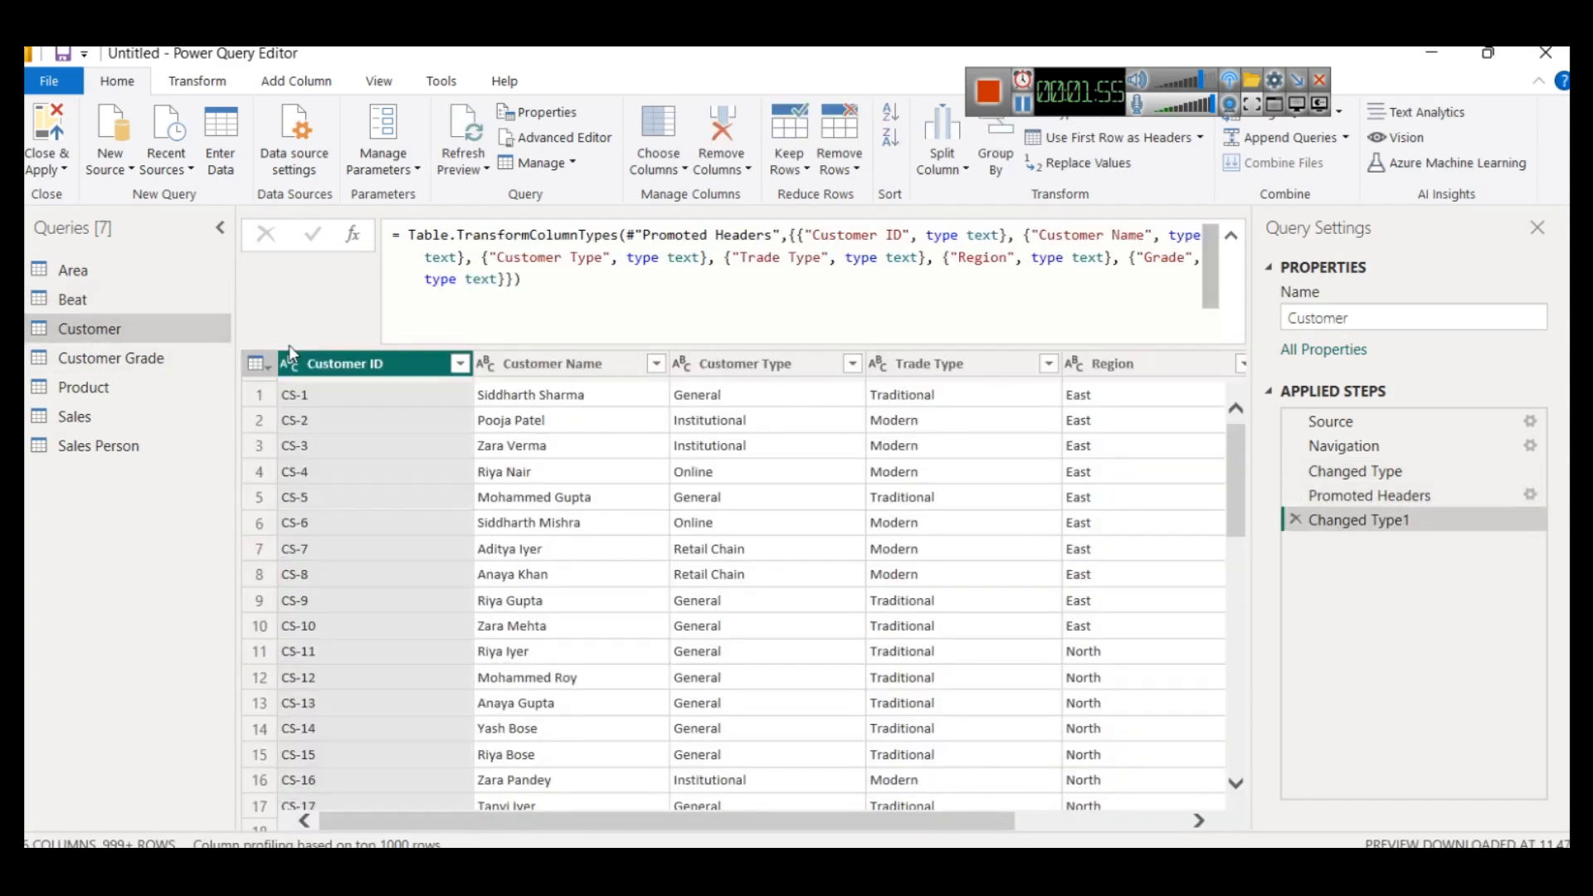
# - Check the headers of the Customer Grade, Product, Sales and Sales Person queries, then close Power Query and apply the changes
pyautogui.click(110, 360)
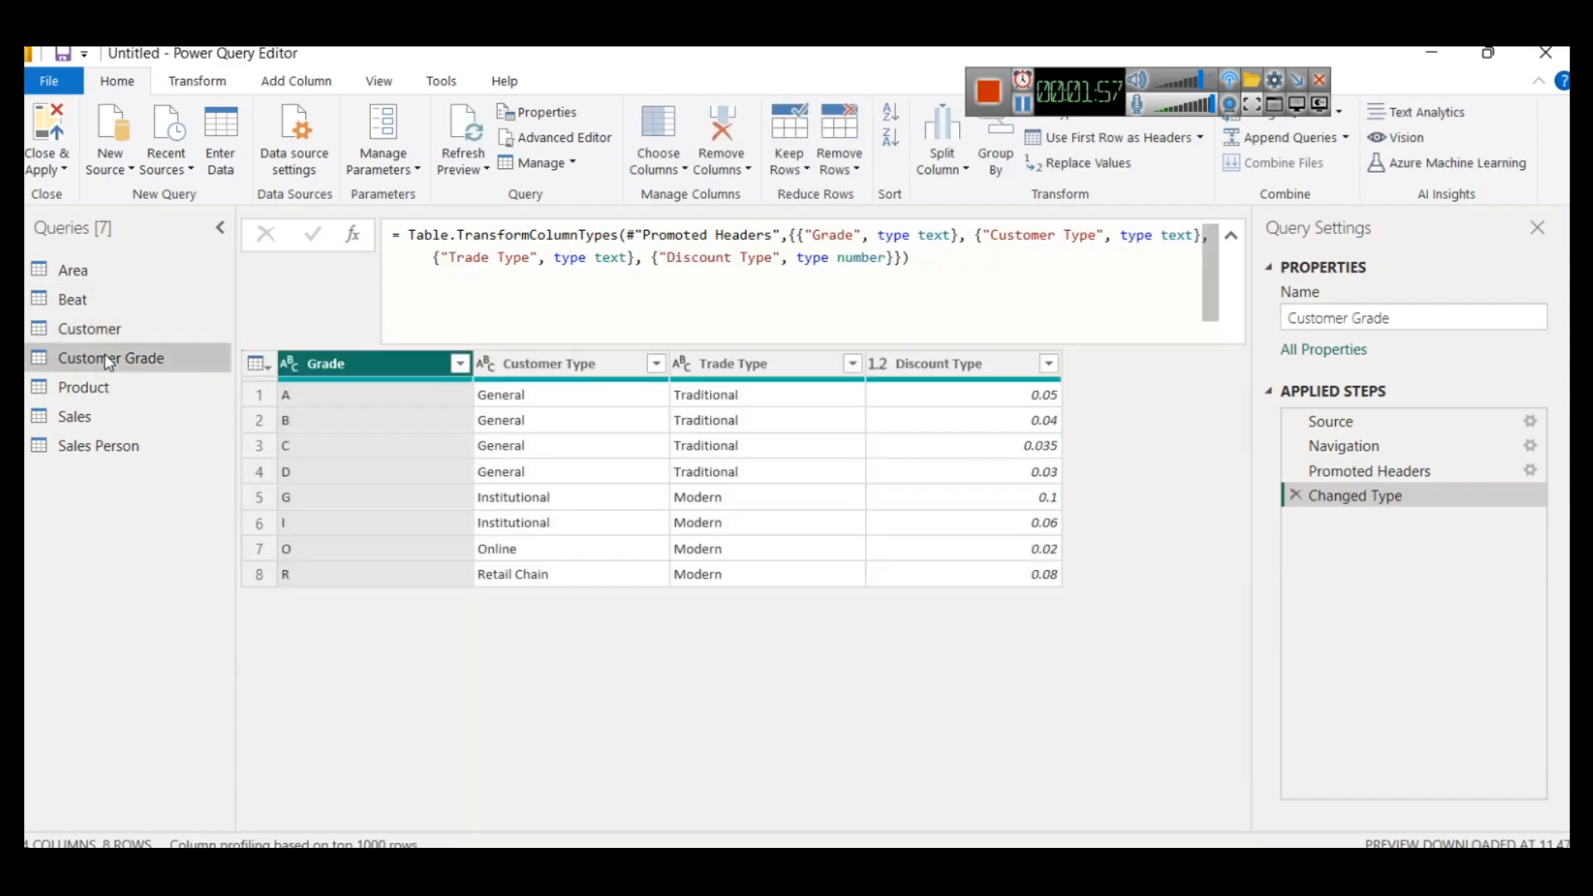
pyautogui.click(106, 383)
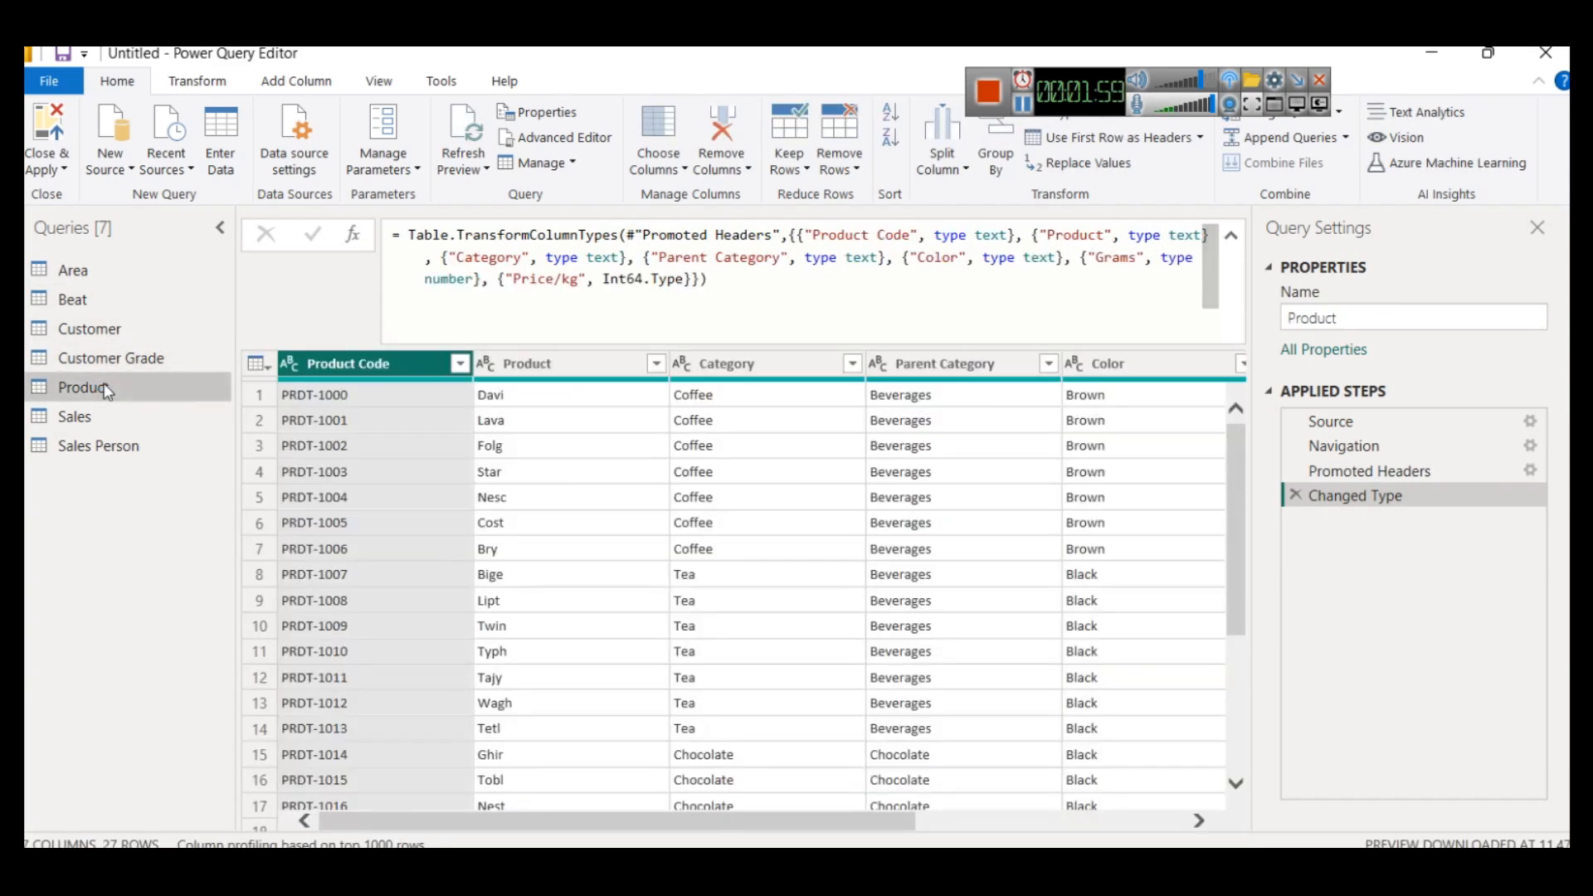
pyautogui.click(94, 420)
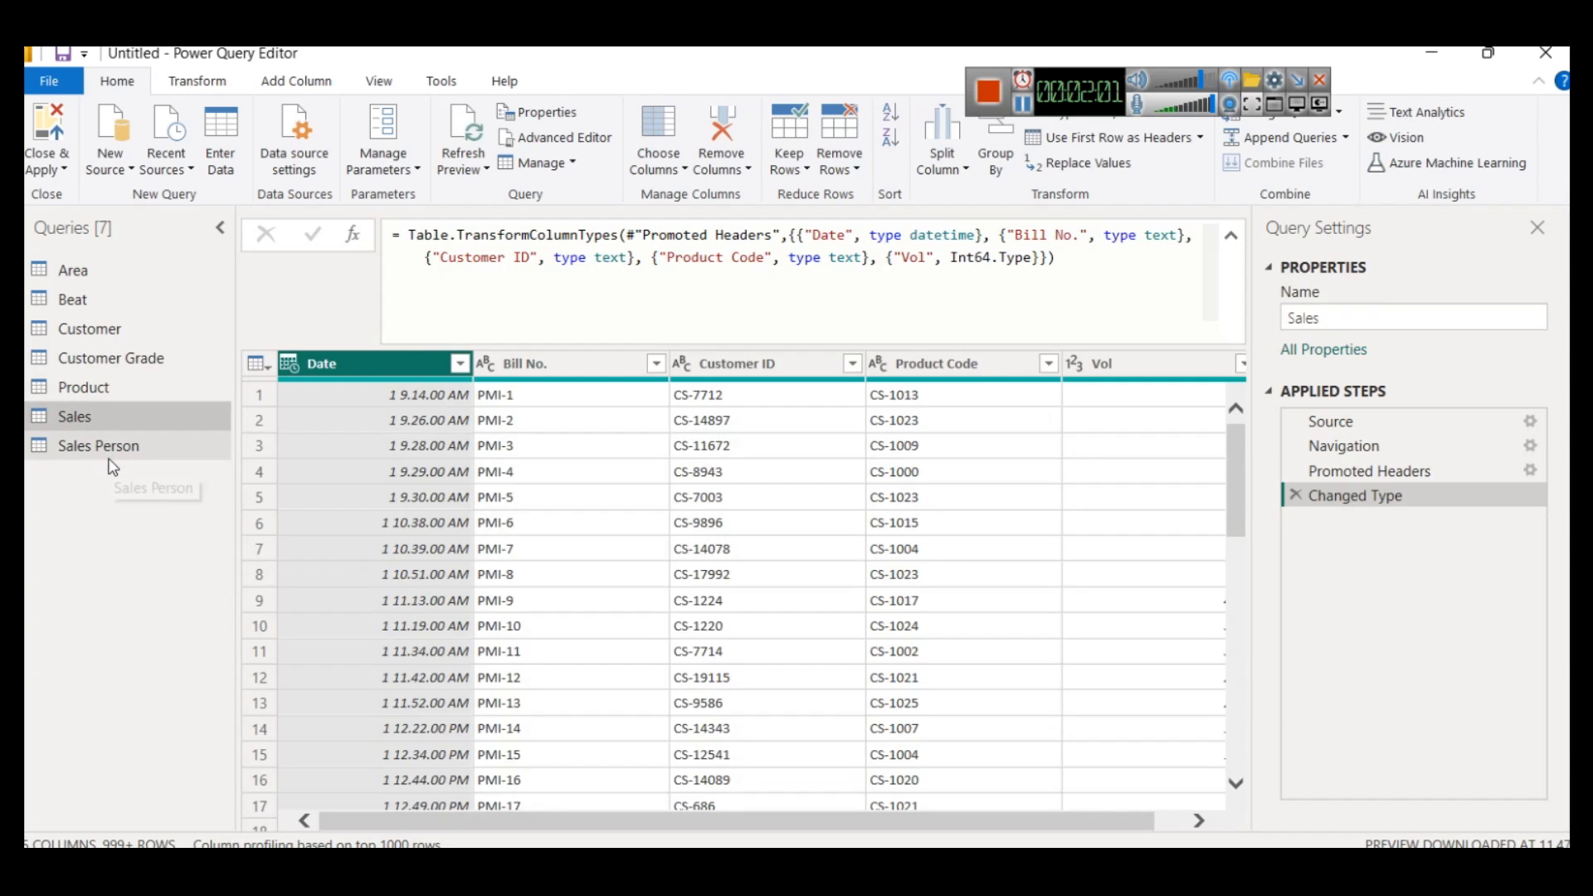
pyautogui.click(105, 452)
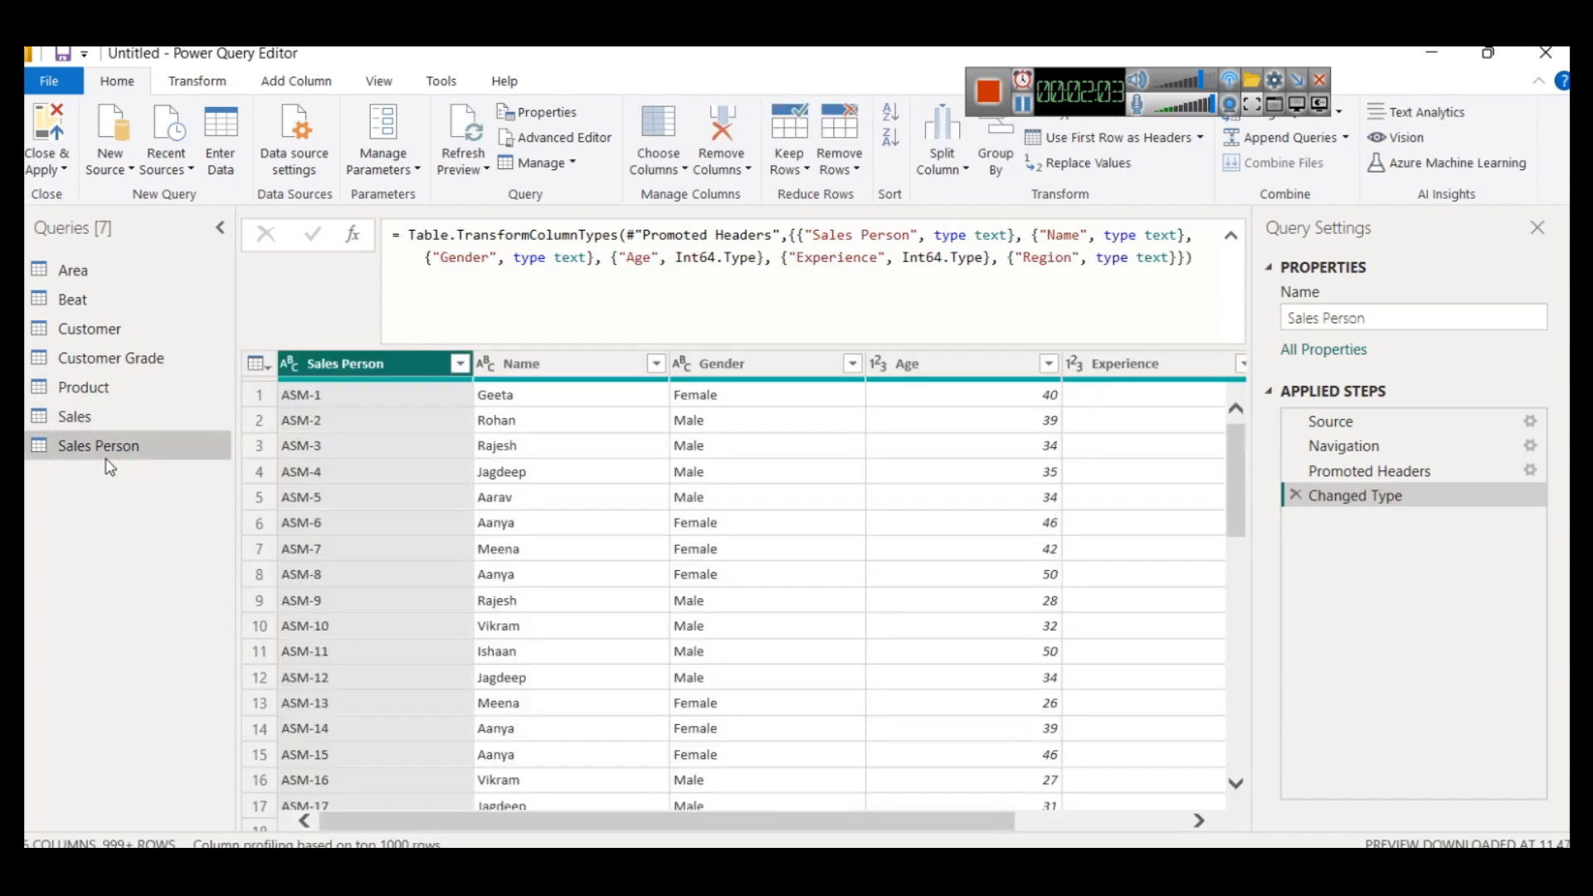
pyautogui.click(65, 170)
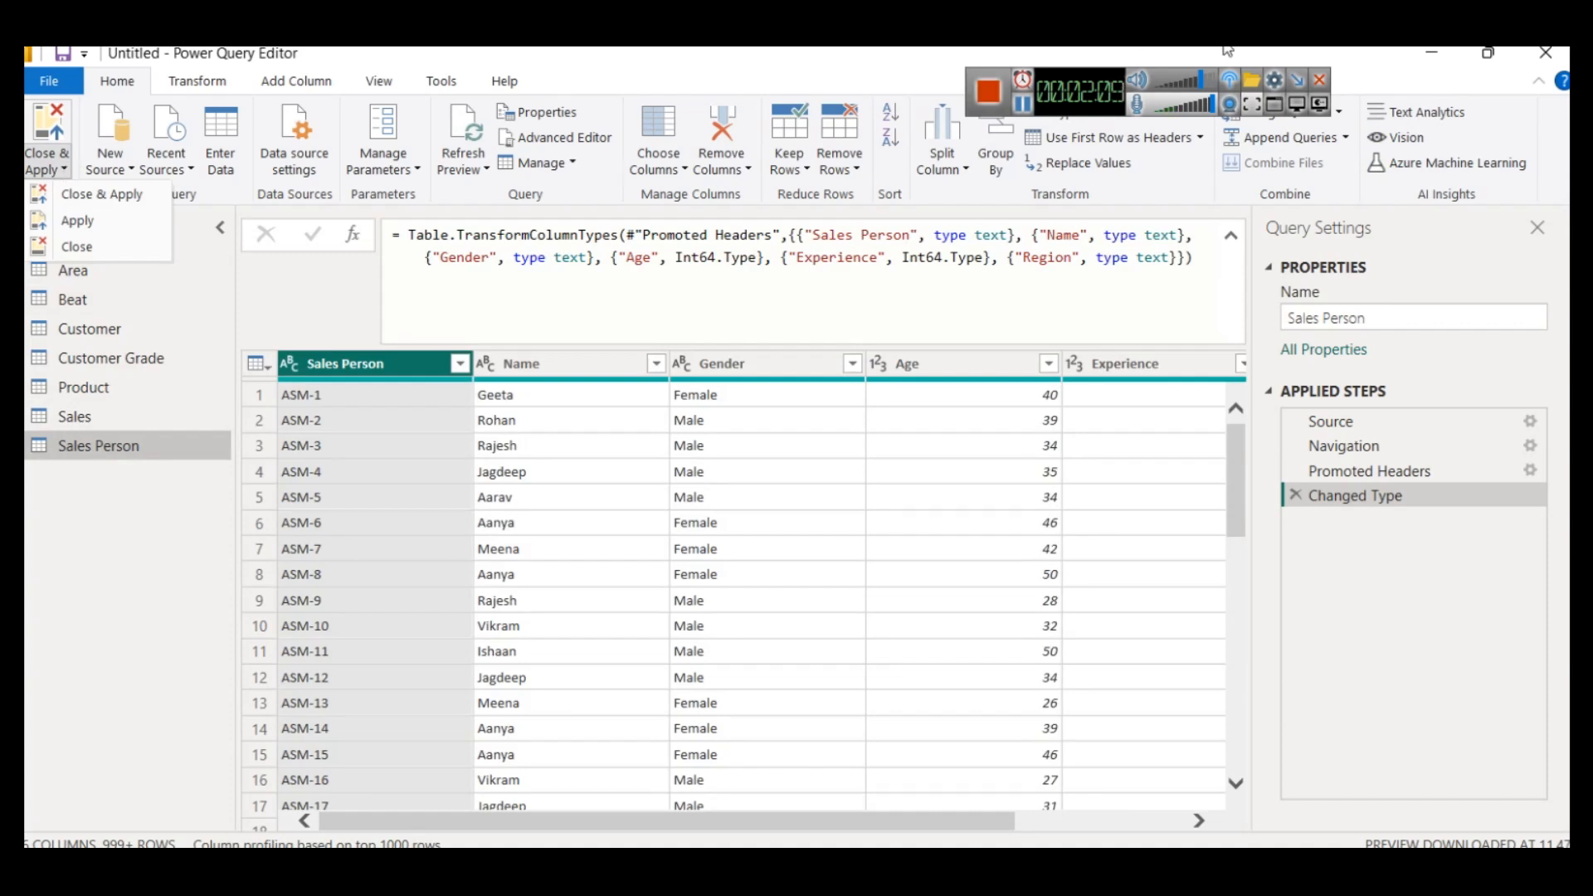
pyautogui.click(81, 249)
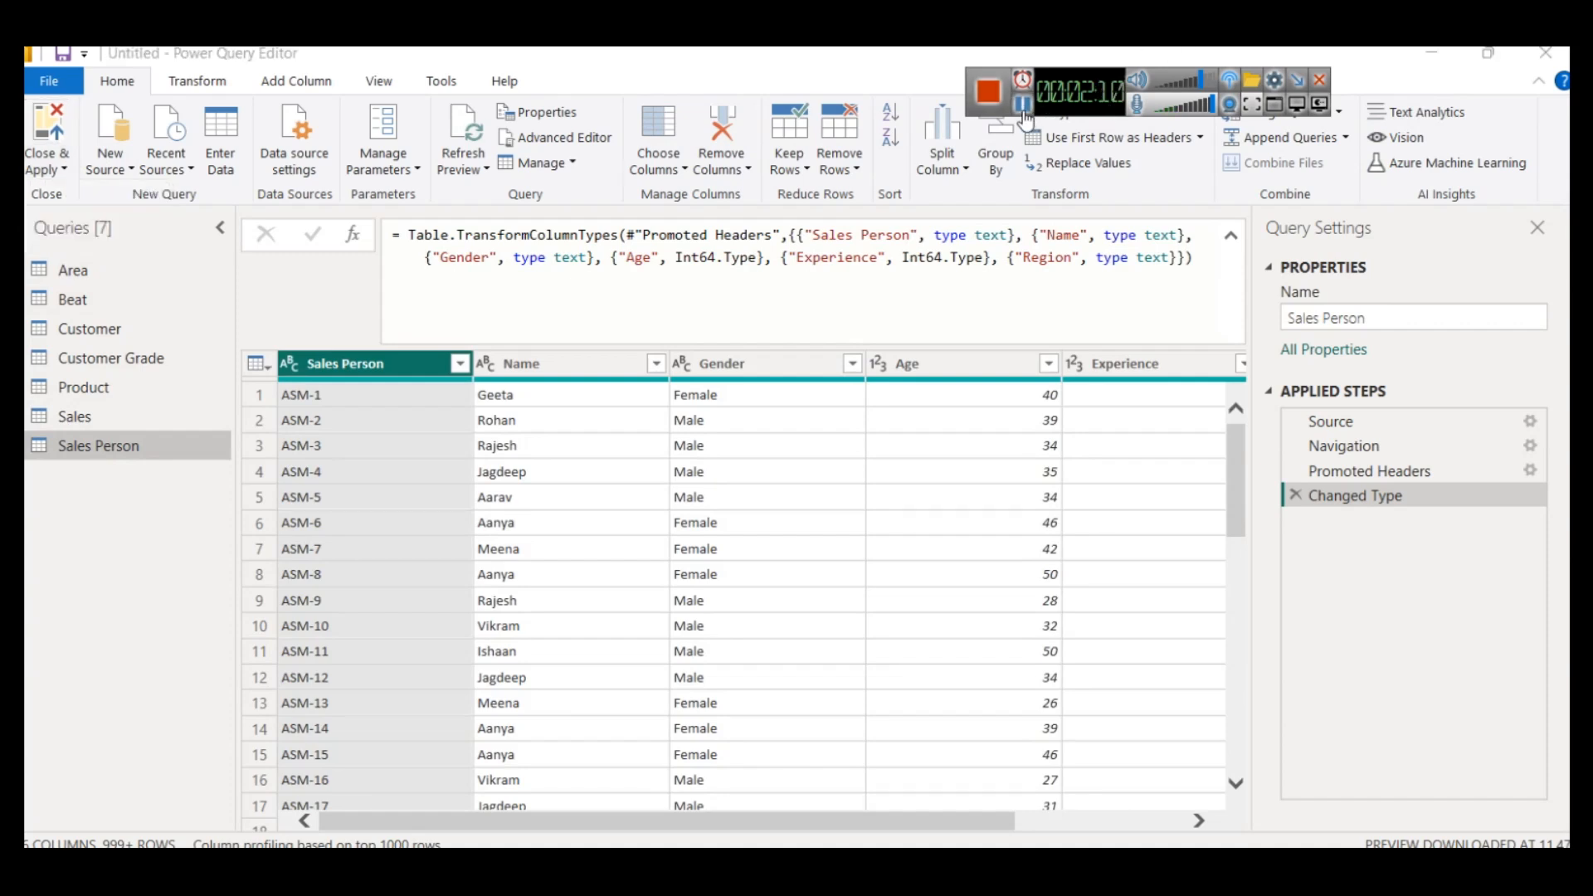
pyautogui.click(62, 170)
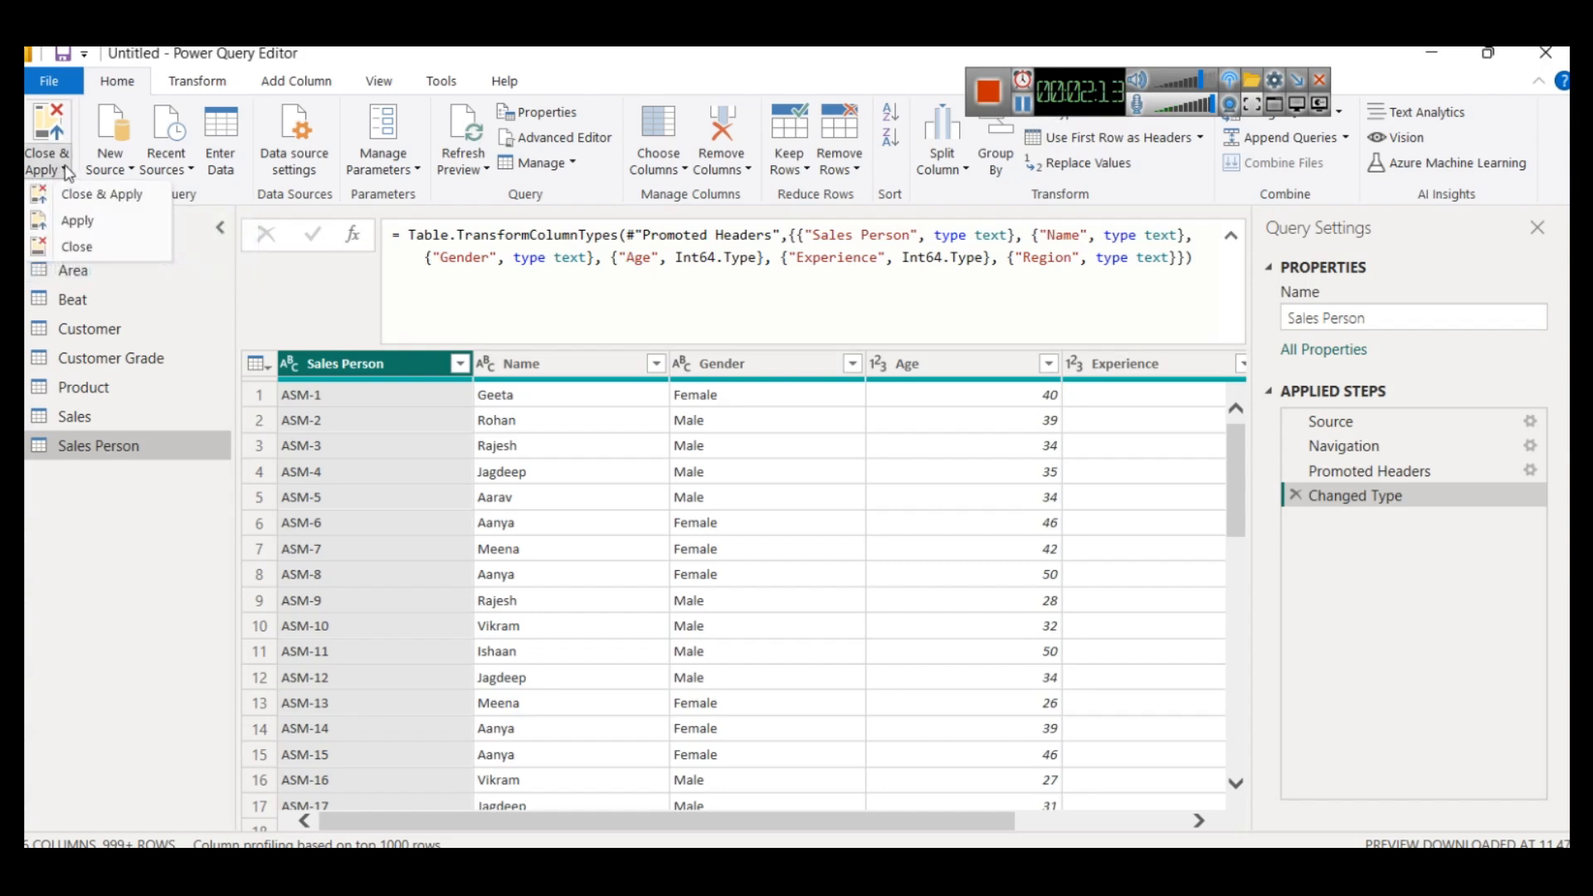
pyautogui.click(96, 197)
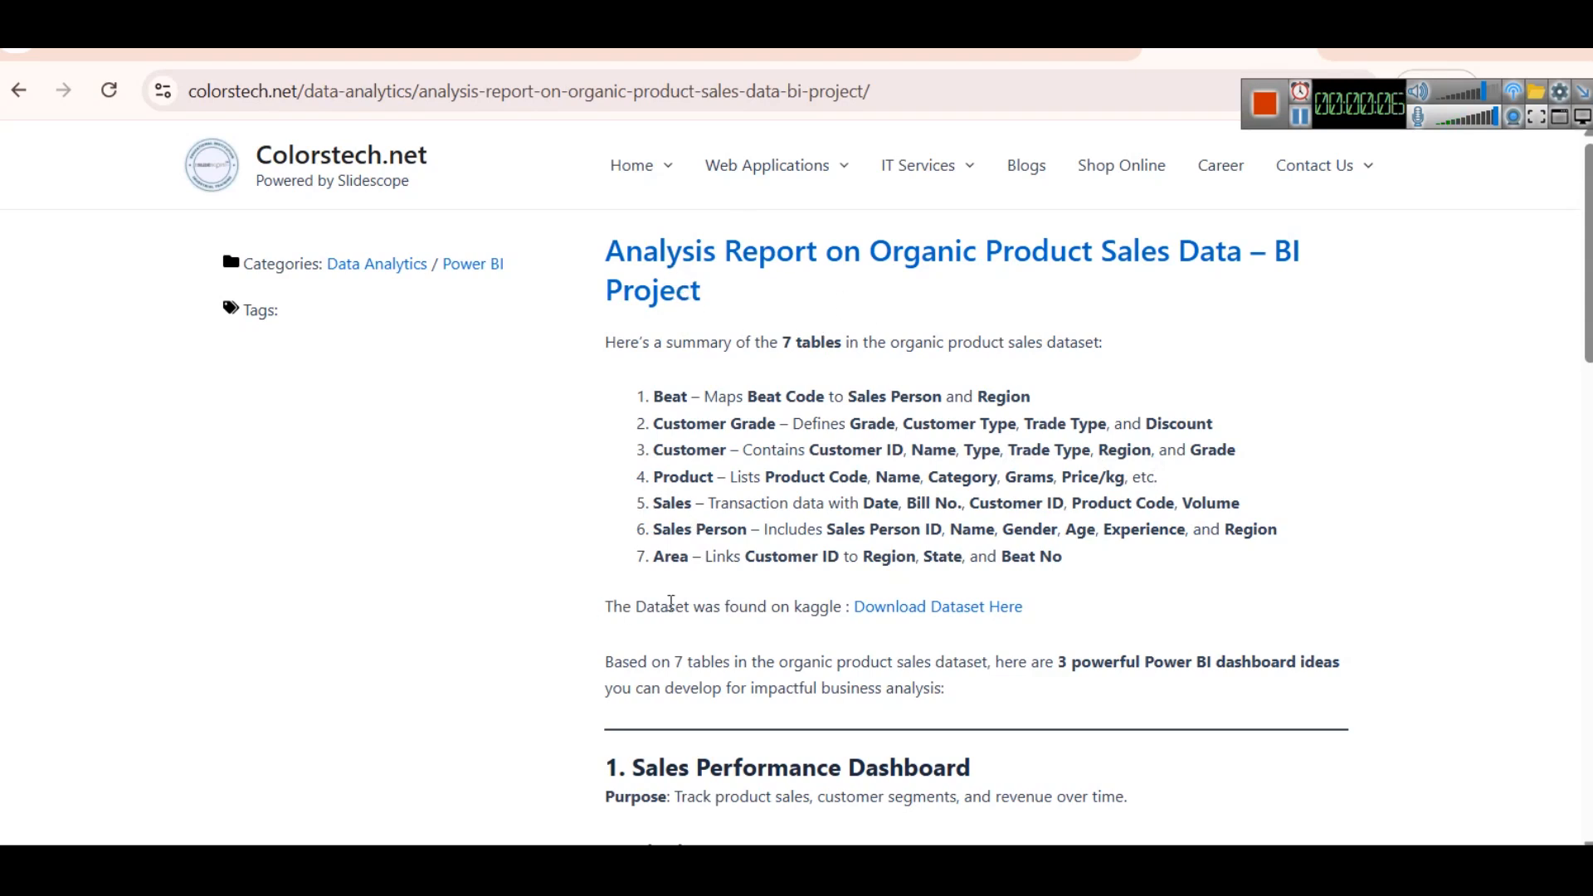
# - Read the table summary and dashboard ideas in the Colorstech.net article on the organic product sales BI project
pyautogui.scroll(-3, 1179, 631)
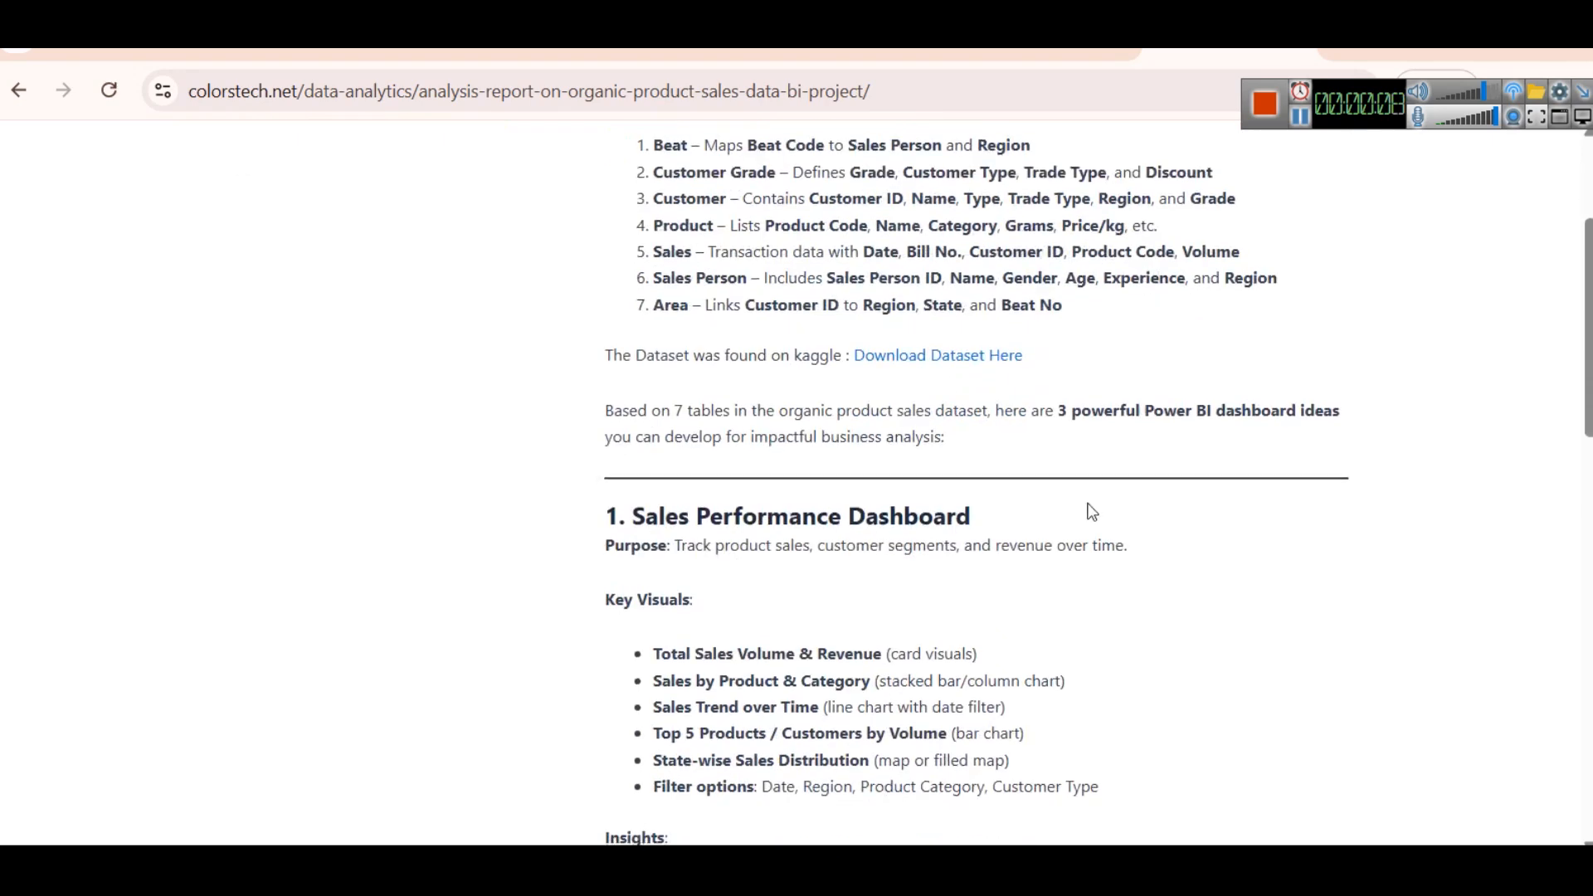
pyautogui.scroll(-6, 1053, 498)
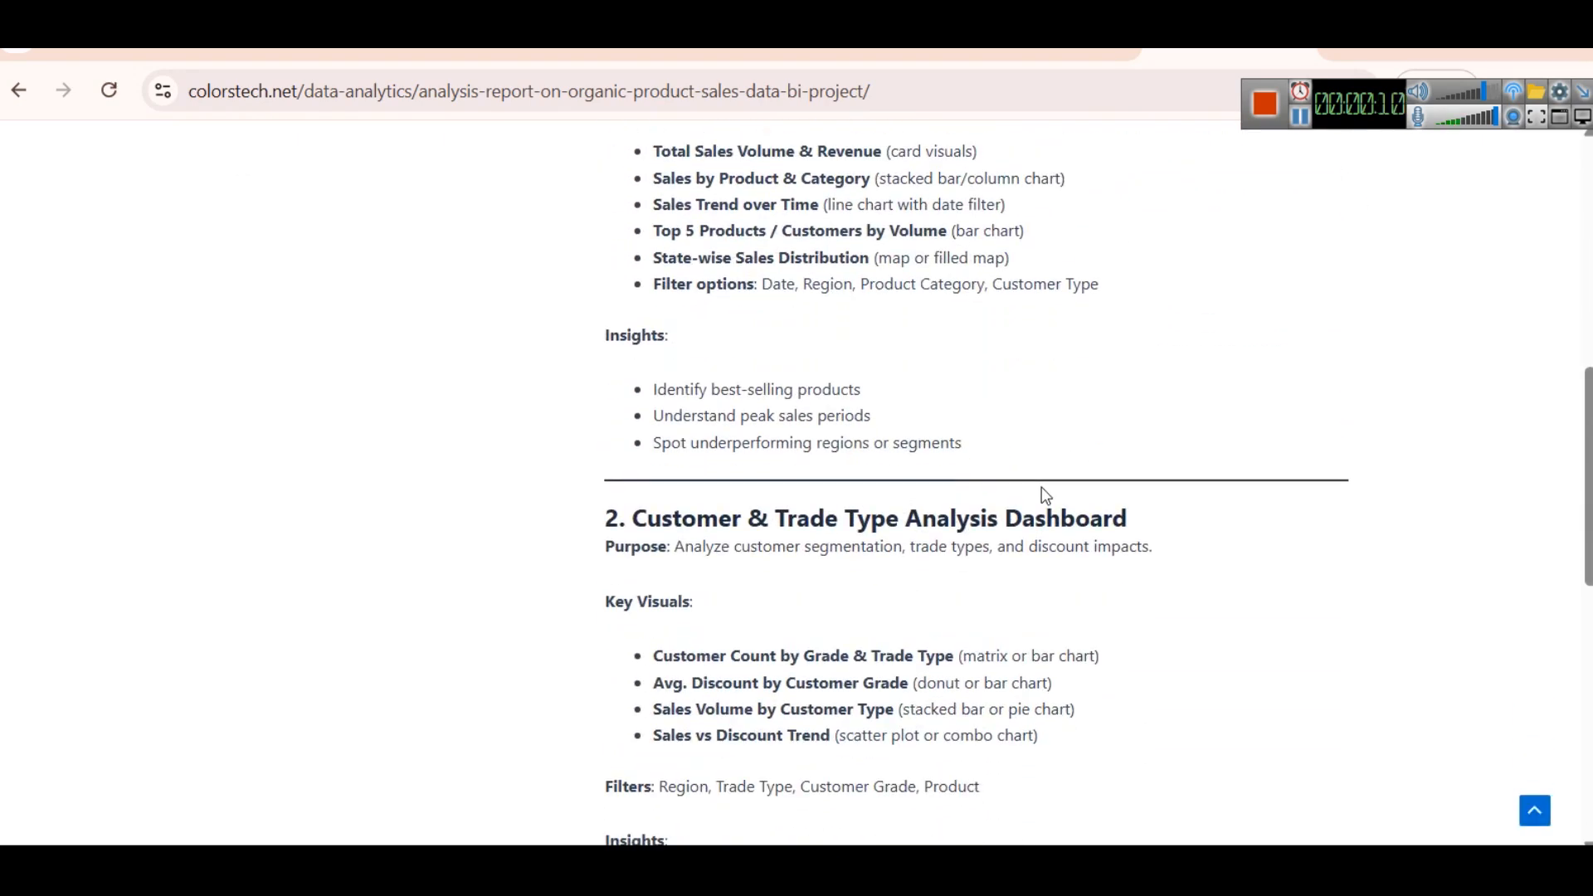
pyautogui.scroll(6, 1036, 488)
pyautogui.scroll(-2, 957, 416)
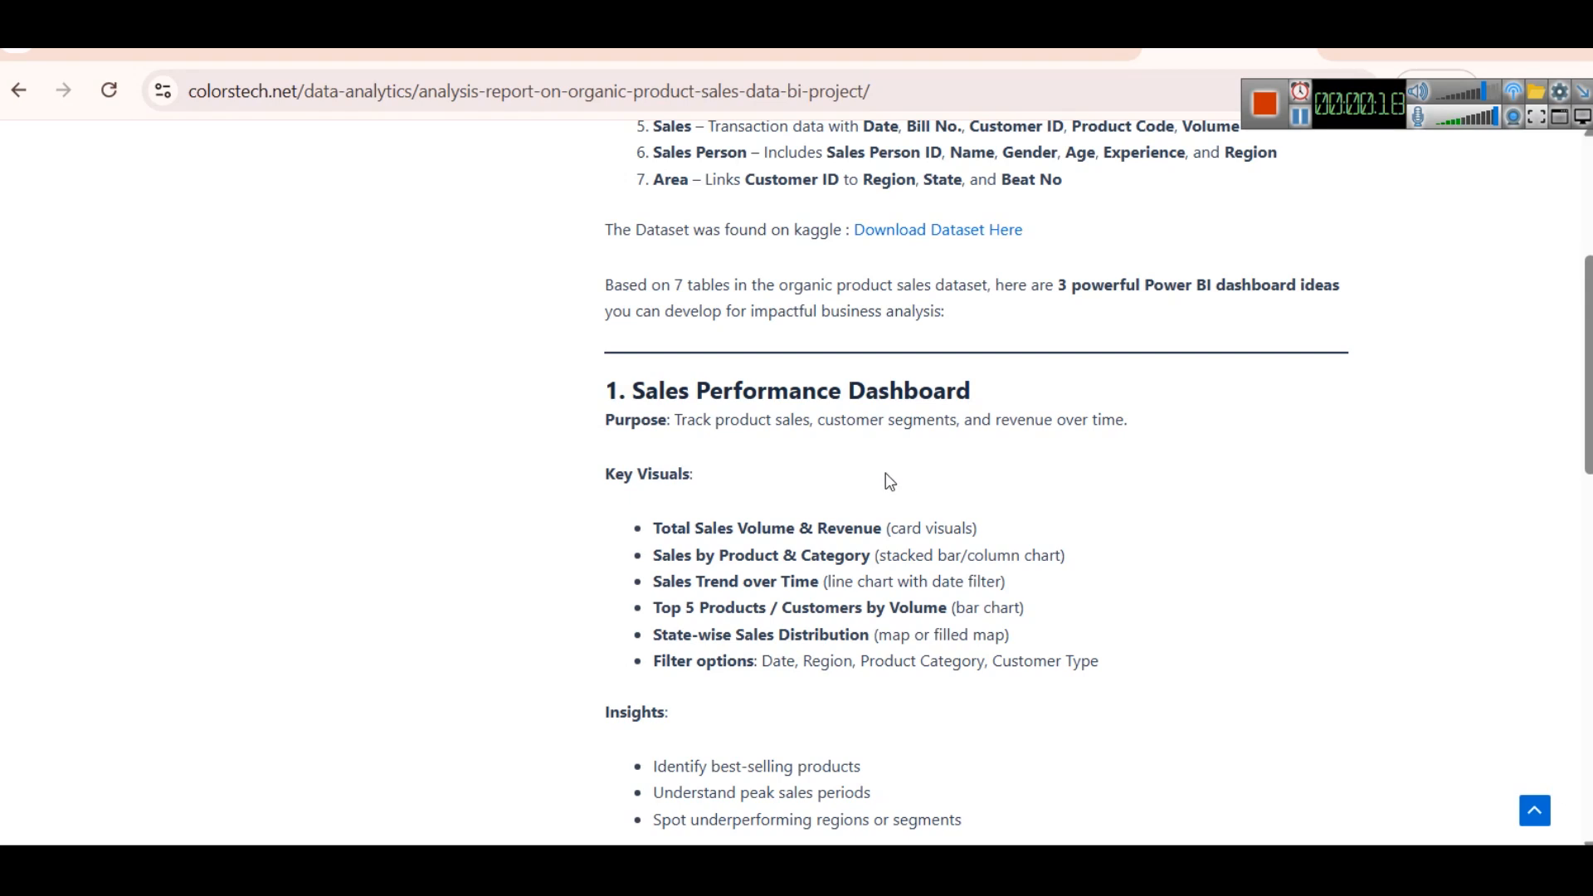
# - Review the article's Sales Performance Dashboard ideas, then switch to Power BI and rename Page 1 as Sales Performance Dashboard
pyautogui.scroll(-2, 979, 474)
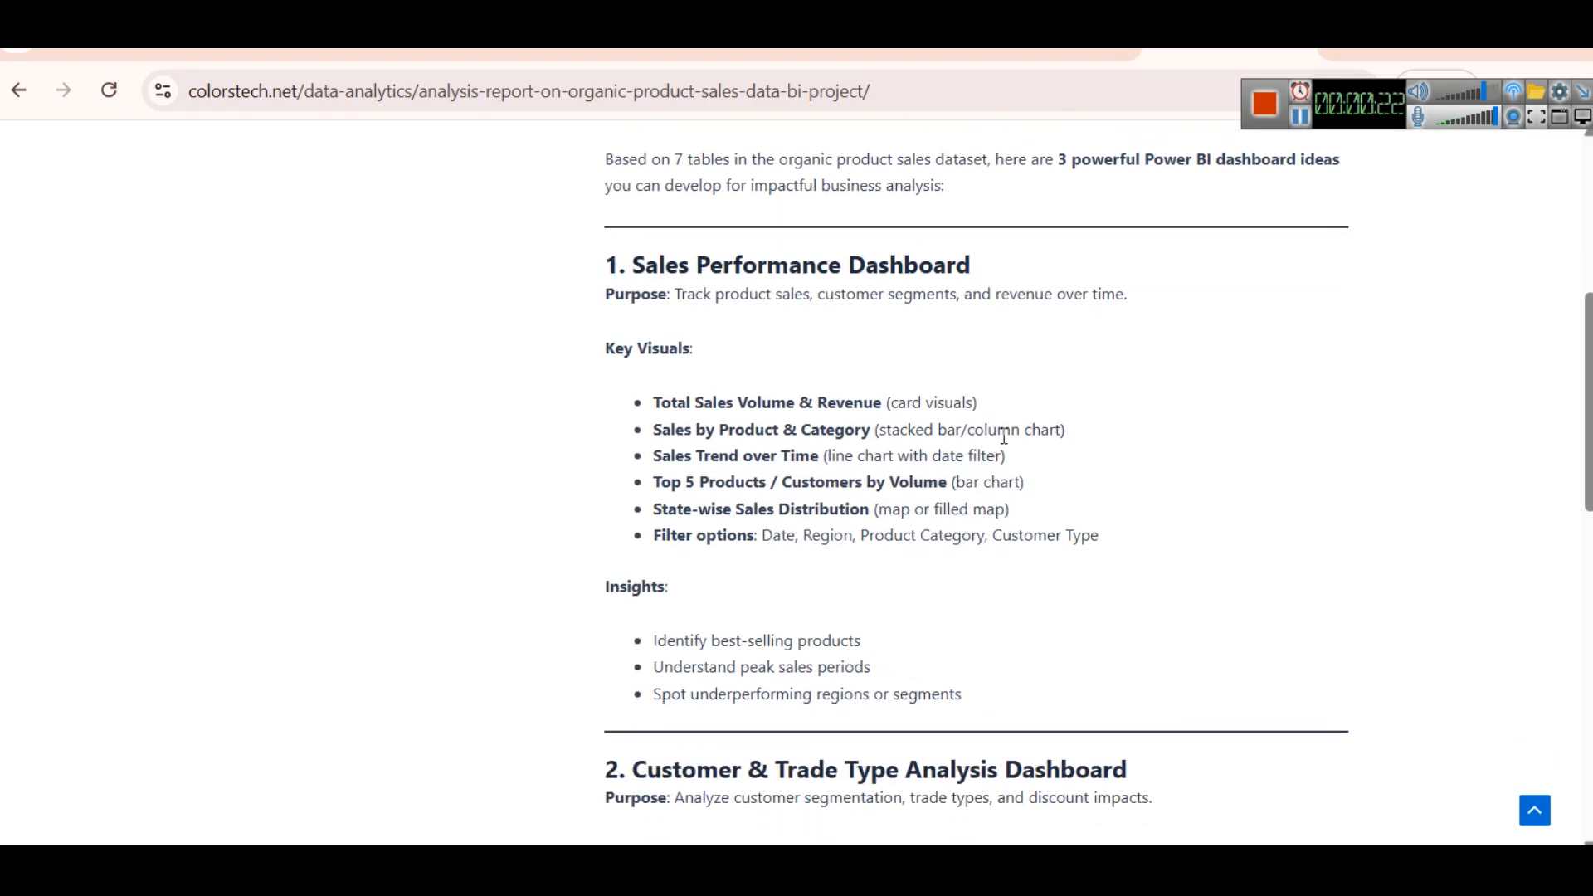
pyautogui.click(164, 863)
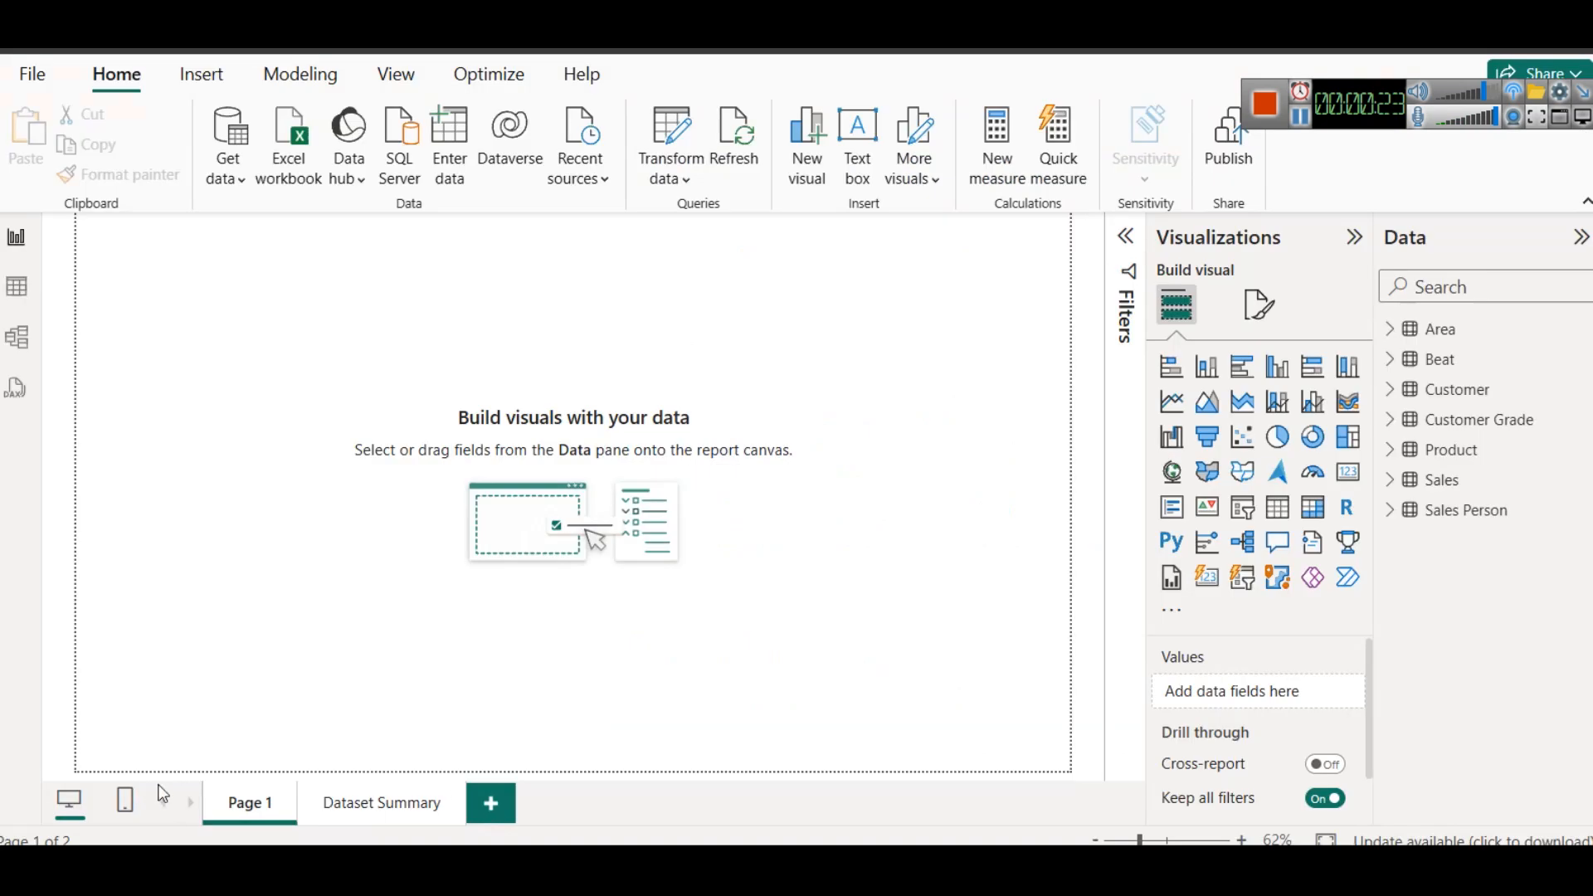
pyautogui.rightClick(219, 809)
pyautogui.click(260, 724)
pyautogui.write('Sales Performance Dashboard')
pyautogui.click(255, 546)
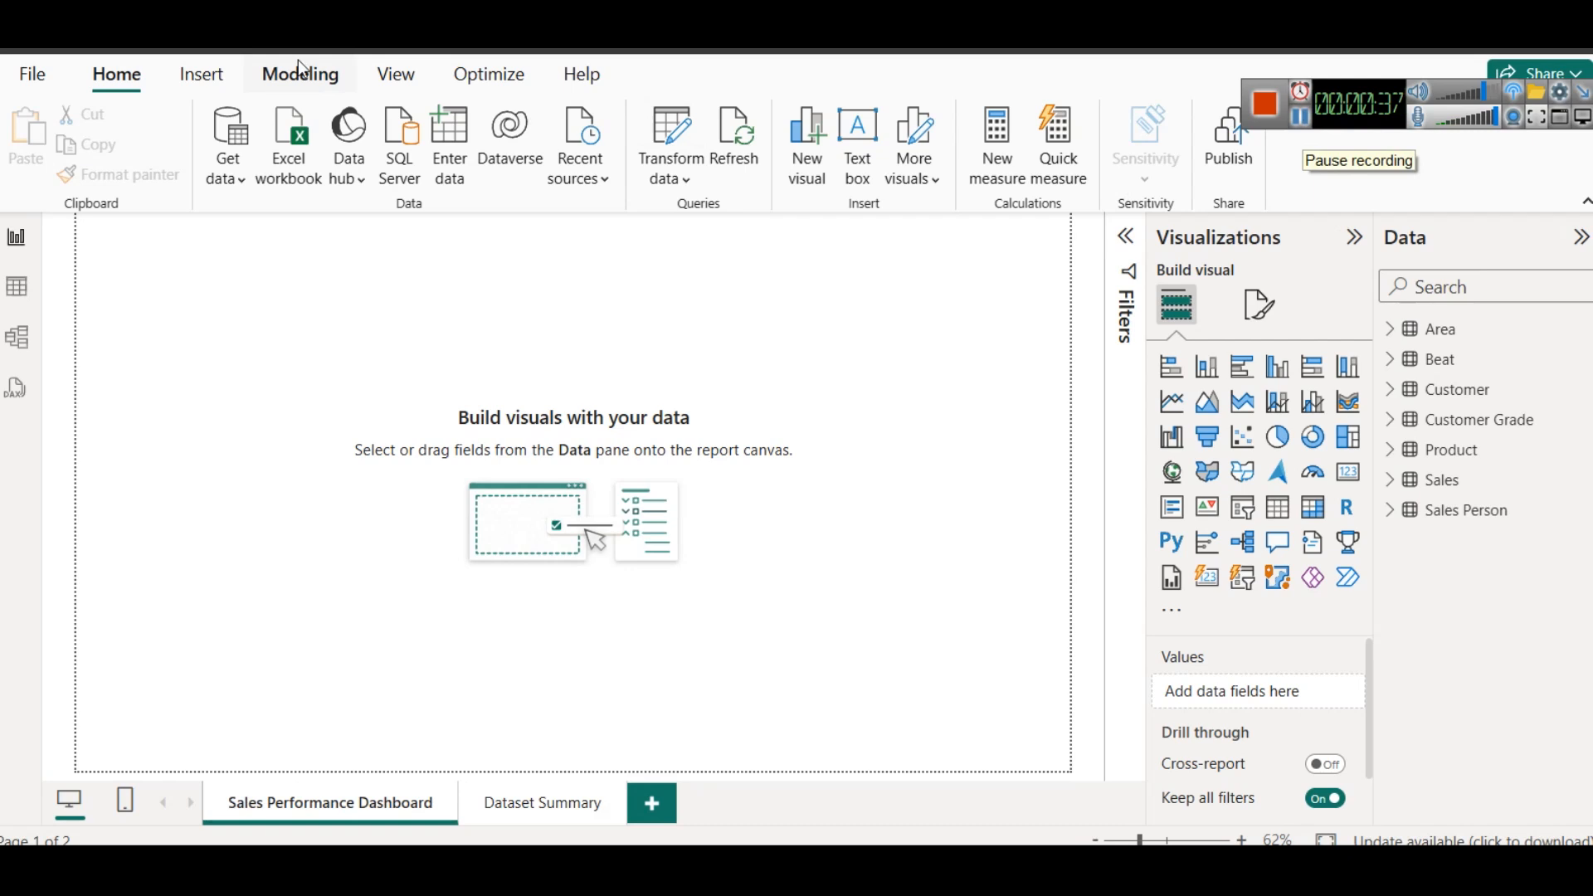
# - Insert a text box titled "Organic Products Sales Performance Dashboard" and widen it
pyautogui.click(857, 172)
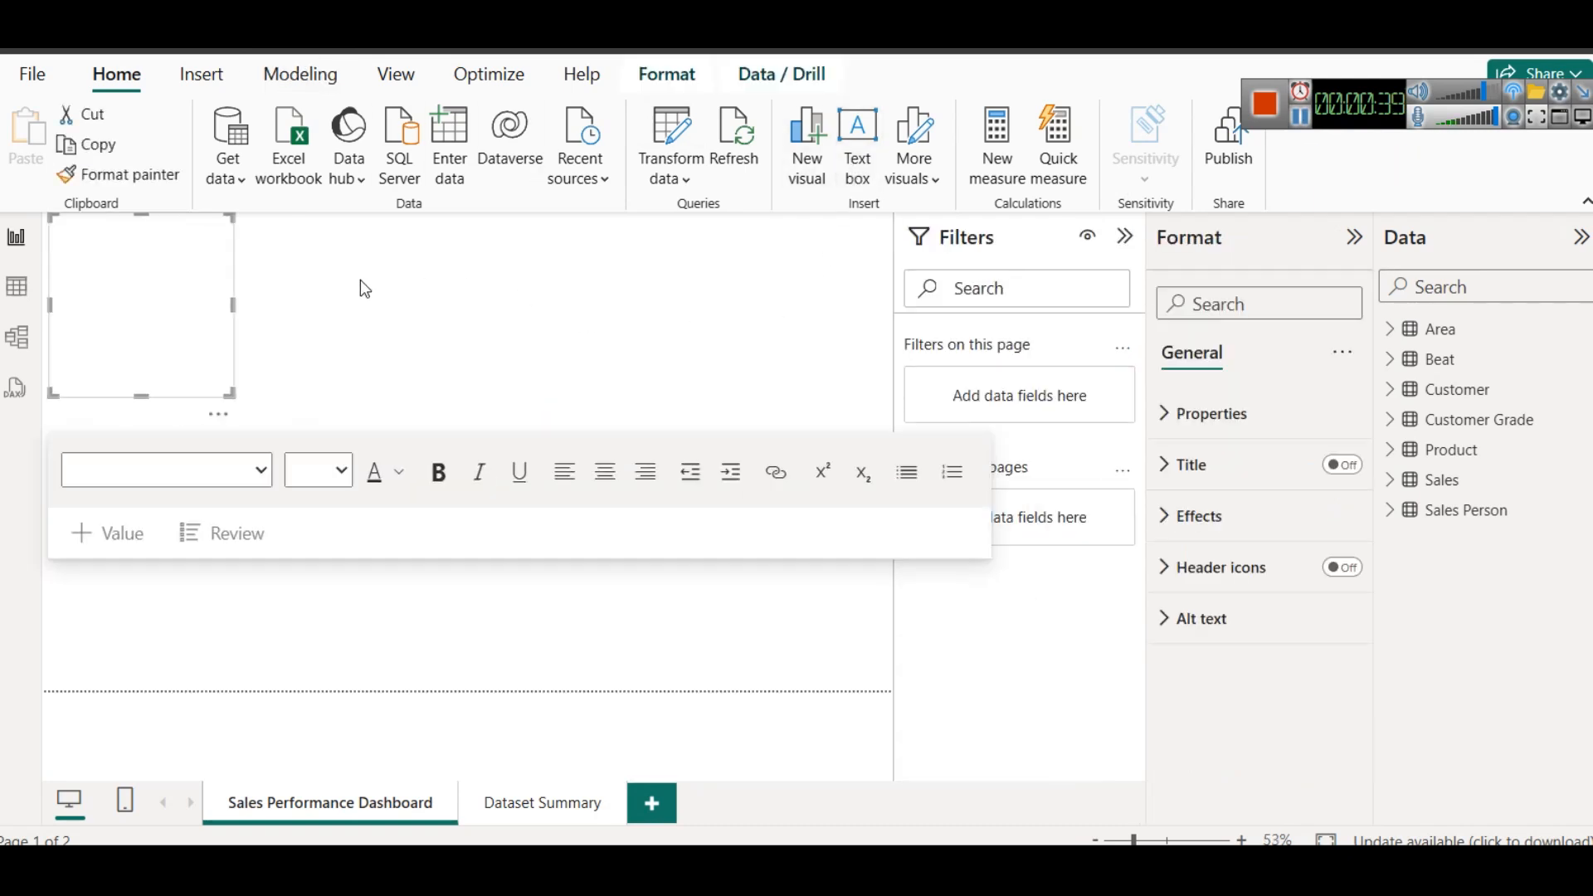
pyautogui.write('Sales Performance Dashboard')
pyautogui.moveTo(234, 305); pyautogui.dragTo(599, 306)
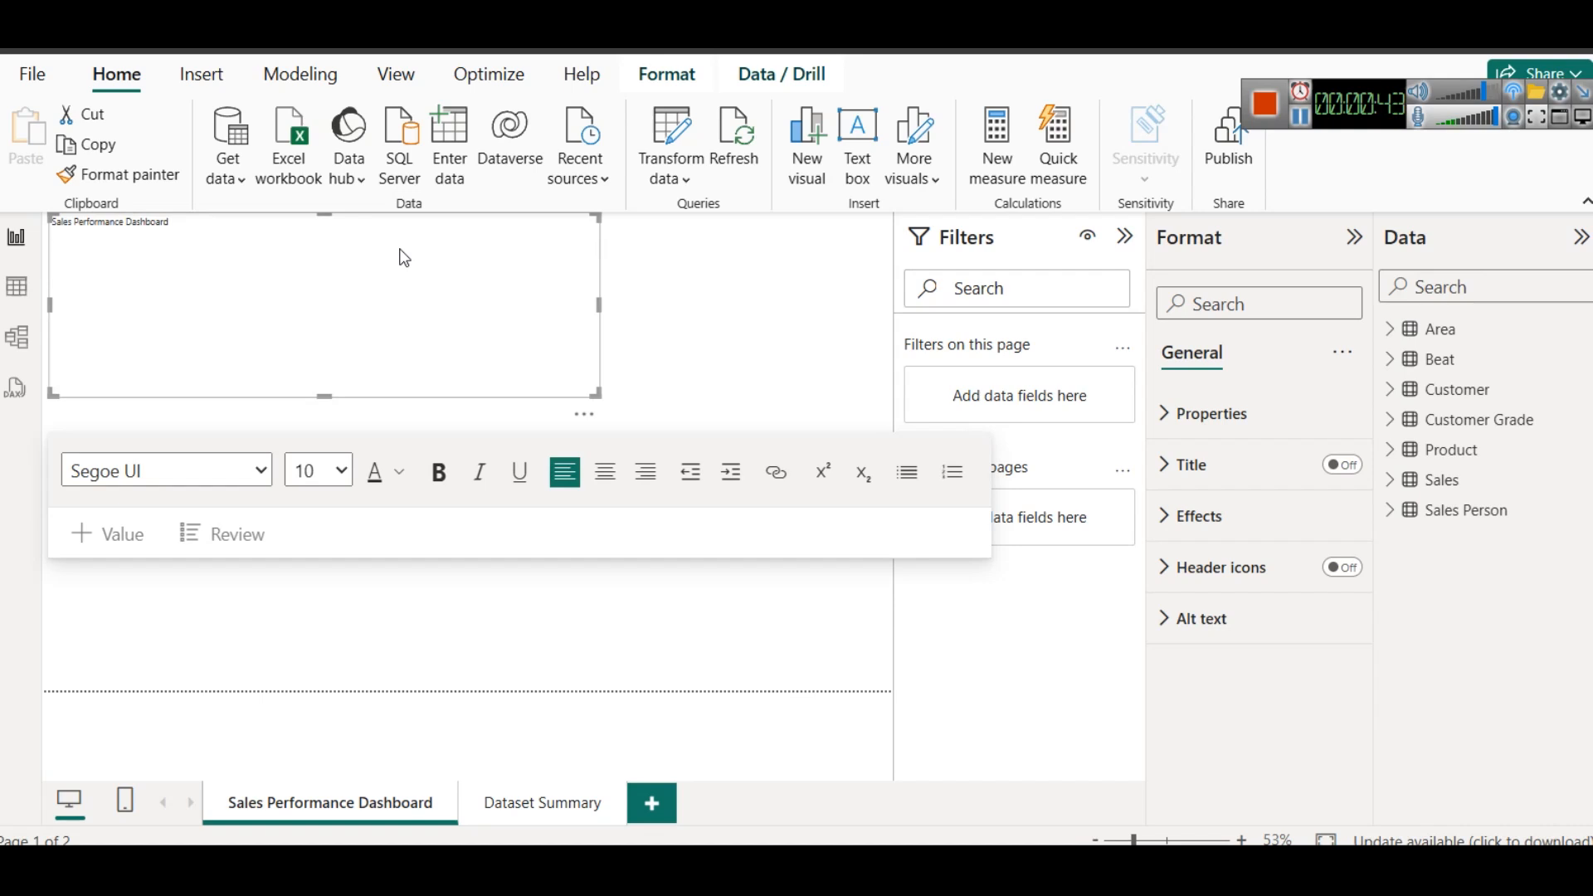
pyautogui.write('Organic Products')
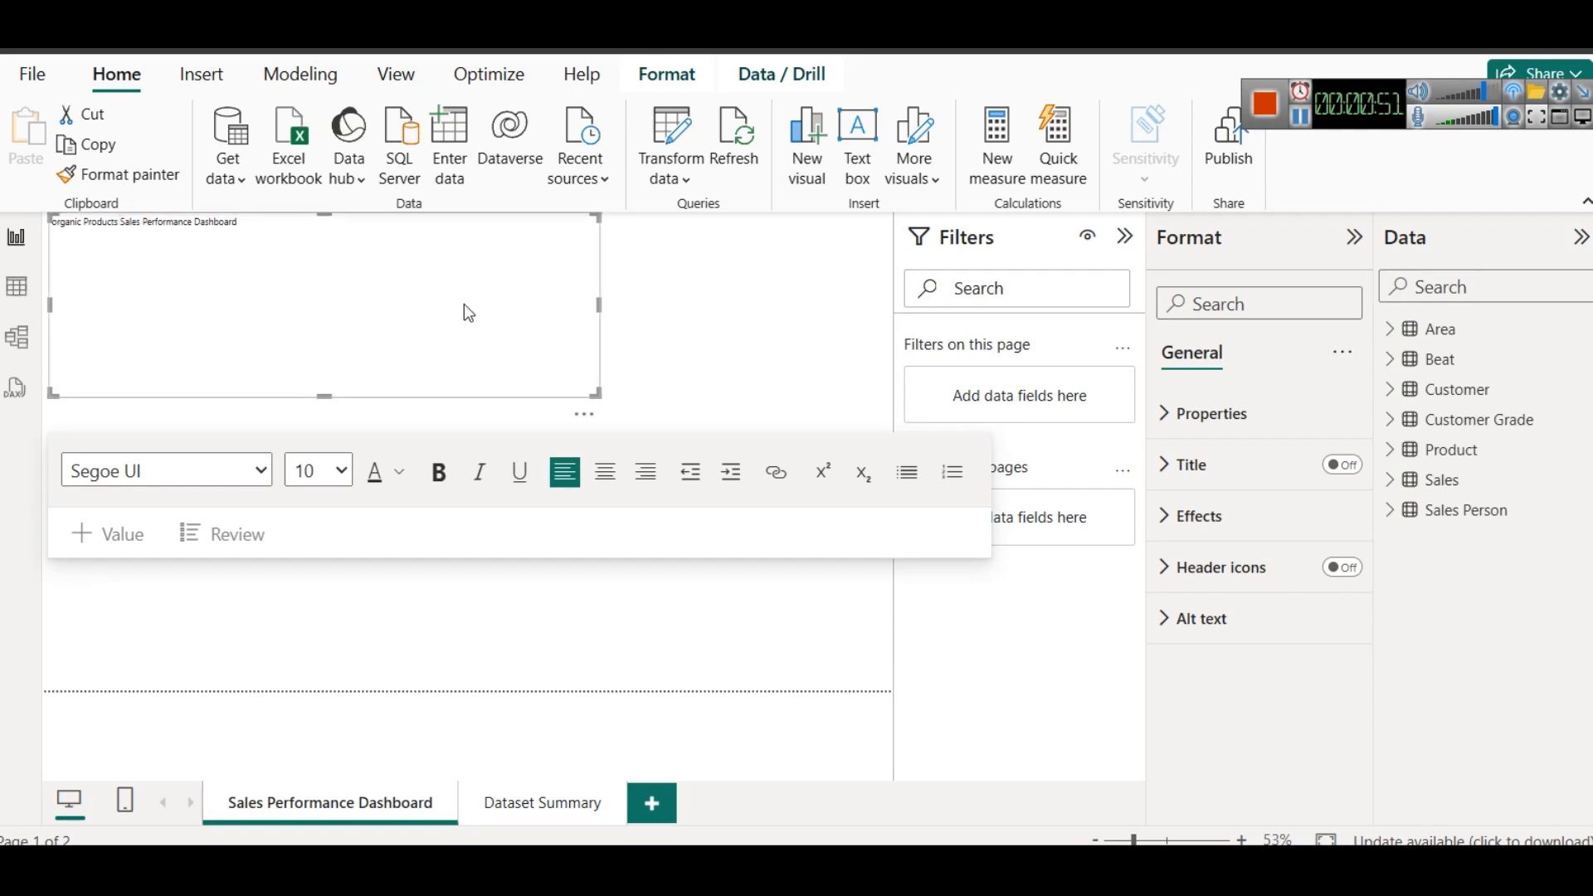
# - Format the title as centred, bold, dark blue text at size 28 and resize its text box to fit one line
pyautogui.hotkey('ctrl', 'a')
pyautogui.click(602, 486)
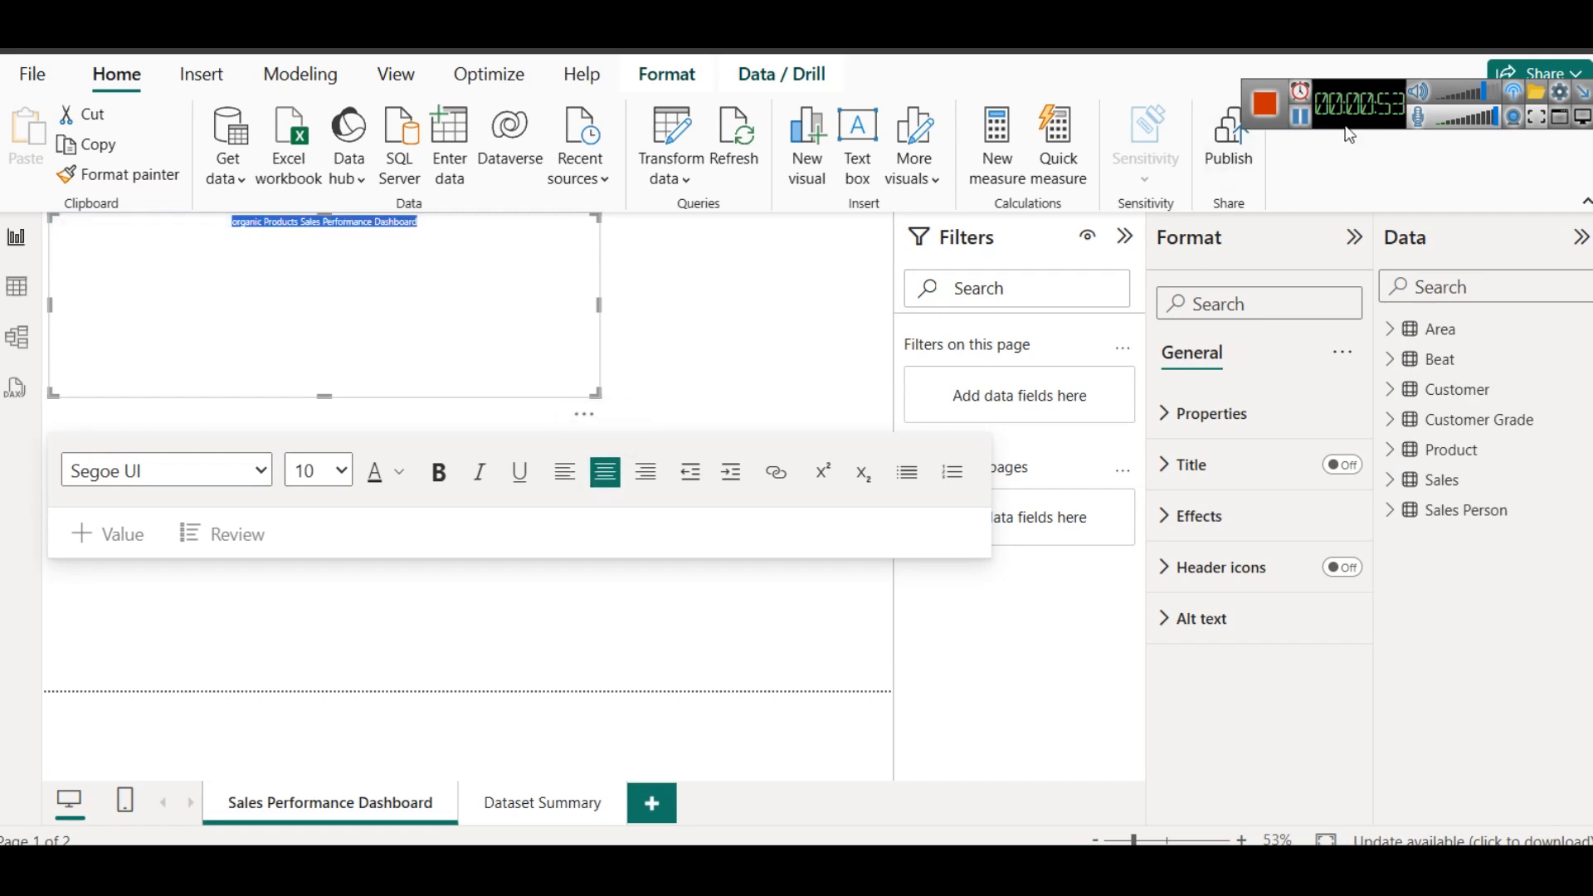
pyautogui.click(1307, 124)
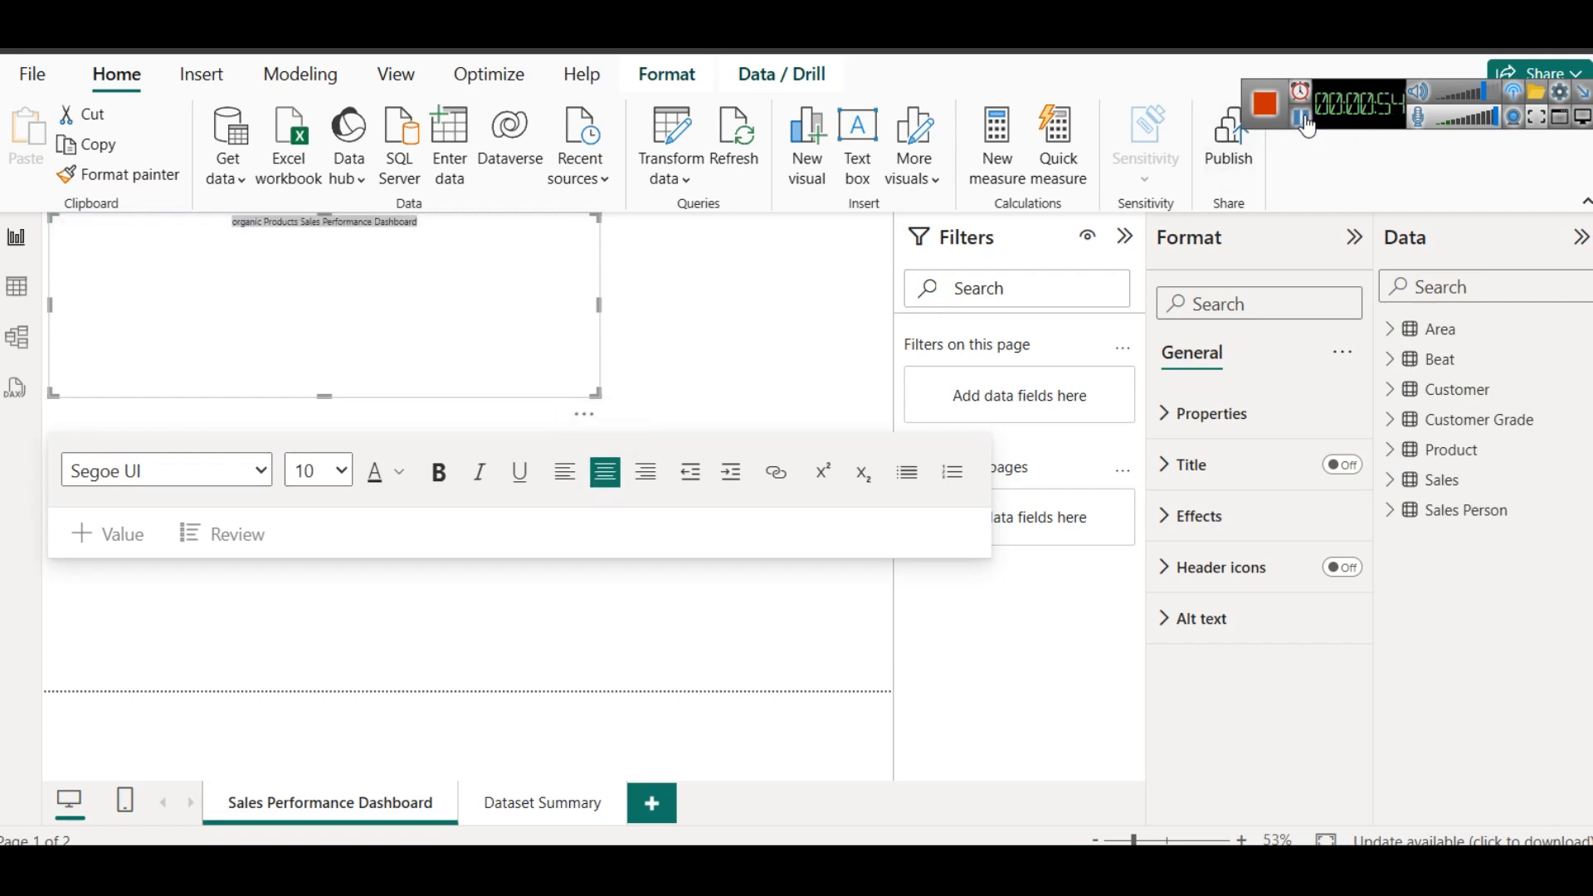
pyautogui.click(322, 473)
pyautogui.click(315, 396)
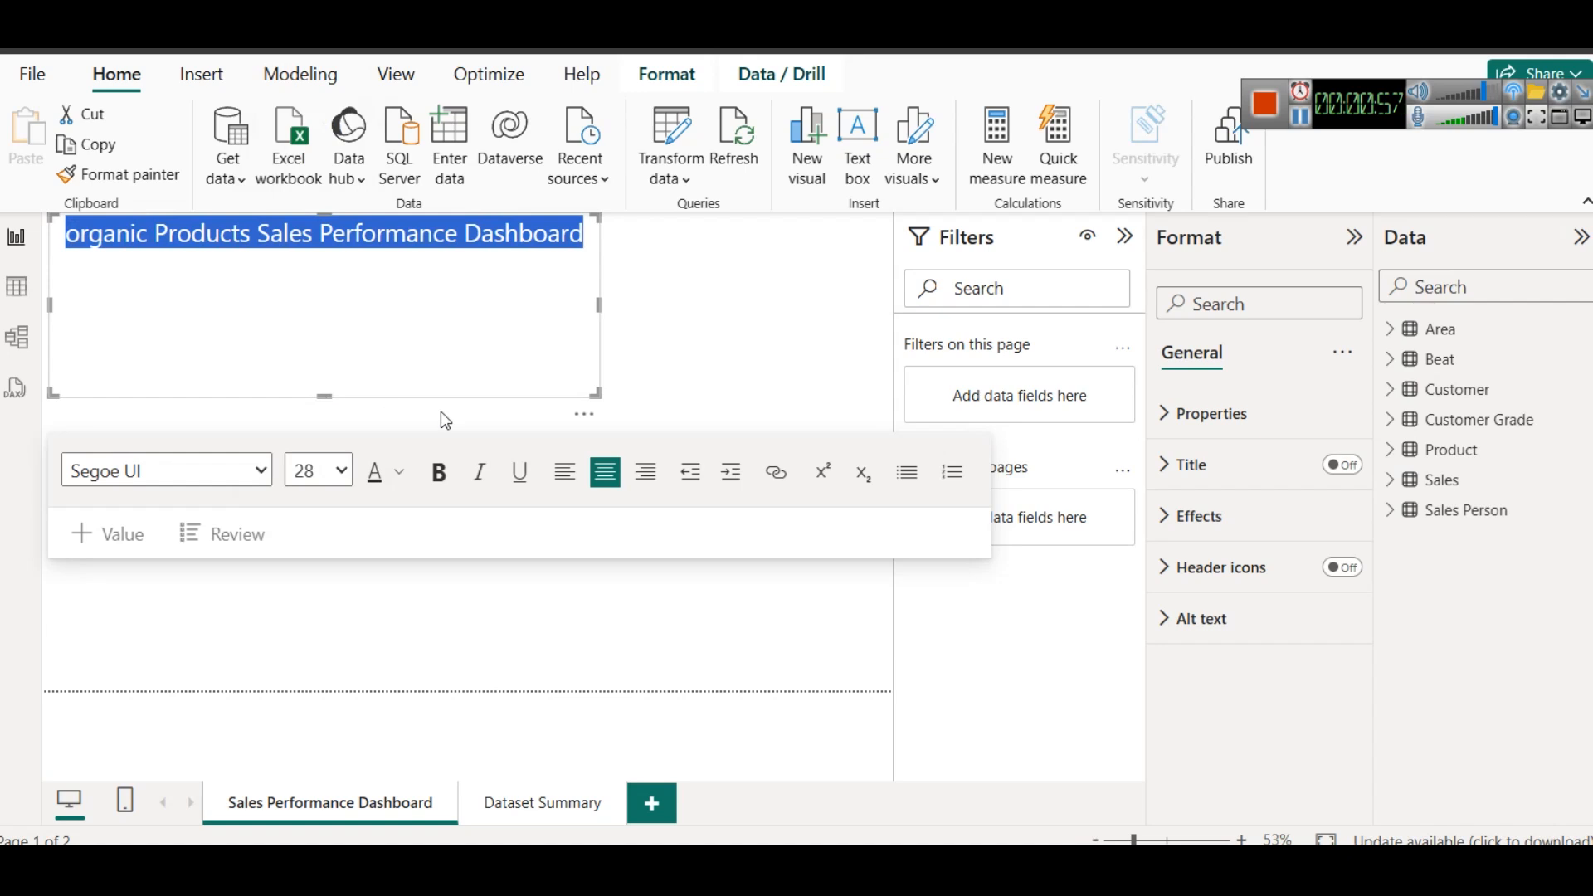
pyautogui.click(439, 472)
pyautogui.moveTo(599, 306); pyautogui.dragTo(660, 306)
pyautogui.moveTo(358, 398); pyautogui.dragTo(355, 261)
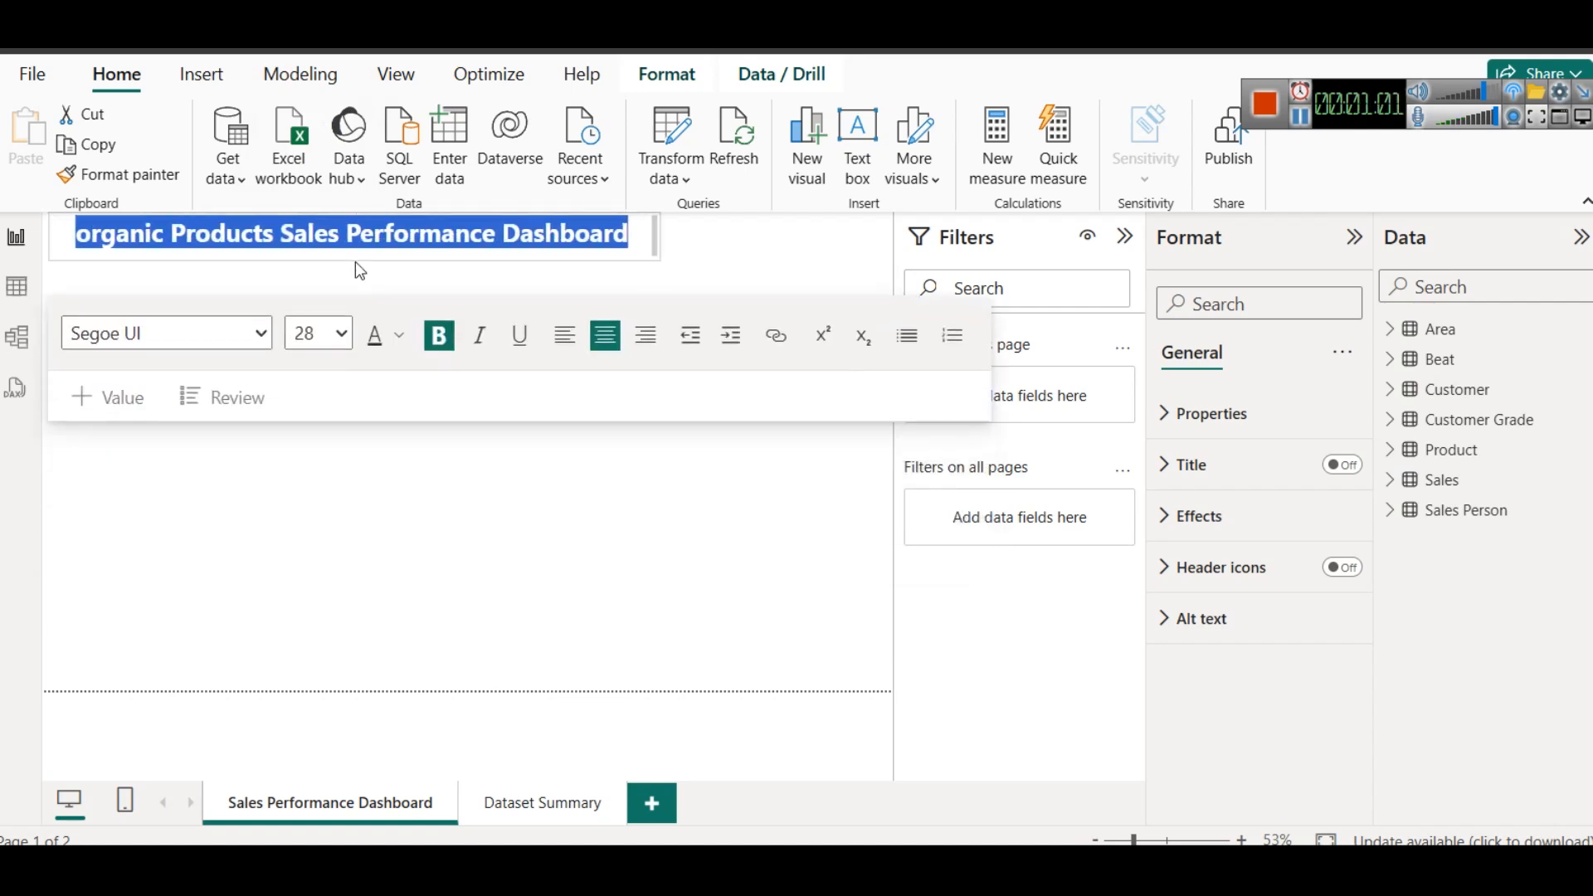
pyautogui.click(400, 347)
pyautogui.click(496, 640)
pyautogui.click(516, 259)
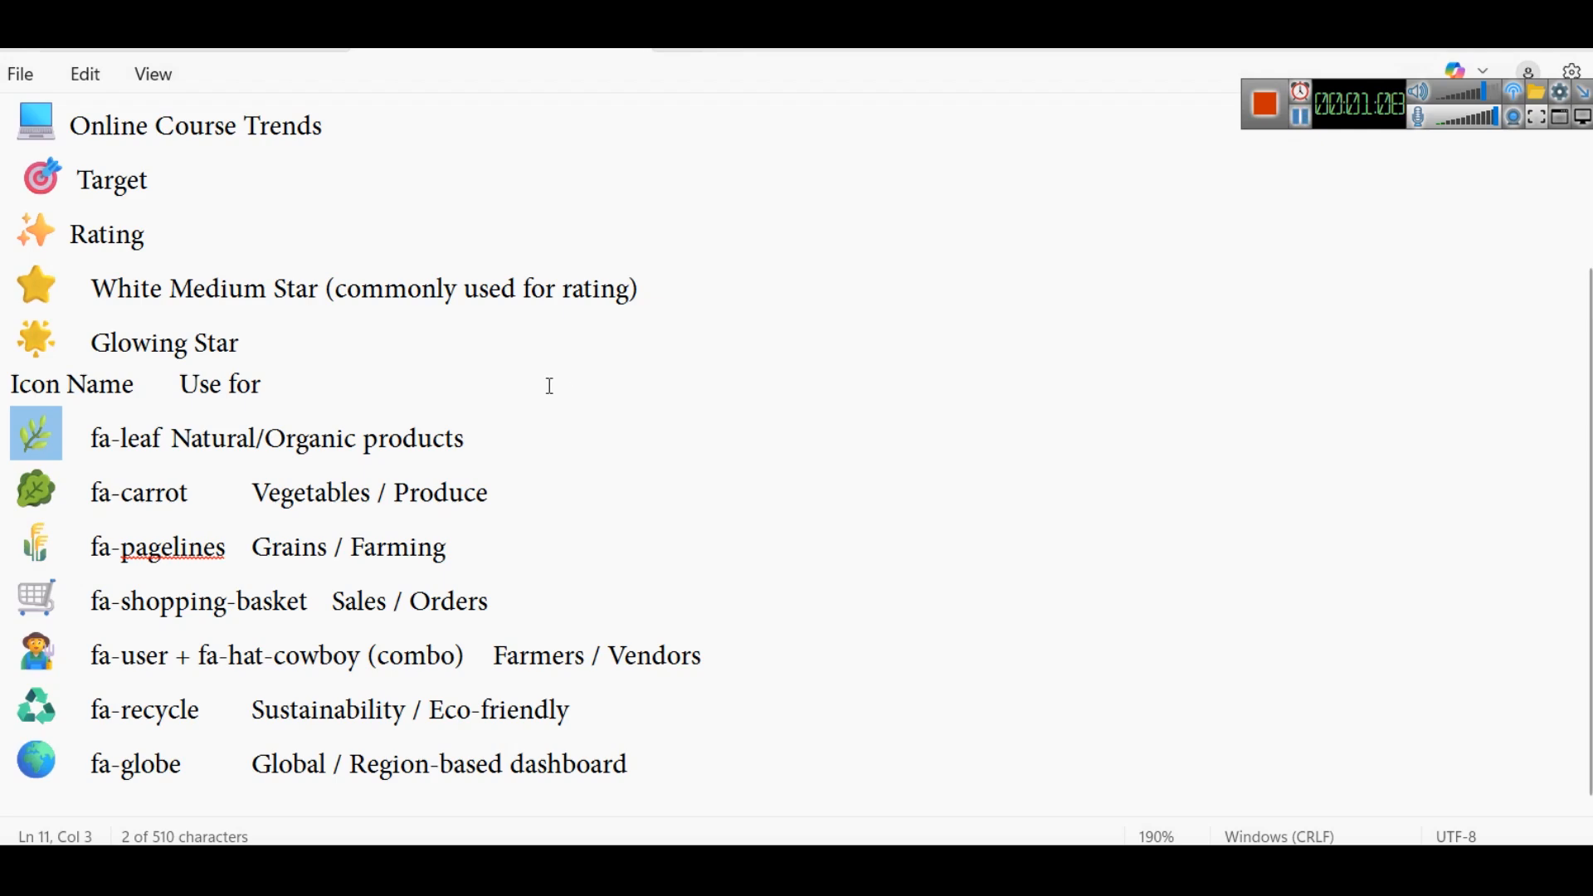
# - Add the leaf emoji from the Notepad icon list before the title text and set its font size to 28
pyautogui.scroll(-2, 382, 492)
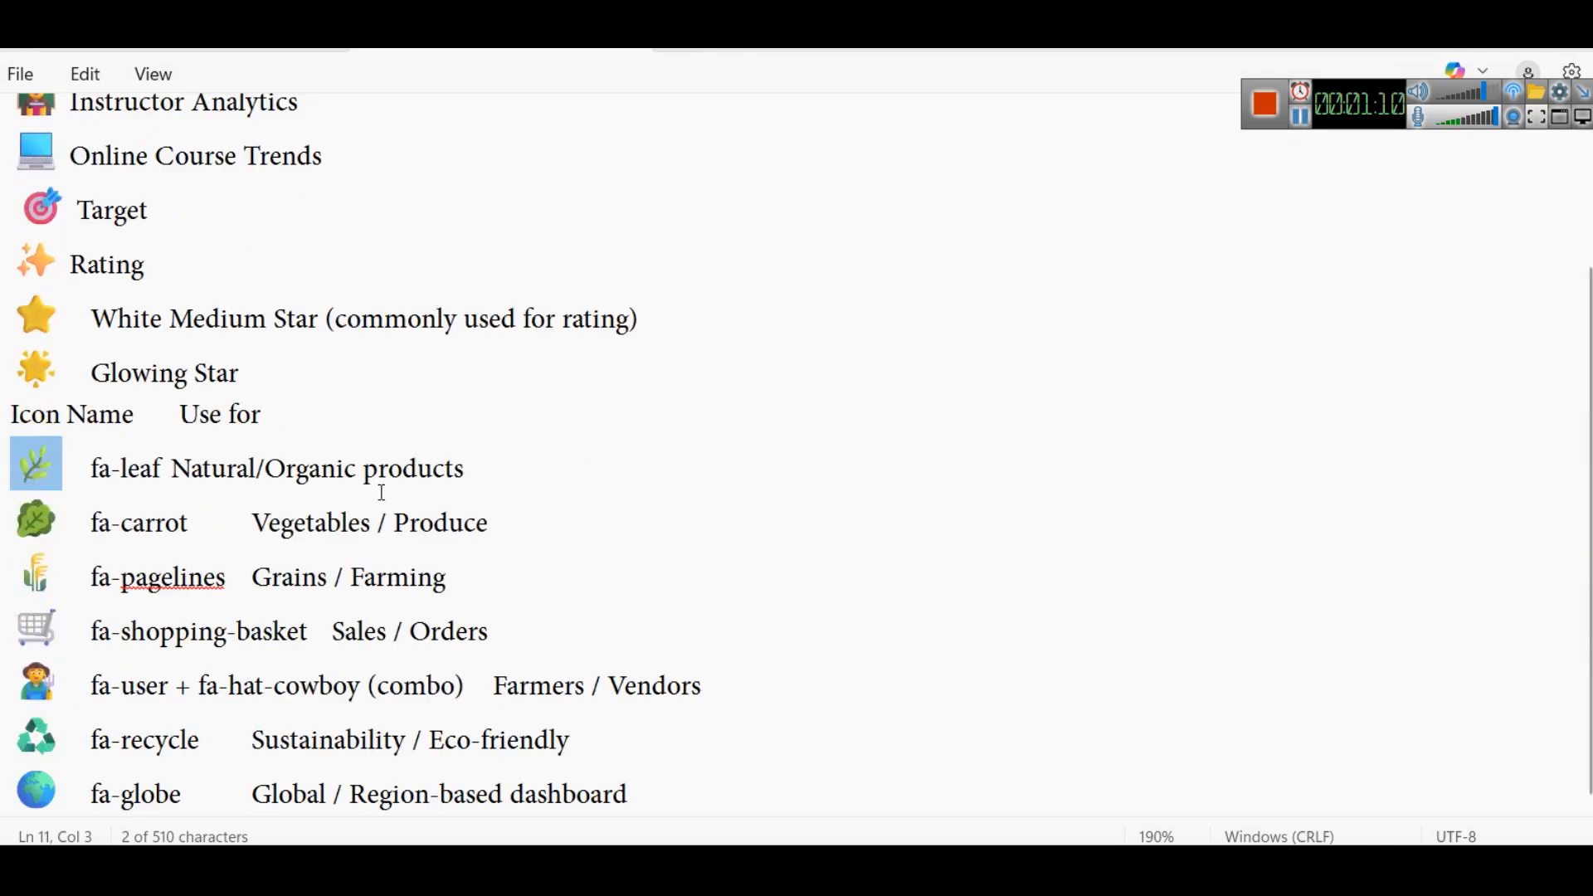
pyautogui.click(897, 867)
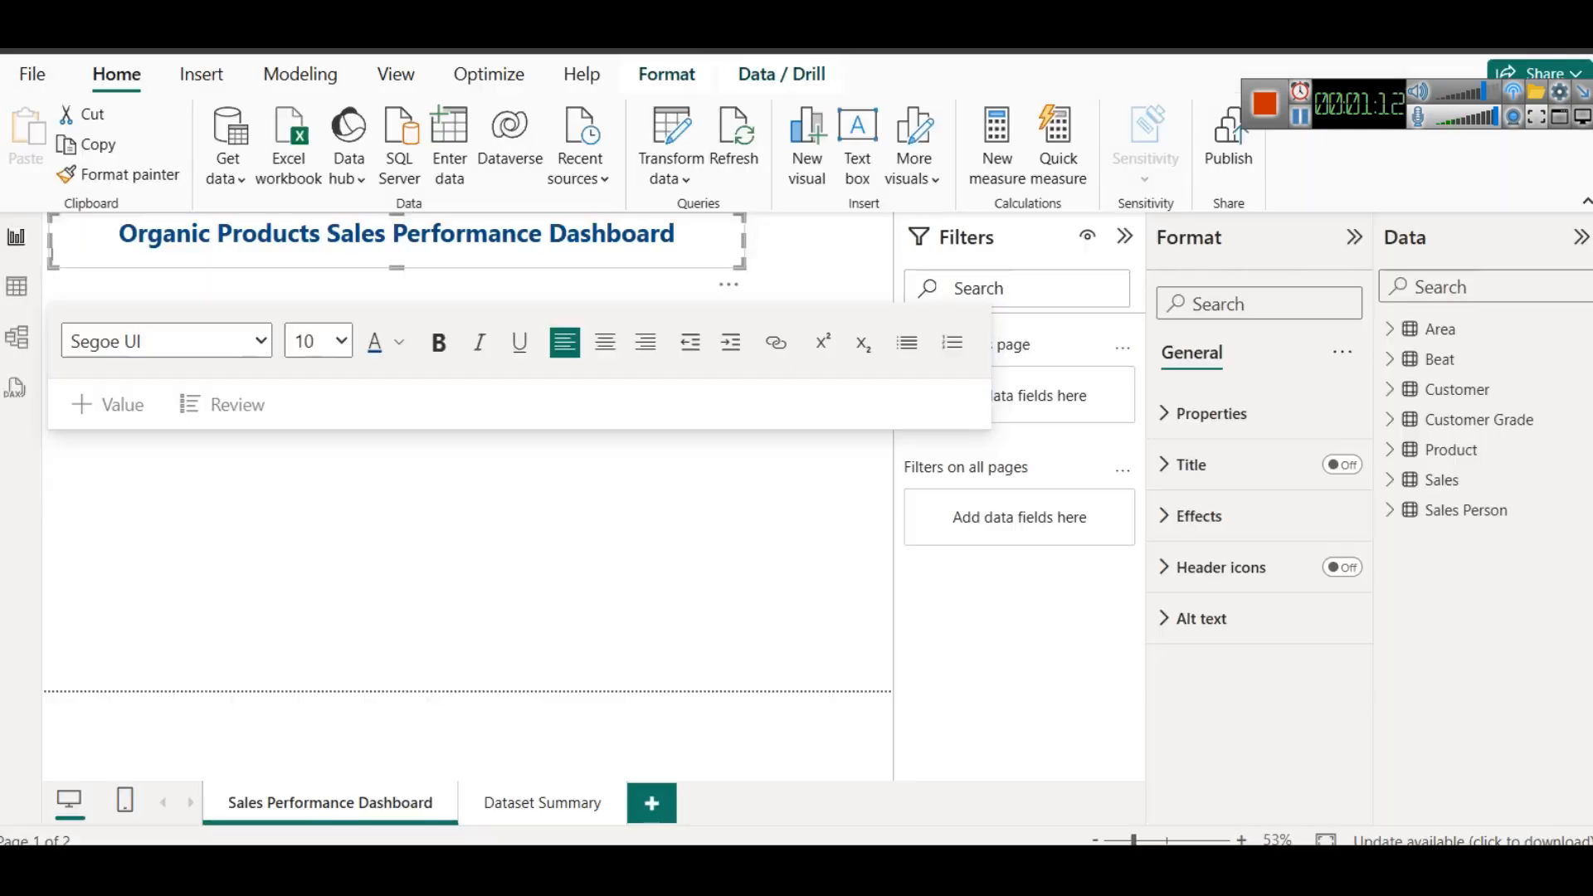
pyautogui.click(109, 237)
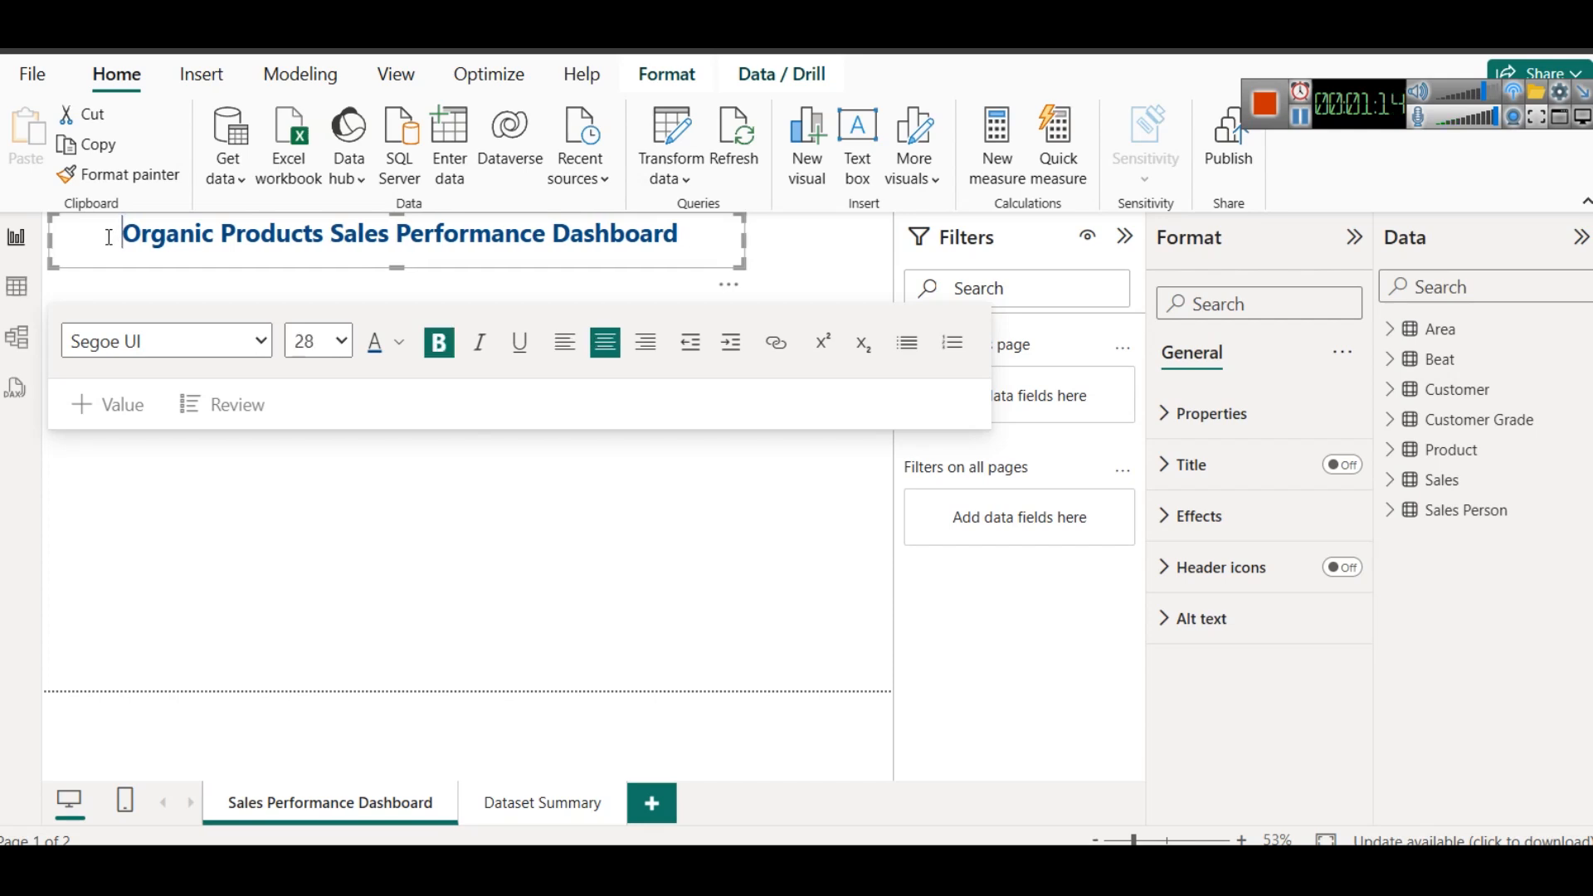
pyautogui.hotkey('ctrl', 'v')
pyautogui.moveTo(129, 243); pyautogui.dragTo(115, 241)
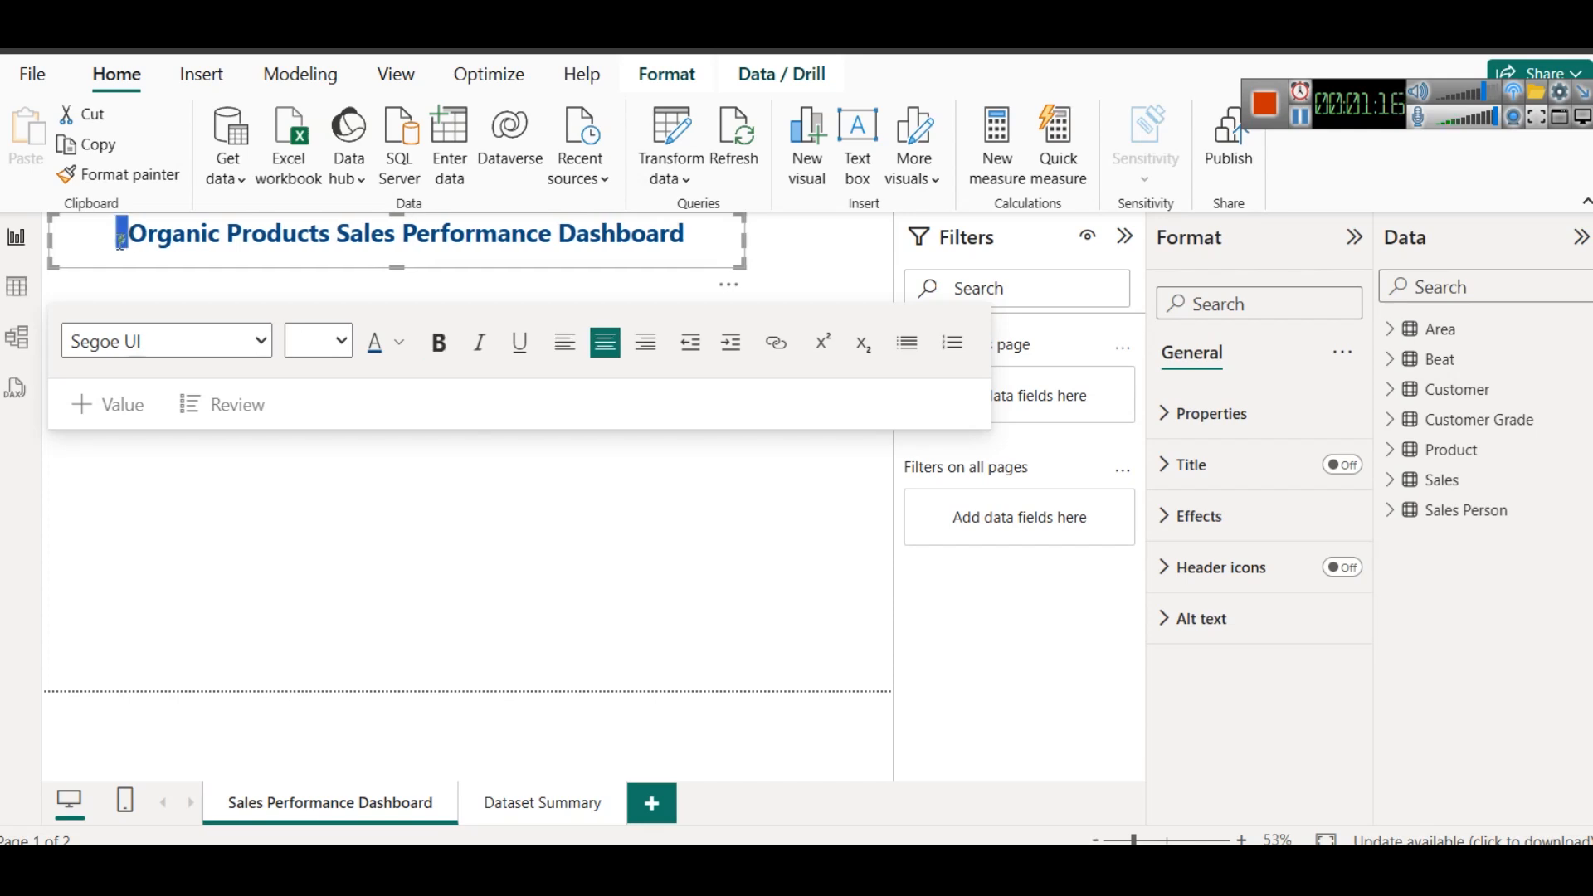
pyautogui.click(316, 341)
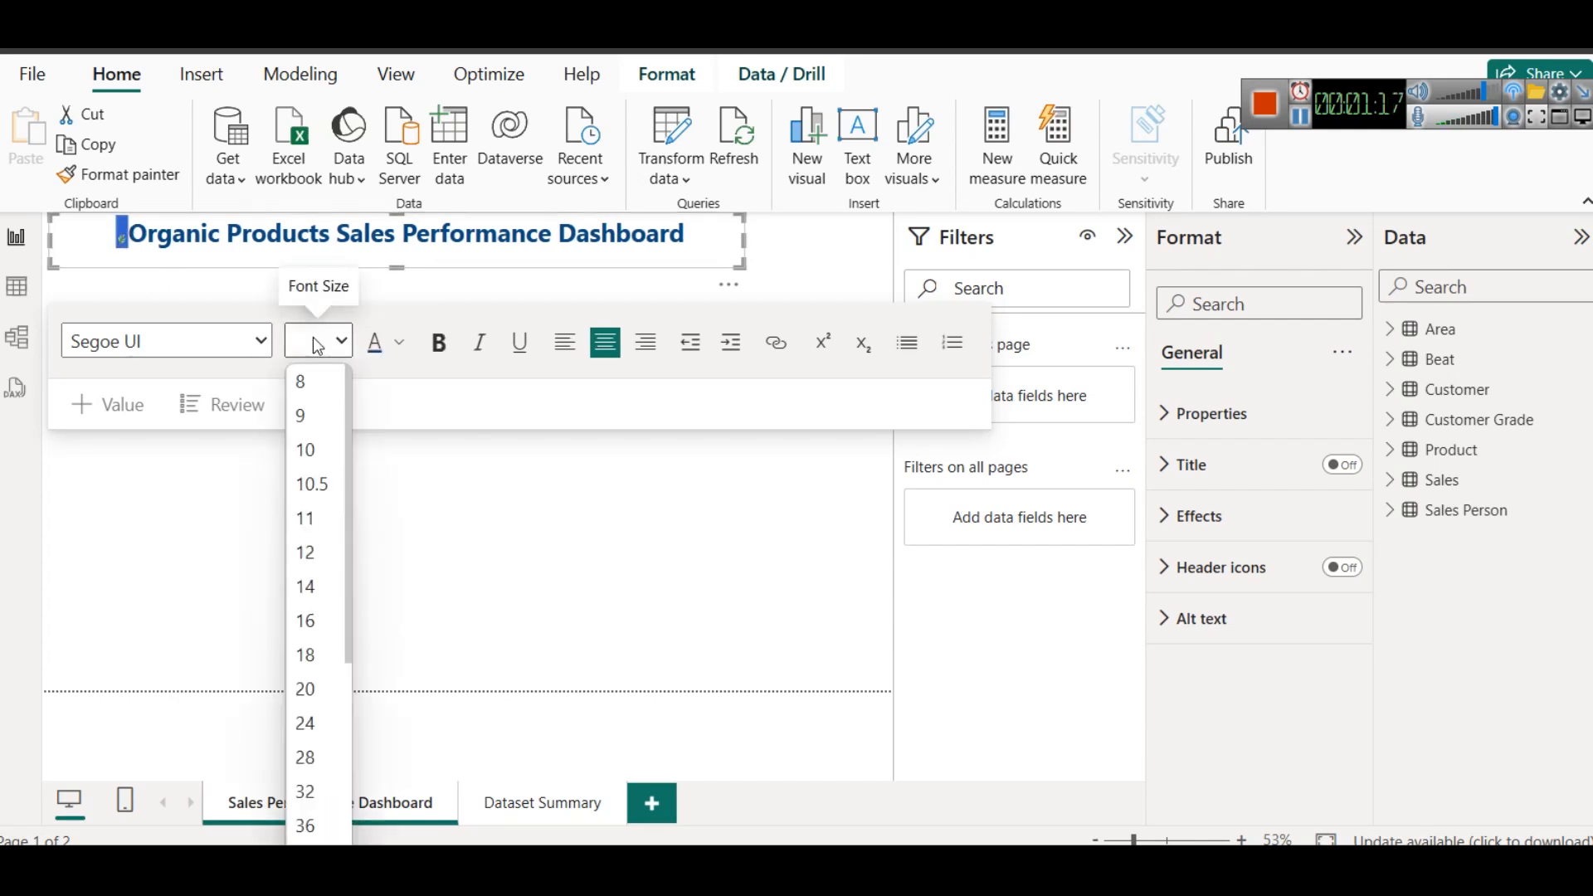
pyautogui.click(300, 757)
pyautogui.click(205, 249)
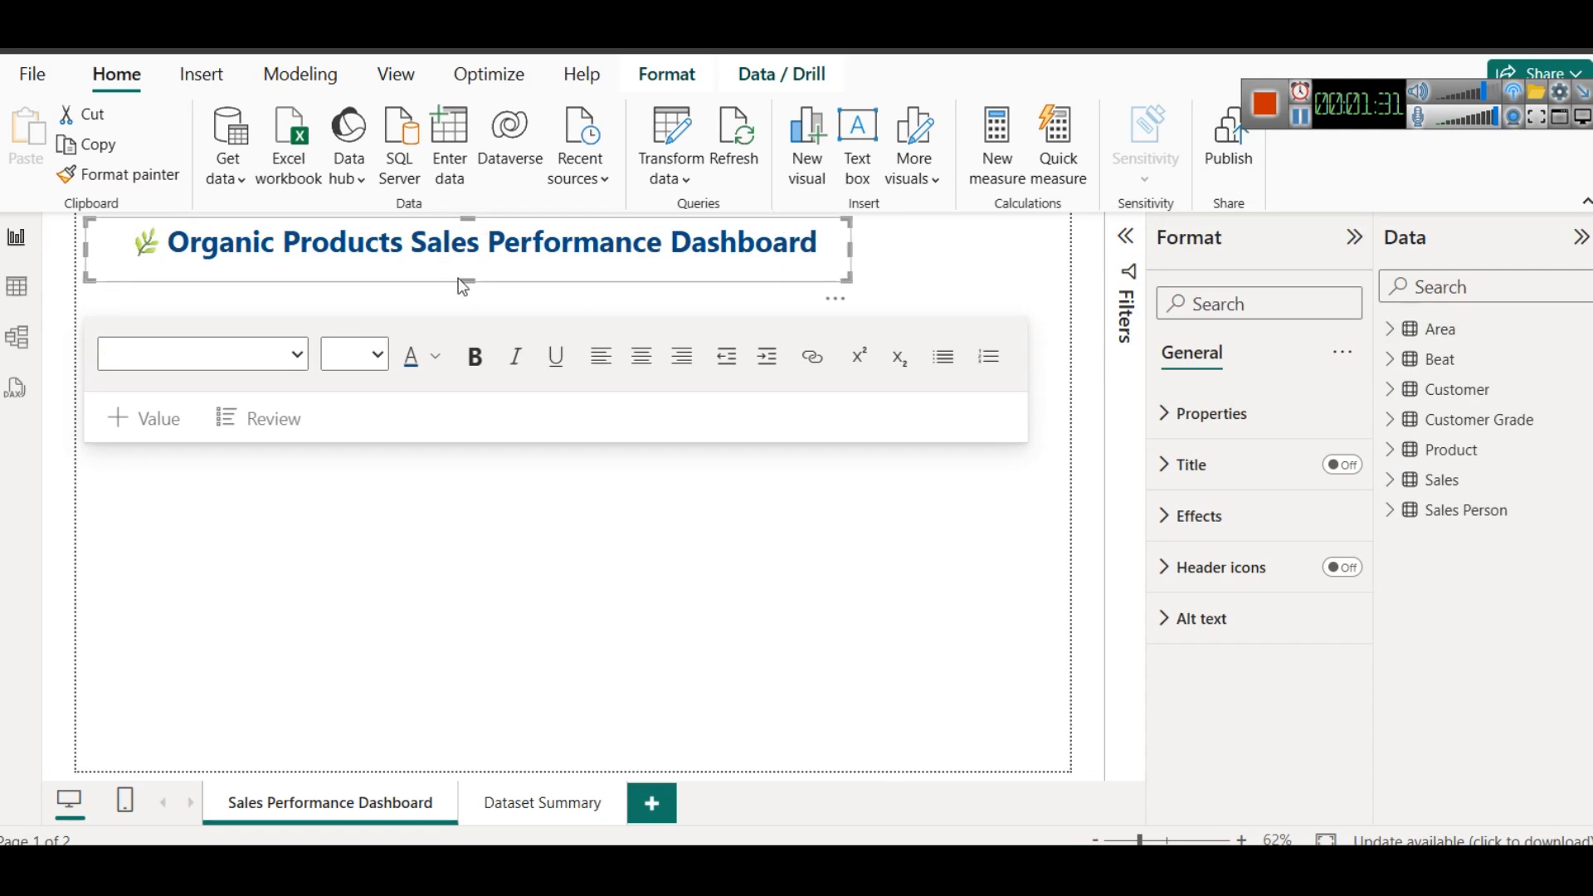
pyautogui.click(989, 290)
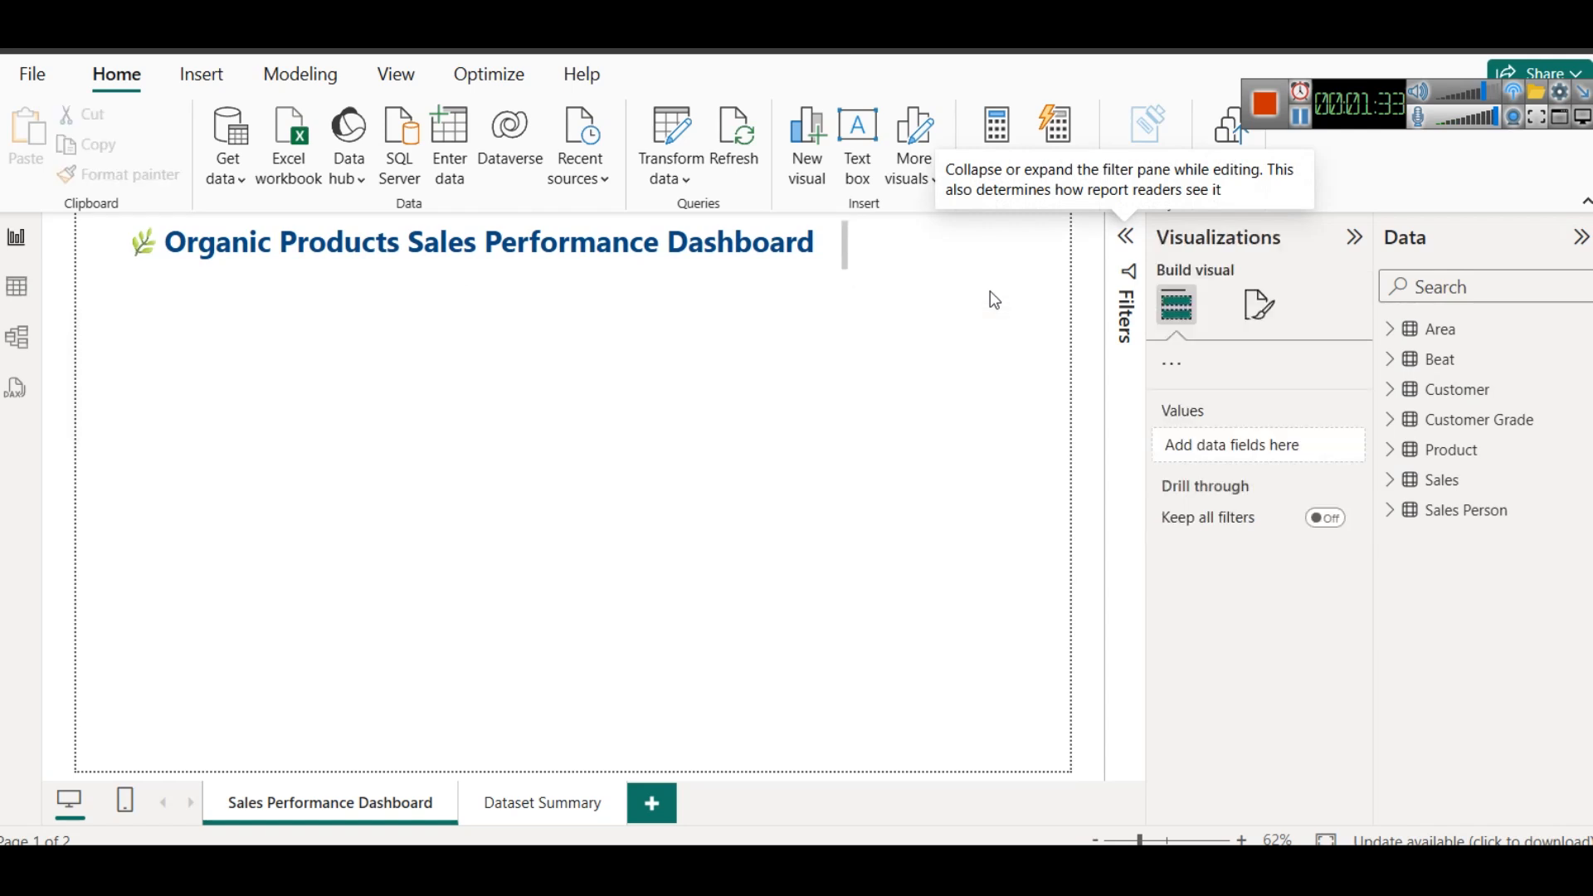
# - Move the title text box to the upper right corner of the report page
pyautogui.click(792, 262)
pyautogui.moveTo(789, 281); pyautogui.dragTo(1003, 281)
pyautogui.press('Up')
pyautogui.press('Up')
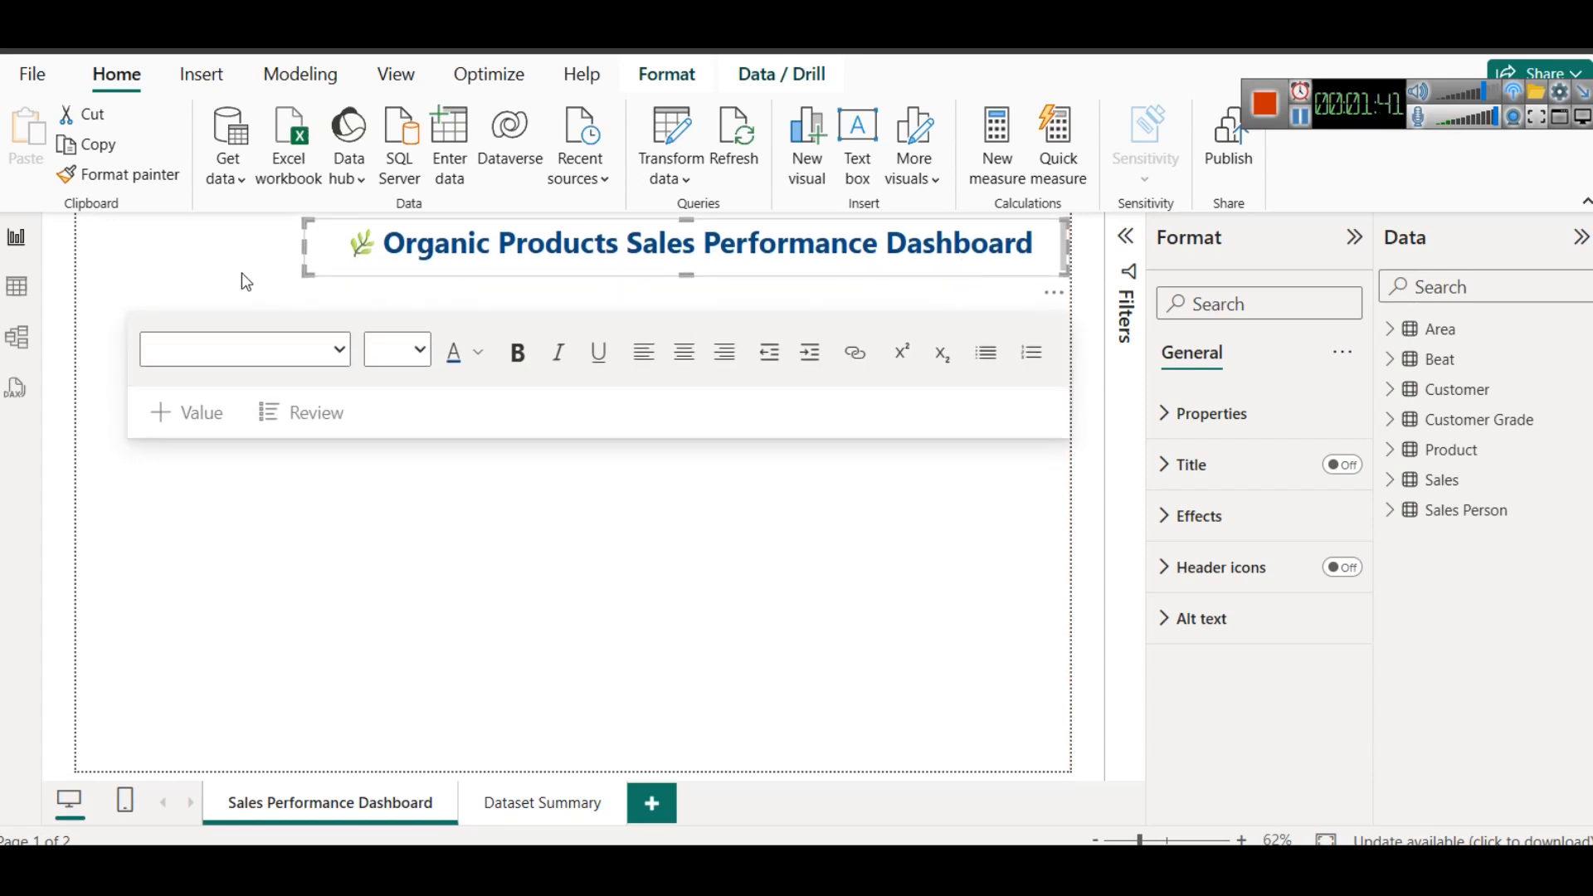
pyautogui.click(243, 276)
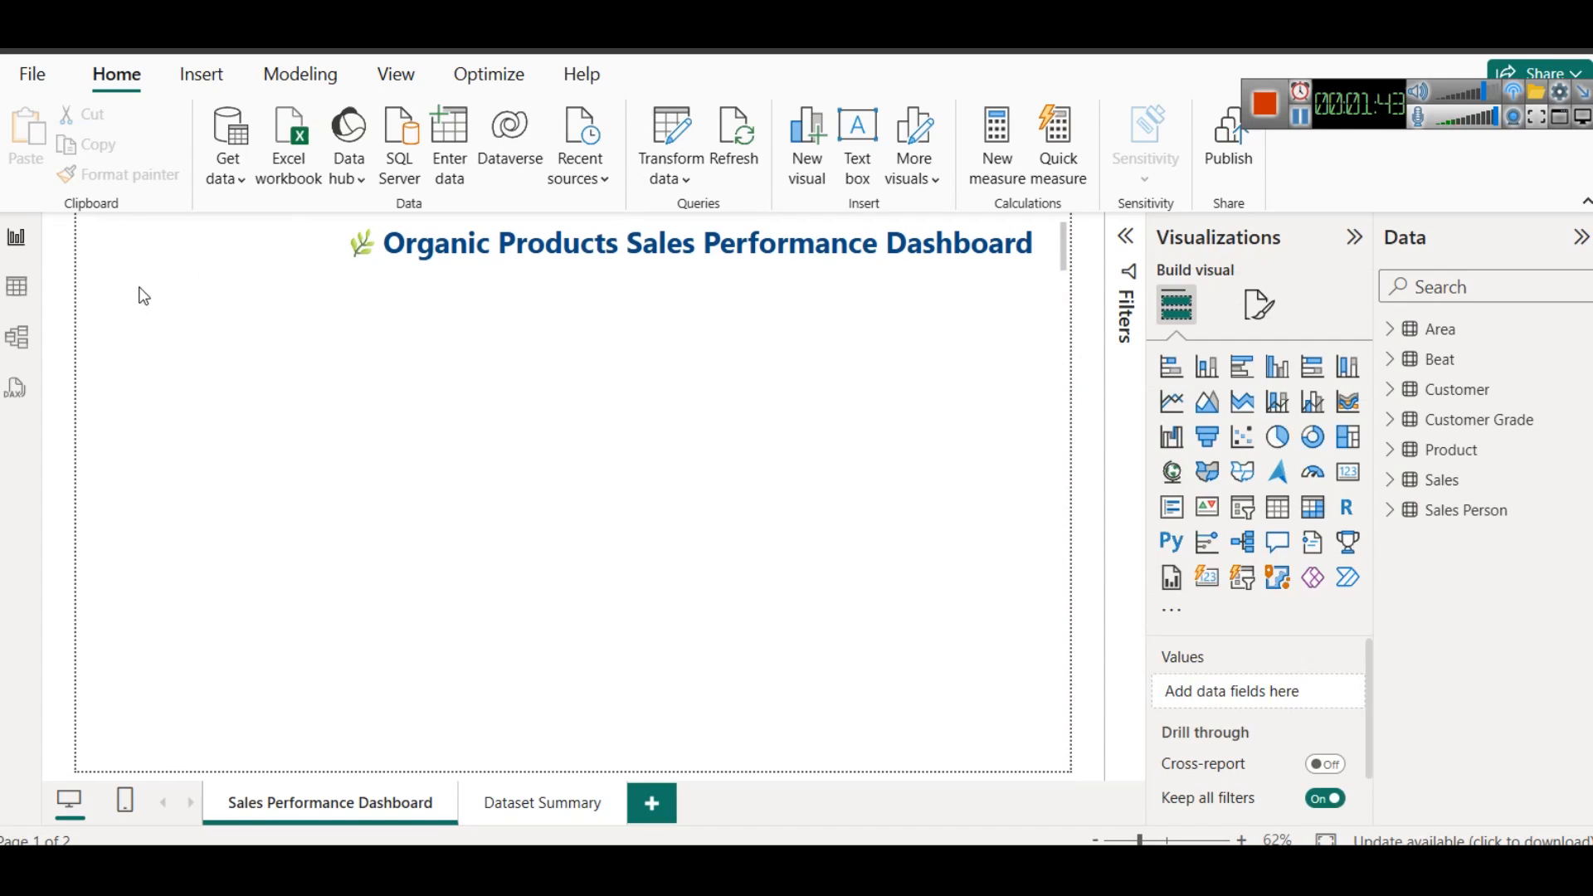
# - Insert a rectangle as a narrow full-height sidebar along the page's left edge and extend the title box towards it
pyautogui.click(223, 77)
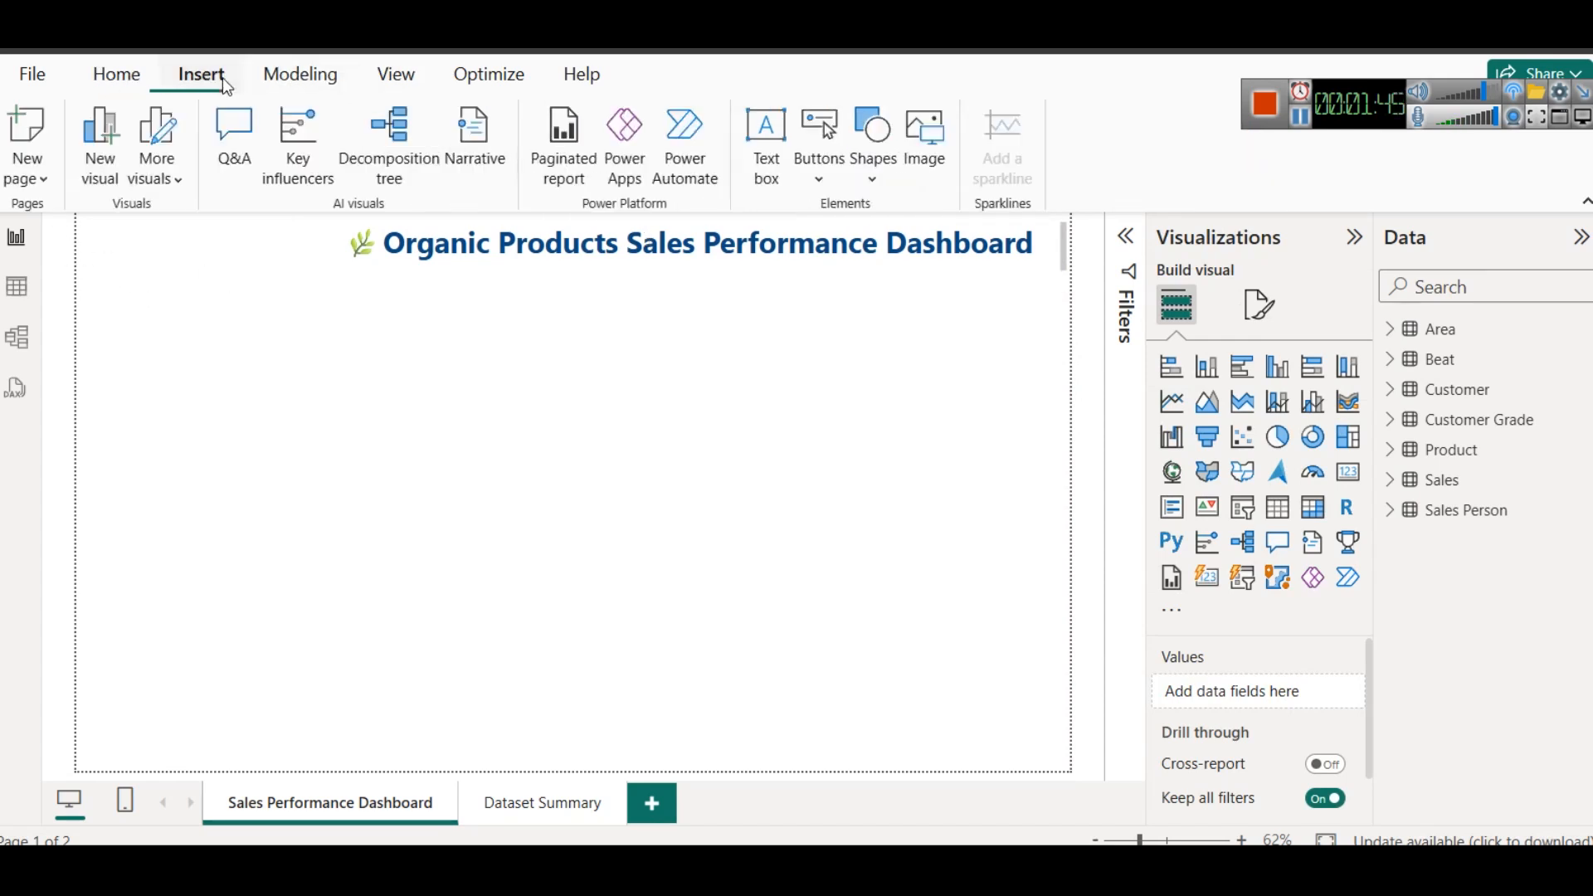
pyautogui.click(868, 182)
pyautogui.click(884, 257)
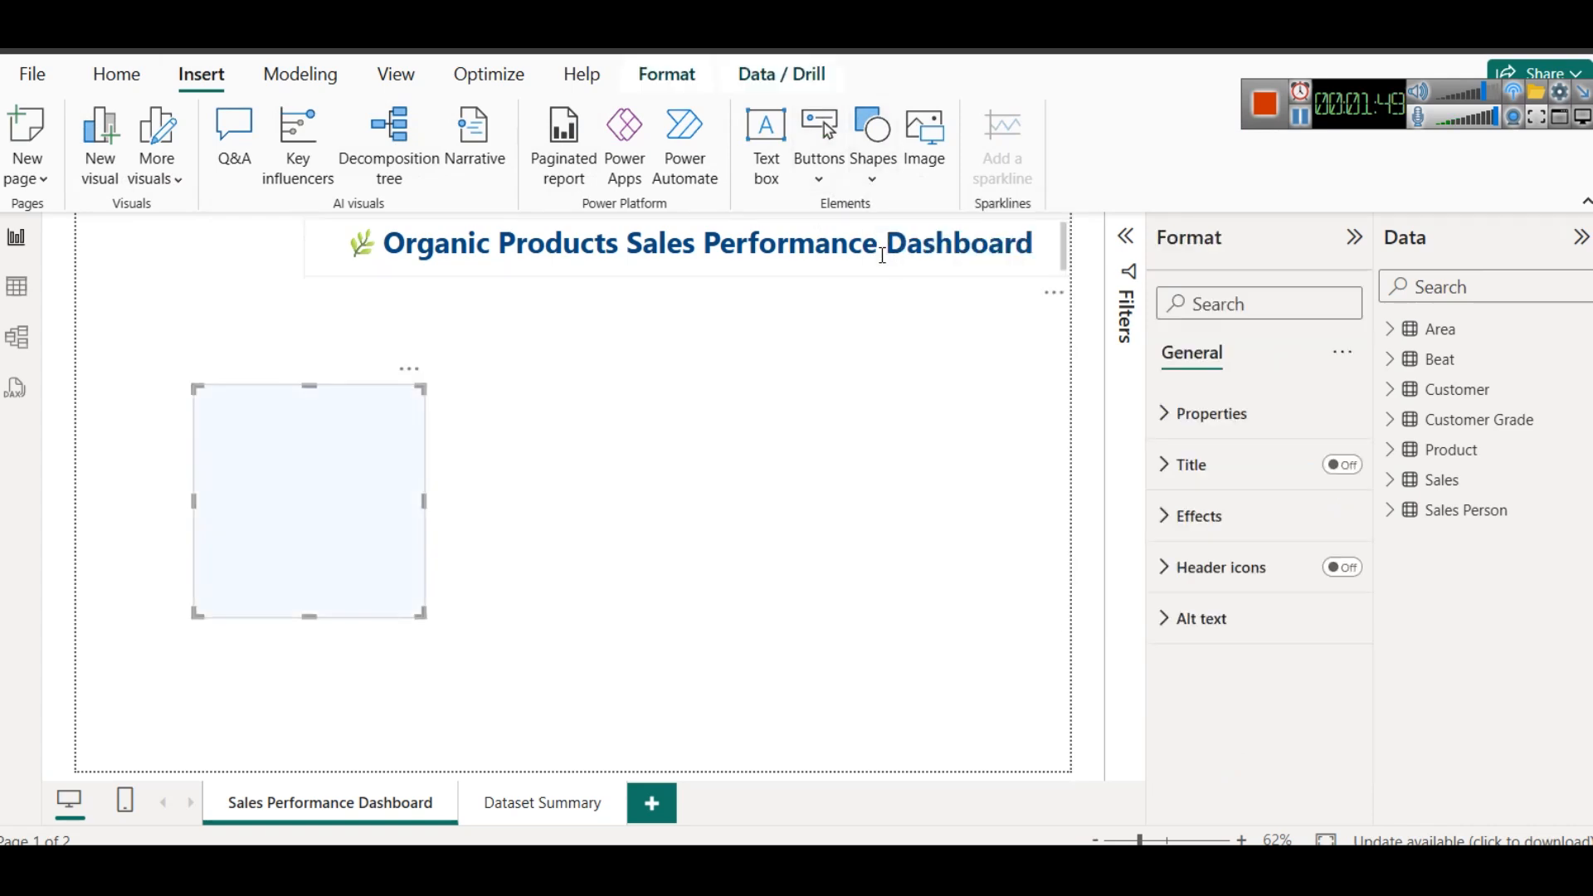
pyautogui.moveTo(373, 429); pyautogui.dragTo(224, 165)
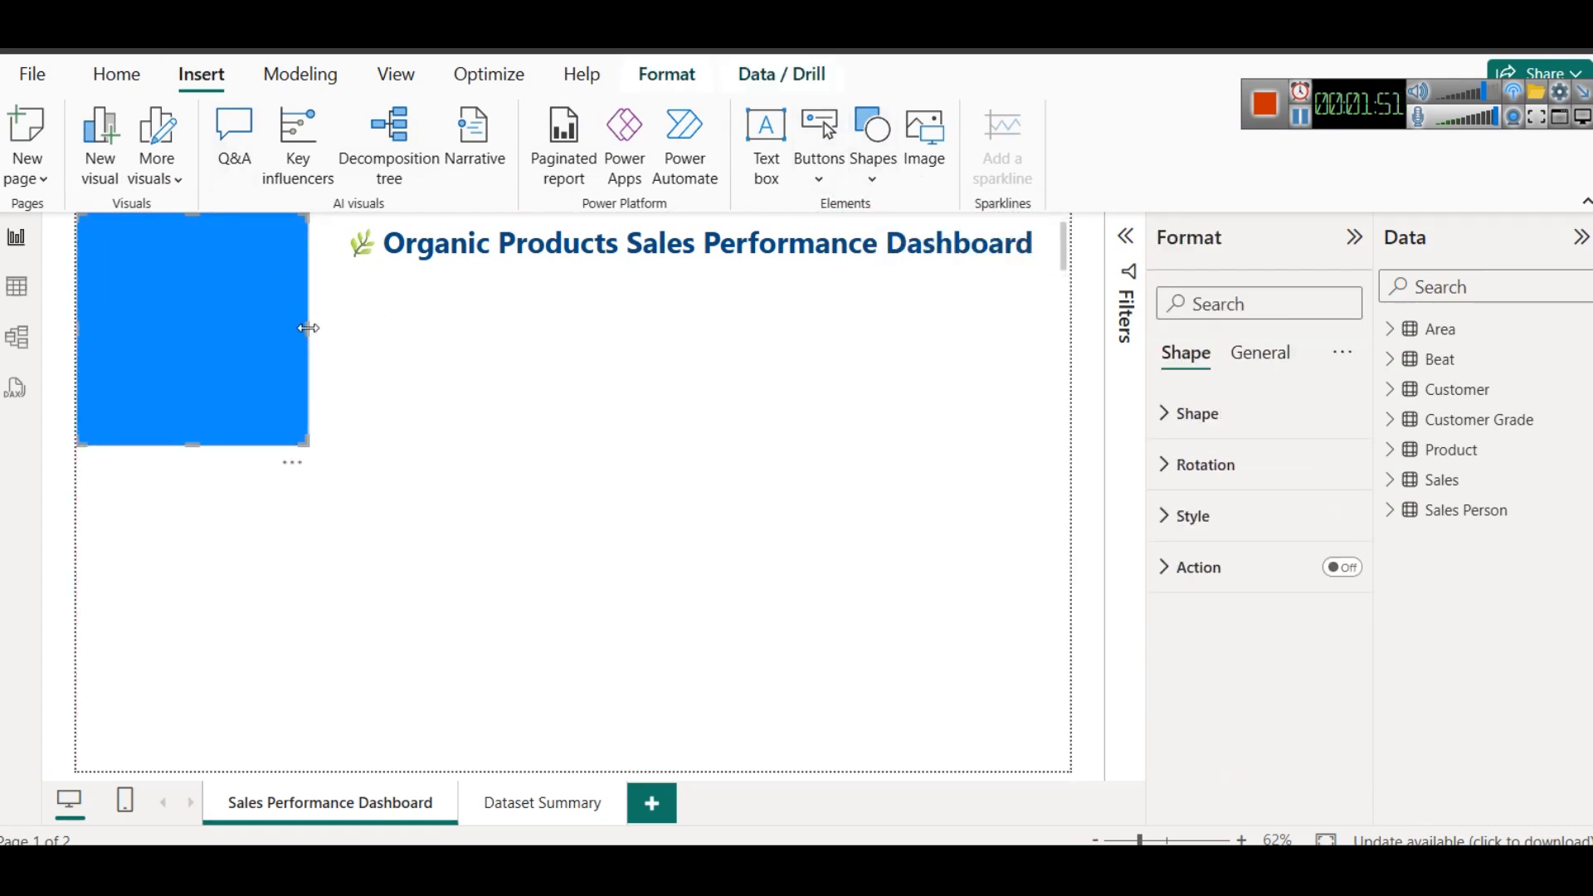
pyautogui.moveTo(308, 329); pyautogui.dragTo(242, 327)
pyautogui.moveTo(155, 447); pyautogui.dragTo(193, 772)
pyautogui.click(450, 249)
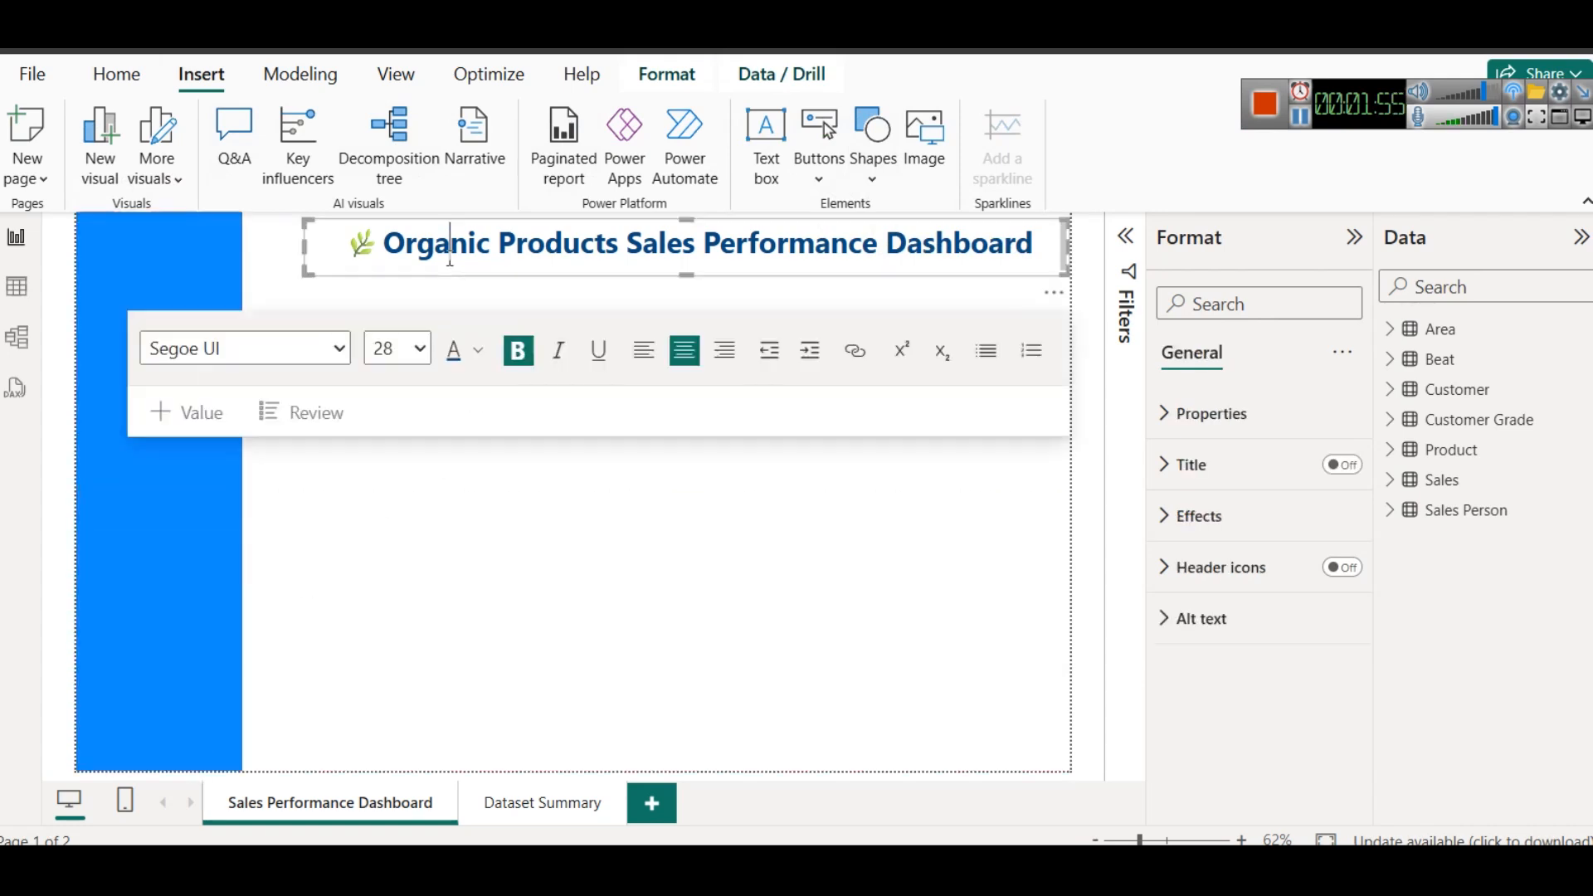
pyautogui.moveTo(305, 249); pyautogui.dragTo(248, 254)
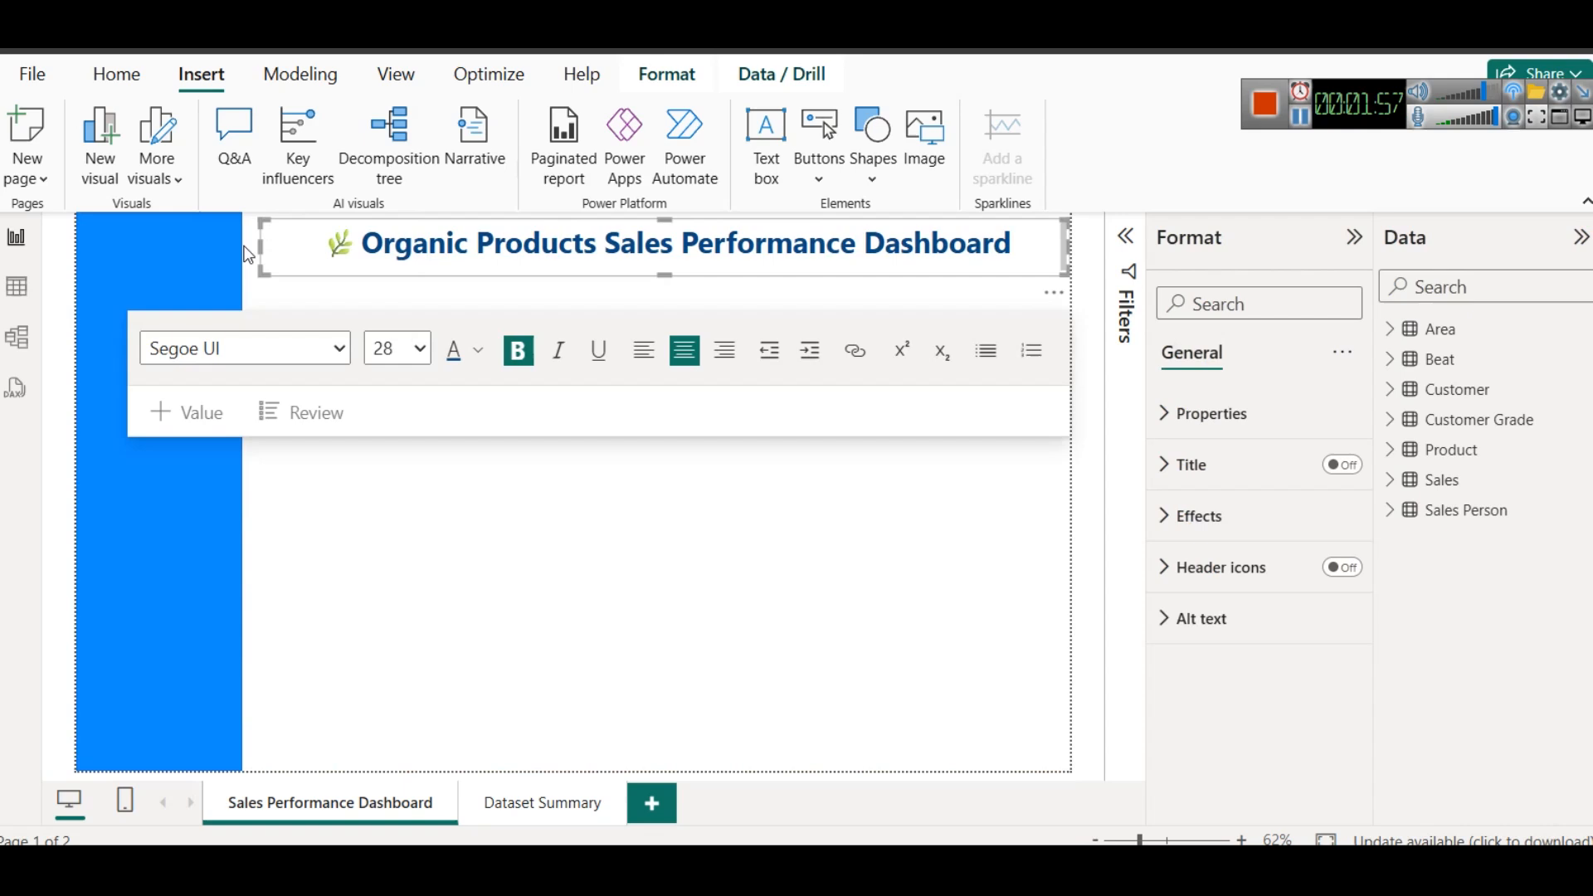
# - Change the sidebar rectangle's fill to the dark blue used for the title
pyautogui.click(164, 249)
pyautogui.click(1192, 516)
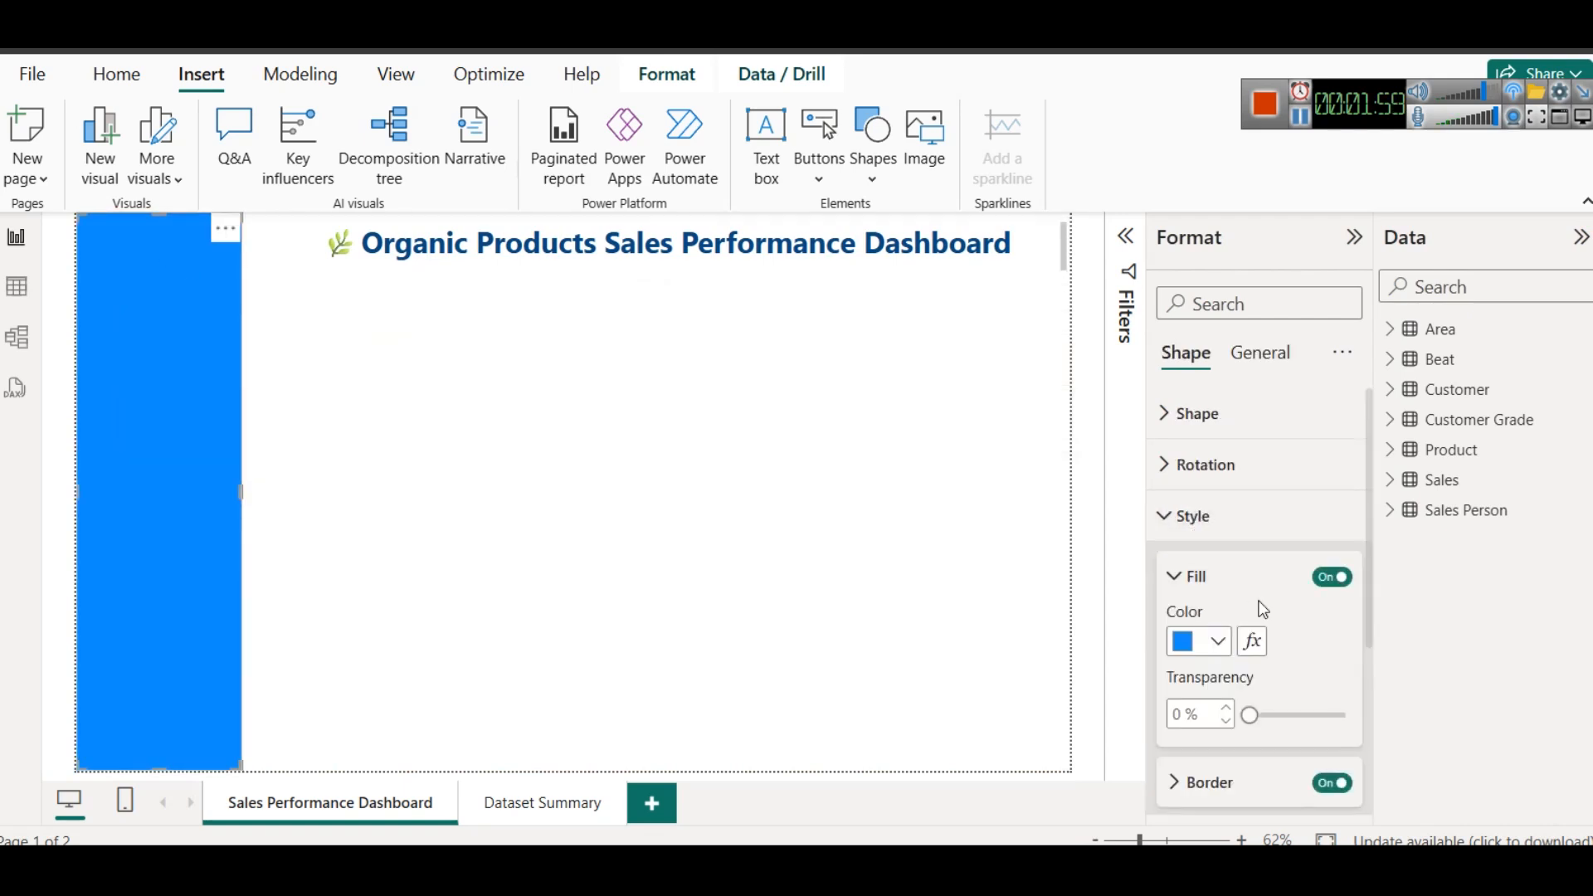
pyautogui.click(1220, 646)
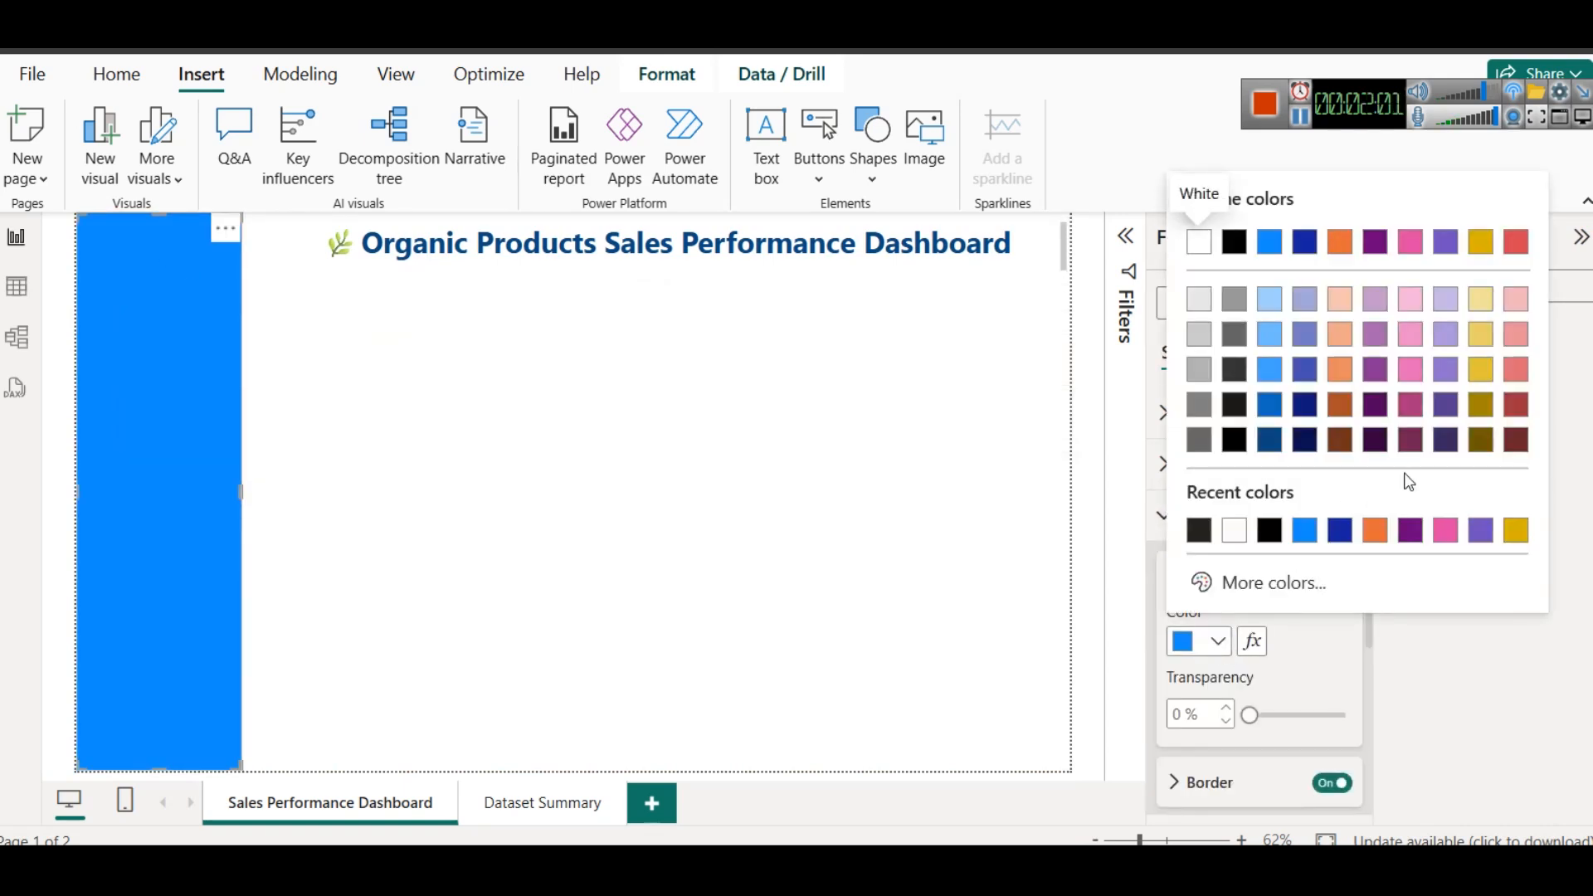
pyautogui.click(1269, 441)
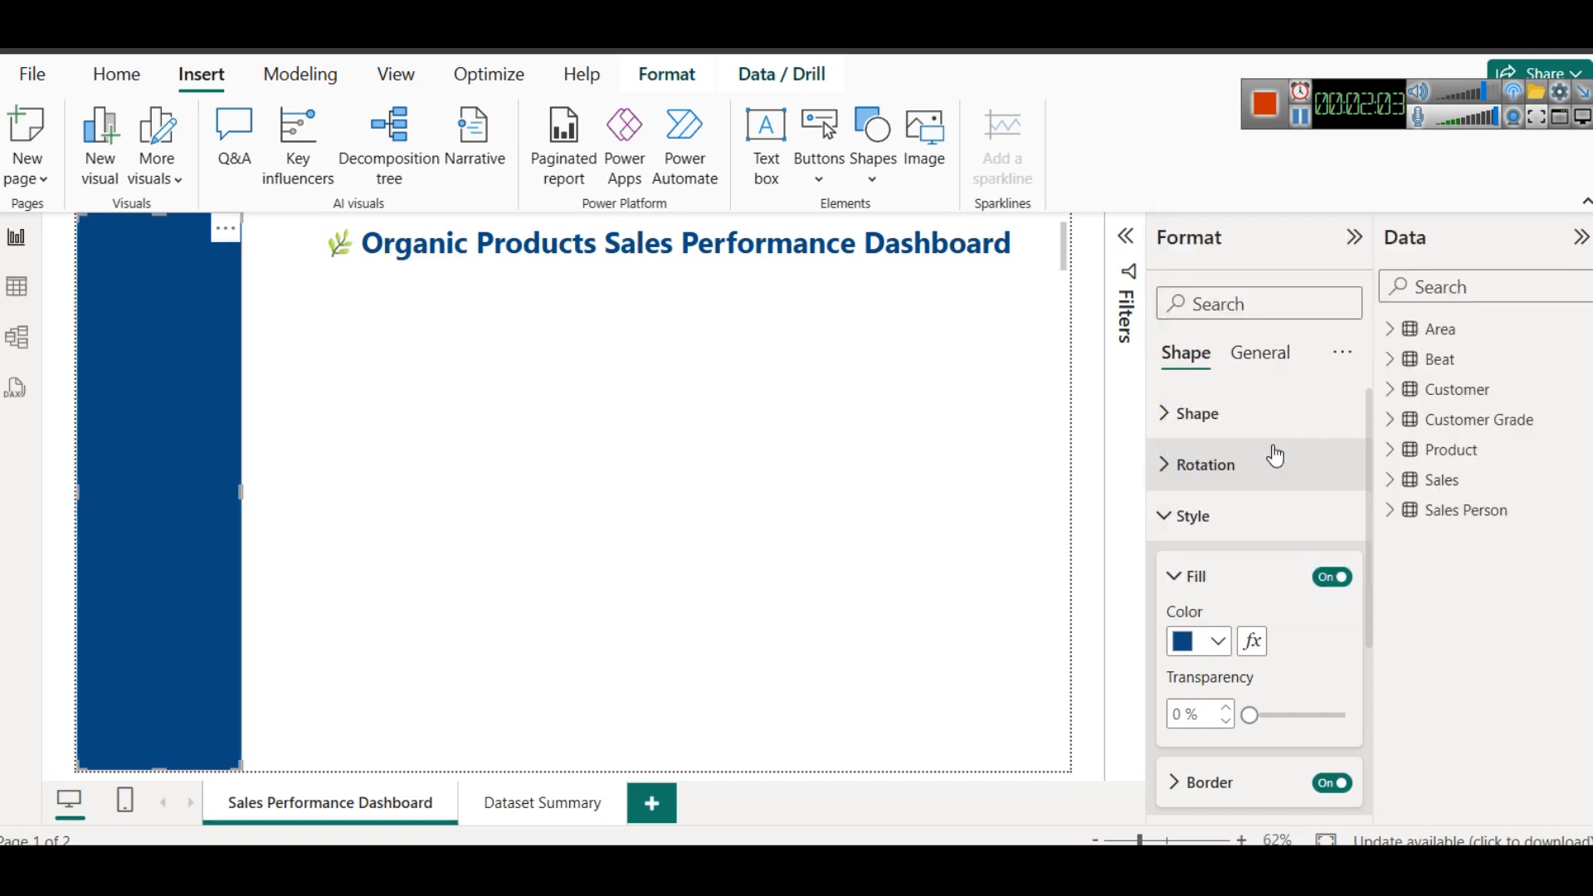
pyautogui.click(788, 370)
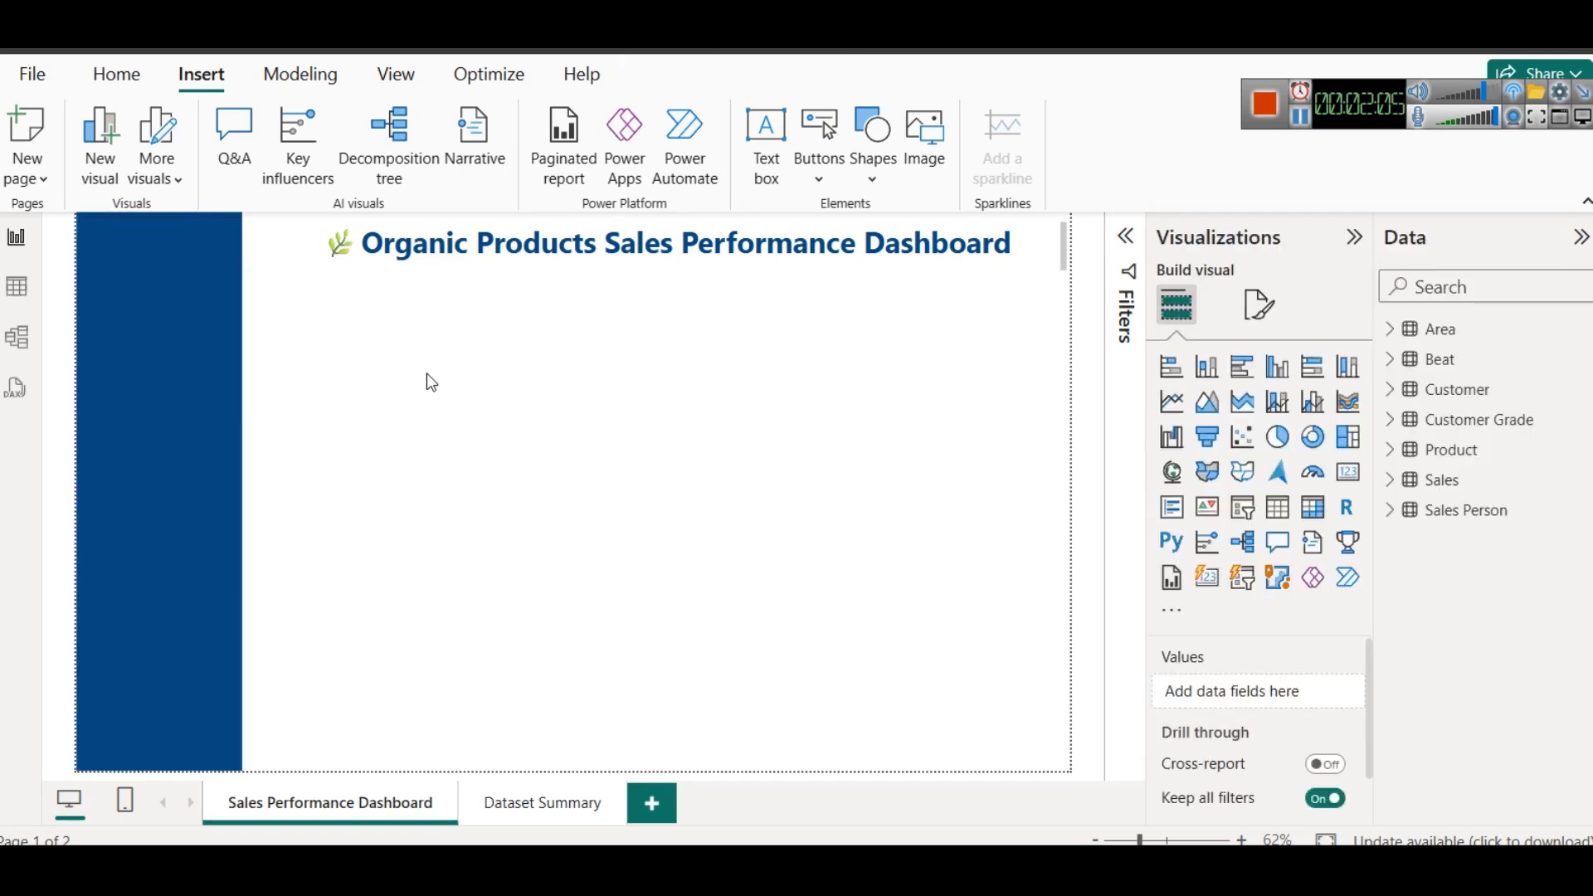
# - Turn on the shadow effect for the title text box and nudge the box slightly to the left
pyautogui.click(361, 249)
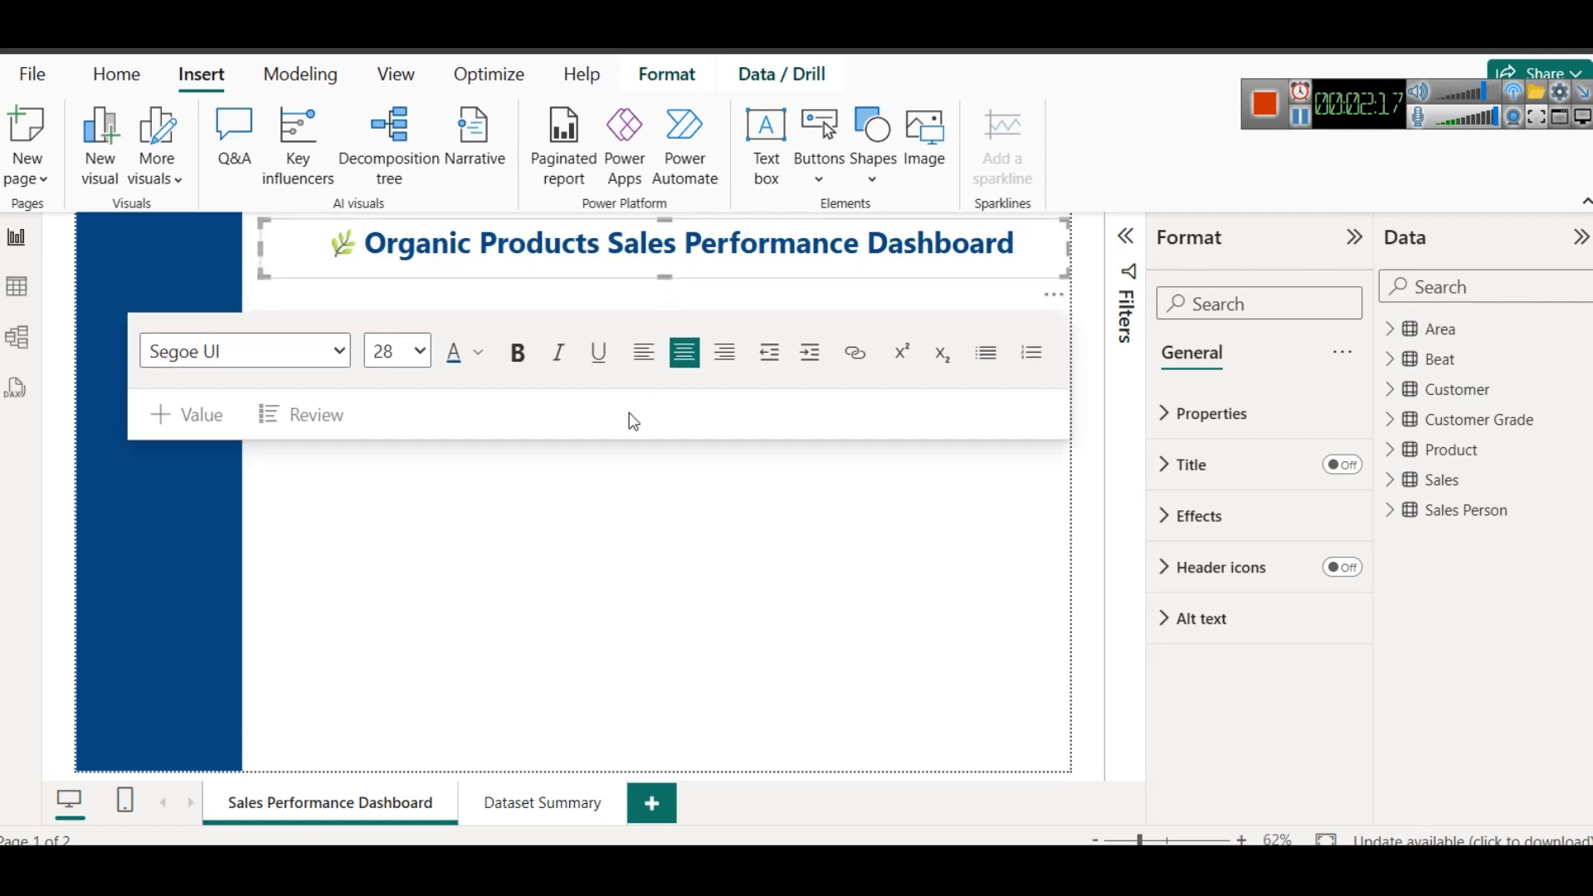
pyautogui.click(471, 524)
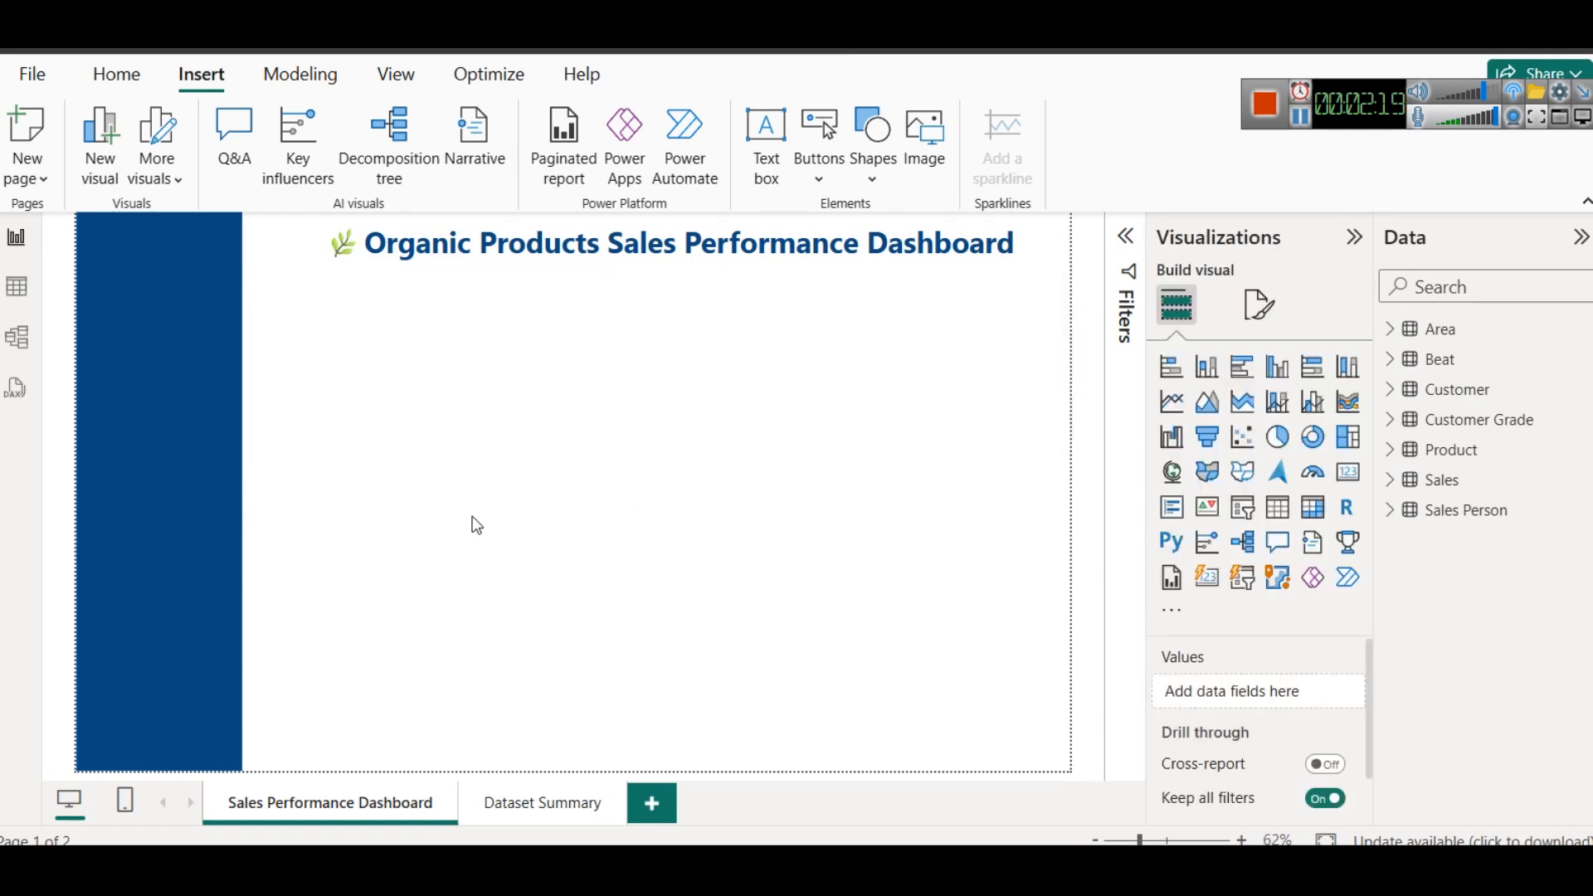
pyautogui.click(464, 270)
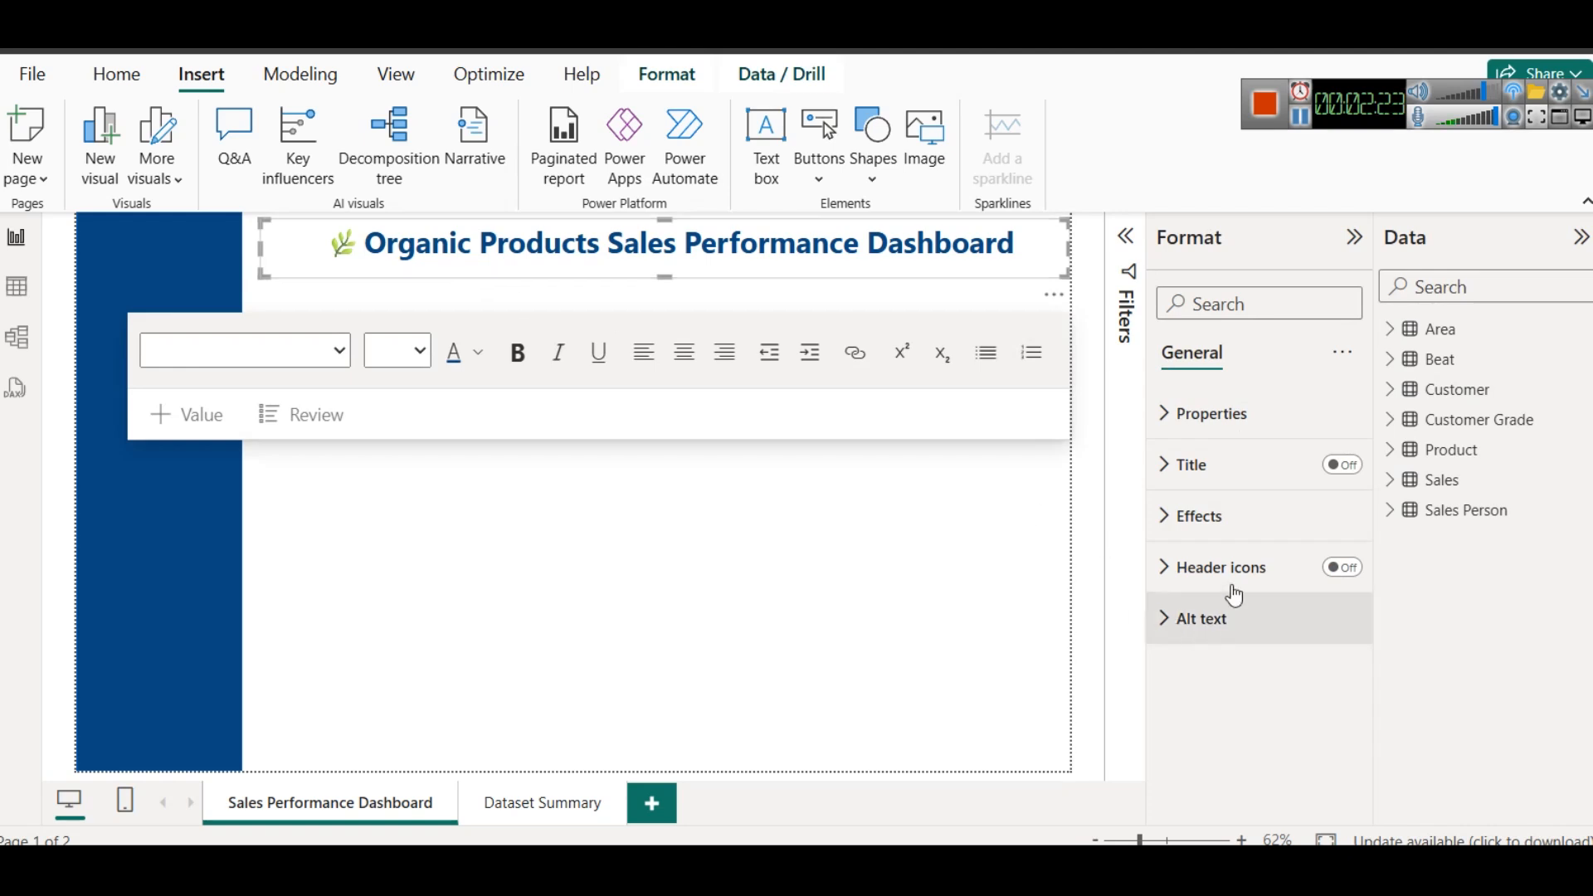
pyautogui.click(1210, 515)
pyautogui.scroll(-2, 1245, 609)
pyautogui.click(1331, 717)
pyautogui.click(747, 563)
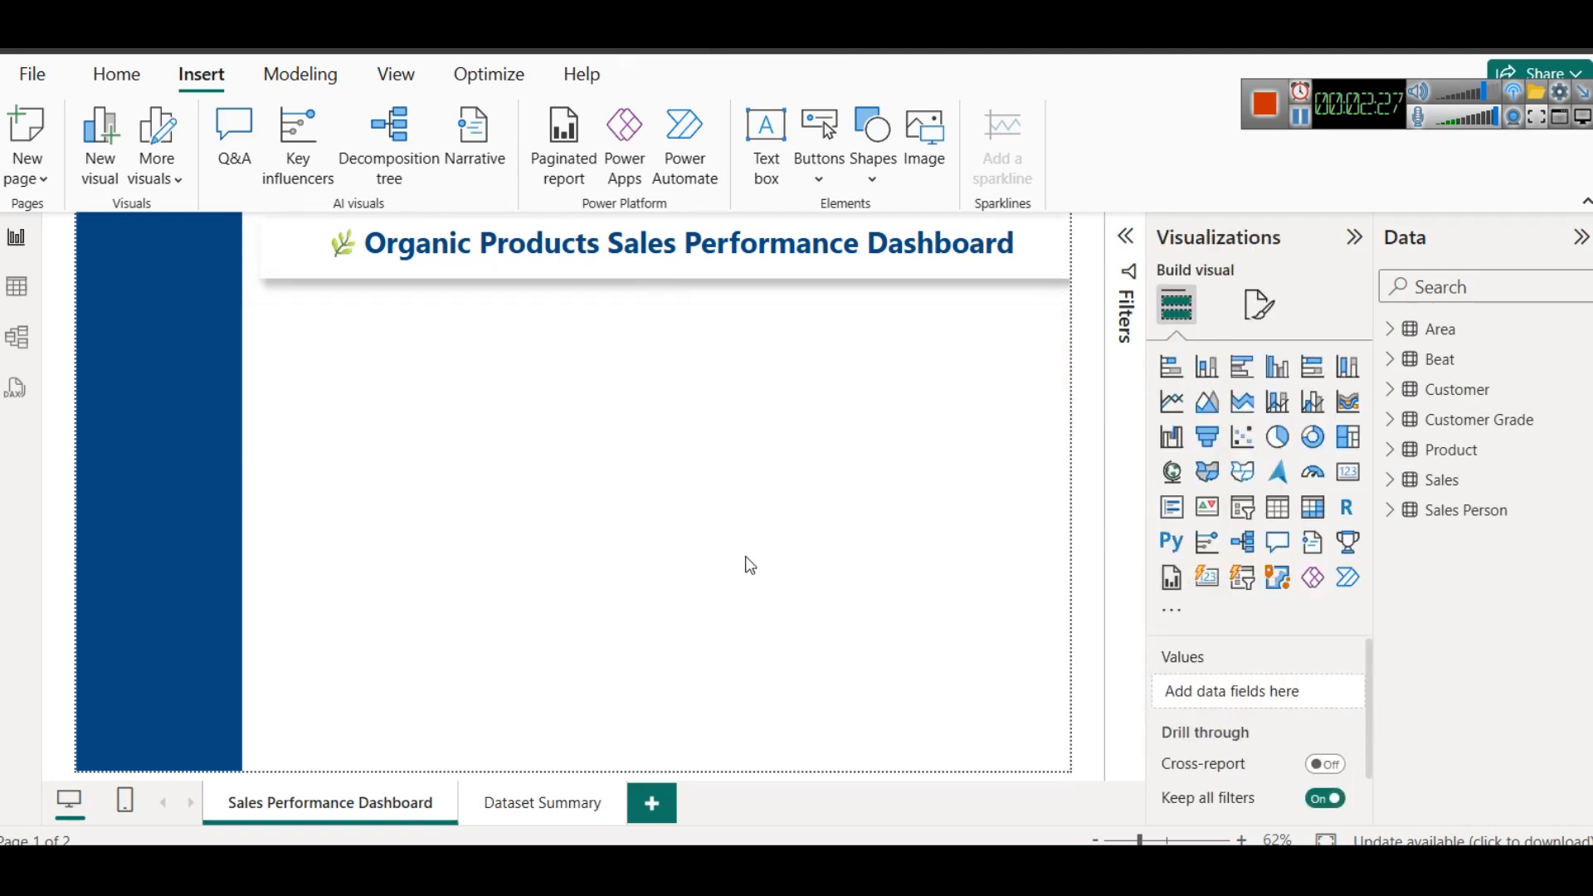
pyautogui.click(424, 283)
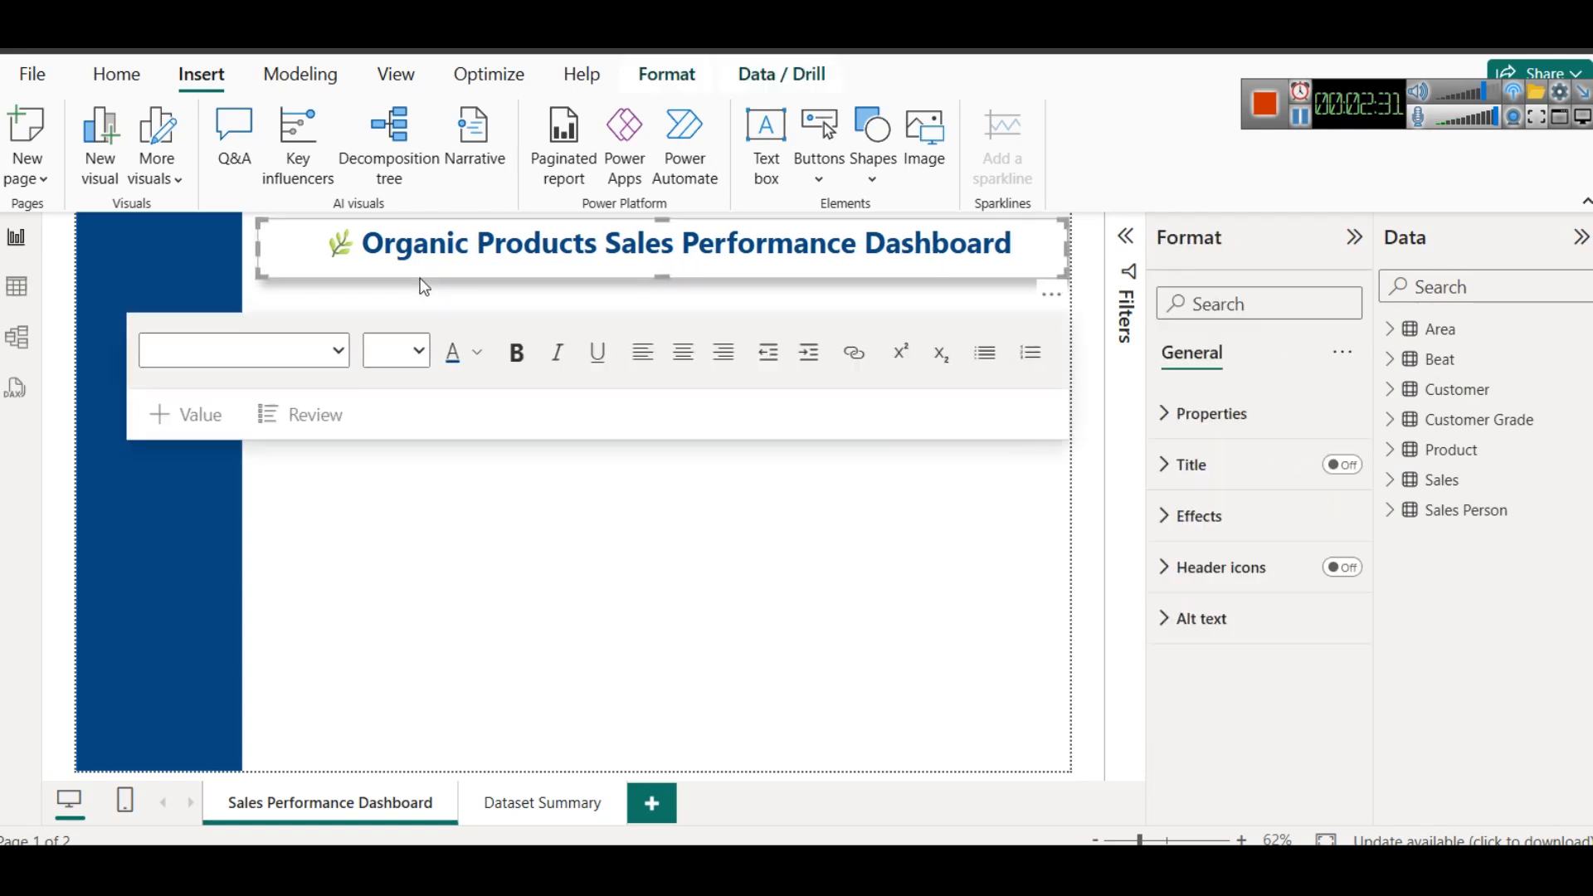
pyautogui.click(764, 631)
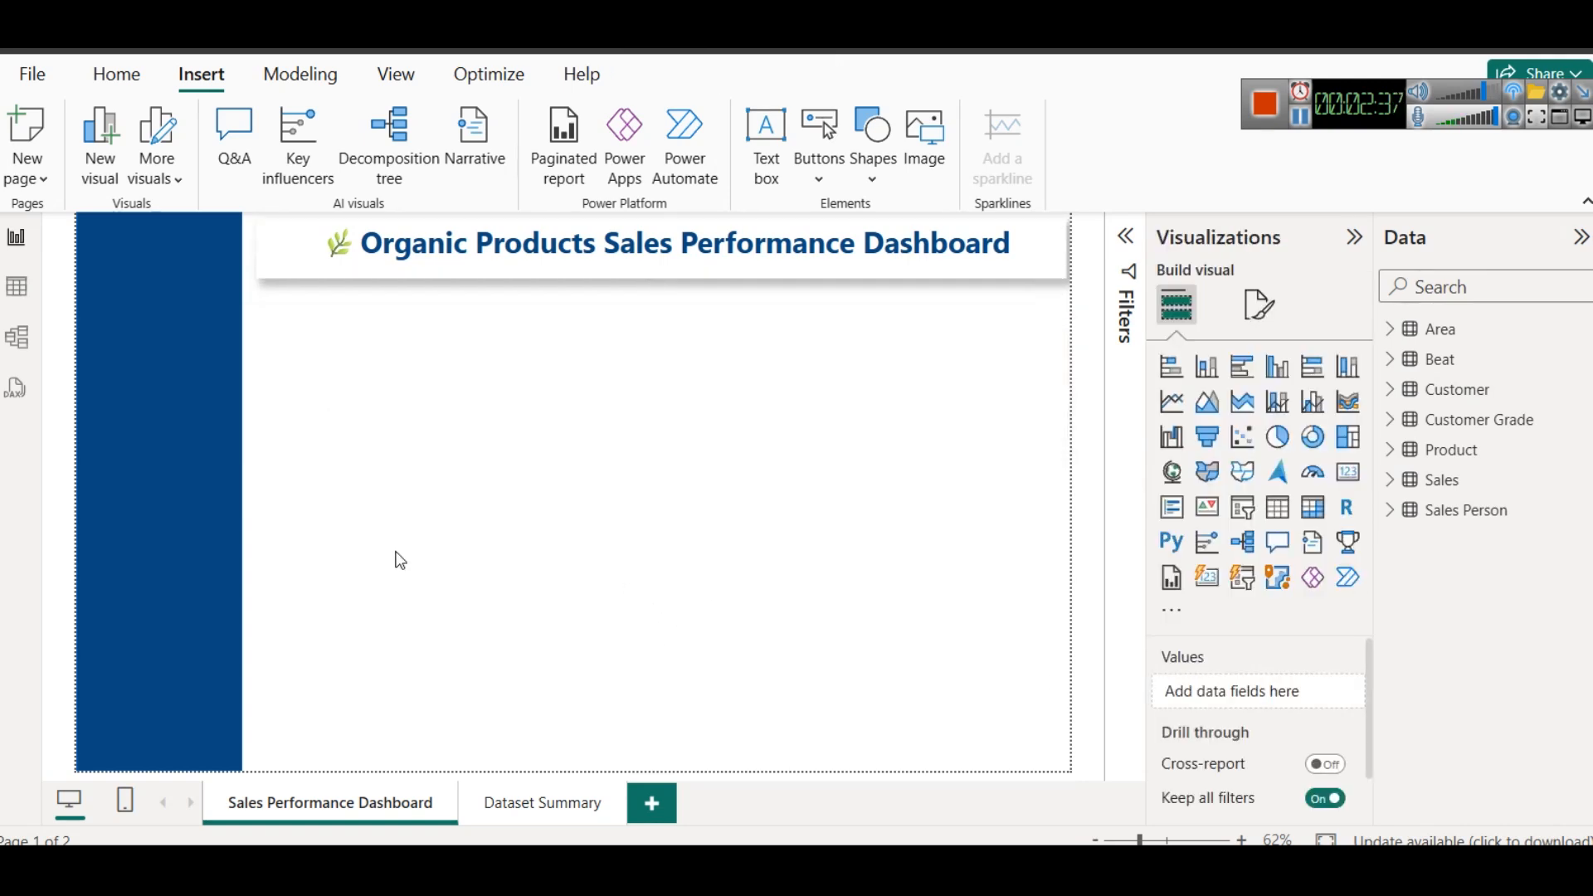
# - Turn on the shadow effect for the dark blue sidebar rectangle and widen it slightly towards the title box
pyautogui.click(164, 415)
pyautogui.click(1238, 526)
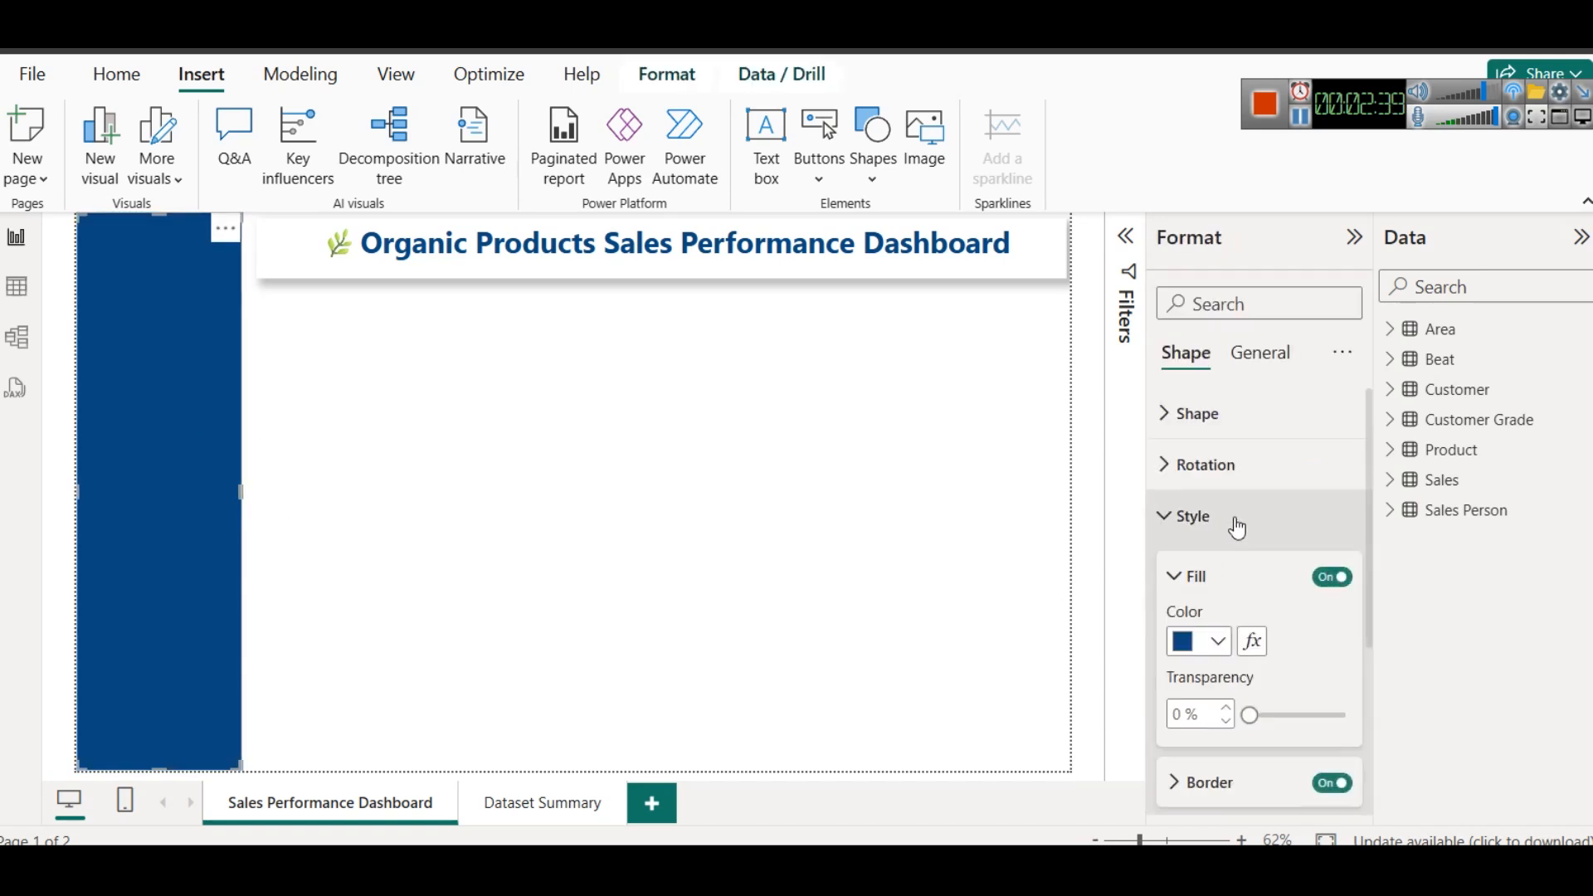
pyautogui.scroll(-3, 1244, 598)
pyautogui.click(1332, 653)
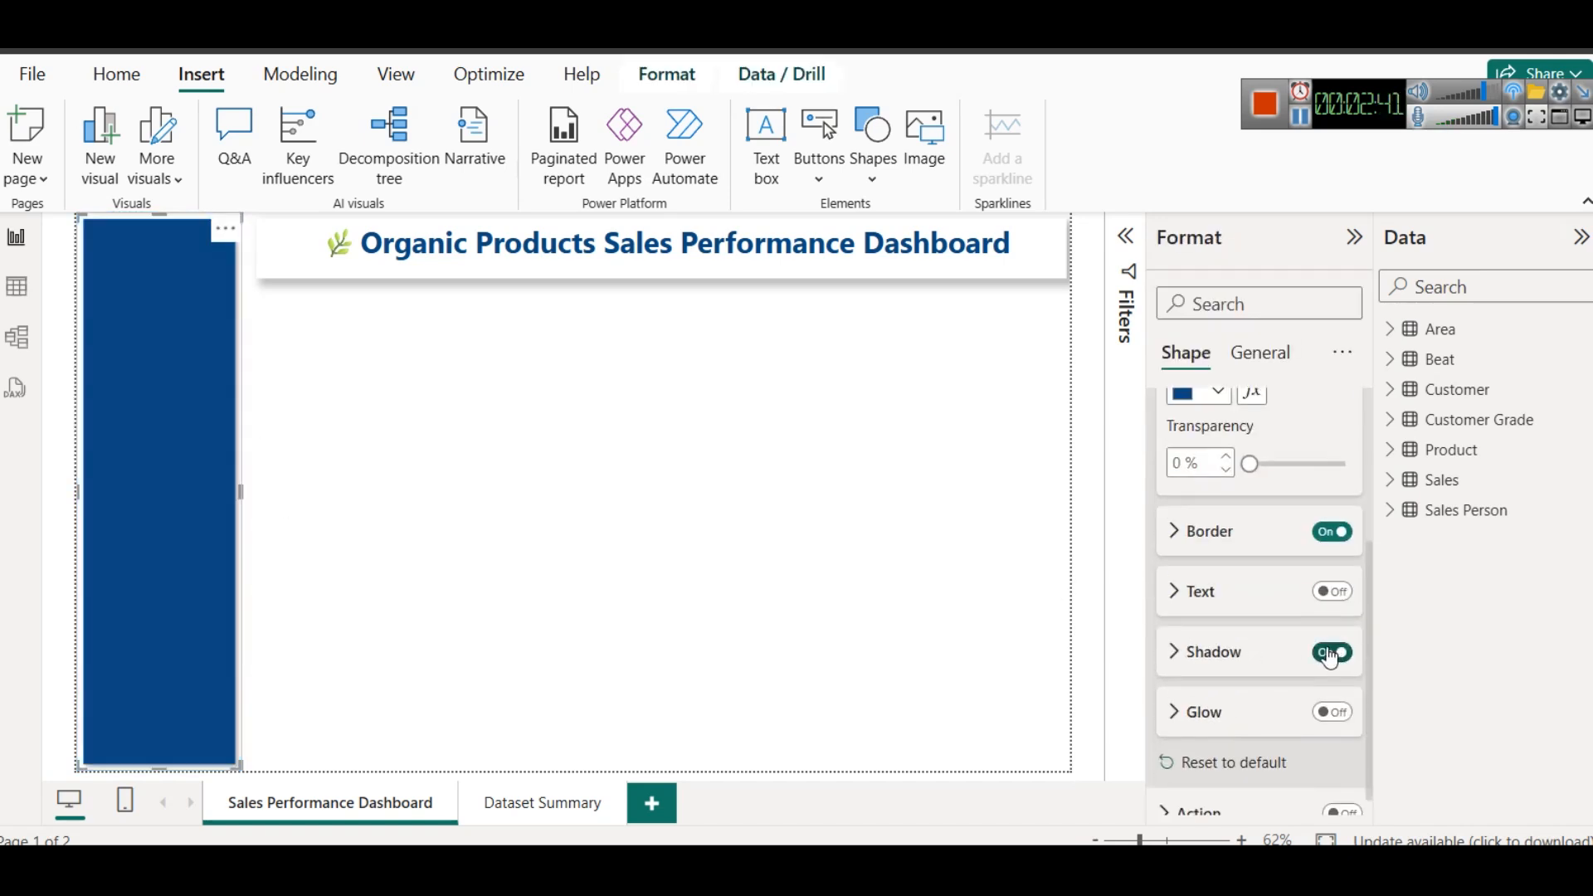
pyautogui.click(750, 576)
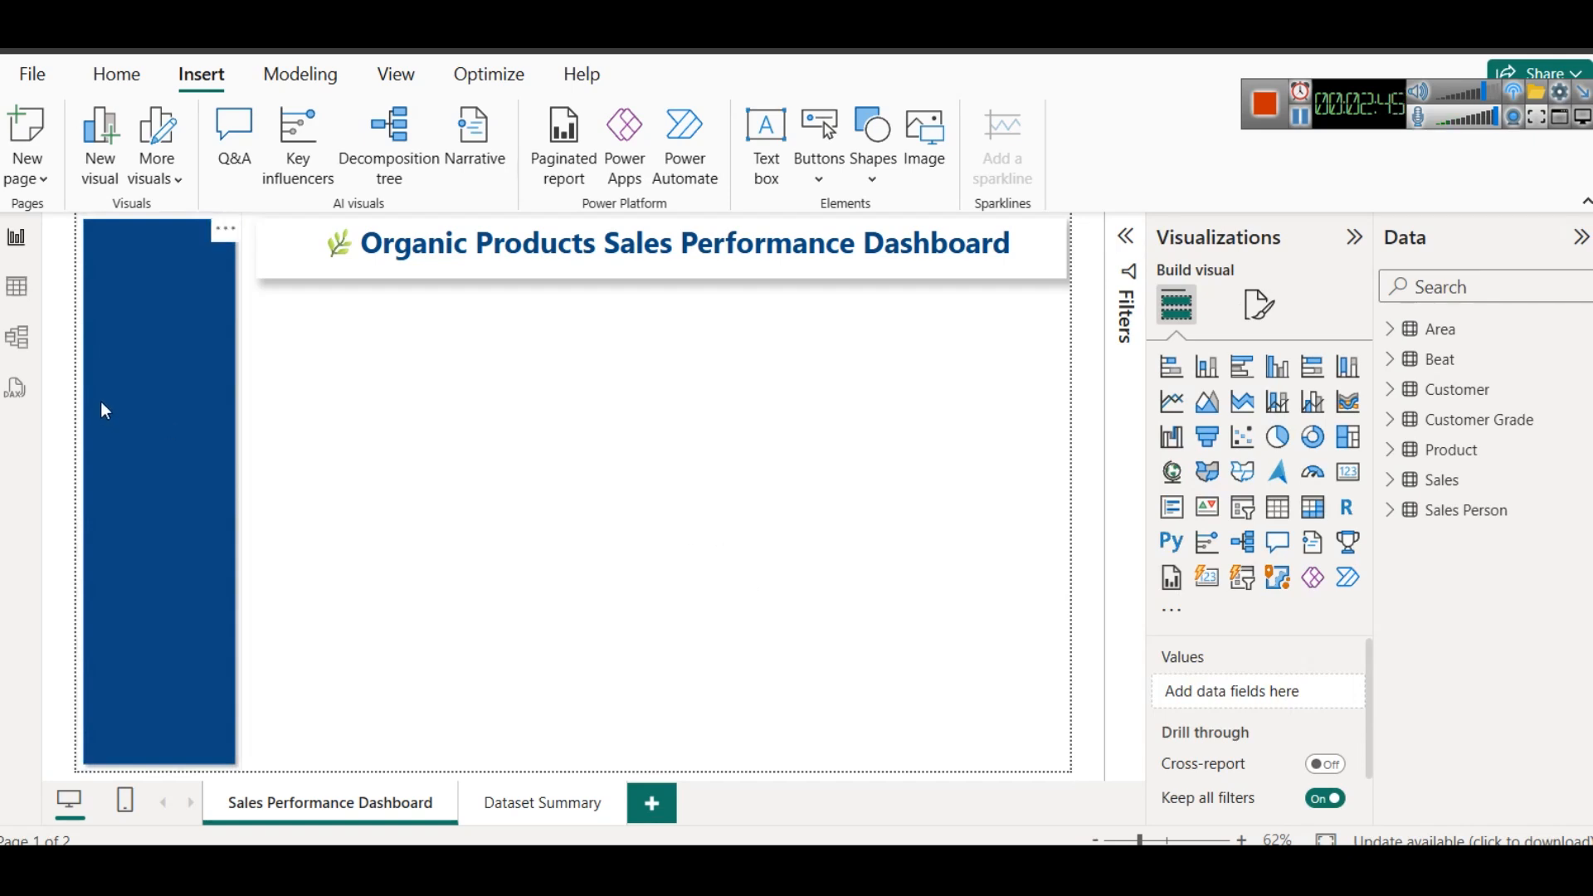
pyautogui.click(127, 394)
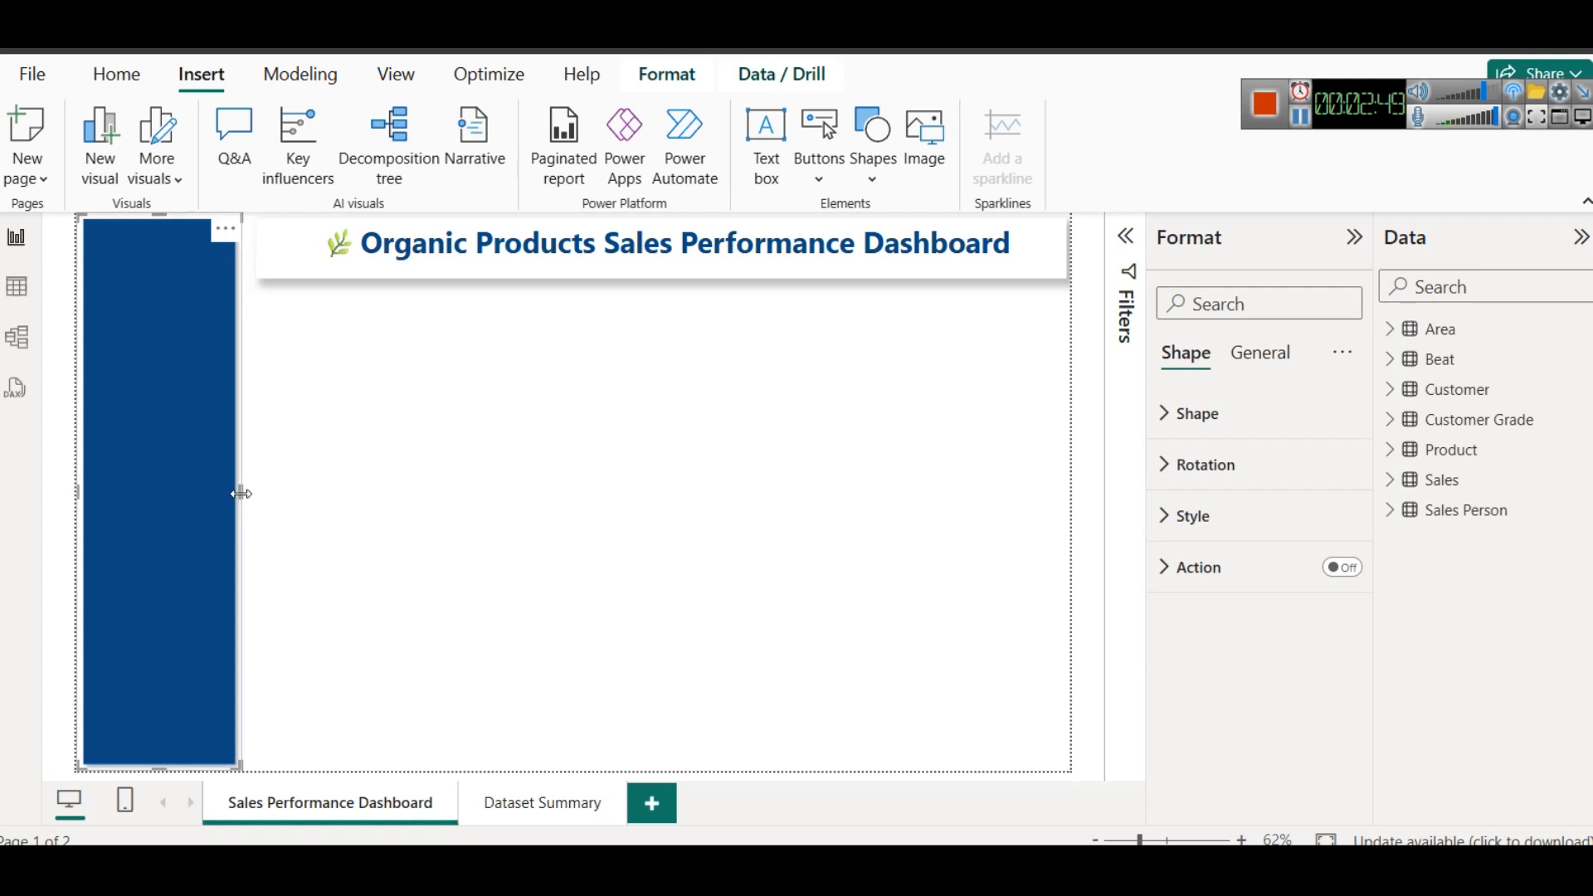
pyautogui.moveTo(241, 494); pyautogui.dragTo(245, 500)
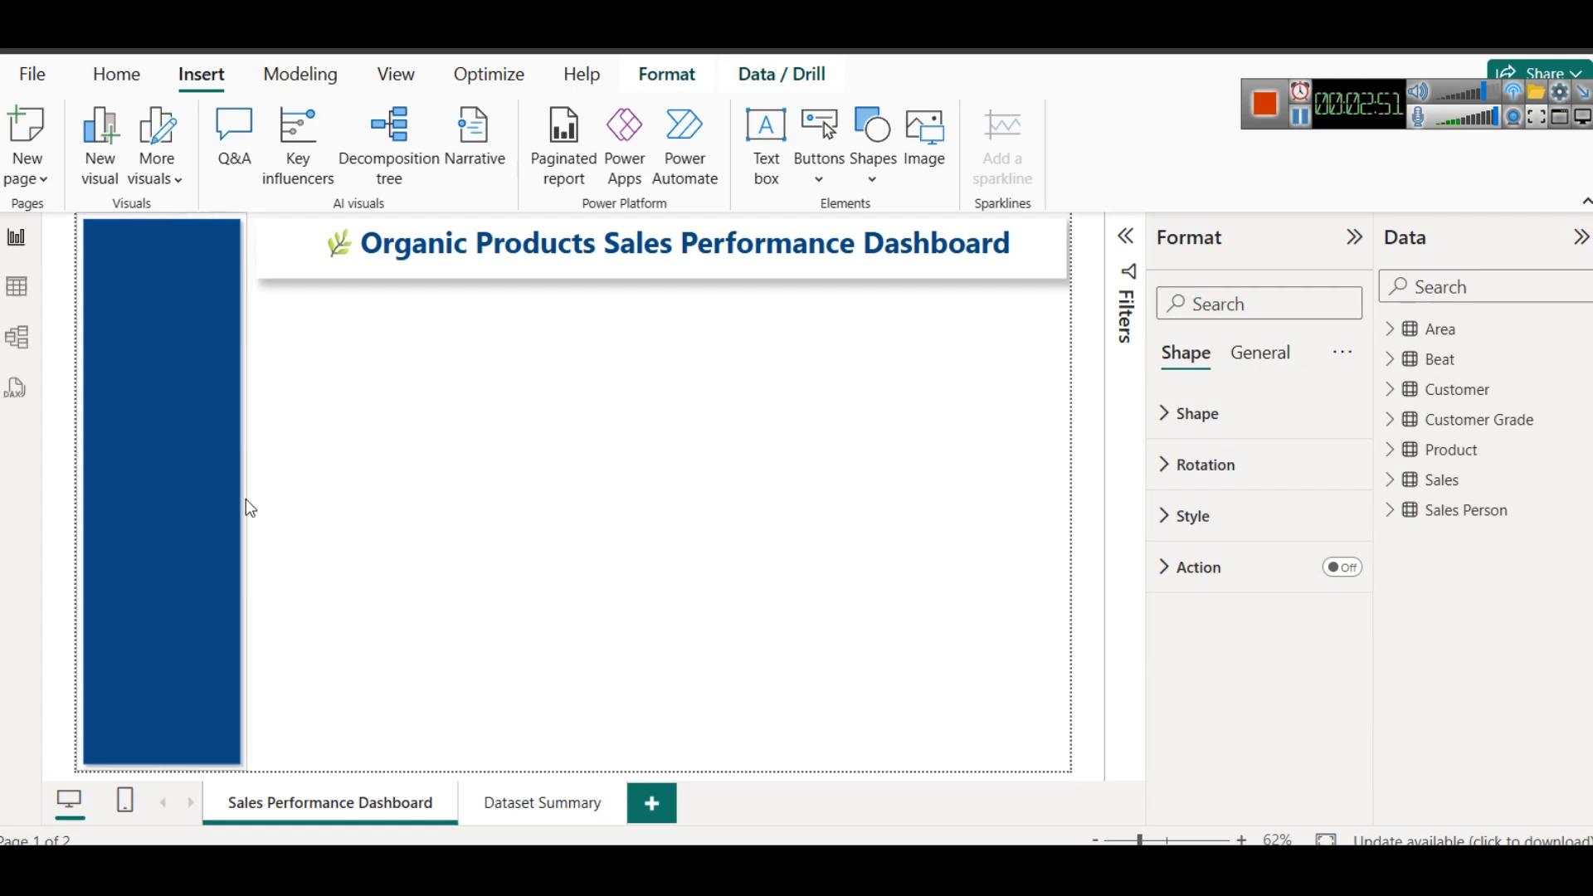
pyautogui.click(300, 528)
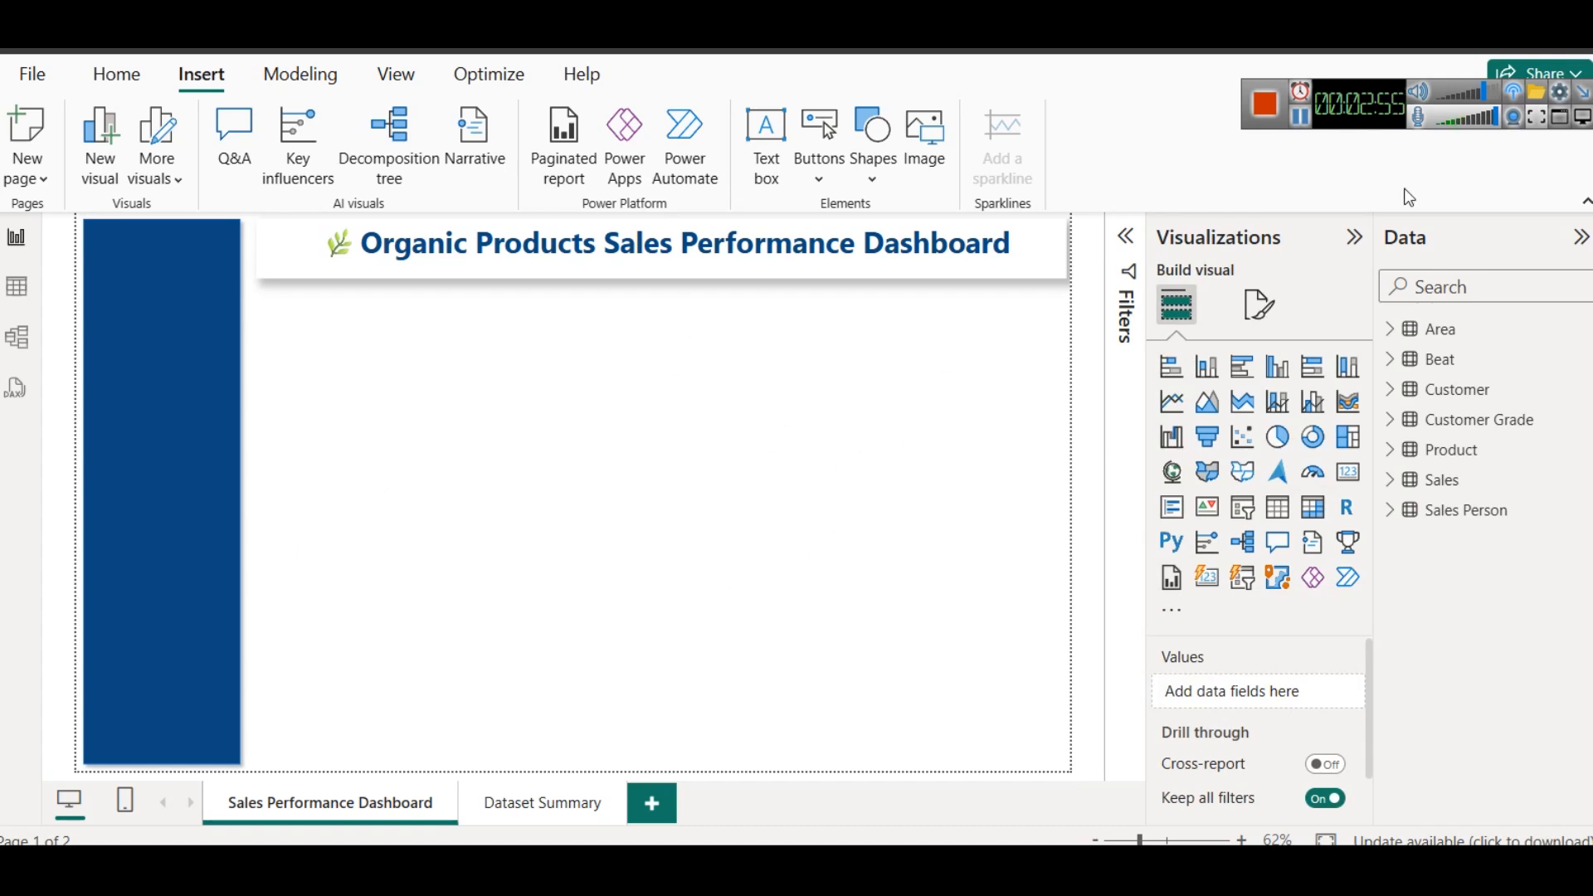
# - Insert the white sales chart icon from the assets folder on drive E: as an image on the report page
pyautogui.click(186, 310)
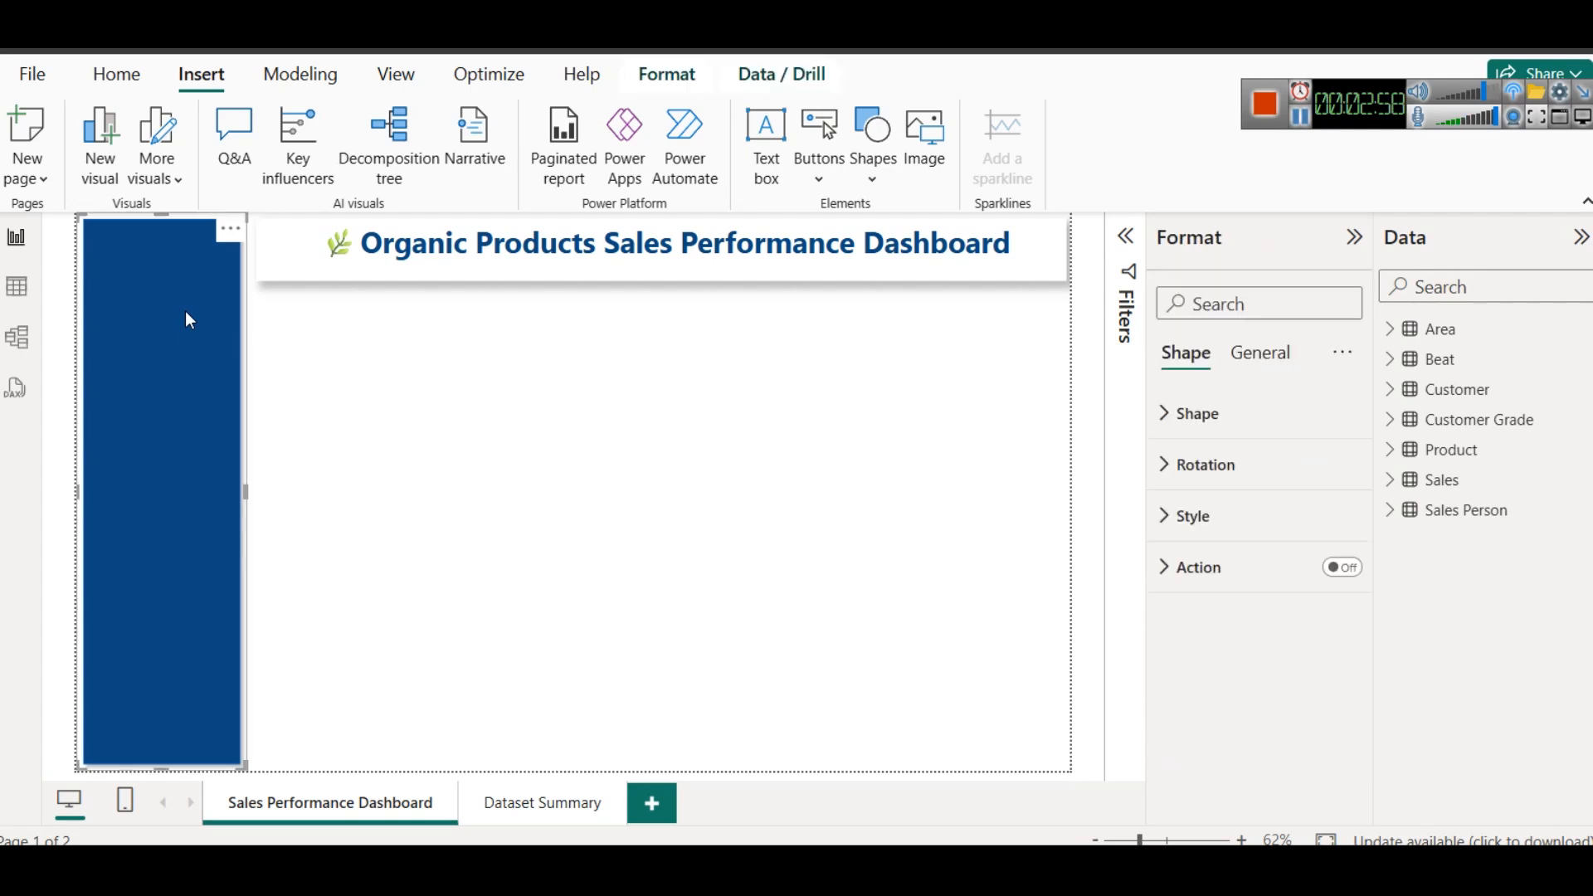
pyautogui.click(941, 171)
pyautogui.click(373, 95)
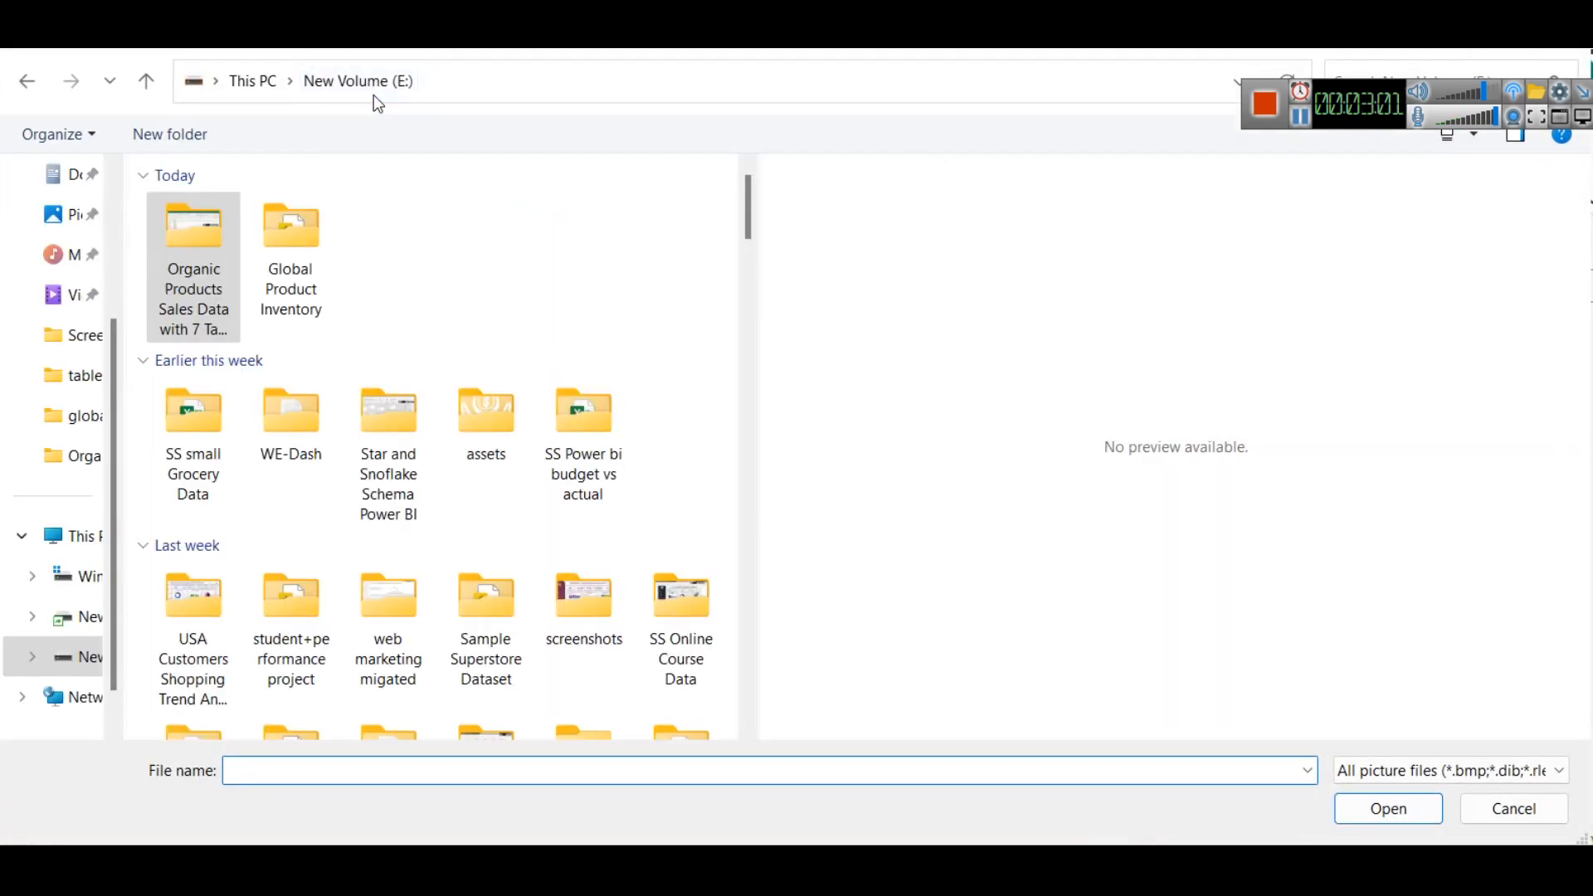
pyautogui.write('assets')
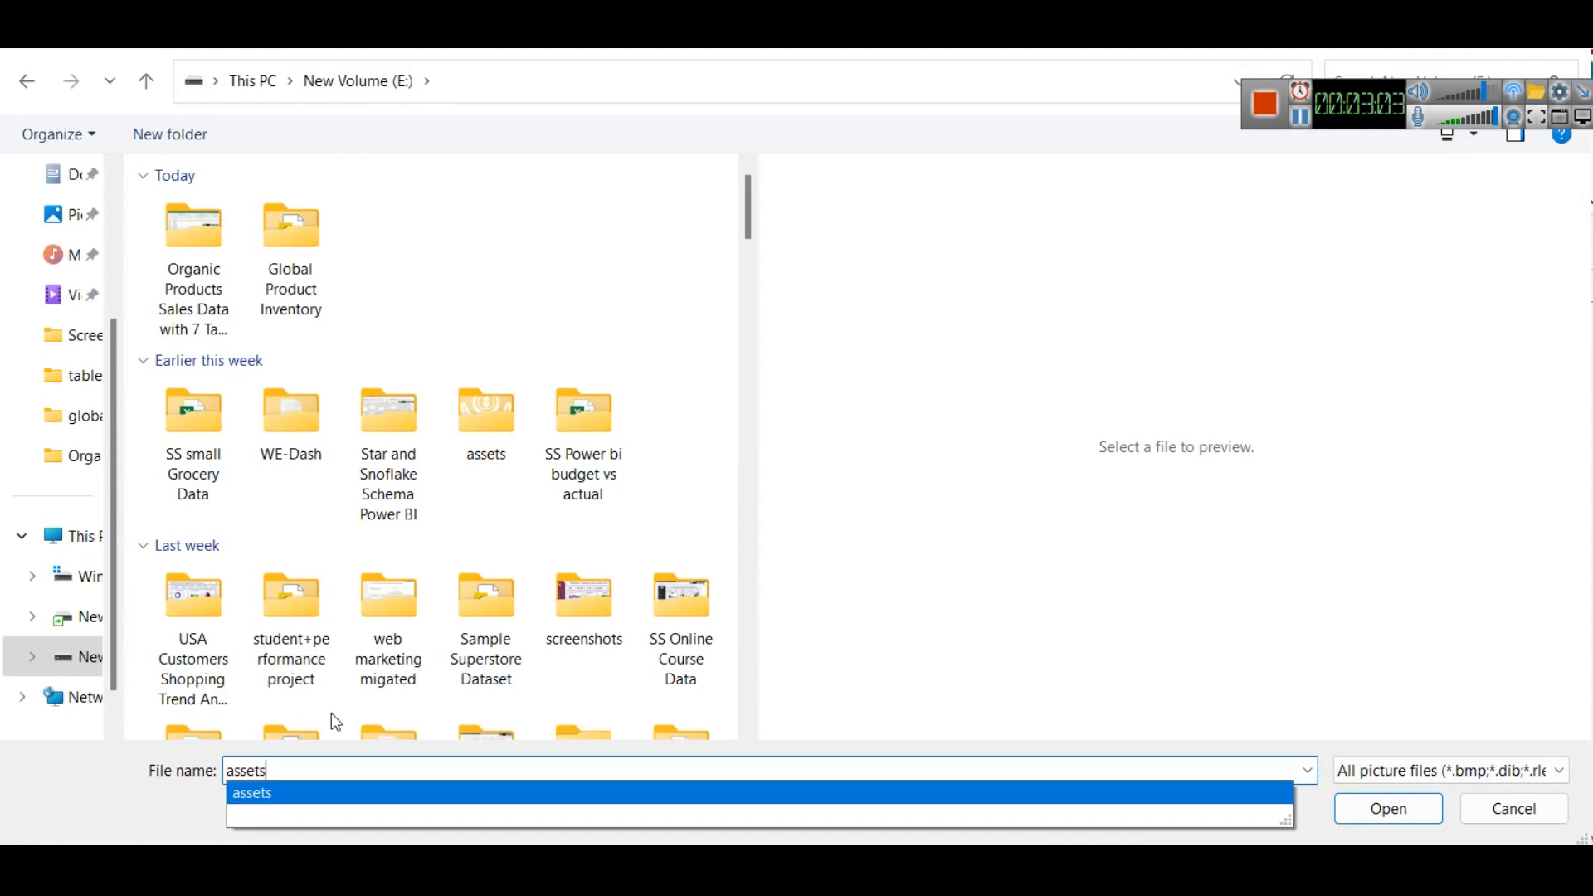
pyautogui.press('Return')
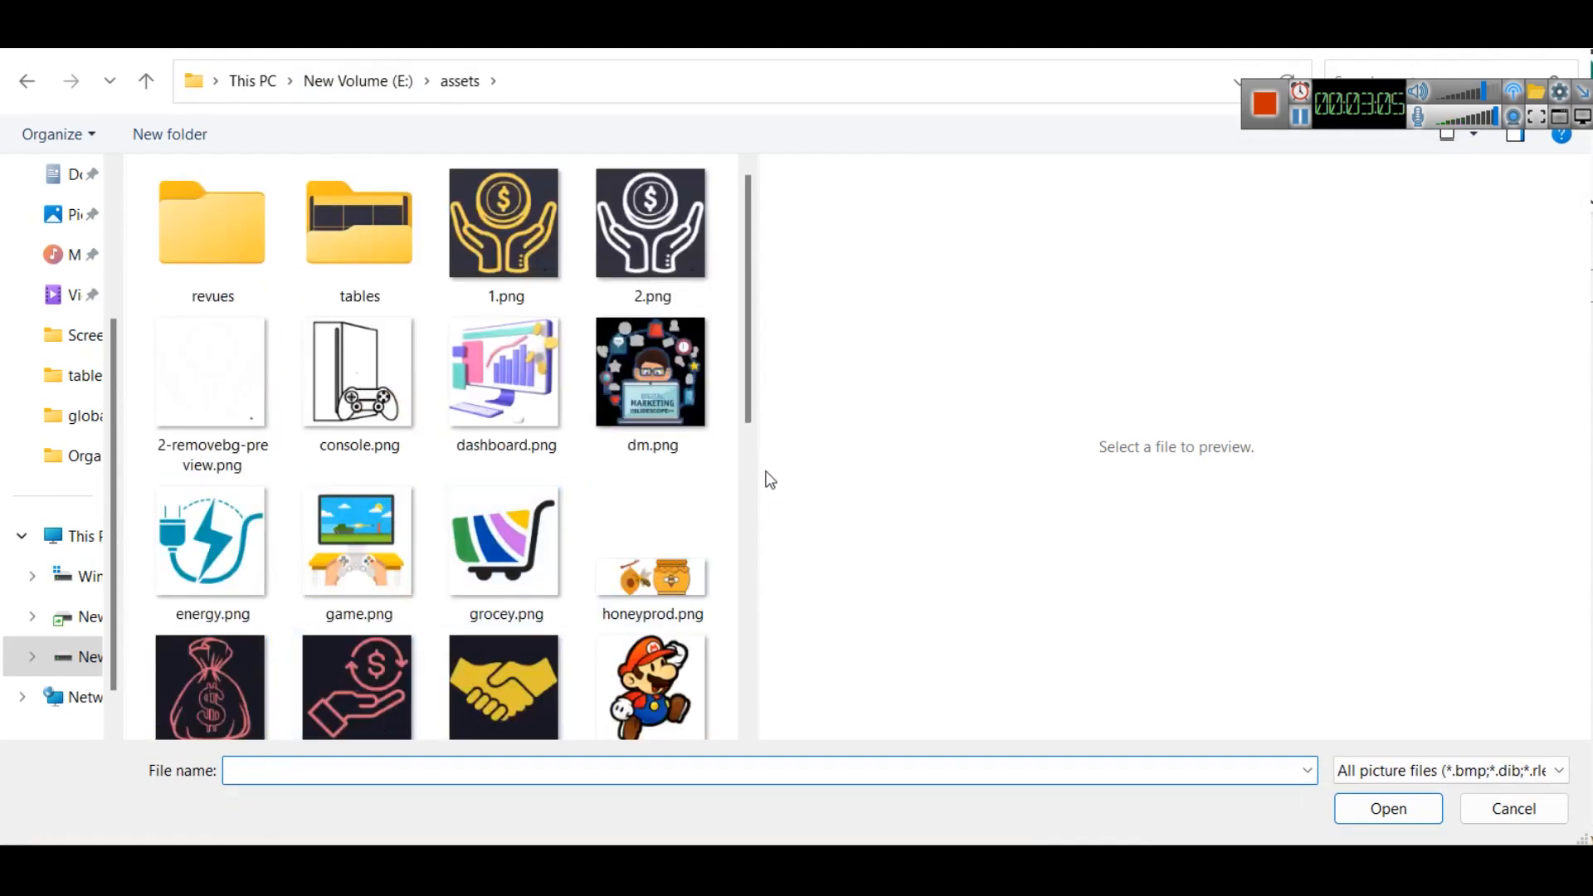
pyautogui.moveTo(760, 461); pyautogui.dragTo(1220, 461)
pyautogui.scroll(-3, 596, 427)
pyautogui.doubleClick(815, 461)
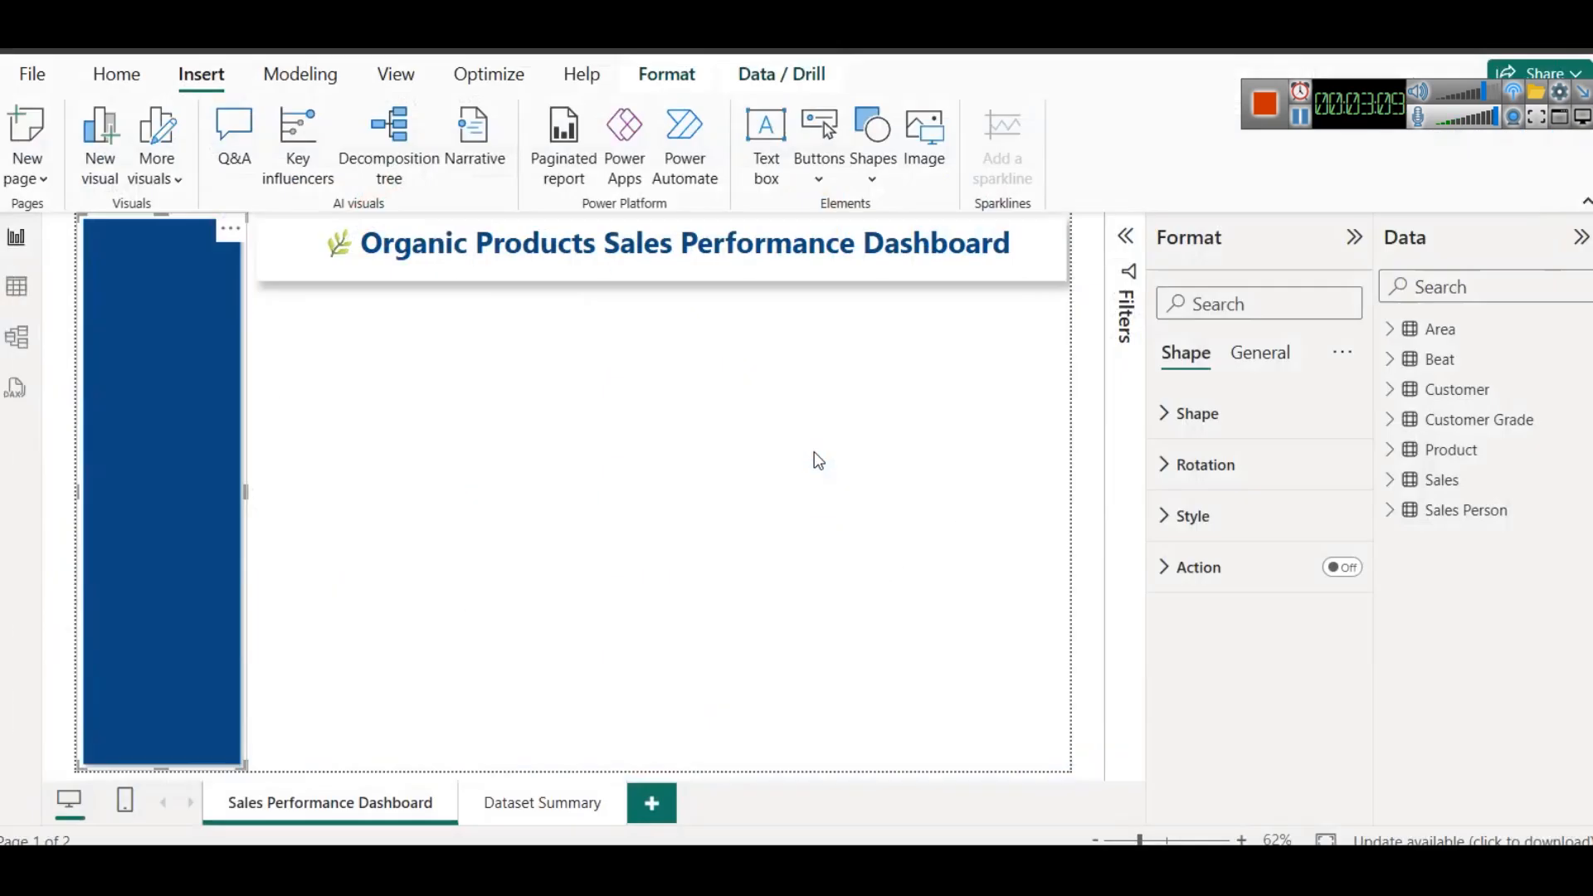
# - Shrink the chart icon image and place it centred at the upper end of the blue sidebar
pyautogui.moveTo(712, 505); pyautogui.dragTo(663, 472)
pyautogui.moveTo(1008, 249); pyautogui.dragTo(195, 274)
pyautogui.moveTo(235, 323); pyautogui.dragTo(158, 278)
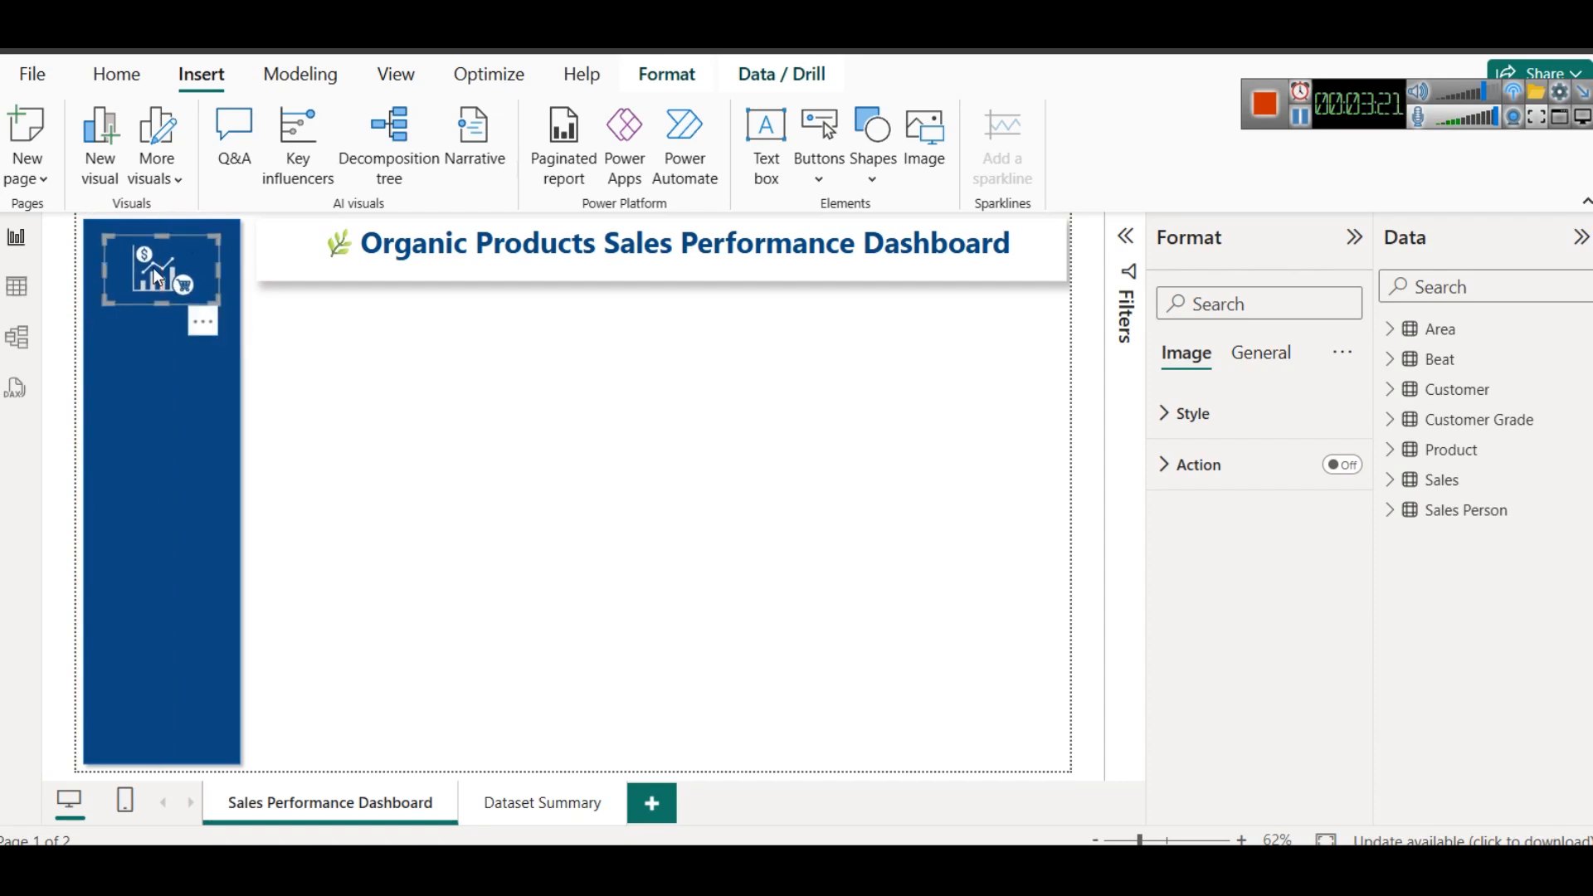
pyautogui.click(279, 386)
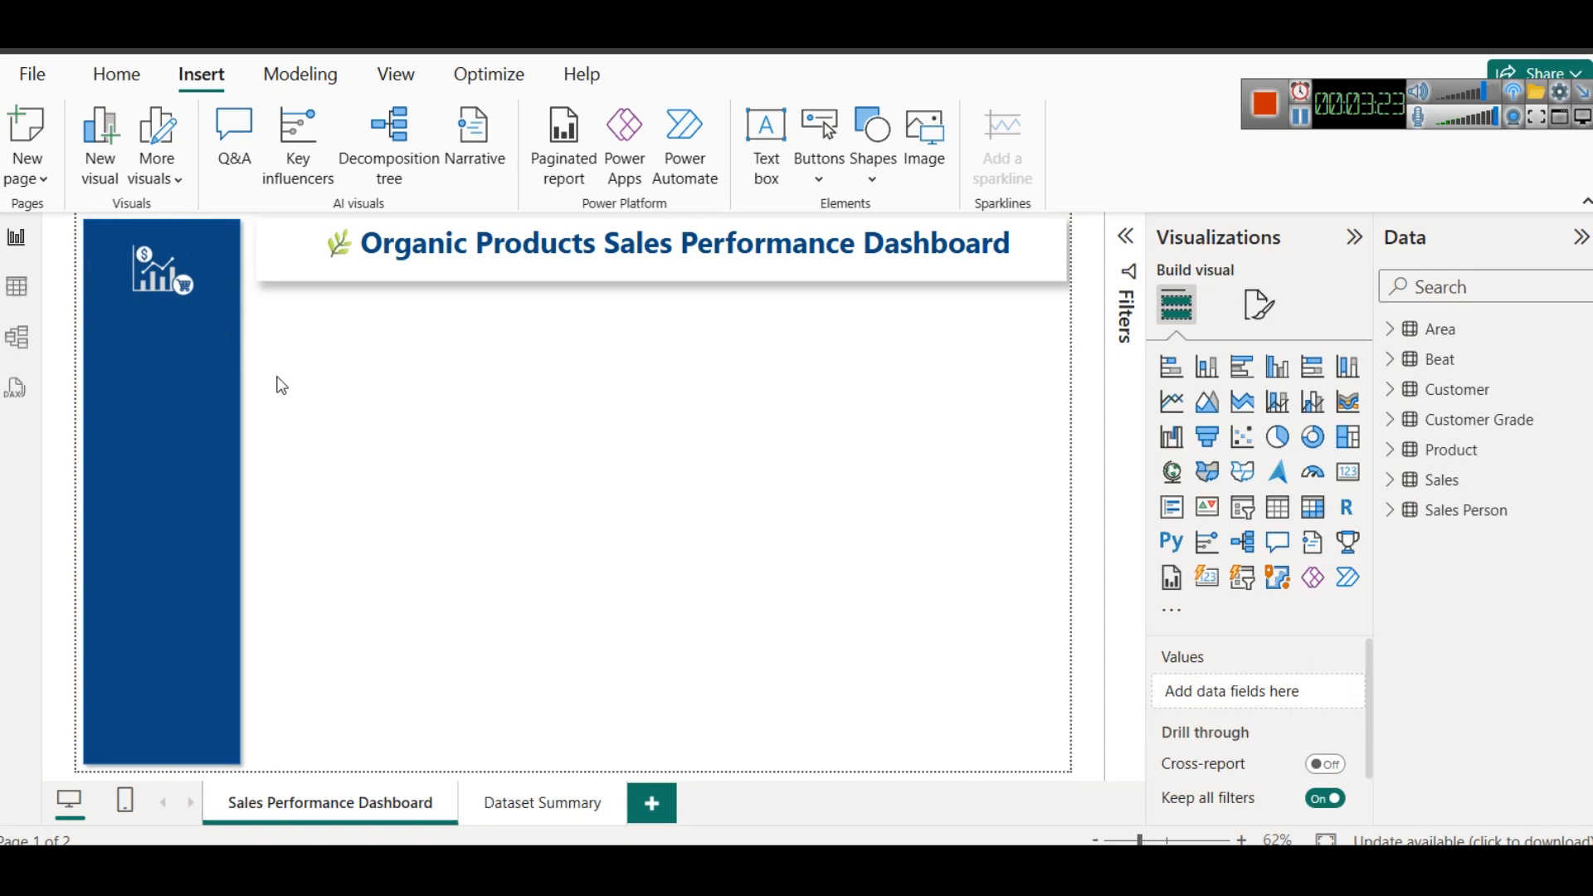
# - Send the sidebar rectangle to the back so it sits behind the chart icon
pyautogui.click(187, 404)
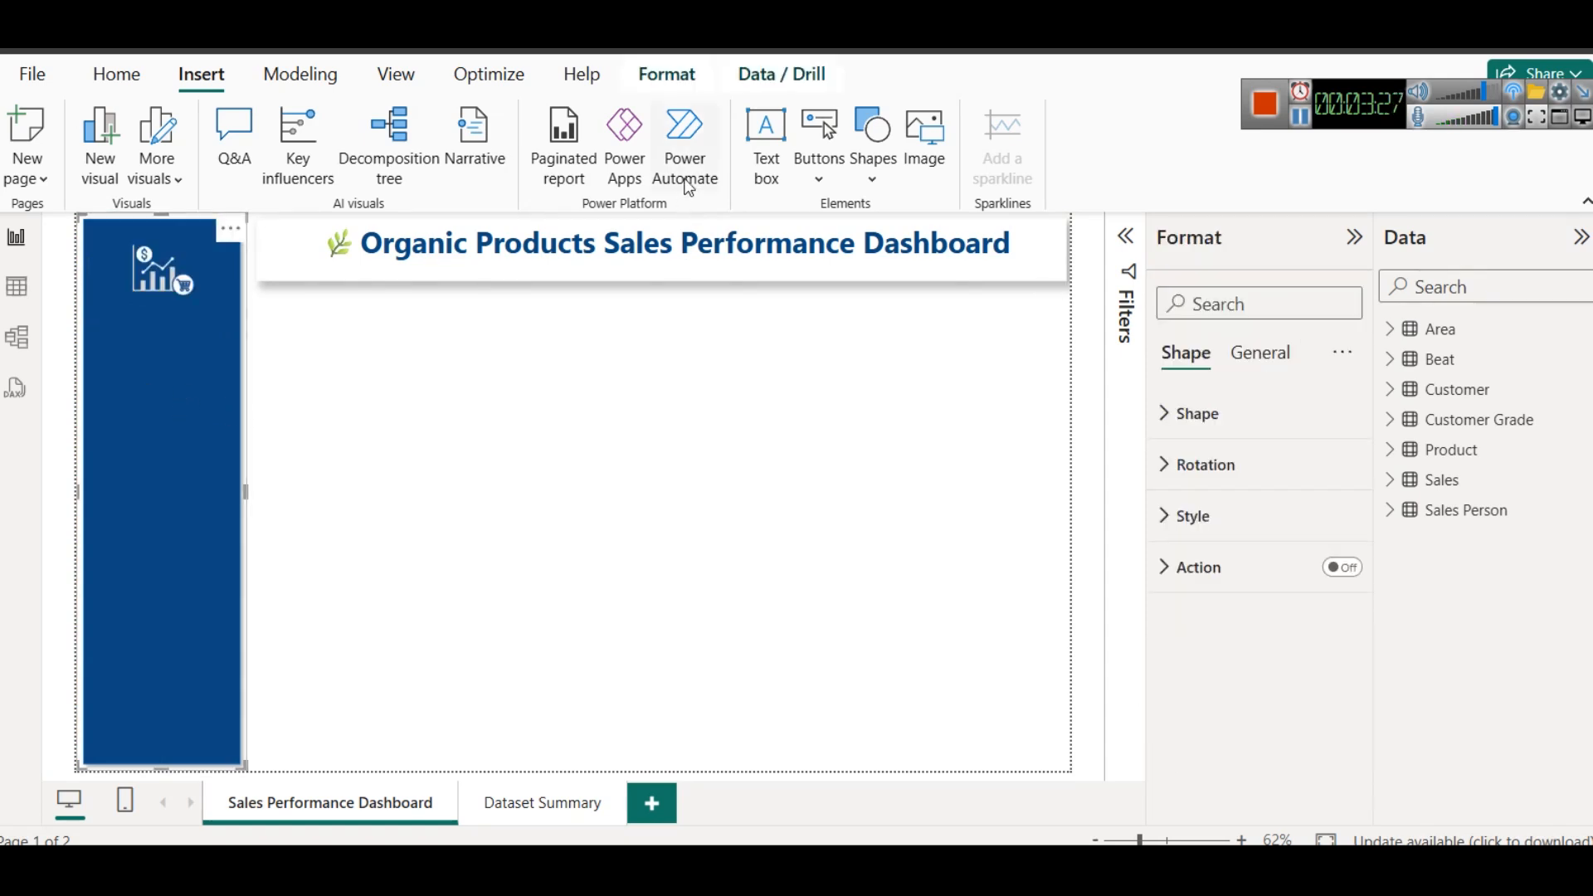
pyautogui.click(668, 76)
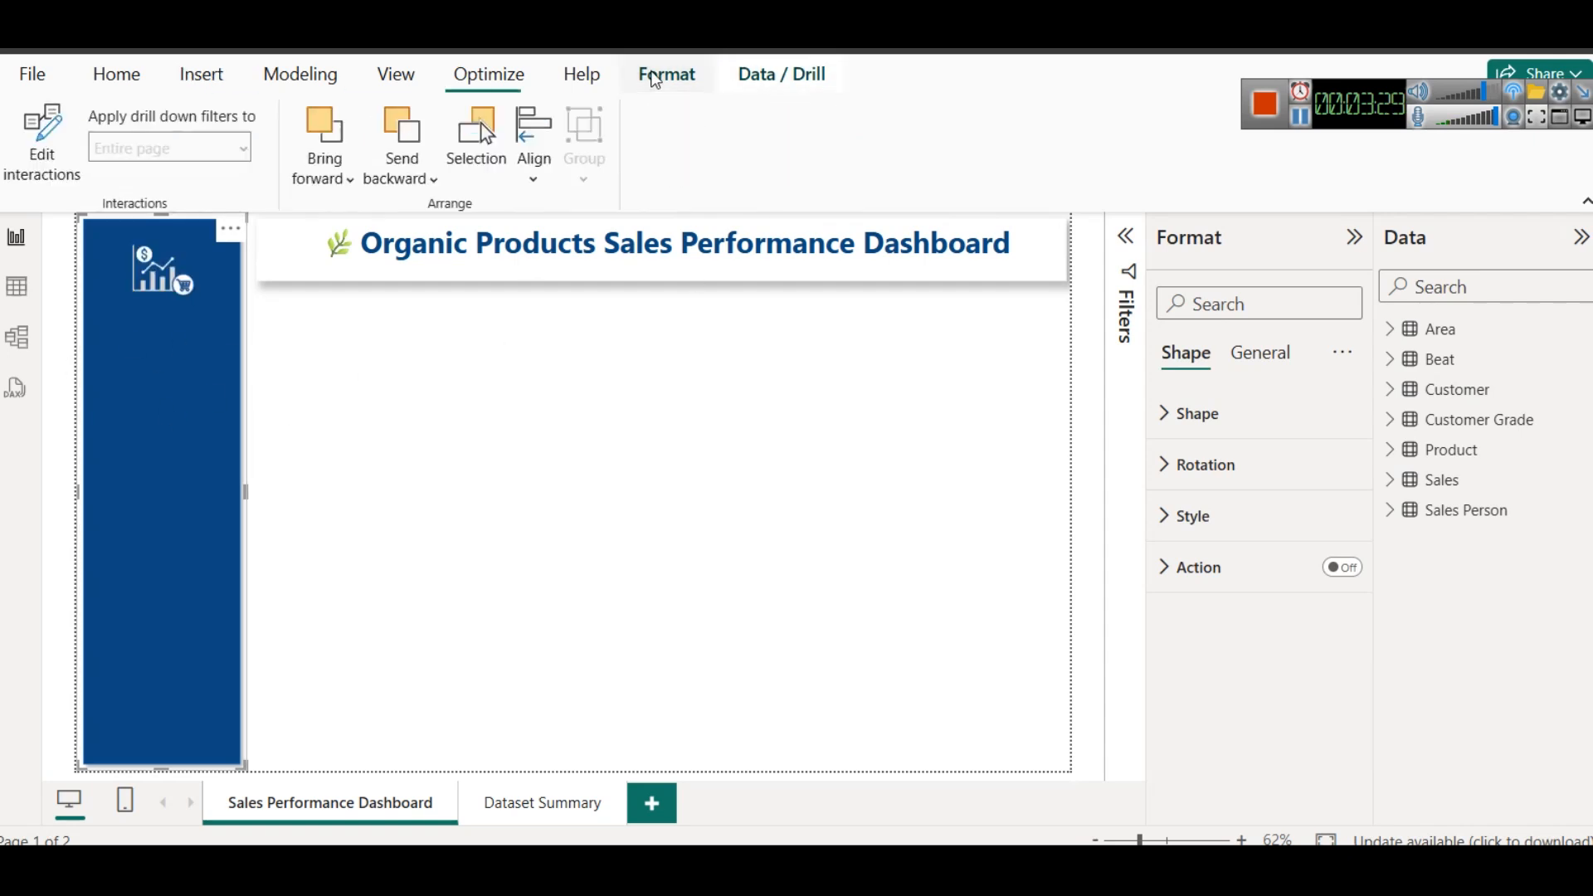
pyautogui.click(410, 191)
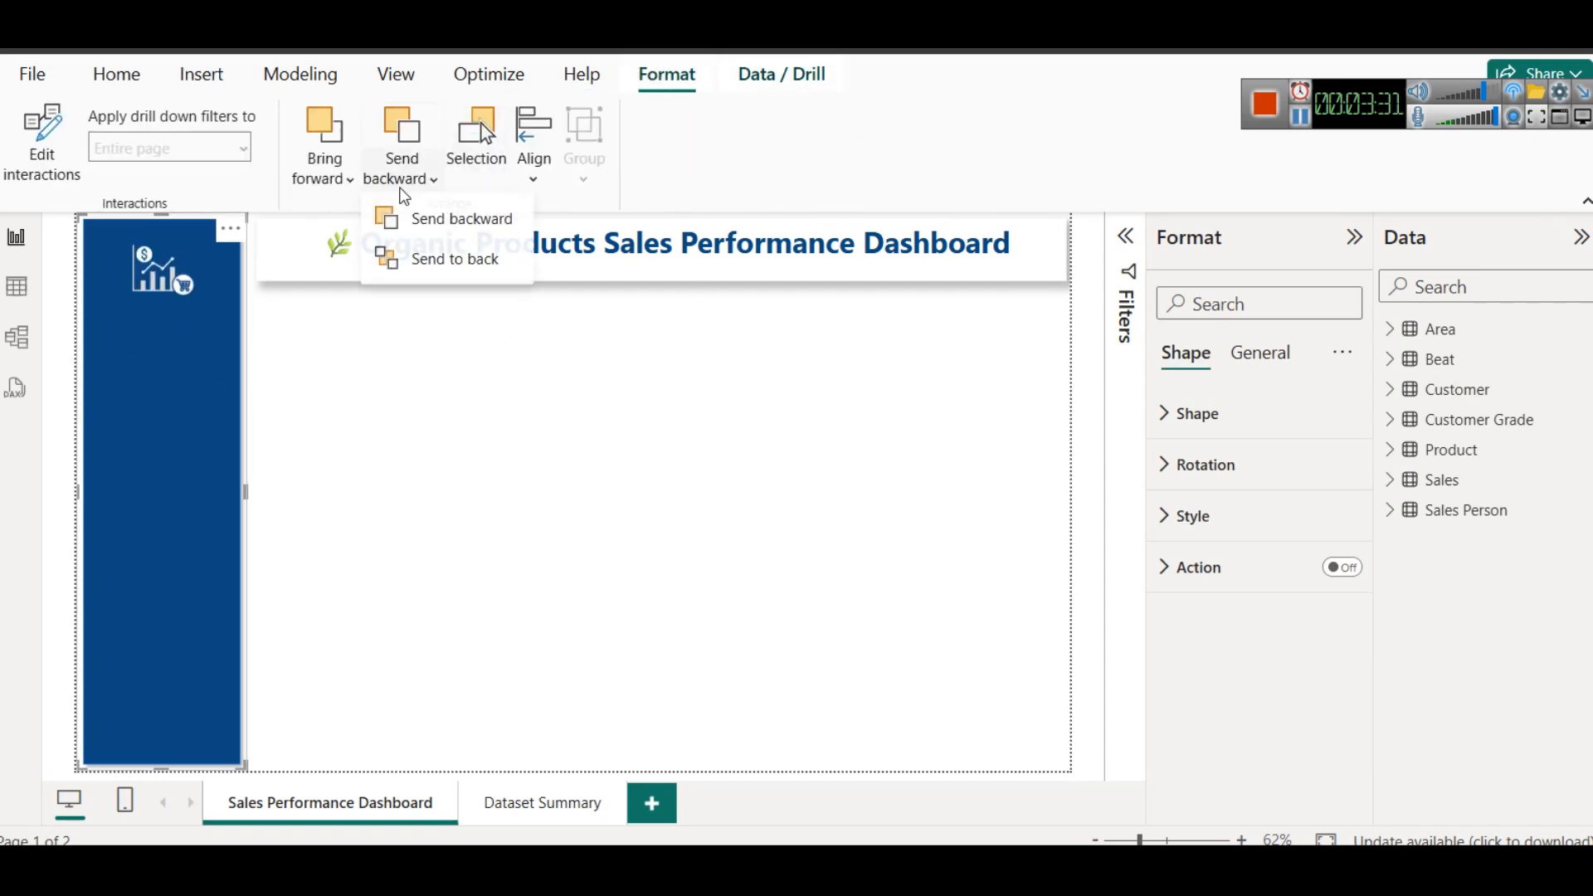
pyautogui.click(455, 269)
pyautogui.click(445, 483)
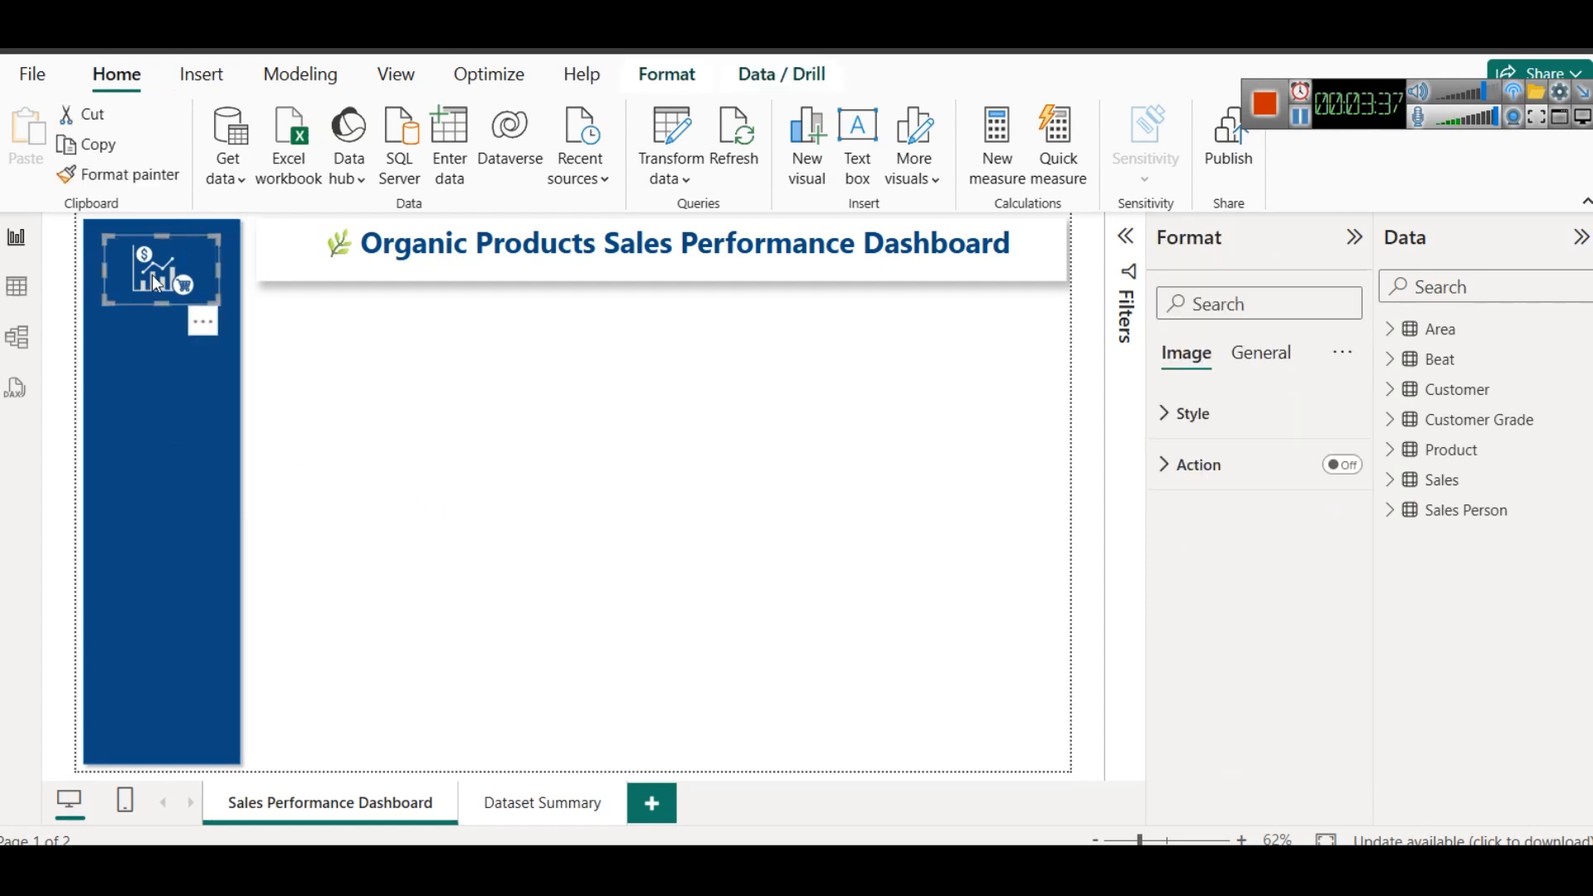
pyautogui.click(323, 388)
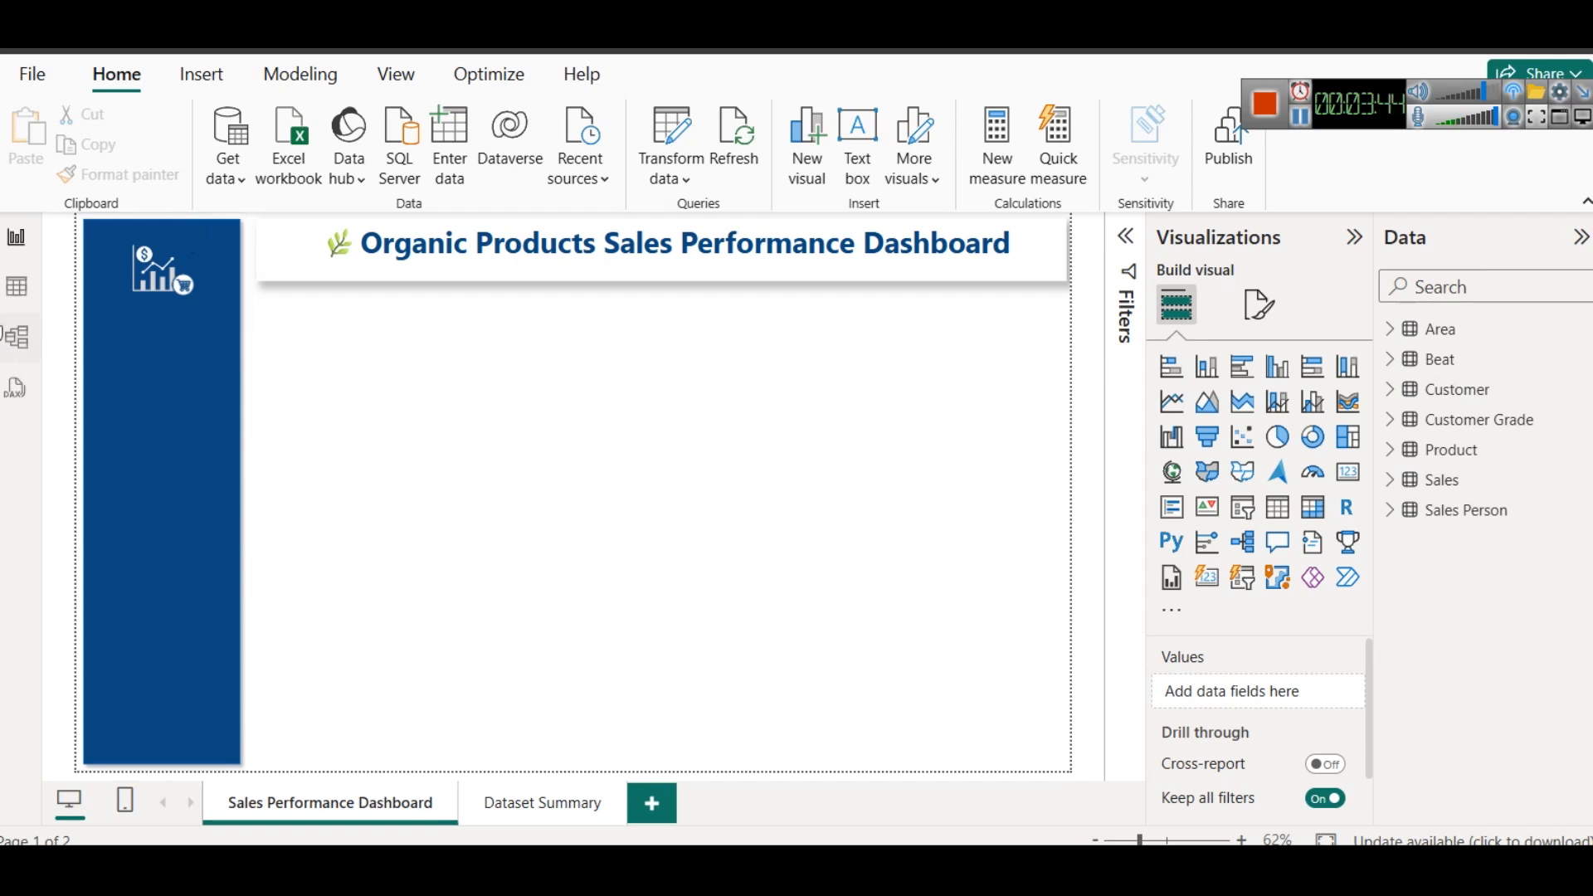
# - Open the model view, collapse the Properties pane and examine the relationships linking Sales, Area, Customer and Customer Grade
pyautogui.click(15, 340)
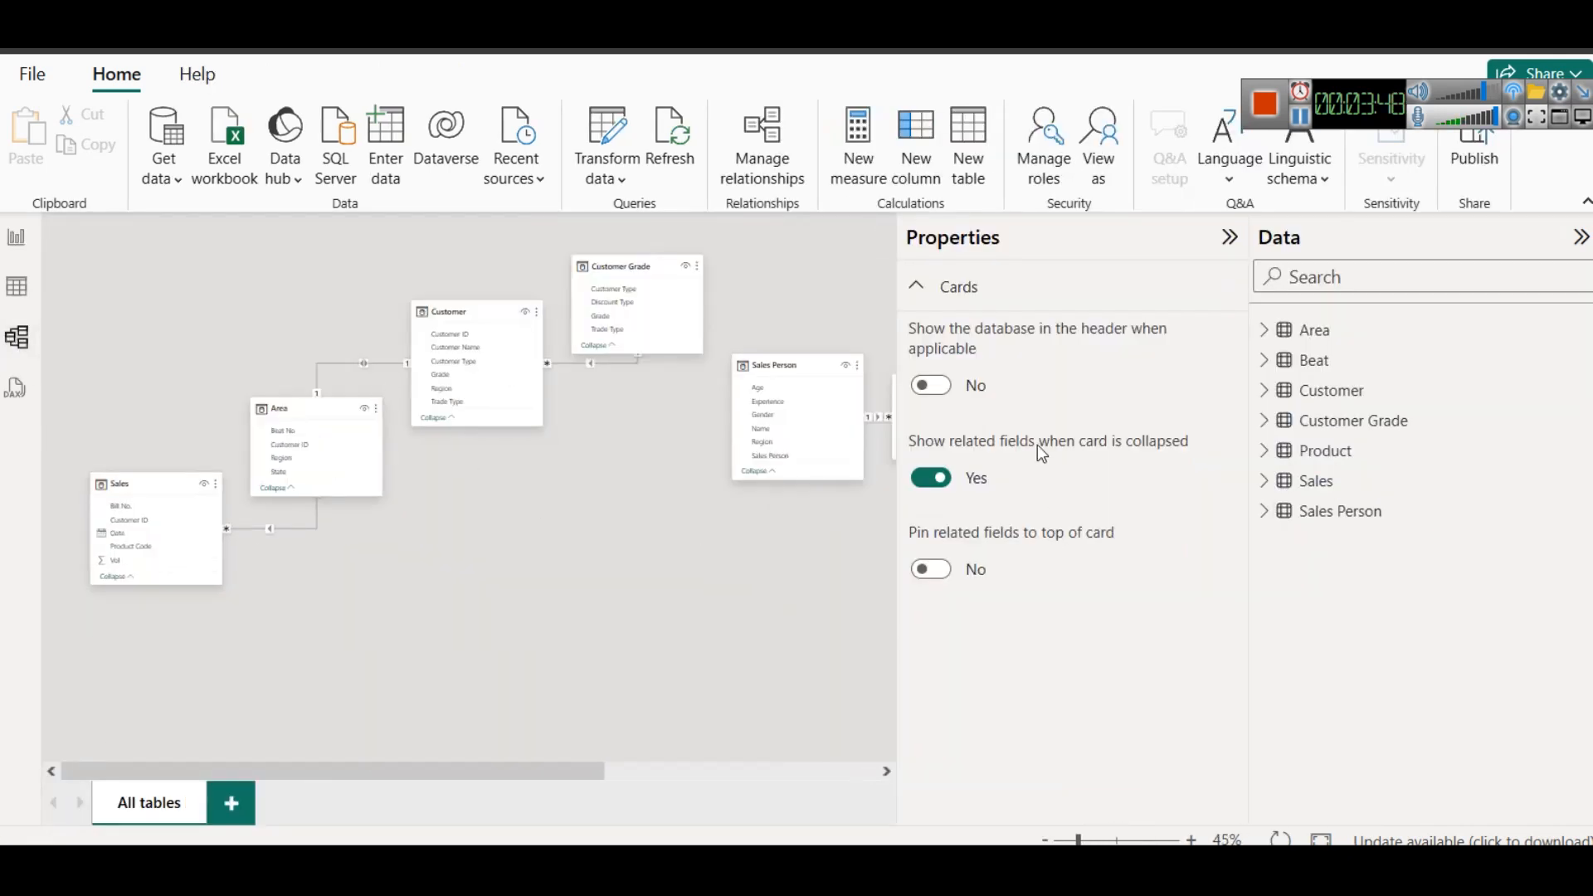
pyautogui.click(1230, 237)
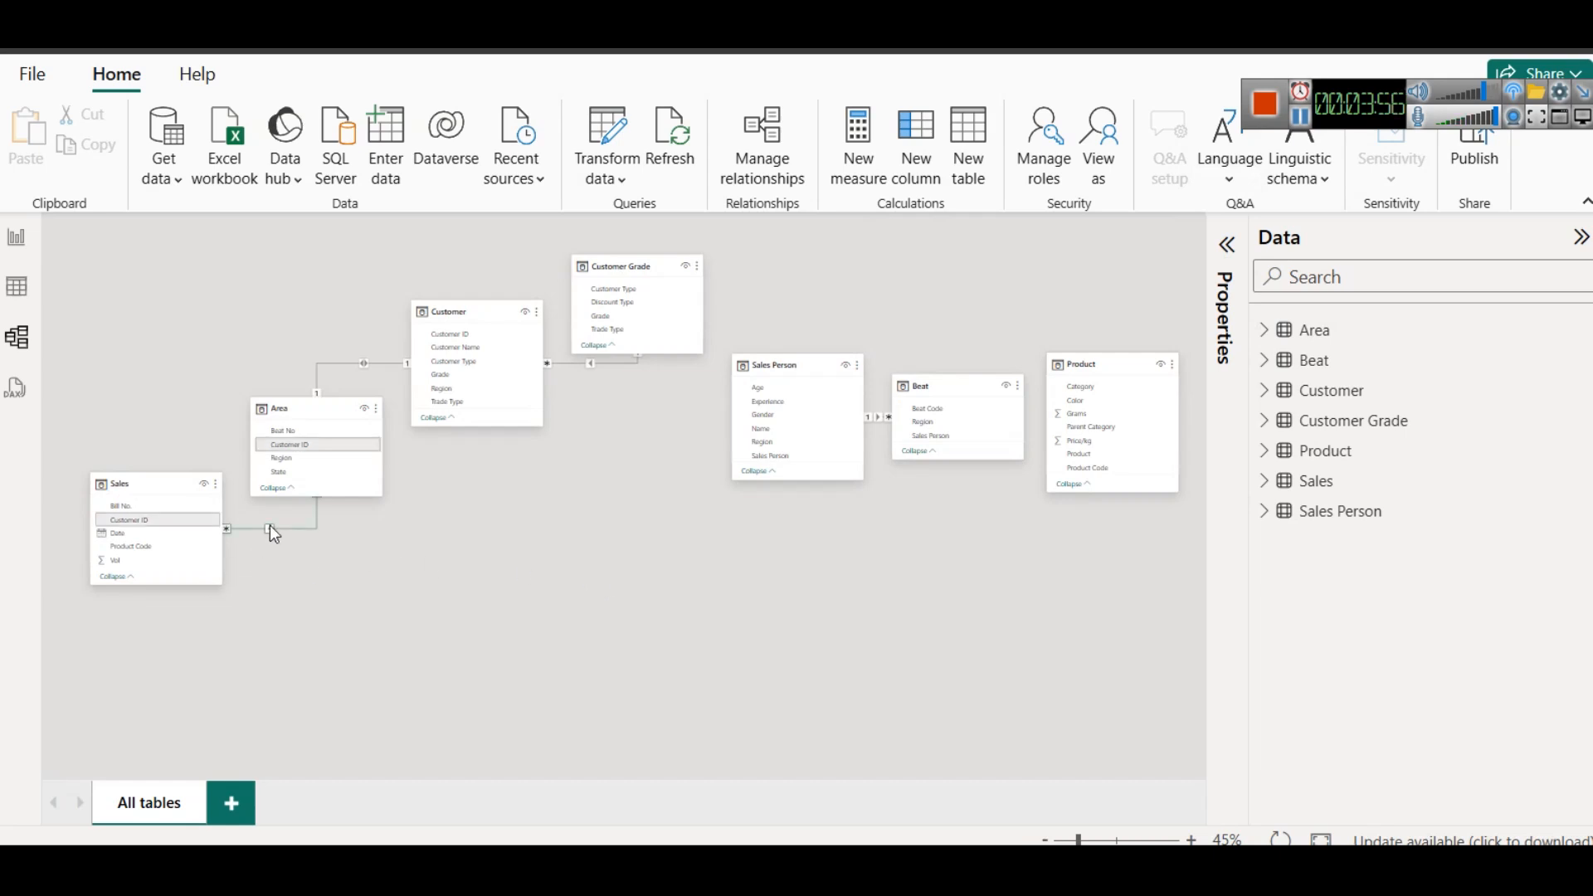
pyautogui.scroll(3, 375, 556)
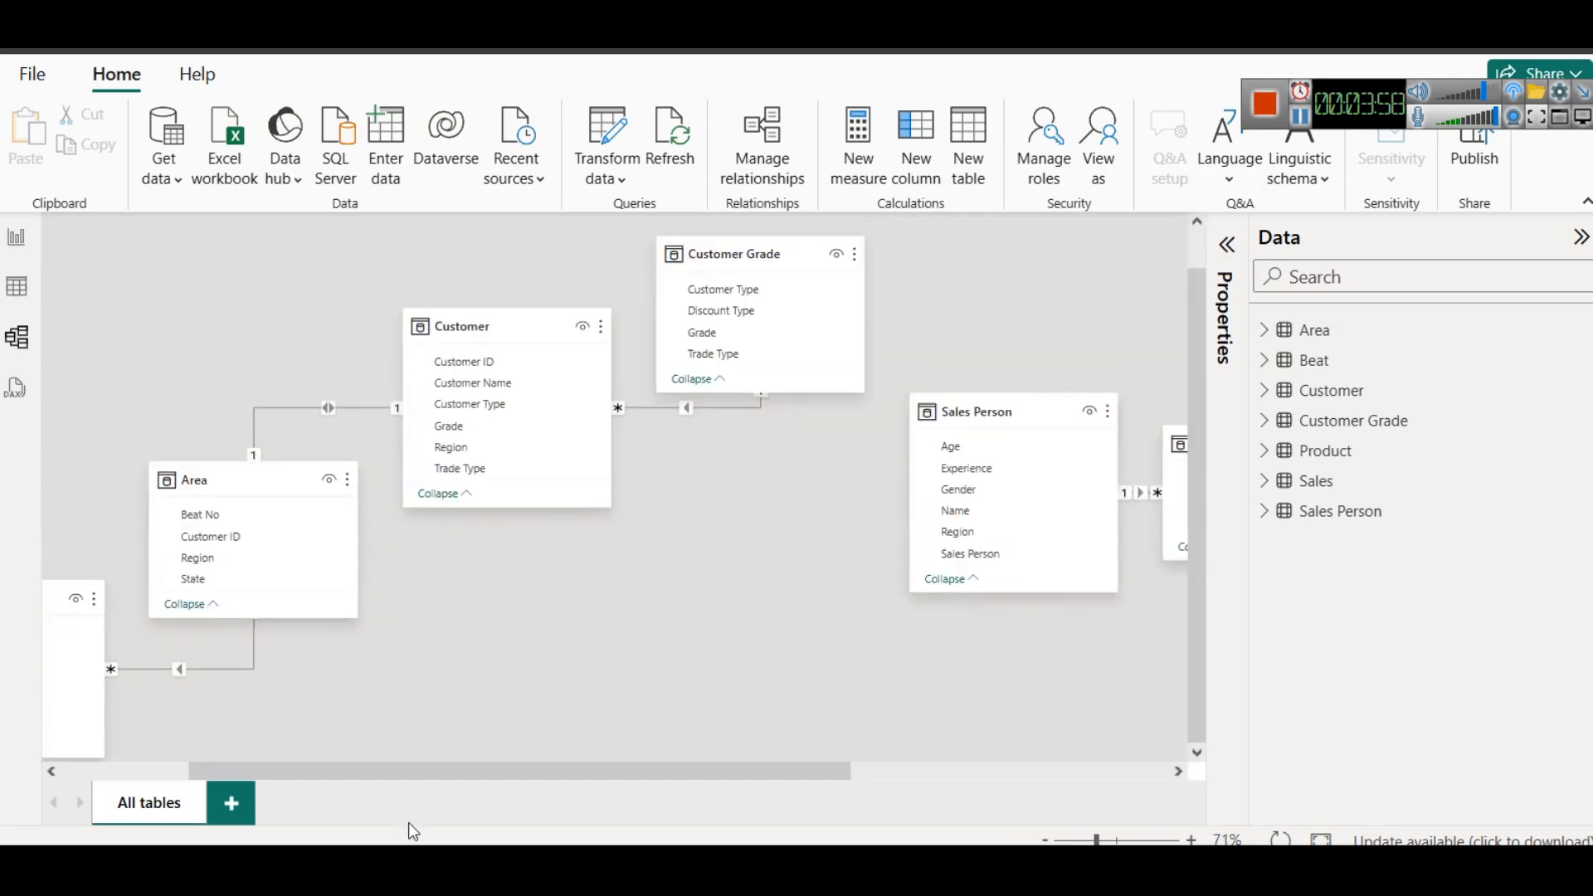
pyautogui.hscroll(-3, 425, 777)
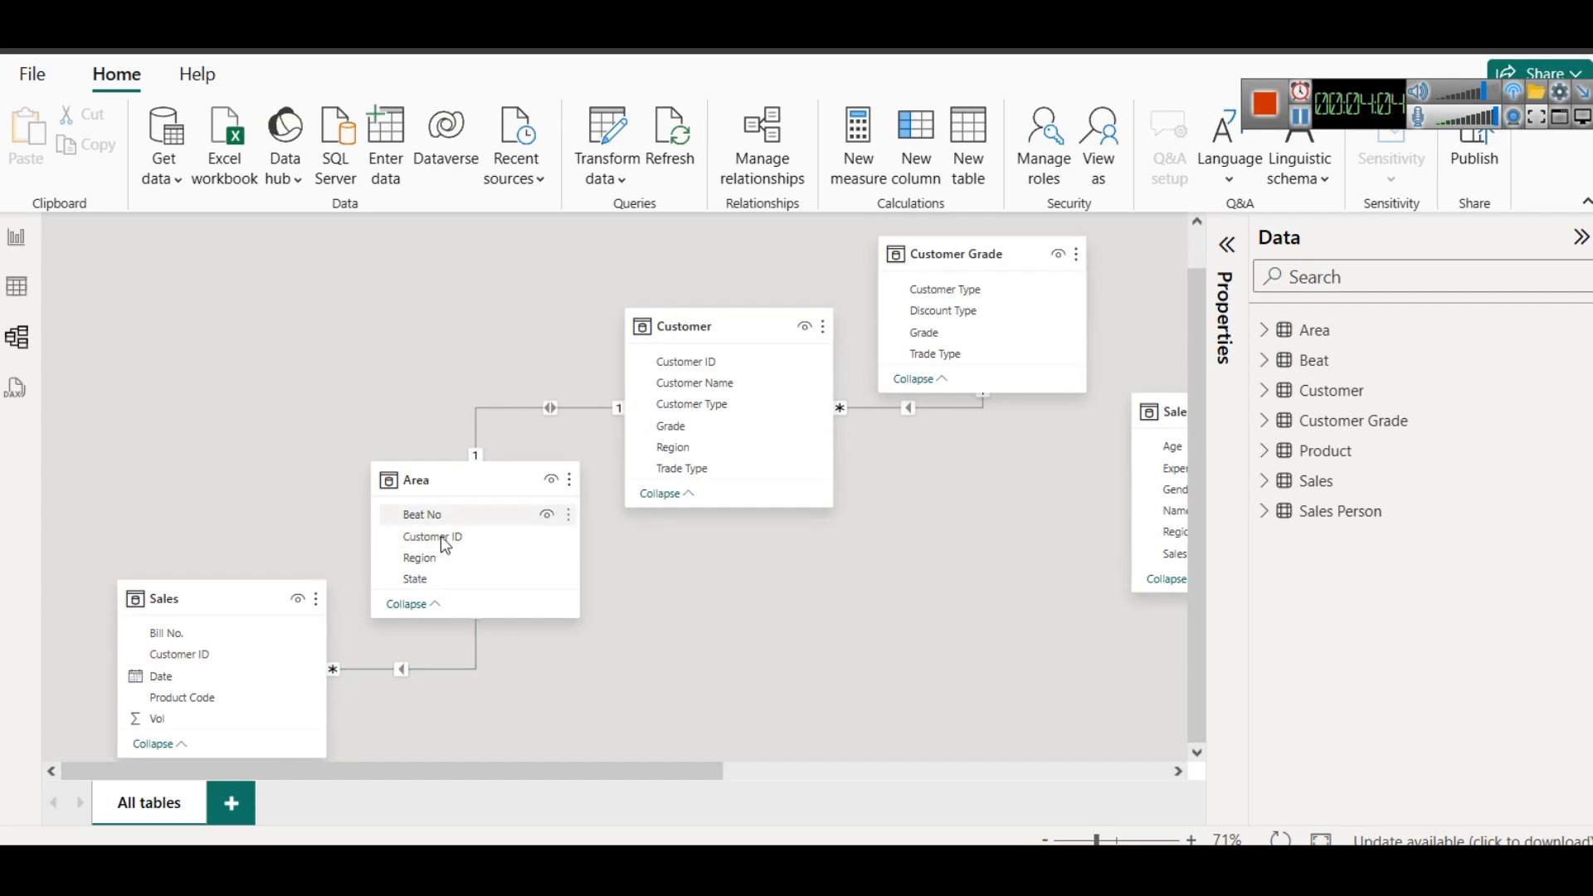
# - Switch to the Main All Data.xlsx workbook in Excel and compare the Customer ID columns of the Area and Sales sheets
pyautogui.moveTo(702, 867)
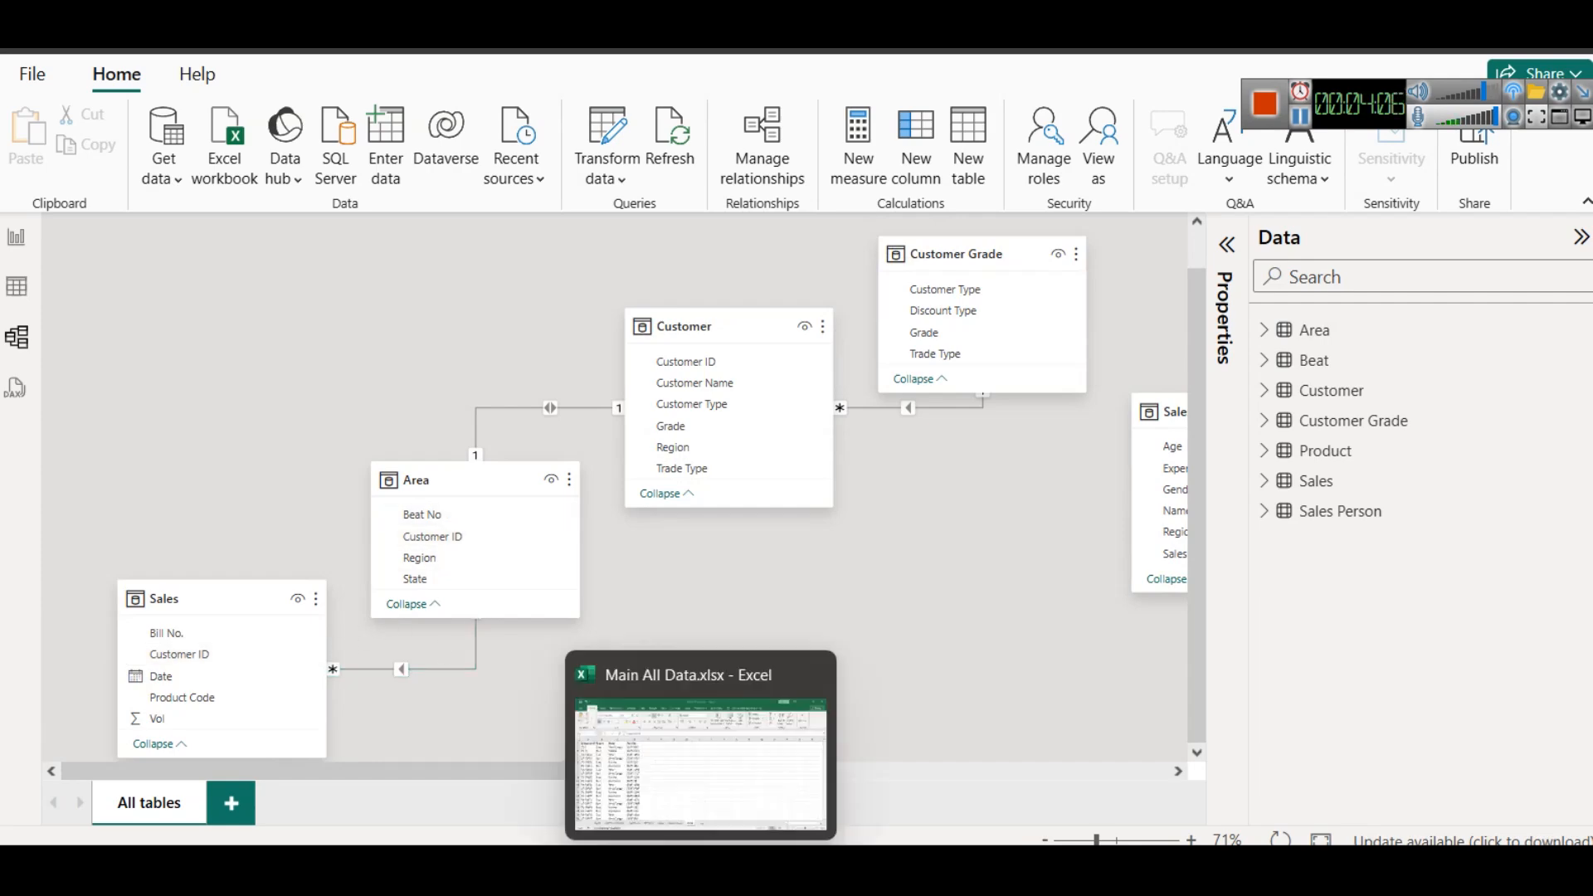
pyautogui.click(687, 822)
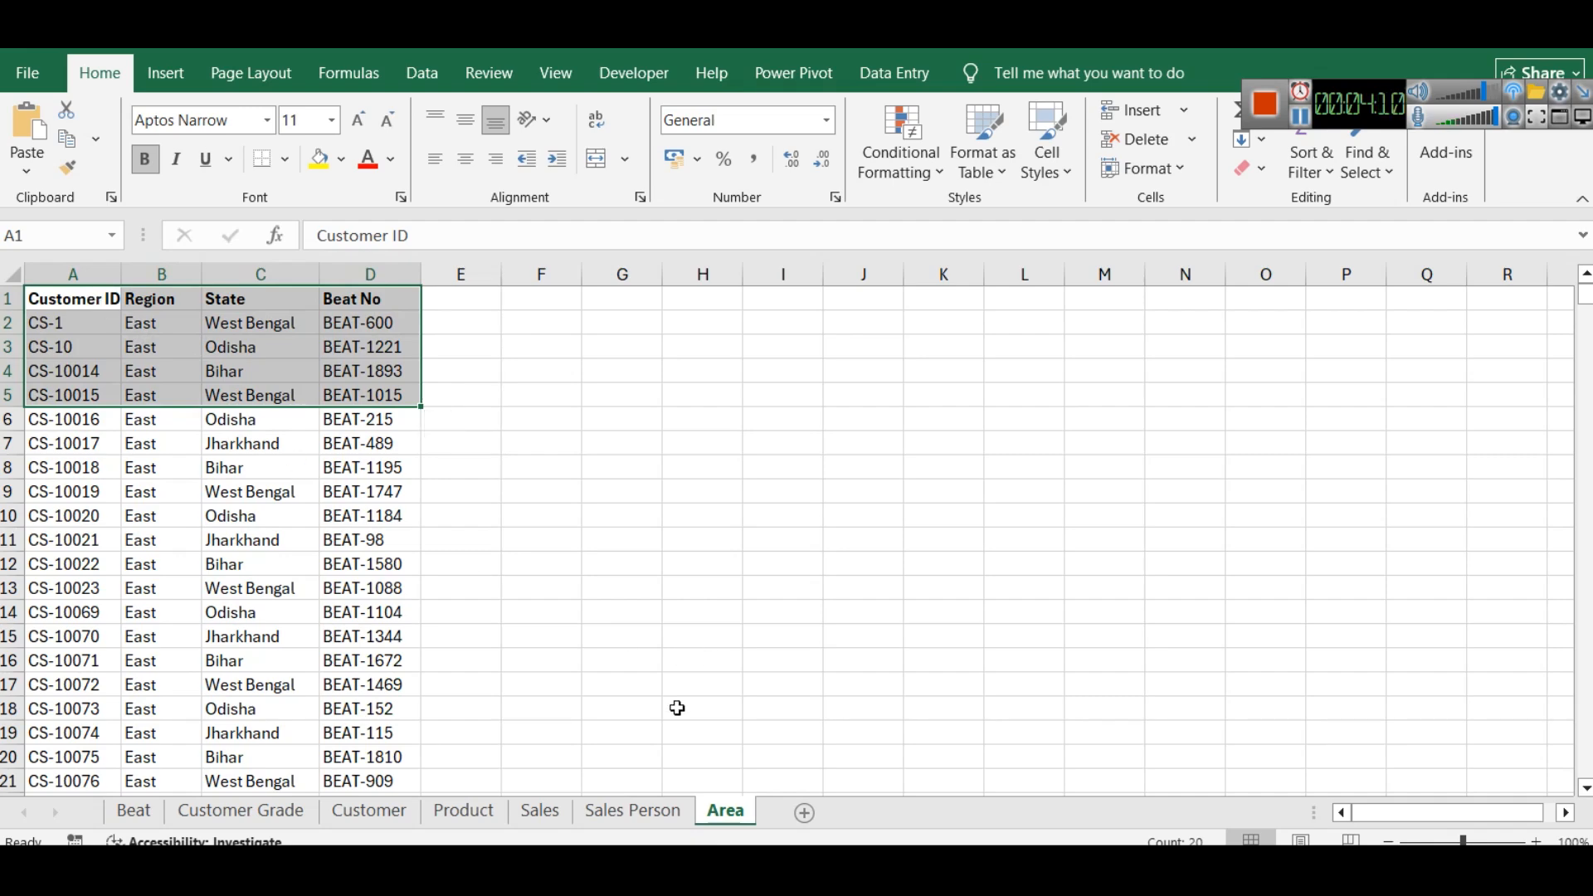
pyautogui.click(541, 811)
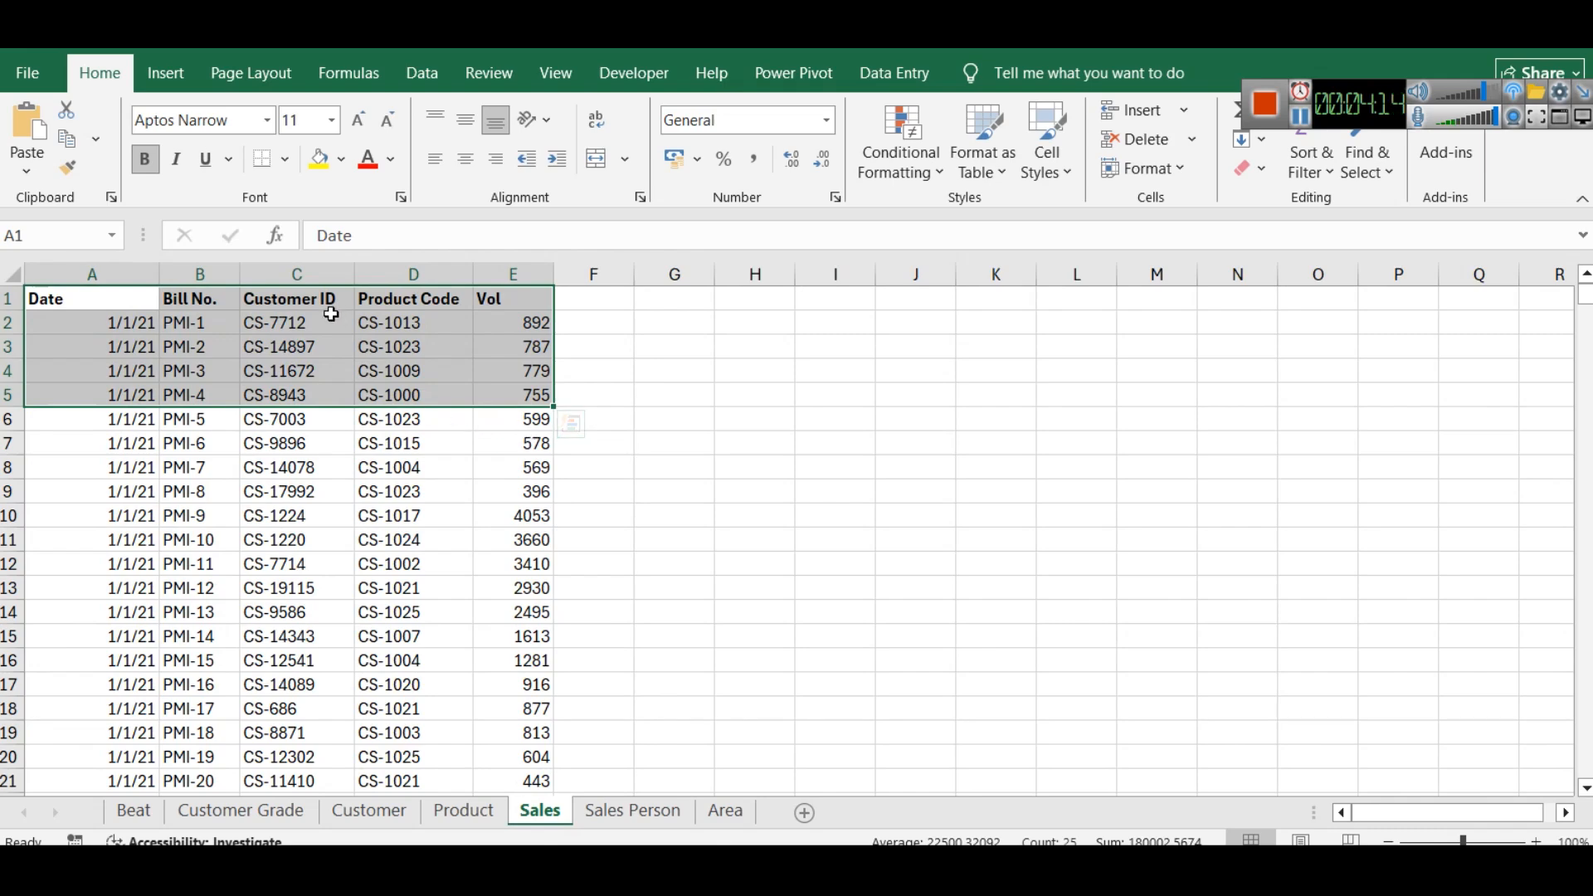
# - Return to the Power BI model diagram and move the Sales Person table farther away from the Beat table
pyautogui.hotkey('alt', 'Tab')
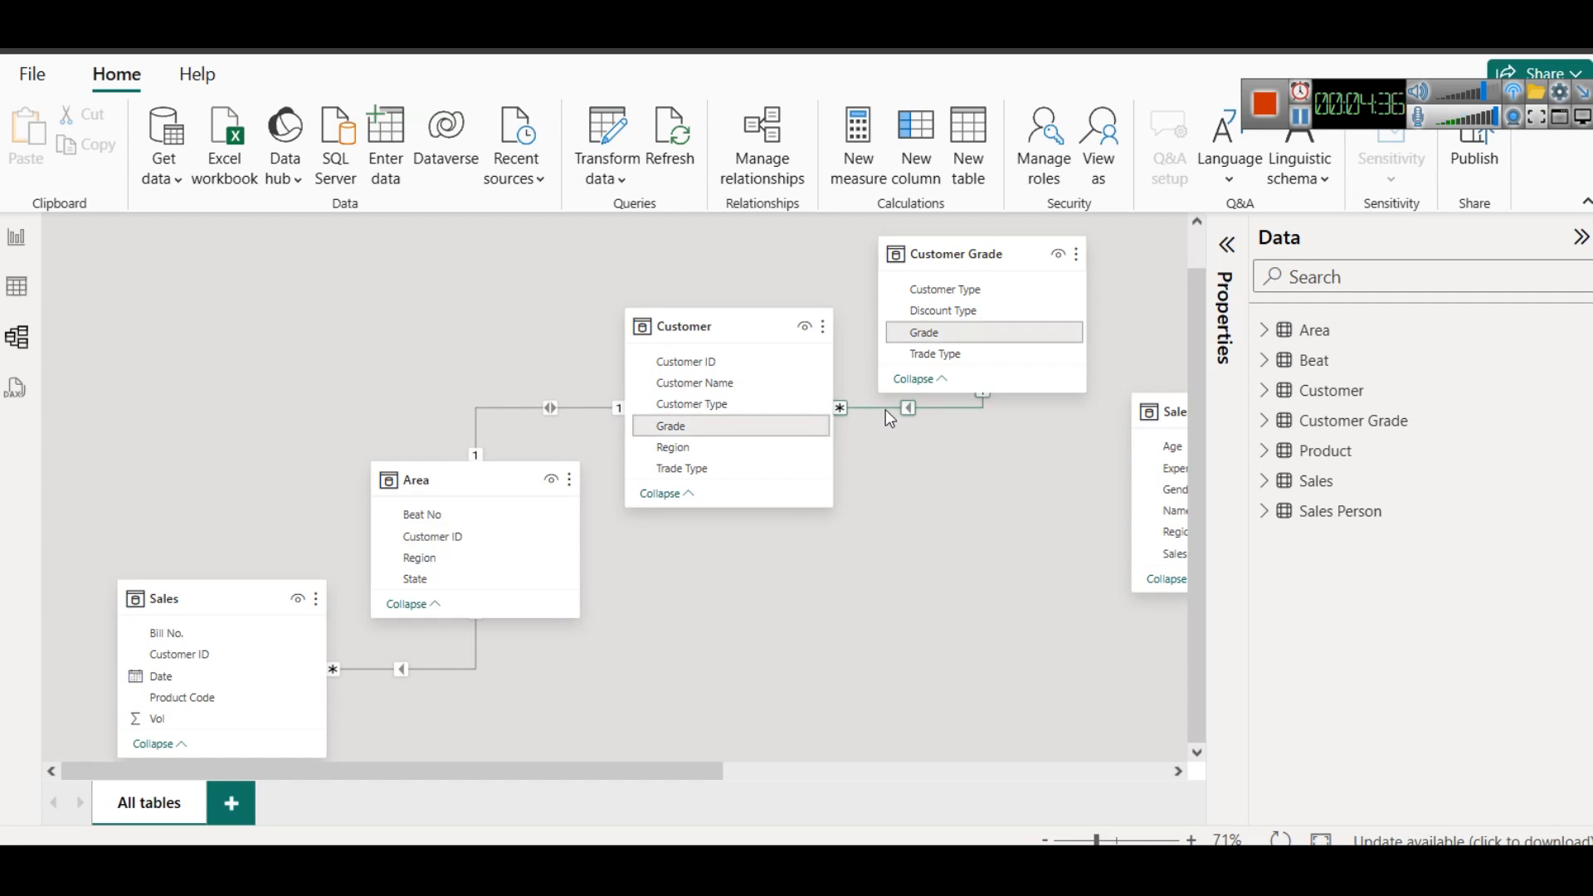
pyautogui.moveTo(677, 769); pyautogui.dragTo(998, 771)
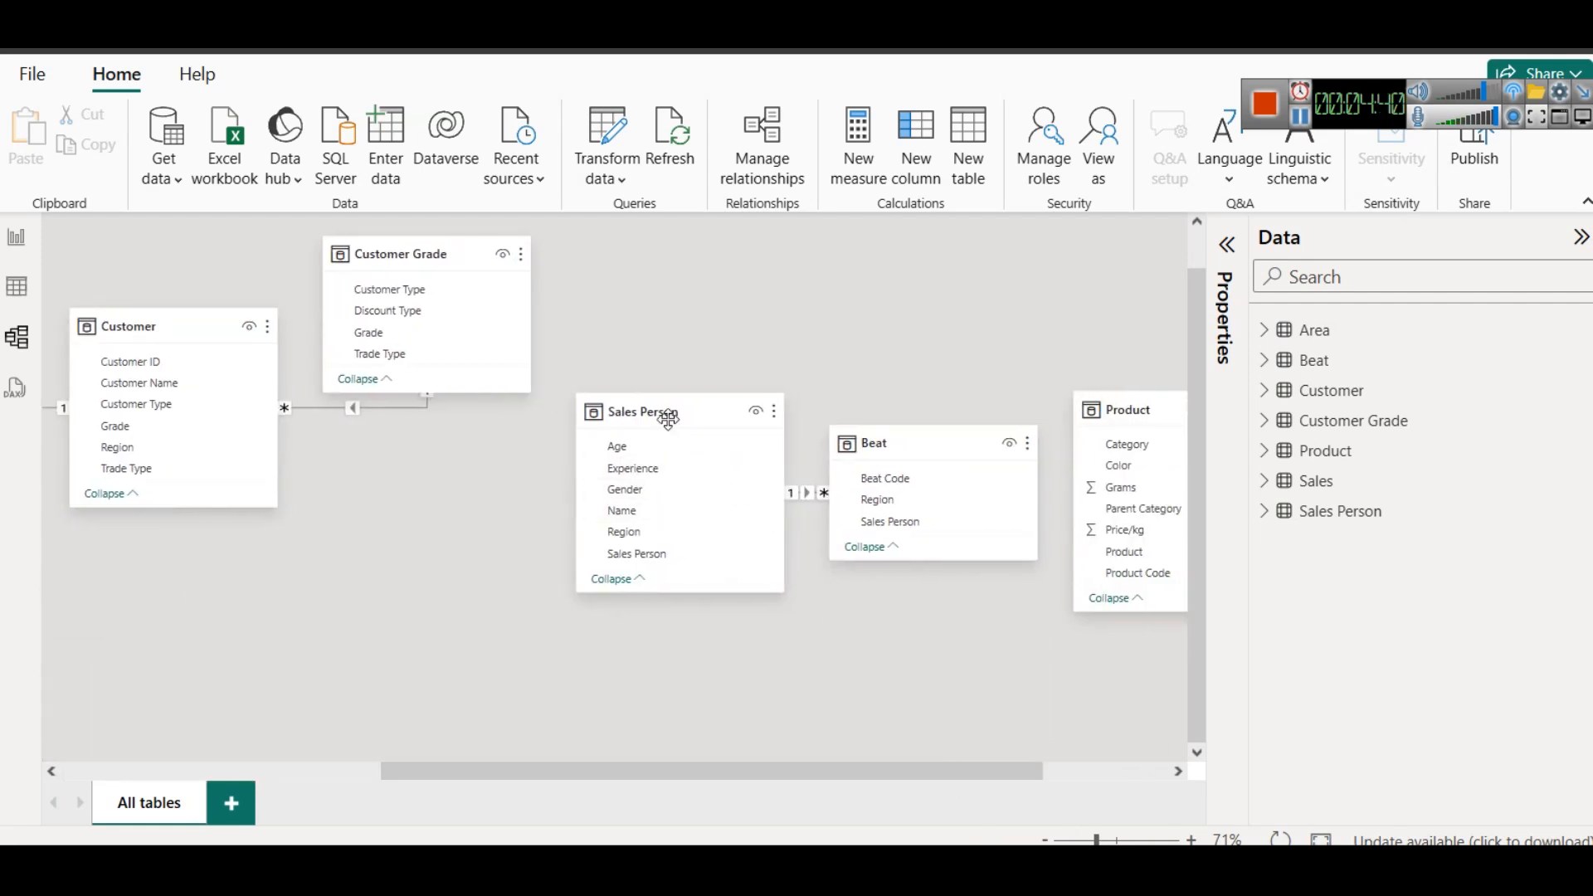
pyautogui.moveTo(668, 419)
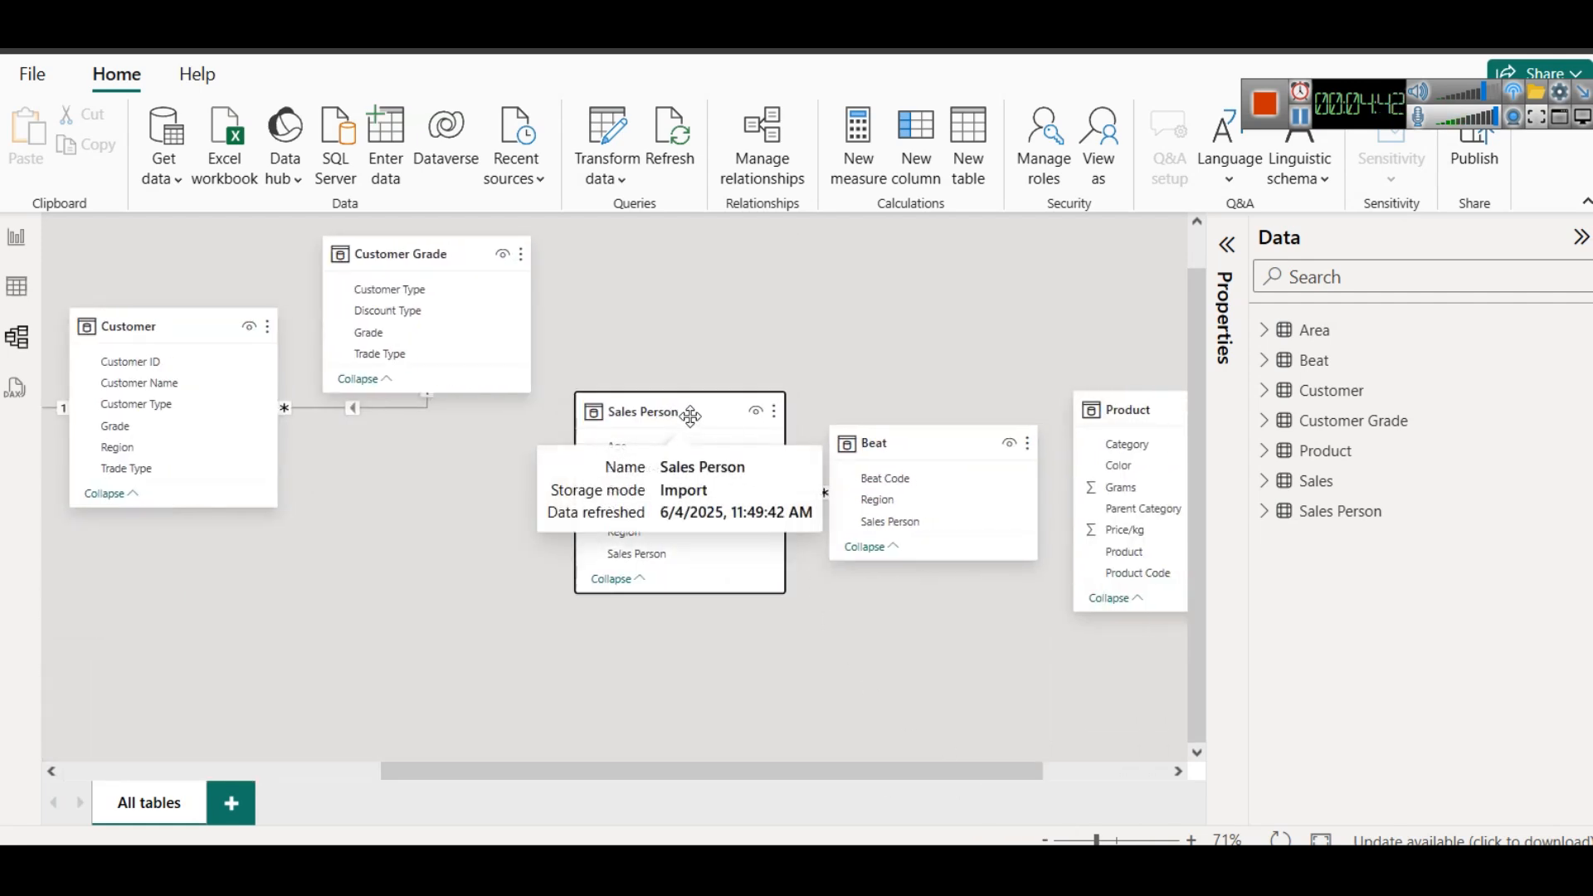
pyautogui.moveTo(687, 416); pyautogui.dragTo(614, 413)
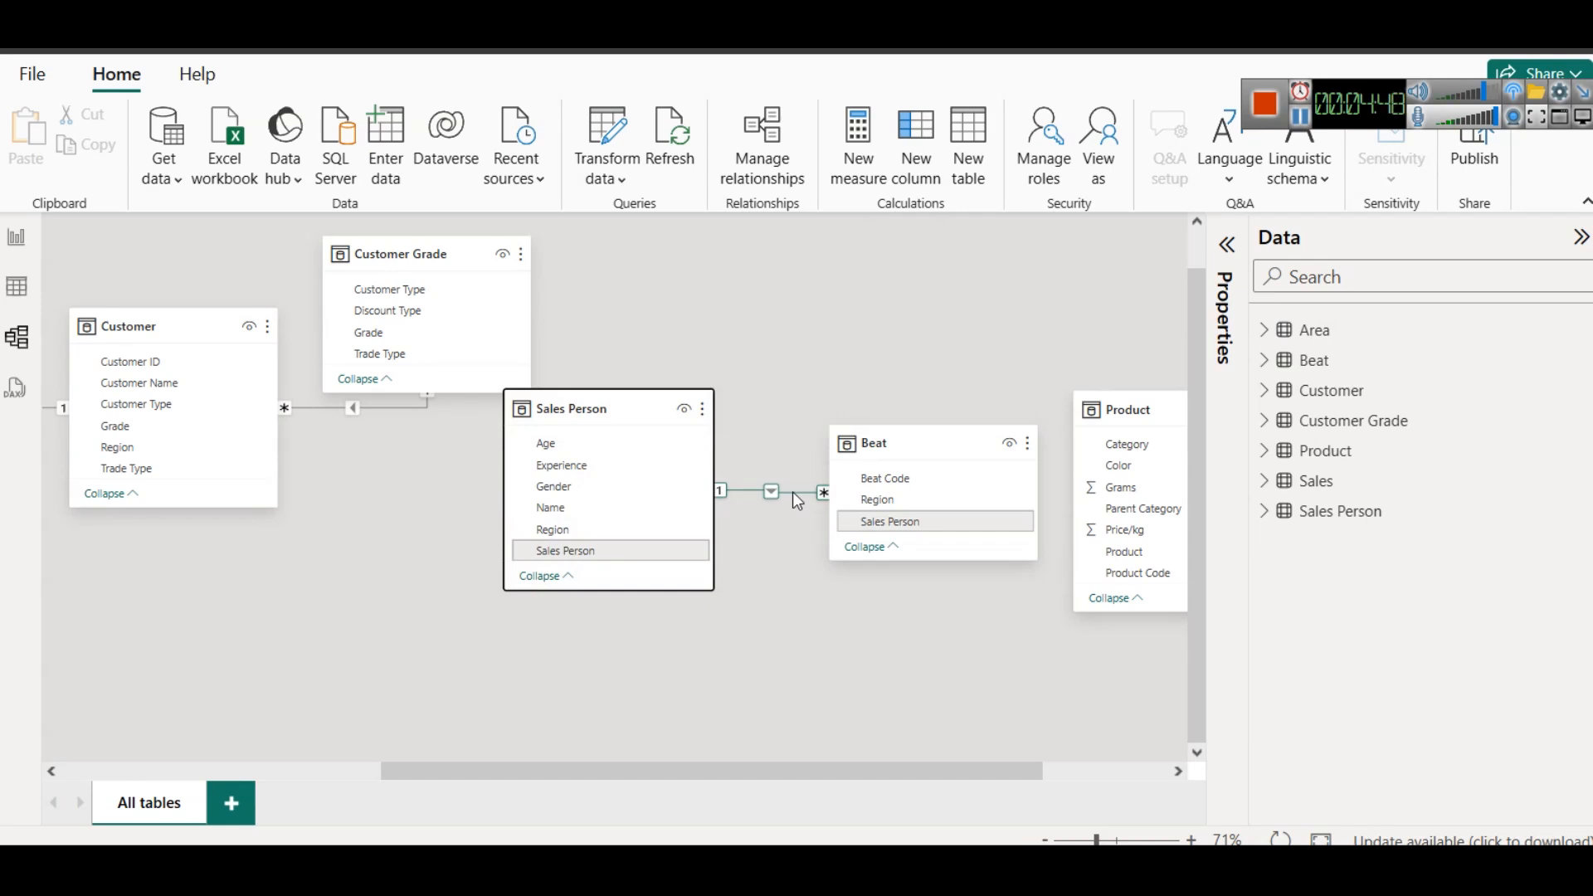
# - Switch to the Excel workbook and compare the Sales Person columns of the Sales Person and Beat sheets
pyautogui.moveTo(701, 868)
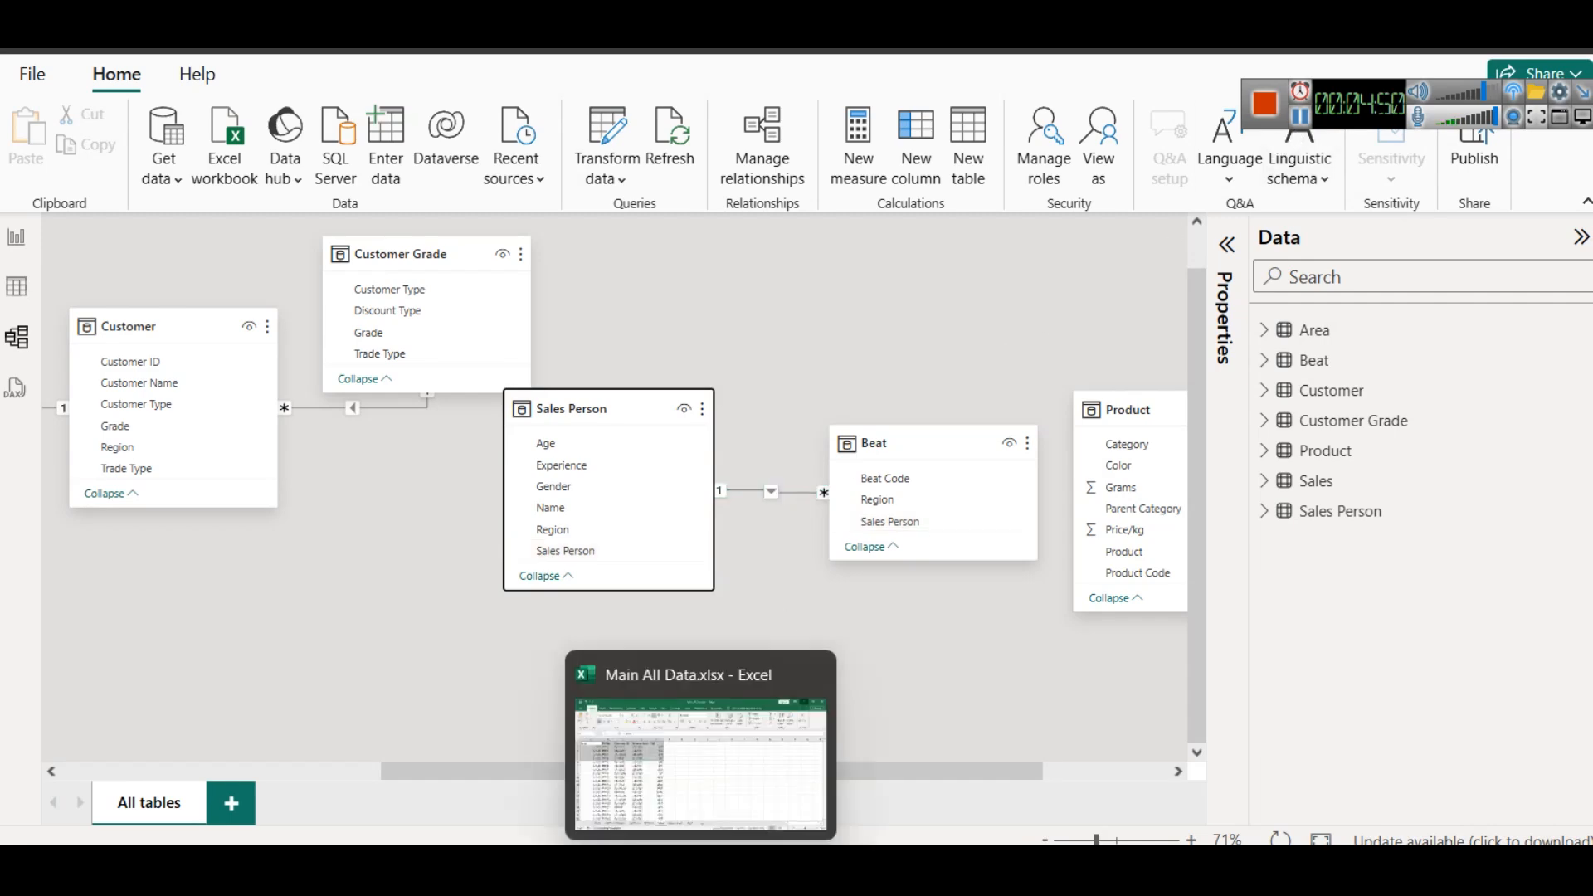
pyautogui.click(573, 768)
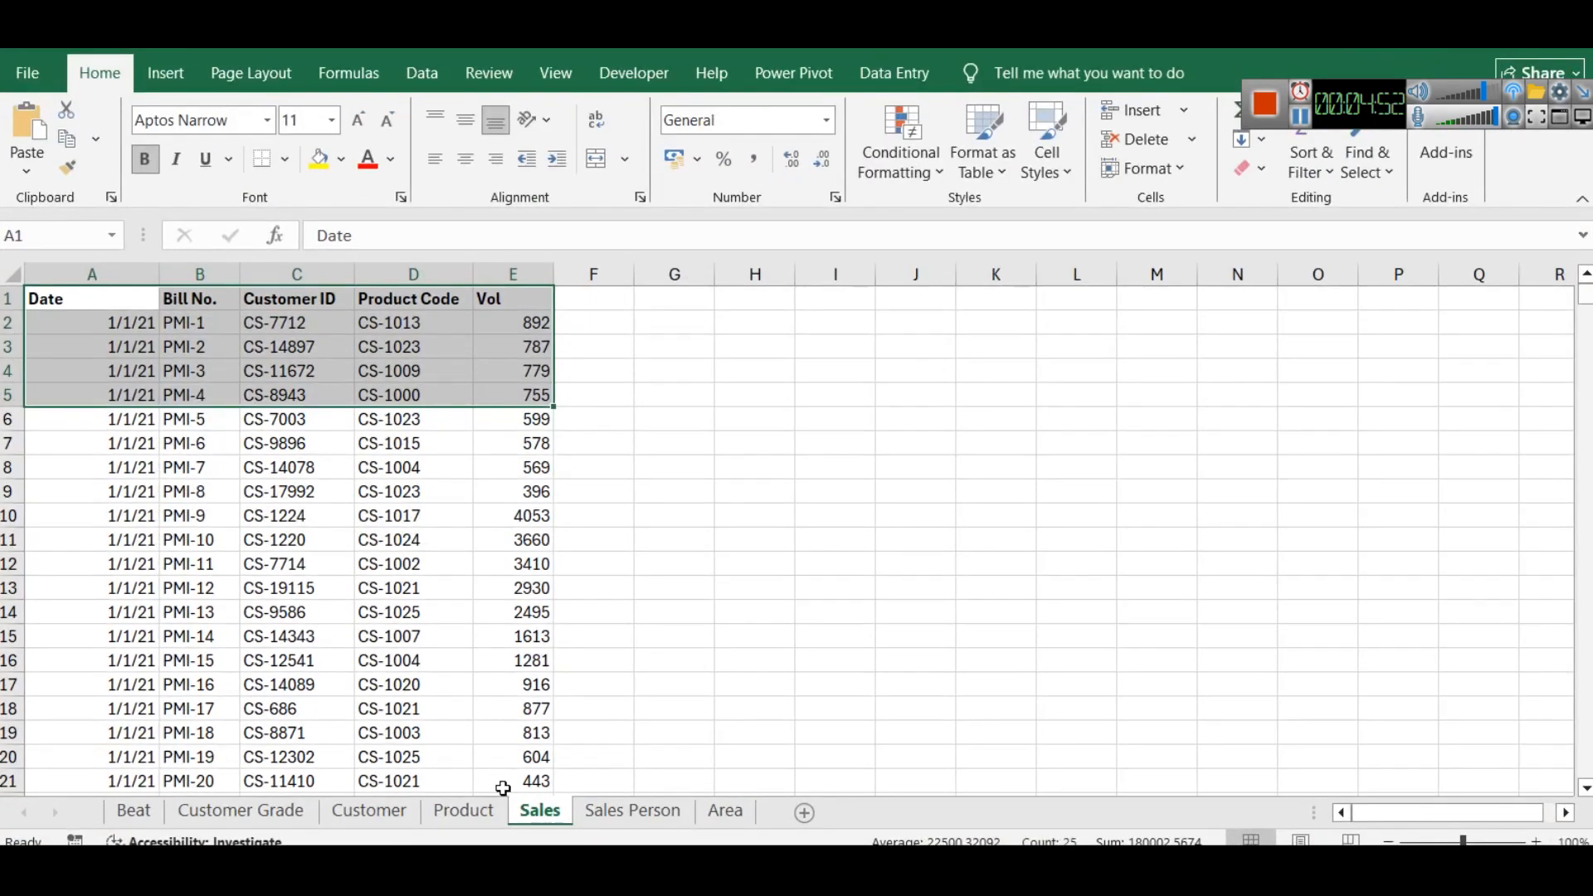
pyautogui.click(594, 818)
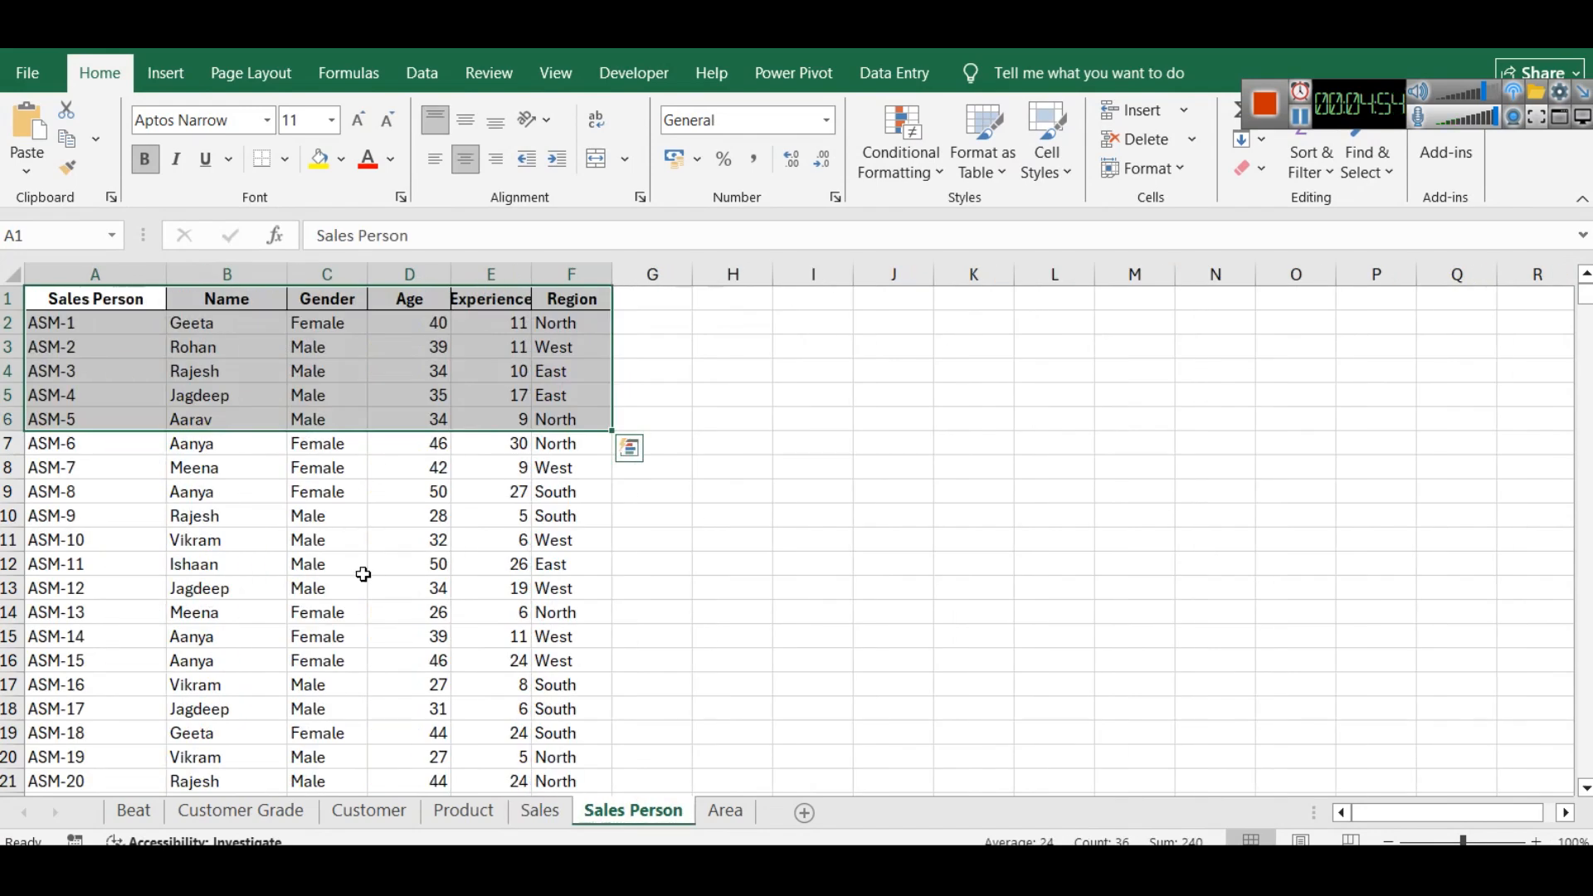
pyautogui.click(541, 581)
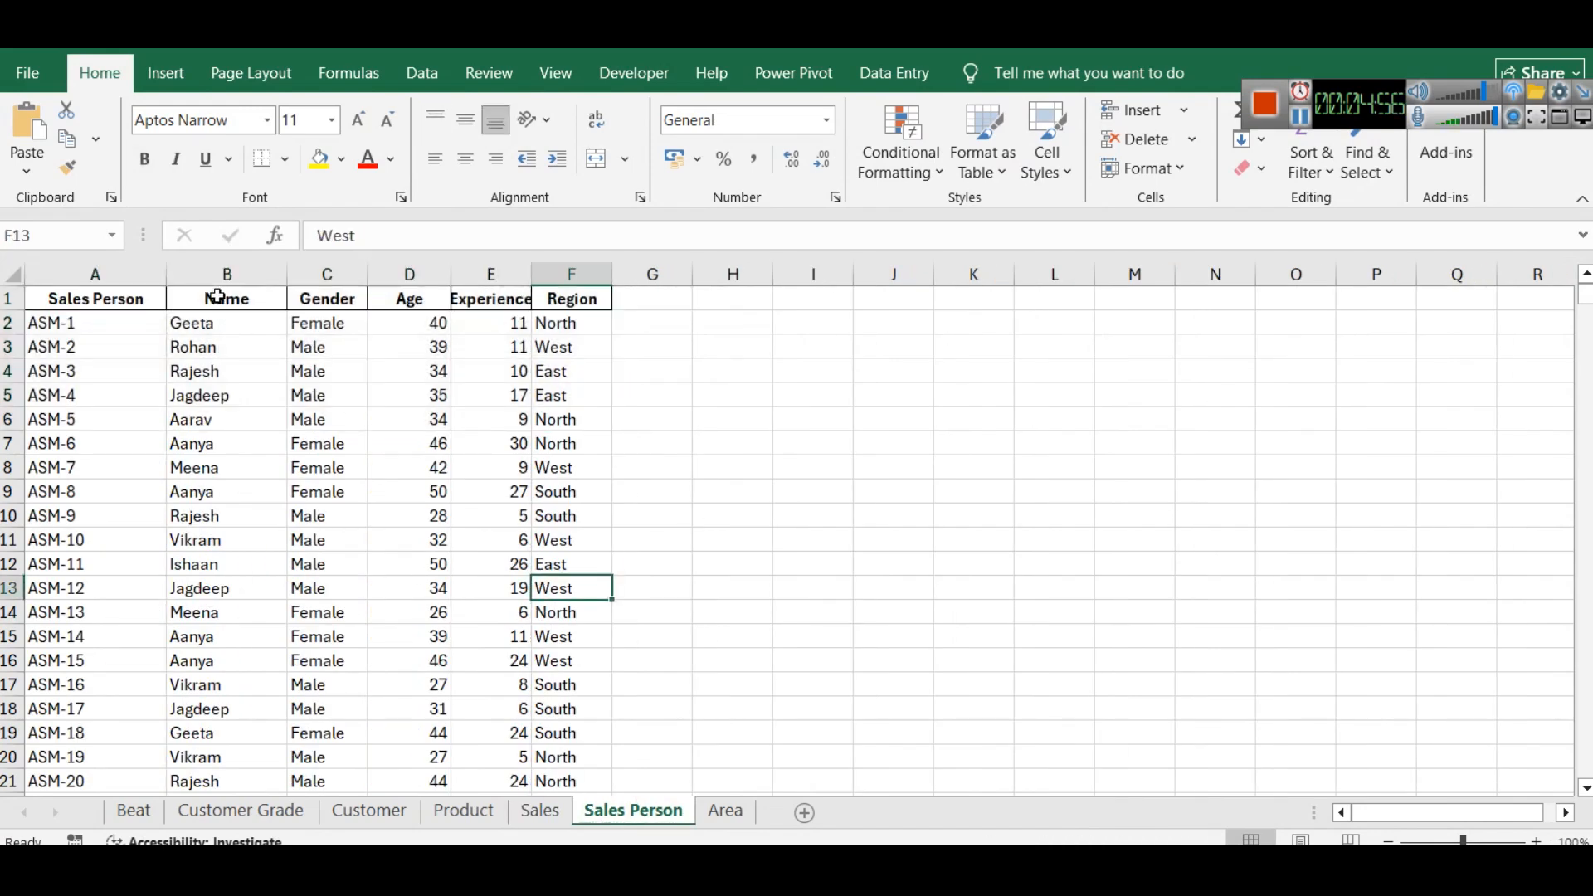
pyautogui.click(134, 818)
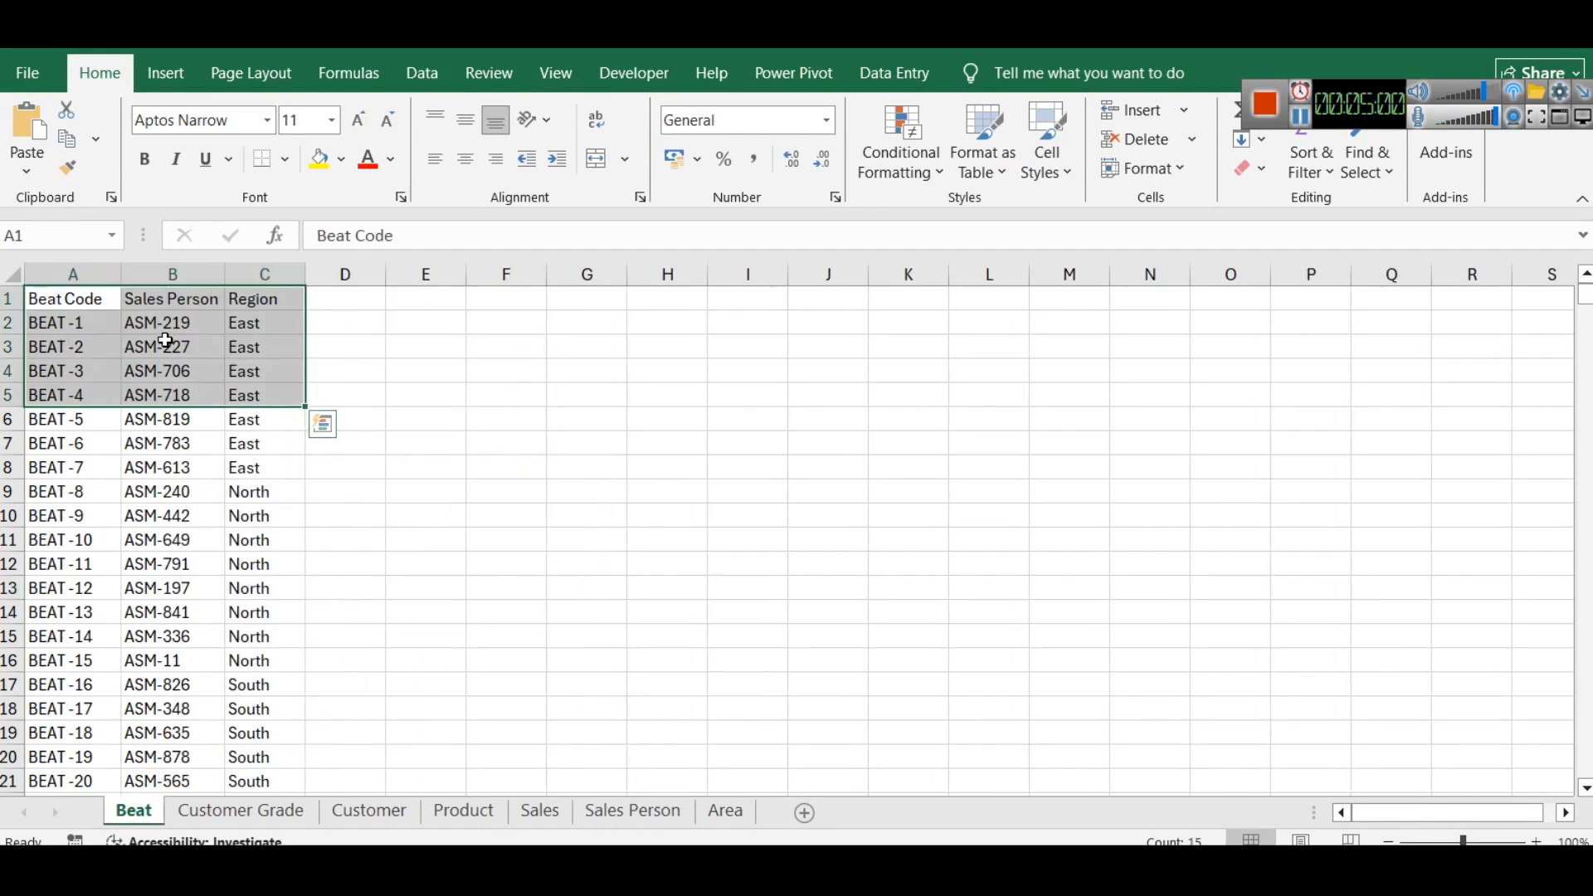
pyautogui.click(173, 273)
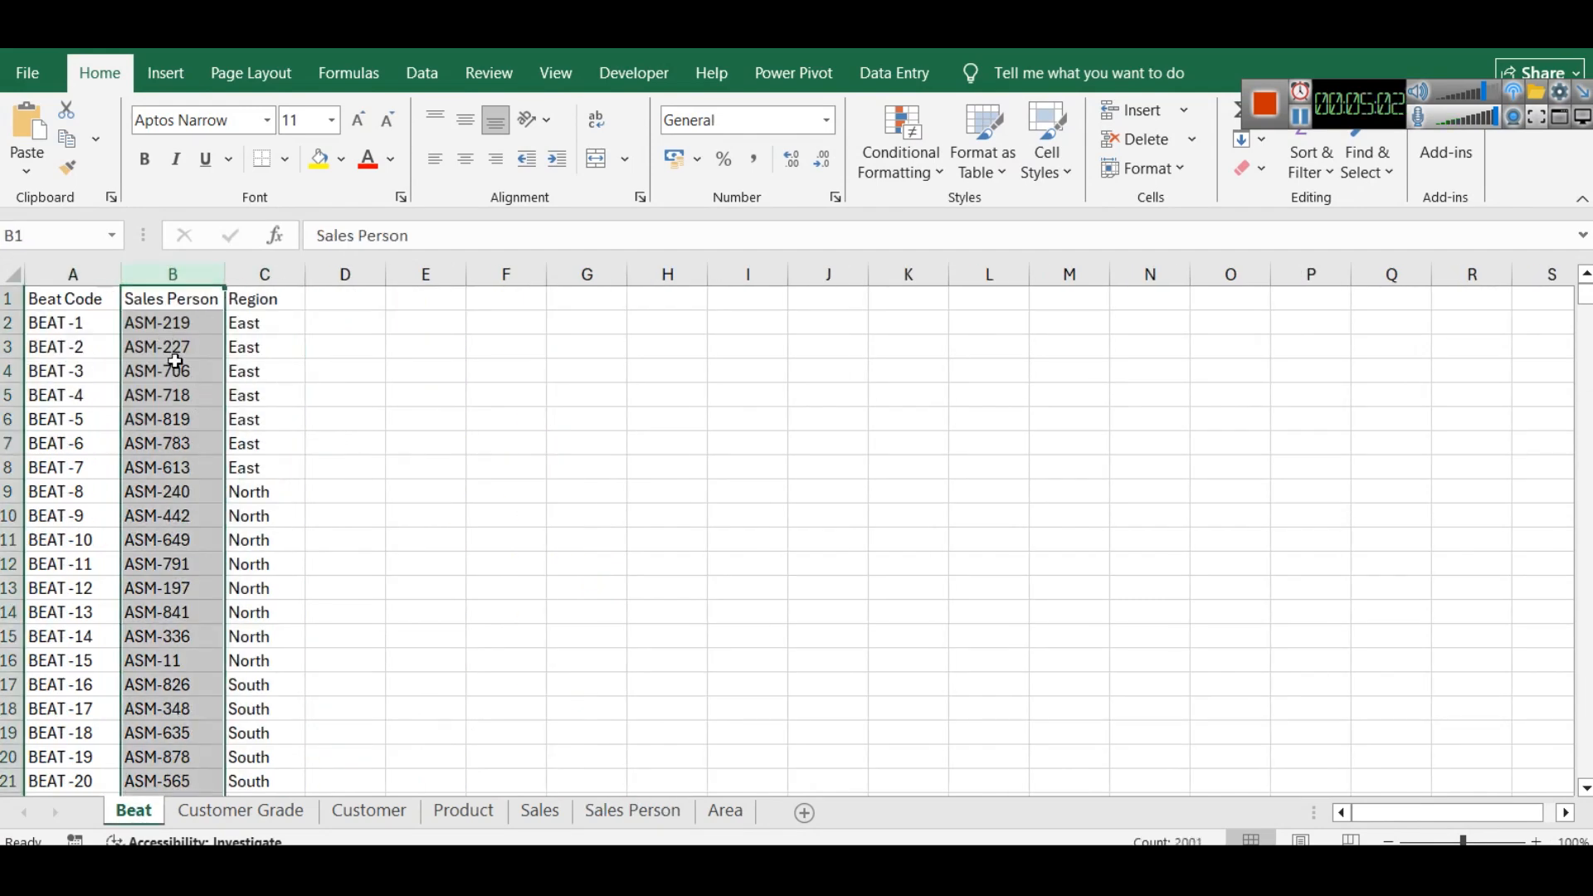
# - Check the Sales Person column of the Sales Person sheet again against the one in the Beat sheet
pyautogui.click(631, 812)
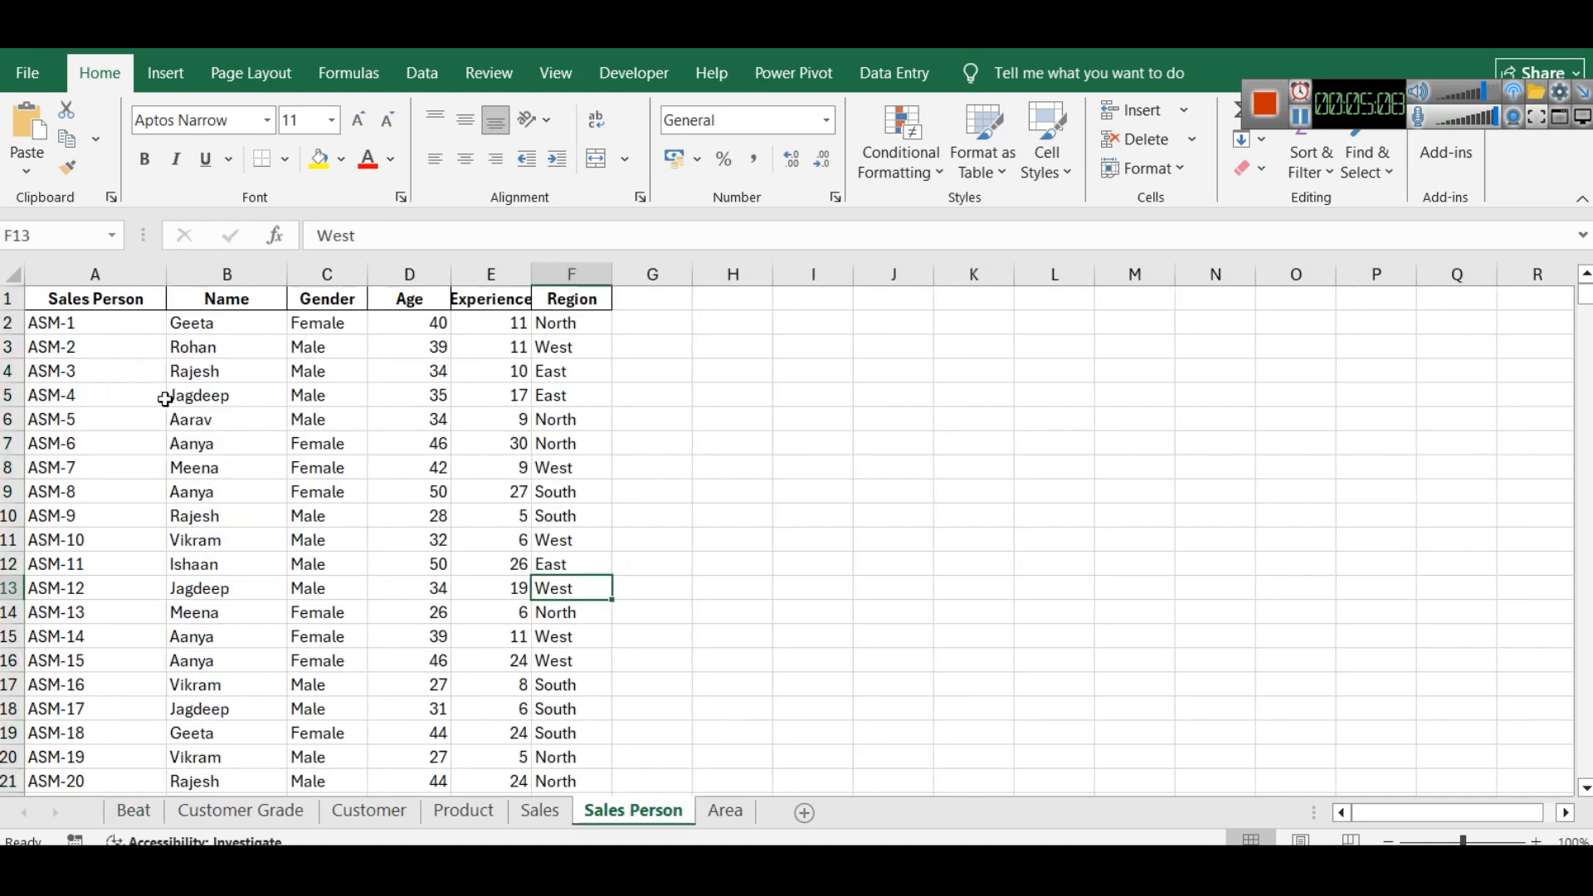
pyautogui.click(98, 273)
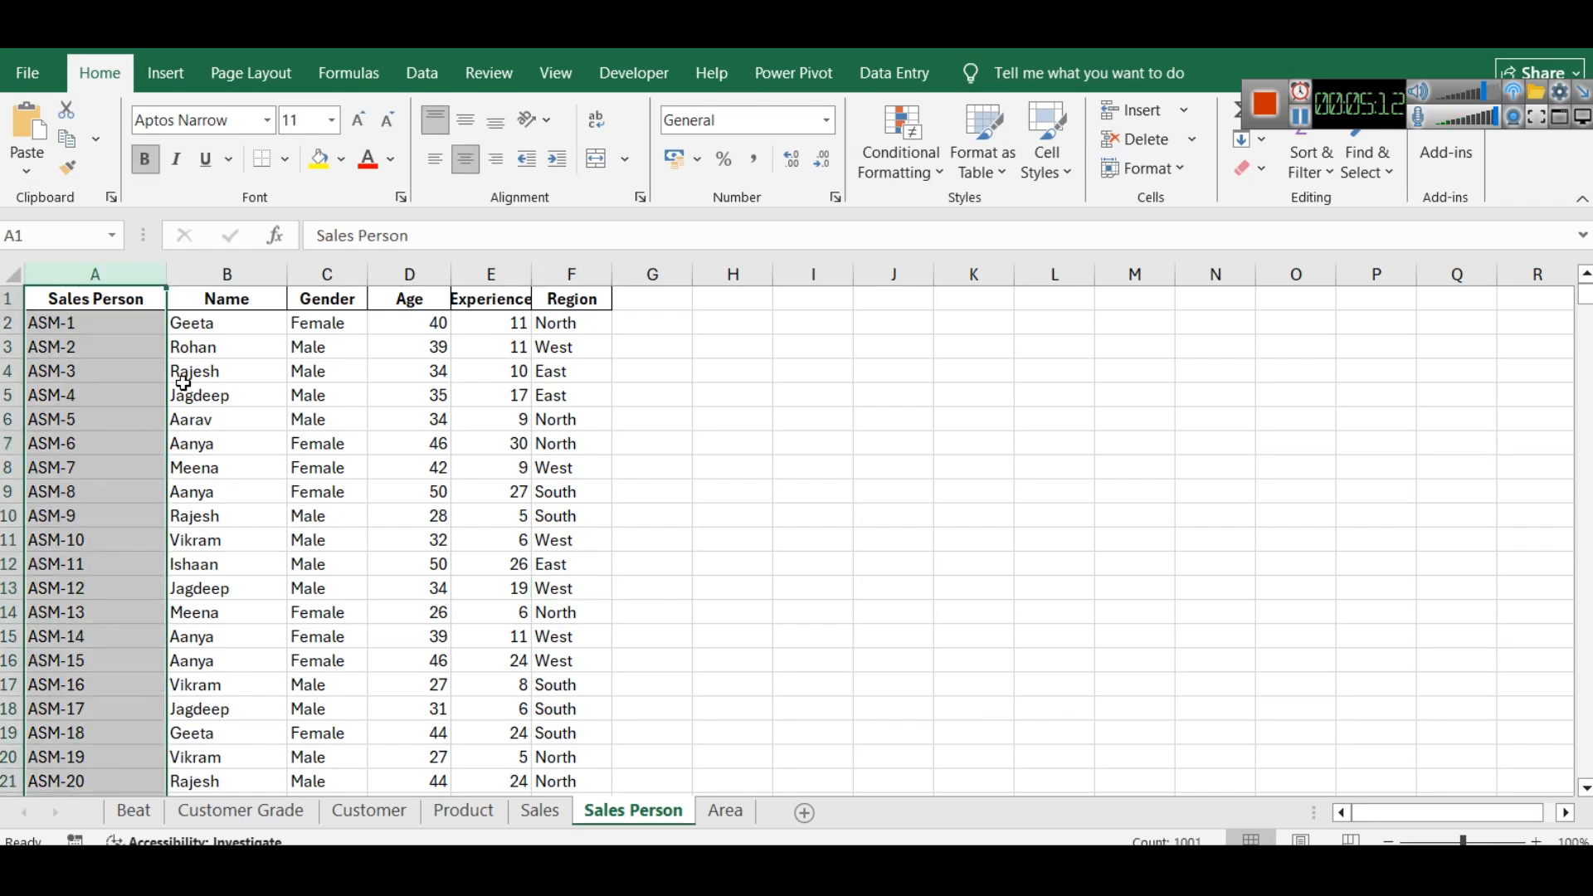
pyautogui.click(131, 812)
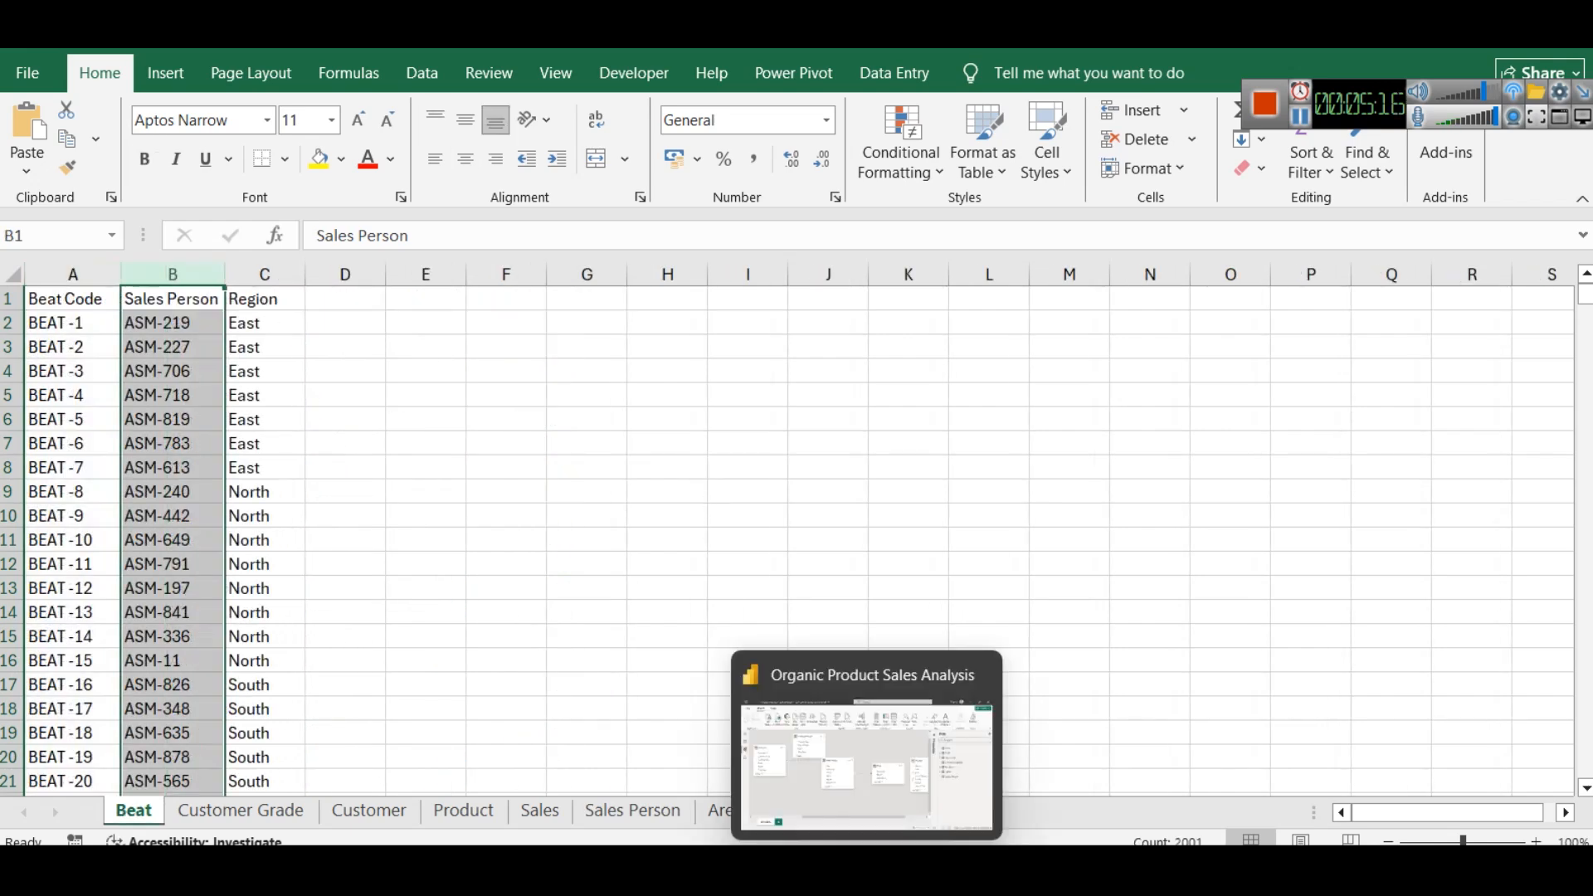
# - Switch to the Power BI model diagram, place the Product table below Customer Grade and move Sales Person above and left of Beat
pyautogui.click(830, 820)
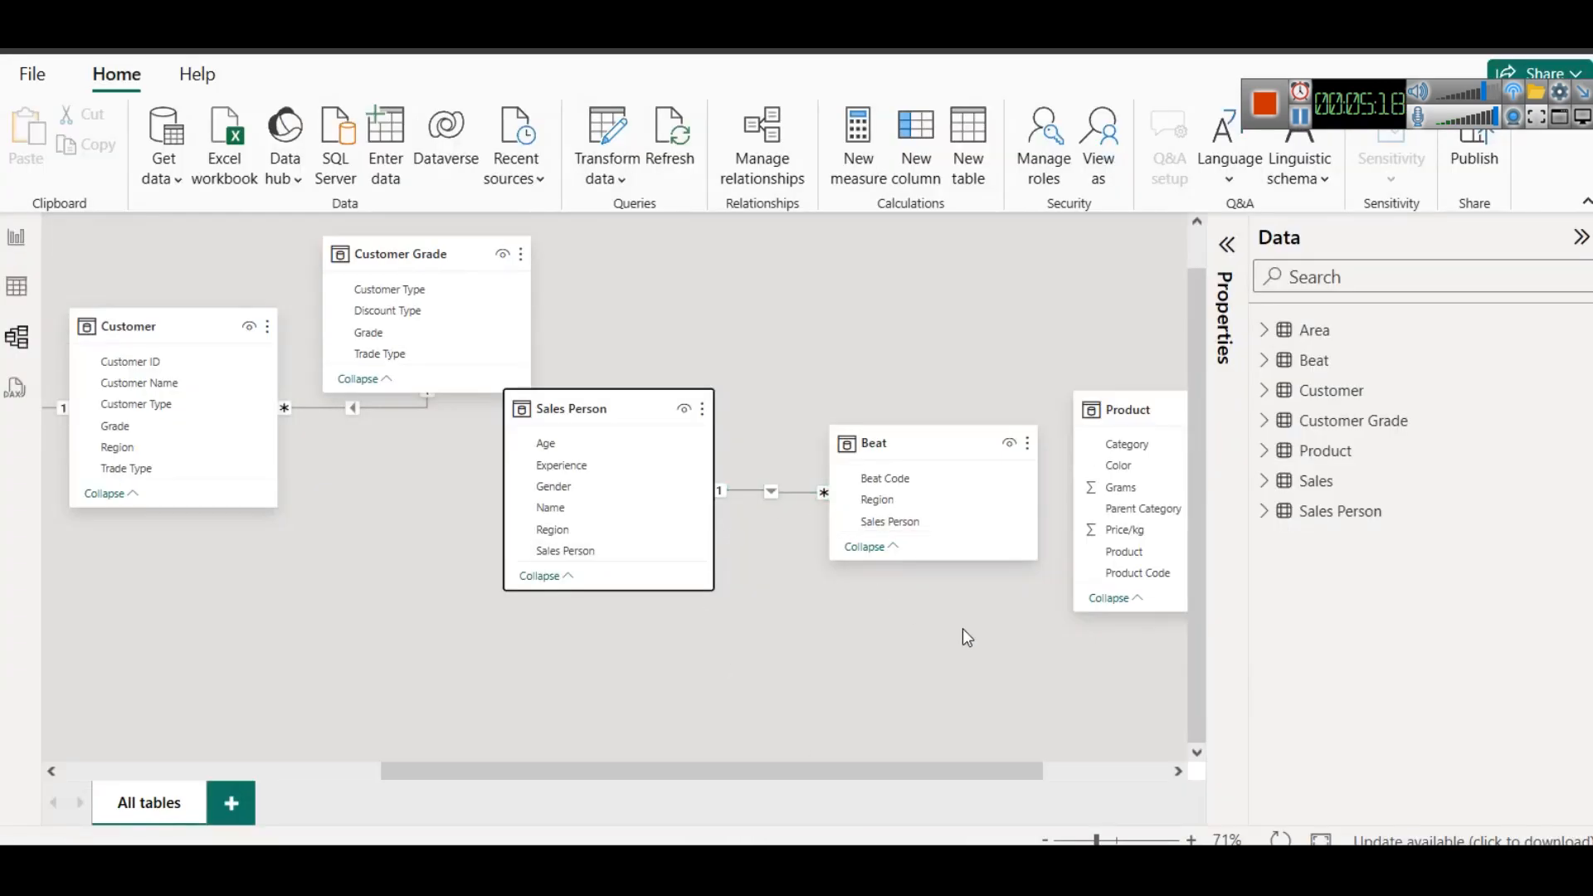
pyautogui.moveTo(924, 778); pyautogui.dragTo(980, 778)
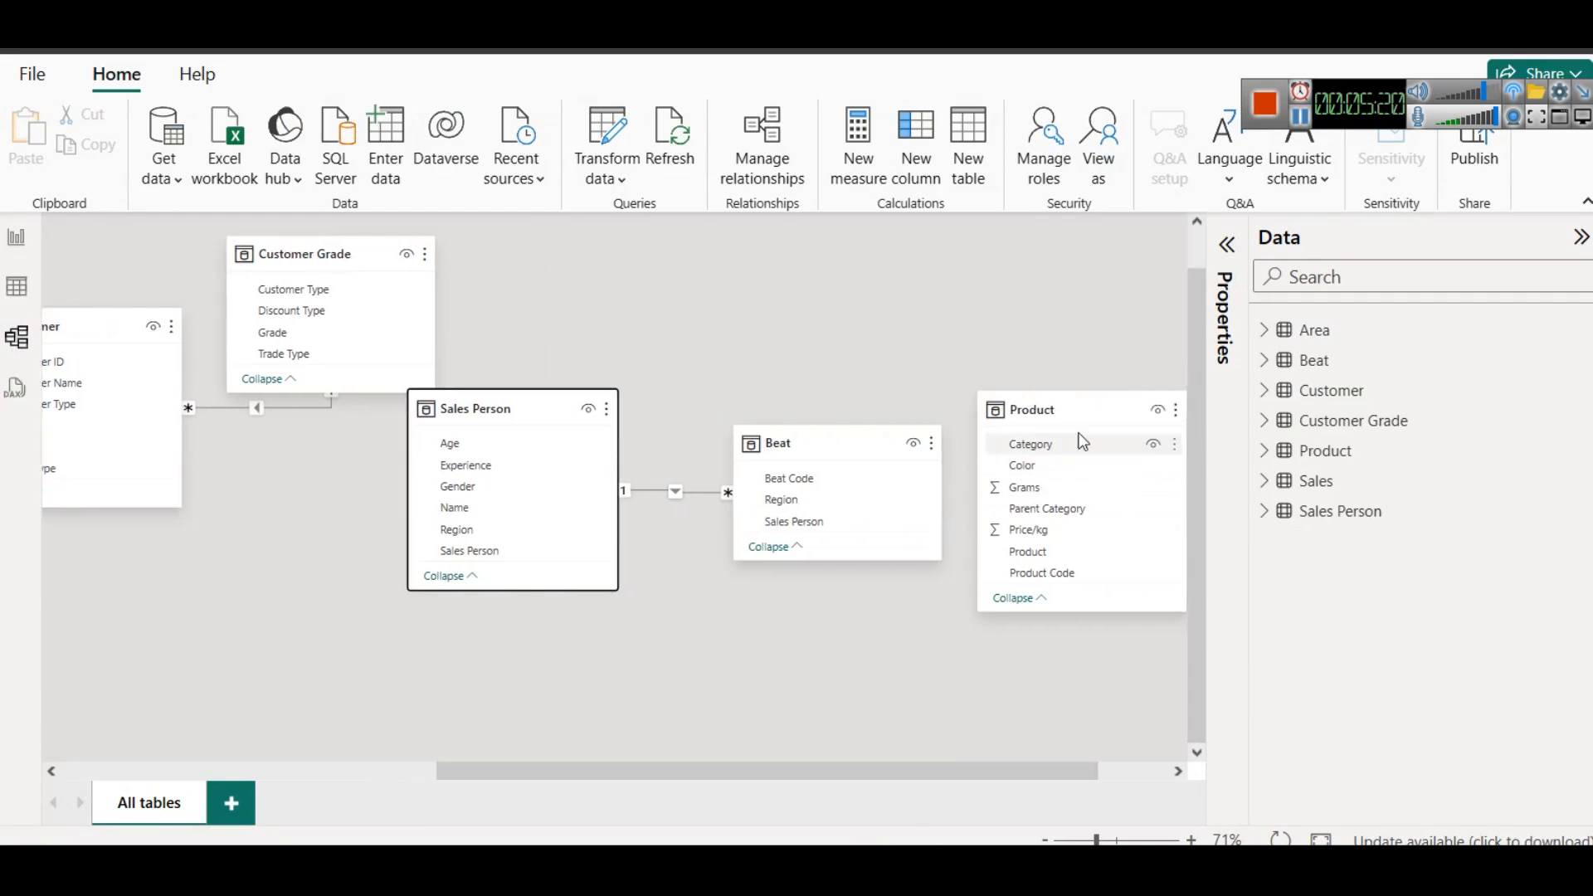
pyautogui.moveTo(1050, 410); pyautogui.dragTo(390, 543)
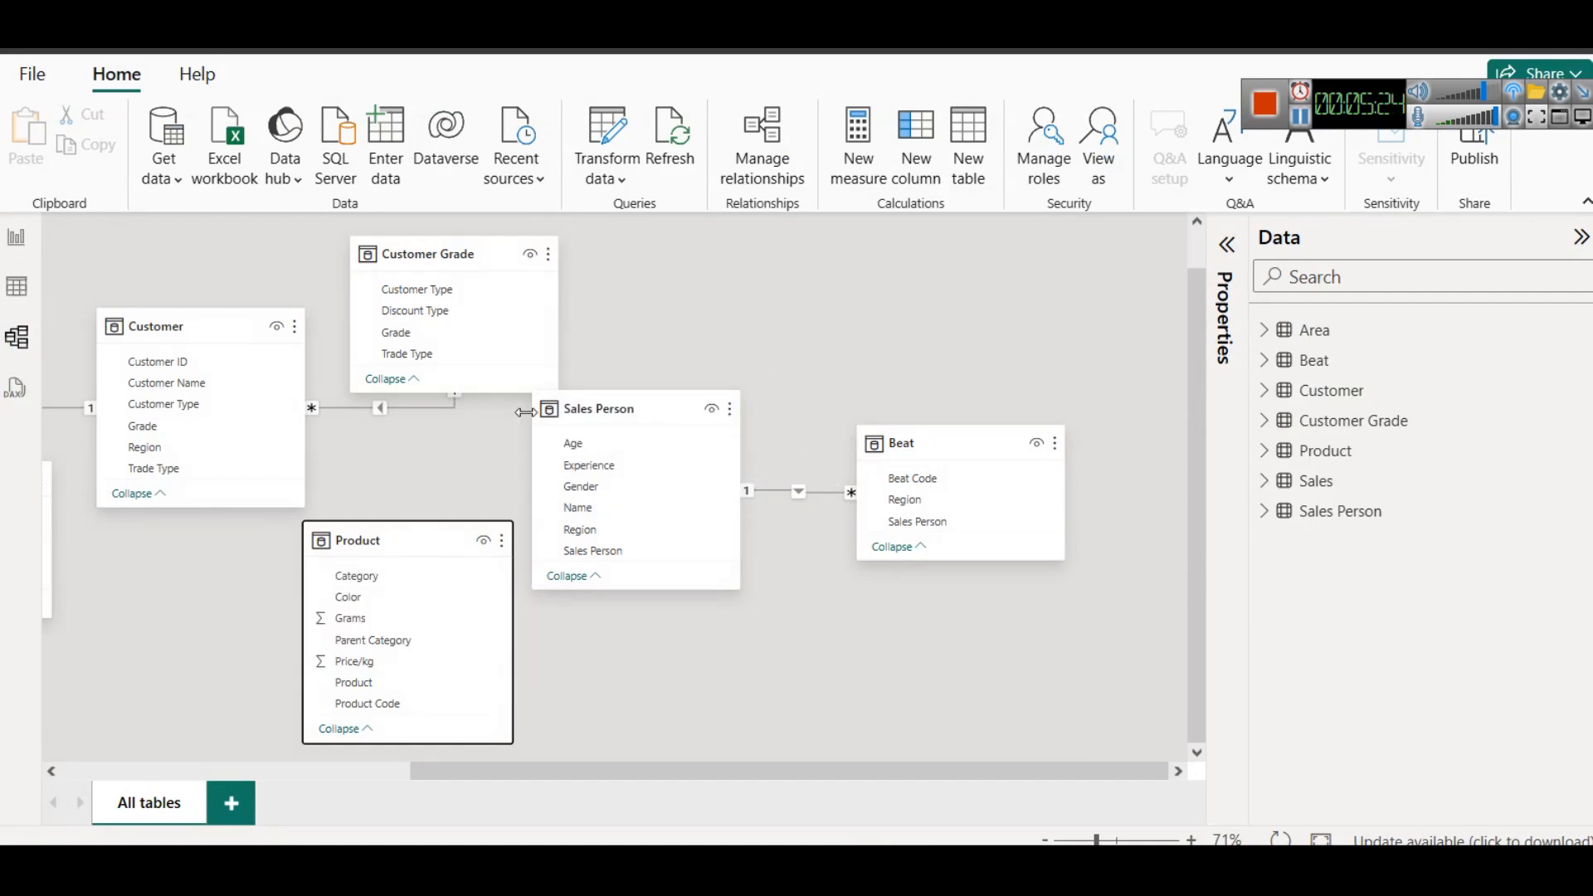
pyautogui.moveTo(611, 415); pyautogui.dragTo(706, 259)
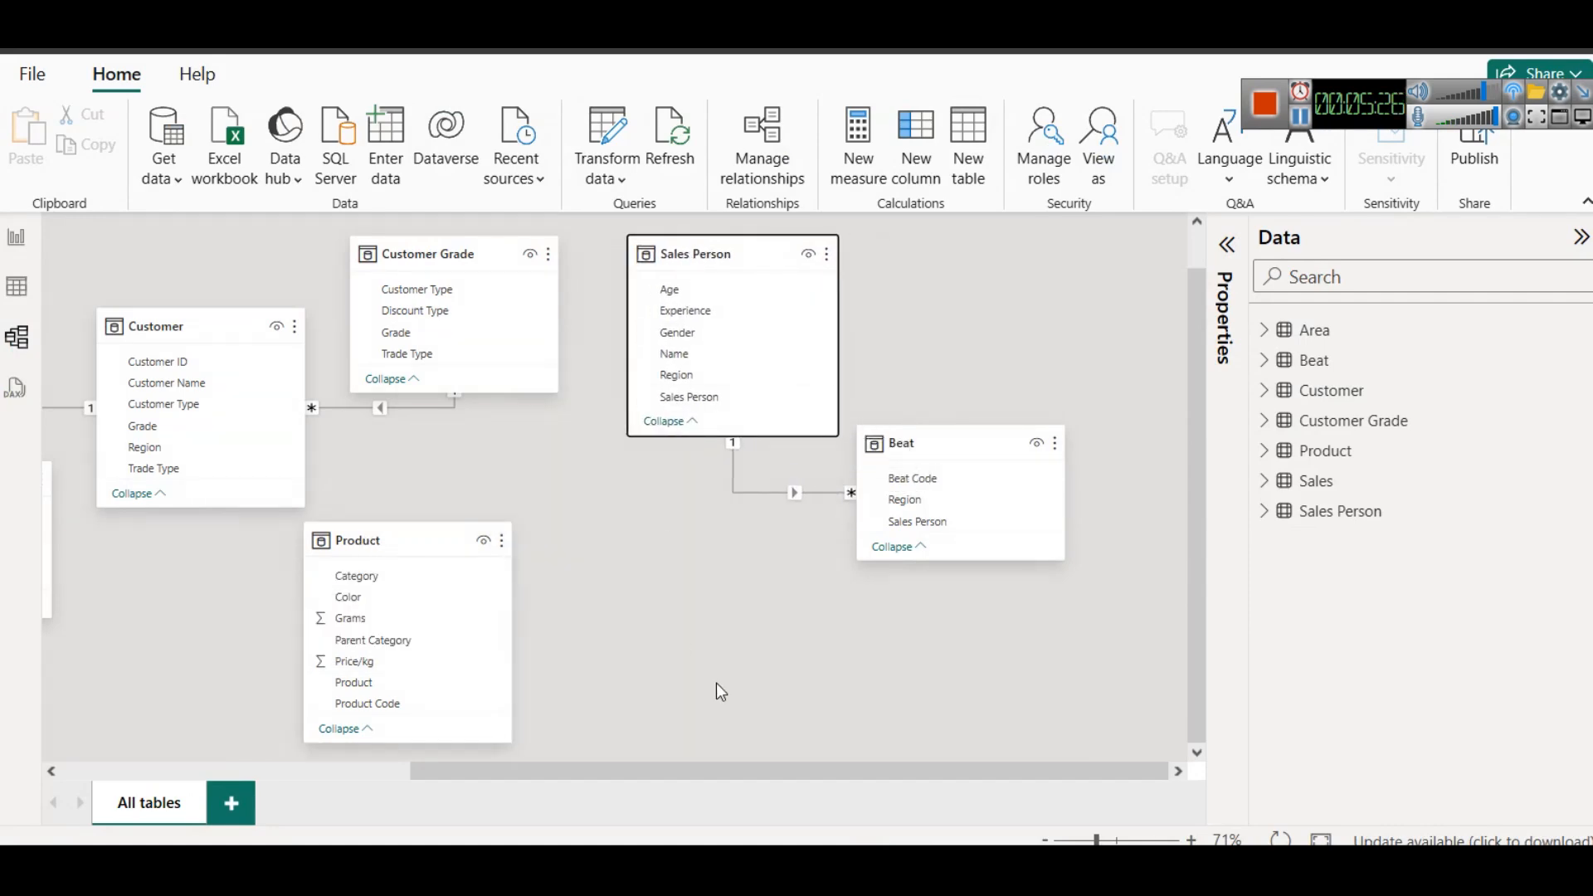
# - Switch to the Excel workbook and compare the Product Code columns of the Product and Sales sheets
pyautogui.click(696, 750)
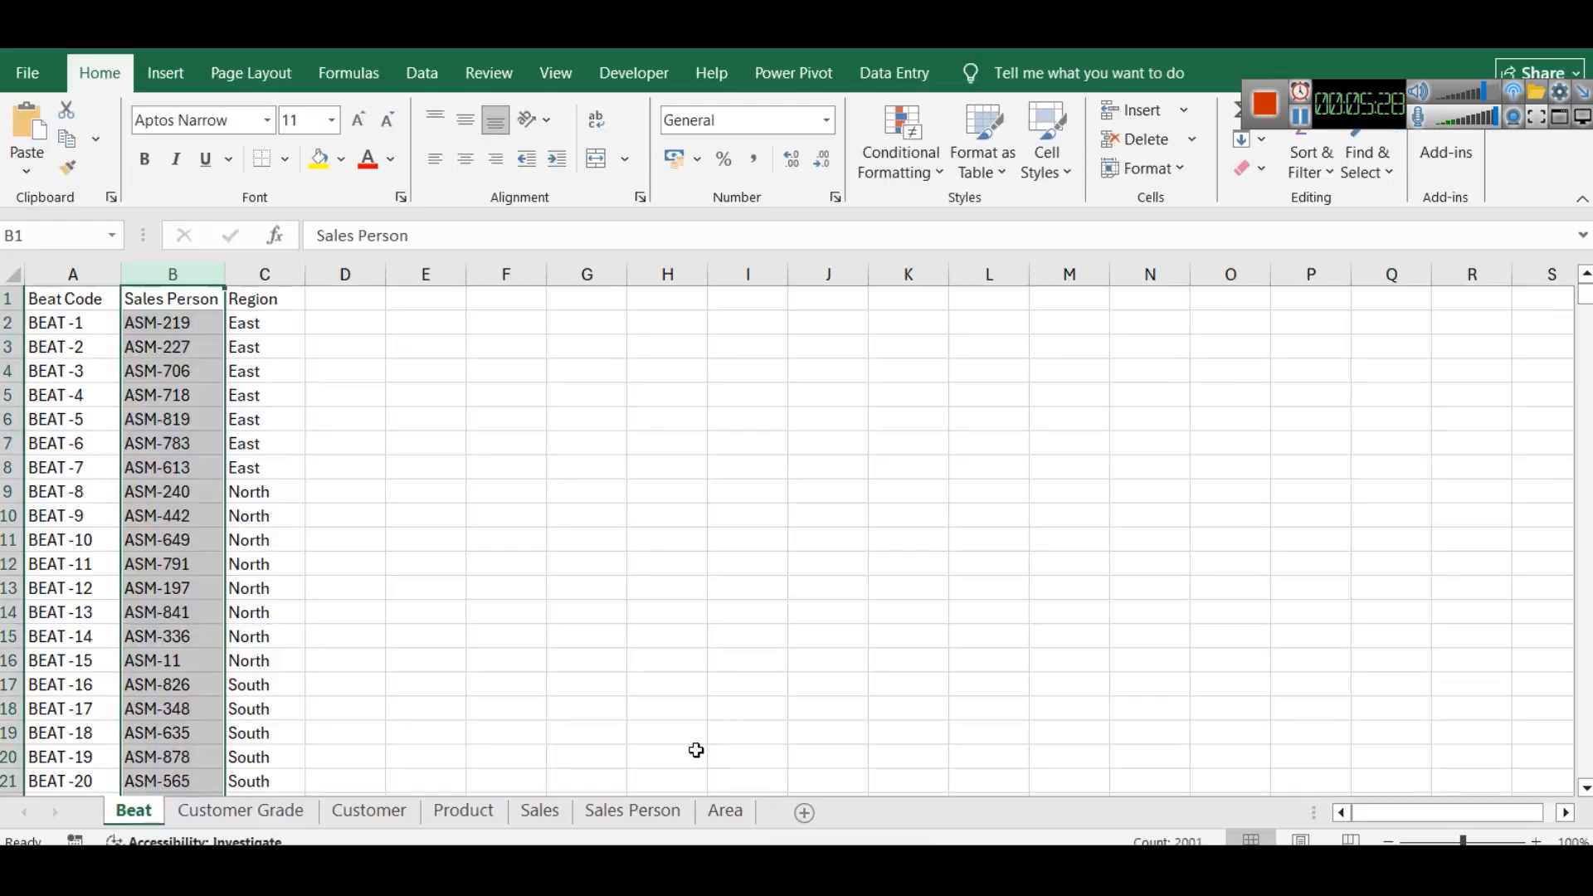
pyautogui.click(479, 817)
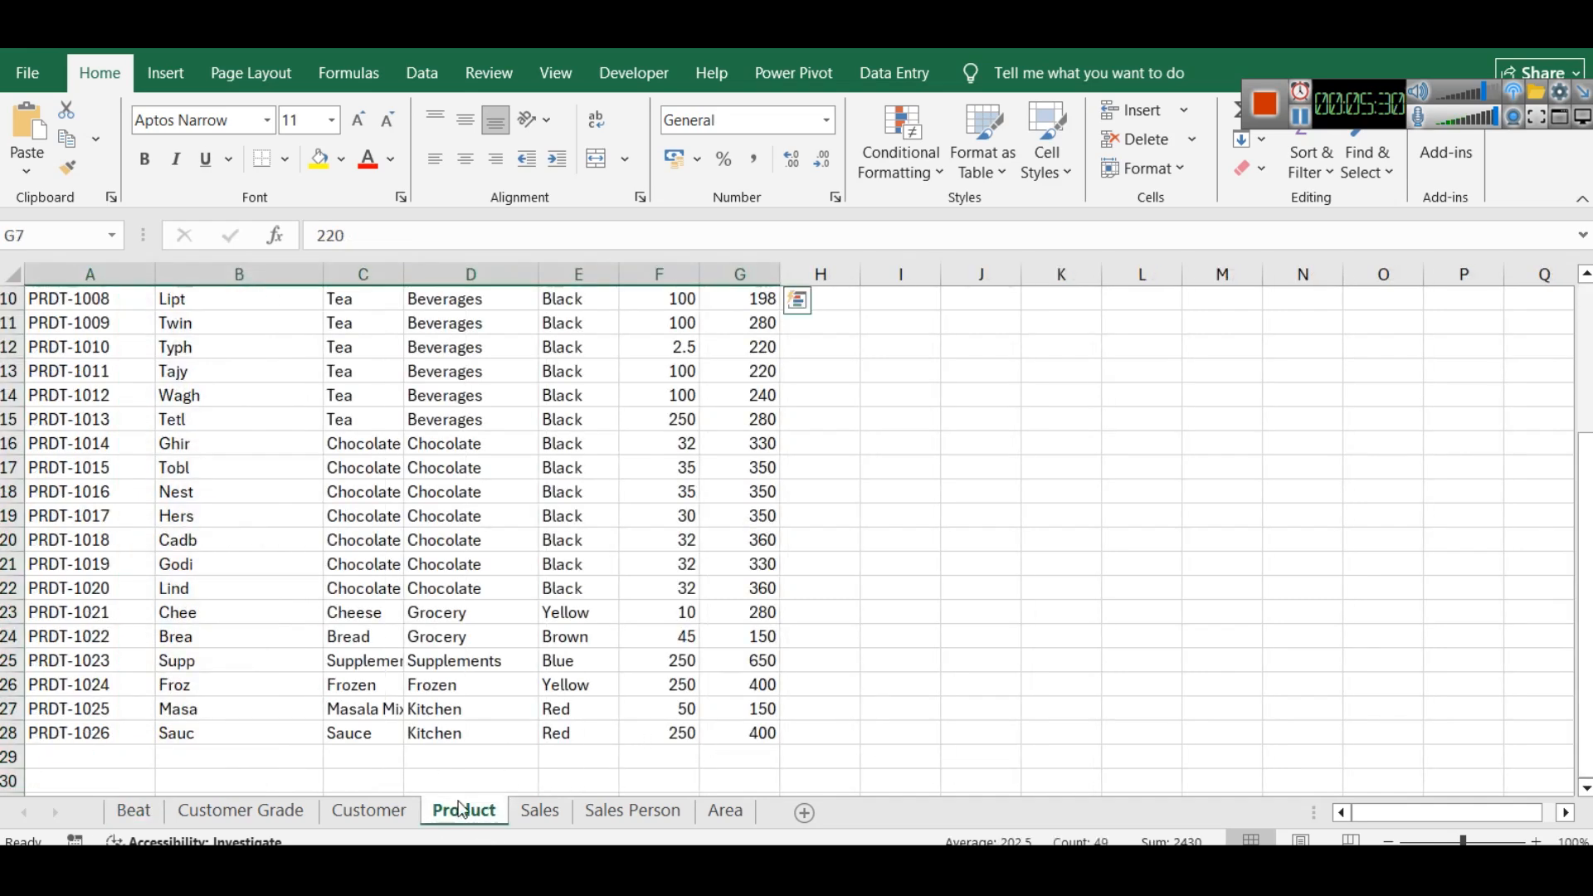
pyautogui.click(96, 261)
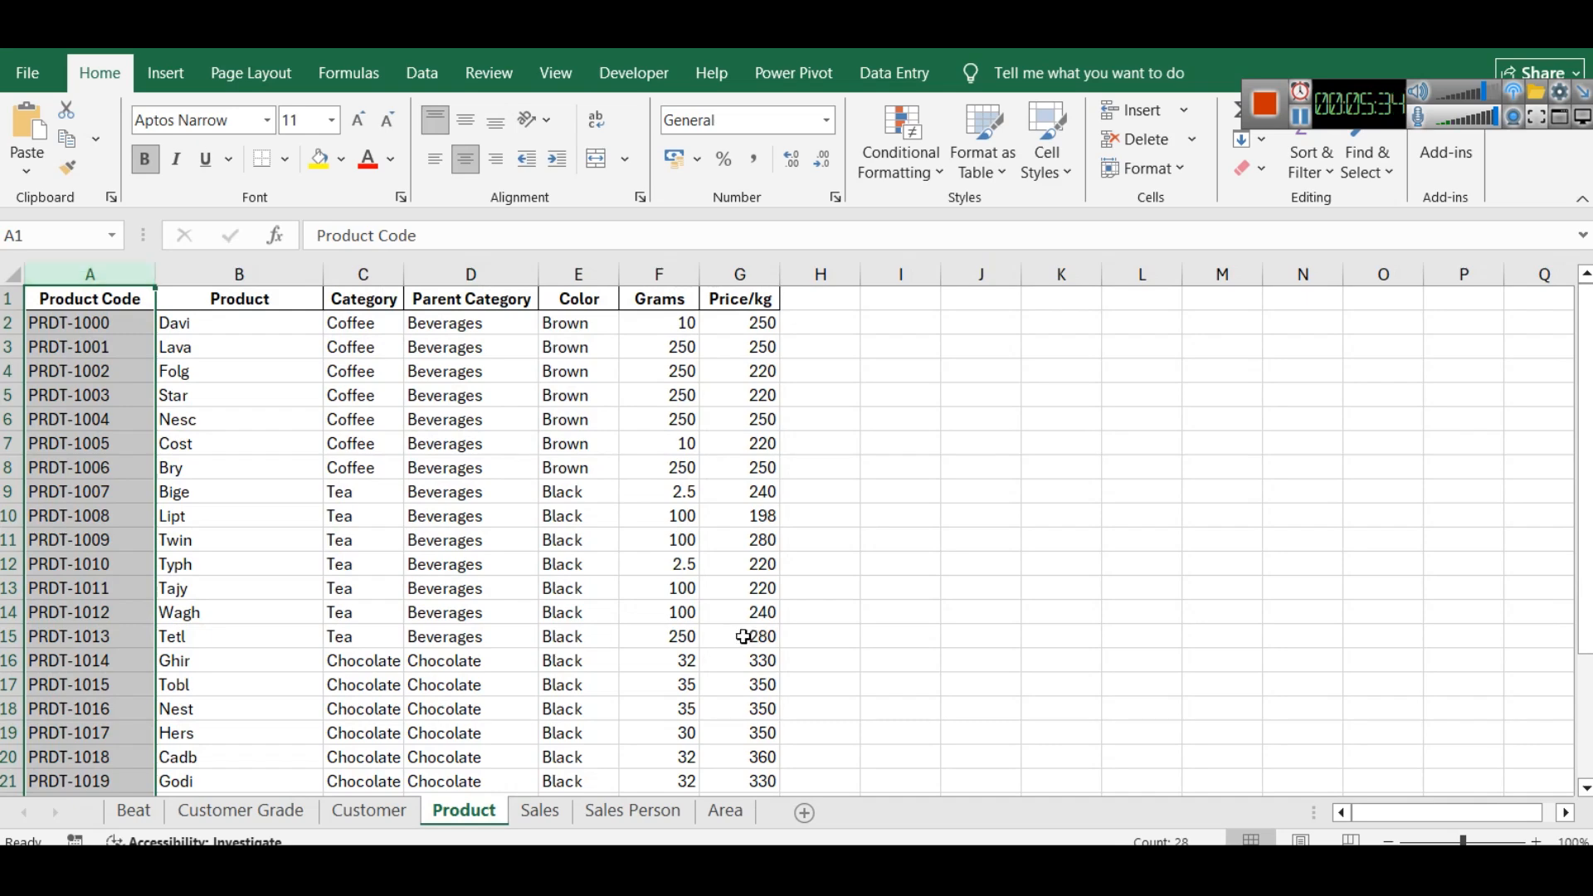
pyautogui.click(521, 815)
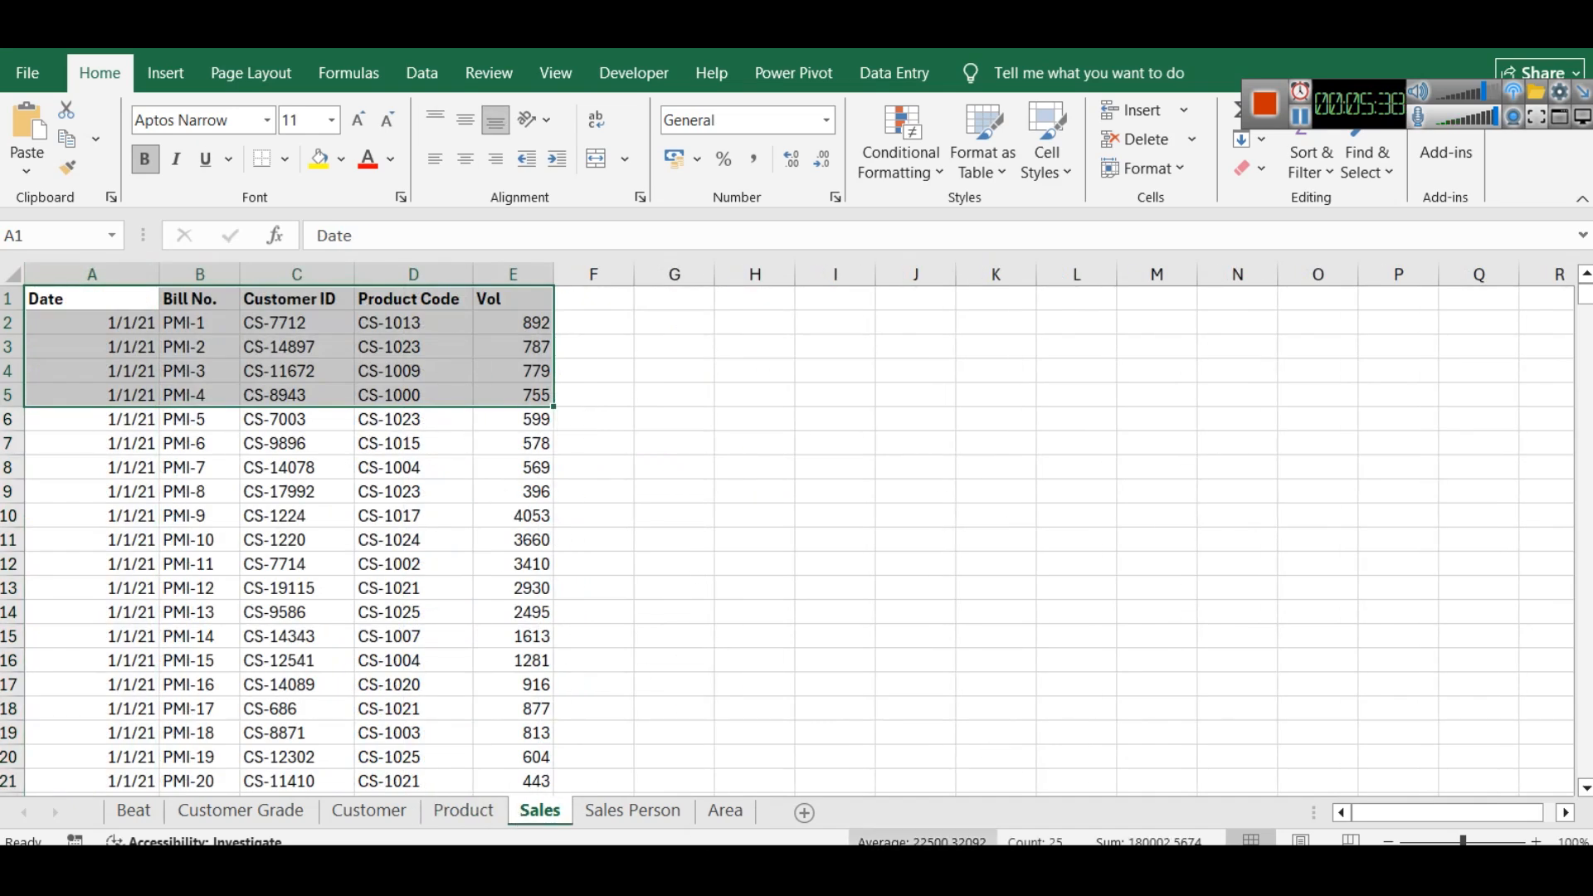
# - Switch to the Power BI model, place the Product table above Sales and relate the two tables by Product Code
pyautogui.click(867, 868)
pyautogui.moveTo(599, 760); pyautogui.dragTo(240, 745)
pyautogui.moveTo(91, 469); pyautogui.dragTo(93, 322)
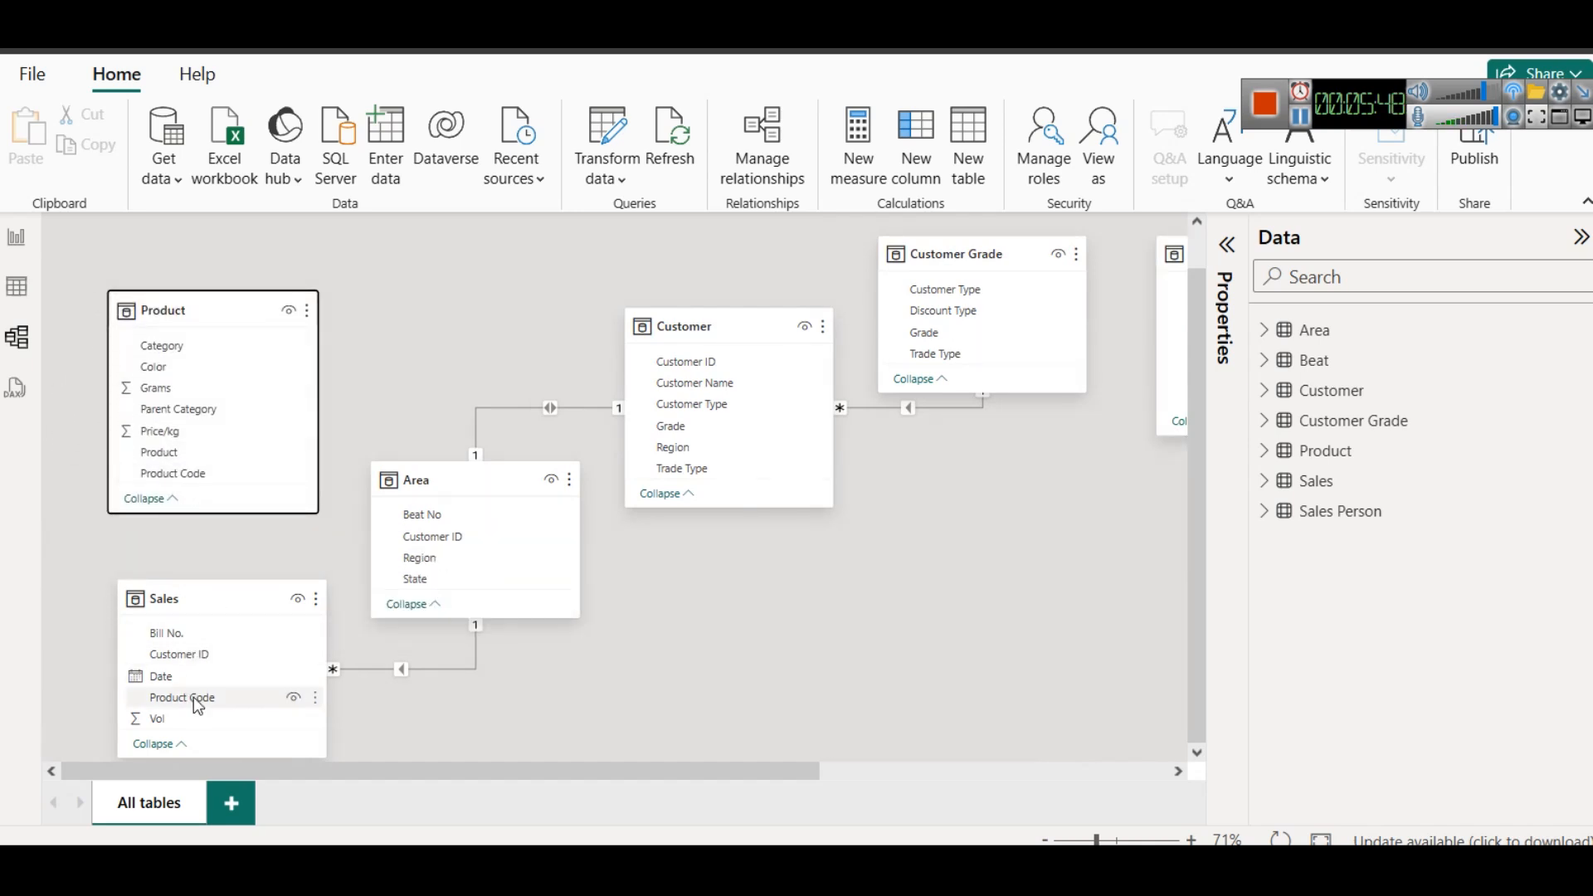
pyautogui.moveTo(196, 477); pyautogui.dragTo(218, 698)
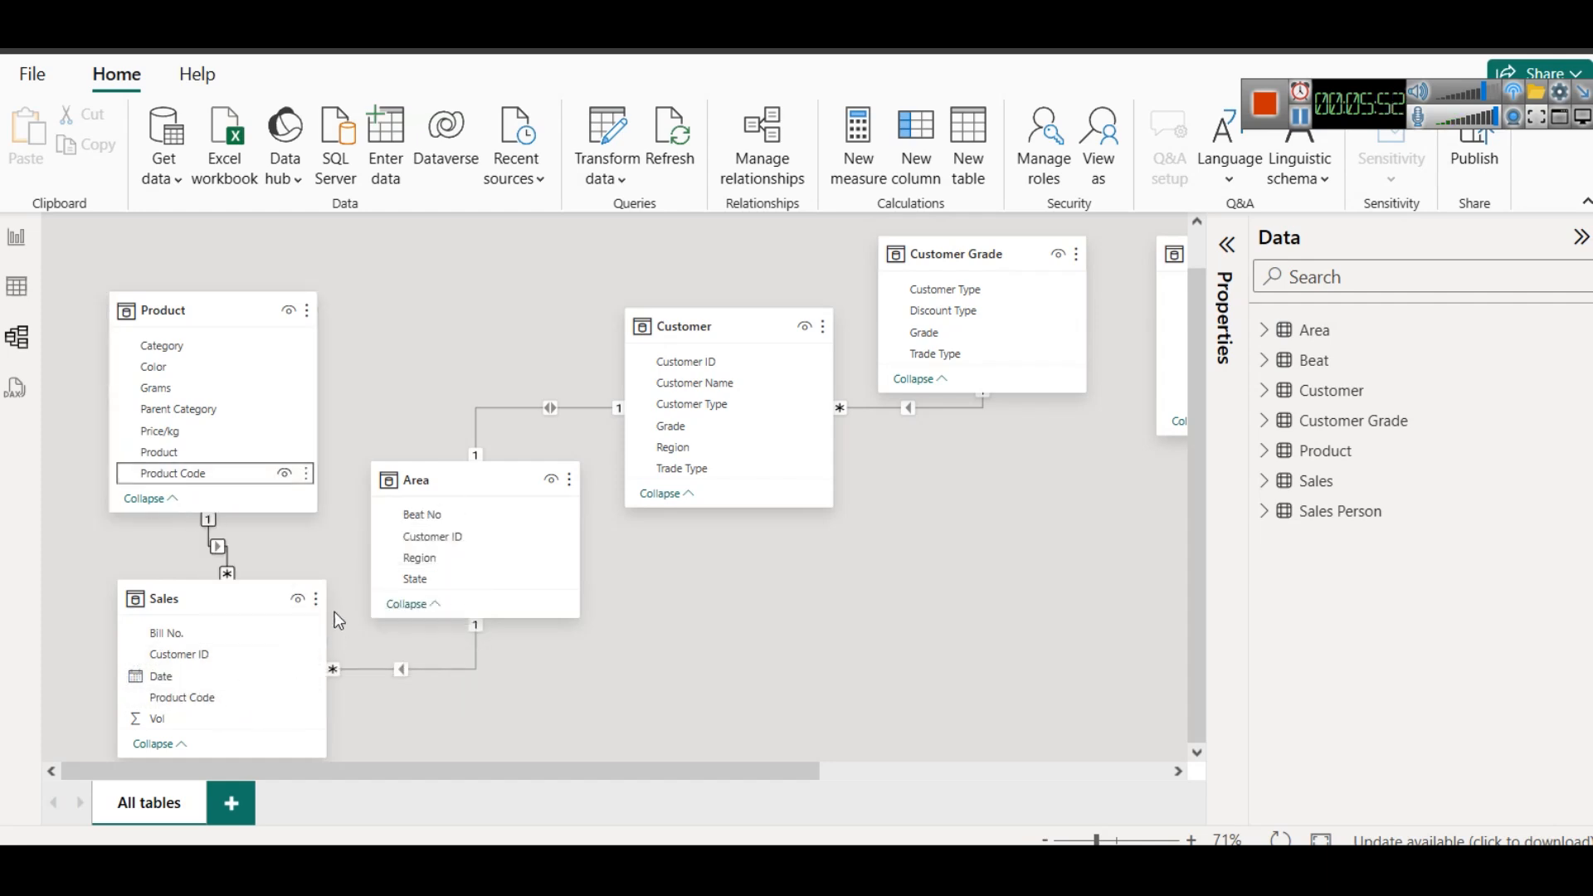
pyautogui.moveTo(224, 300); pyautogui.dragTo(224, 244)
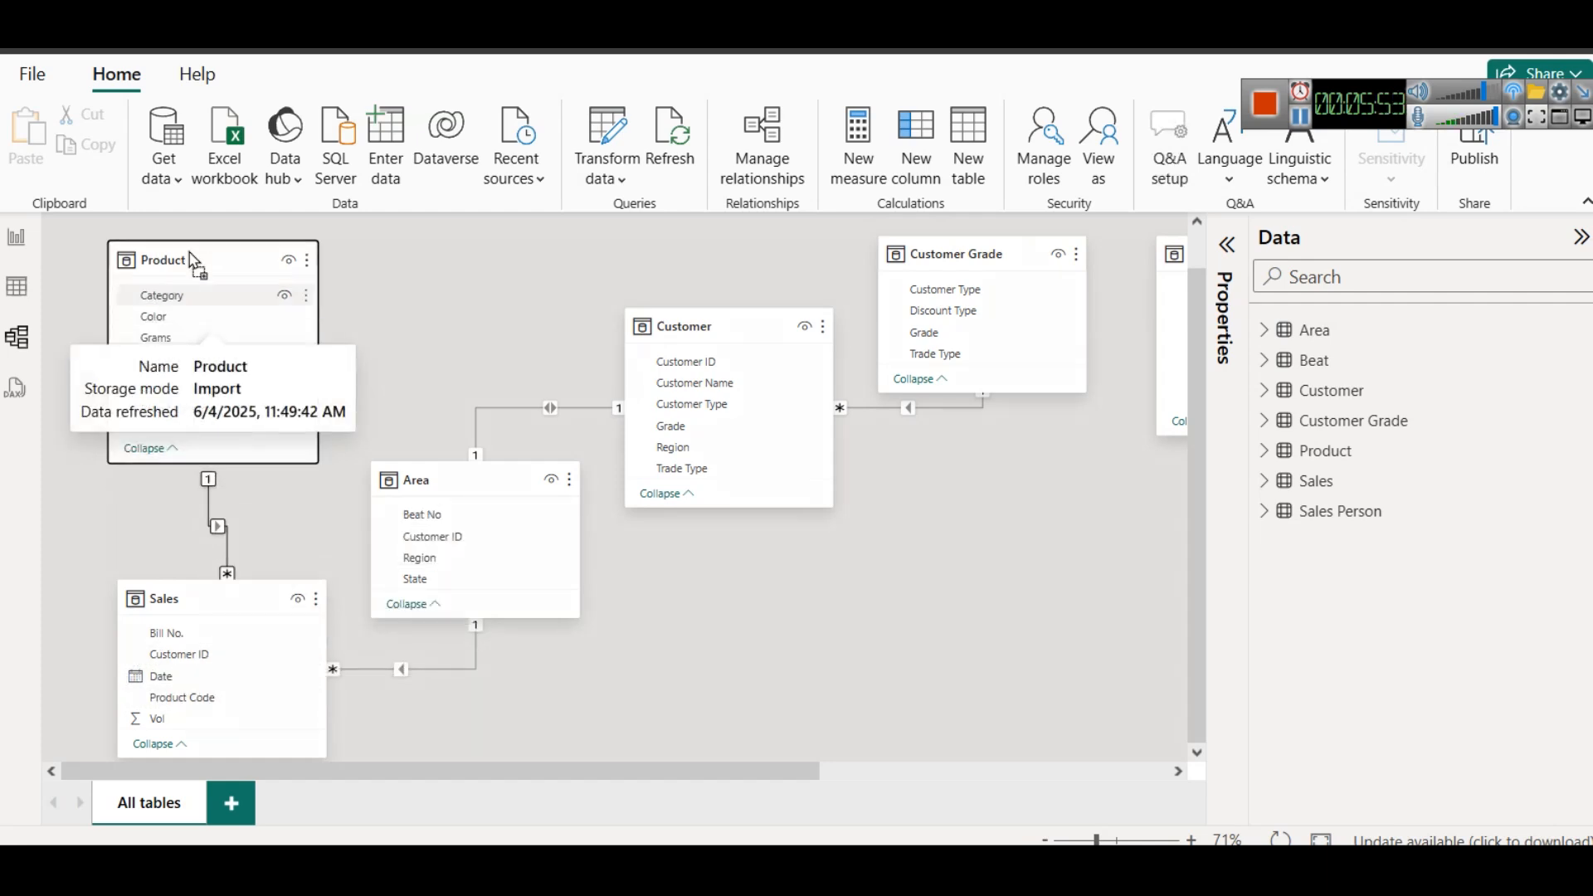
# - Examine the matched columns, cardinality and cross filter direction of the Product–Sales relationship, leaving its settings unchanged
pyautogui.rightClick(216, 520)
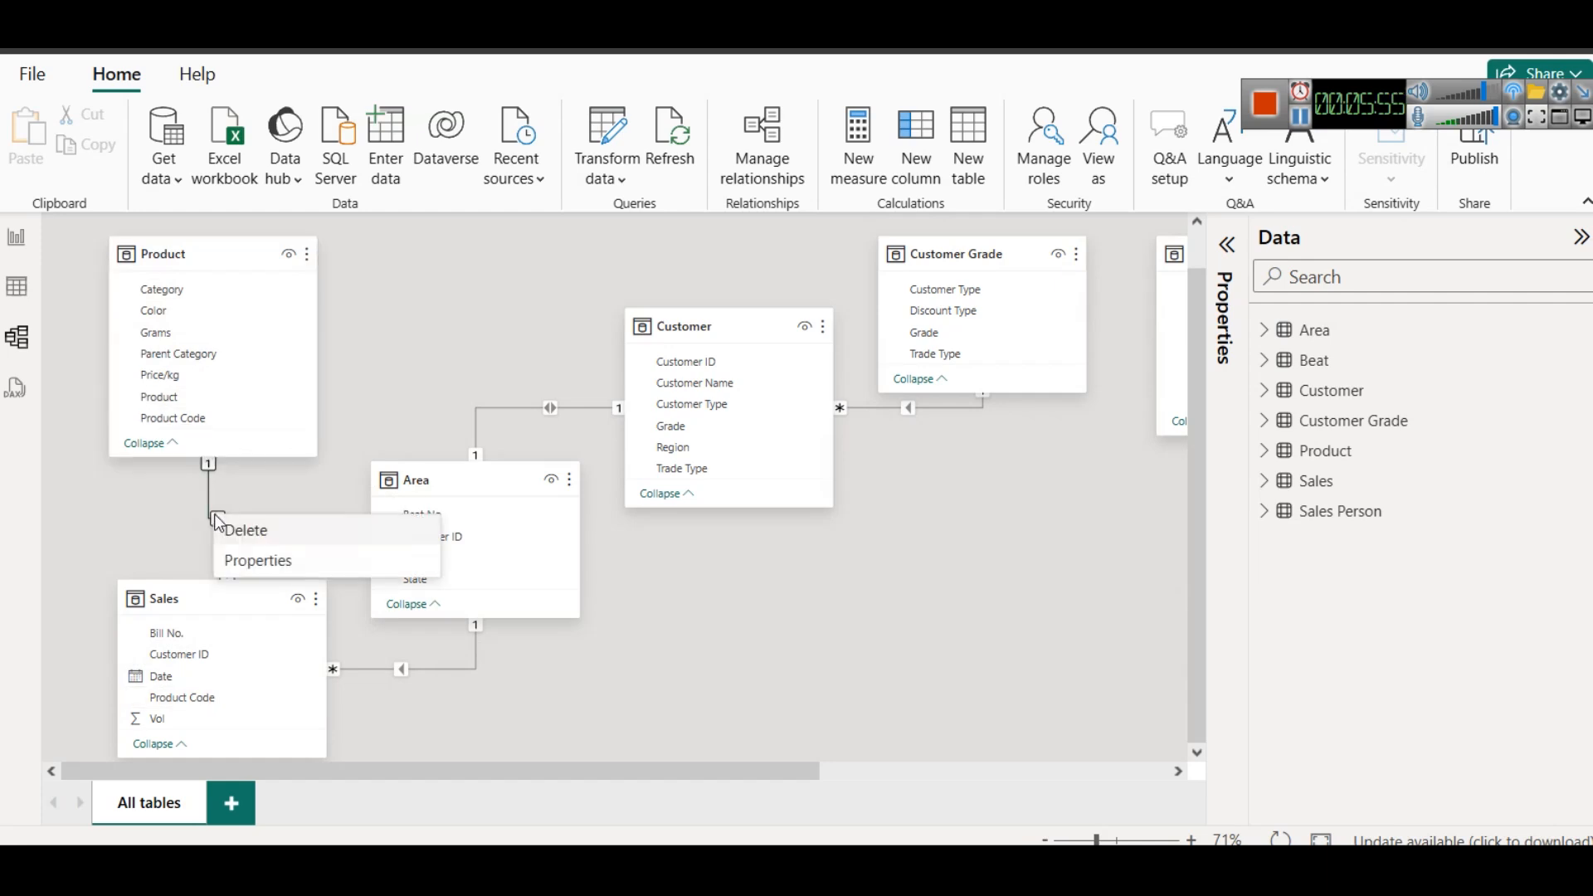
pyautogui.click(246, 561)
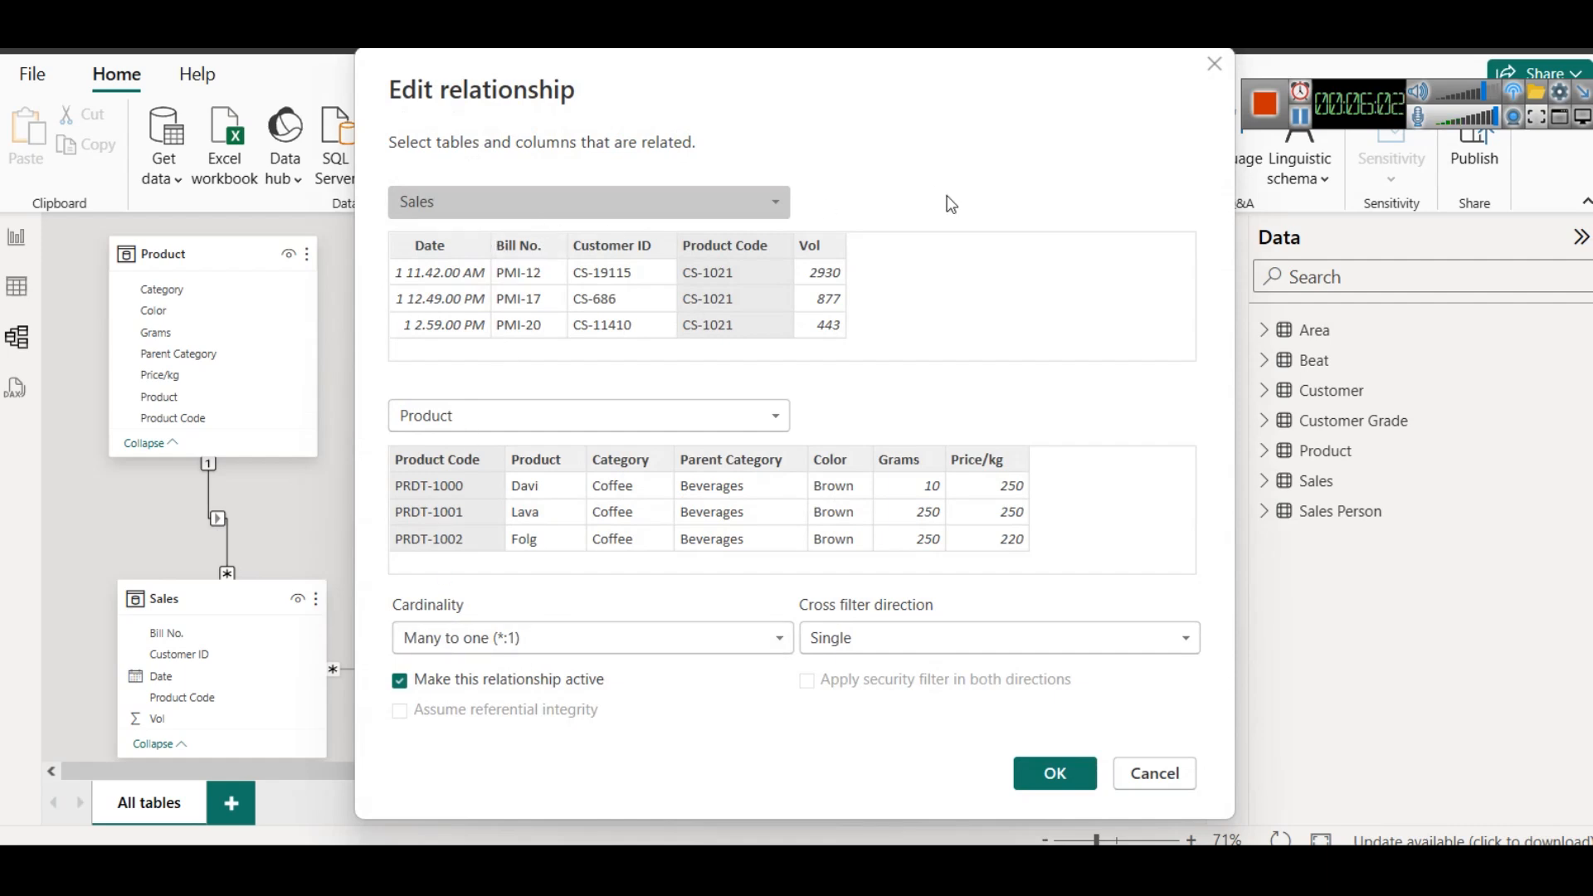
pyautogui.click(1153, 770)
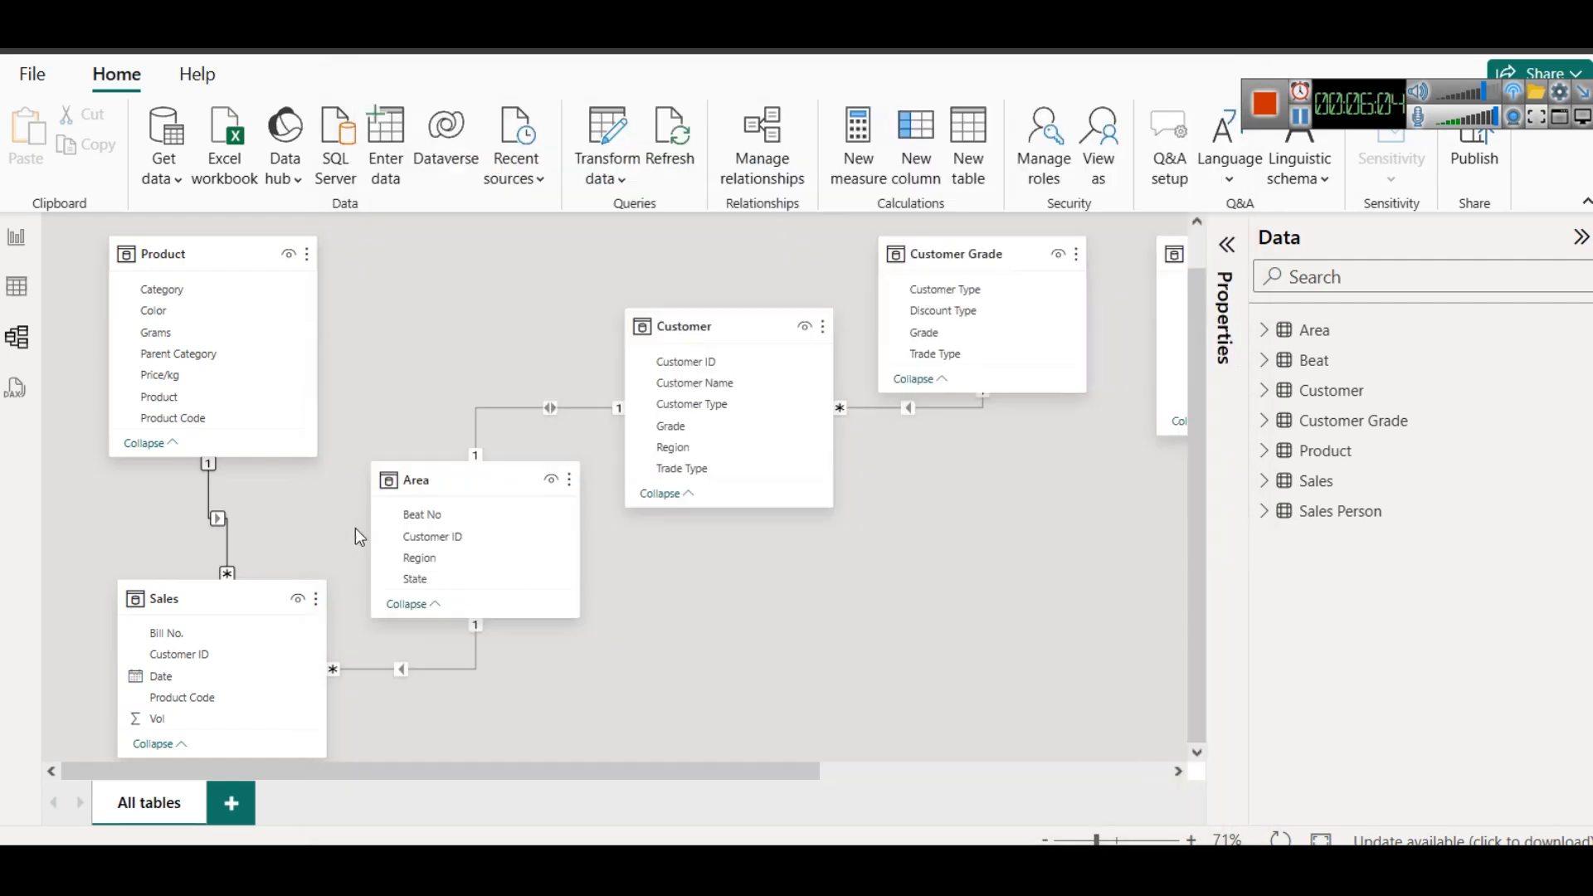
# - Move the Sales Person table into the free space below the Customer Grade table
pyautogui.scroll(-3, 790, 538)
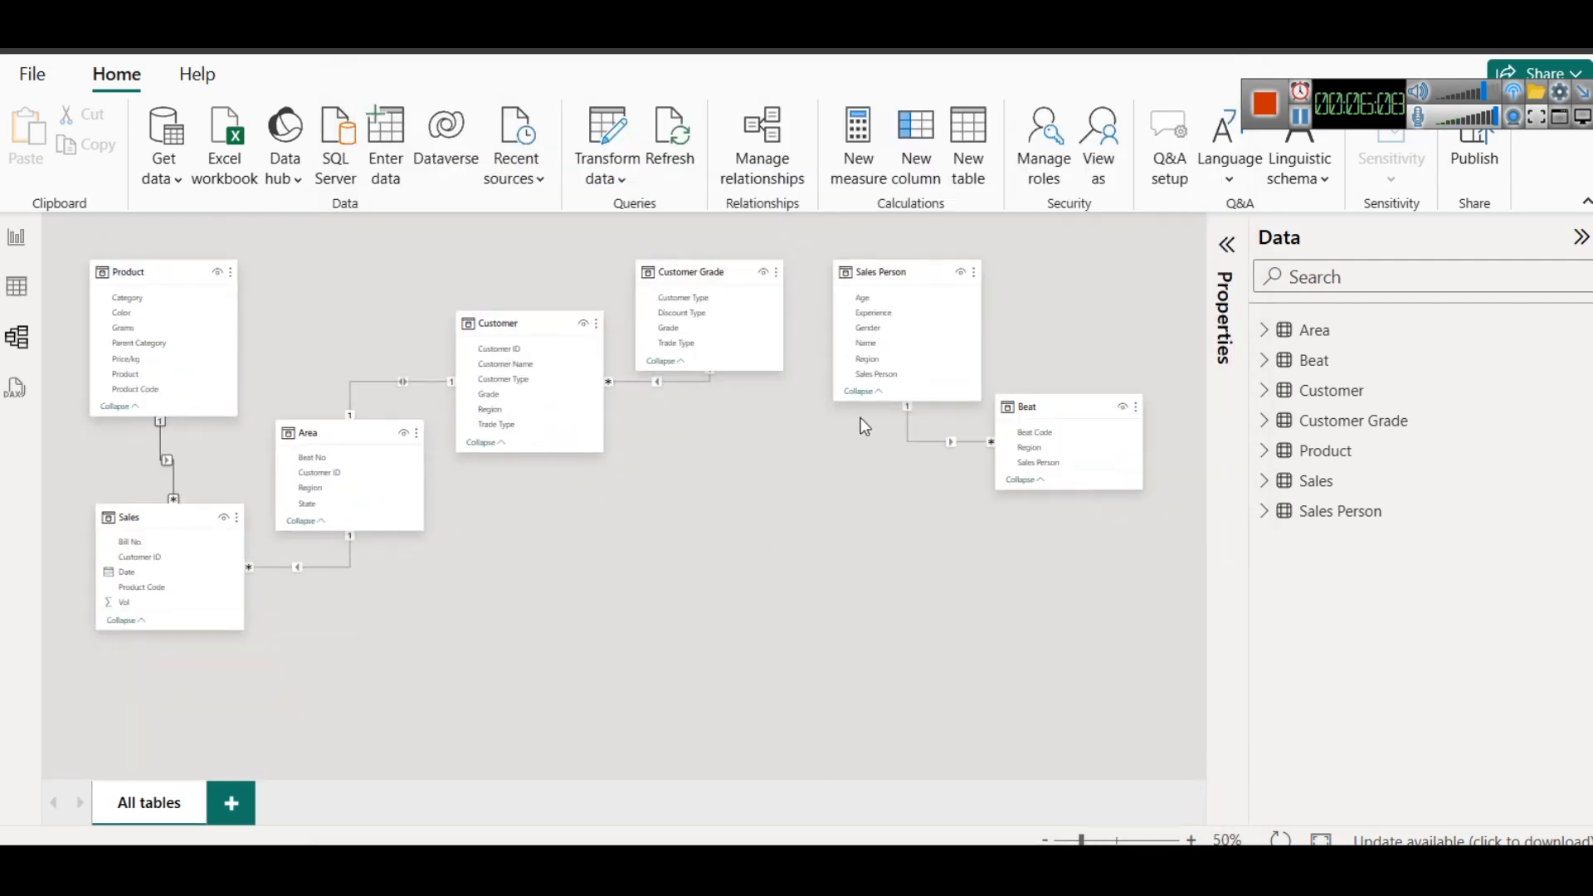
pyautogui.moveTo(918, 260); pyautogui.dragTo(739, 527)
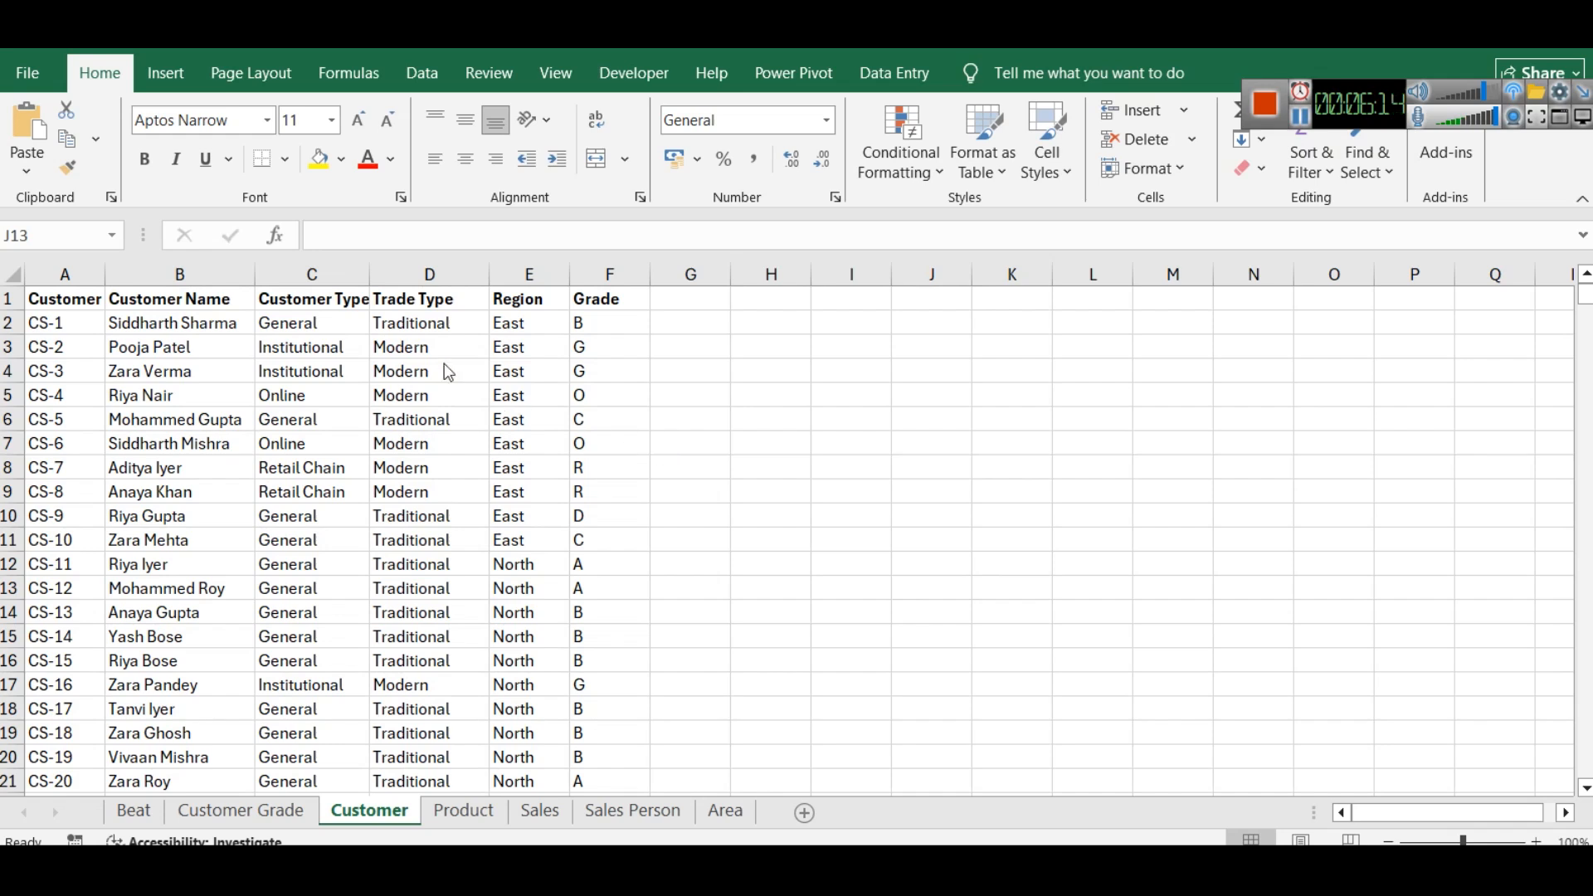
# - Switch to the Excel workbook and compare the Region columns of the Customer and Sales Person sheets, widening the Experience column
pyautogui.click(525, 297)
pyautogui.hotkey('ctrl', 'shift', 'Down')
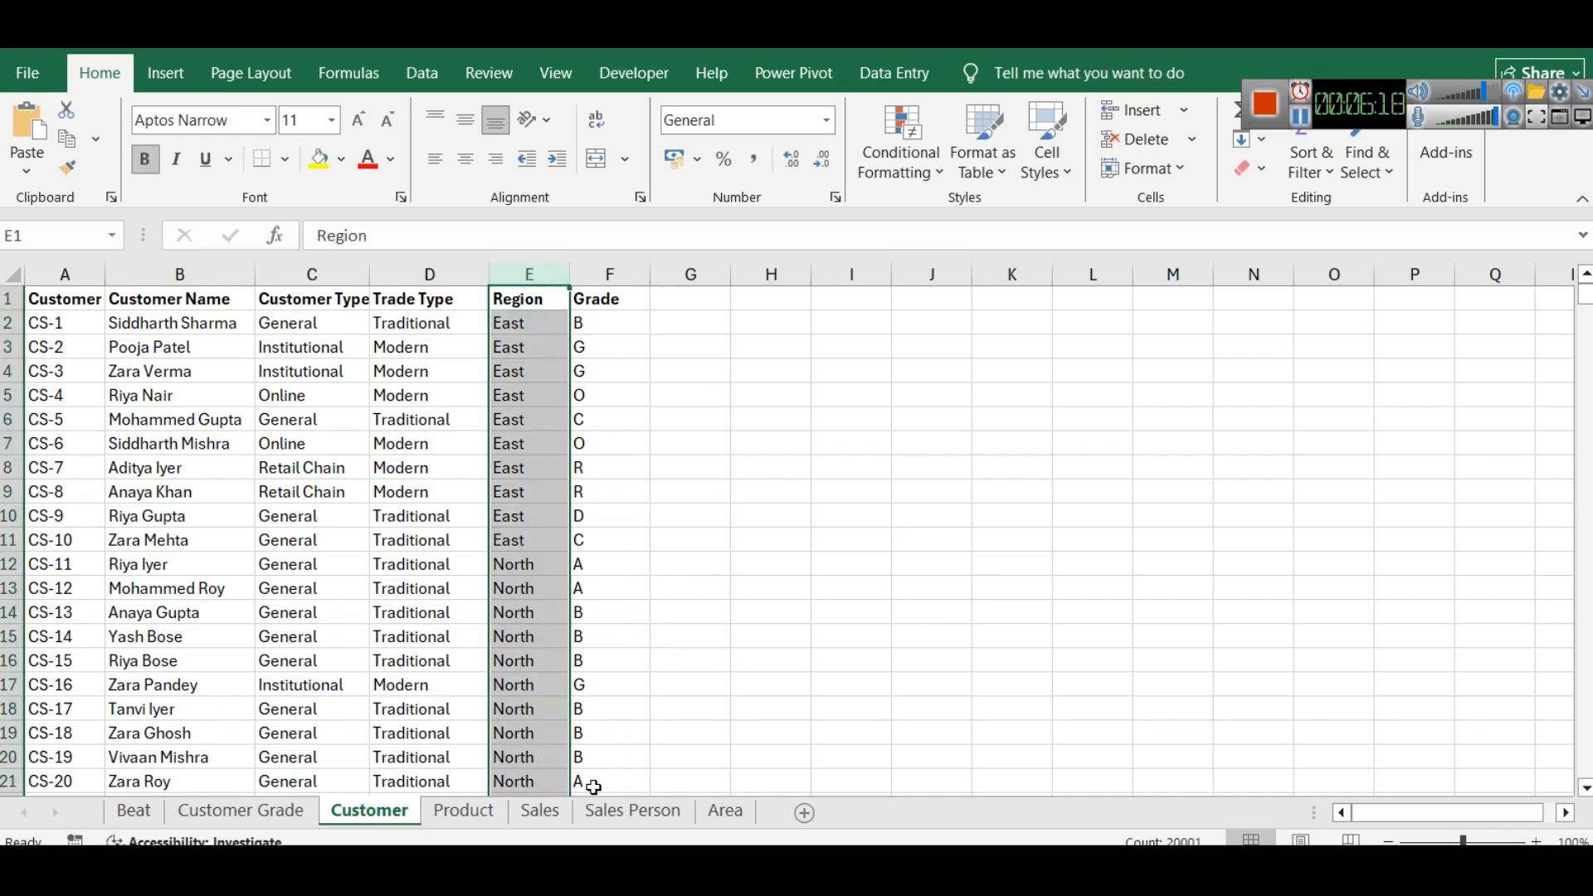
pyautogui.click(621, 810)
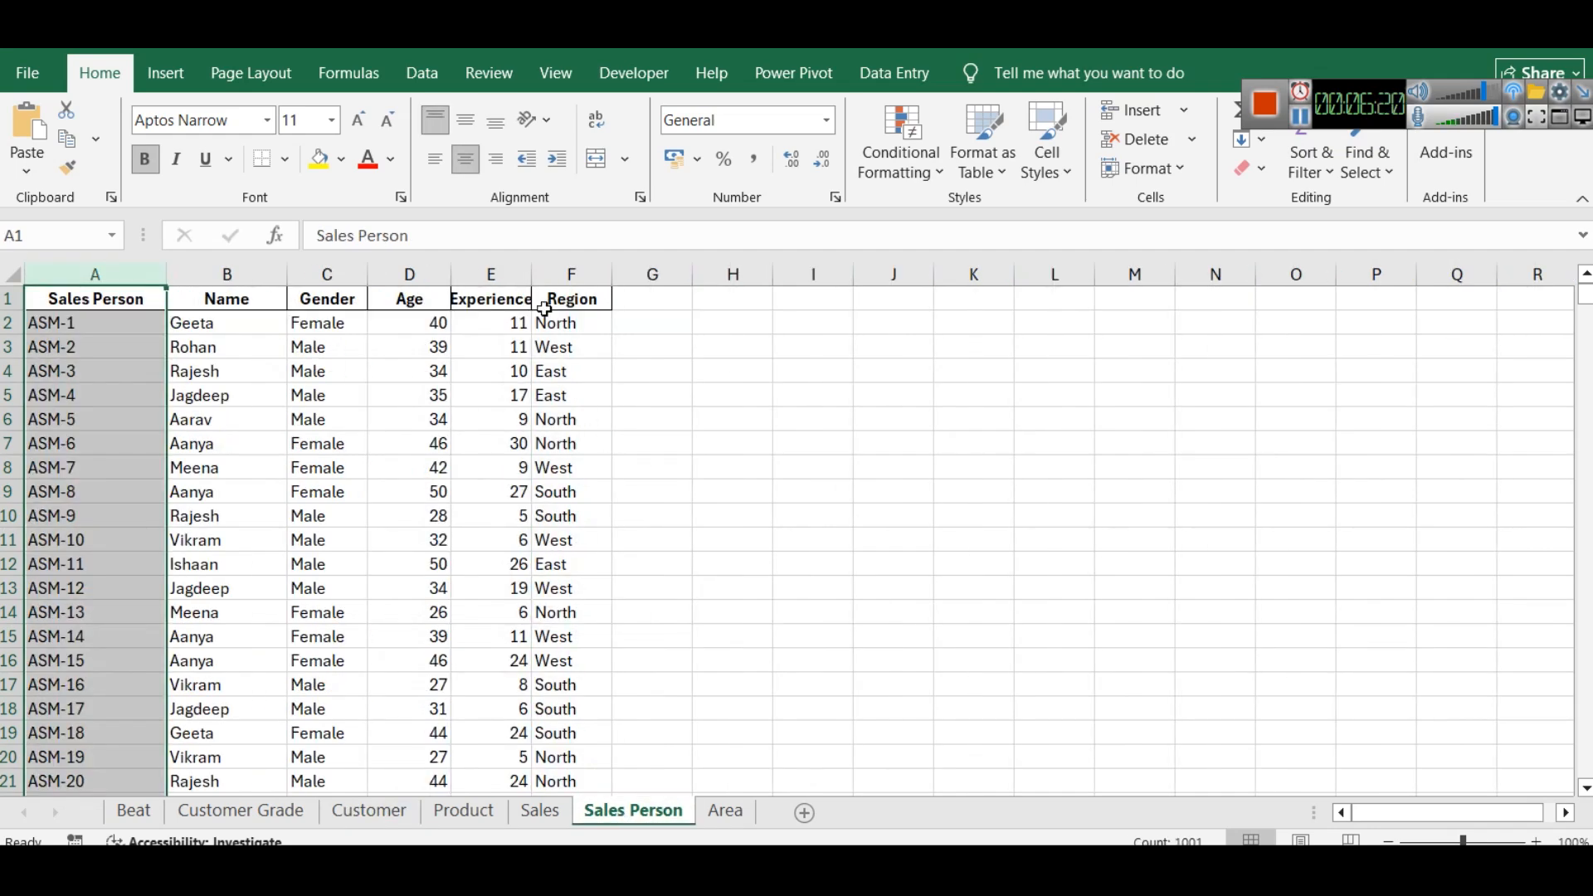
pyautogui.moveTo(537, 278); pyautogui.dragTo(565, 276)
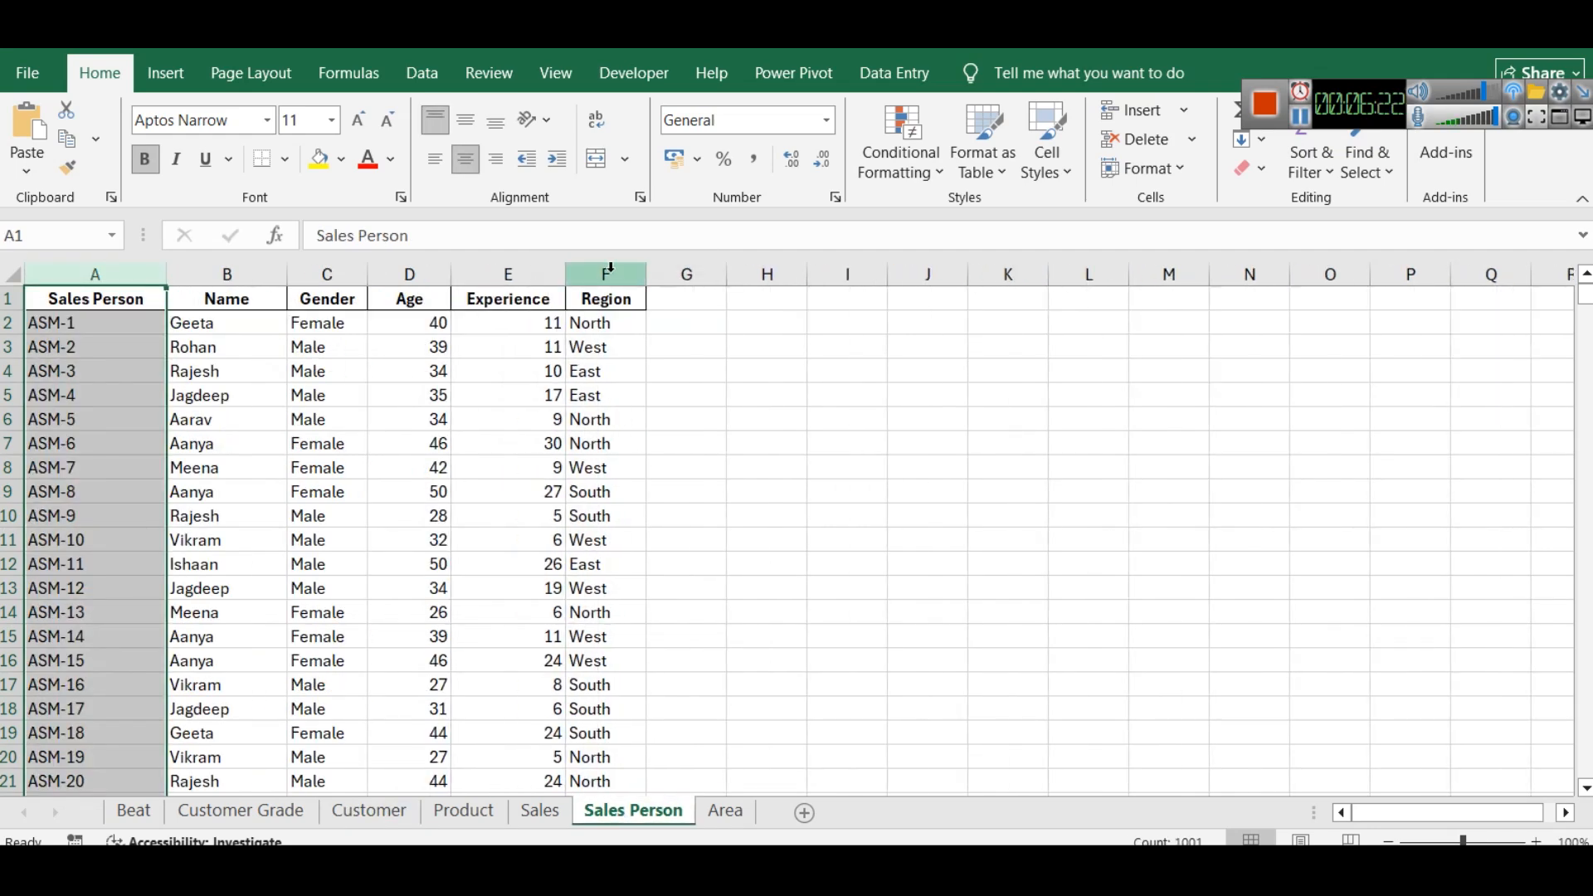
pyautogui.click(610, 270)
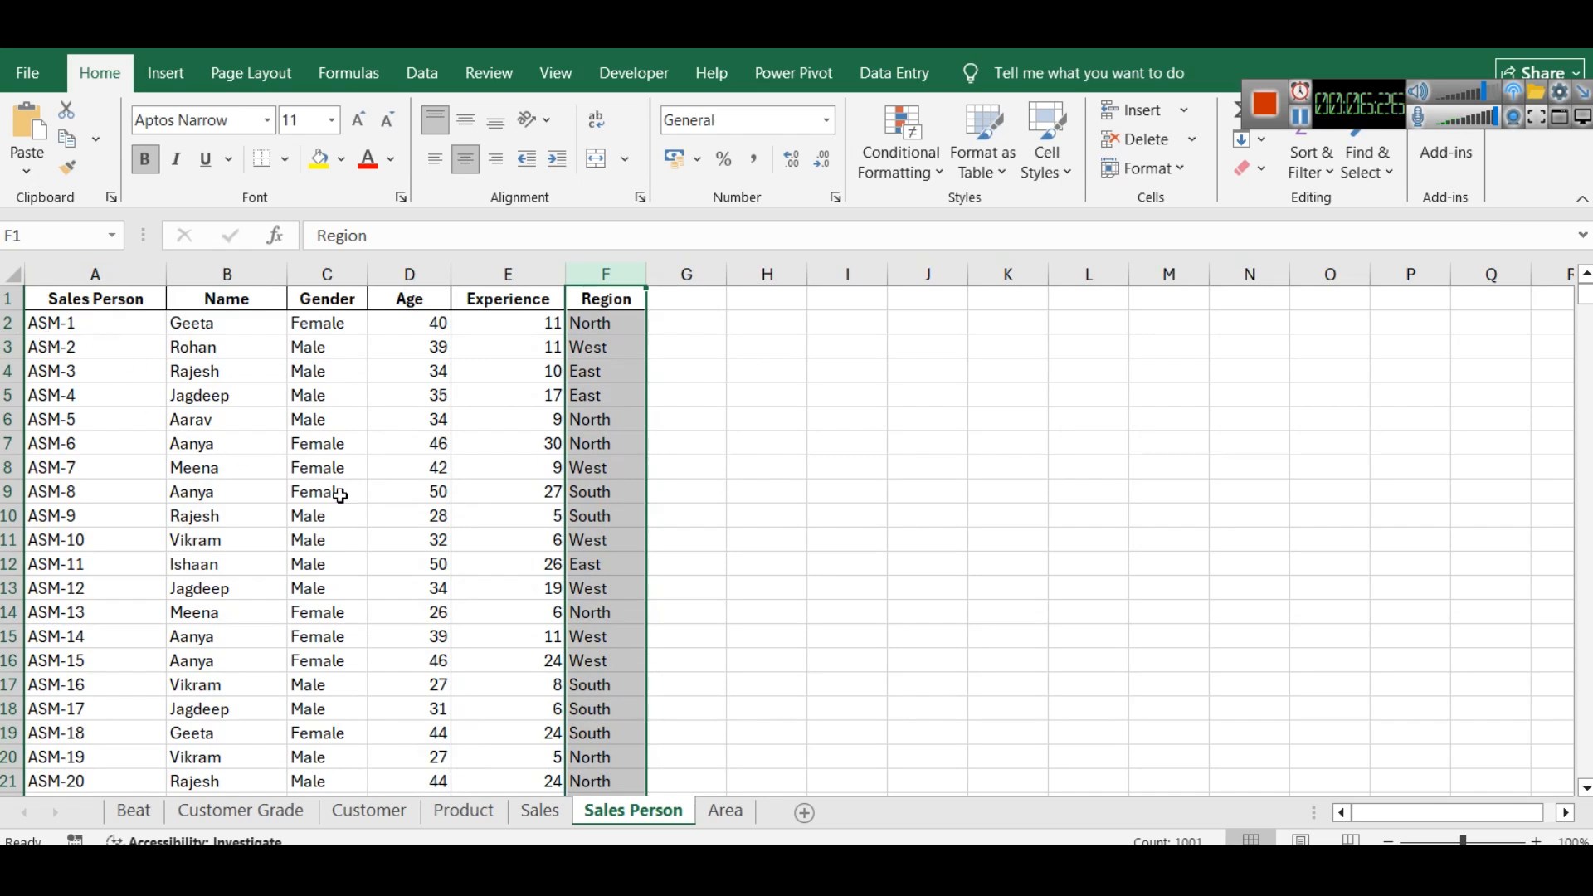
pyautogui.scroll(-9, 552, 589)
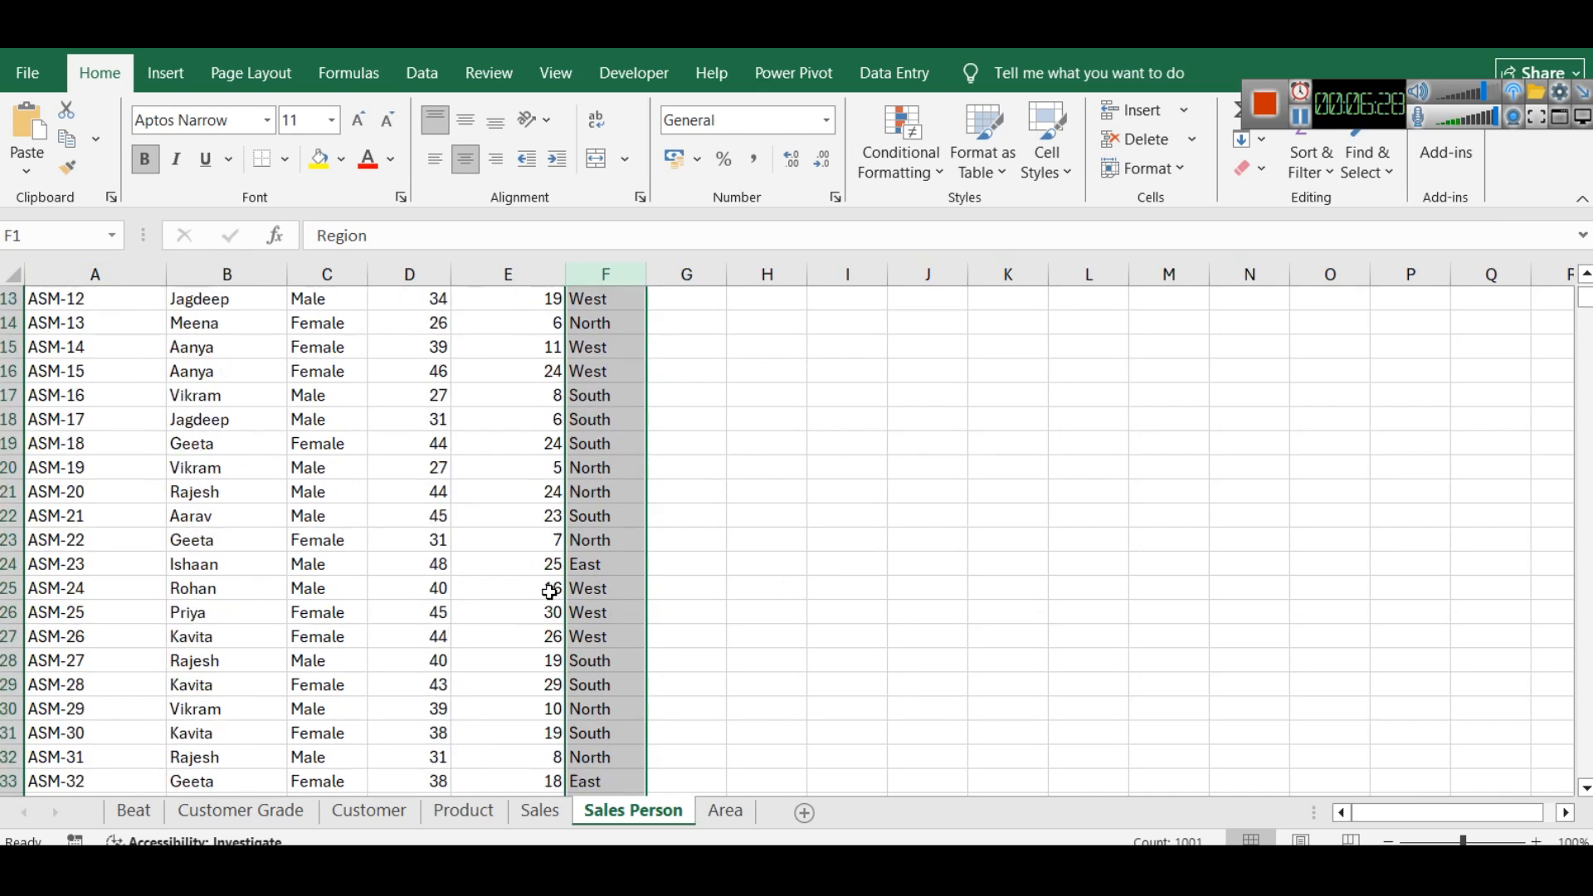
pyautogui.scroll(9, 558, 591)
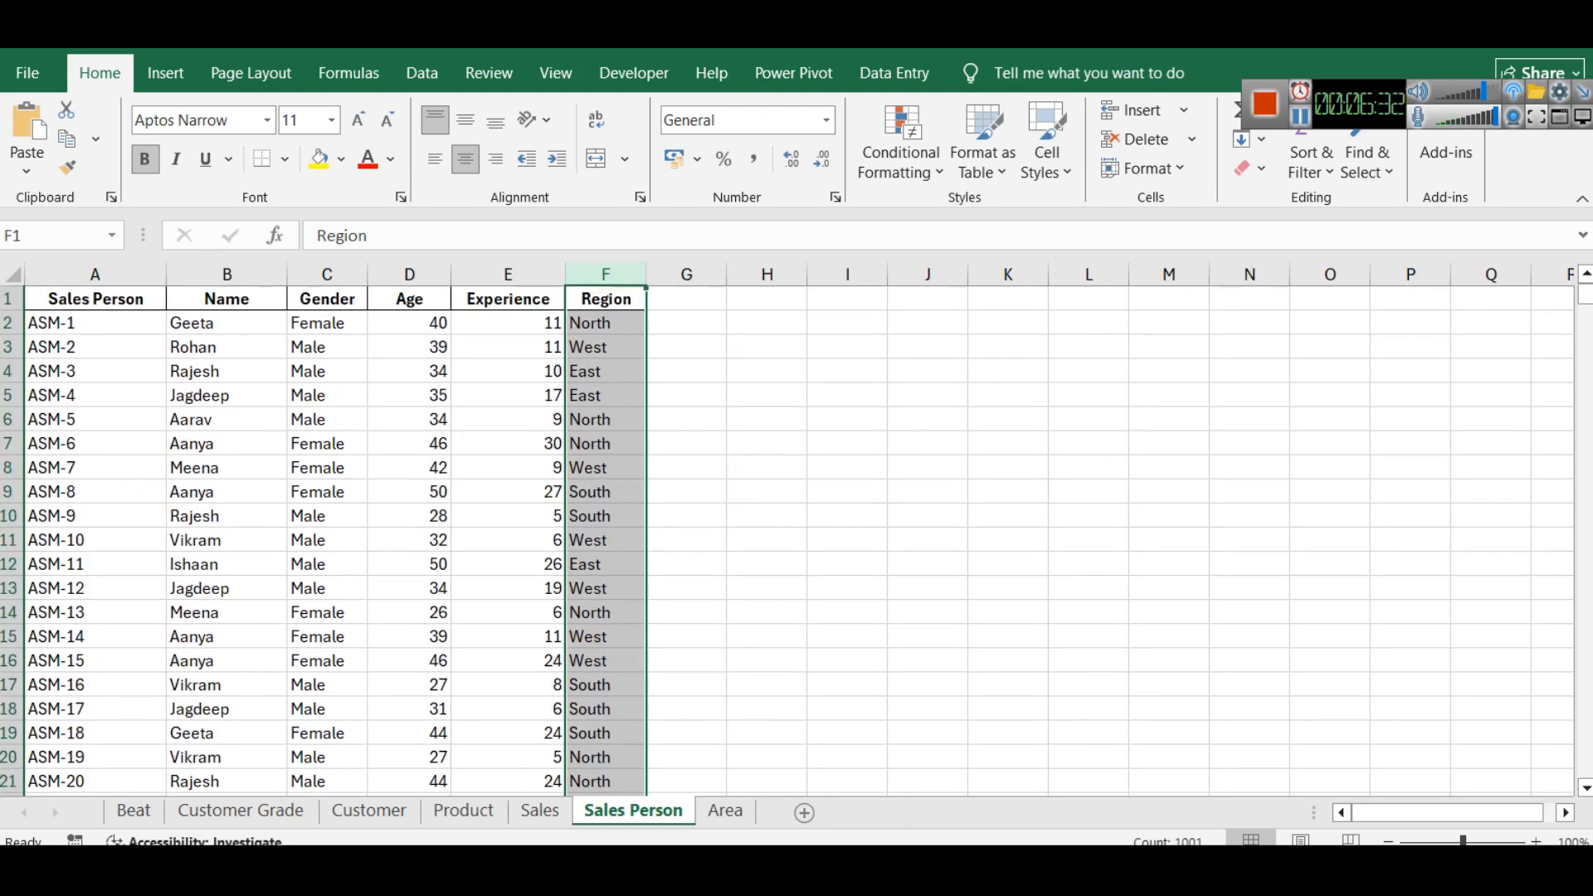
# - Check the Customer table in the Power BI model and return to Excel to review the Customer and Sales Person sheets
pyautogui.hotkey('alt', 'Tab')
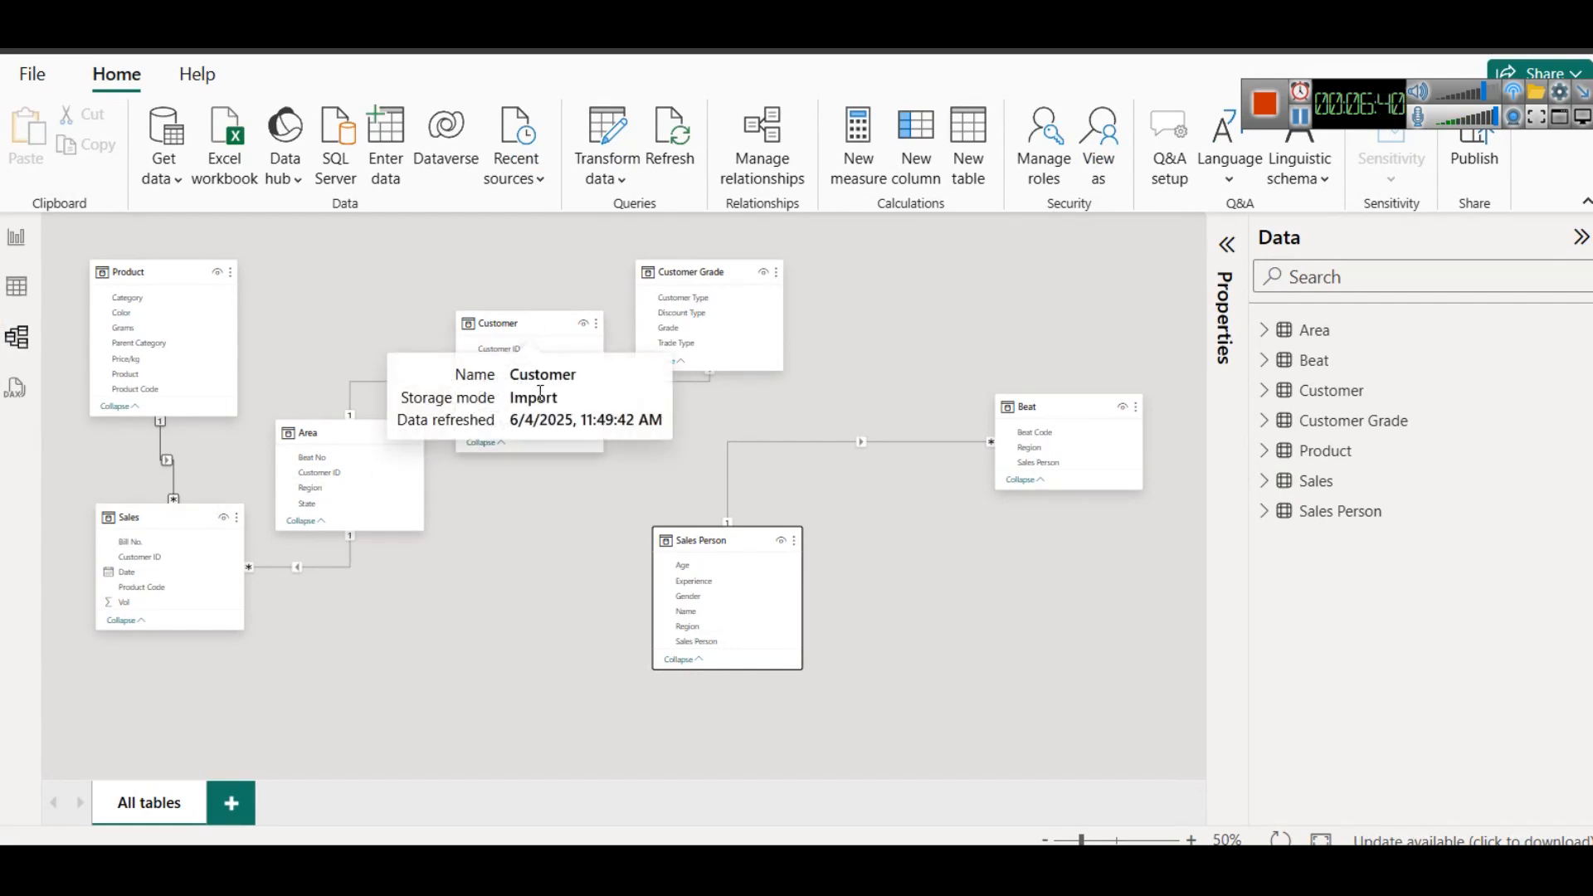
pyautogui.hotkey('alt', 'Tab')
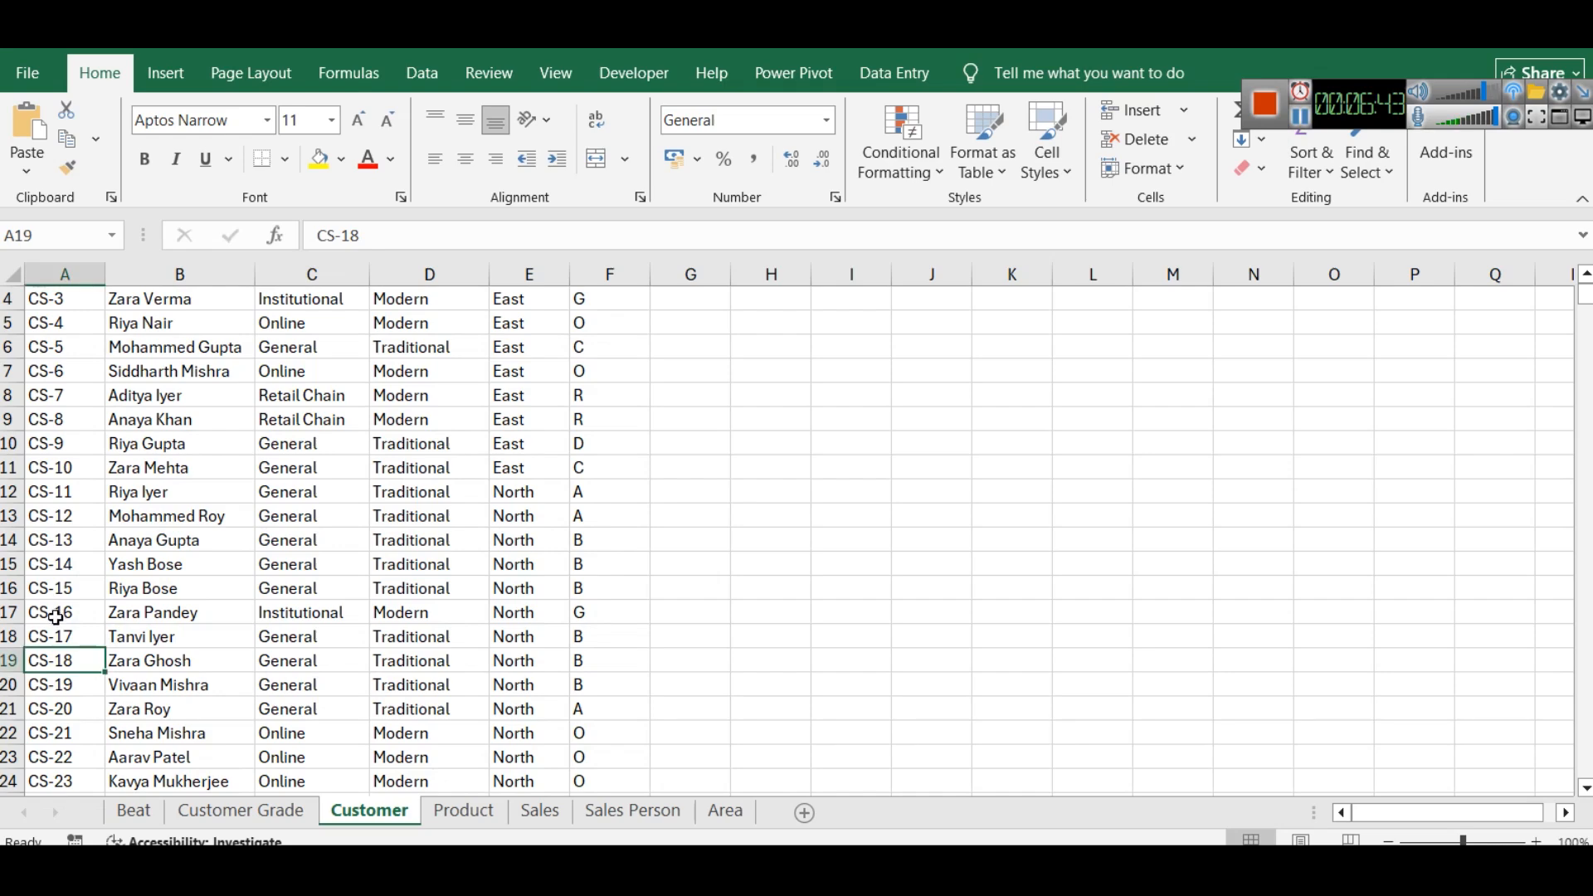
pyautogui.click(630, 812)
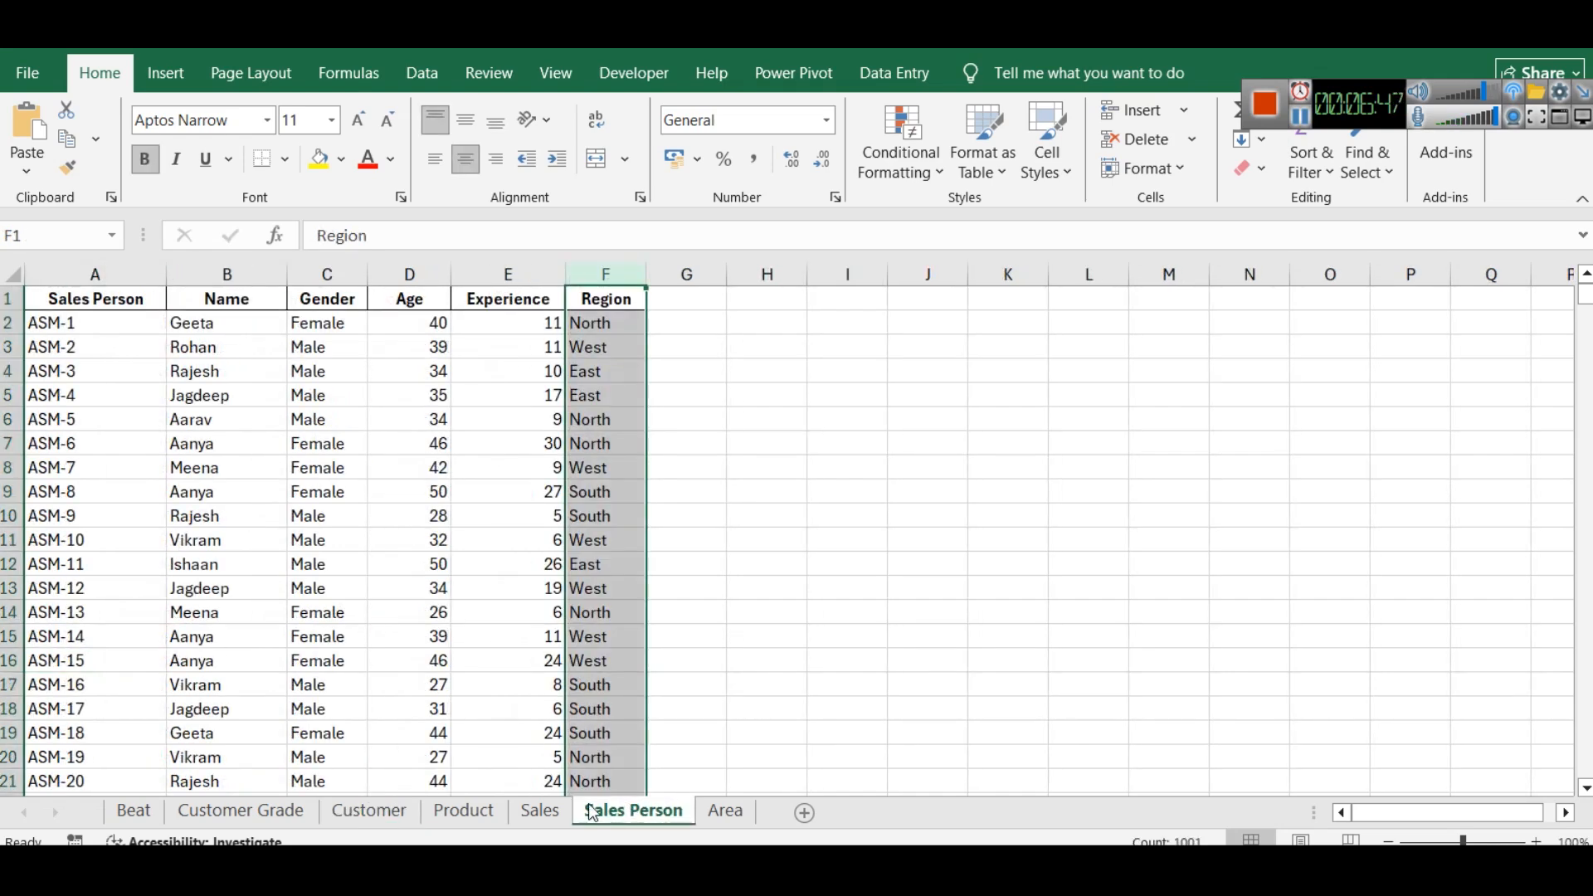
# - Search the Area sheet's Customer ID column for one customer's ID, select its cell and switch back to the Power BI model
pyautogui.click(726, 812)
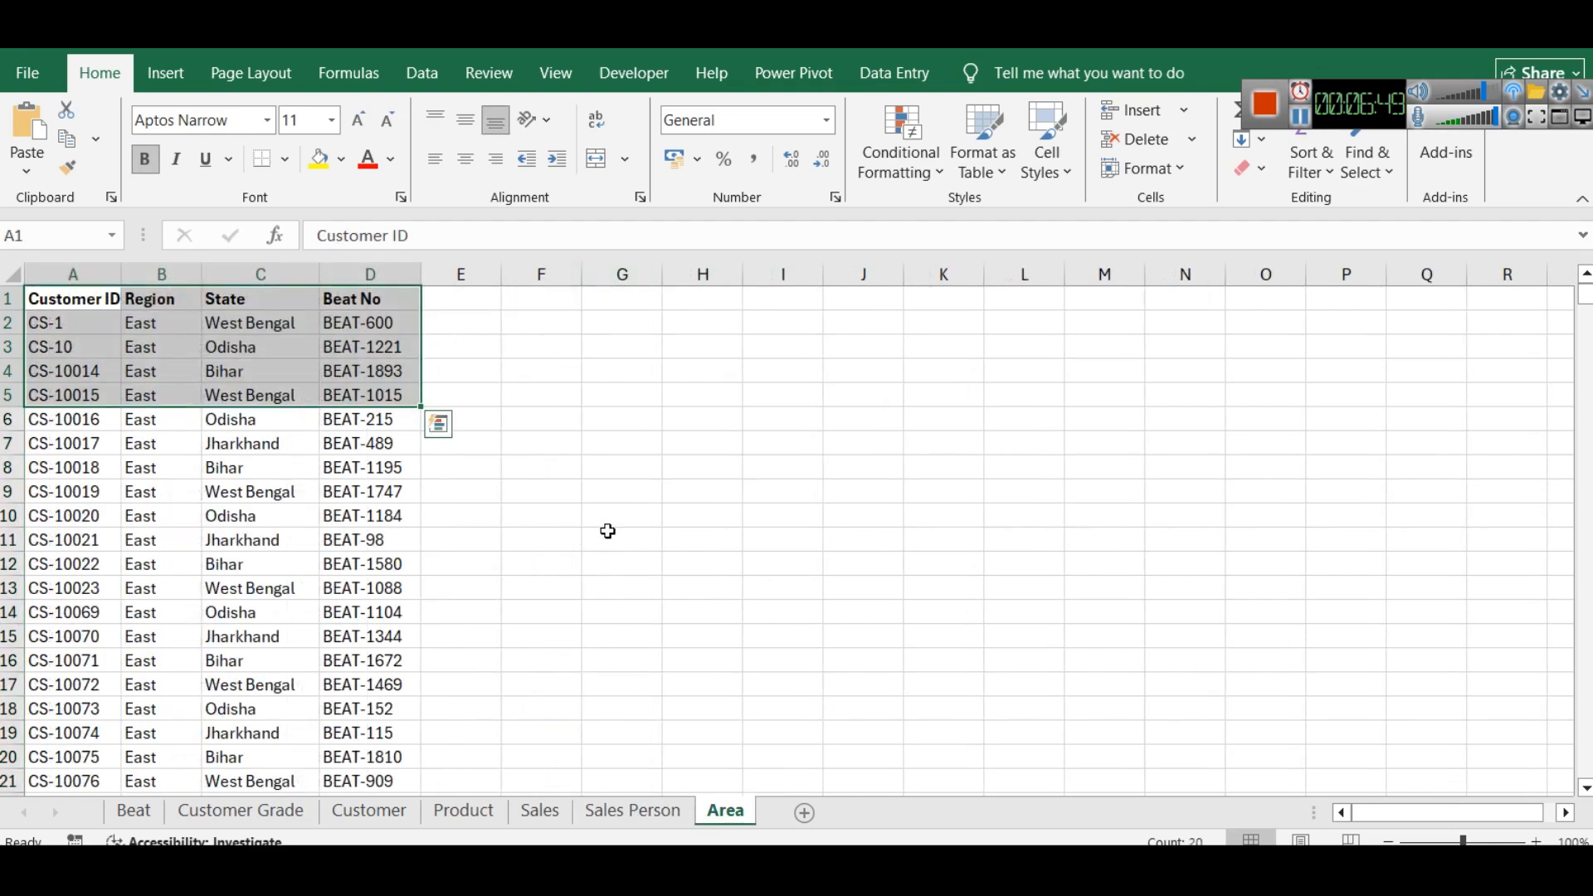
pyautogui.hotkey('ctrl', 'q')
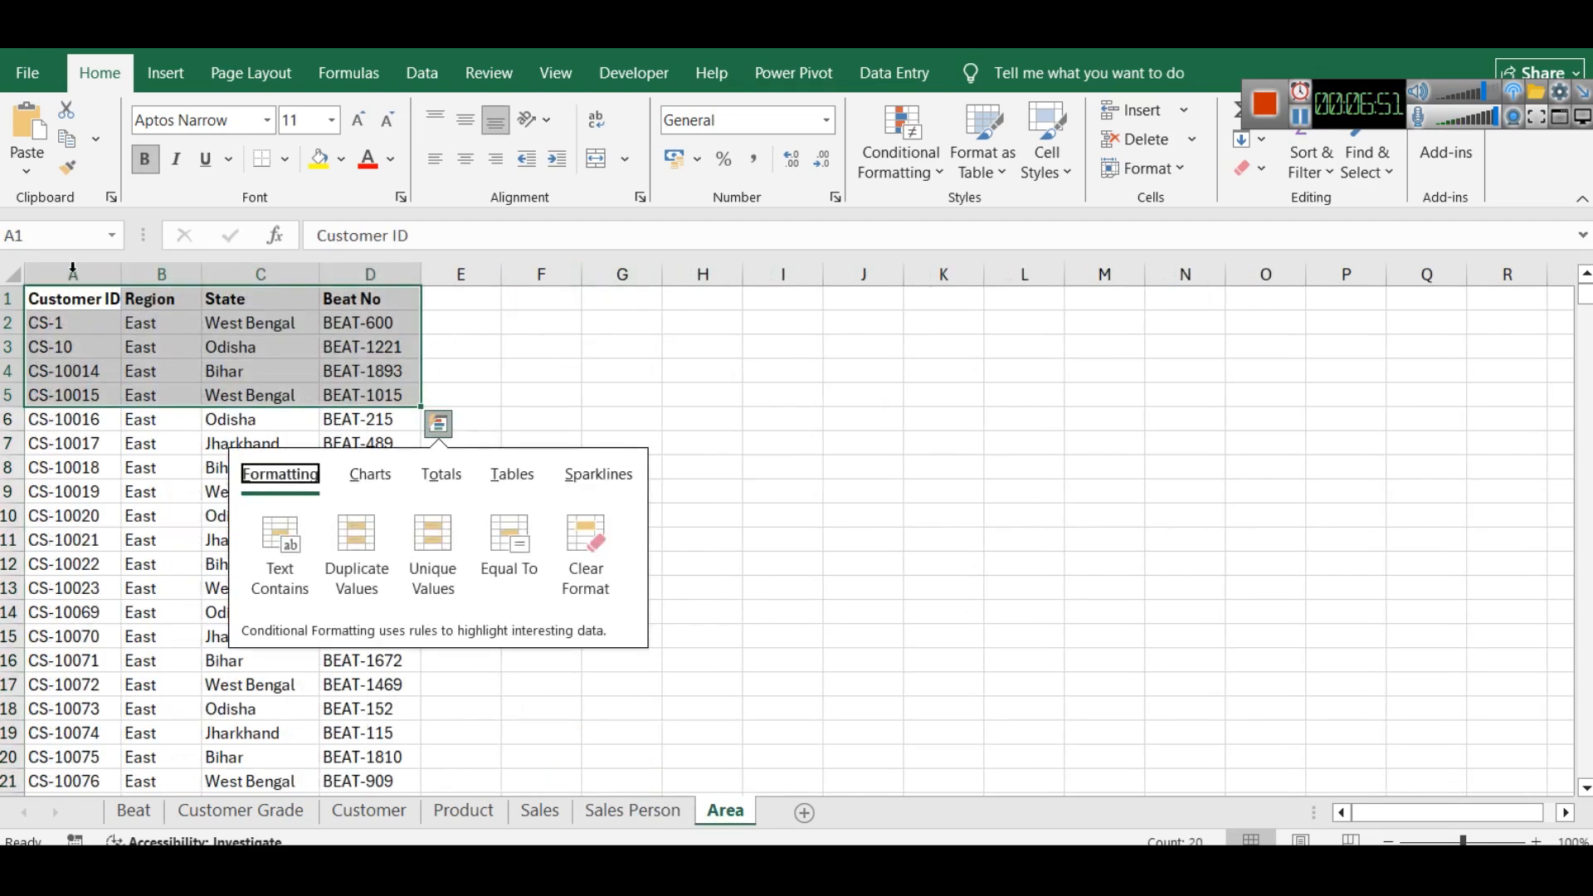
pyautogui.click(70, 263)
pyautogui.hotkey('ctrl', 'f')
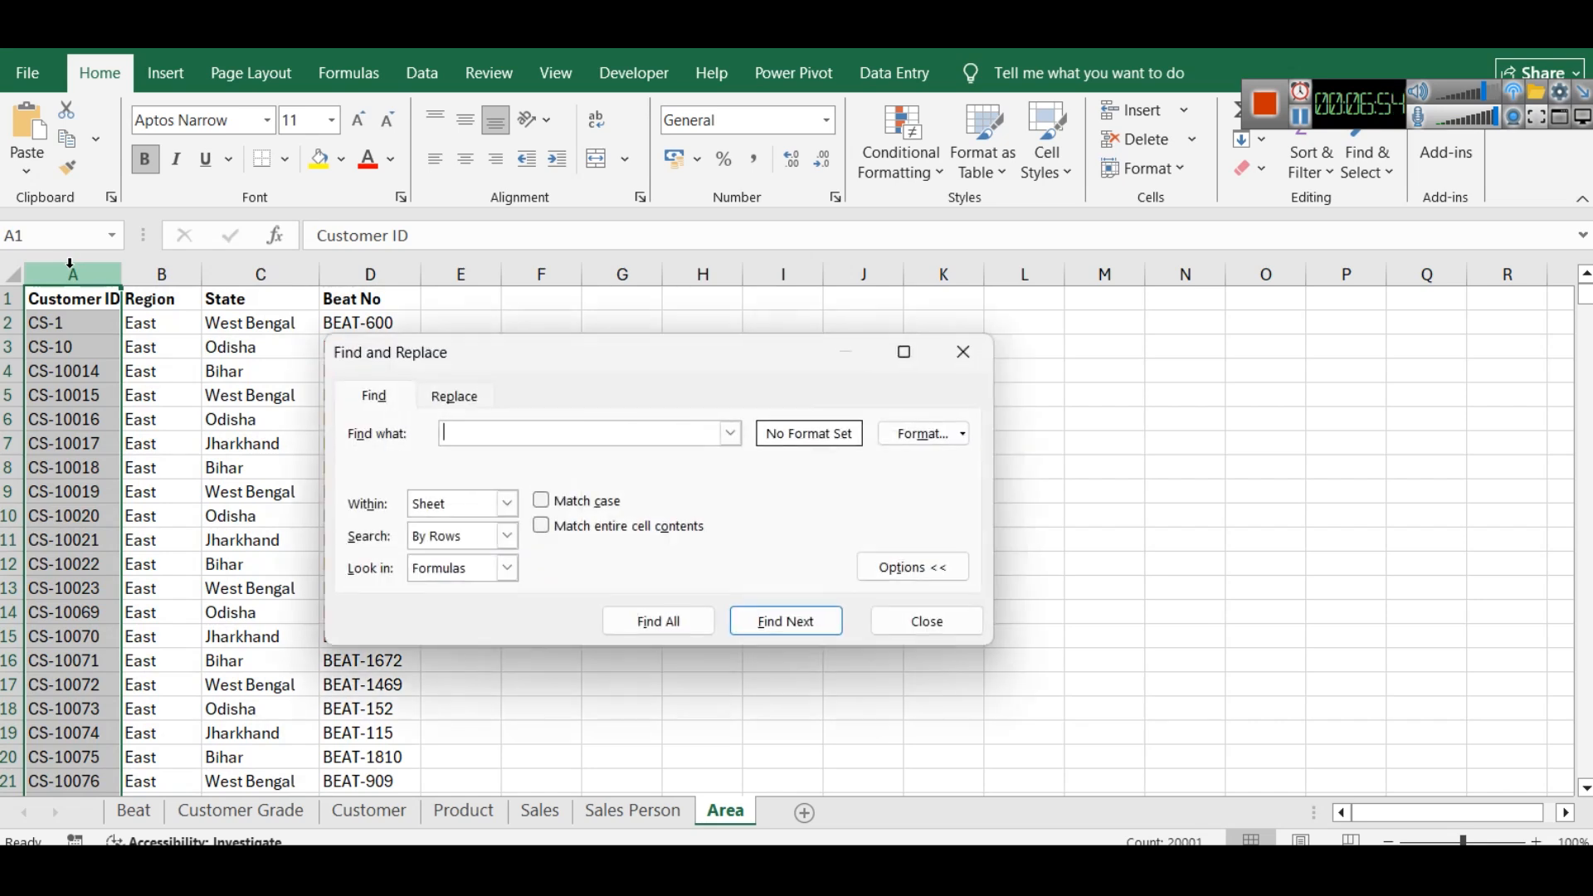
pyautogui.write('cs-18')
pyautogui.press('Return')
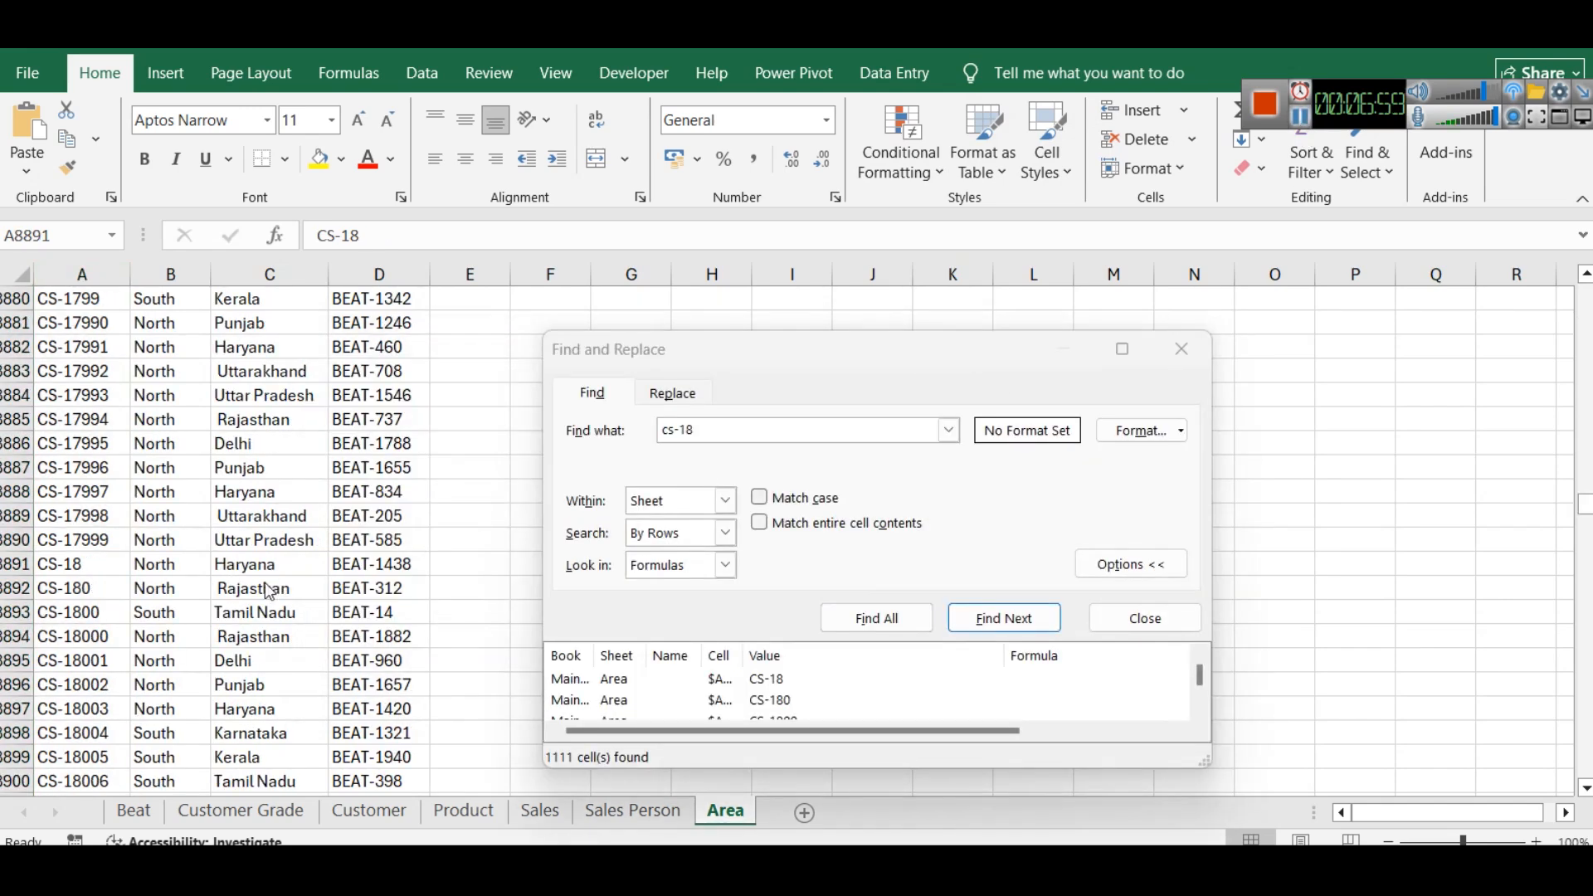
pyautogui.click(100, 565)
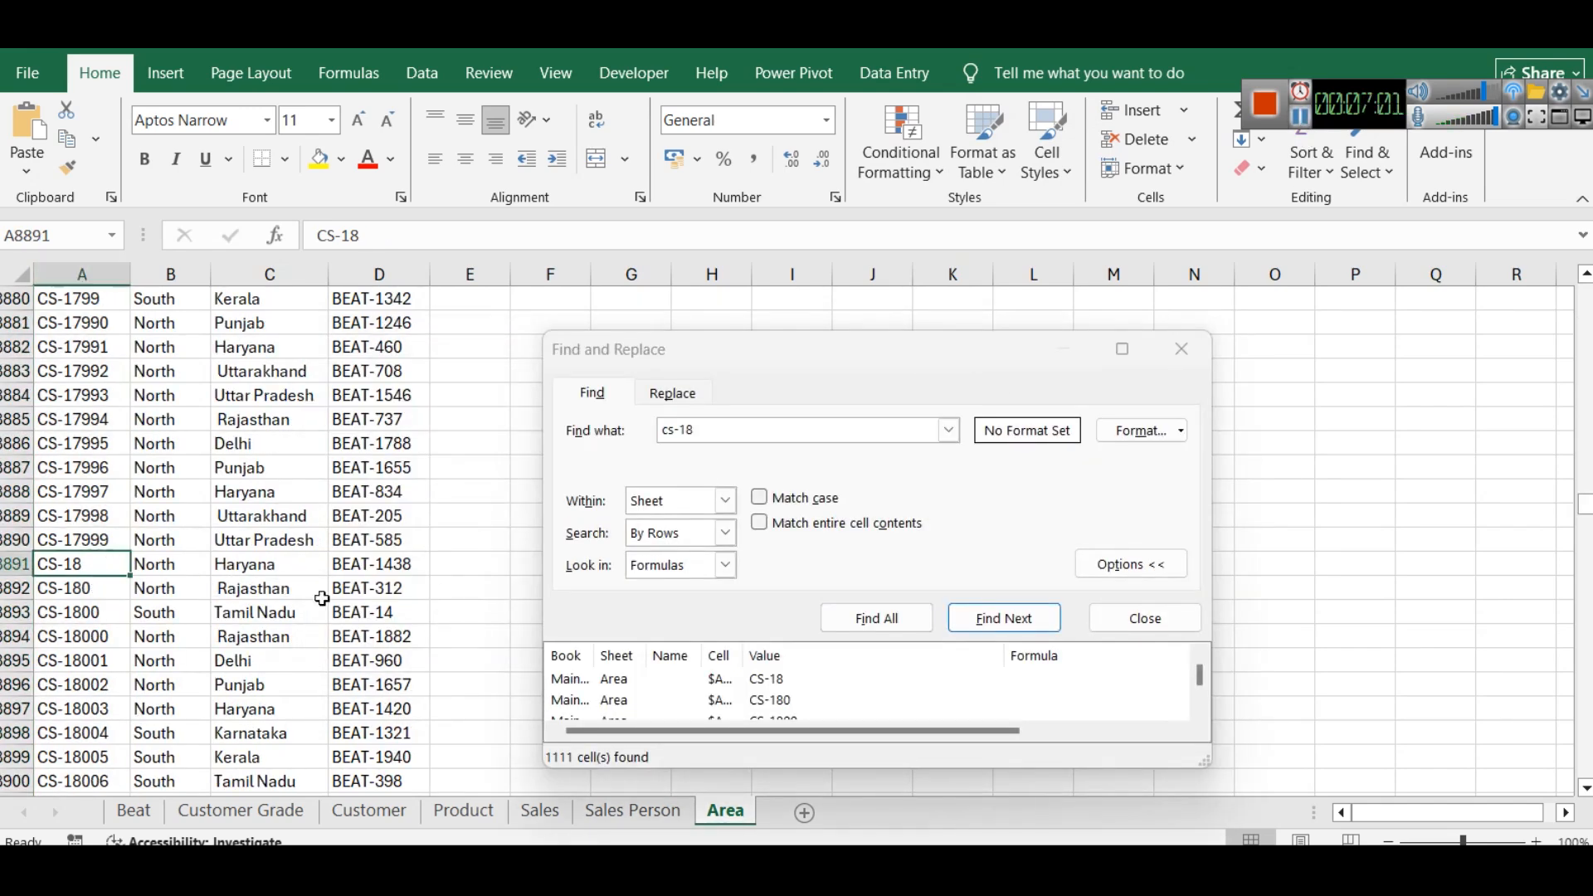
pyautogui.click(1187, 350)
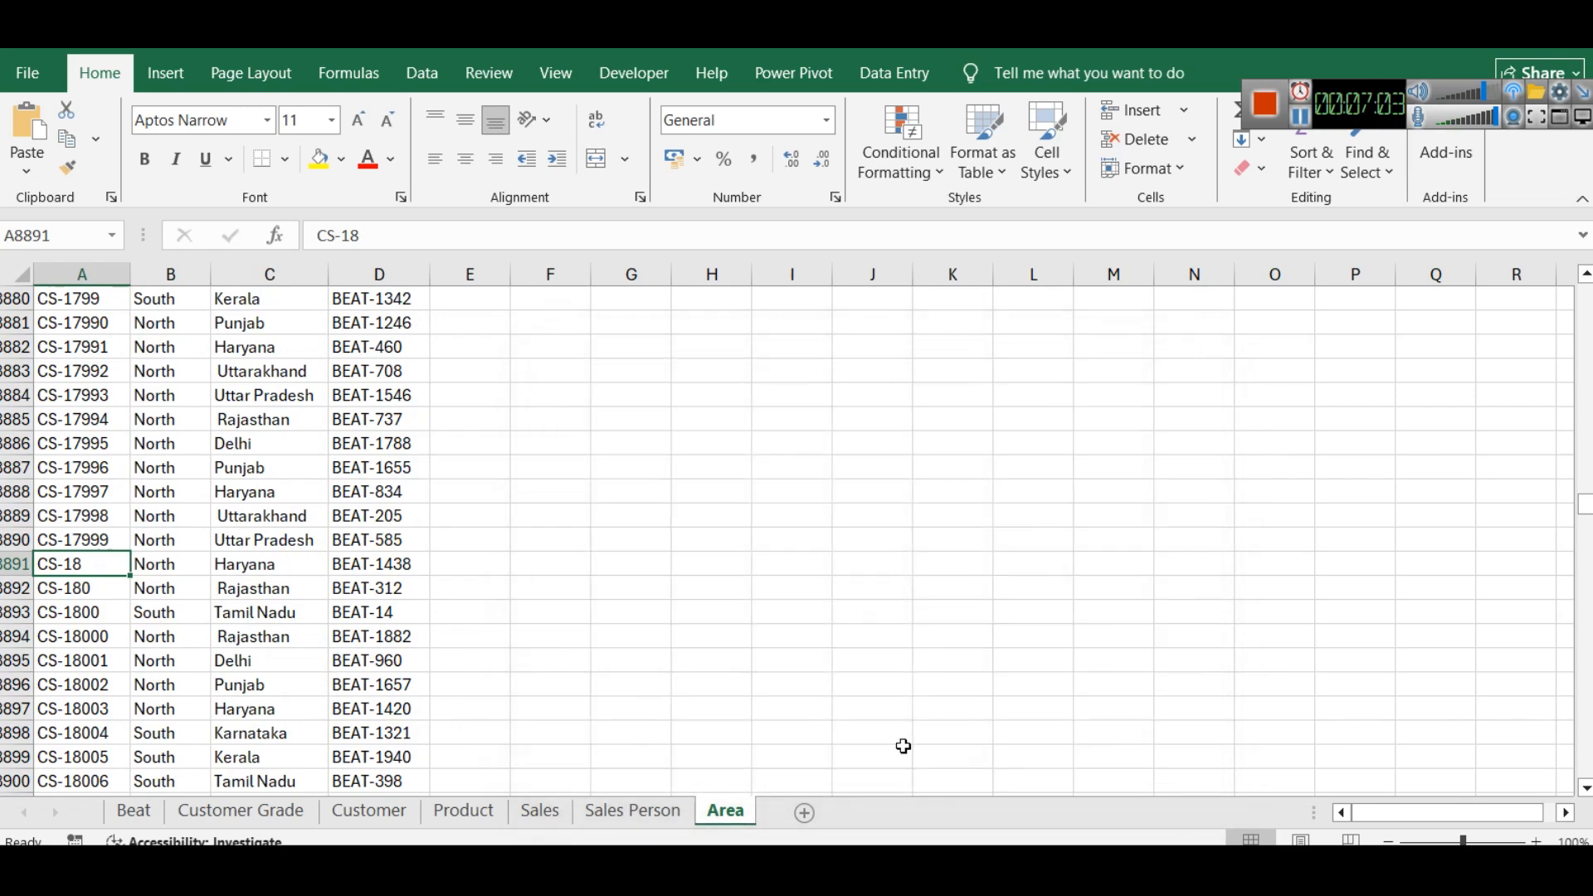
pyautogui.hotkey('alt', 'Tab')
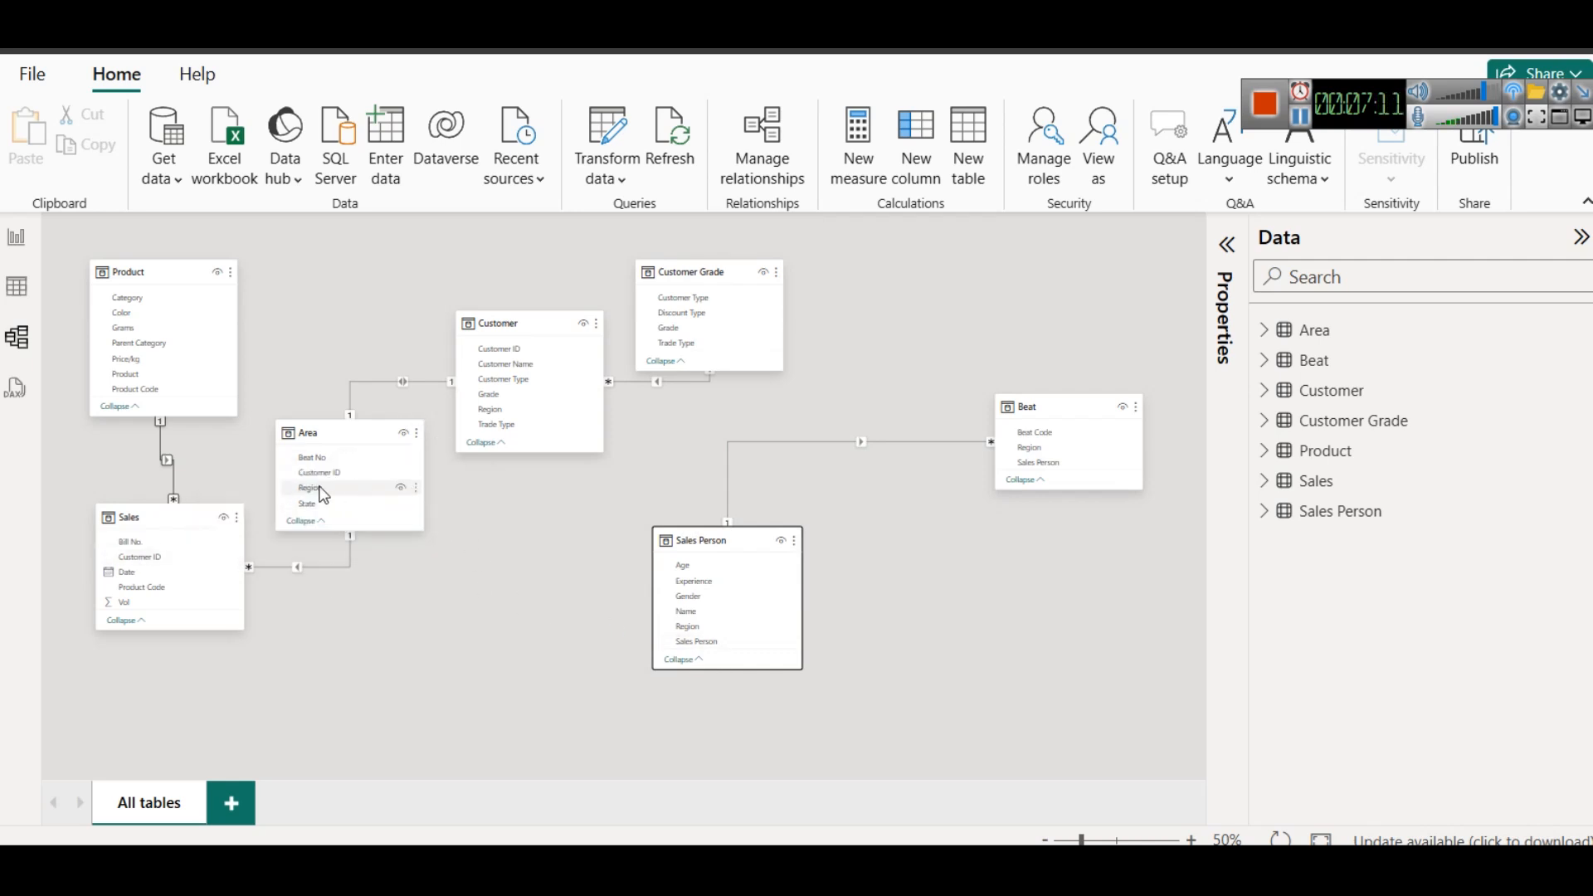
pyautogui.moveTo(317, 486); pyautogui.dragTo(705, 627)
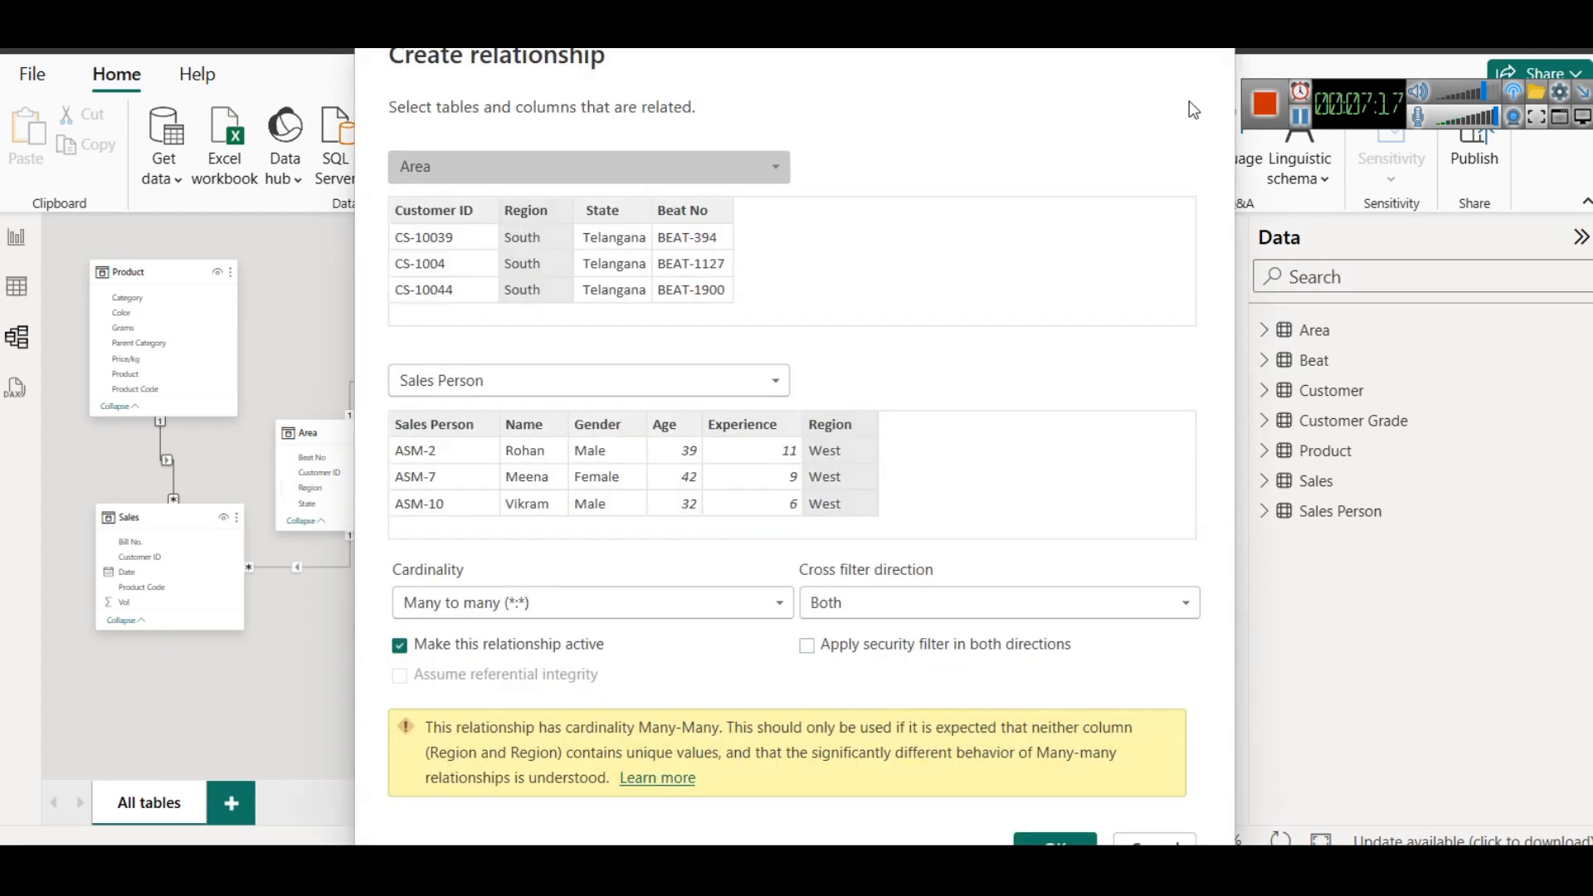
pyautogui.moveTo(739, 35); pyautogui.dragTo(1100, 48)
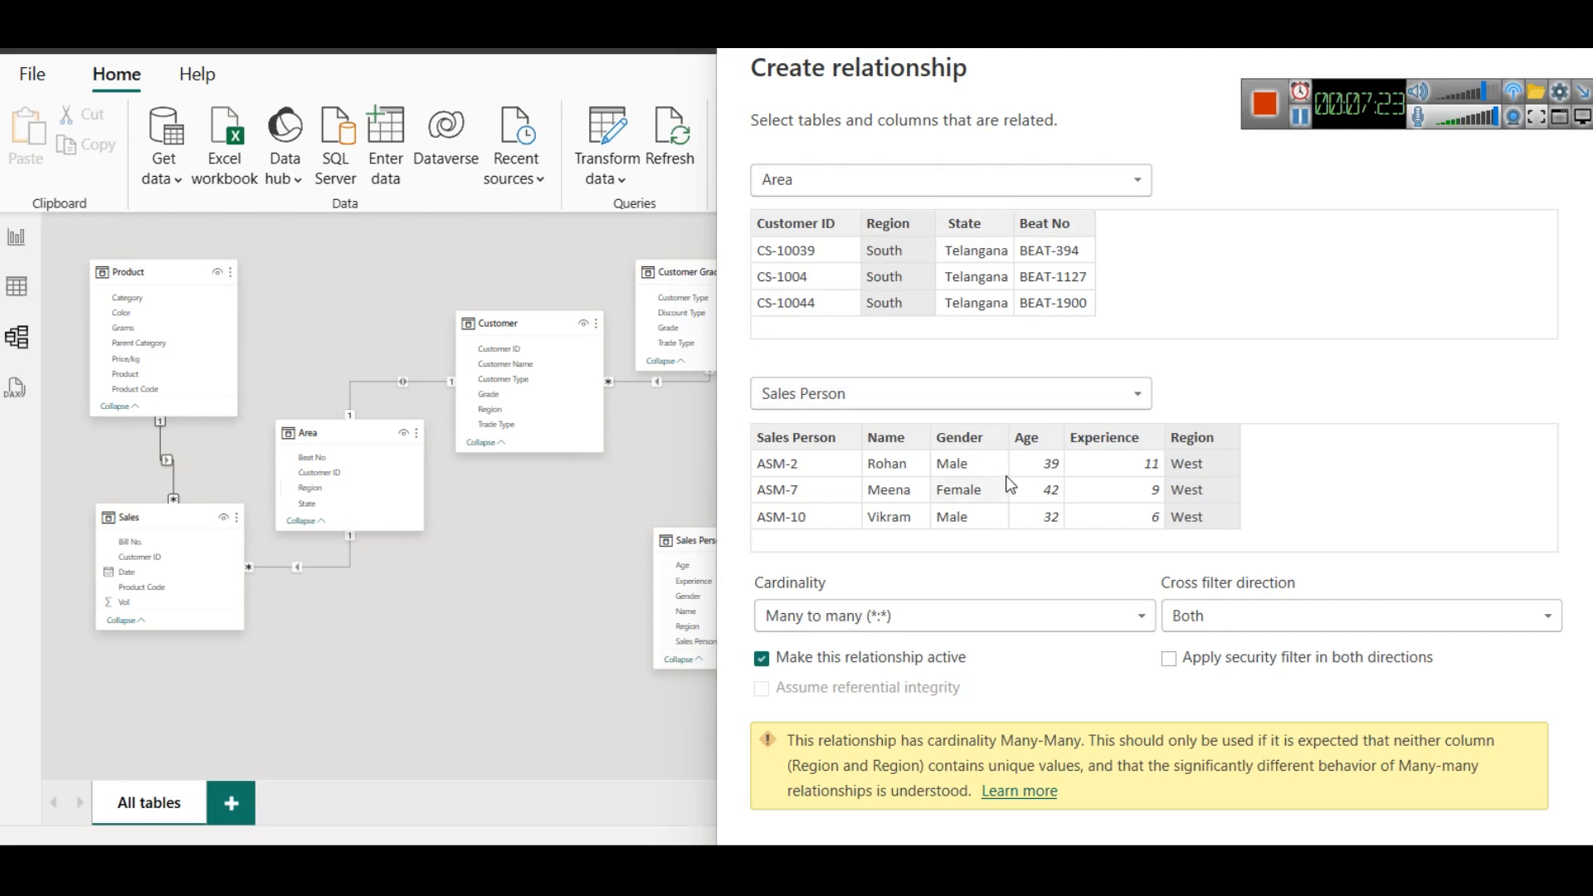
pyautogui.moveTo(1070, 65); pyautogui.dragTo(978, 37)
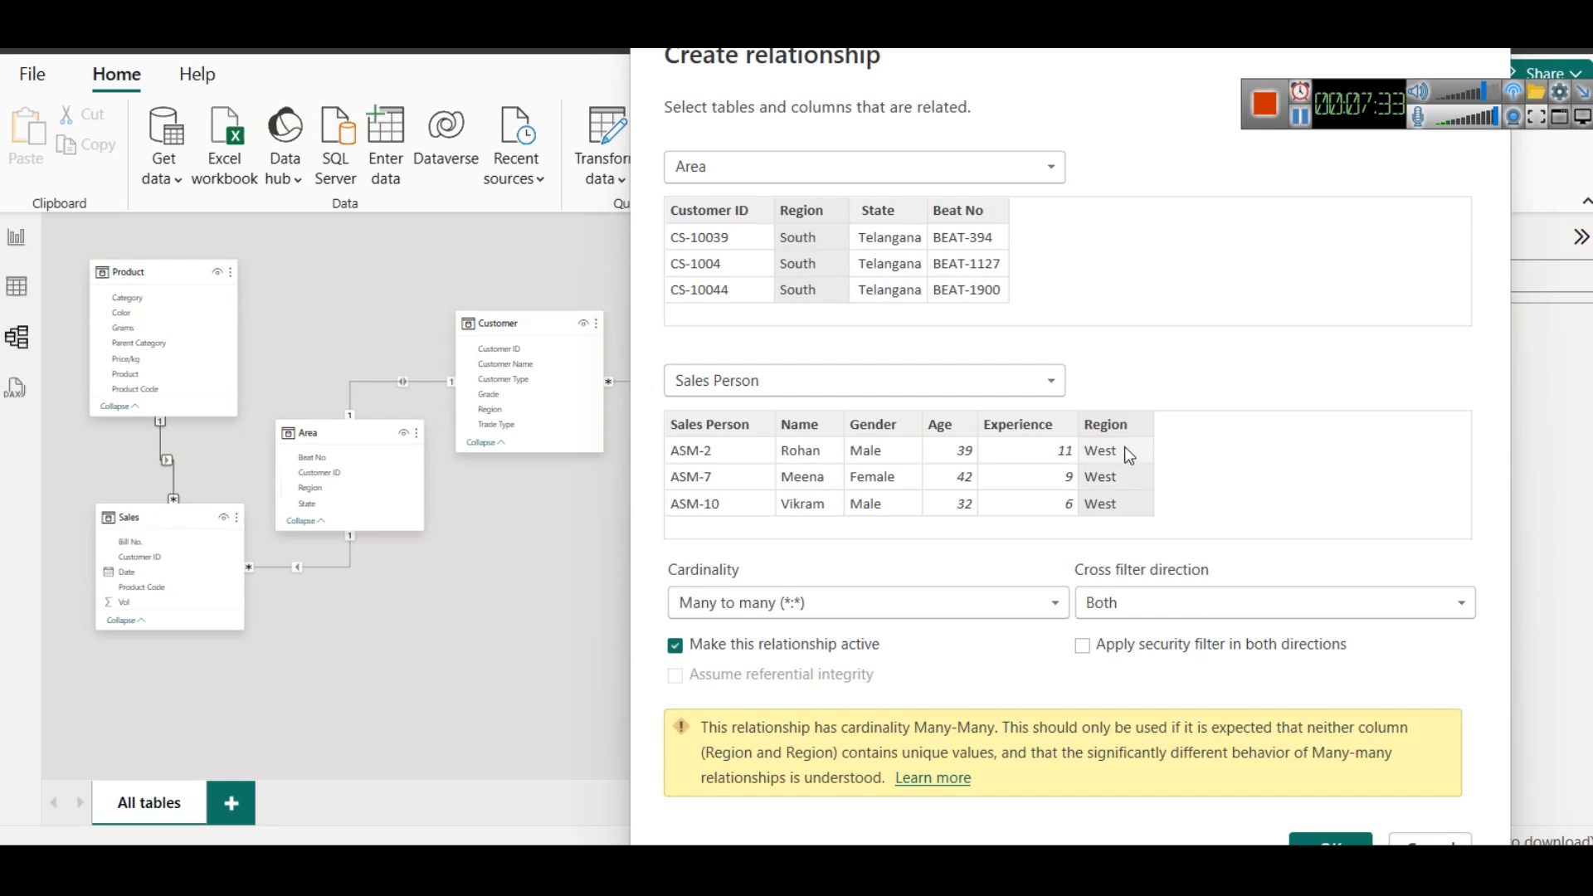
pyautogui.click(1431, 838)
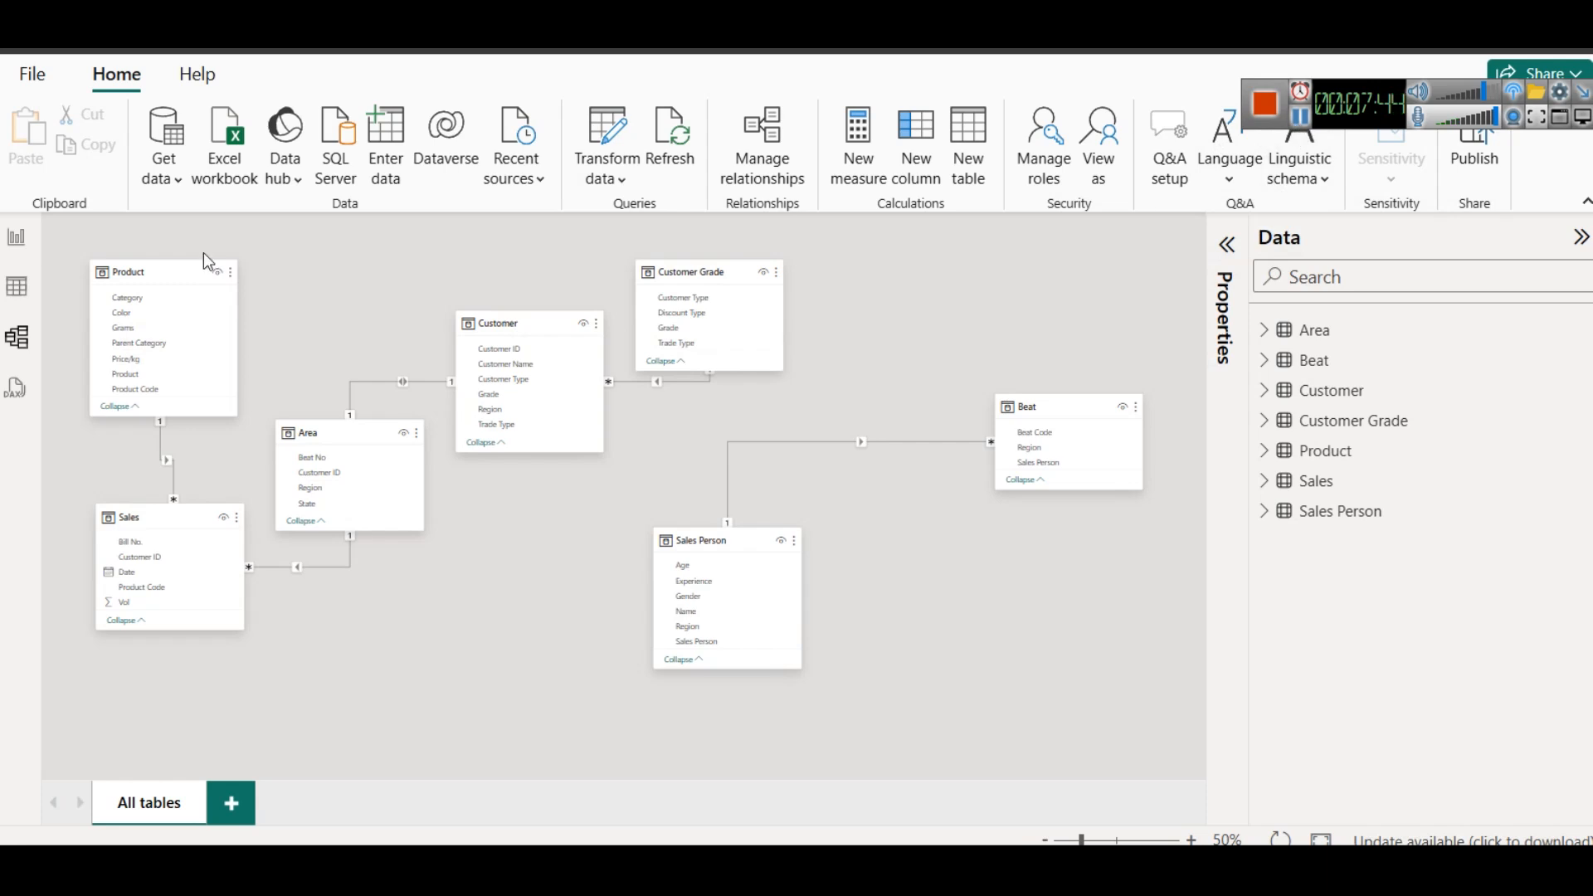
# - Open the report view, switch to the Excel workbook and examine the Sales sheet's Vol column and the Product sheet's Grams and Price/kg columns
pyautogui.click(14, 239)
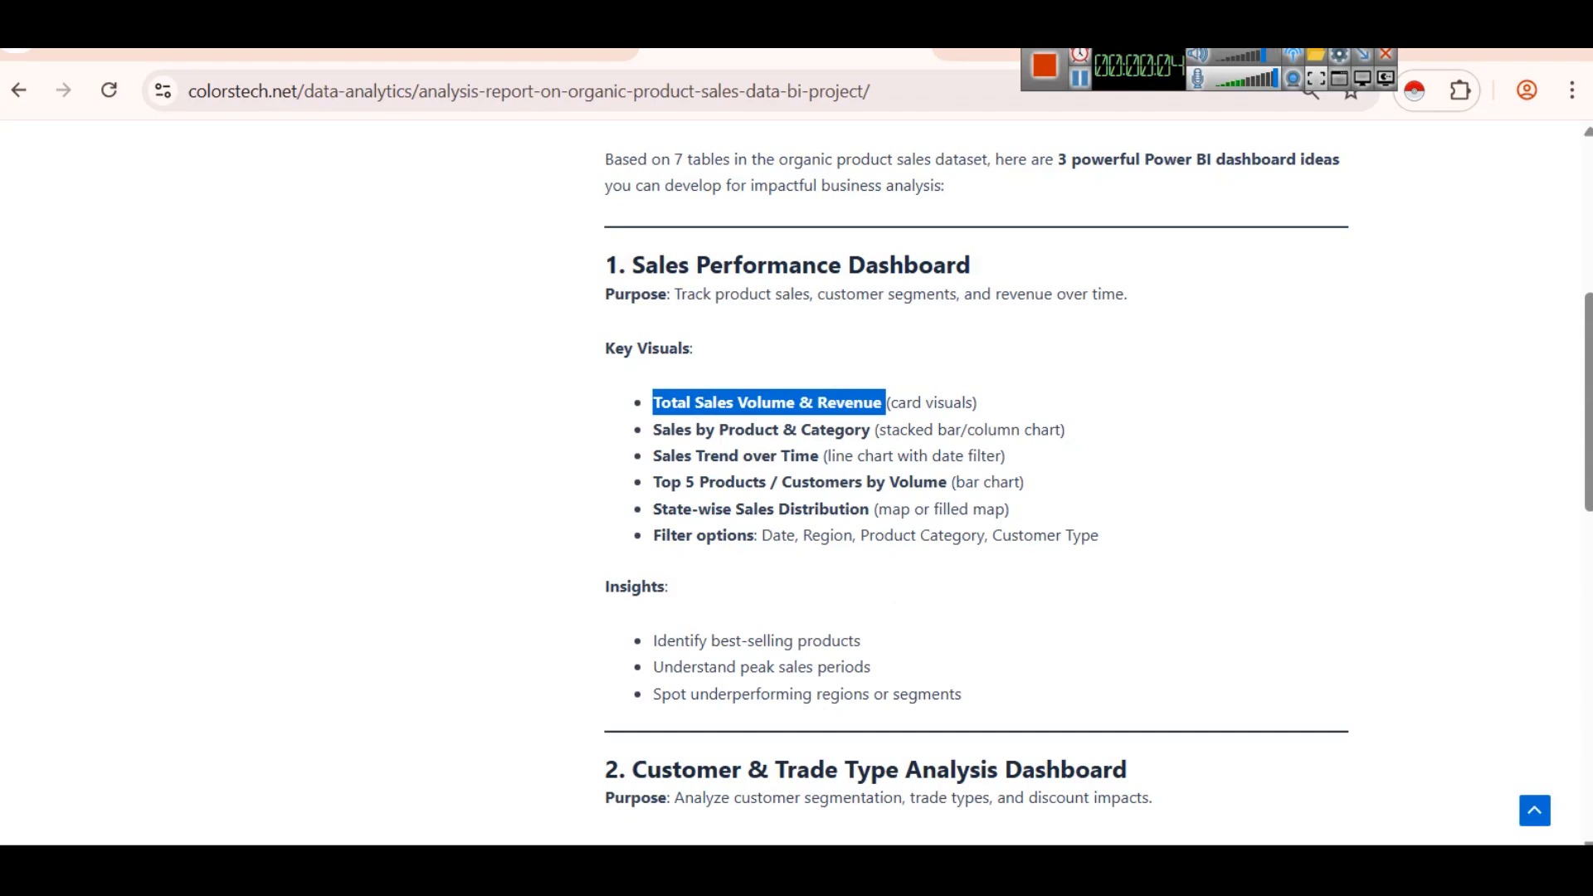
pyautogui.click(702, 868)
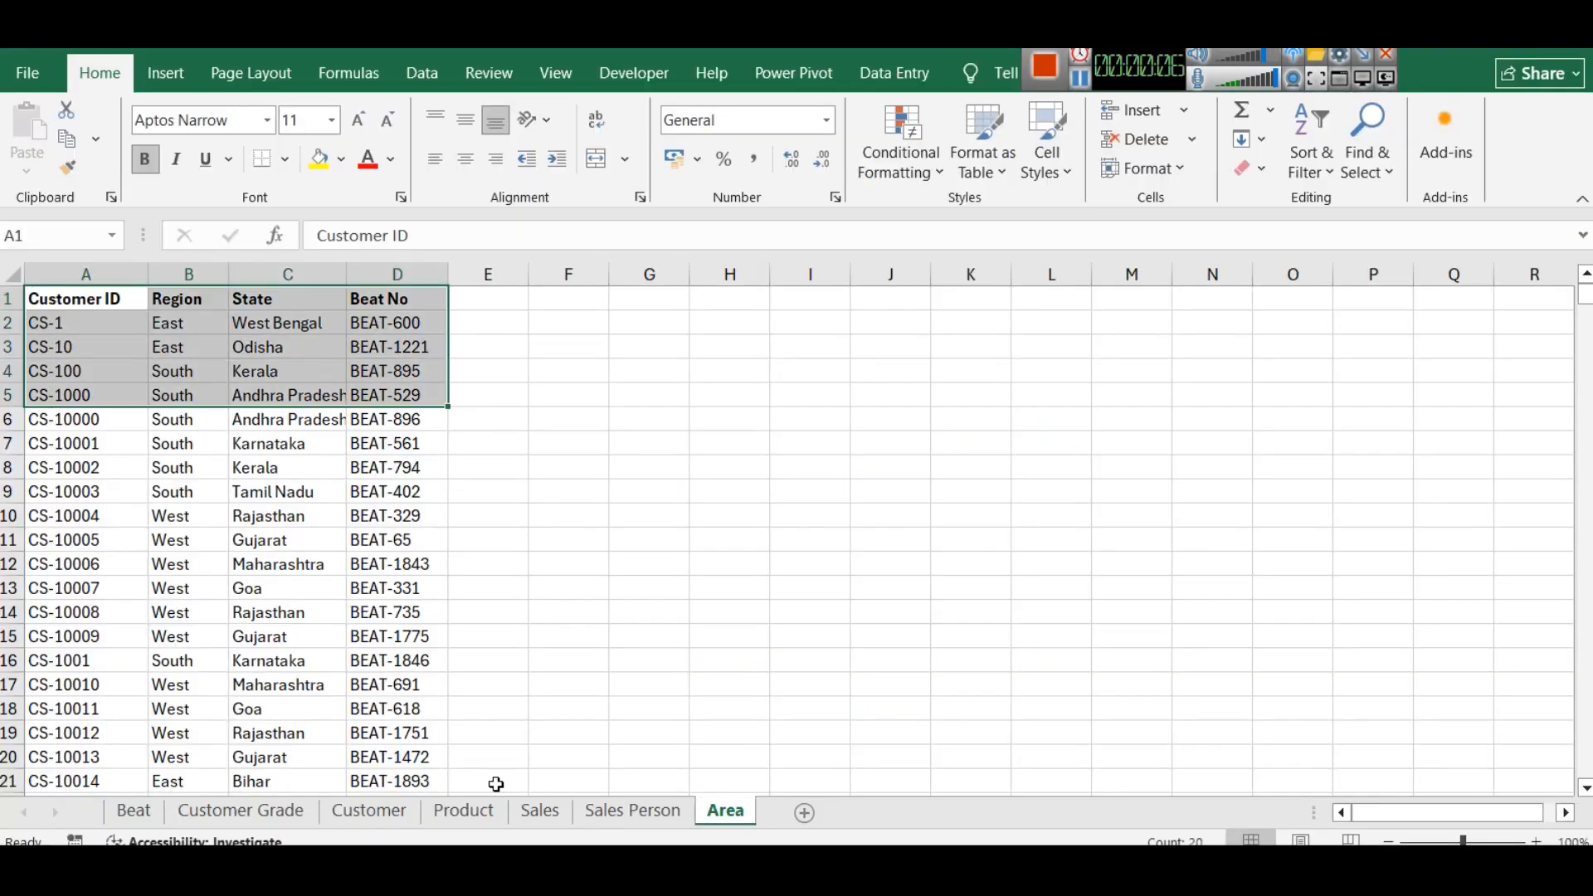
pyautogui.click(537, 811)
pyautogui.click(594, 515)
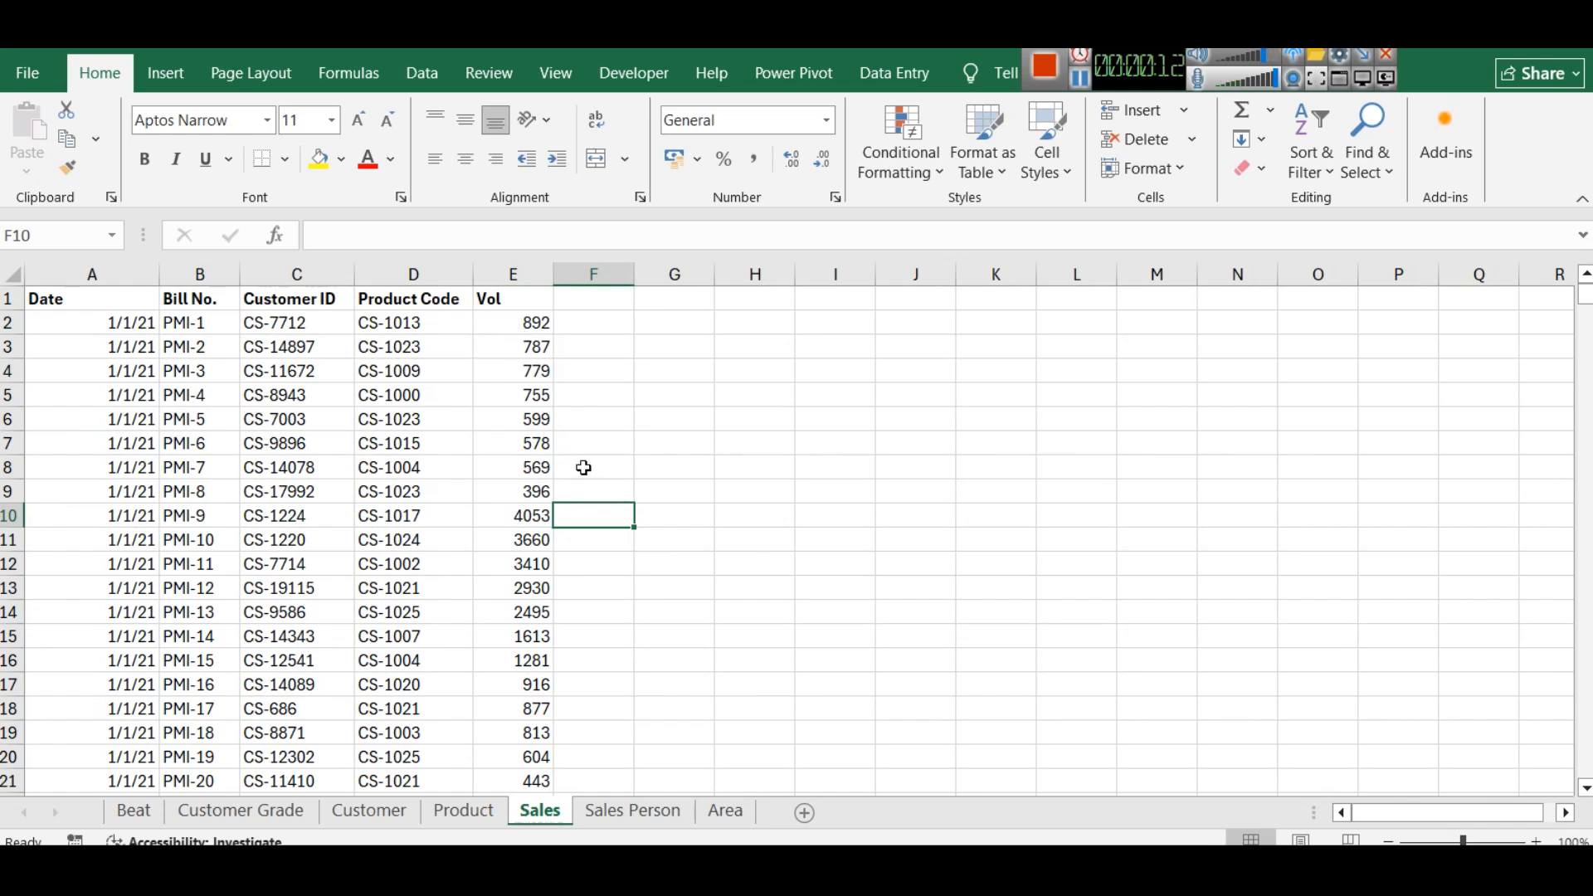
pyautogui.click(501, 324)
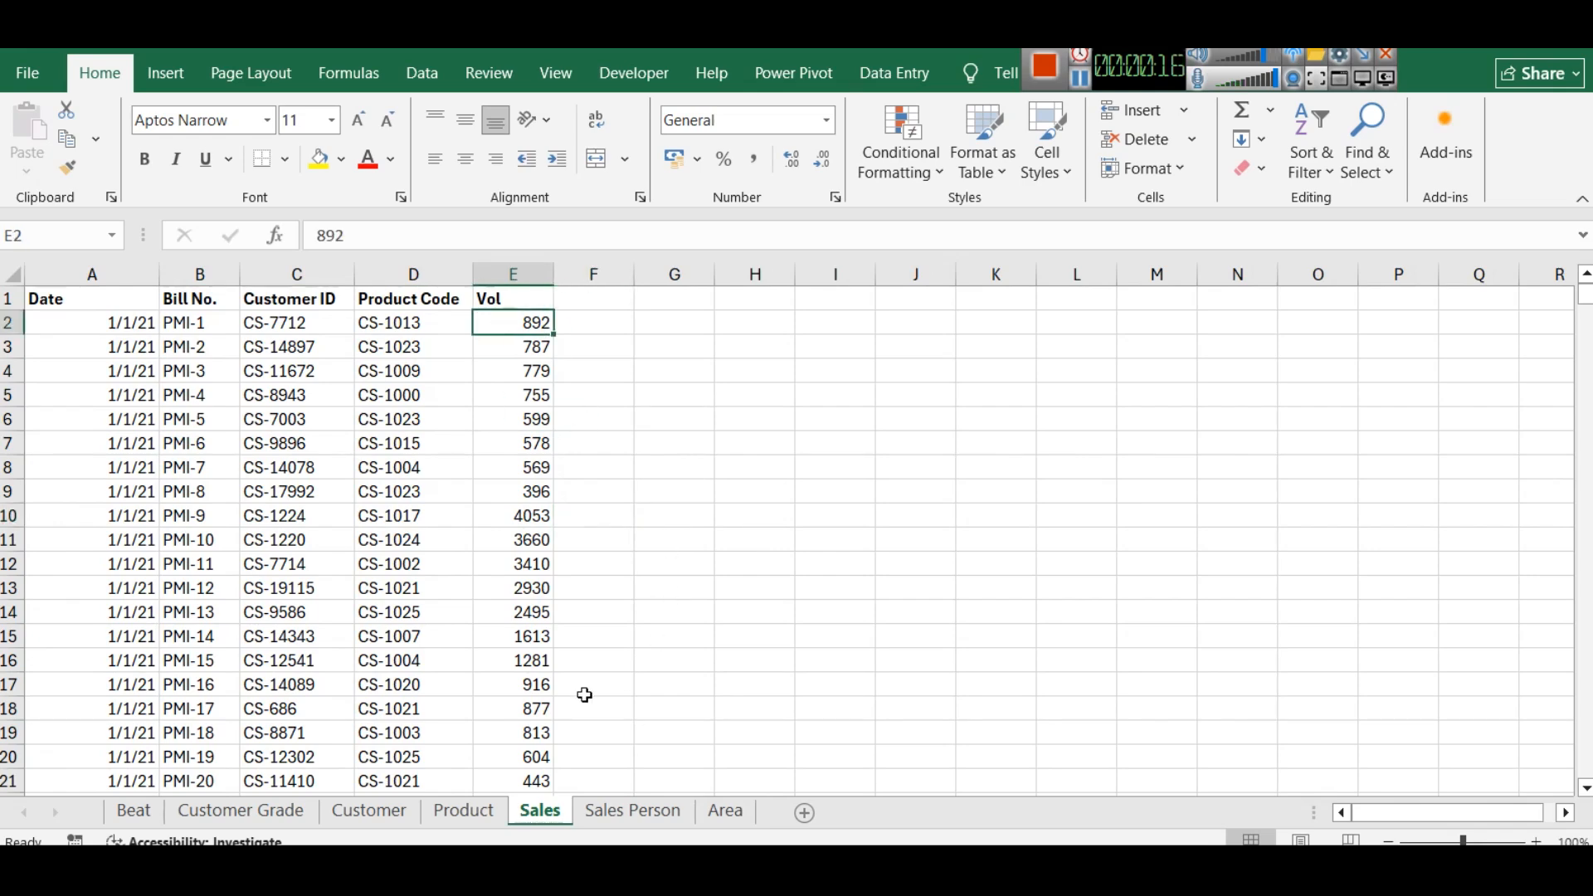
pyautogui.click(449, 811)
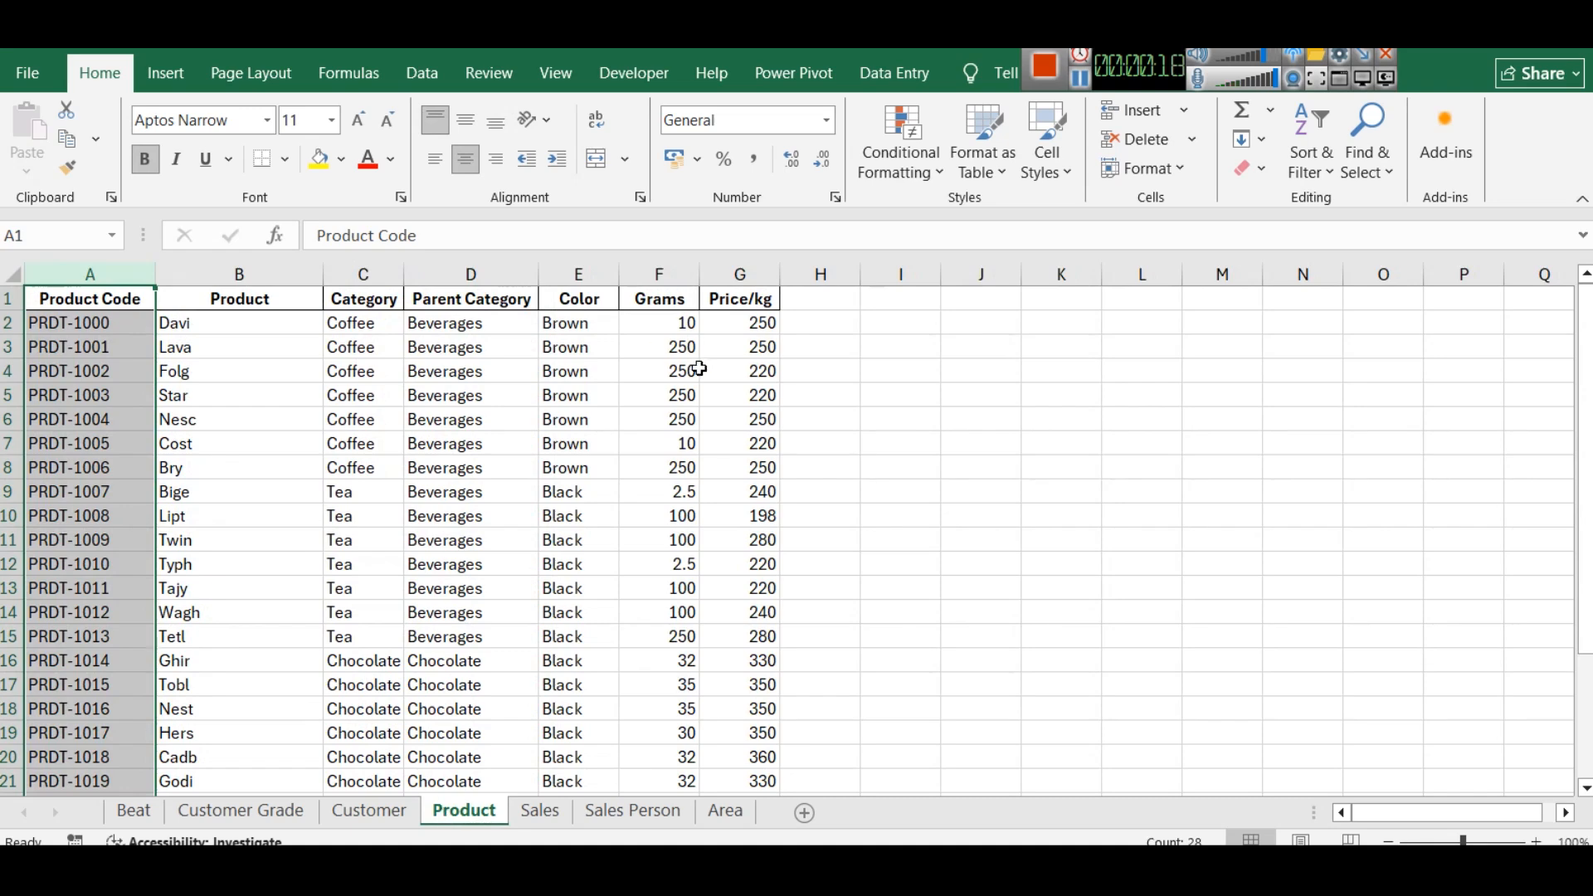
pyautogui.click(675, 328)
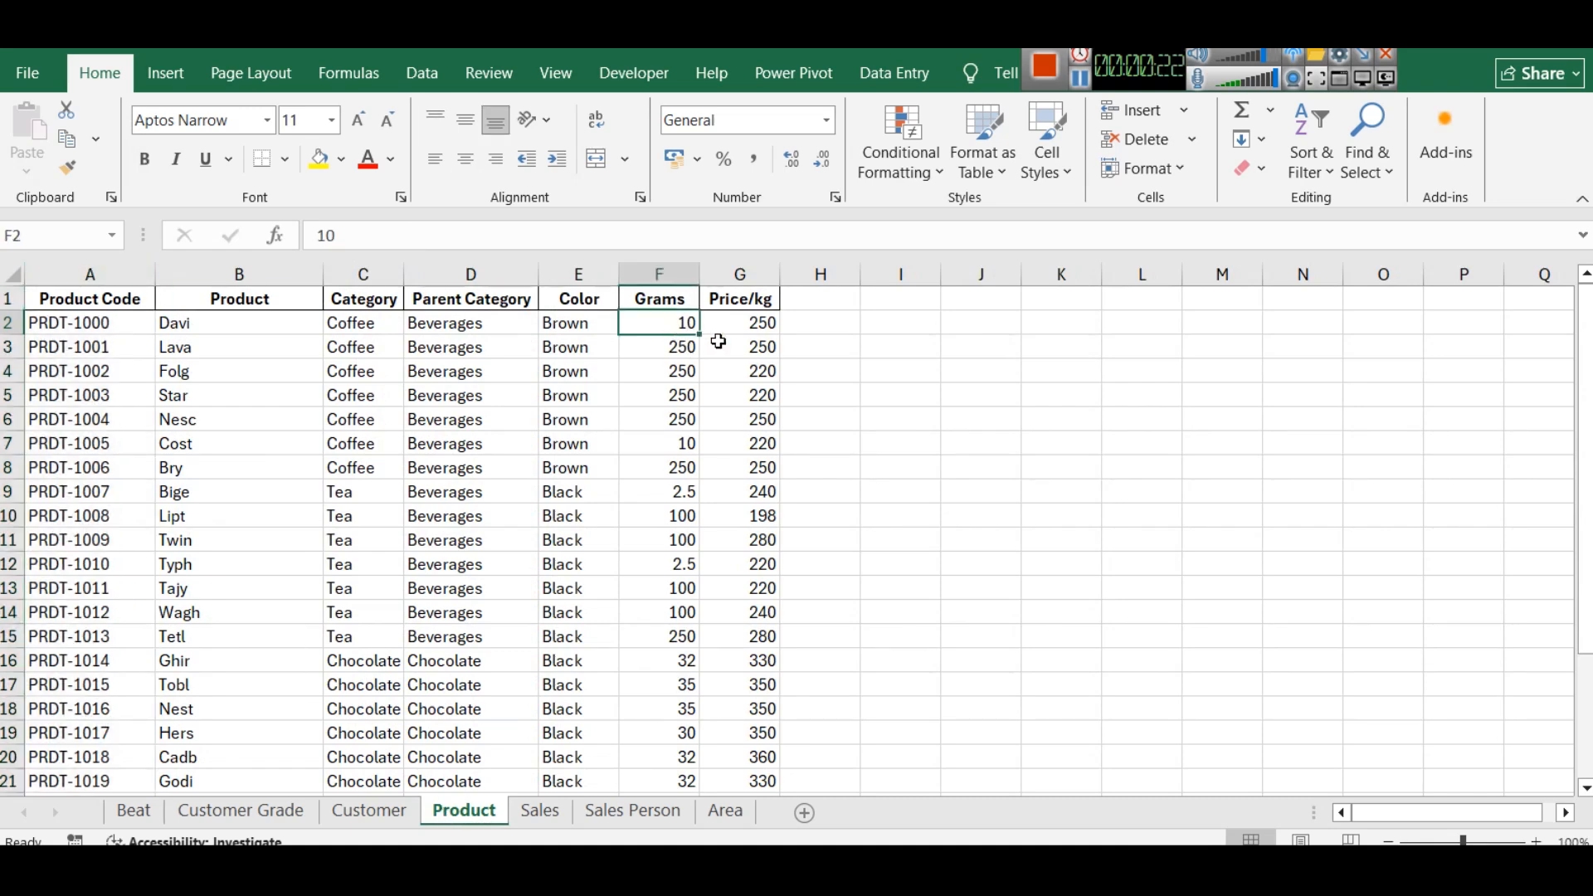
# - Switch back to Power BI, add a card visual to the Sales Performance Dashboard page and shape it as a wide strip below the title
pyautogui.hotkey('alt', 'Tab')
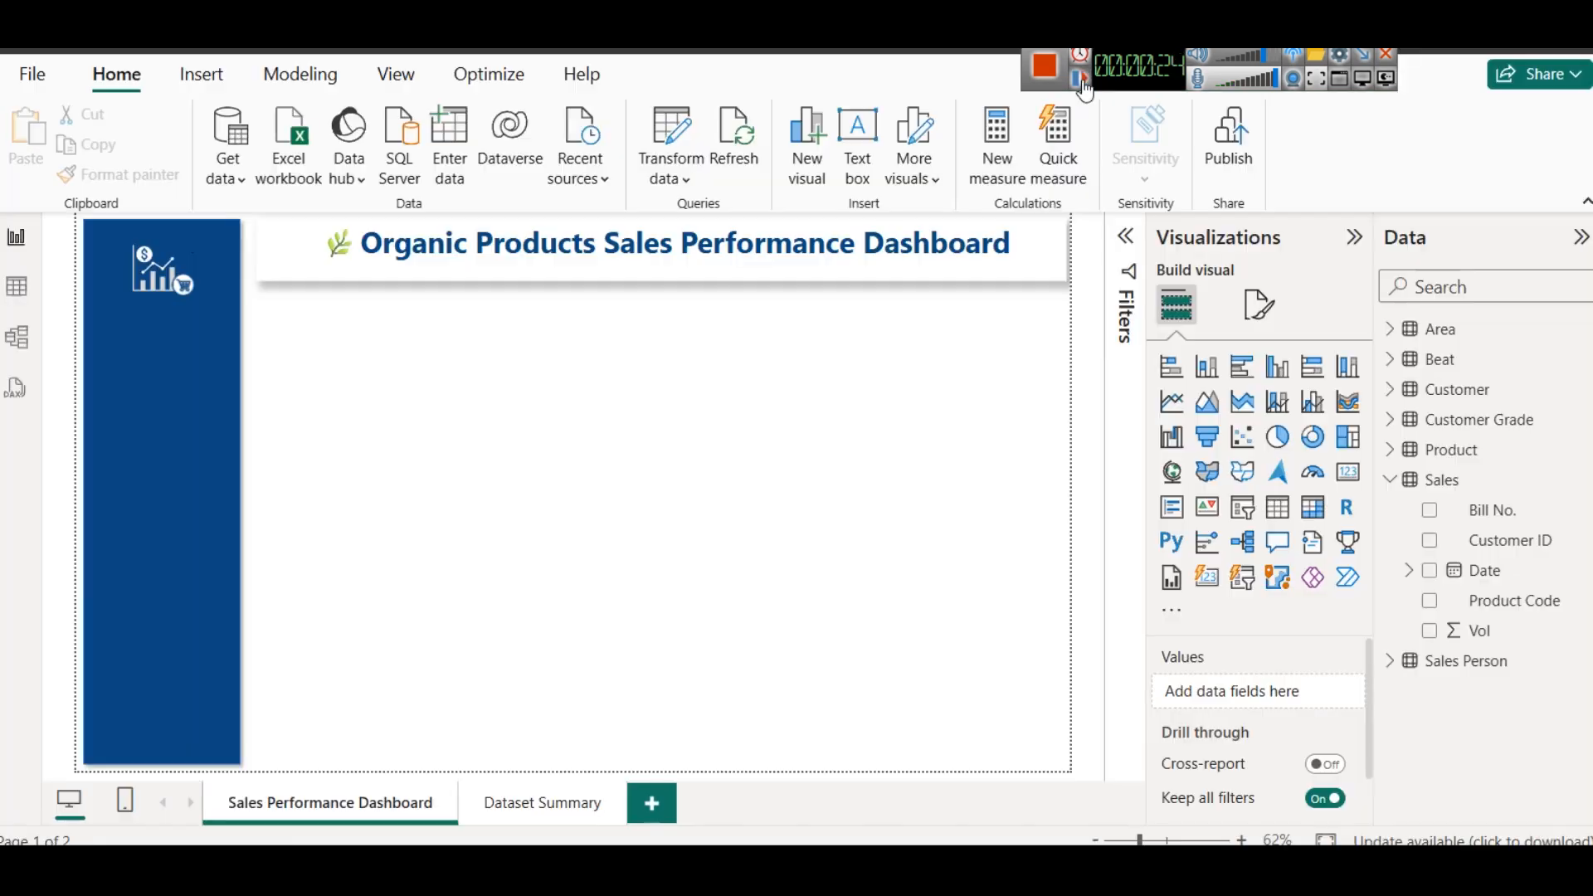
pyautogui.click(1346, 475)
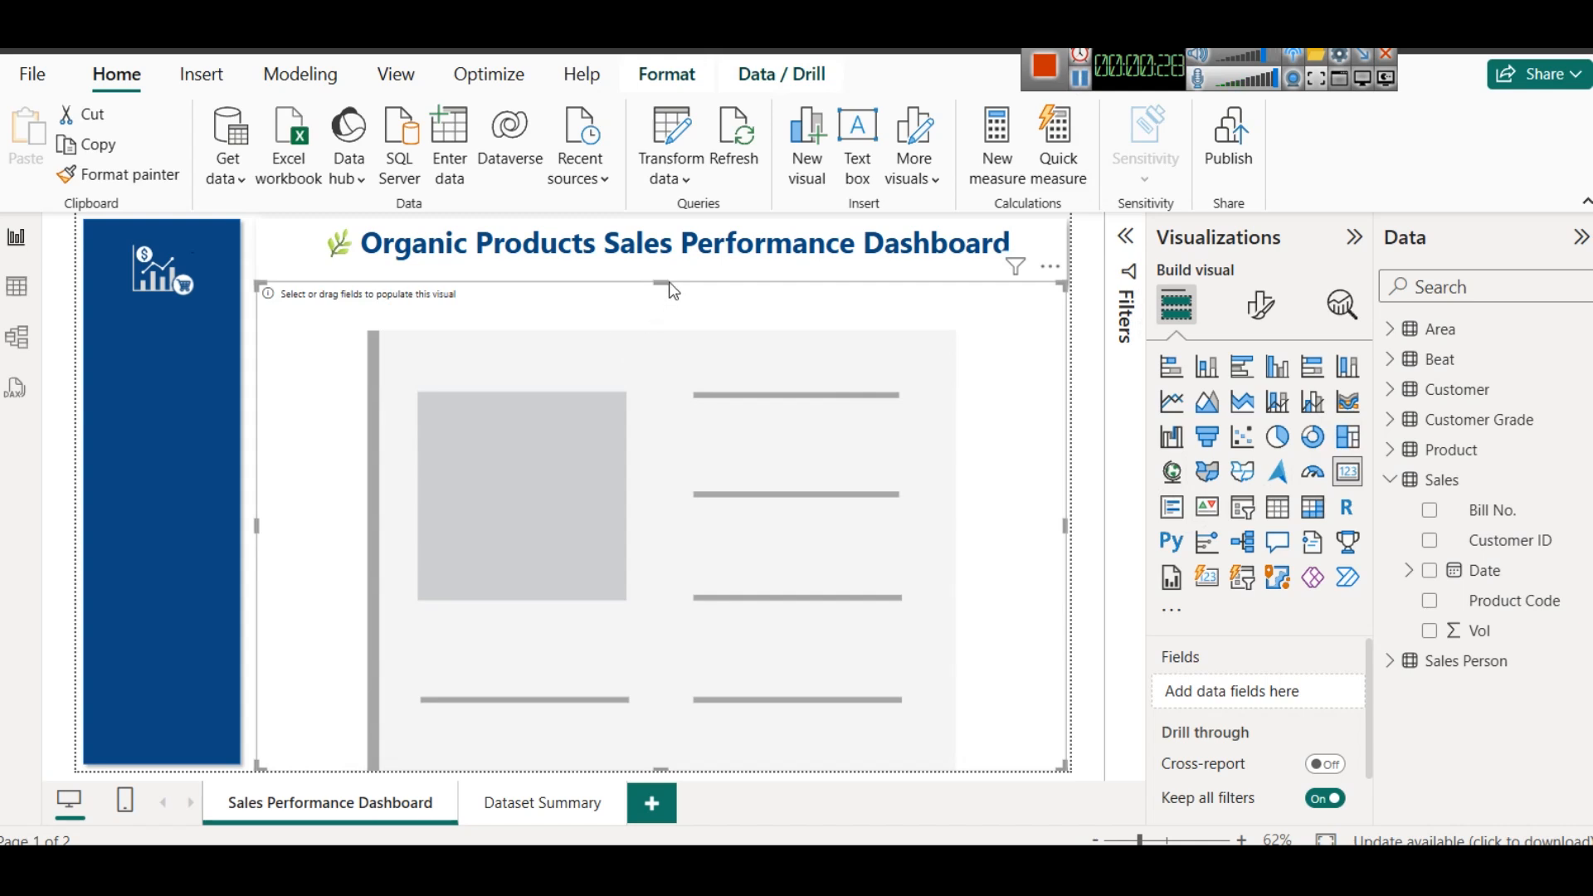
pyautogui.moveTo(669, 281); pyautogui.dragTo(651, 341)
# - Create the measure Total Sales Volume = SUM(Sales[Vol]) in the Sales table
pyautogui.rightClick(1430, 489)
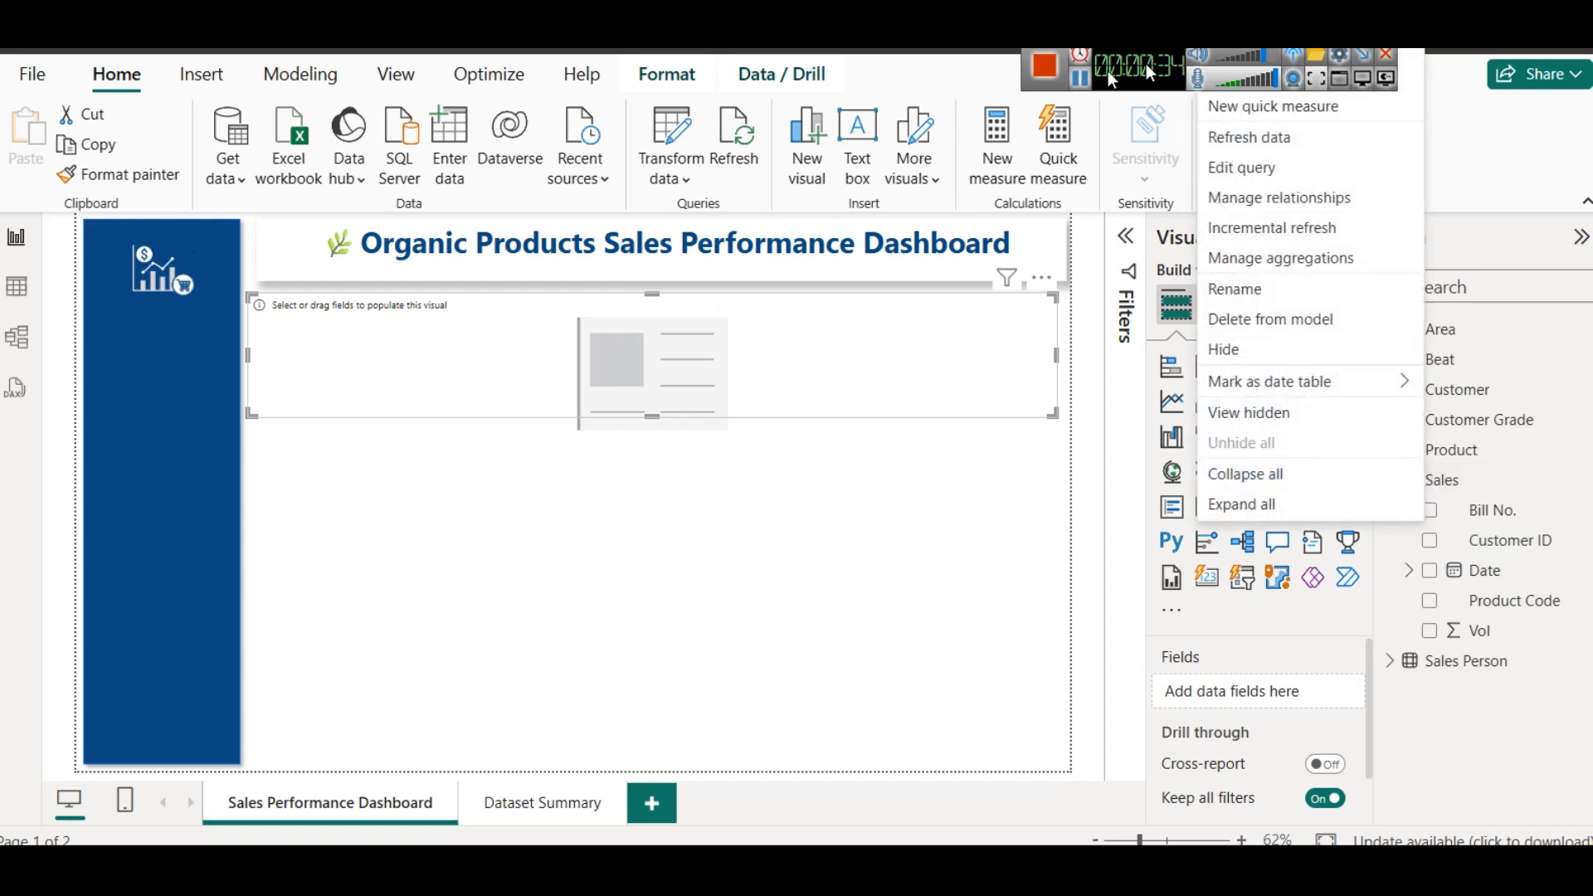
pyautogui.moveTo(1147, 65); pyautogui.dragTo(230, 52)
pyautogui.click(1279, 51)
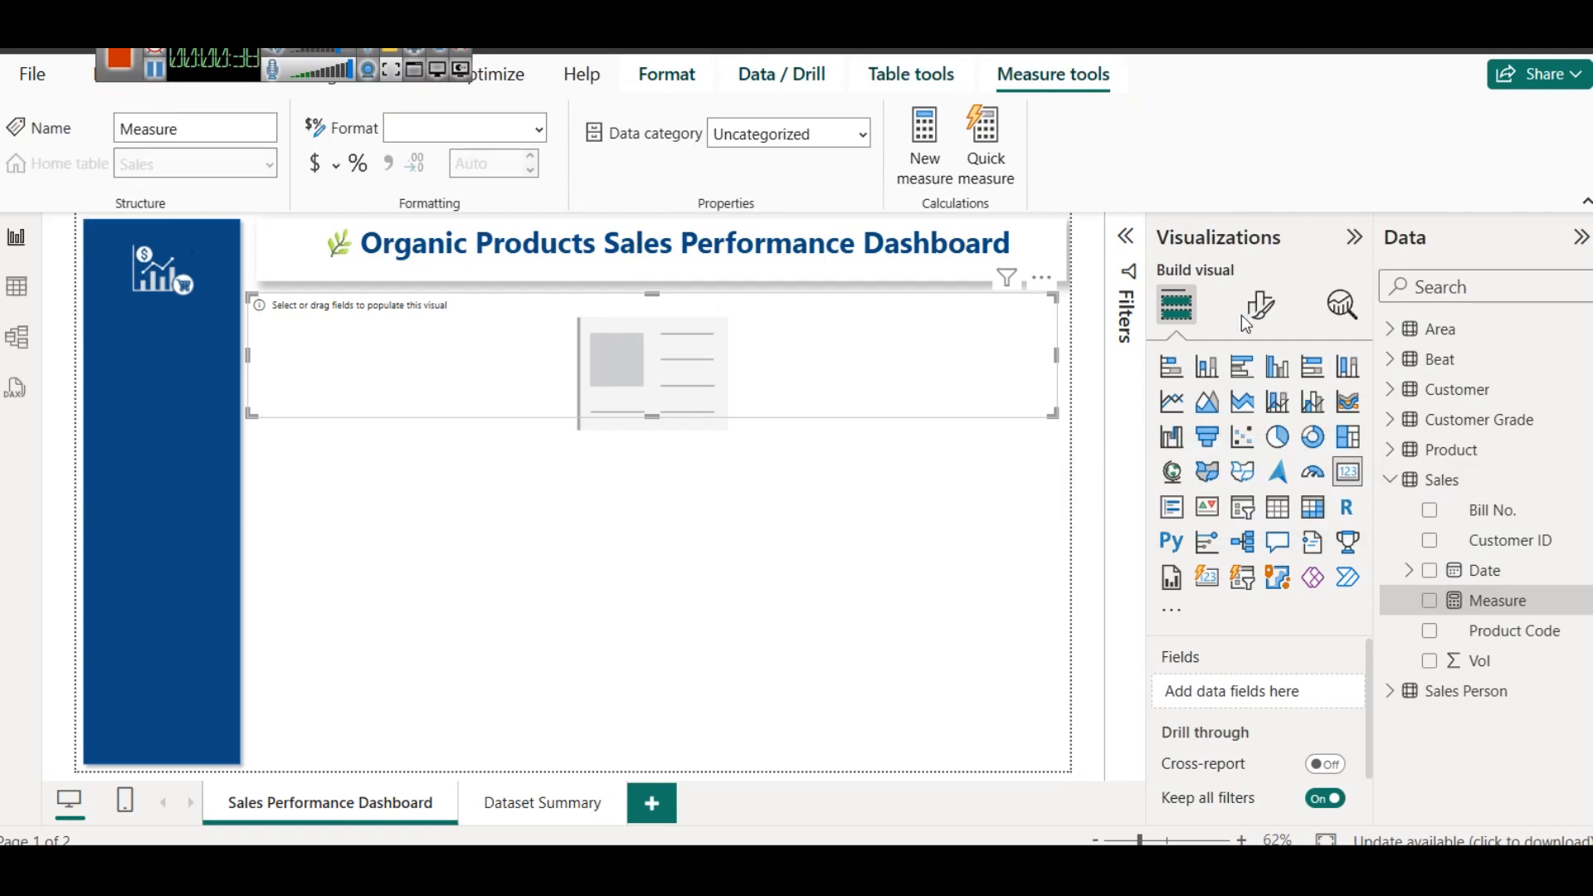
pyautogui.hotkey('ctrl', 'a')
pyautogui.write('Total Sales Volume = SUM(Sales[Volume])')
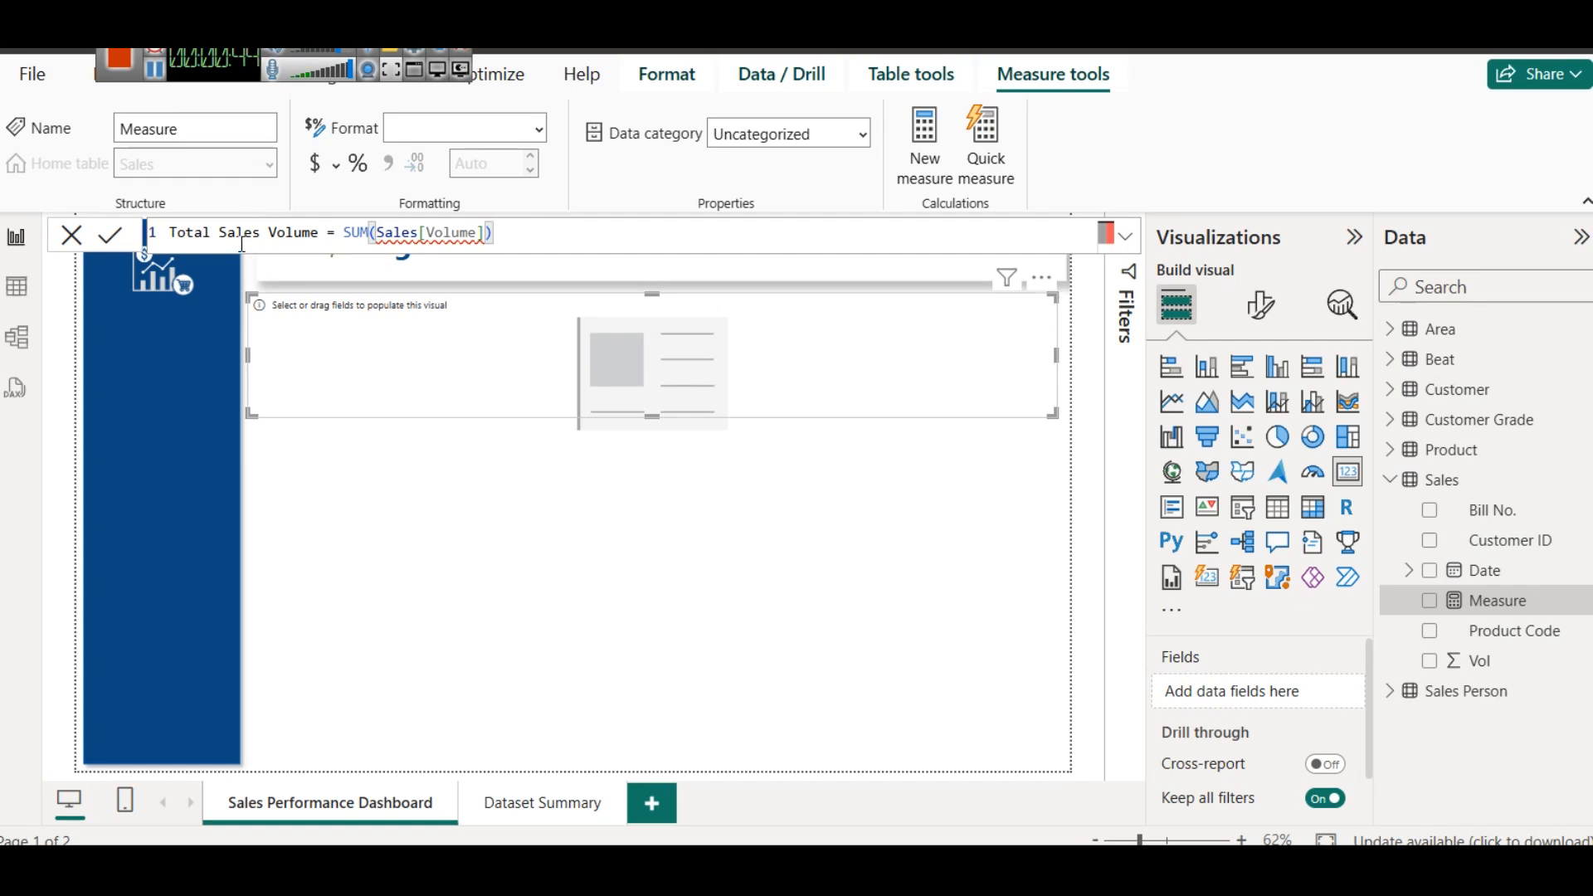
pyautogui.moveTo(435, 224)
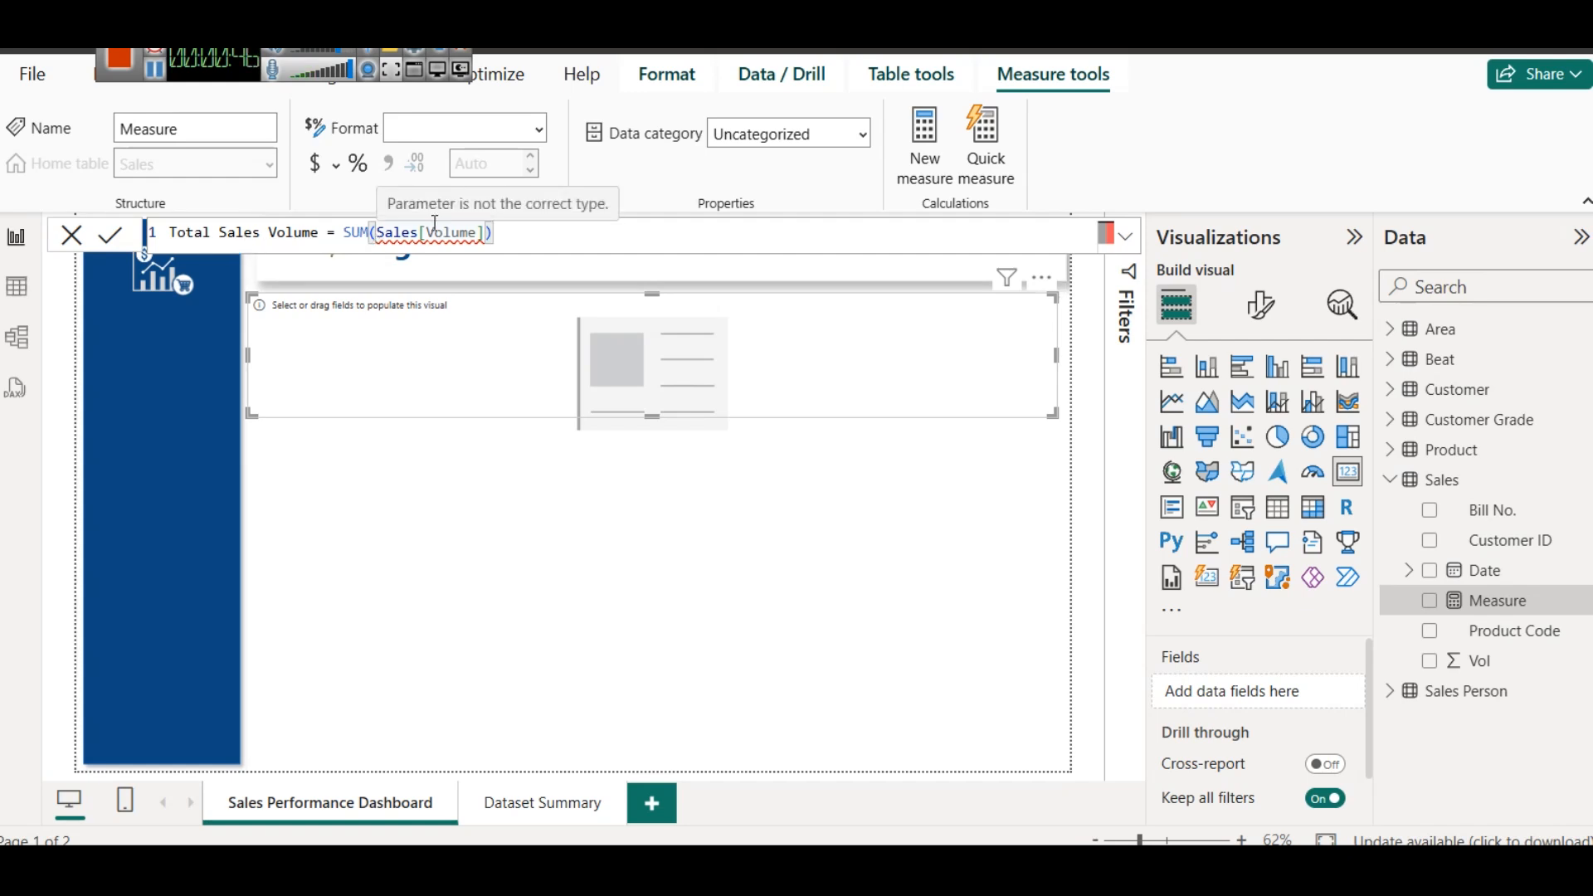
pyautogui.doubleClick(455, 232)
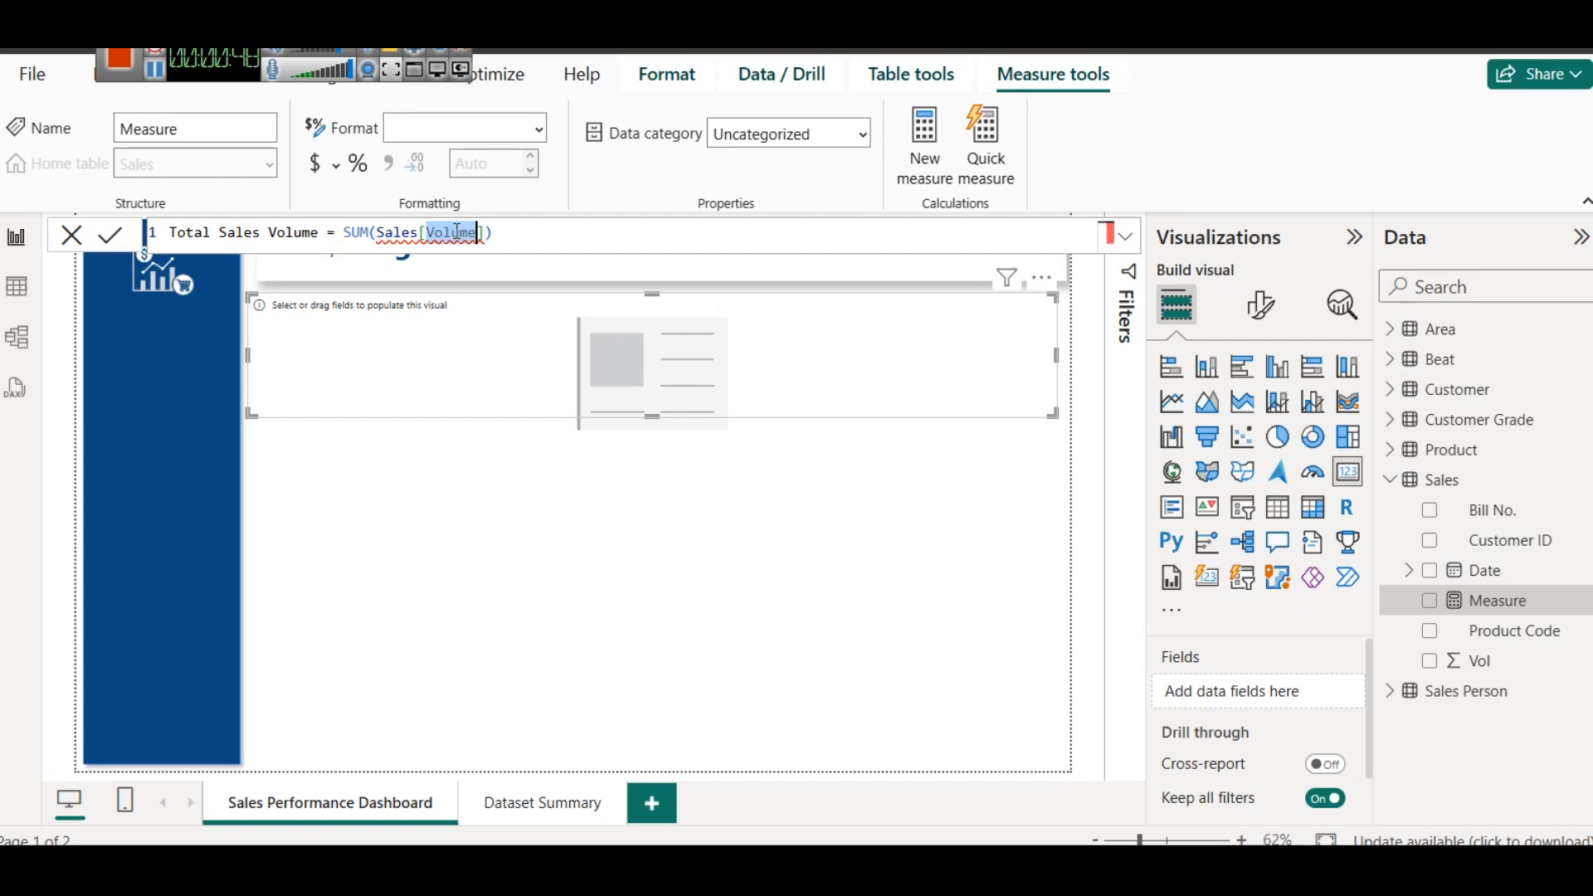
pyautogui.write('Vol')
pyautogui.click(502, 235)
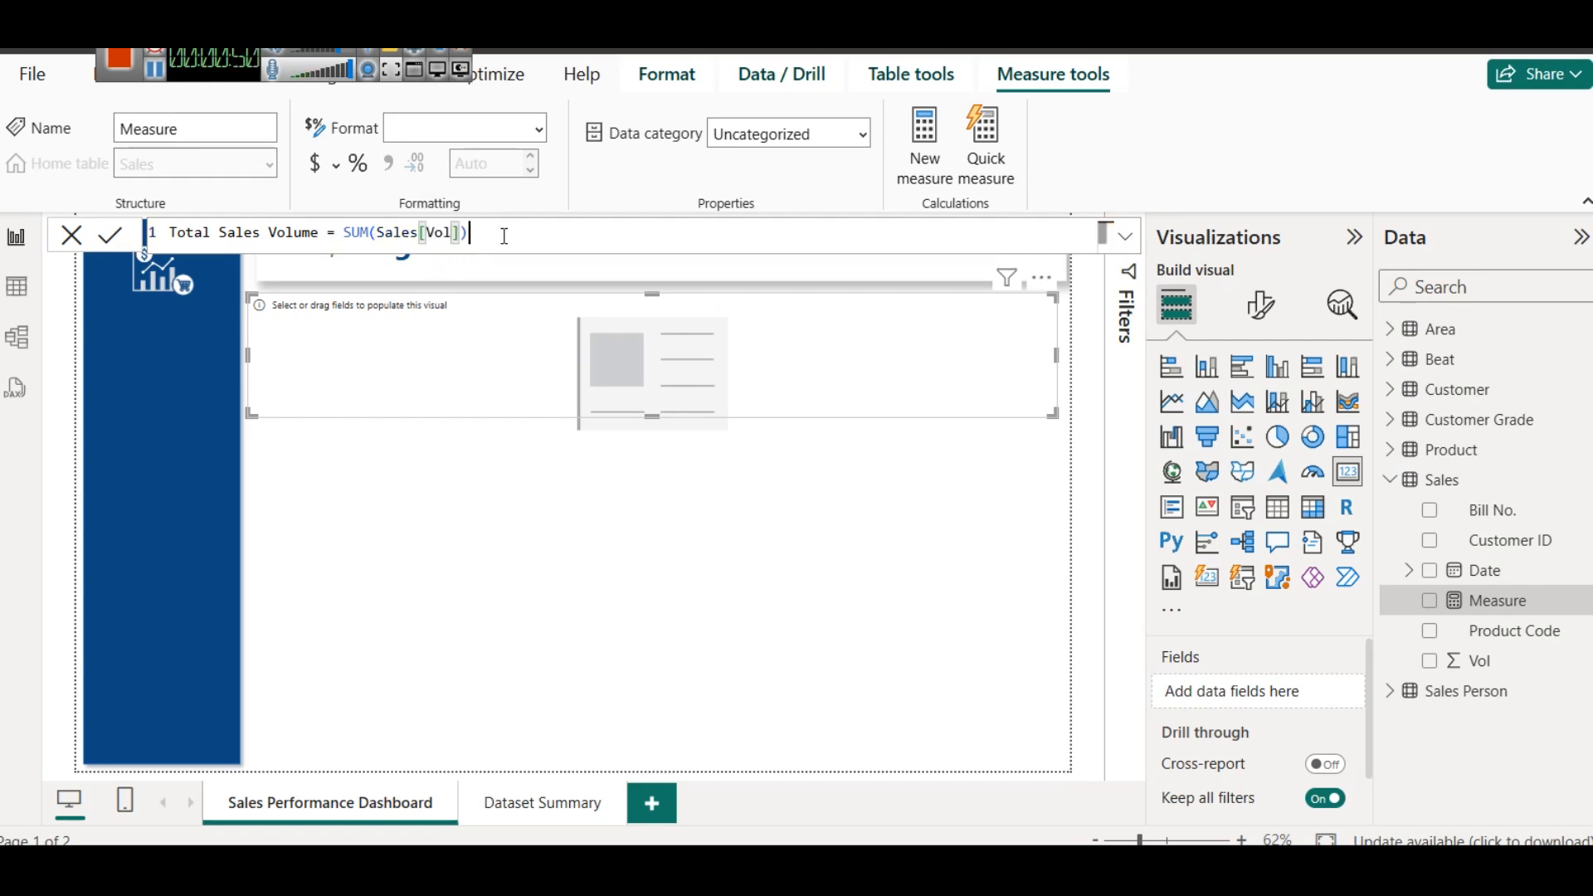
pyautogui.click(109, 240)
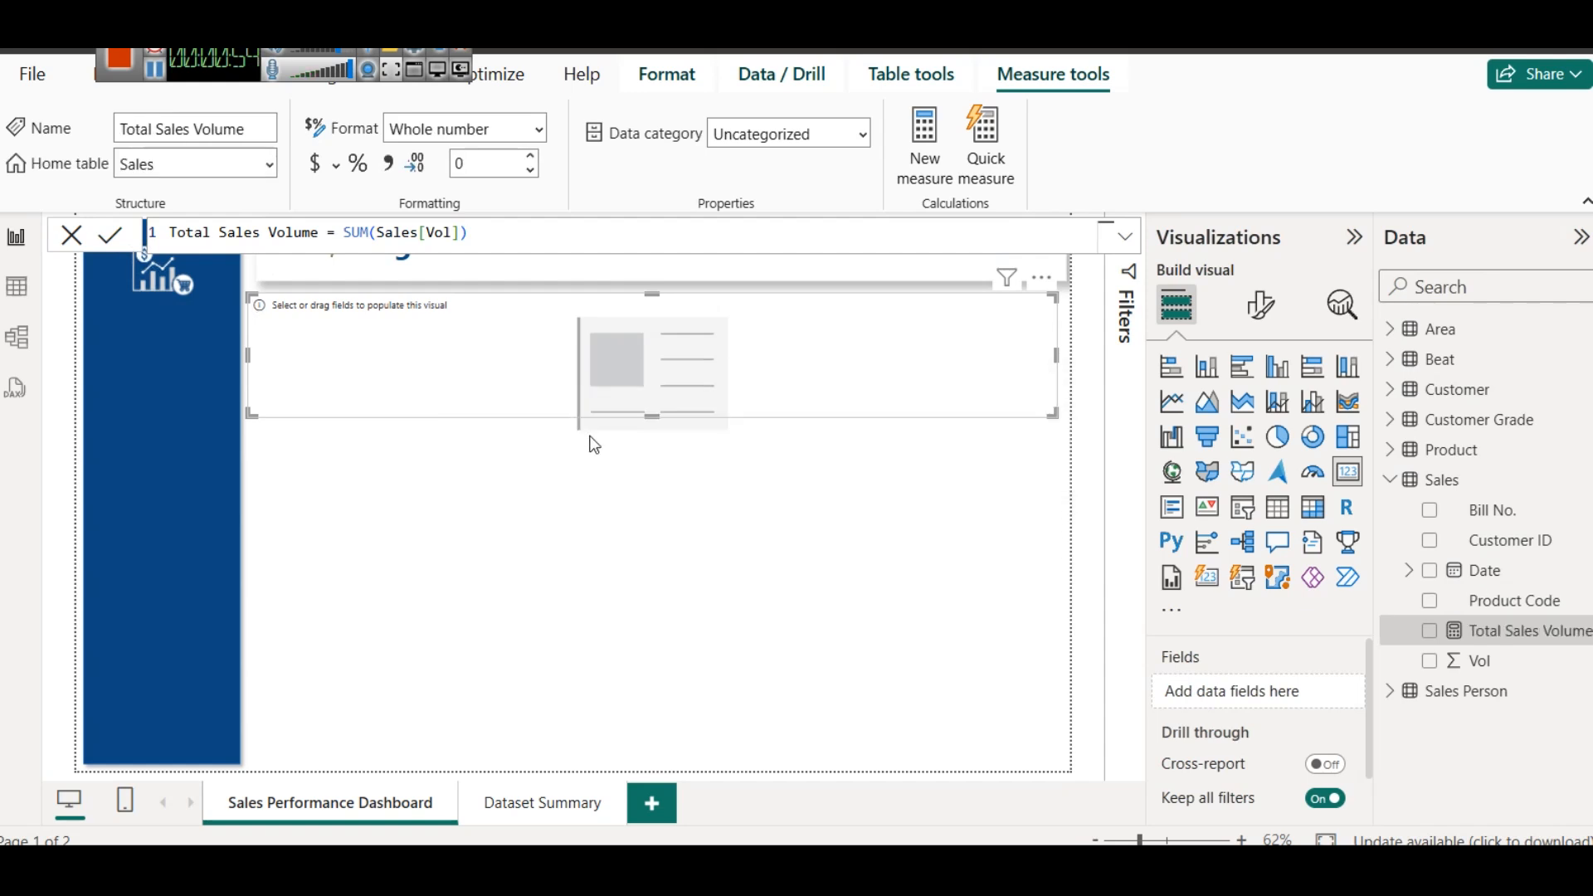
# - Fill the card with the Total Sales Volume measure and shrink it to a compact tile beside the blue side panel
pyautogui.moveTo(1485, 634); pyautogui.dragTo(548, 360)
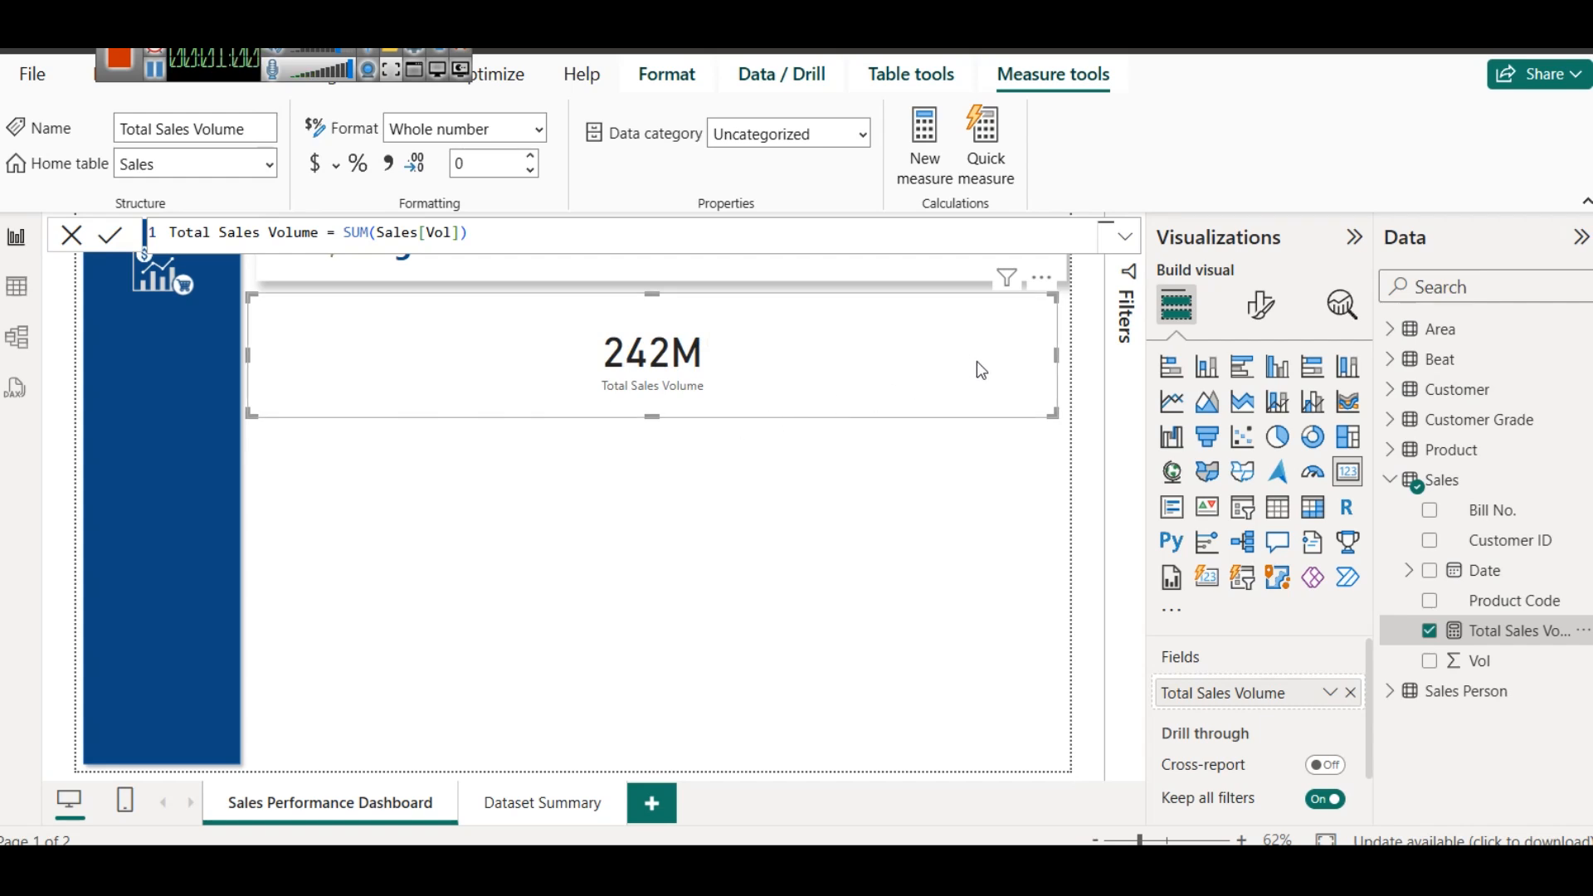
pyautogui.moveTo(1057, 357); pyautogui.dragTo(481, 313)
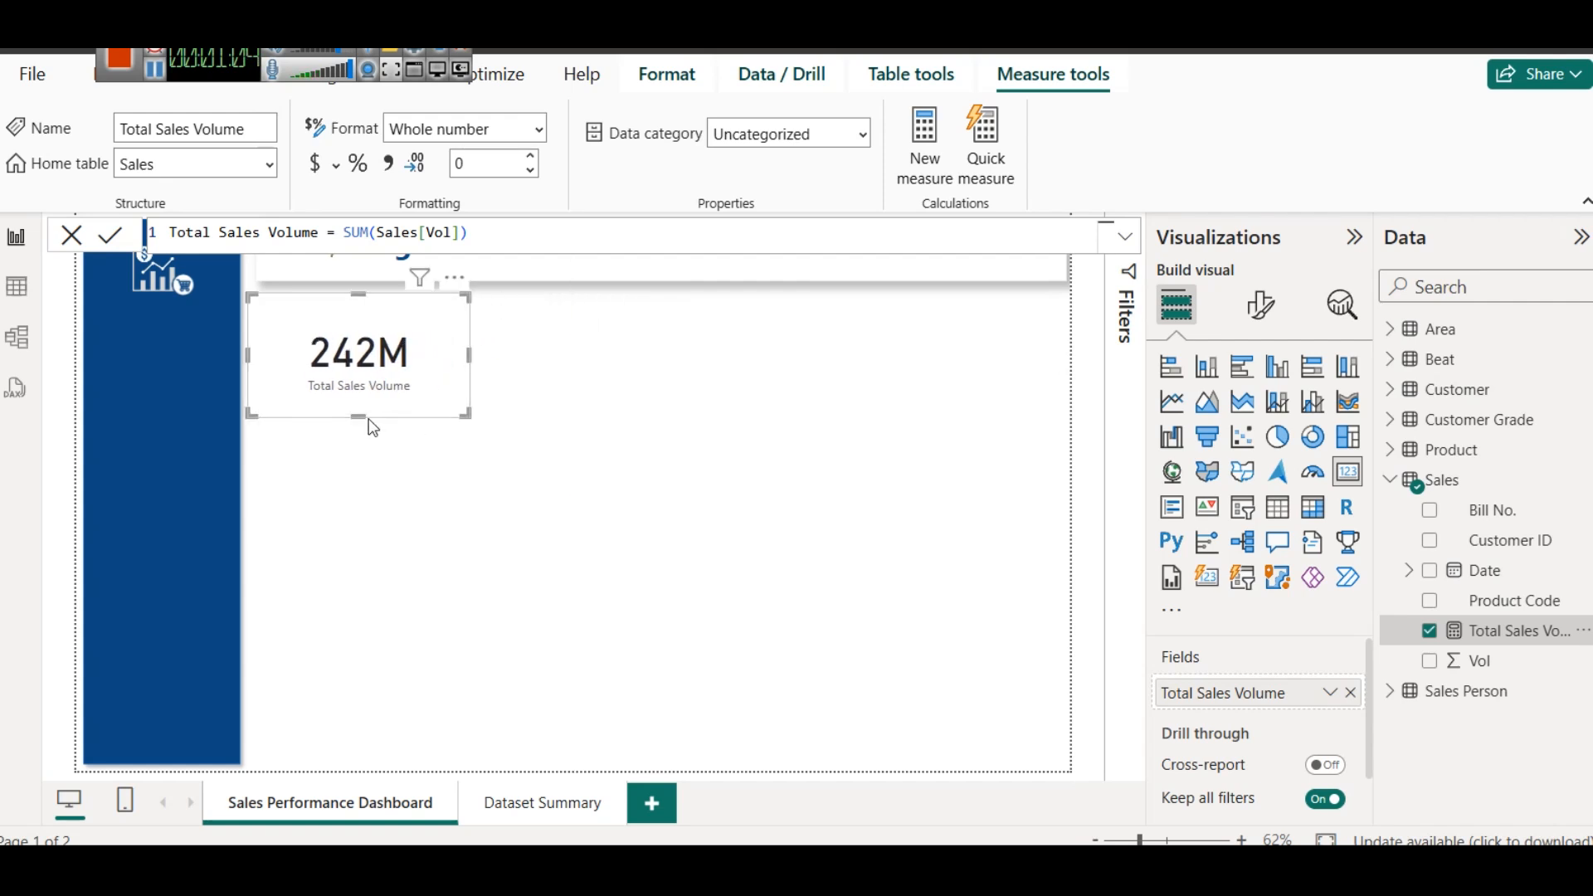
pyautogui.moveTo(368, 419); pyautogui.dragTo(341, 366)
pyautogui.moveTo(469, 332); pyautogui.dragTo(421, 331)
# - Format the card's callout value with font size 35 and the dark blue color used on the side panel
pyautogui.click(1260, 304)
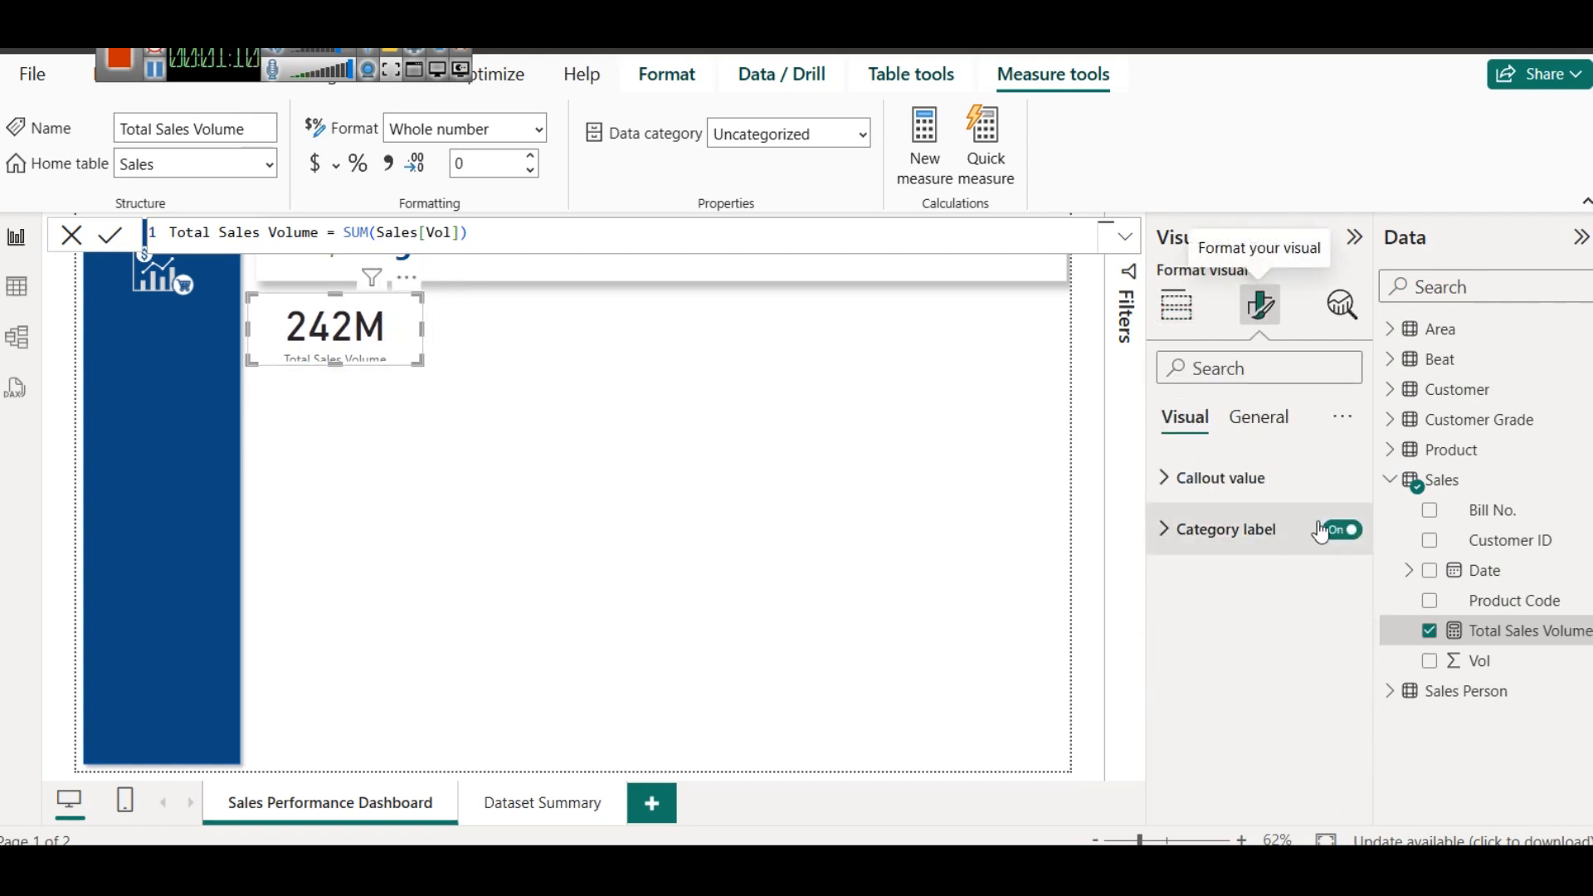
pyautogui.click(1296, 481)
pyautogui.click(1343, 571)
pyautogui.click(1342, 571)
pyautogui.click(1343, 571)
pyautogui.click(1343, 571)
pyautogui.click(1342, 571)
pyautogui.doubleClick(1302, 565)
pyautogui.write('35')
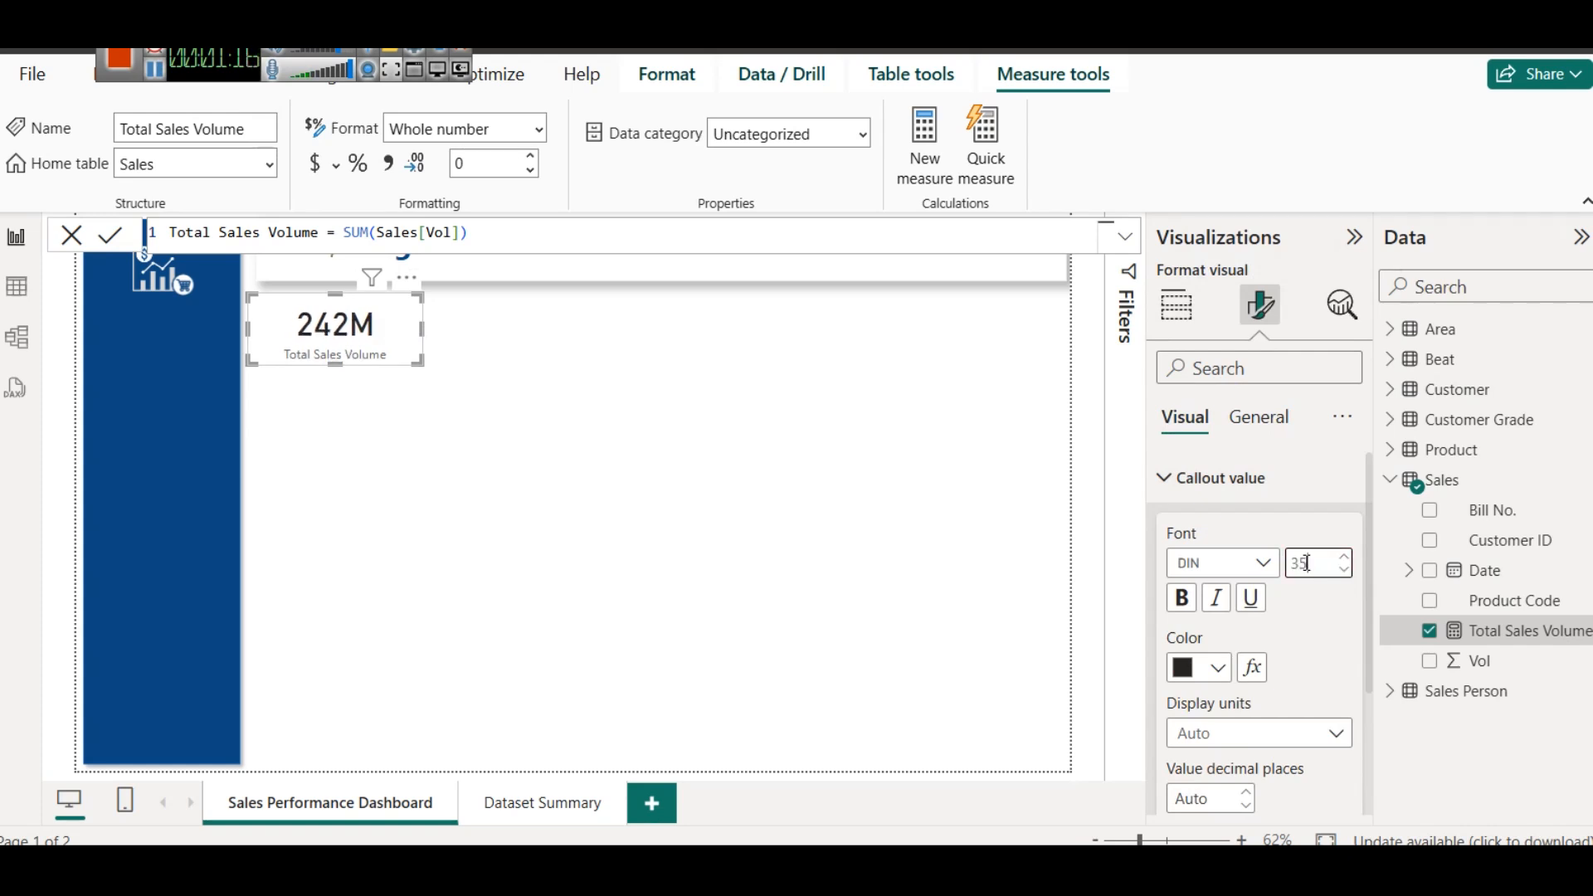
pyautogui.click(1208, 667)
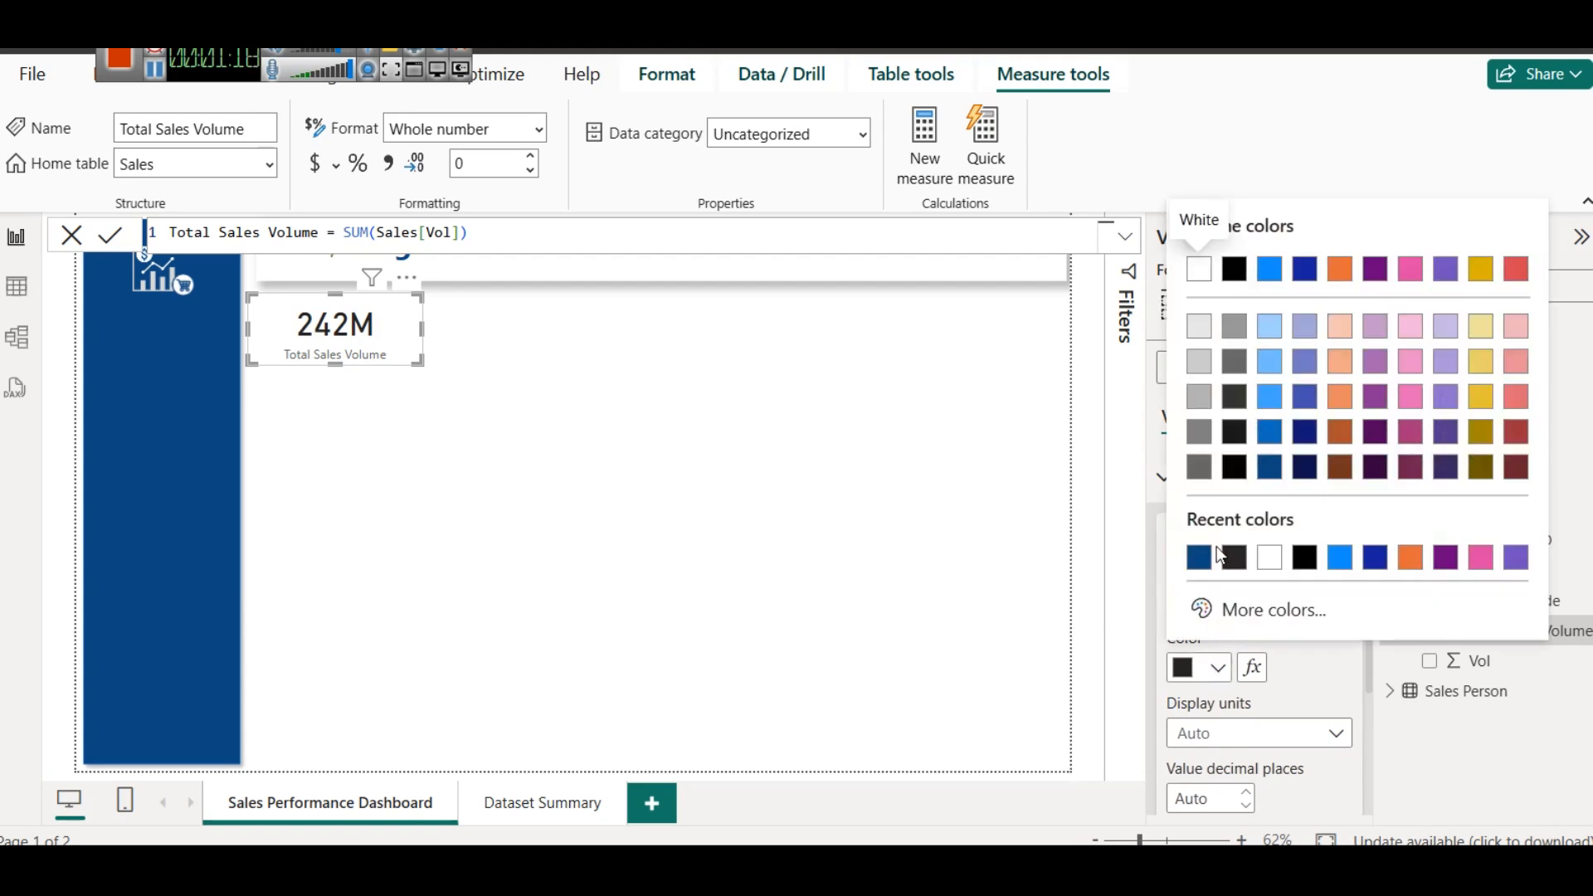
pyautogui.click(1199, 558)
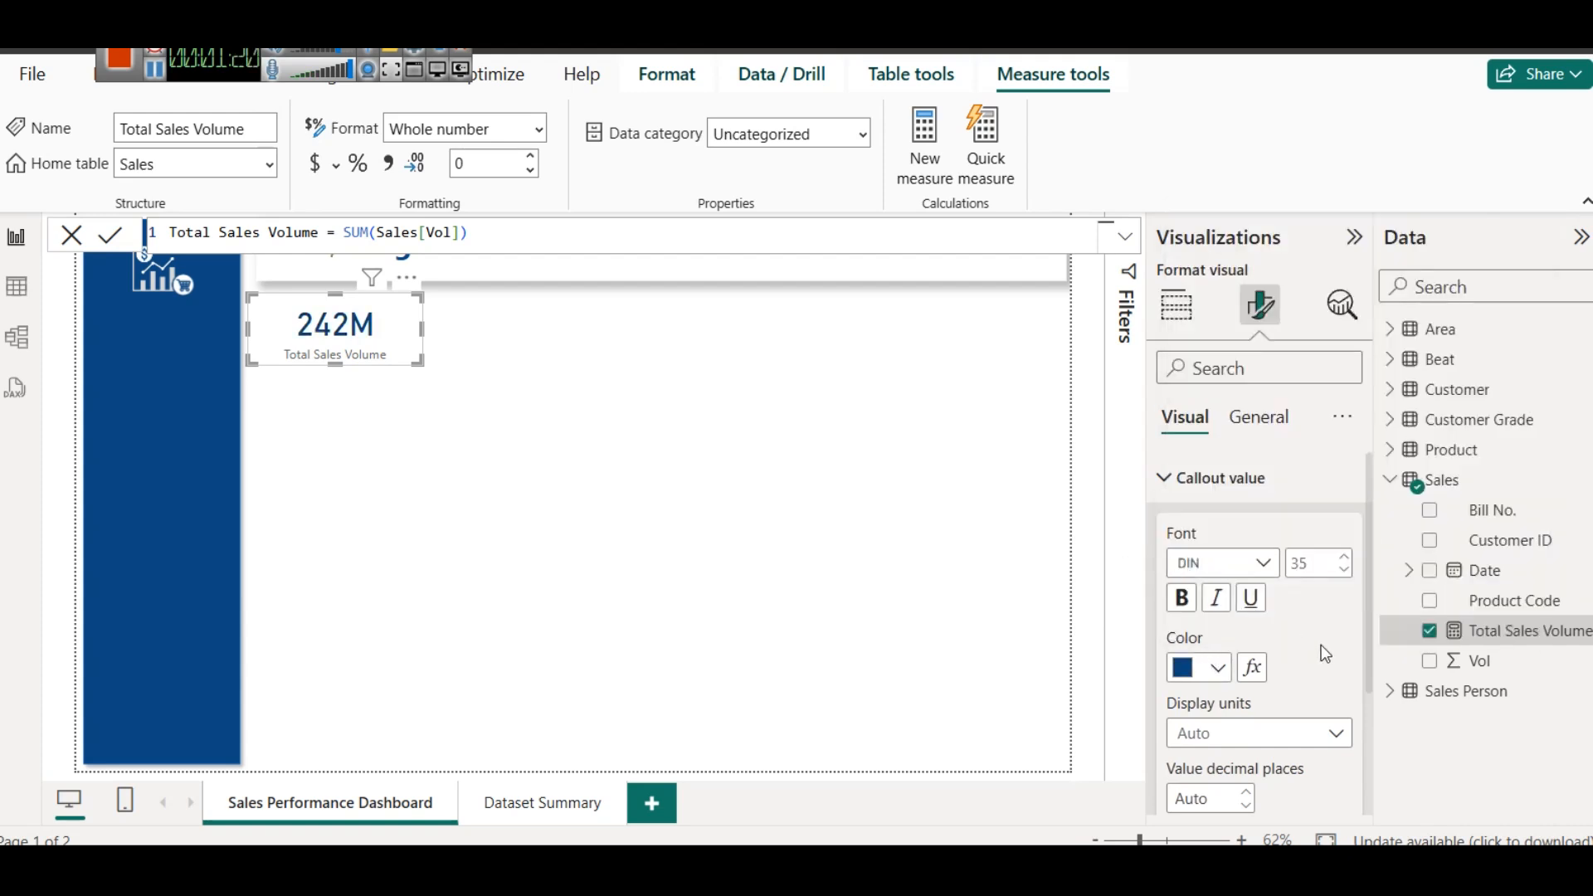
# - Change the color of the card's category label to dark plum
pyautogui.scroll(-3, 1233, 638)
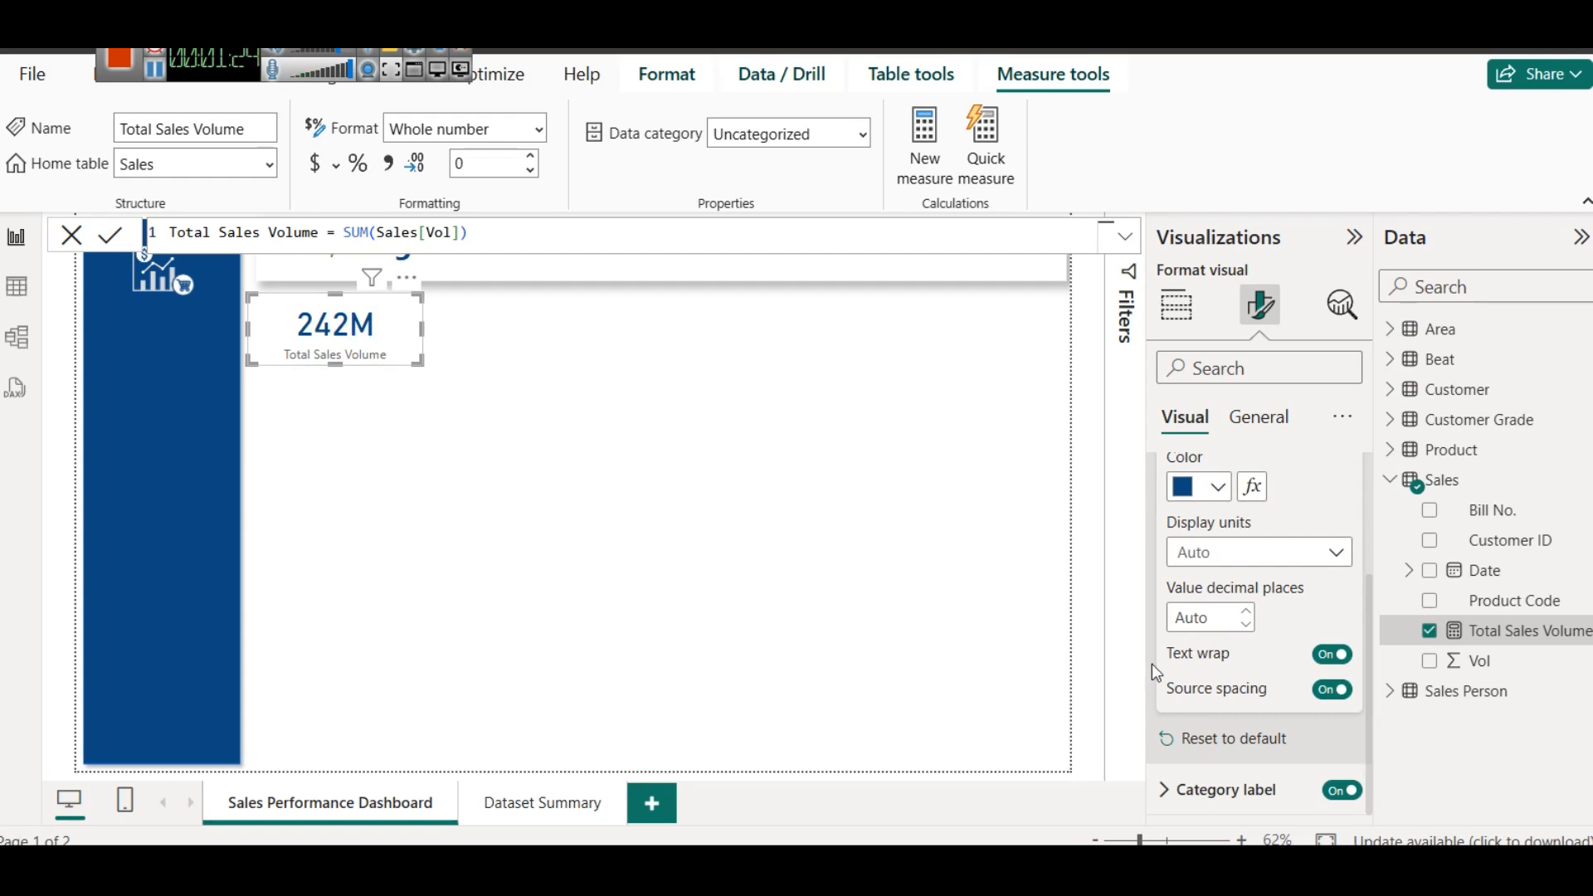
pyautogui.click(1231, 790)
pyautogui.scroll(-1, 1228, 746)
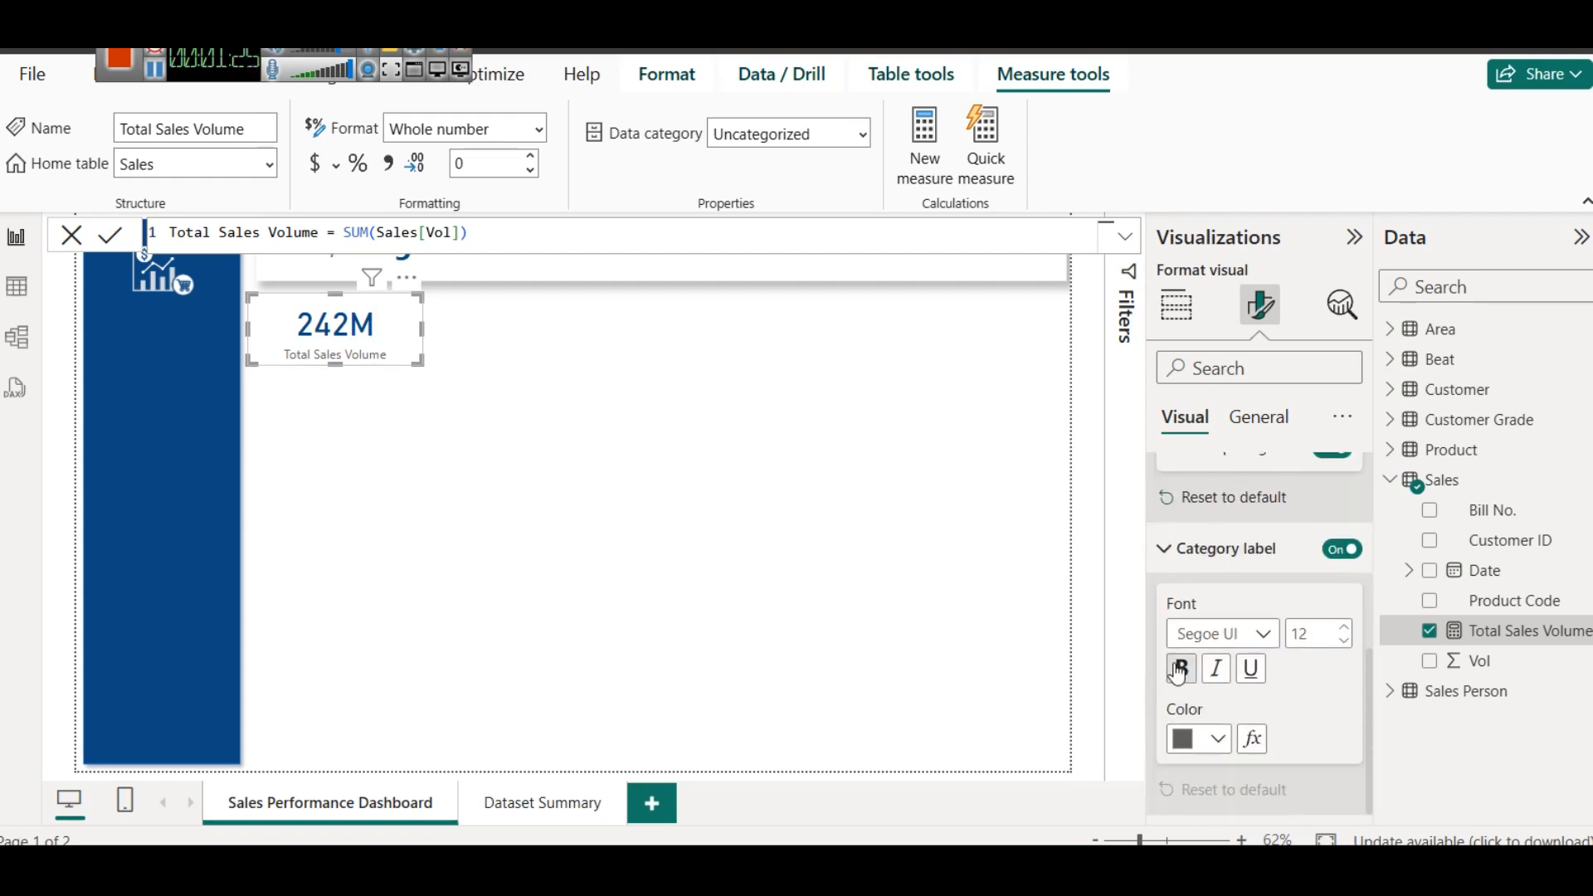
pyautogui.click(1217, 738)
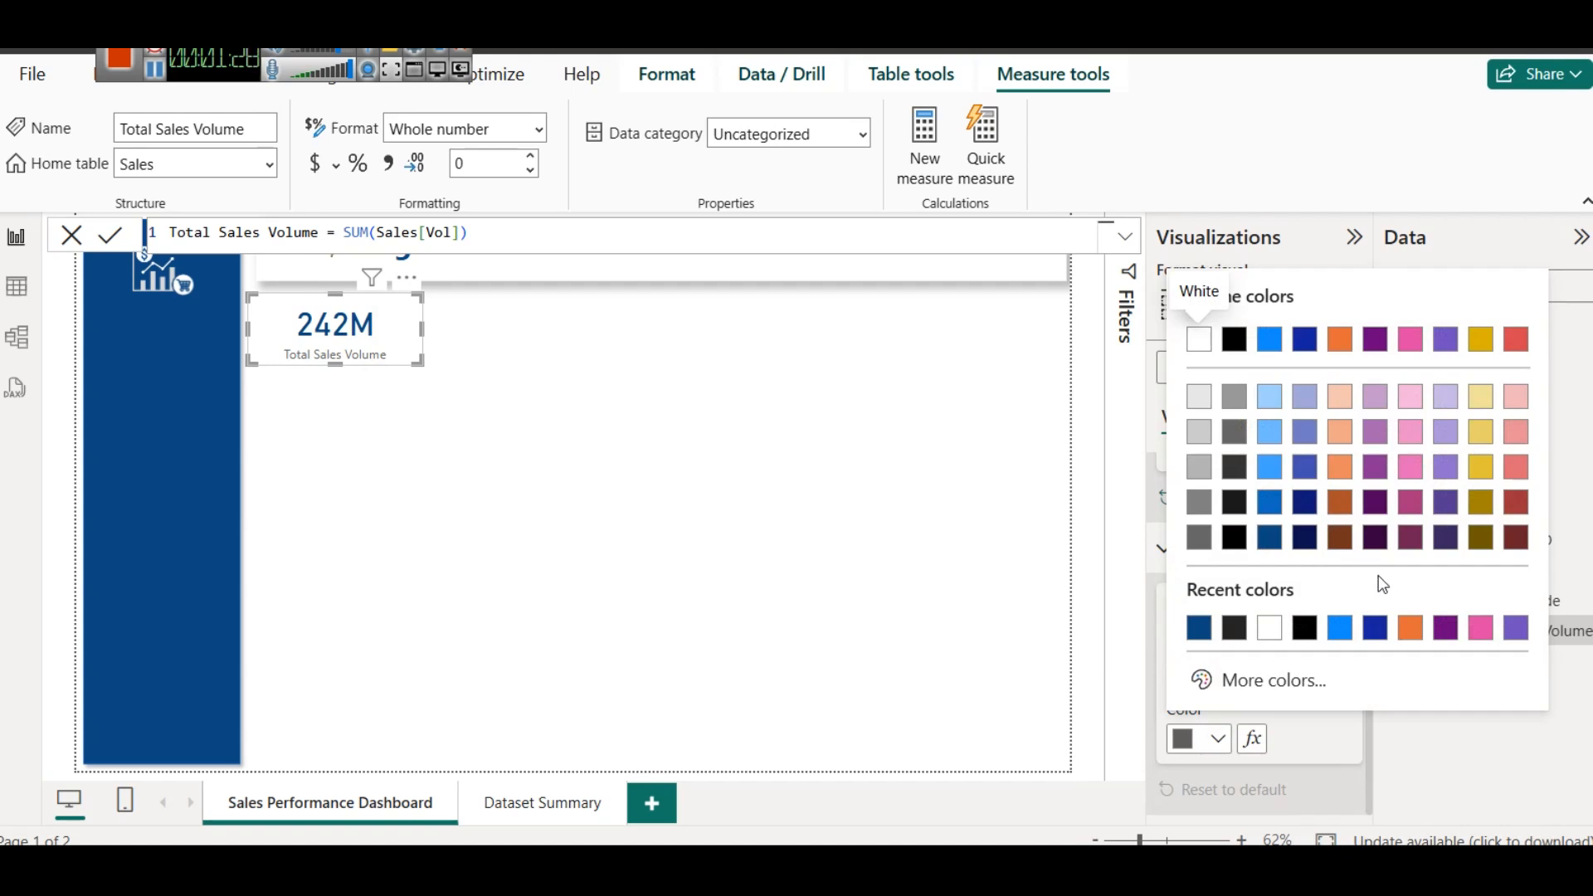
pyautogui.click(1406, 541)
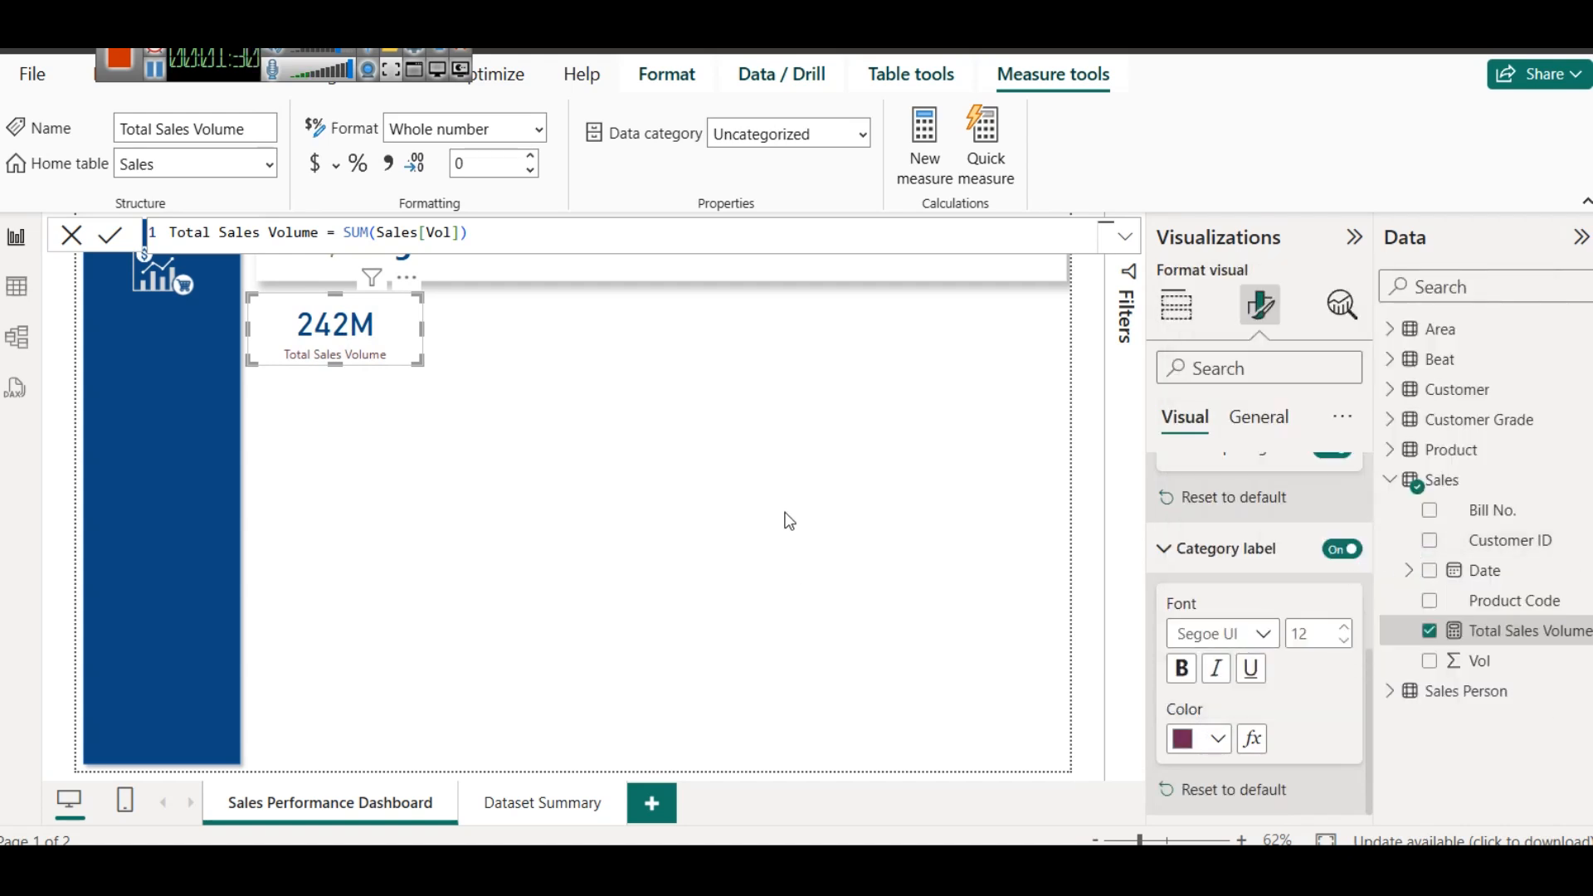
pyautogui.click(784, 514)
# - Copy the dashboard title box's formatting, including its shadow, onto the Total Sales Volume card with Format Painter
pyautogui.click(345, 337)
pyautogui.click(274, 249)
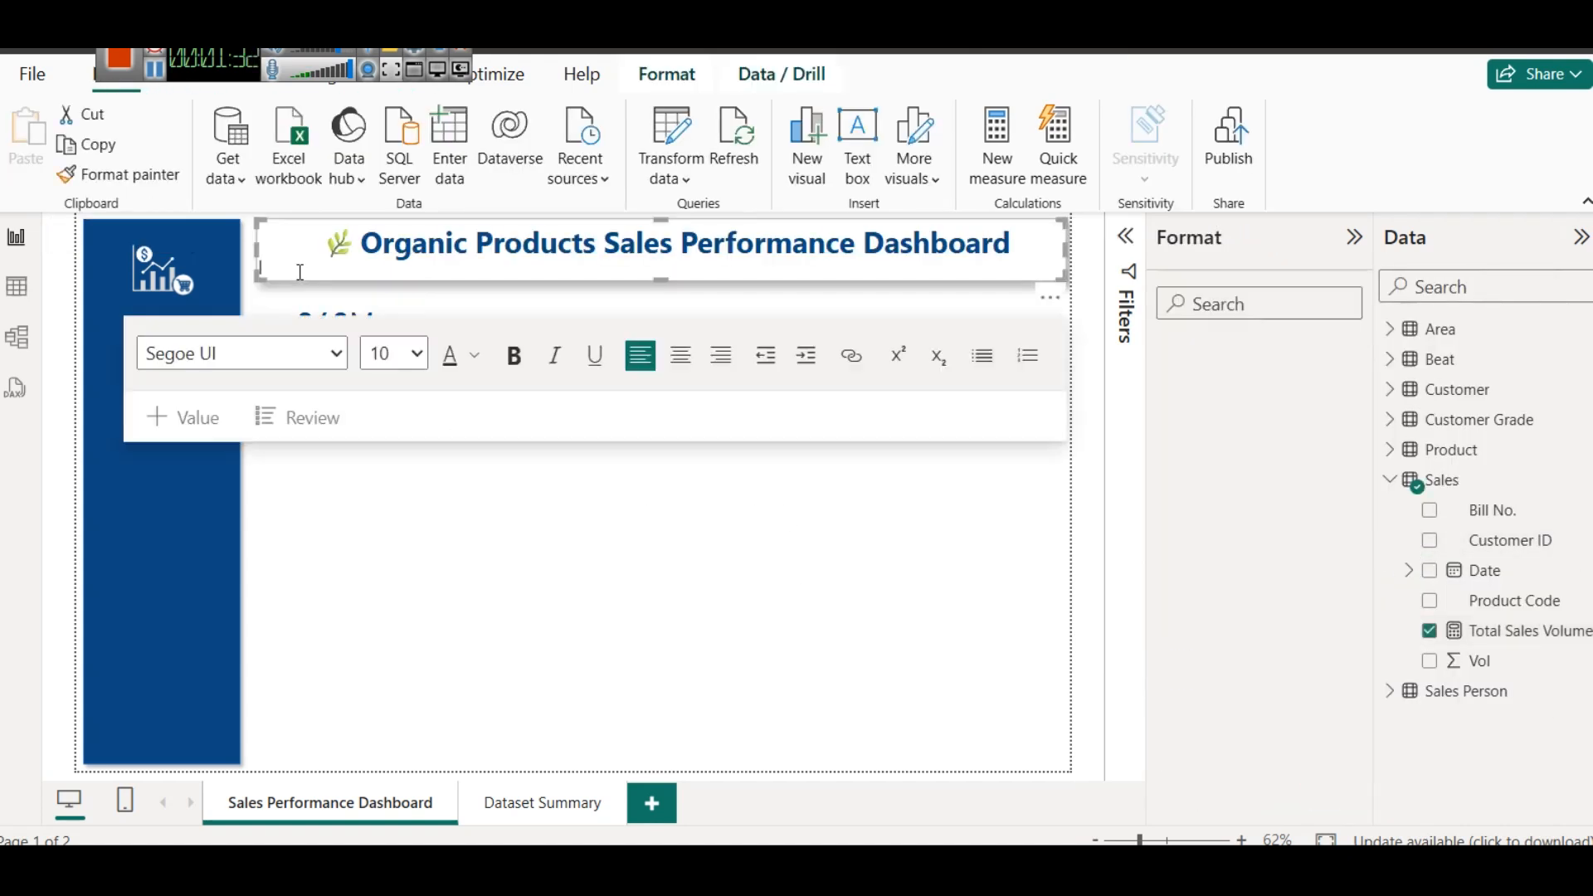
pyautogui.click(116, 175)
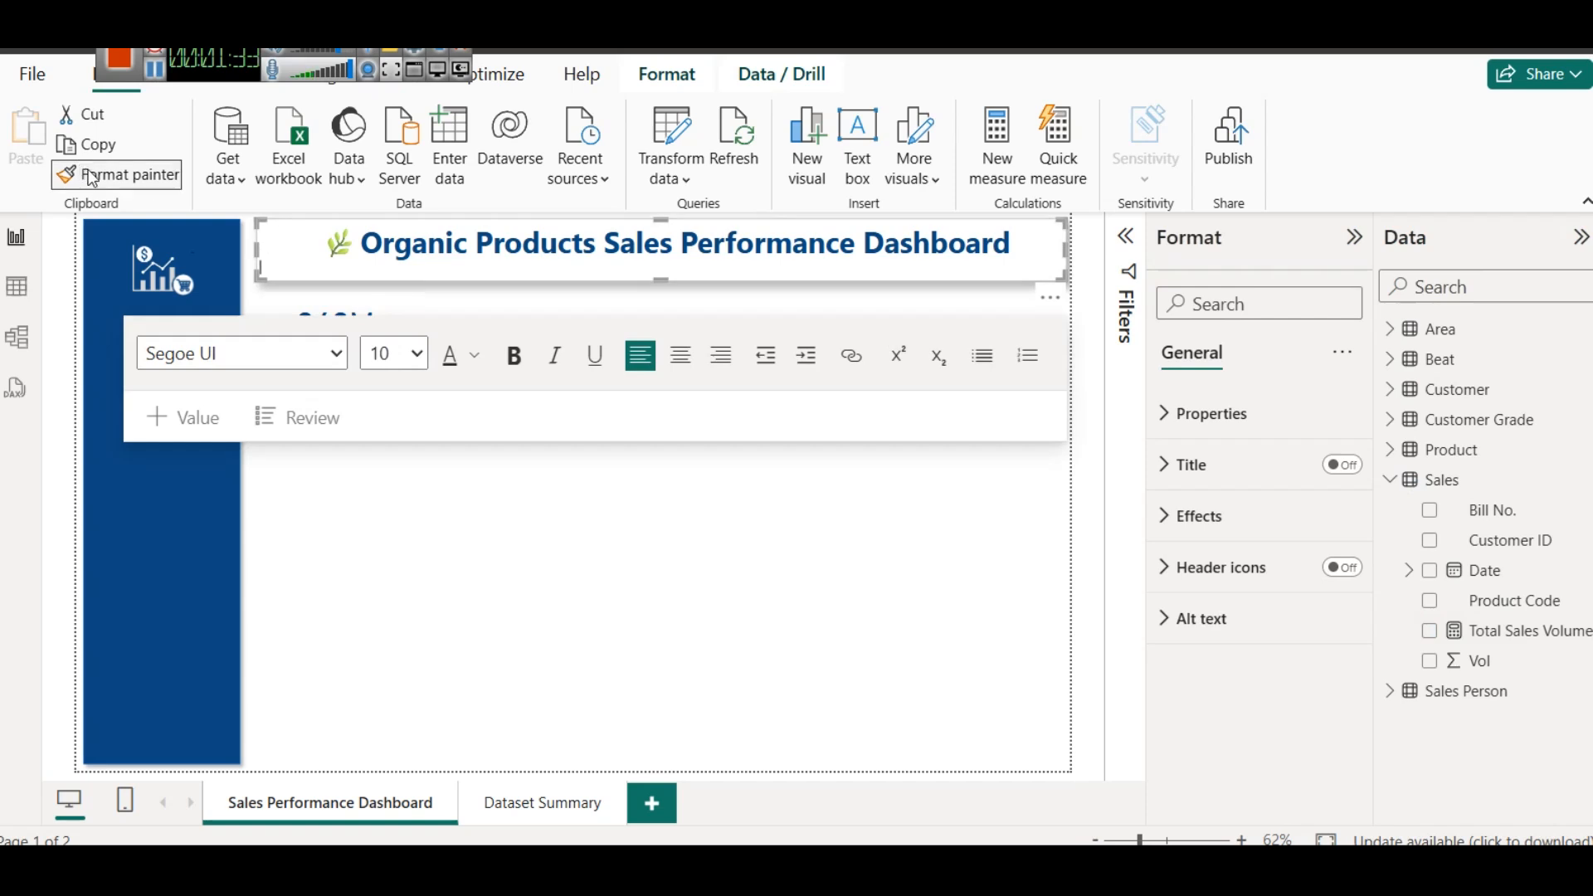
pyautogui.click(311, 297)
pyautogui.click(431, 398)
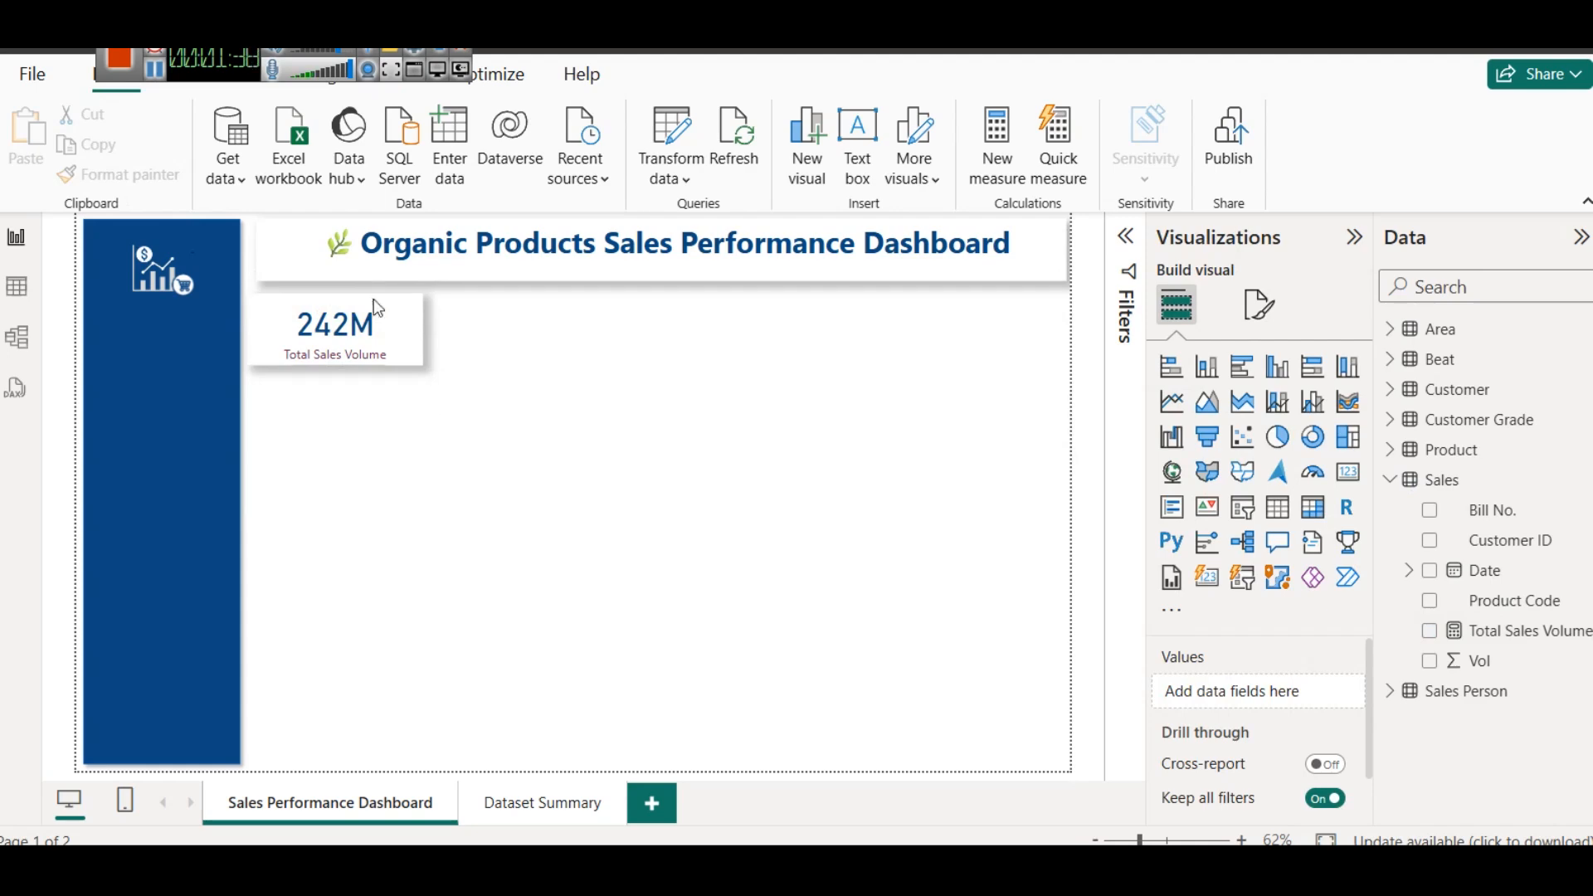
# - Switch to the Excel workbook and examine the Price/kg and Grams columns of the Product sheet
pyautogui.click(155, 69)
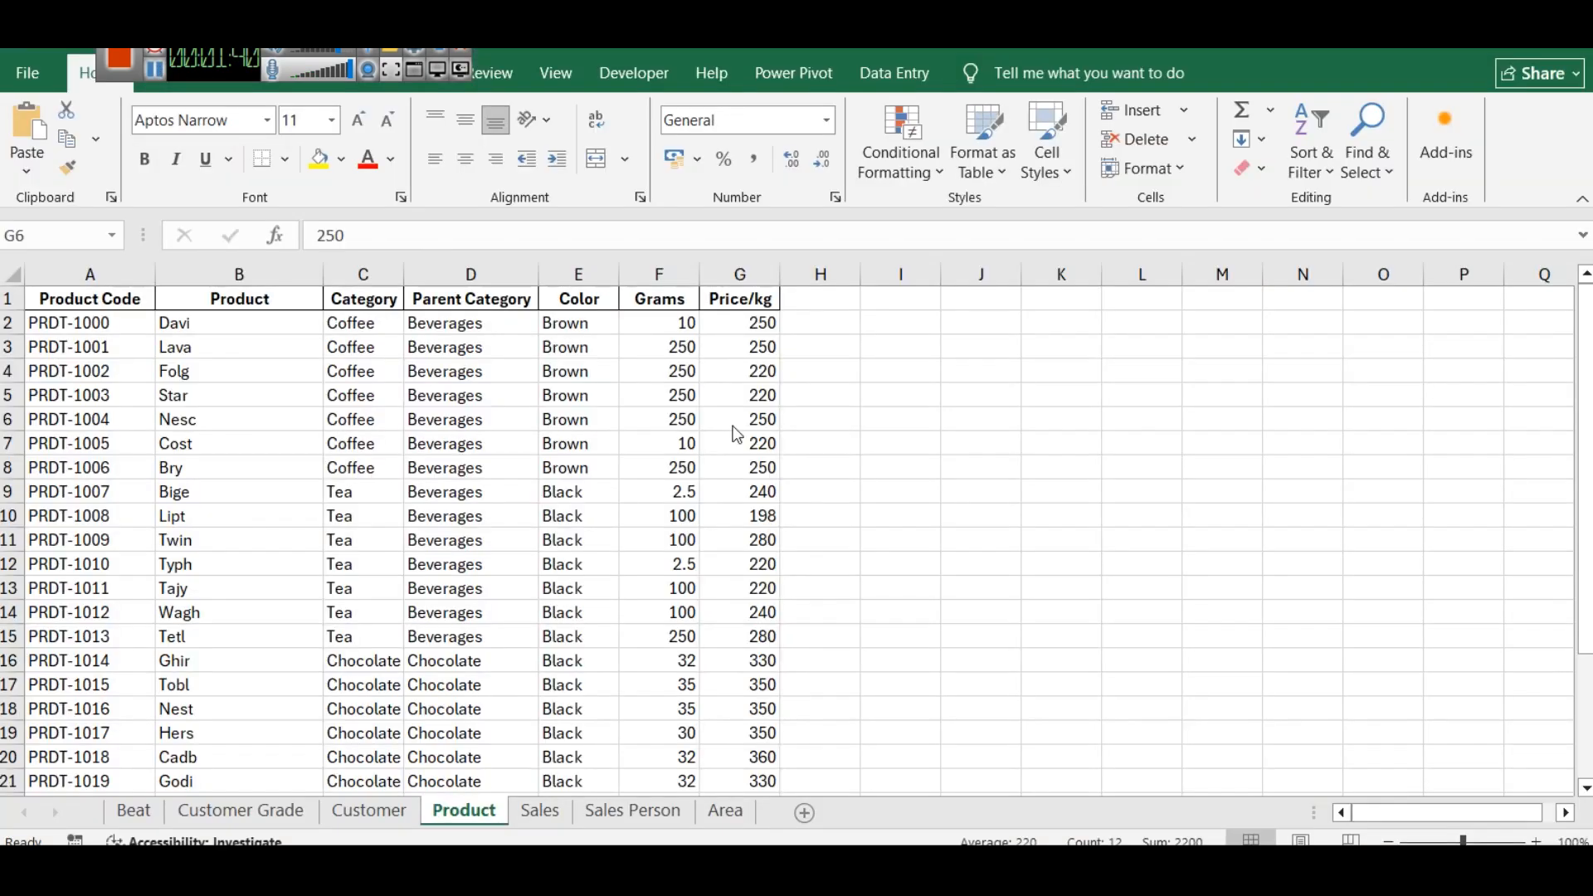
pyautogui.click(737, 434)
pyautogui.click(728, 493)
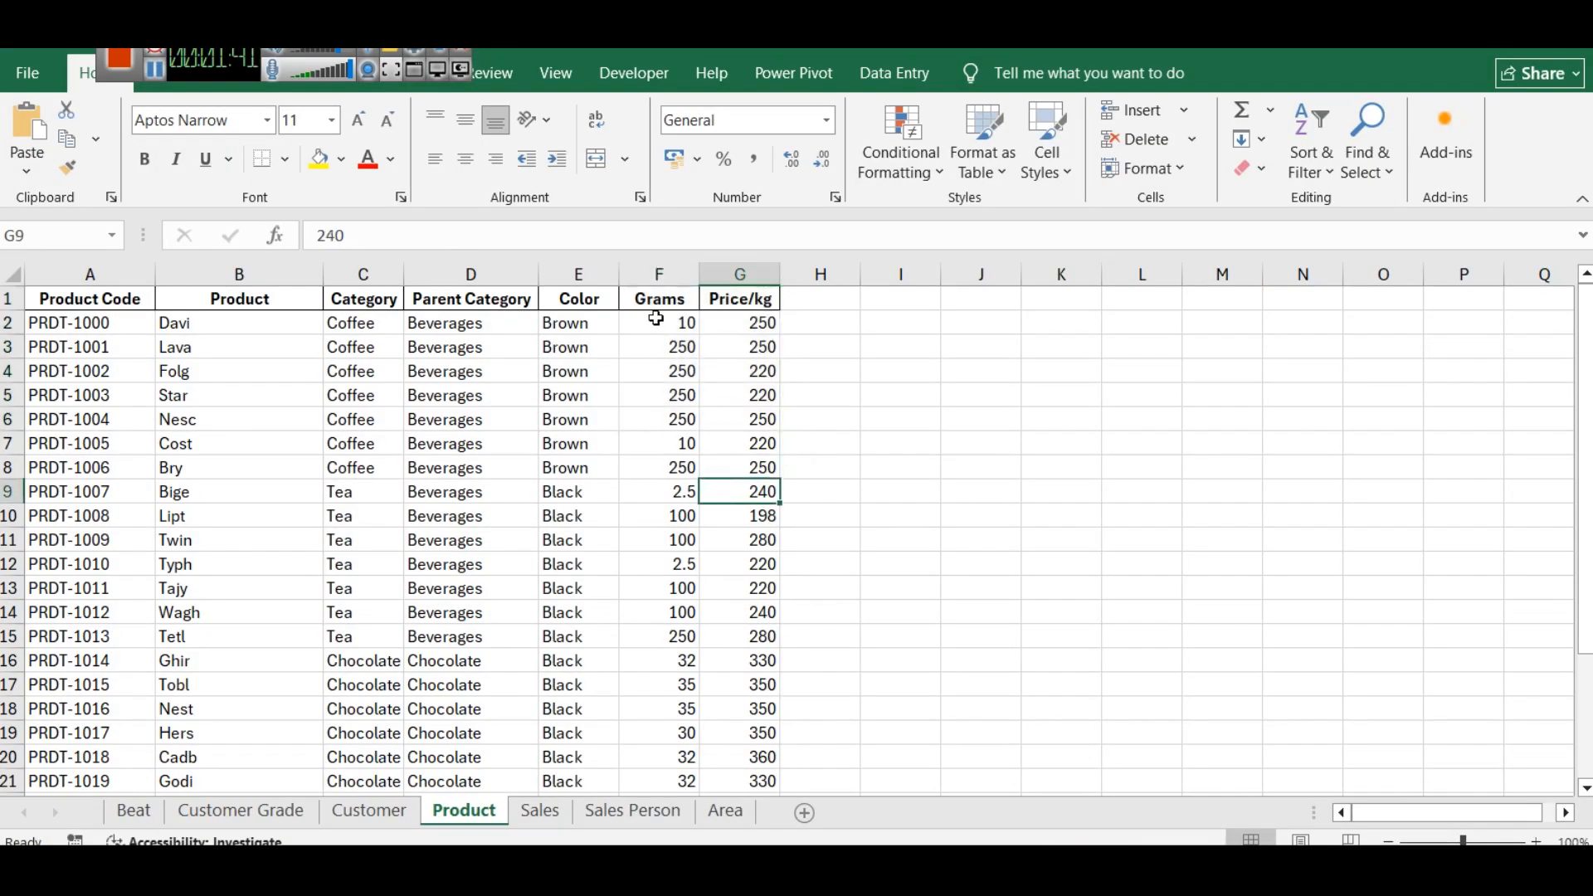
pyautogui.click(662, 274)
pyautogui.click(671, 330)
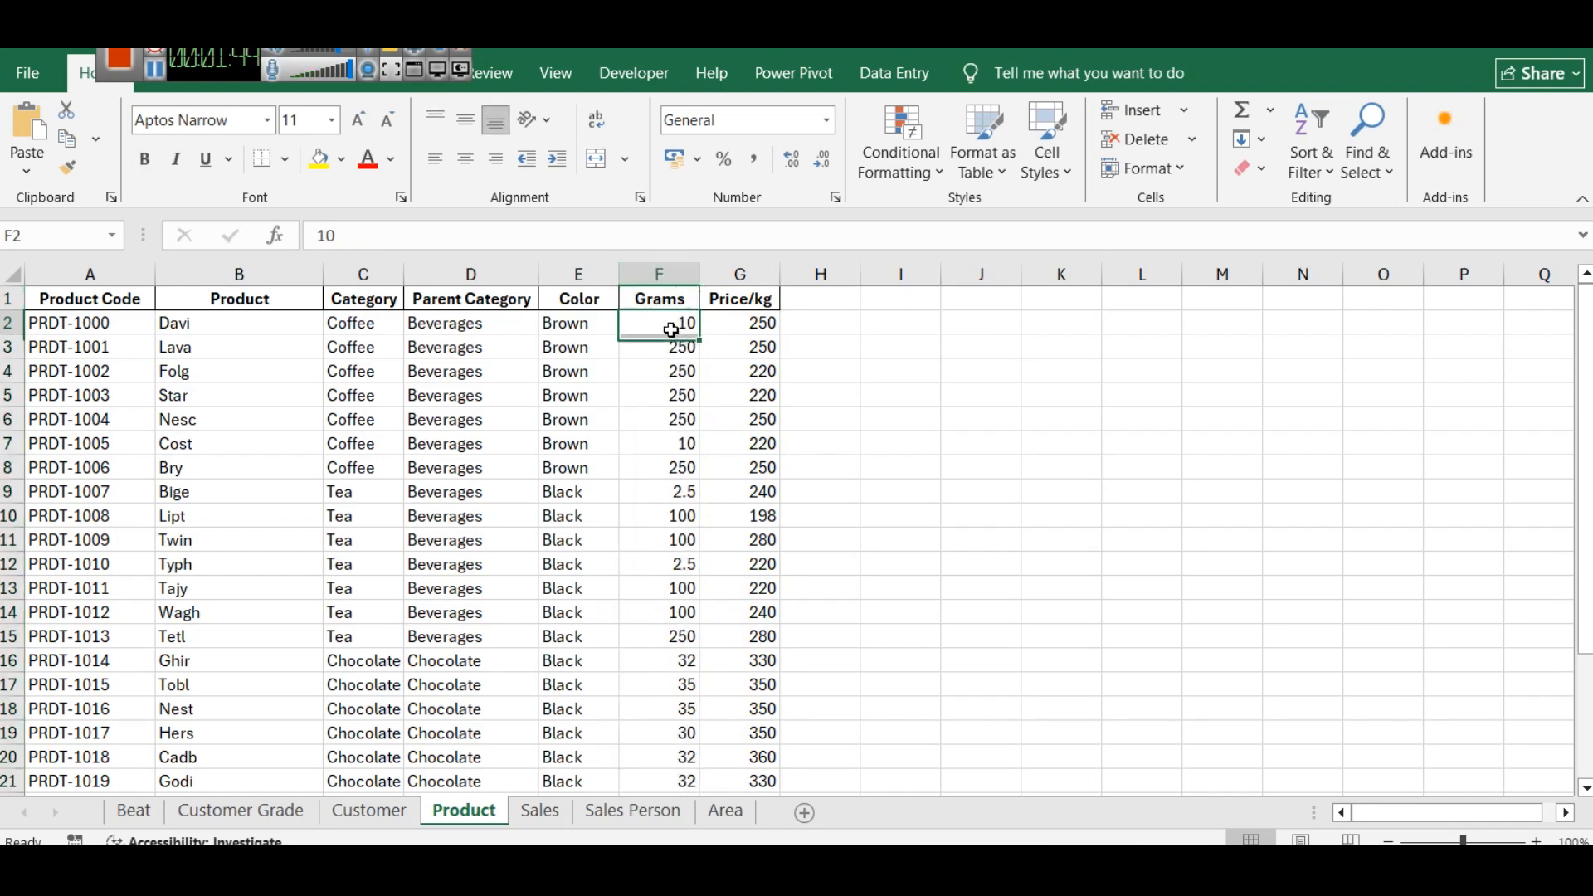
# - Compare the pack weight in grams with the price per kilogram for the products Davi and Lava
pyautogui.click(736, 323)
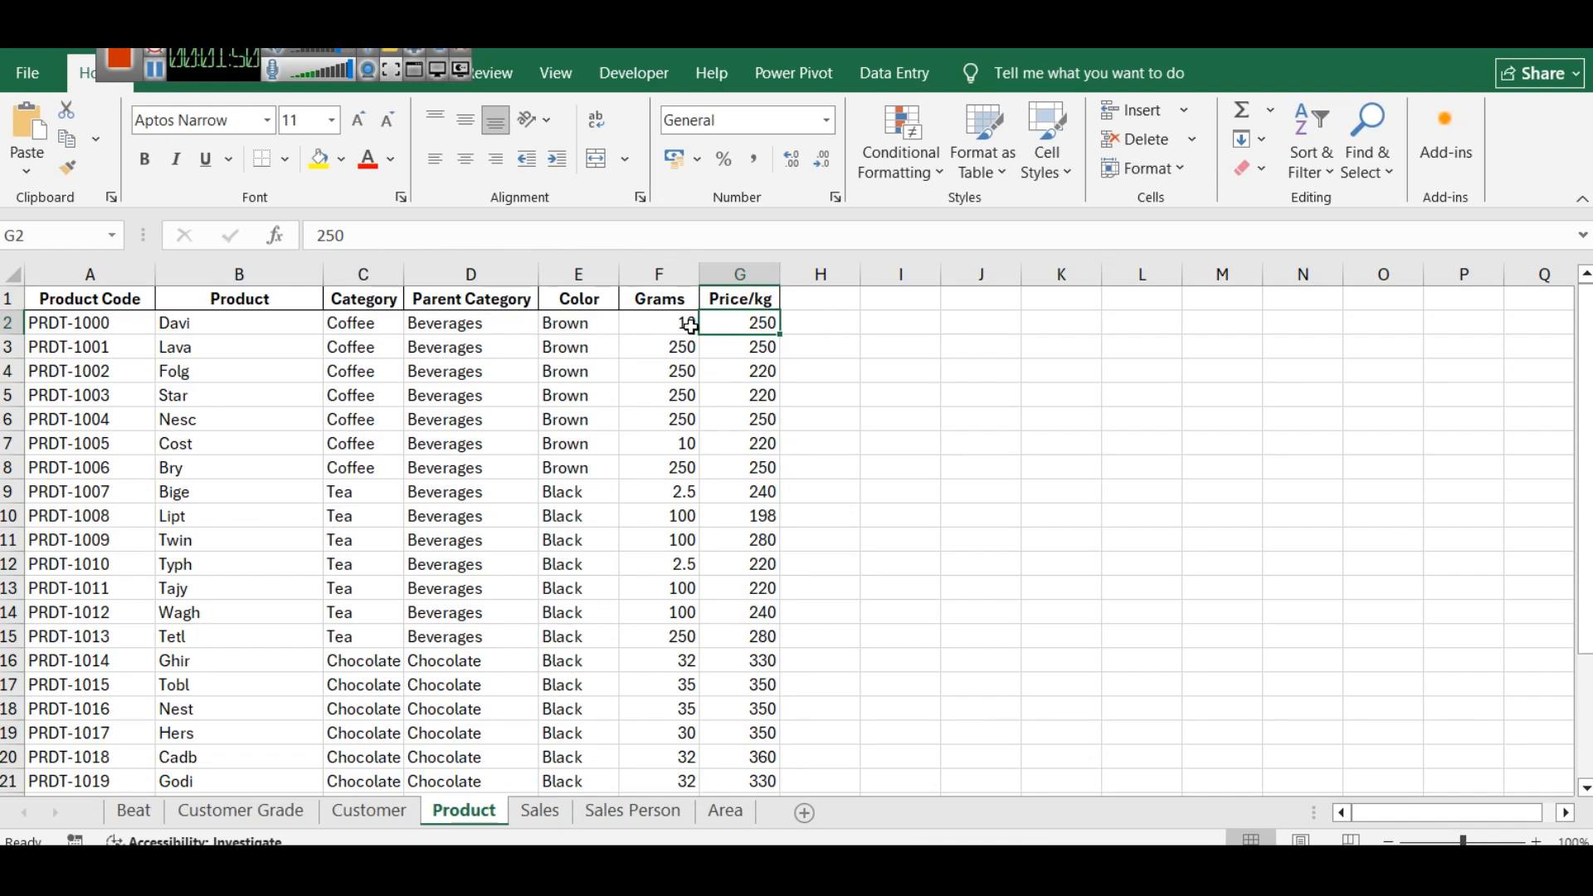
pyautogui.click(681, 355)
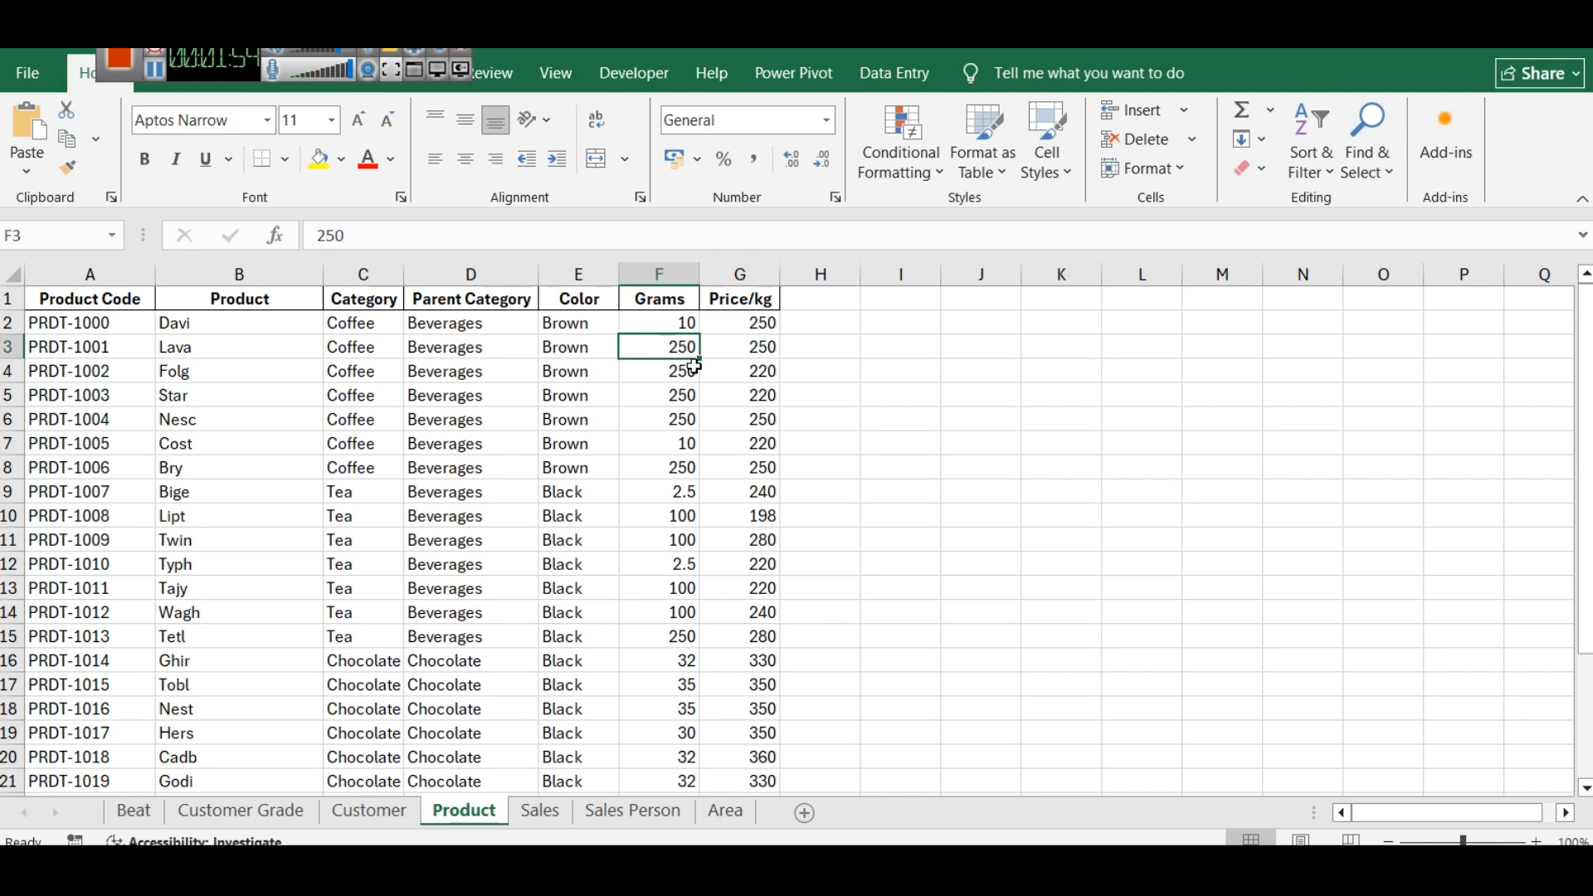
pyautogui.click(758, 349)
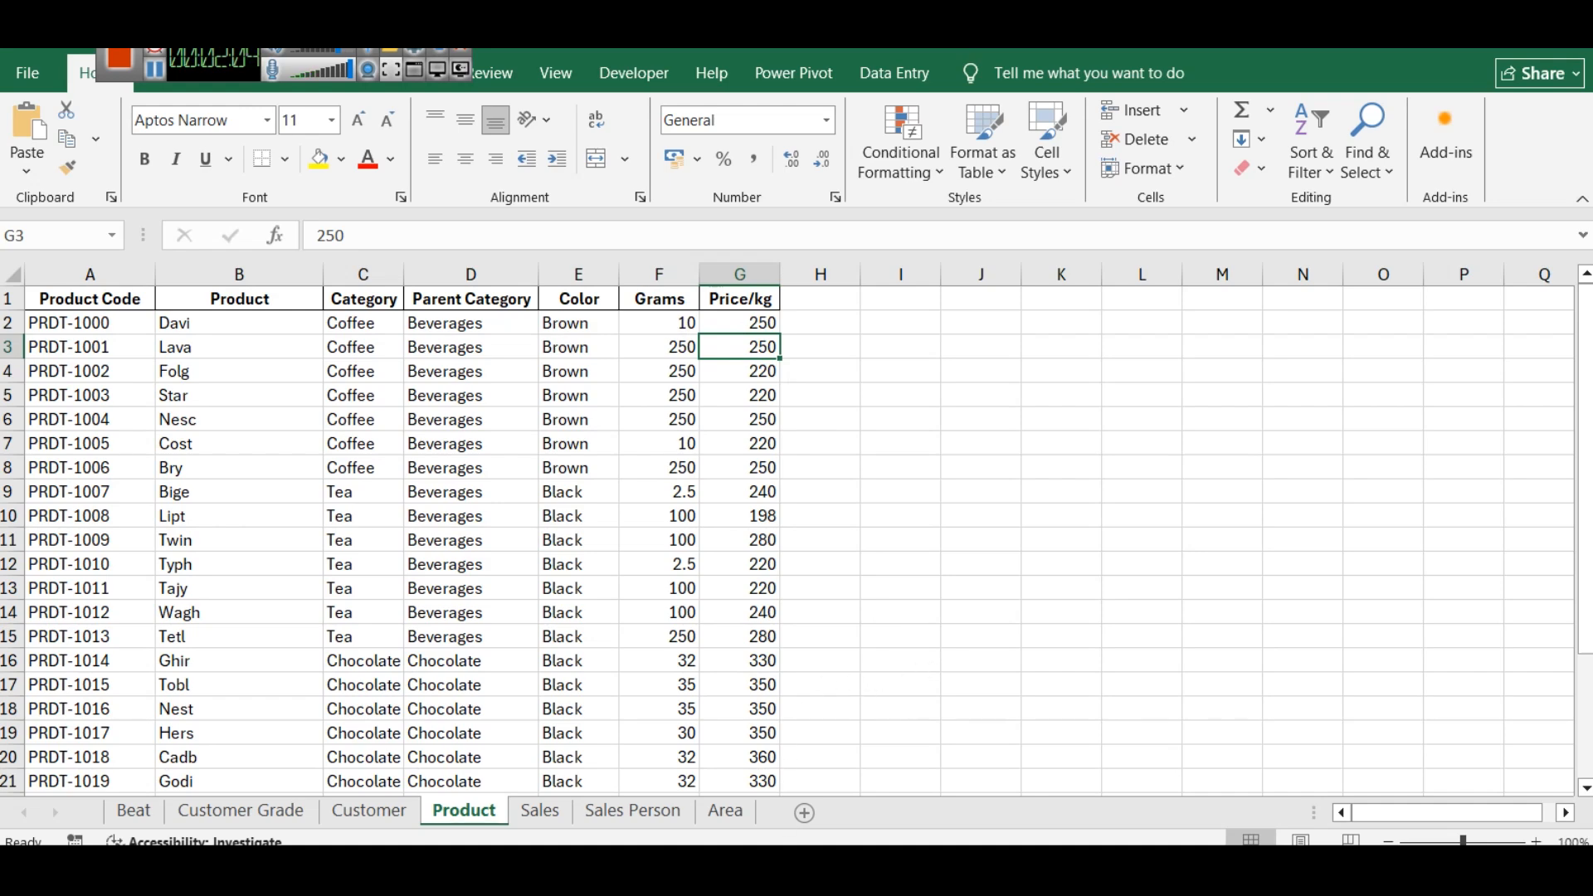
# - Switch to the Notepad notes and examine the Total Revenue formula's name, SUMX function and Sales table argument
pyautogui.click(836, 755)
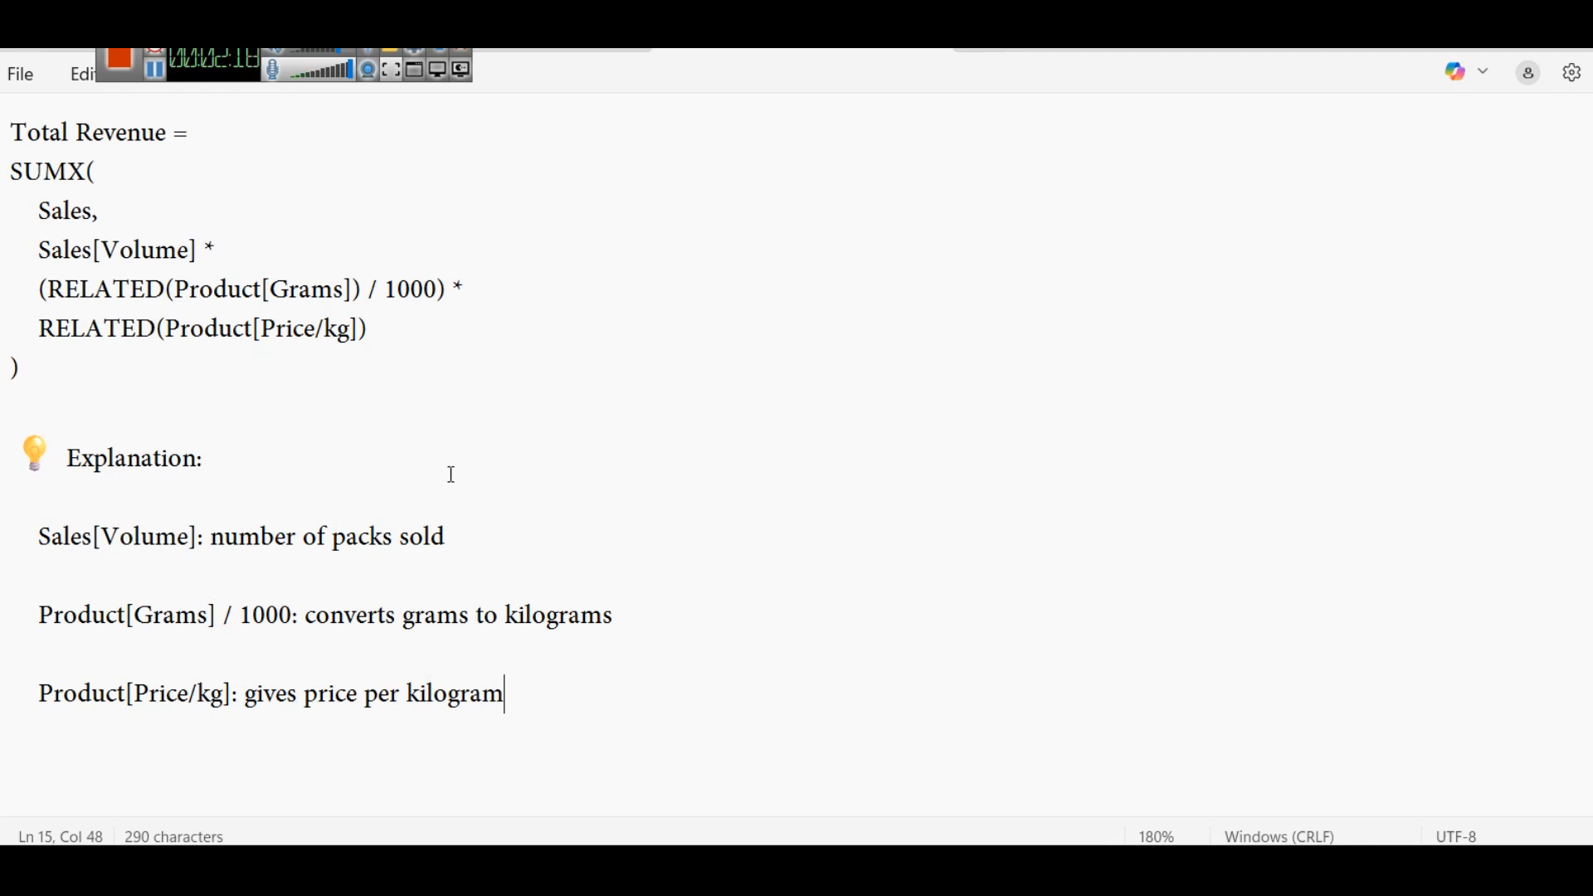
pyautogui.moveTo(19, 130); pyautogui.dragTo(217, 151)
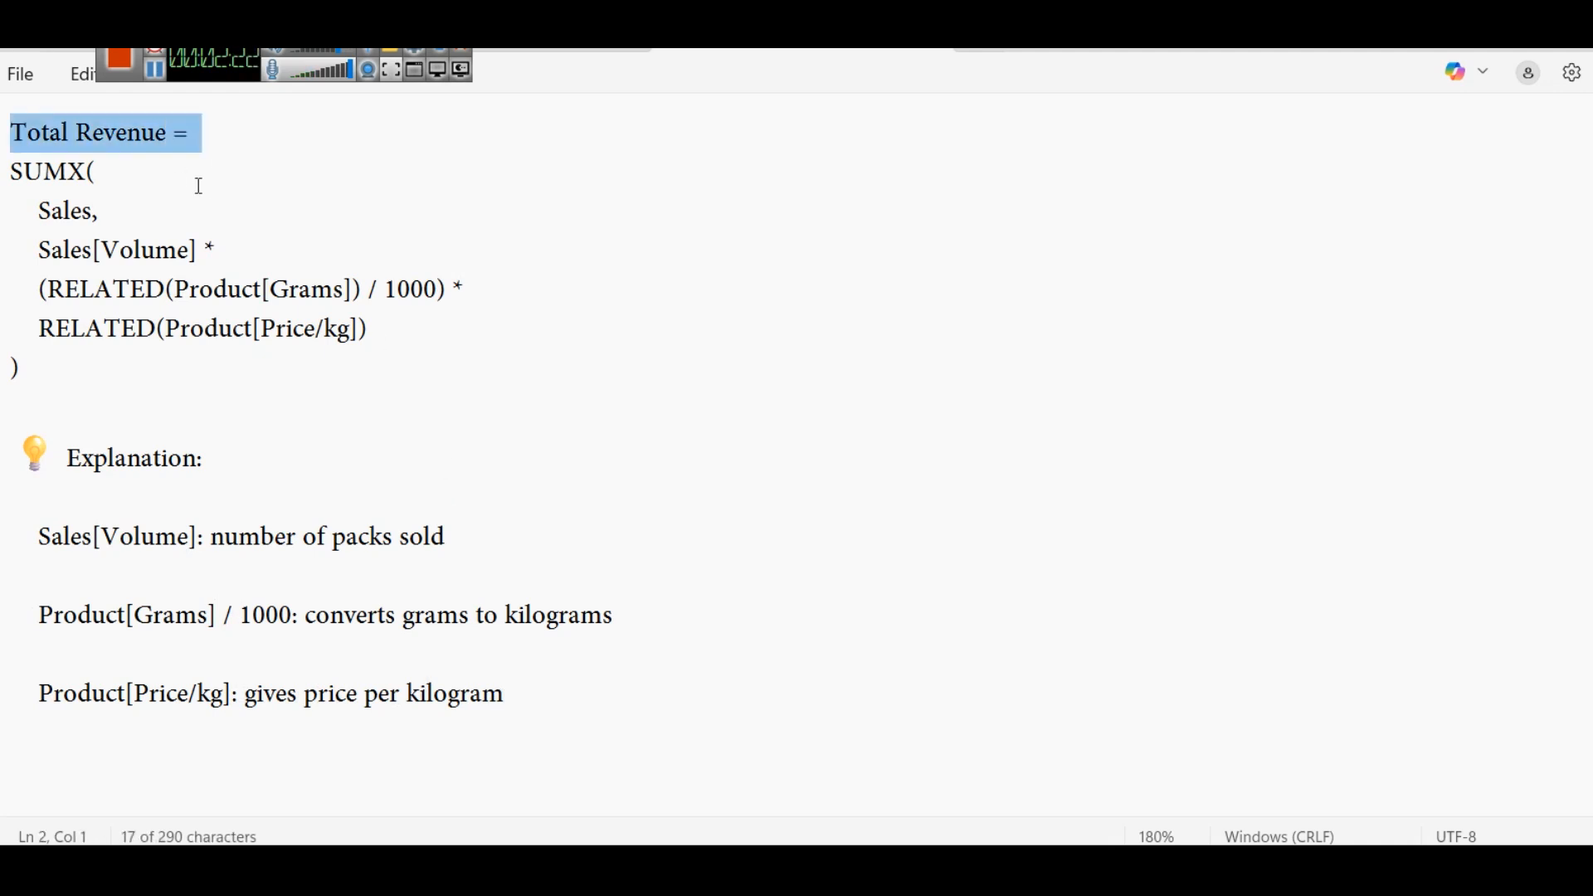
pyautogui.click(79, 172)
pyautogui.hotkey('shift', 'Right')
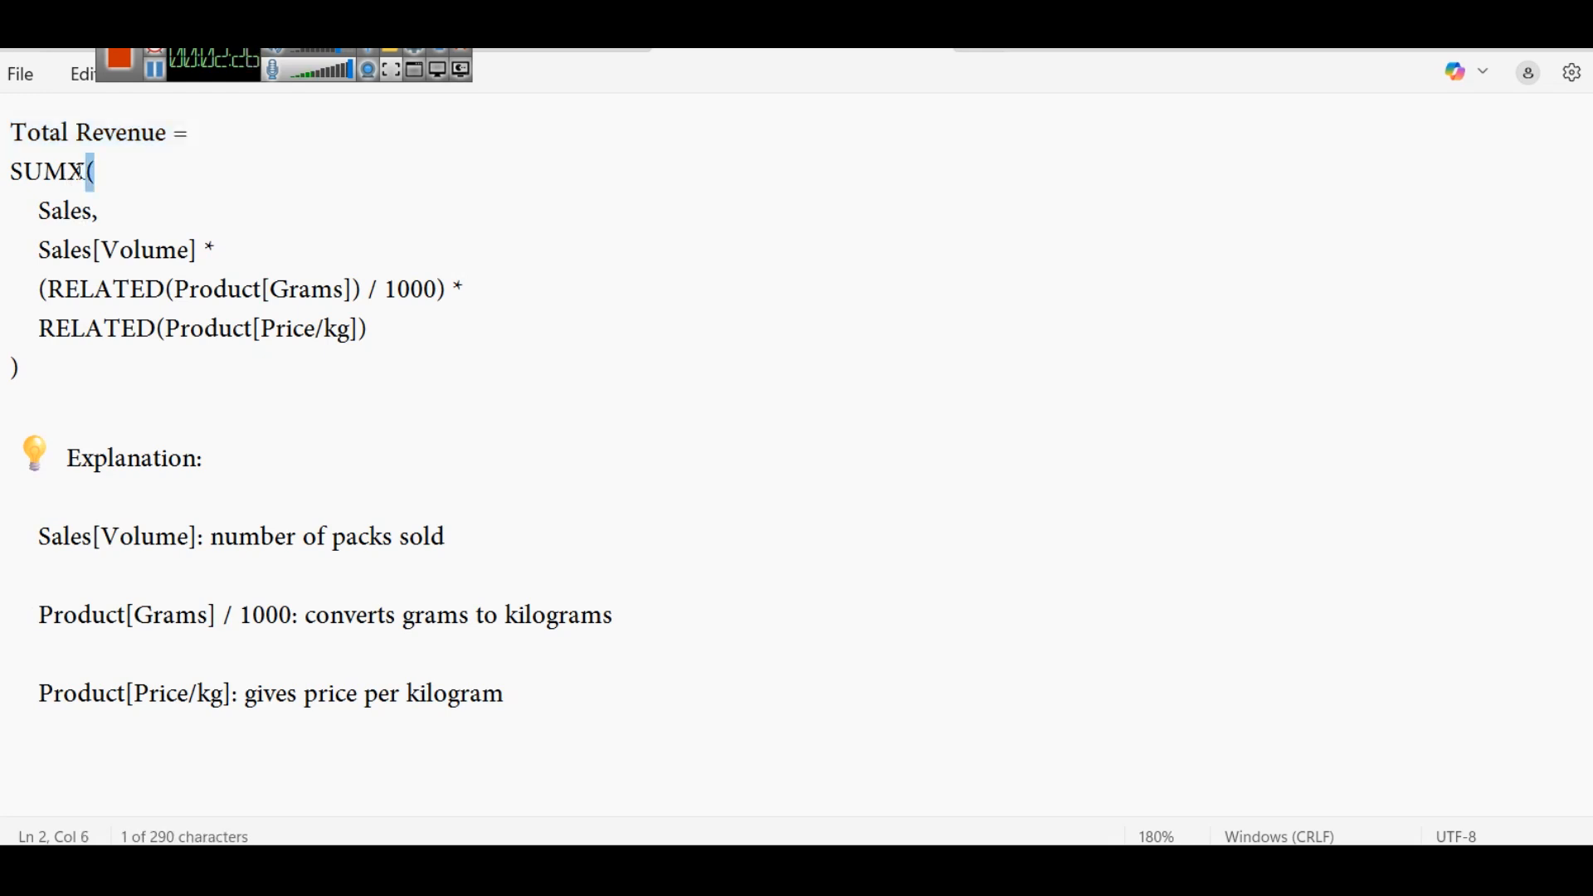
pyautogui.click(67, 210)
pyautogui.doubleClick(66, 210)
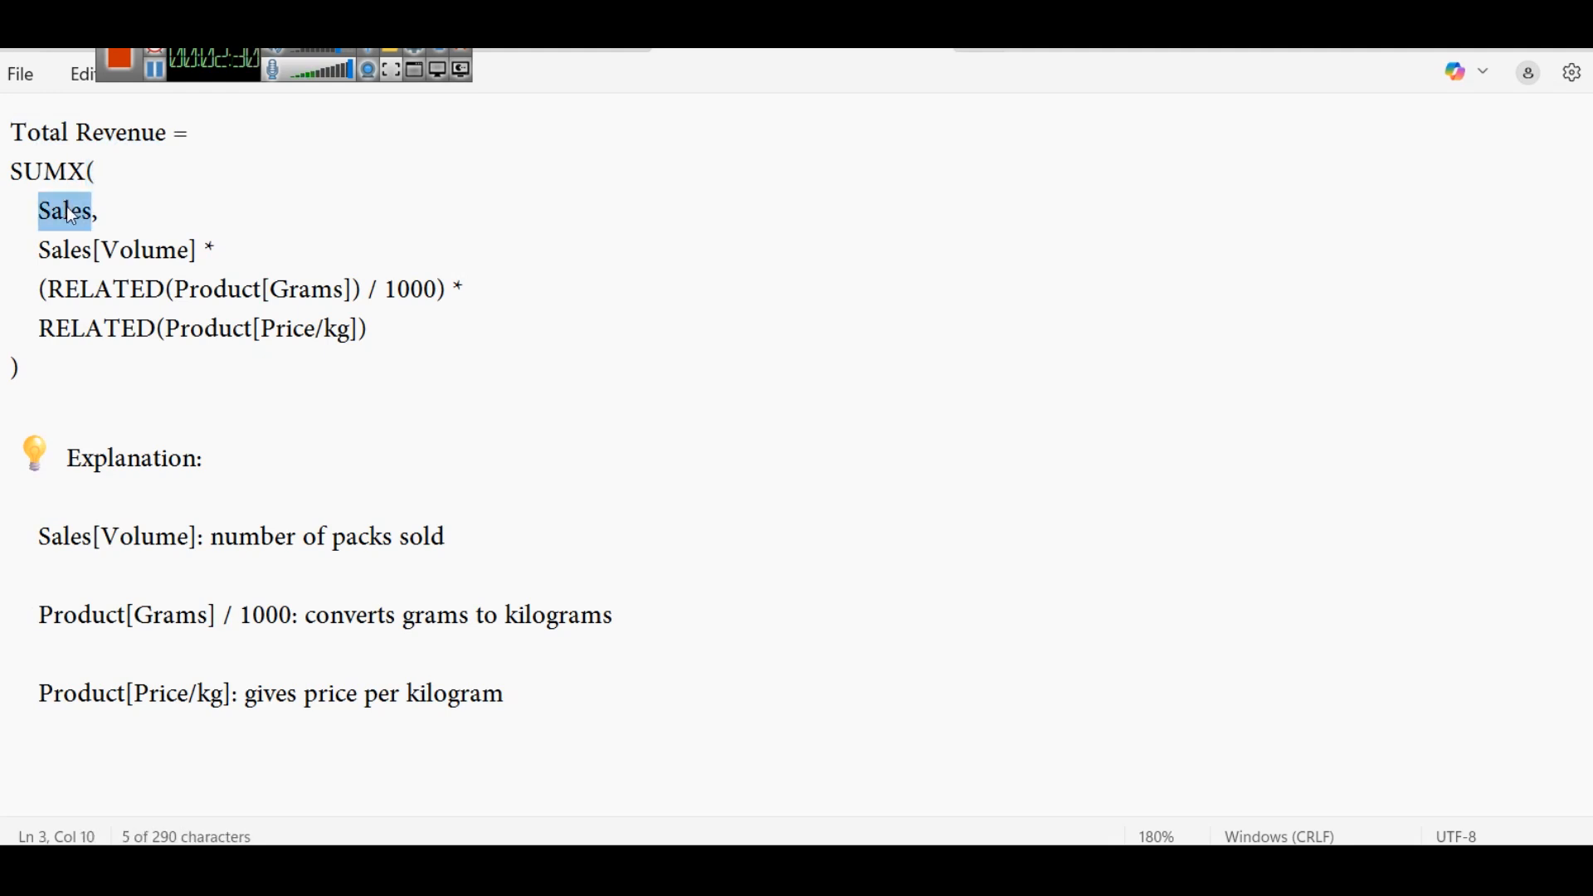
# - Add the comment "-- table name" after the Sales argument in the Total Revenue formula
pyautogui.click(177, 221)
pyautogui.write('-')
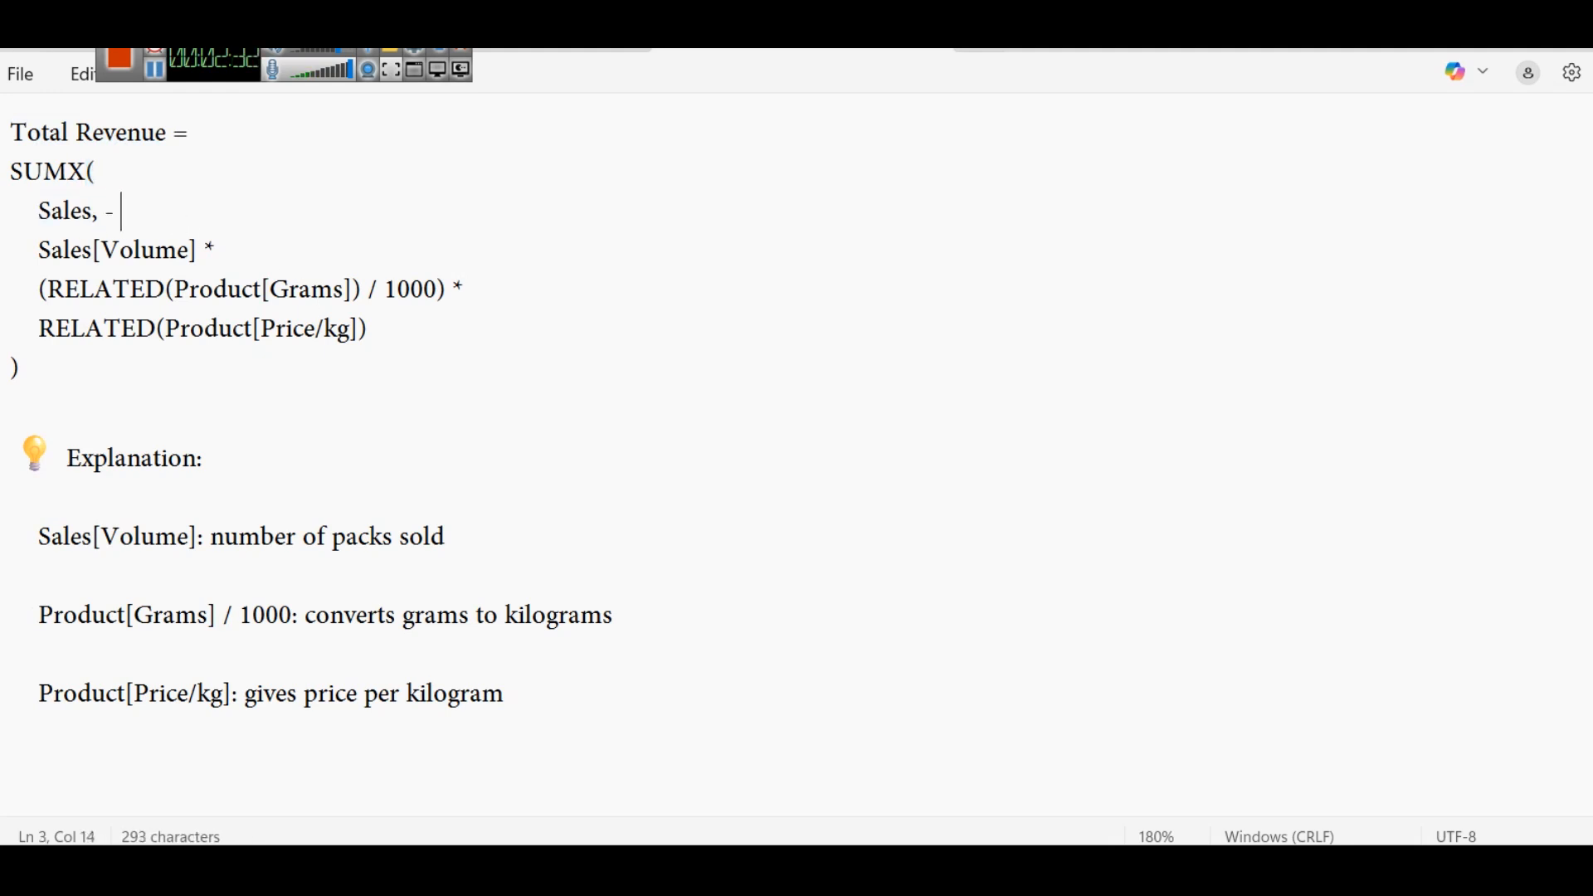
pyautogui.press('BackSpace')
pyautogui.write('- table name')
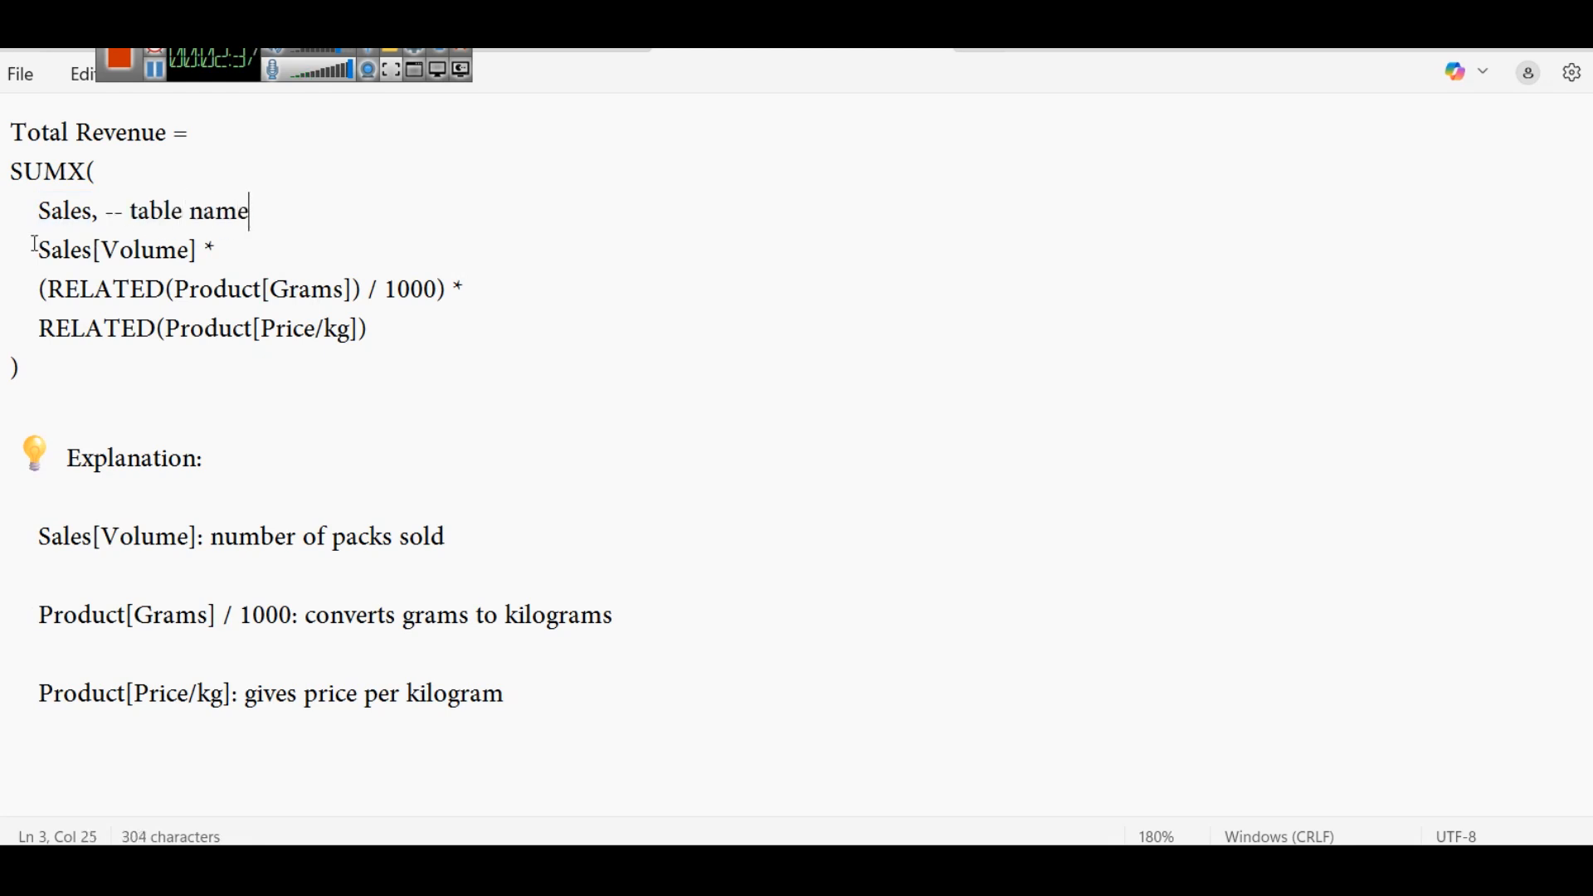
# - Change the volume column reference in the SUMX expression to Sales[Vol]
pyautogui.moveTo(35, 244); pyautogui.dragTo(440, 342)
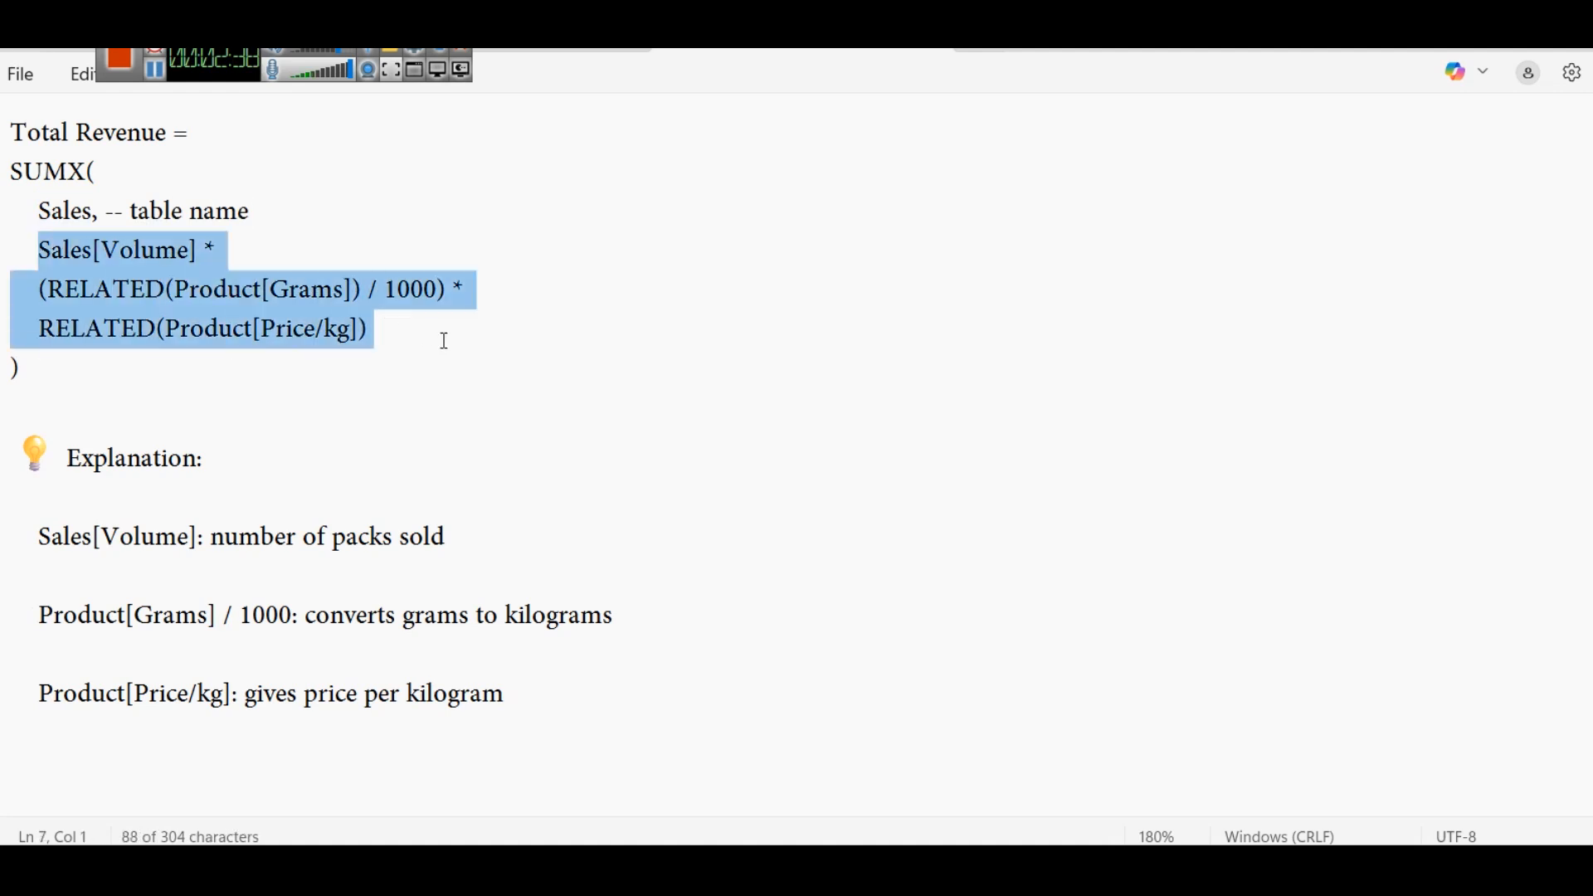
pyautogui.click(444, 341)
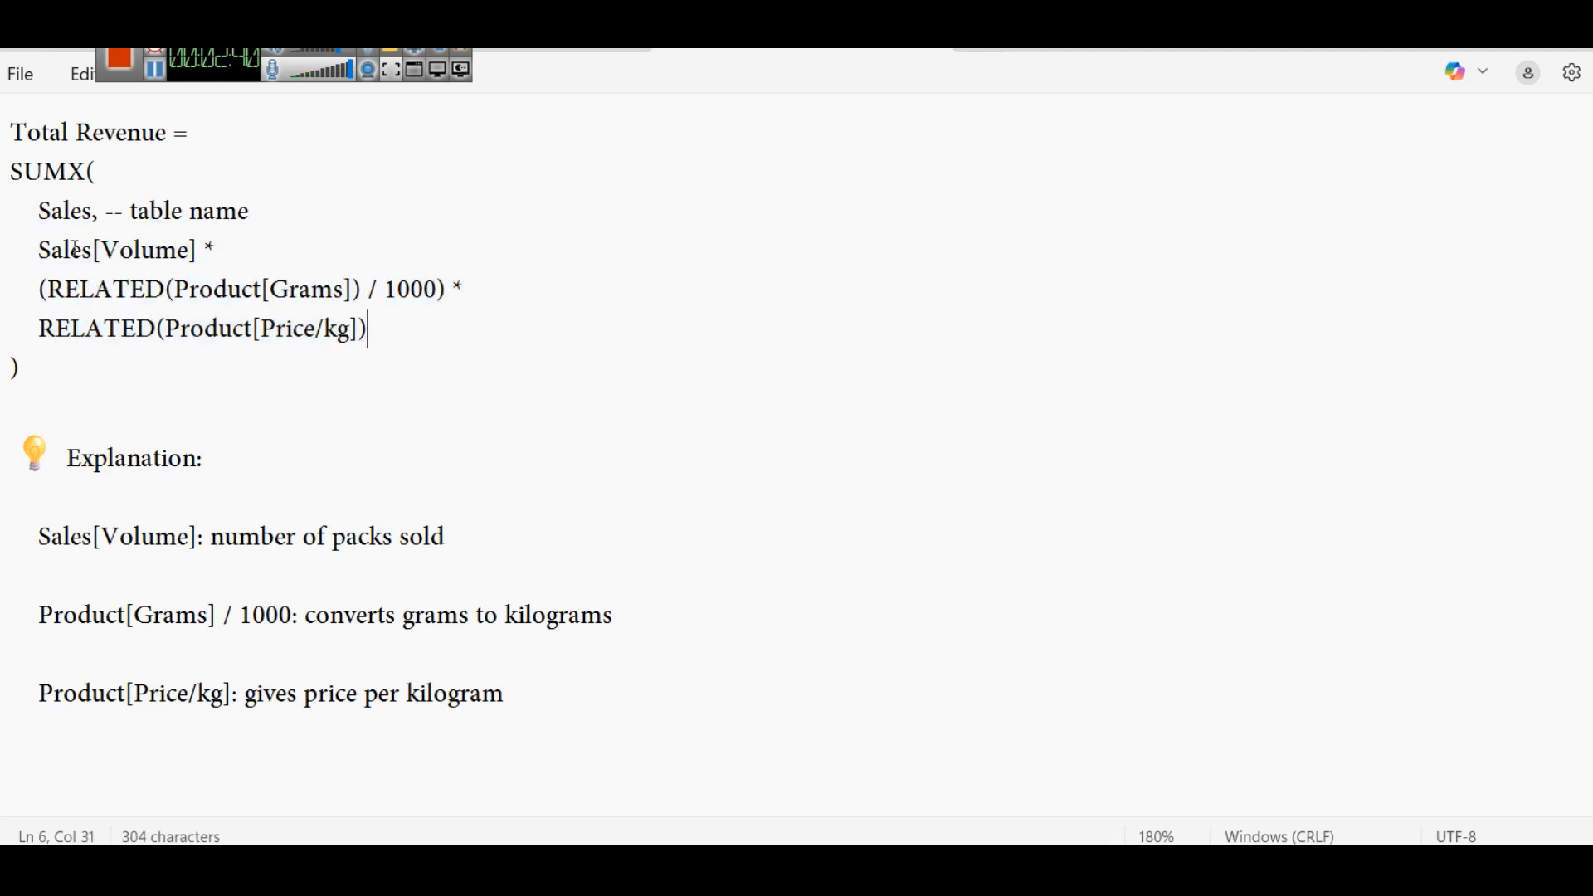
pyautogui.moveTo(40, 251); pyautogui.dragTo(199, 254)
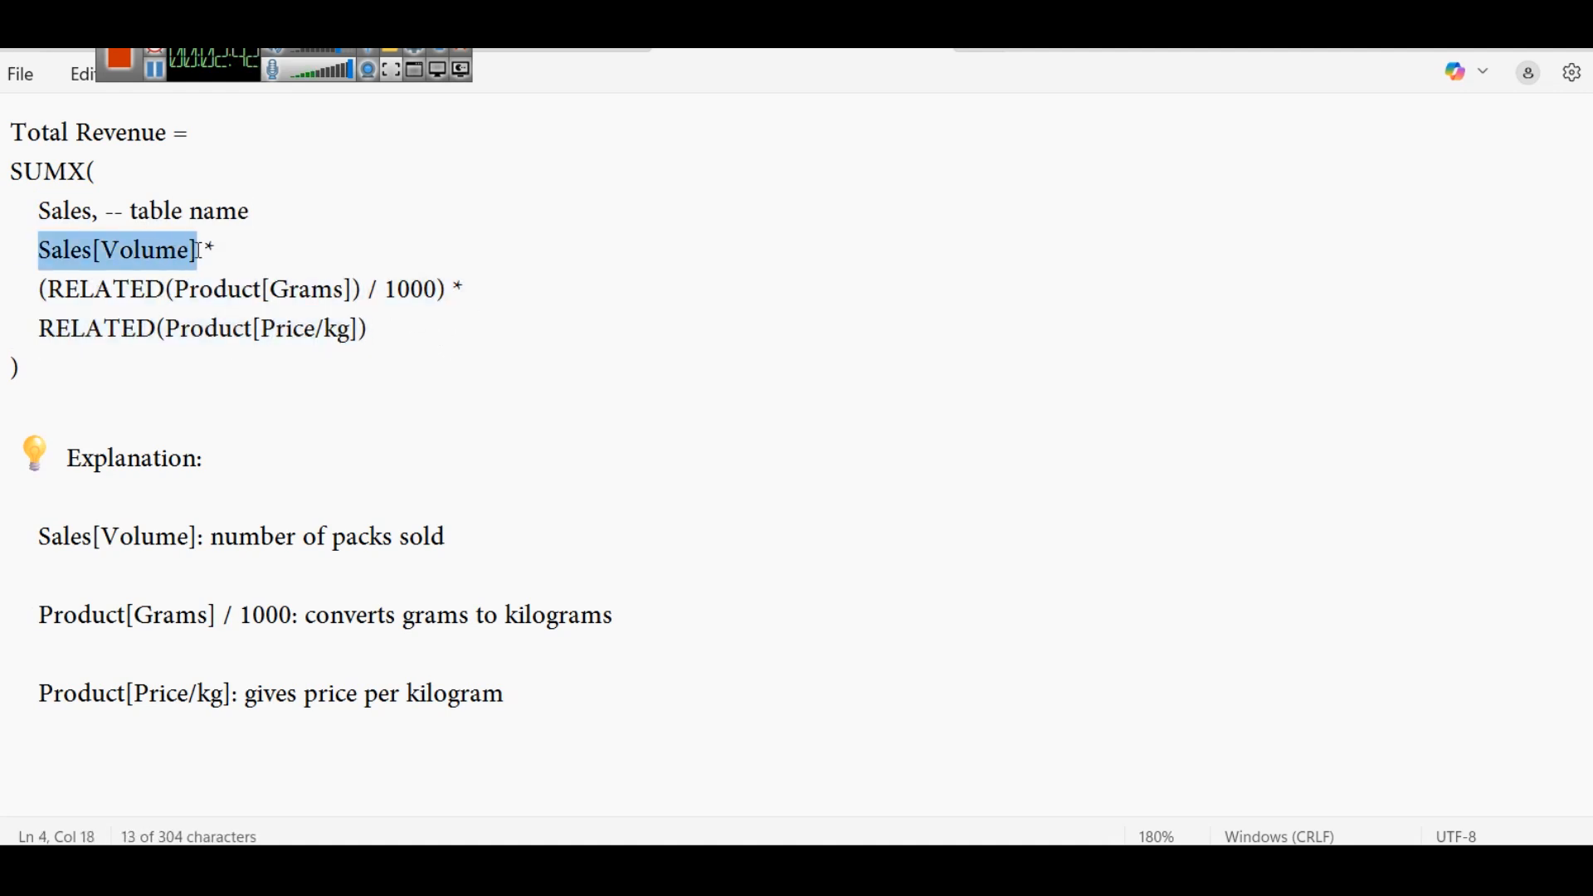
pyautogui.doubleClick(171, 255)
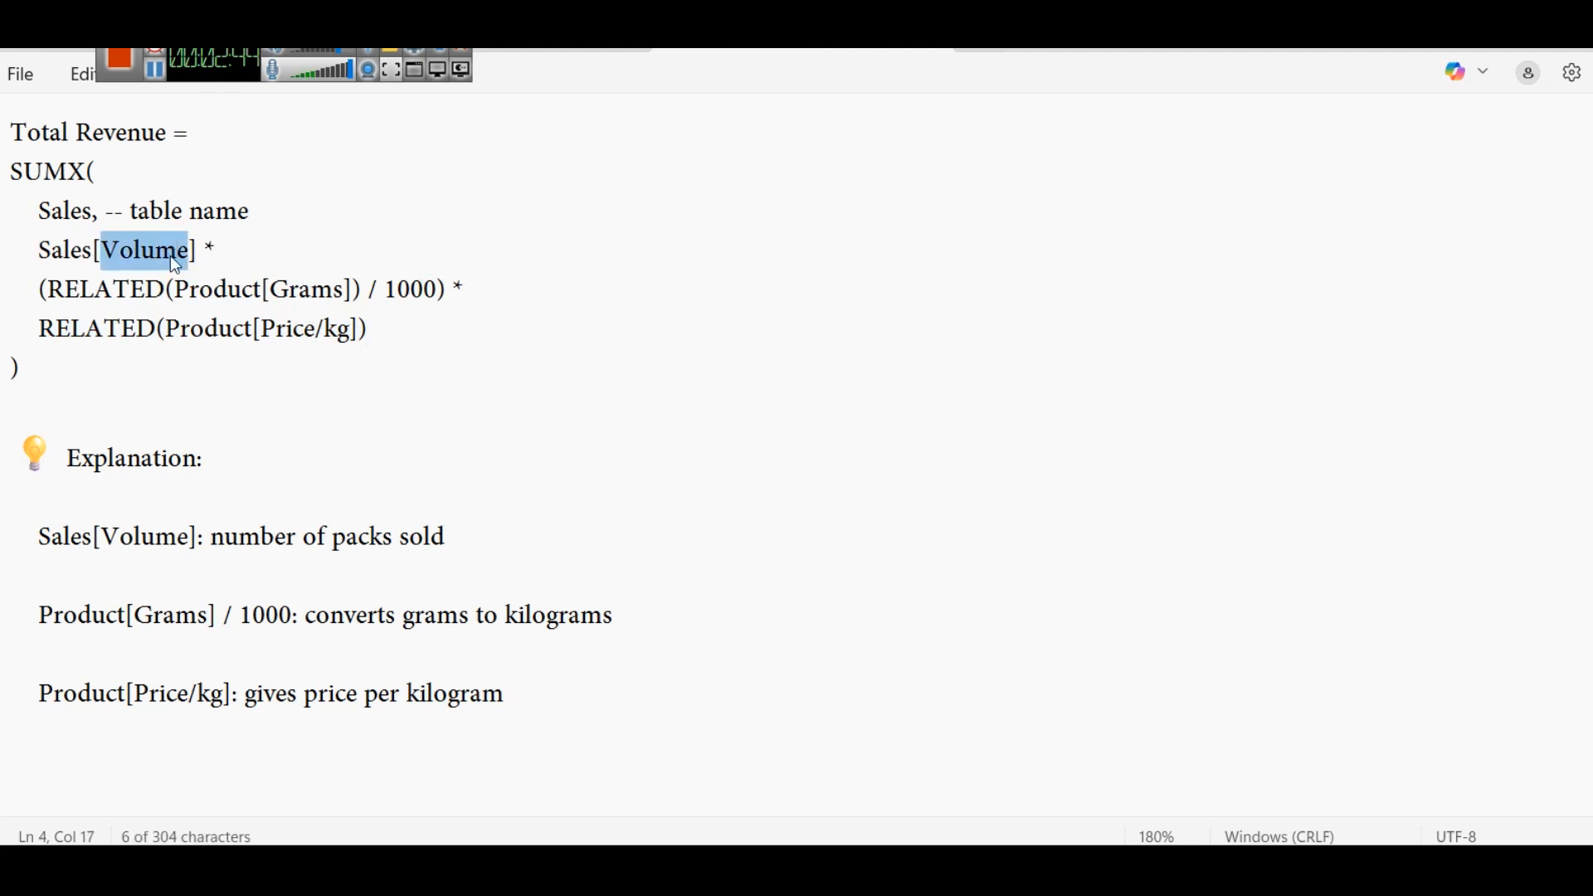
pyautogui.write('Vol')
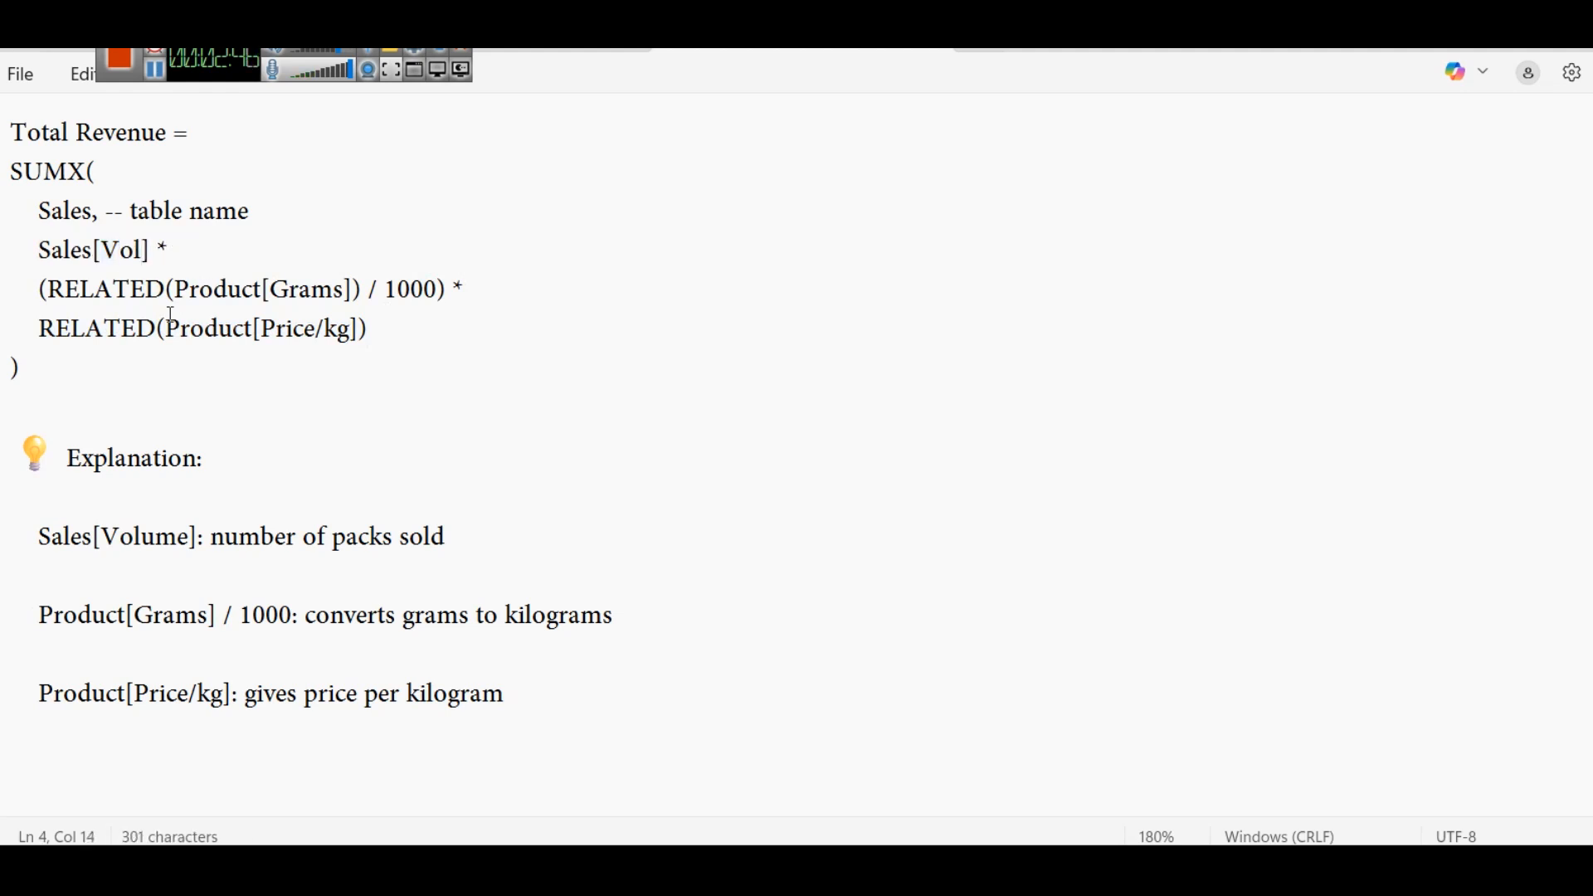
# - Examine the formula's RELATED(Product[Grams]) / 1000 term and the multiplication that follows it
pyautogui.click(42, 291)
pyautogui.moveTo(44, 290); pyautogui.dragTo(50, 293)
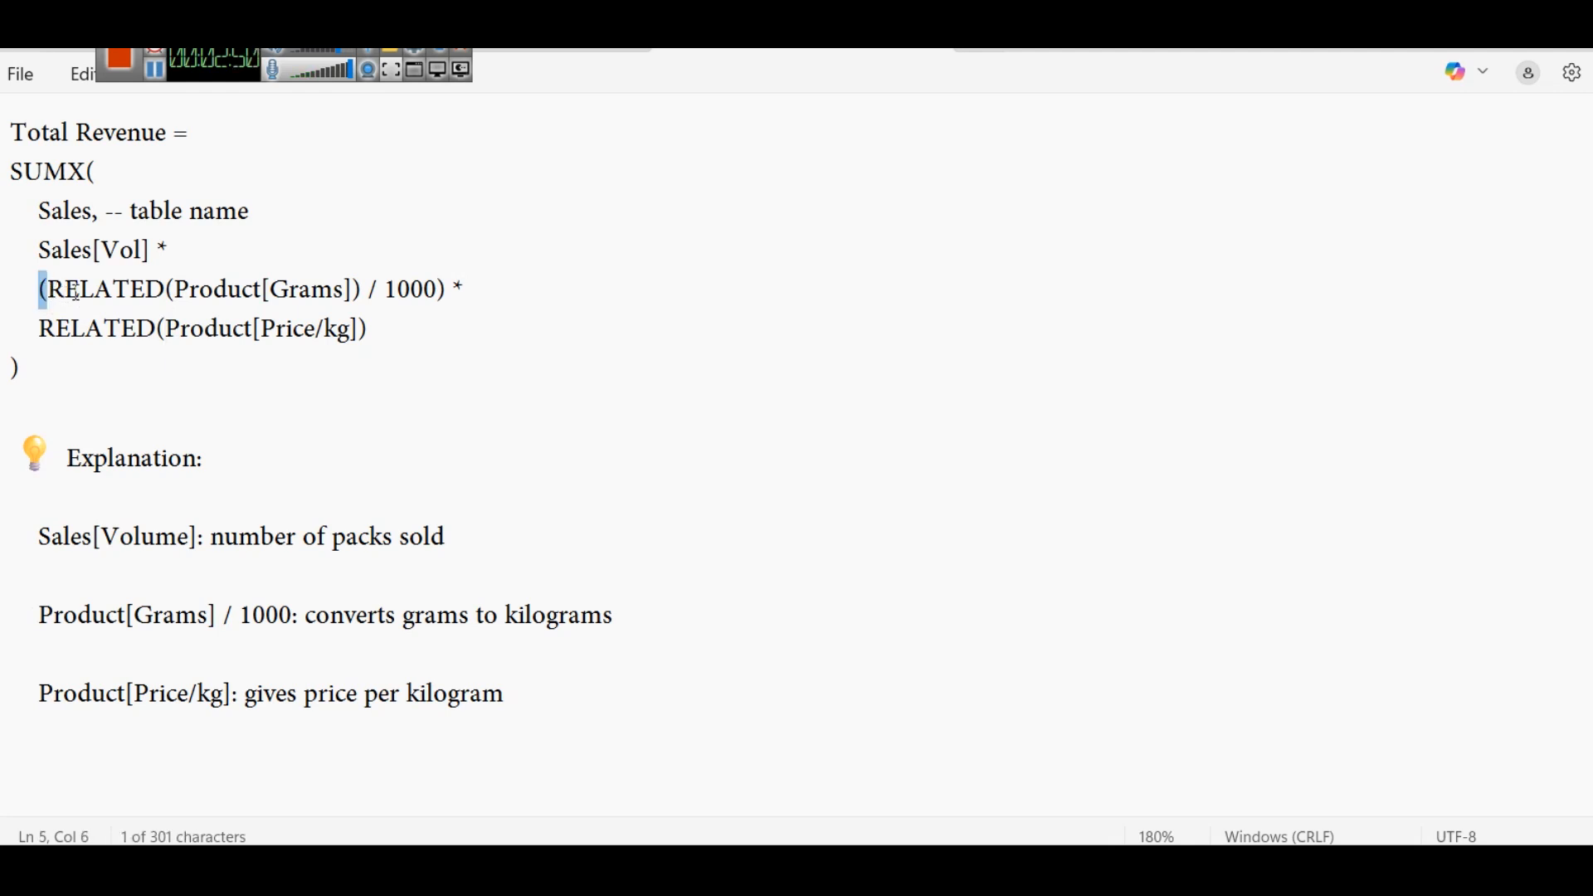
pyautogui.doubleClick(75, 294)
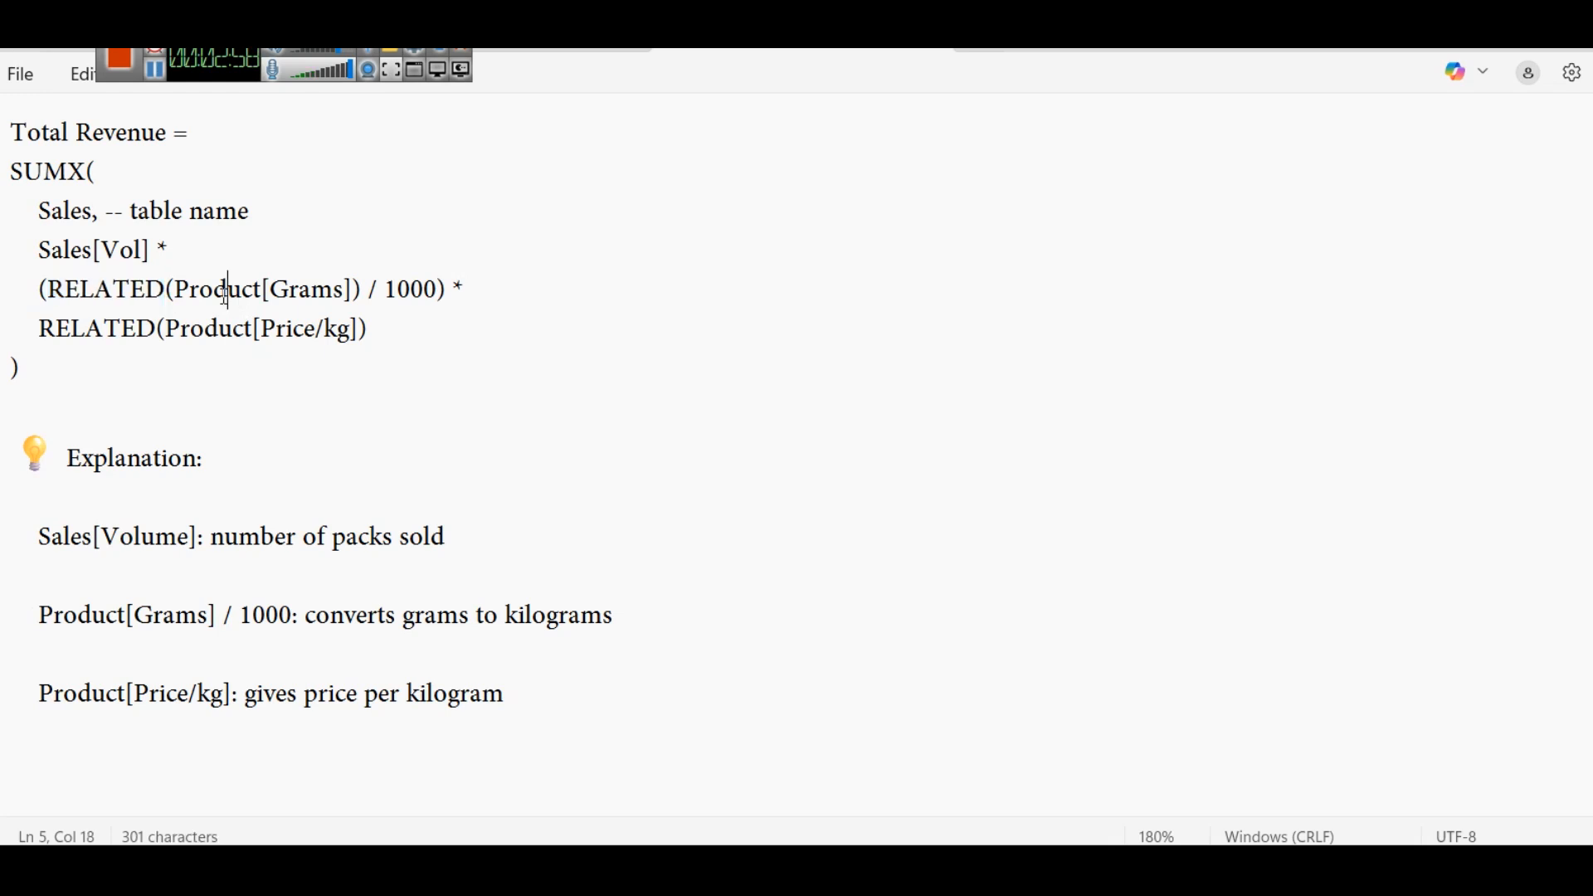
pyautogui.doubleClick(224, 296)
pyautogui.doubleClick(285, 290)
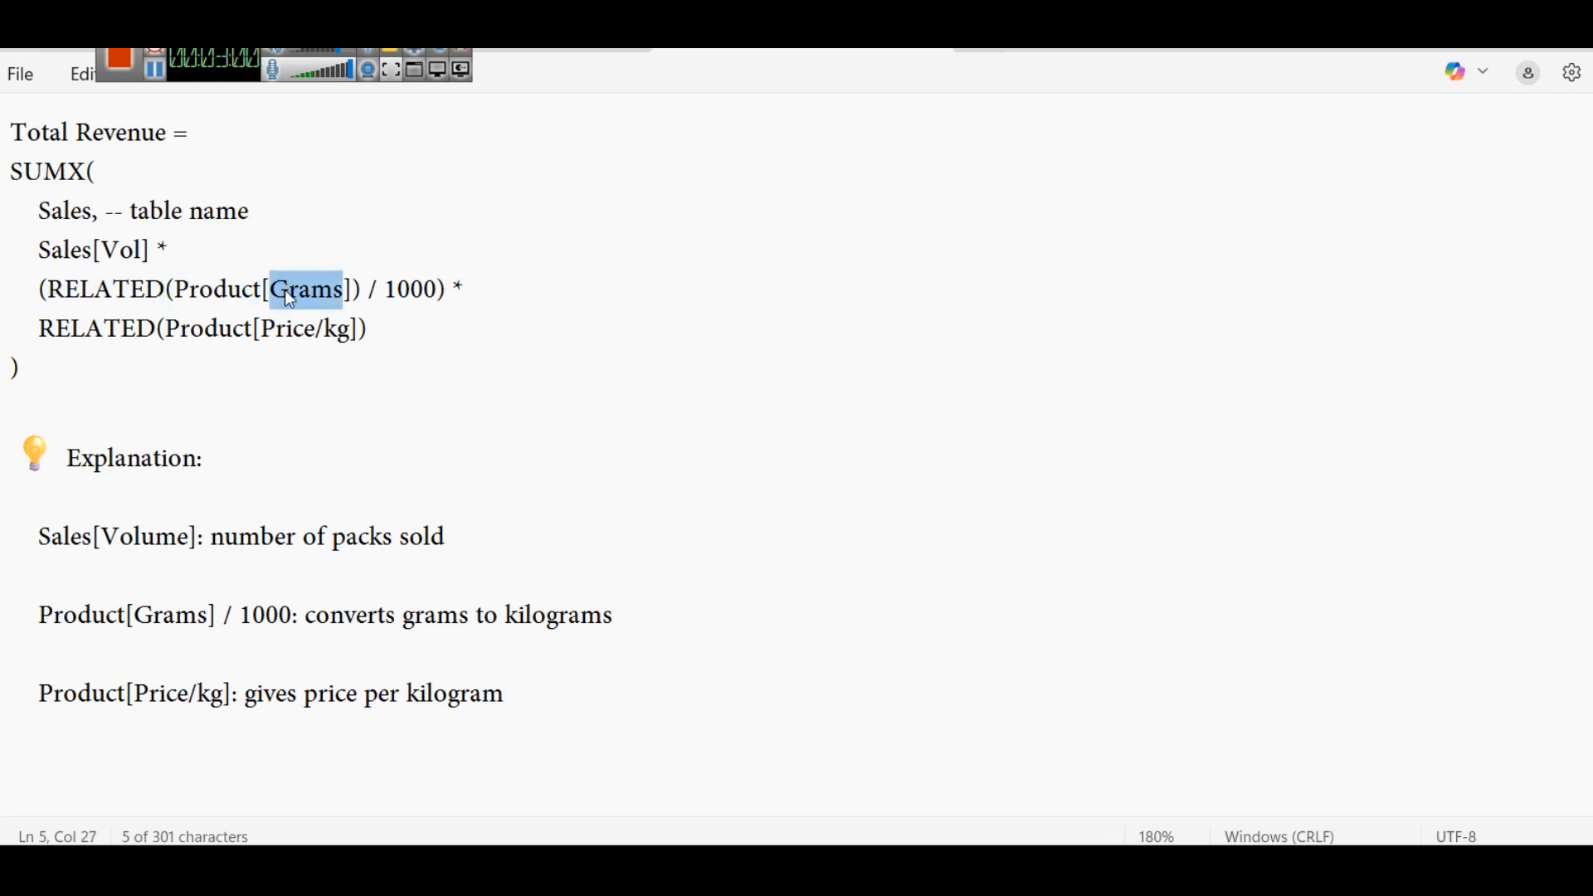
pyautogui.doubleClick(412, 292)
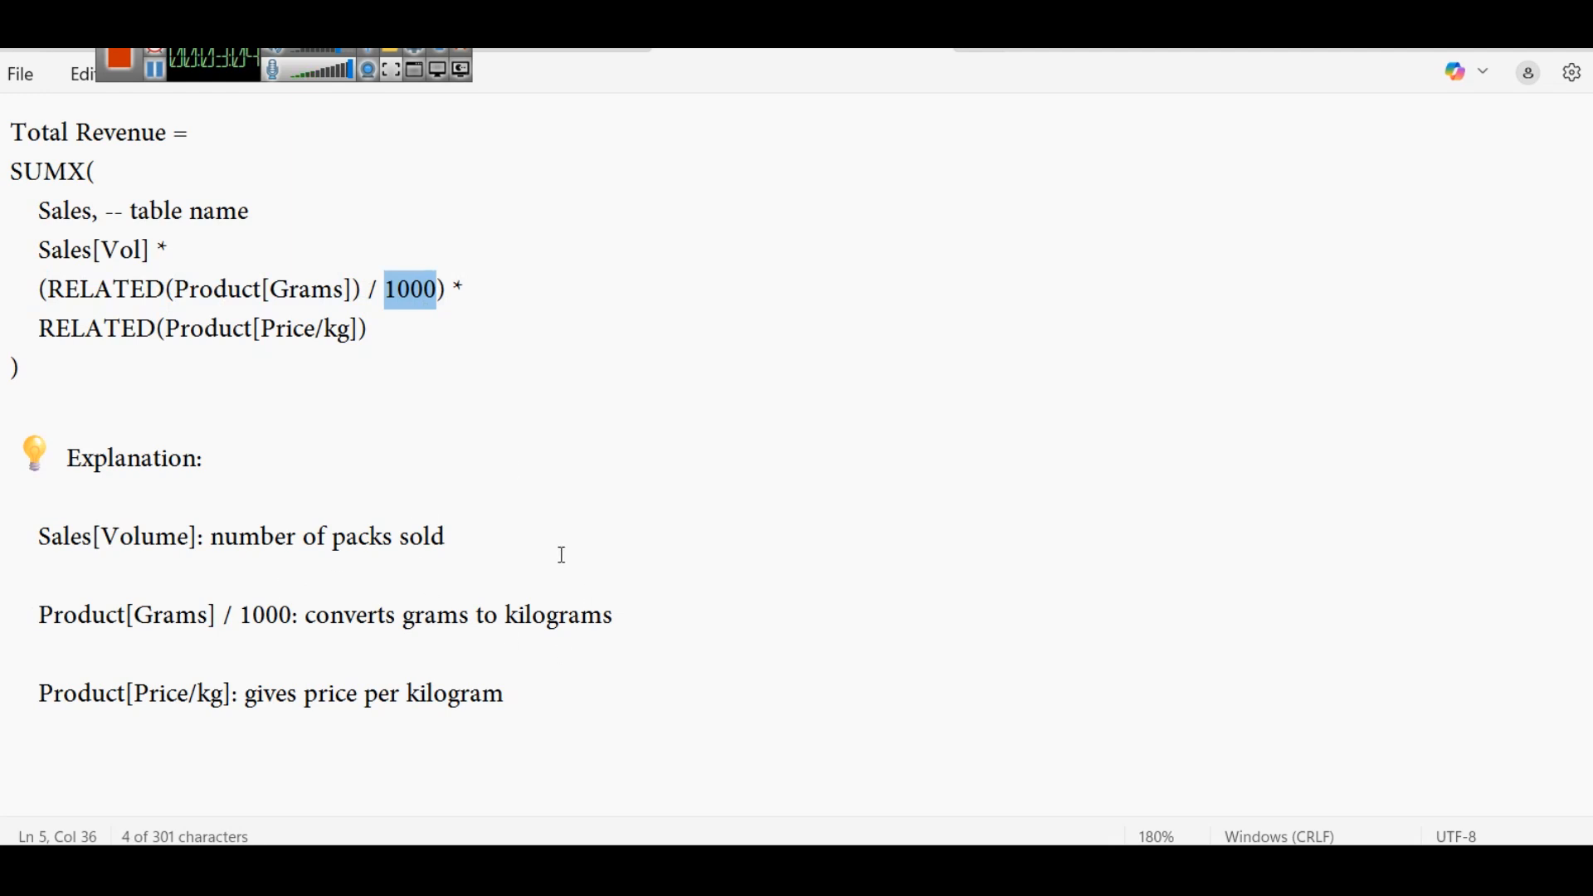
pyautogui.doubleClick(479, 292)
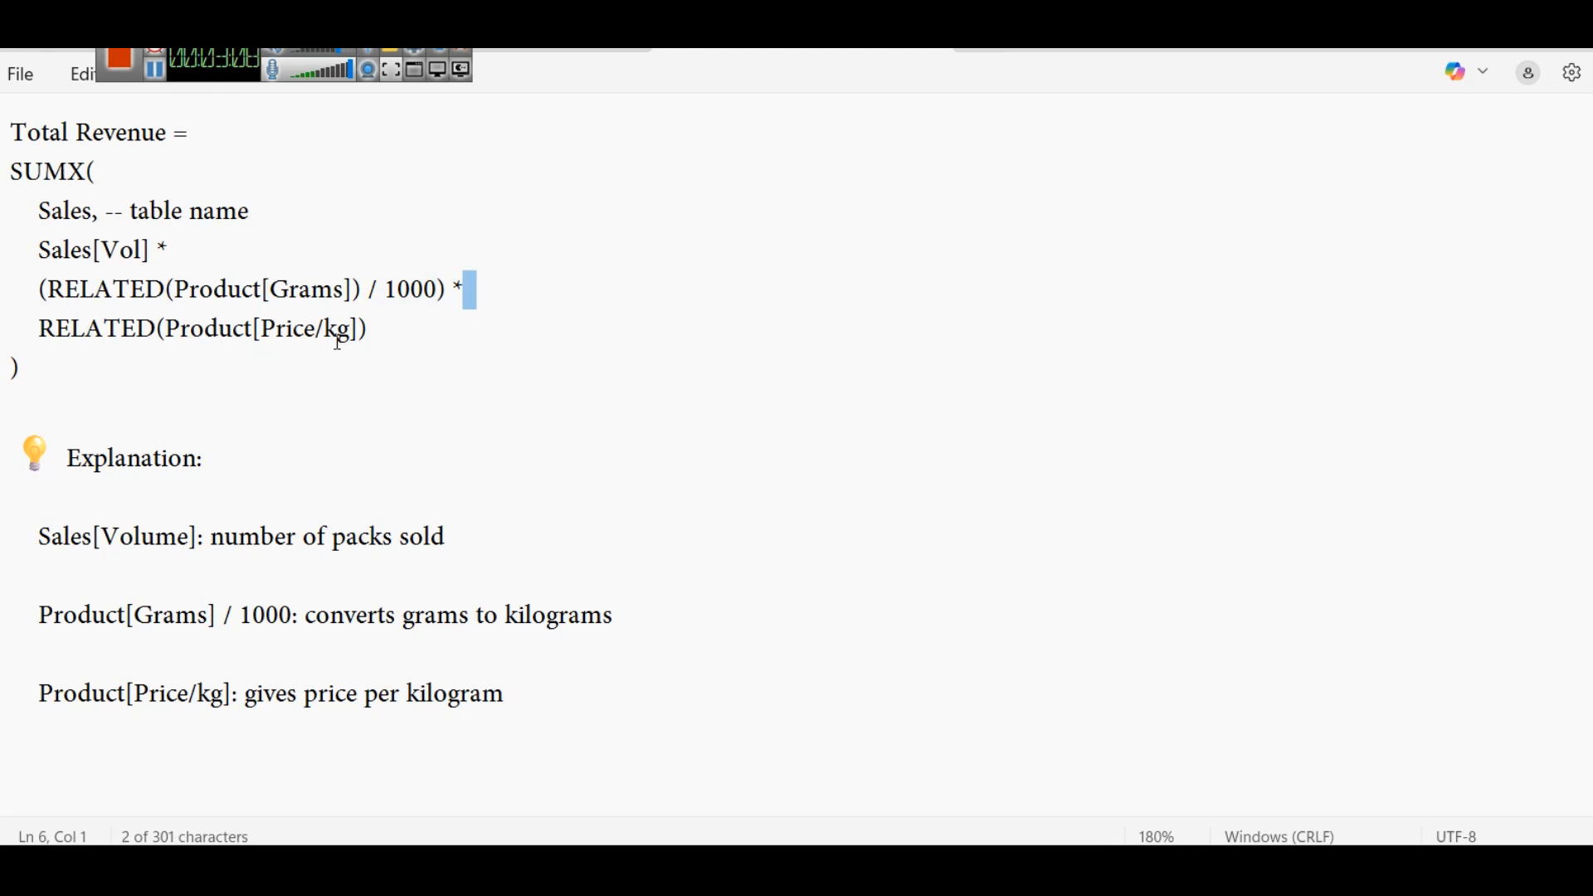
# - Select the complete Total Revenue formula, from its name through the closing parenthesis
pyautogui.moveTo(52, 374); pyautogui.dragTo(3, 148)
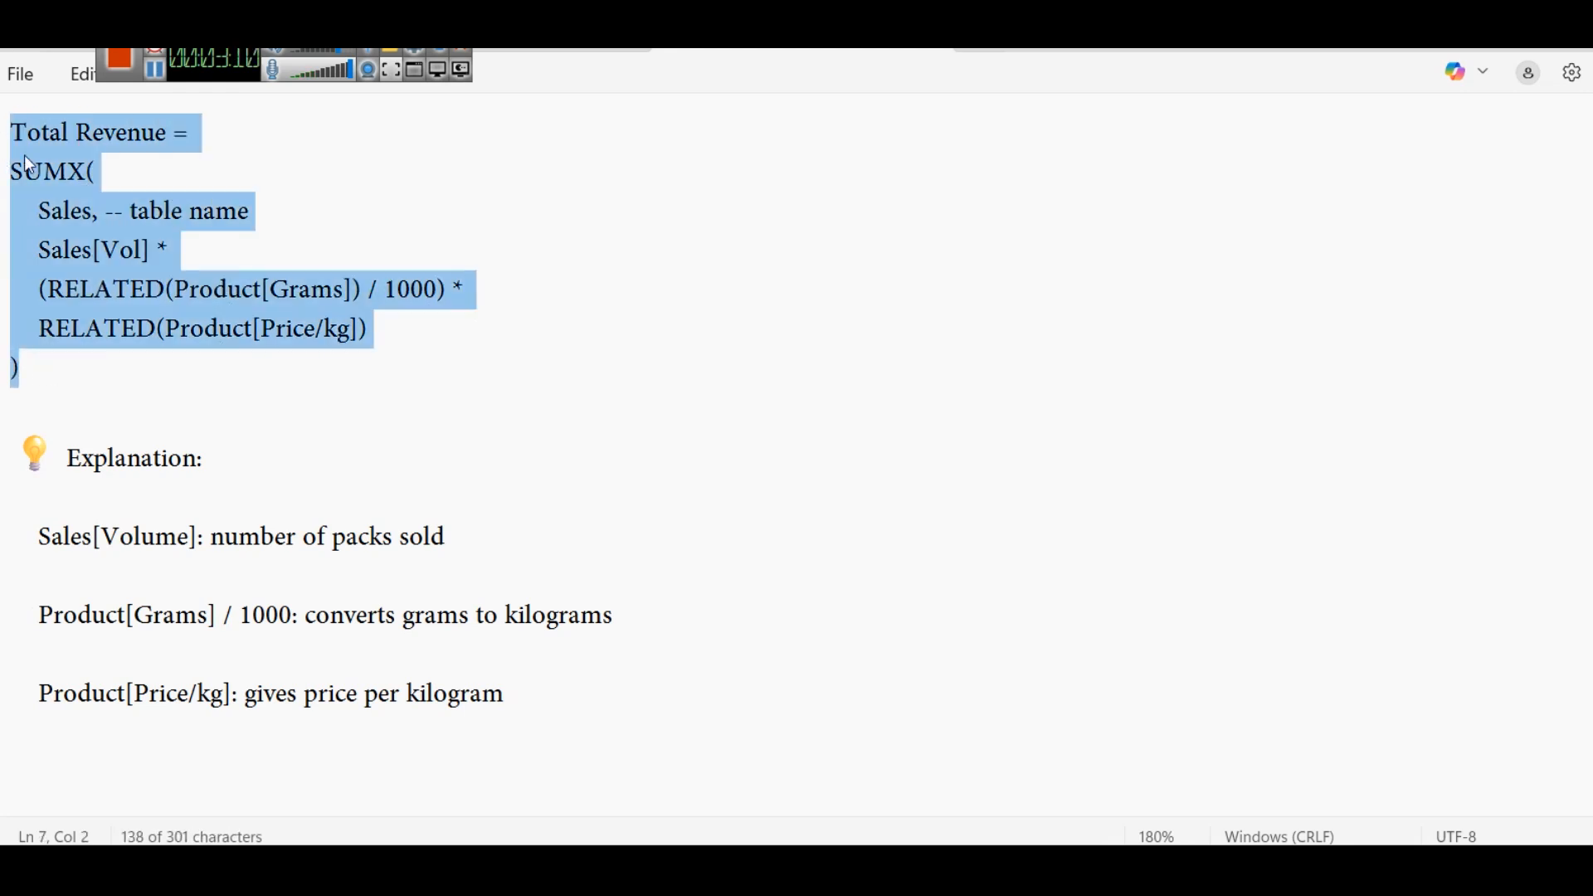
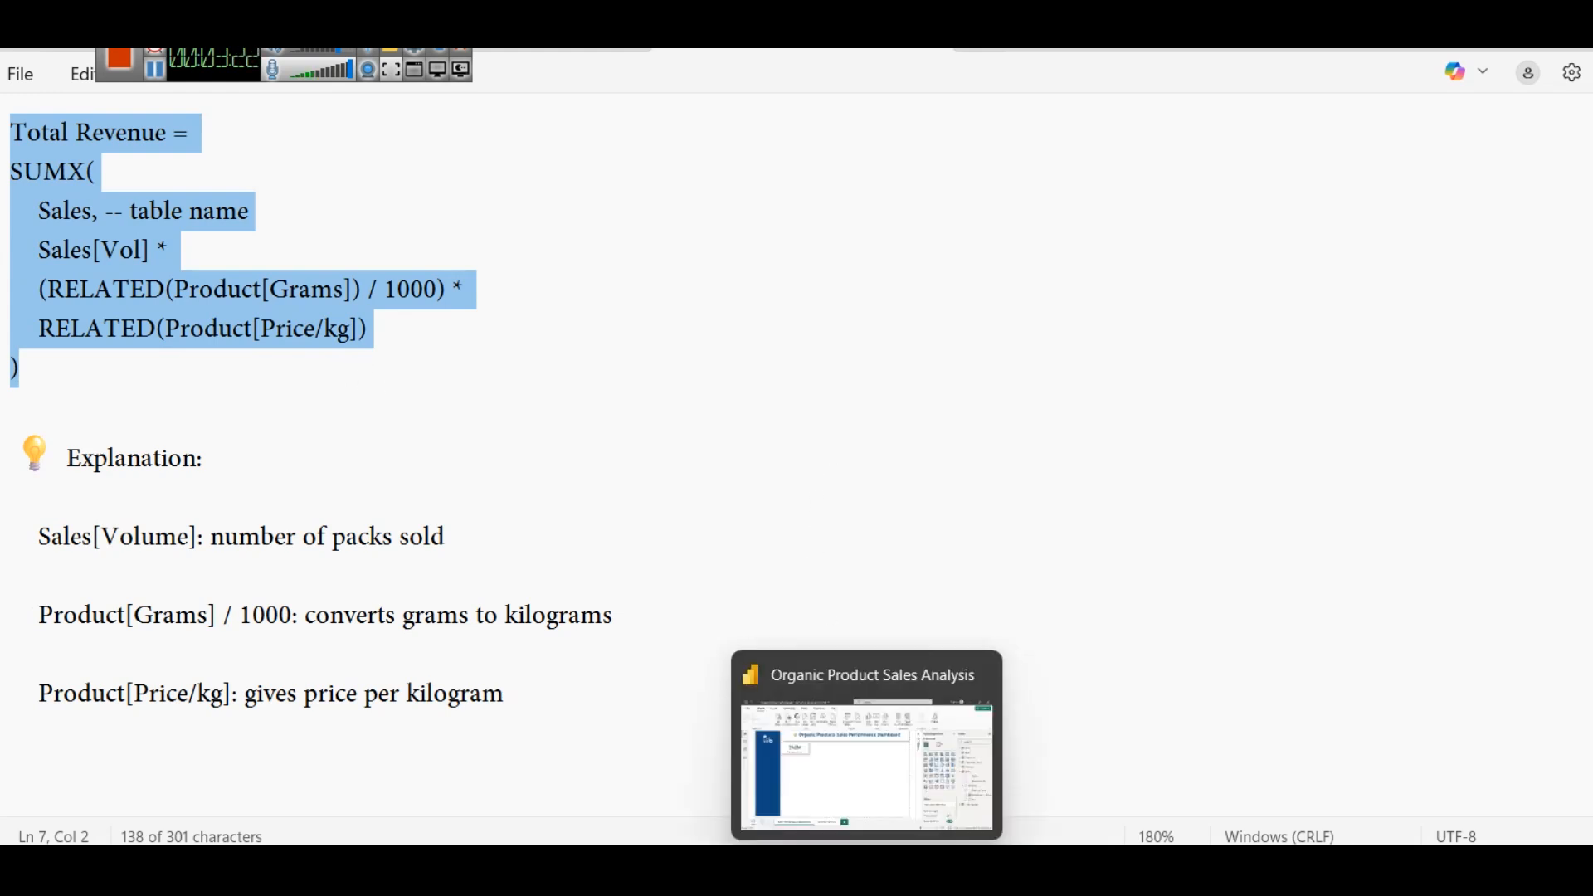
# - Switch to Power BI, create a measure in the Sales table from the copied Total Revenue formula, and delete its "-- table name" comment
pyautogui.click(795, 735)
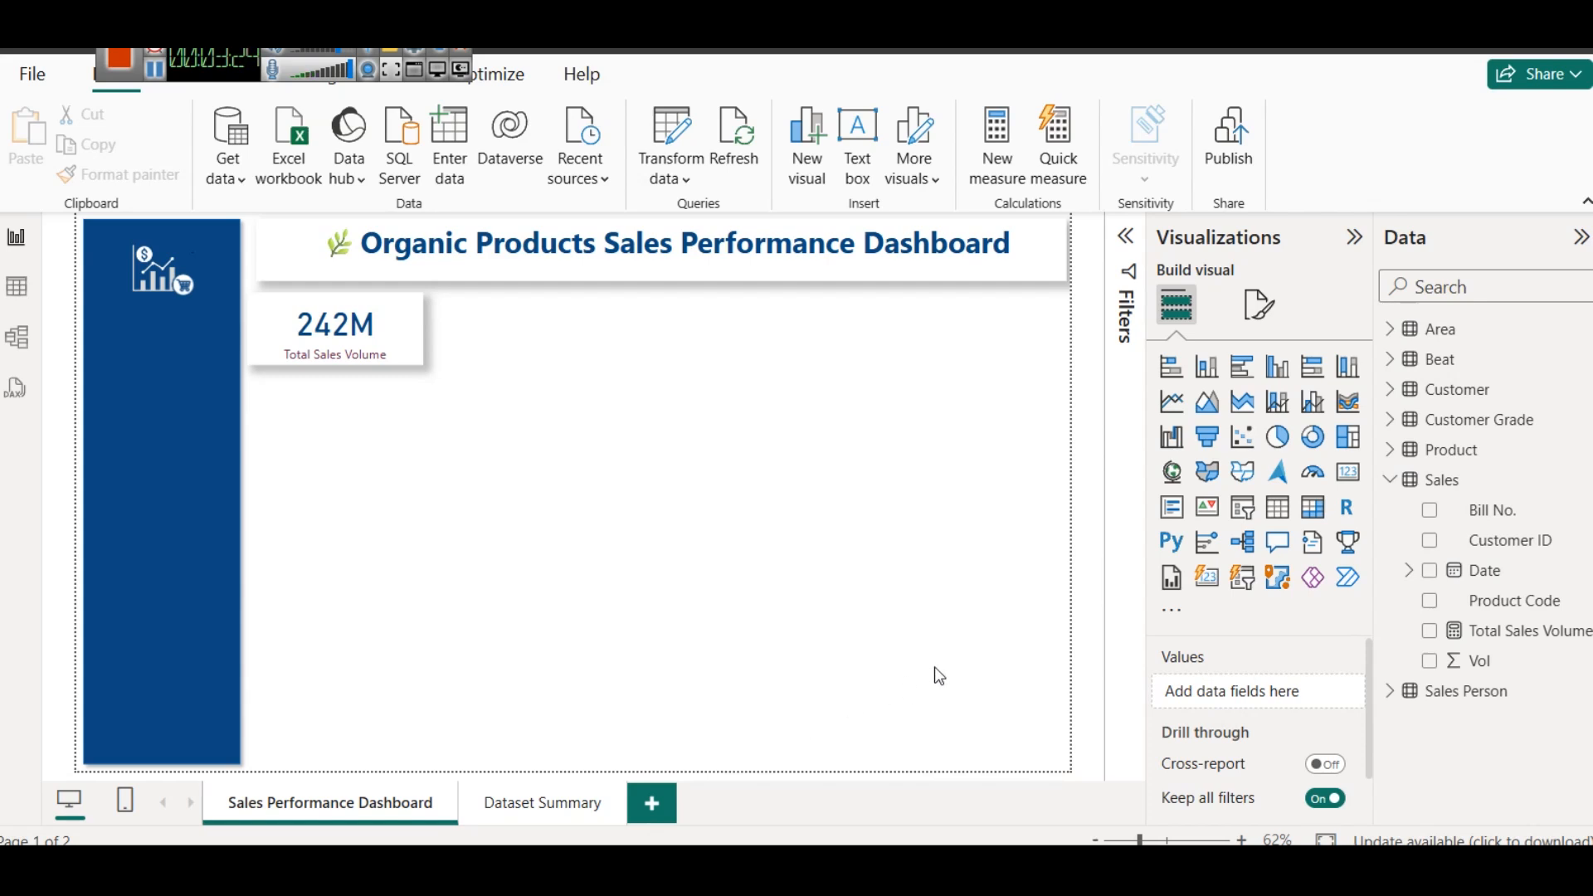
pyautogui.click(1457, 490)
pyautogui.rightClick(1456, 490)
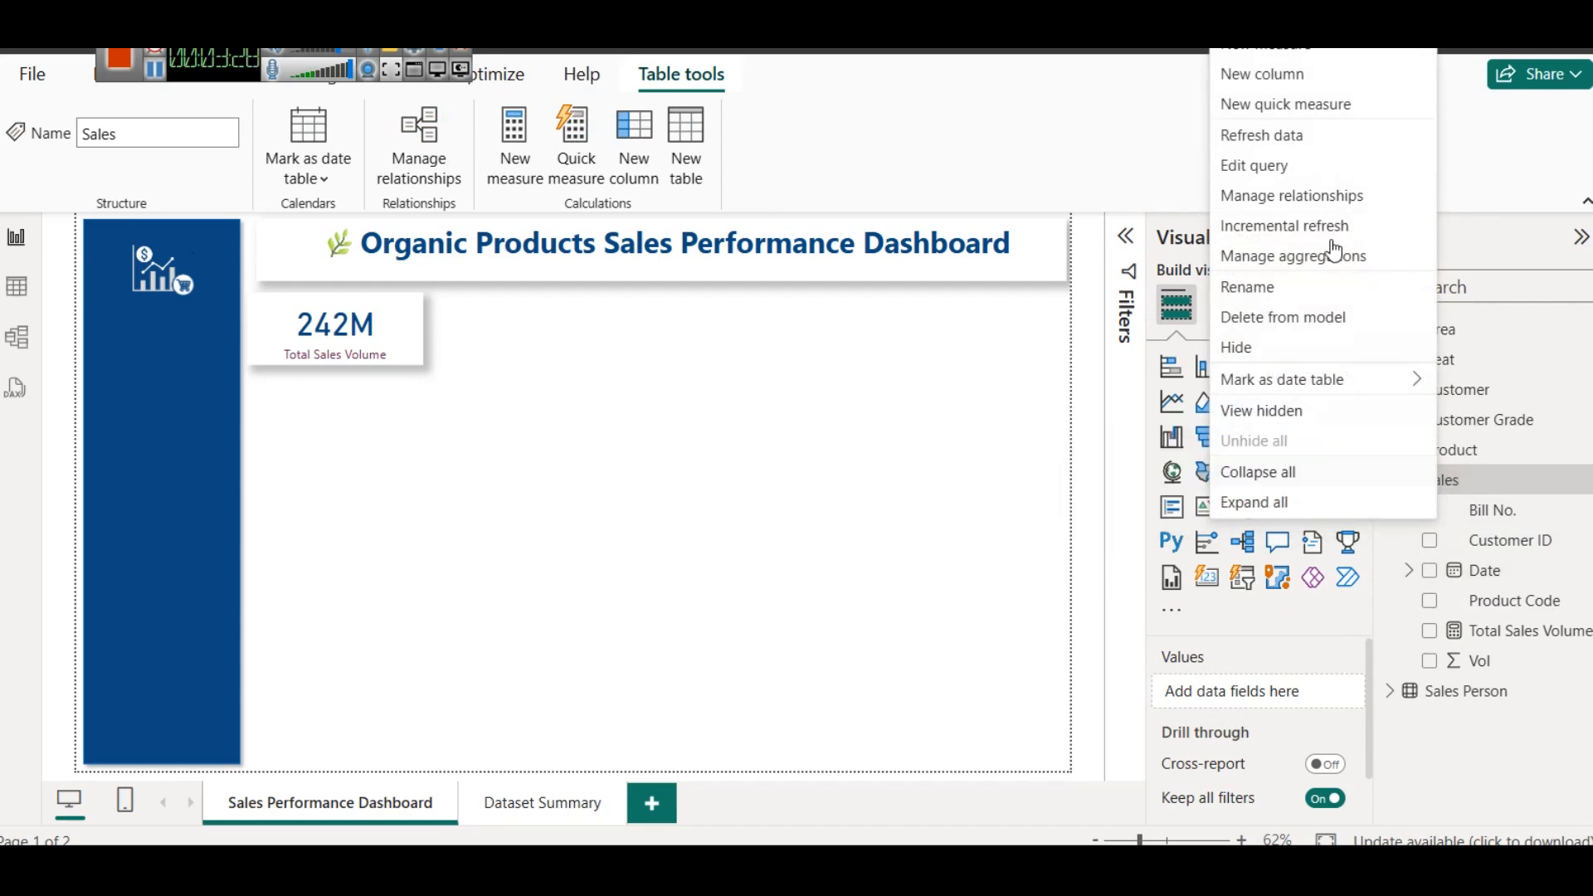
pyautogui.click(1292, 46)
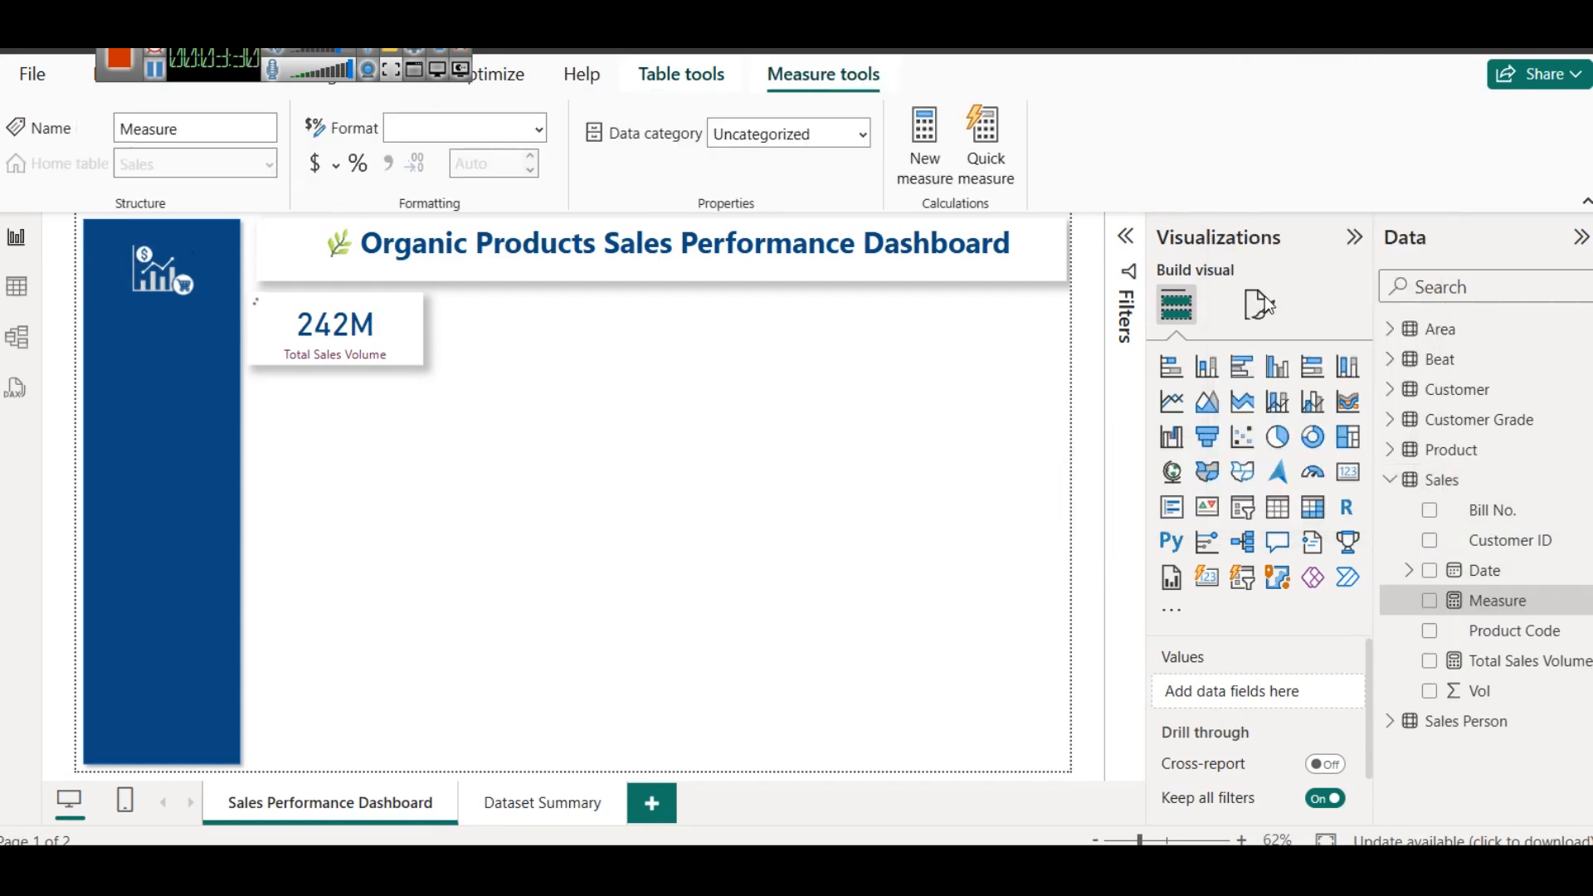
pyautogui.write('Total Revenue = SUMX(     Sales, -- table name     Sales[Vol] *     (RELATED(Product[Grams]) / 1000) *     RELATED(Product[Price/kg]) )')
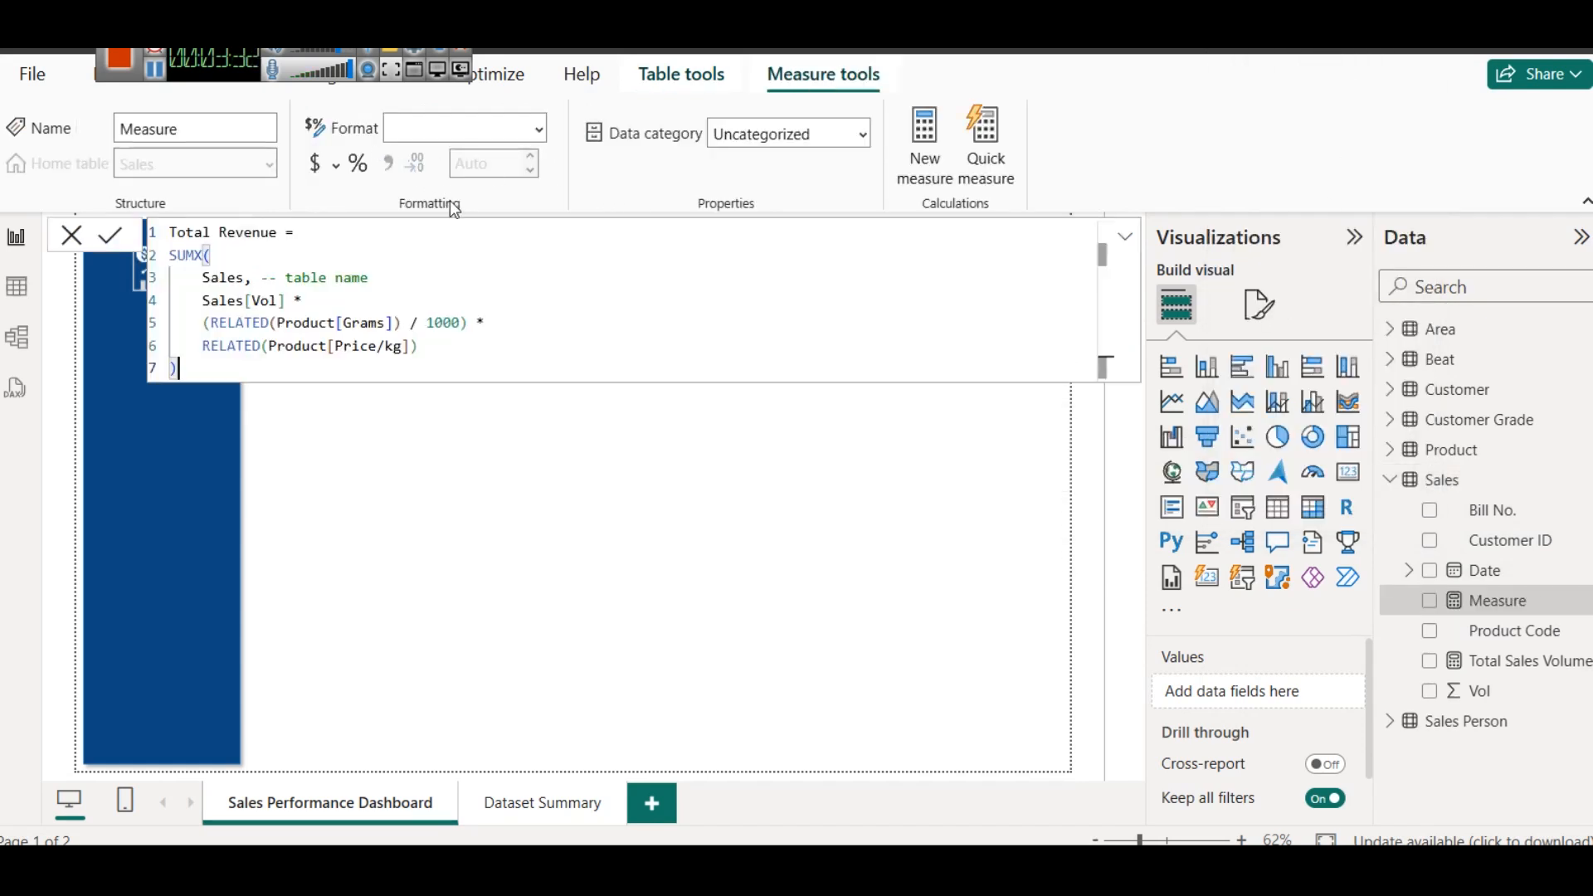
pyautogui.moveTo(369, 277); pyautogui.dragTo(265, 277)
pyautogui.press('BackSpace')
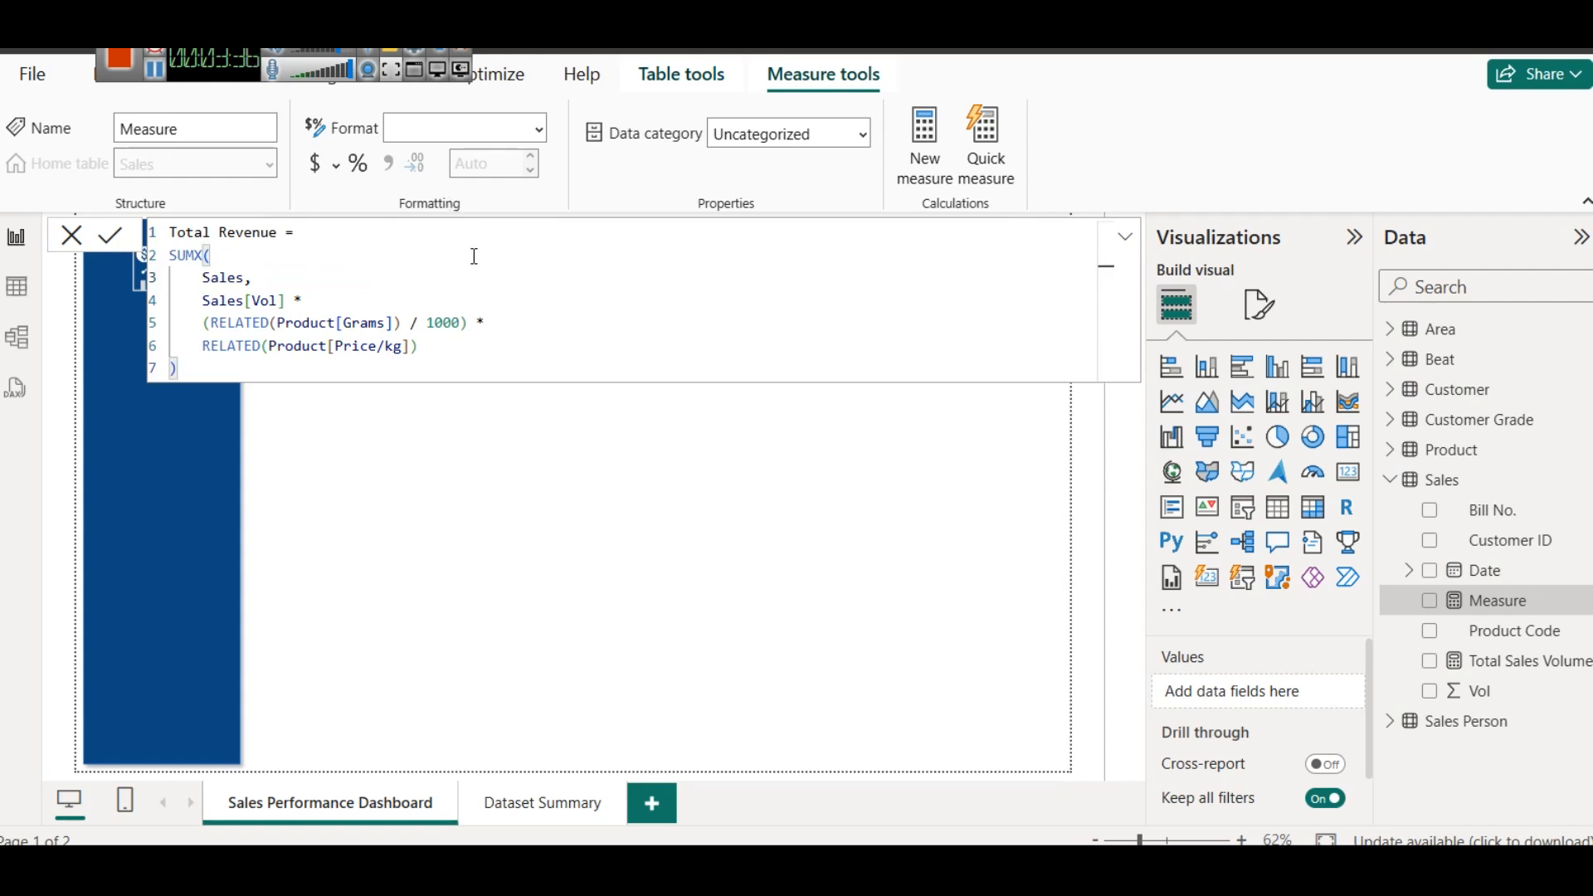
# - Examine the syntax hints for the SUMX and RELATED functions in the Total Revenue formula
pyautogui.click(240, 258)
pyautogui.press('BackSpace')
pyautogui.write('(')
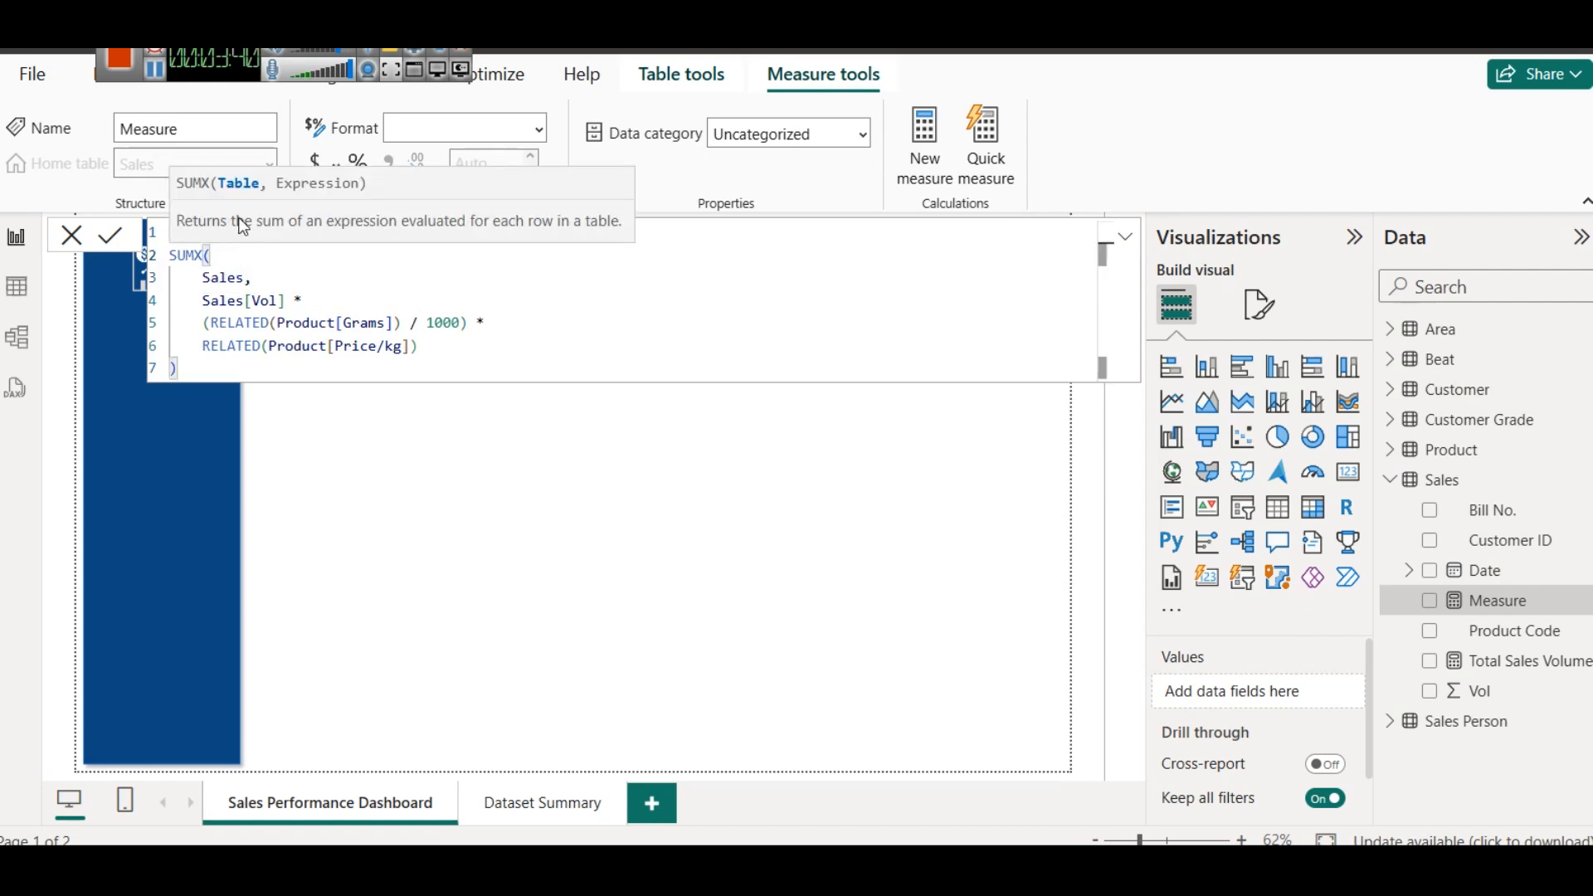
pyautogui.click(323, 301)
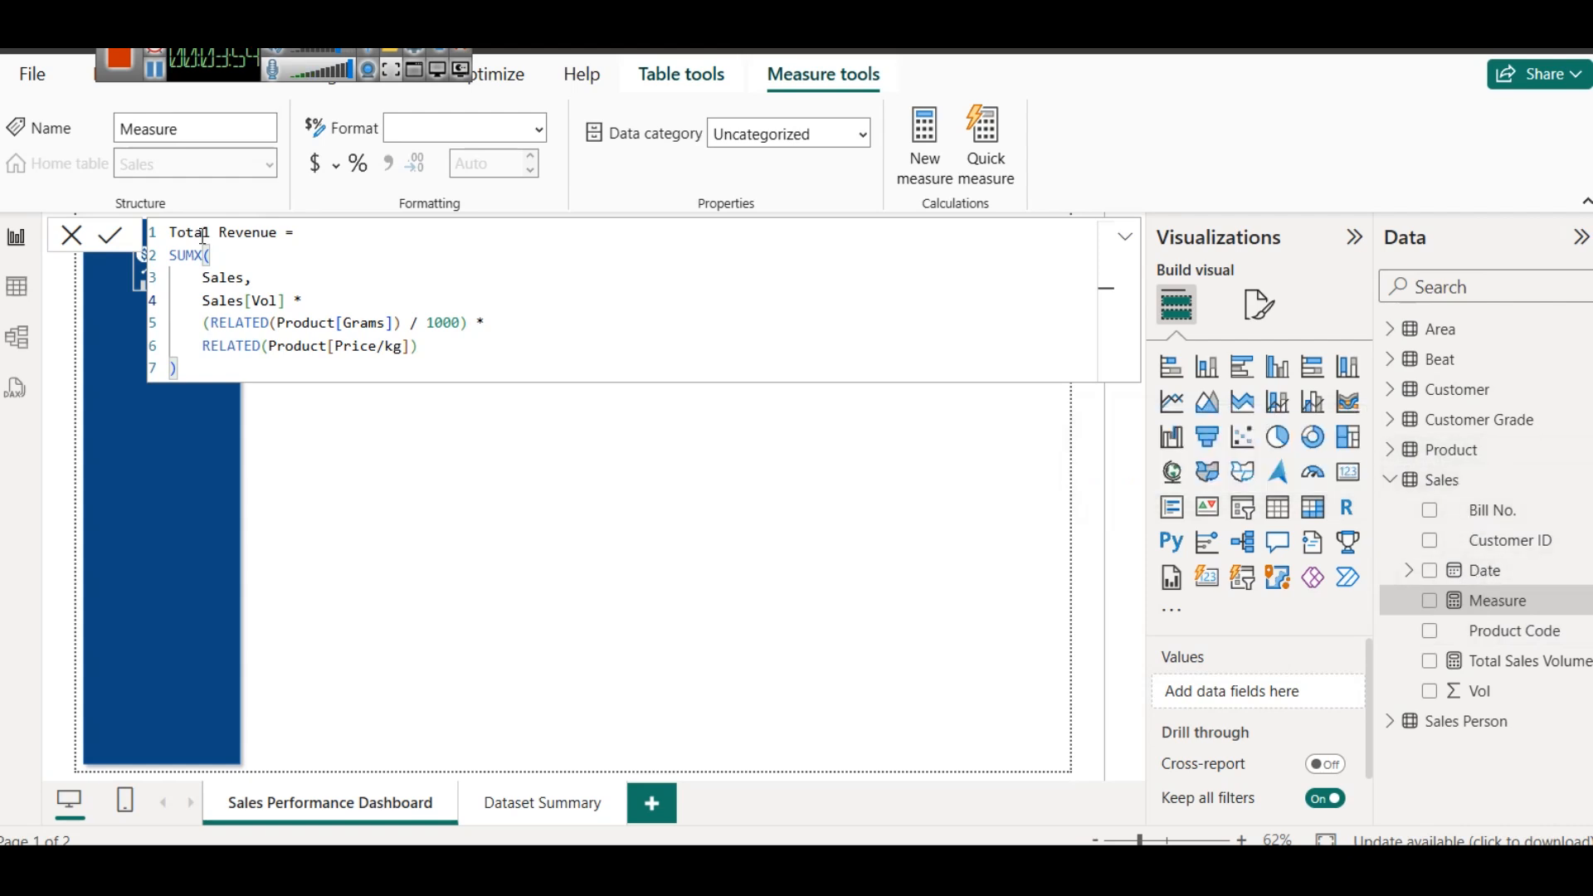
pyautogui.doubleClick(240, 325)
pyautogui.click(279, 323)
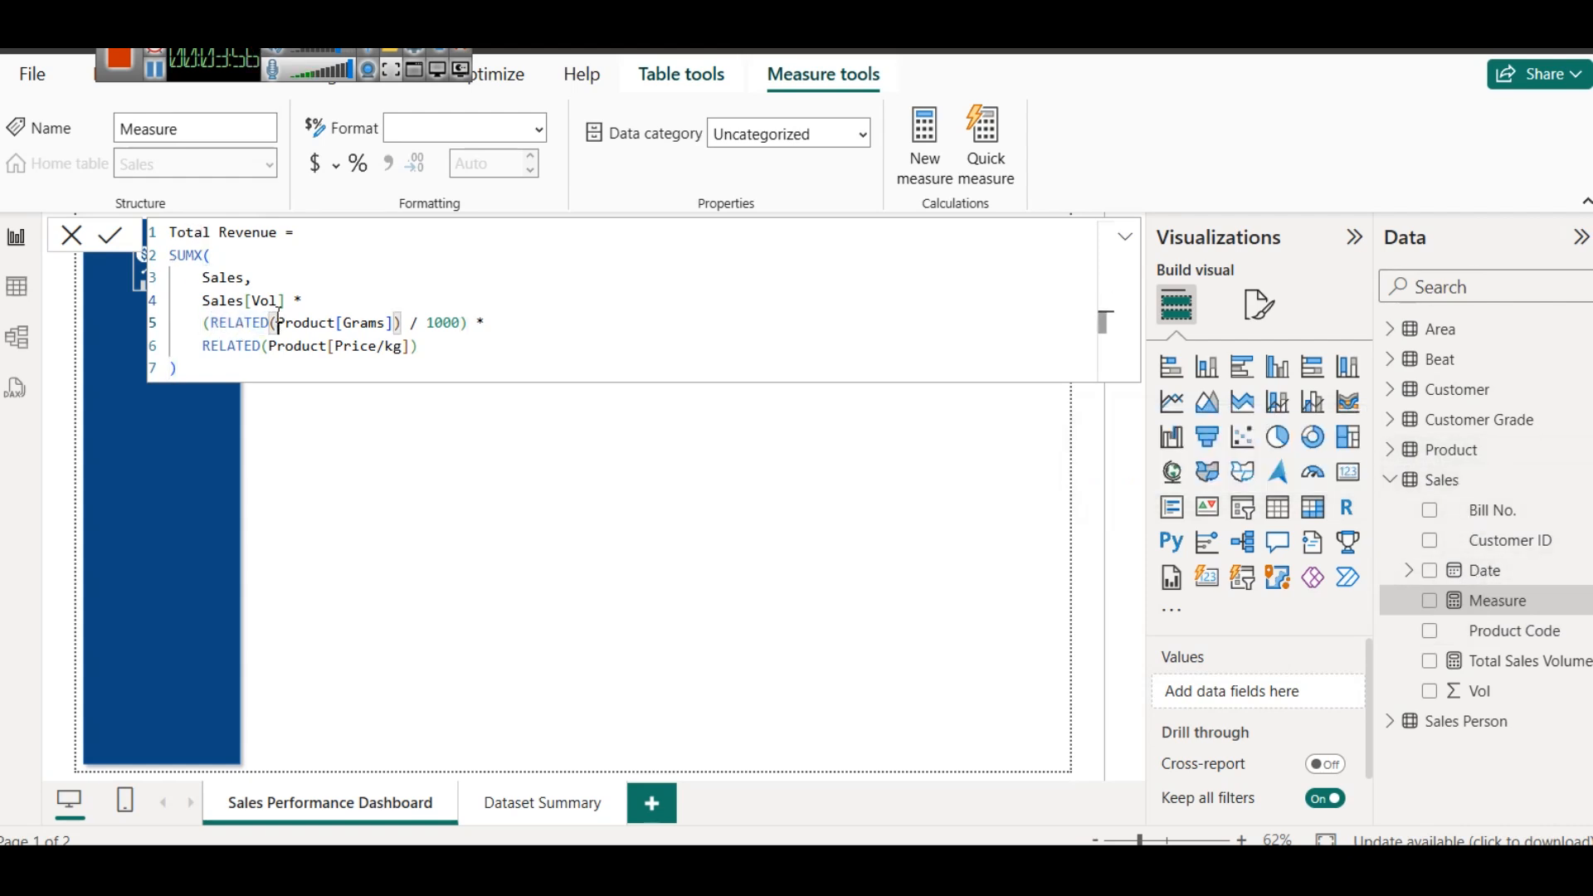
pyautogui.press('BackSpace')
pyautogui.write('(')
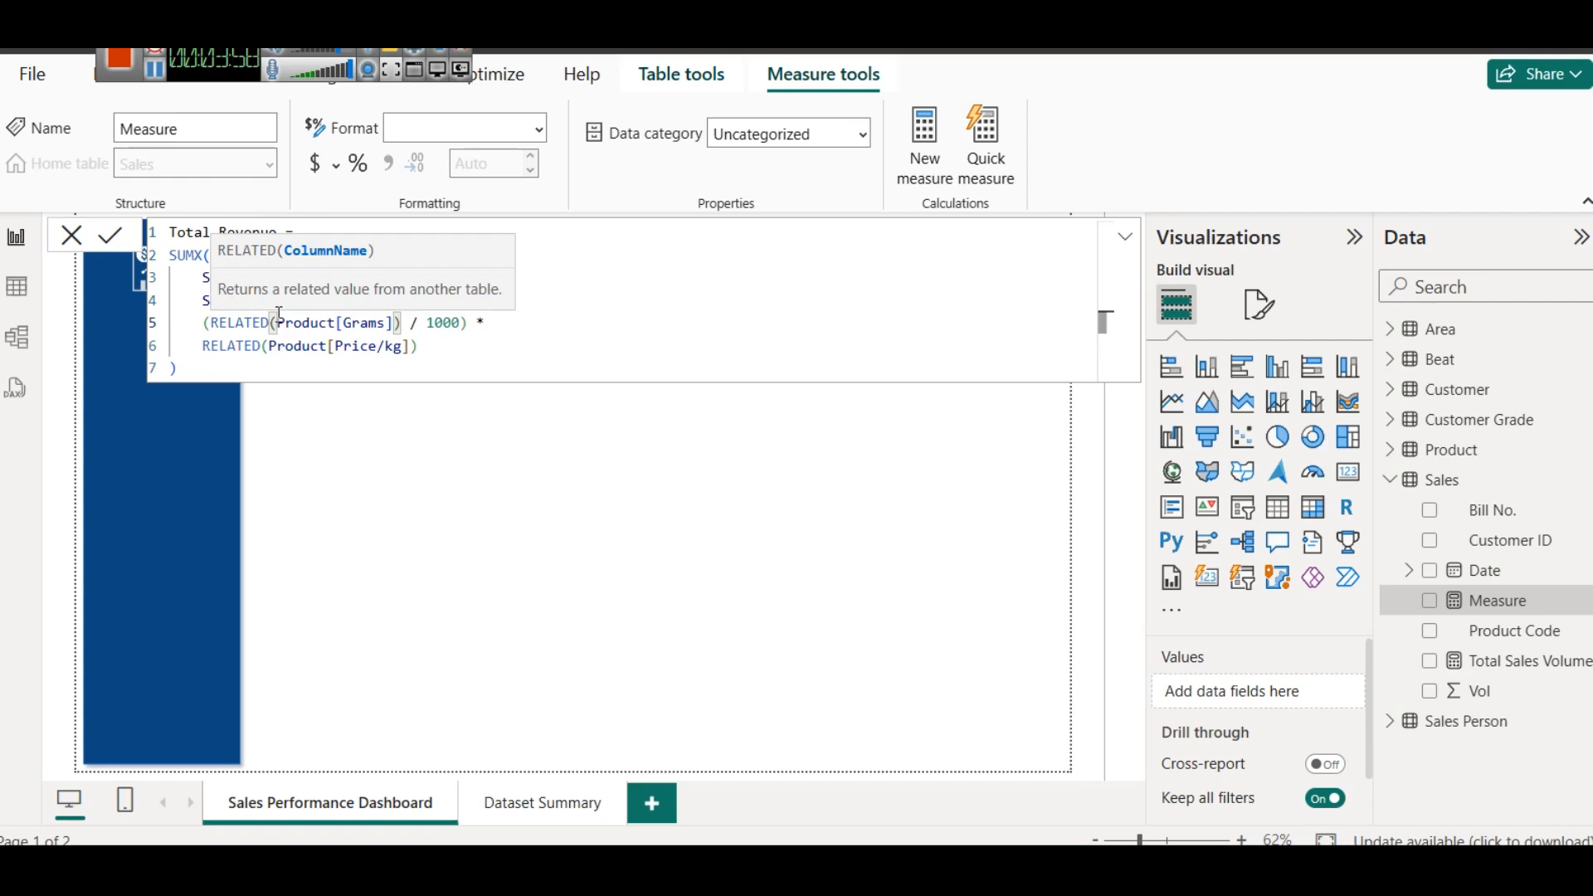
# - Commit the Total Revenue measure and return to the report canvas
pyautogui.click(418, 353)
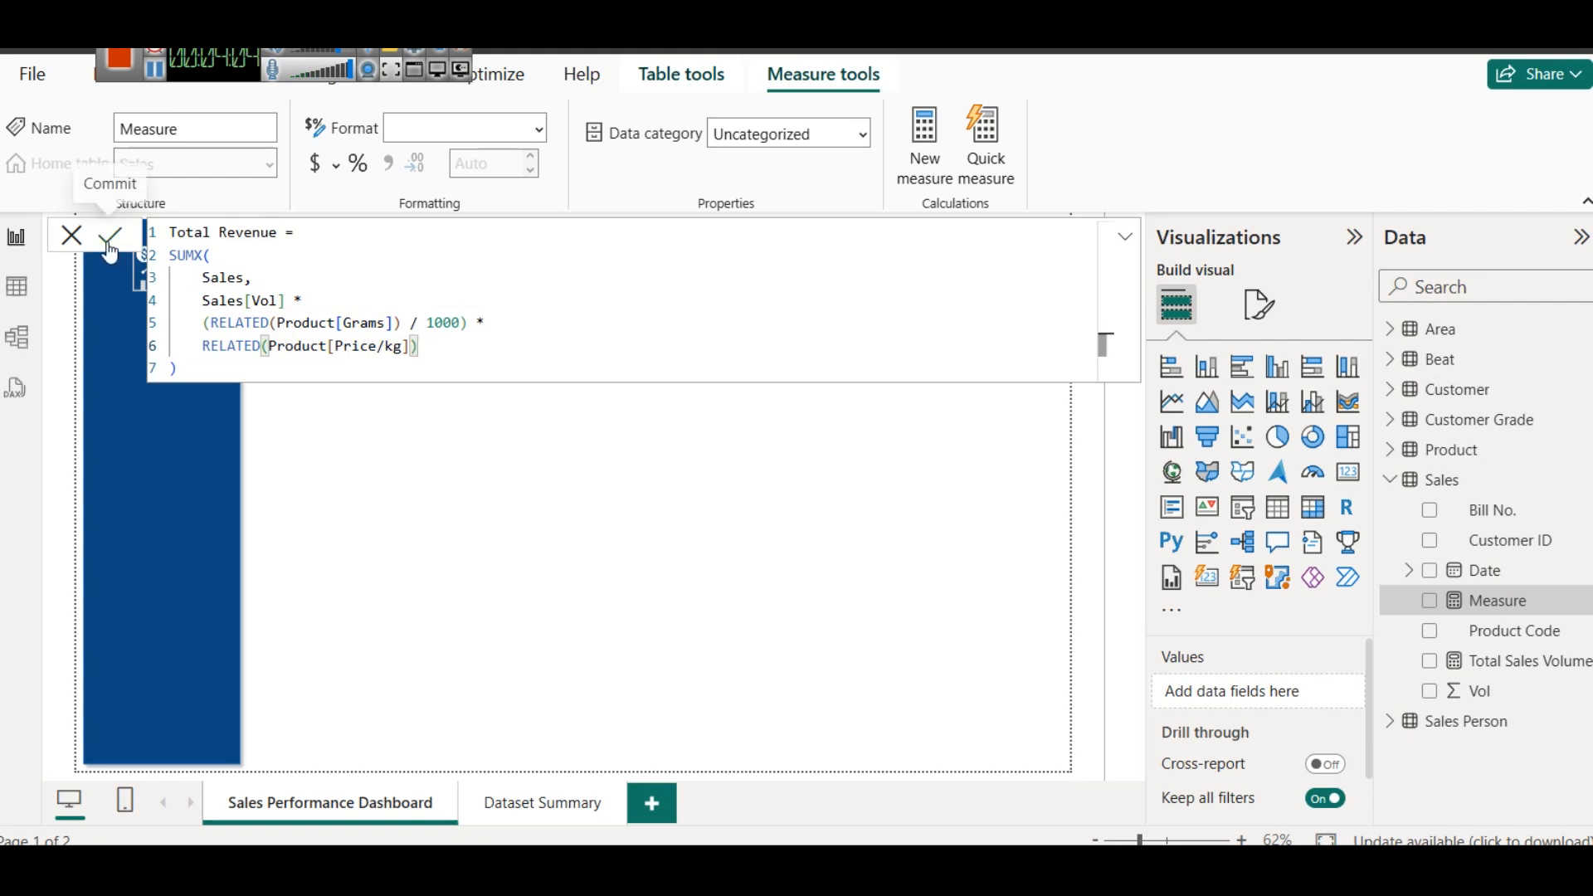
pyautogui.click(834, 607)
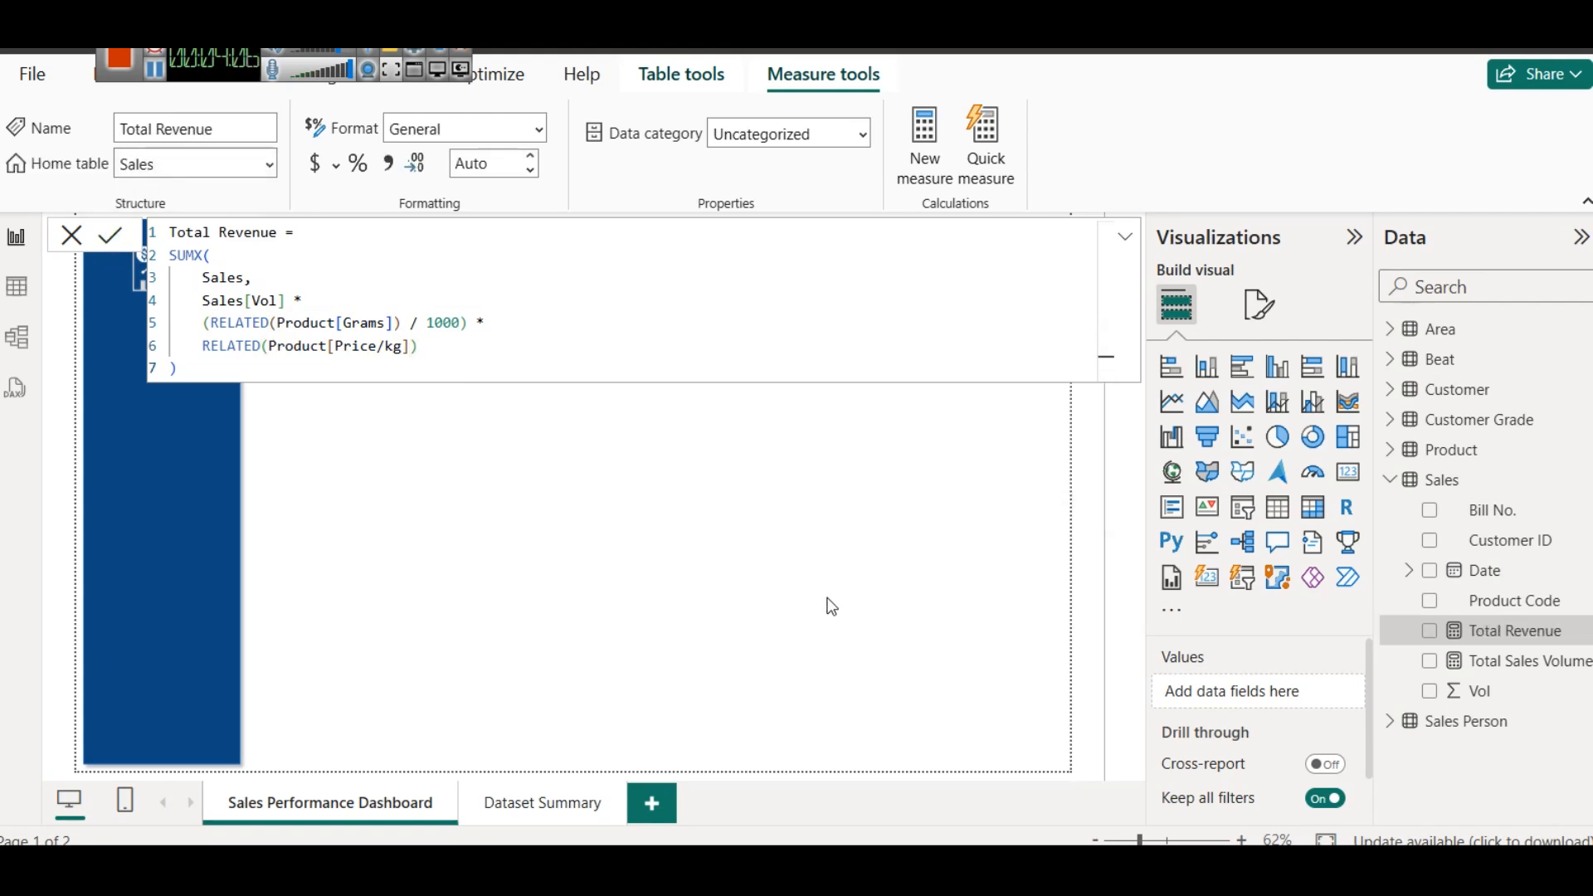
pyautogui.click(570, 531)
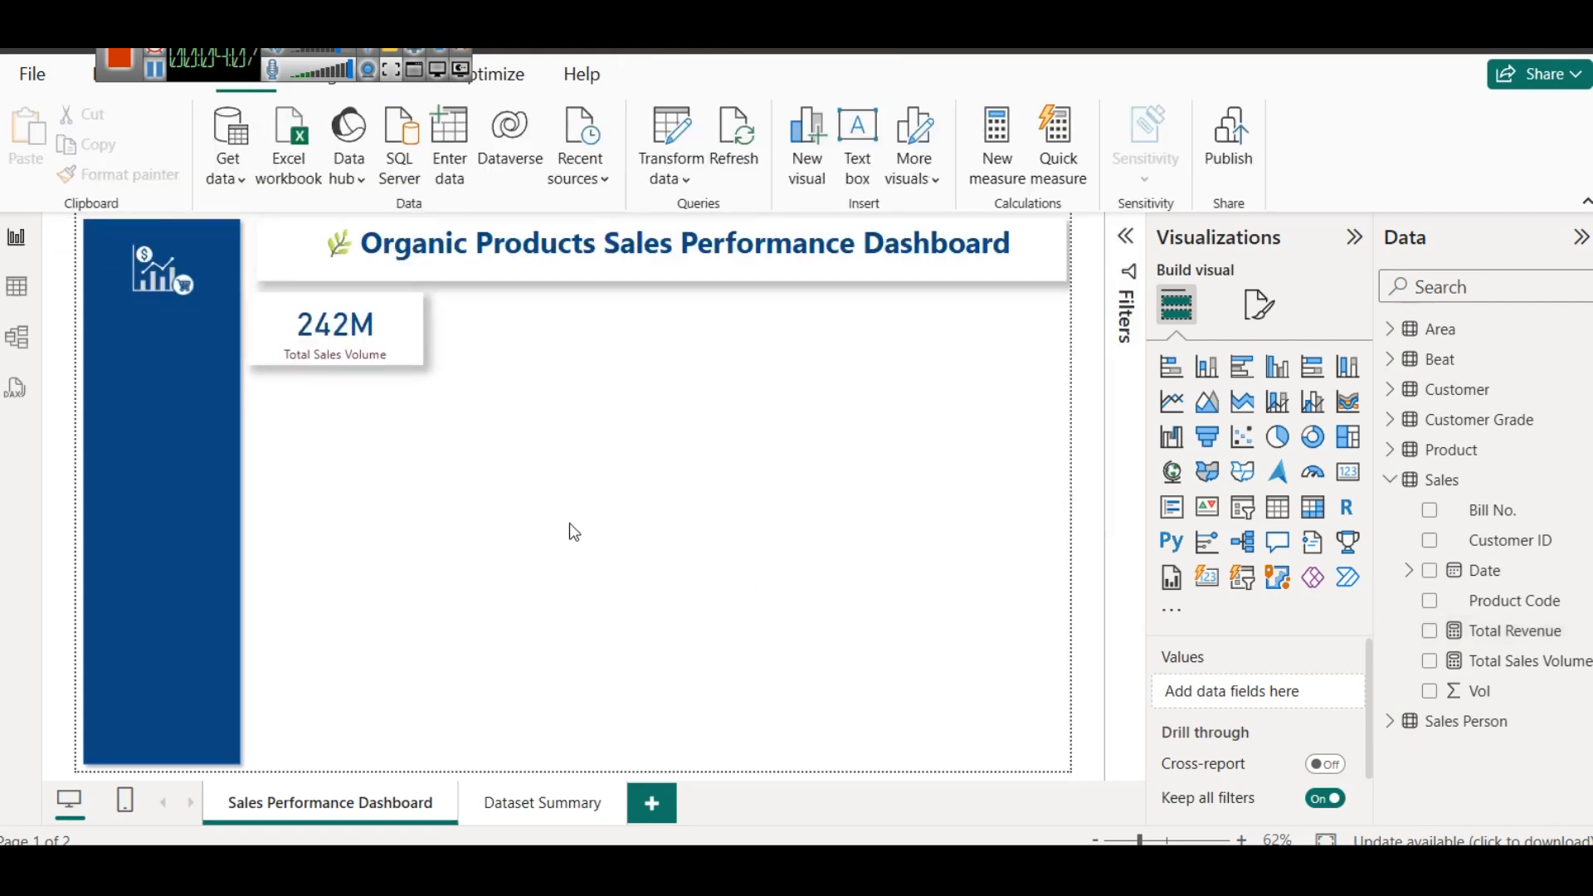
# - Duplicate the Total Sales Volume card, place the copy beside the original, and replace its field with the Total Revenue measure
pyautogui.click(370, 336)
pyautogui.hotkey('ctrl', 'c')
pyautogui.hotkey('ctrl', 'v')
pyautogui.moveTo(370, 336); pyautogui.dragTo(561, 332)
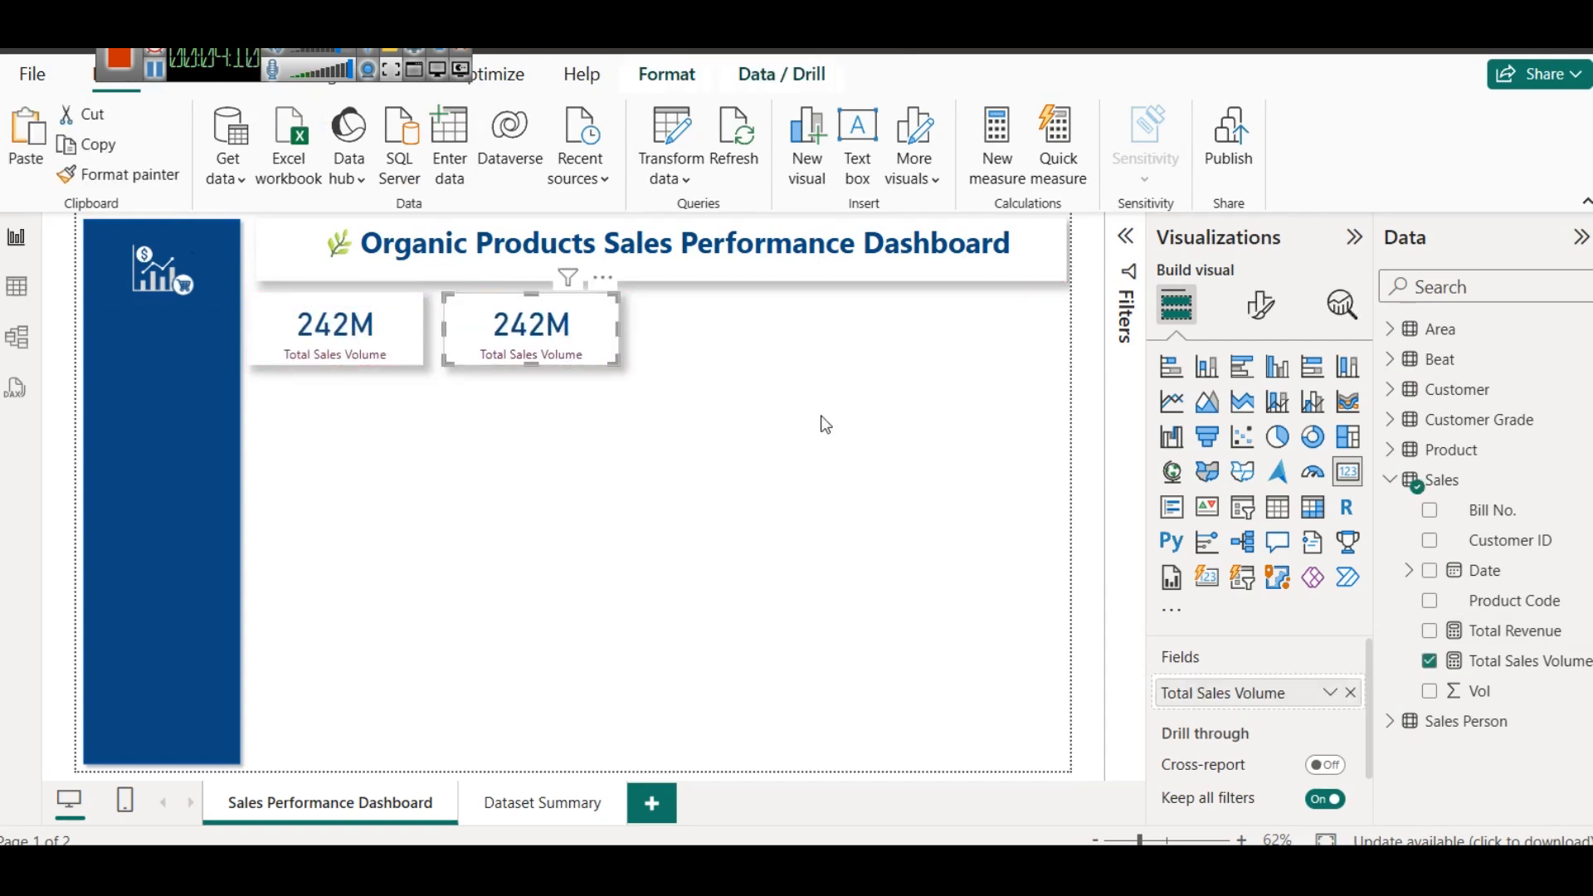
pyautogui.click(1351, 692)
pyautogui.moveTo(1499, 629); pyautogui.dragTo(1310, 692)
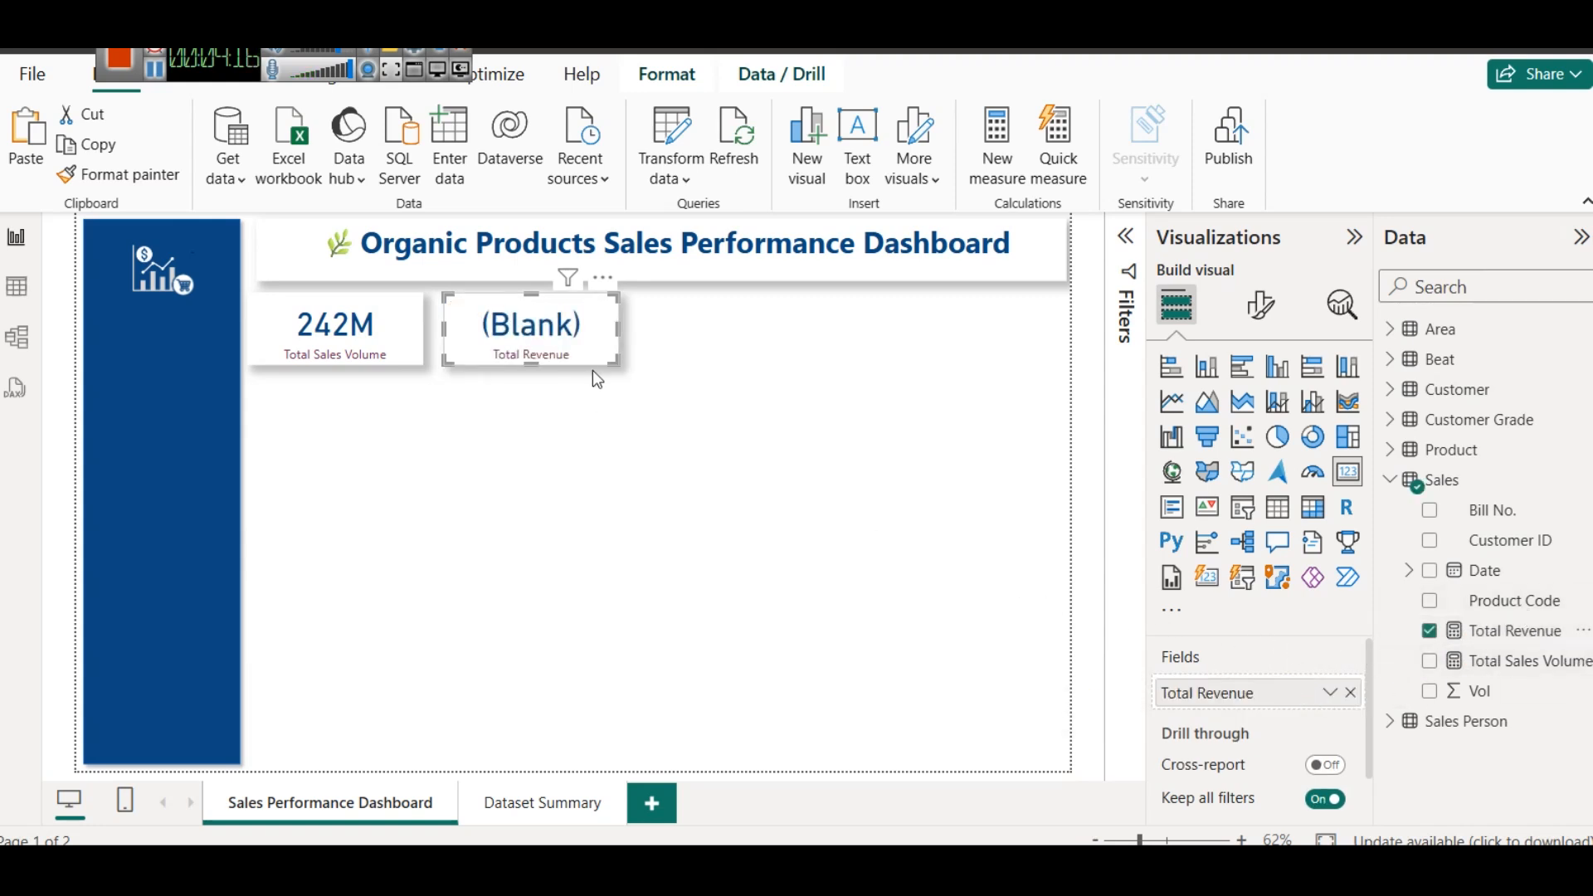
# - Examine the Sales table data and its model relationship to the Product table on Product Code
pyautogui.click(16, 286)
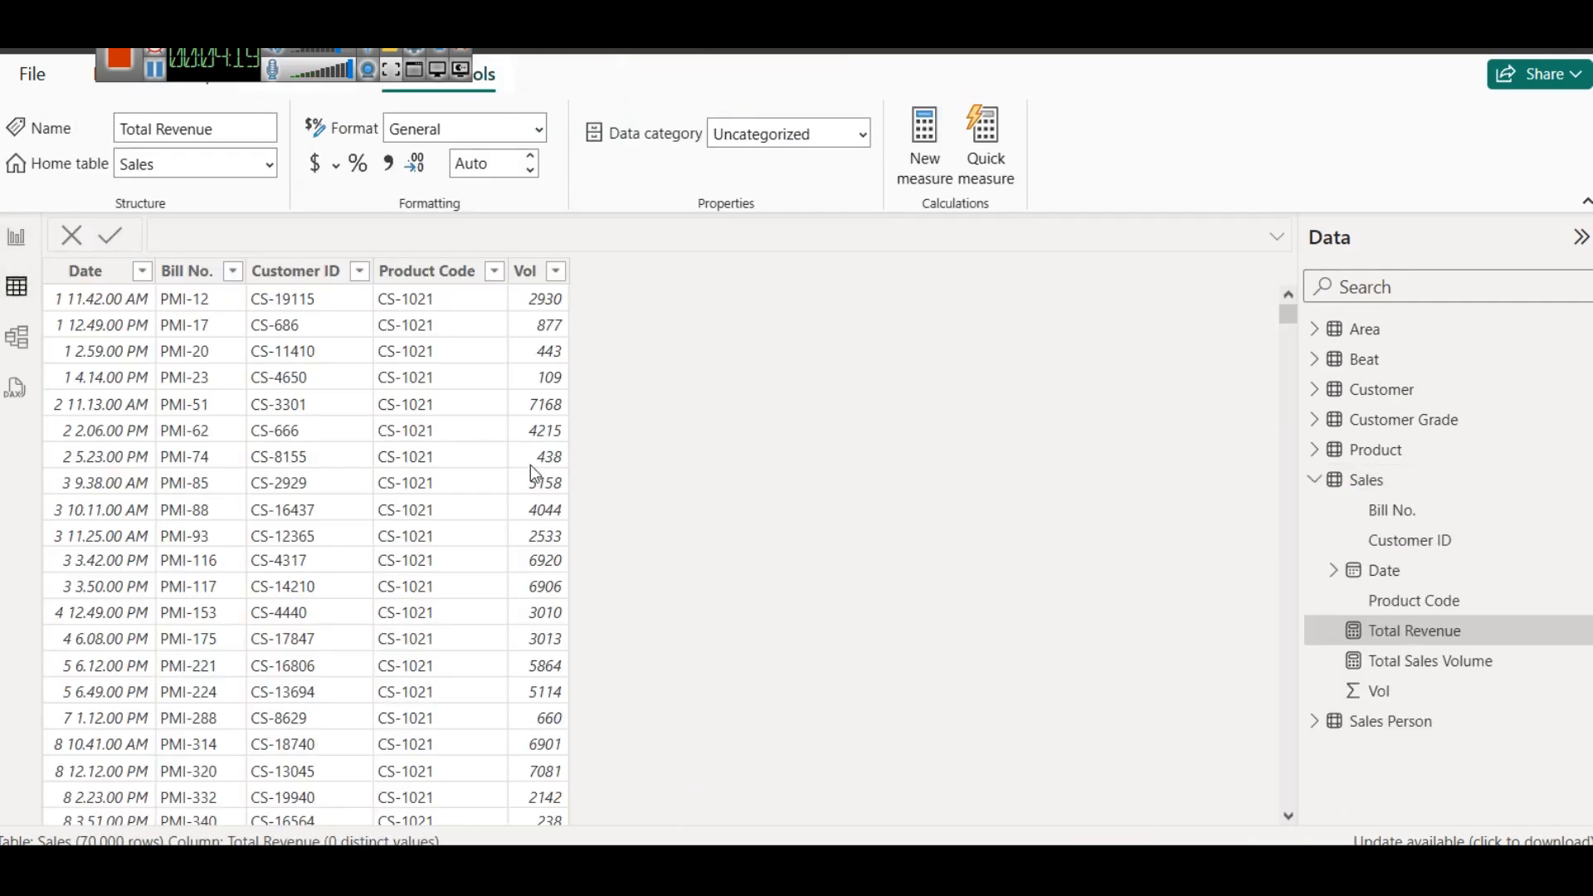
pyautogui.click(16, 337)
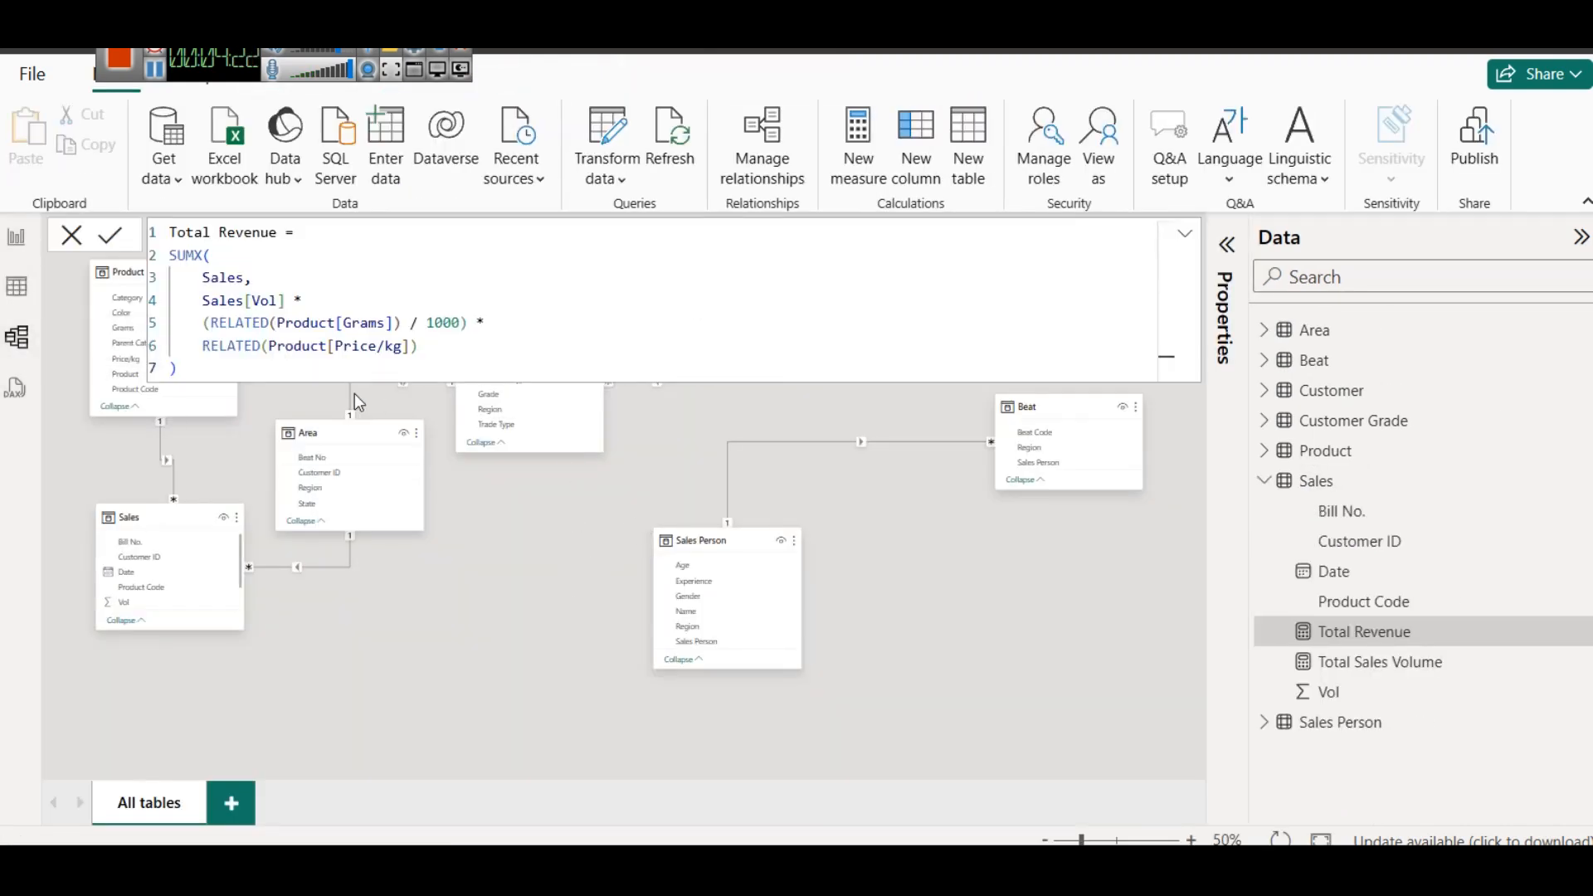
pyautogui.click(1185, 234)
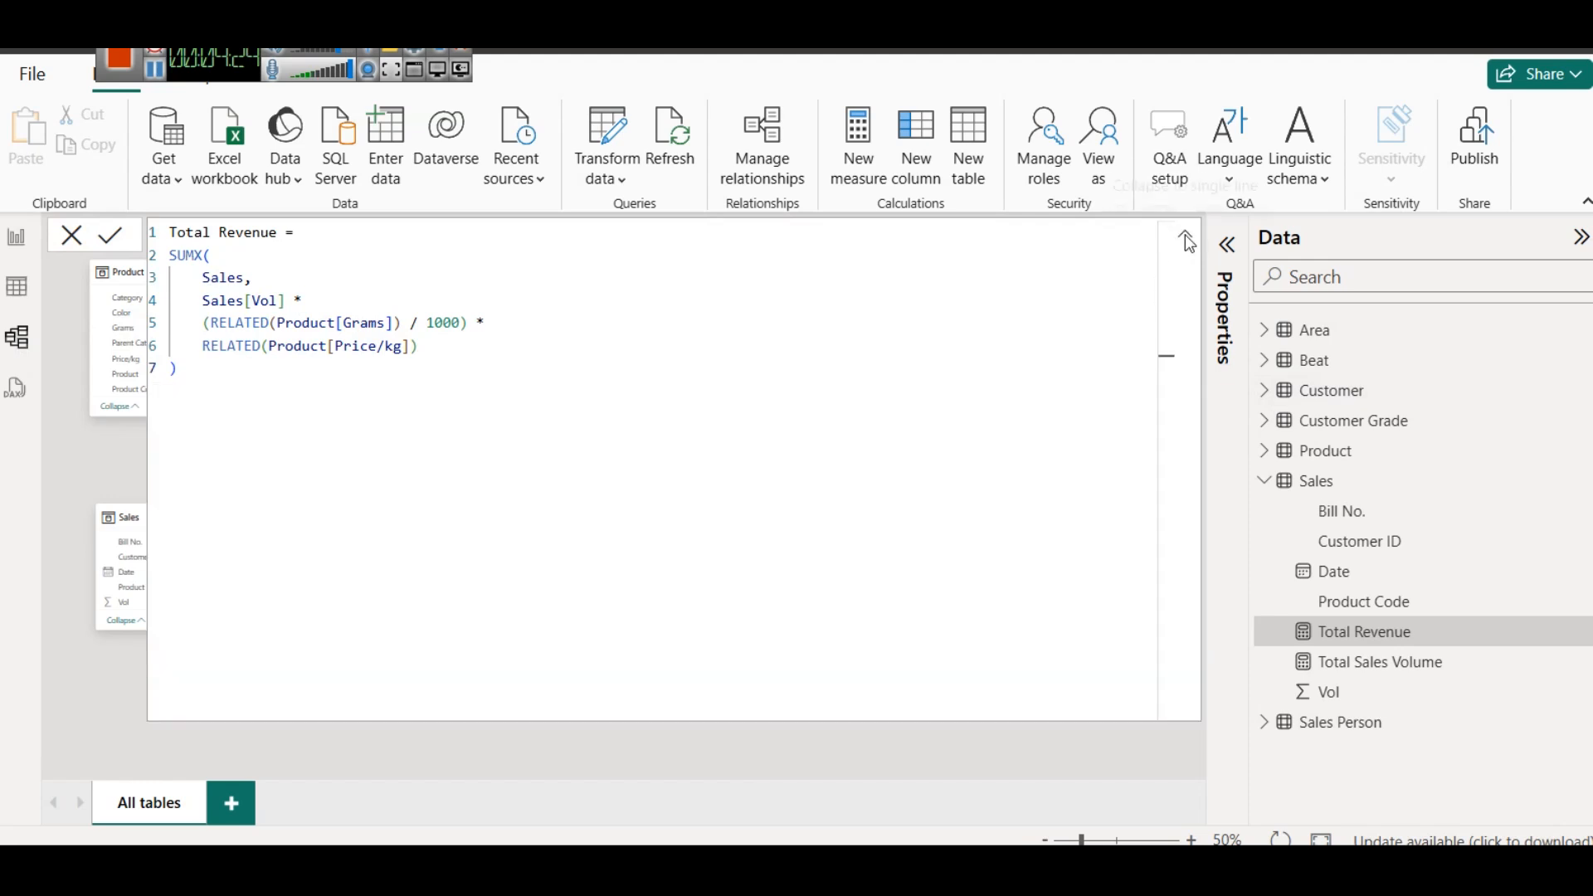
pyautogui.click(1185, 234)
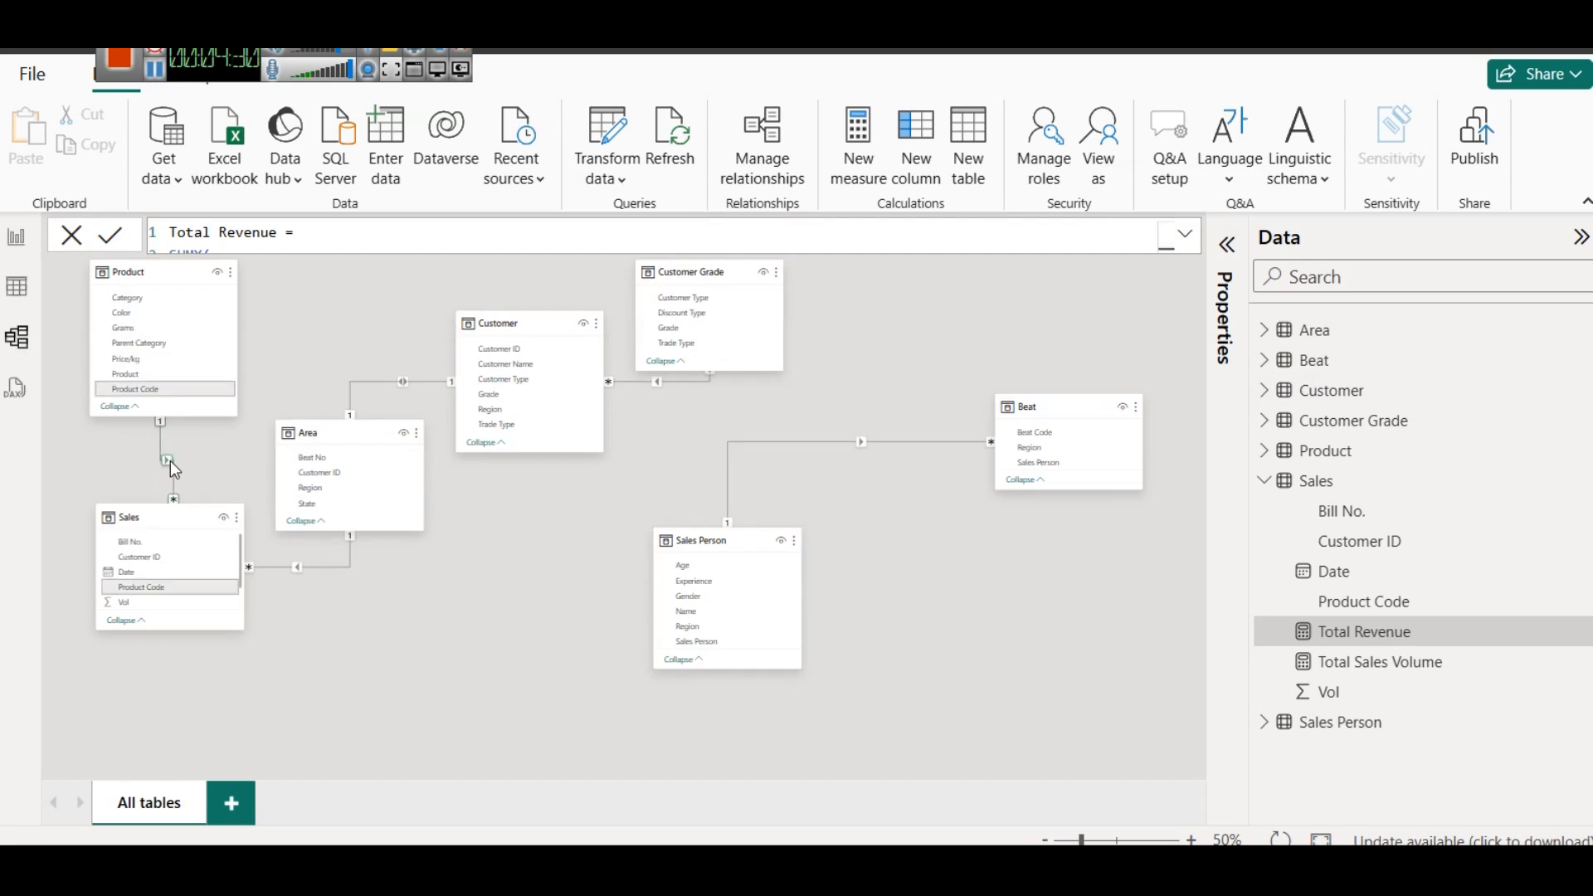
# - Add a new calculated column to the Sales table and name it ProductName in its formula
pyautogui.click(7, 300)
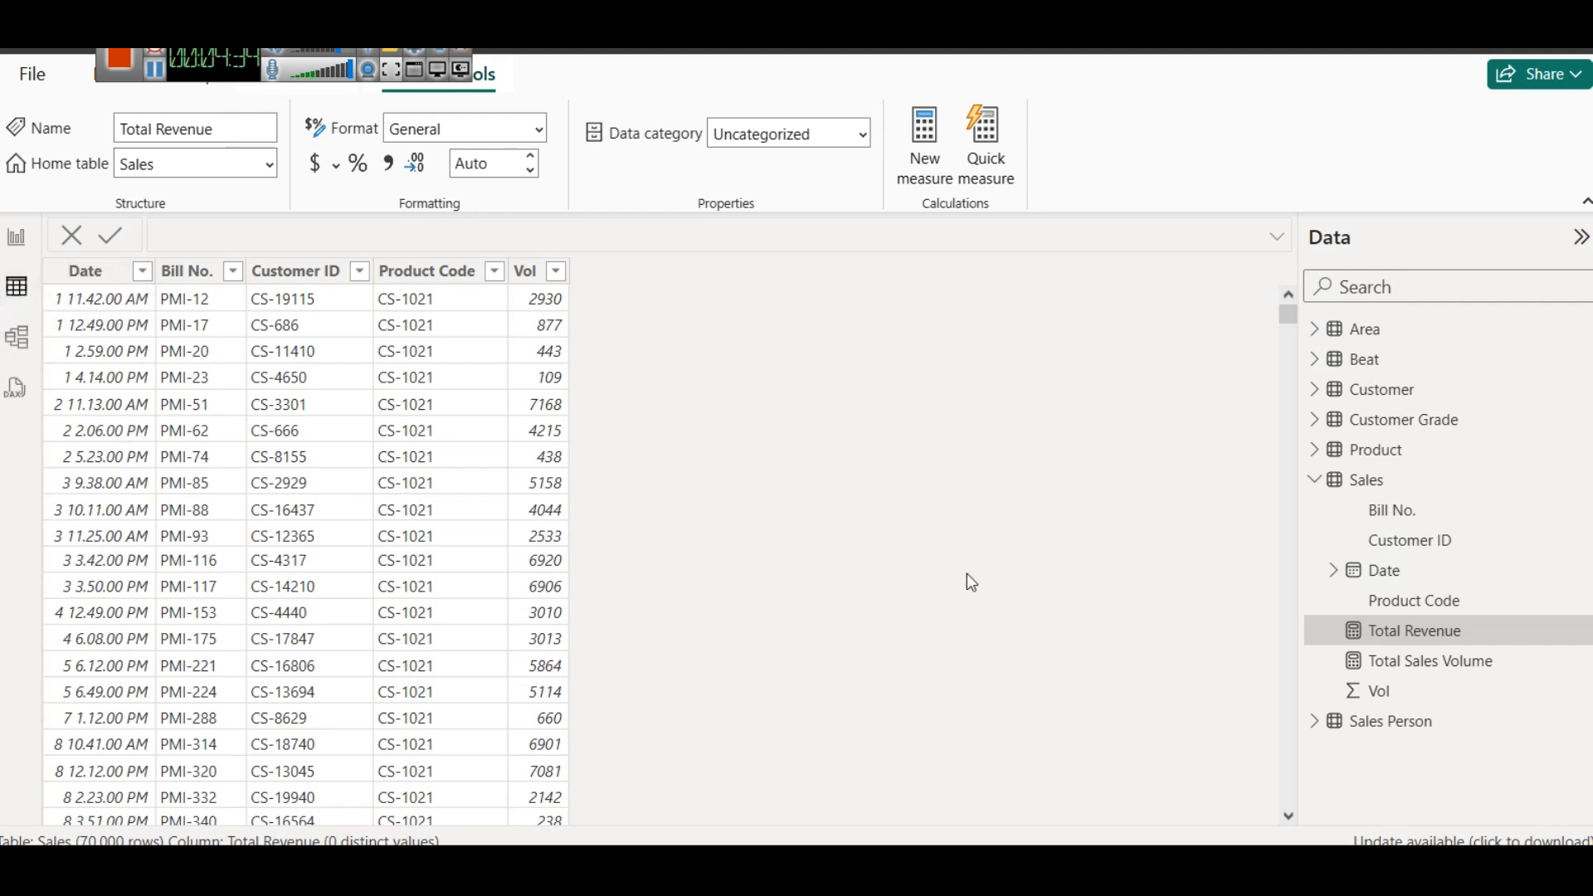
pyautogui.click(1362, 488)
pyautogui.rightClick(1362, 488)
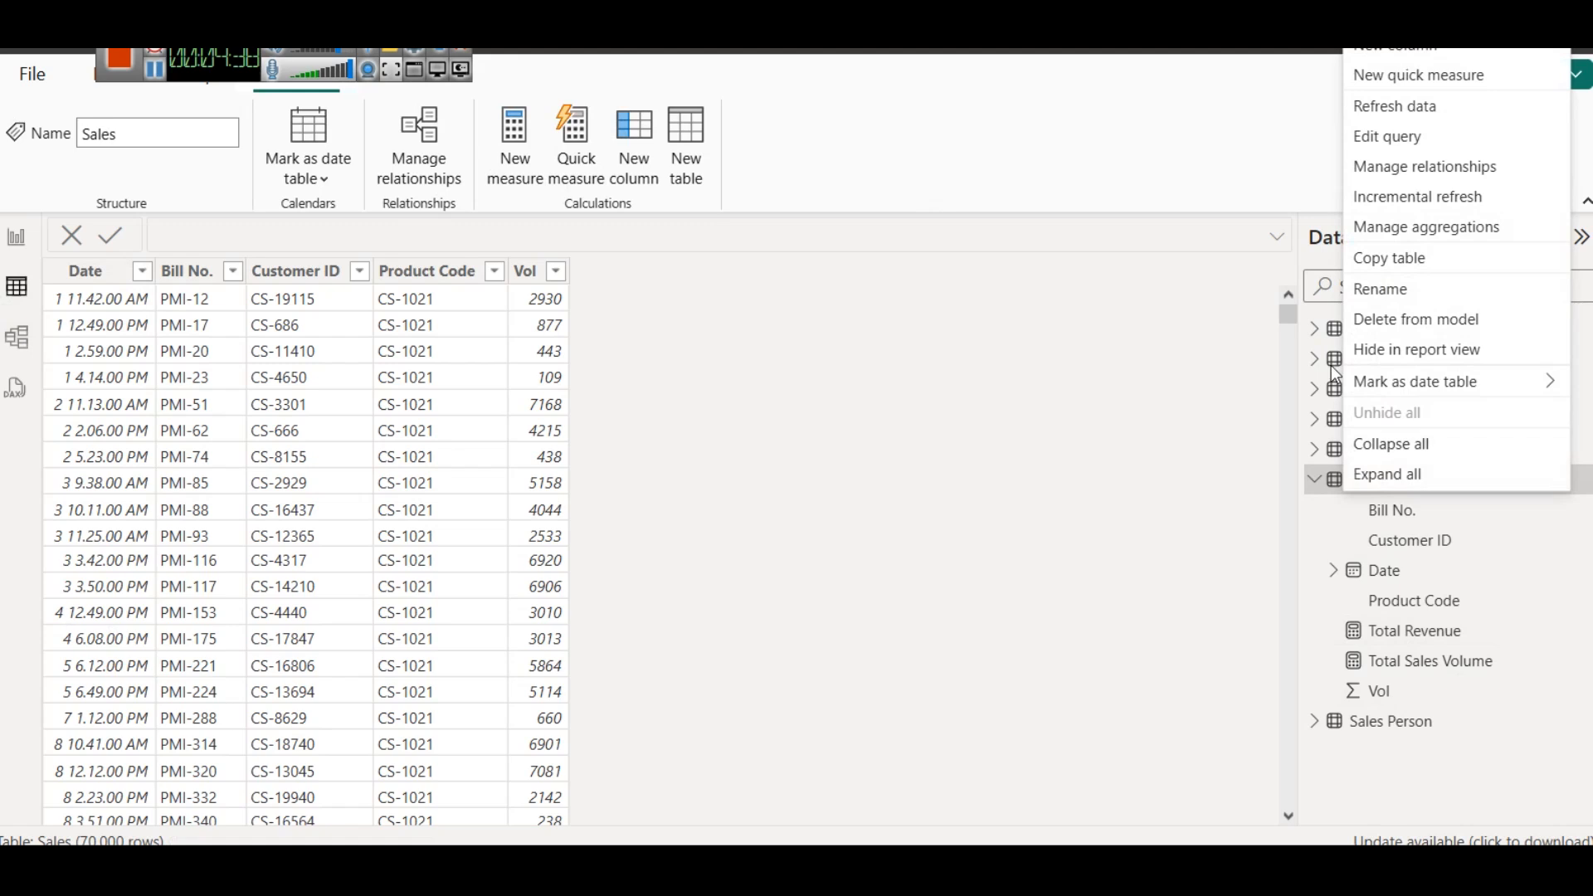
pyautogui.click(1390, 53)
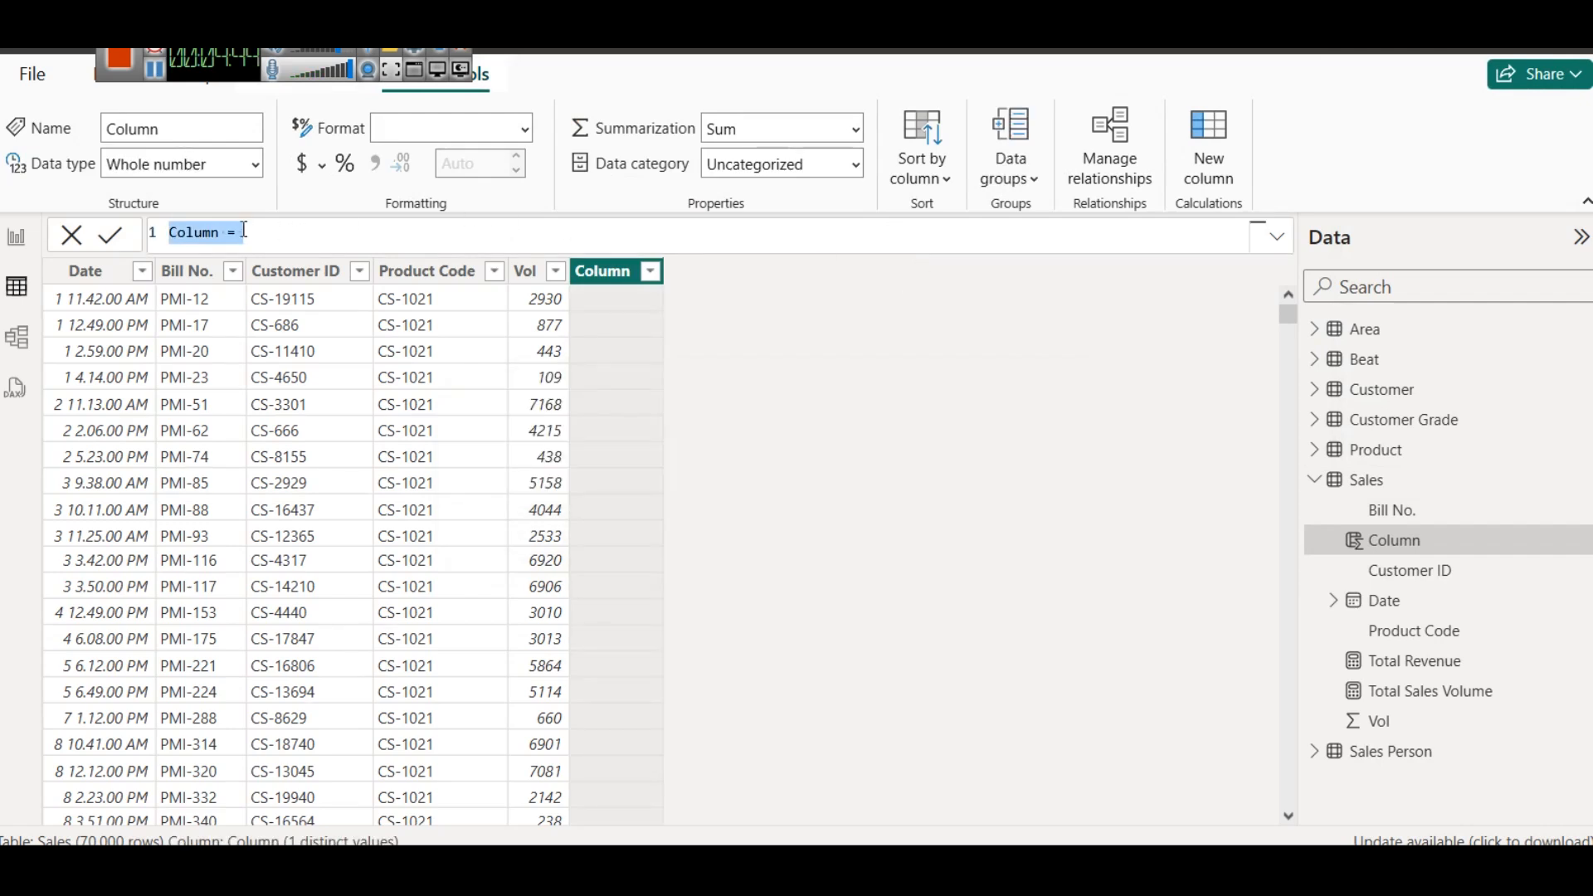
pyautogui.doubleClick(197, 229)
pyautogui.write('PRice')
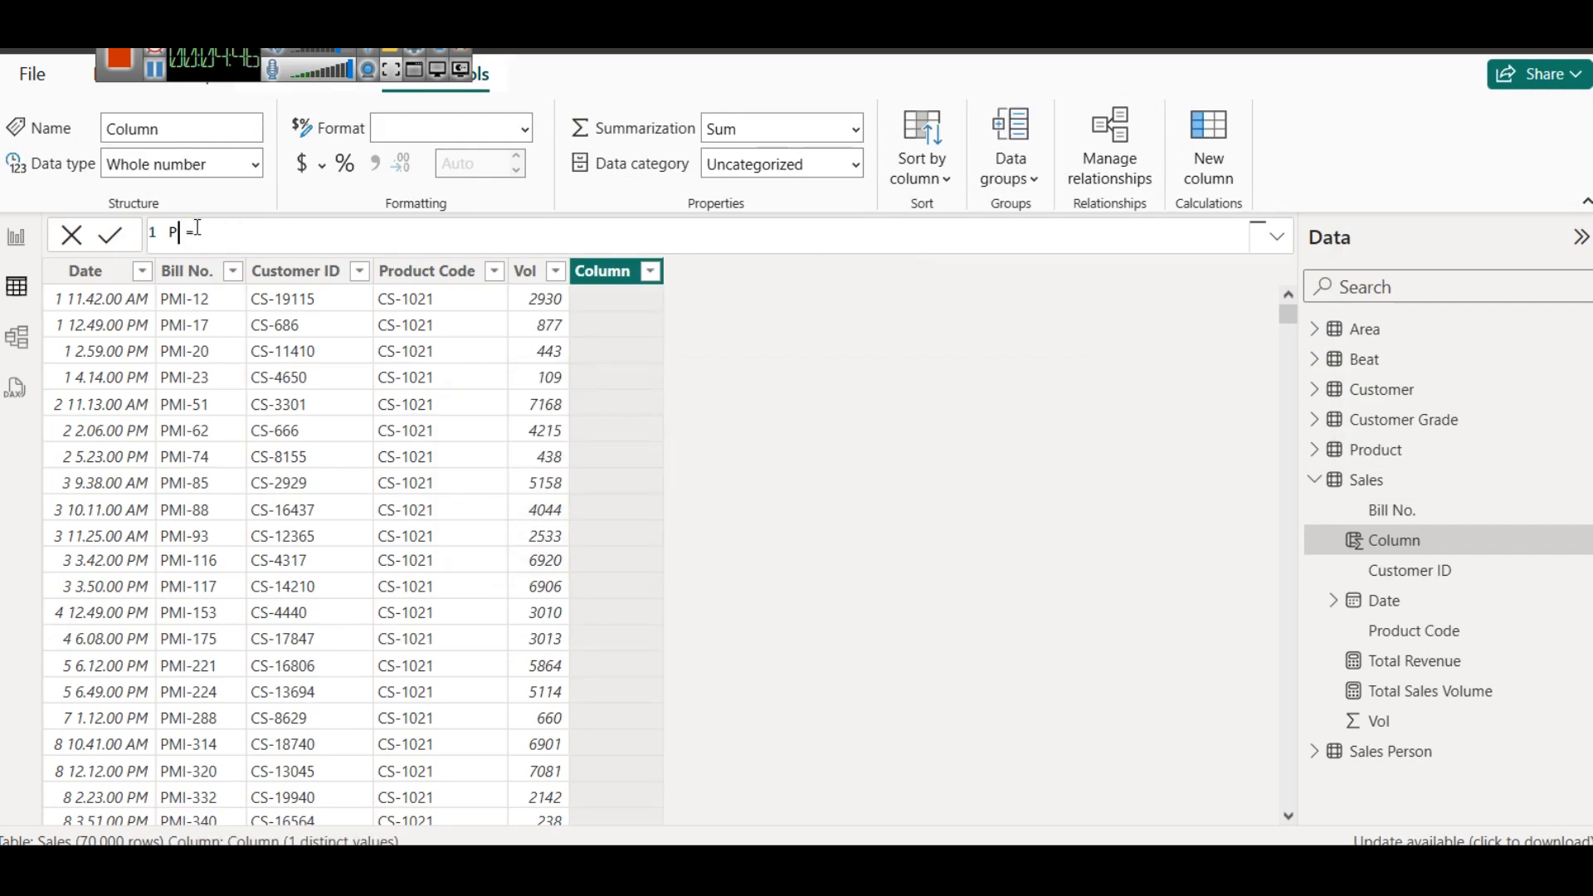
pyautogui.press('BackSpace')
pyautogui.press('BackSpace')
pyautogui.press('BackSpace')
pyautogui.press('BackSpace')
pyautogui.write('roductName')
# - Define the ProductName column as RELATED('Product'[Product]) and commit the formula
pyautogui.click(320, 235)
pyautogui.write('REL')
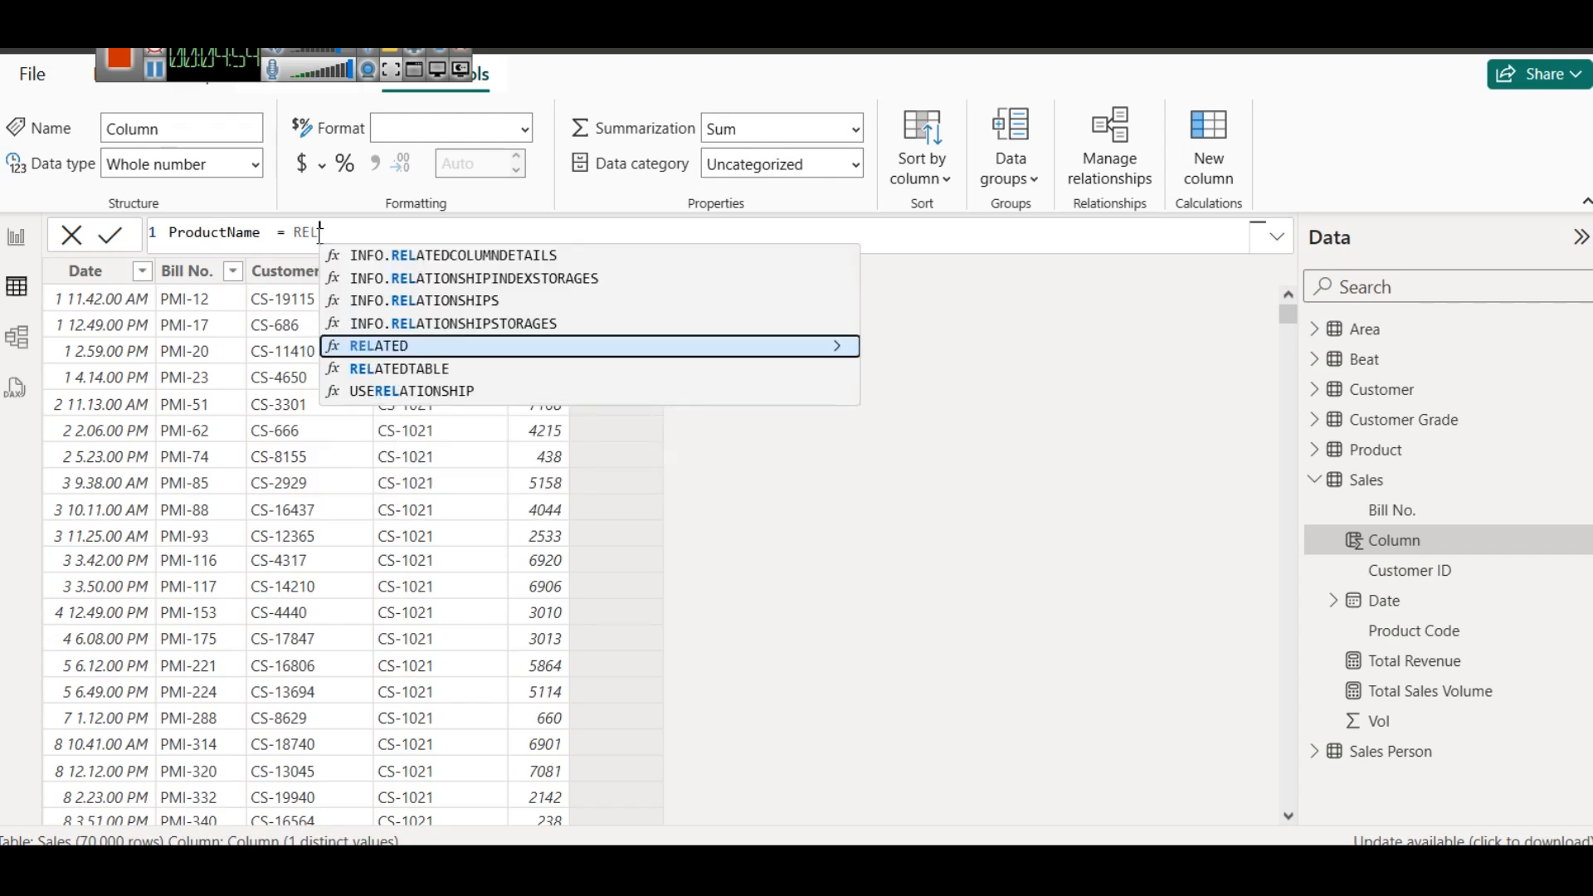
pyautogui.press('Tab')
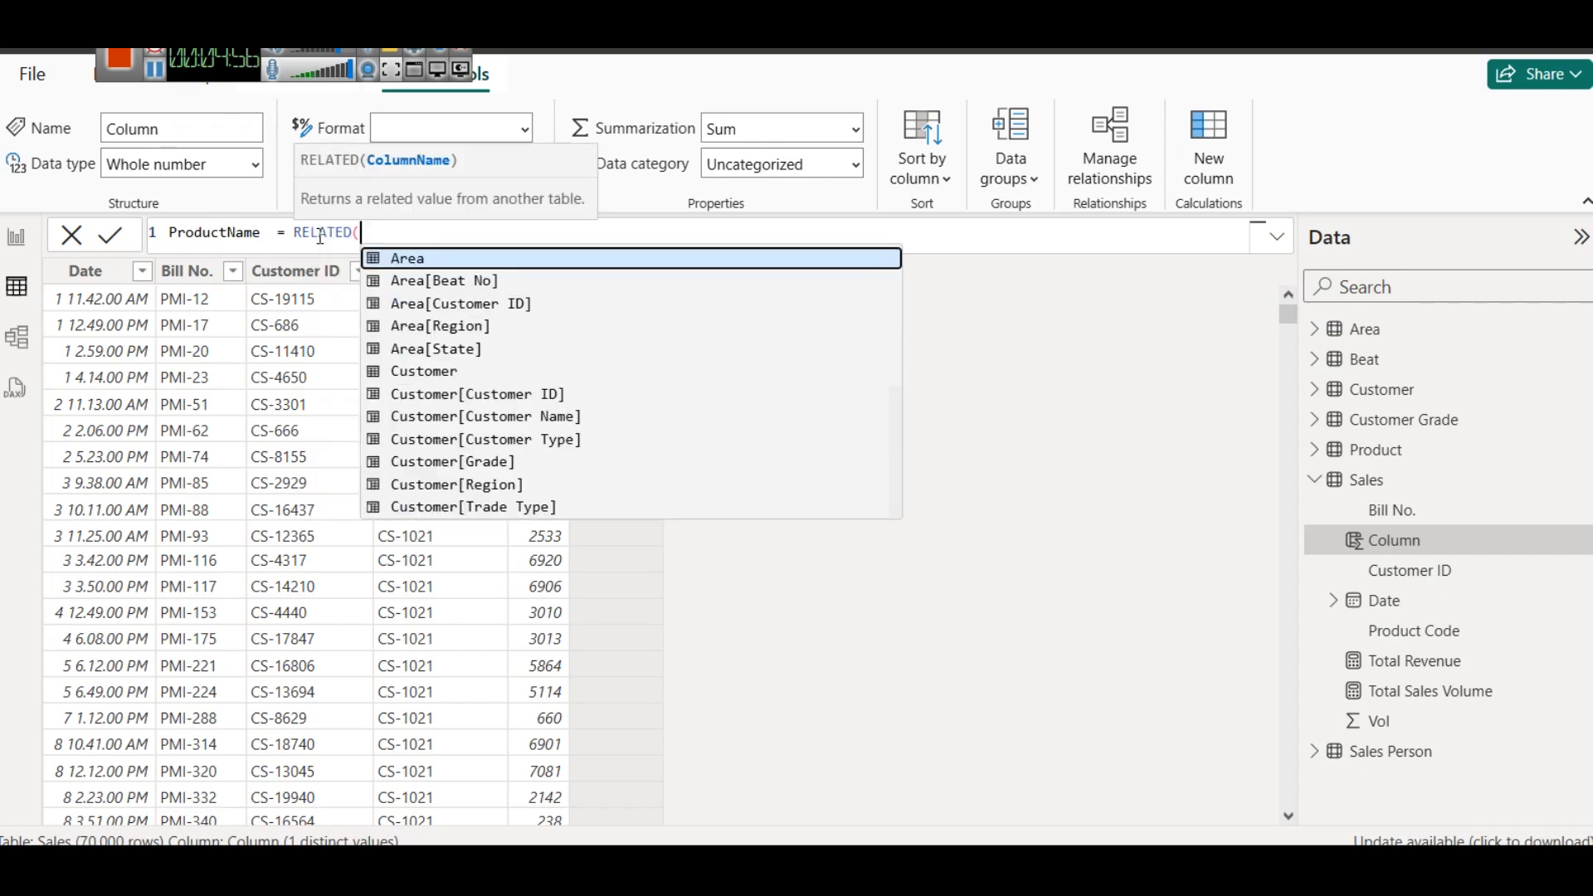
pyautogui.write('pr')
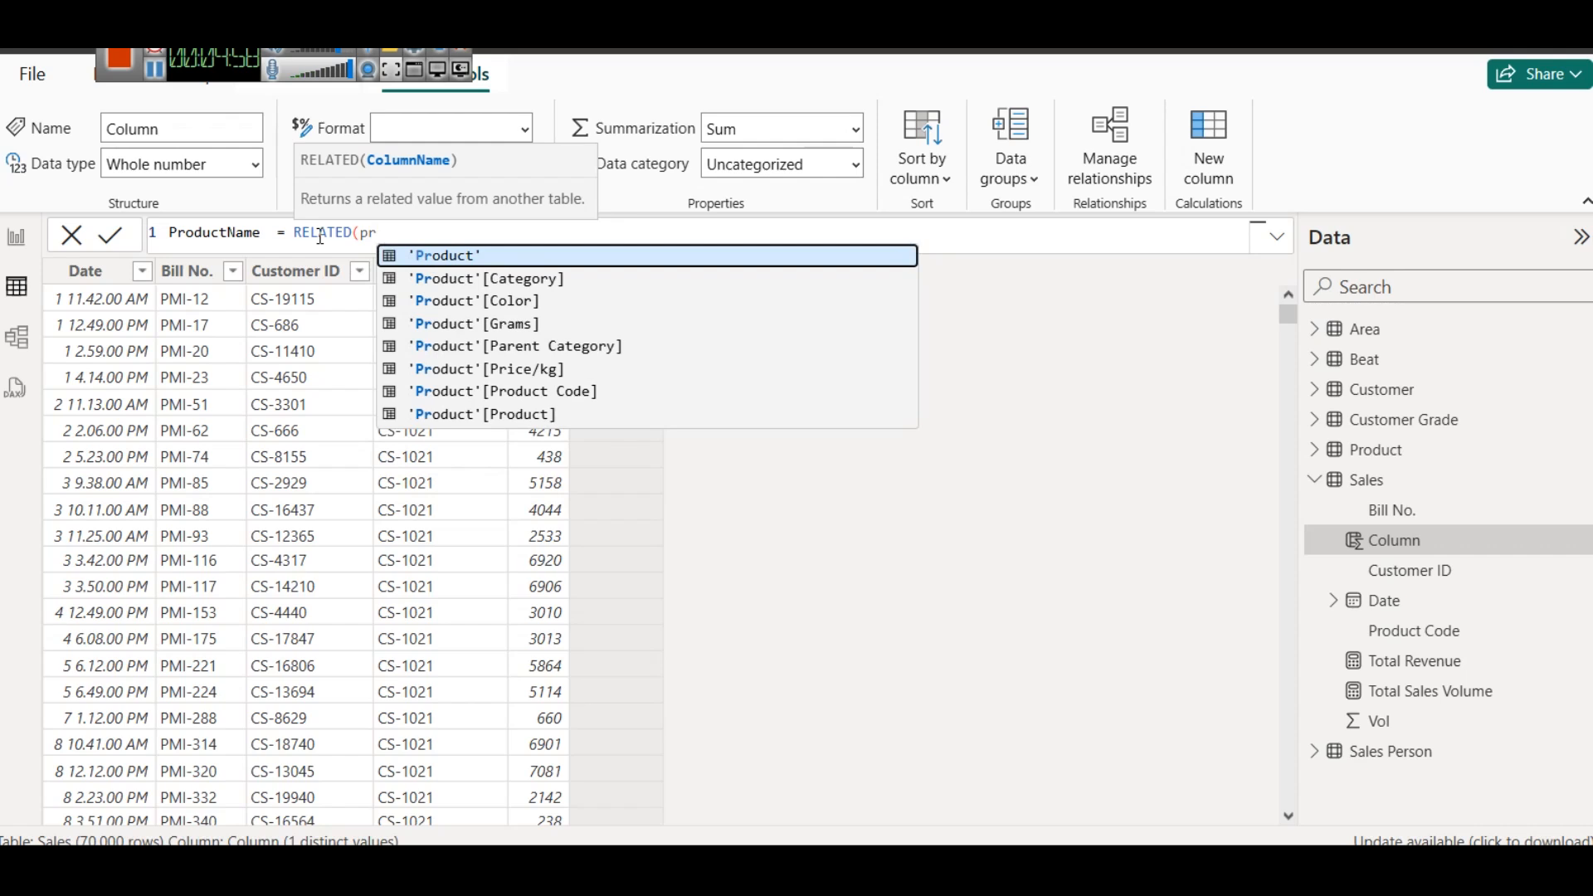
pyautogui.press('Down')
pyautogui.press('Down')
pyautogui.press('Down')
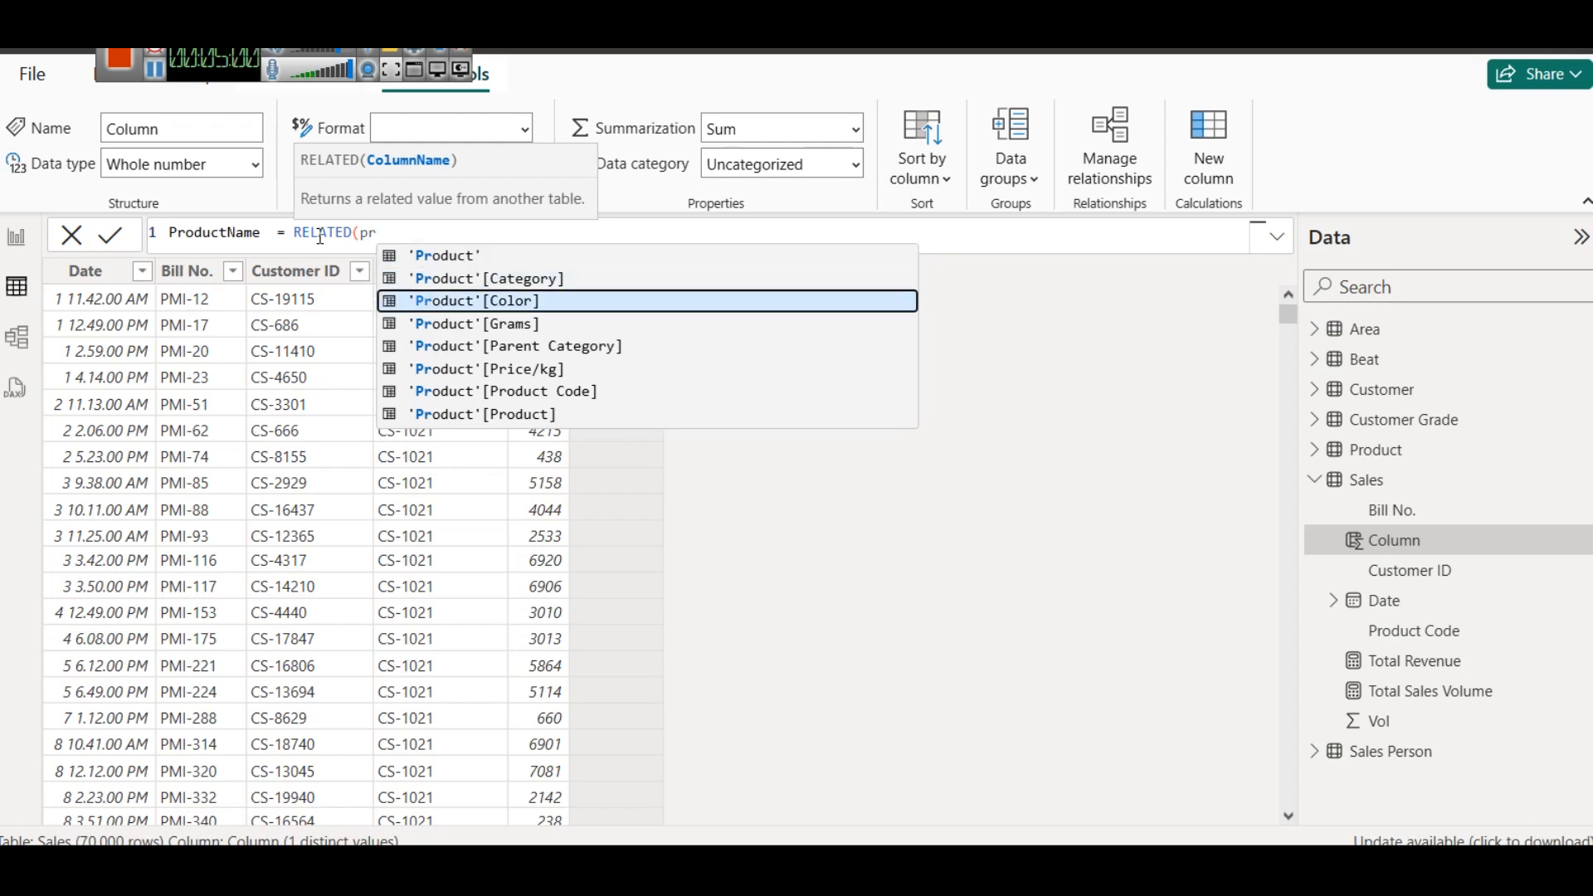
pyautogui.press('Down')
pyautogui.press('Down')
pyautogui.press('Down')
pyautogui.press('Down')
pyautogui.press('Tab')
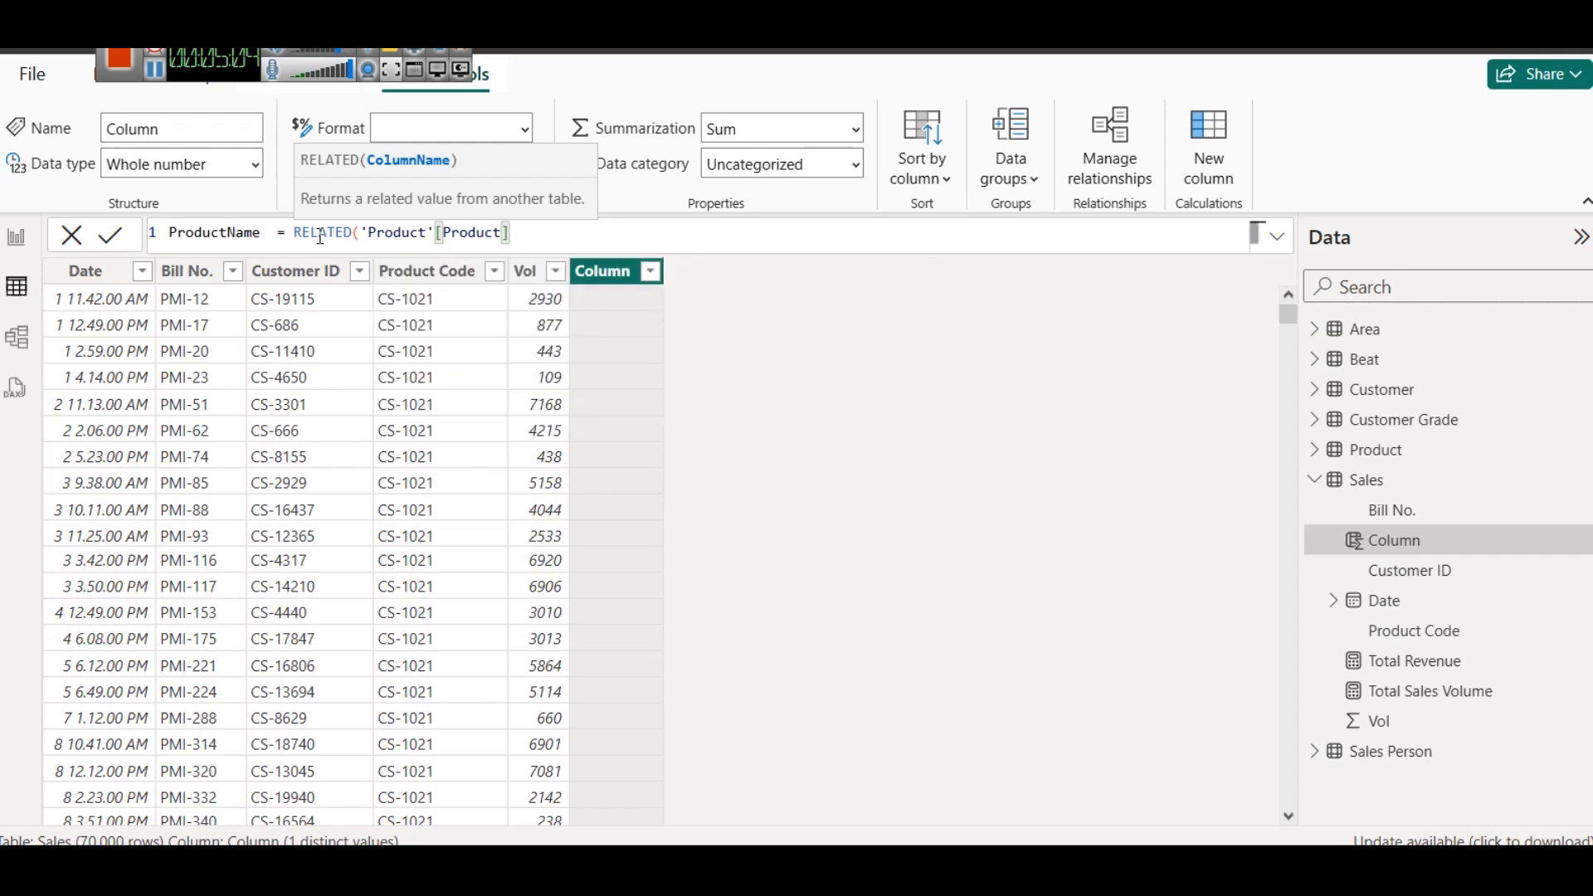
pyautogui.write(')')
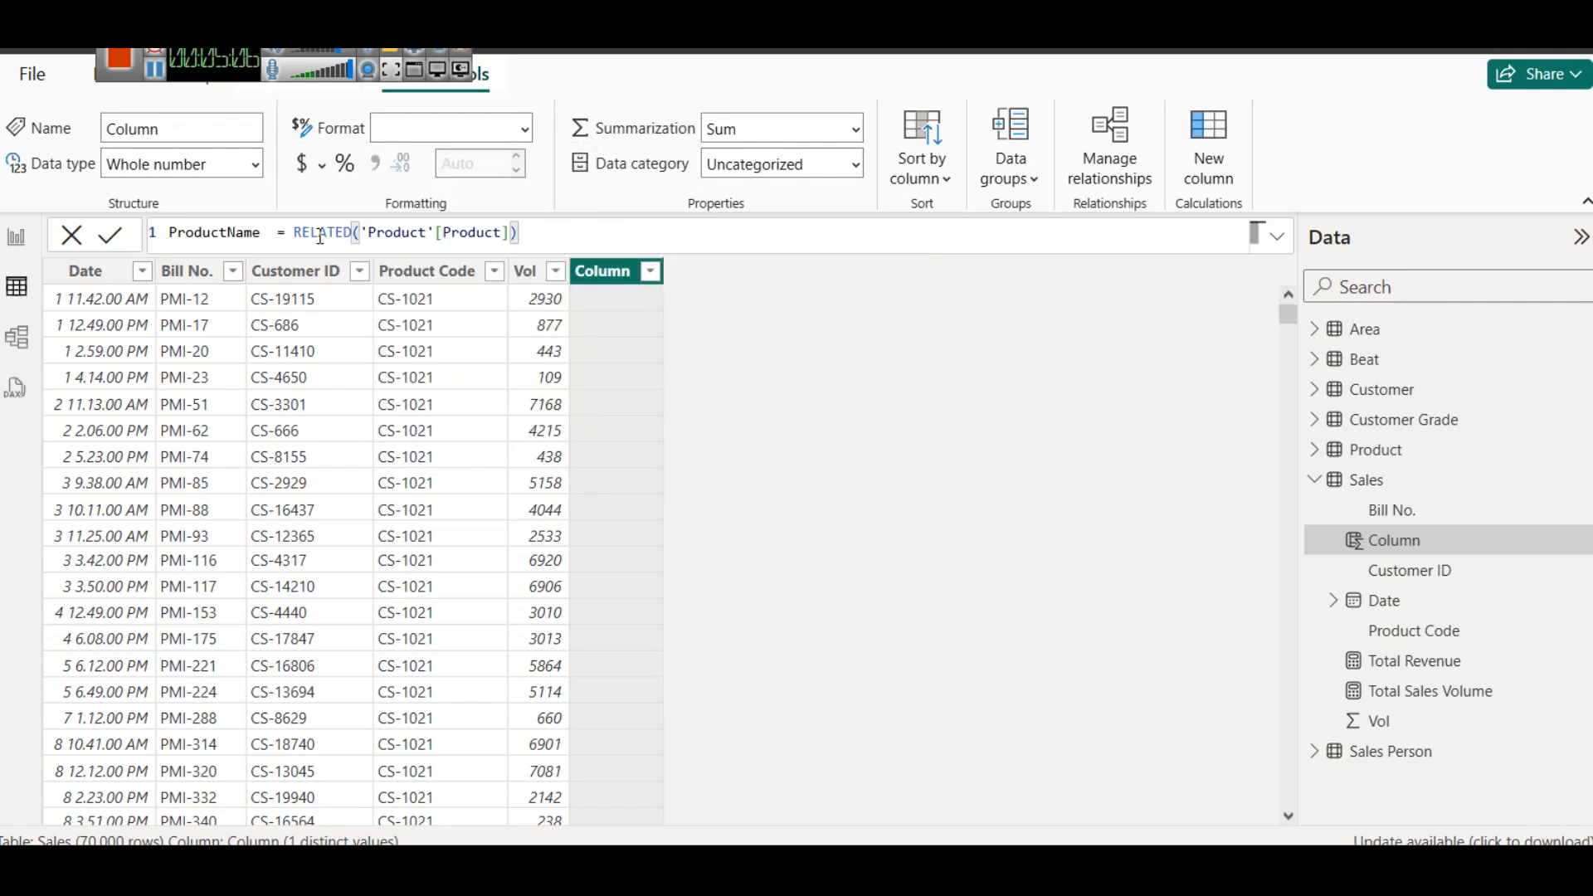
pyautogui.click(126, 241)
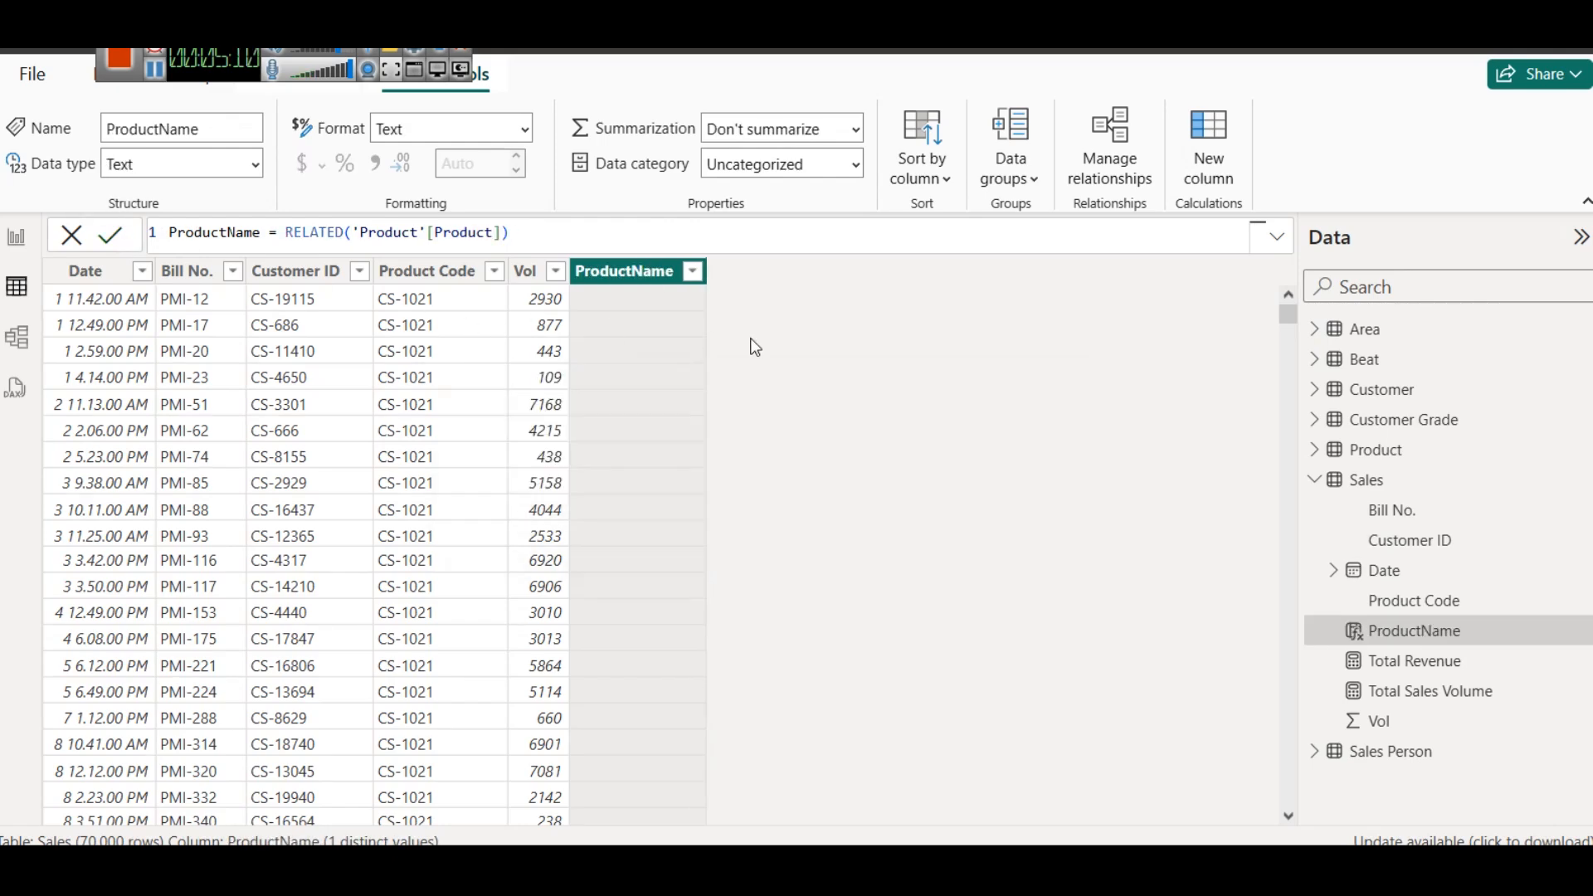
# - Look through the ProductName values in the Sales rows and examine the product codes in the Product table
pyautogui.scroll(-10, 674, 490)
pyautogui.scroll(10, 674, 490)
pyautogui.moveTo(1288, 315); pyautogui.dragTo(1283, 91)
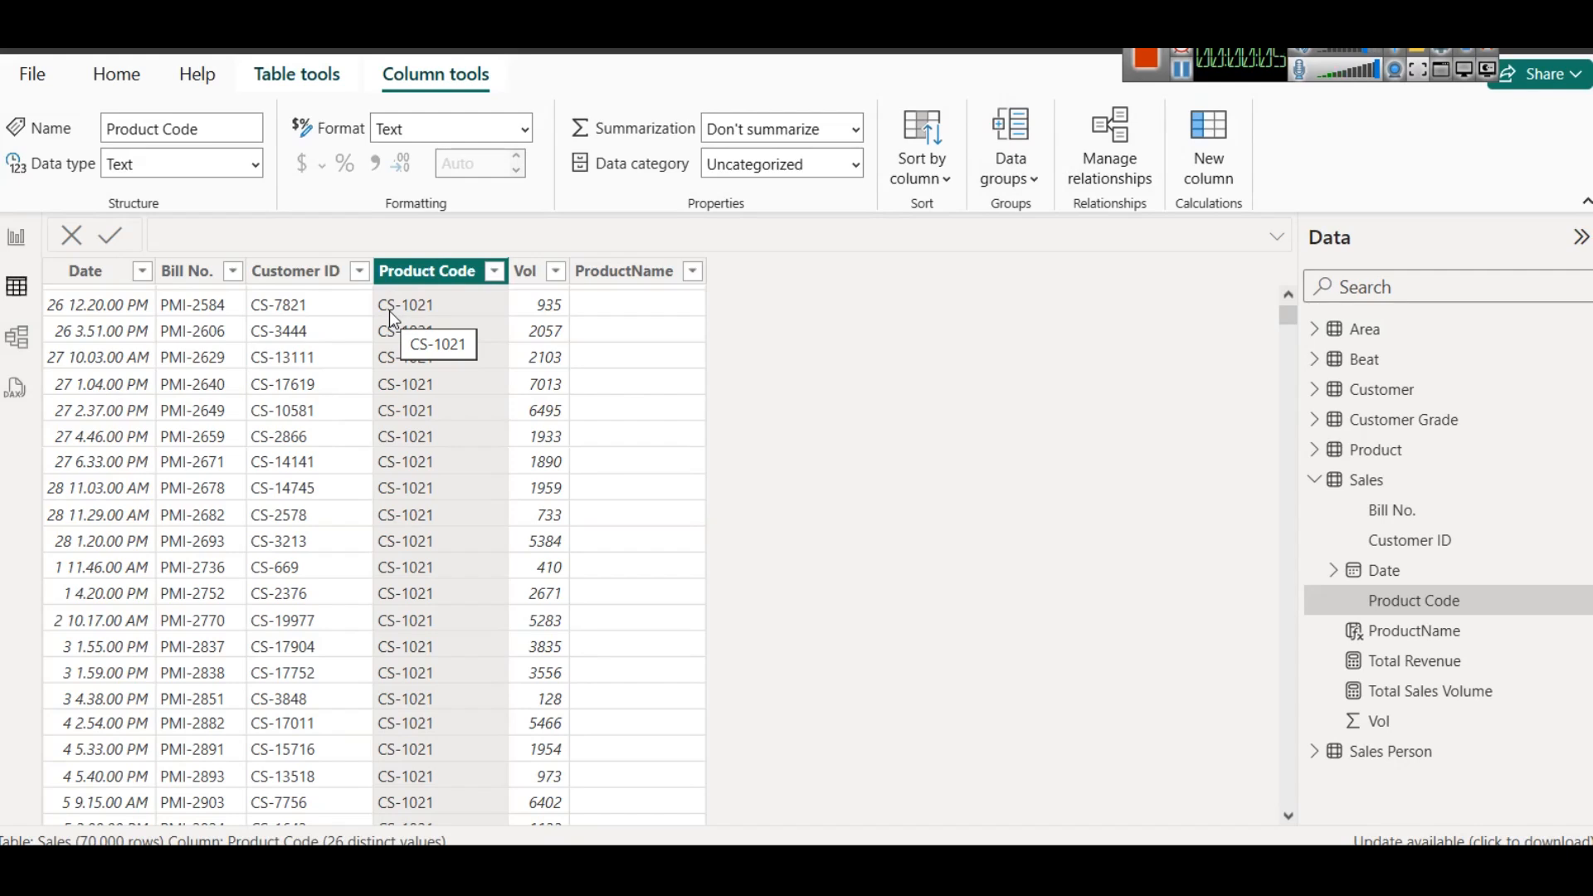
pyautogui.click(1315, 450)
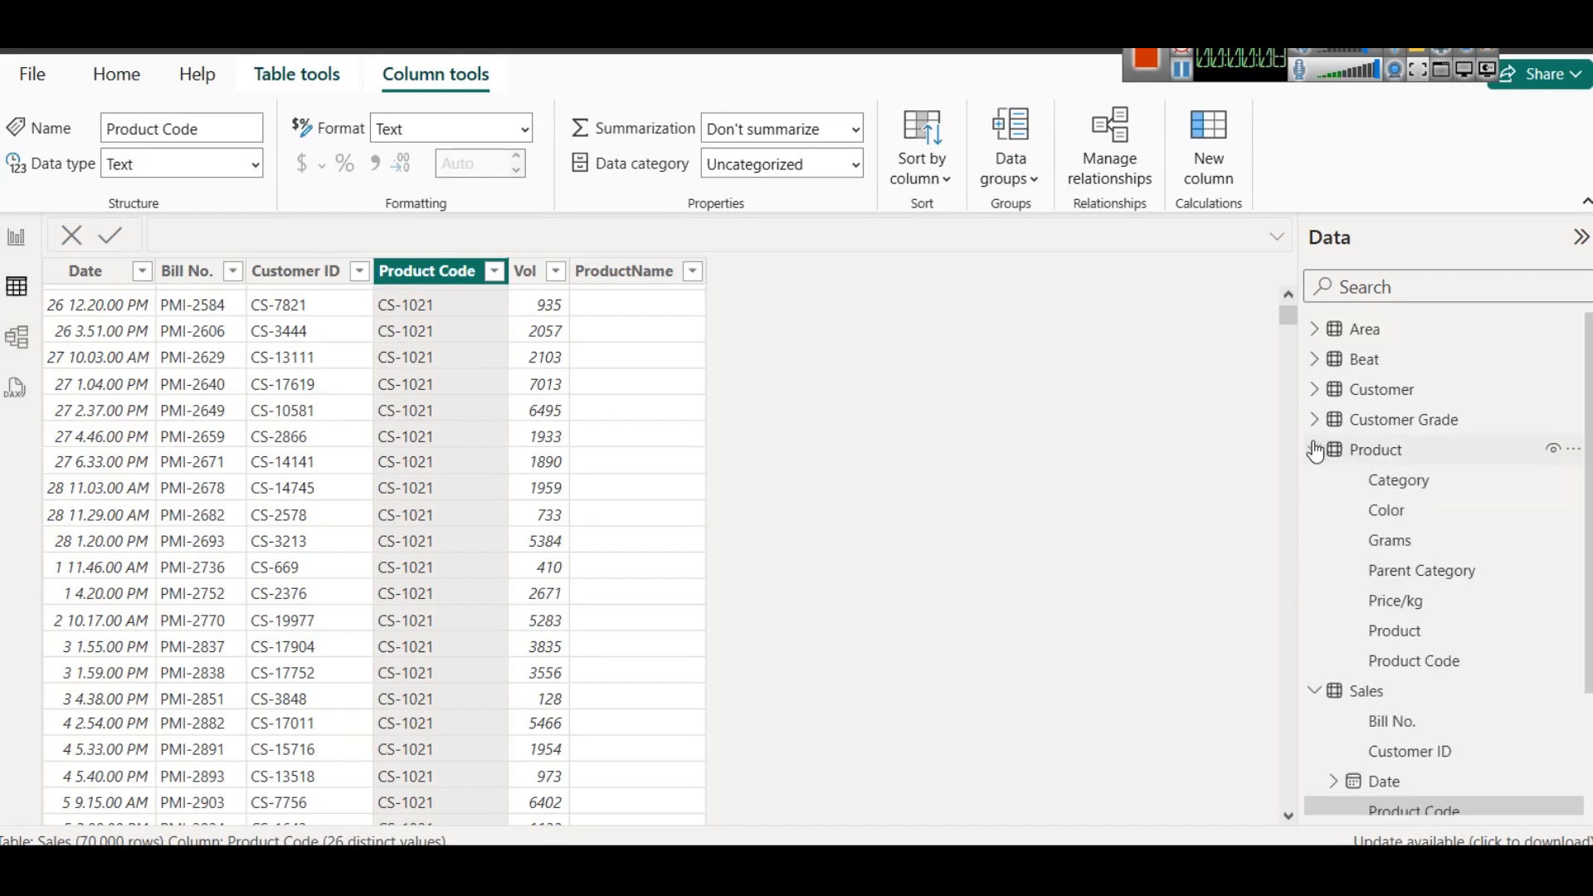
pyautogui.click(1407, 641)
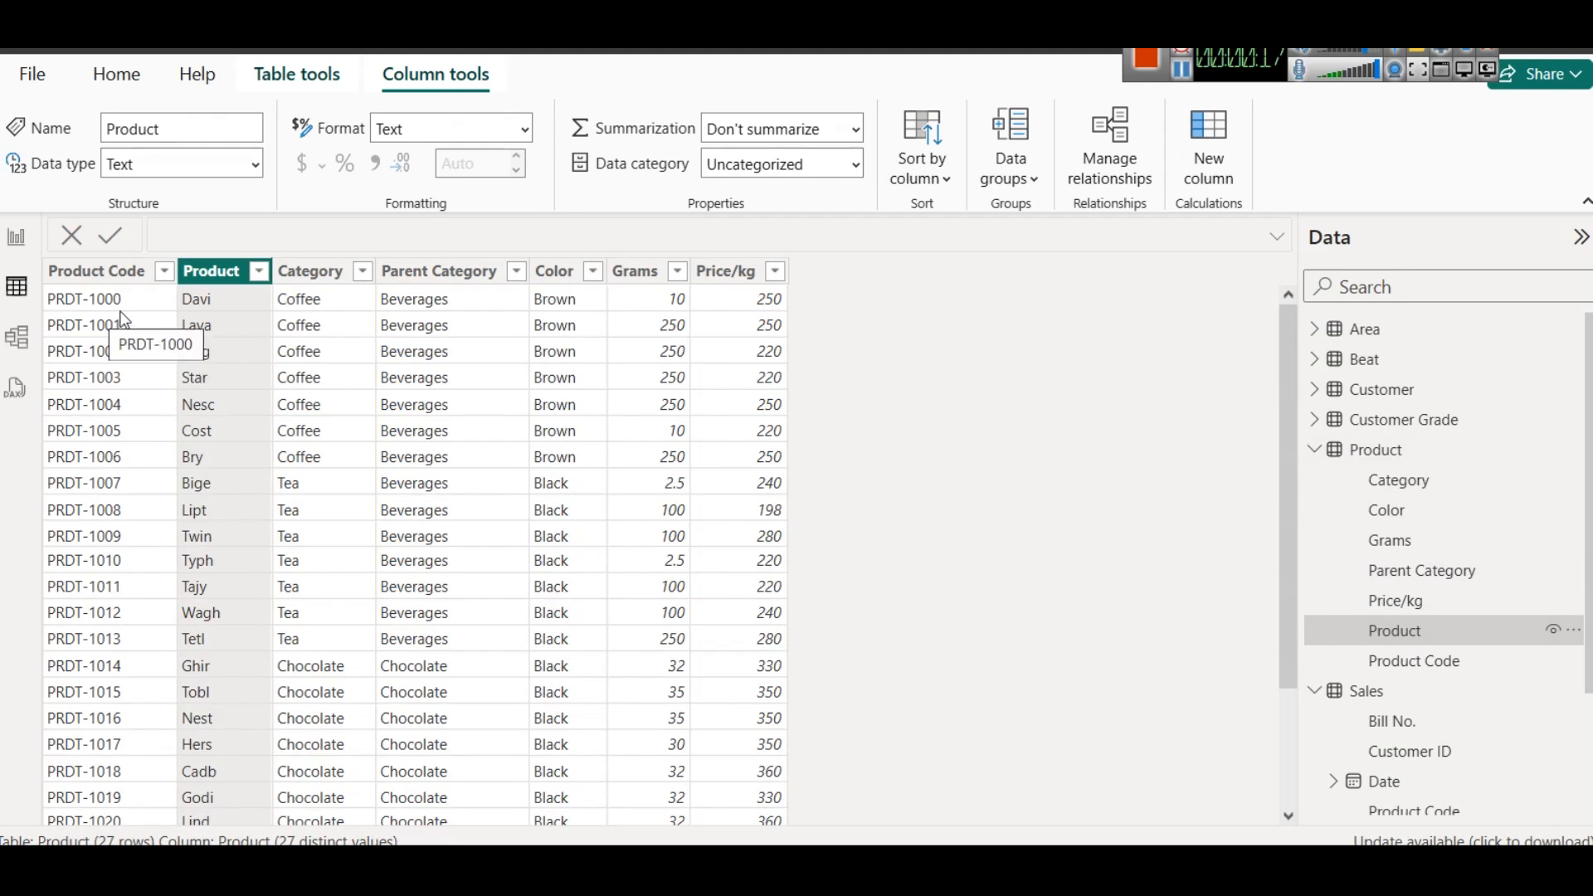
# - Compare the distinct Product Code values in the Sales table with those in the Product table
pyautogui.scroll(-2, 1448, 656)
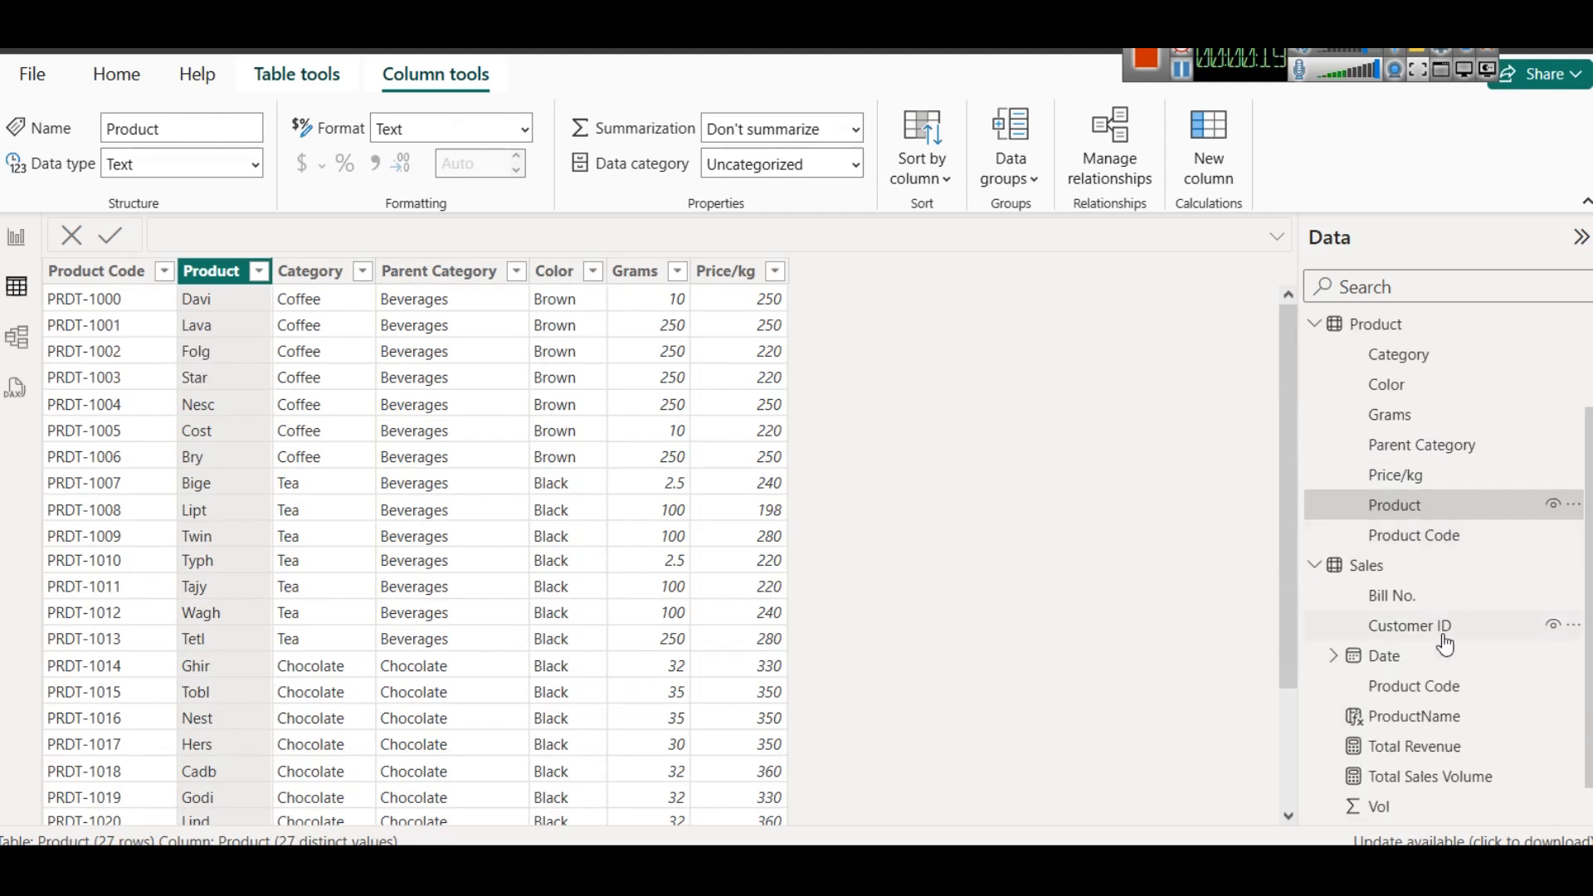
pyautogui.click(1440, 685)
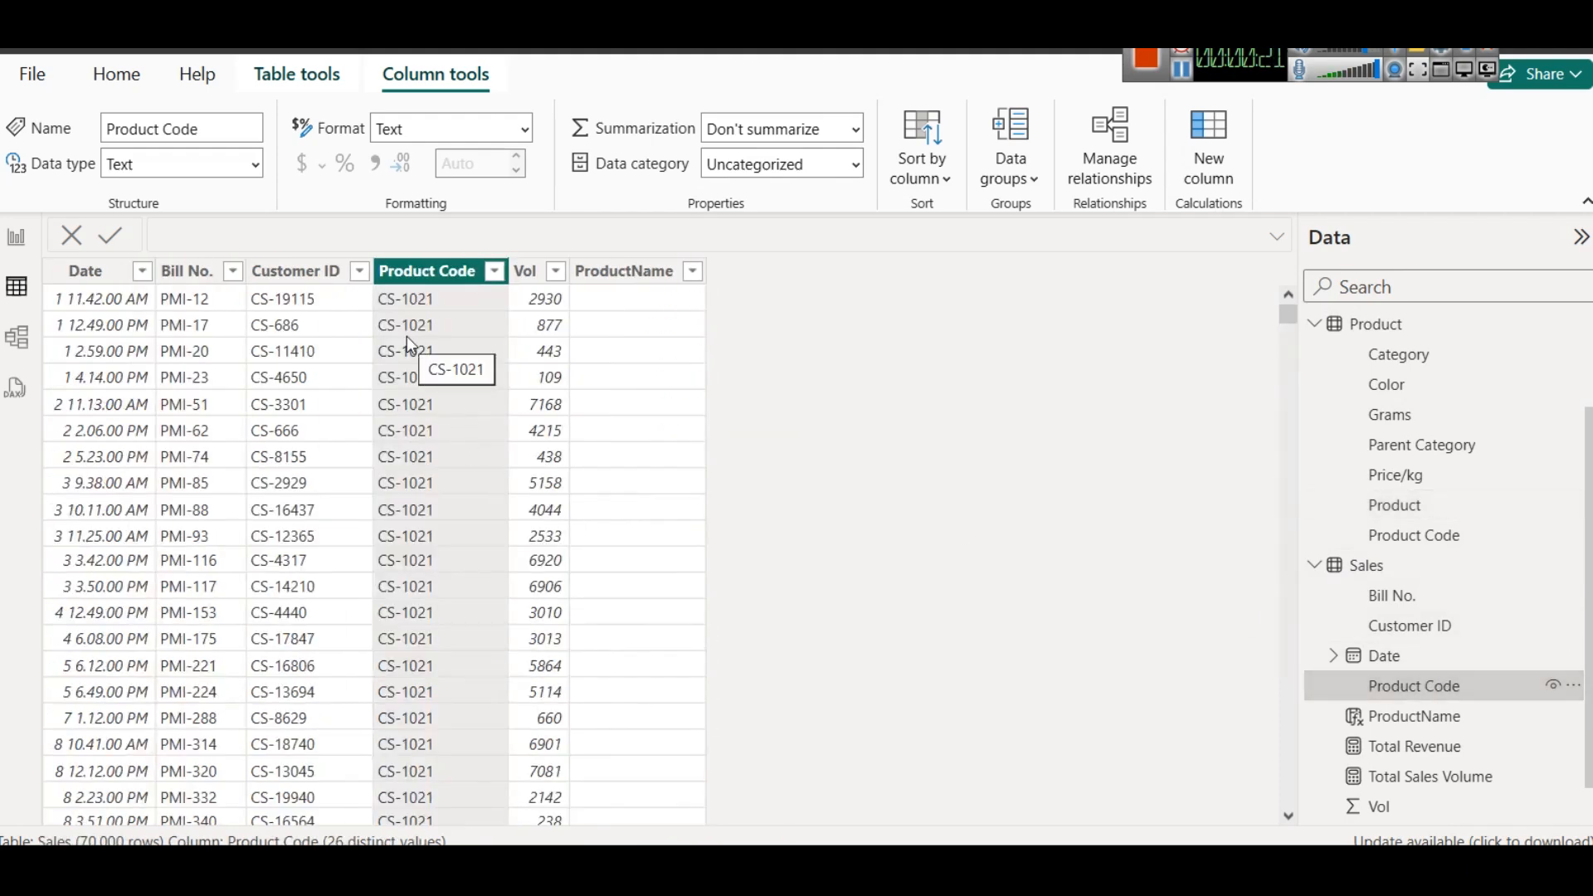
pyautogui.click(495, 272)
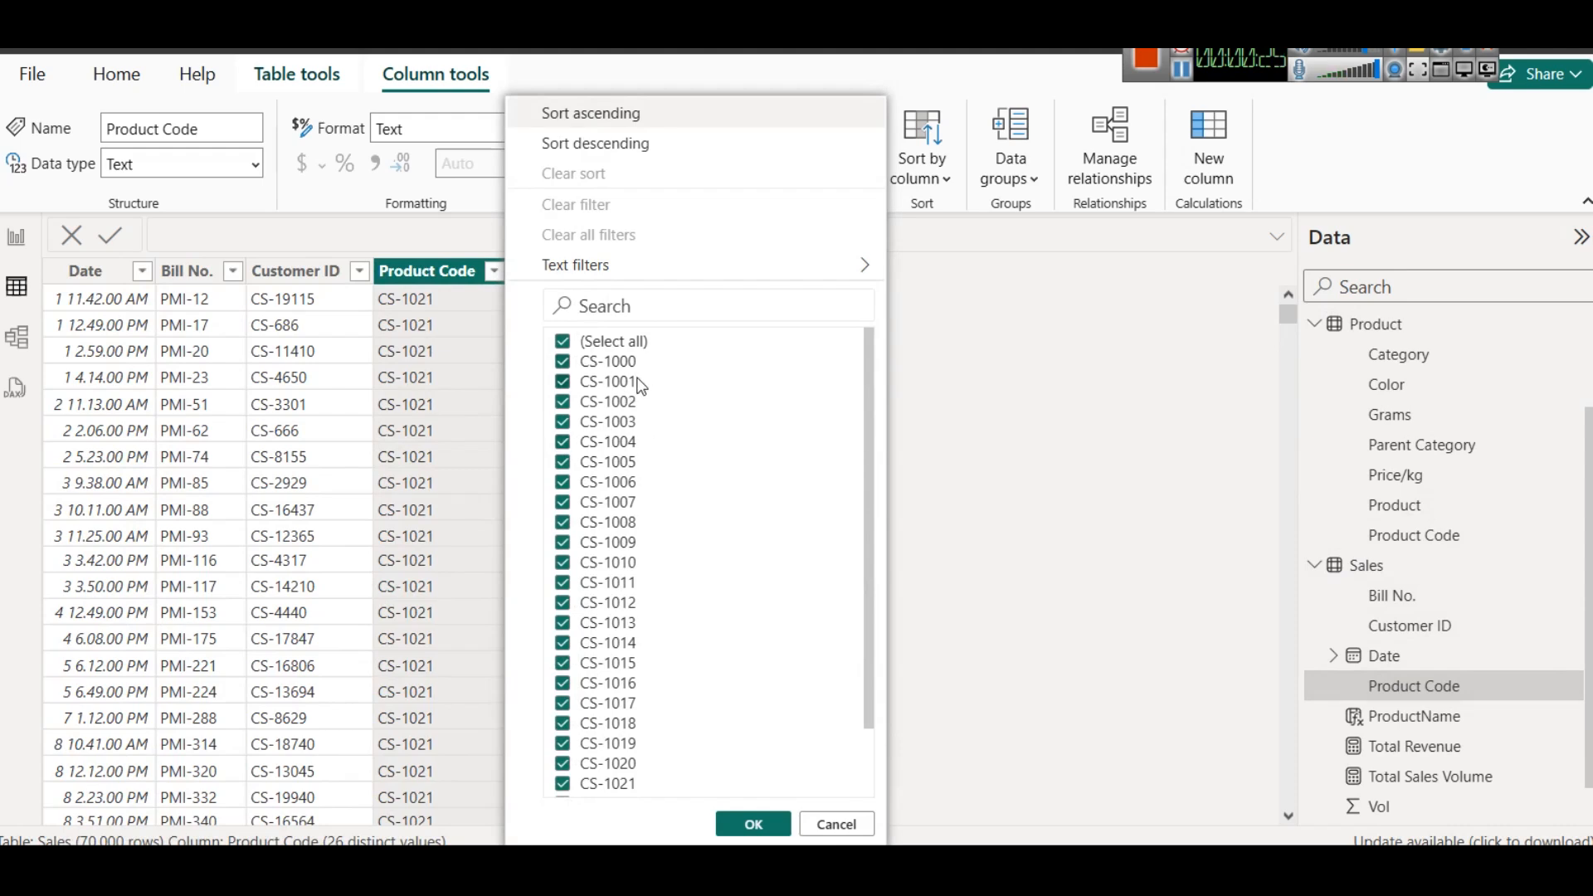
pyautogui.moveTo(867, 411); pyautogui.dragTo(878, 563)
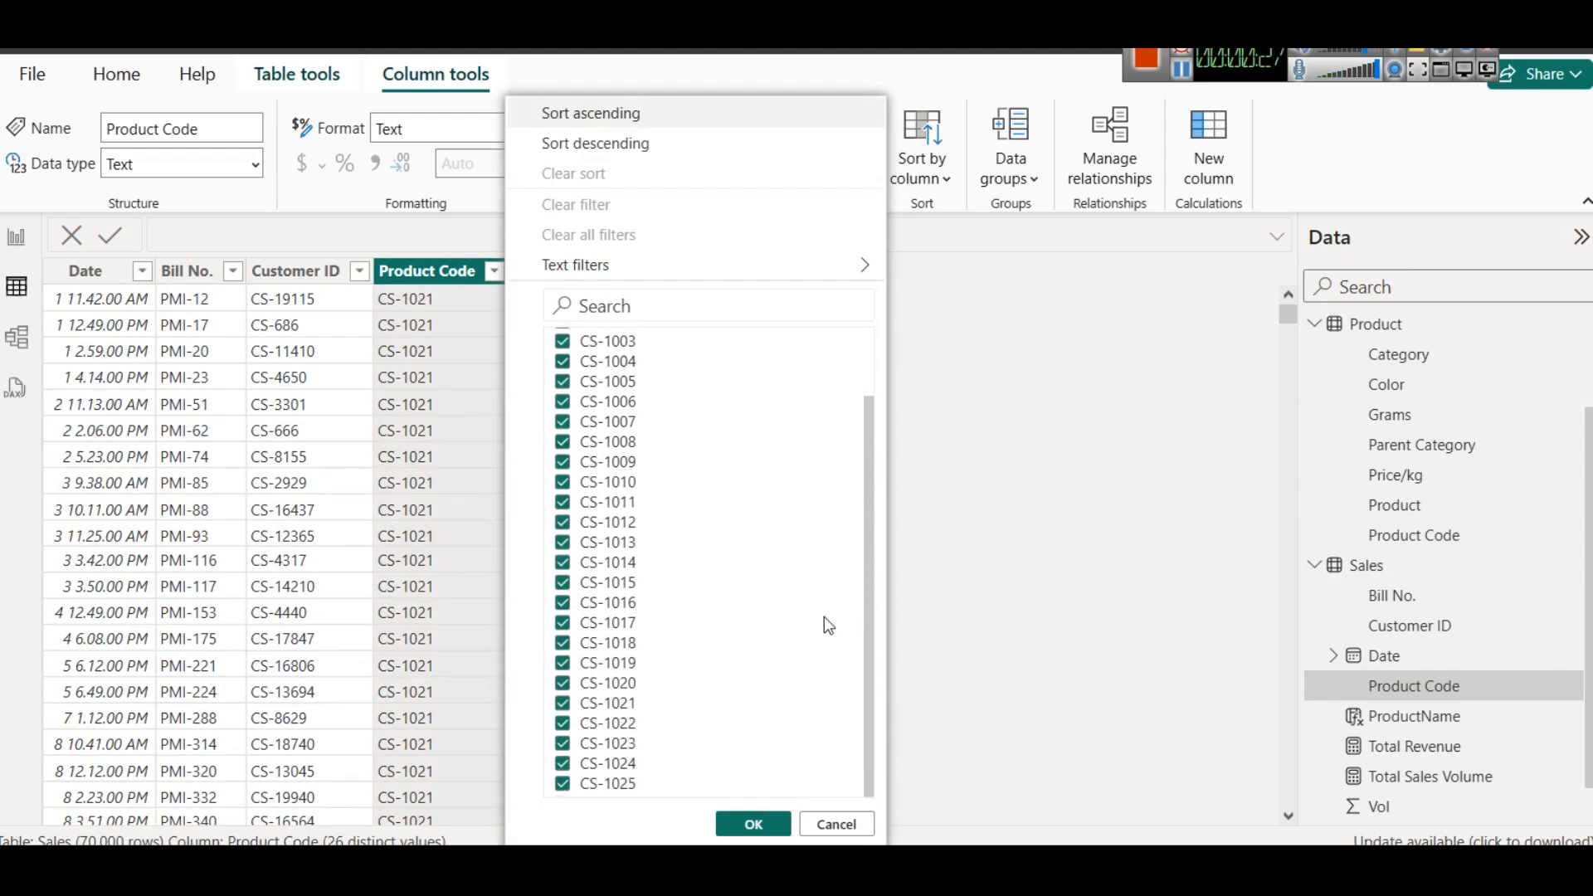
pyautogui.click(833, 823)
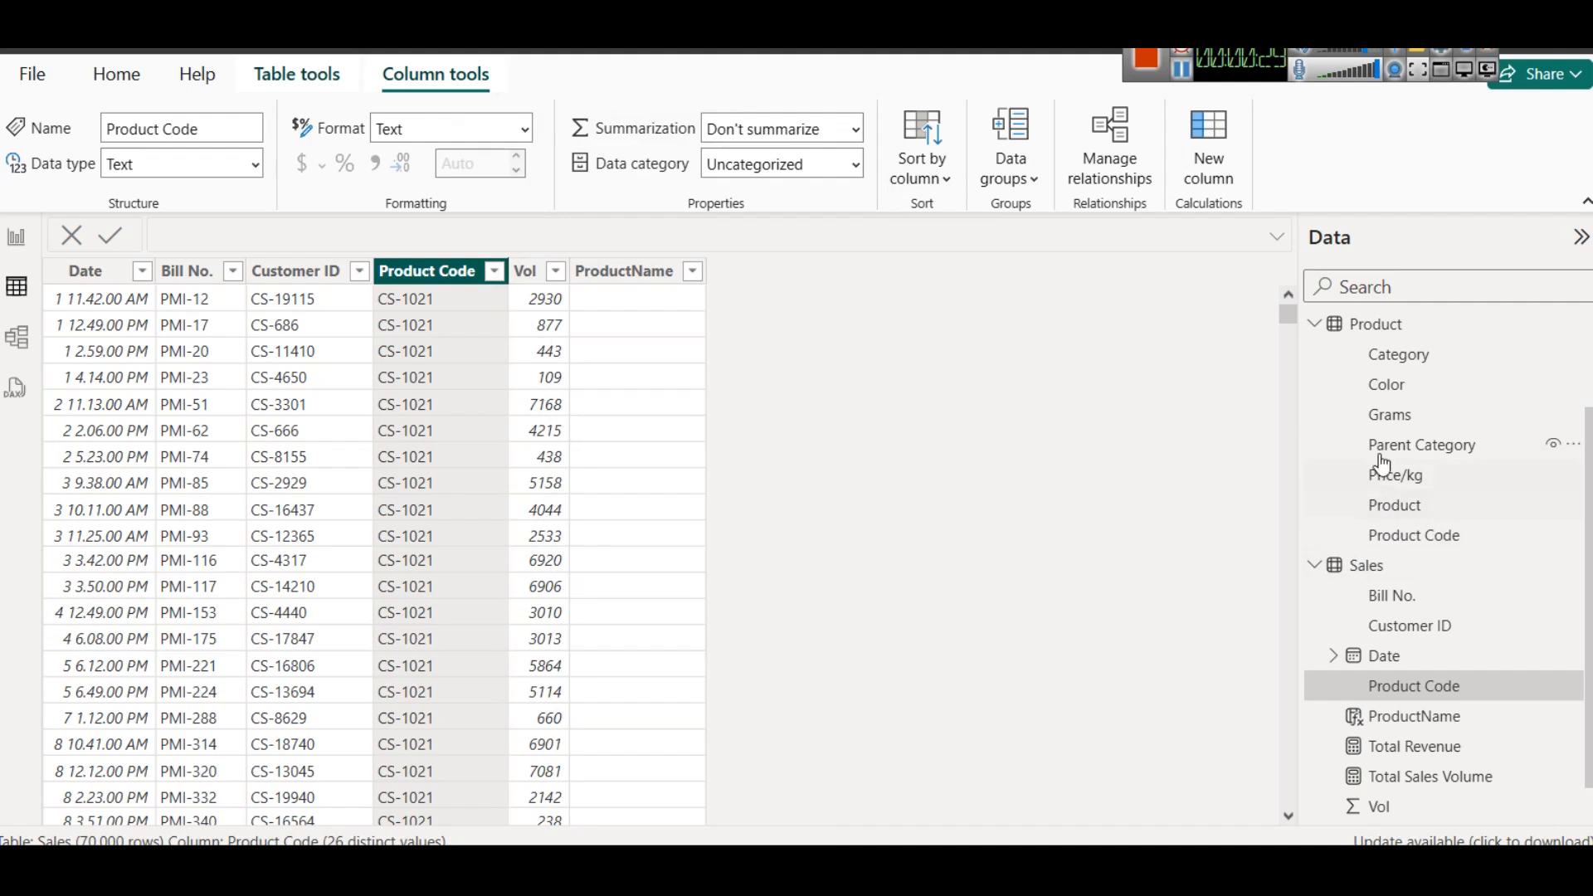
pyautogui.click(1415, 536)
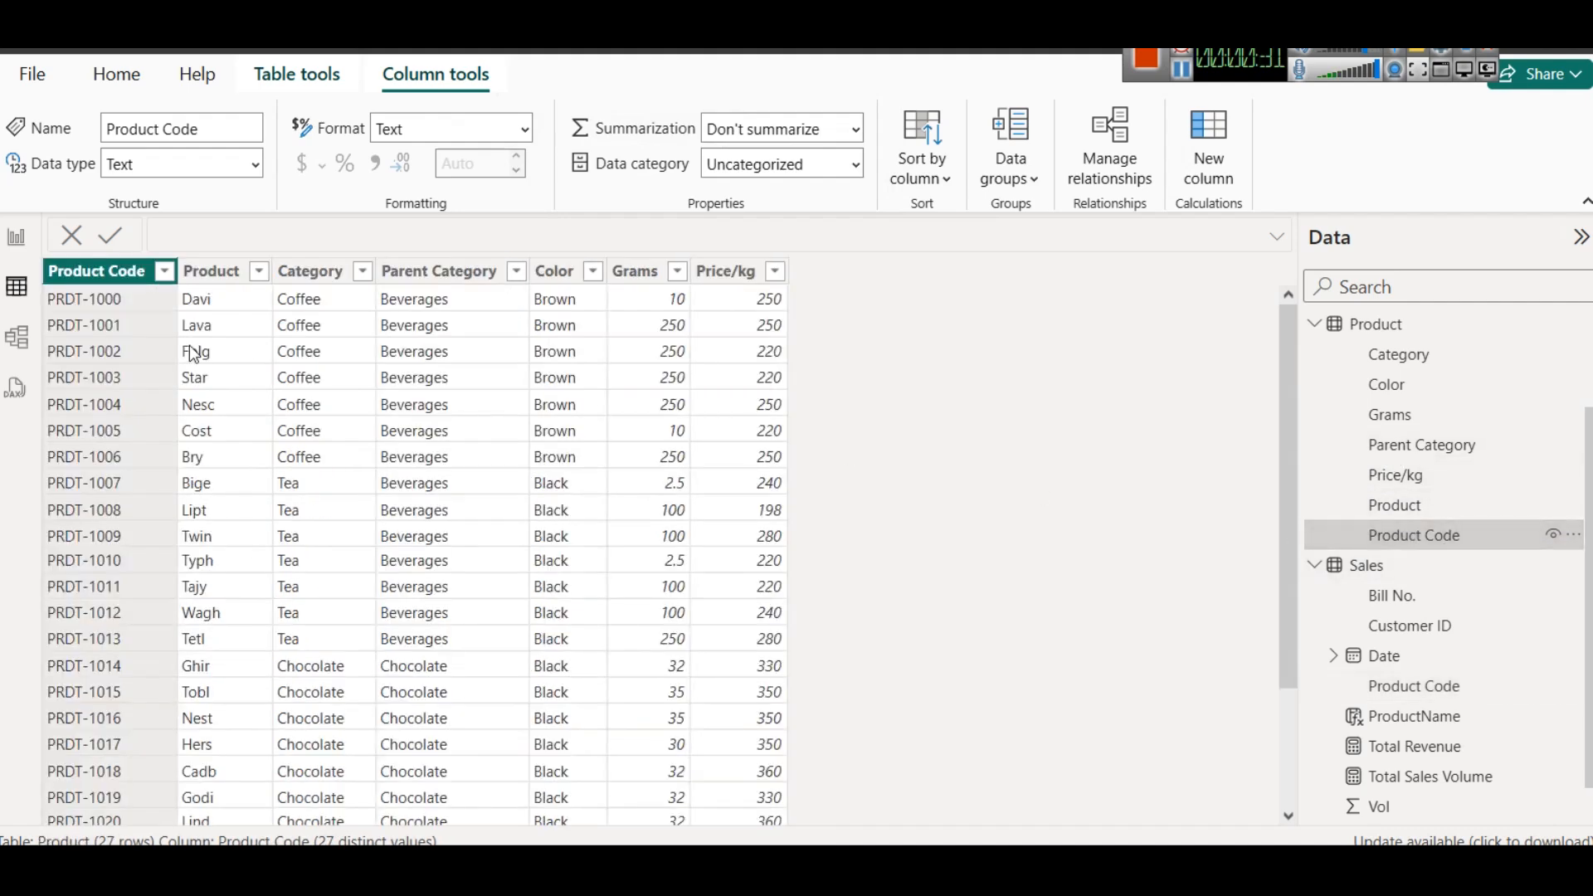
pyautogui.click(164, 271)
pyautogui.scroll(-2, 370, 452)
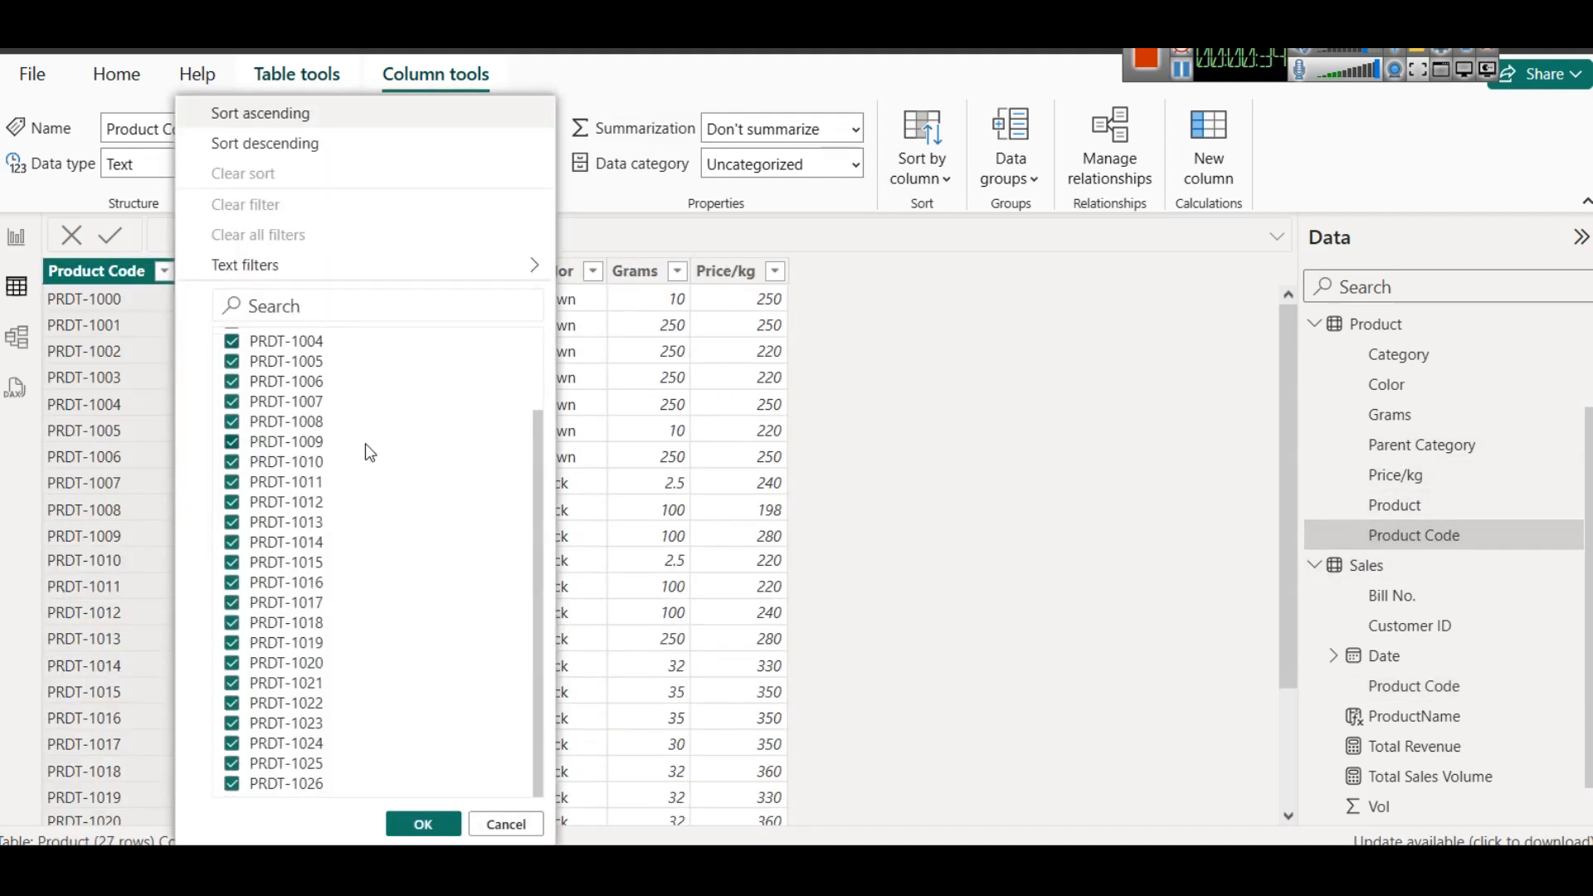
pyautogui.click(491, 821)
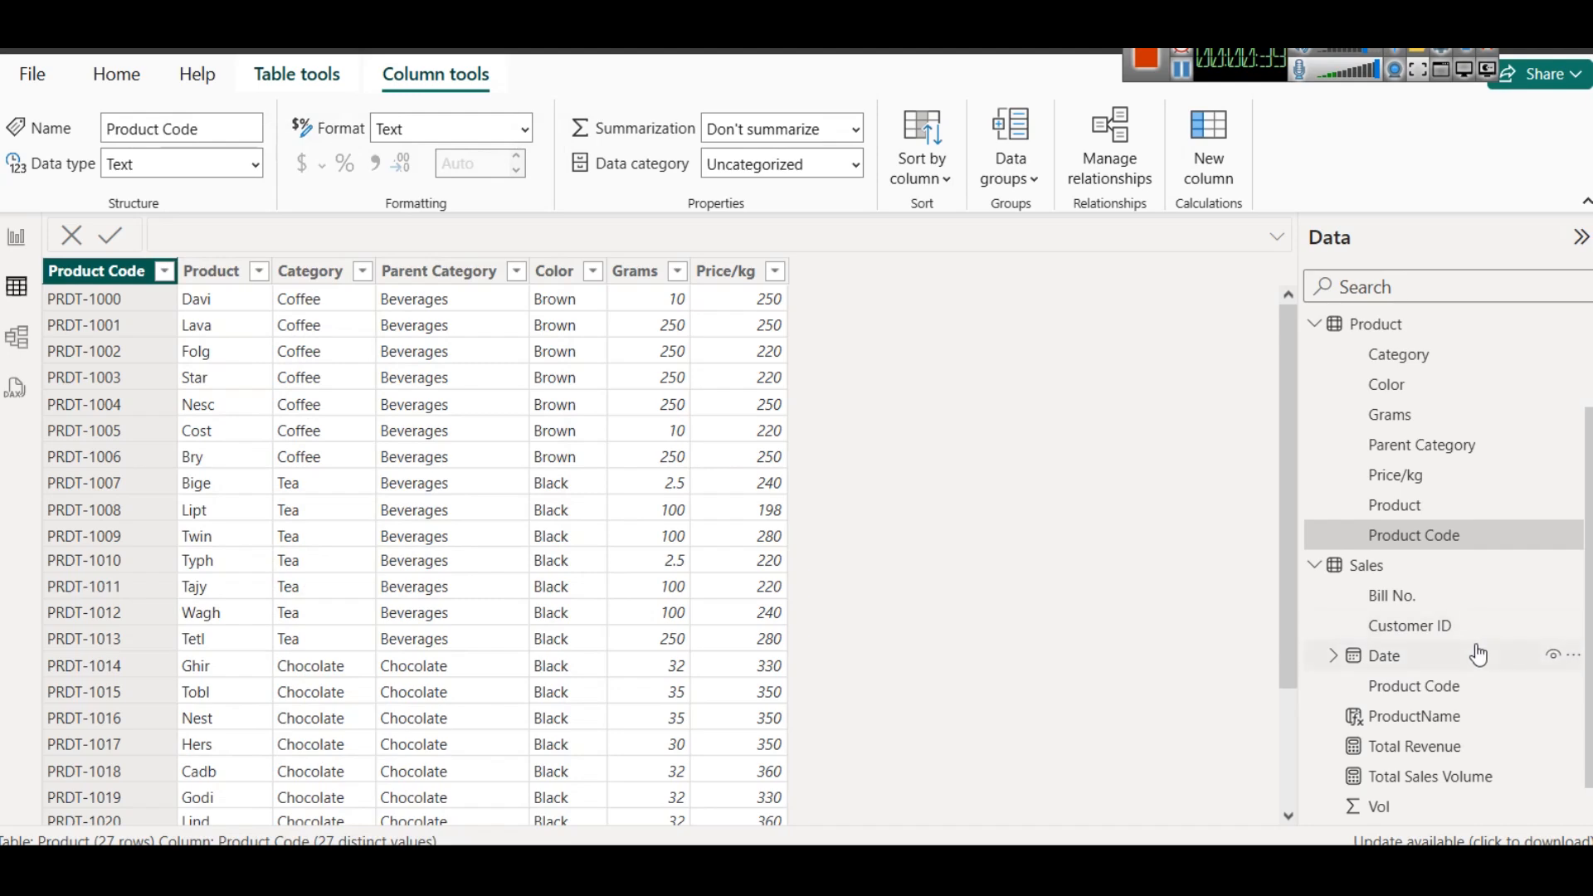
pyautogui.scroll(-1, 1478, 654)
pyautogui.click(1437, 660)
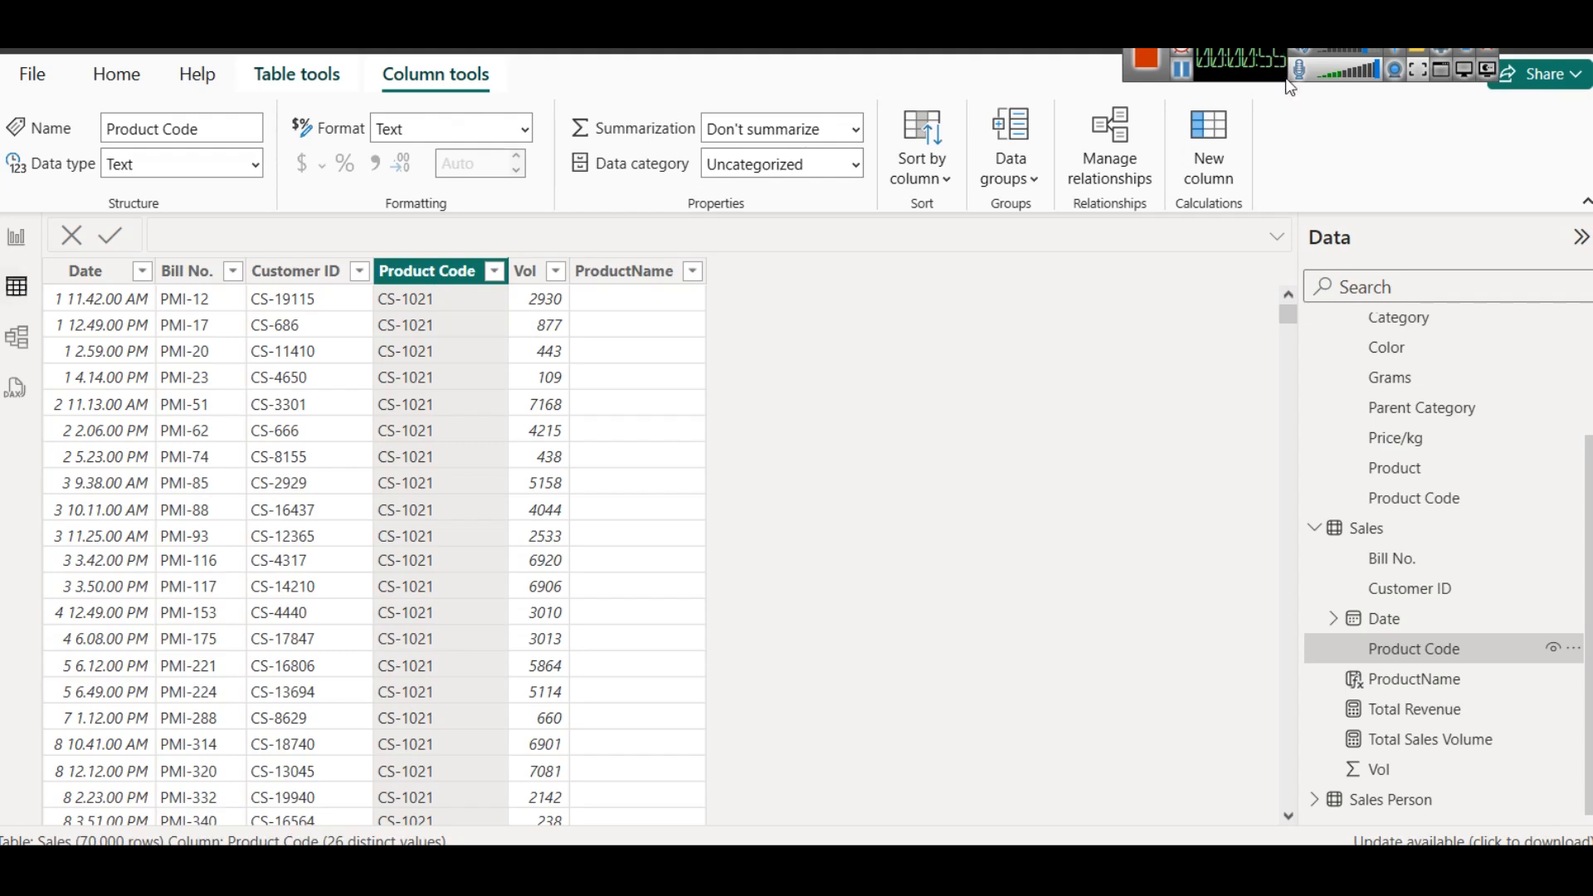
# - Open the Sales query in the Power Query editor and check the code format in the Product query
pyautogui.click(1181, 72)
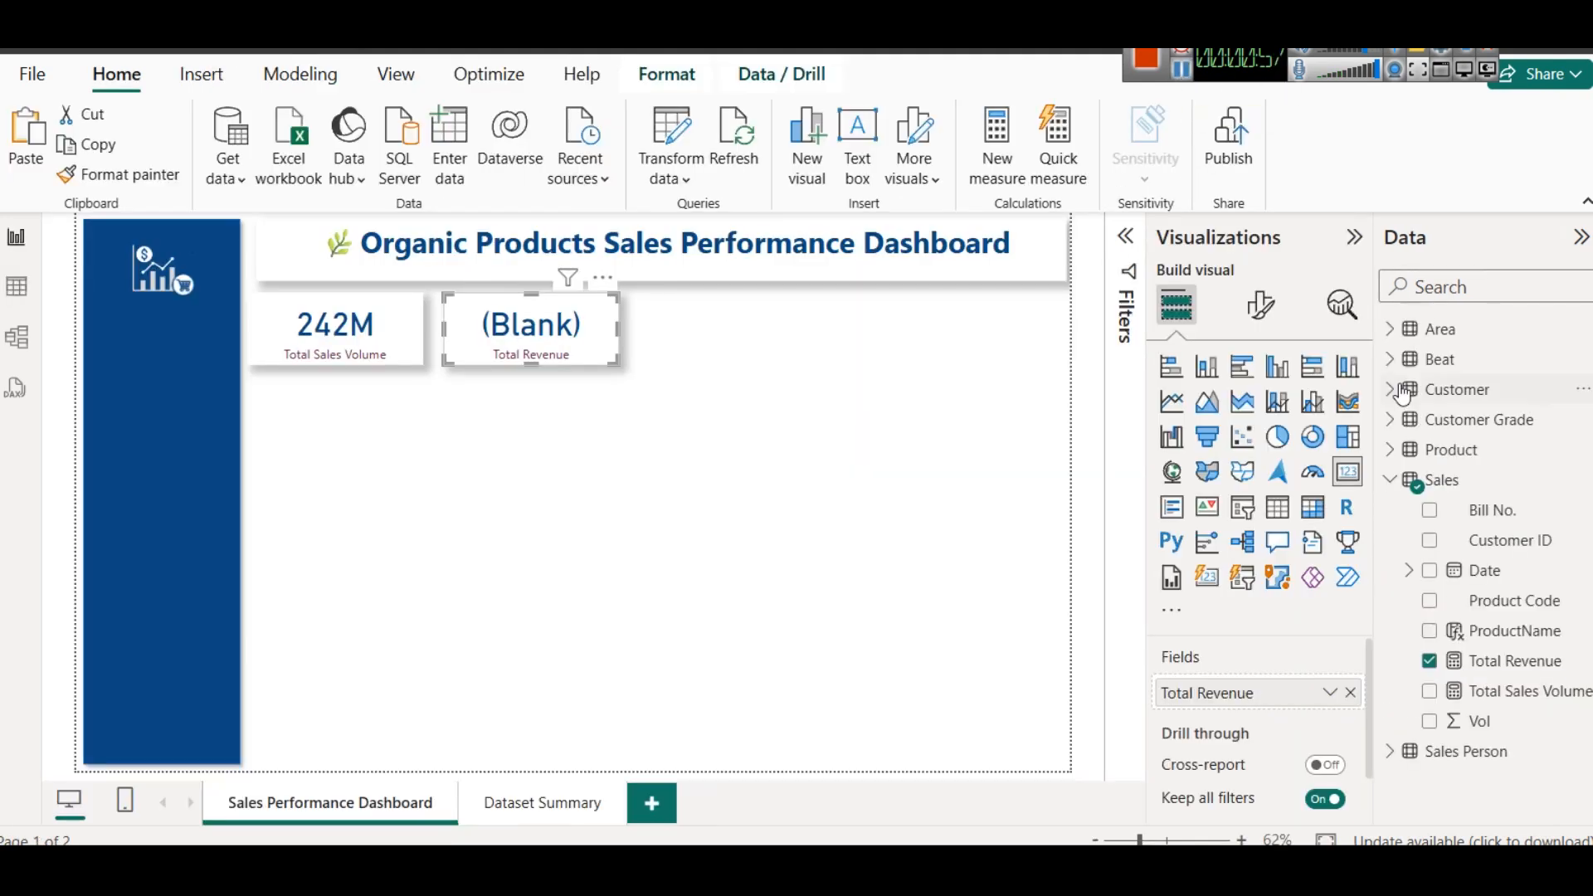
pyautogui.rightClick(1448, 481)
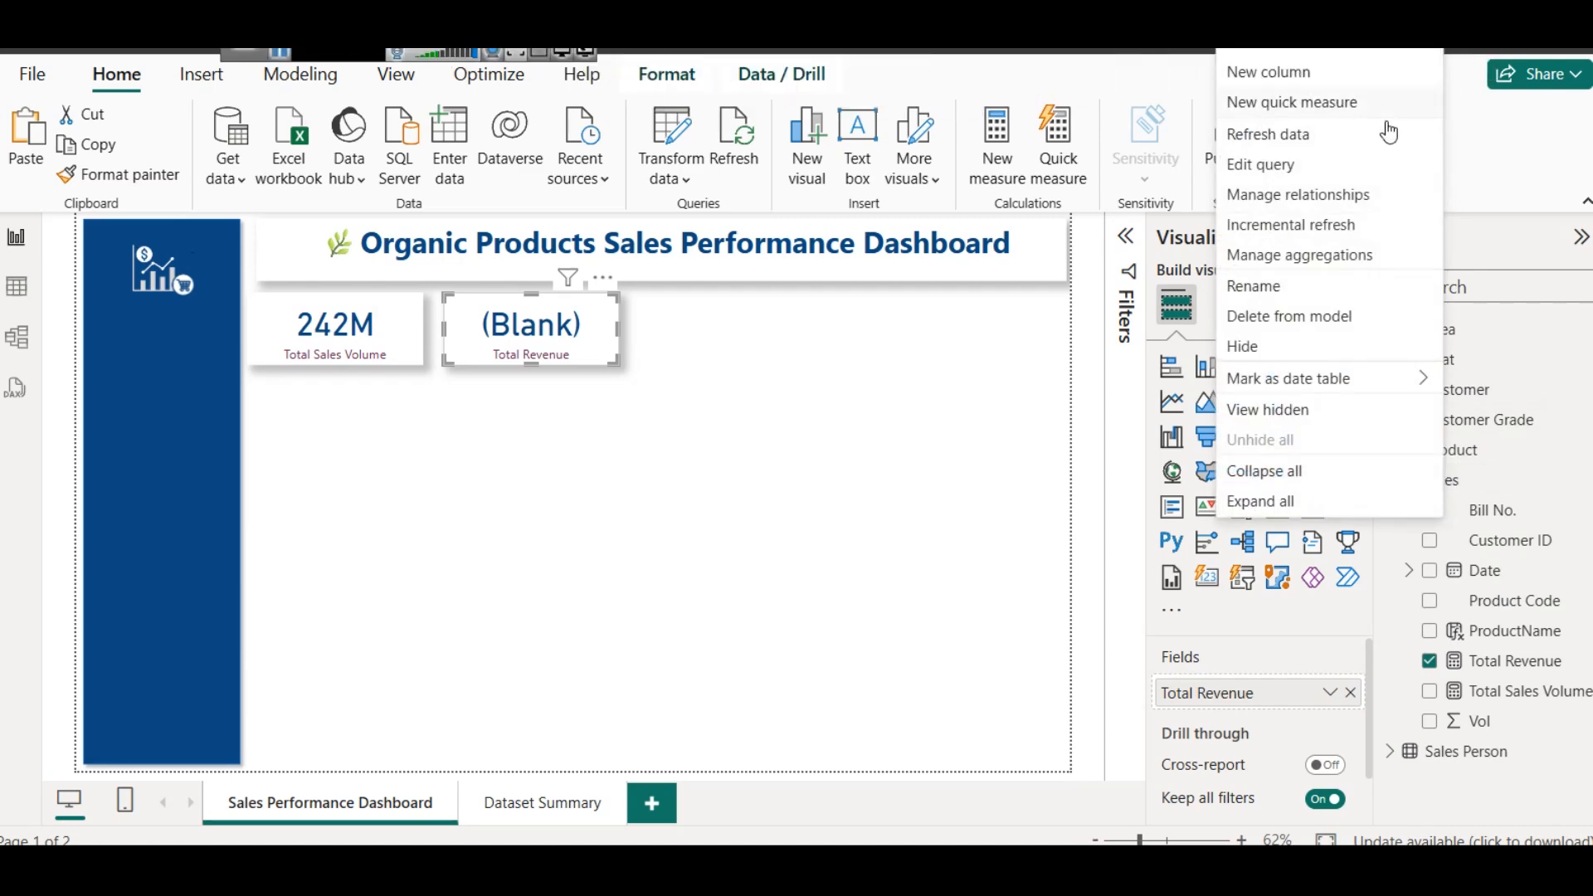
pyautogui.click(1352, 159)
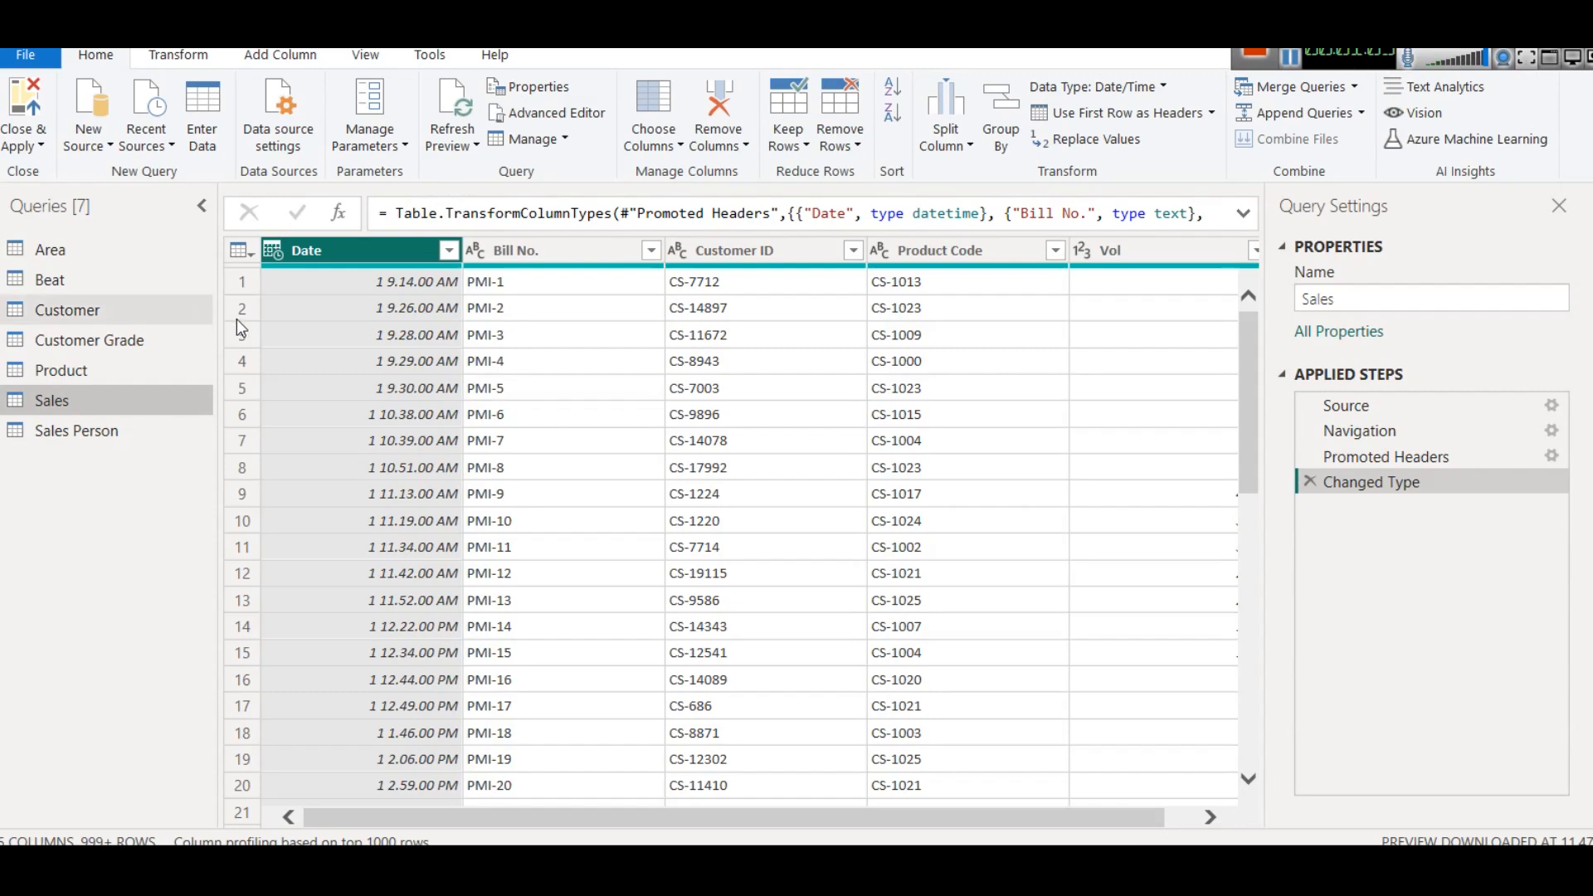
pyautogui.click(88, 369)
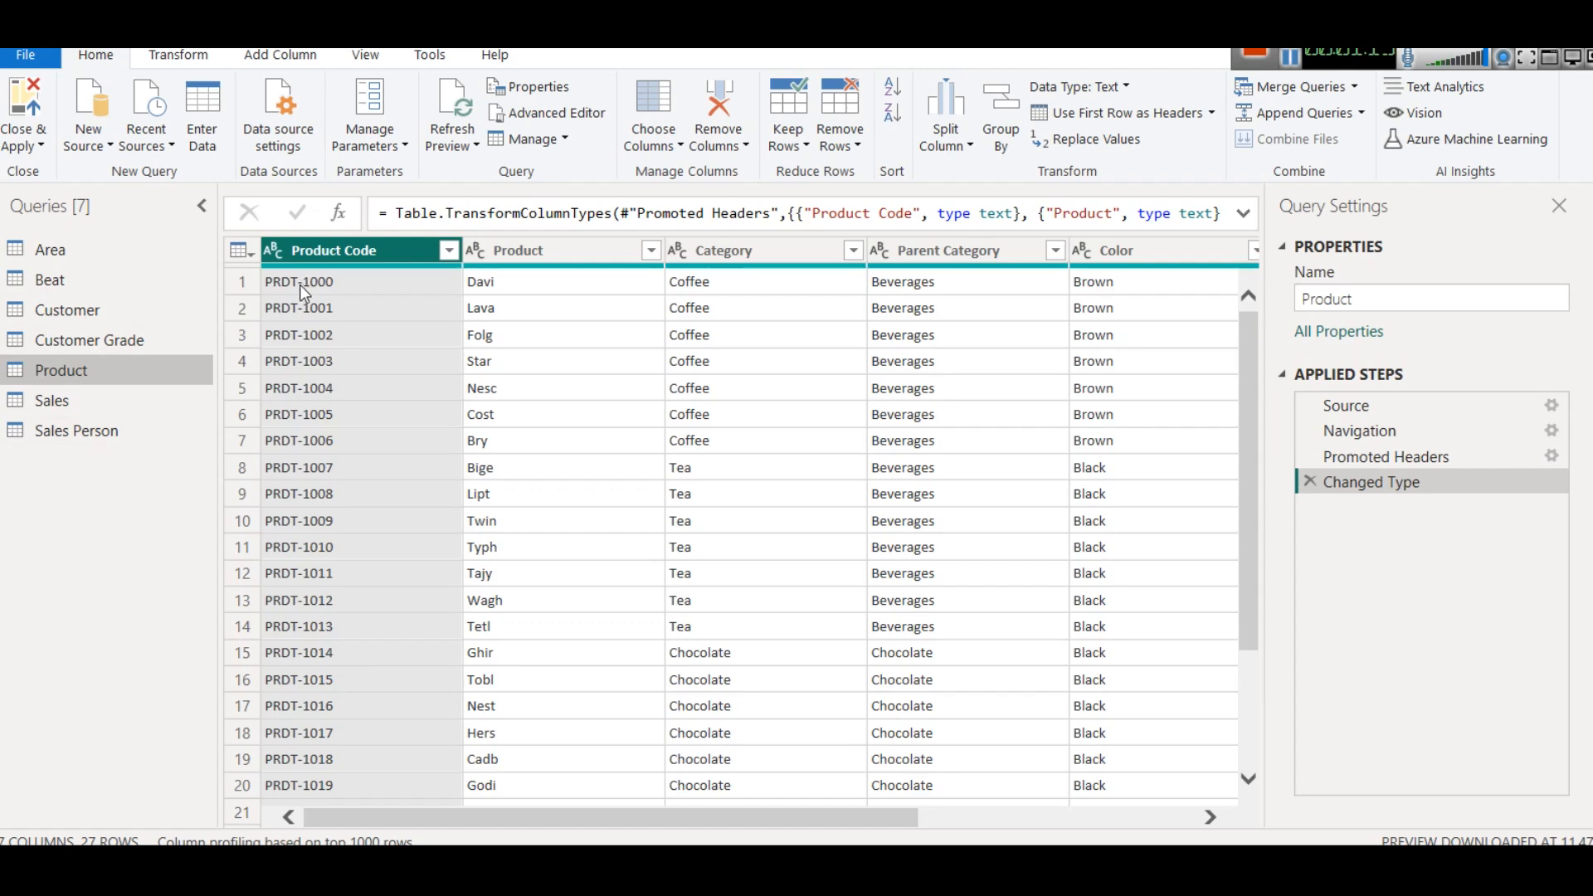
pyautogui.click(62, 402)
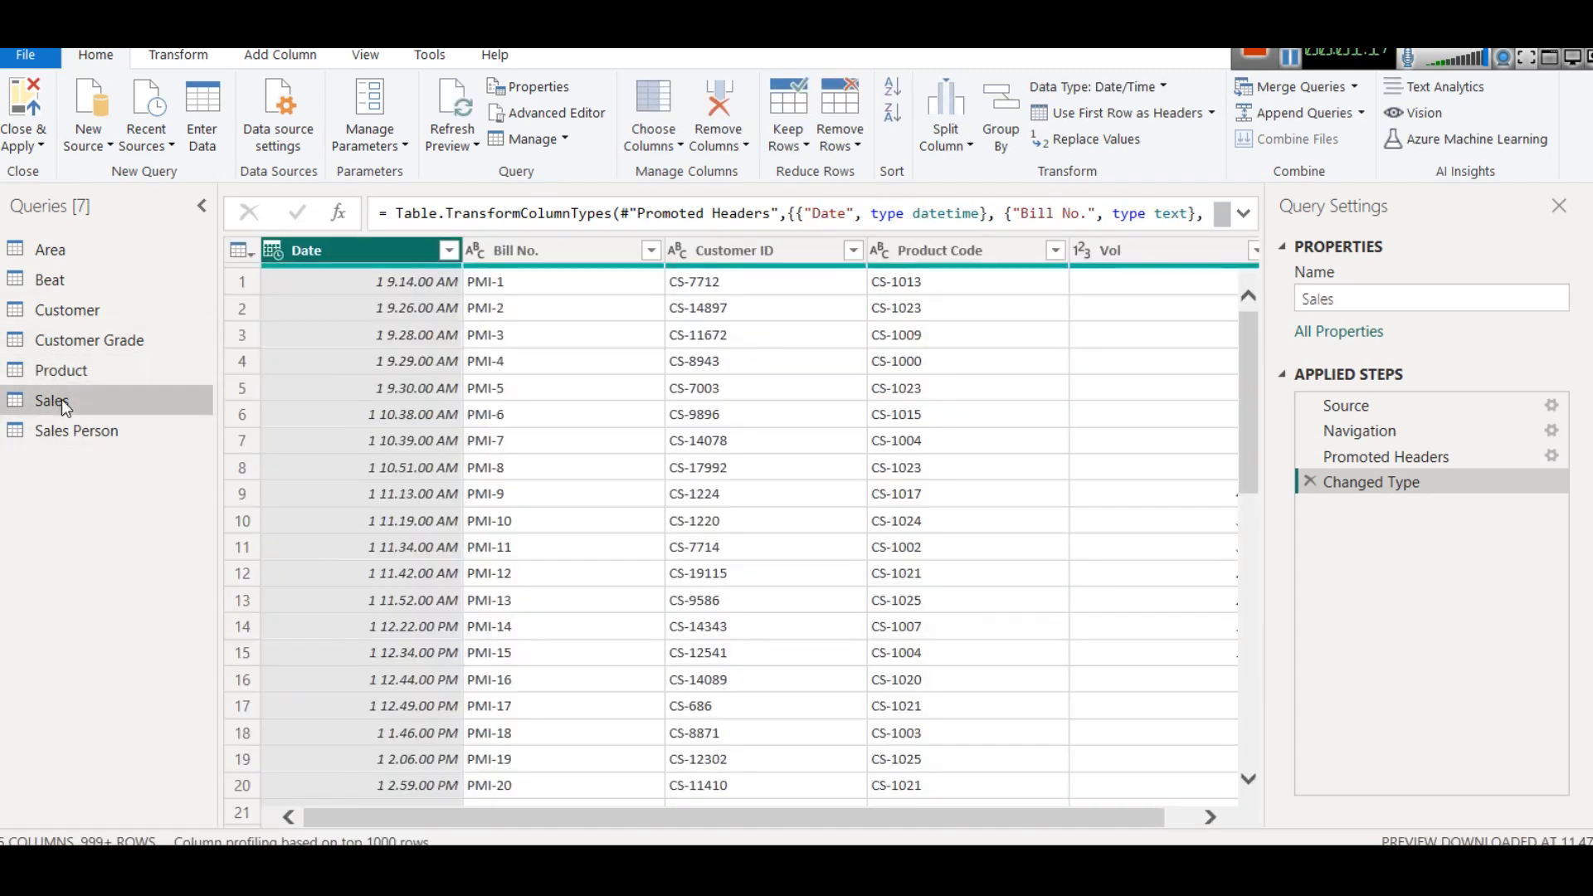
# - Replace the value CS with PRDT in the Product Code column of the Sales query
pyautogui.click(939, 257)
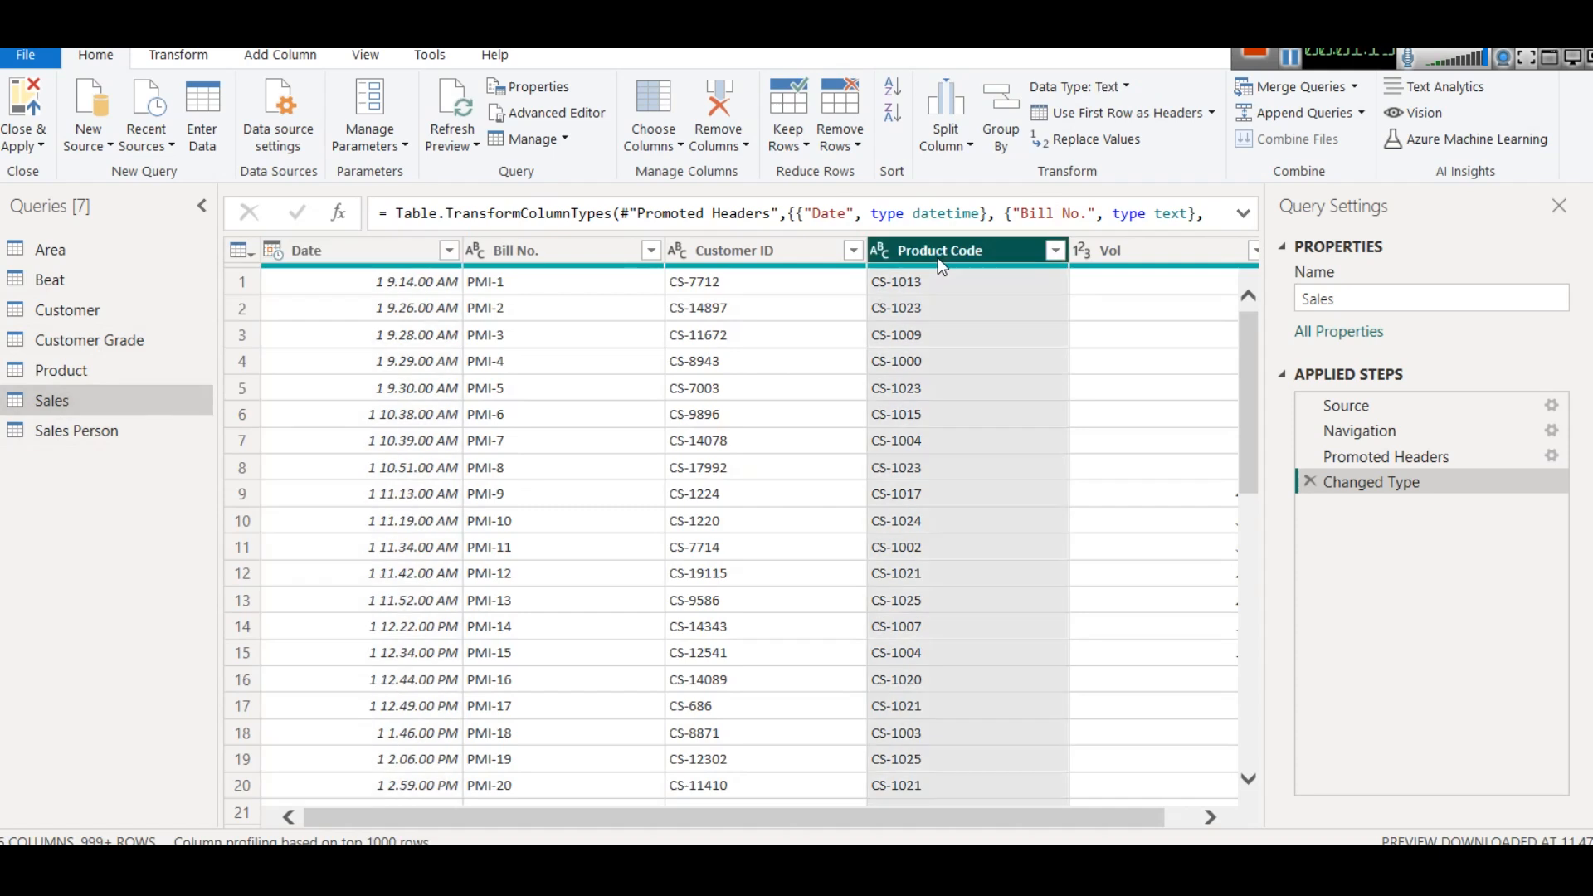
pyautogui.rightClick(941, 264)
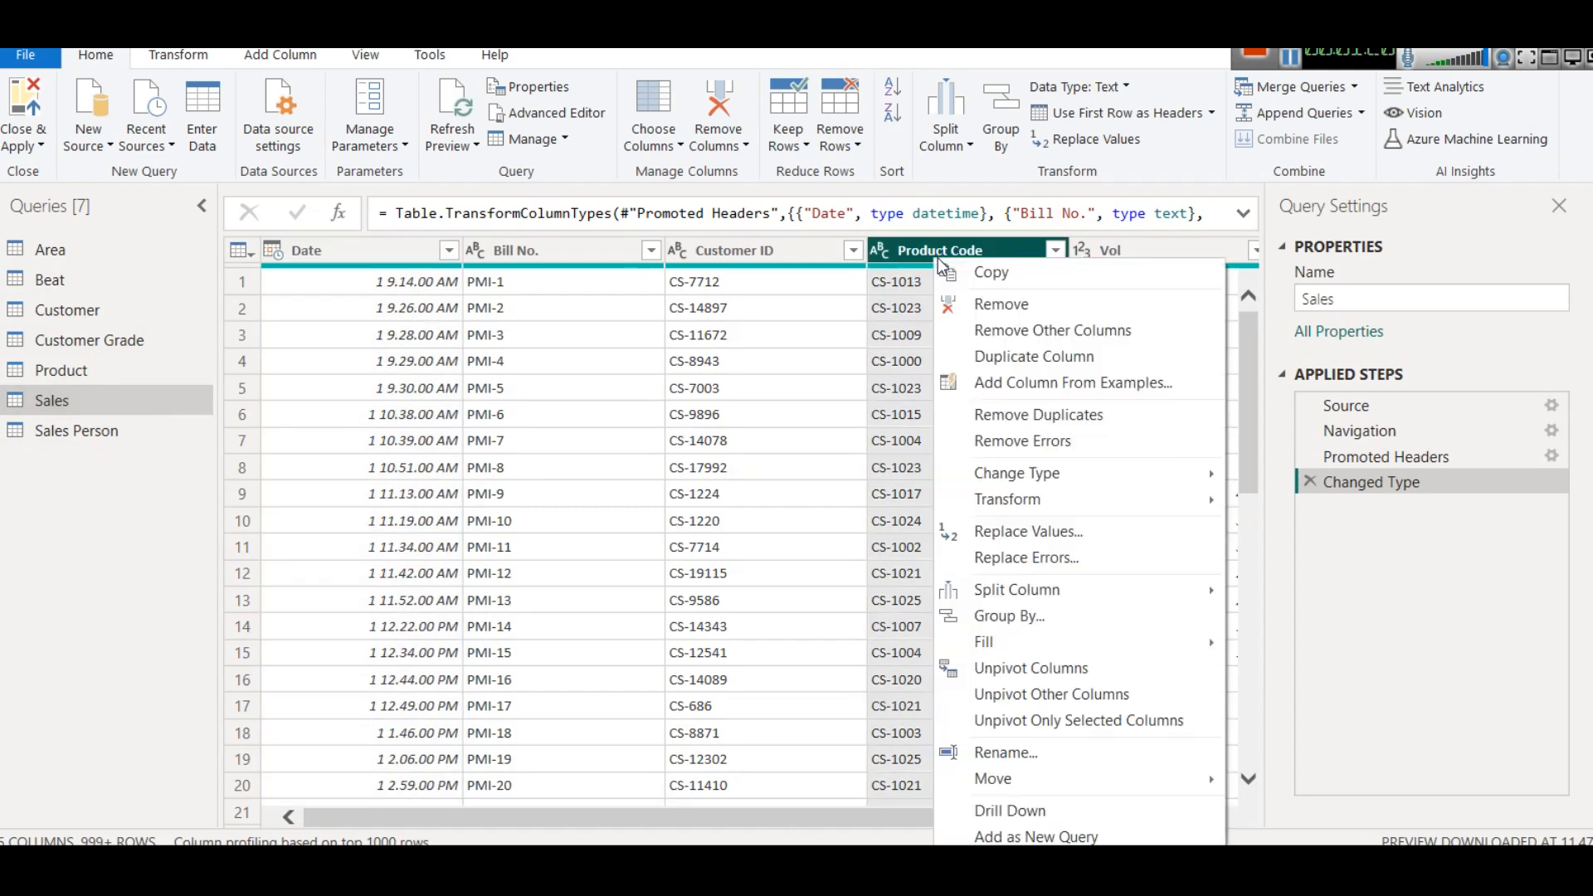
pyautogui.click(1066, 539)
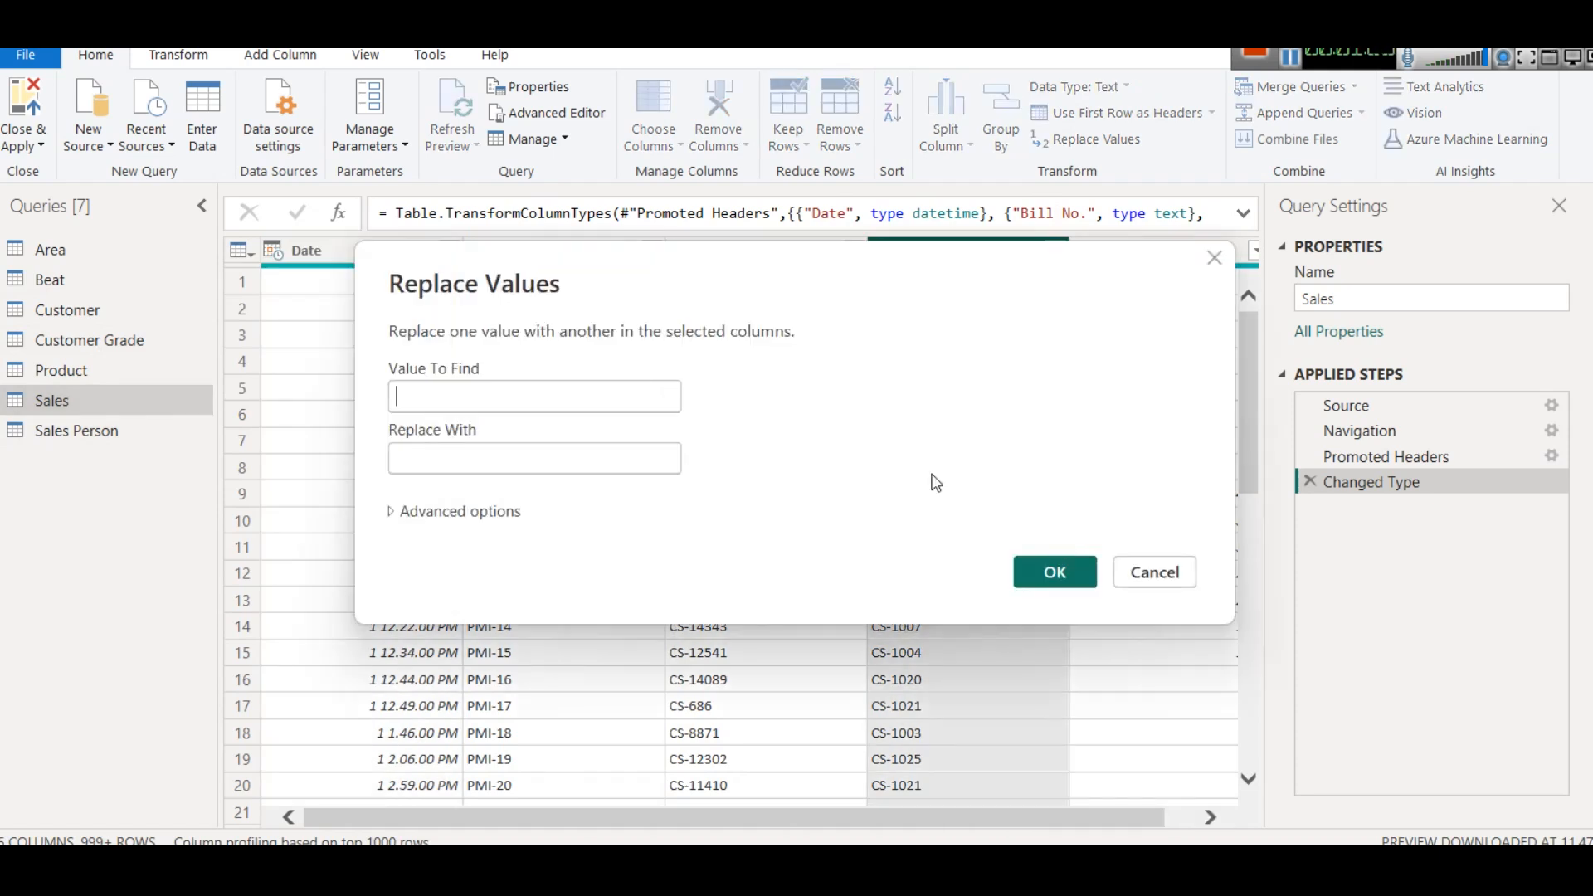
pyautogui.moveTo(608, 311); pyautogui.dragTo(208, 262)
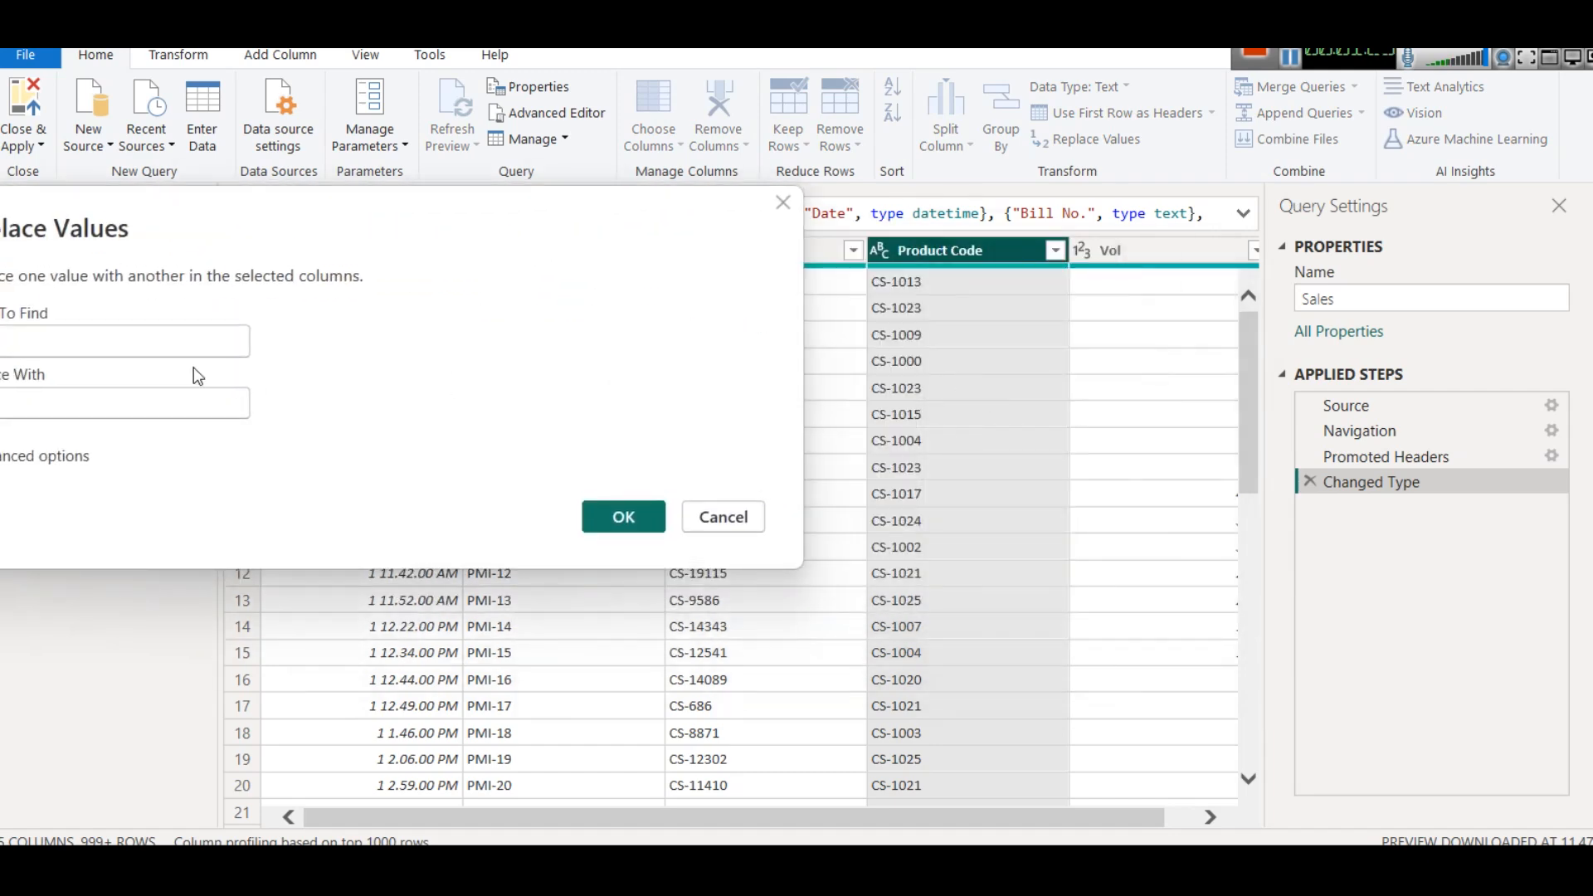
pyautogui.moveTo(345, 271); pyautogui.dragTo(1335, 430)
pyautogui.click(1057, 534)
pyautogui.write('CS-')
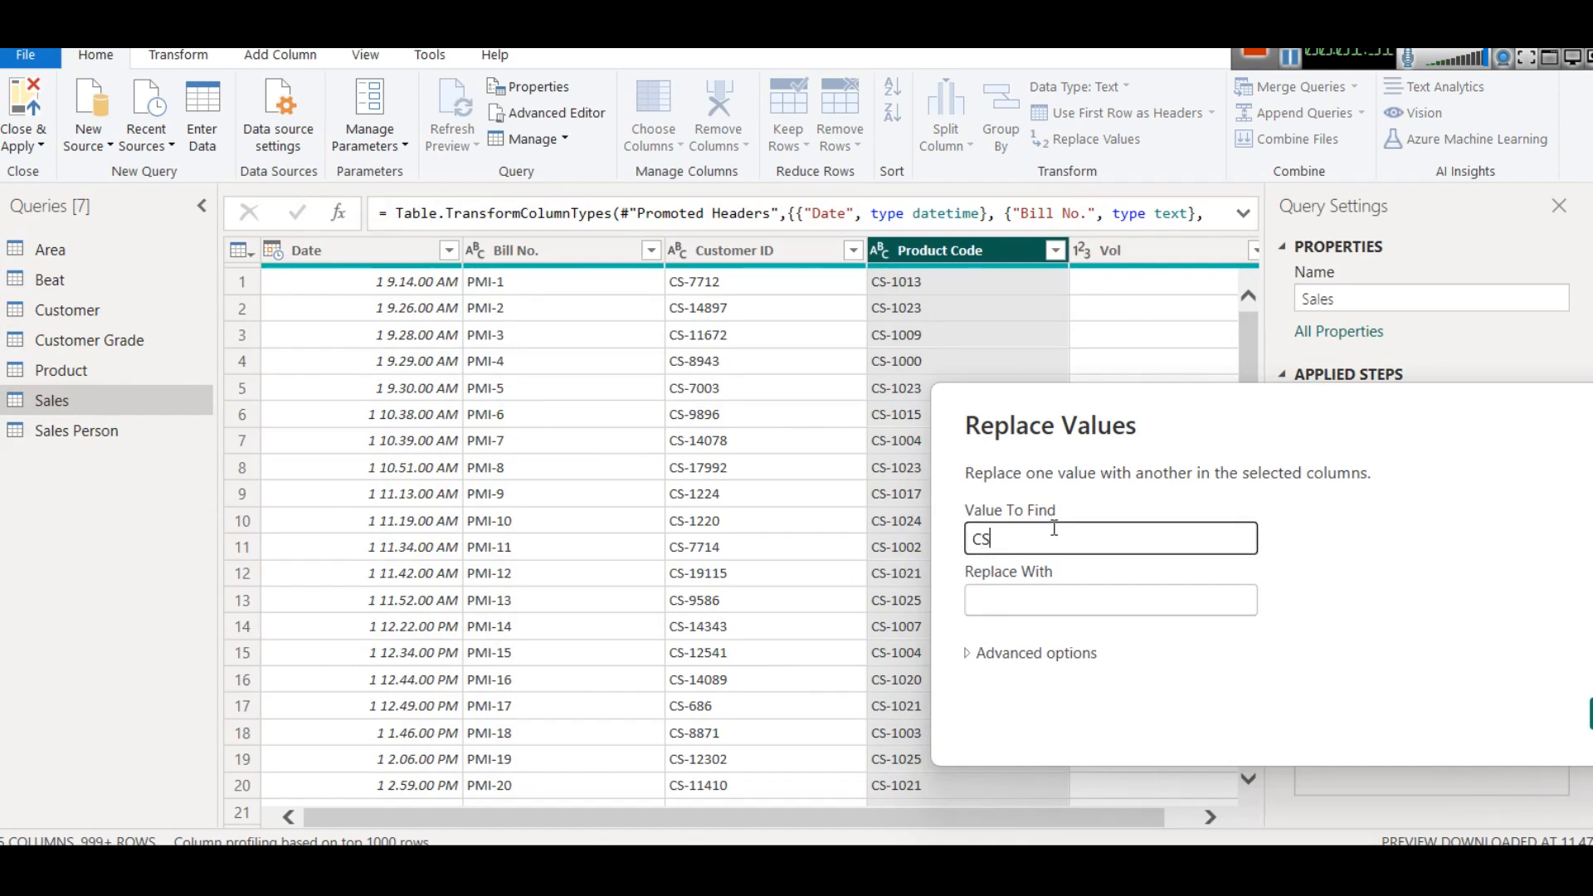
pyautogui.click(1072, 593)
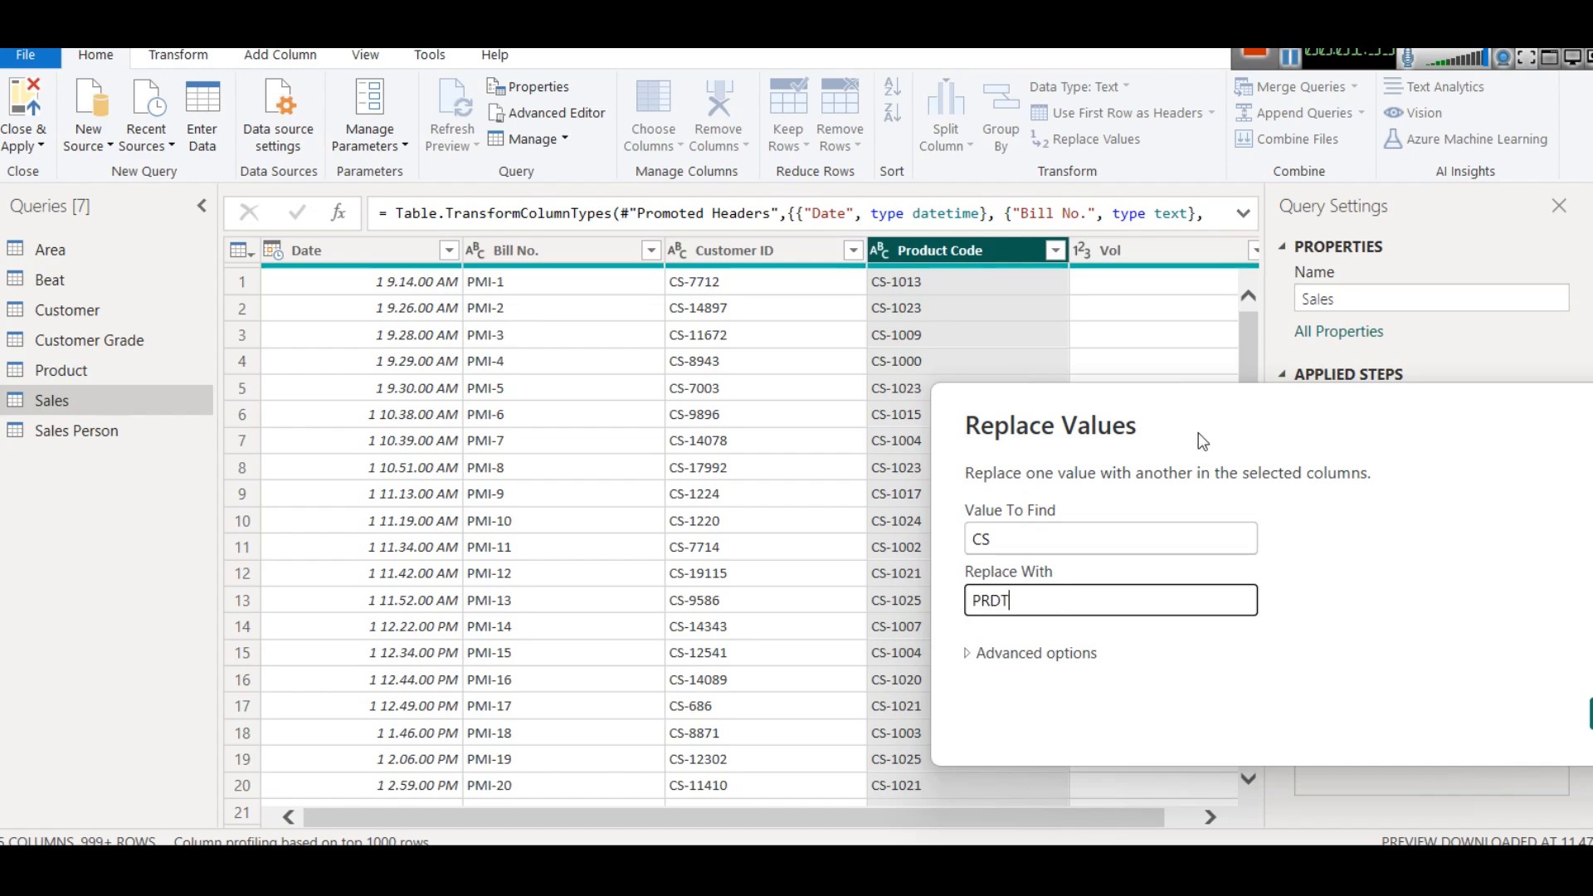
pyautogui.moveTo(1209, 437); pyautogui.dragTo(608, 442)
pyautogui.click(1038, 715)
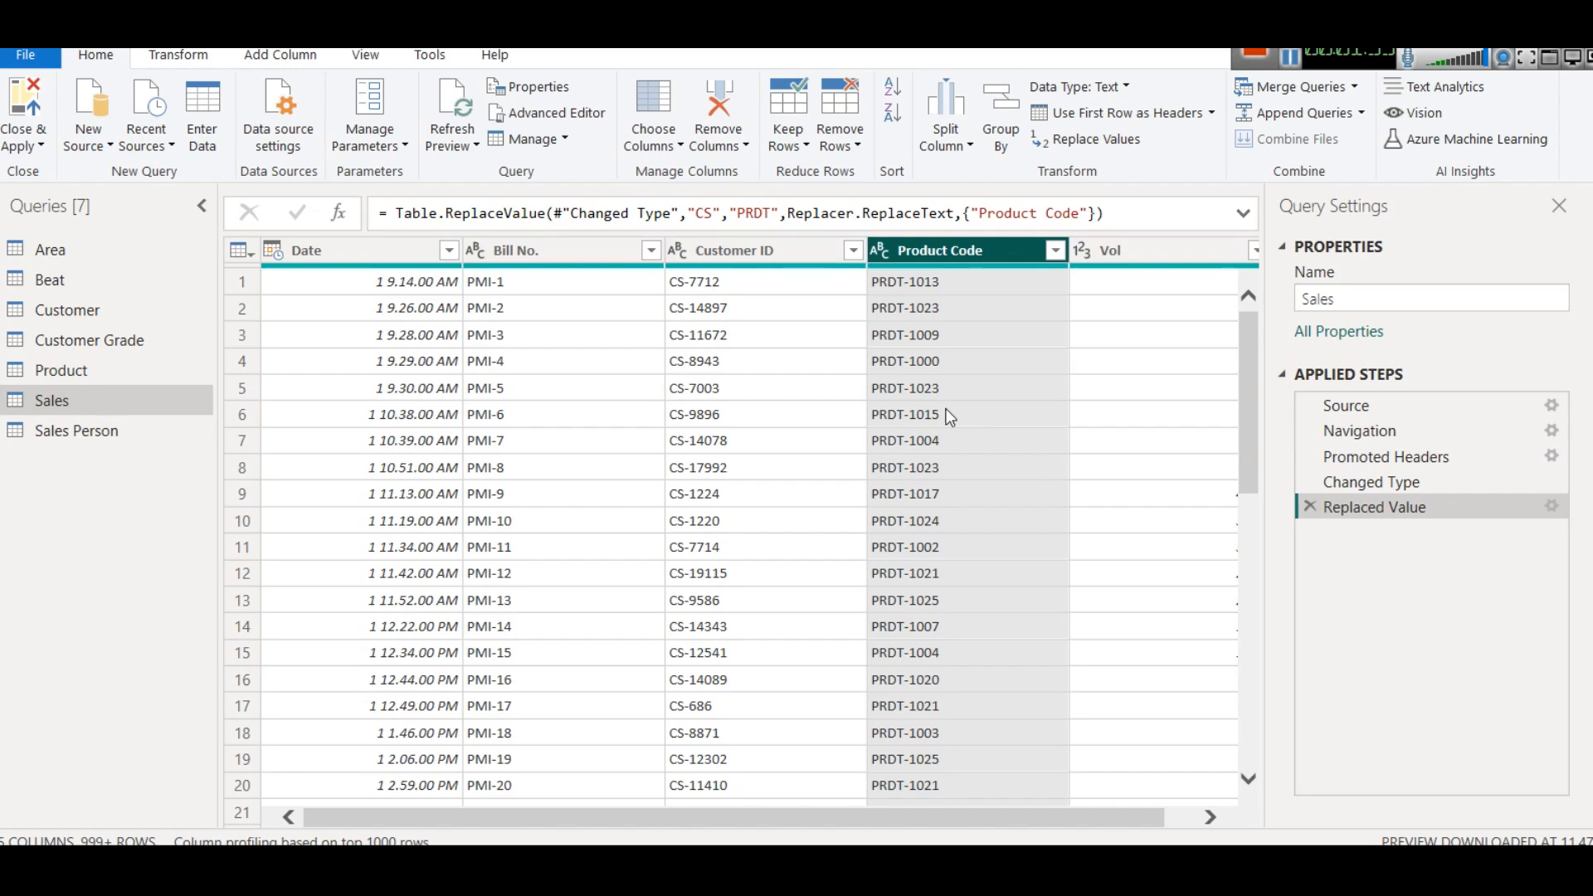
# - Check the Product Code rows in the Sales query, apply the query changes and return to the report
pyautogui.scroll(-10, 1014, 521)
pyautogui.scroll(10, 1014, 521)
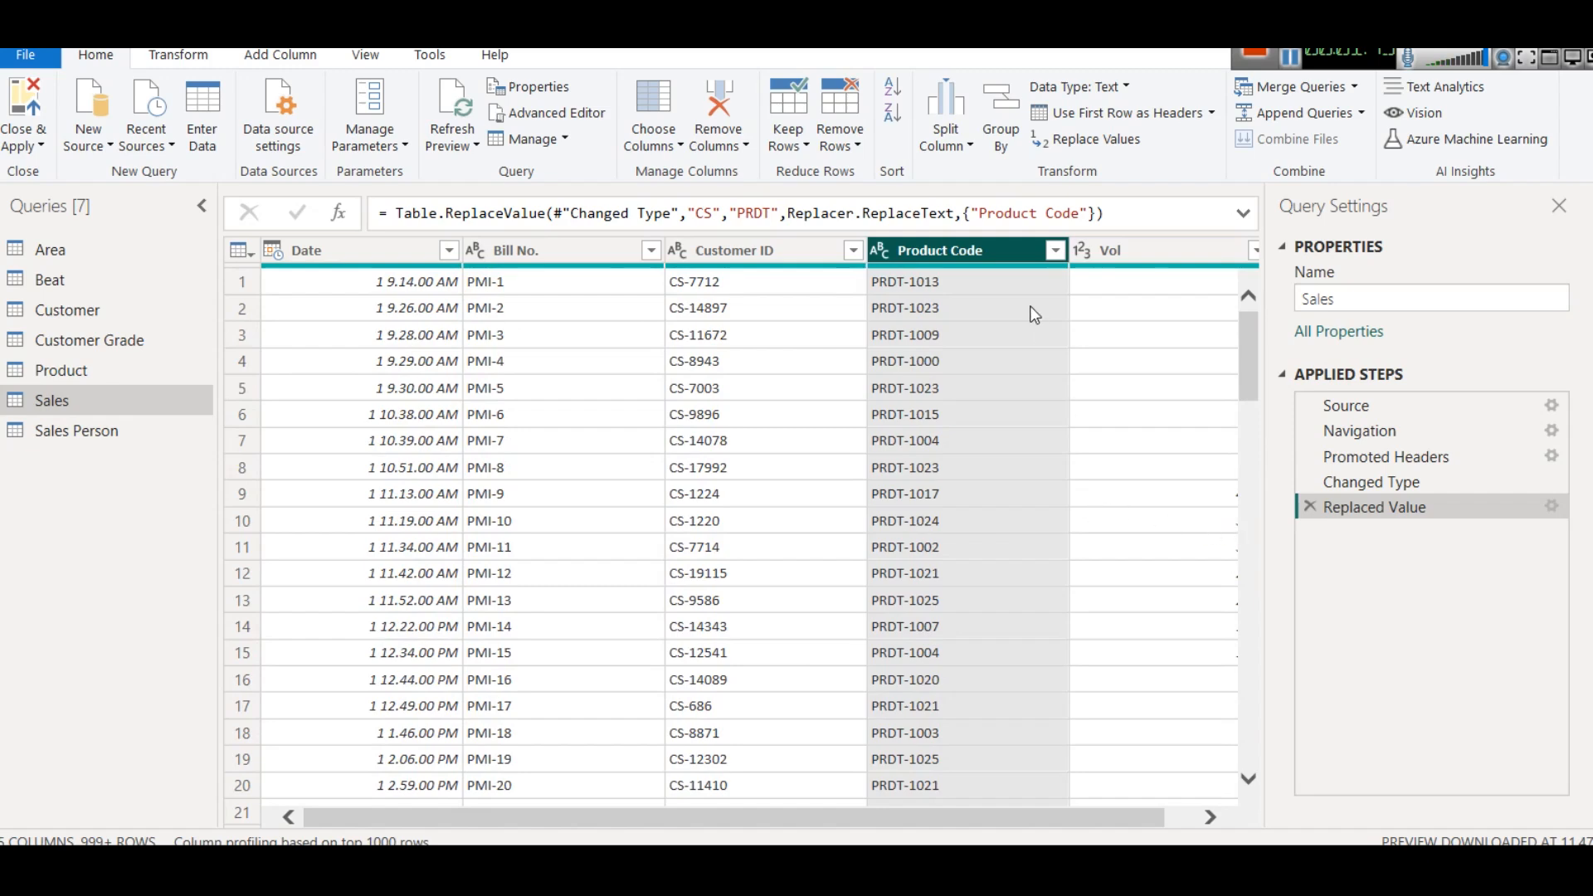
pyautogui.click(24, 146)
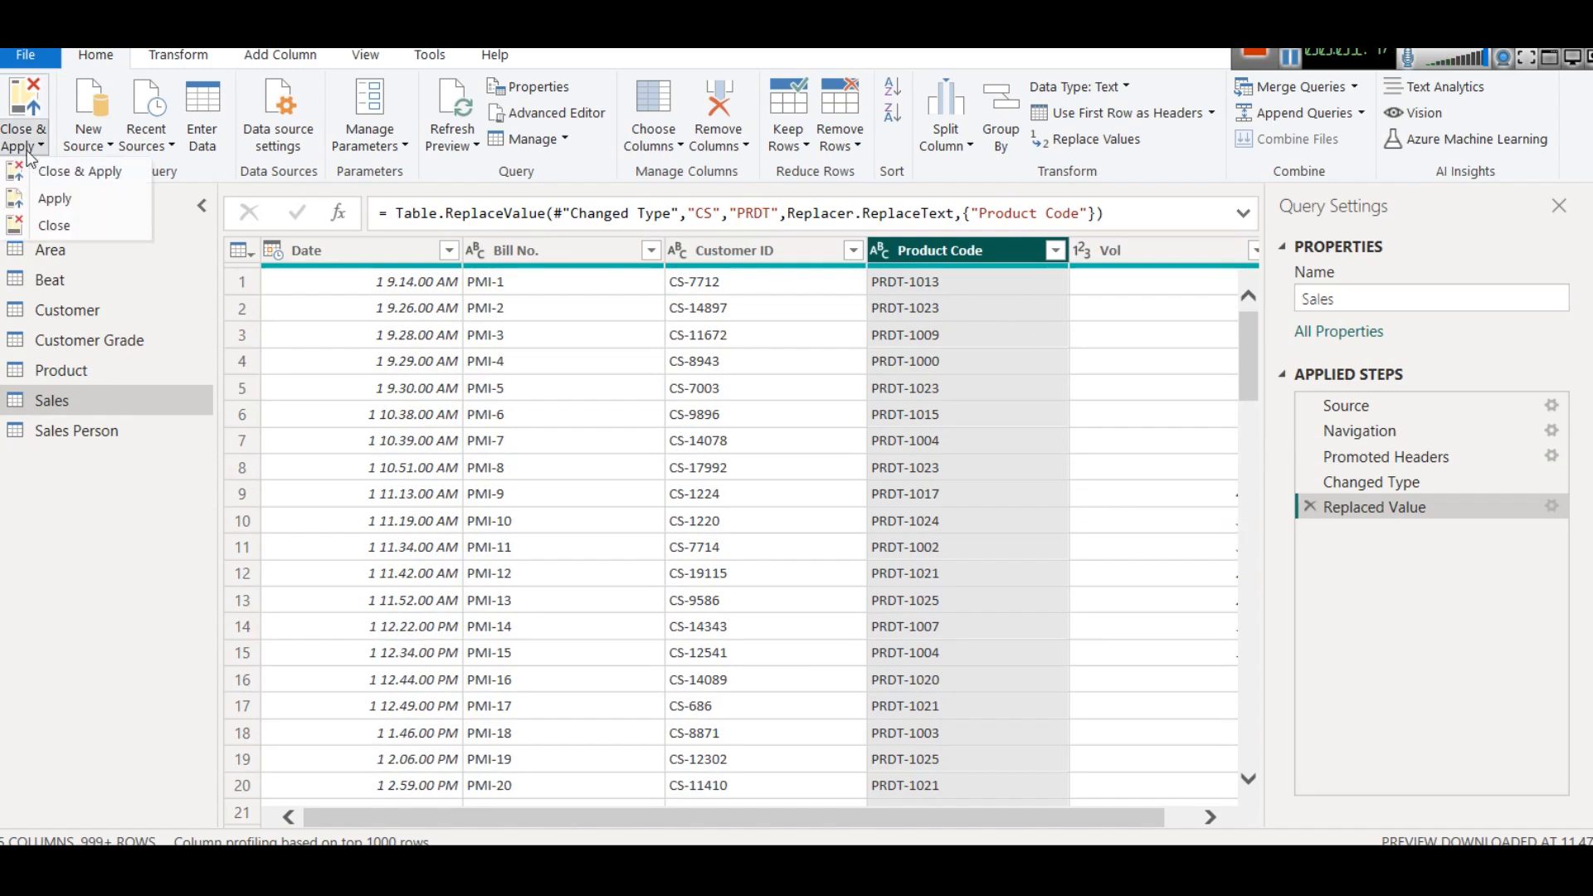
pyautogui.click(89, 207)
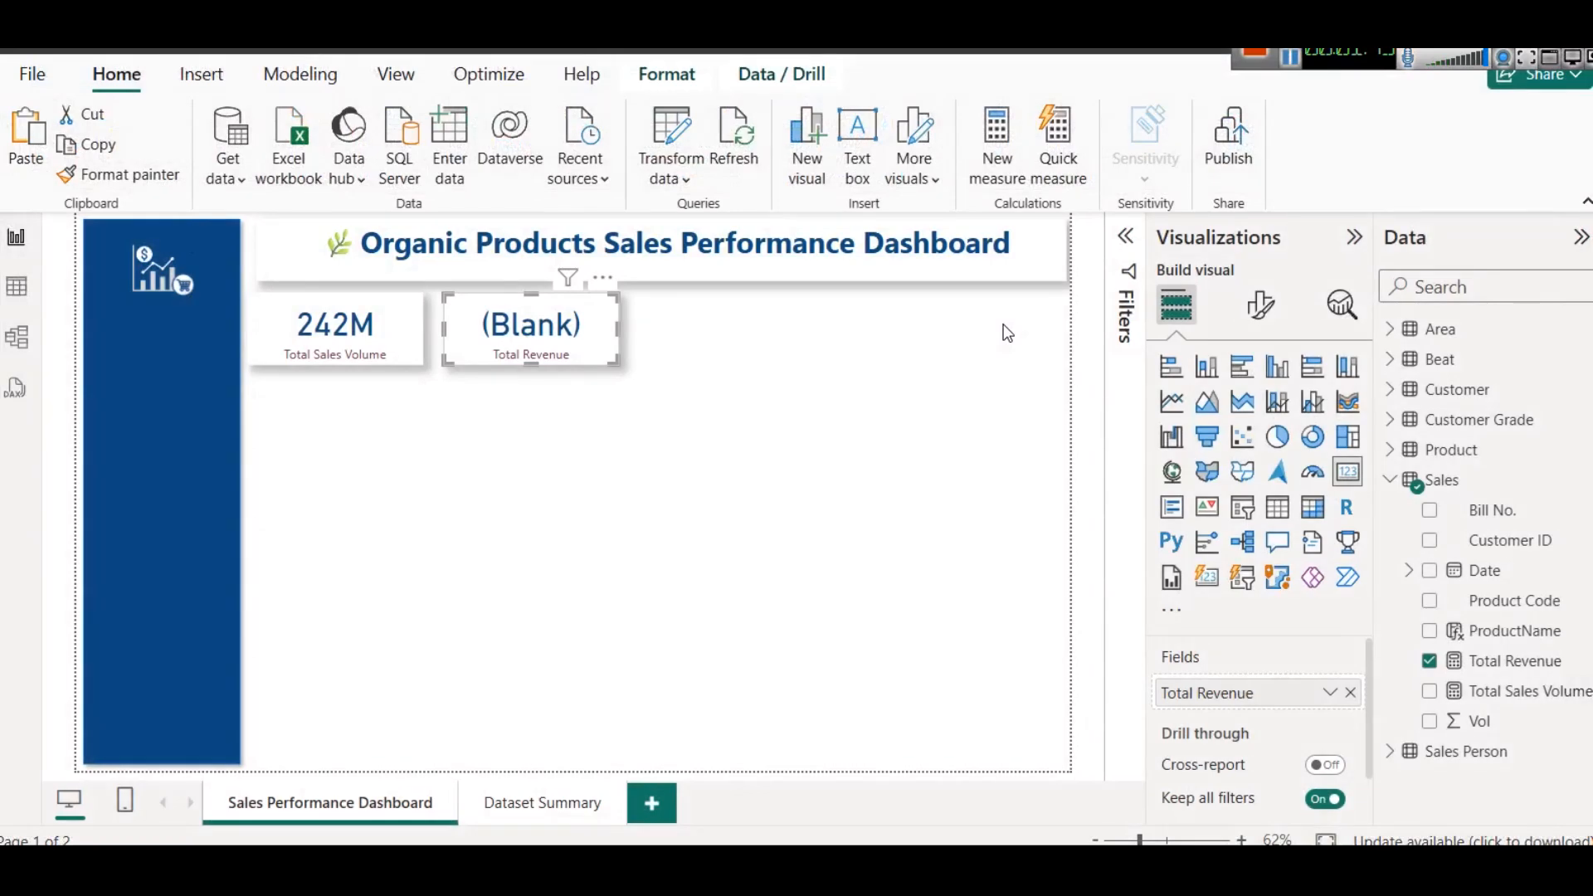
pyautogui.click(893, 237)
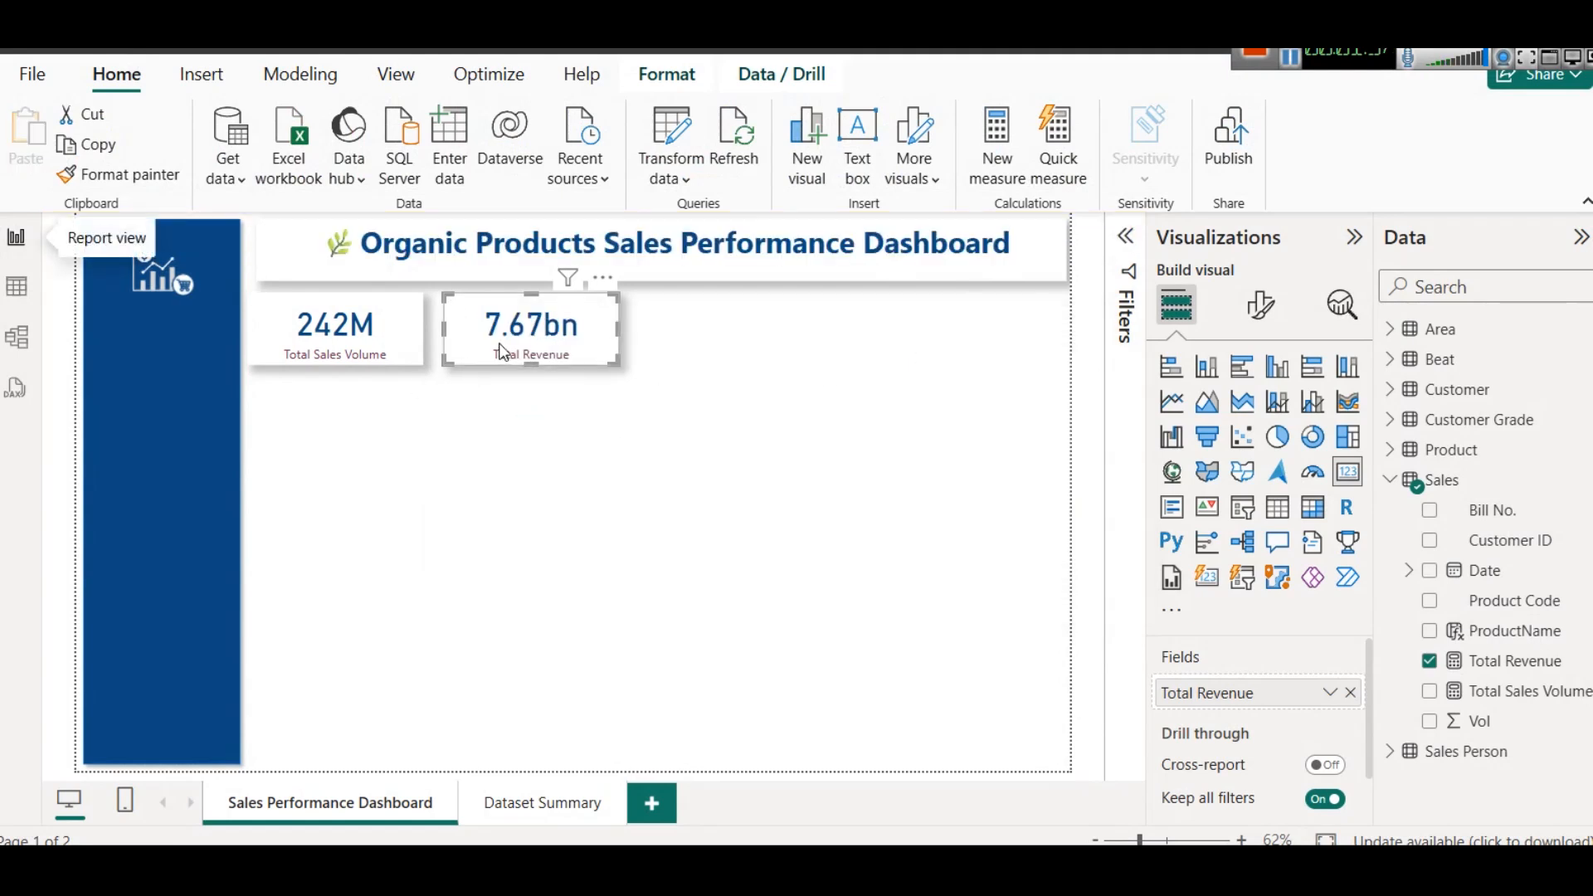
# - Review the Total Revenue measure formula and examine the distinct ProductName values in the Sales table
pyautogui.click(1536, 664)
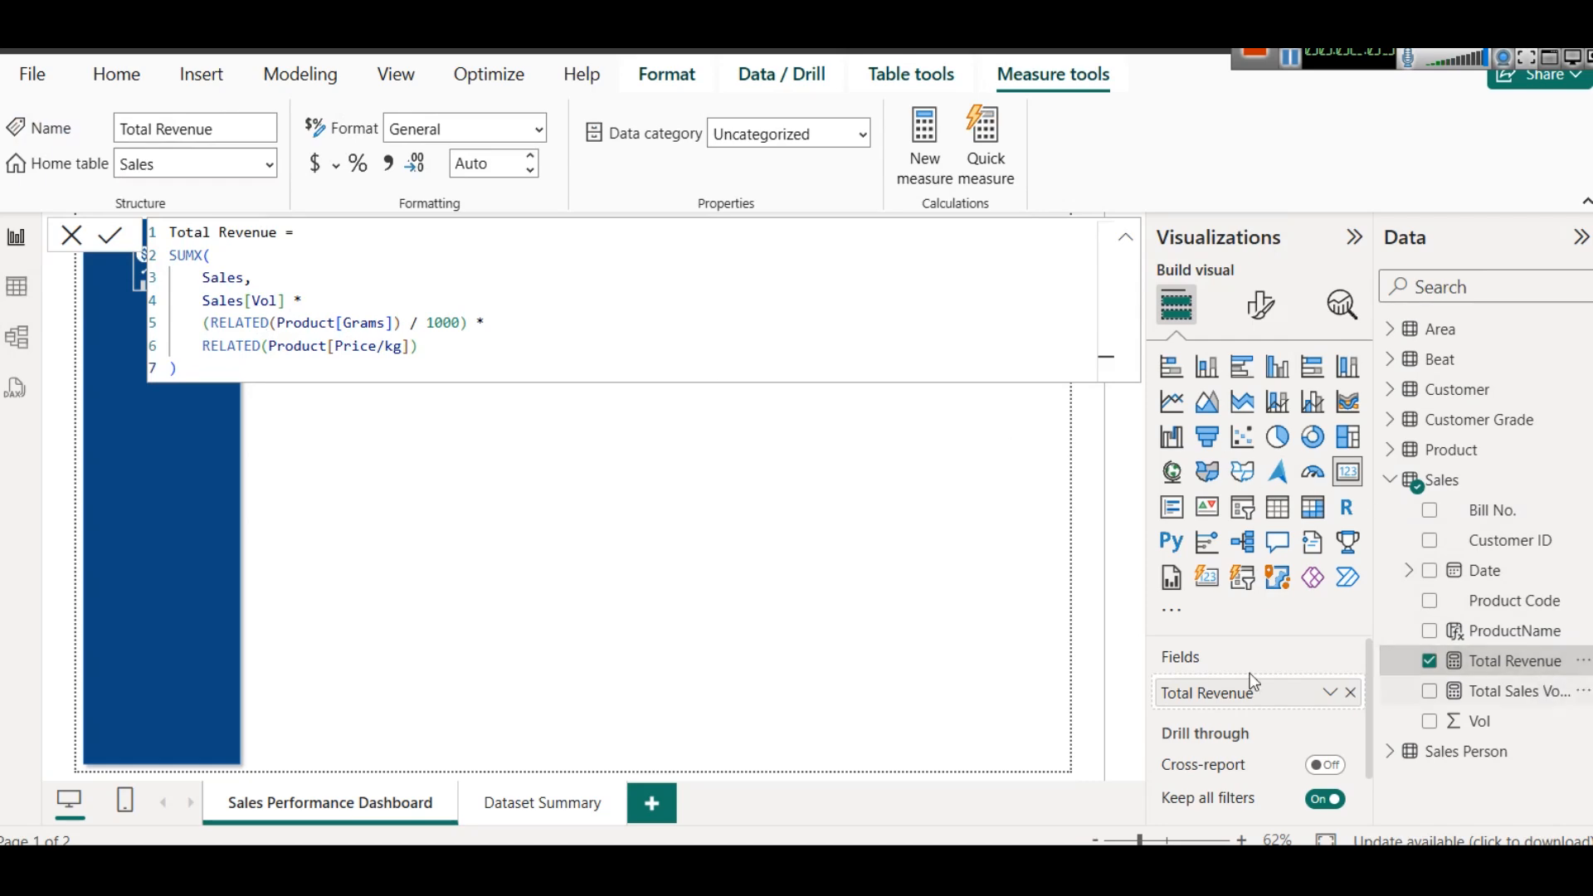
pyautogui.click(16, 286)
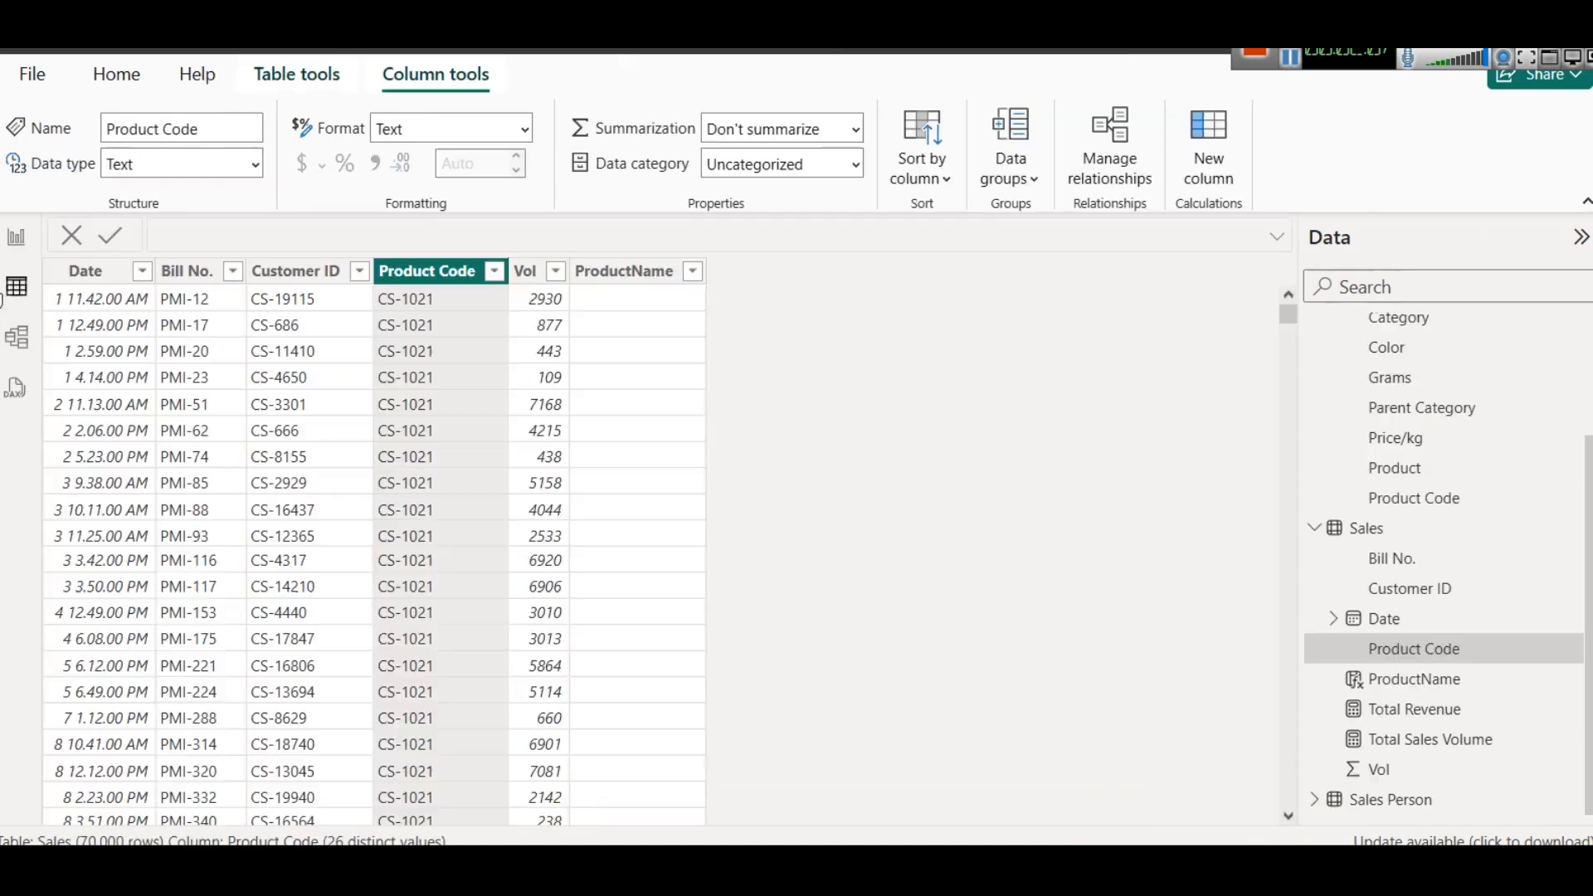
pyautogui.scroll(-20, 635, 324)
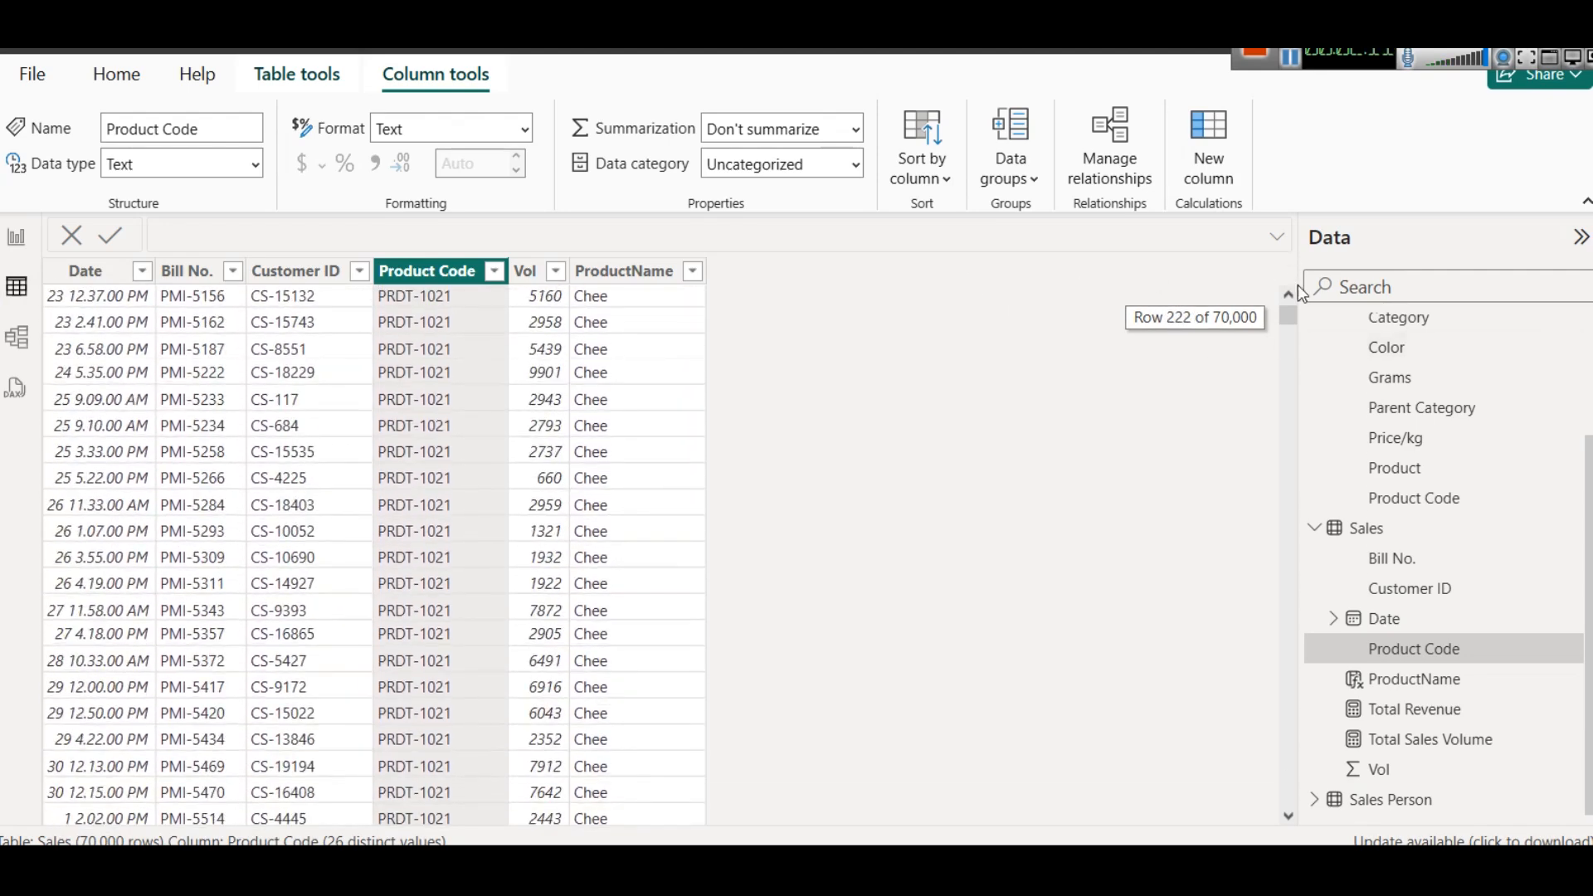
pyautogui.click(631, 271)
pyautogui.click(692, 272)
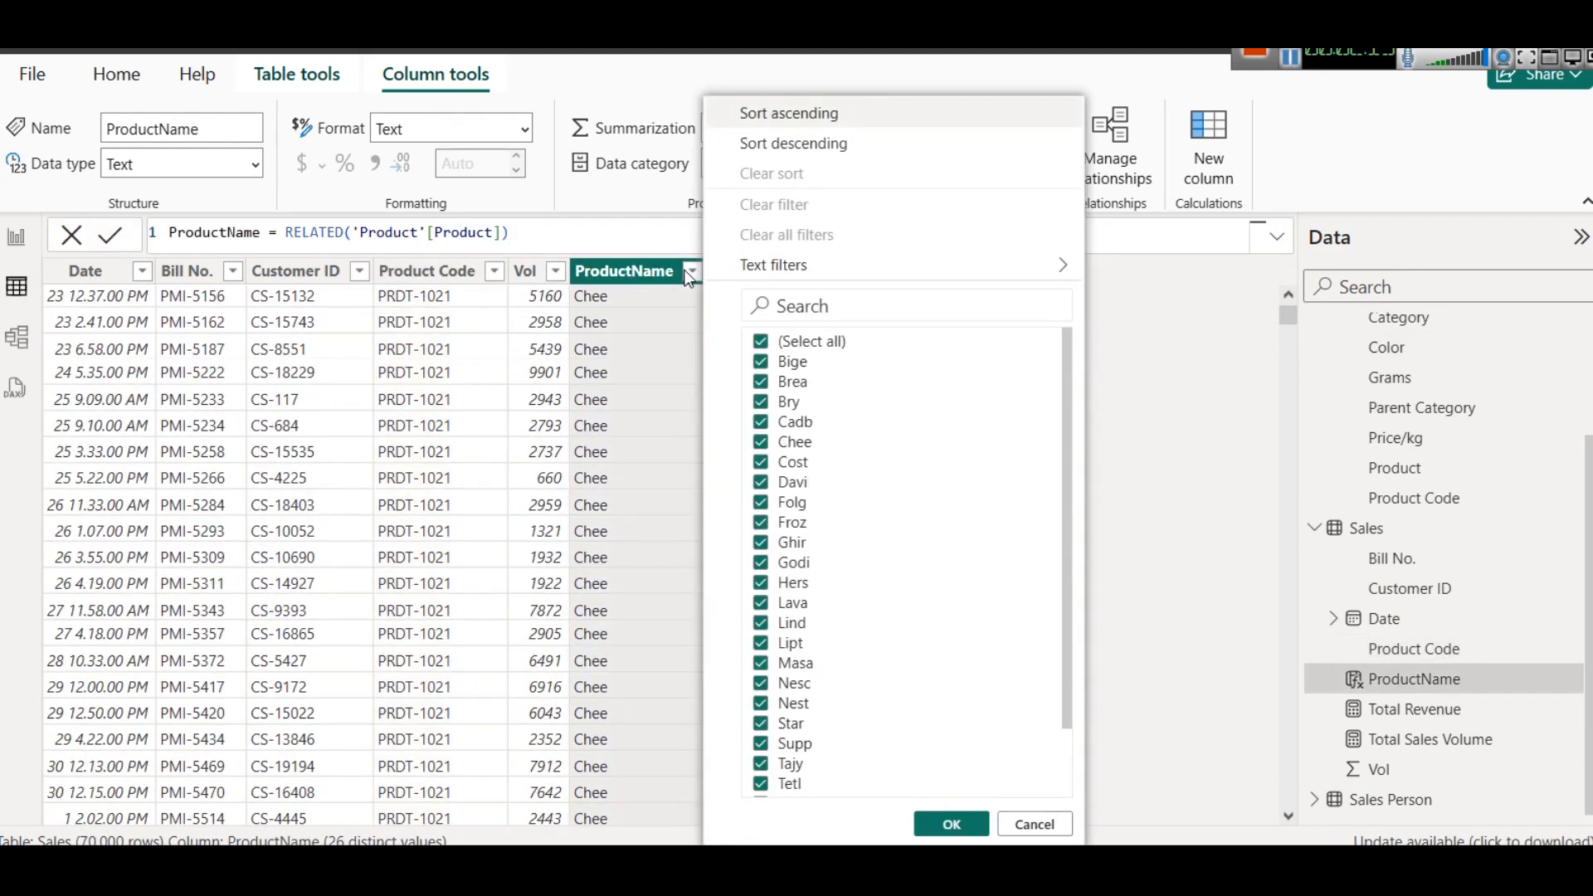
pyautogui.scroll(-2, 978, 502)
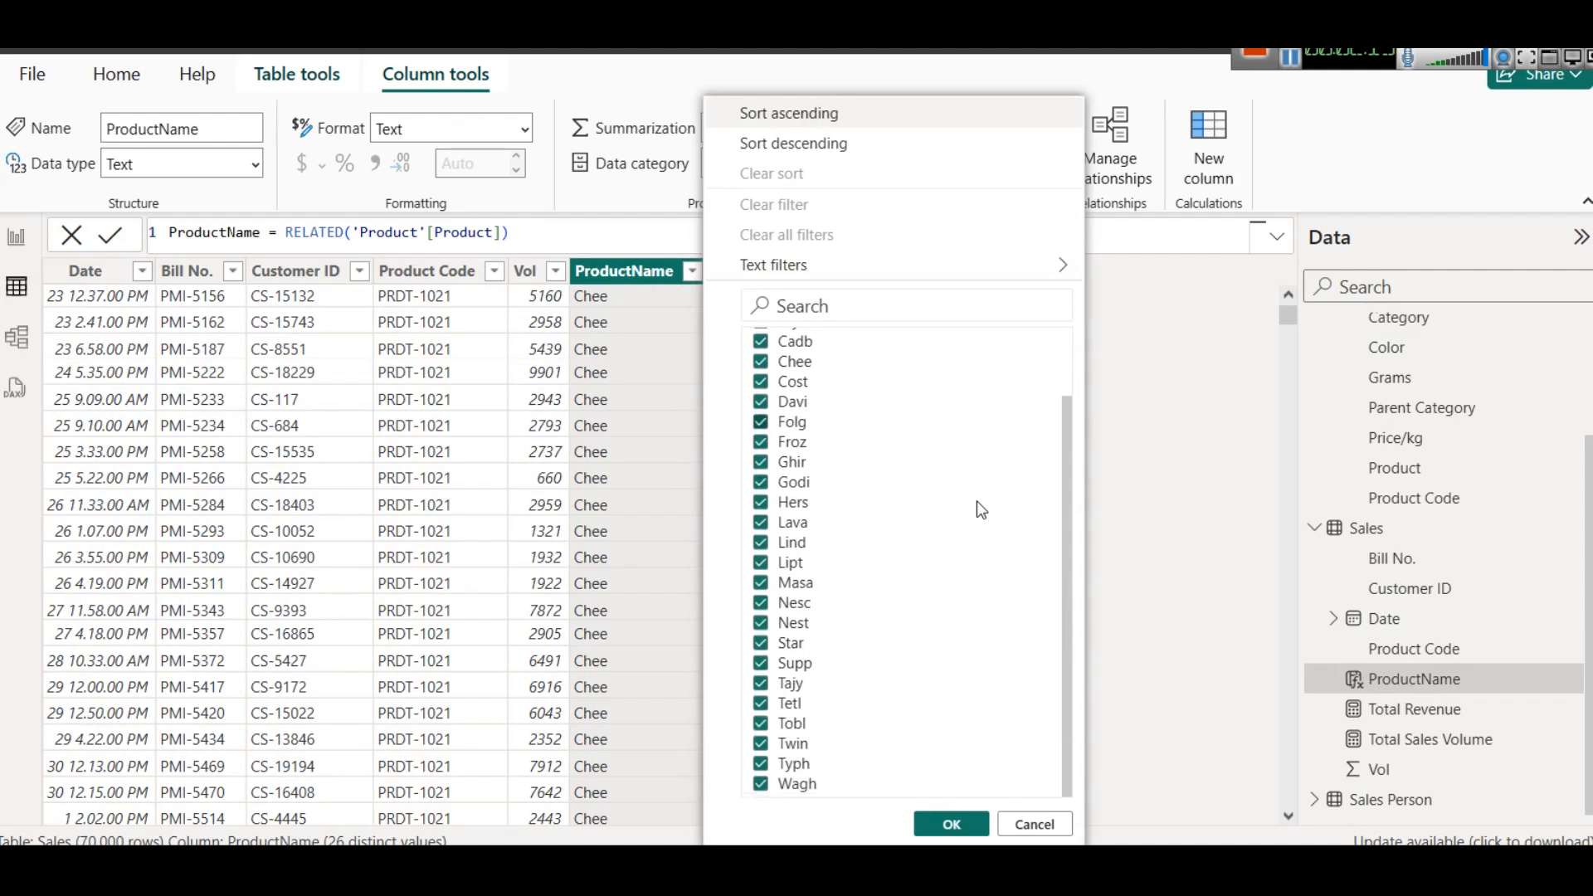
pyautogui.scroll(2, 924, 489)
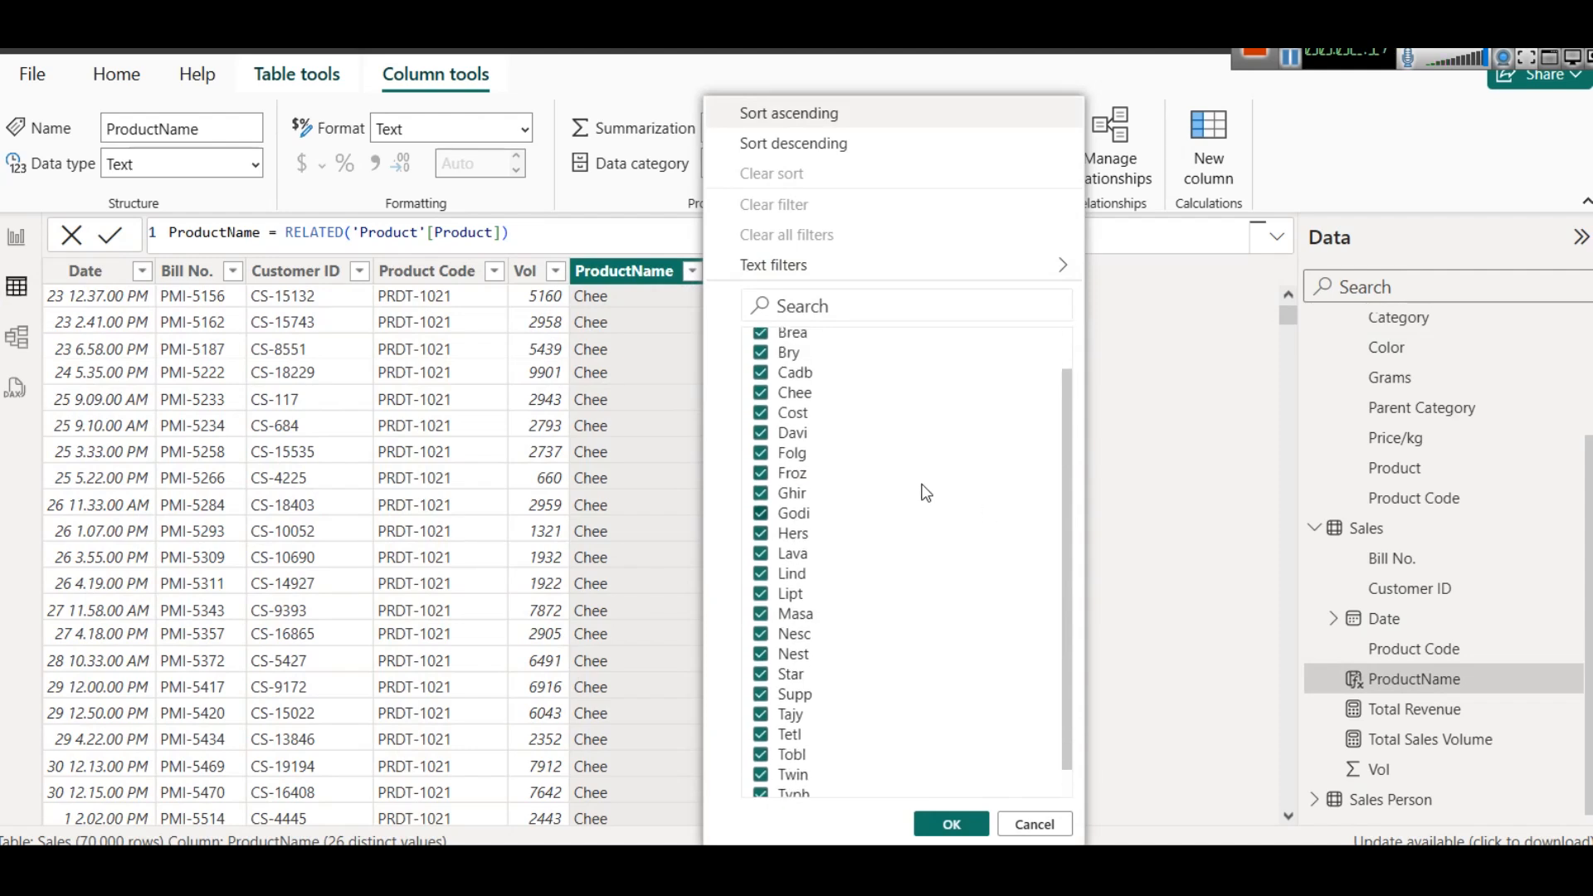
pyautogui.click(1029, 823)
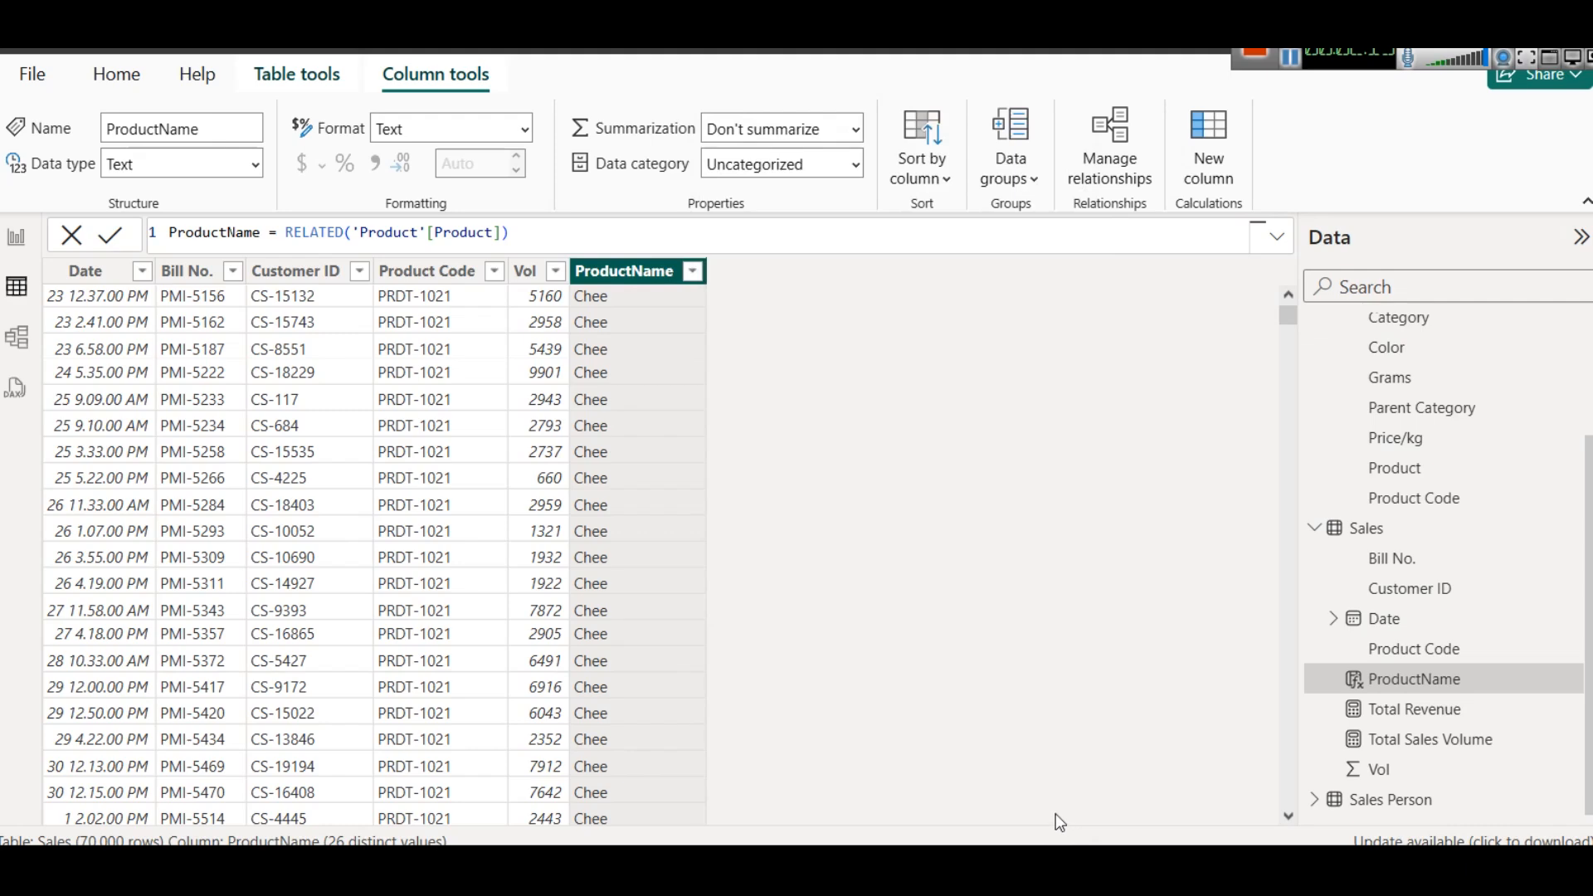
# - Return to the Sales Performance Dashboard page and select the Total Revenue card
pyautogui.click(21, 244)
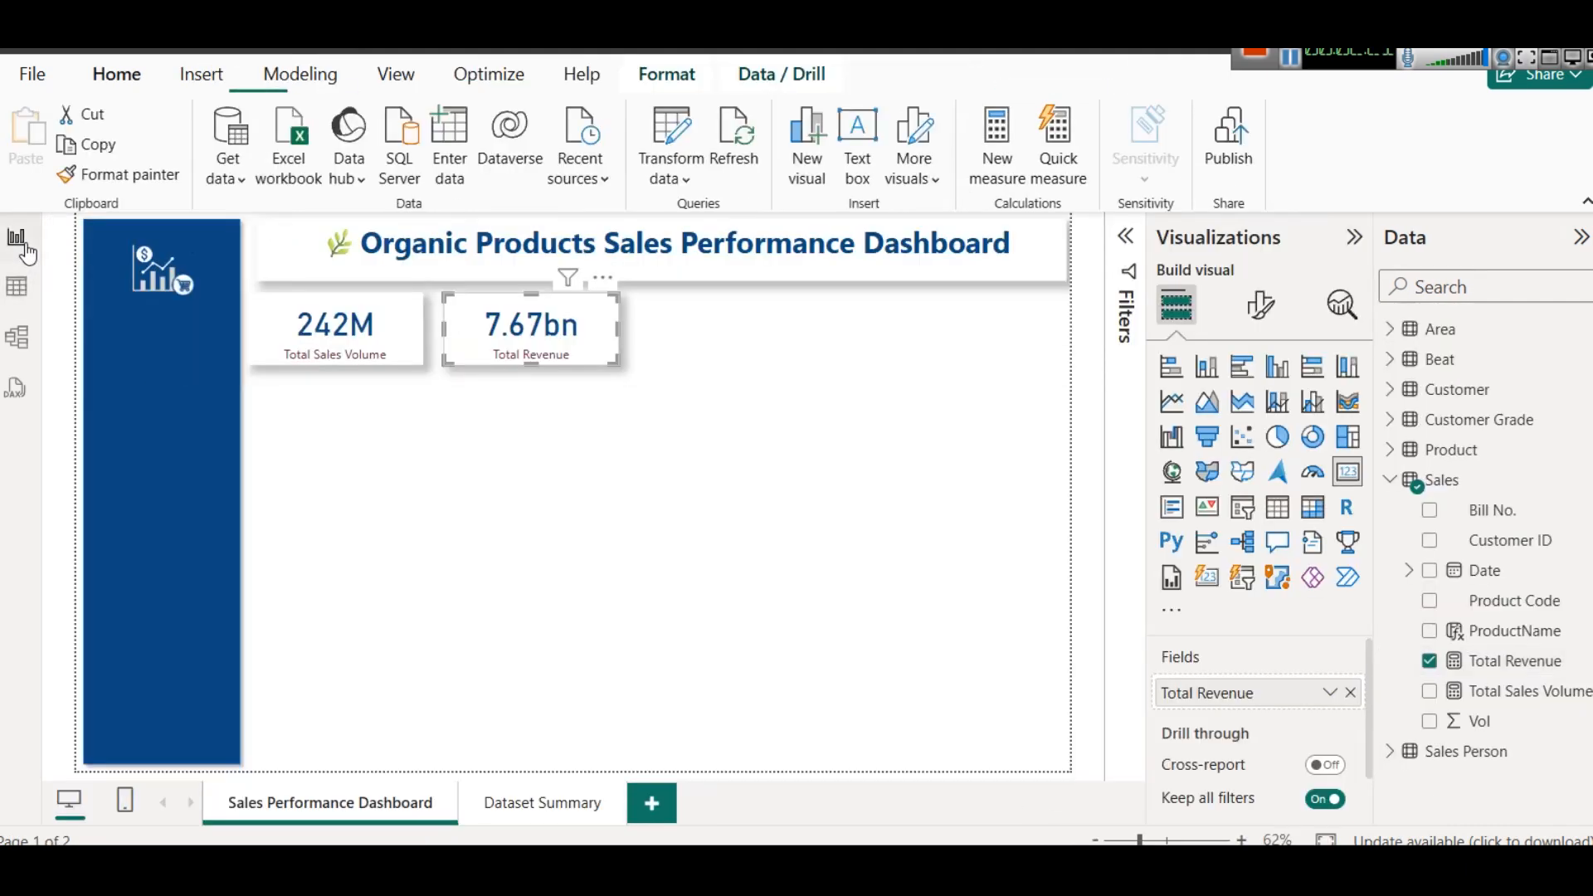
pyautogui.click(684, 396)
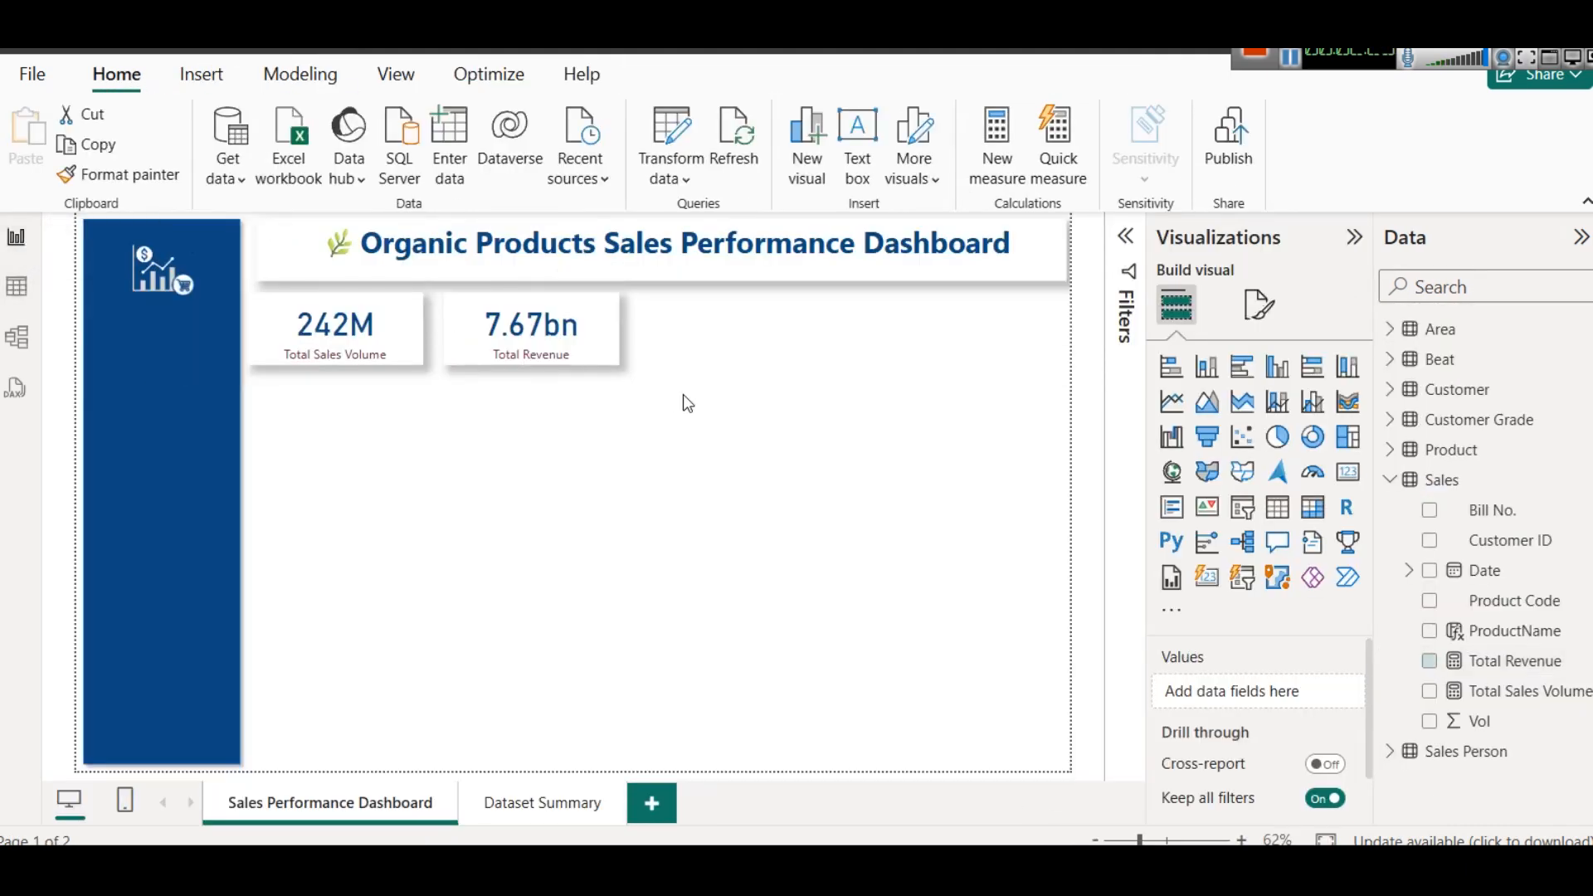
pyautogui.click(615, 330)
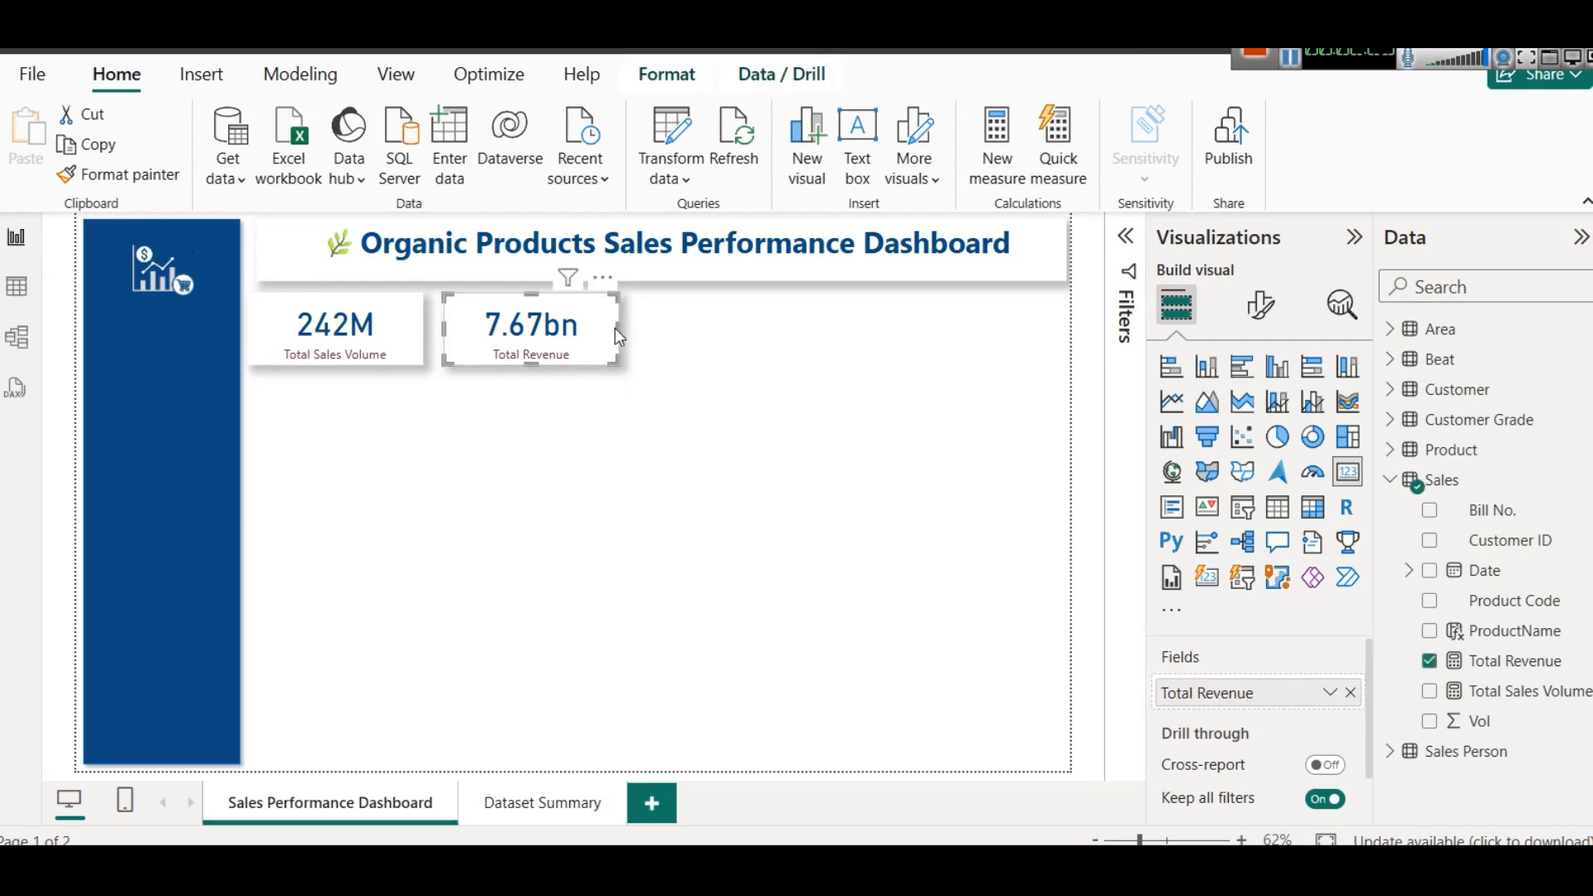
# - Narrow the Total Revenue and Total Sales Volume cards and shift the Total Revenue card left to tighten the gap between them
pyautogui.moveTo(616, 329); pyautogui.dragTo(611, 330)
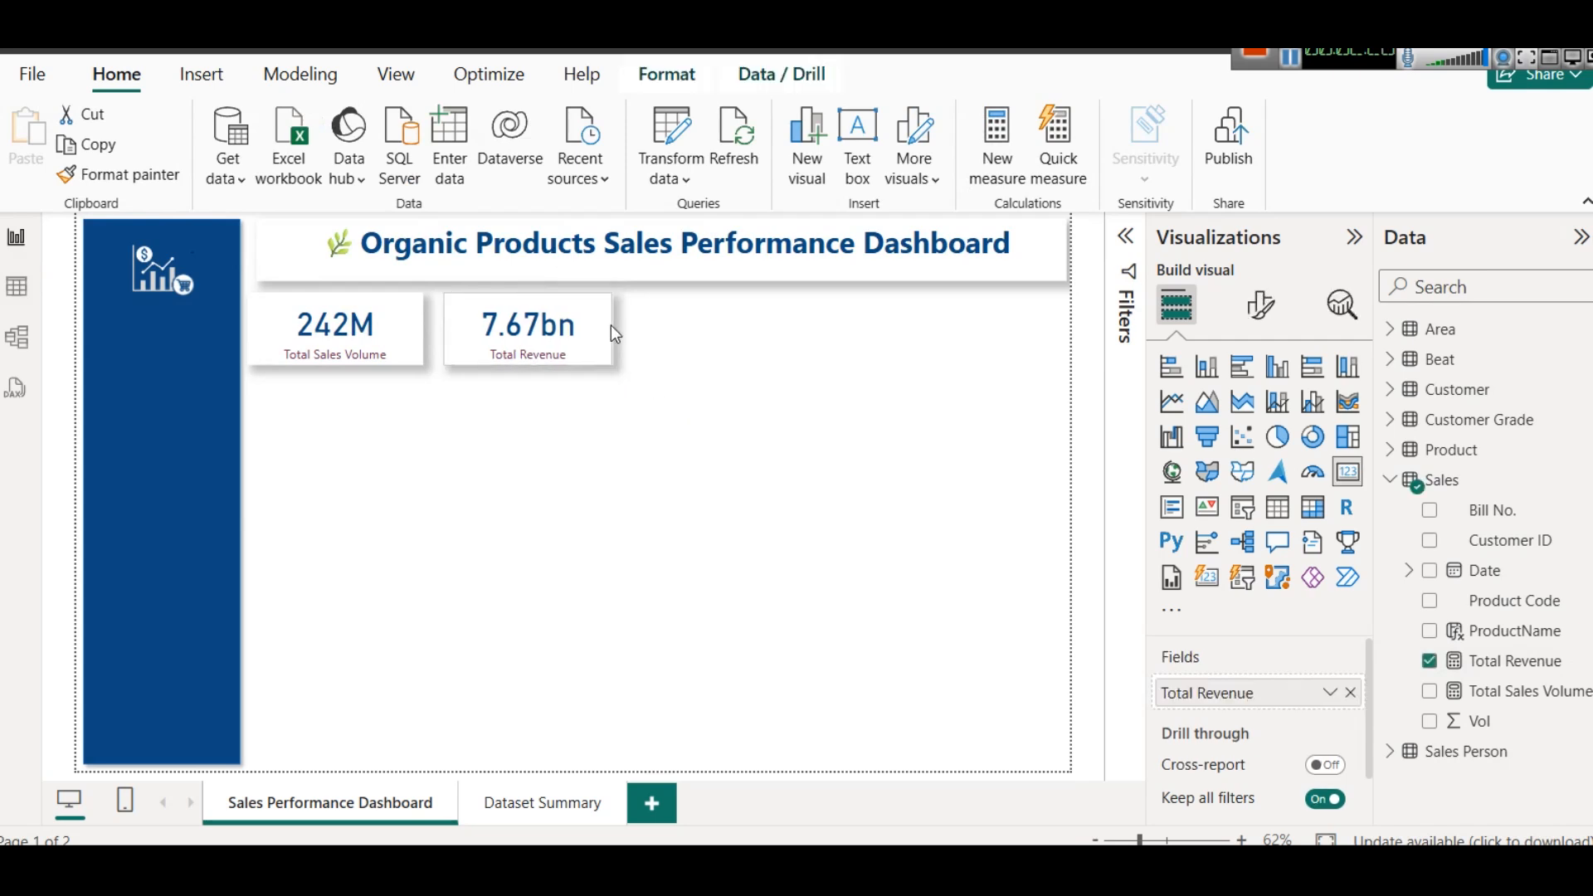
pyautogui.click(413, 323)
pyautogui.moveTo(423, 326); pyautogui.dragTo(401, 325)
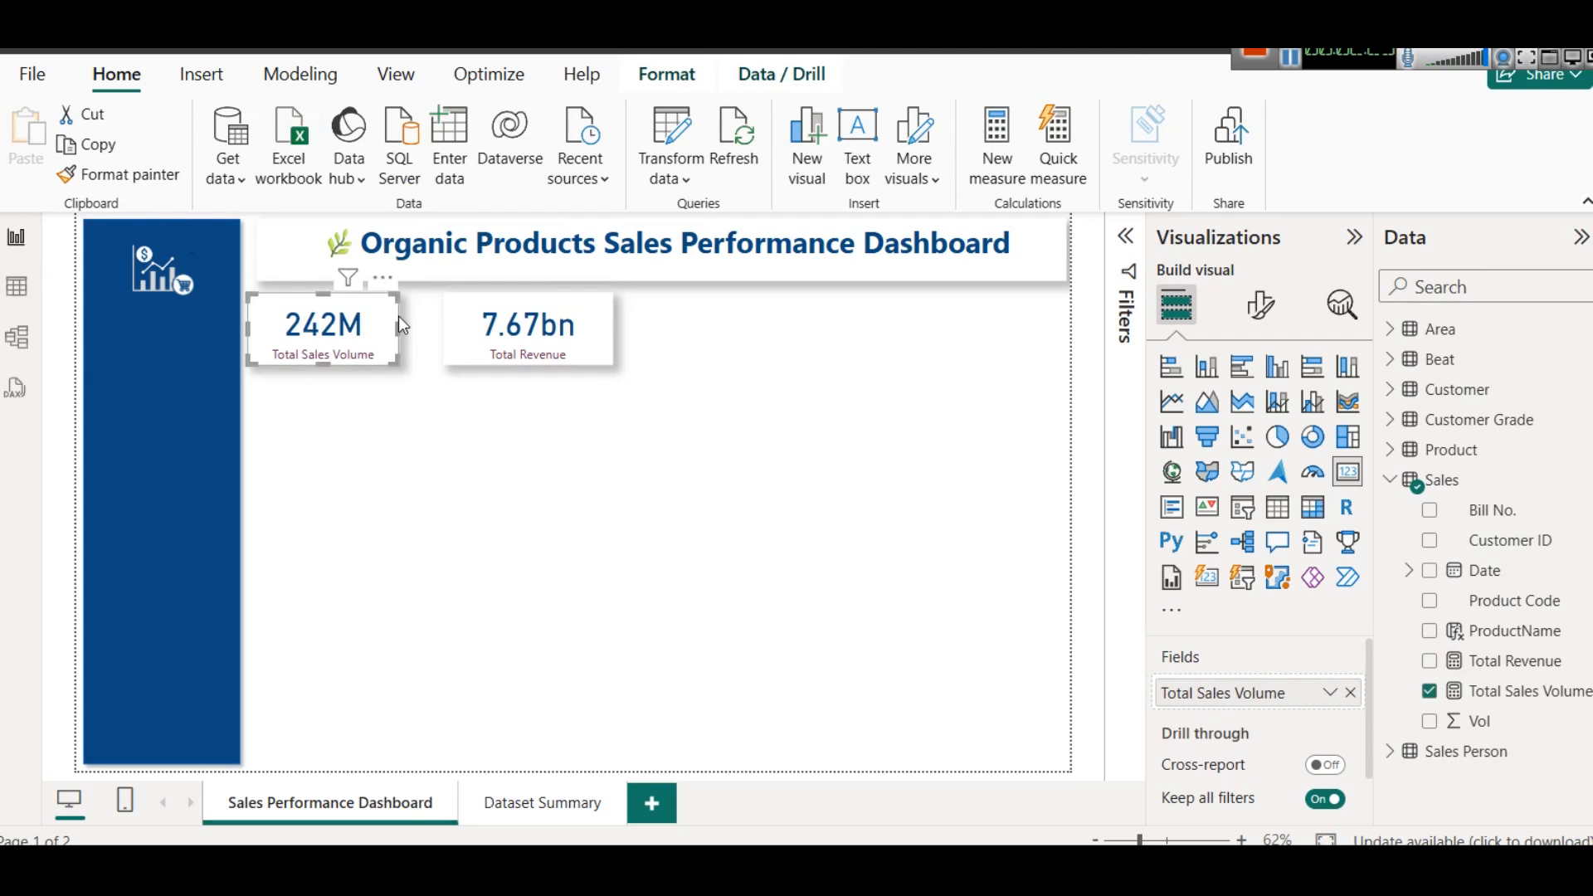
pyautogui.click(468, 312)
pyautogui.press('Left')
pyautogui.press('Left')
pyautogui.press('Left')
pyautogui.press('Left')
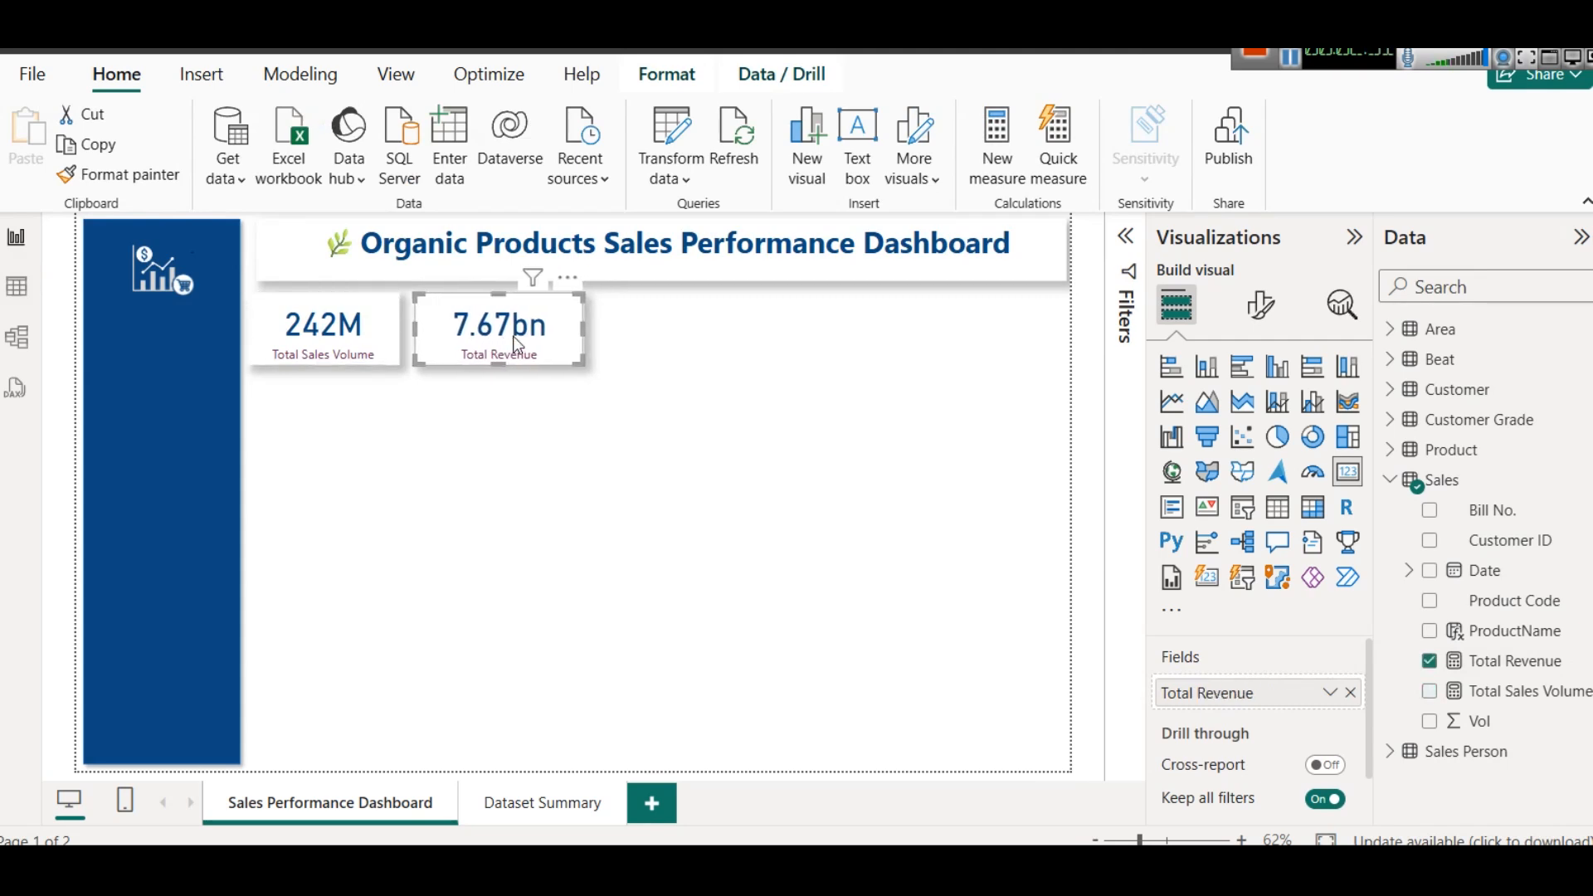
pyautogui.moveTo(586, 329); pyautogui.dragTo(573, 328)
pyautogui.click(683, 349)
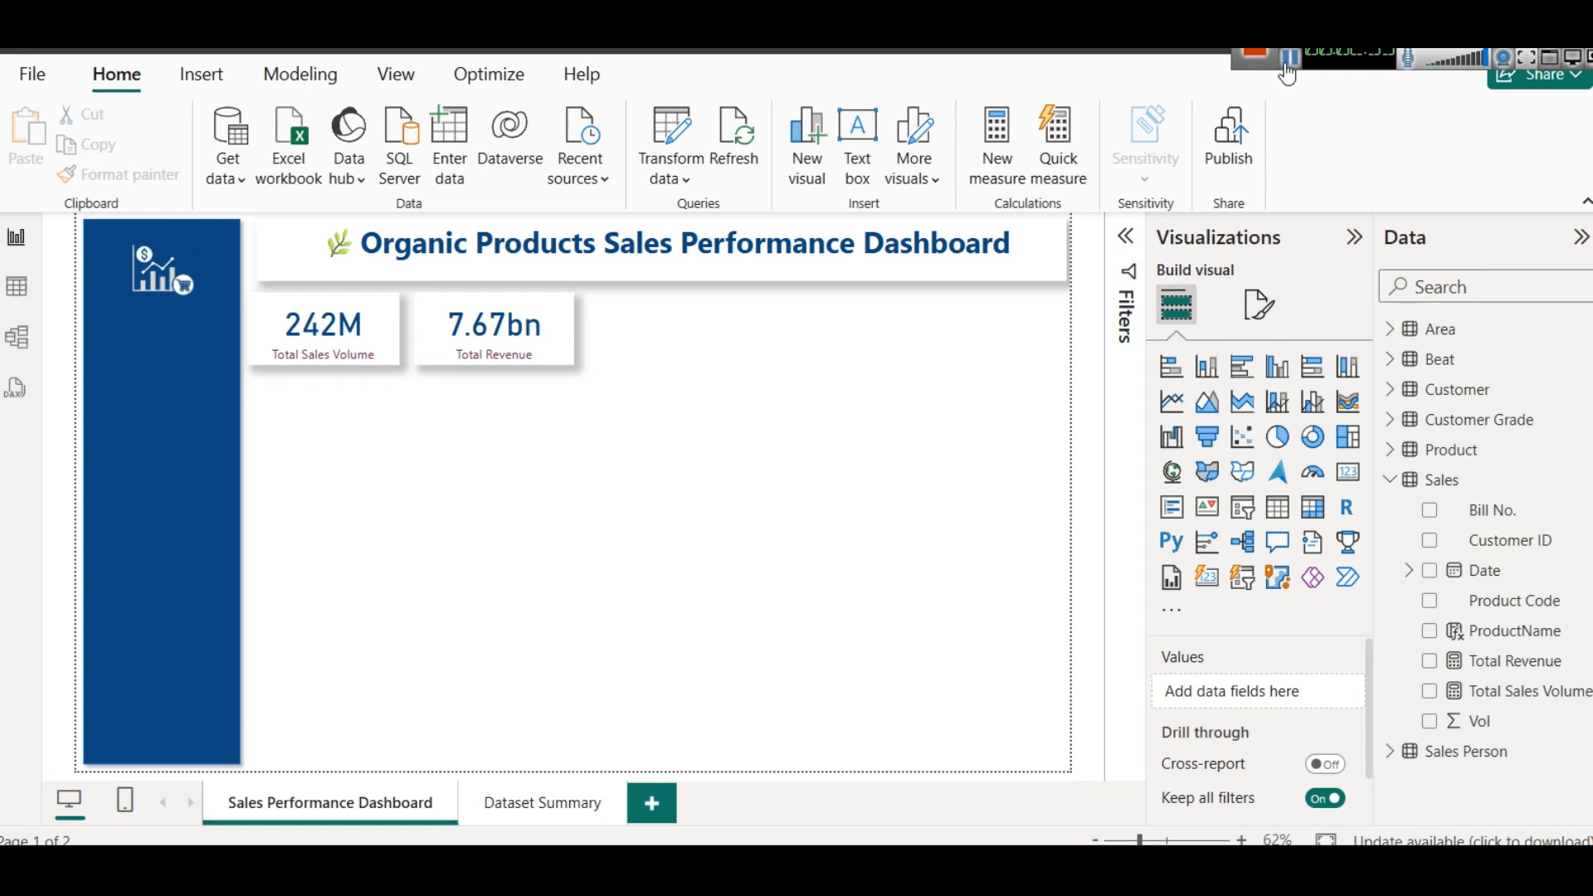
# - Duplicate the Total Revenue card and place the copy beside it in the card row
pyautogui.click(446, 332)
pyautogui.hotkey('ctrl', 'c')
pyautogui.hotkey('ctrl', 'v')
pyautogui.moveTo(498, 342); pyautogui.dragTo(681, 340)
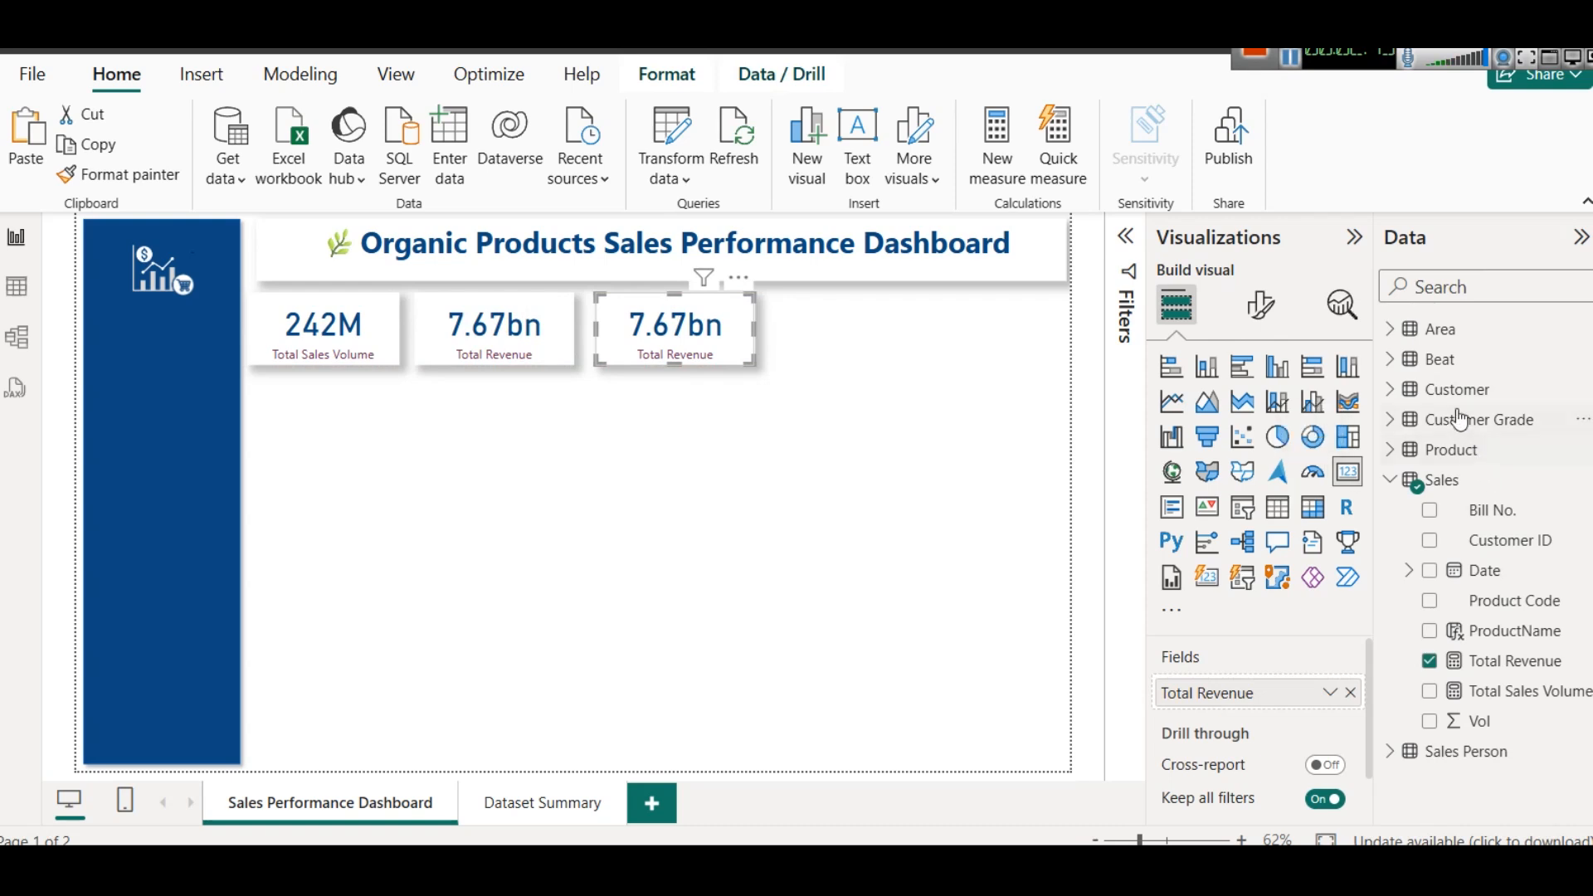
# - Replace the third card's field with Customer ID from the Sales table, summarized as Count (Distinct)
pyautogui.click(1524, 544)
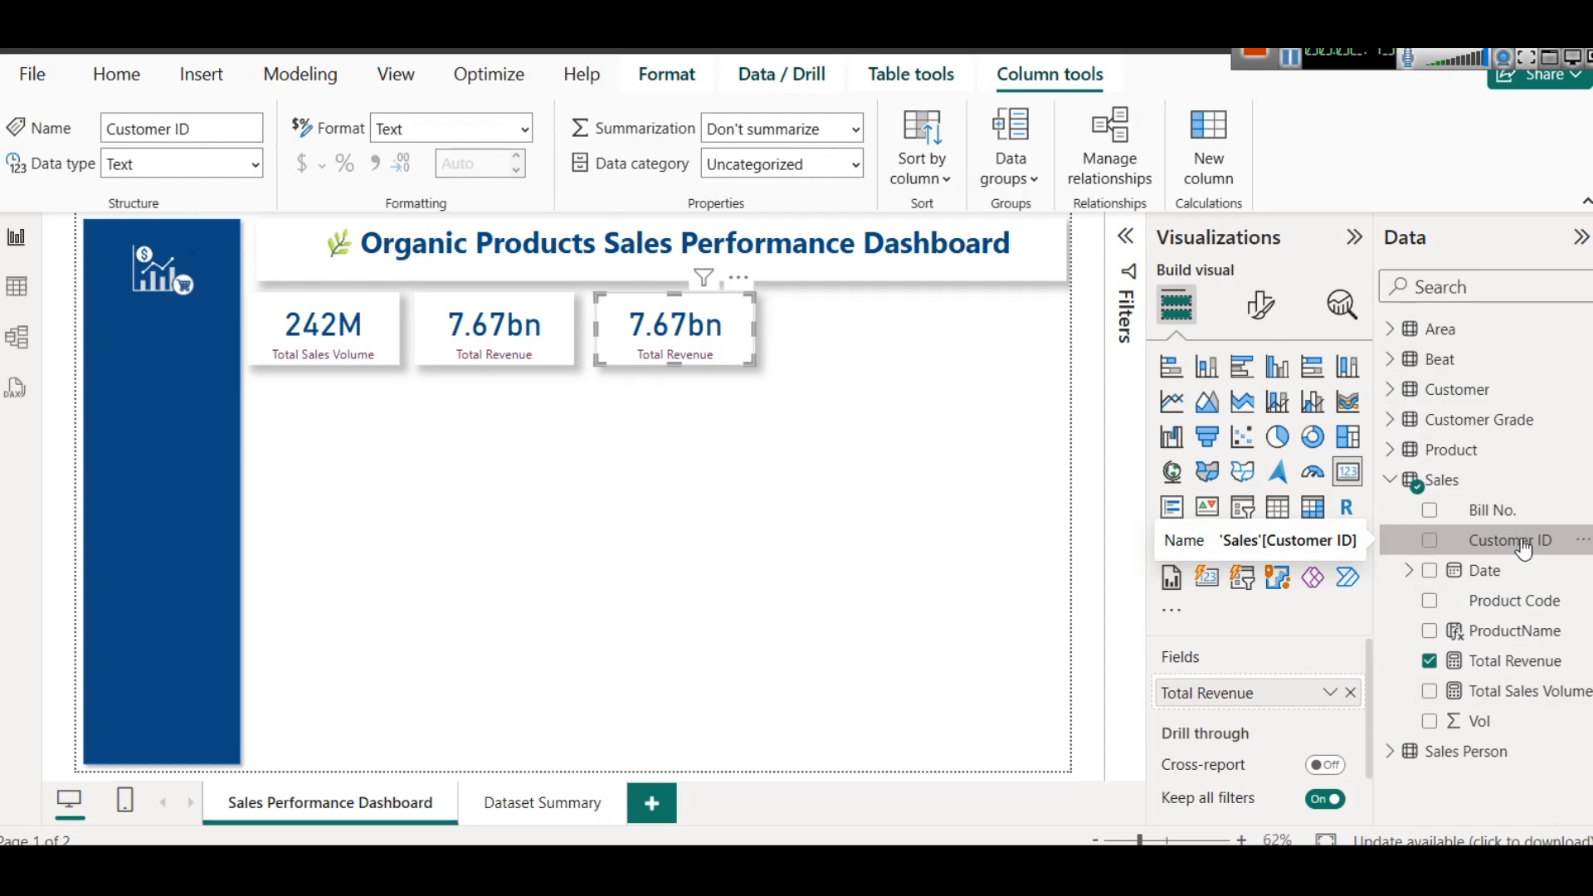
pyautogui.click(1351, 693)
pyautogui.moveTo(1526, 541); pyautogui.dragTo(1274, 696)
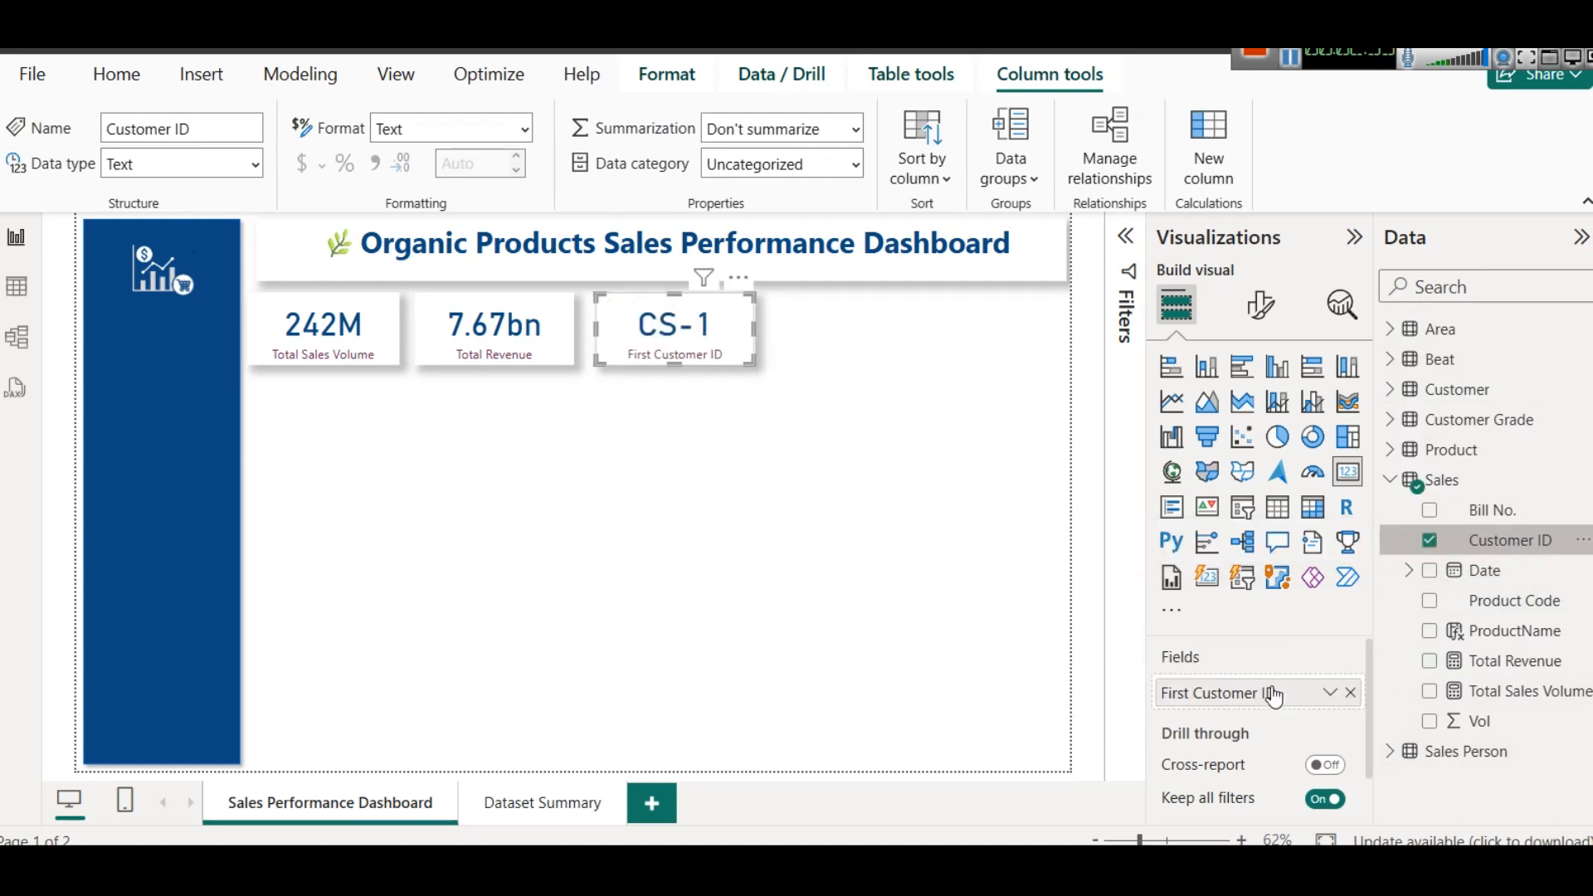
pyautogui.click(1330, 693)
pyautogui.click(1437, 631)
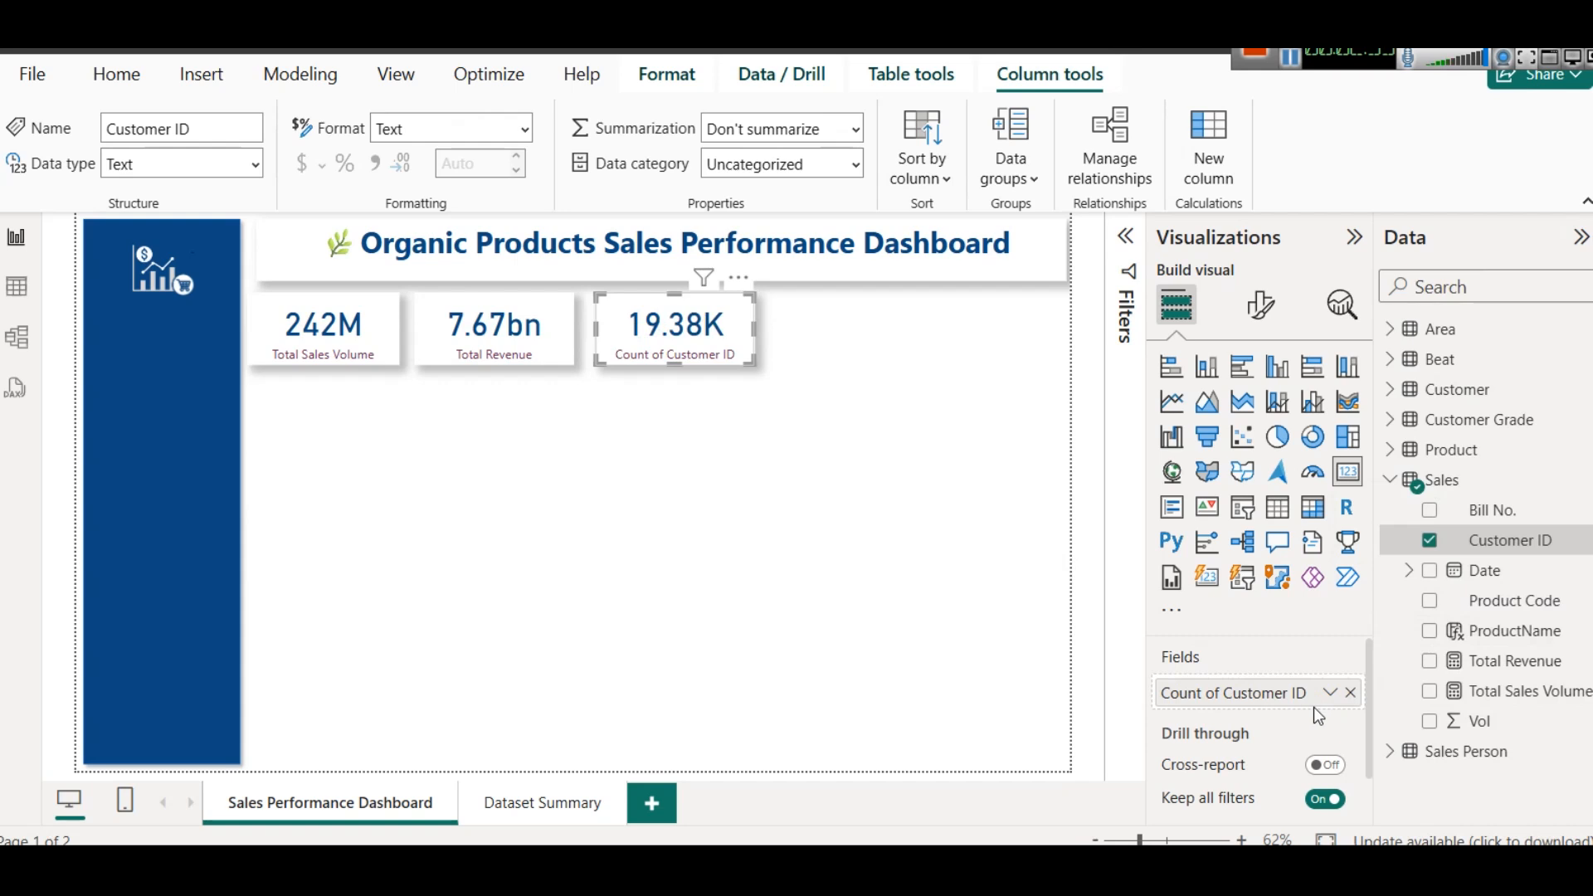
# - Rename the third card's Customer ID field for this visual as Count of Customers
pyautogui.click(1330, 692)
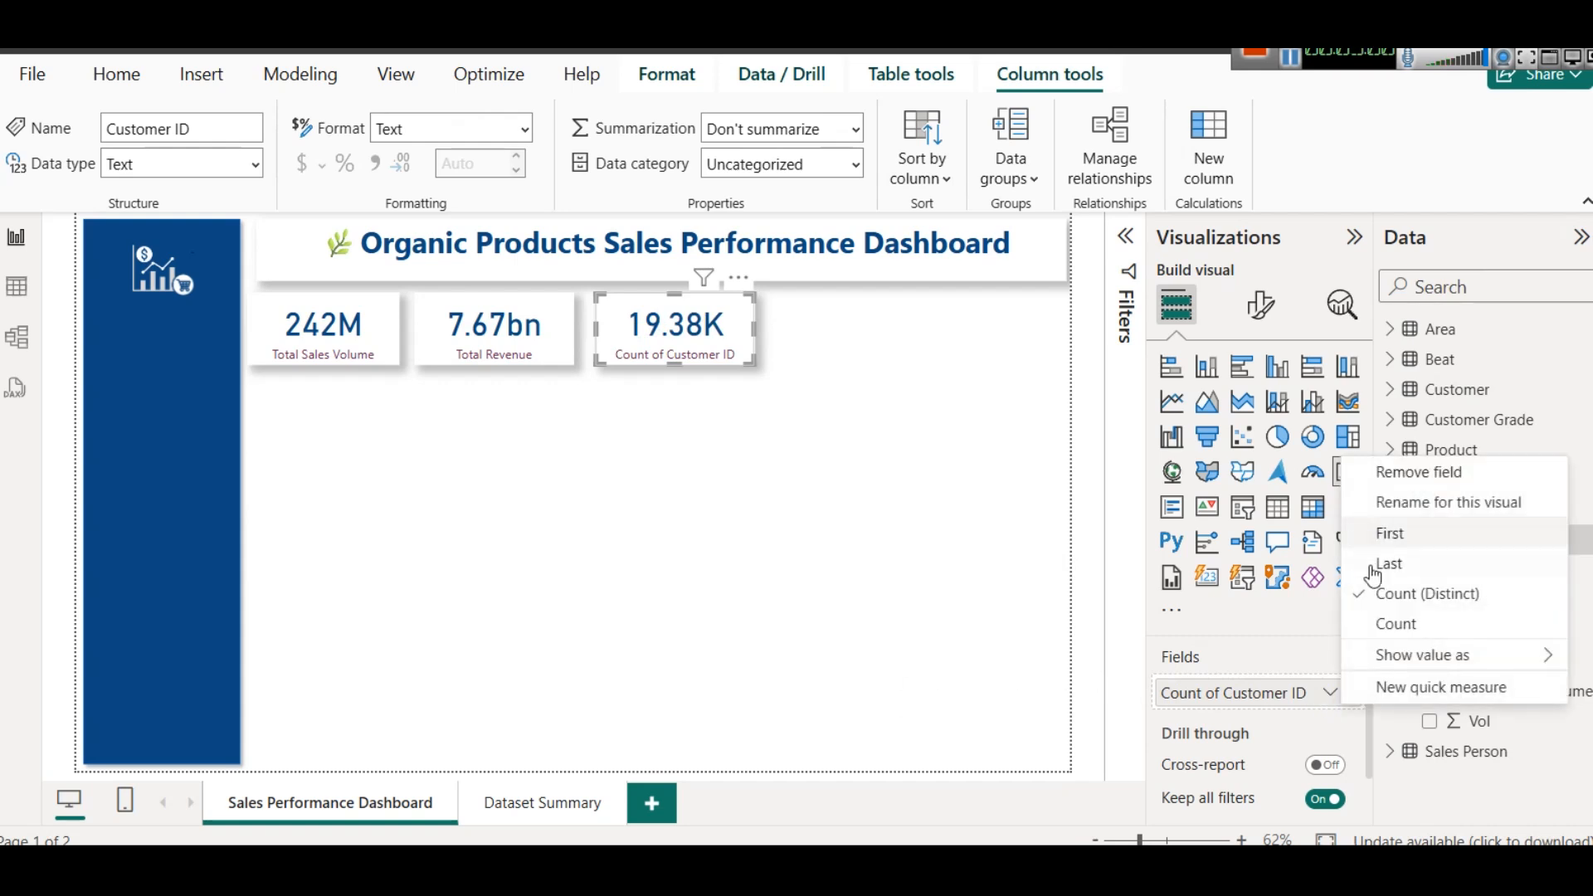
pyautogui.click(1419, 506)
pyautogui.press('BackSpace')
pyautogui.write('Cou')
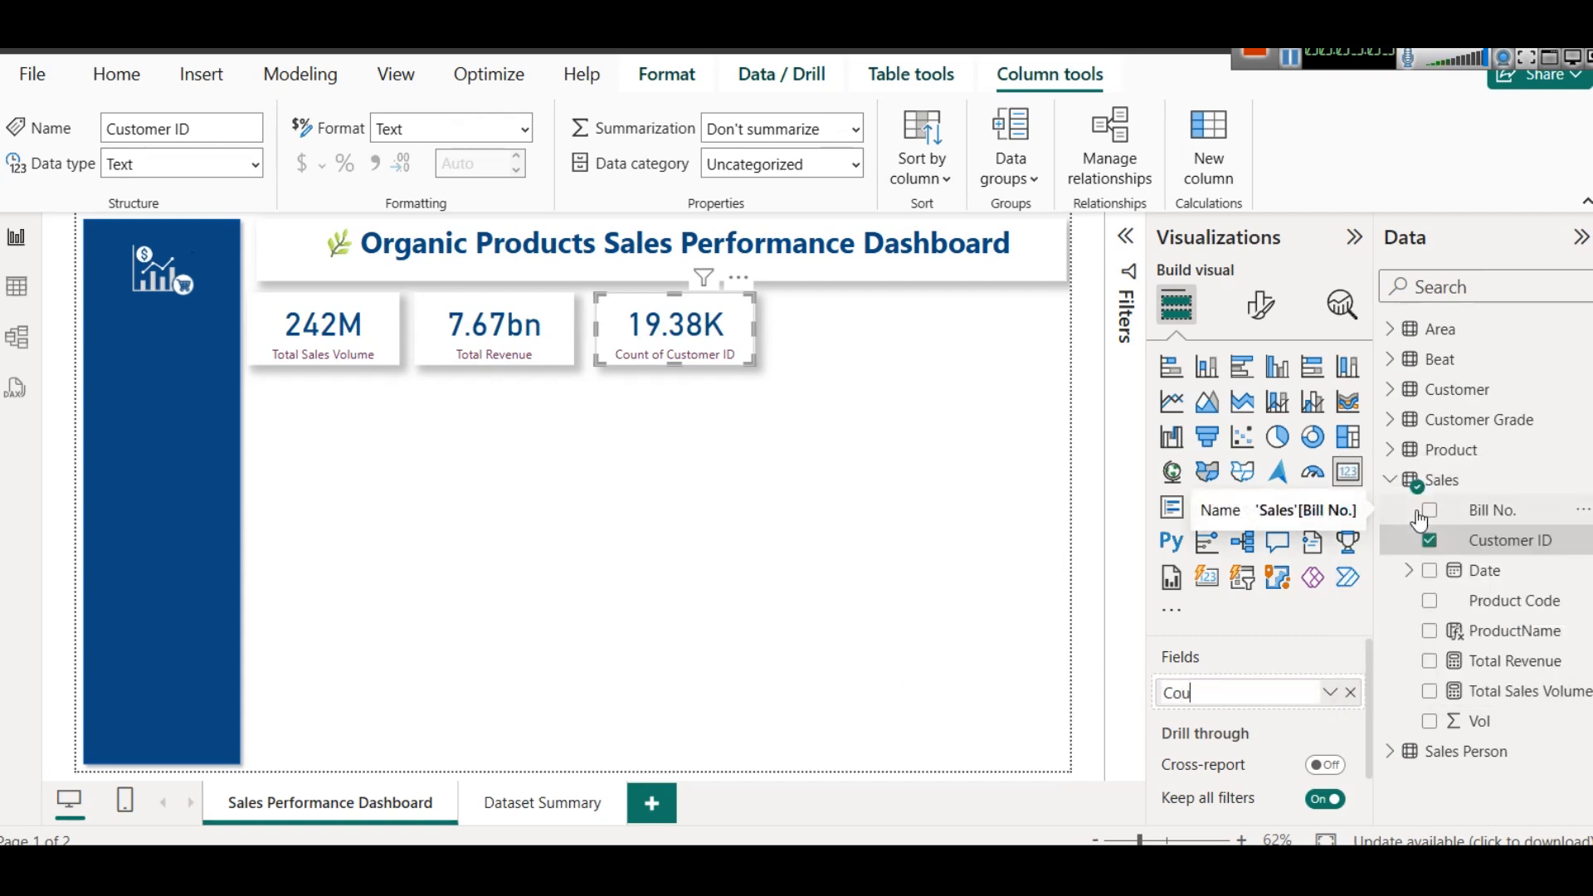
pyautogui.write('nt of Customers')
pyautogui.press('Return')
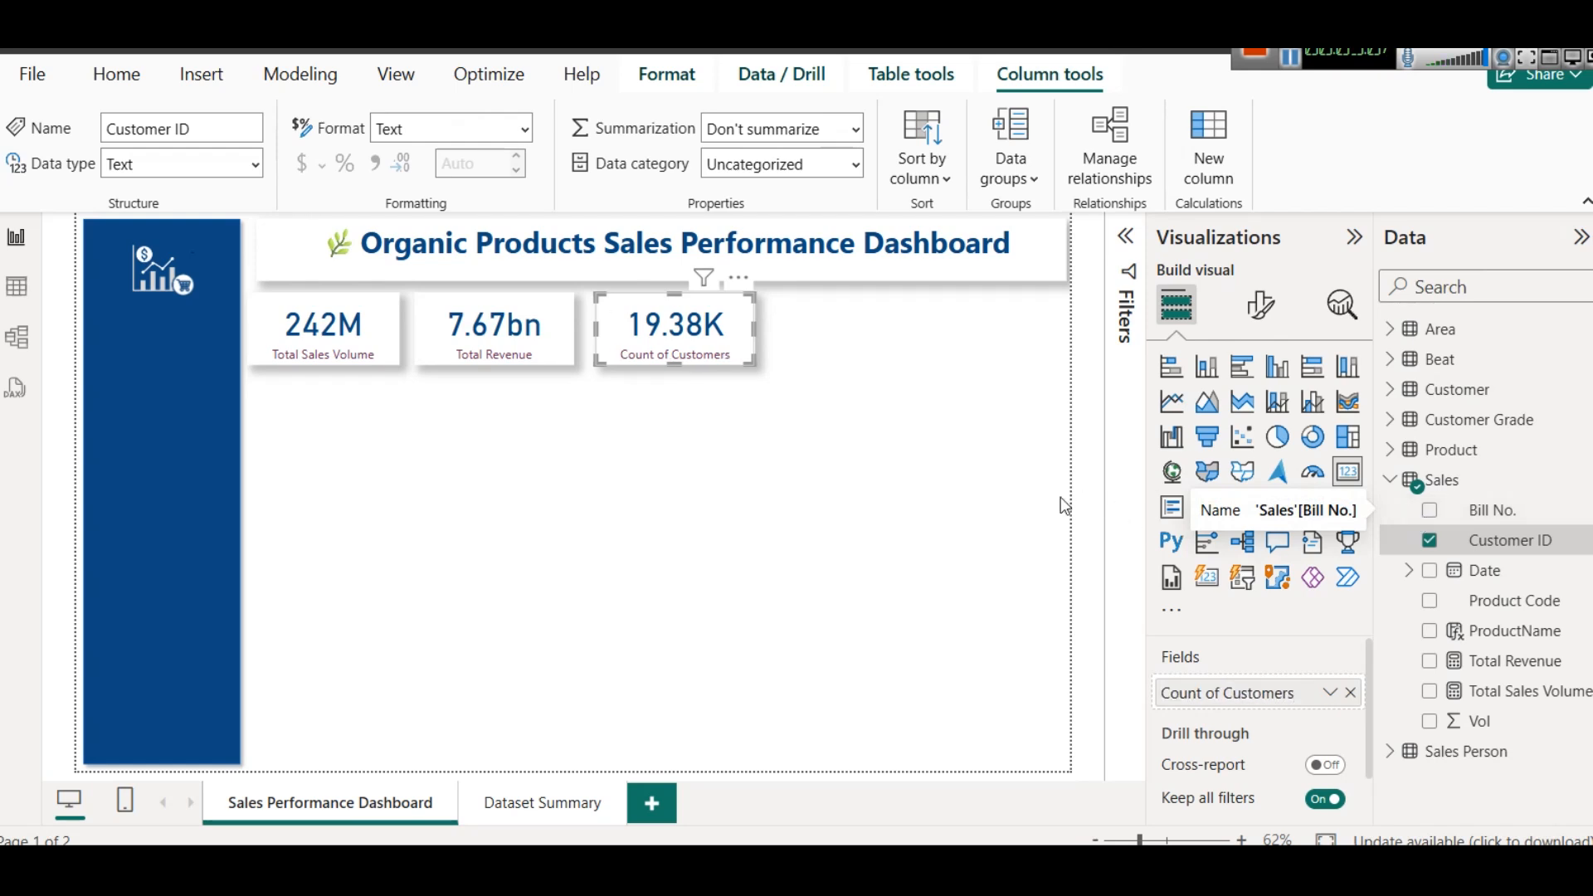
pyautogui.click(921, 488)
pyautogui.click(1291, 62)
# - Examine the distinct State values in the Area table and return to the report page
pyautogui.click(16, 286)
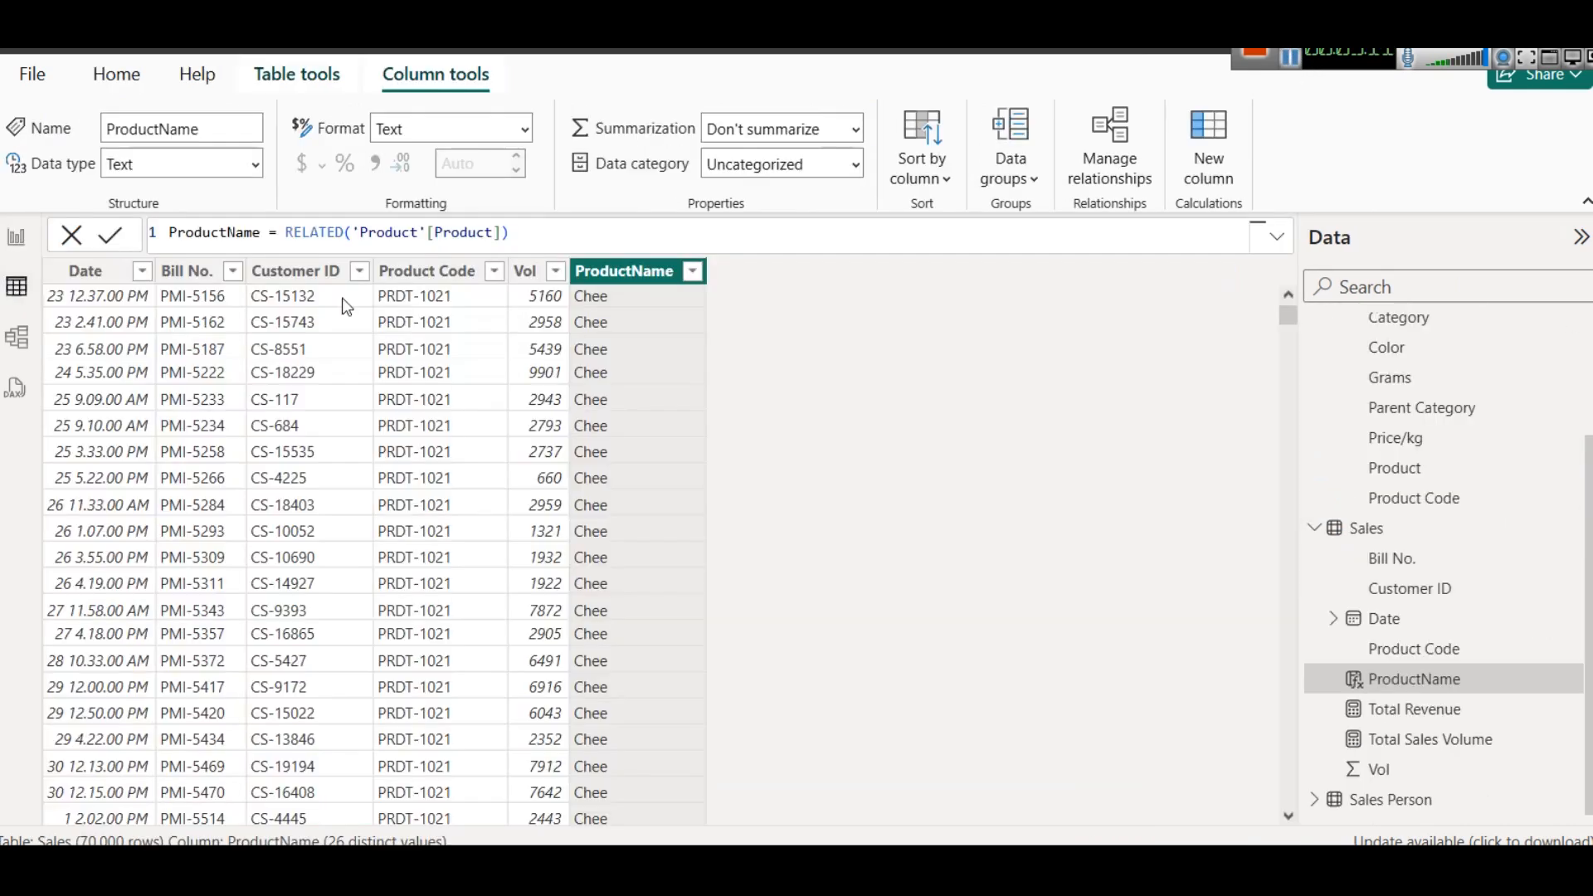
pyautogui.scroll(2, 1410, 398)
pyautogui.click(1369, 331)
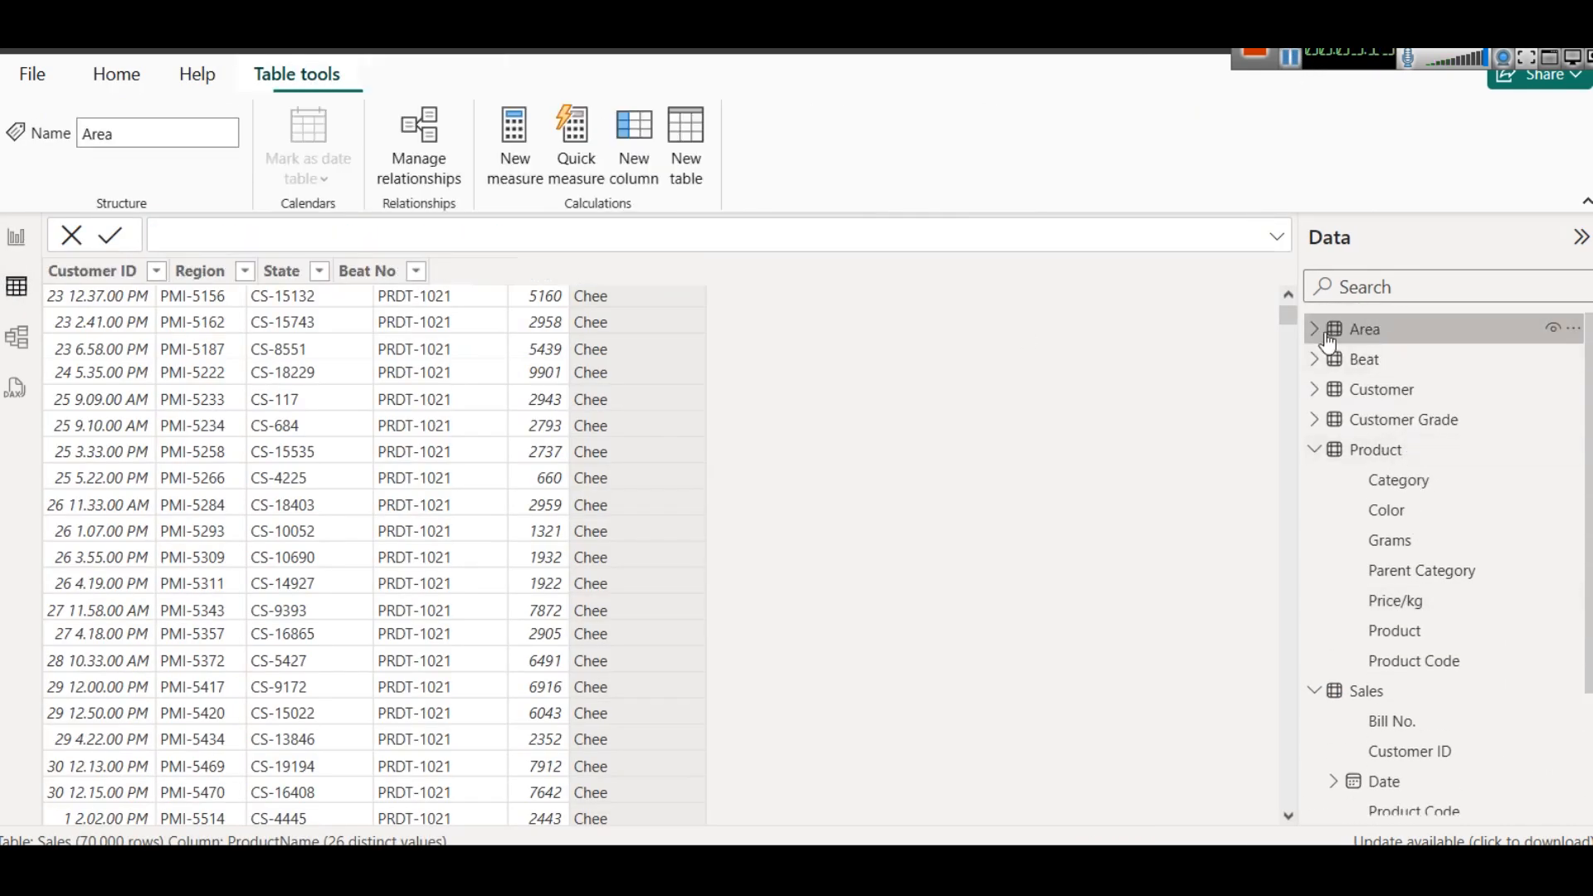
pyautogui.click(1313, 331)
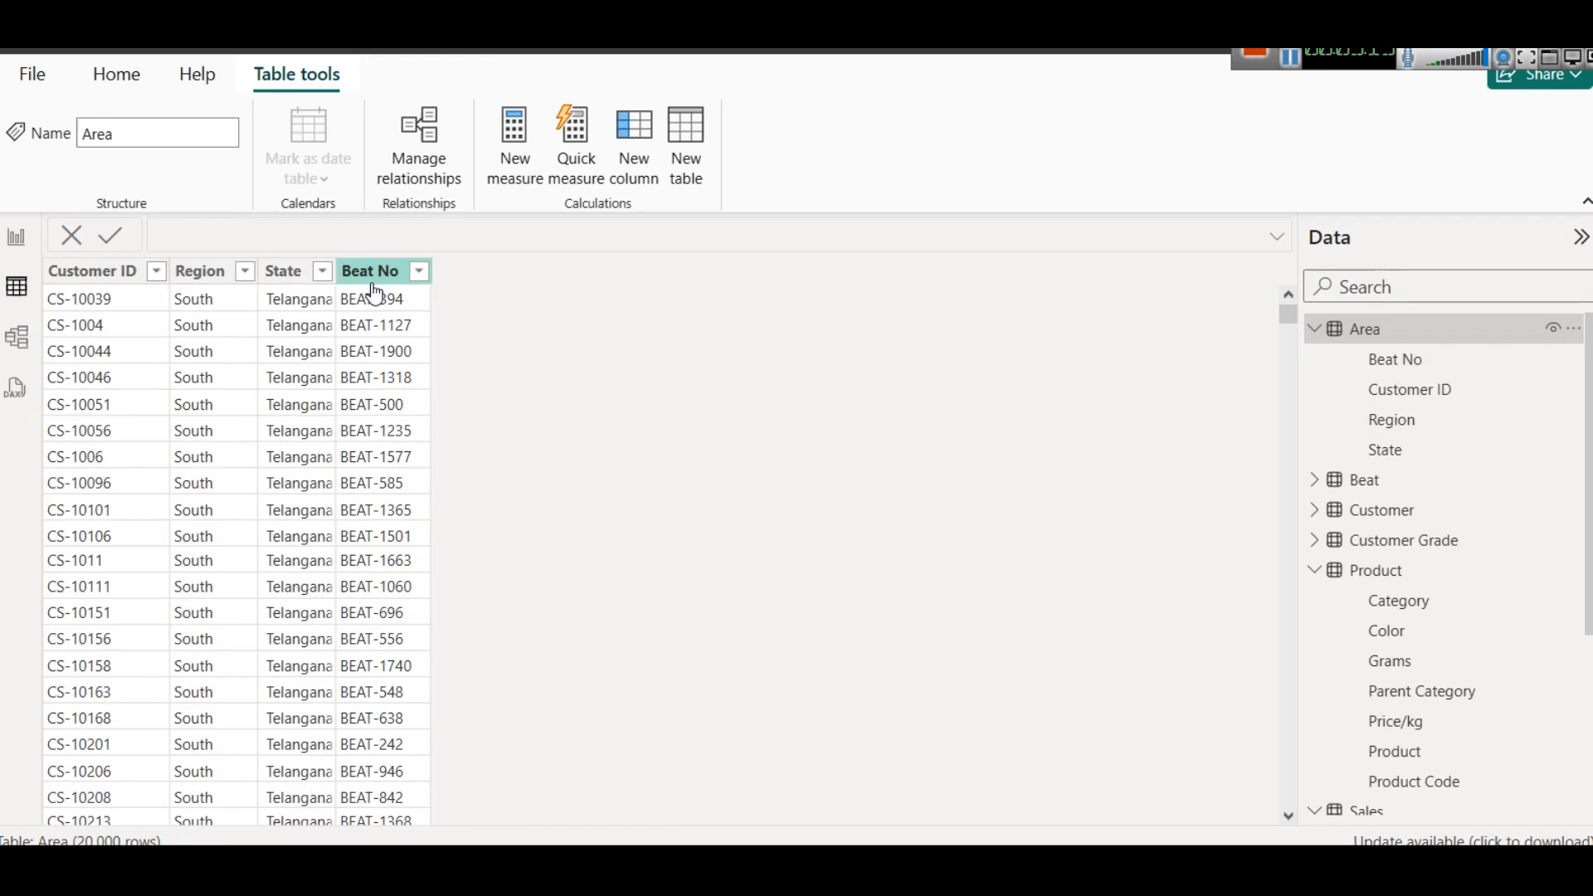
pyautogui.click(323, 272)
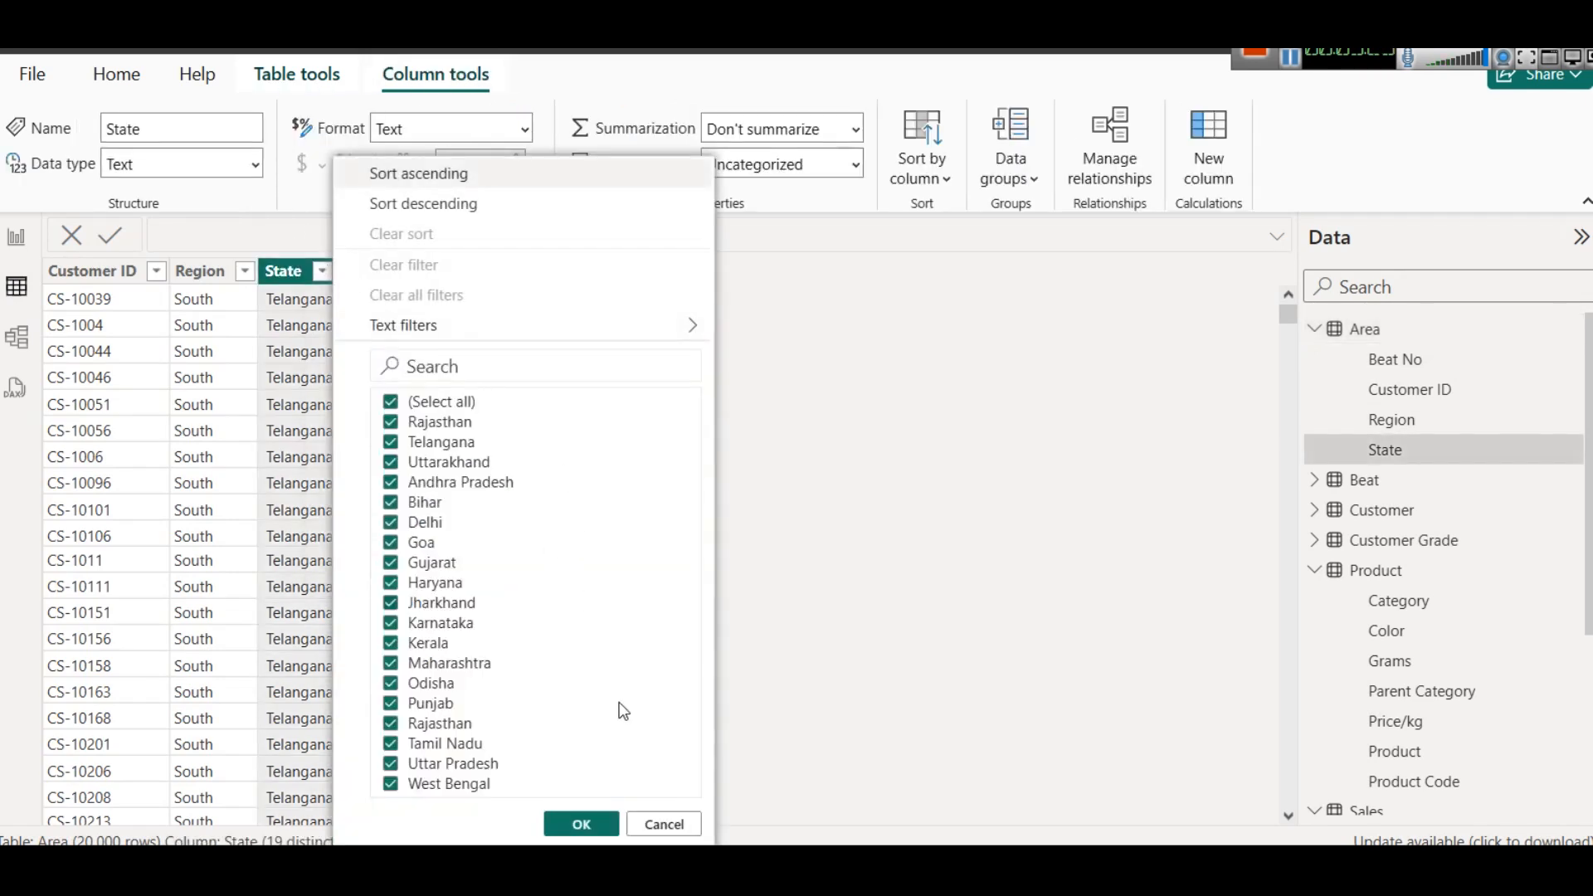
pyautogui.click(16, 241)
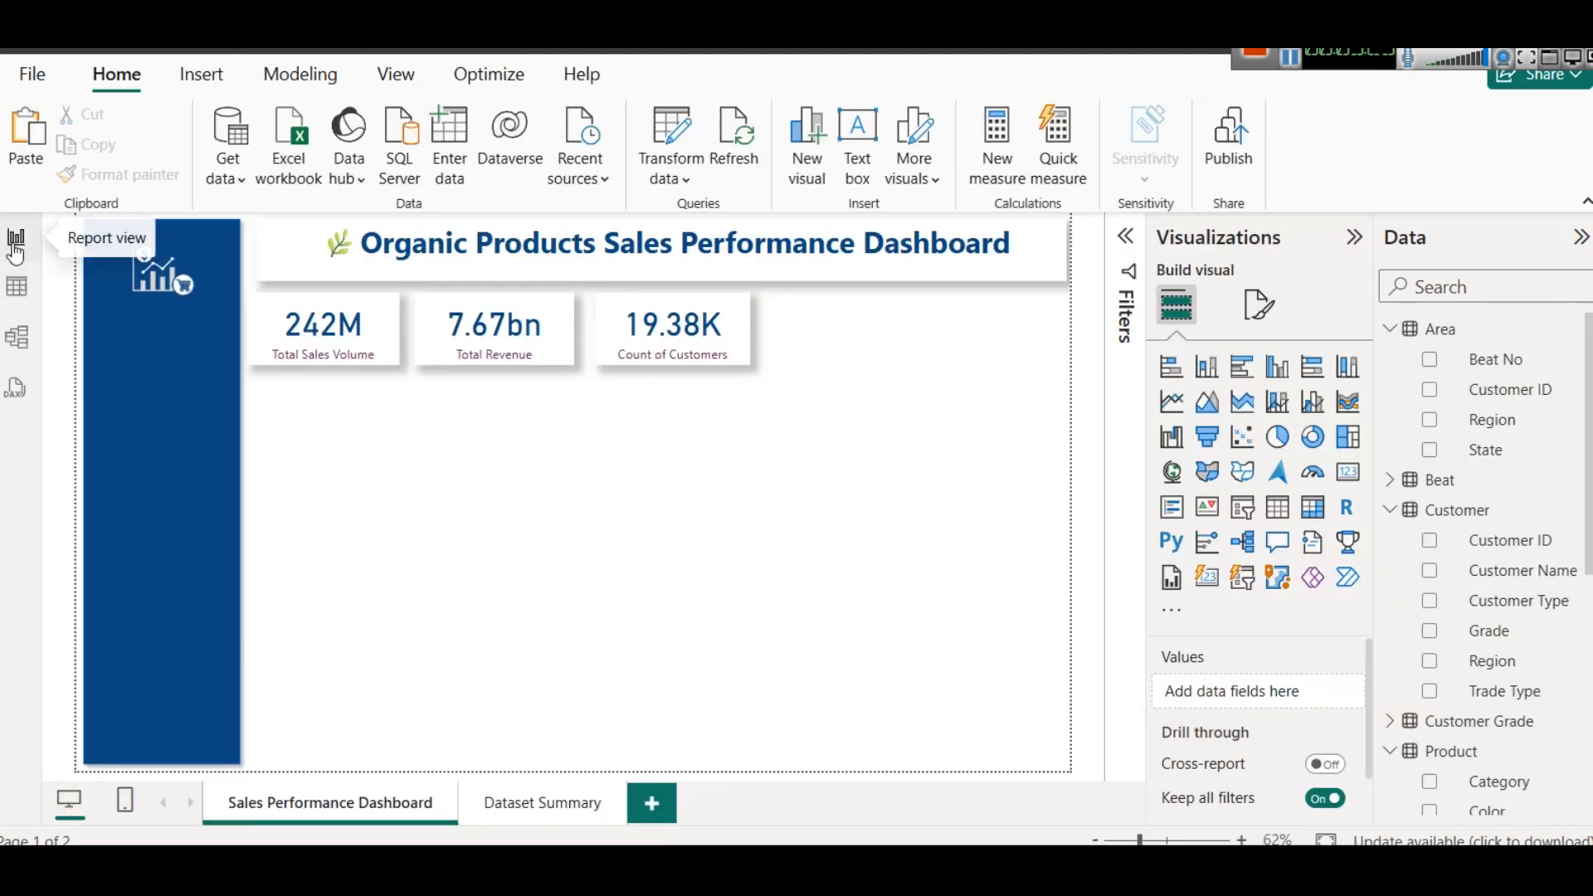
# - Duplicate the Count of Customers card, place the copy at the end of the card row and narrow the original slightly
pyautogui.click(685, 351)
pyautogui.hotkey('ctrl', 'c')
pyautogui.hotkey('ctrl', 'v')
pyautogui.moveTo(685, 351); pyautogui.dragTo(739, 328)
pyautogui.click(742, 330)
pyautogui.click(793, 358)
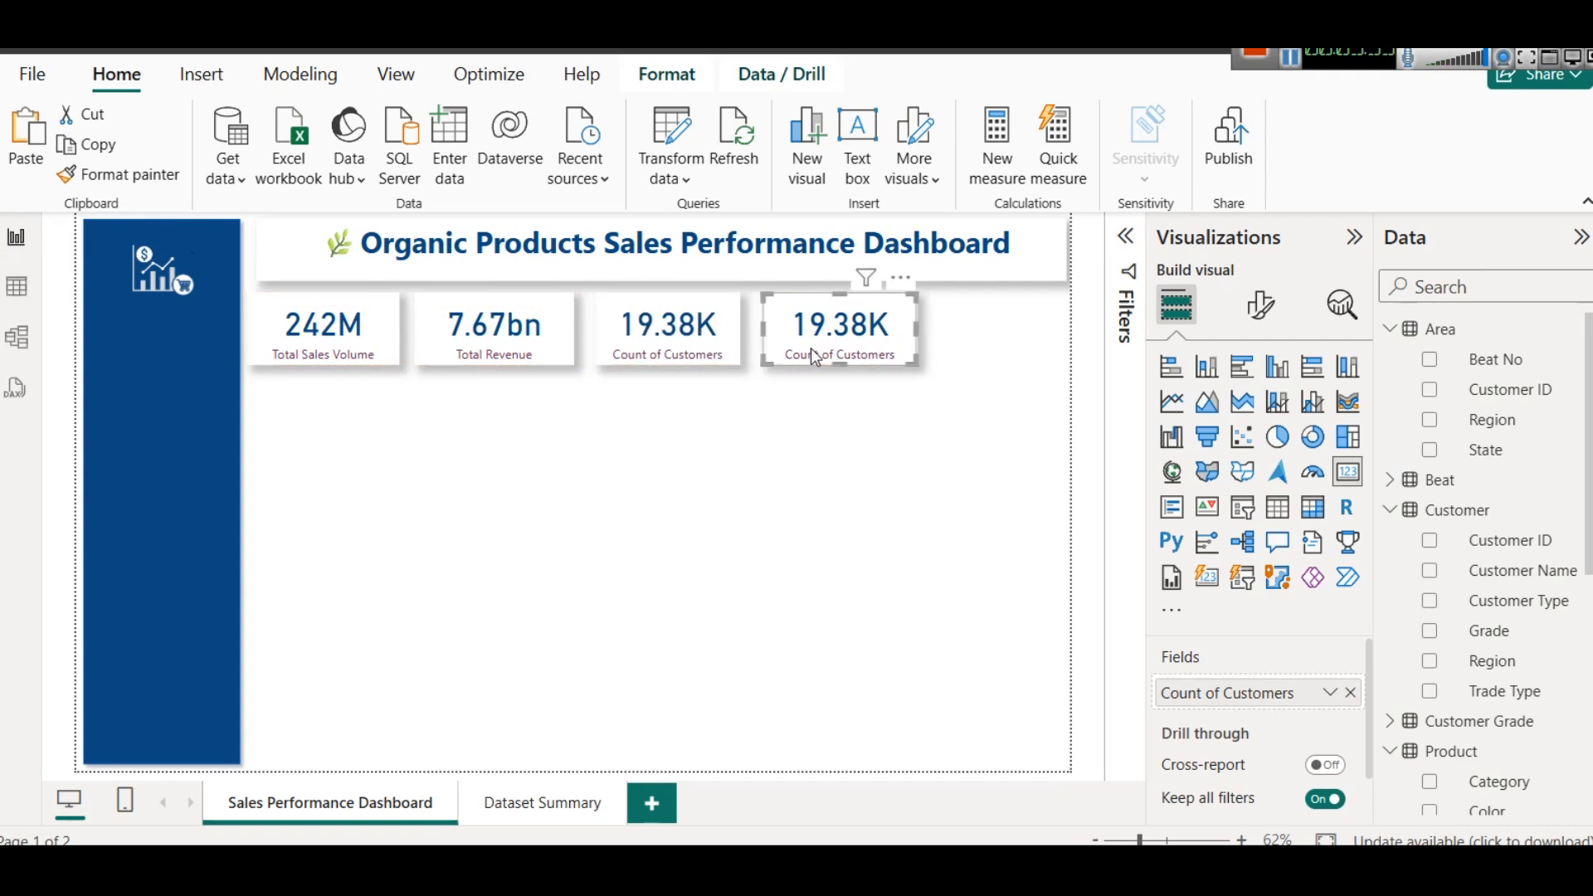
# - Replace the fourth card's field with State from the Area table, summarized as Count (Distinct)
pyautogui.click(1352, 692)
pyautogui.moveTo(1486, 452); pyautogui.dragTo(1230, 694)
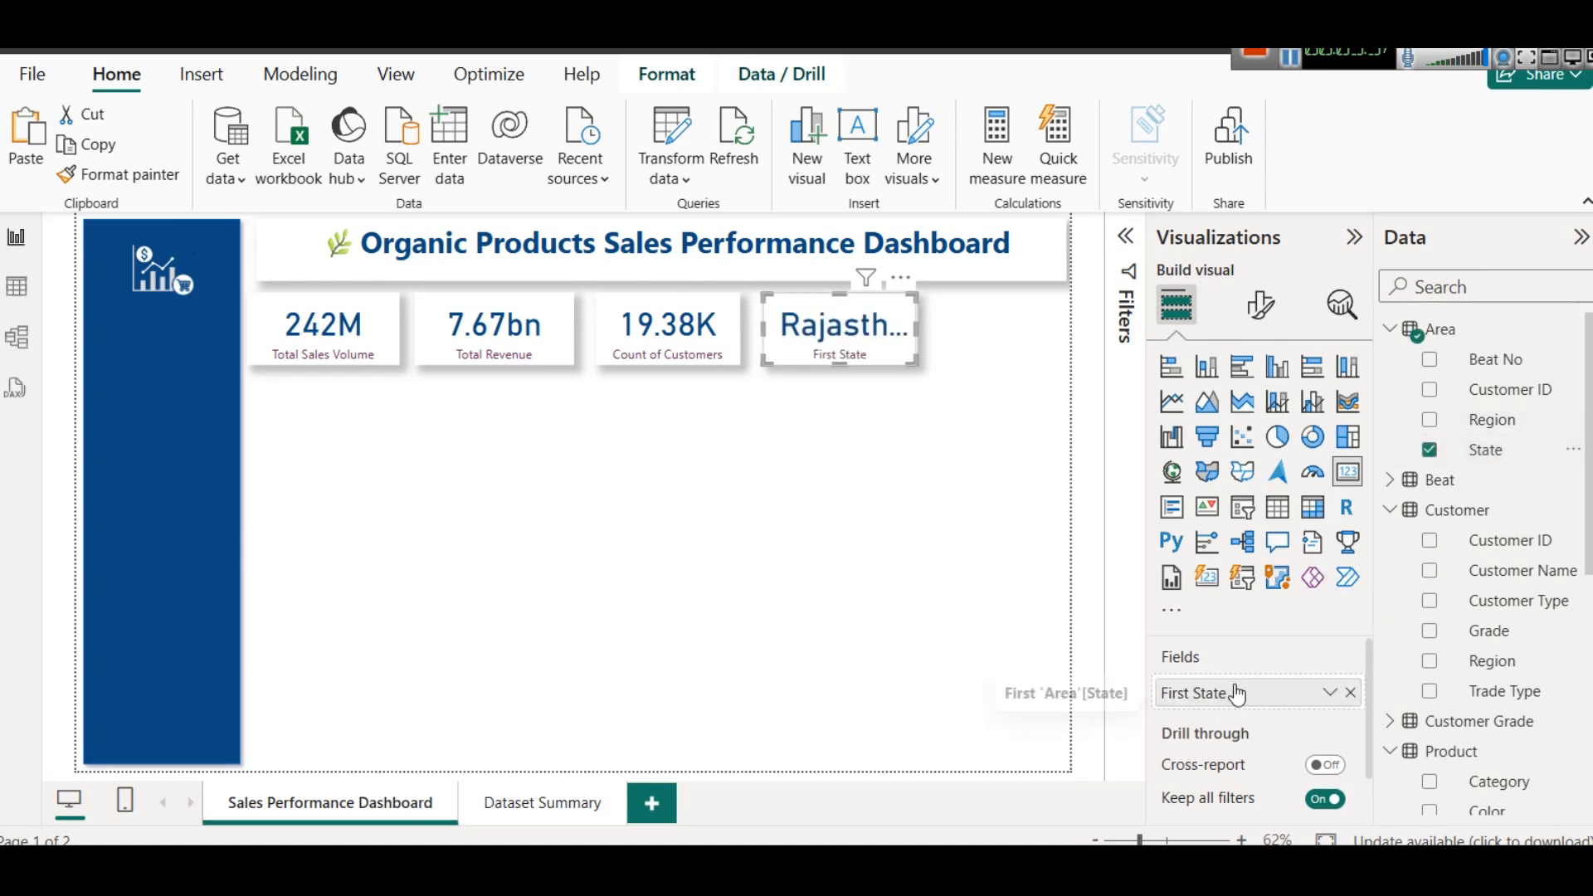
pyautogui.click(1331, 693)
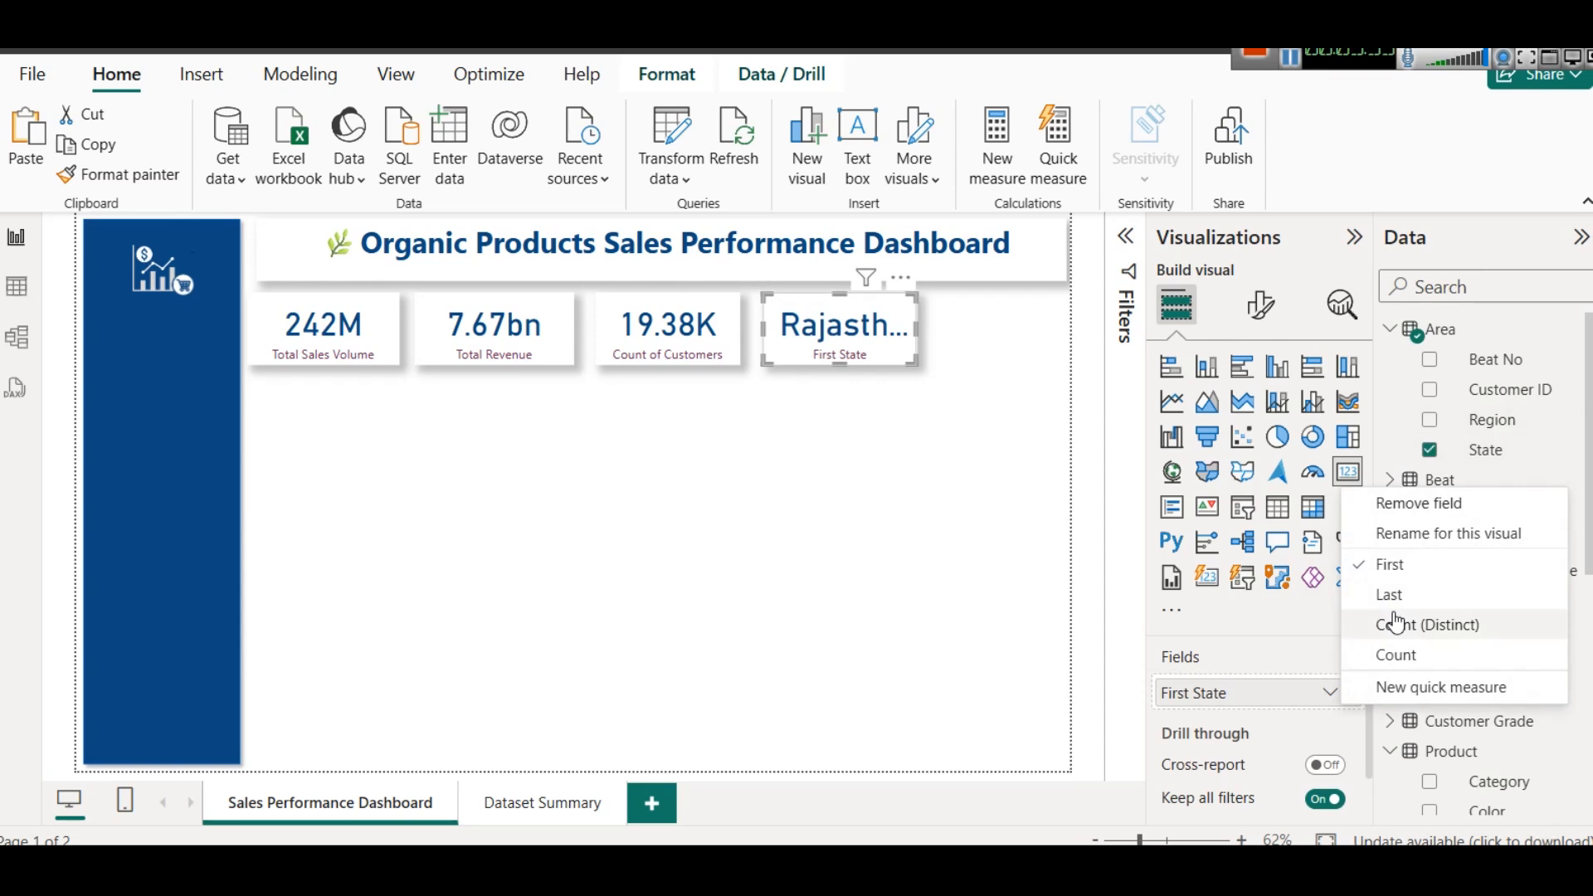
pyautogui.click(1374, 624)
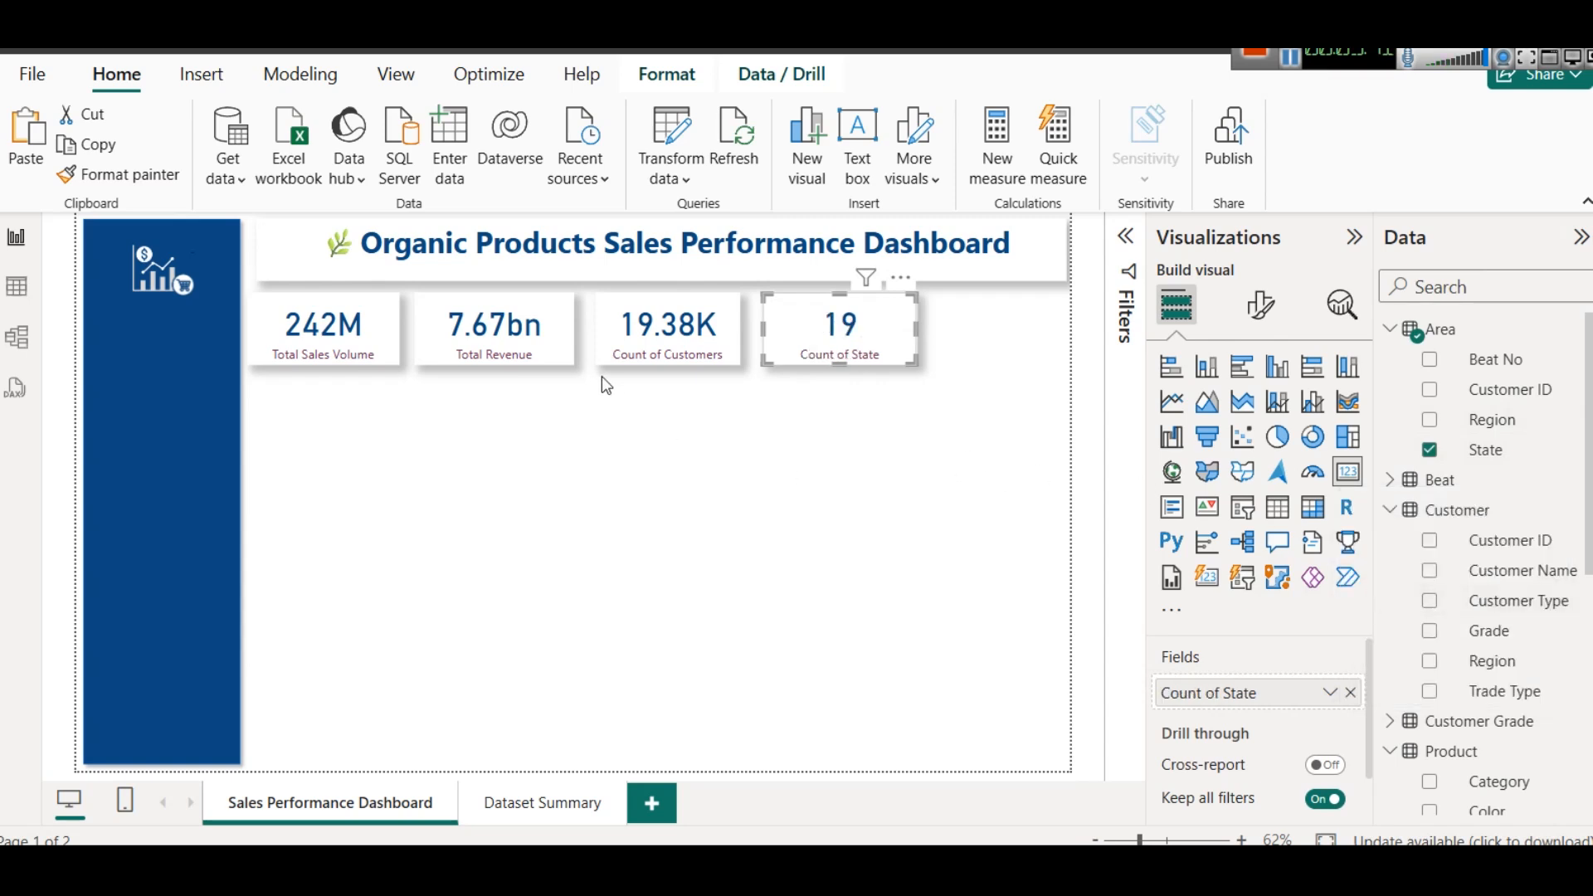
# - Narrow the Total Revenue card slightly and shift the customer and state count cards left to even out the row's spacing
pyautogui.click(558, 357)
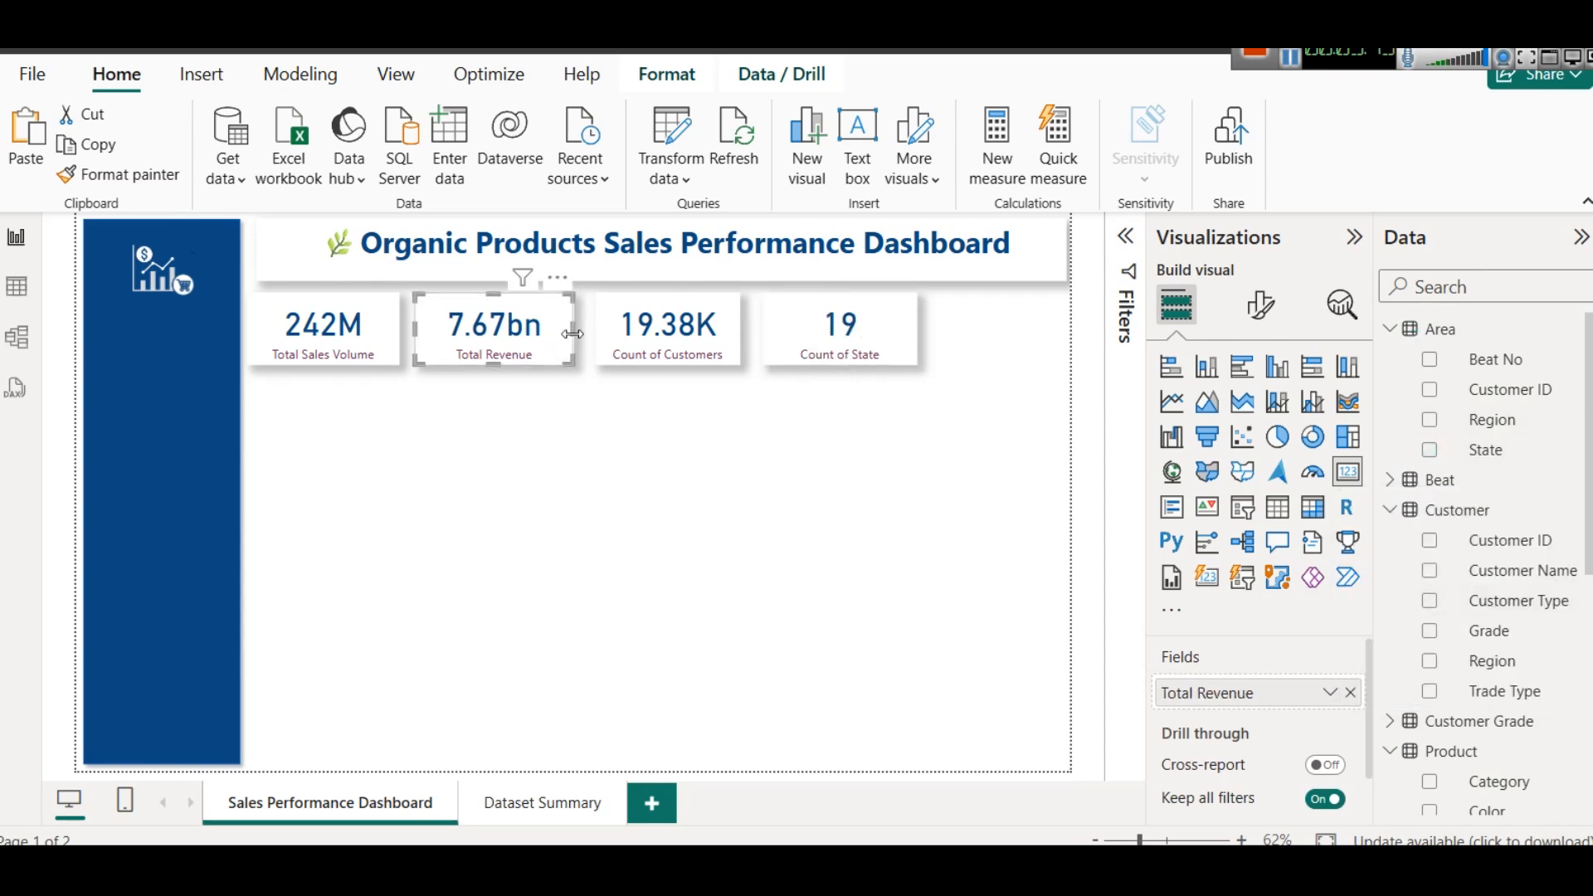
pyautogui.moveTo(572, 331); pyautogui.dragTo(560, 335)
pyautogui.click(706, 347)
pyautogui.press('Left')
pyautogui.press('Left')
pyautogui.press('Left')
pyautogui.press('Left')
pyautogui.press('Left')
pyautogui.press('Left')
pyautogui.press('Left')
pyautogui.press('Left')
pyautogui.press('Left')
pyautogui.press('Left')
pyautogui.press('Left')
pyautogui.press('Left')
pyautogui.press('Left')
pyautogui.press('Left')
pyautogui.press('Left')
pyautogui.click(858, 336)
pyautogui.press('Left')
pyautogui.press('Left')
pyautogui.press('Left')
pyautogui.click(645, 322)
pyautogui.press('Left')
pyautogui.click(811, 346)
pyautogui.press('Left')
pyautogui.press('Left')
pyautogui.press('Left')
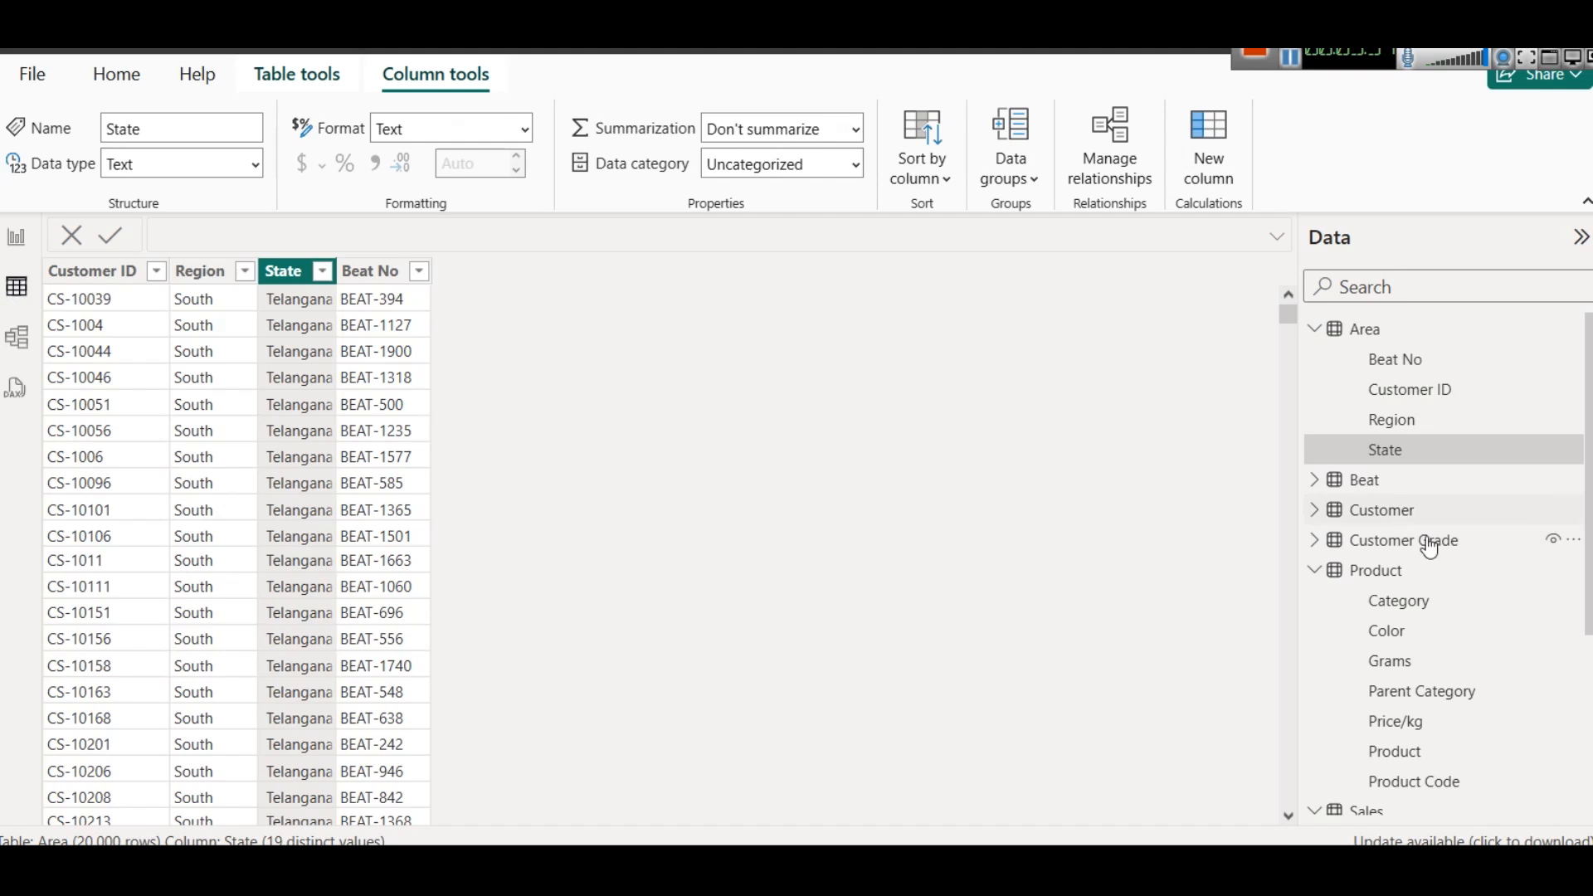
# - Examine the Bill No. values in the Sales table and return to the report page
pyautogui.scroll(-5, 1411, 597)
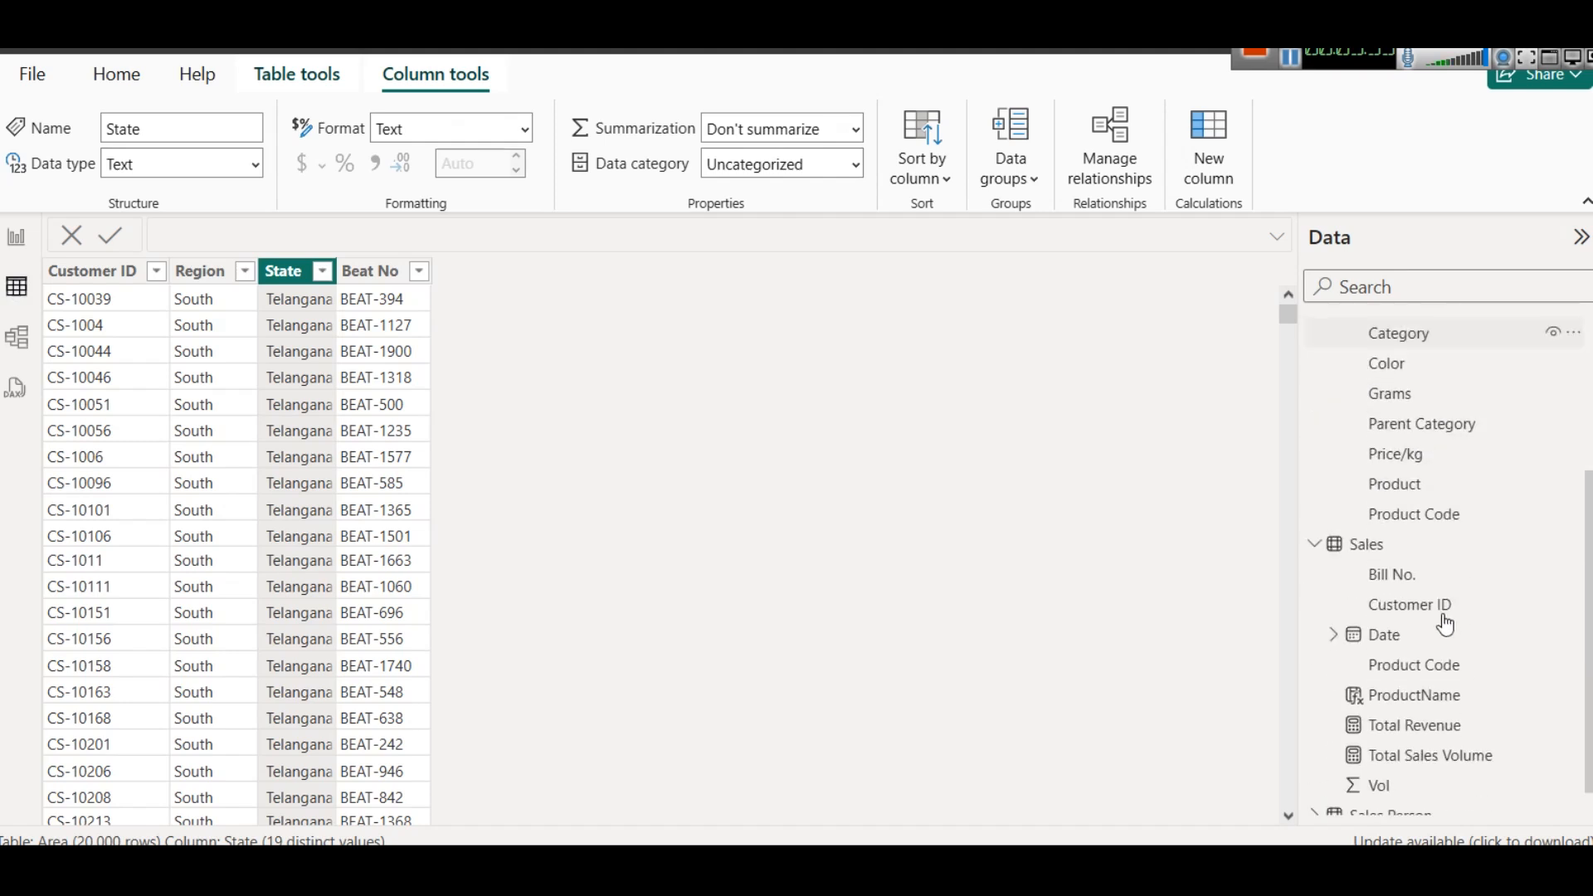
pyautogui.click(1365, 527)
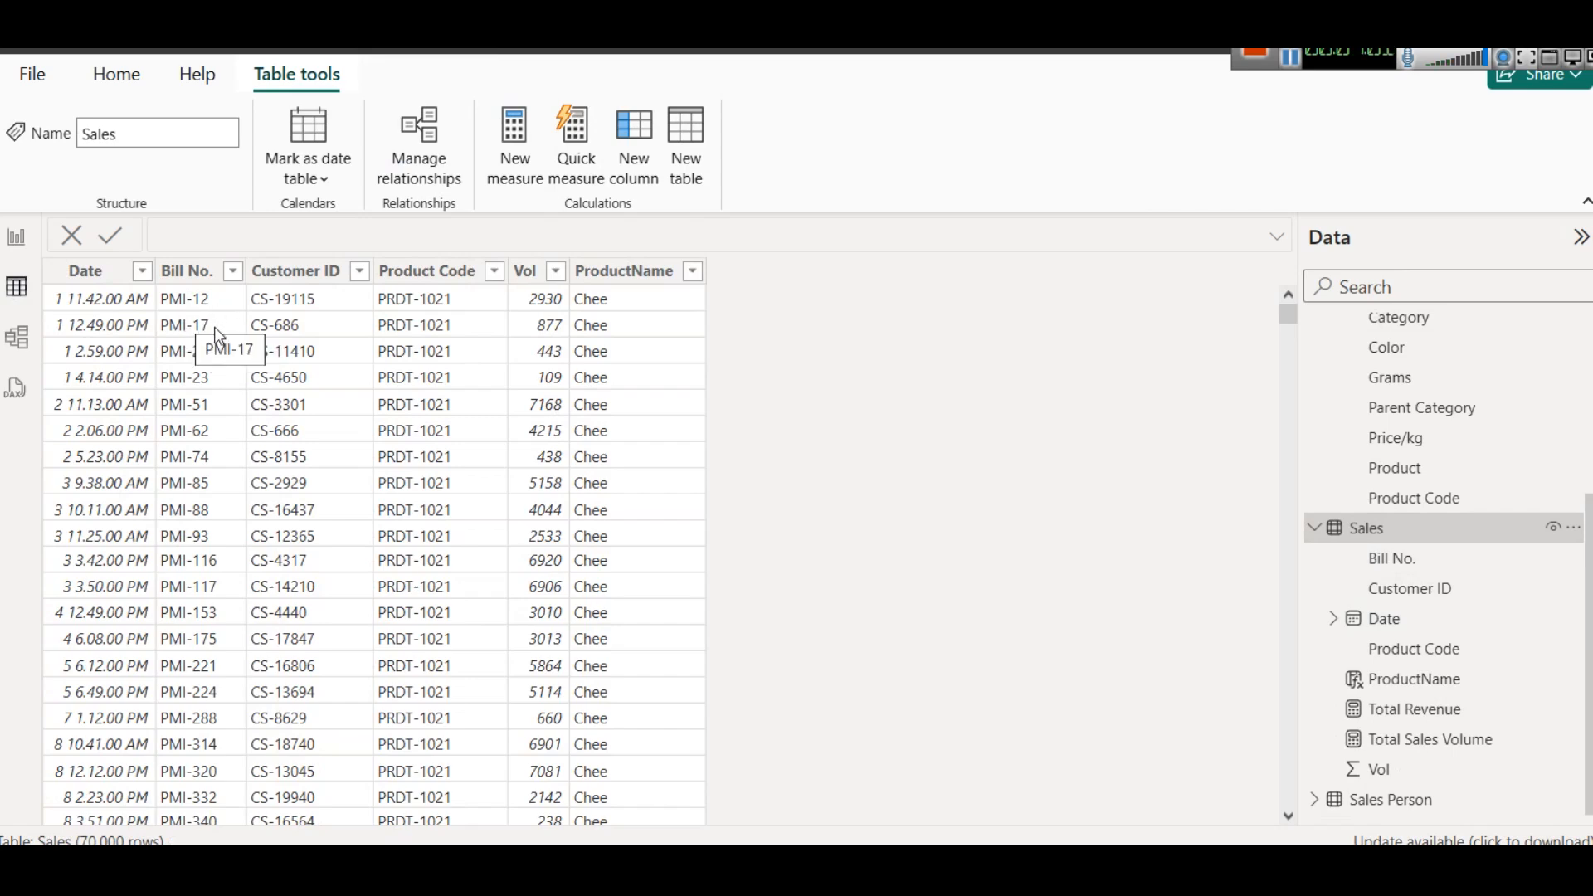
pyautogui.scroll(-10, 222, 490)
pyautogui.scroll(10, 224, 495)
pyautogui.click(17, 240)
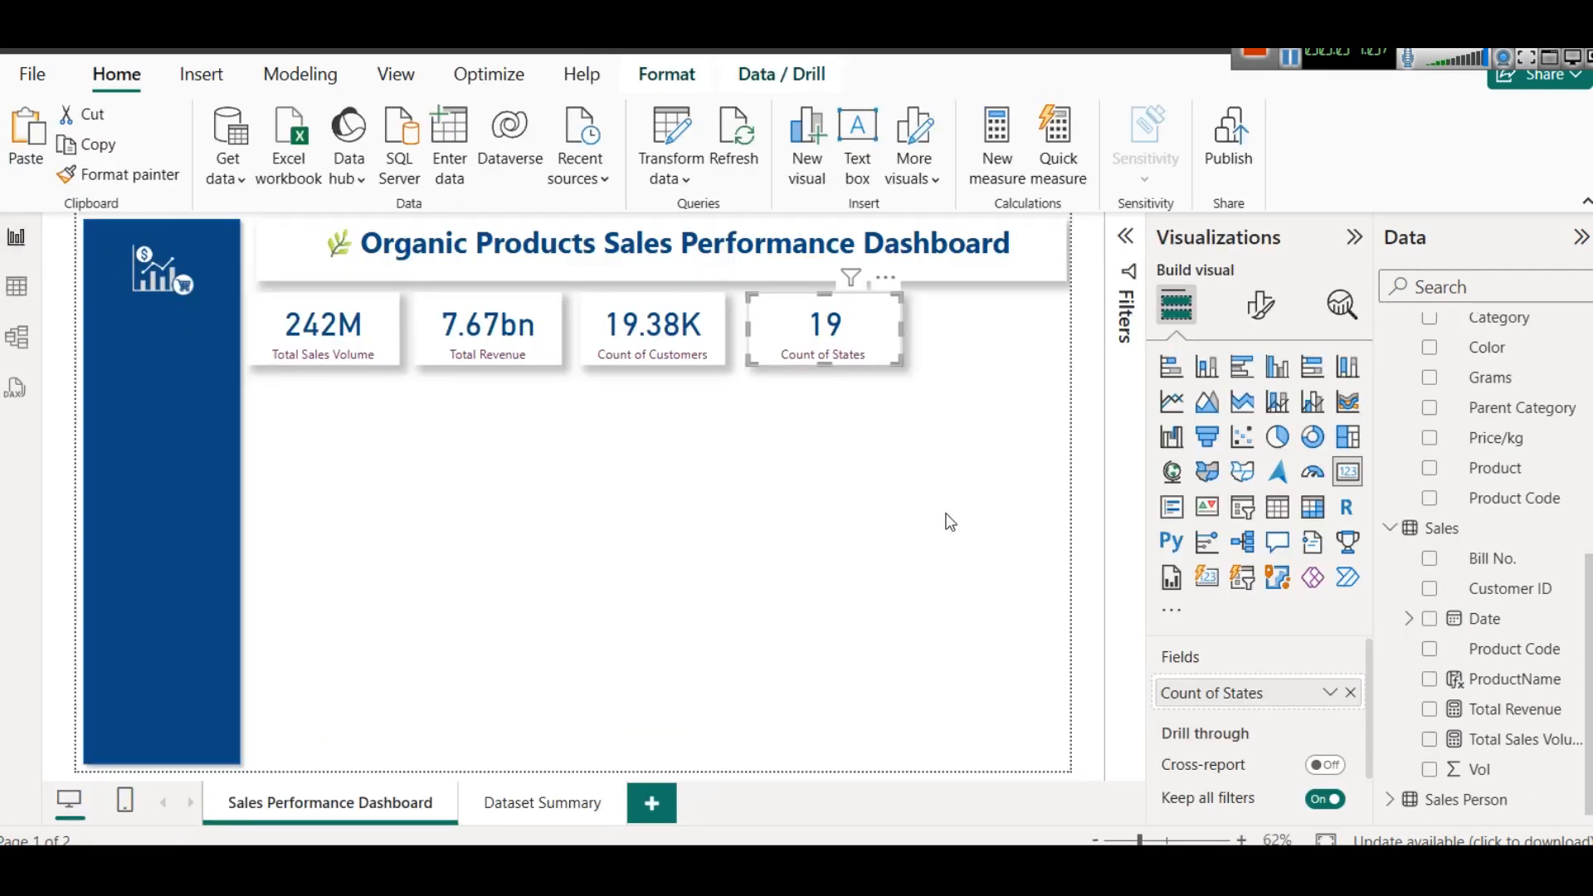
# - Duplicate the Count of States card into the fifth position of the row and fine-tune the positions of both cards
pyautogui.hotkey('ctrl', 'c')
pyautogui.hotkey('ctrl', 'v')
pyautogui.moveTo(834, 319); pyautogui.dragTo(993, 323)
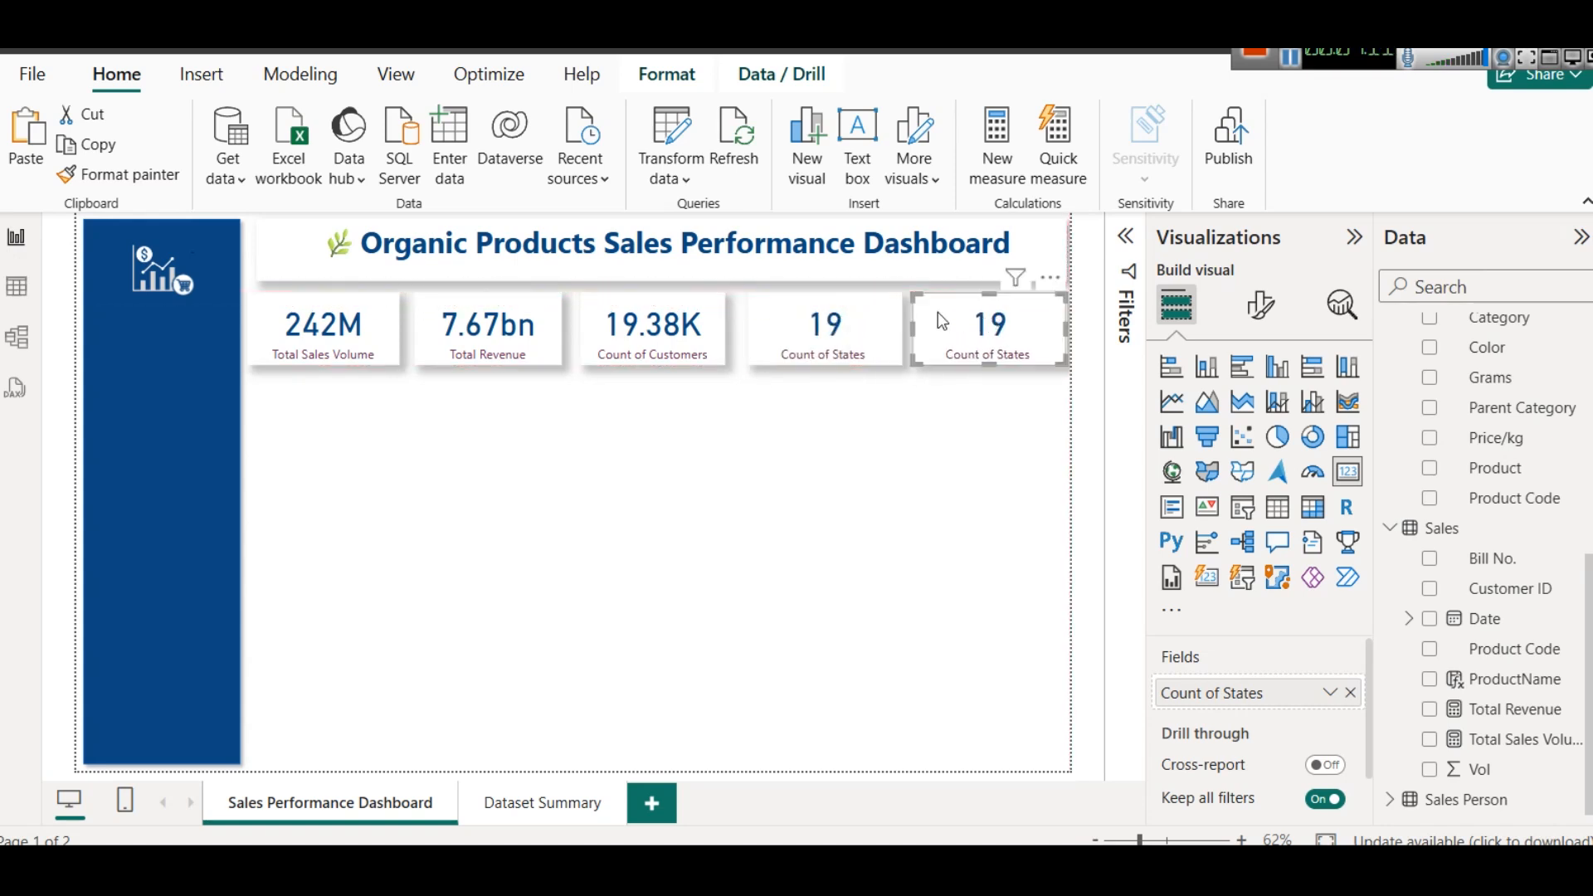
pyautogui.moveTo(866, 315); pyautogui.dragTo(861, 315)
pyautogui.moveTo(1011, 328); pyautogui.dragTo(1009, 329)
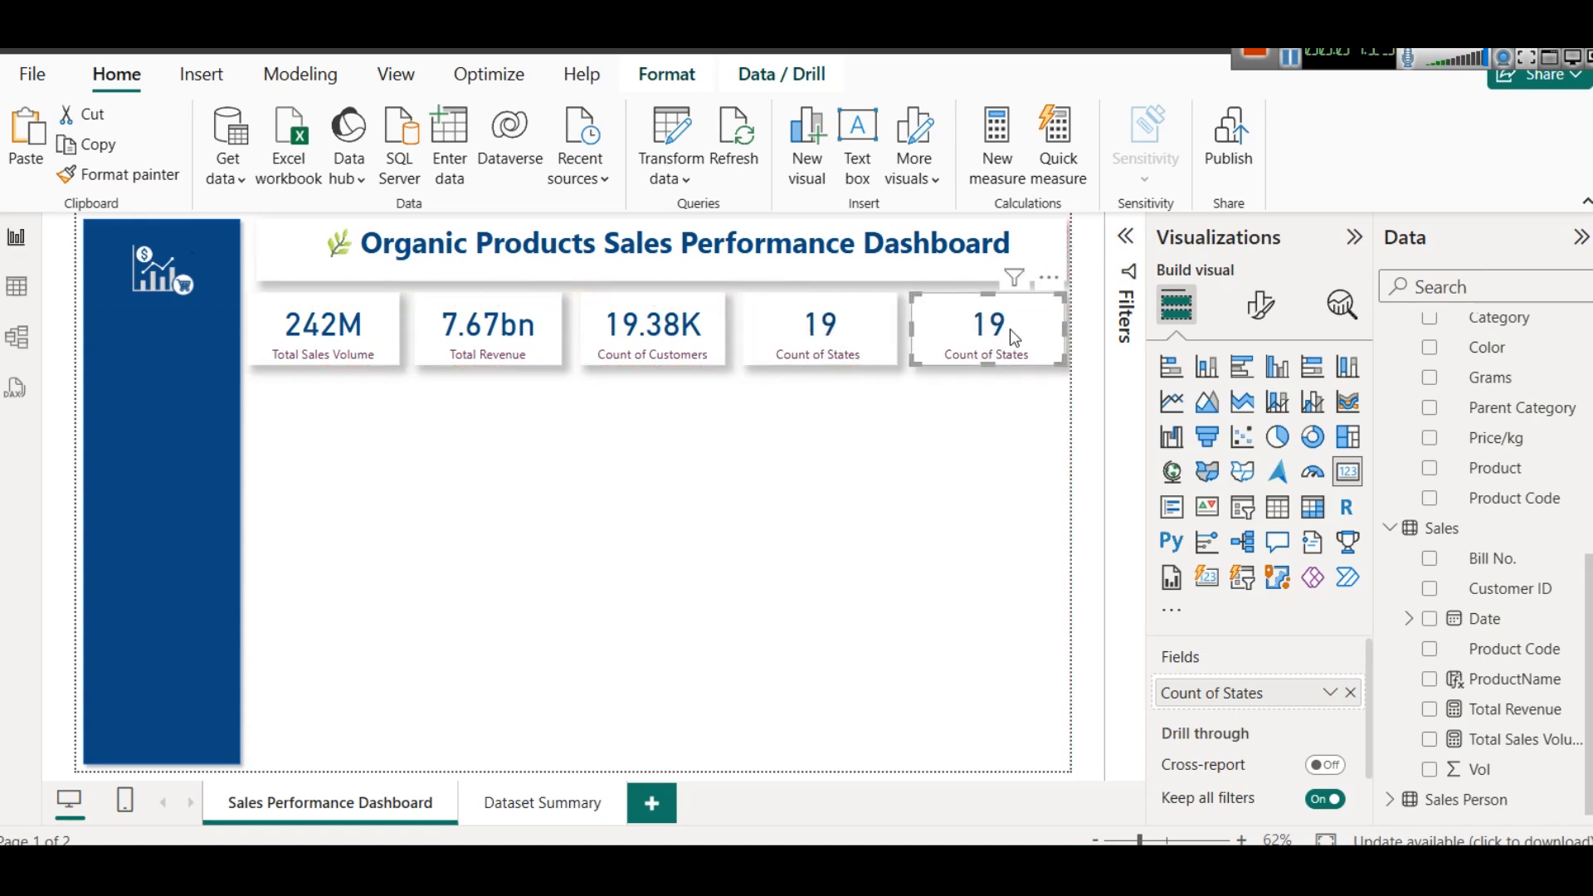
# - Replace the fifth card's field with Bill No. from the Sales table, summarized as Count (Distinct)
pyautogui.click(1351, 693)
pyautogui.moveTo(1492, 559); pyautogui.dragTo(1309, 690)
pyautogui.click(1329, 694)
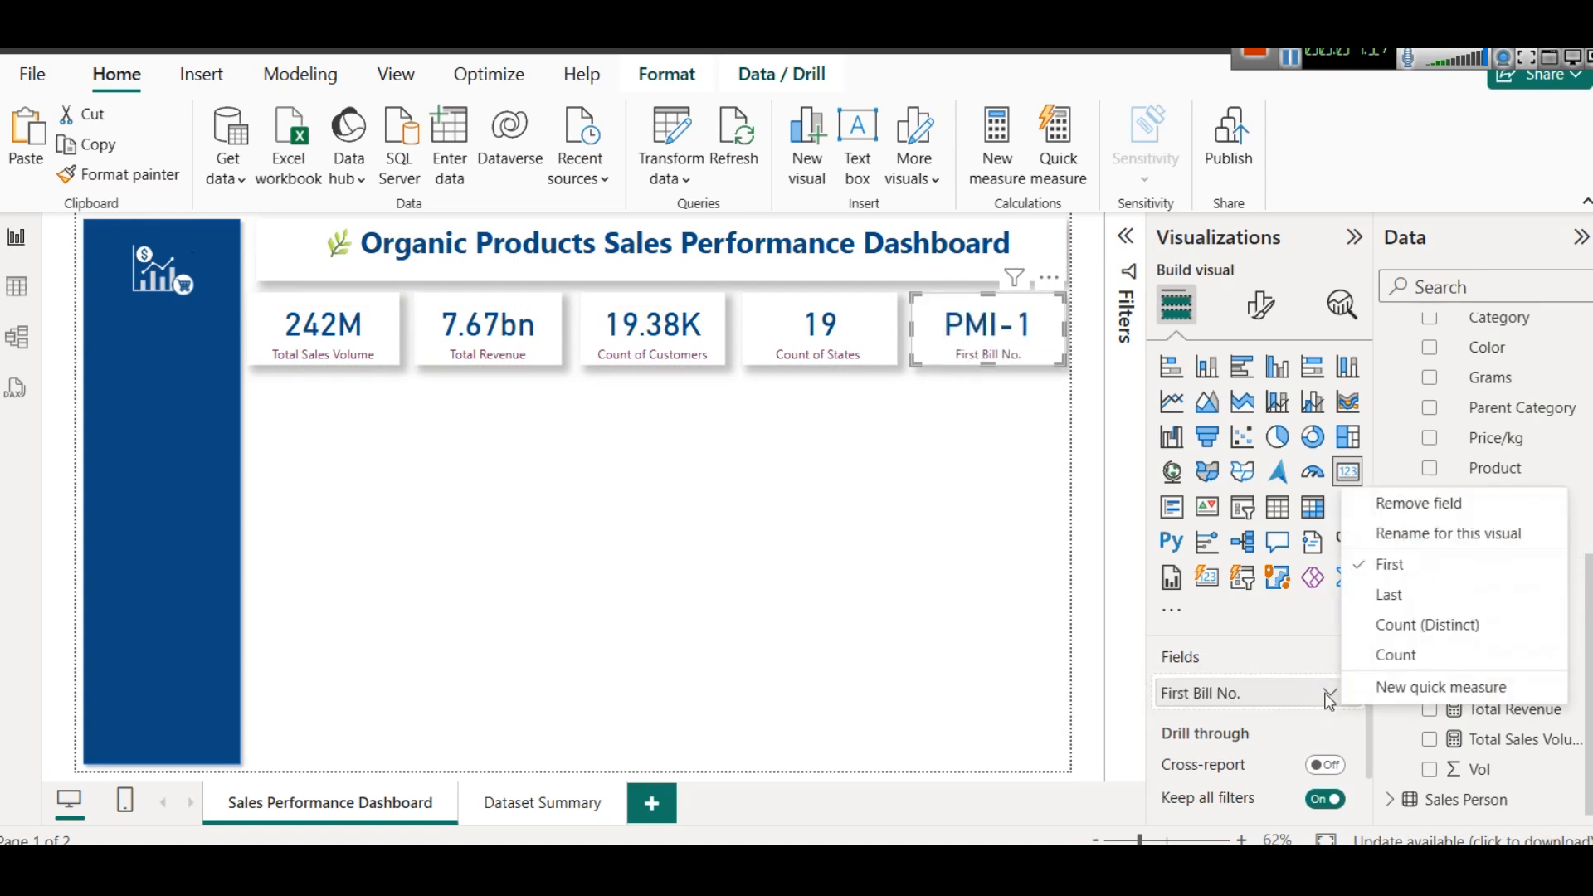
pyautogui.click(1381, 621)
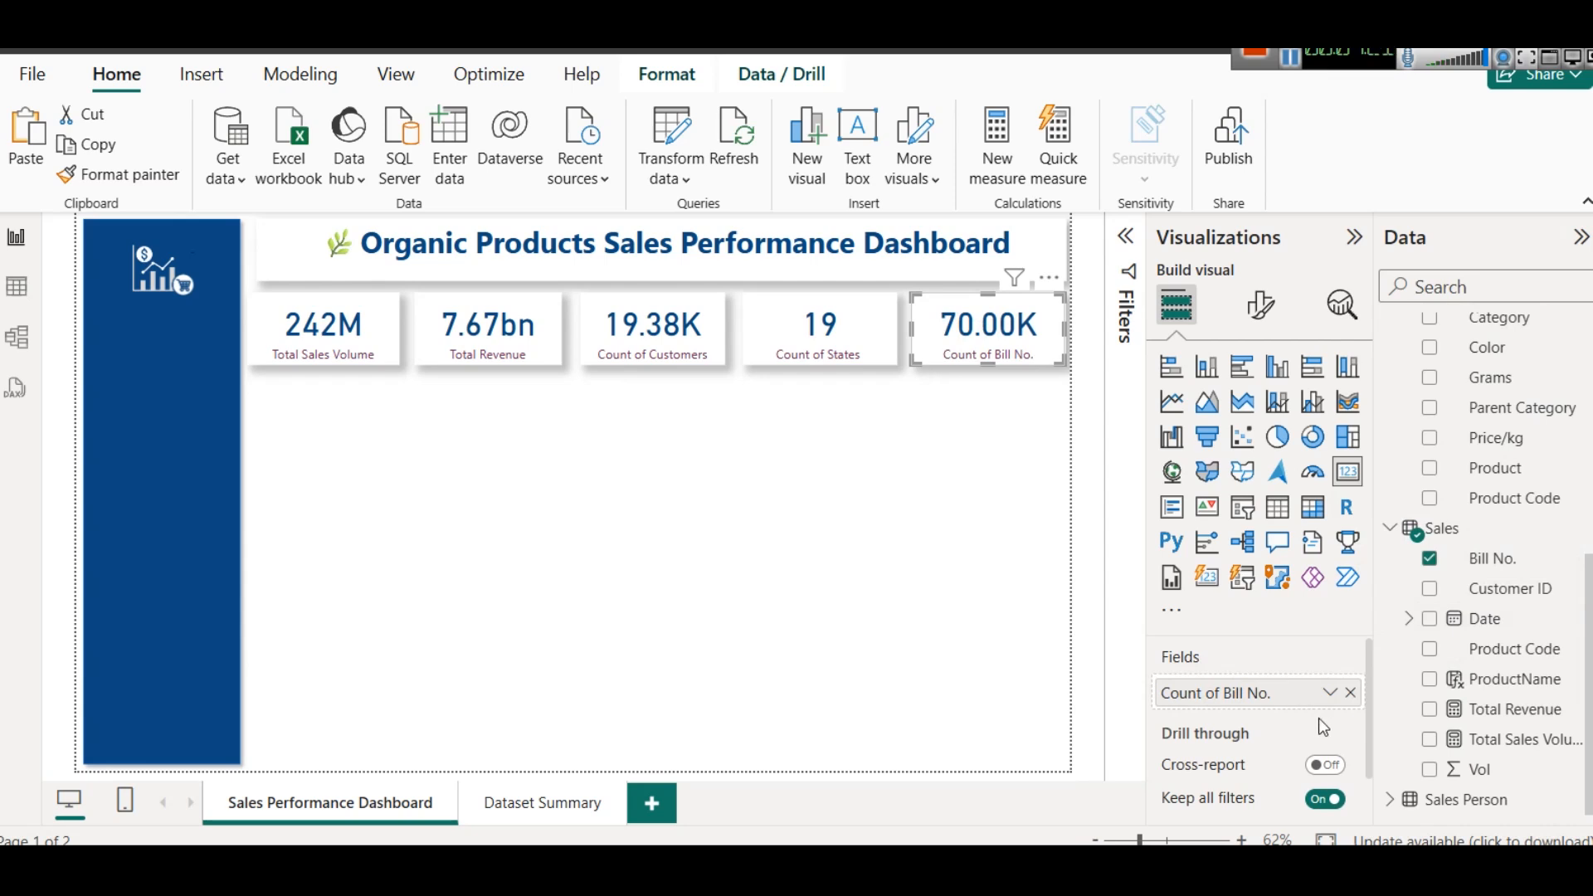
# - Check the Bill No. card's summarization options, look over the Sales table rows and return to the report
pyautogui.click(1330, 694)
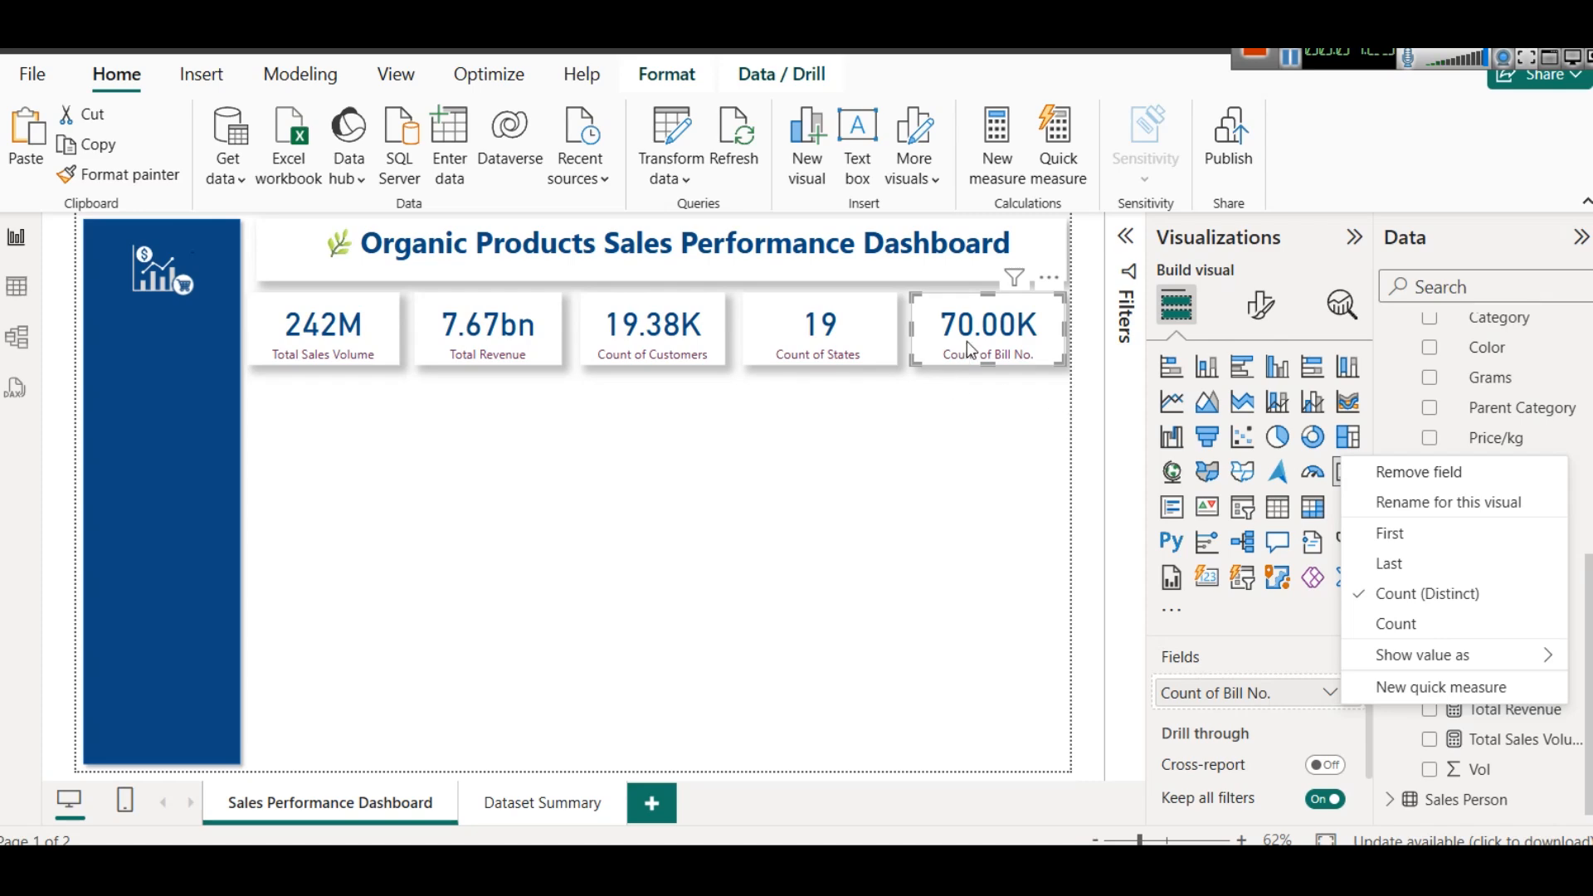
pyautogui.click(17, 287)
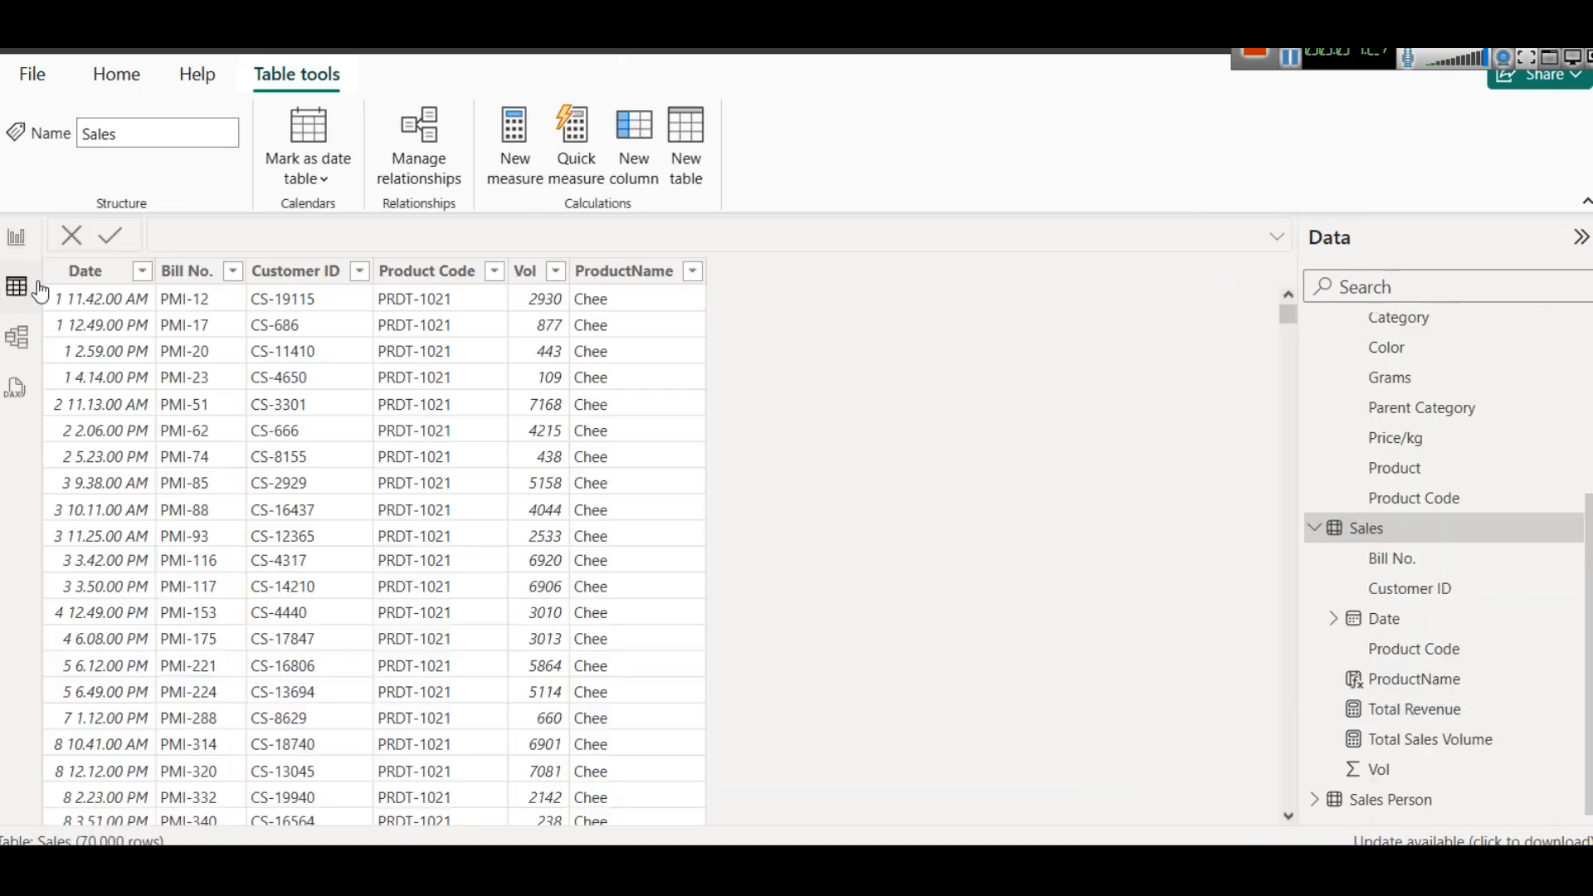
pyautogui.click(16, 238)
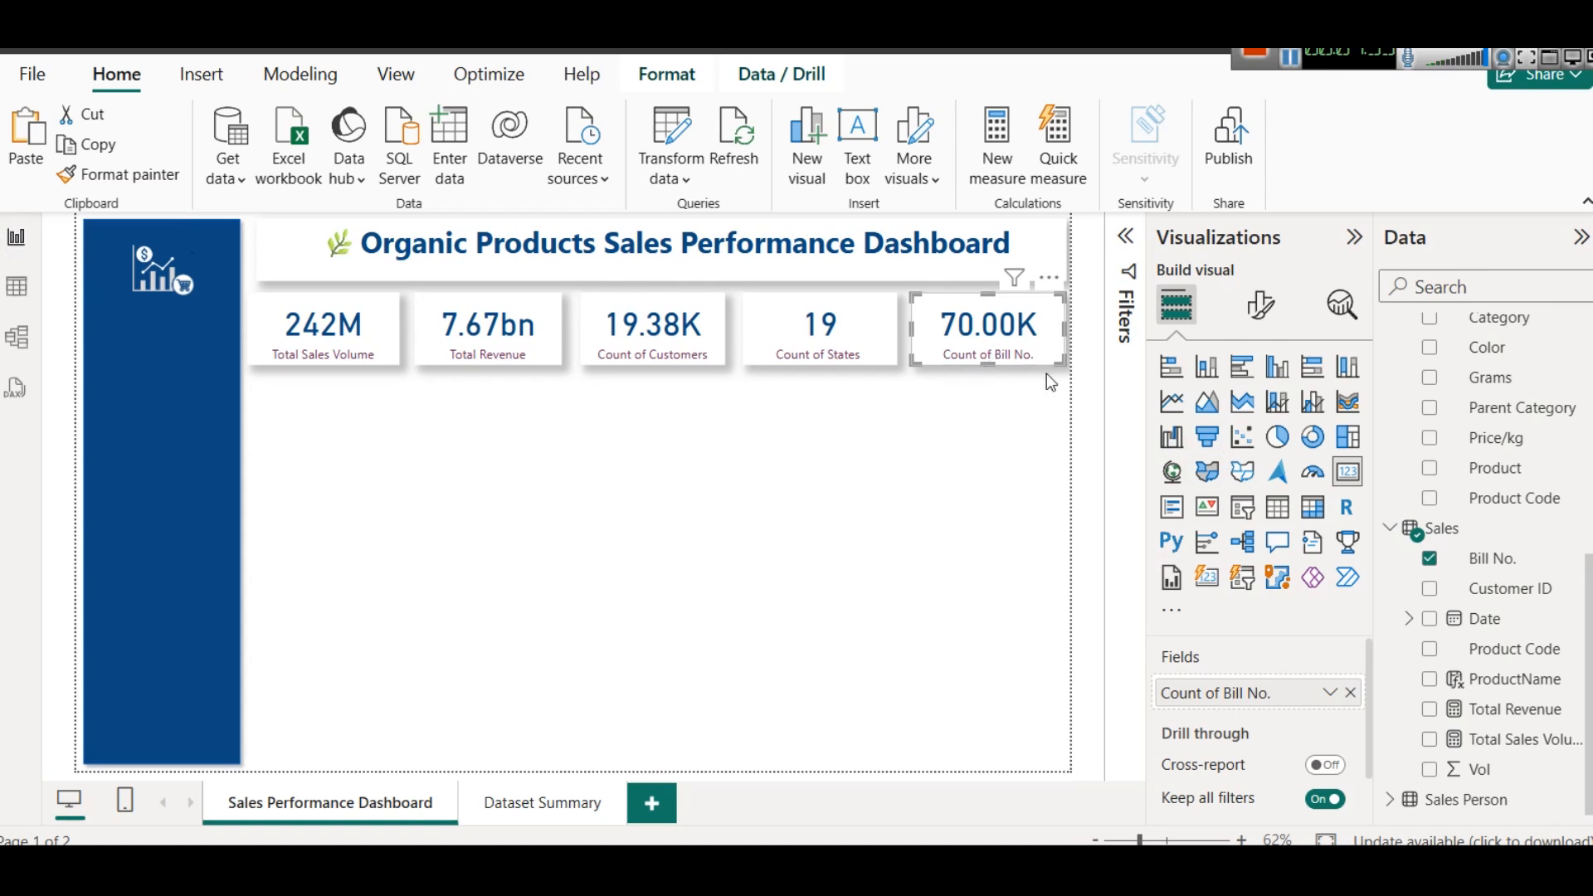
# - Set the Bill No. card's callout value to display units of Thousands with 0 decimal places
pyautogui.click(1261, 308)
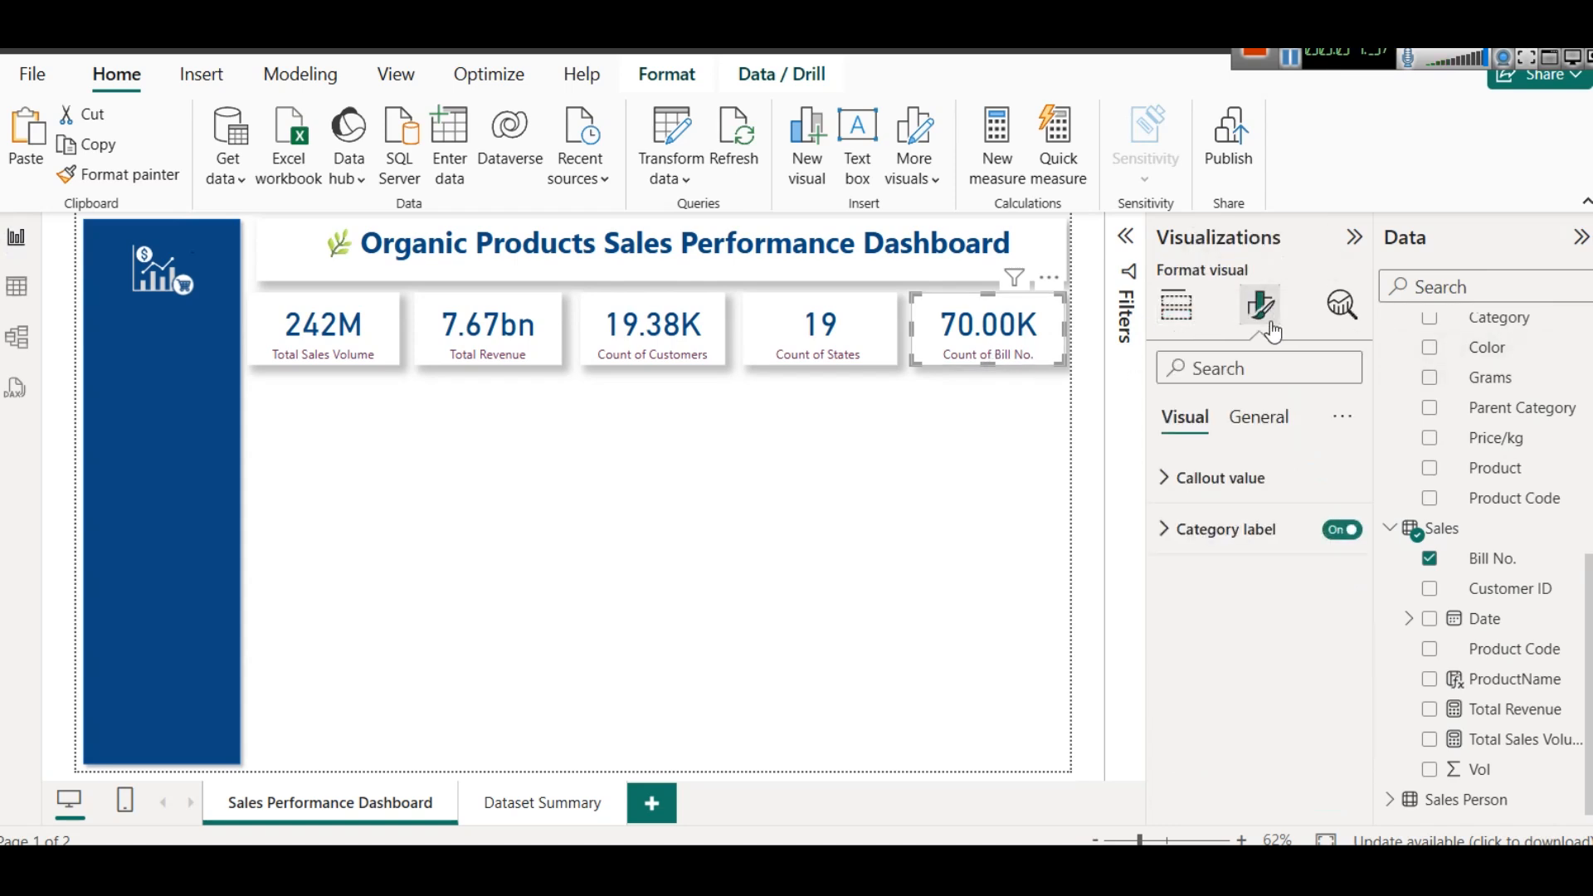
pyautogui.click(1245, 473)
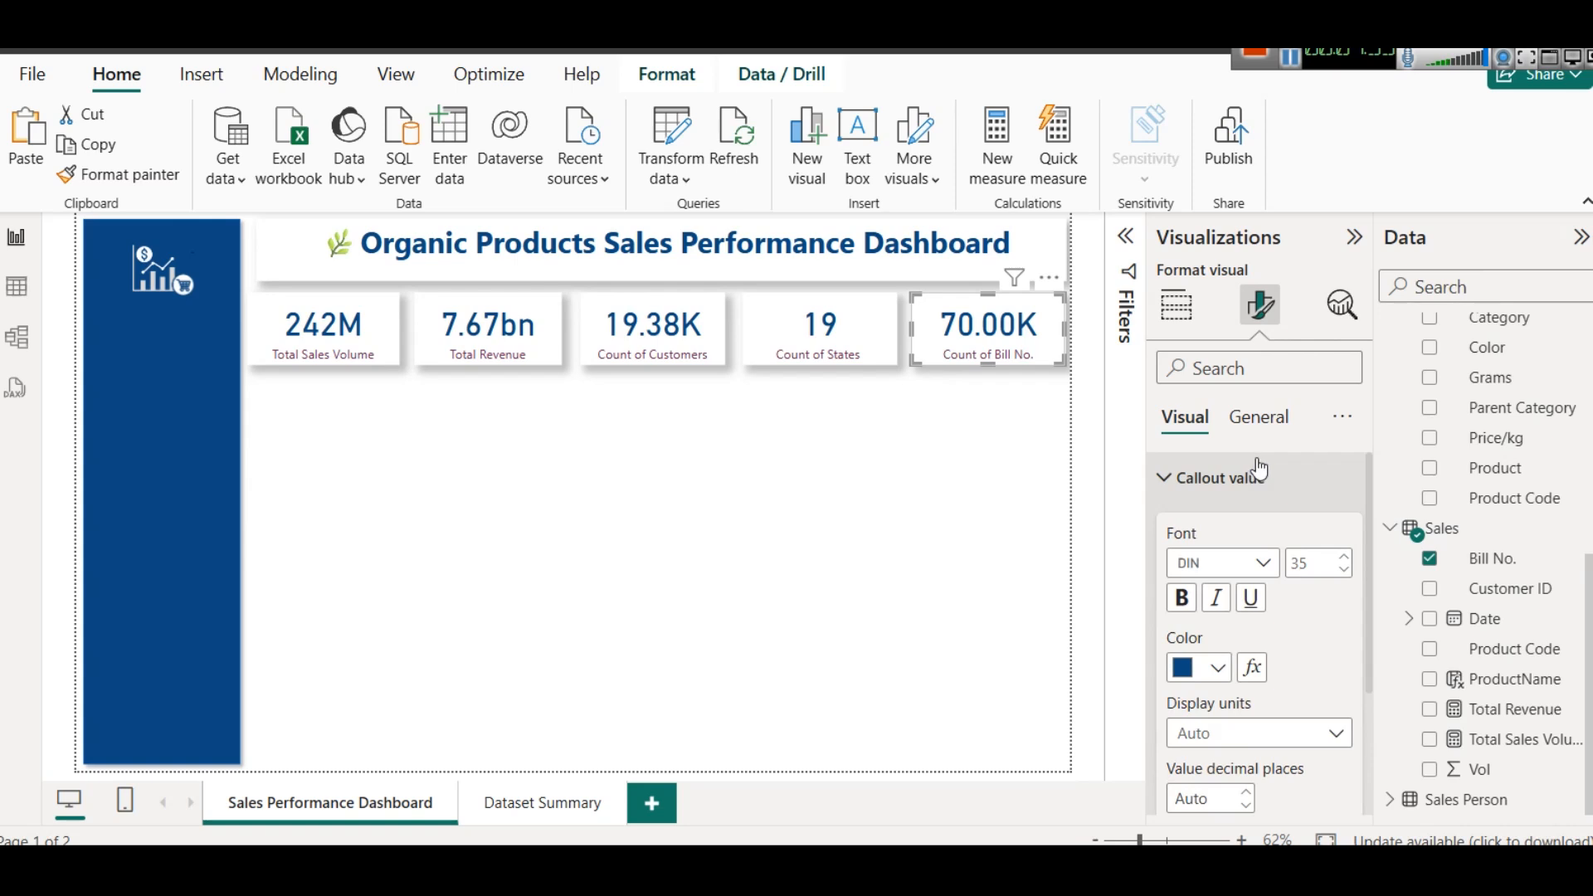
pyautogui.scroll(-3, 1295, 543)
pyautogui.click(1290, 552)
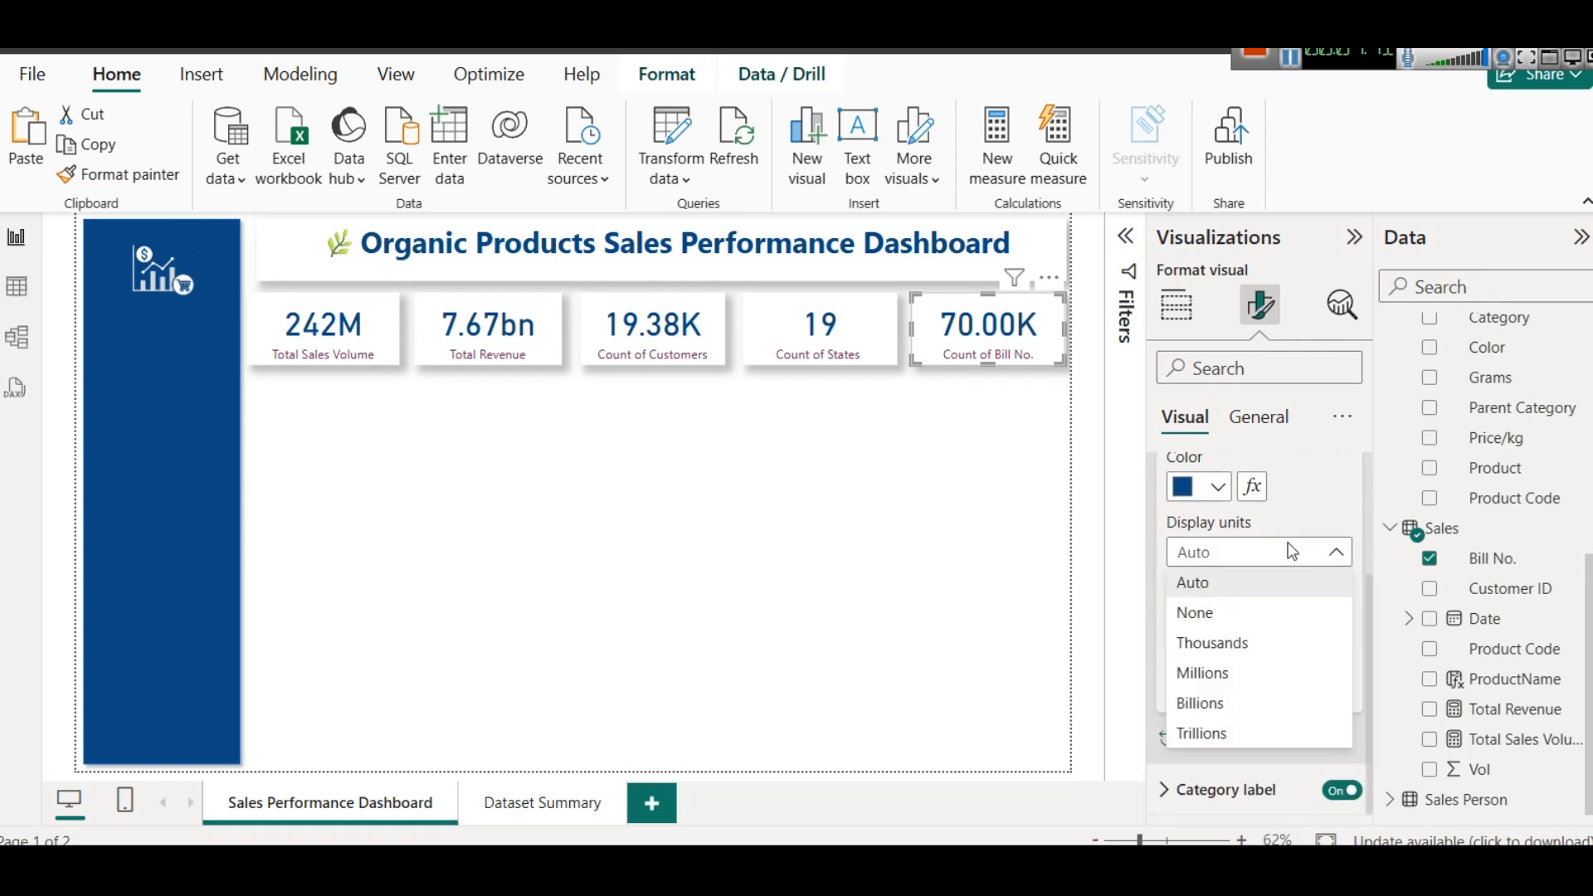
pyautogui.click(1245, 614)
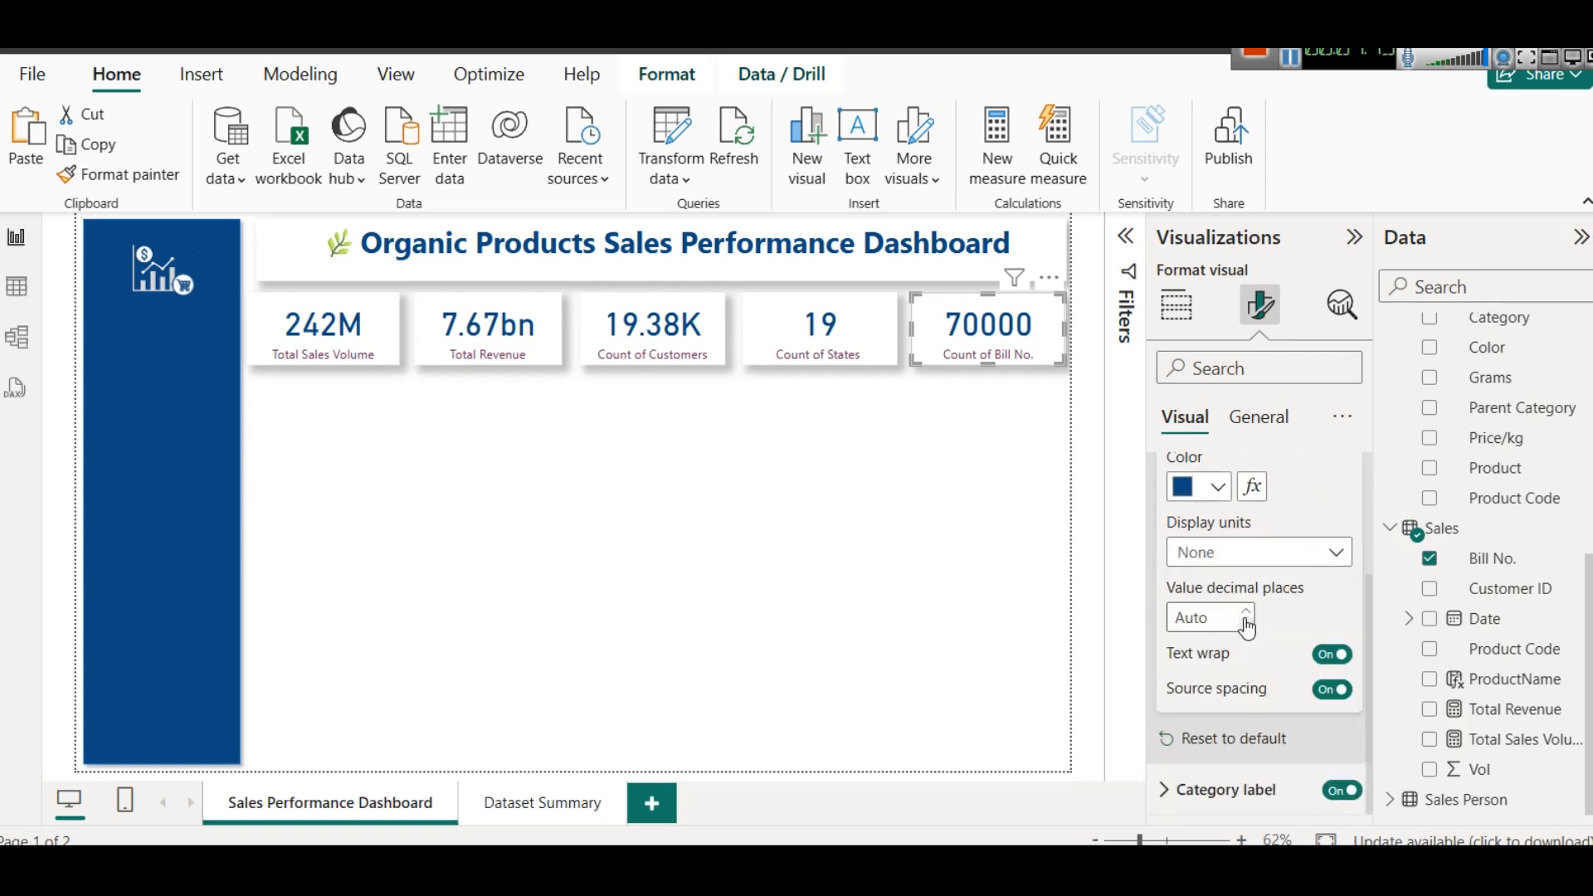
pyautogui.click(1231, 558)
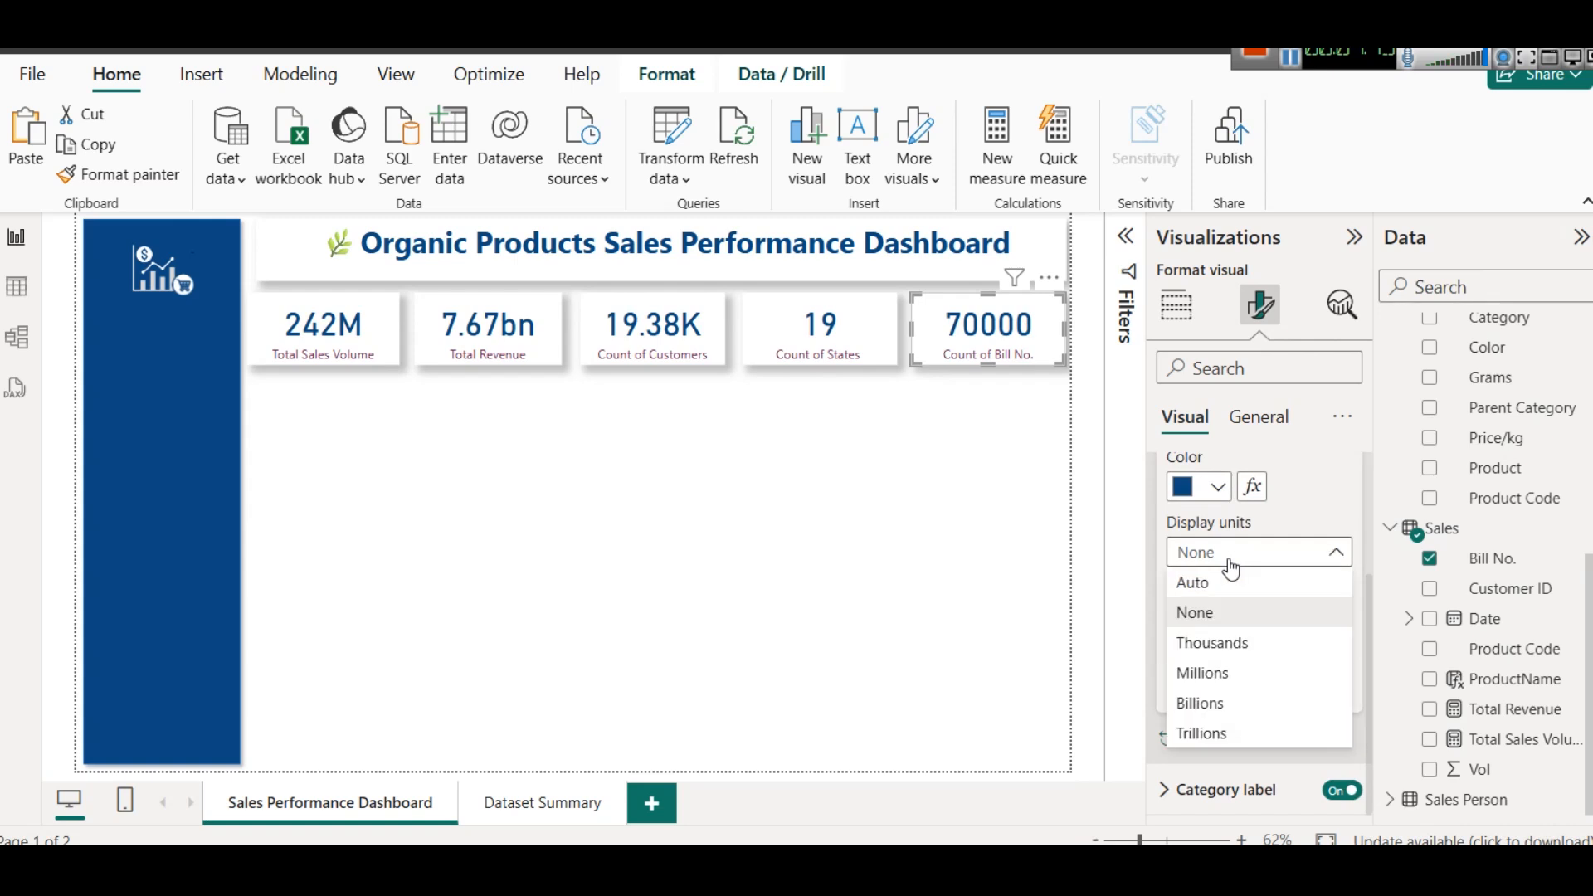
pyautogui.click(1246, 646)
pyautogui.click(1198, 618)
pyautogui.write('0')
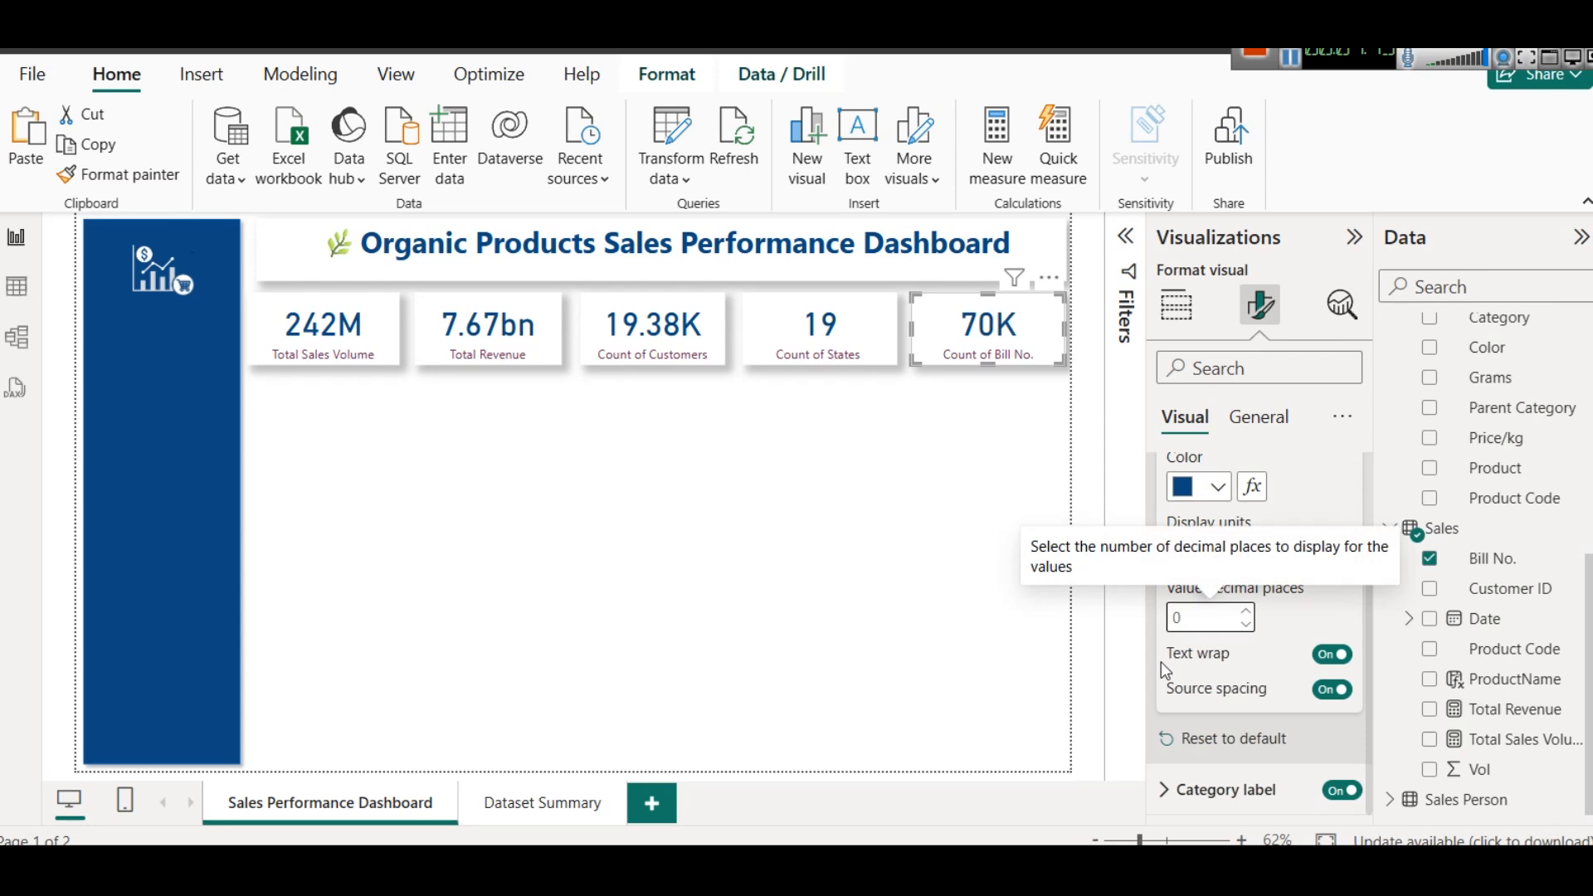
pyautogui.scroll(3, 1185, 431)
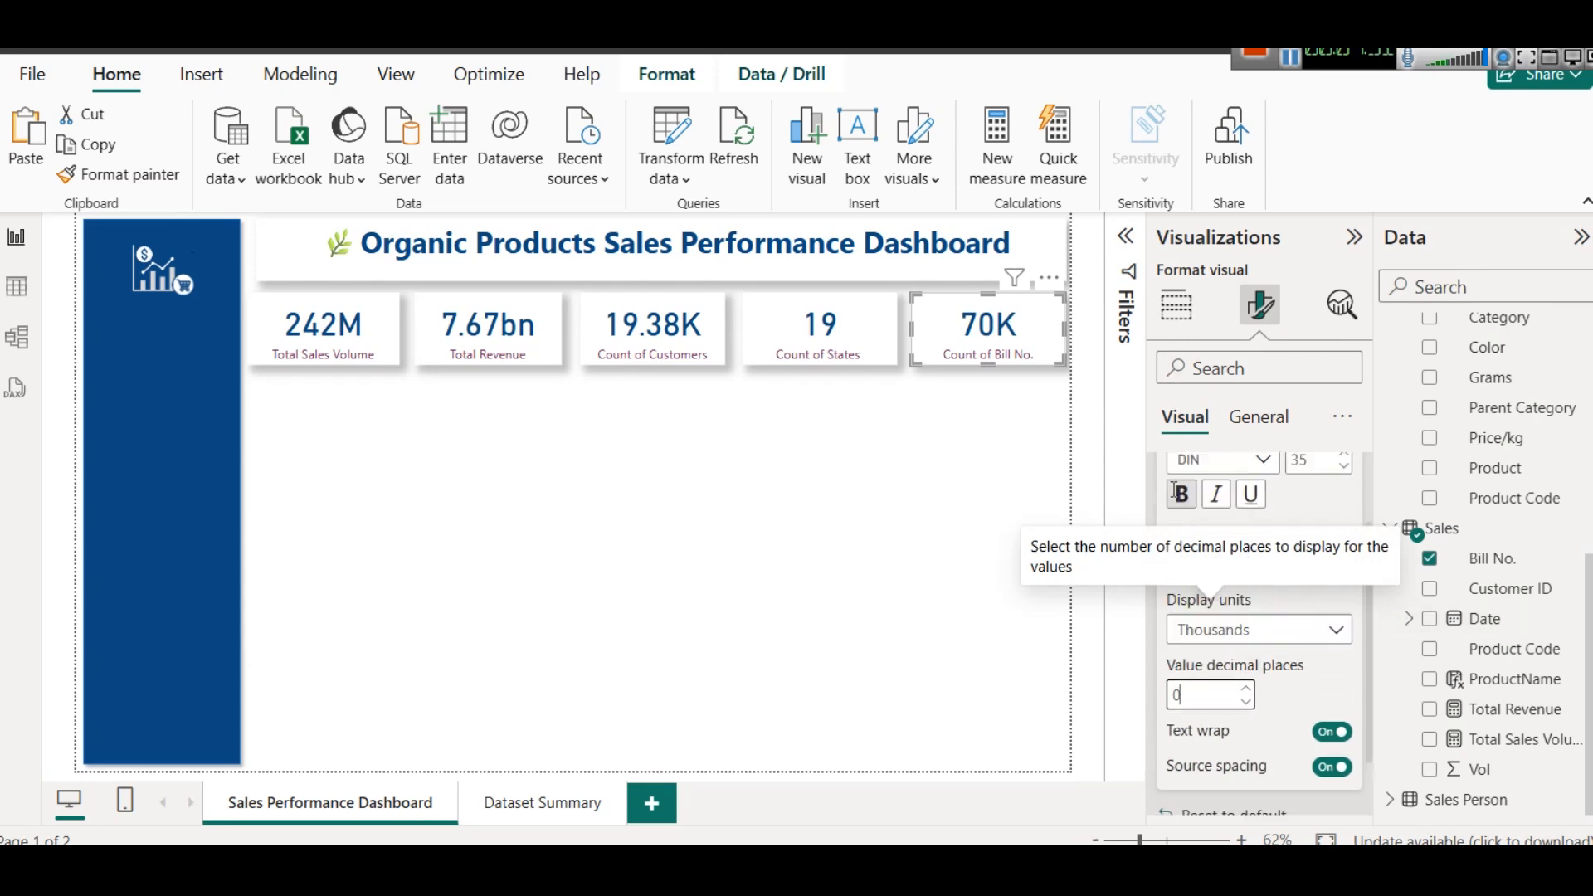
# - Rename the fifth card's field for this visual as Count of Orders
pyautogui.click(1177, 305)
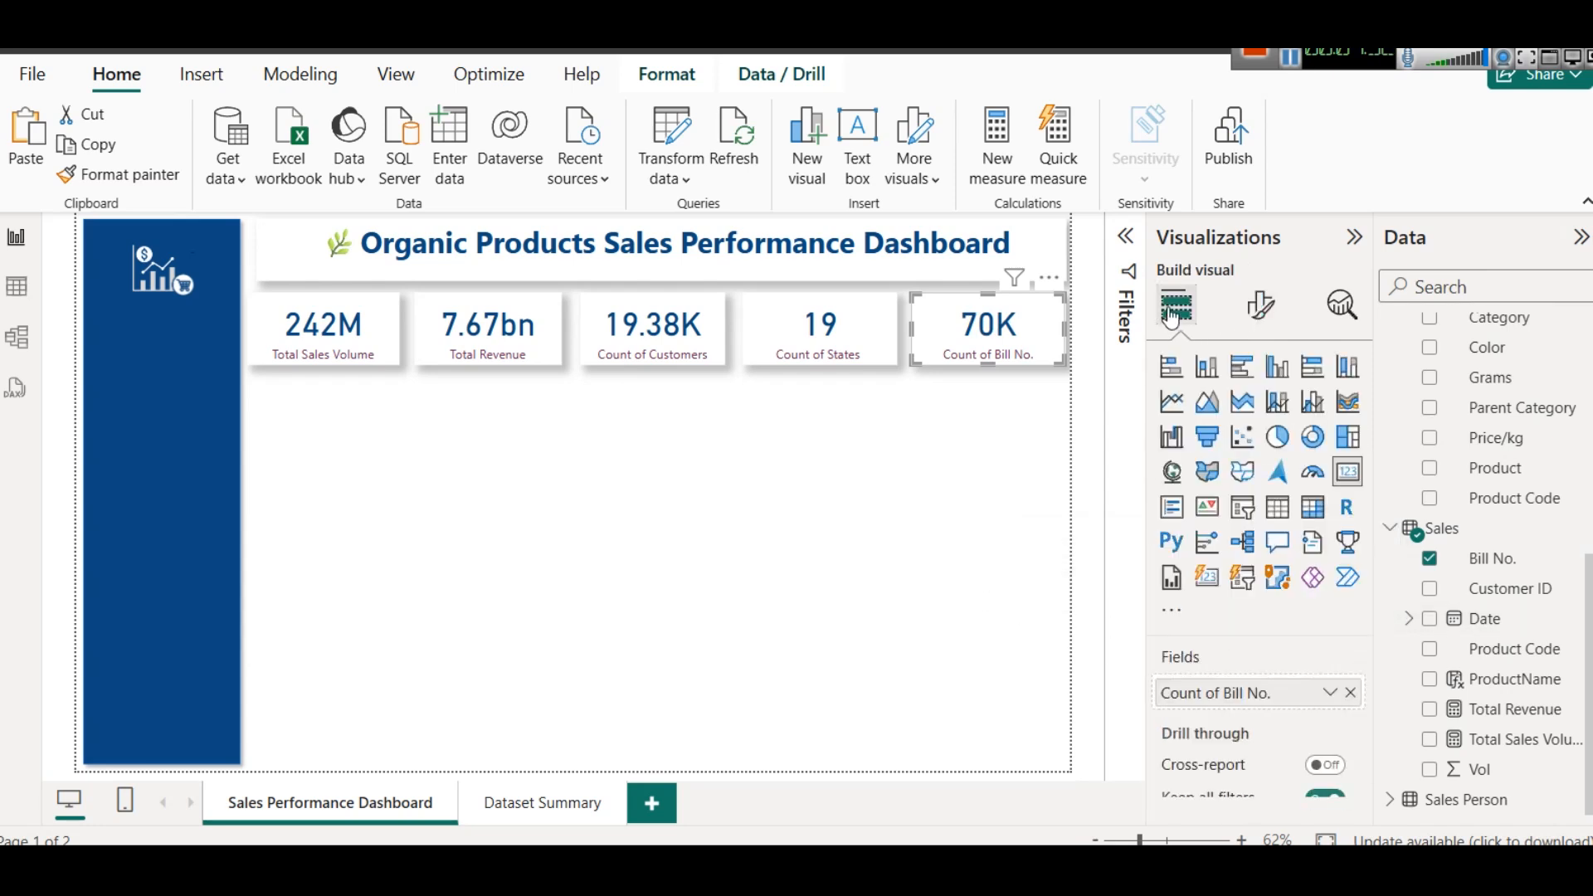
pyautogui.click(1329, 692)
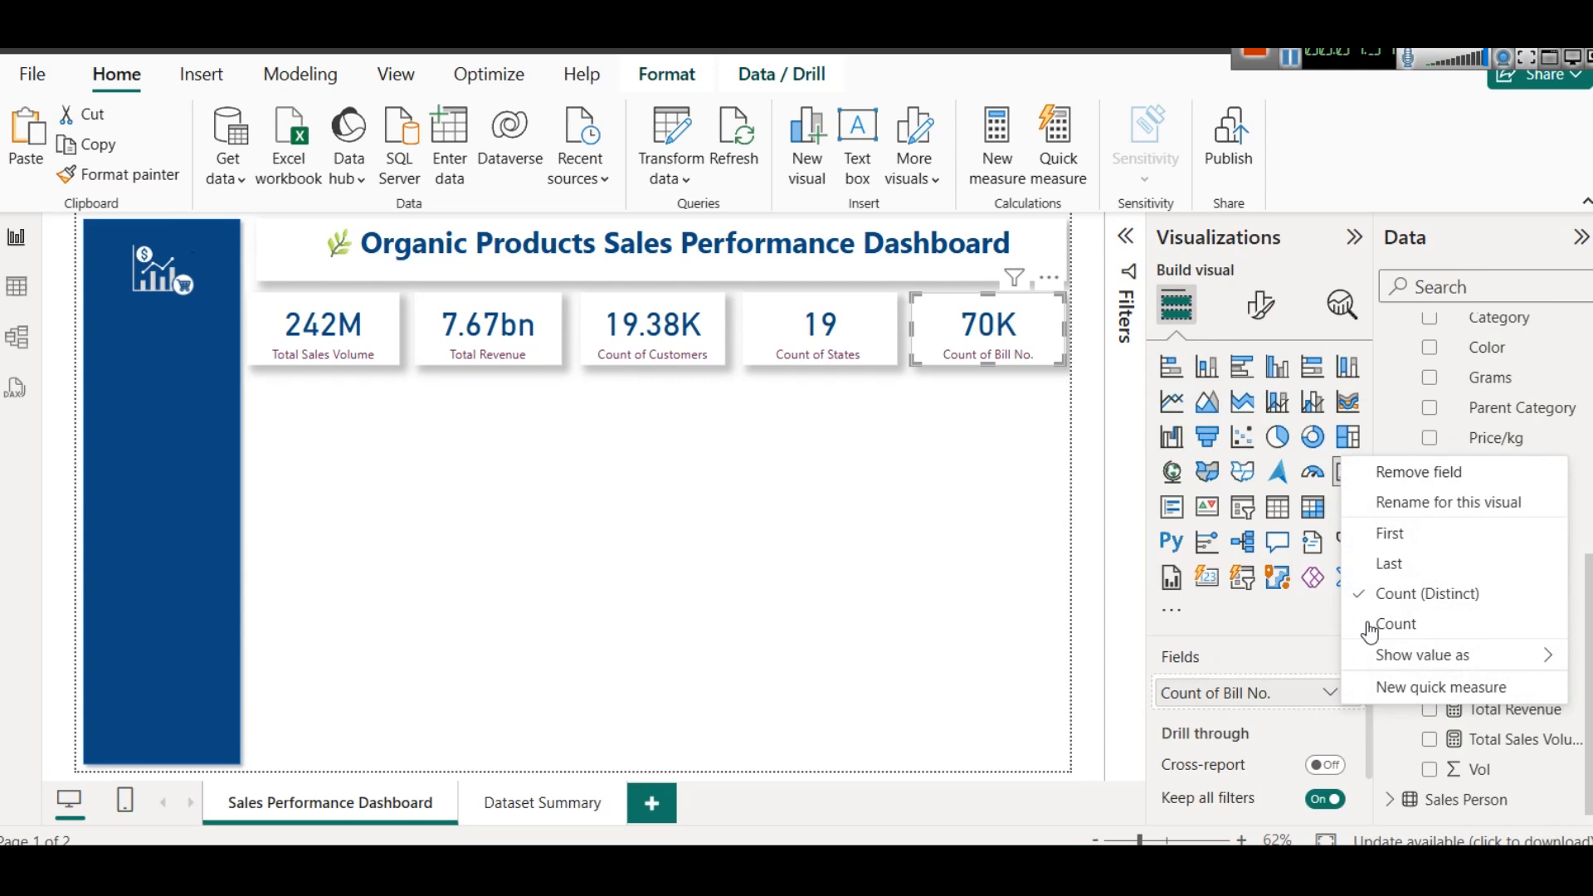
pyautogui.click(1425, 501)
pyautogui.press('Right')
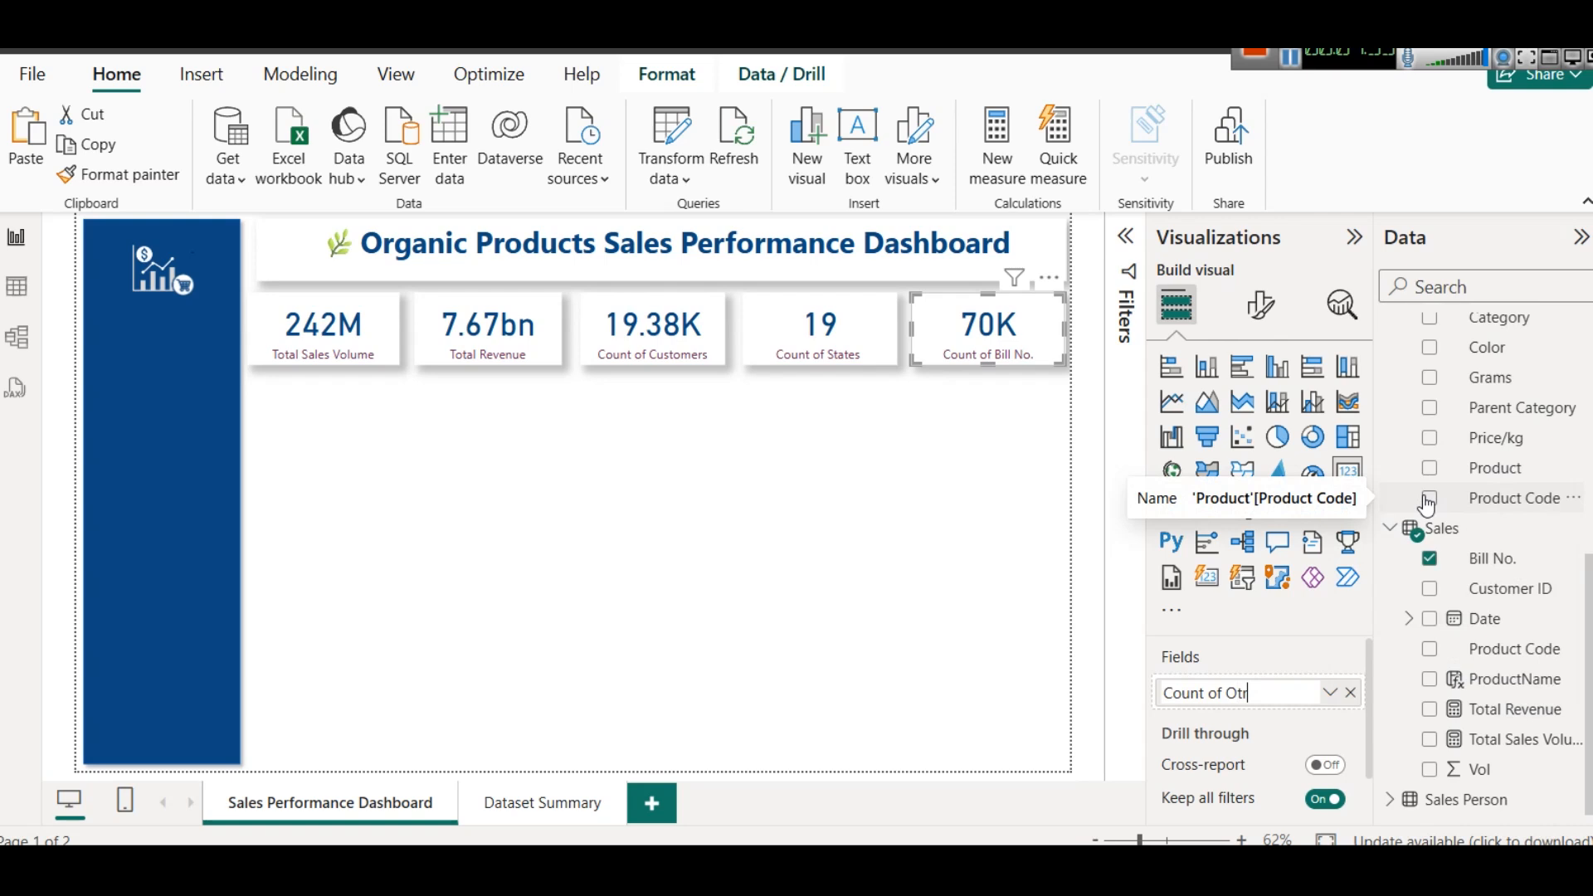
pyautogui.write('Orders')
pyautogui.press('Return')
pyautogui.click(910, 531)
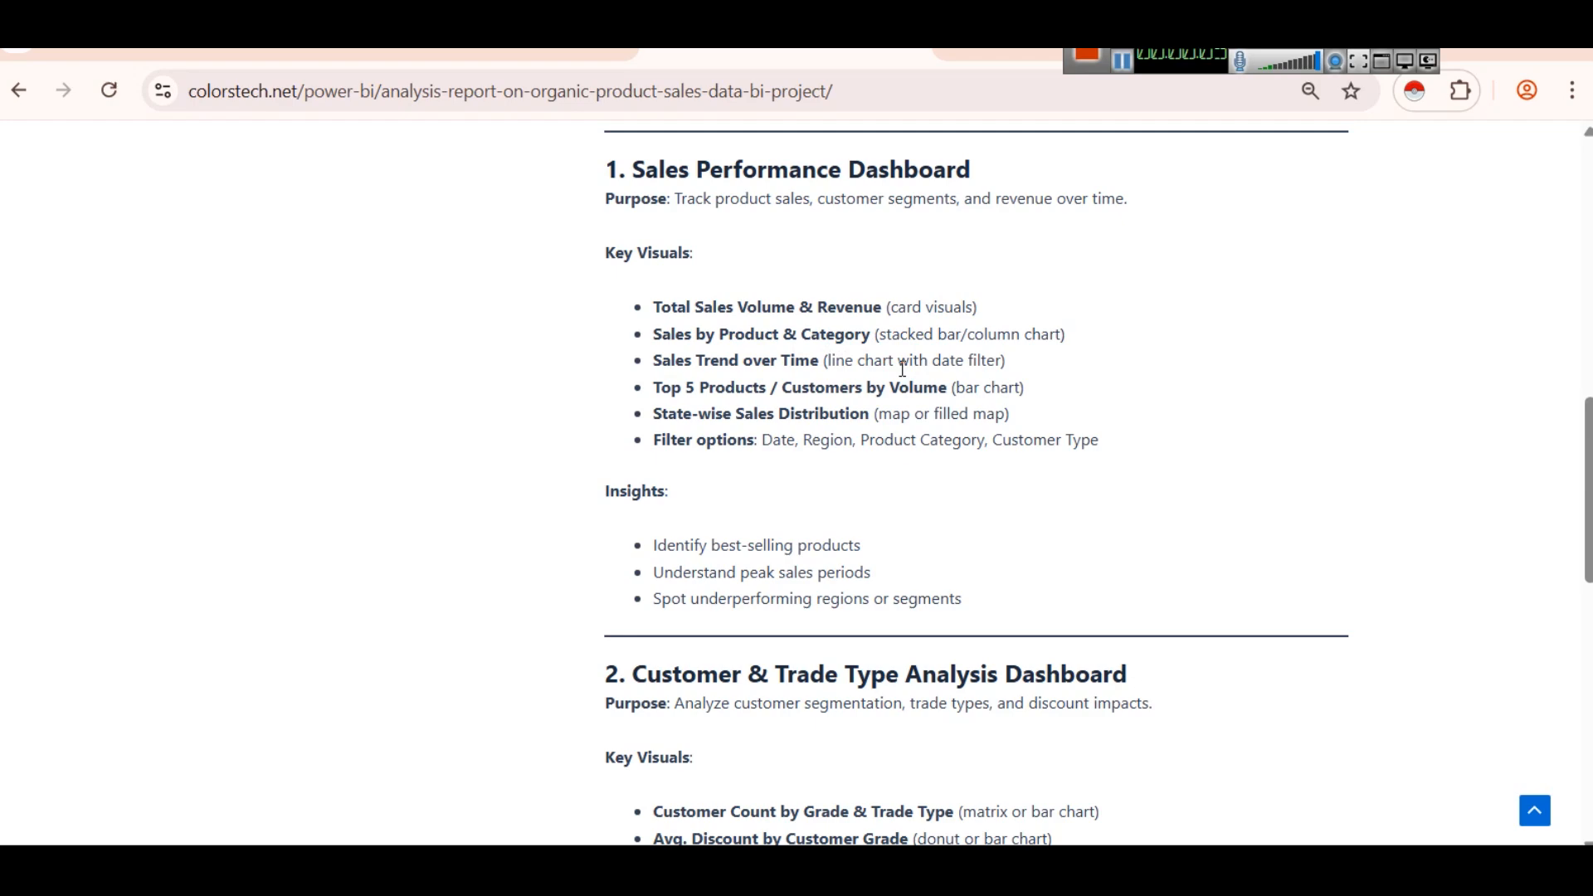
# - Check the chart type suggested for Sales by Product & Category in the web page brief and switch back to Power BI
pyautogui.moveTo(877, 340); pyautogui.dragTo(1065, 337)
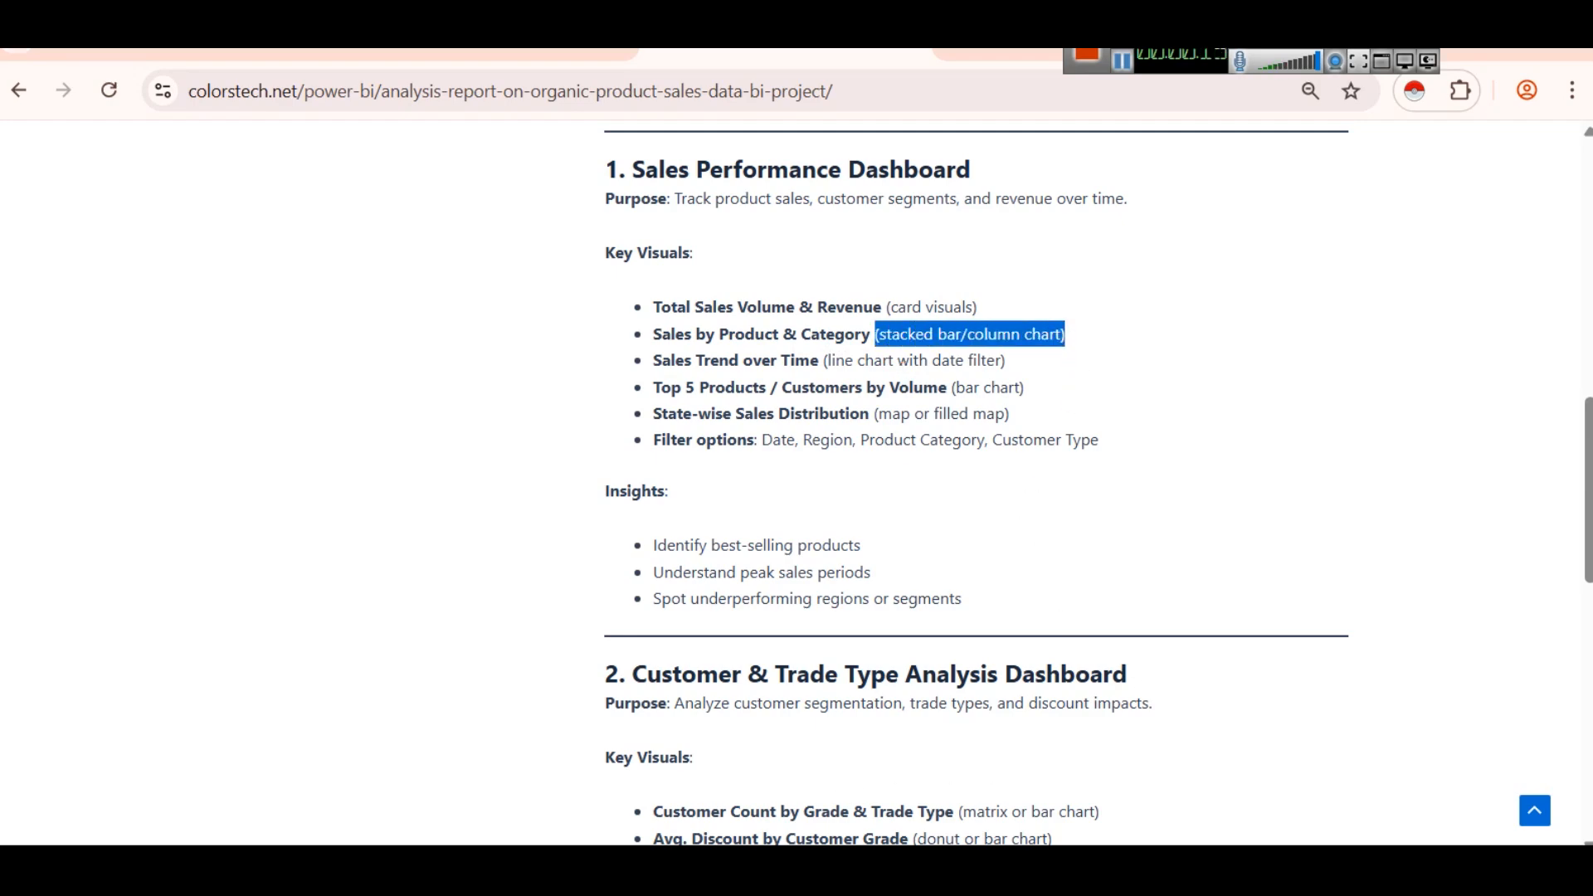
pyautogui.click(802, 866)
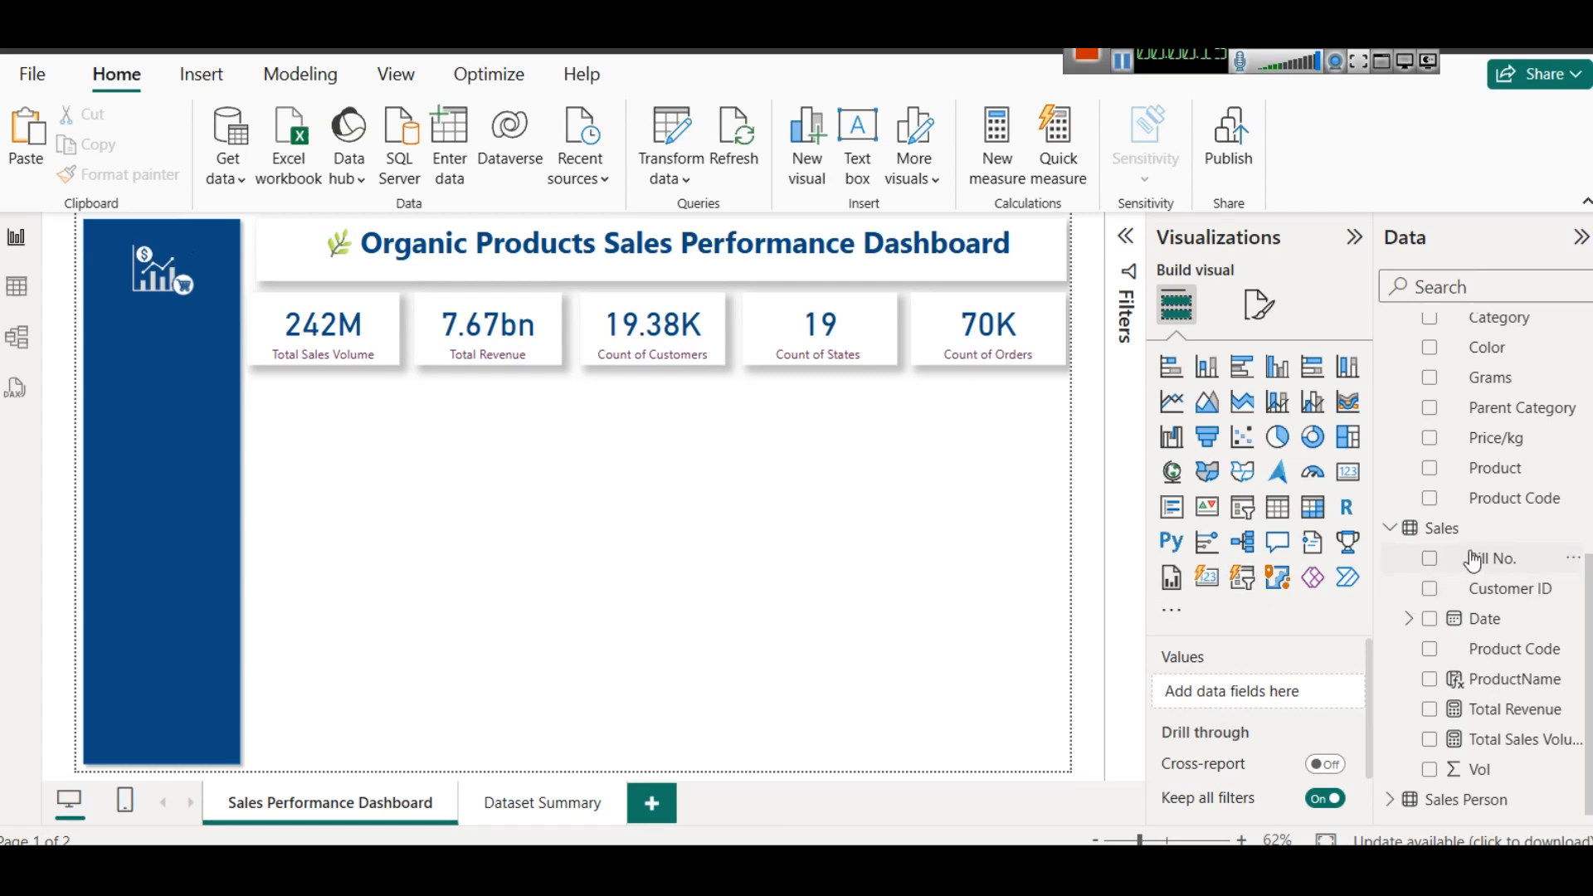
pyautogui.scroll(3, 1577, 531)
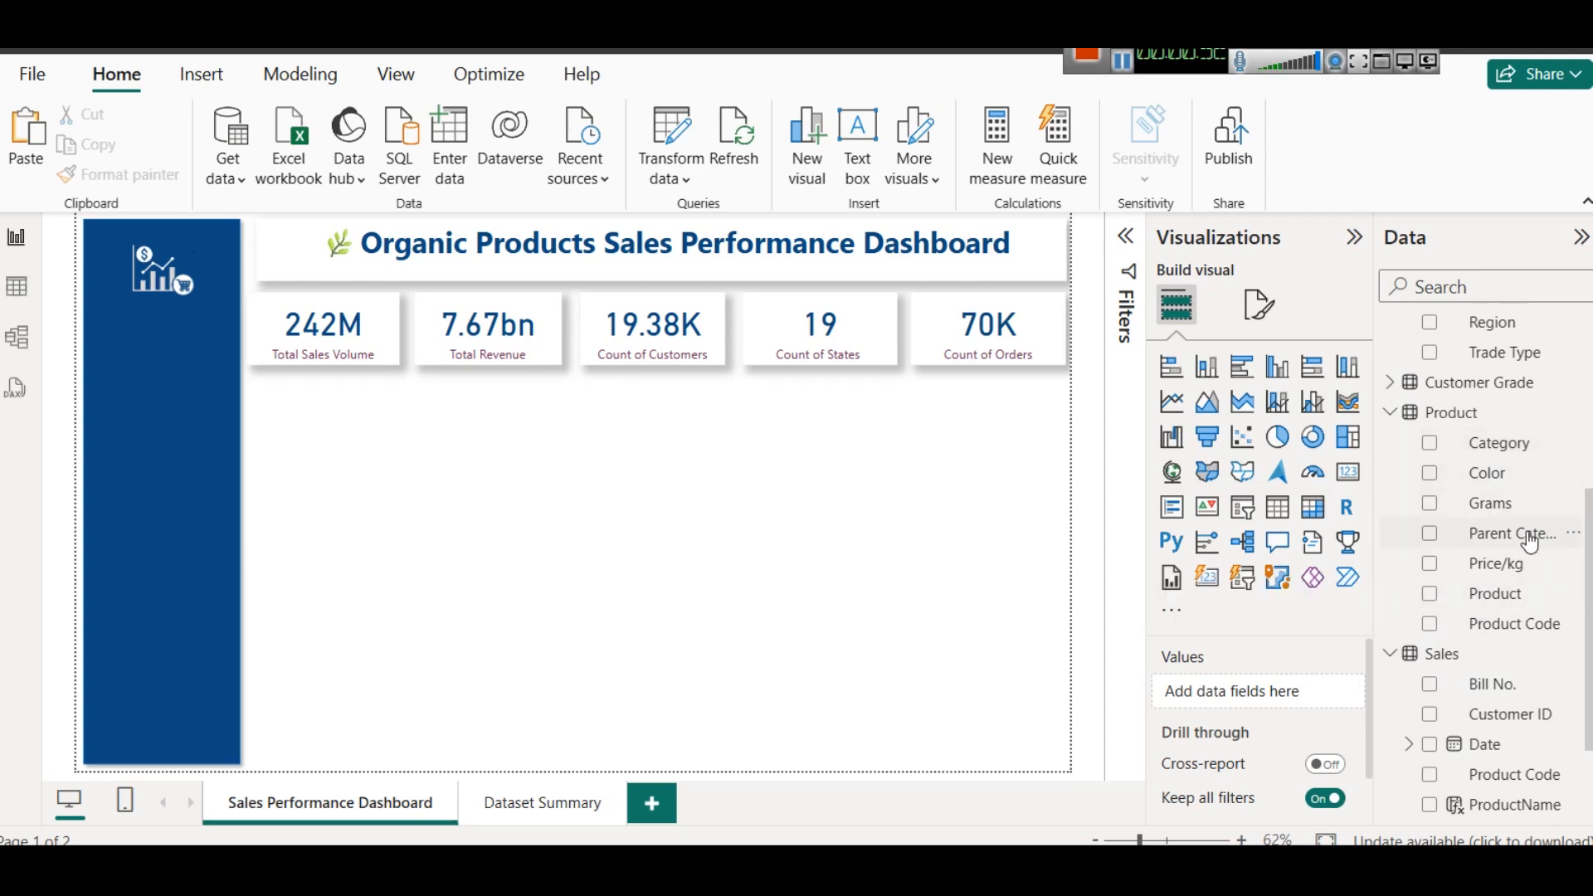
# - Examine the Category values in the Product table and return to the report page
pyautogui.click(17, 287)
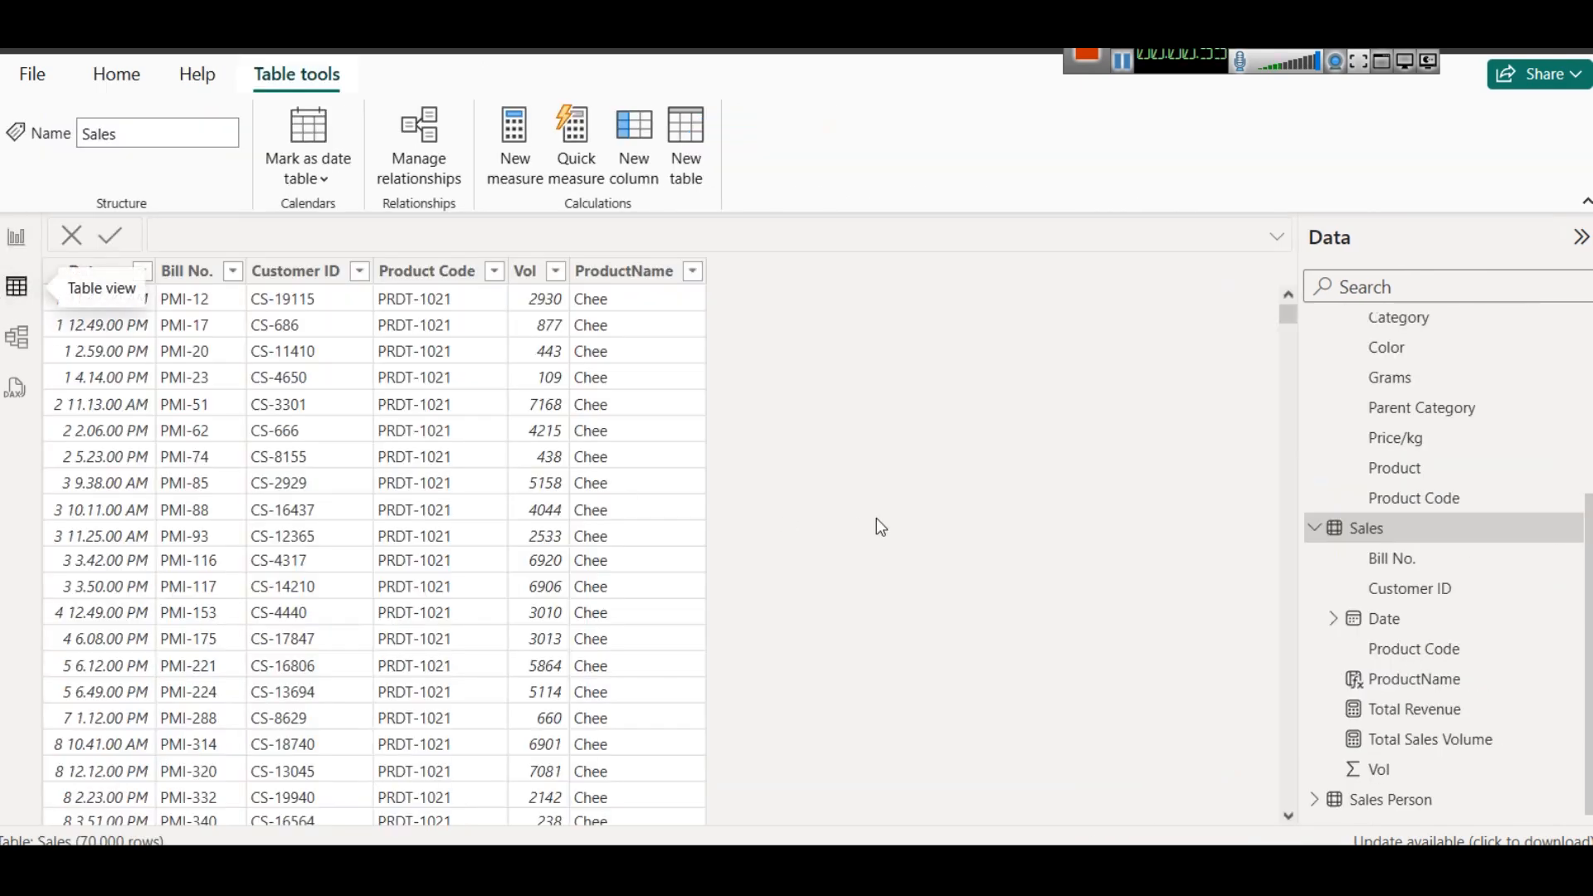
pyautogui.click(1400, 328)
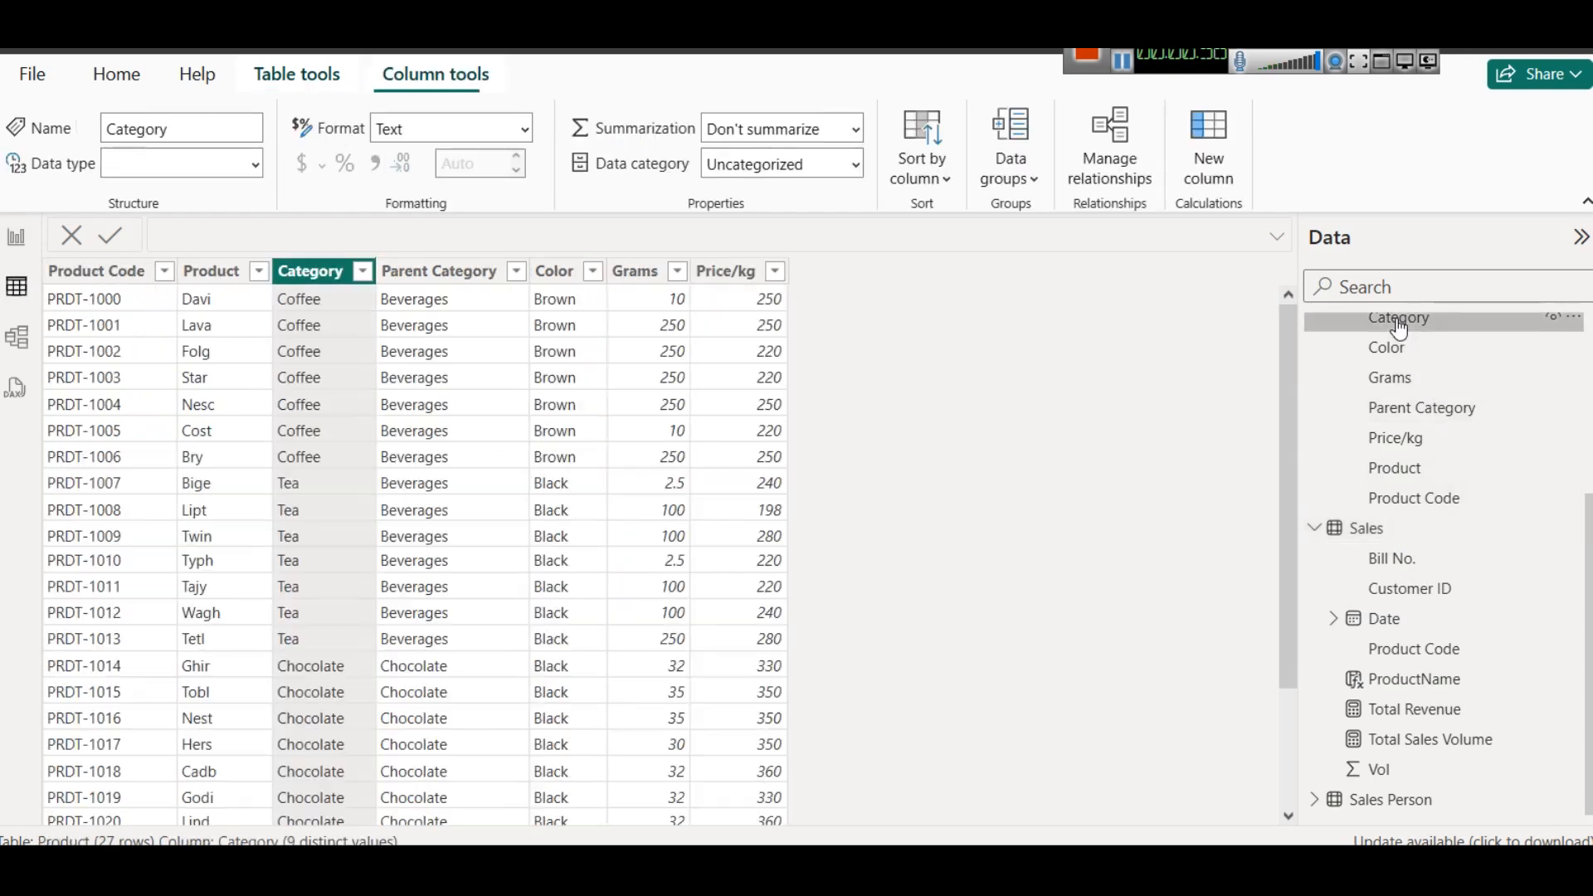
pyautogui.click(362, 272)
pyautogui.click(365, 239)
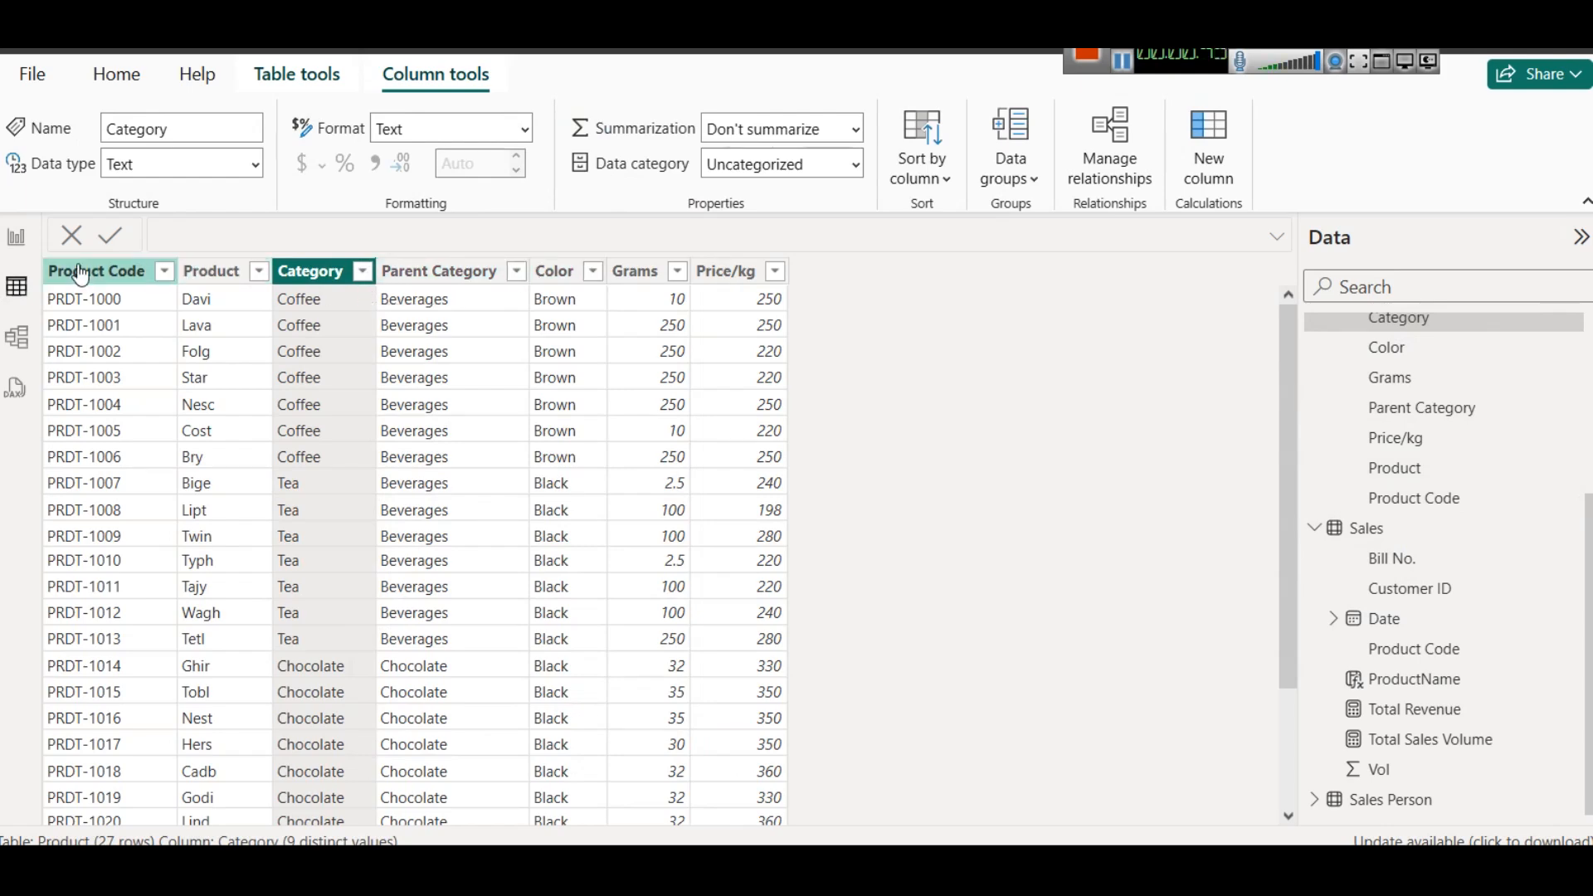
pyautogui.click(16, 238)
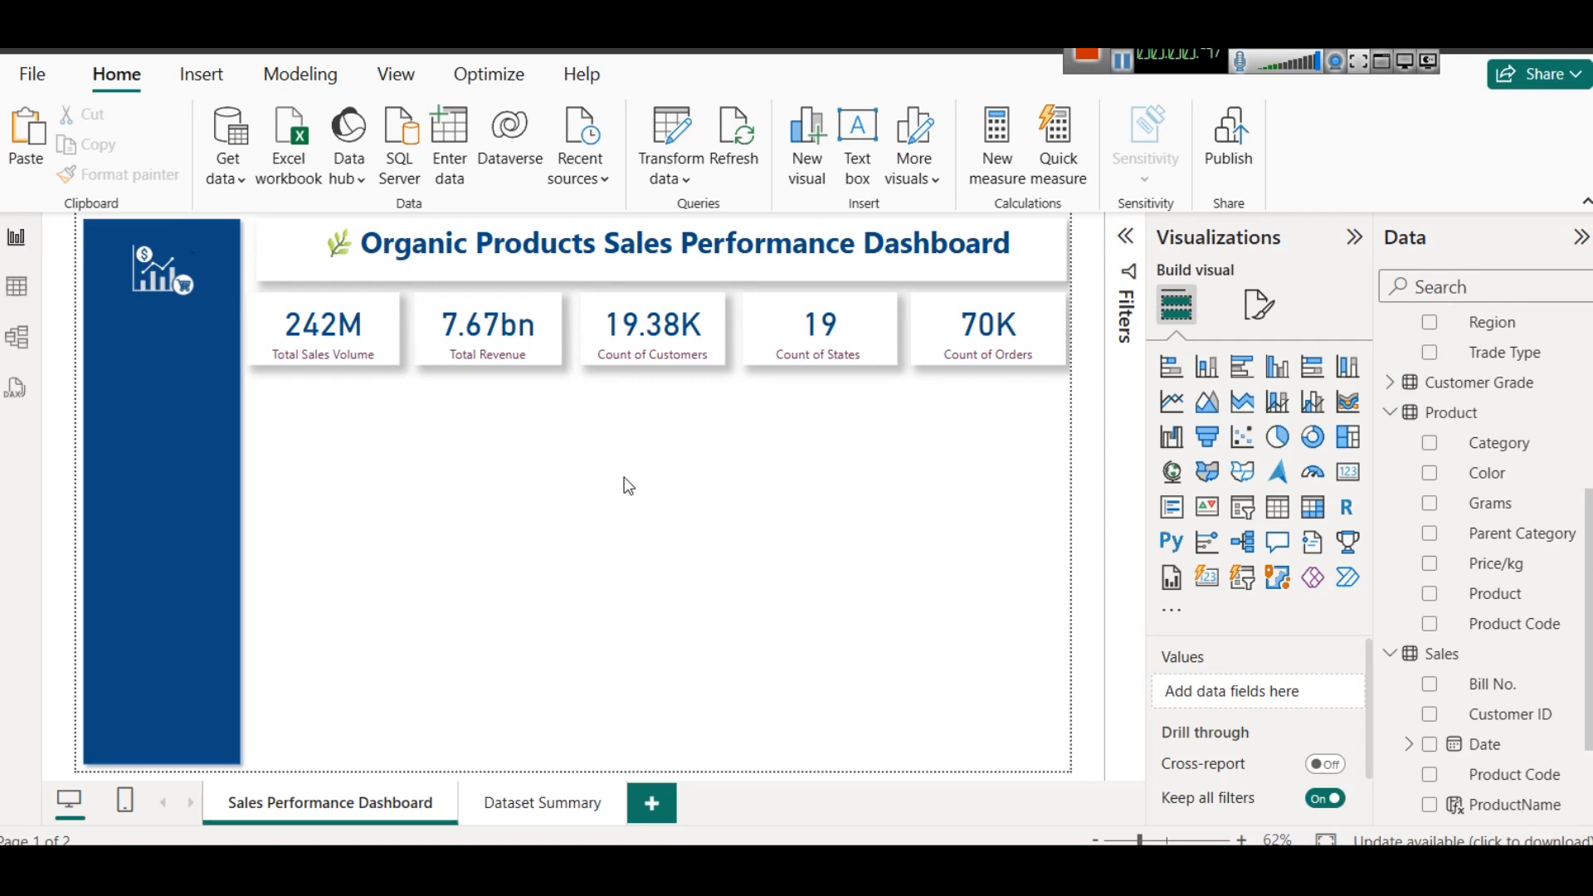
# - Insert a stacked column chart and size it to sit directly below the Total Sales Volume and Total Revenue cards
pyautogui.click(1208, 369)
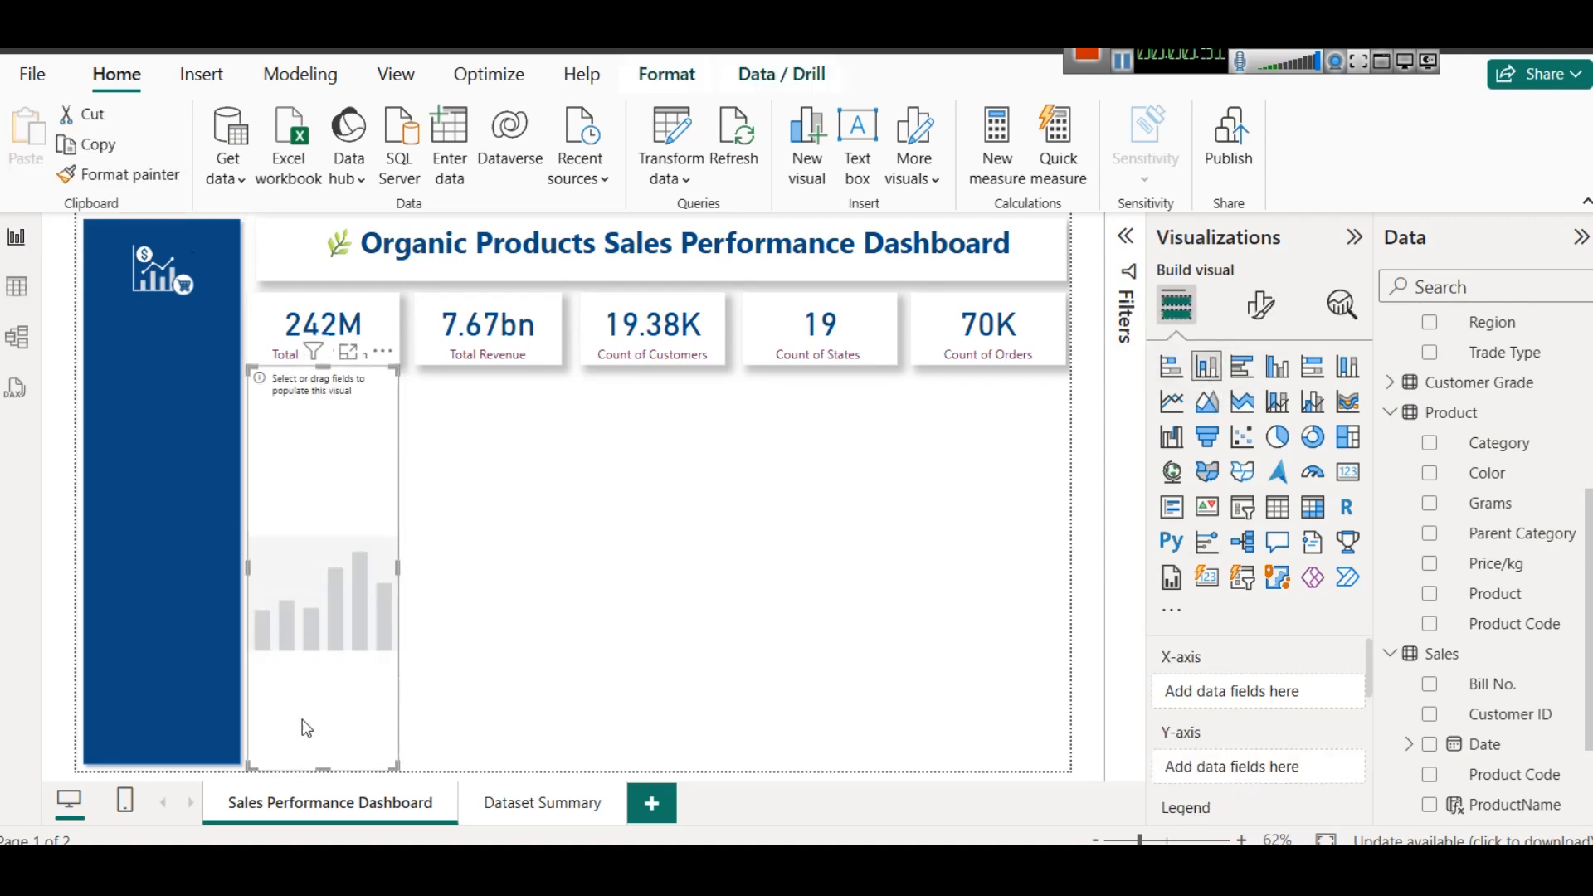
pyautogui.moveTo(322, 769); pyautogui.dragTo(332, 682)
pyautogui.moveTo(336, 610); pyautogui.dragTo(496, 471)
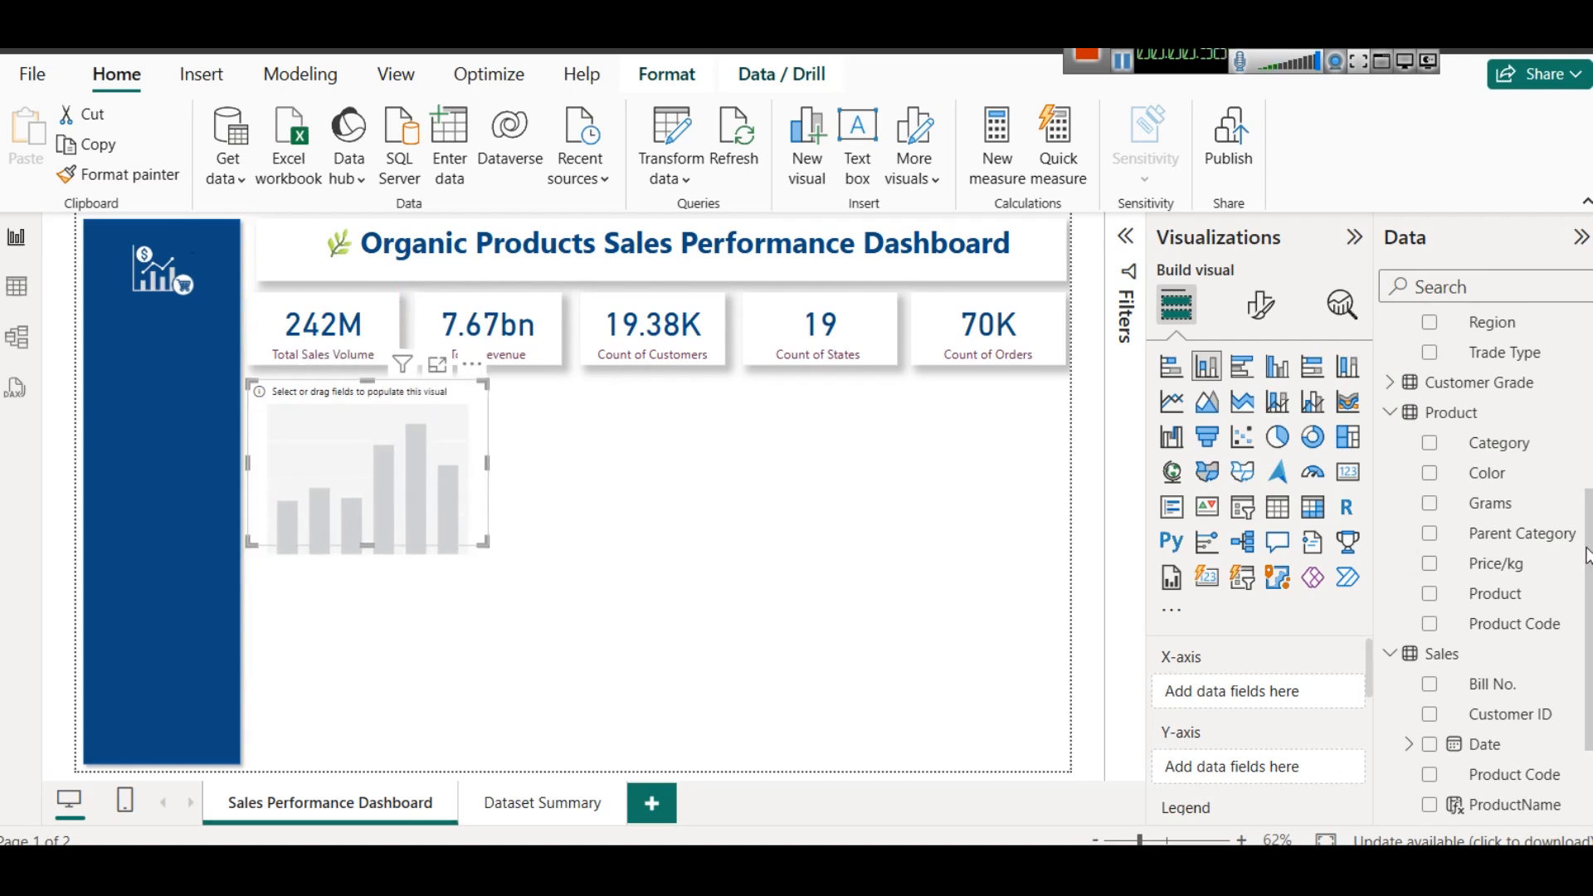
# - Plot Total Revenue from the Sales table on the chart's Y-axis against the Product table's Category on the X-axis
pyautogui.moveTo(1530, 444); pyautogui.dragTo(1315, 688)
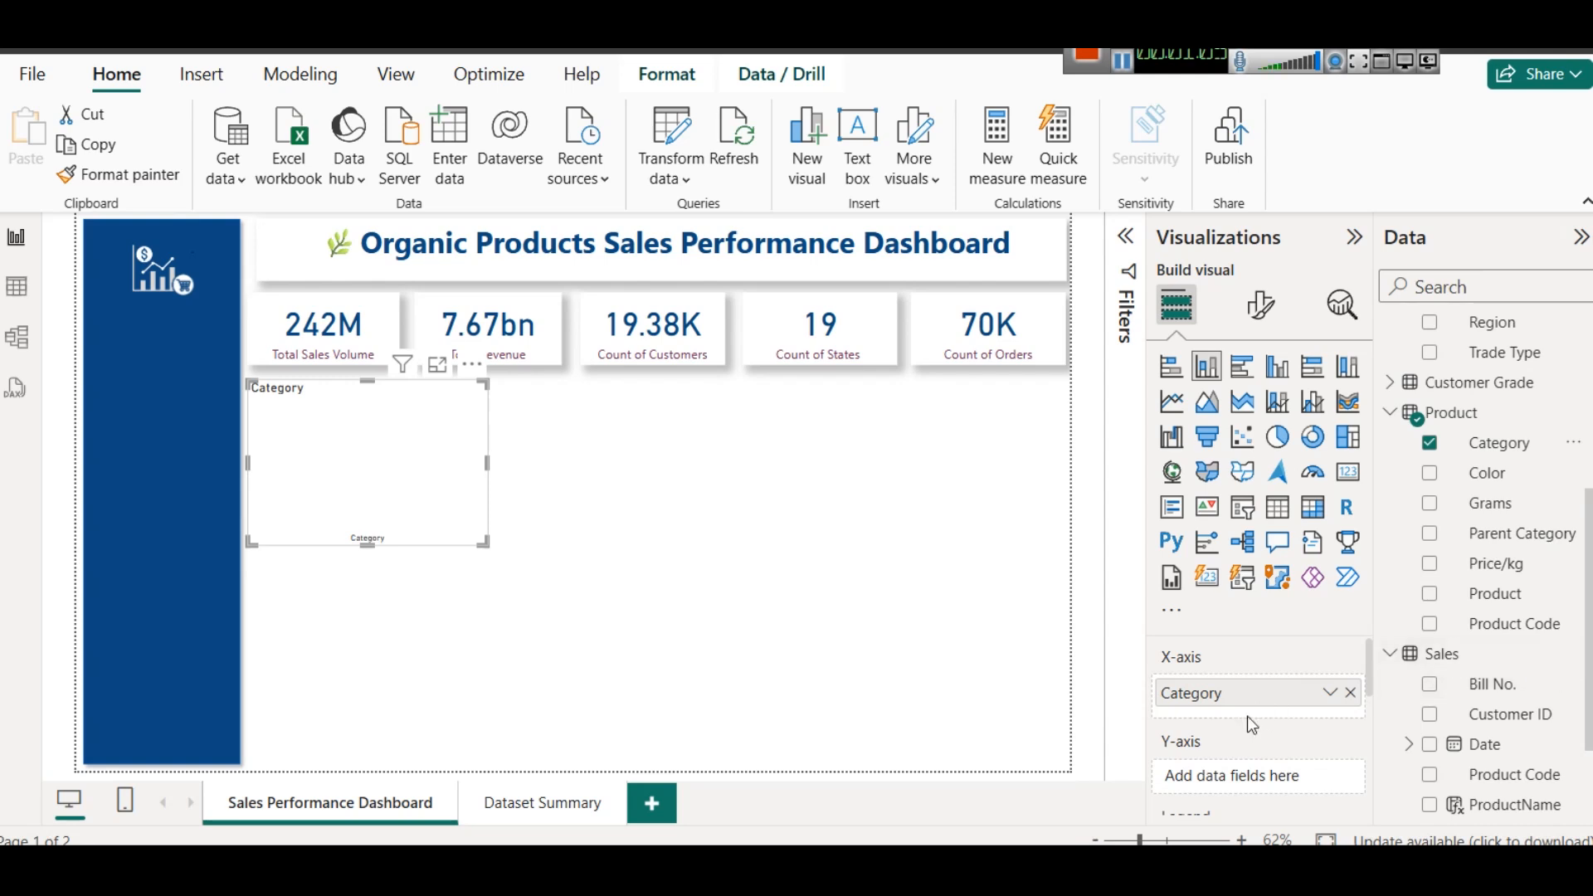
pyautogui.scroll(-3, 1556, 684)
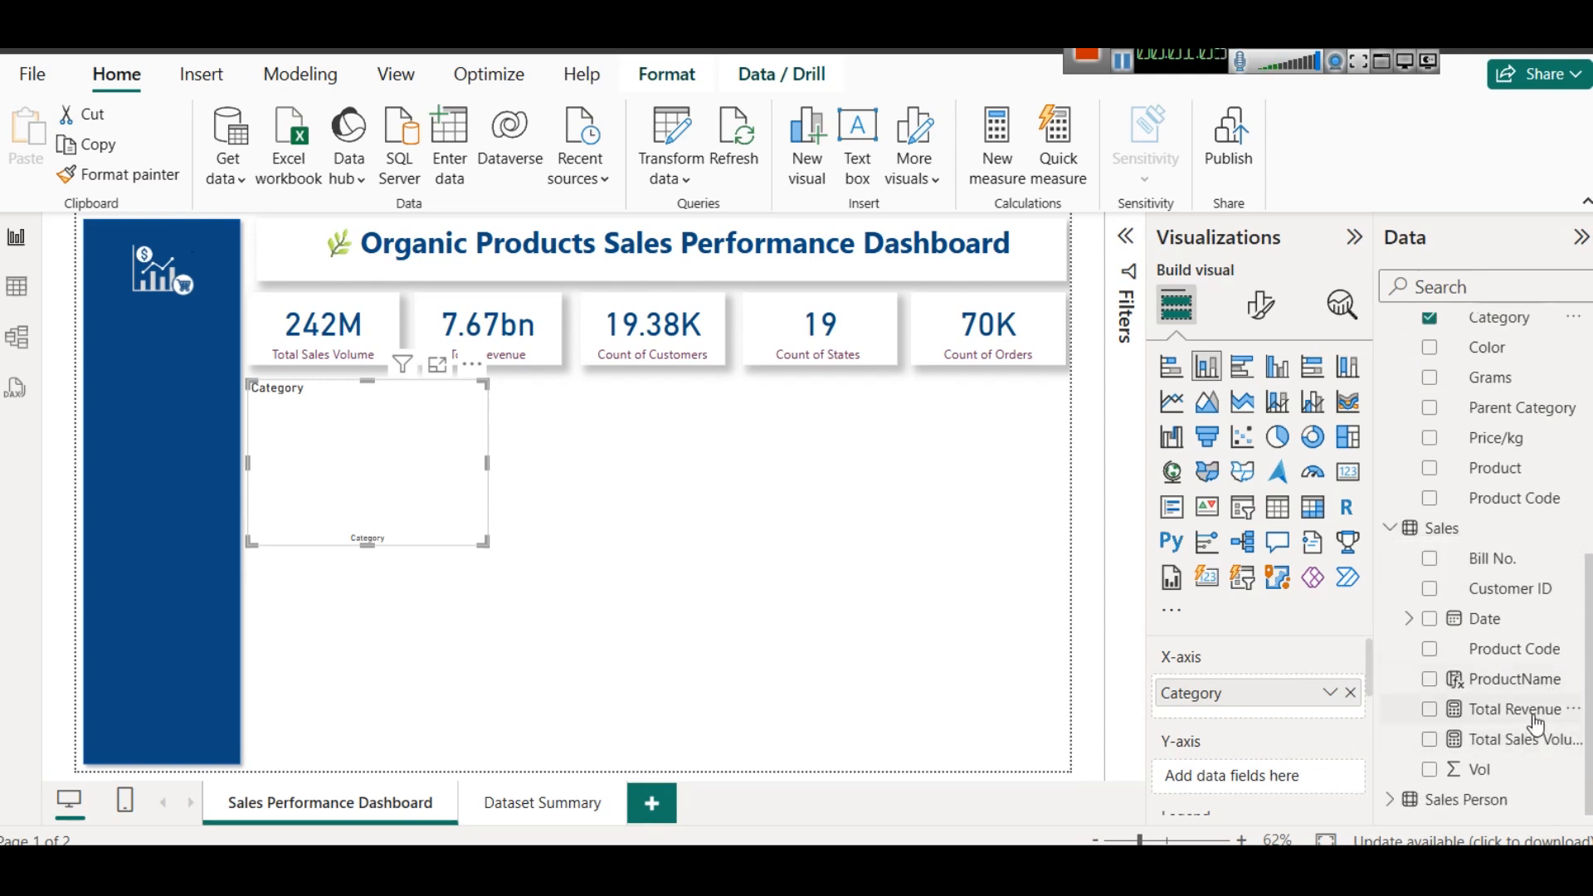
pyautogui.moveTo(1512, 711); pyautogui.dragTo(1261, 773)
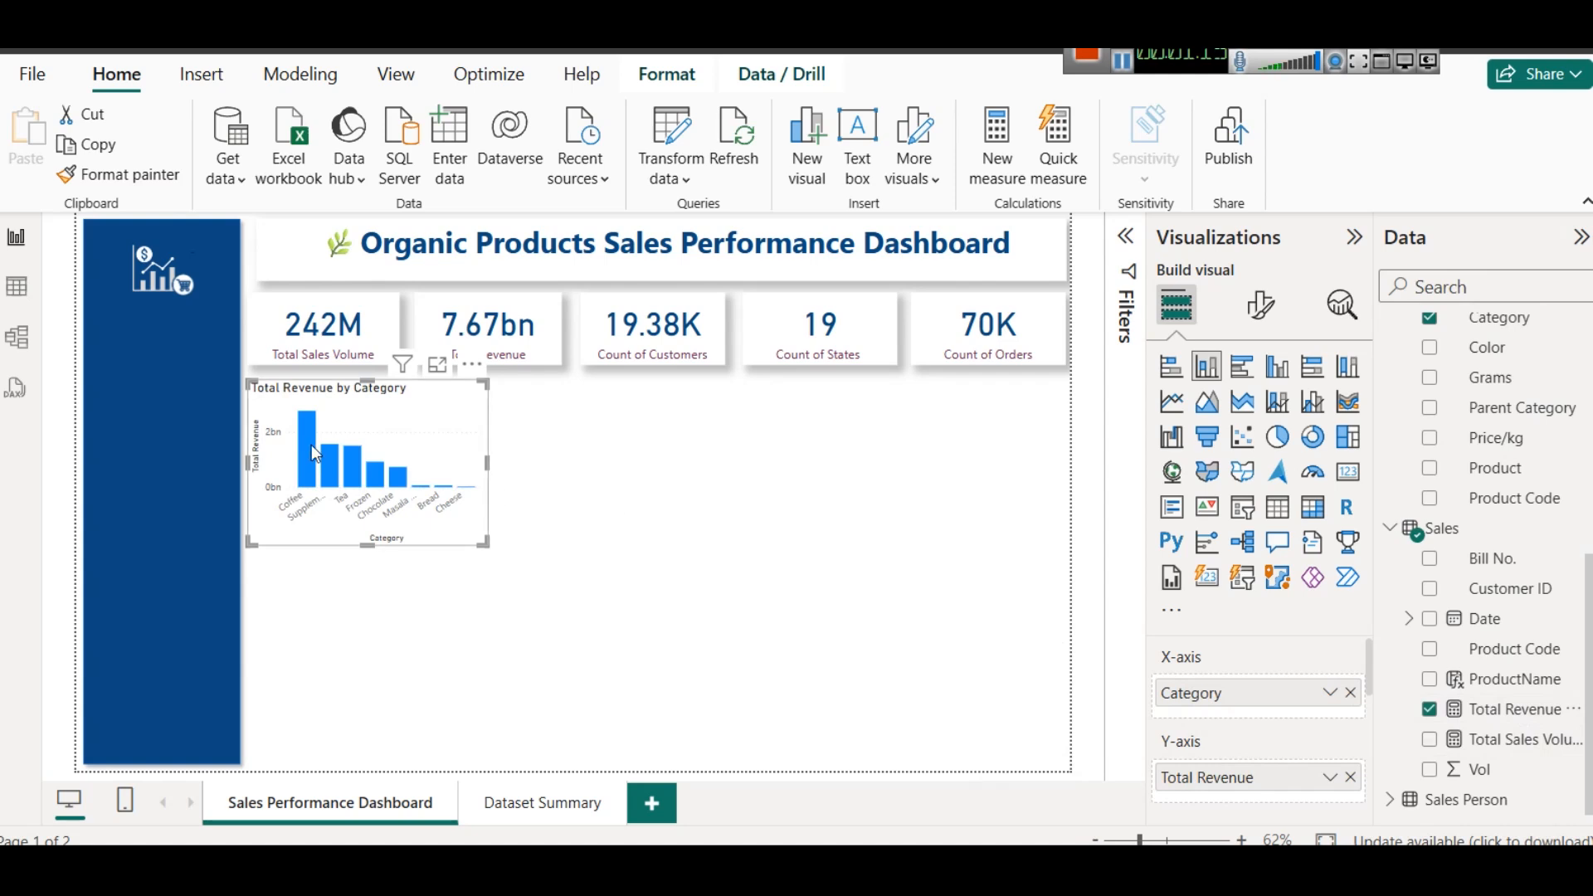
pyautogui.moveTo(311, 444)
# - Color the column chart's title dark maroon and center it
pyautogui.click(1261, 305)
pyautogui.click(1258, 417)
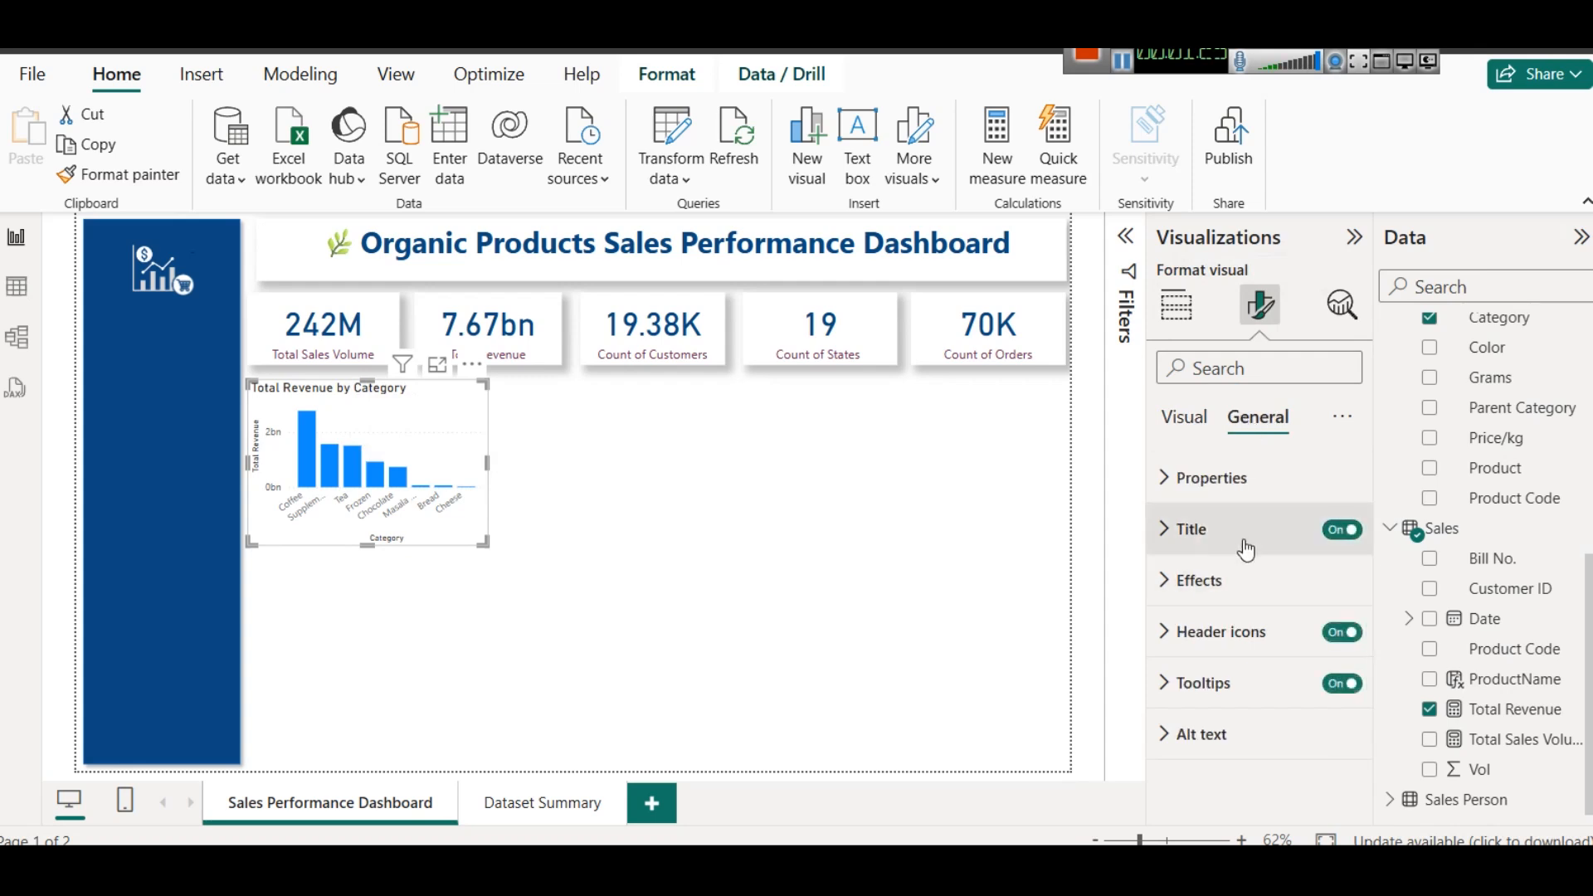
pyautogui.click(1245, 530)
pyautogui.scroll(-3, 1237, 590)
pyautogui.click(1213, 640)
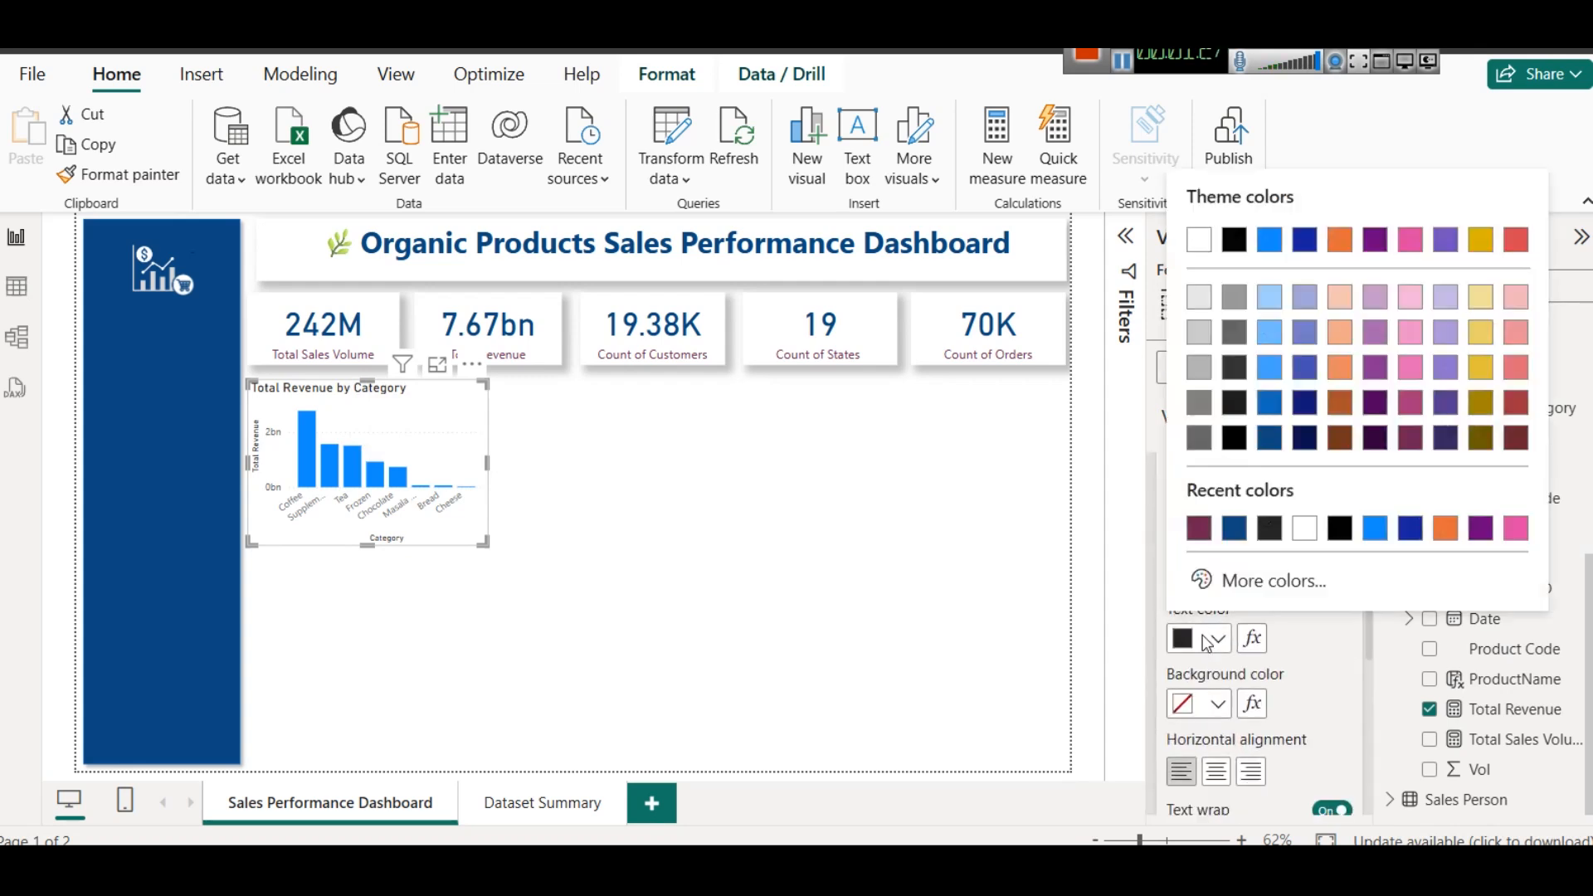
pyautogui.click(1195, 526)
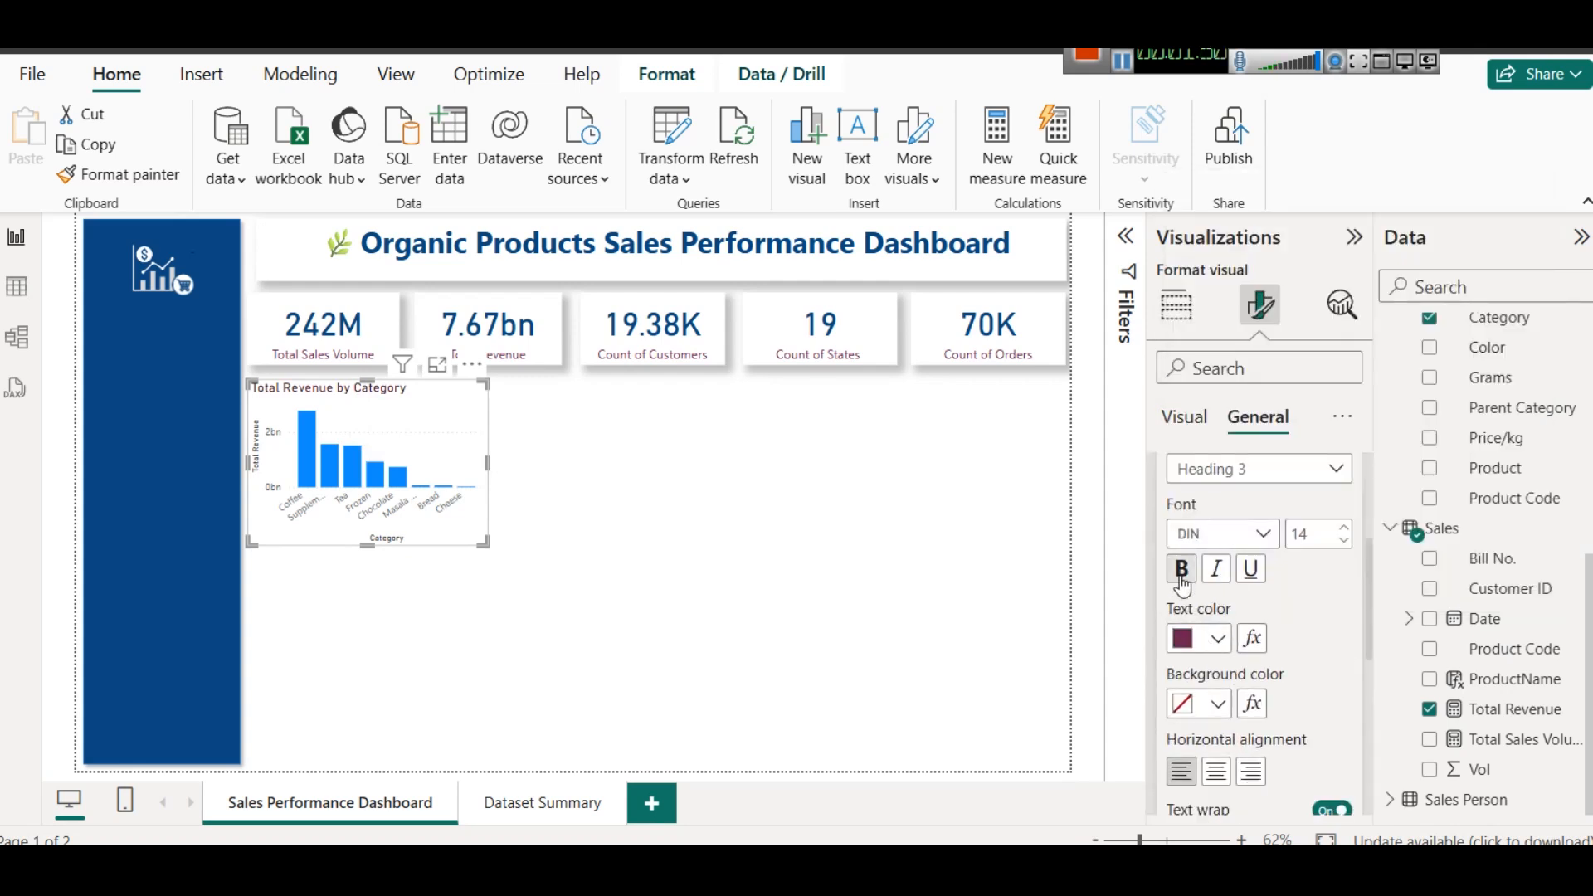
pyautogui.click(1217, 772)
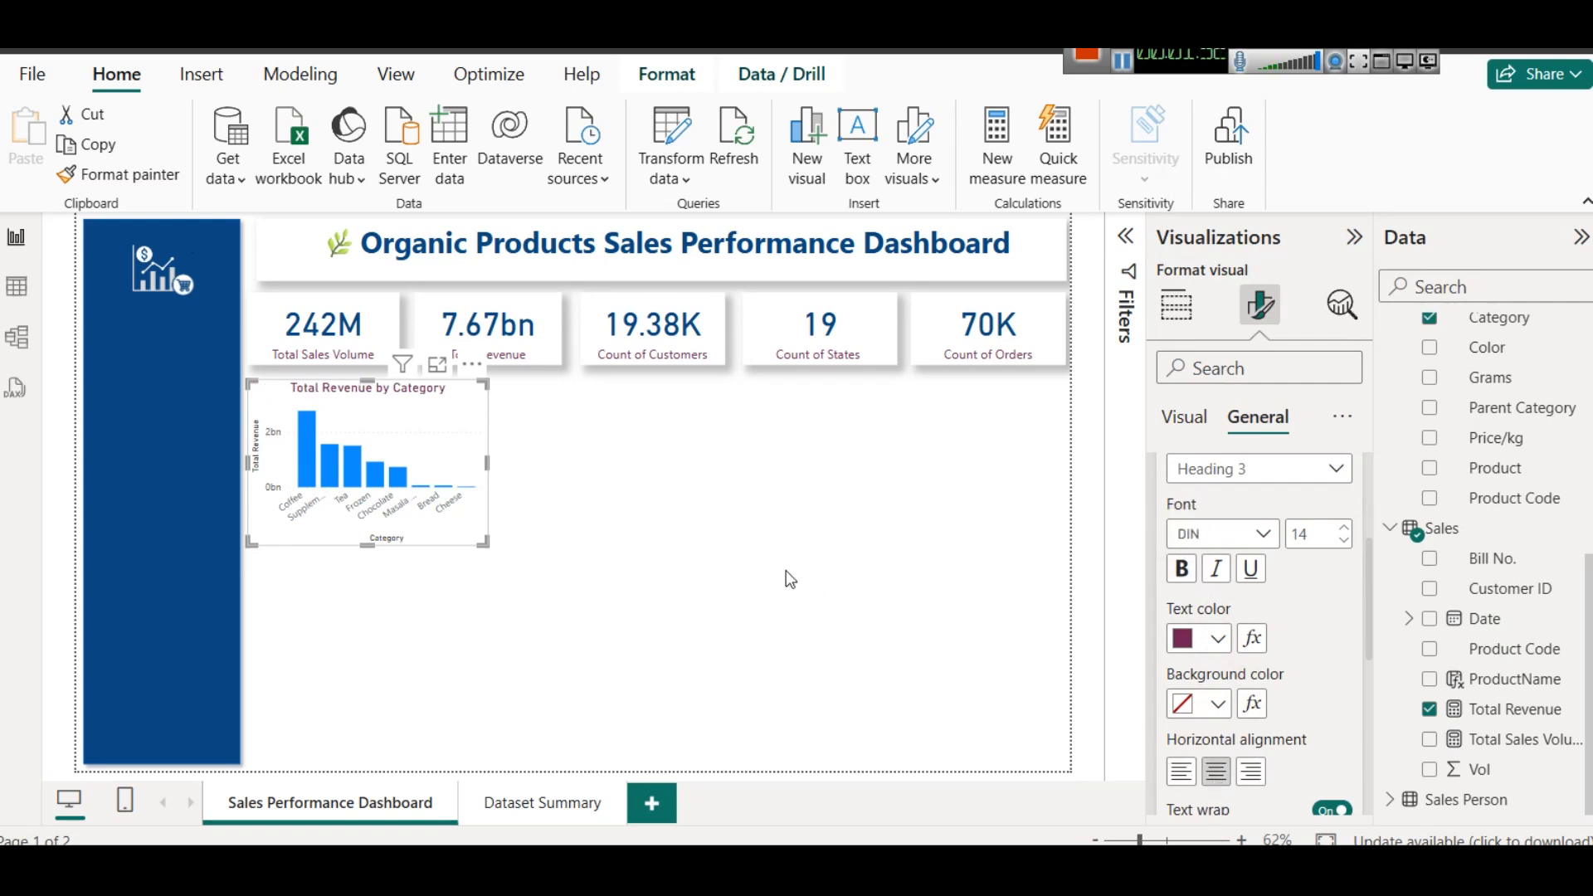
# - Copy the Total Sales Volume card's formatting onto the column chart with Format painter
pyautogui.click(325, 314)
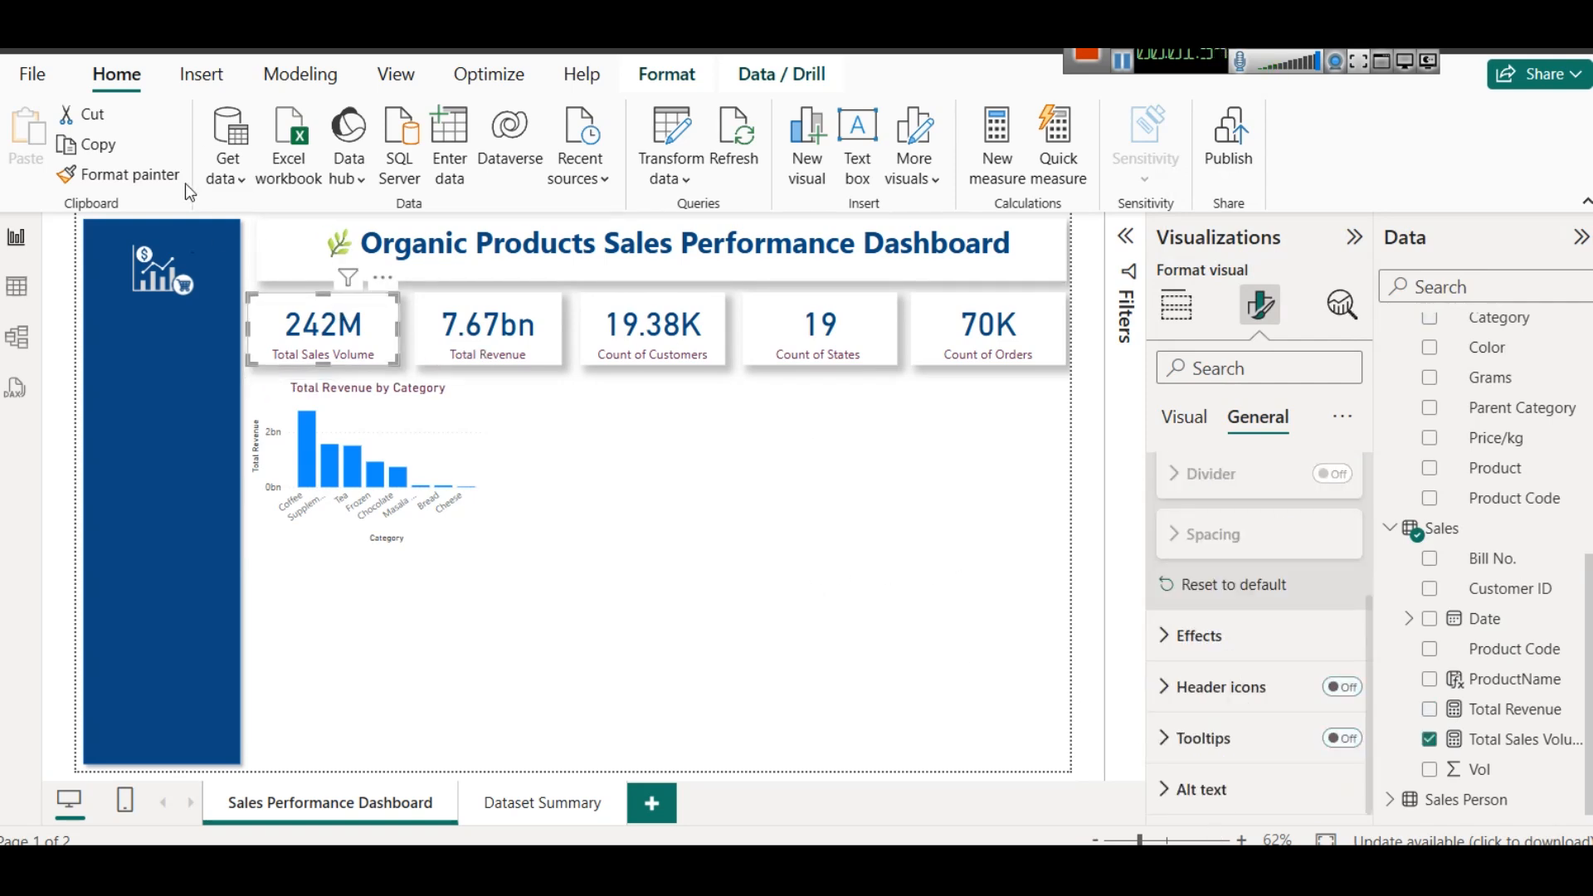
pyautogui.click(153, 176)
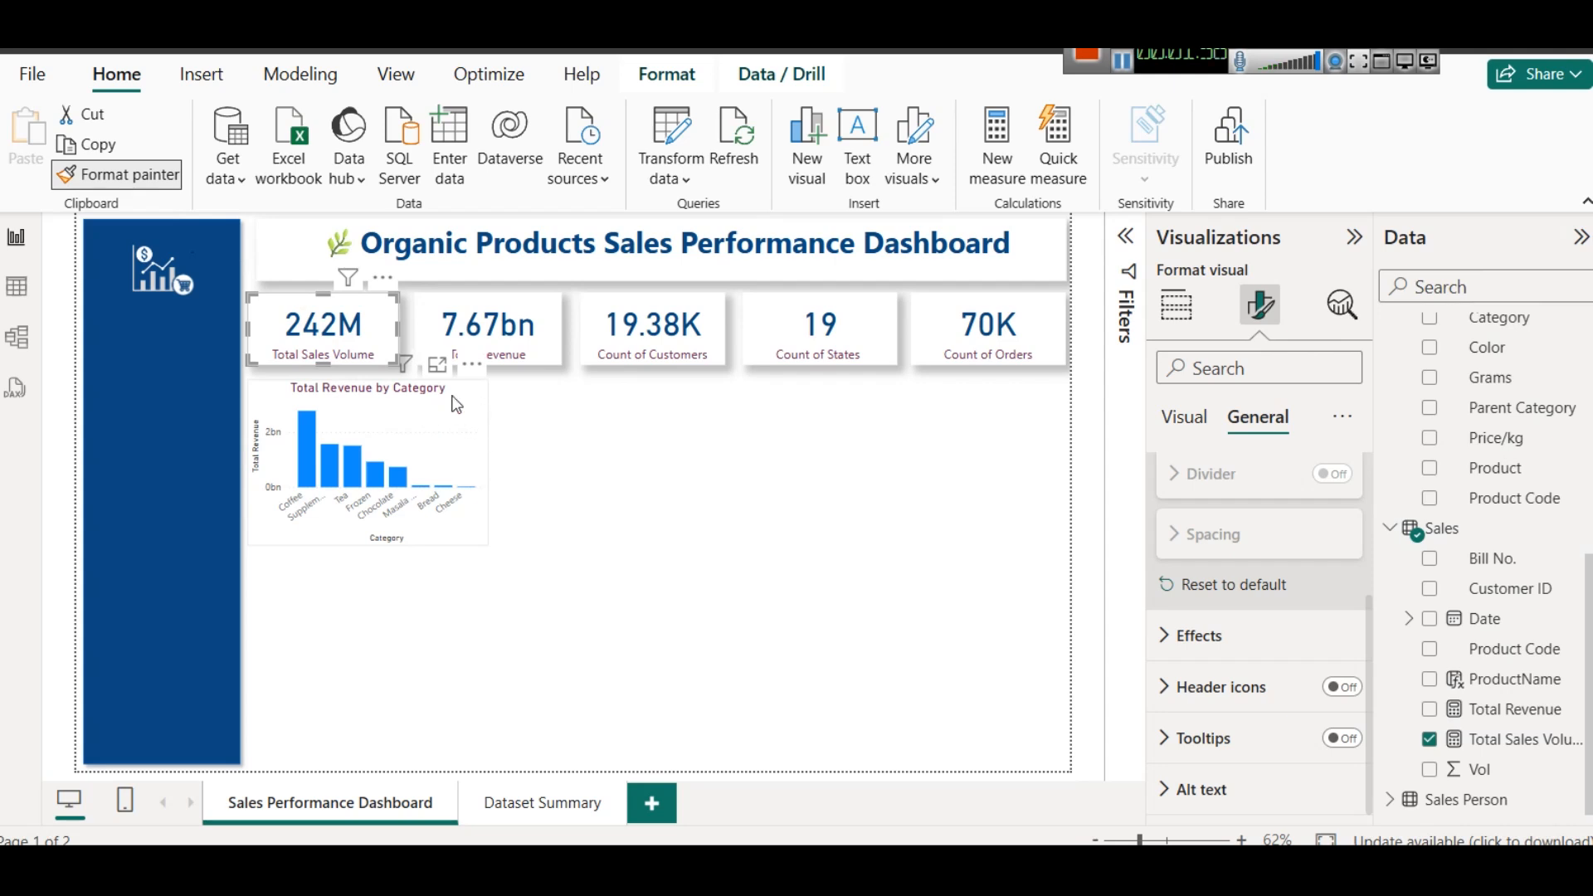
pyautogui.click(470, 415)
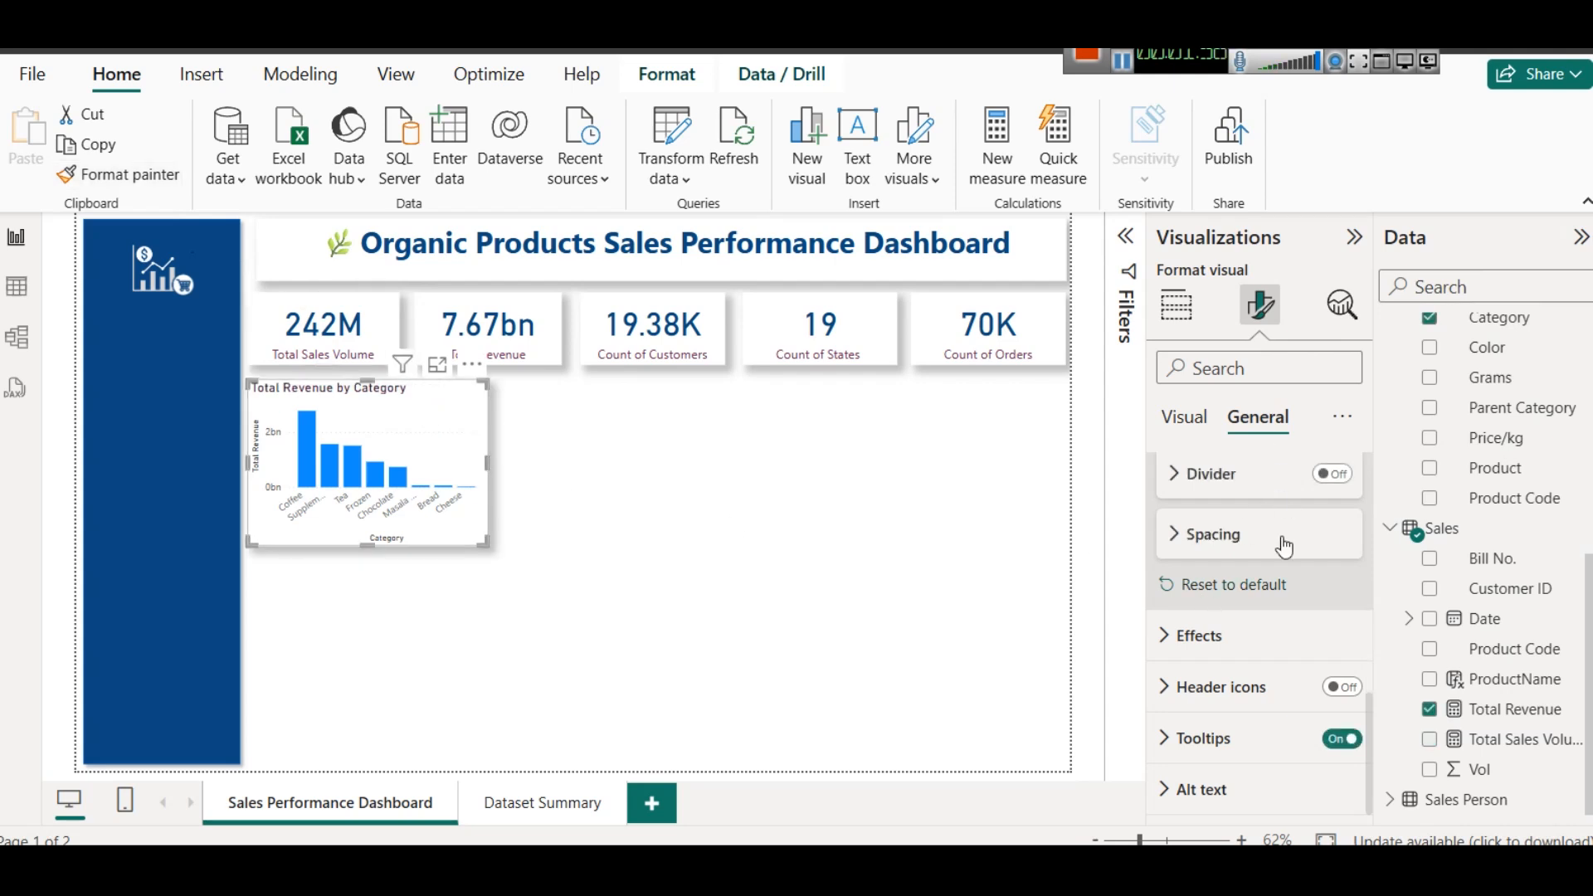
# - Reapply the dark maroon text color and centered alignment to the Total Revenue by Category title
pyautogui.scroll(5, 1261, 663)
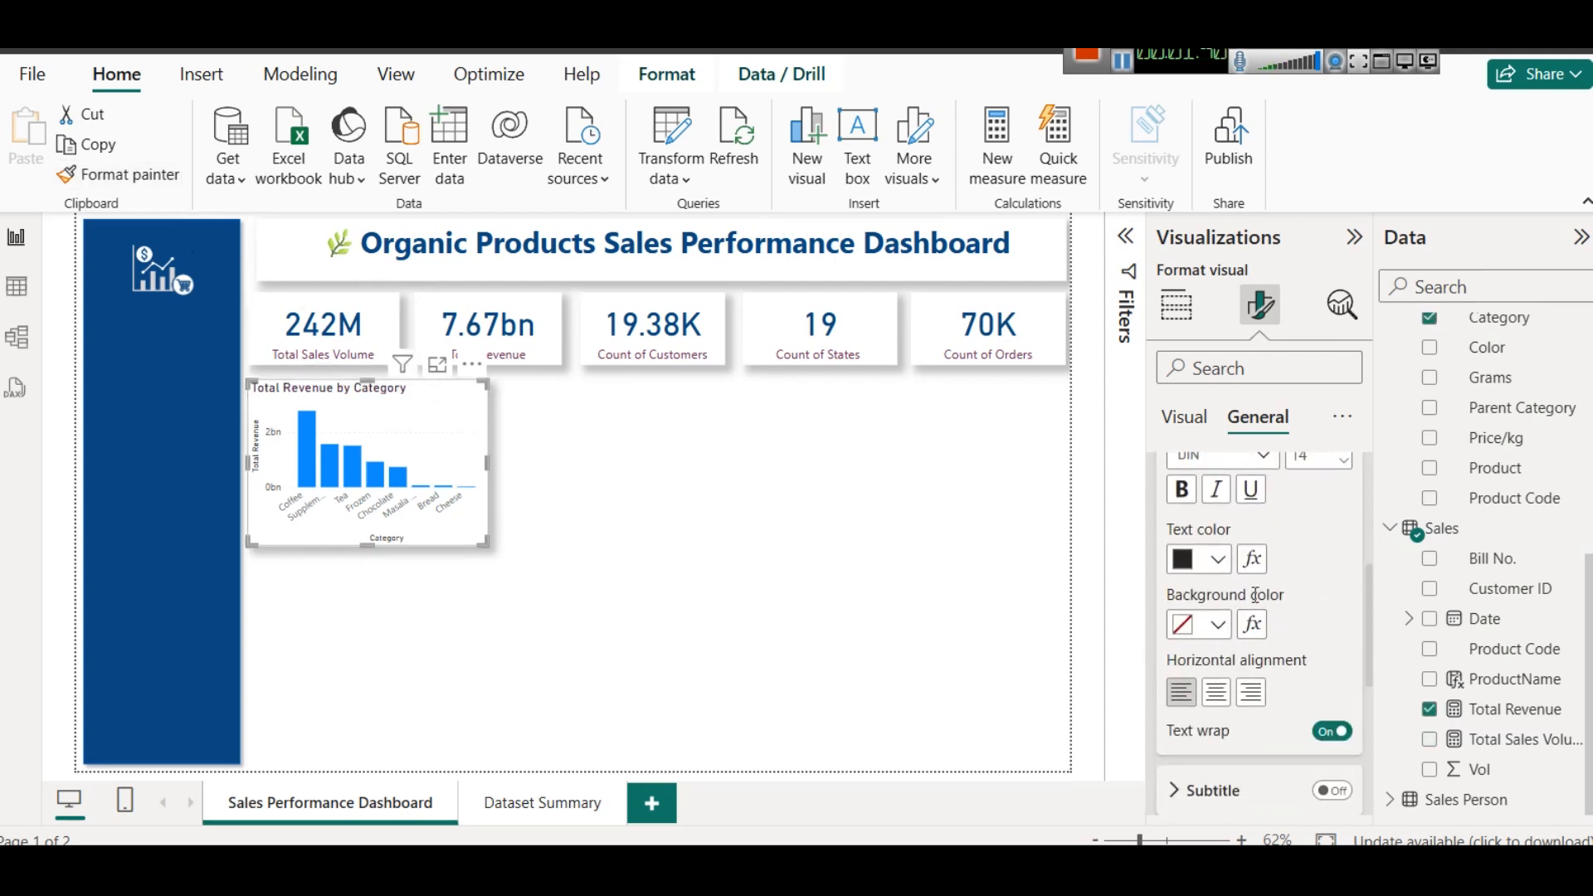
pyautogui.click(1217, 559)
pyautogui.click(1198, 449)
pyautogui.click(1225, 692)
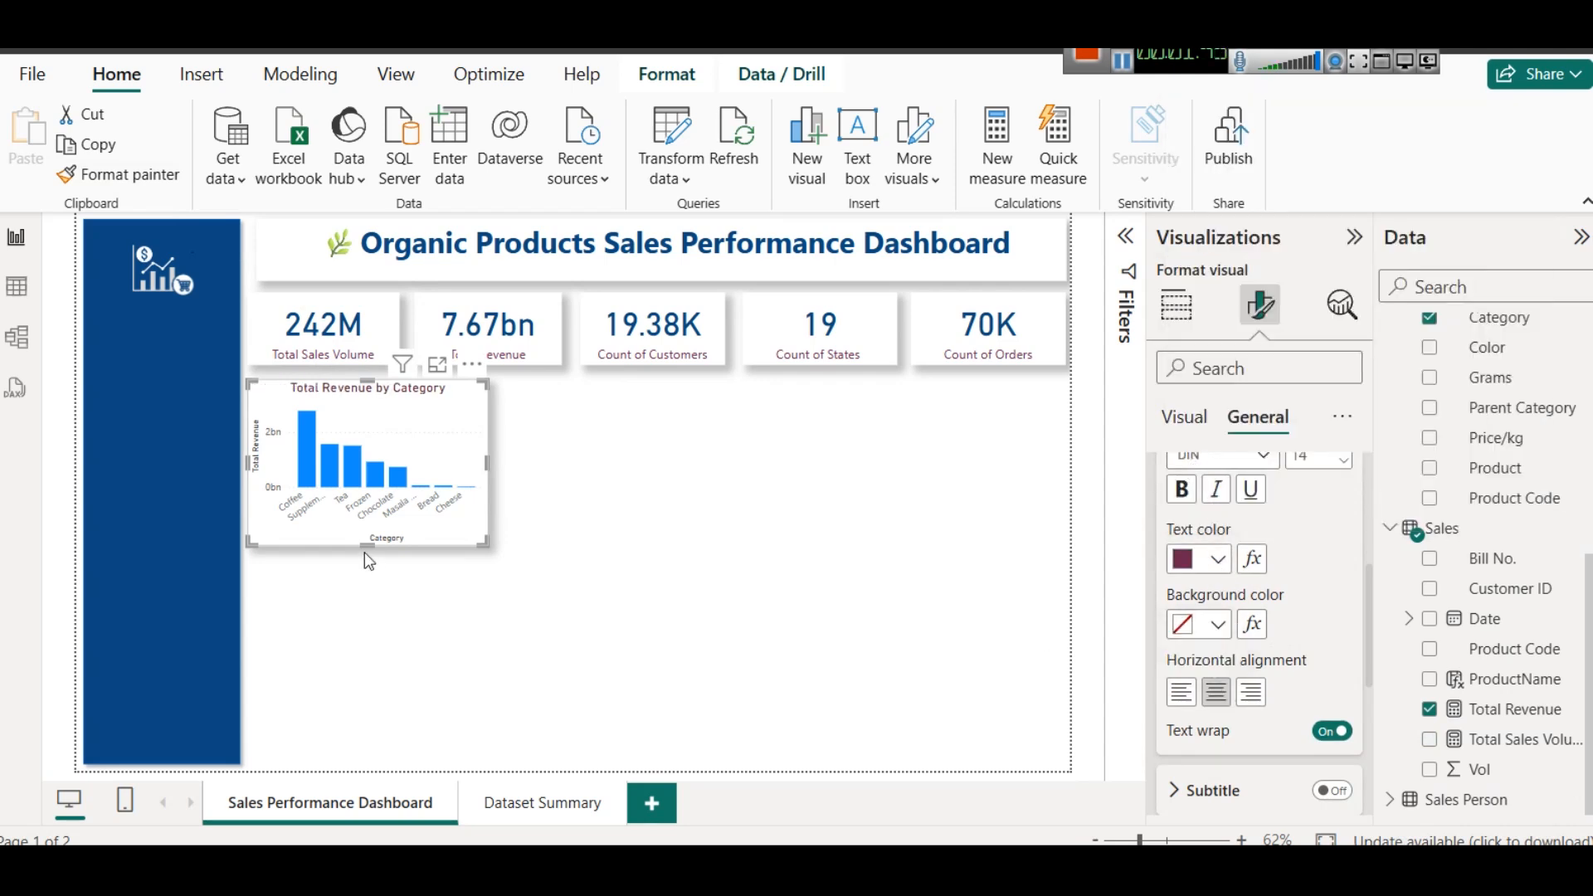
# - Recolor the columns of the Total Revenue by Category chart dark blue
pyautogui.scroll(-4, 1294, 672)
pyautogui.scroll(8, 1208, 599)
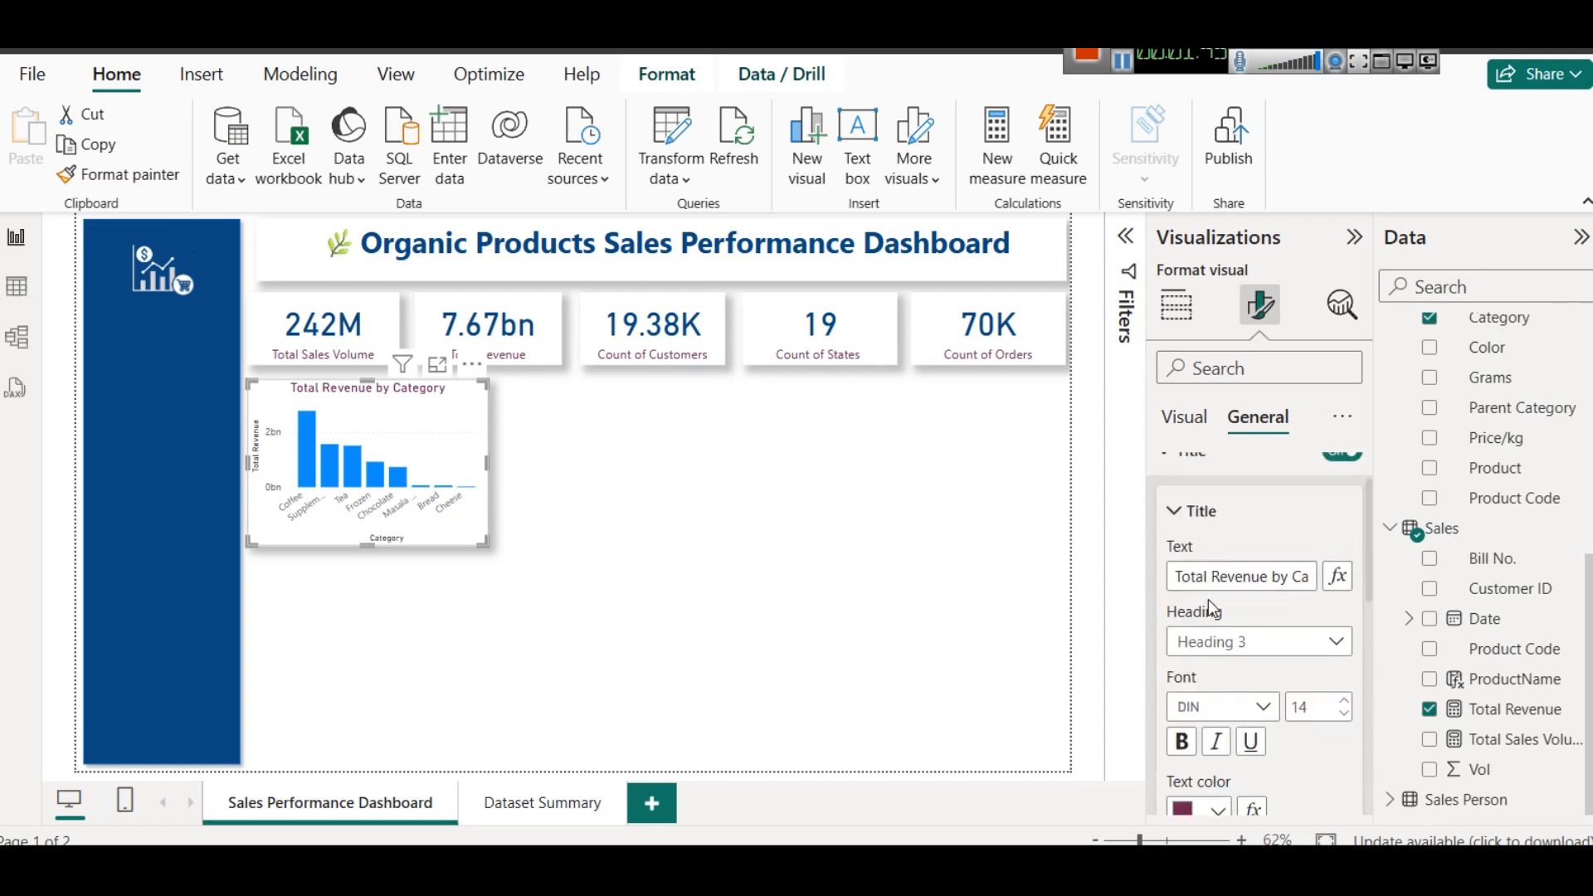
pyautogui.click(1187, 422)
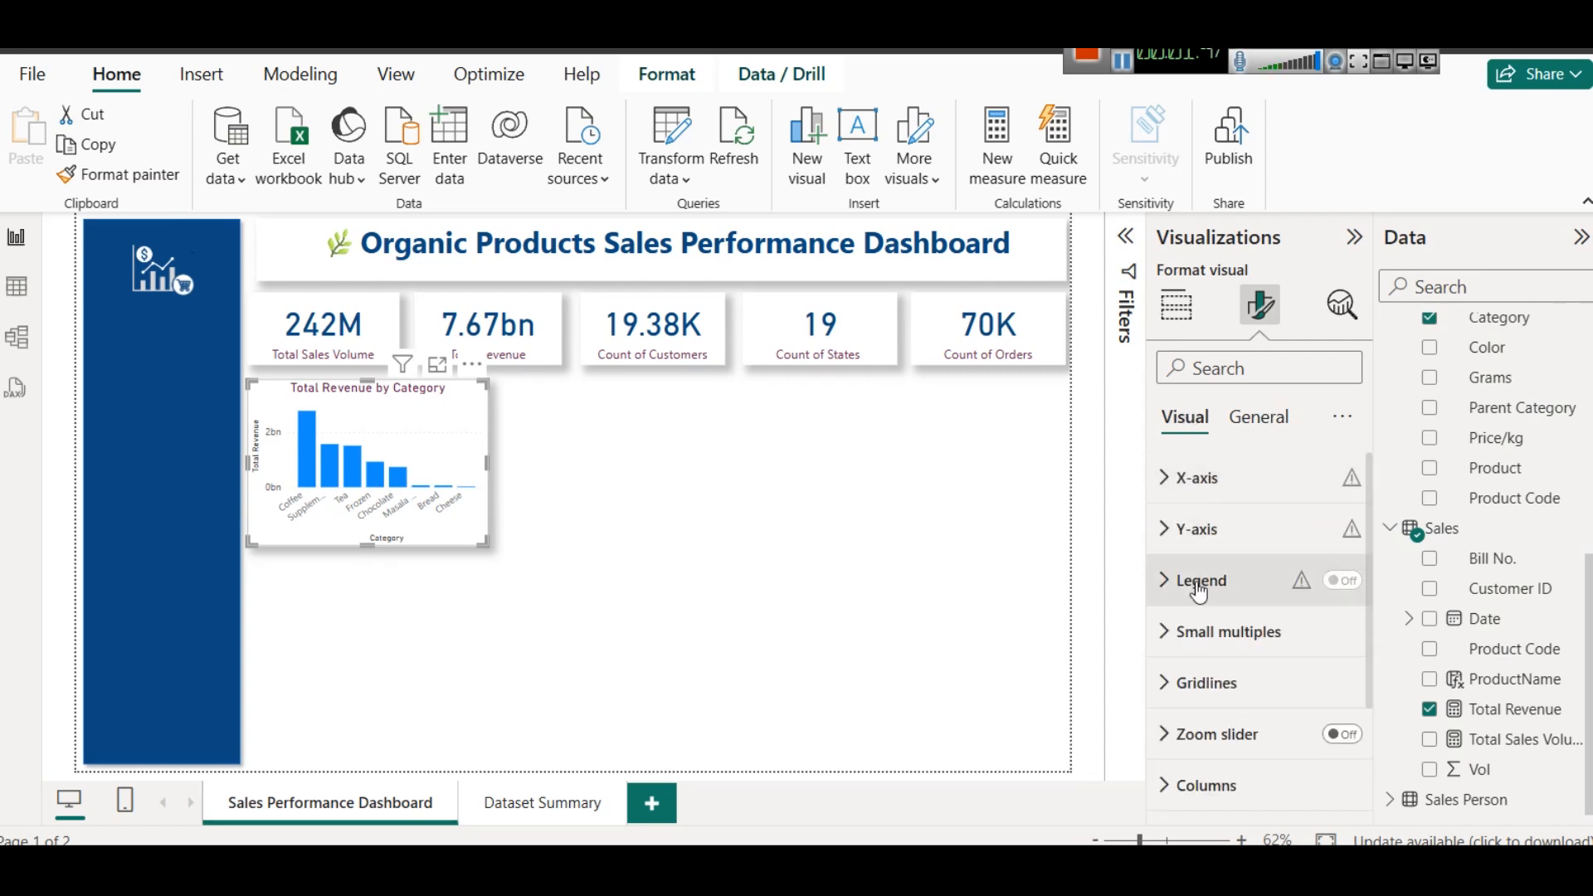
pyautogui.scroll(-3, 1245, 643)
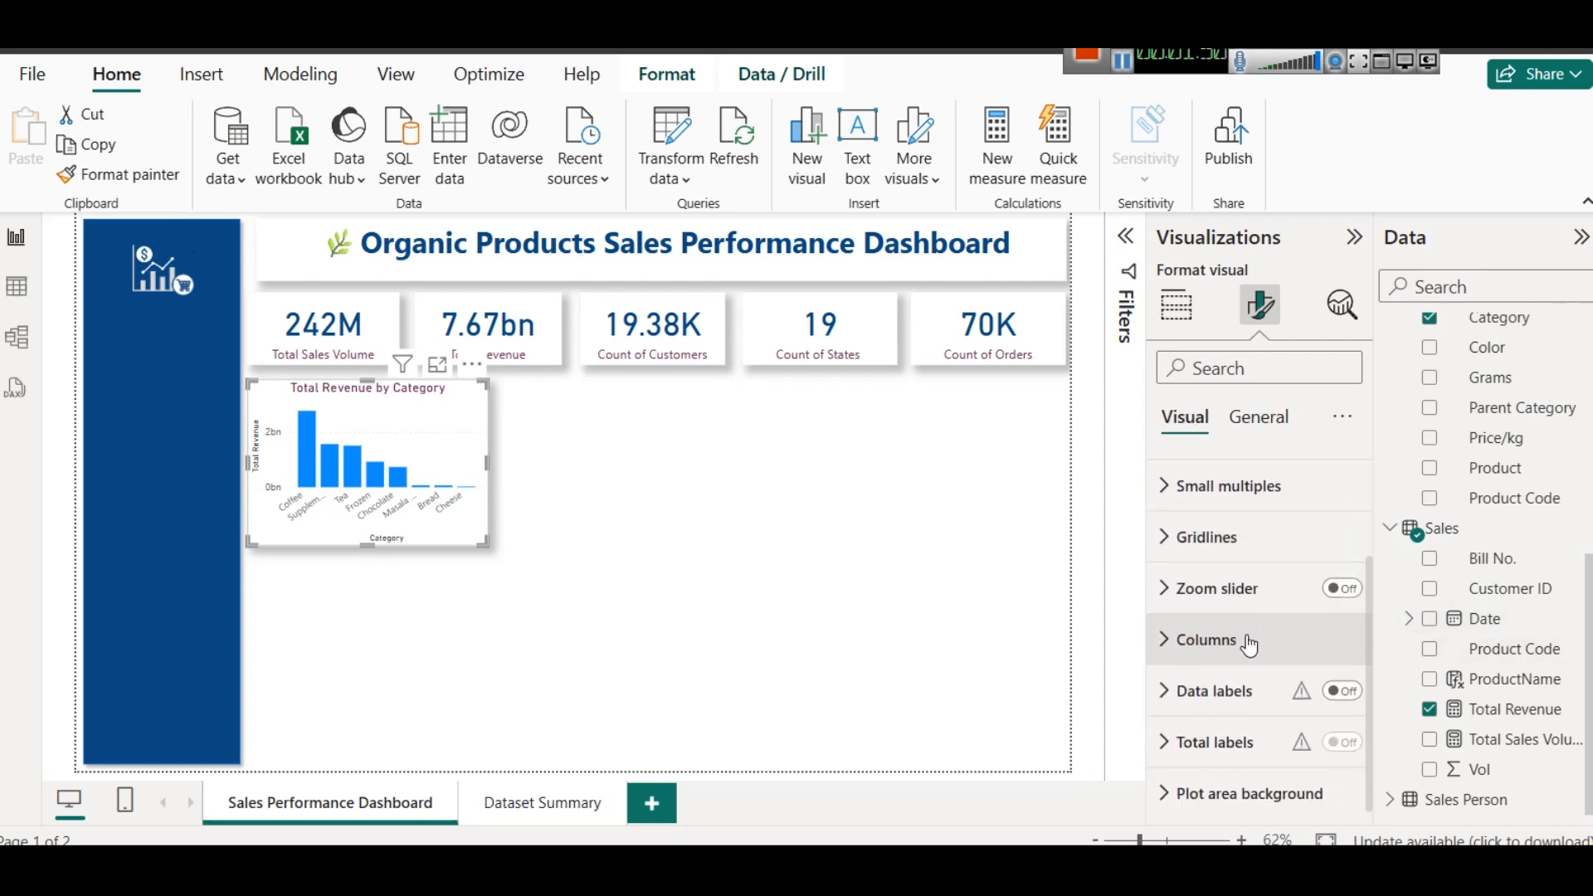
pyautogui.click(1237, 638)
pyautogui.scroll(-1, 1237, 647)
pyautogui.click(1216, 635)
pyautogui.click(1243, 527)
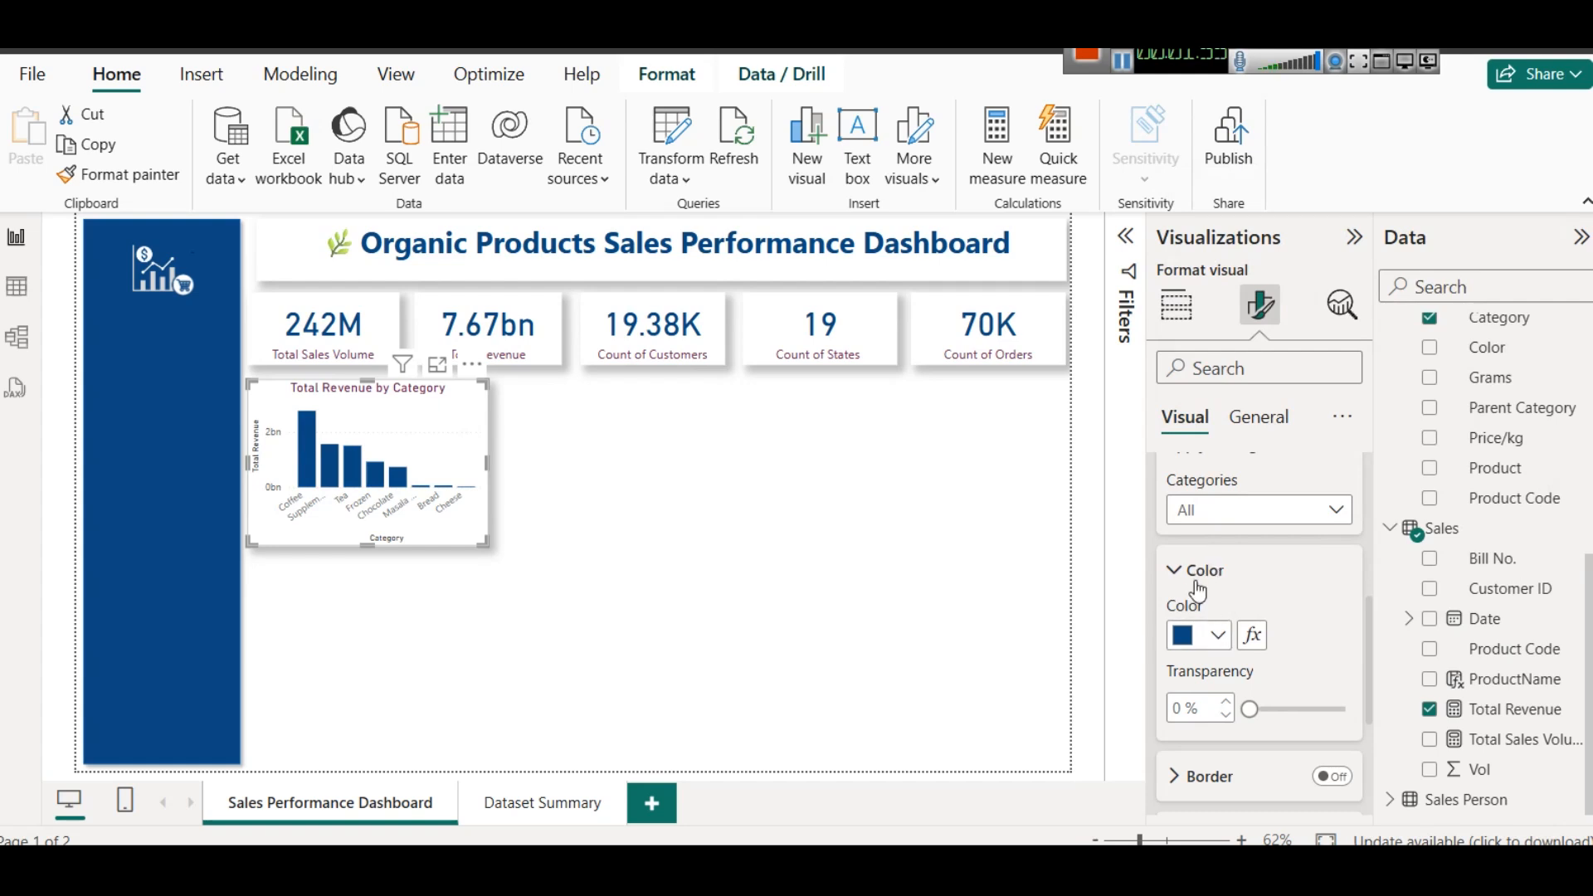
# - Turn on data labels for the column chart and set their orientation to Vertical
pyautogui.scroll(-3, 1198, 589)
pyautogui.click(1350, 692)
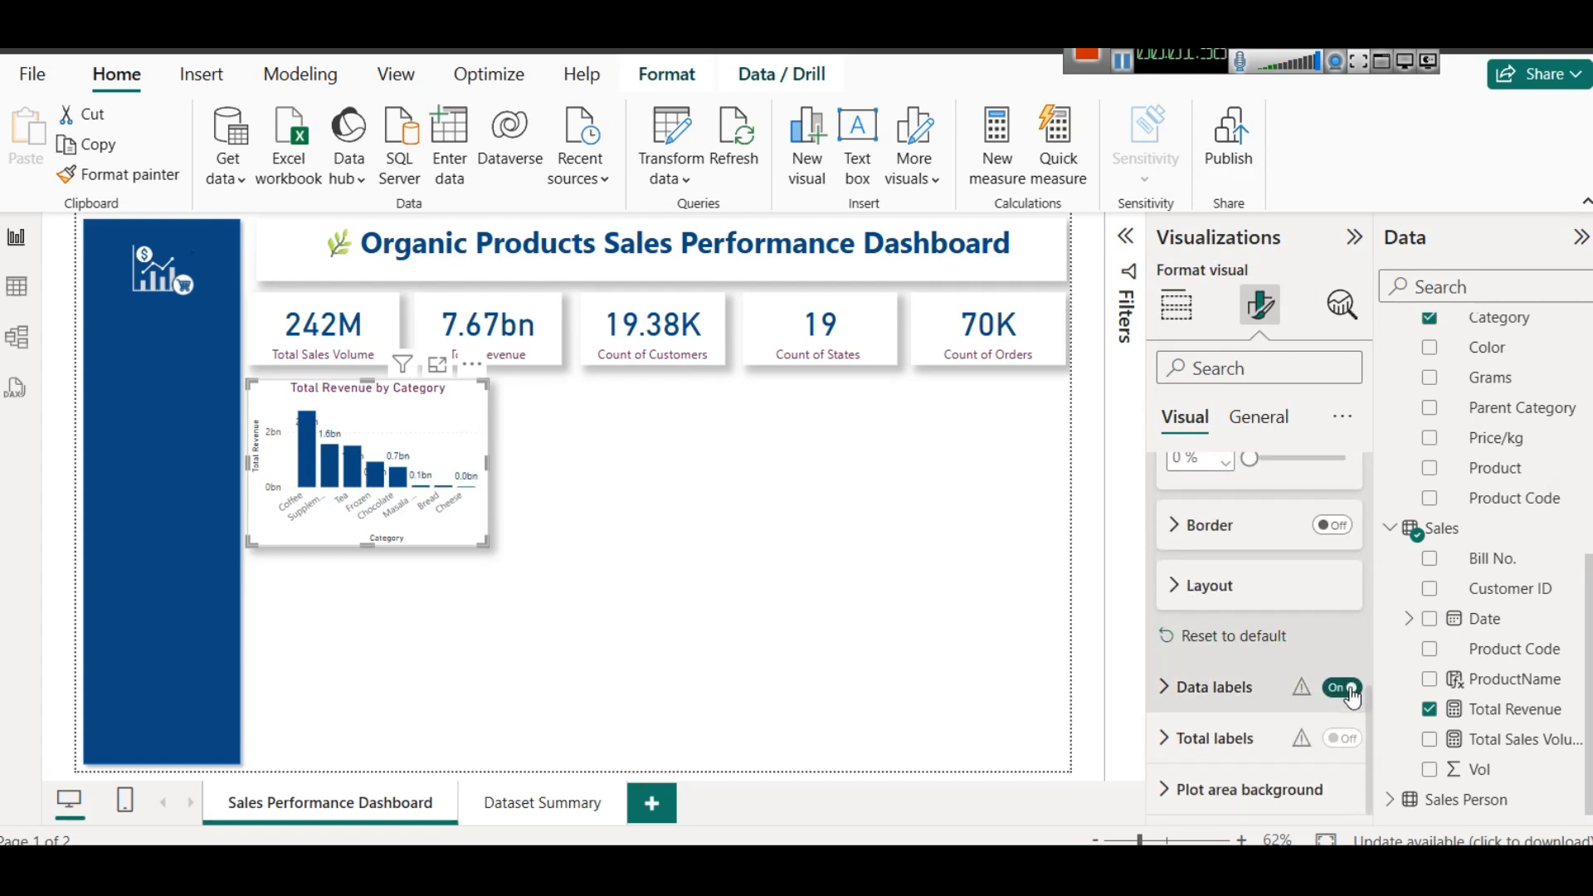
pyautogui.click(1230, 692)
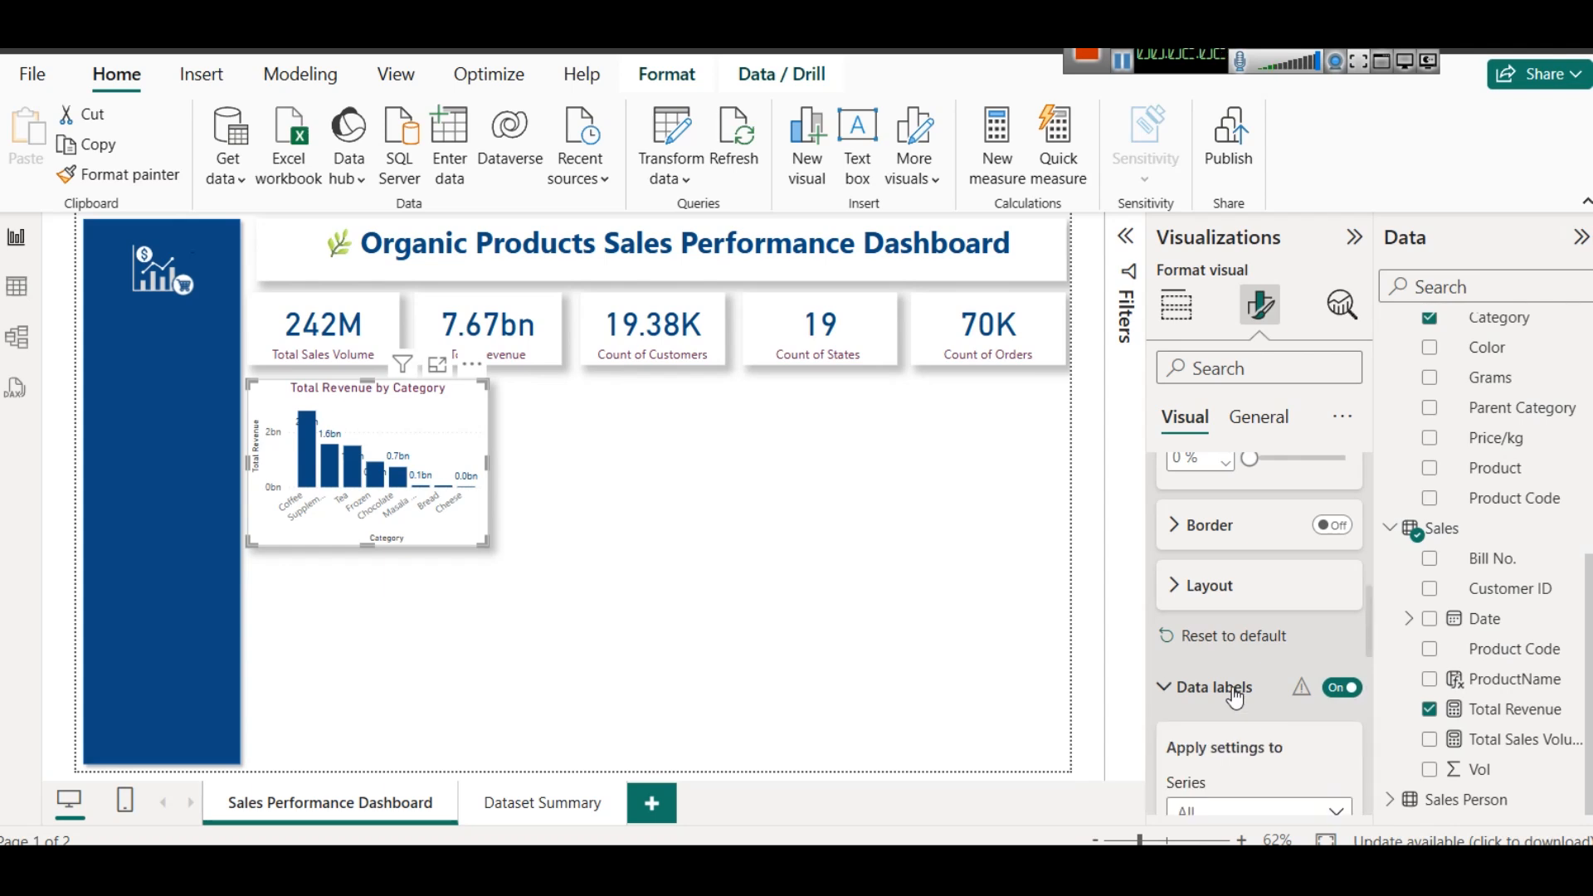
pyautogui.scroll(-5, 1237, 701)
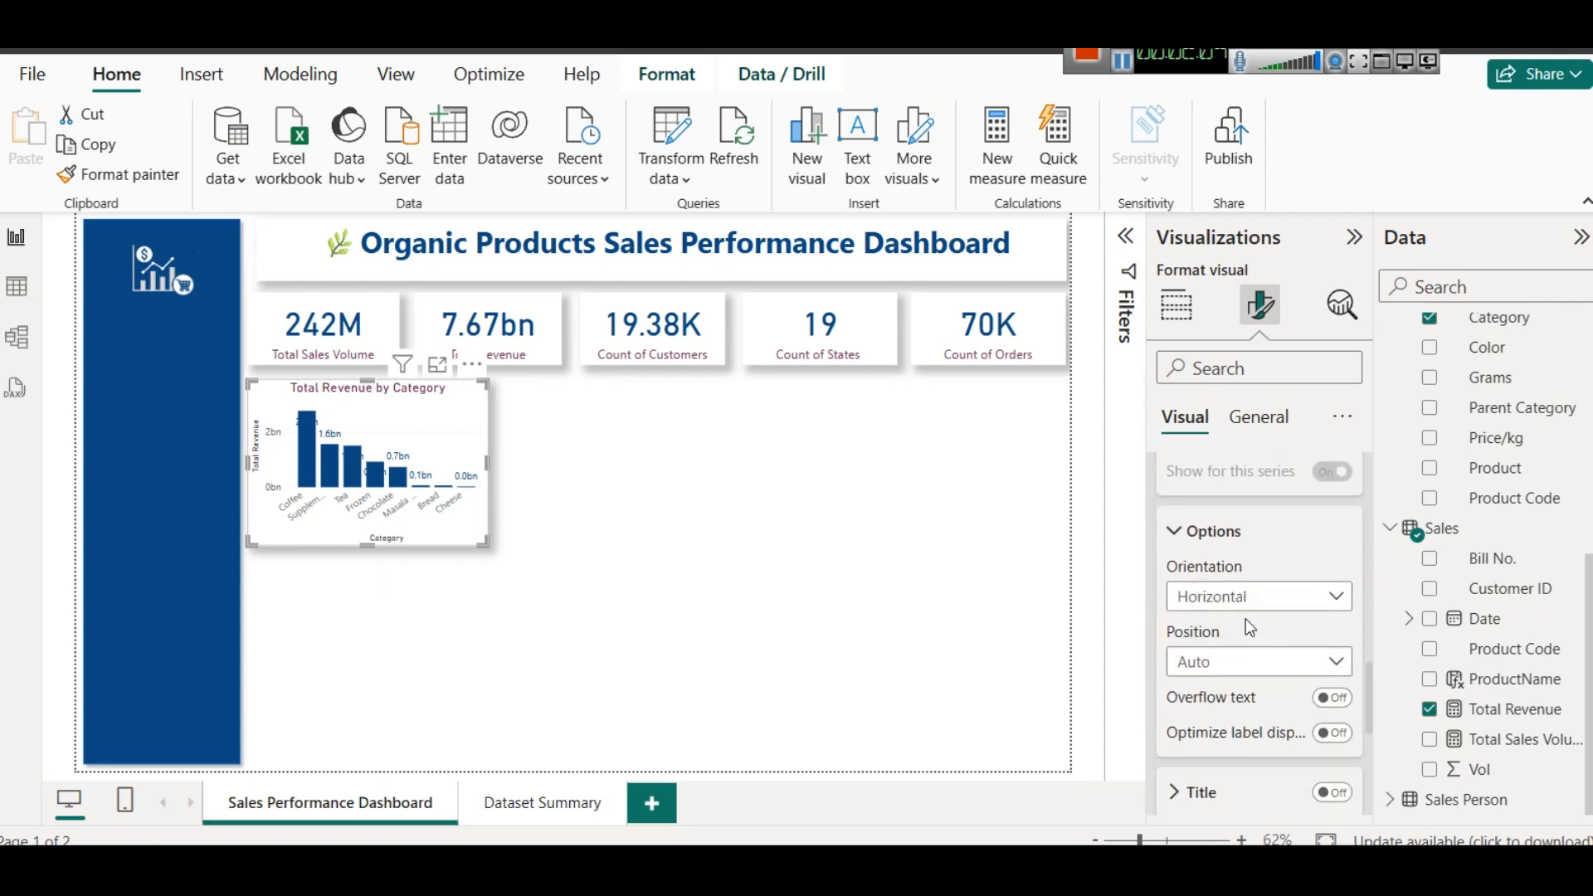
pyautogui.click(1245, 610)
pyautogui.click(1233, 625)
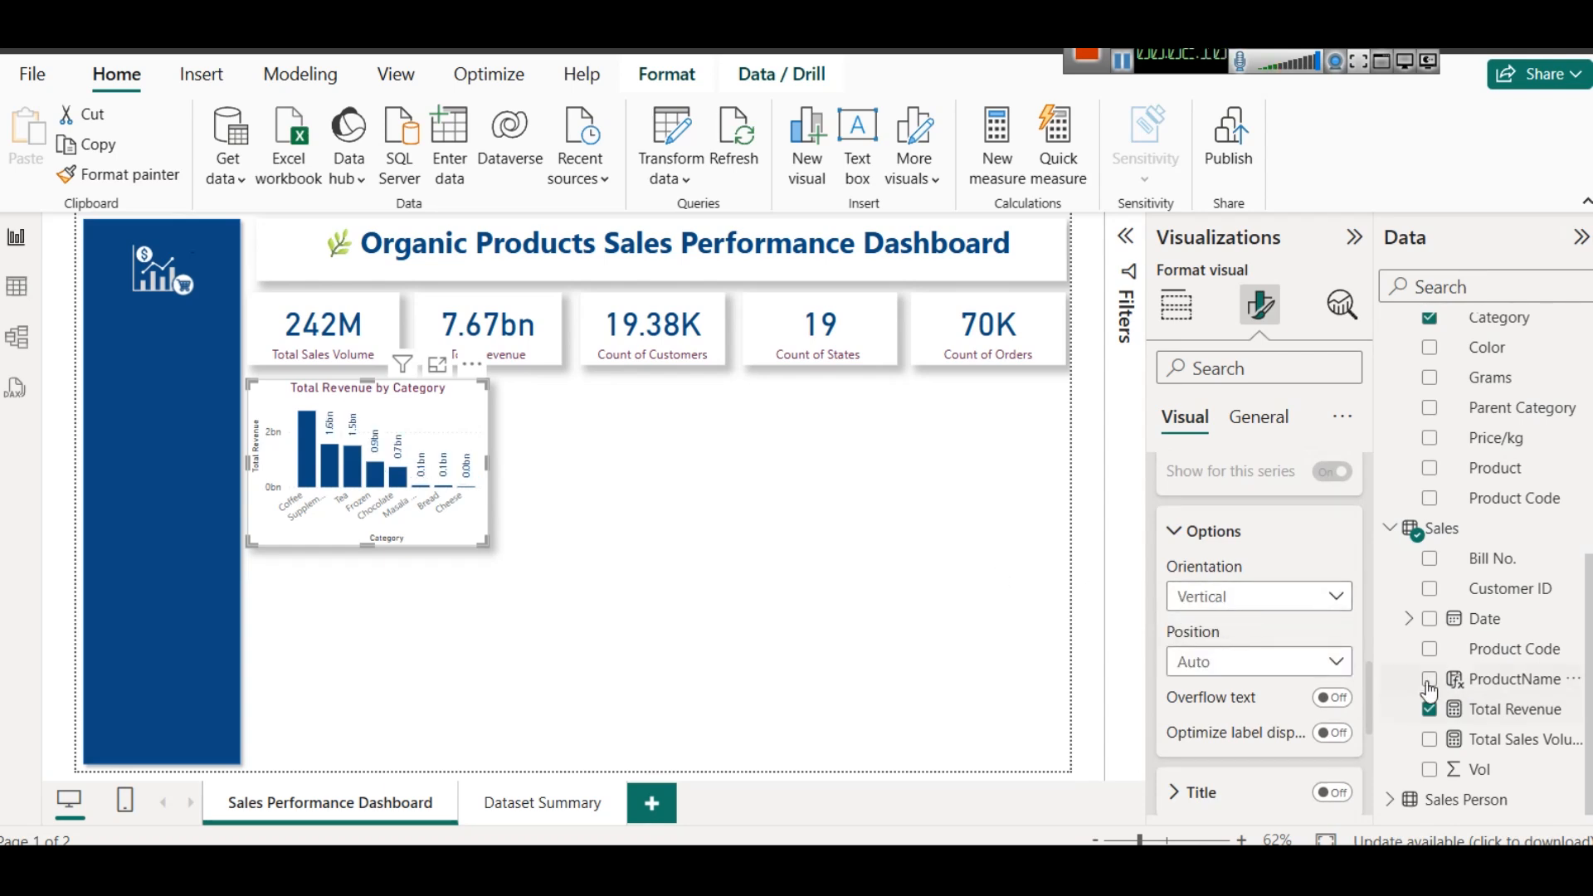
# - Set the display units of the column chart's data label values to Millions
pyautogui.scroll(3, 1257, 656)
pyautogui.scroll(-2, 1256, 656)
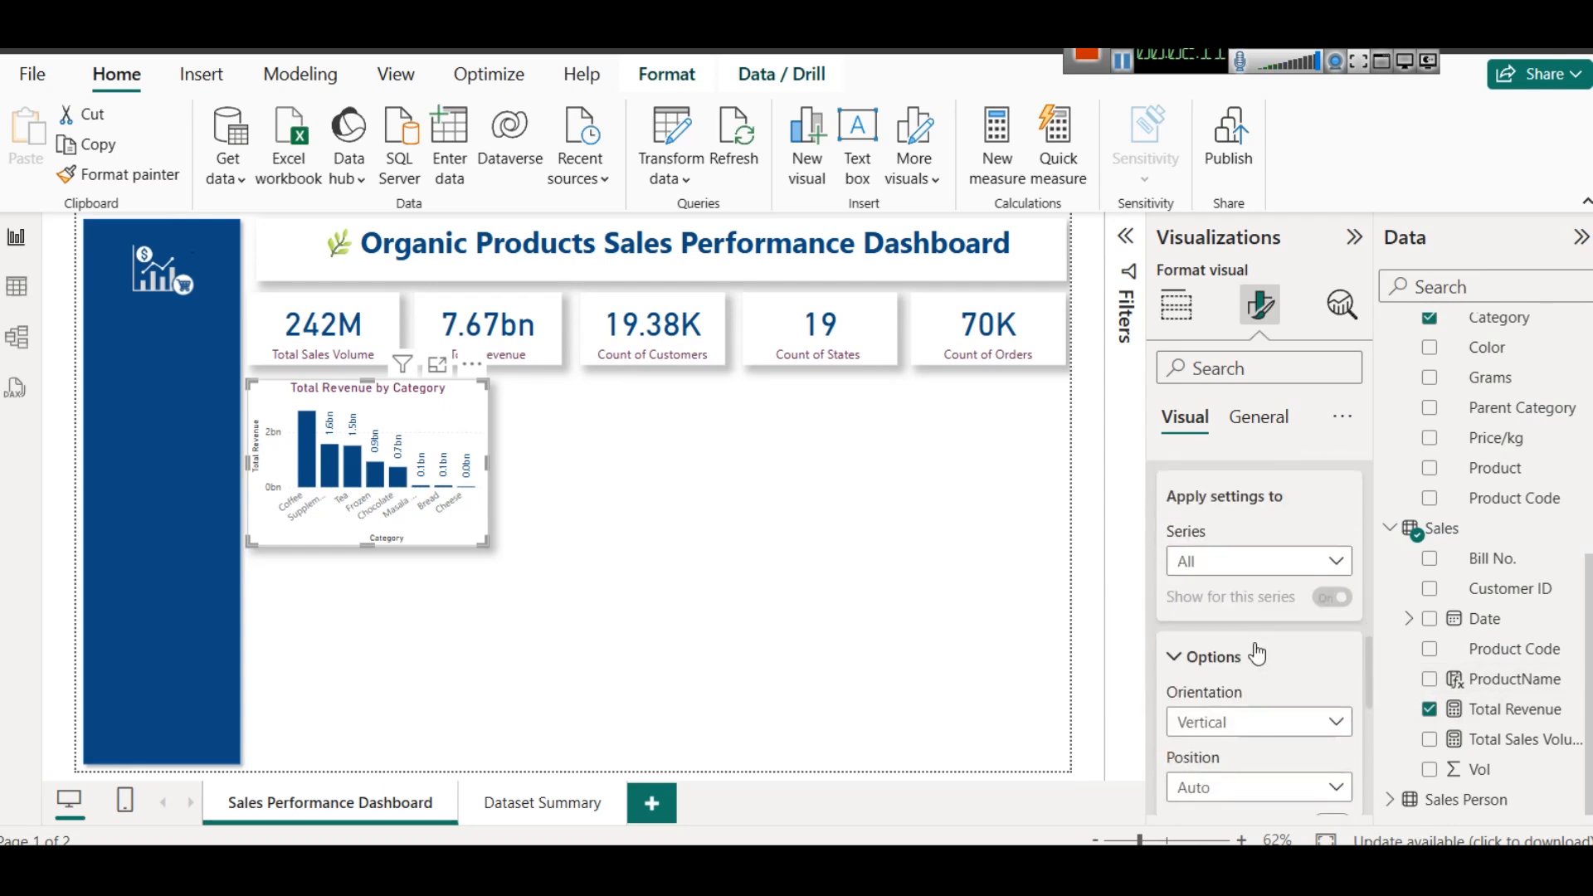
pyautogui.scroll(-3, 1258, 655)
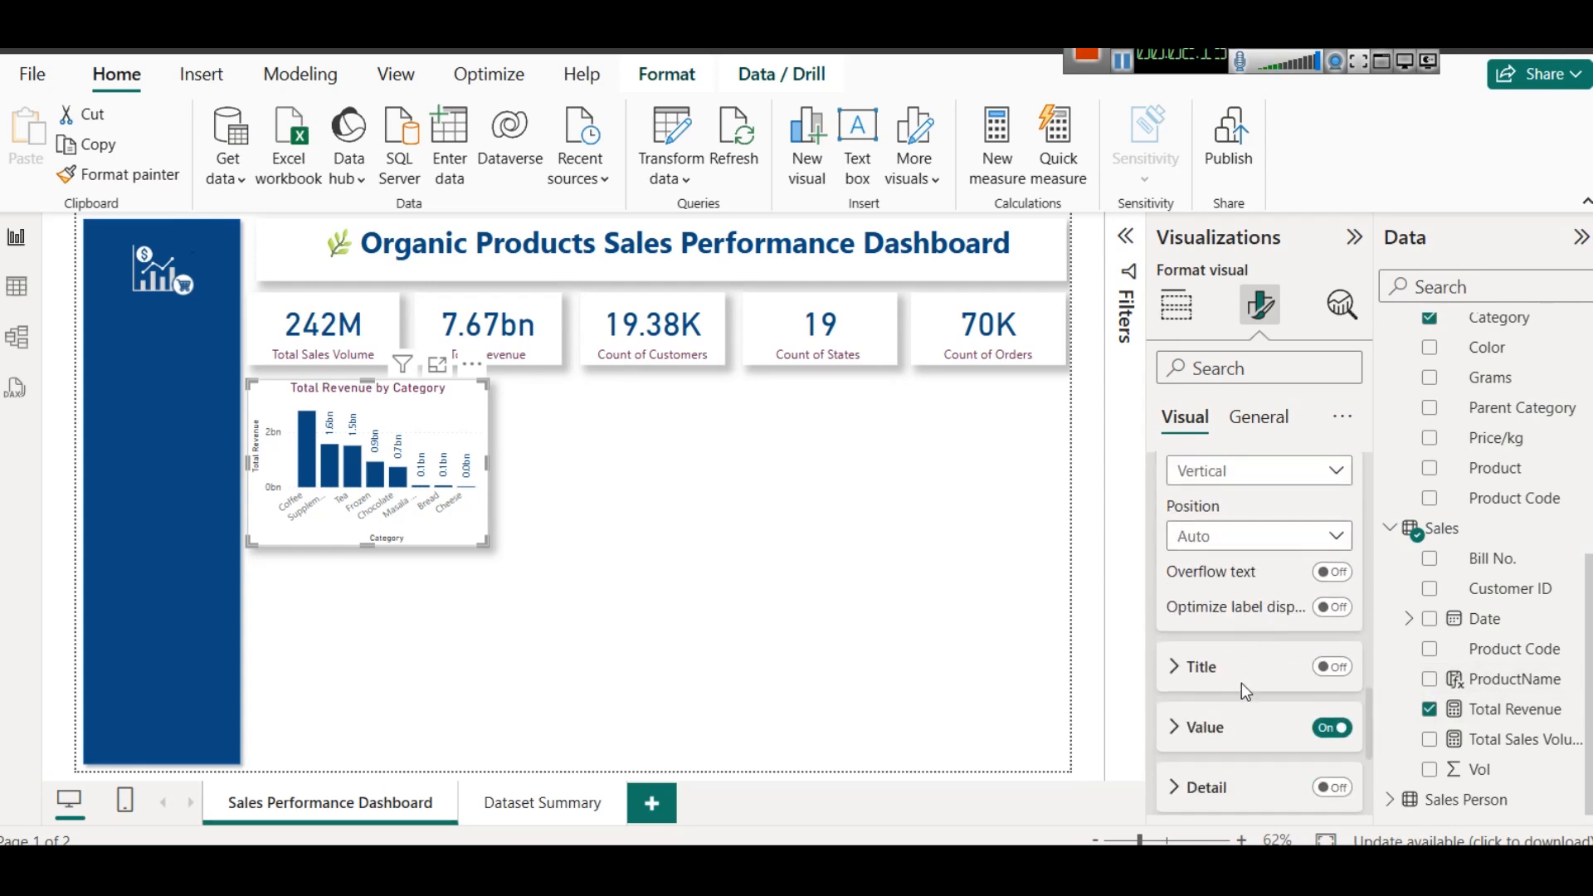
pyautogui.scroll(-2, 1237, 664)
pyautogui.click(1220, 606)
pyautogui.scroll(-2, 1256, 669)
pyautogui.scroll(-2, 1257, 669)
pyautogui.click(1248, 629)
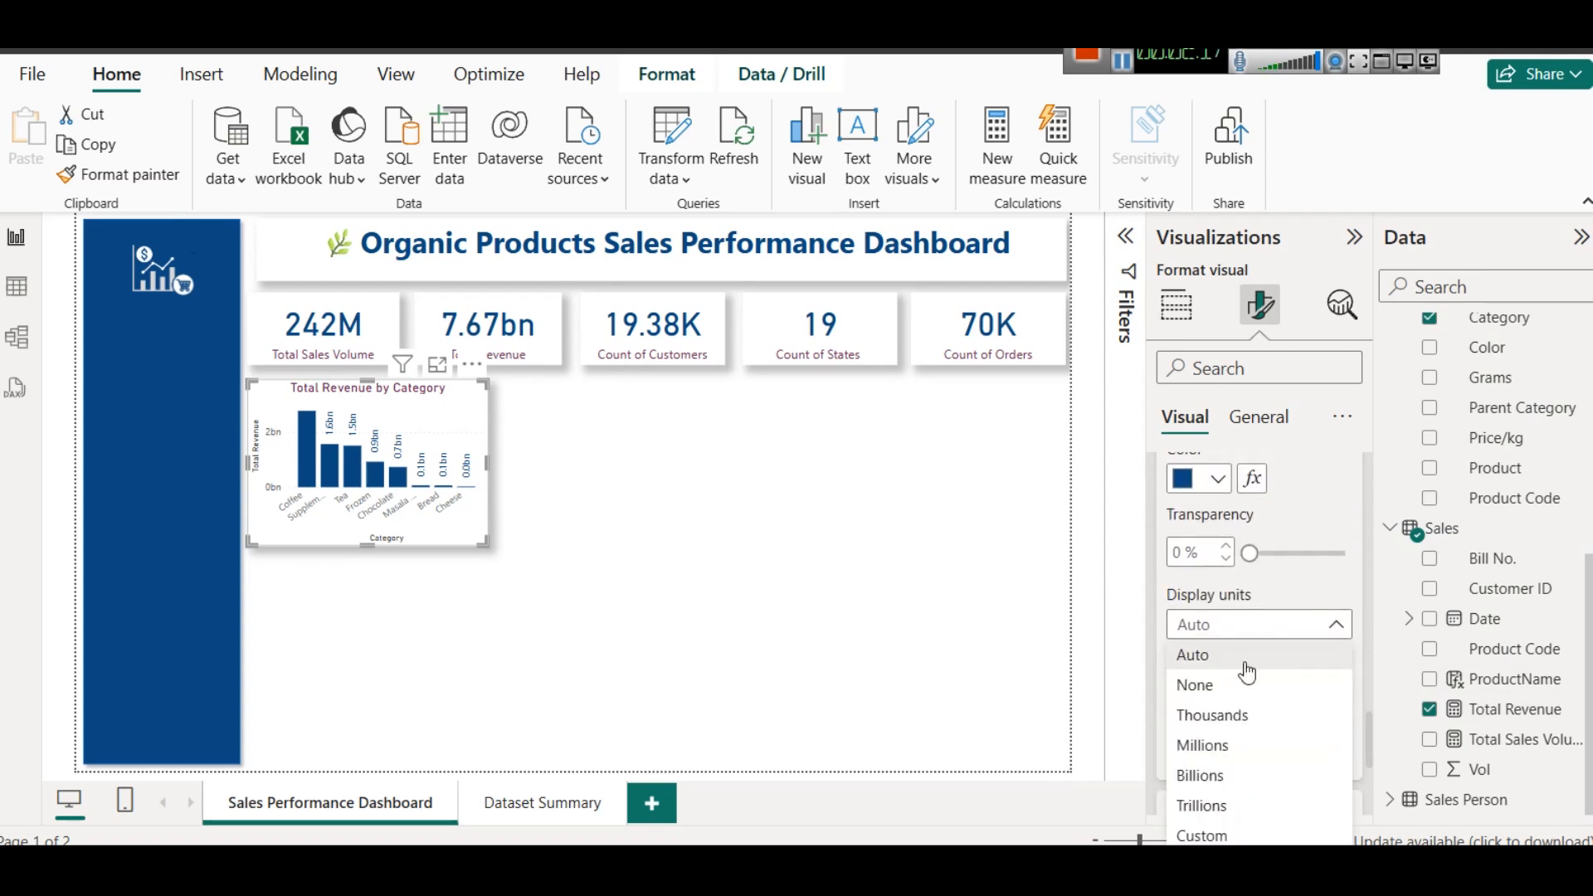
pyautogui.click(1252, 714)
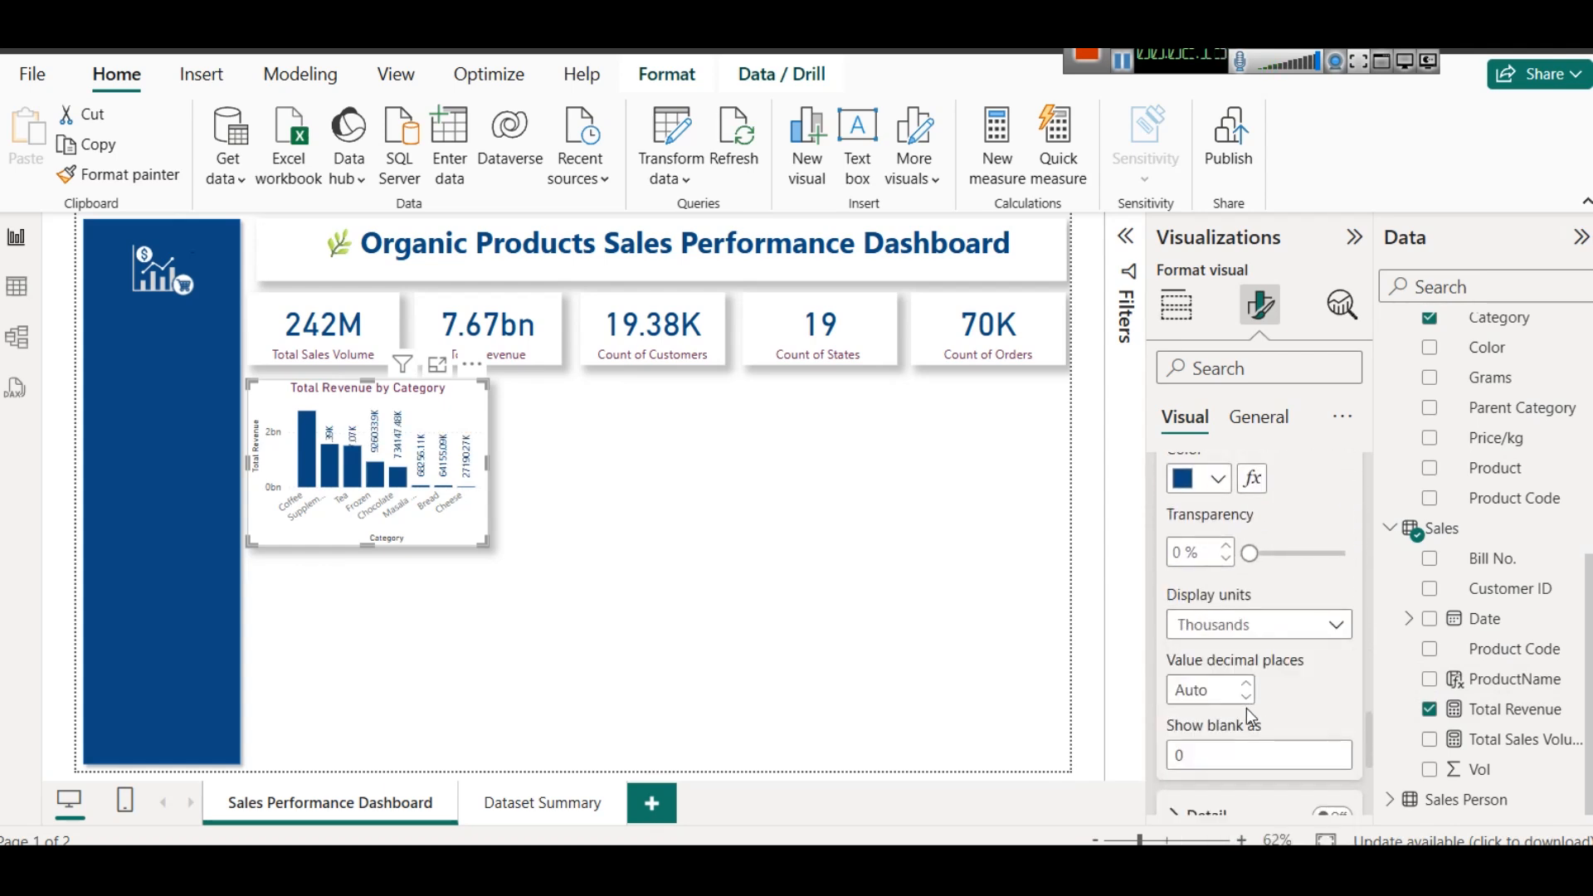
pyautogui.click(1195, 616)
pyautogui.click(1221, 747)
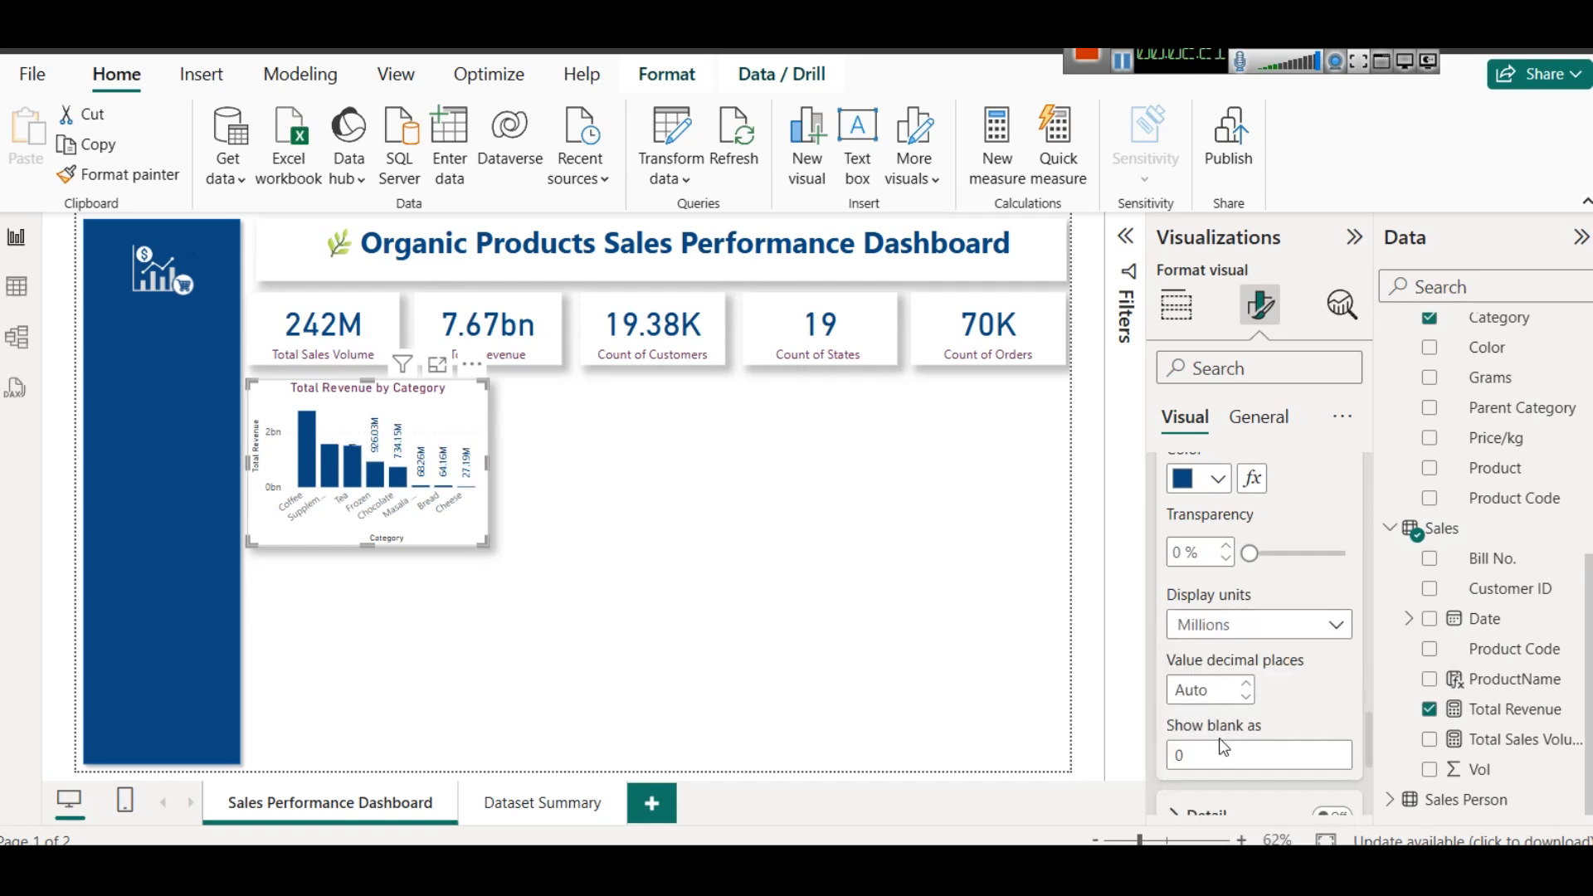
# - Color the data label values gray (White, 60% darker) and set the labels' orientation to Horizontal
pyautogui.scroll(-3, 1252, 707)
pyautogui.scroll(3, 1237, 690)
pyautogui.scroll(5, 1237, 690)
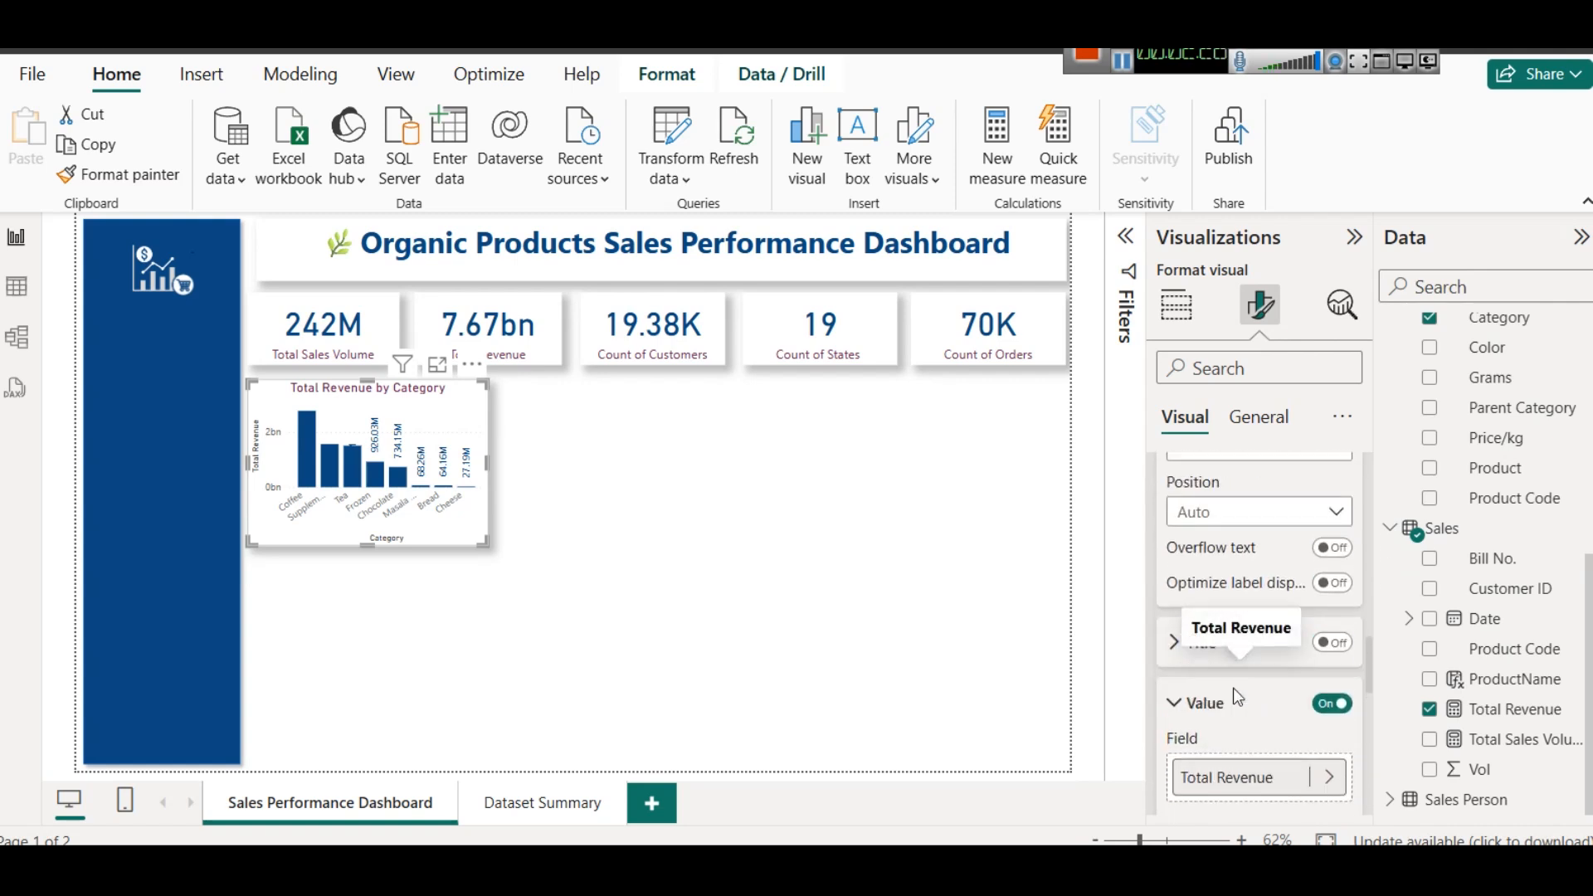
pyautogui.scroll(-5, 1233, 688)
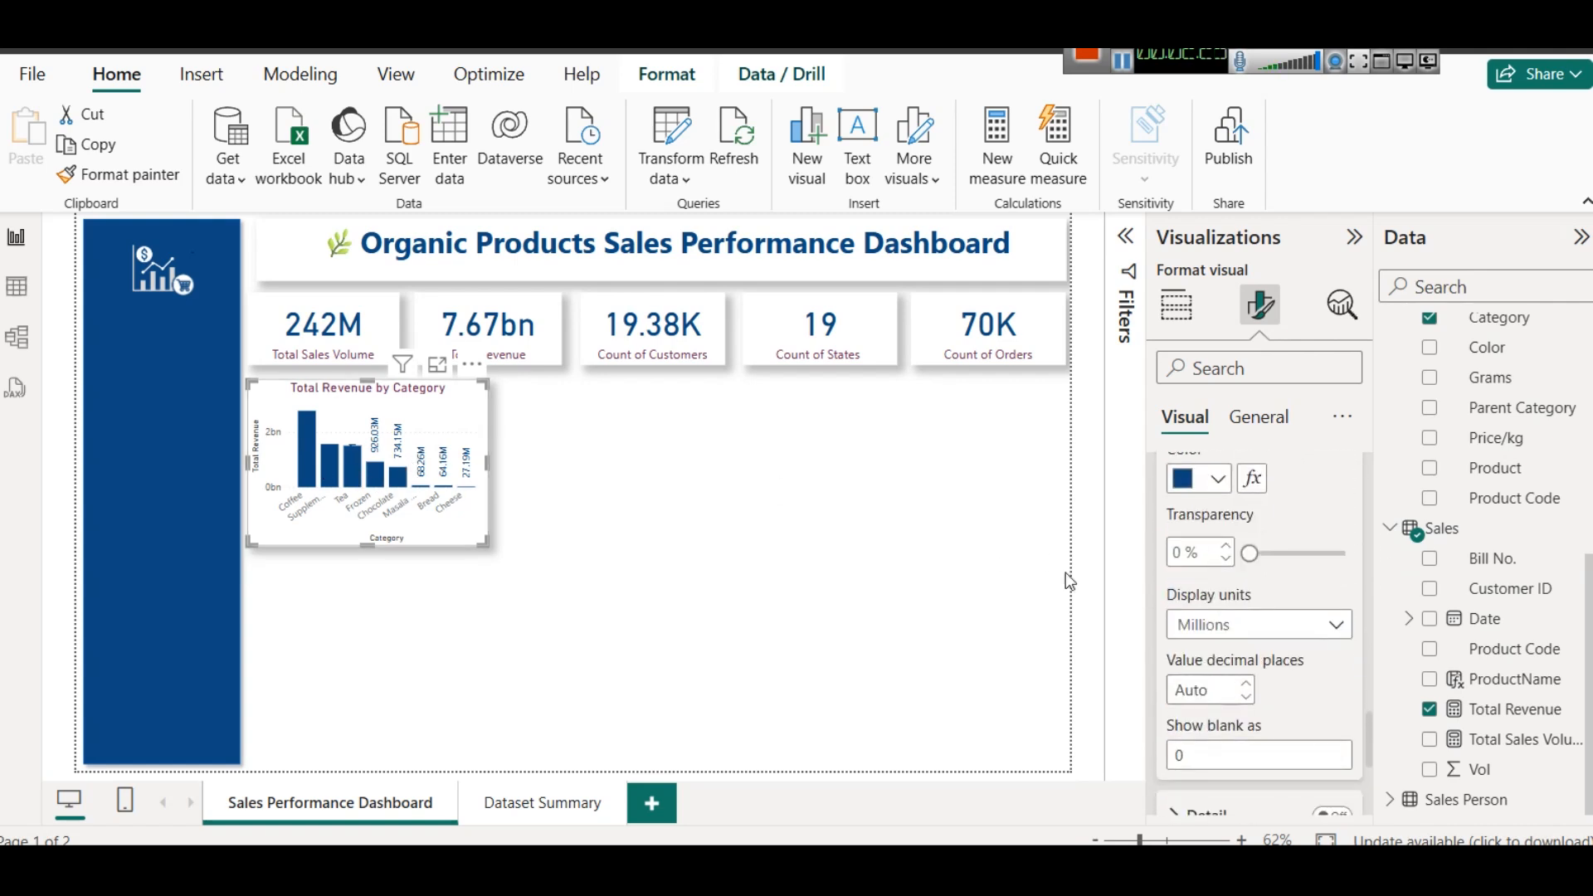
pyautogui.click(1218, 480)
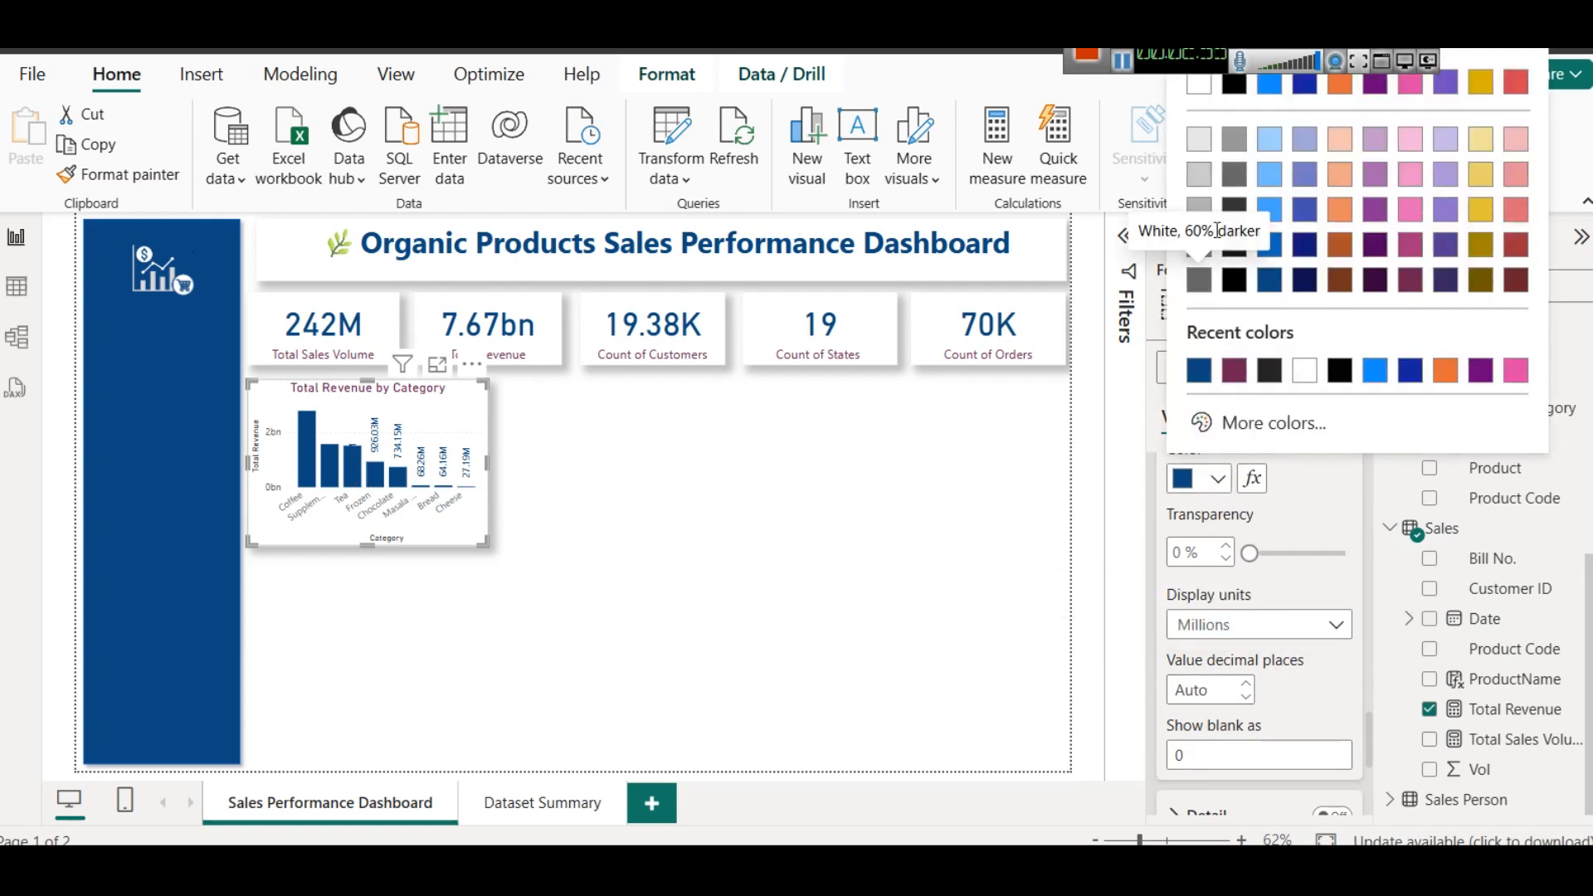
pyautogui.click(1198, 280)
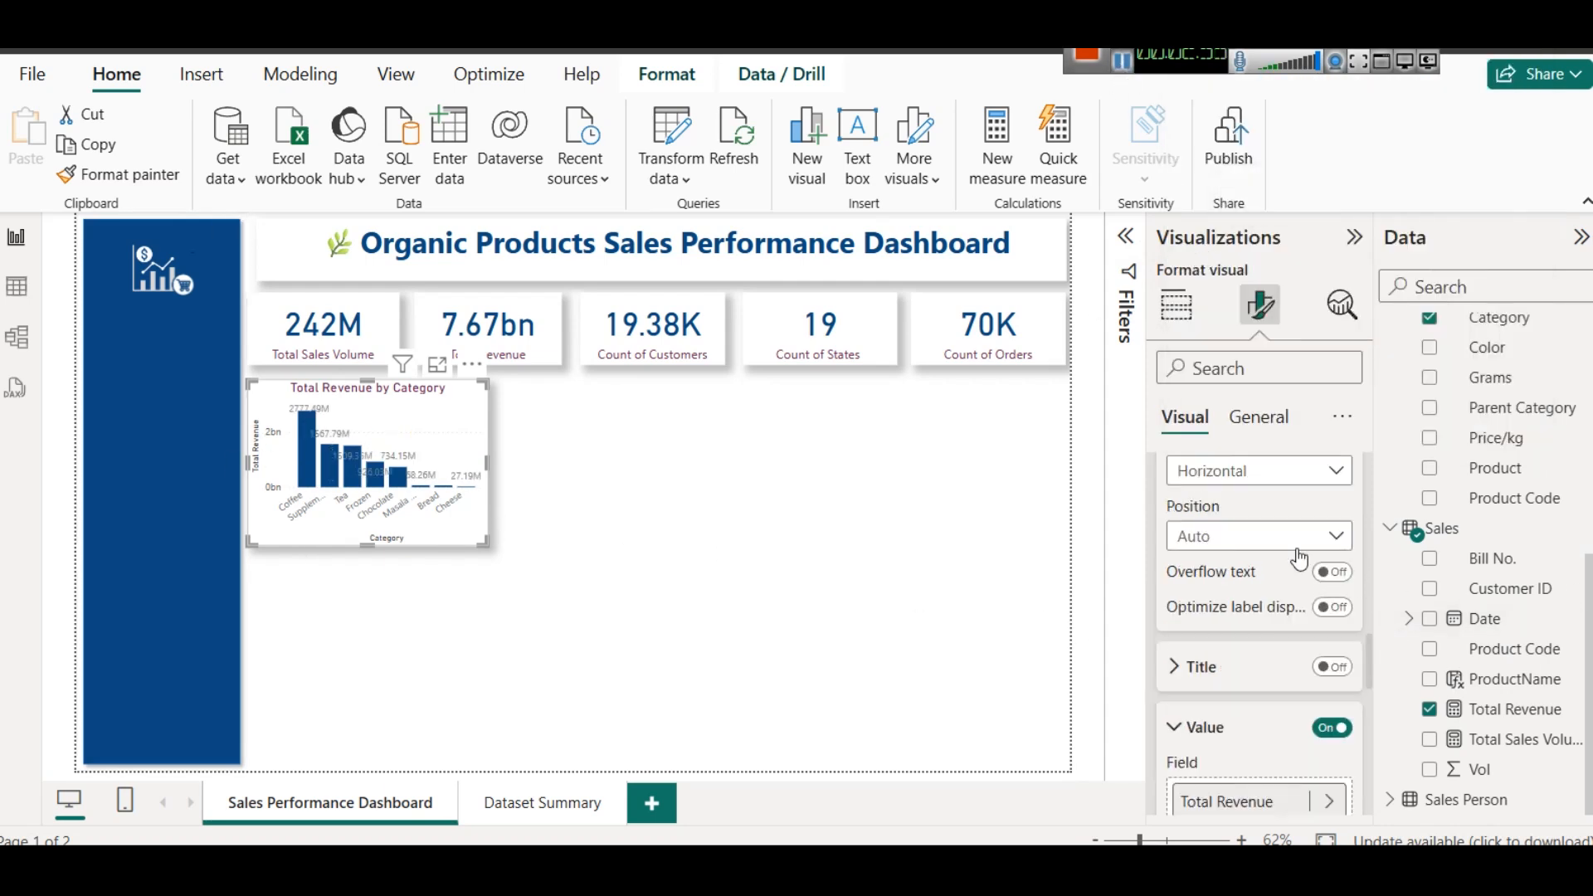
# - Try the Inside end and Inside base positions for the data labels and return the position to Auto
pyautogui.click(1217, 540)
pyautogui.click(1242, 600)
pyautogui.click(1216, 540)
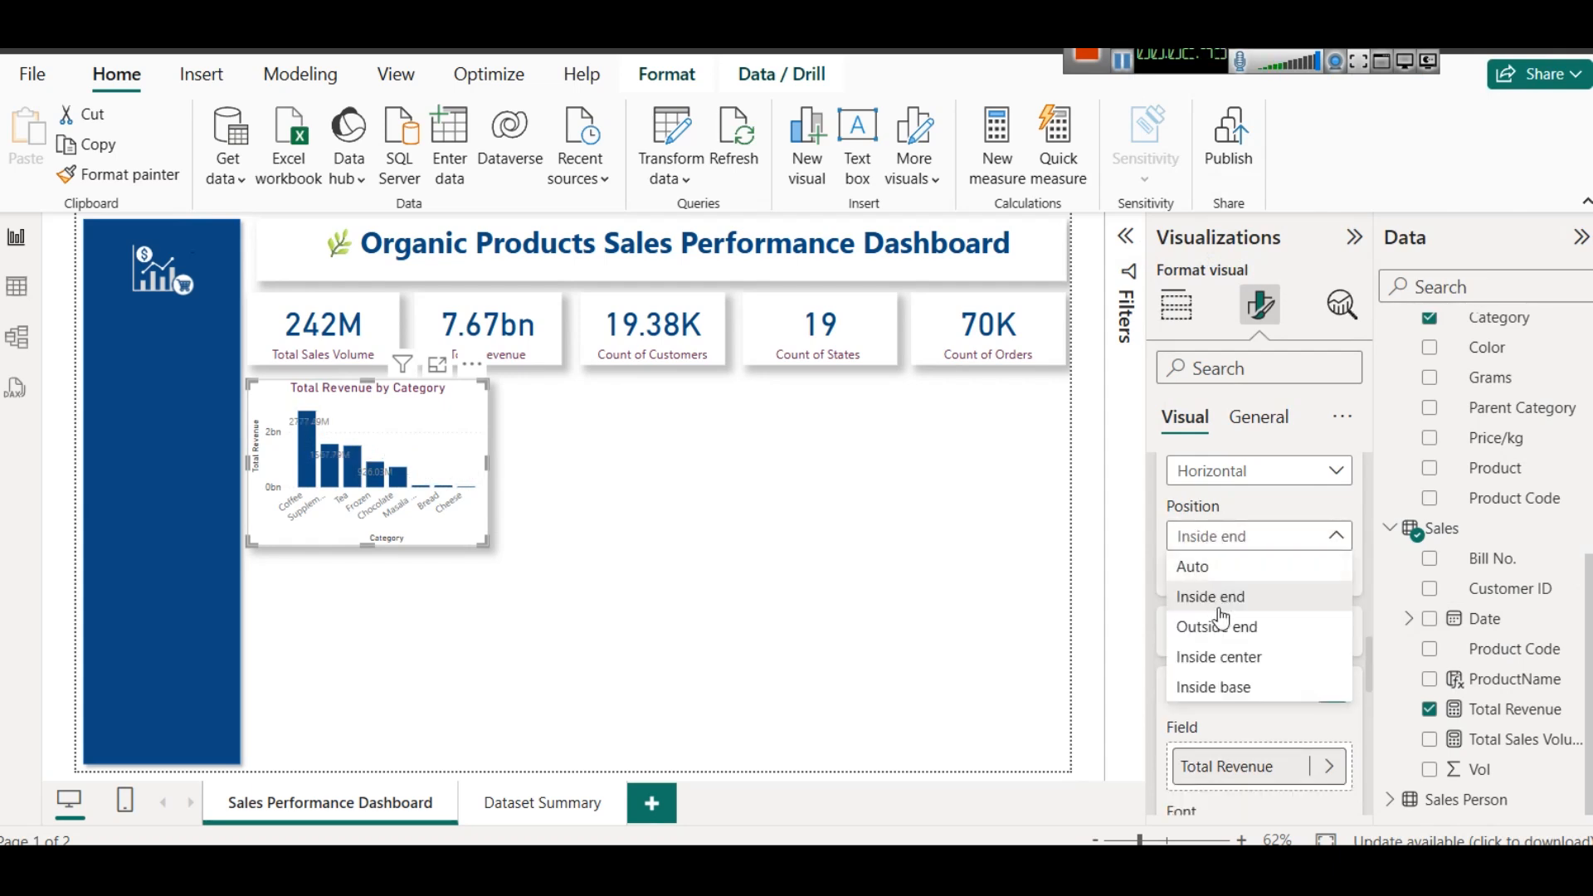
pyautogui.click(1239, 685)
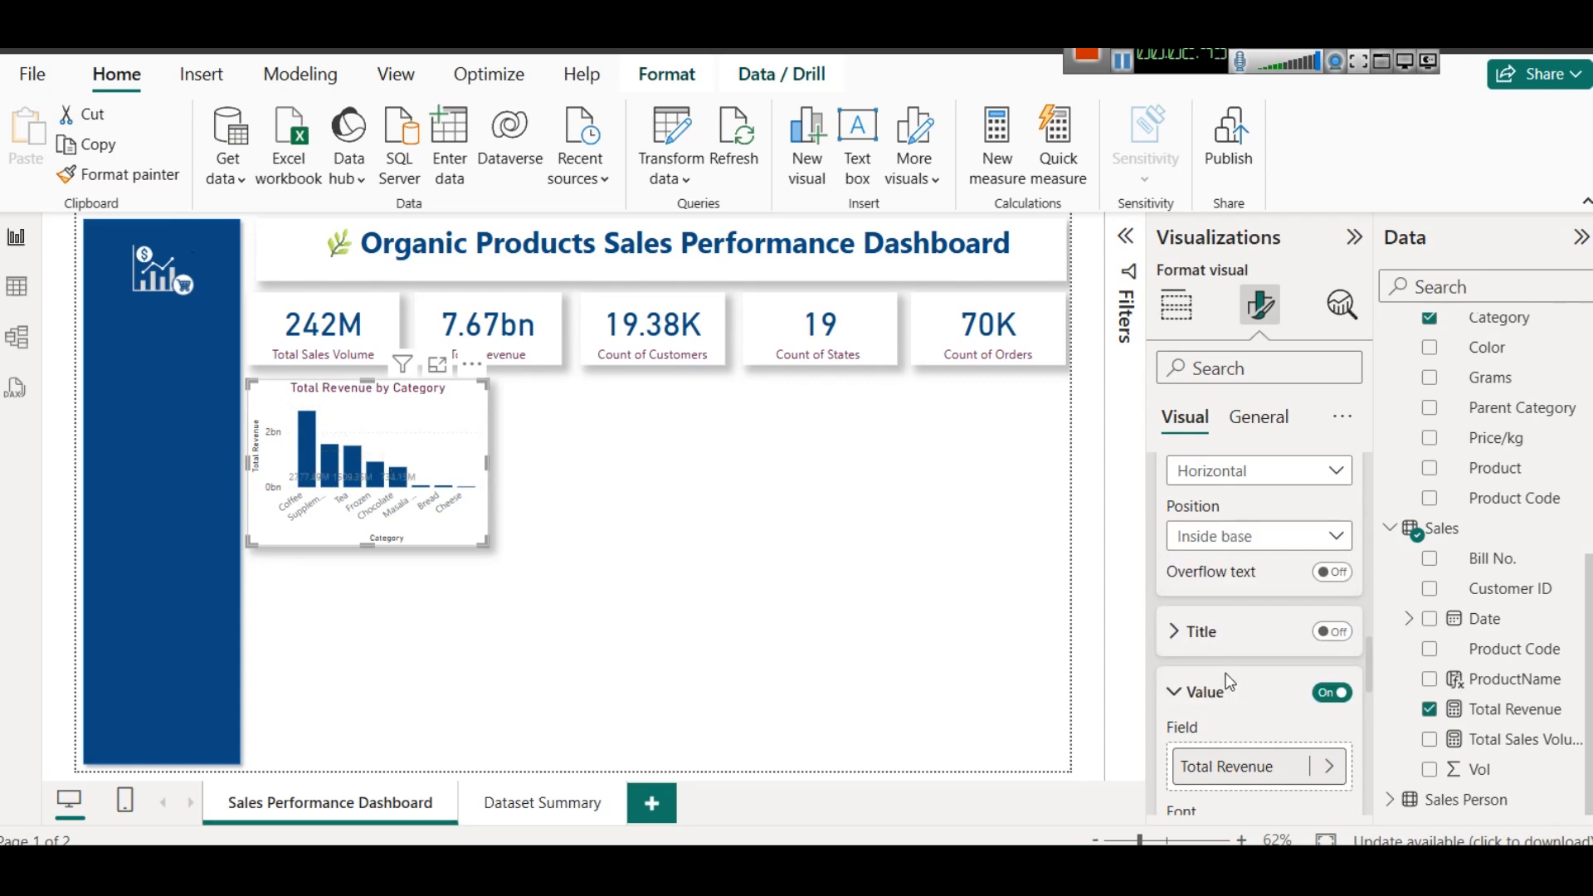
pyautogui.click(1200, 539)
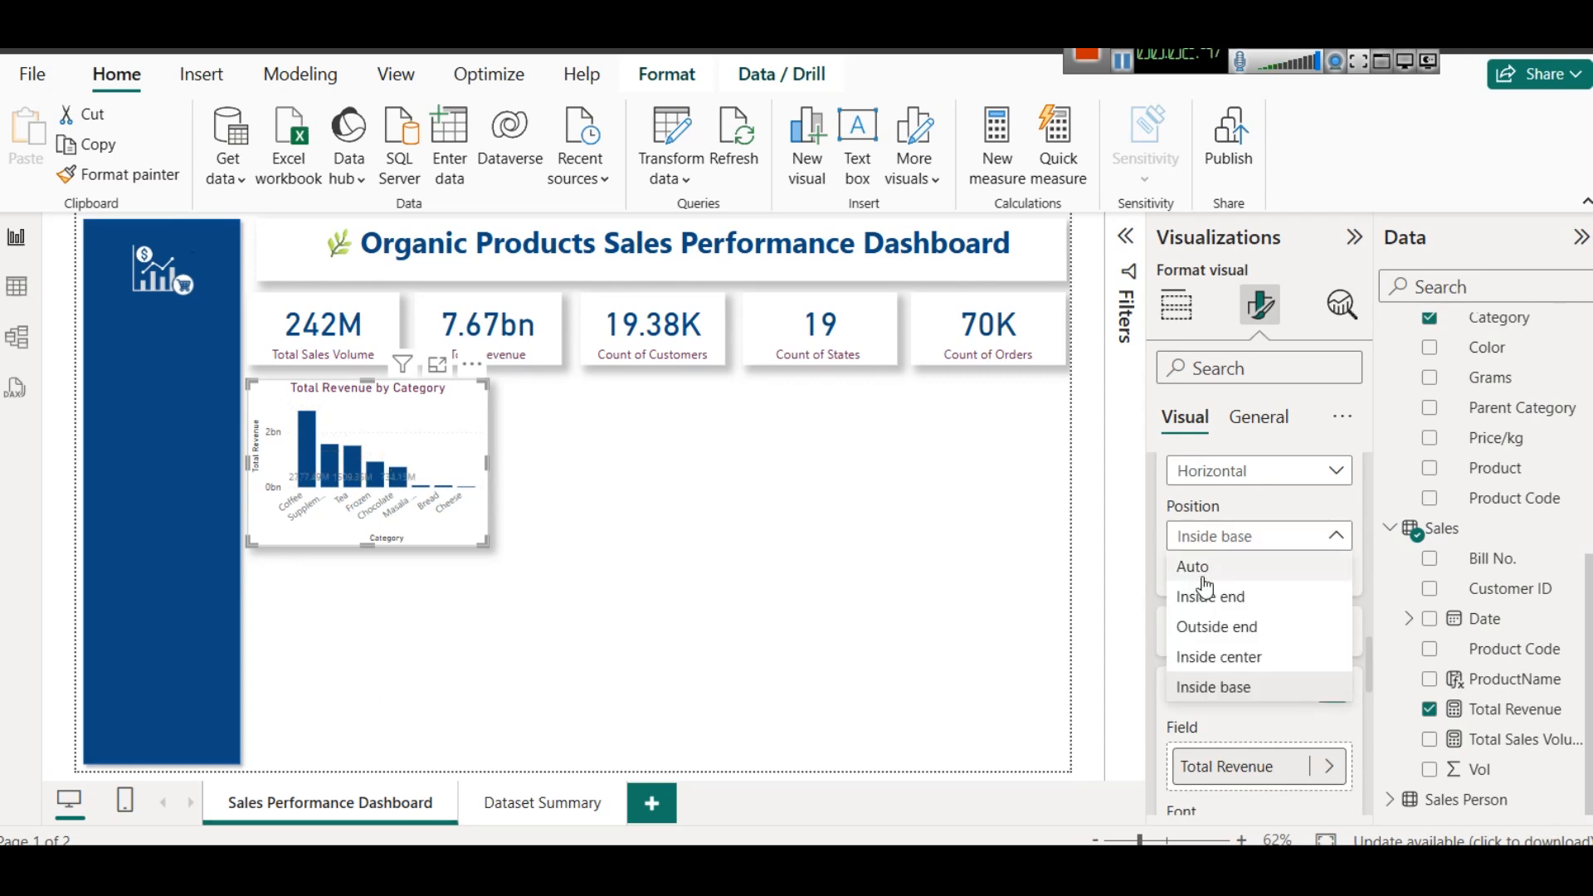
pyautogui.click(1200, 565)
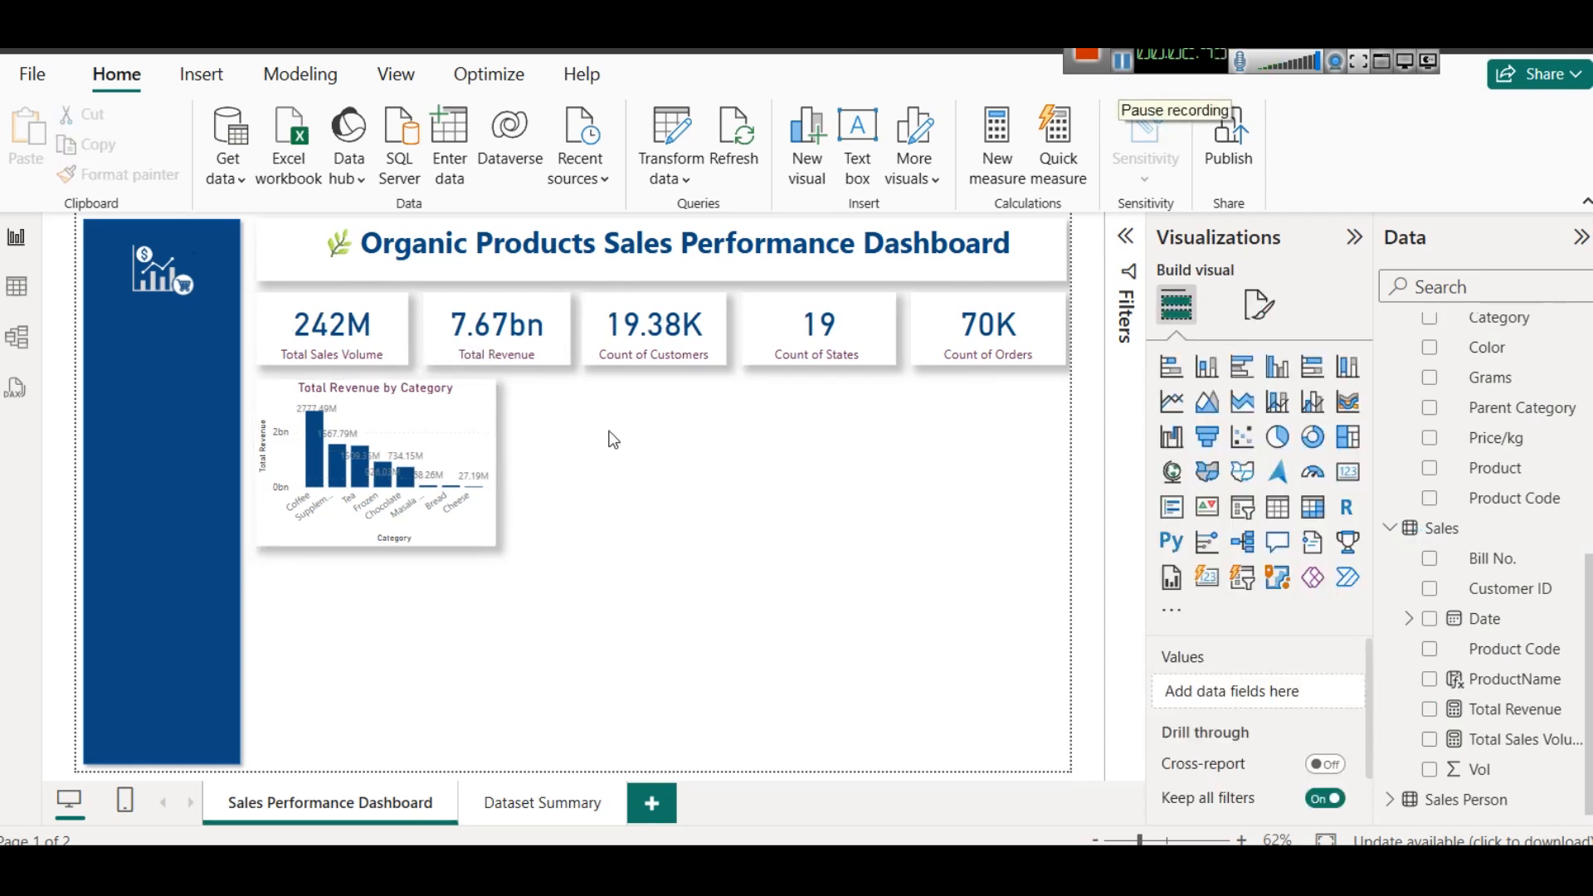
# - Duplicate the Total Revenue by Category chart beside the original and change the copy to a stacked bar chart
pyautogui.hotkey('ctrl', 'c')
pyautogui.hotkey('ctrl', 'v')
pyautogui.moveTo(639, 404); pyautogui.dragTo(705, 410)
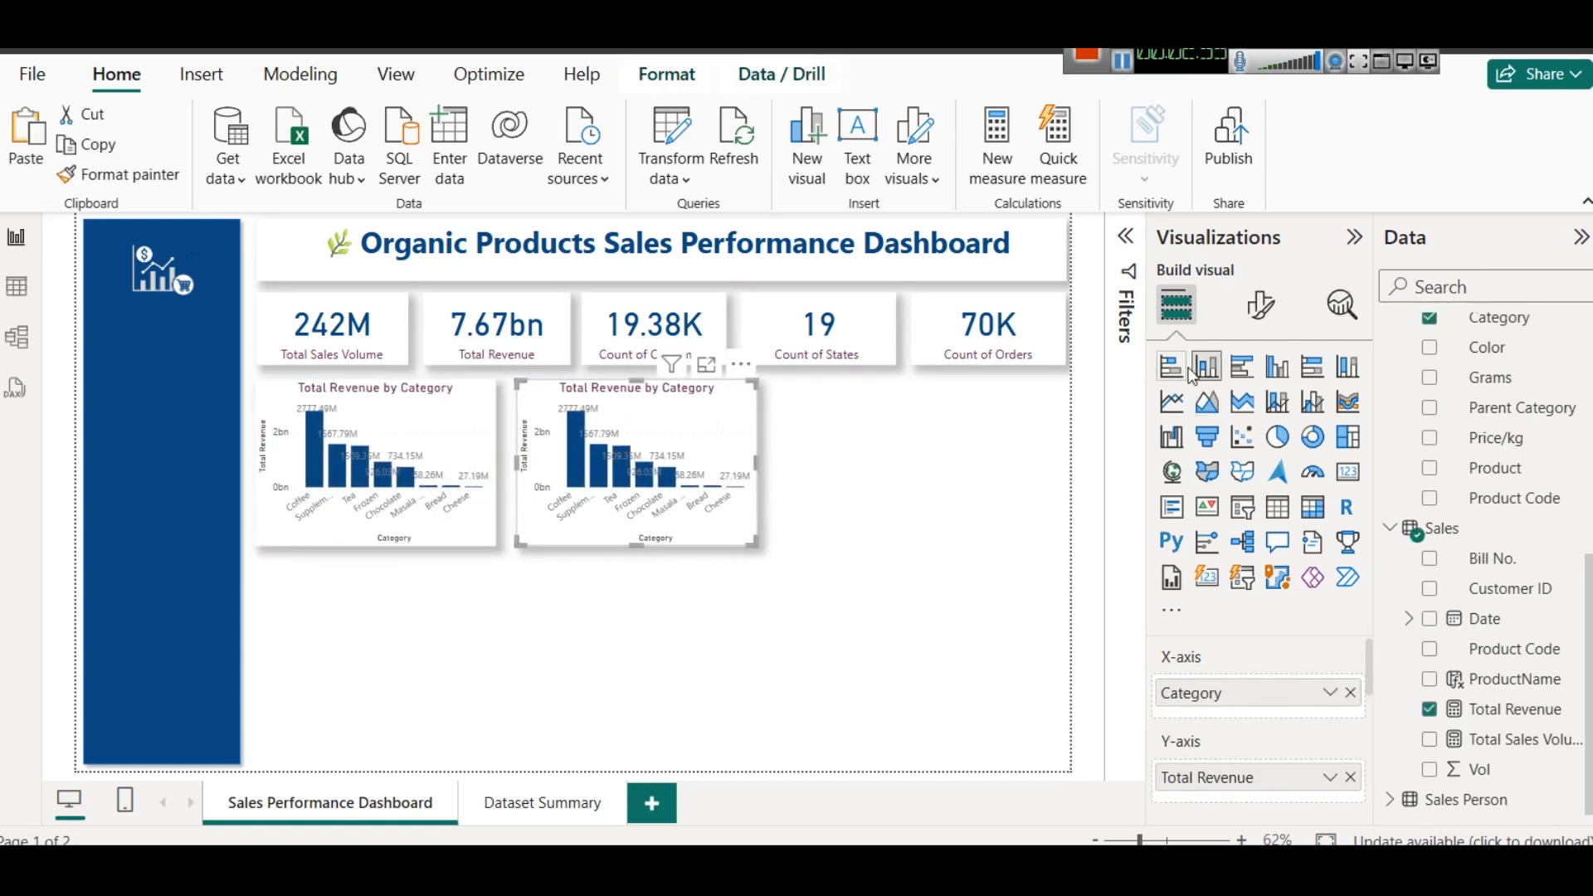
pyautogui.click(1243, 366)
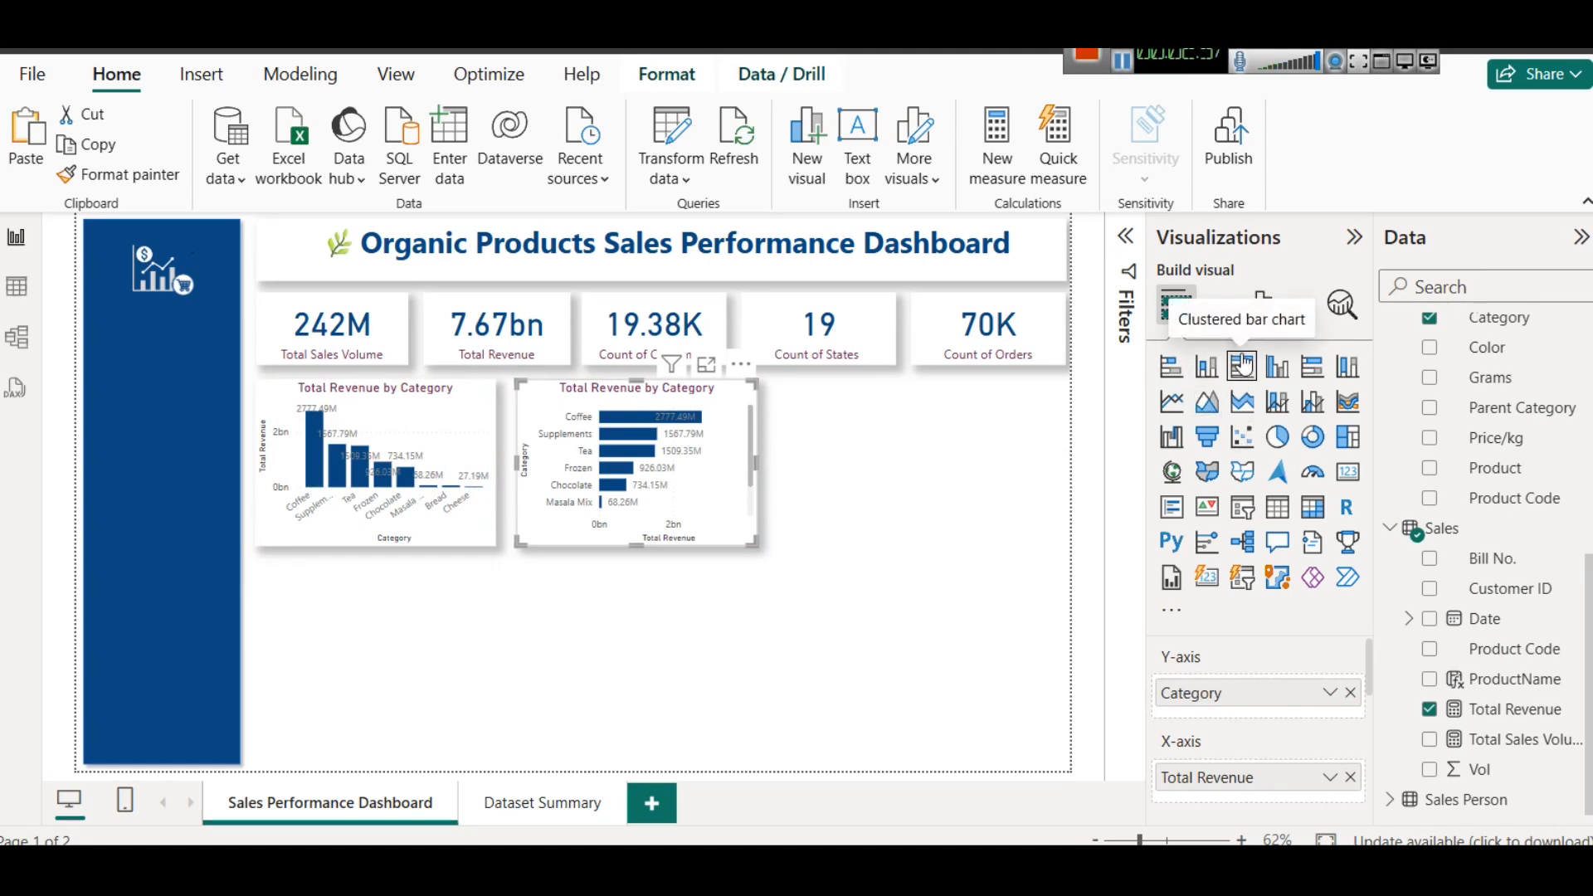
pyautogui.click(1170, 372)
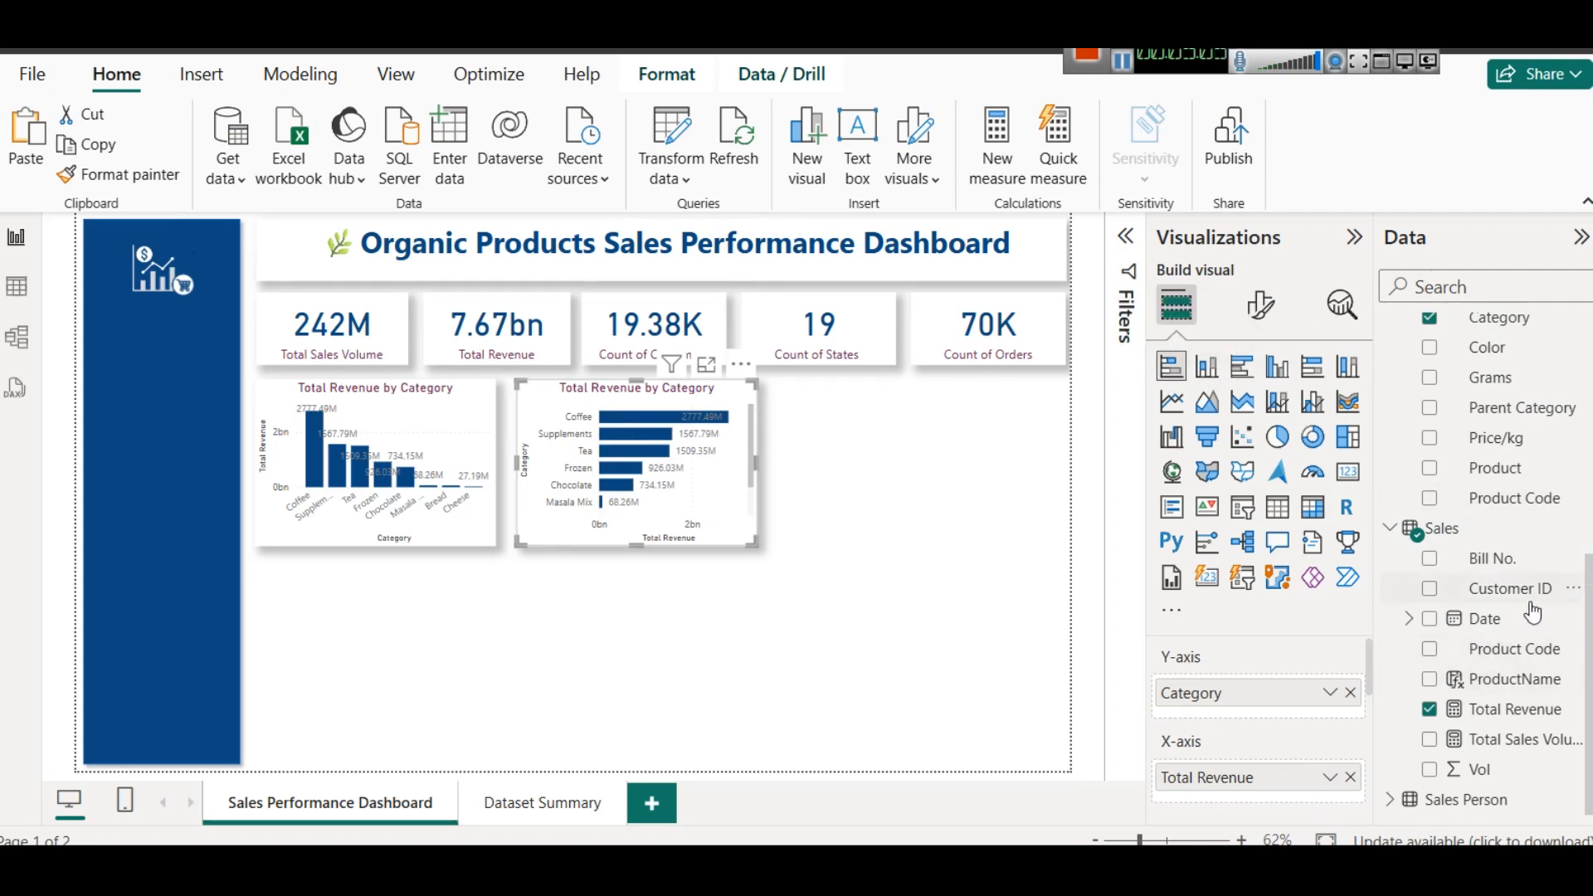
# - Replace Category with the Product table's Parent Category on the bar chart's Y-axis
pyautogui.click(1351, 692)
pyautogui.moveTo(1531, 419); pyautogui.dragTo(1298, 705)
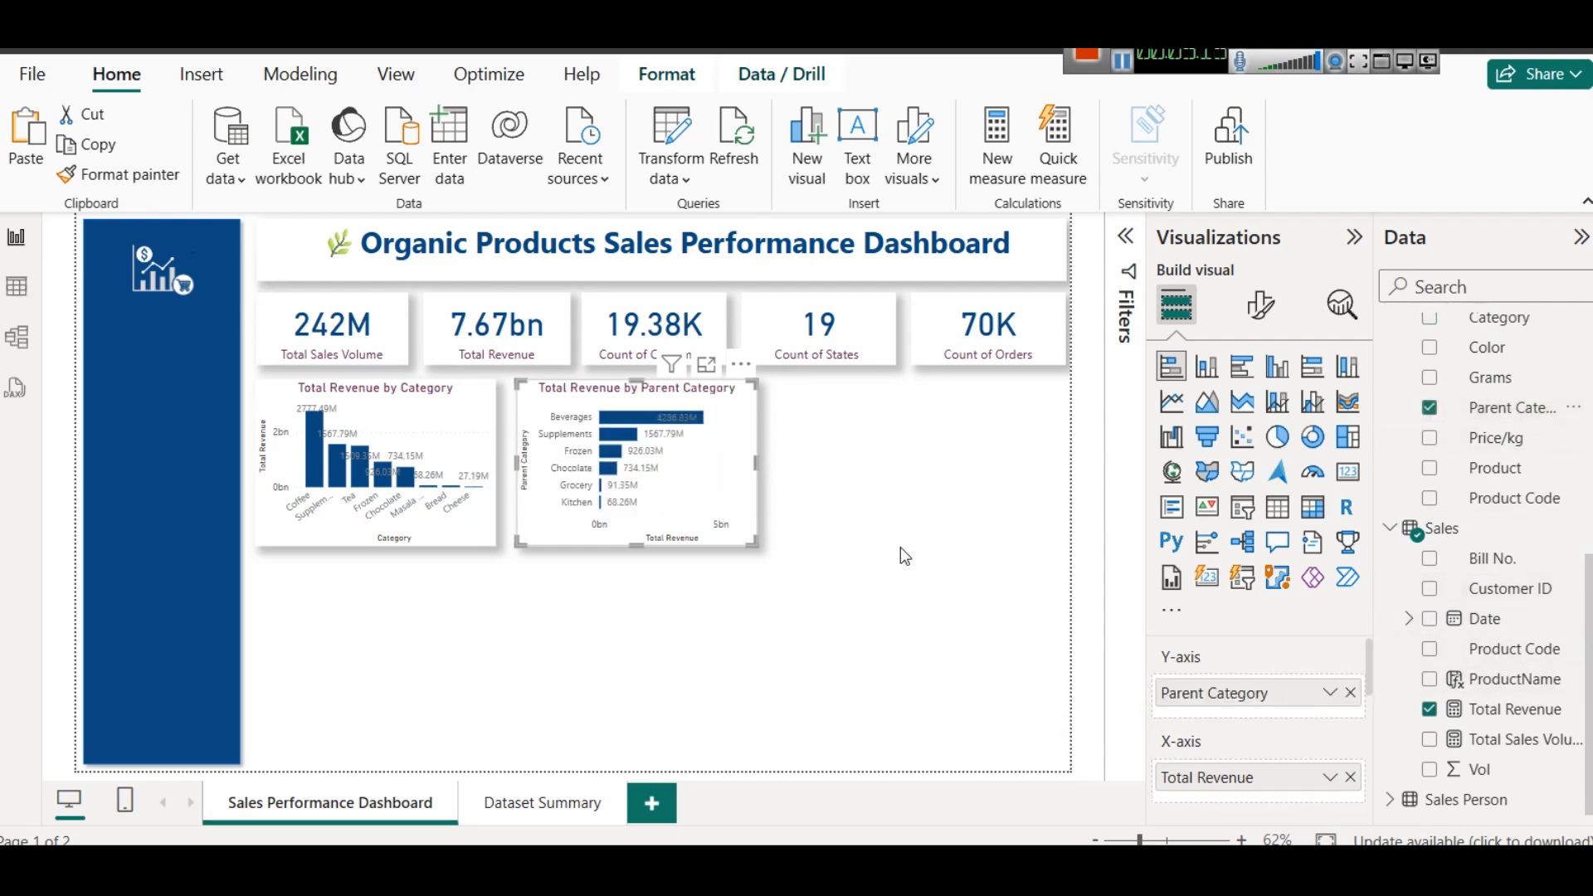
pyautogui.moveTo(662, 428)
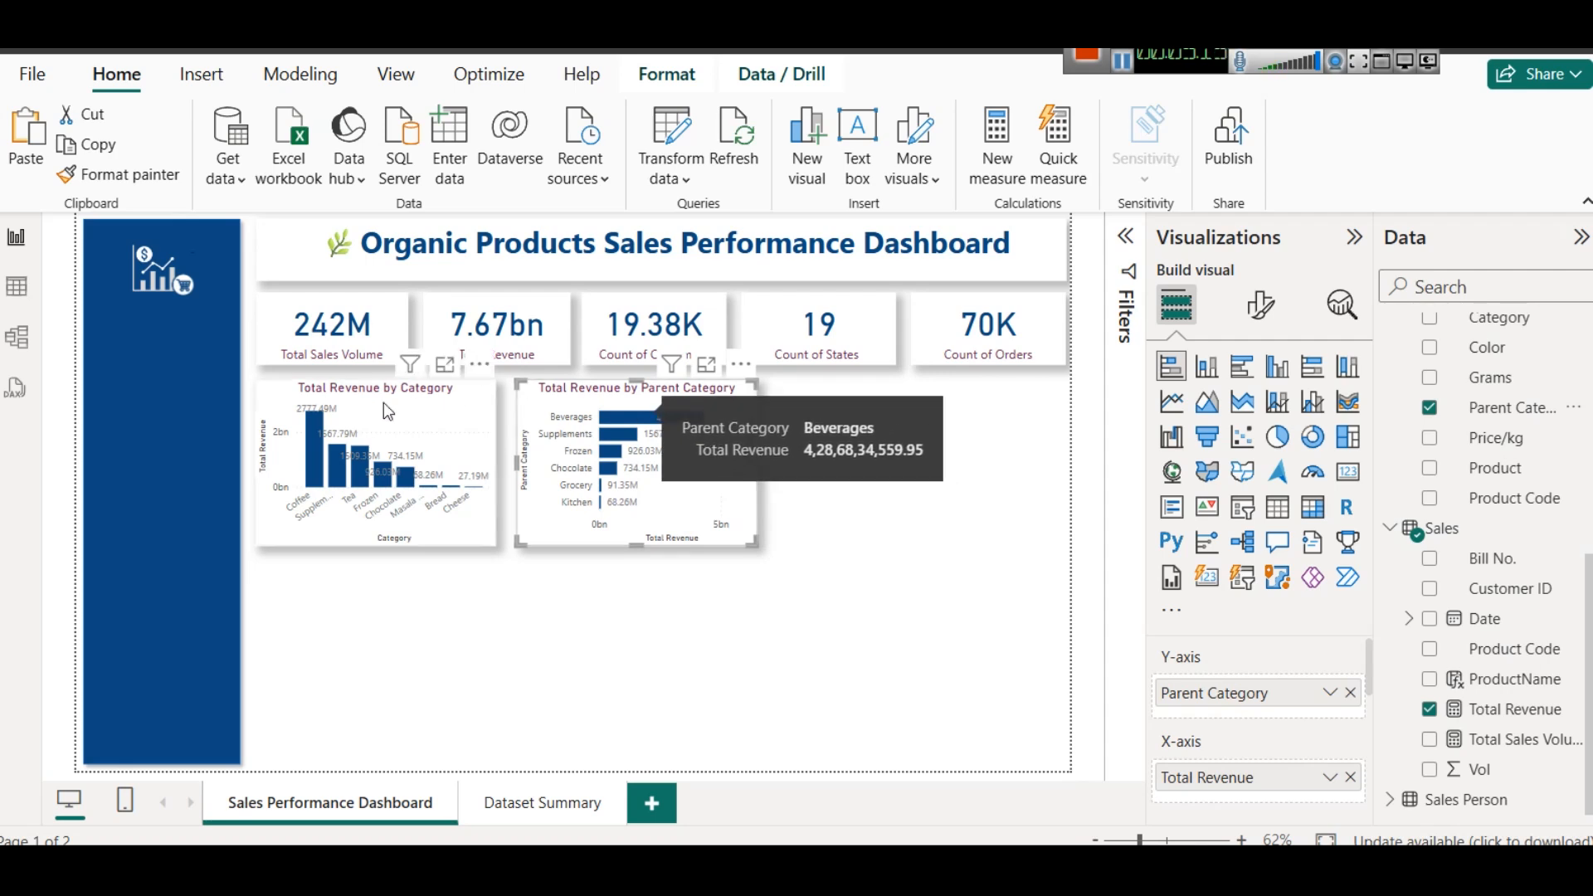
pyautogui.moveTo(311, 436)
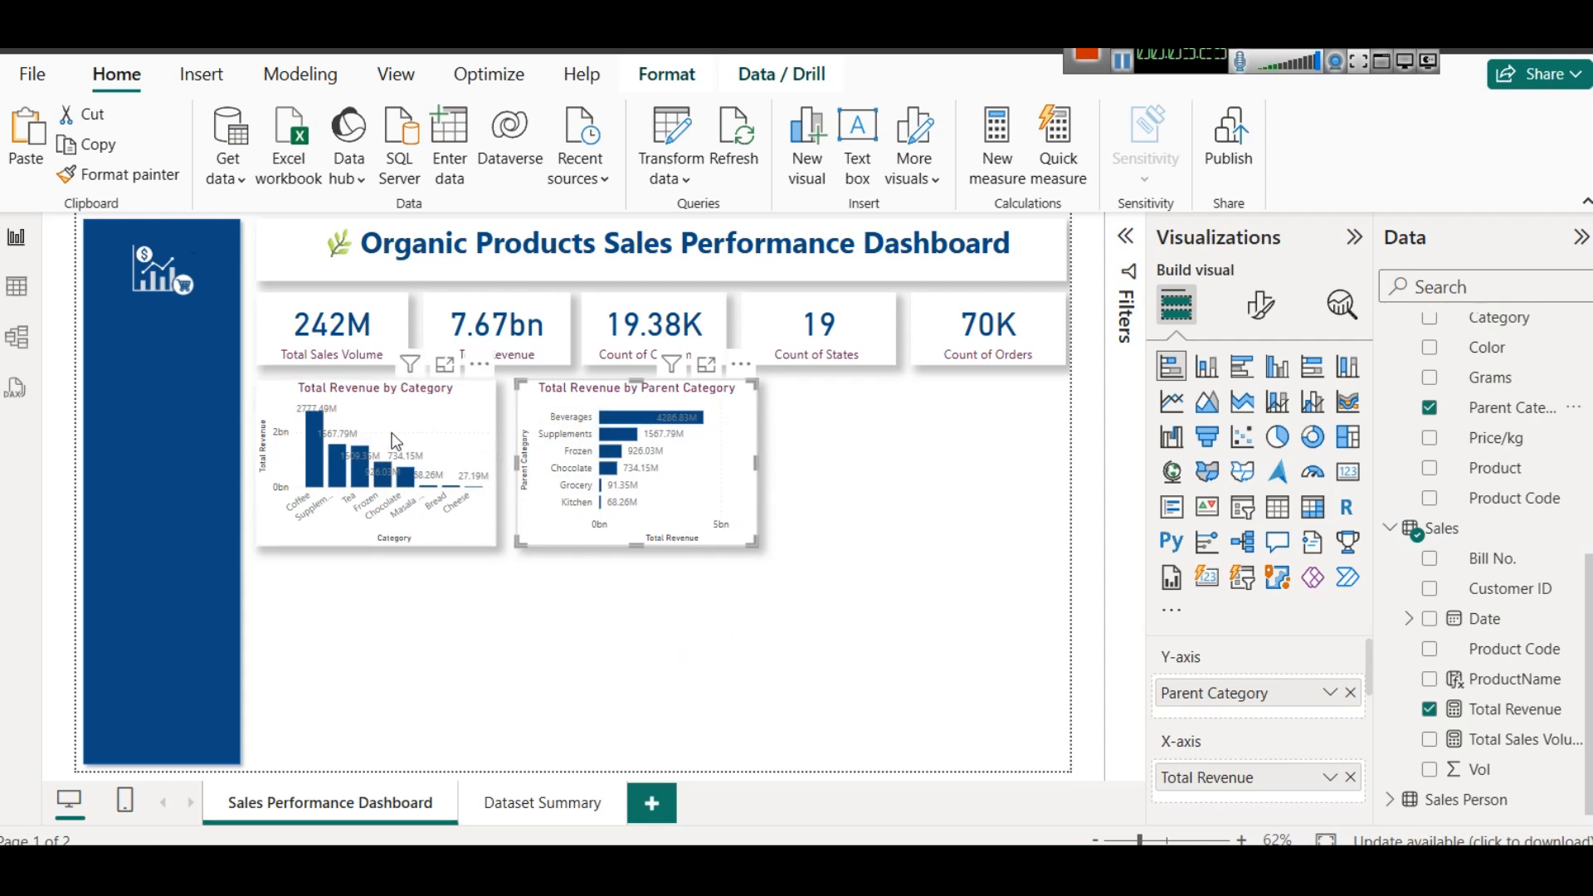
# - Retitle the column chart "Total Revenue by Sub-Category"
pyautogui.click(381, 402)
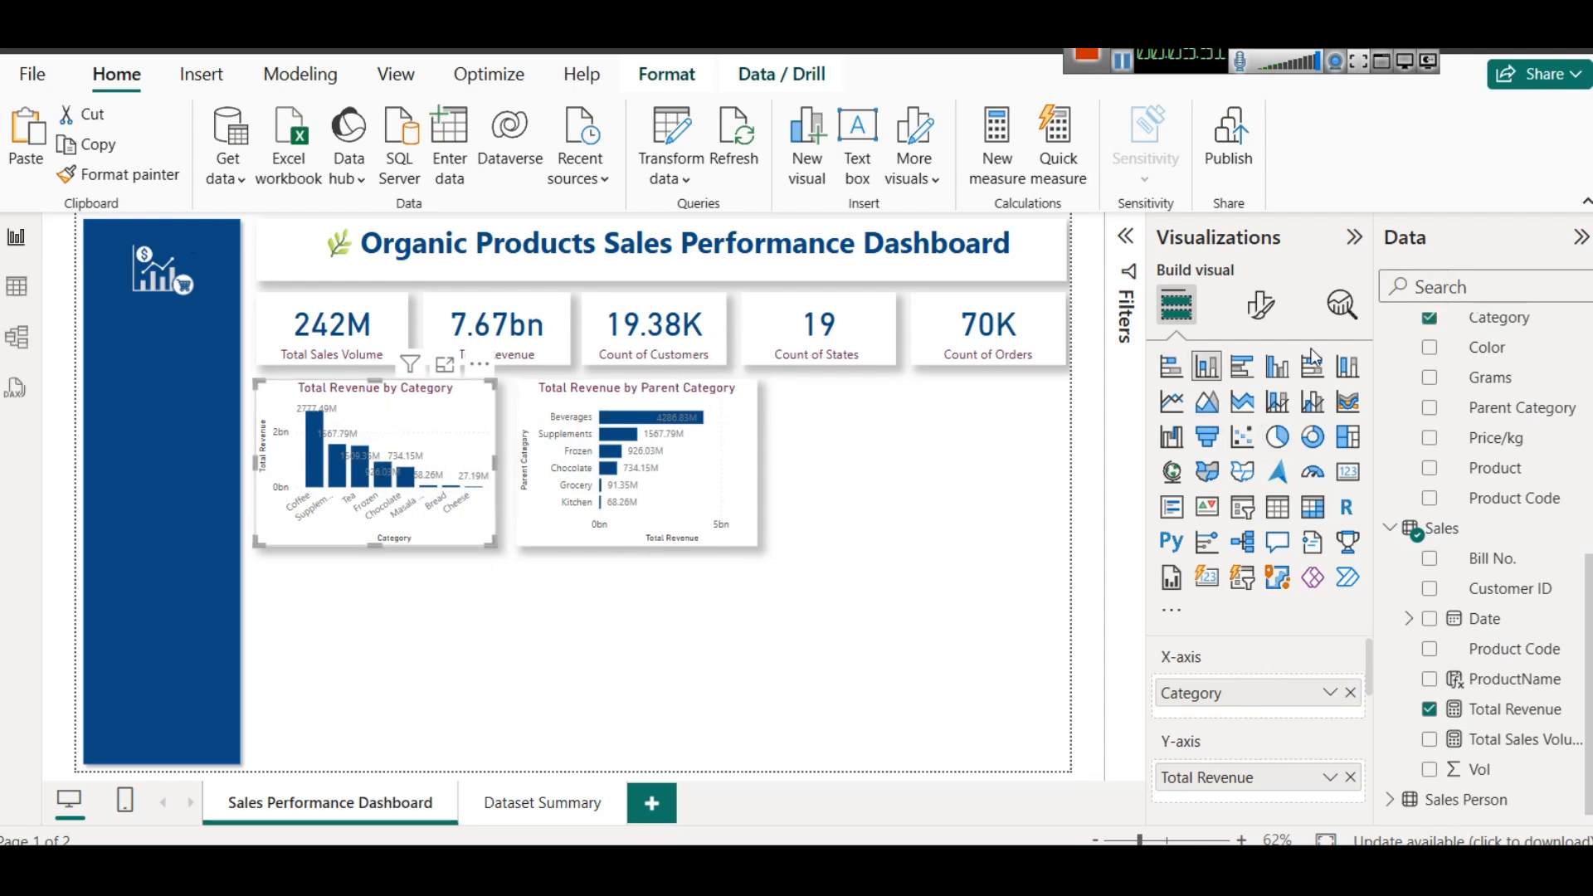
pyautogui.click(1261, 305)
pyautogui.click(1262, 417)
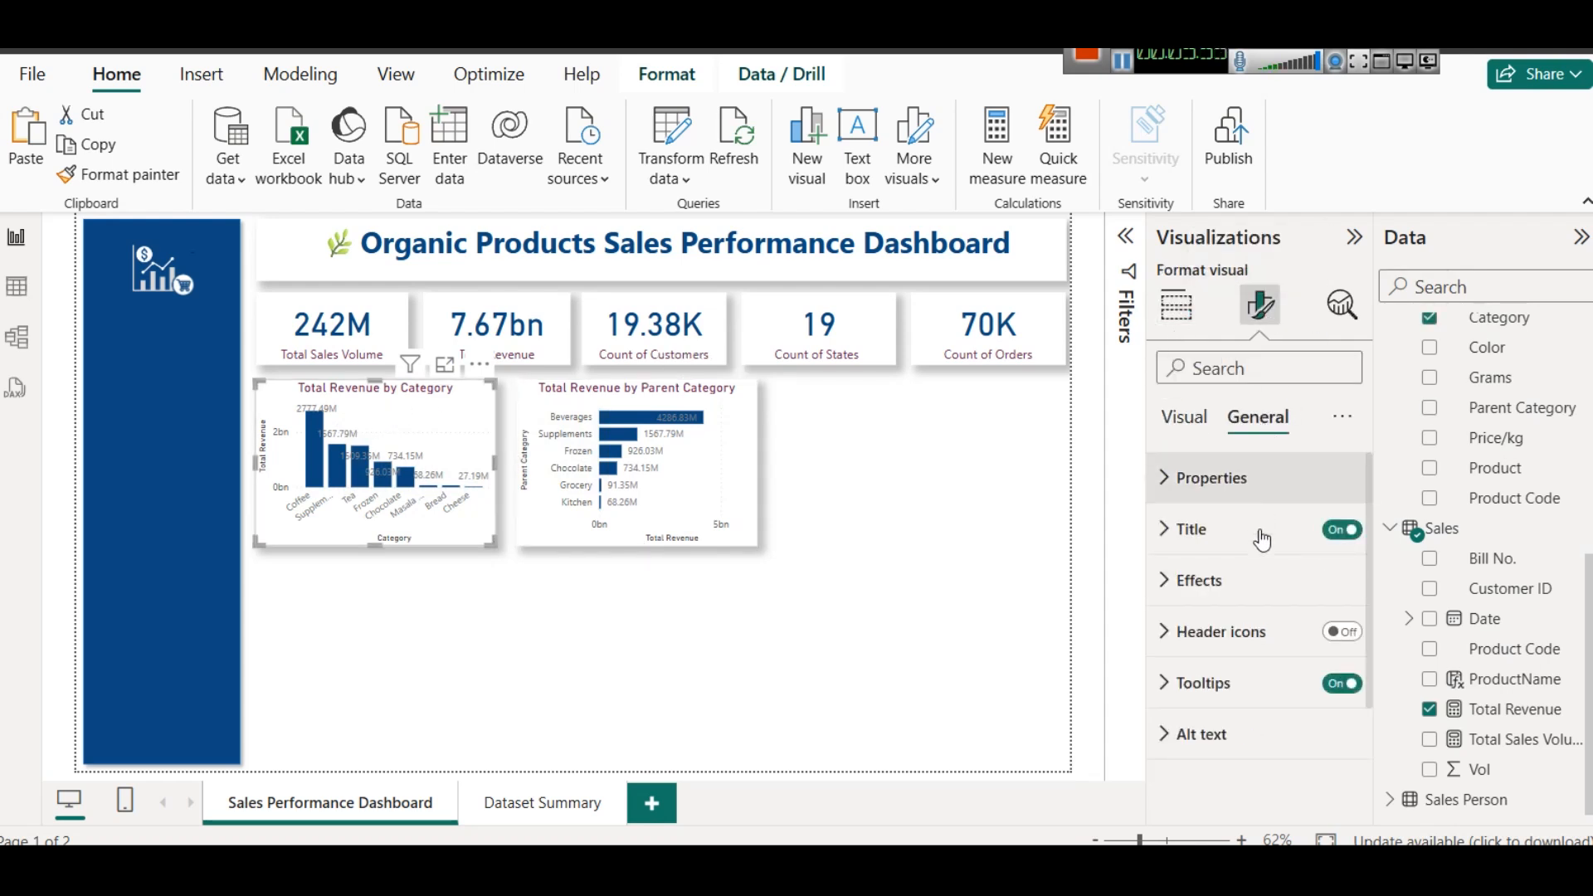
pyautogui.click(1228, 531)
pyautogui.click(1290, 652)
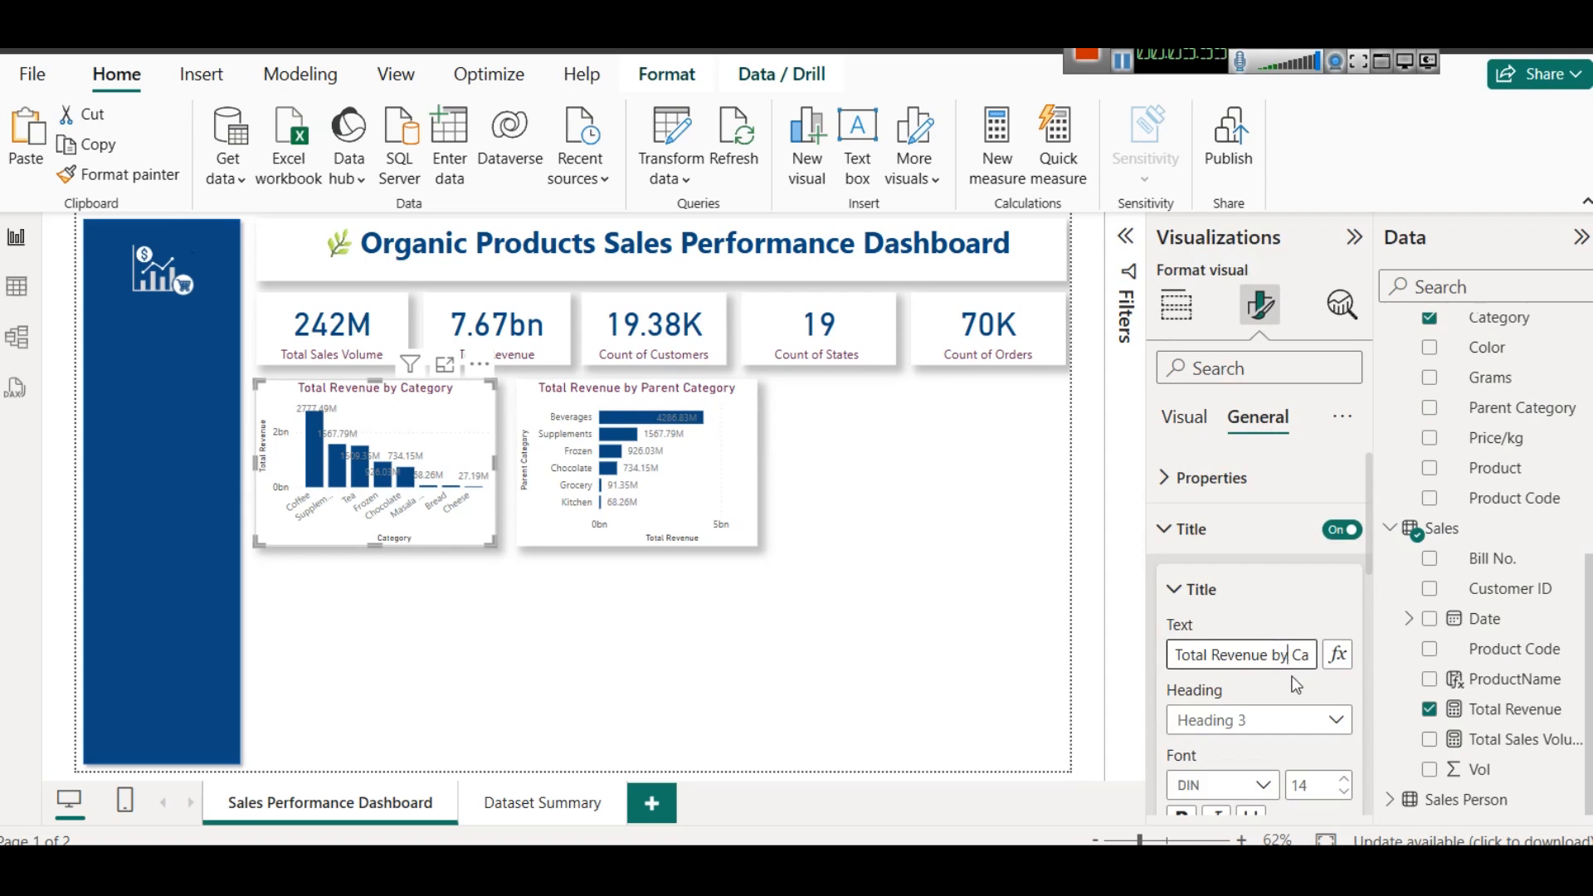
pyautogui.write('Sub-')
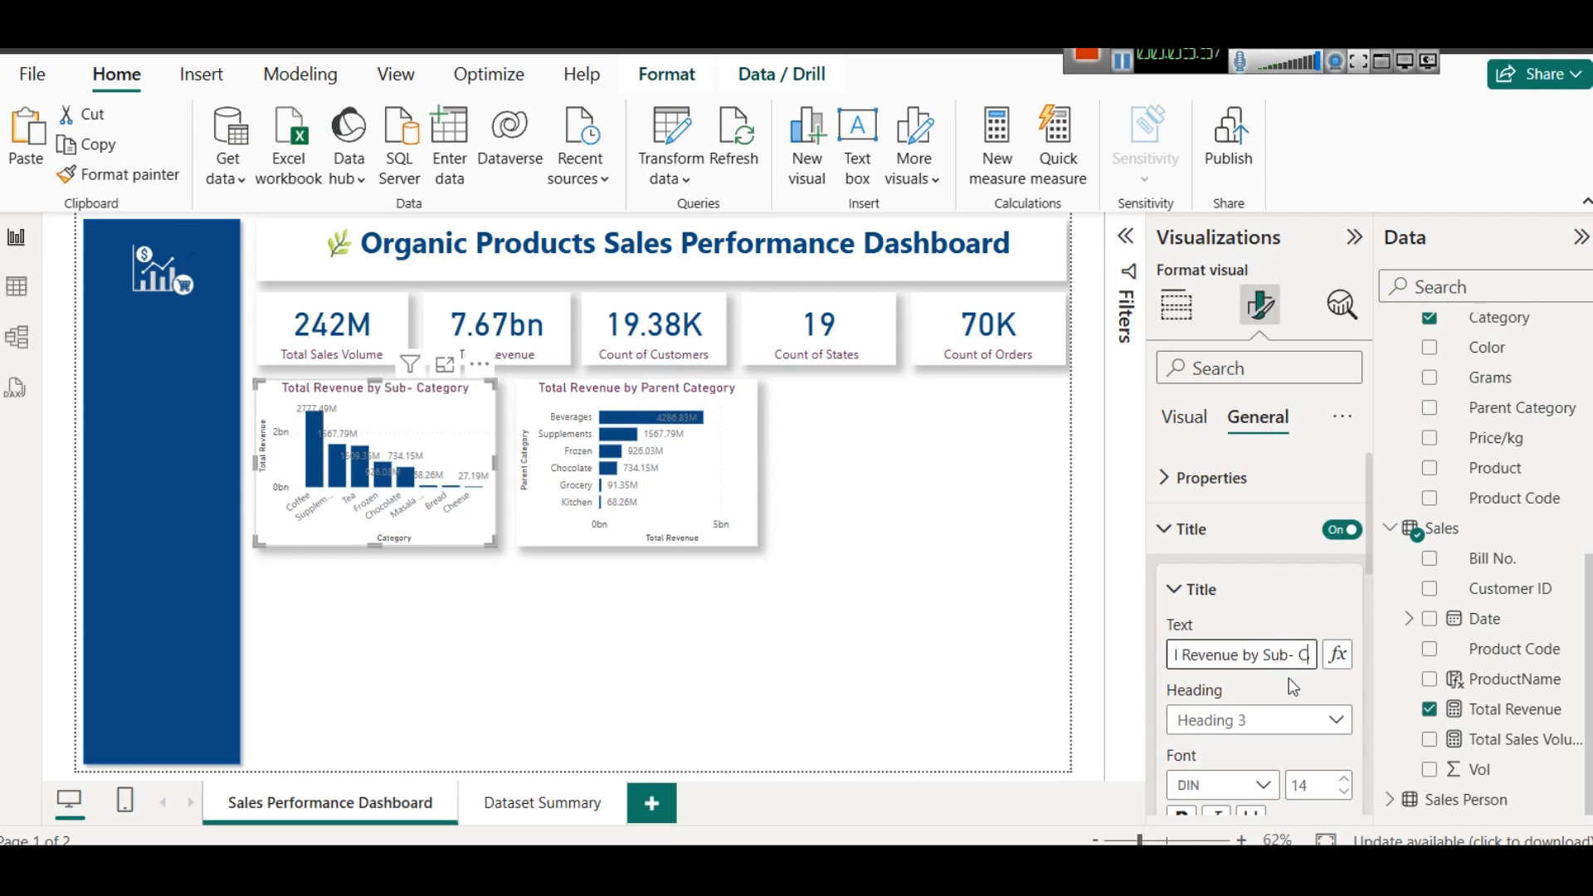
pyautogui.press('BackSpace')
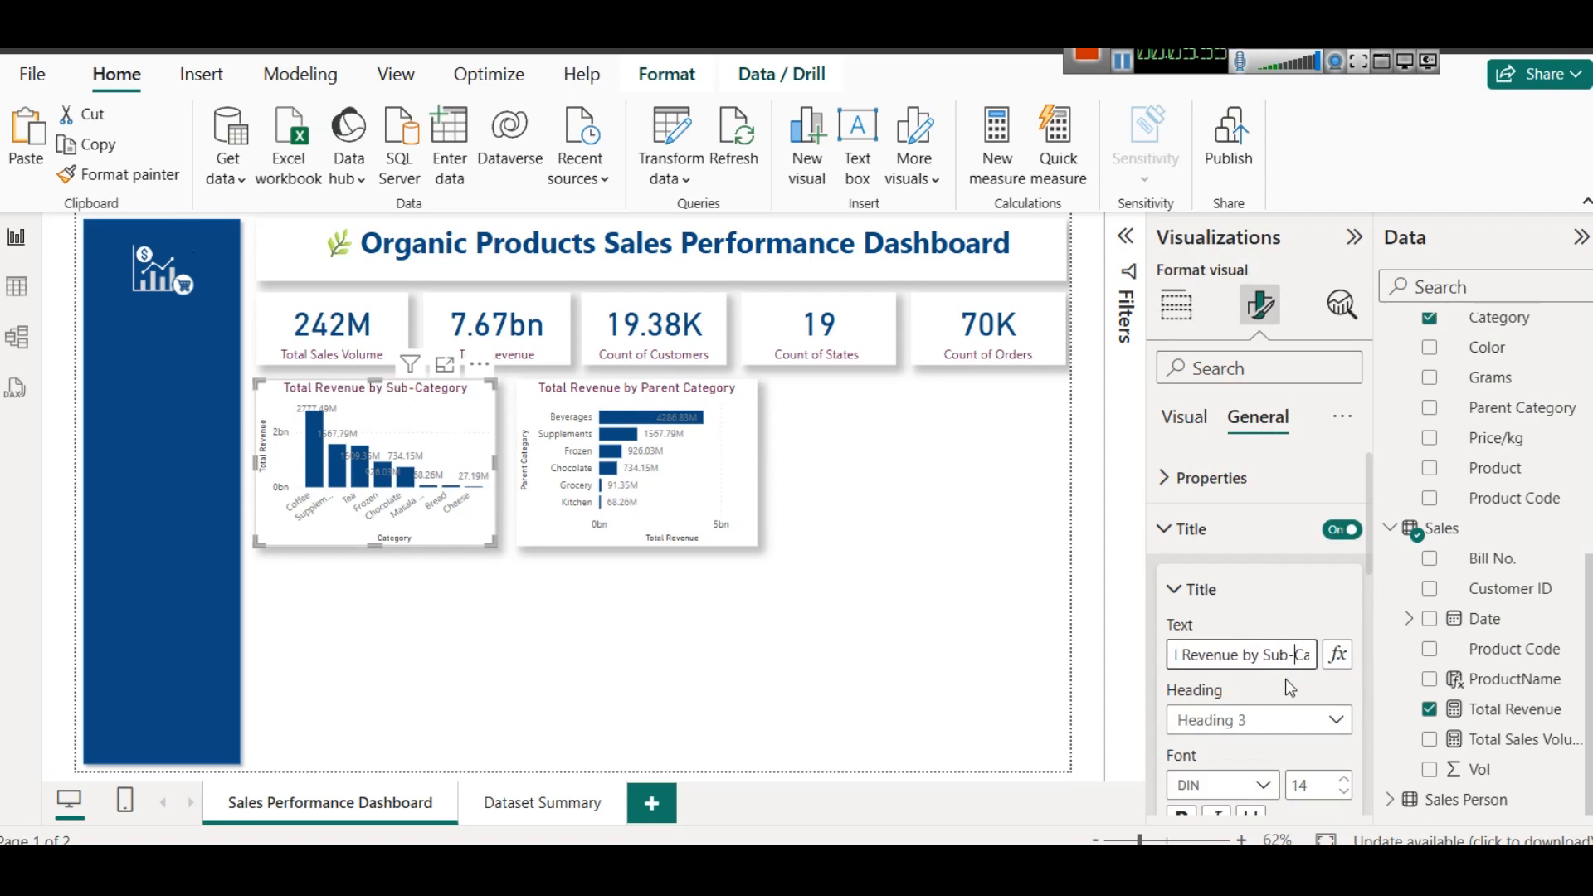
pyautogui.click(954, 514)
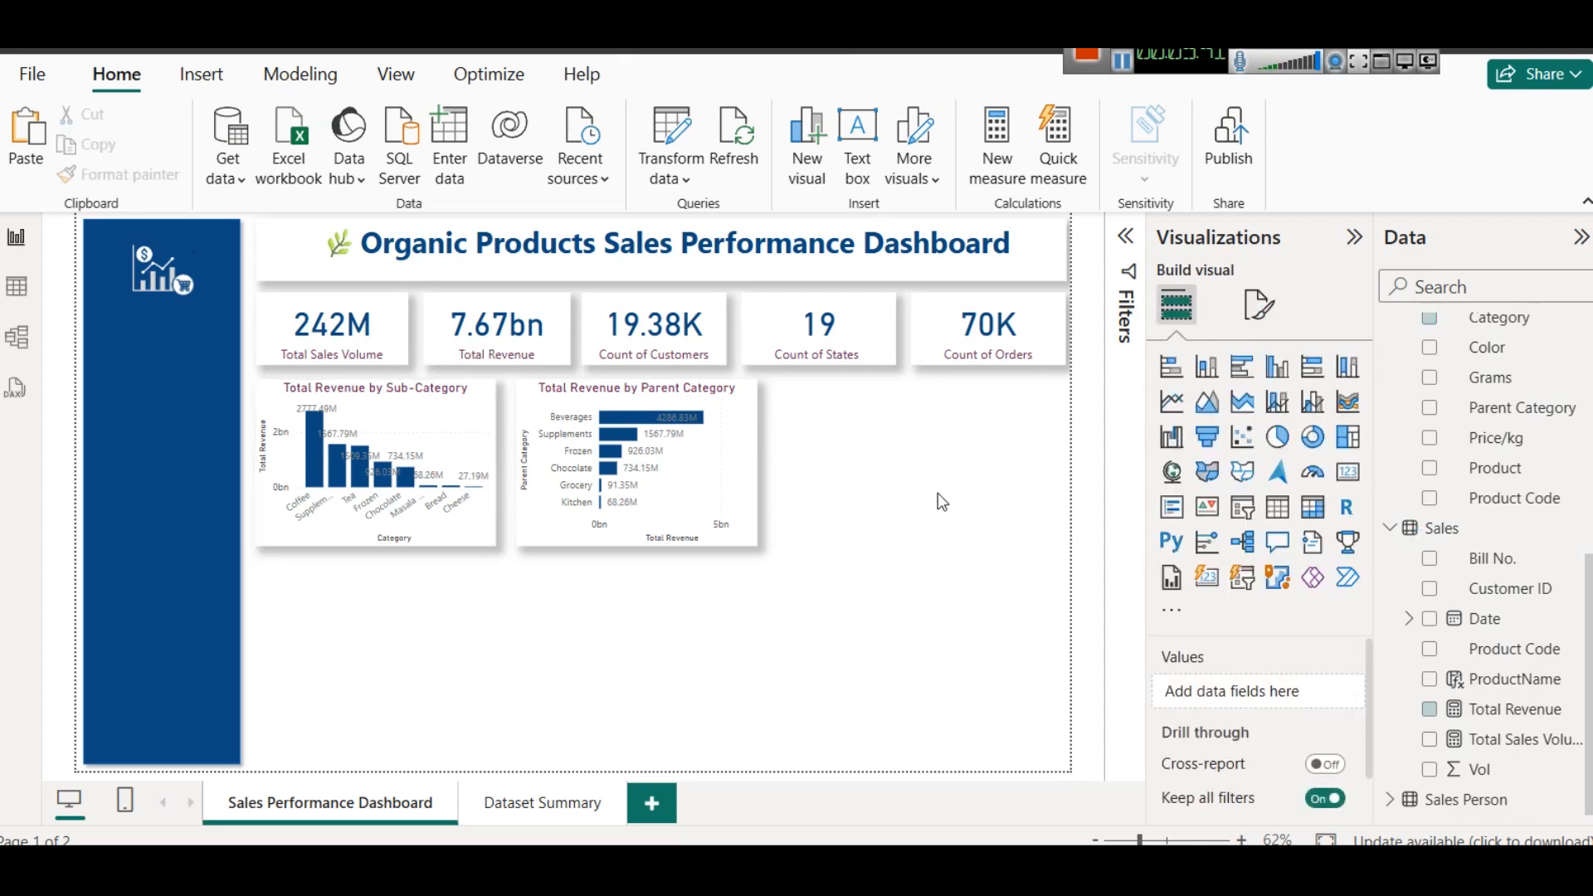
# - Switch to the project brief in the web browser and highlight the Sales Trend over Time item under Key Visuals
pyautogui.click(1118, 68)
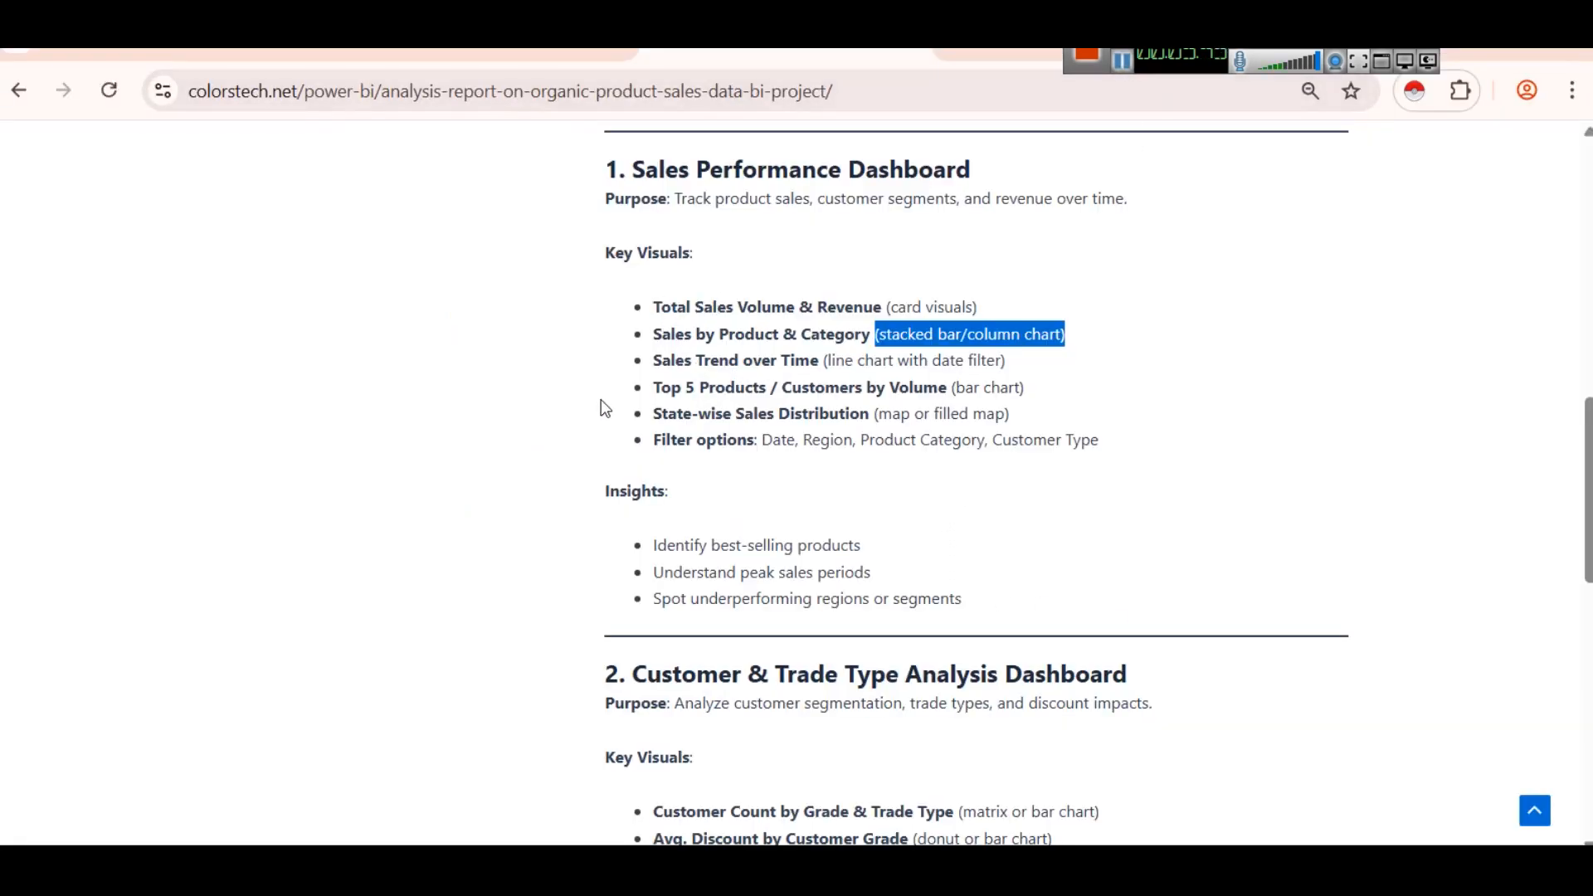
pyautogui.moveTo(650, 366); pyautogui.dragTo(790, 363)
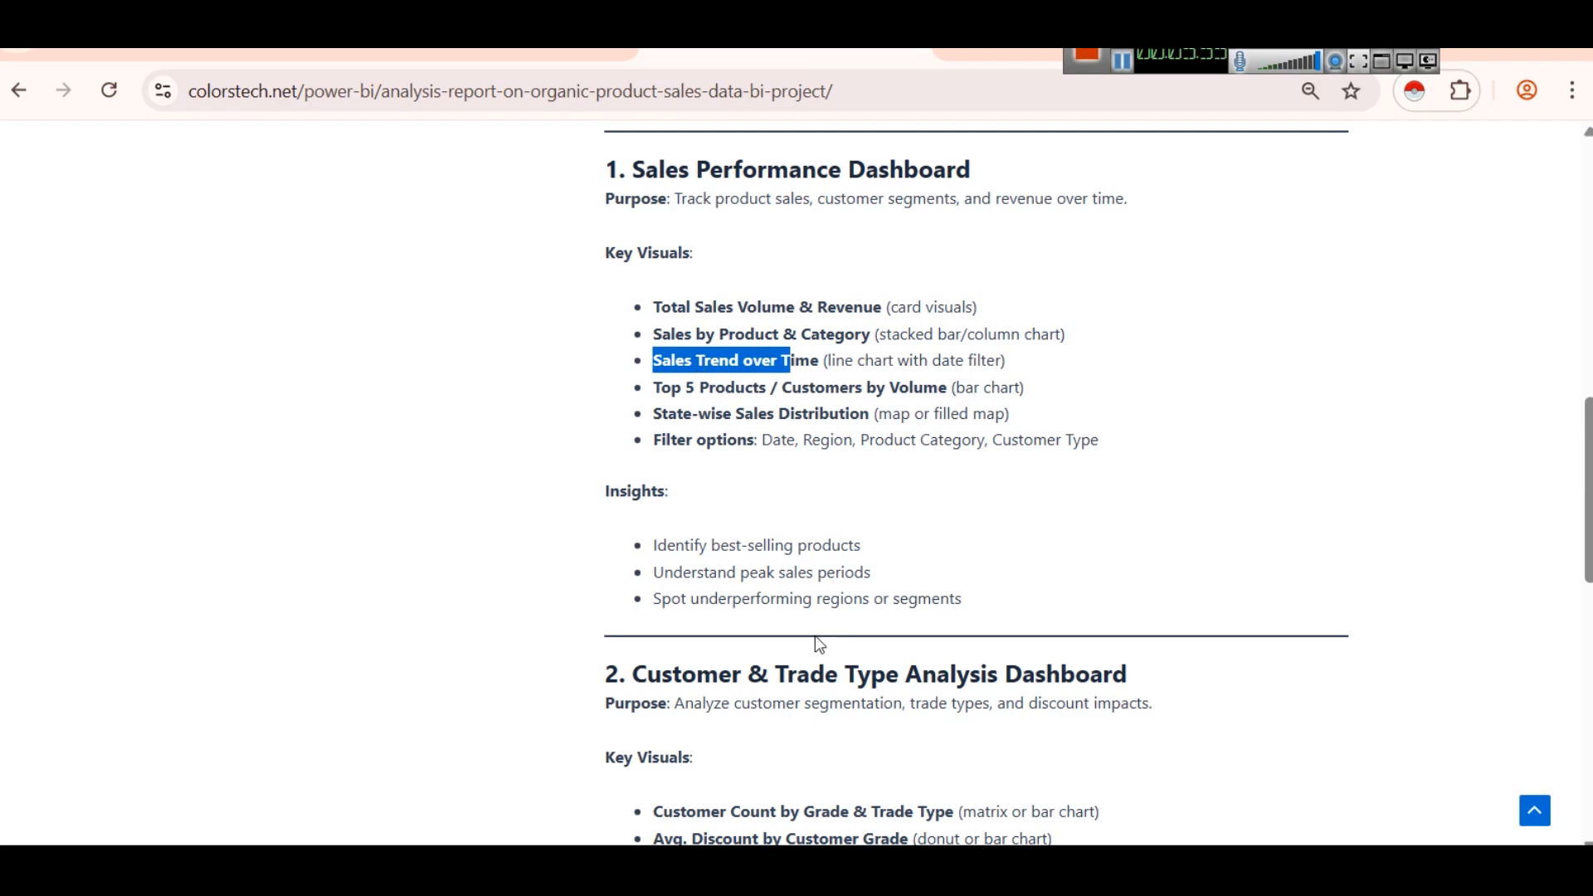
# - Return to the Power BI report, insert a line chart, and size it to fit below the Total Revenue by Sub-Category chart
pyautogui.click(838, 870)
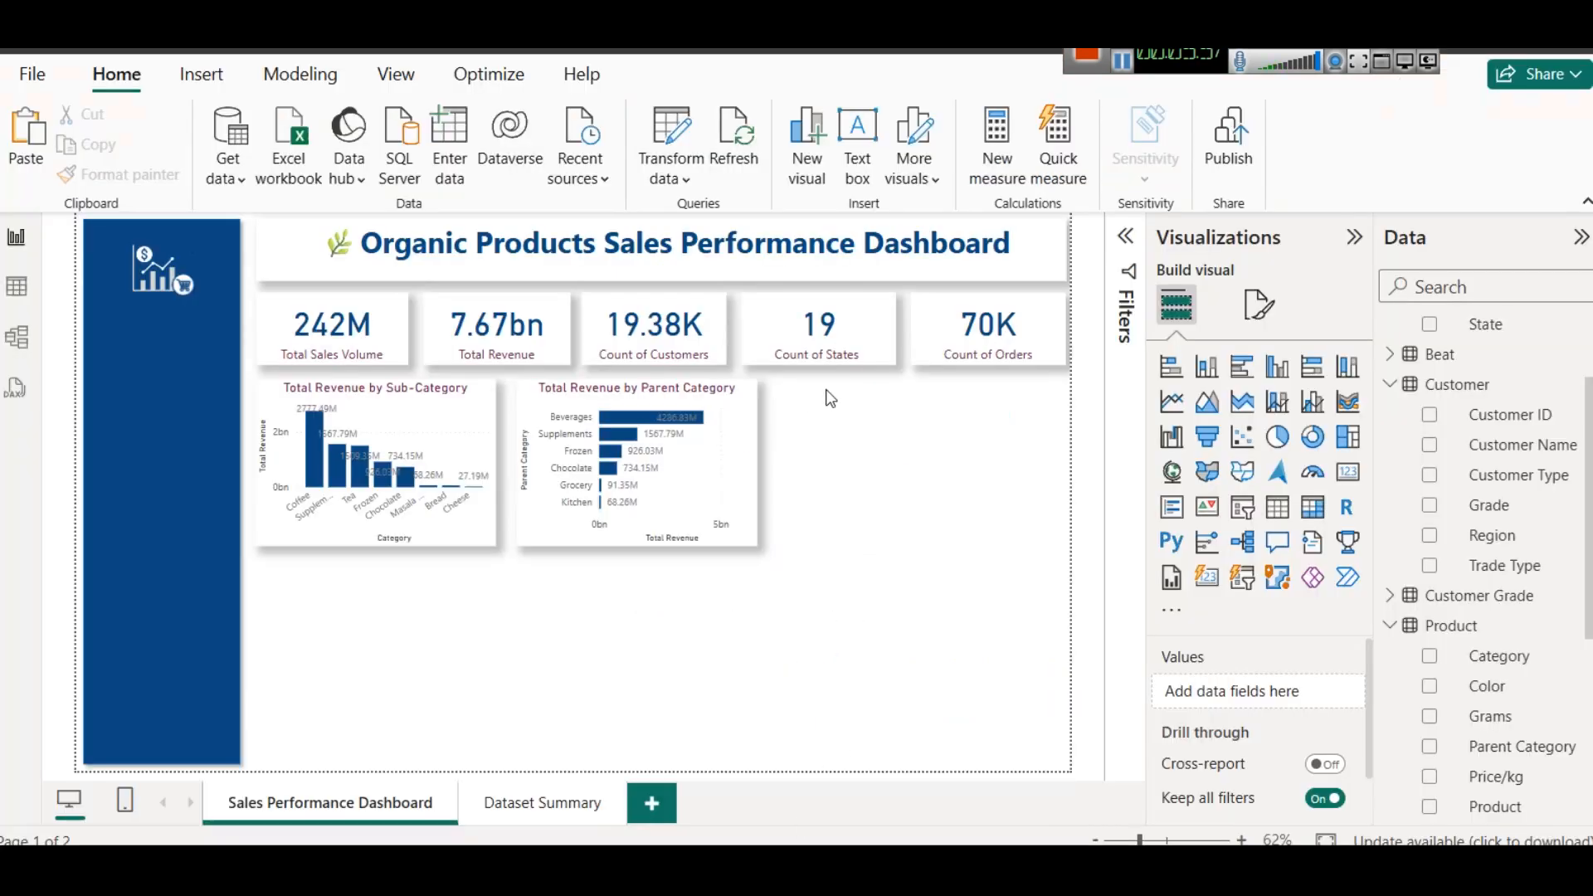
pyautogui.click(1172, 402)
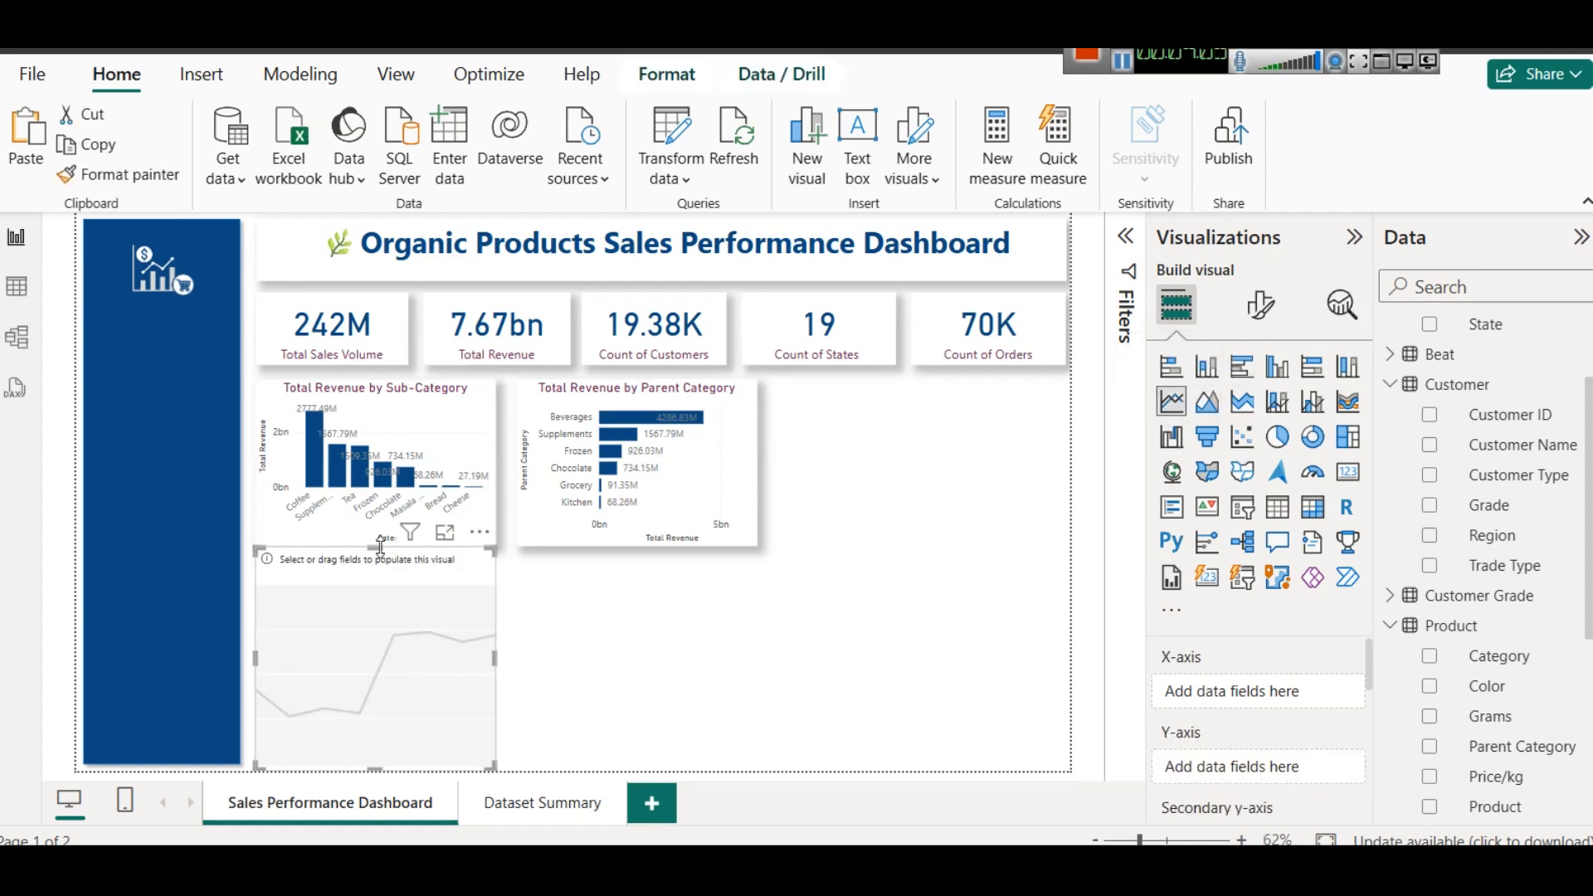
pyautogui.moveTo(376, 549); pyautogui.dragTo(378, 561)
pyautogui.moveTo(369, 772); pyautogui.dragTo(376, 772)
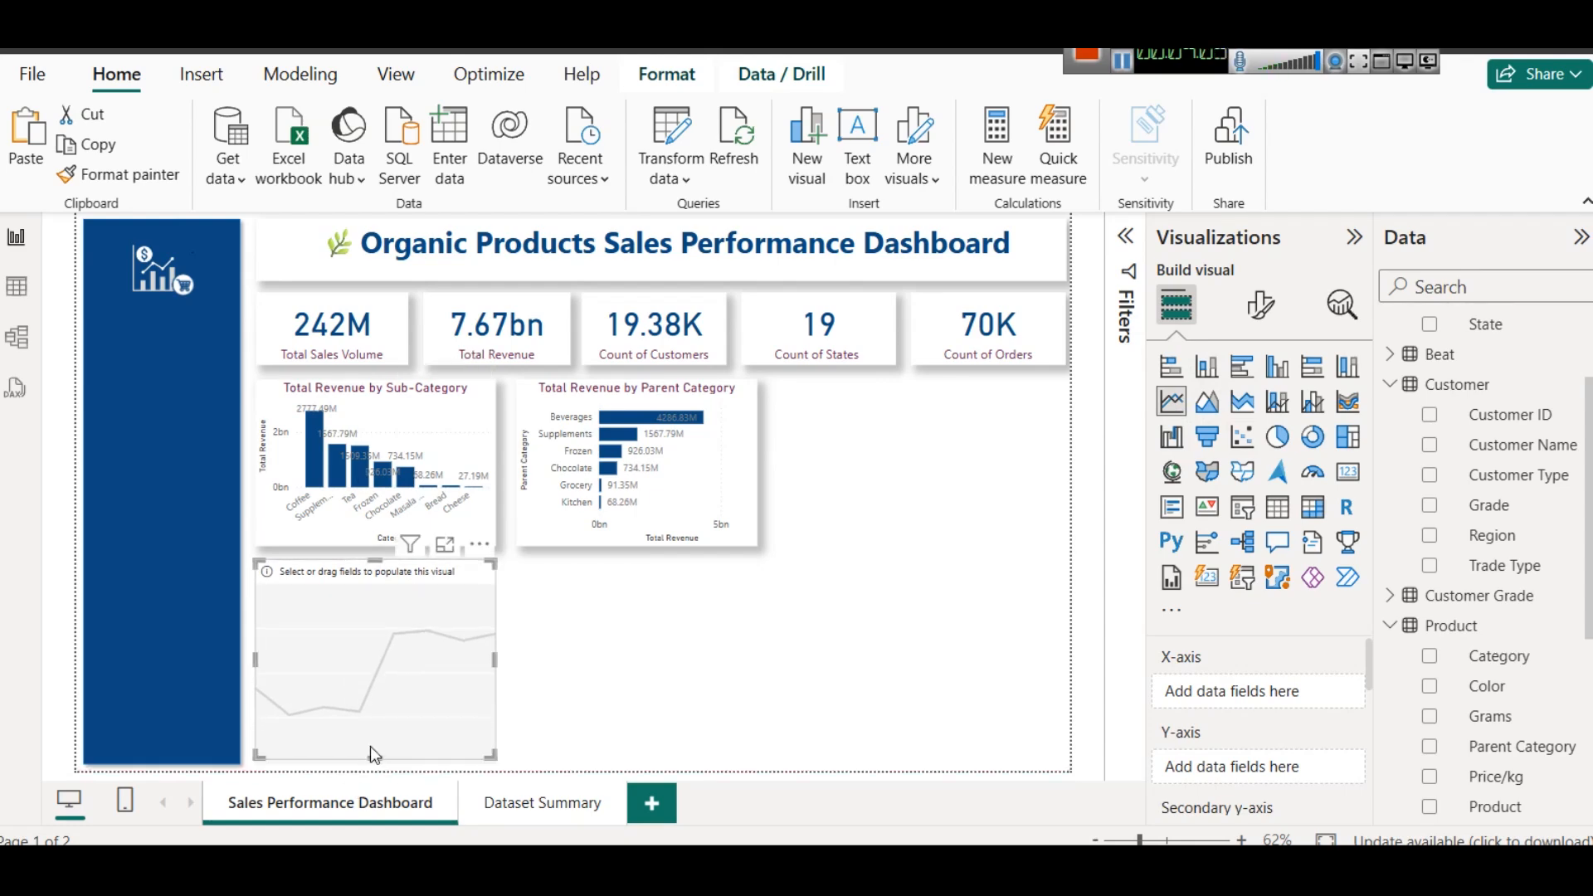
# - Copy the formatting of the Total Revenue by Sub-Category chart onto the new line chart
pyautogui.click(375, 438)
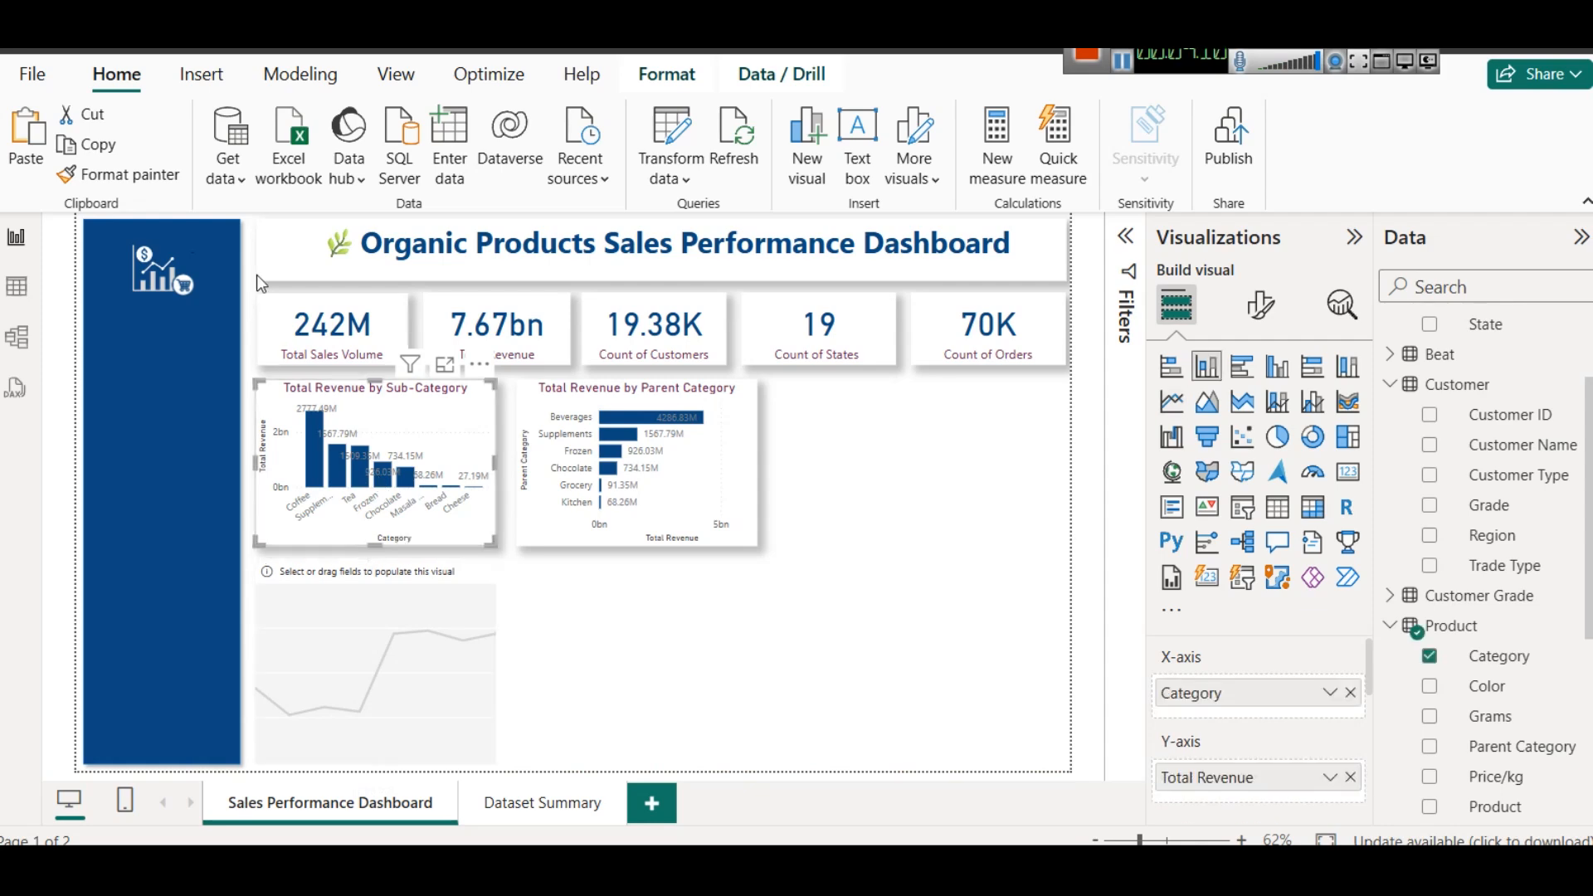
pyautogui.click(347, 613)
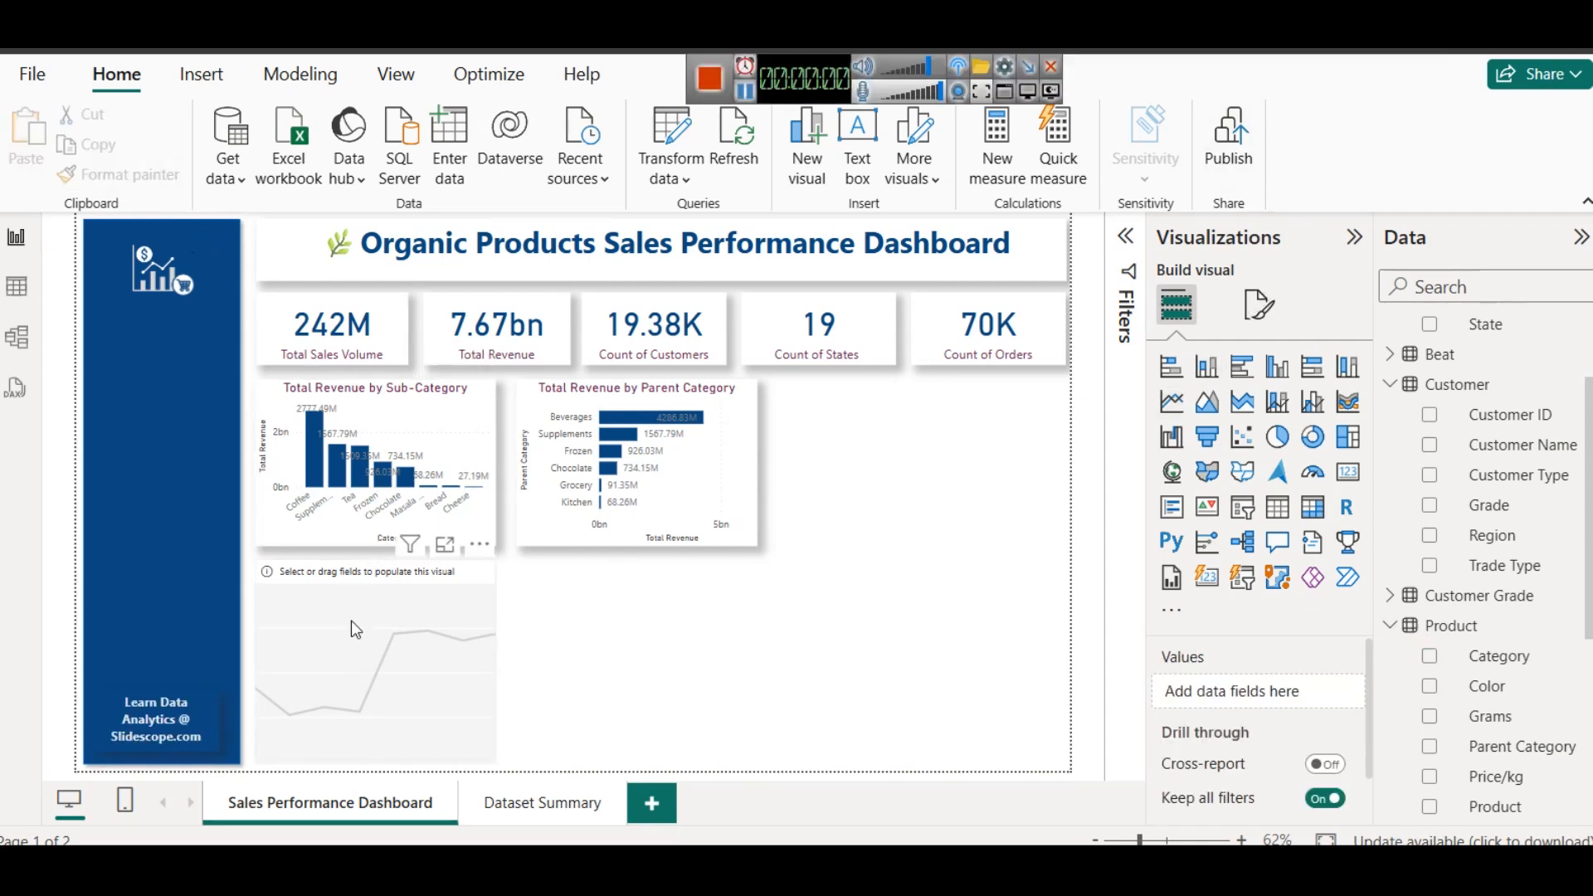
pyautogui.click(353, 632)
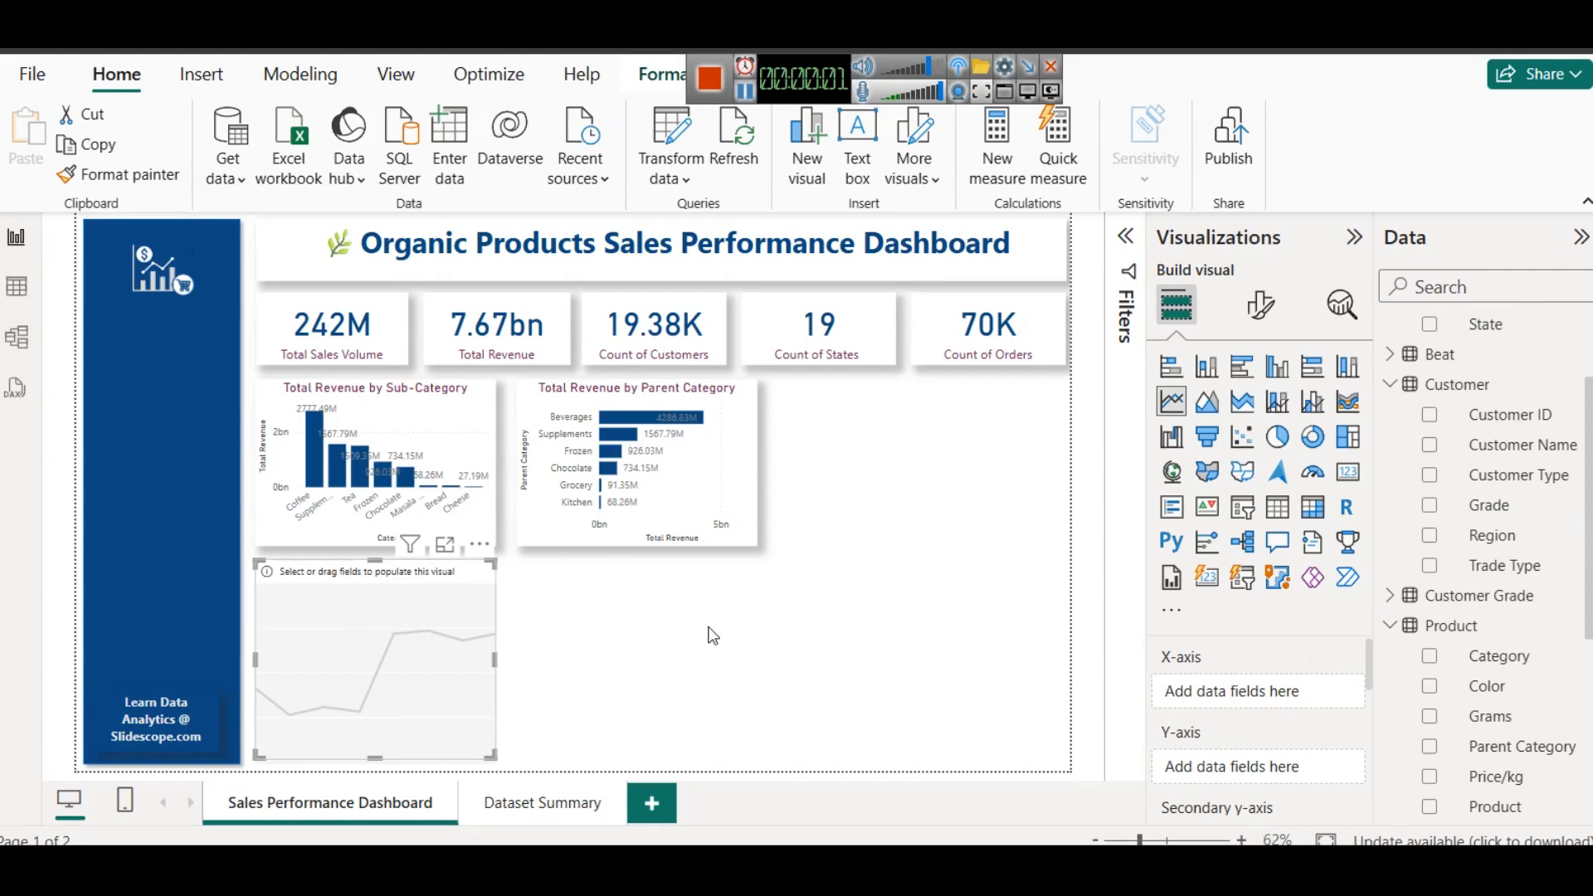
# - Examine the Sales table's Date field and its column values in the table data, and return to the report page
pyautogui.scroll(2, 1568, 656)
pyautogui.scroll(-5, 1571, 652)
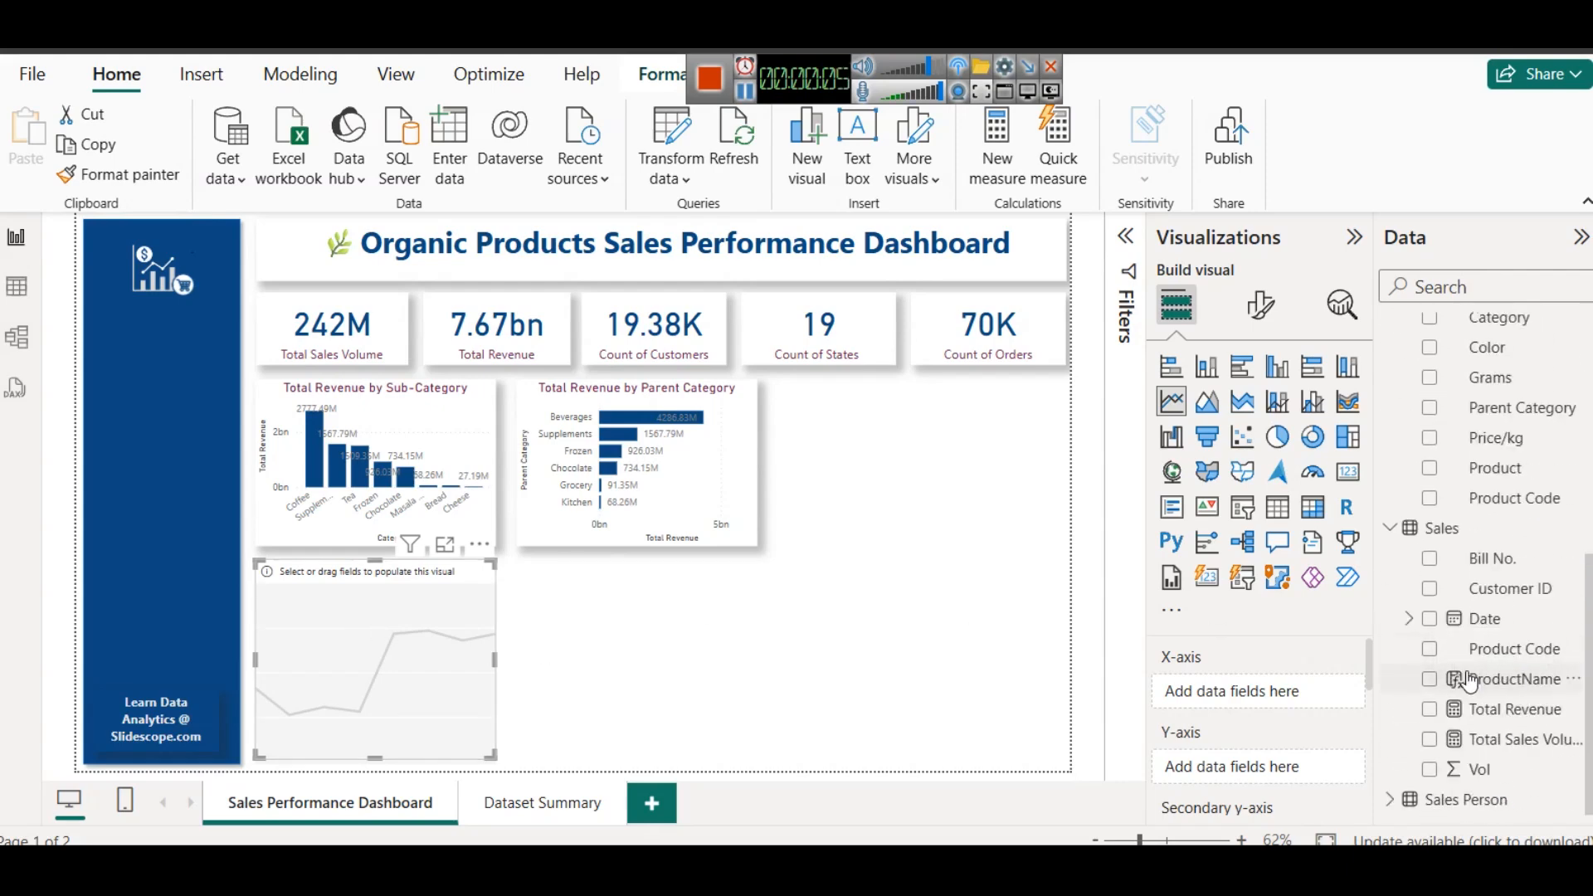
pyautogui.click(1409, 619)
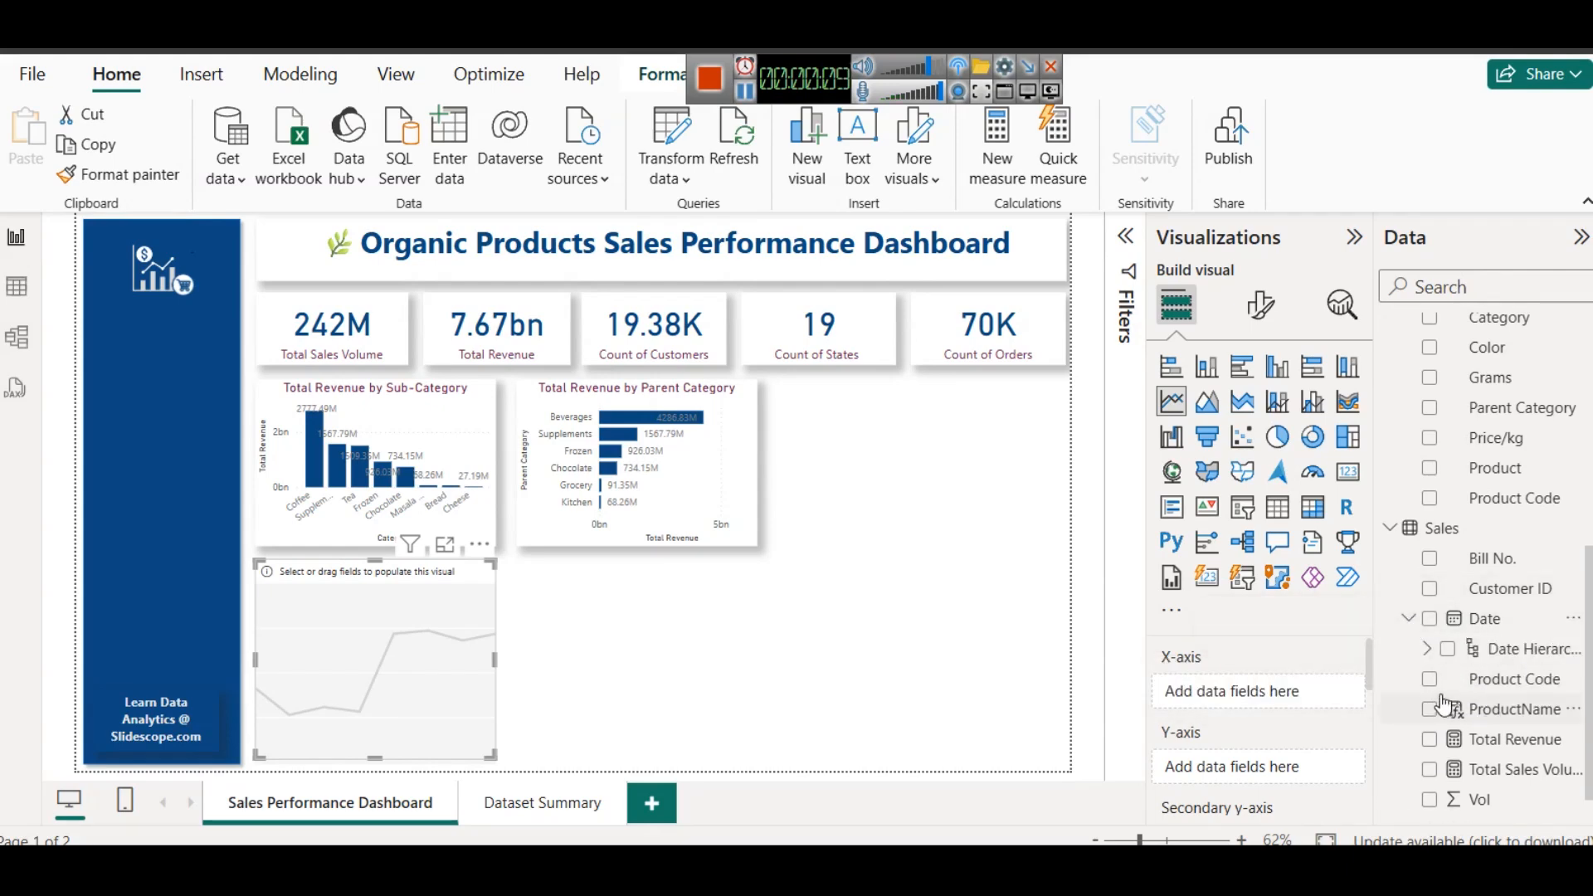
pyautogui.click(17, 286)
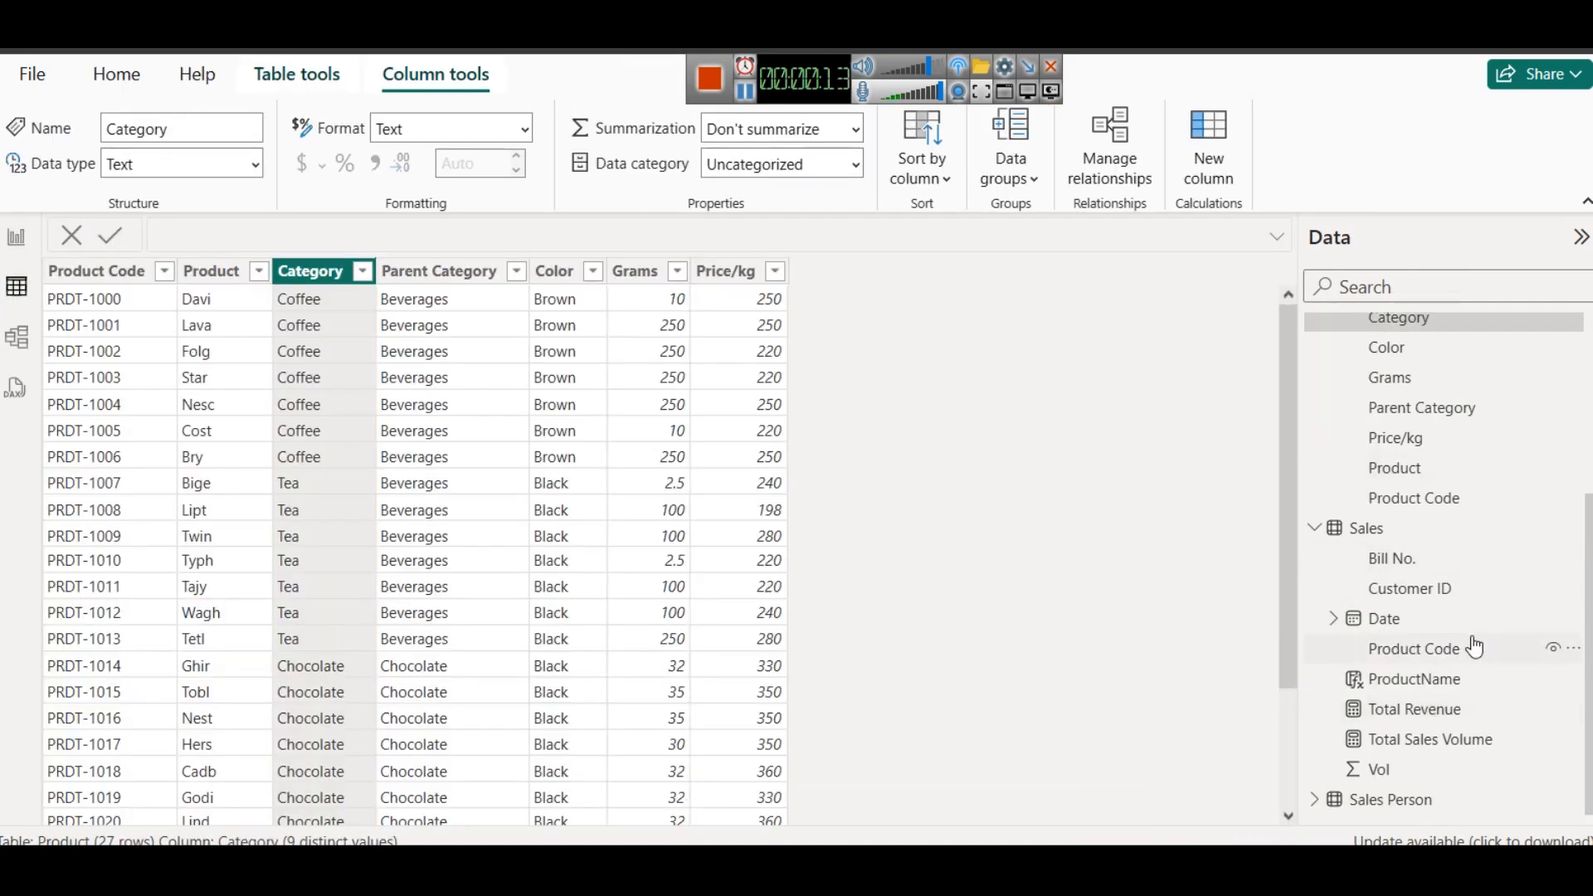
pyautogui.click(1410, 621)
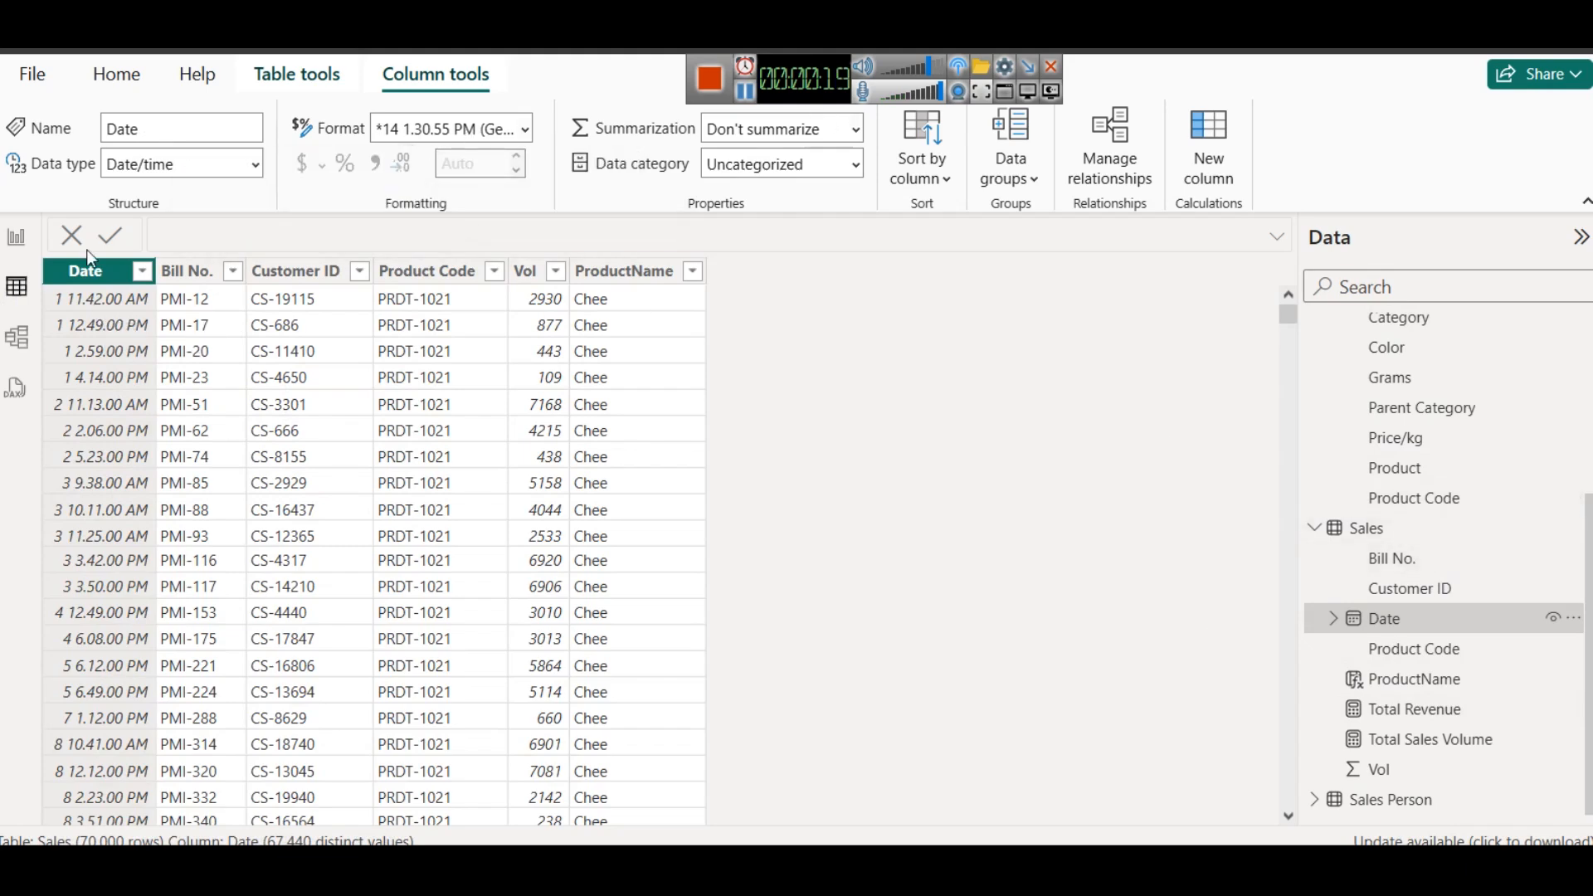
pyautogui.click(16, 237)
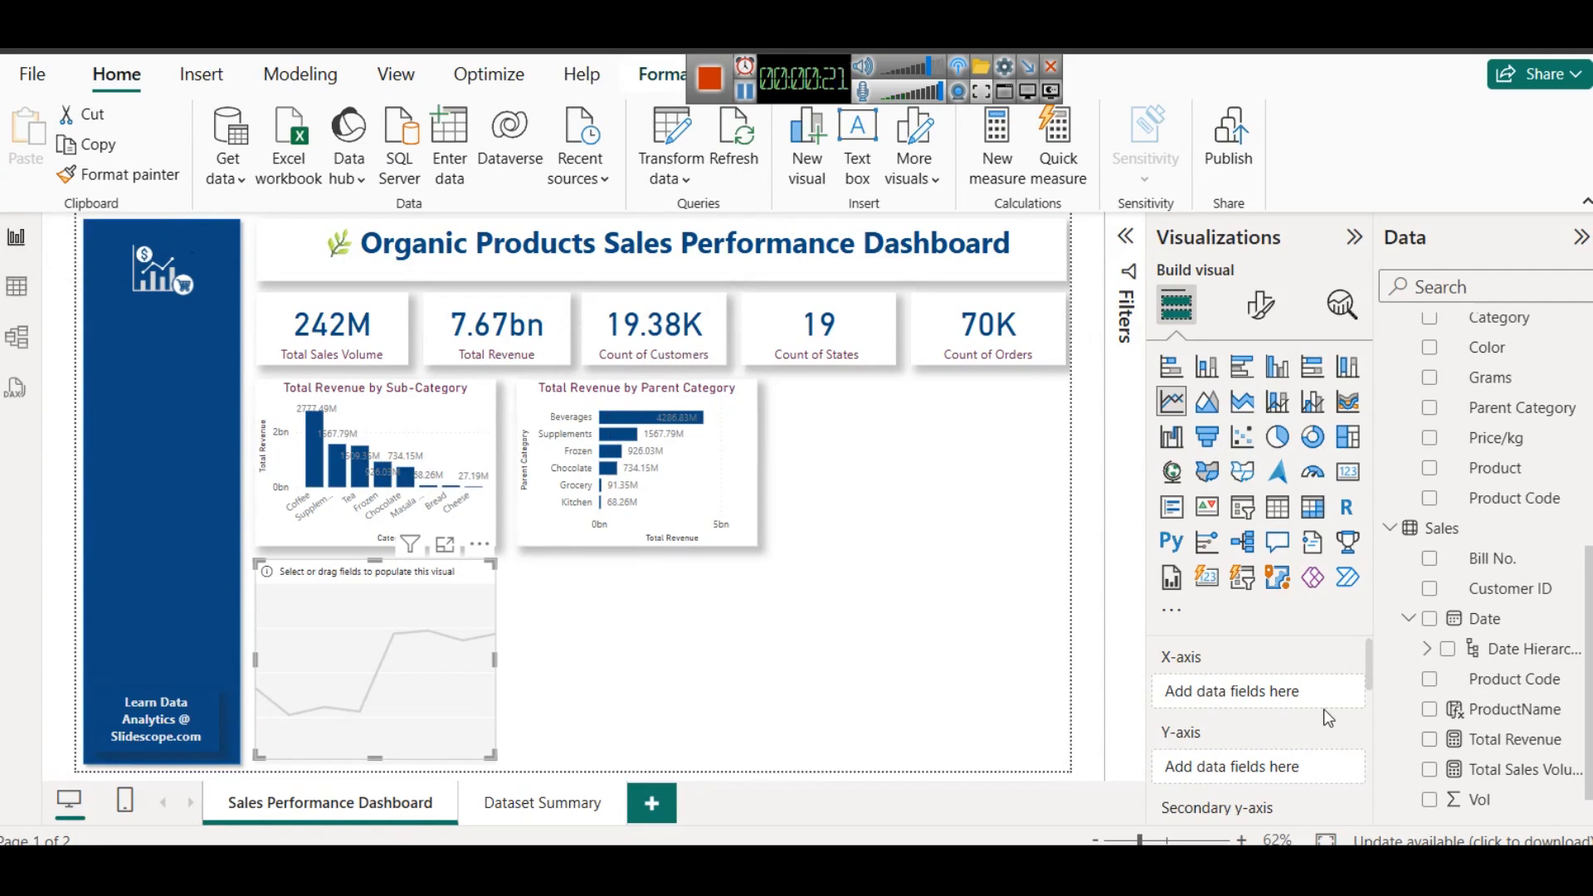
# - Plot the Sales table's Total Revenue on the line chart's Y-axis against the Date hierarchy on its X-axis
pyautogui.moveTo(1484, 633); pyautogui.dragTo(1251, 704)
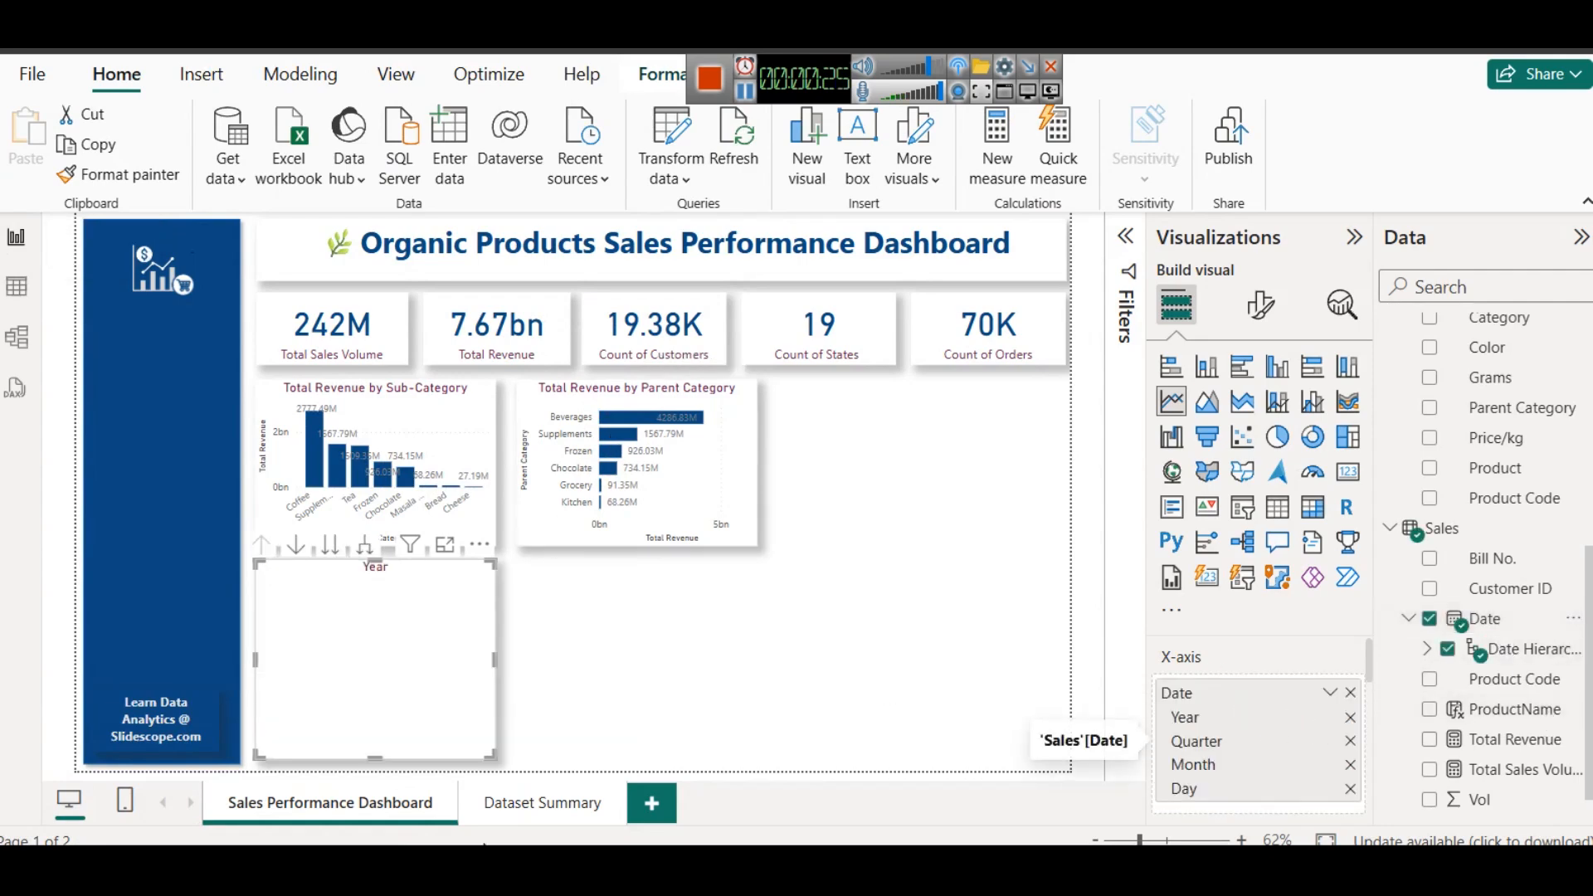
pyautogui.scroll(-2, 1309, 738)
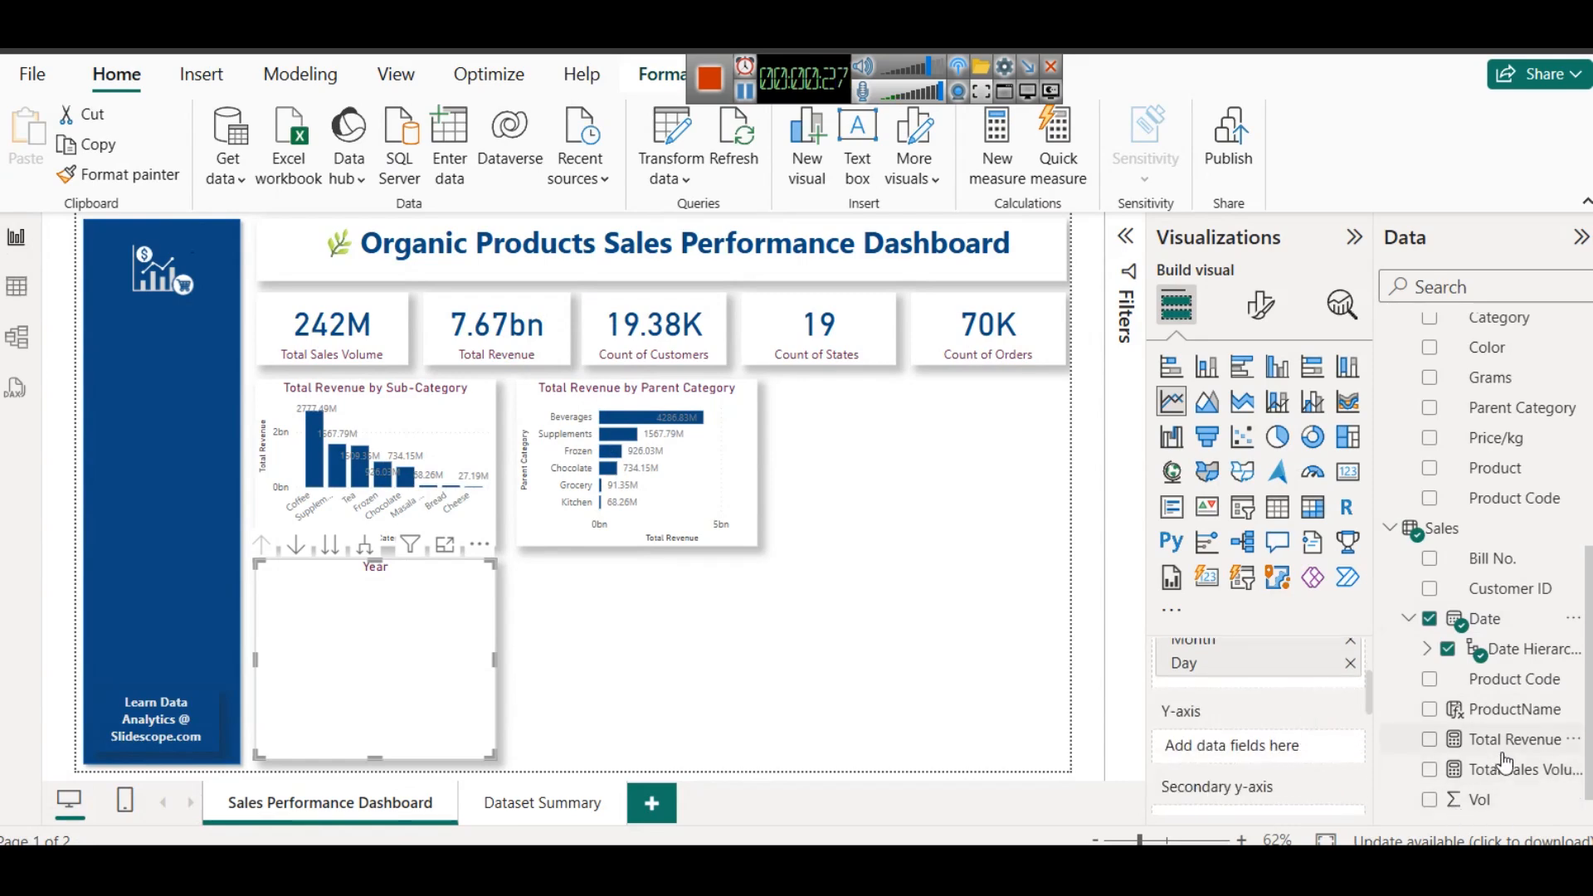
pyautogui.scroll(-1, 1500, 764)
pyautogui.moveTo(1502, 712); pyautogui.dragTo(1224, 751)
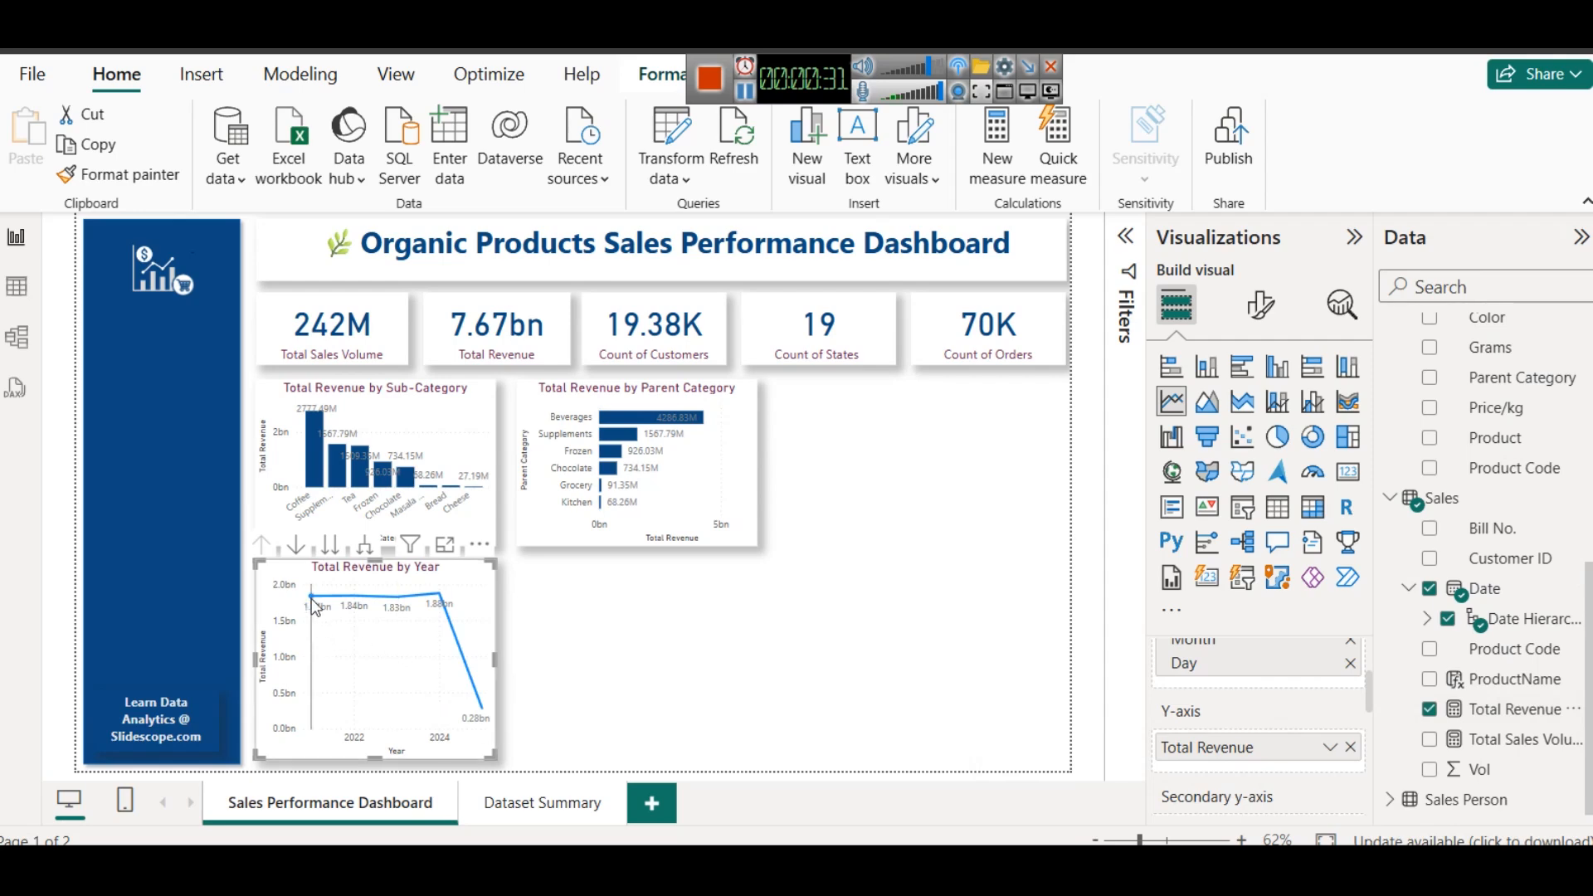
pyautogui.moveTo(314, 603)
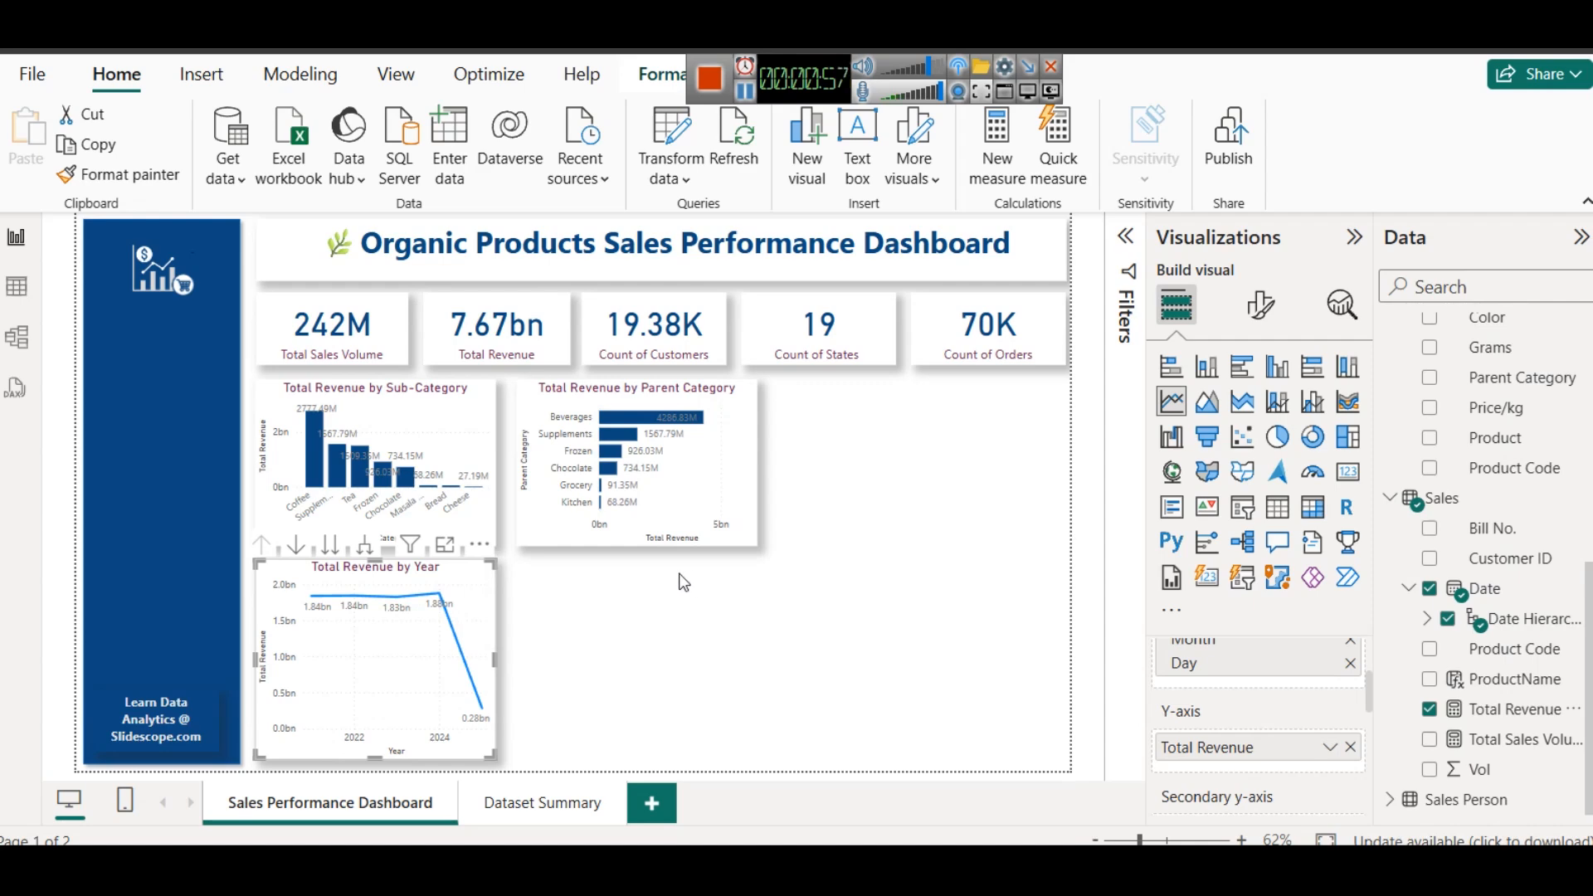
# - Split the line chart by the Product table's Parent Category as legend and change it to an area chart
pyautogui.moveTo(655, 424)
pyautogui.scroll(-3, 1240, 747)
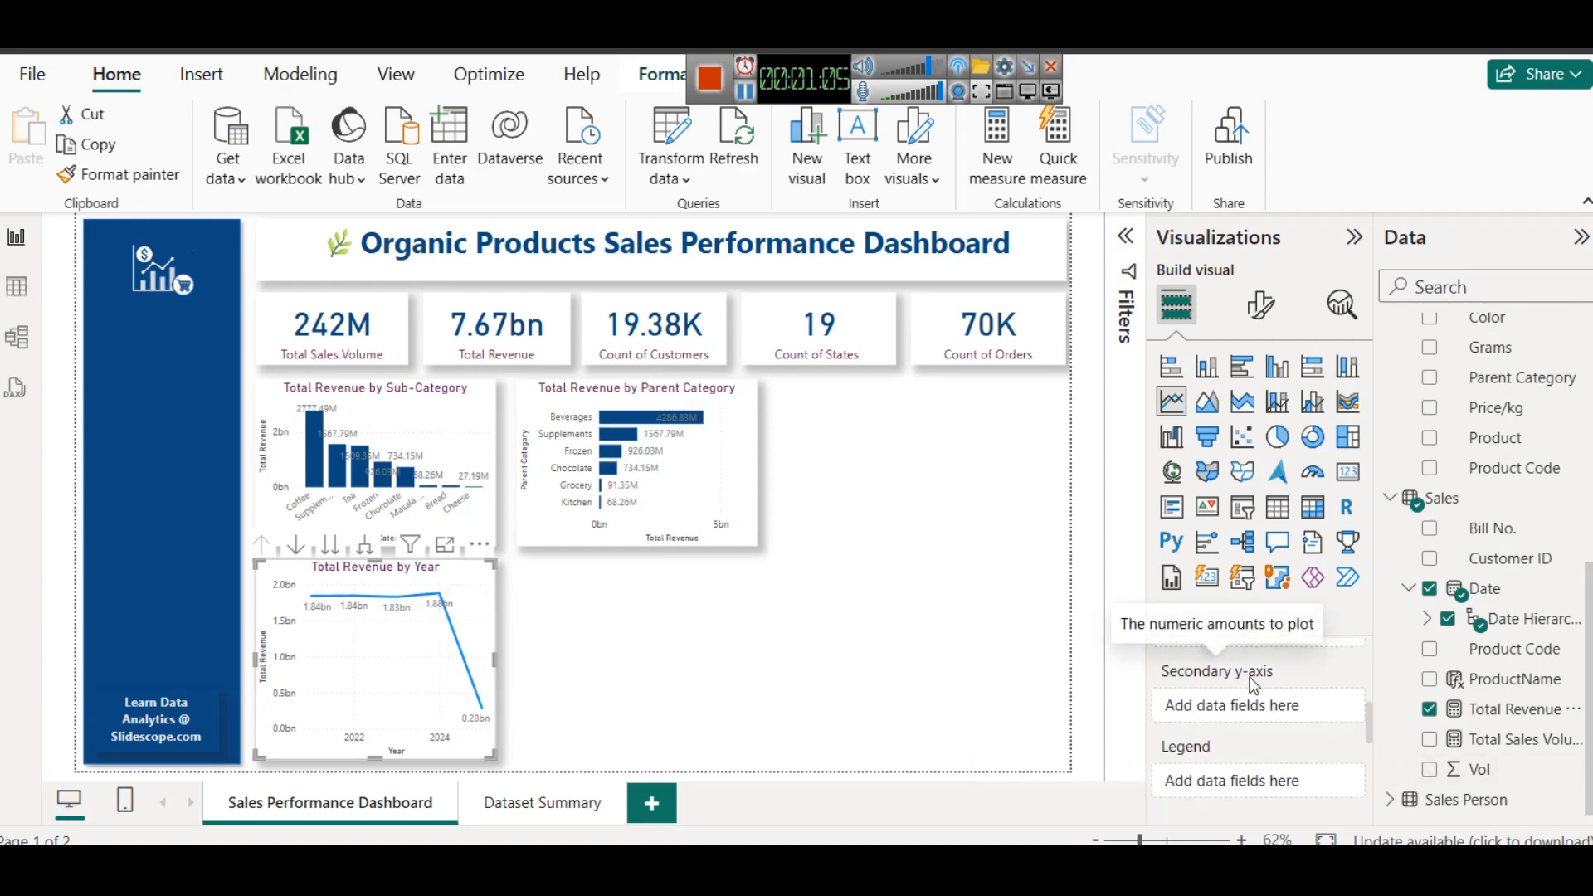
pyautogui.scroll(-3, 1226, 729)
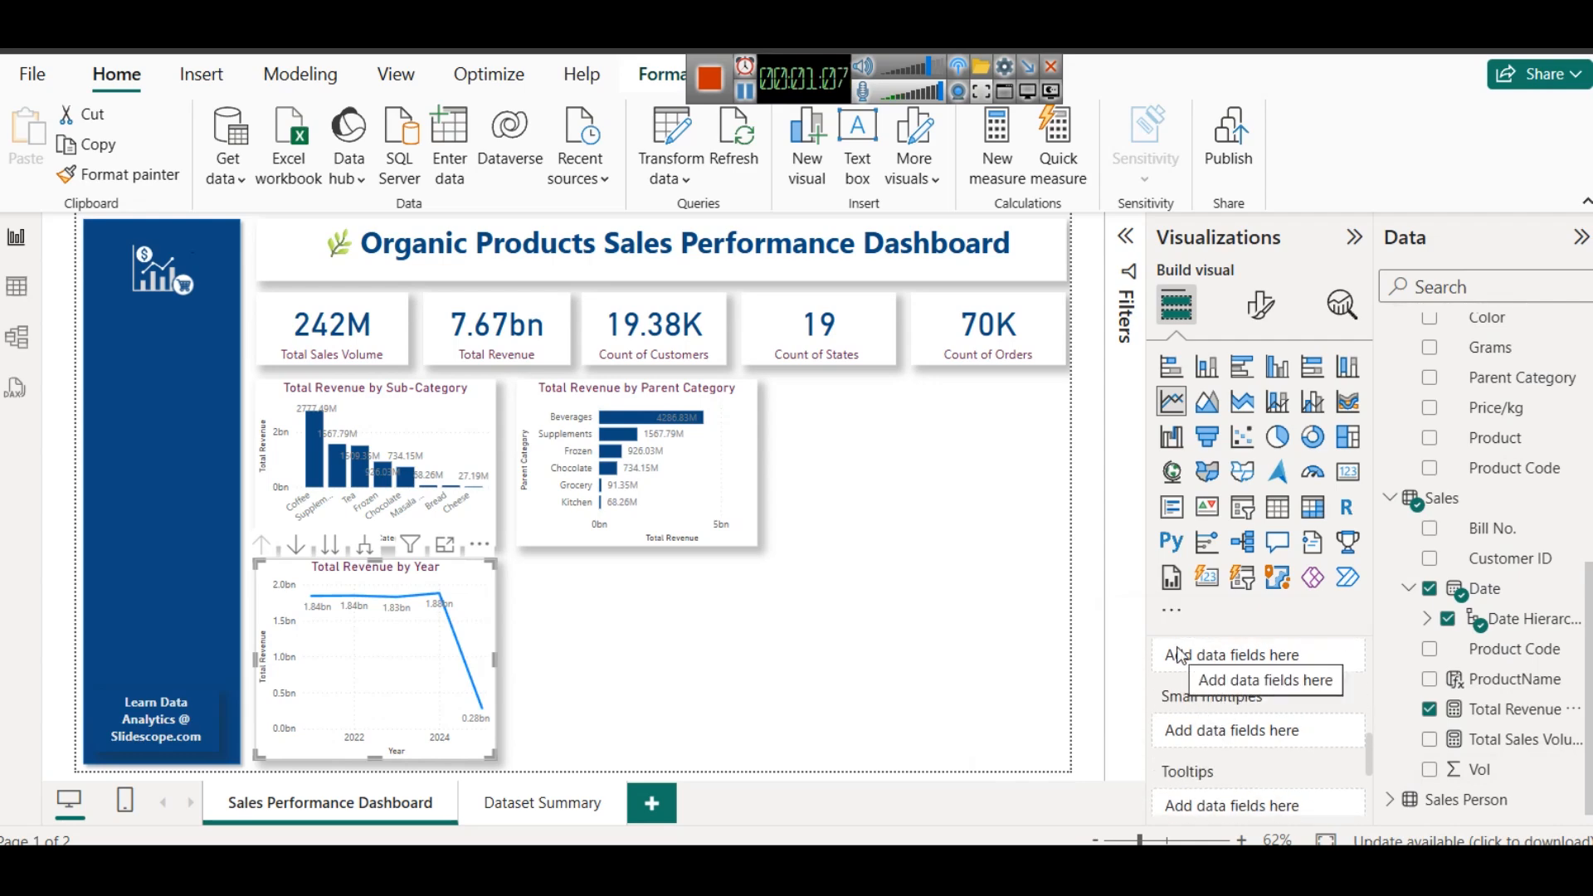
pyautogui.moveTo(1530, 378); pyautogui.dragTo(1273, 650)
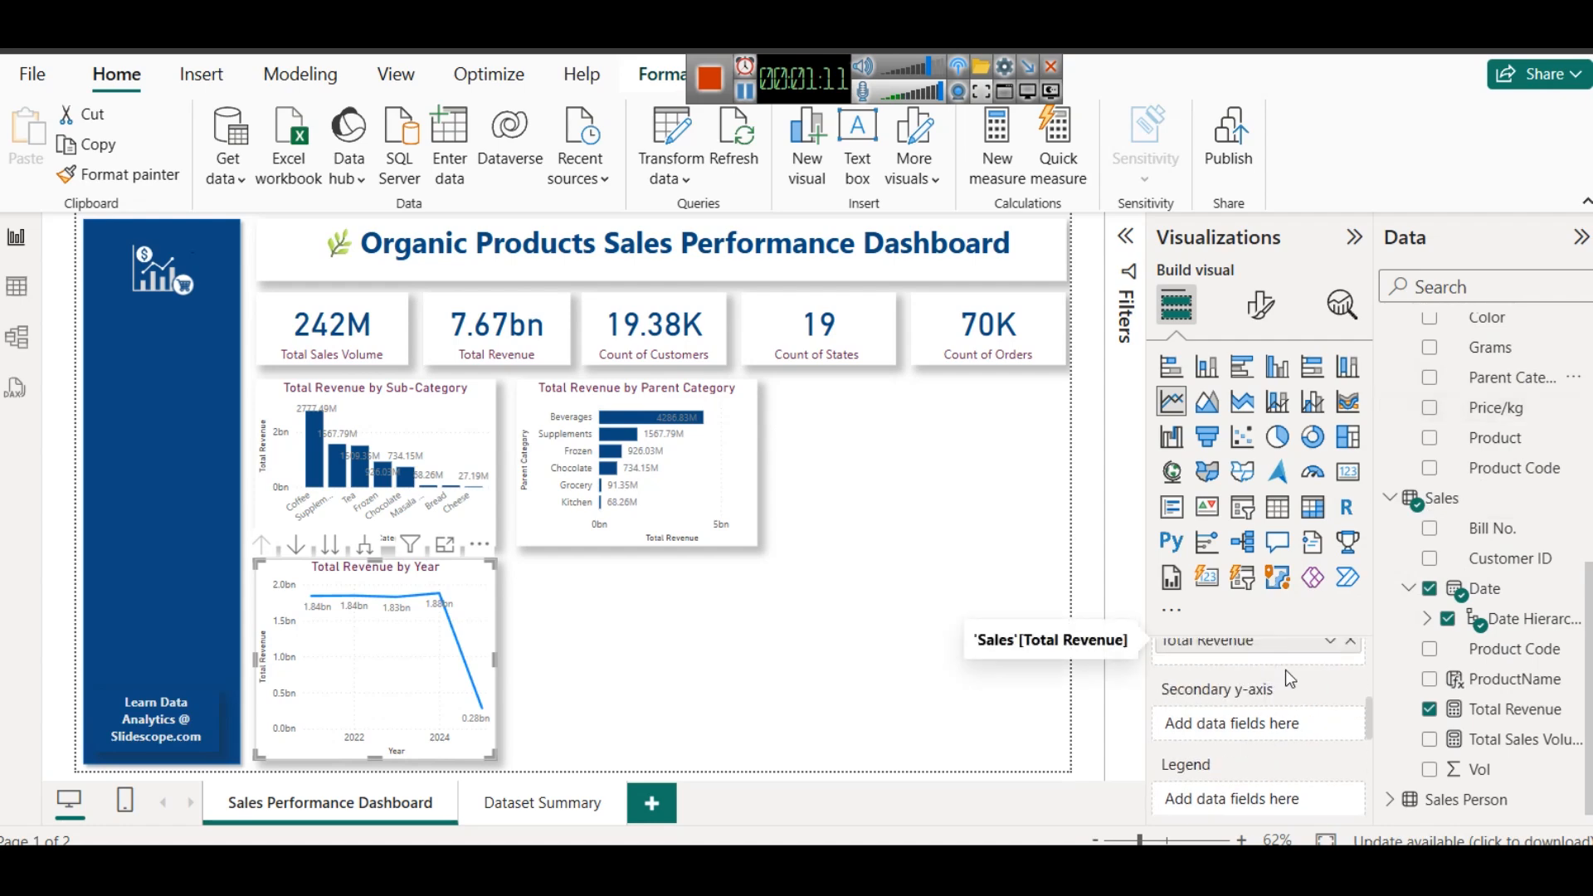
pyautogui.scroll(2, 1319, 693)
pyautogui.scroll(-2, 1311, 699)
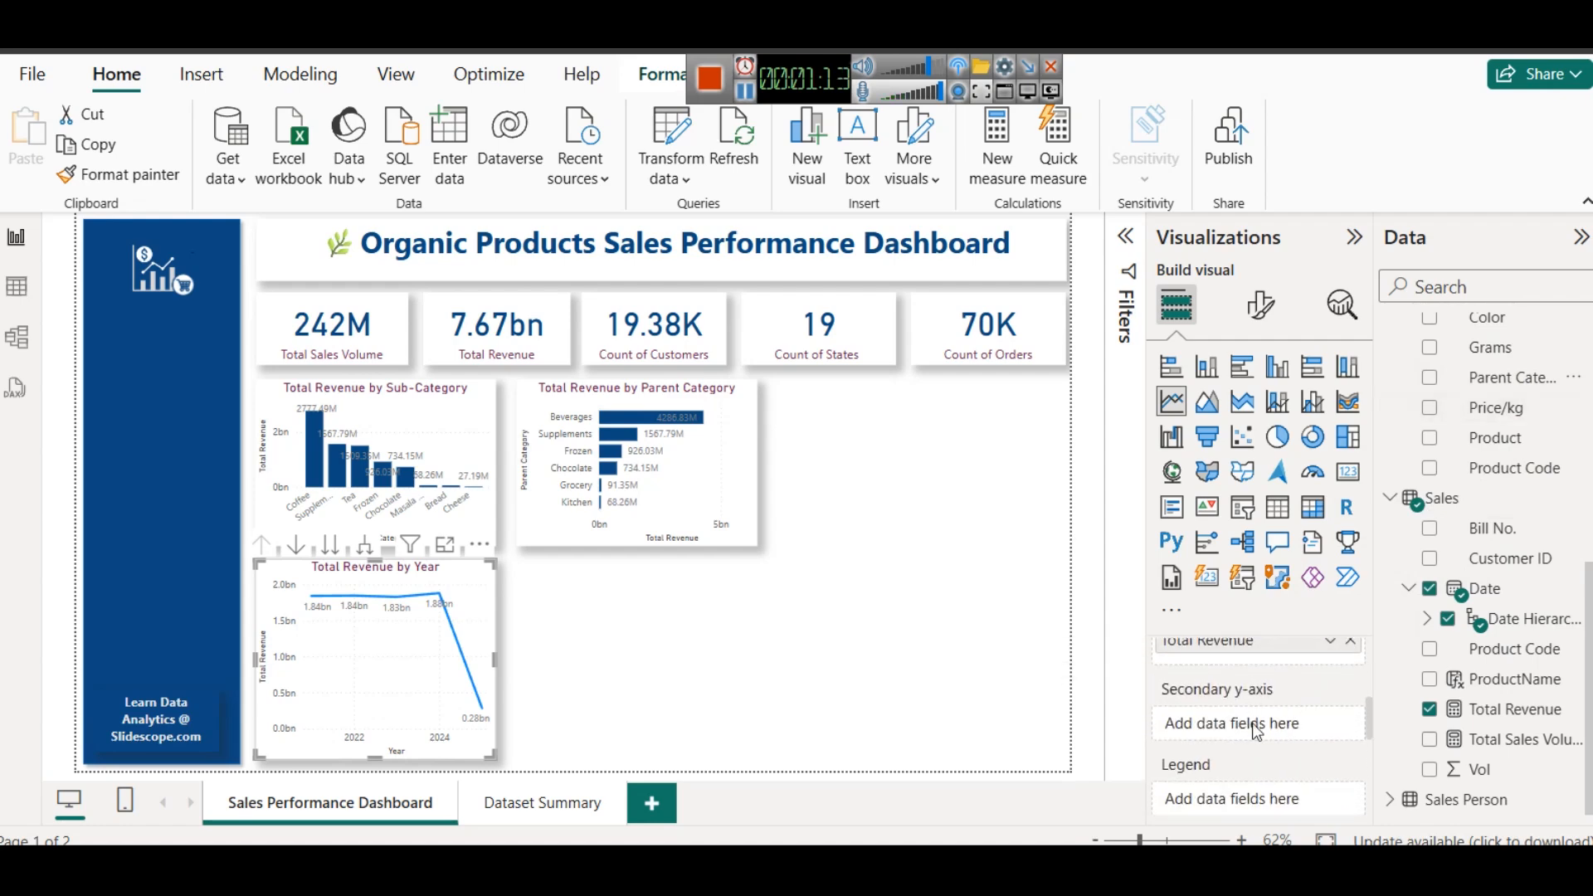
pyautogui.scroll(-2, 1255, 724)
pyautogui.moveTo(1518, 381); pyautogui.dragTo(1242, 677)
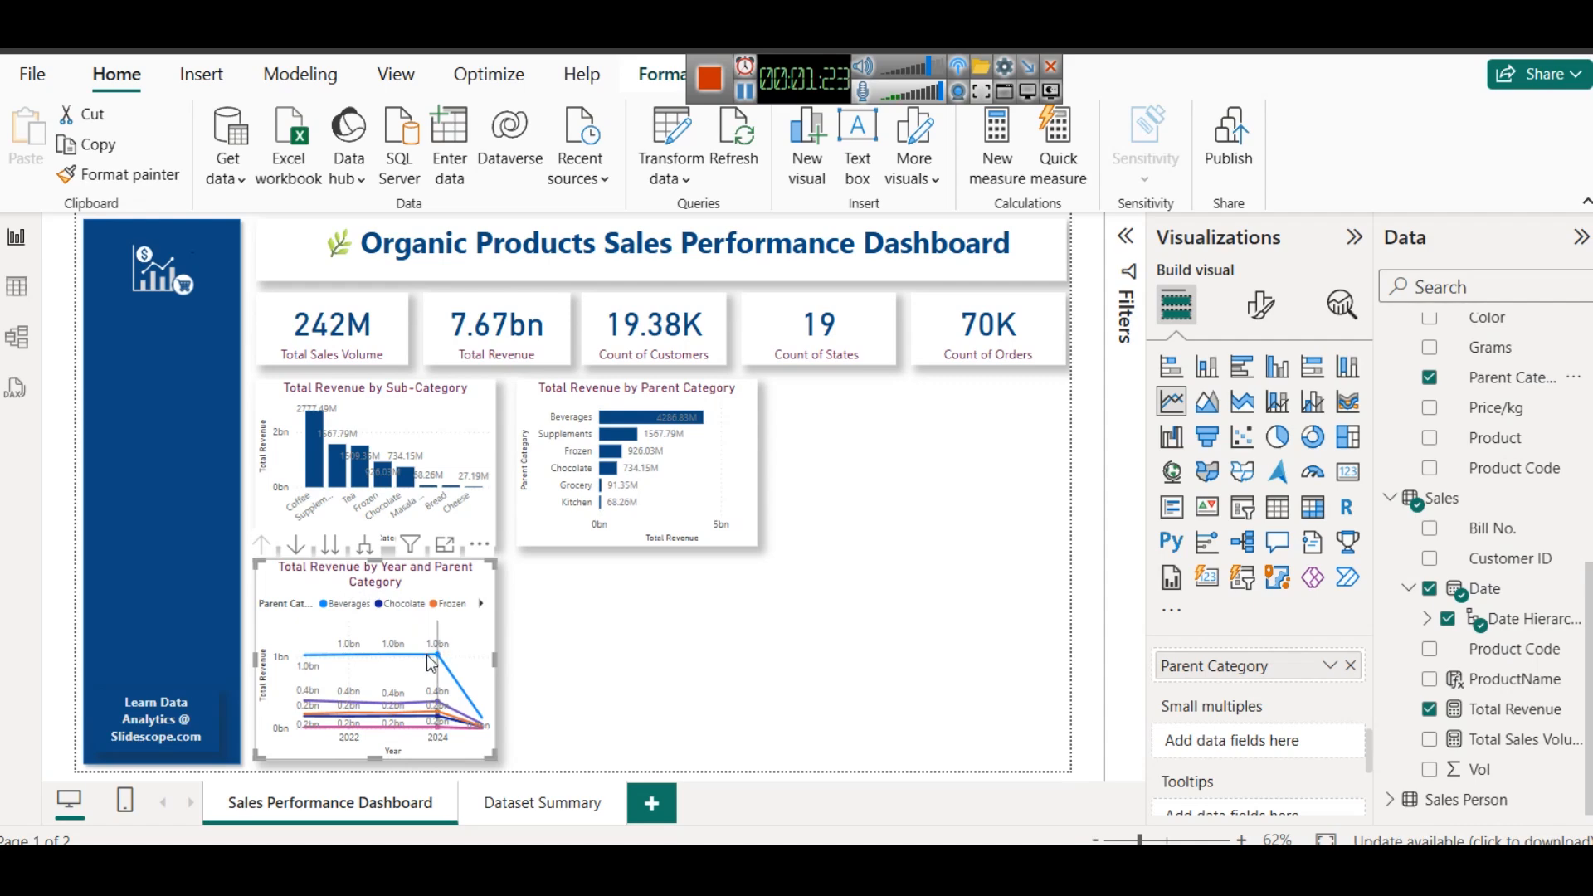
pyautogui.click(1208, 402)
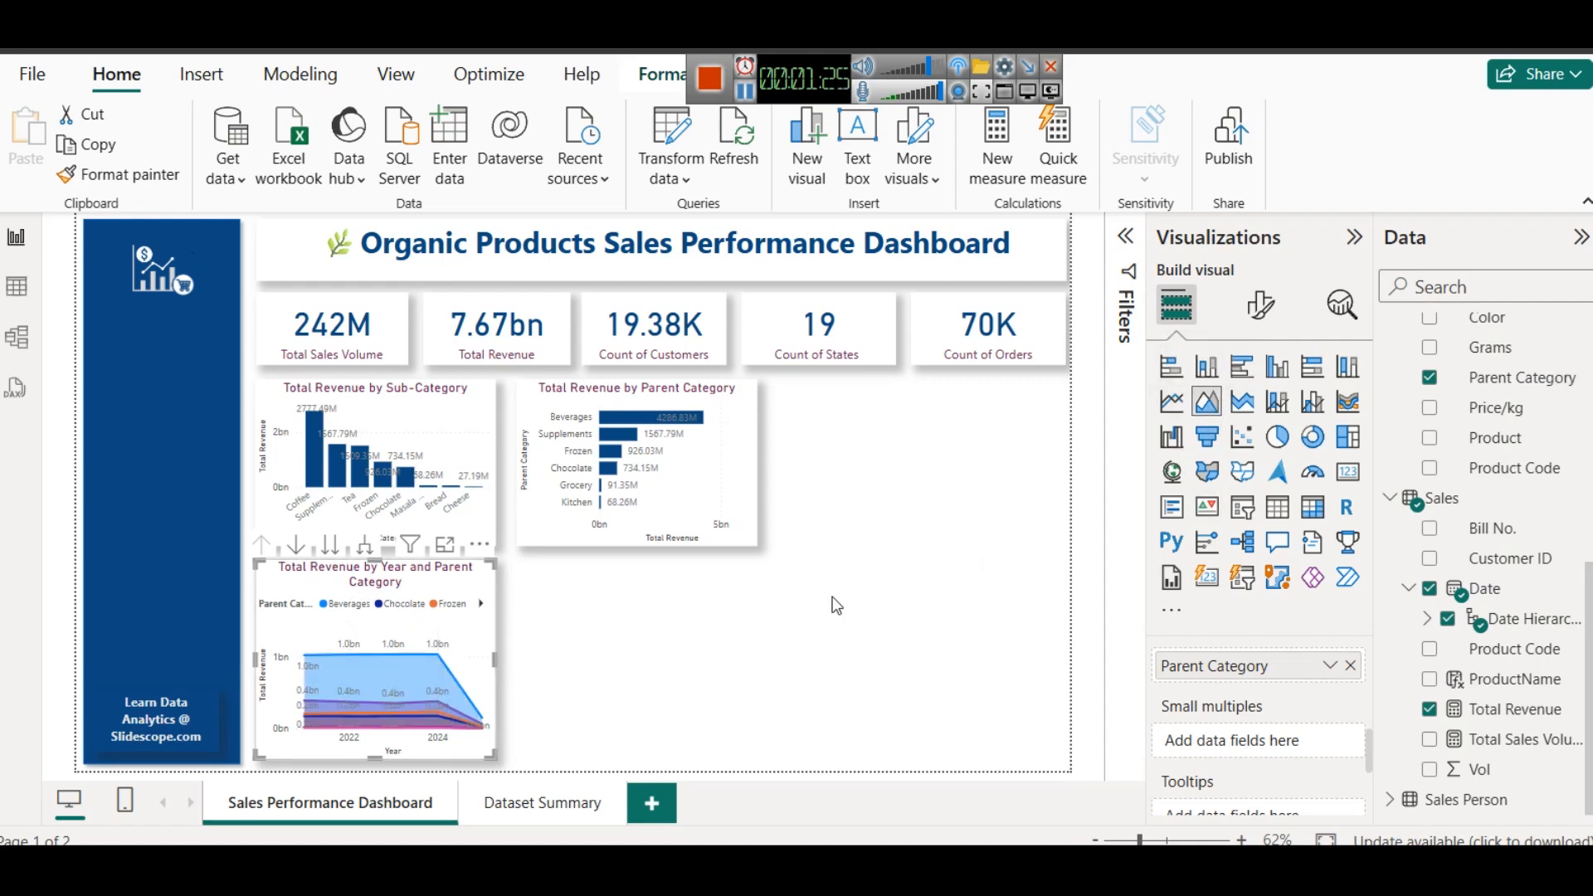
pyautogui.click(648, 666)
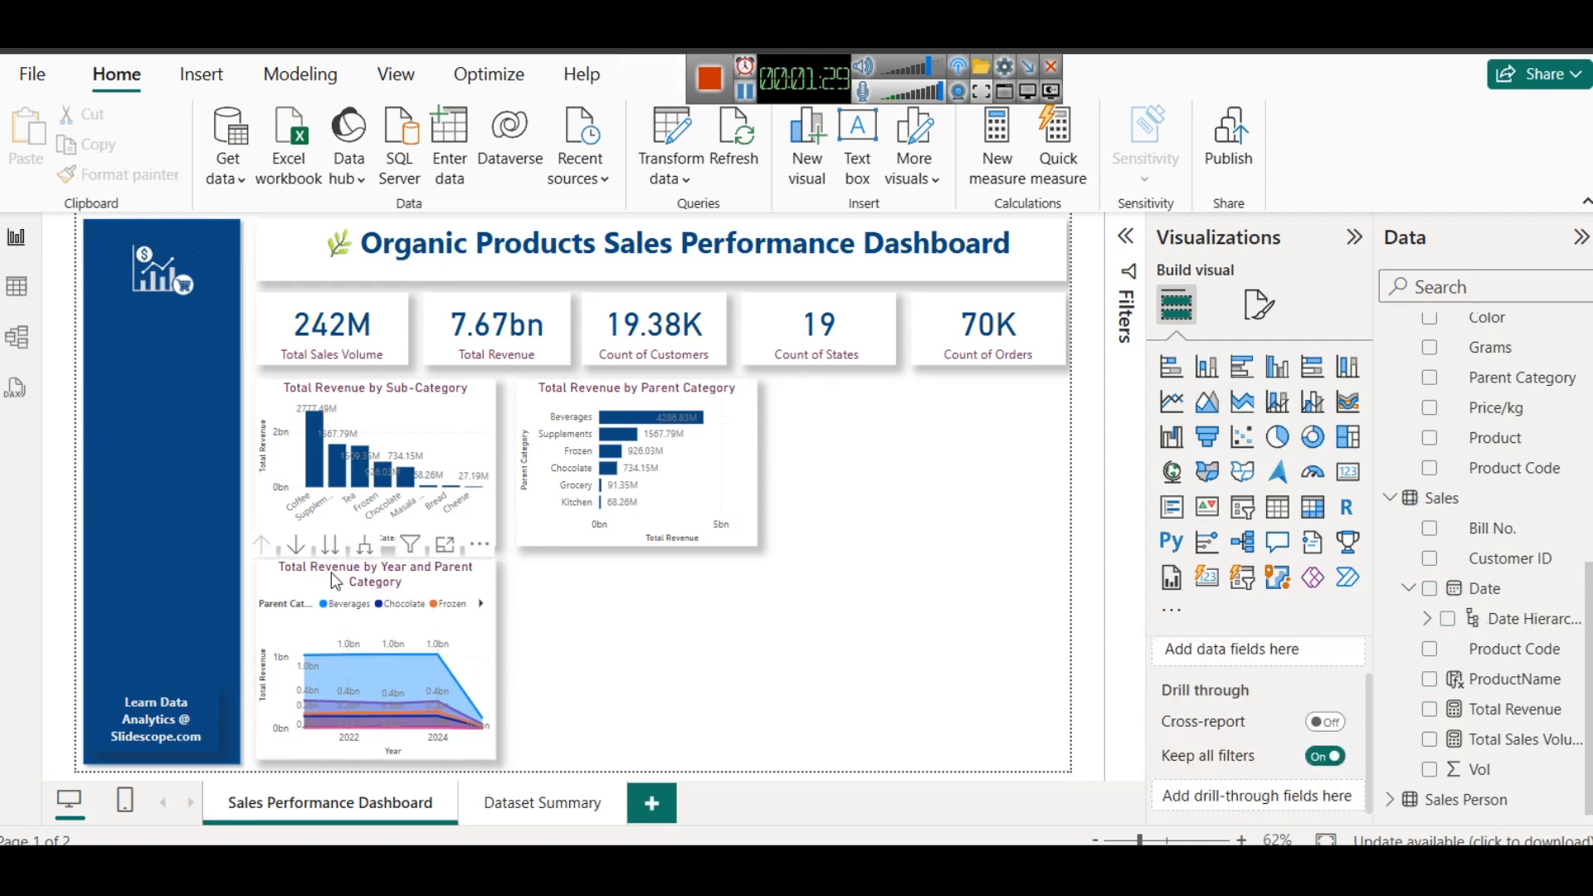
# - Turn on drill-down for the area chart and view its date axis expanded to quarters and months, returning to years
pyautogui.click(296, 549)
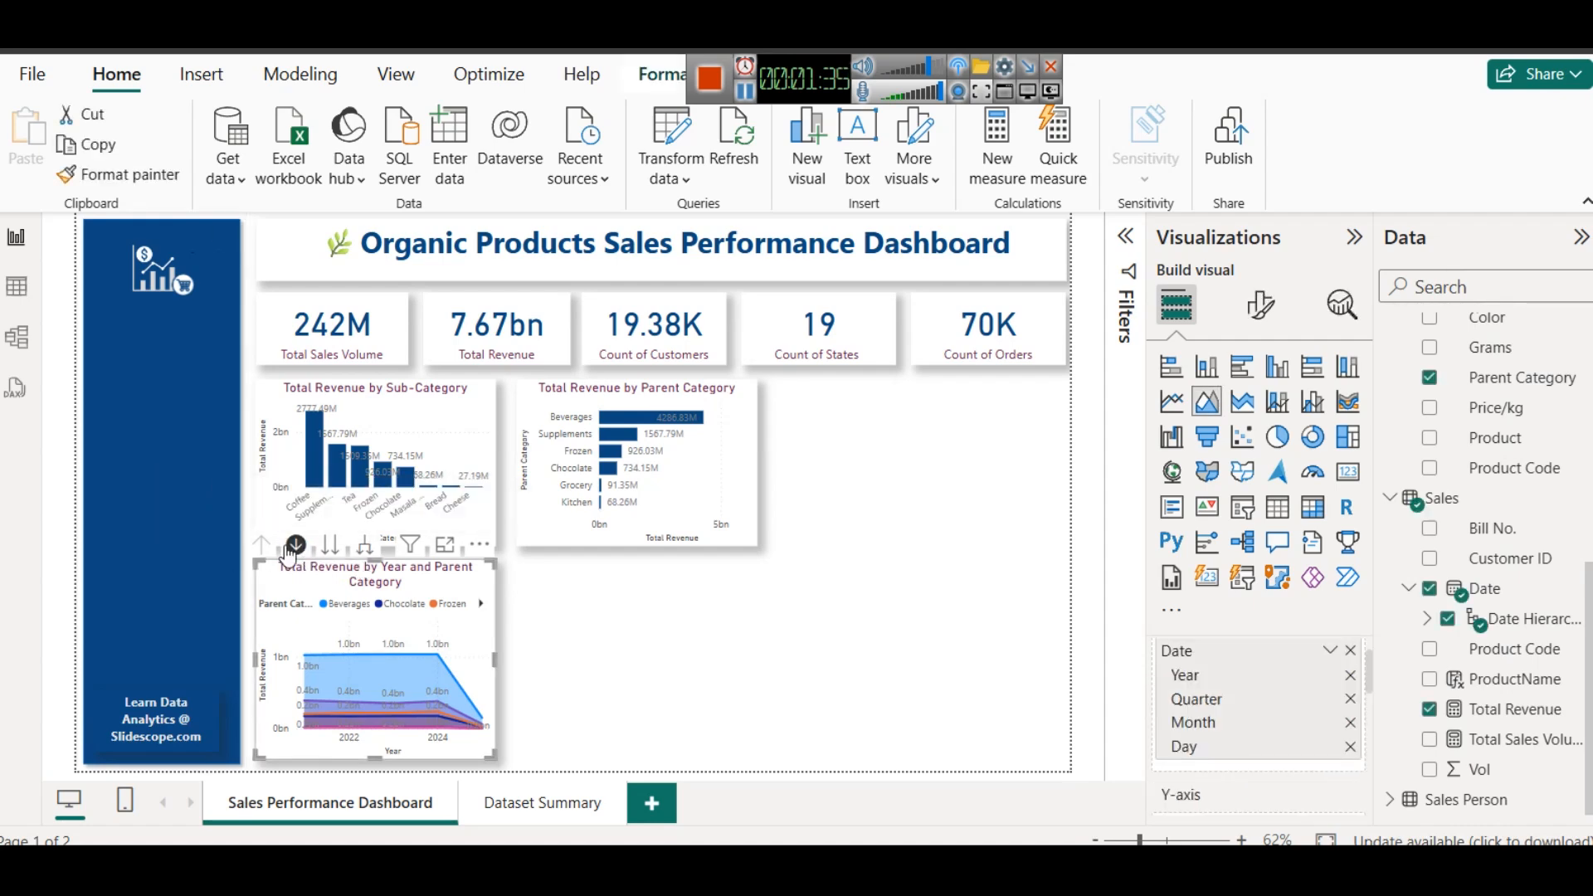
pyautogui.click(364, 551)
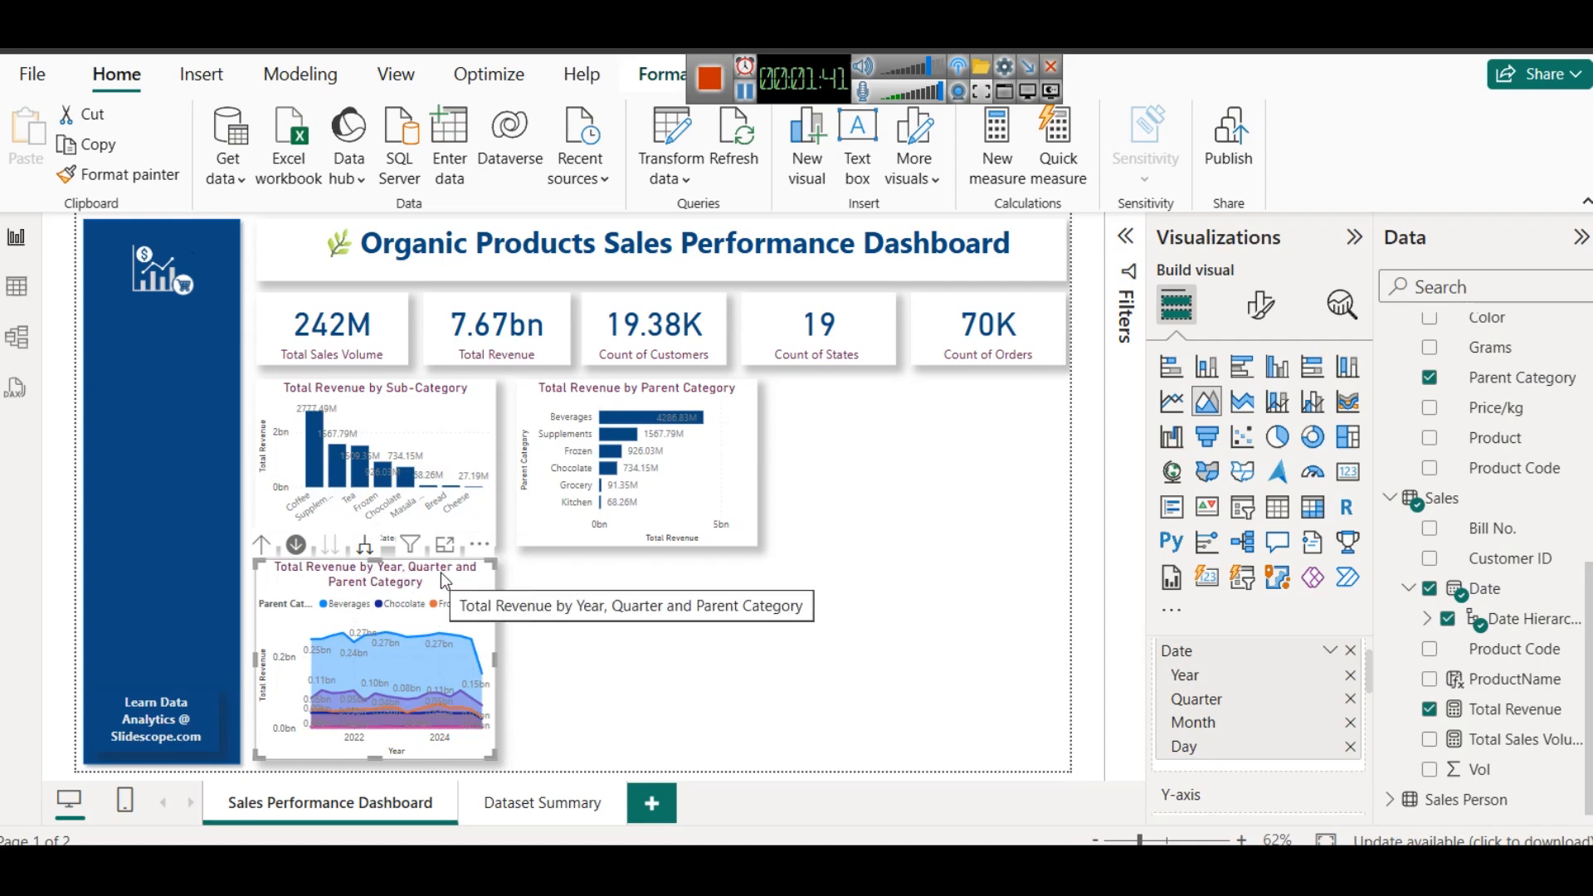
pyautogui.click(366, 548)
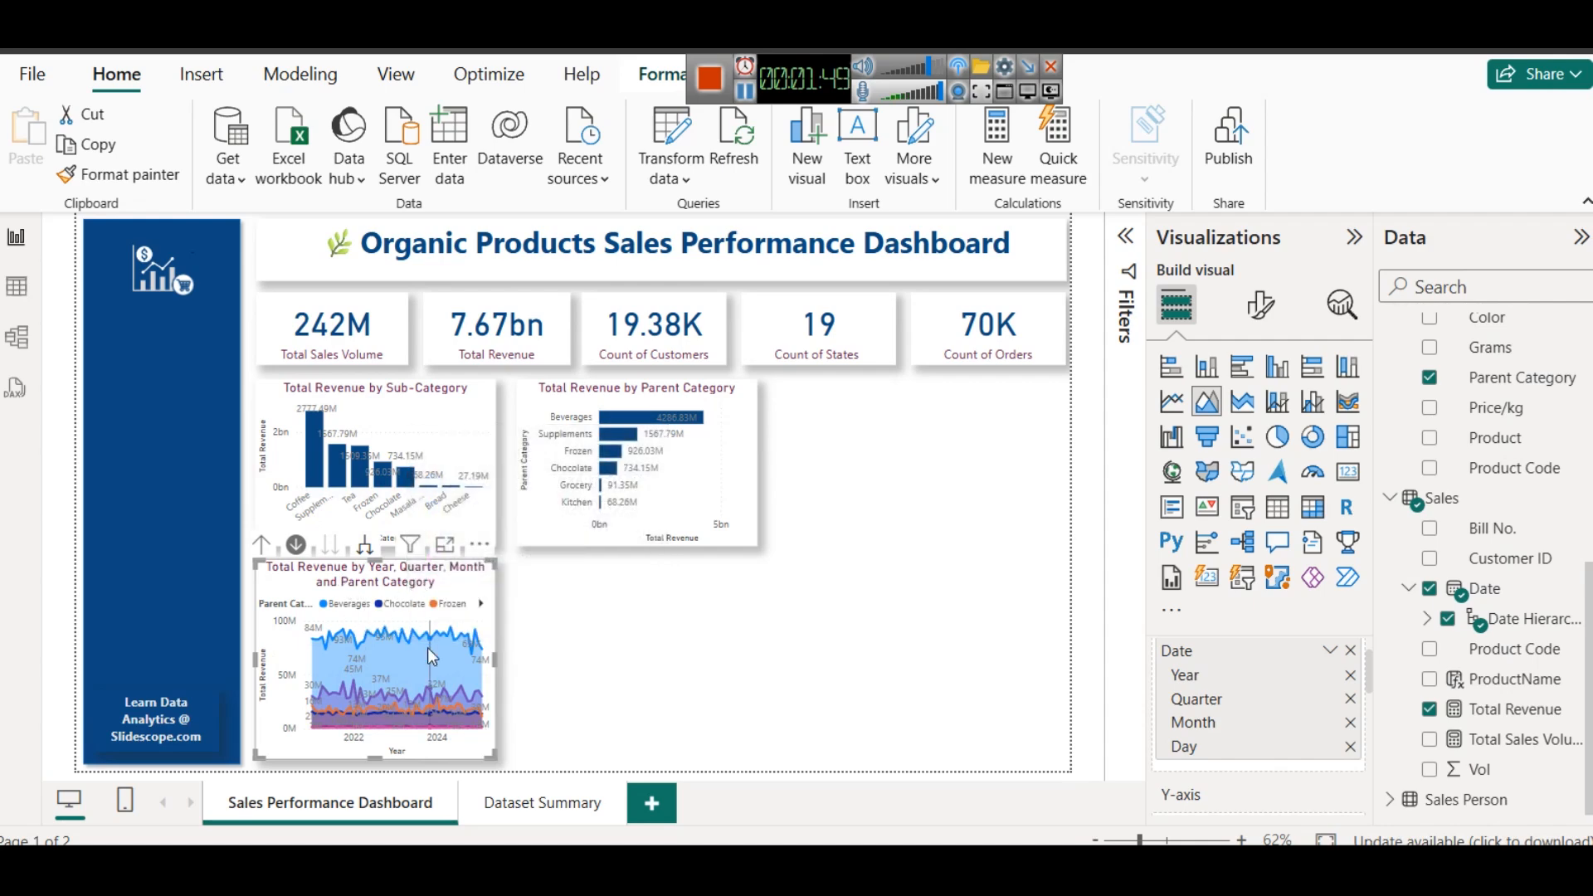
pyautogui.click(262, 543)
pyautogui.click(262, 543)
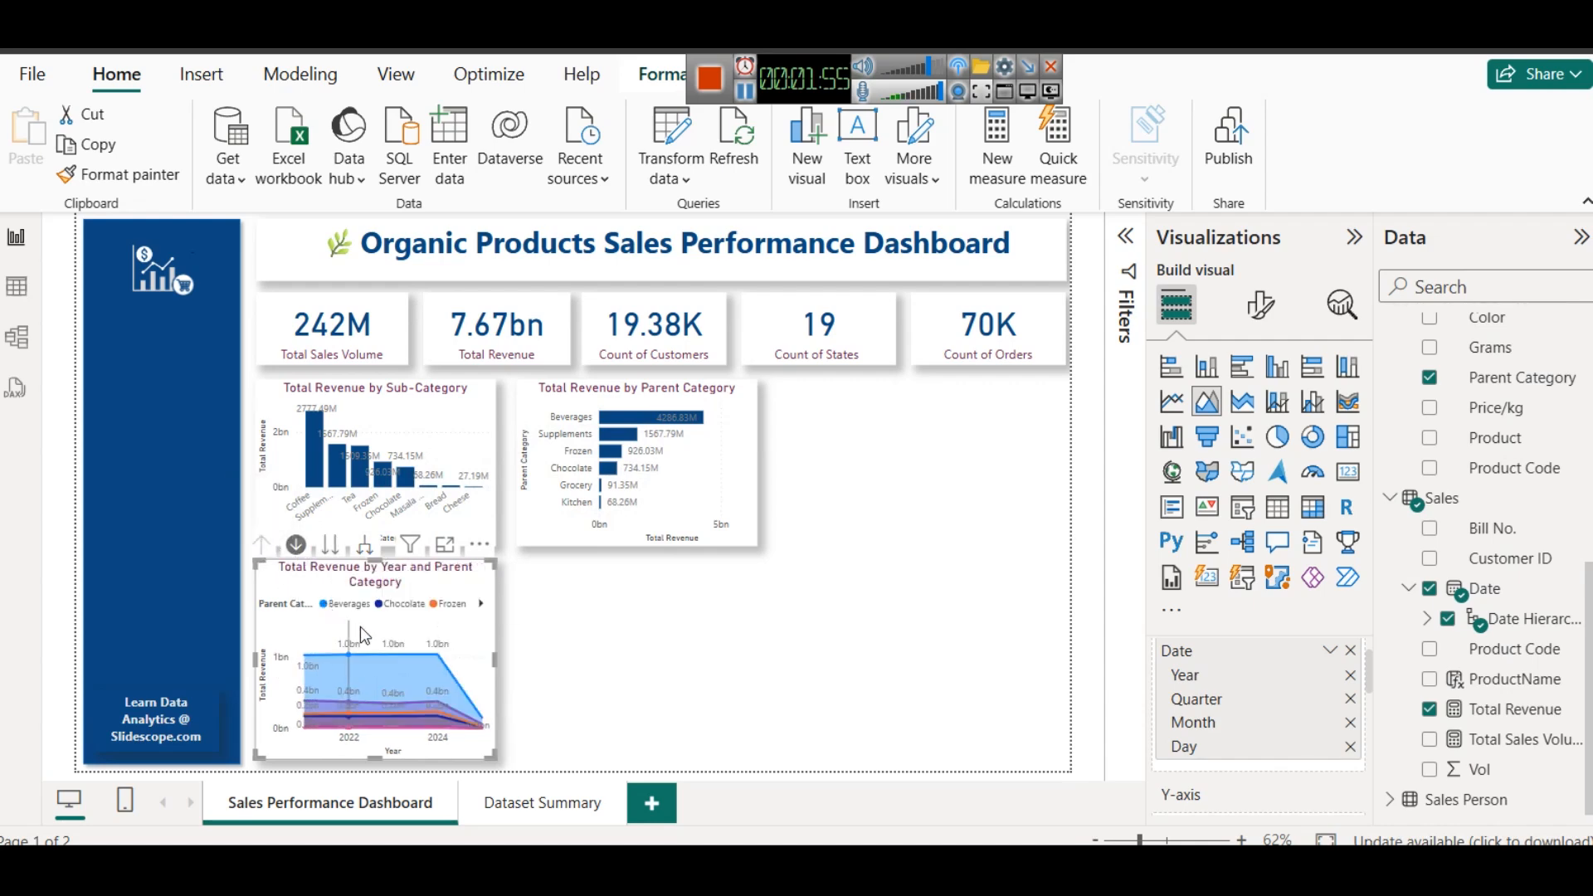
# - Step the area chart's date hierarchy through the quarter and month levels and drill into one month's daily revenue
pyautogui.click(329, 558)
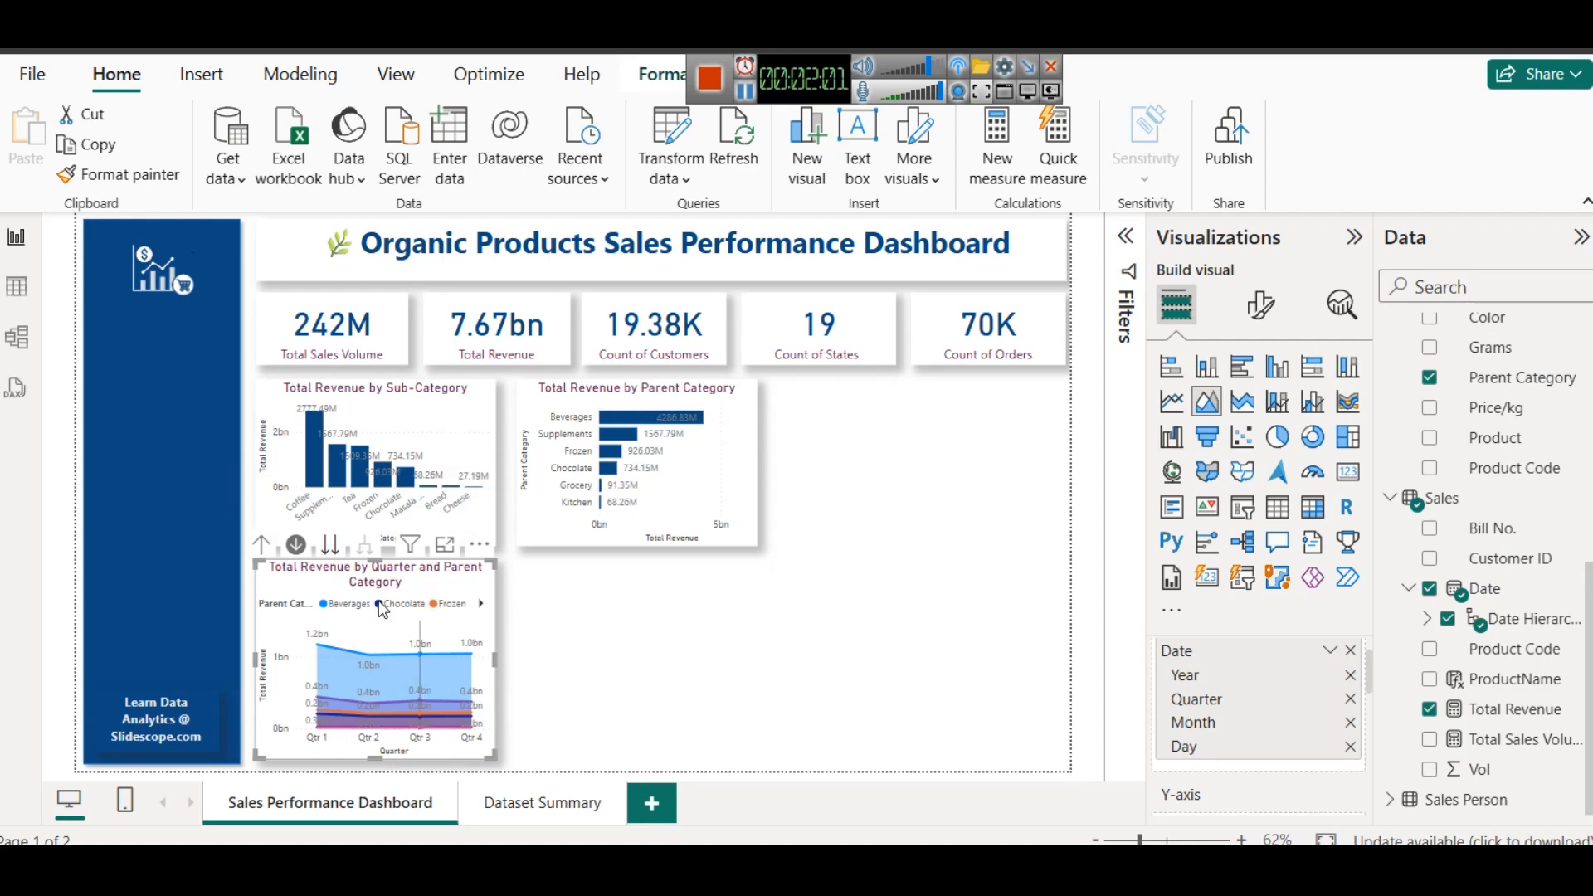
pyautogui.click(329, 549)
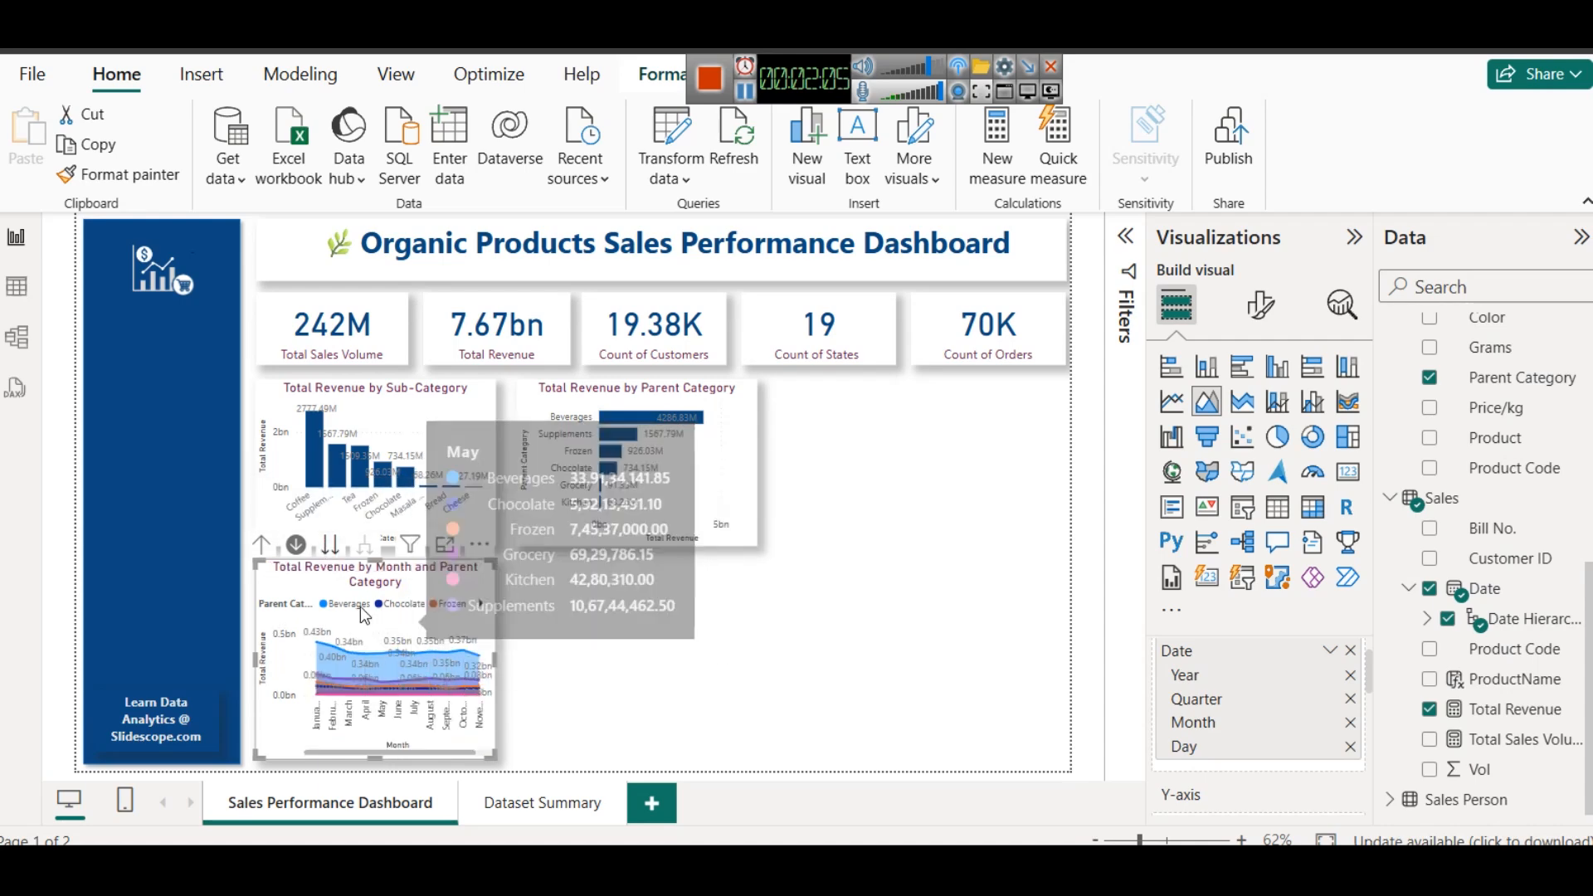
pyautogui.click(261, 544)
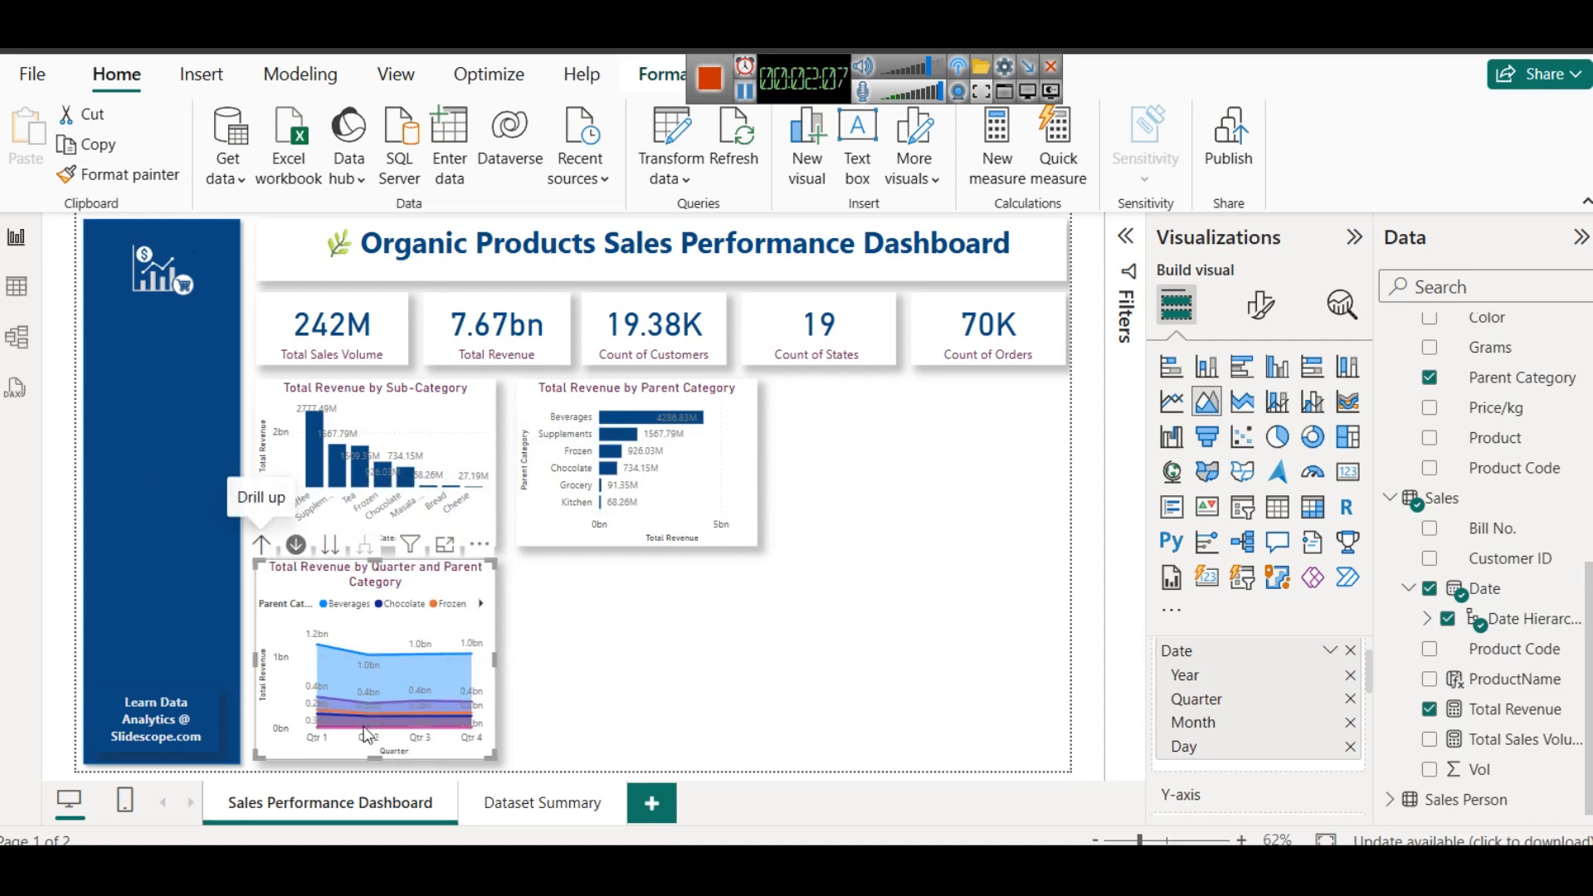
pyautogui.moveTo(365, 664)
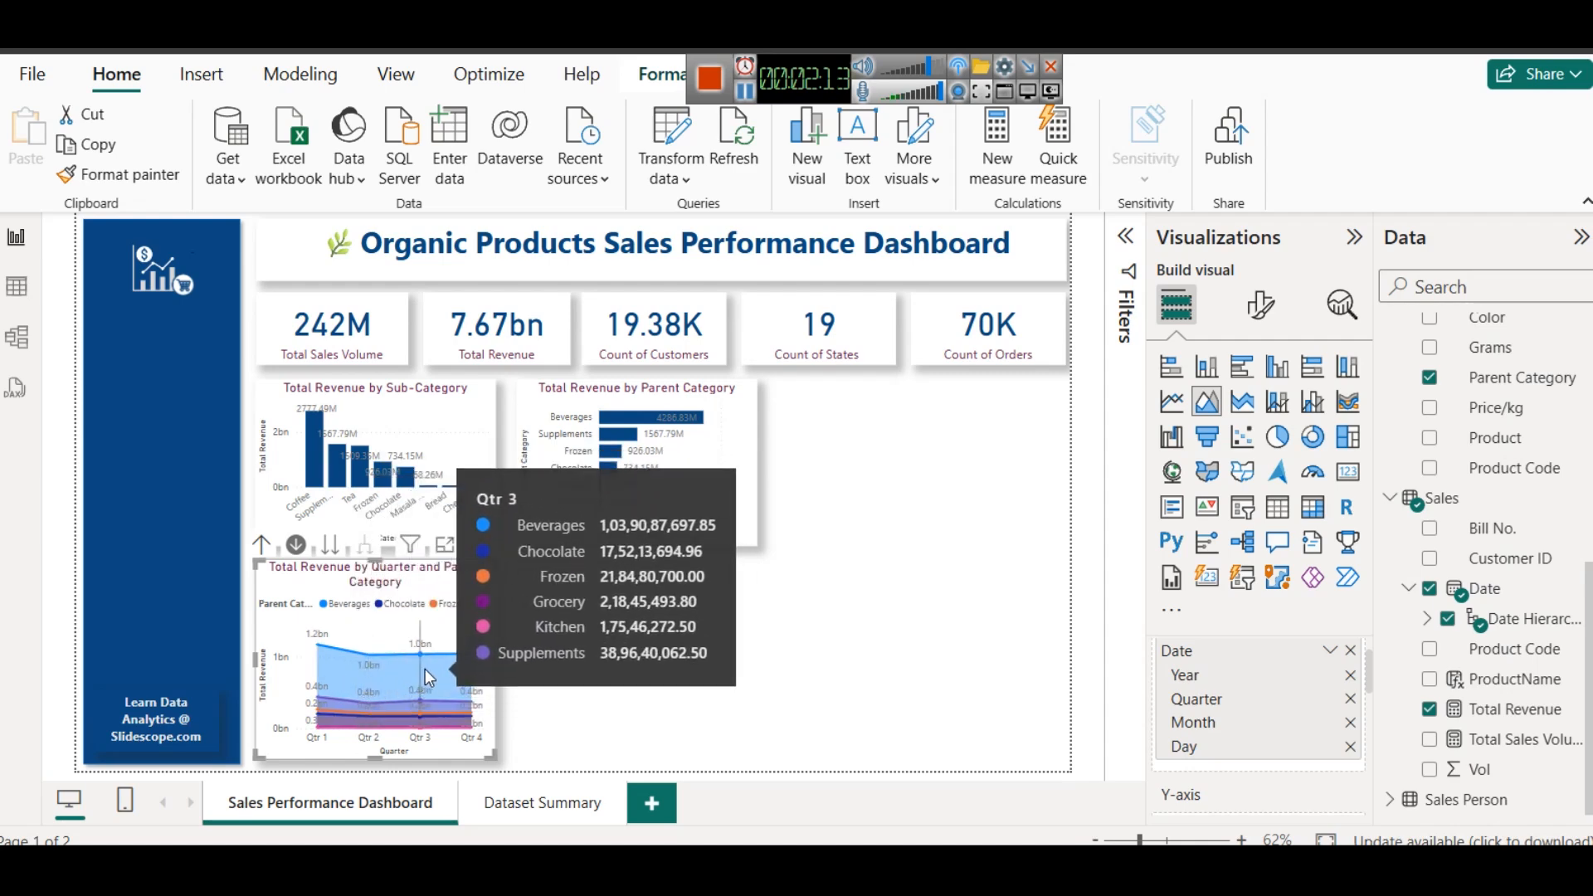
pyautogui.moveTo(453, 663)
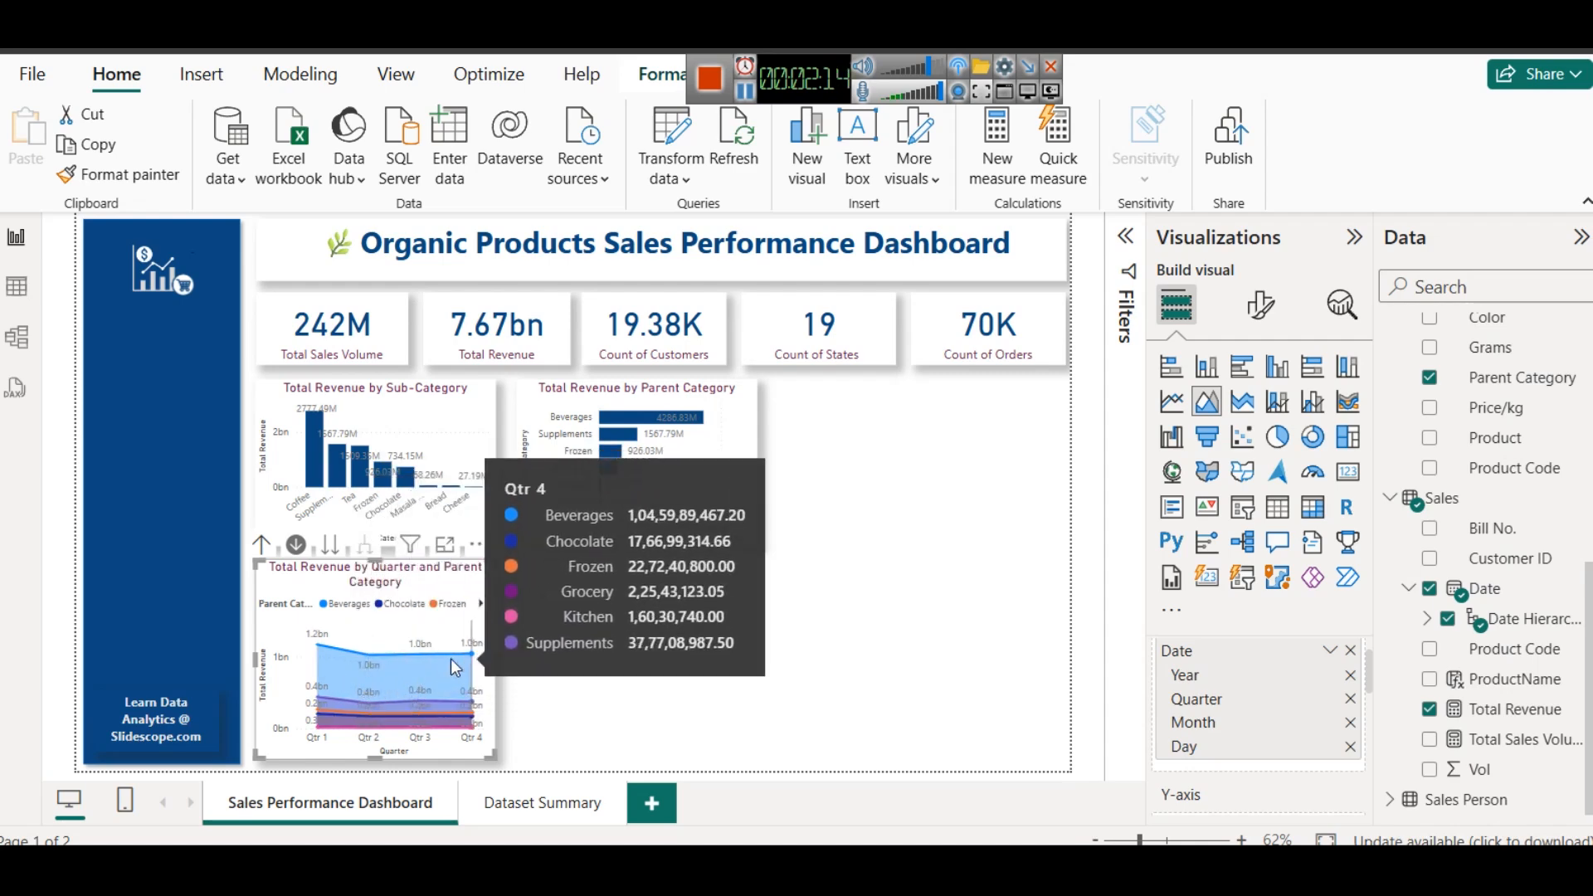
pyautogui.click(331, 546)
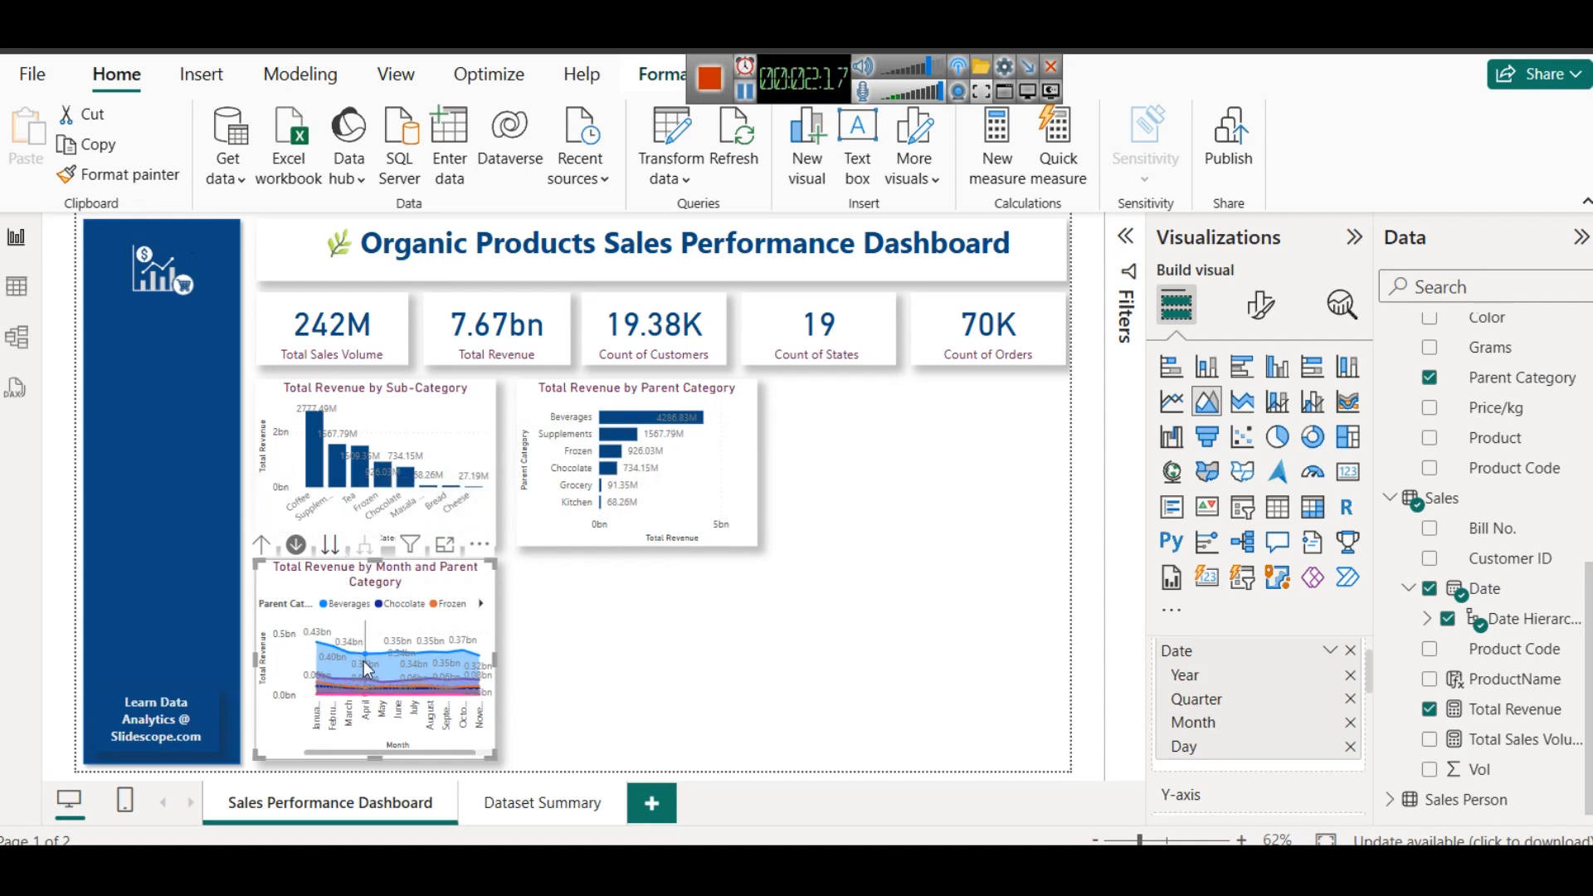
pyautogui.moveTo(407, 645)
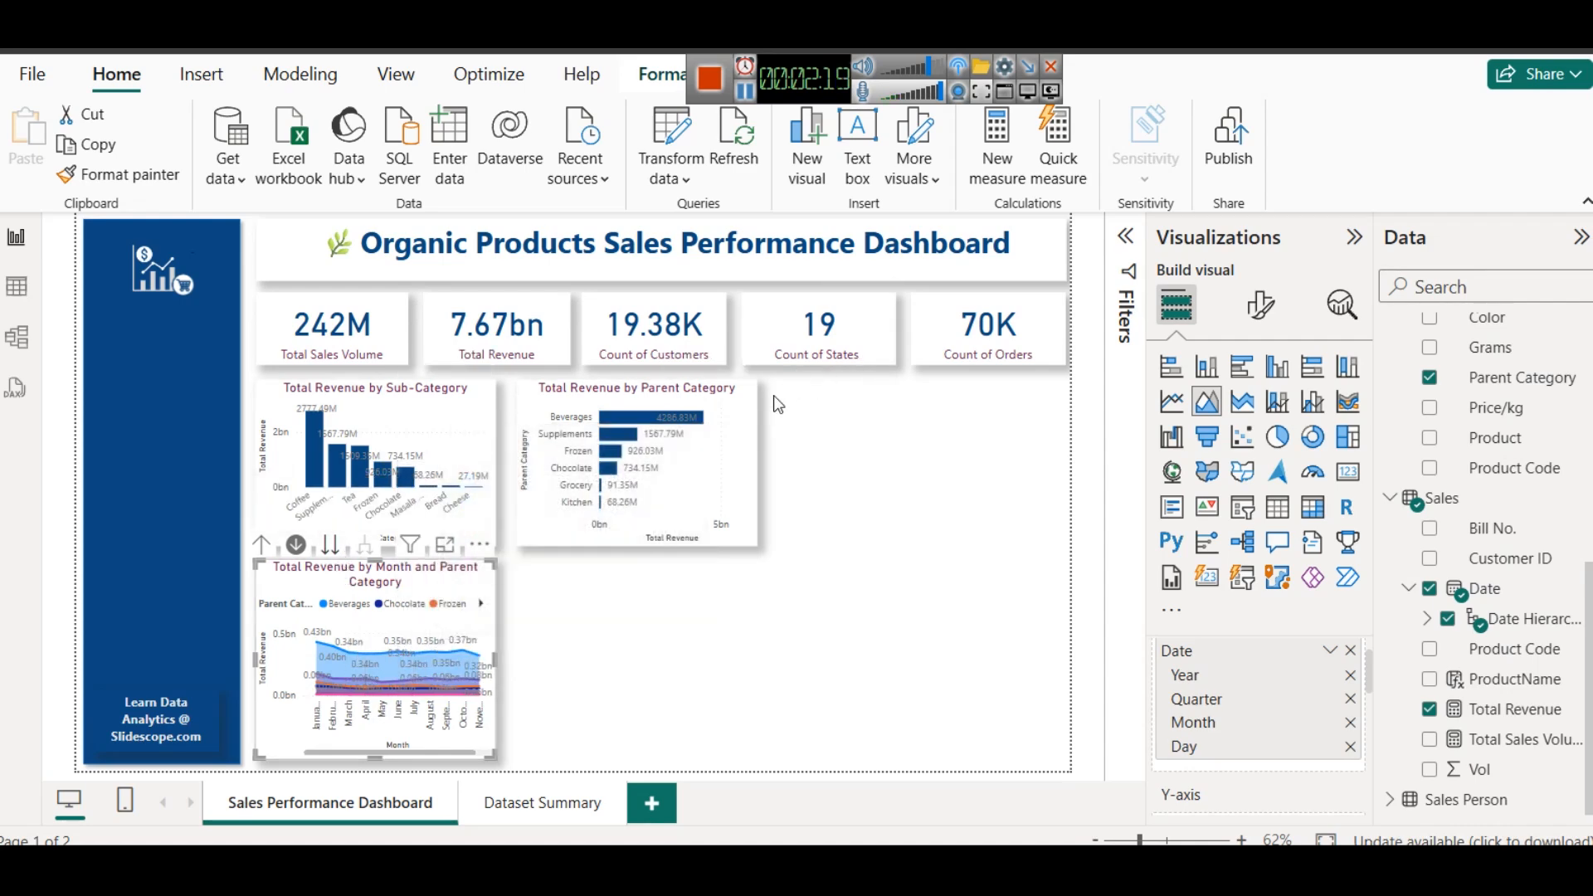
pyautogui.click(833, 589)
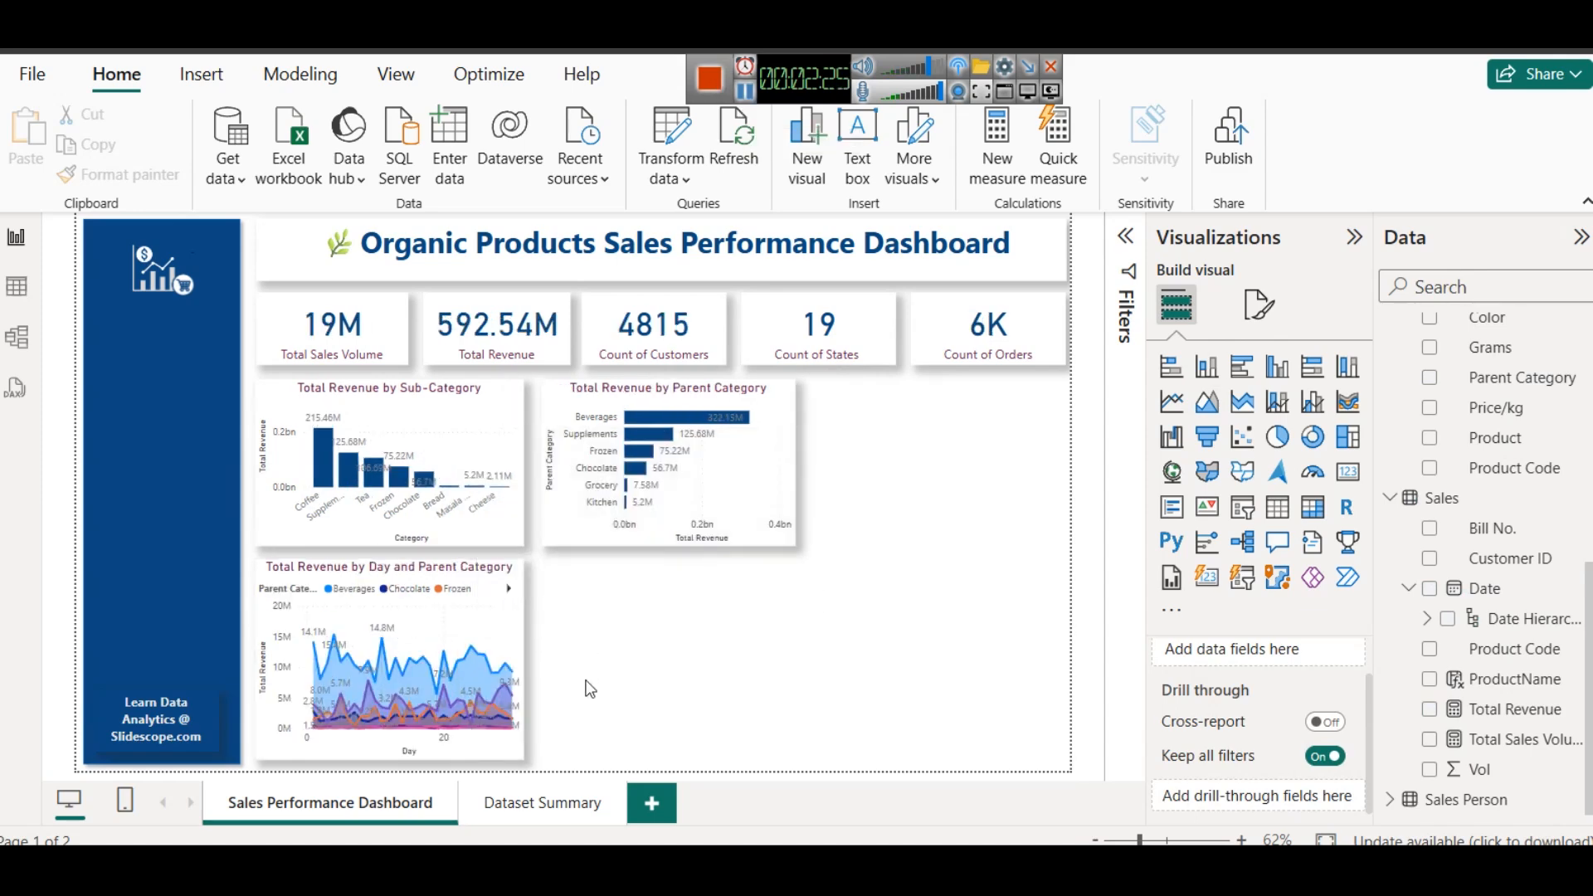
# - Lower the area chart's top edge slightly to leave a gap beneath the Total Revenue by Sub-Category chart
pyautogui.click(393, 569)
pyautogui.moveTo(393, 569); pyautogui.dragTo(409, 573)
pyautogui.click(591, 571)
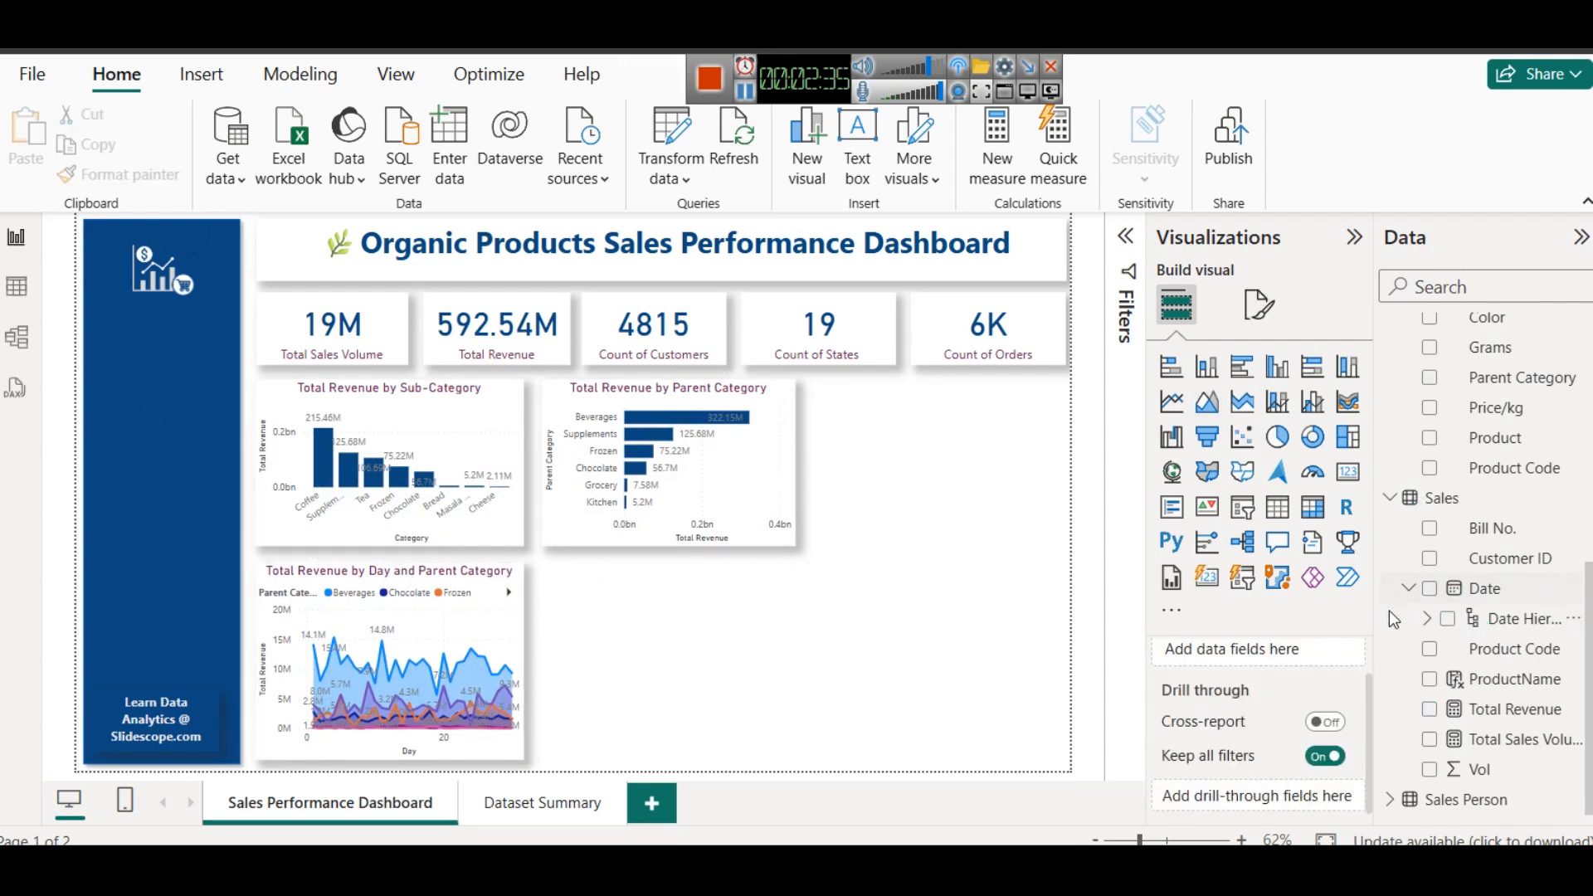
# - Add a slicer on the Product table's Parent Category field and shrink it to fit the blue sidebar below the logo
pyautogui.click(1242, 524)
pyautogui.moveTo(714, 606); pyautogui.dragTo(261, 407)
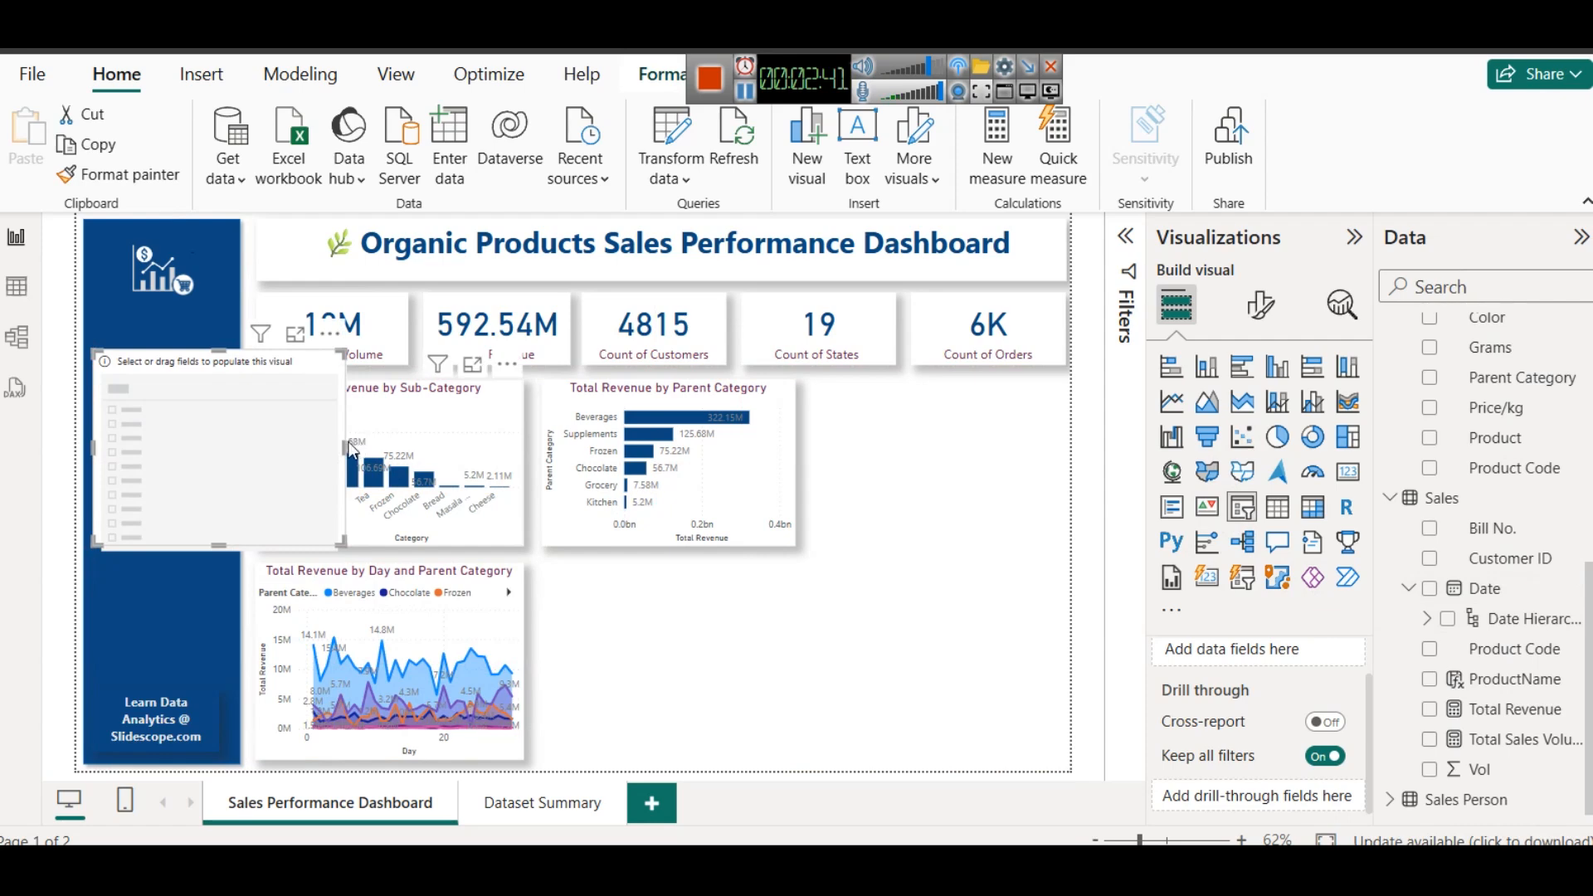
pyautogui.moveTo(344, 448); pyautogui.dragTo(232, 403)
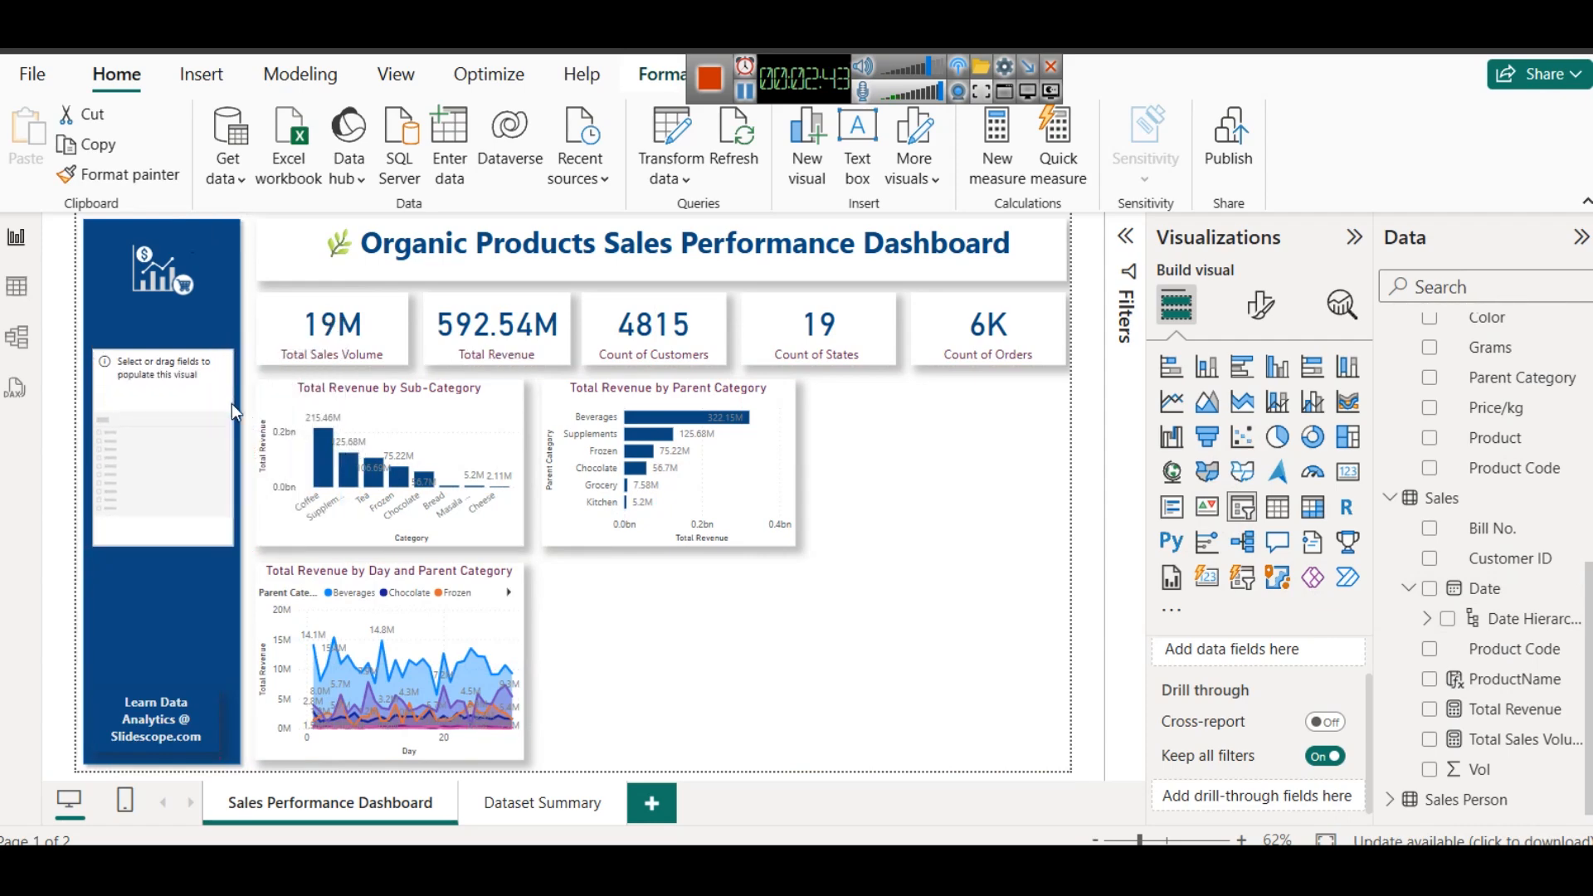
pyautogui.moveTo(163, 547); pyautogui.dragTo(169, 405)
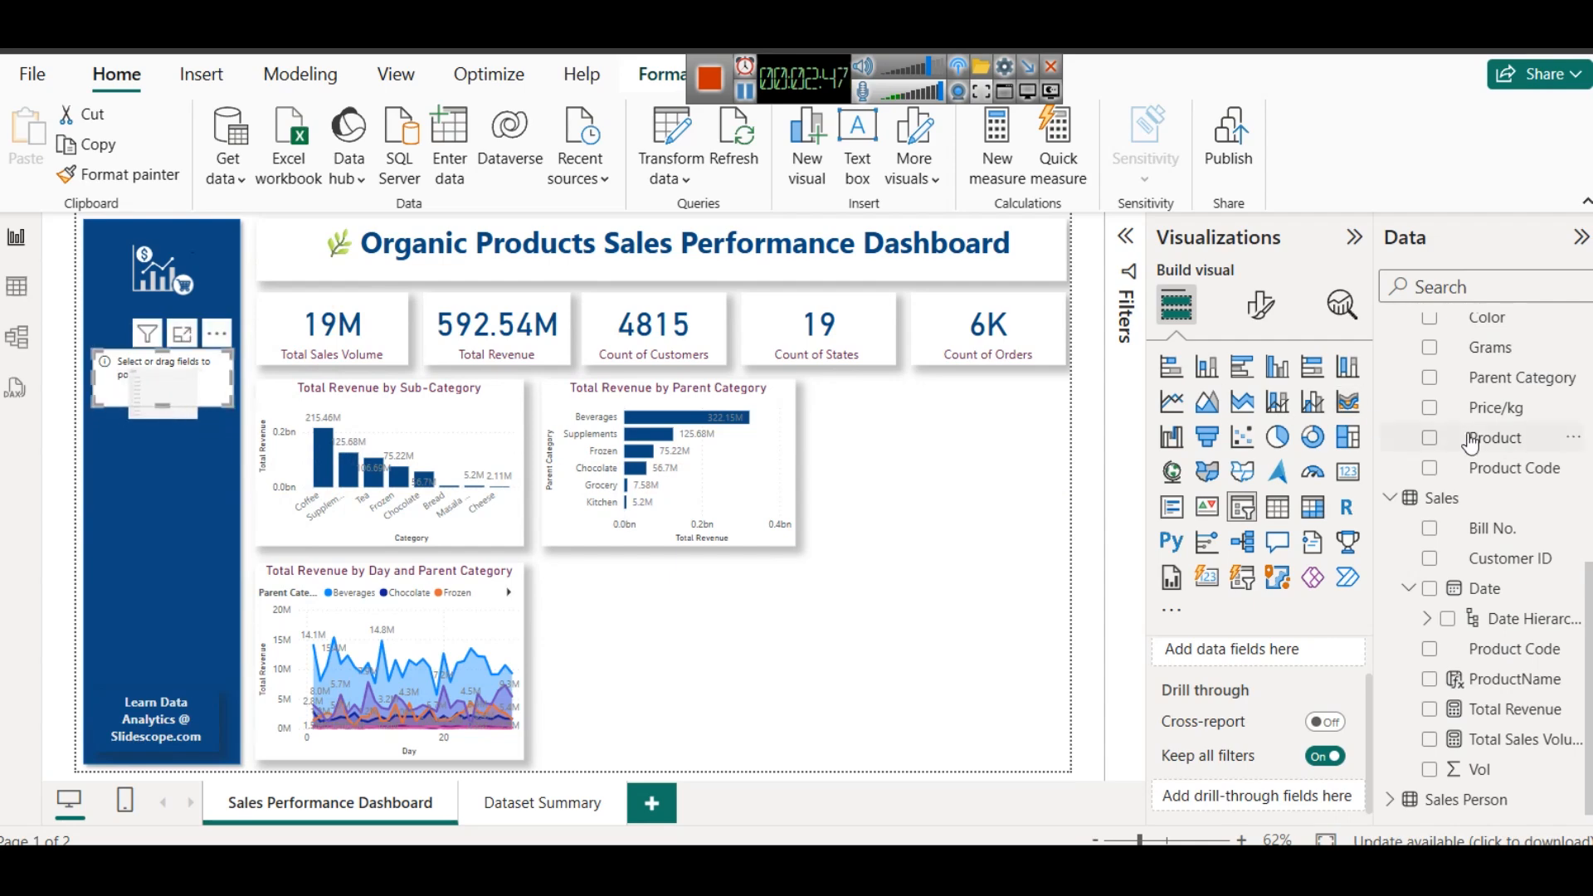
pyautogui.scroll(3, 1535, 515)
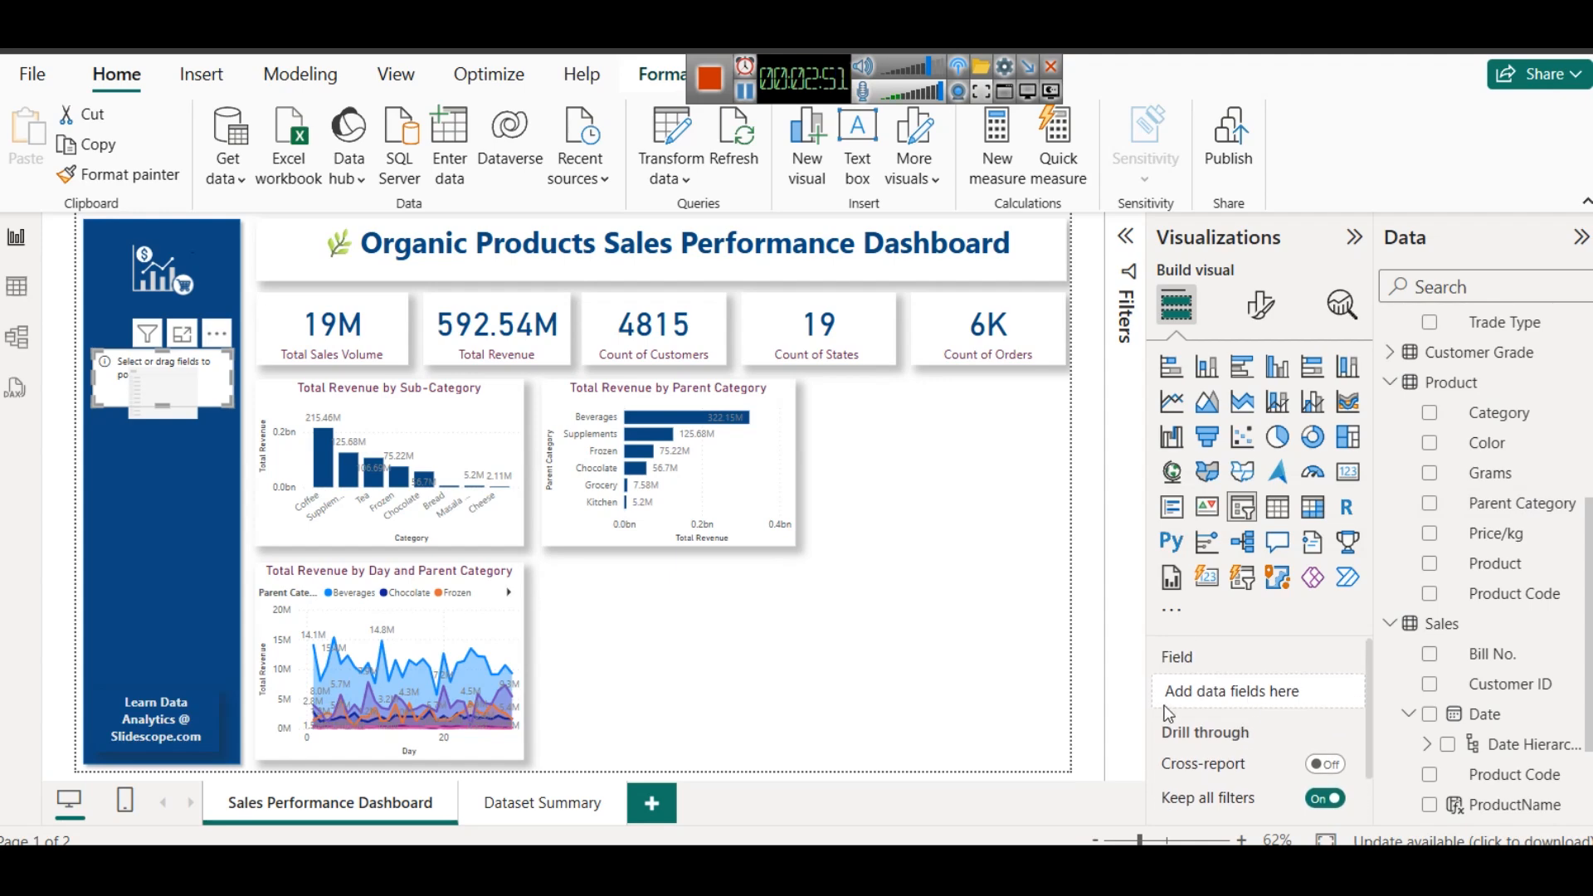
pyautogui.moveTo(1473, 519); pyautogui.dragTo(1236, 693)
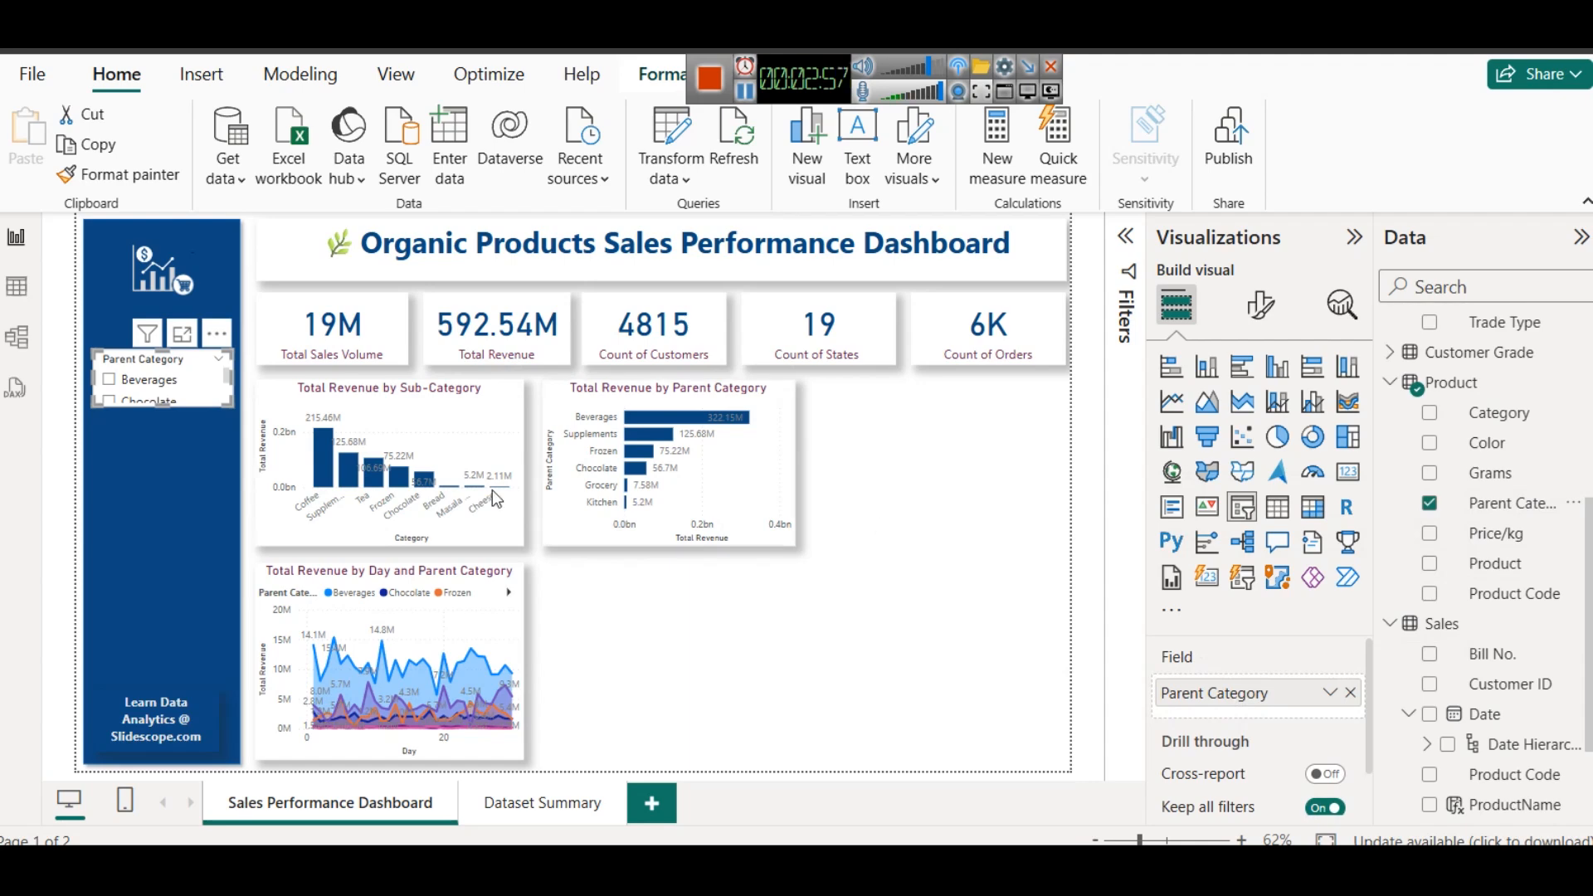
# - Set the Parent Category slicer's style to Dropdown
pyautogui.click(1259, 309)
pyautogui.click(1224, 478)
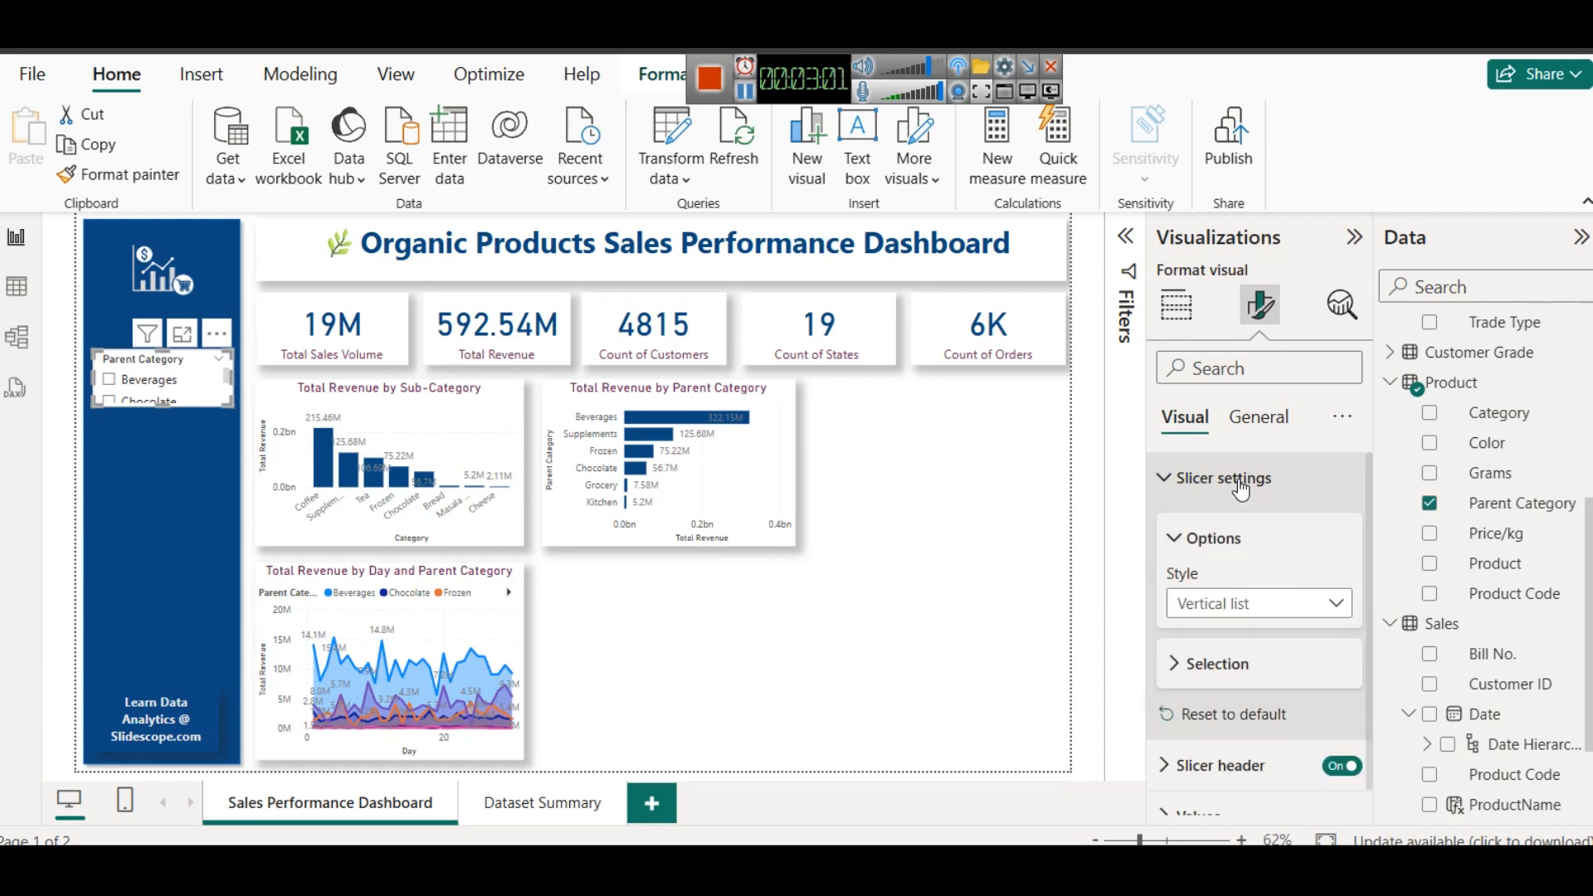
pyautogui.click(1228, 602)
pyautogui.click(1224, 690)
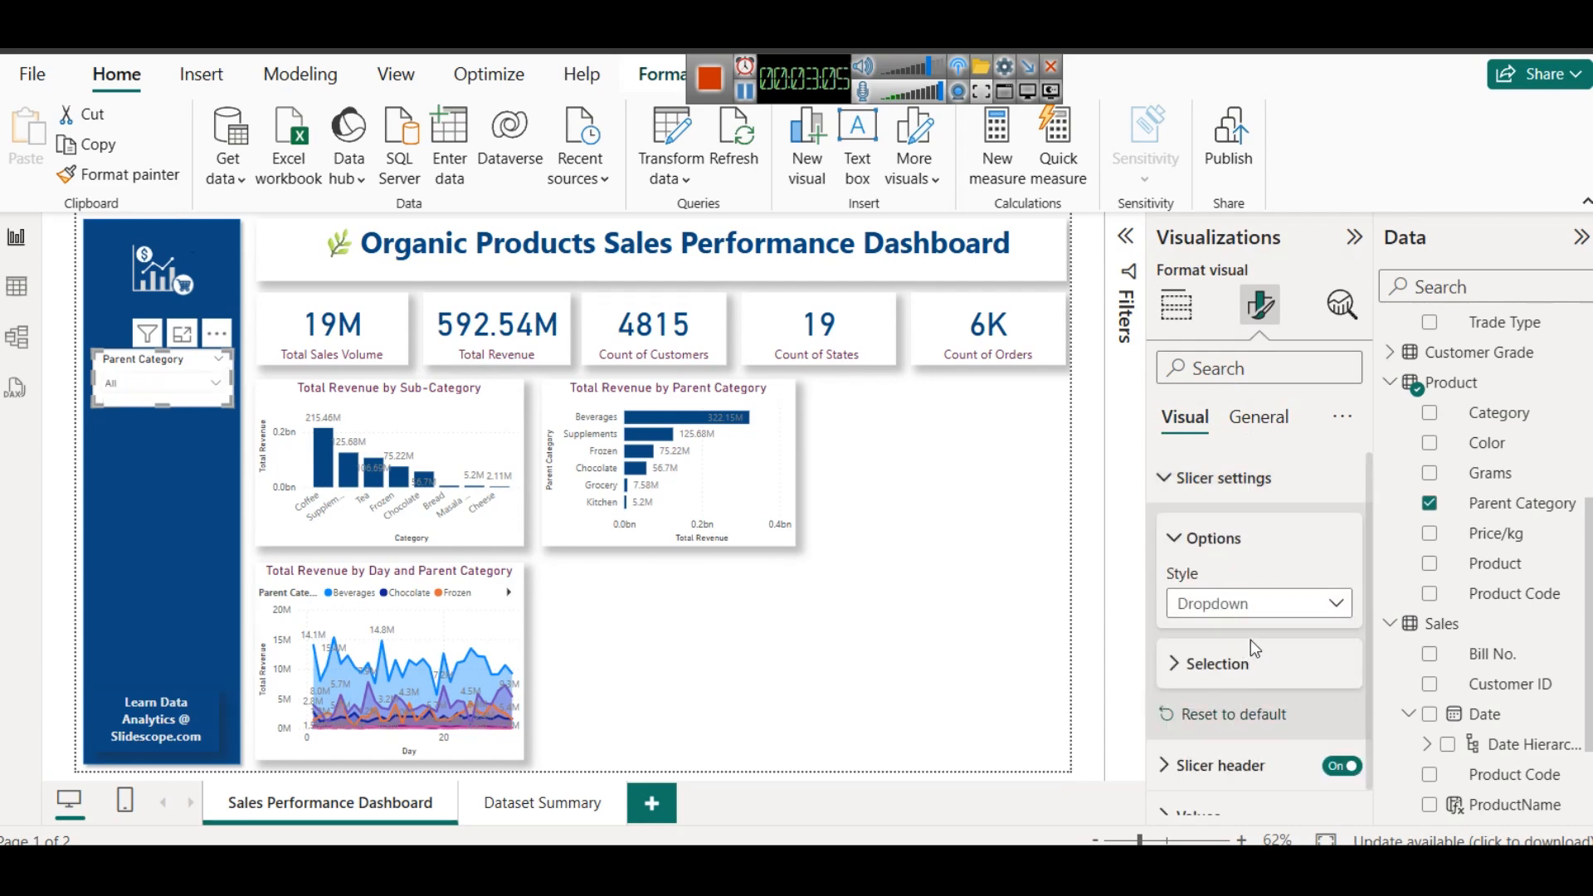
# - Set the font color of the Parent Category slicer's values to medium grey
pyautogui.scroll(-1, 1262, 614)
pyautogui.click(1232, 785)
pyautogui.scroll(-2, 1262, 688)
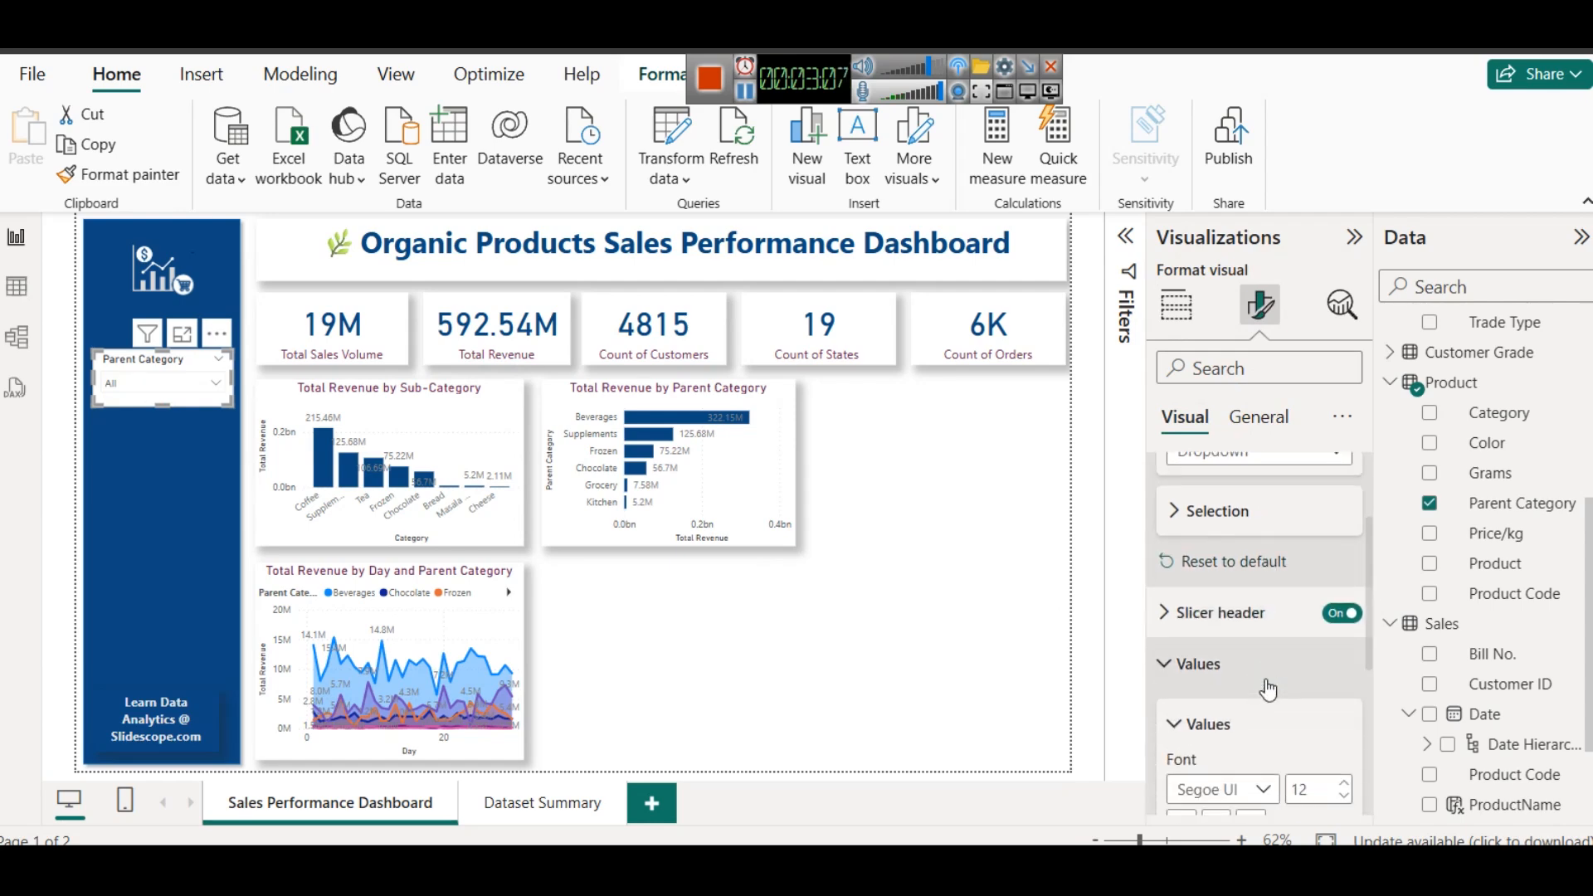
pyautogui.scroll(-3, 1228, 724)
pyautogui.click(1217, 643)
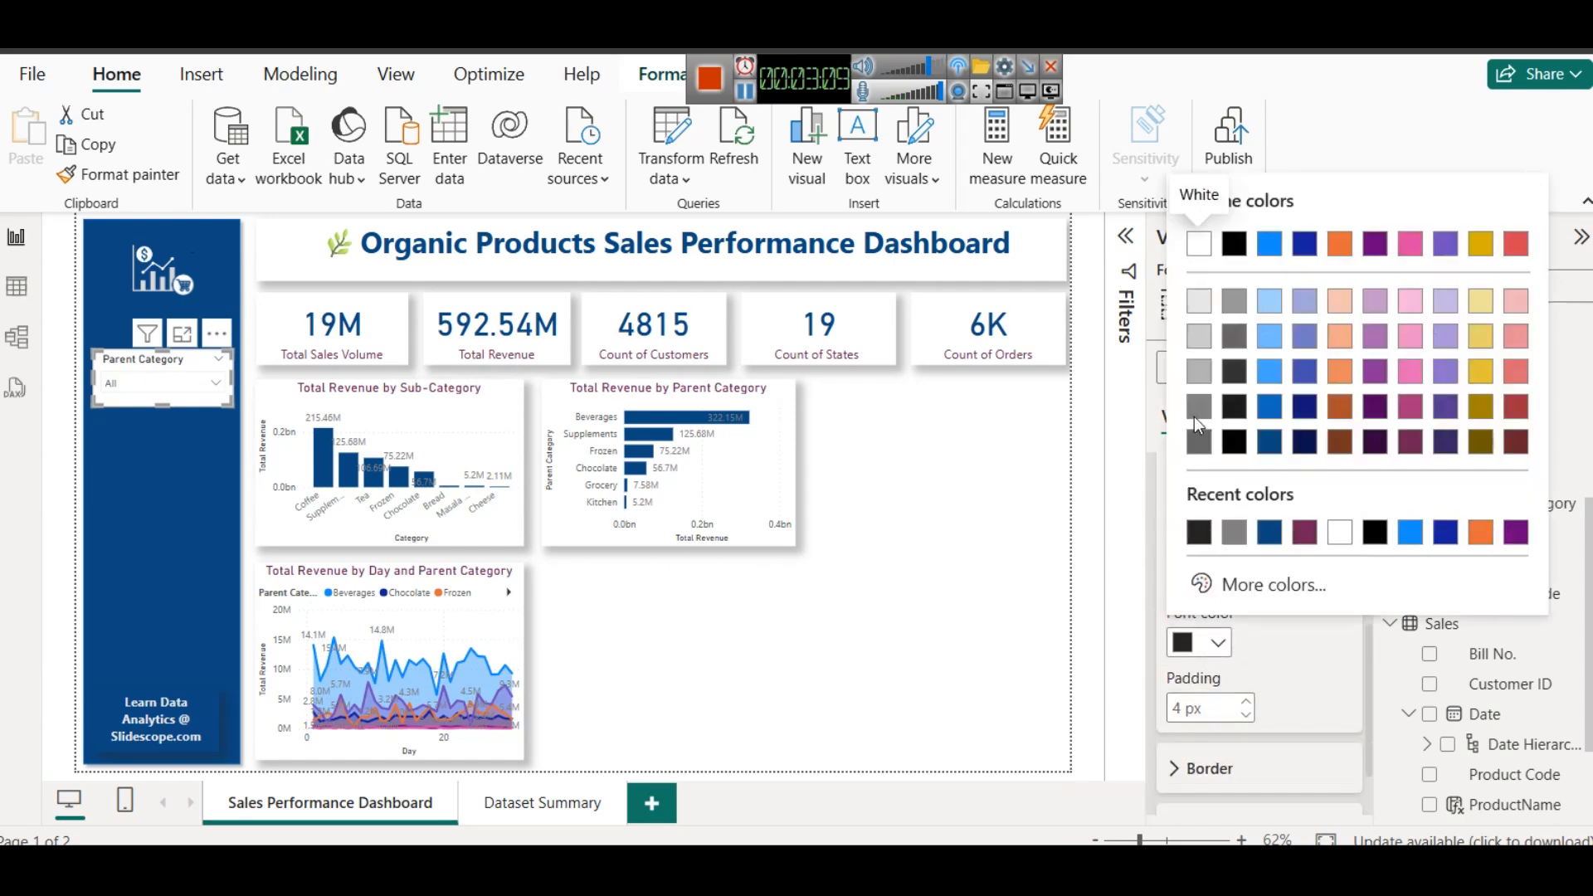
pyautogui.click(1197, 420)
# - Set the font color of the Parent Category slicer's header to the lightest grey
pyautogui.scroll(3, 1237, 664)
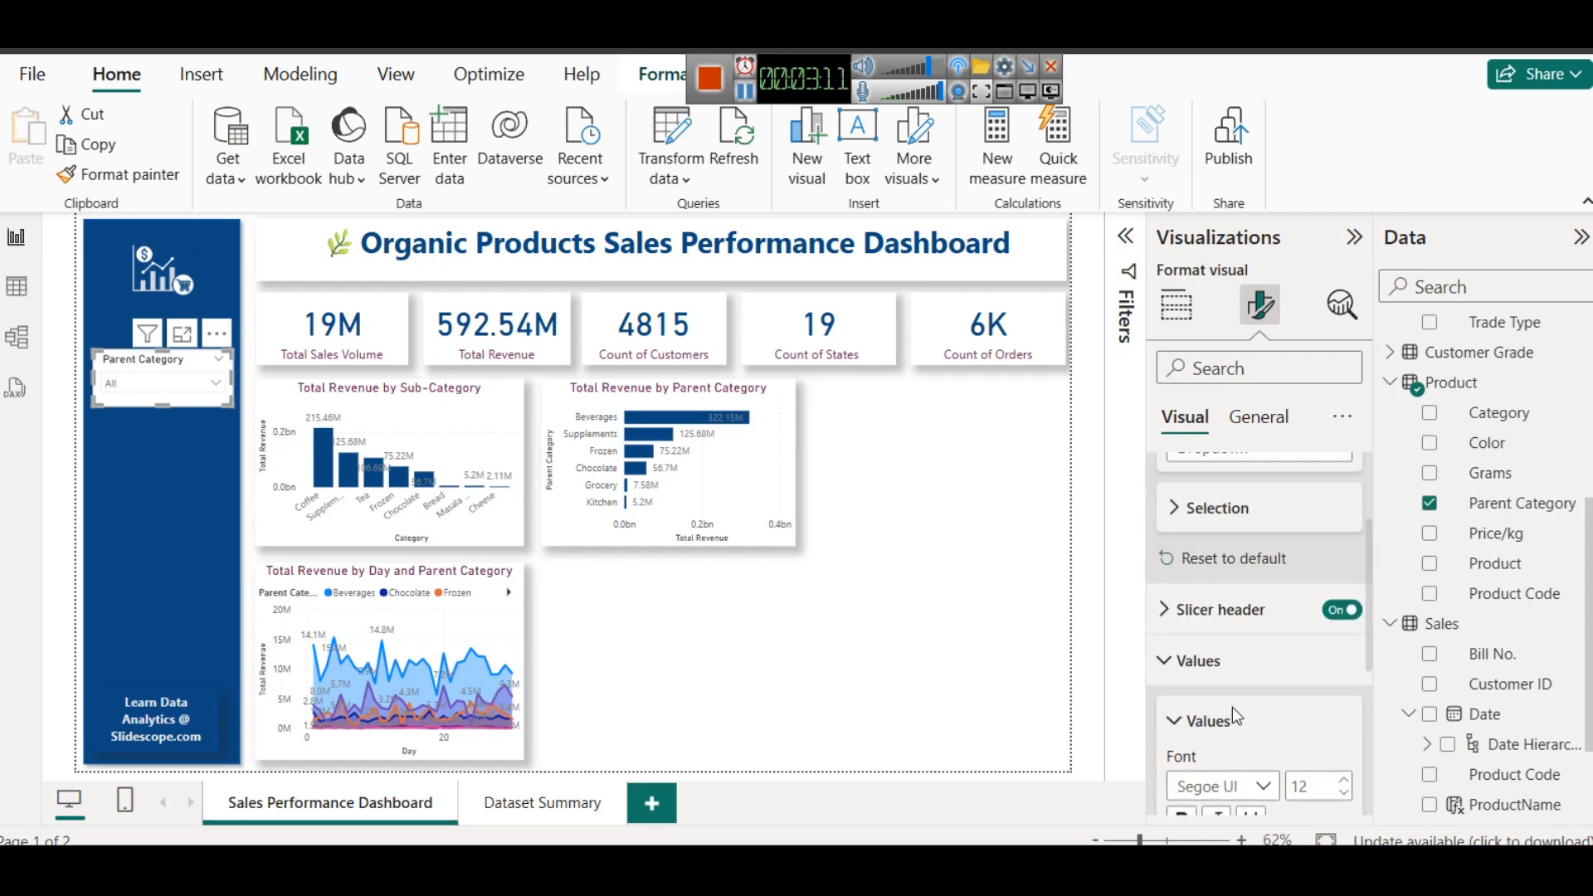
pyautogui.scroll(2, 1229, 614)
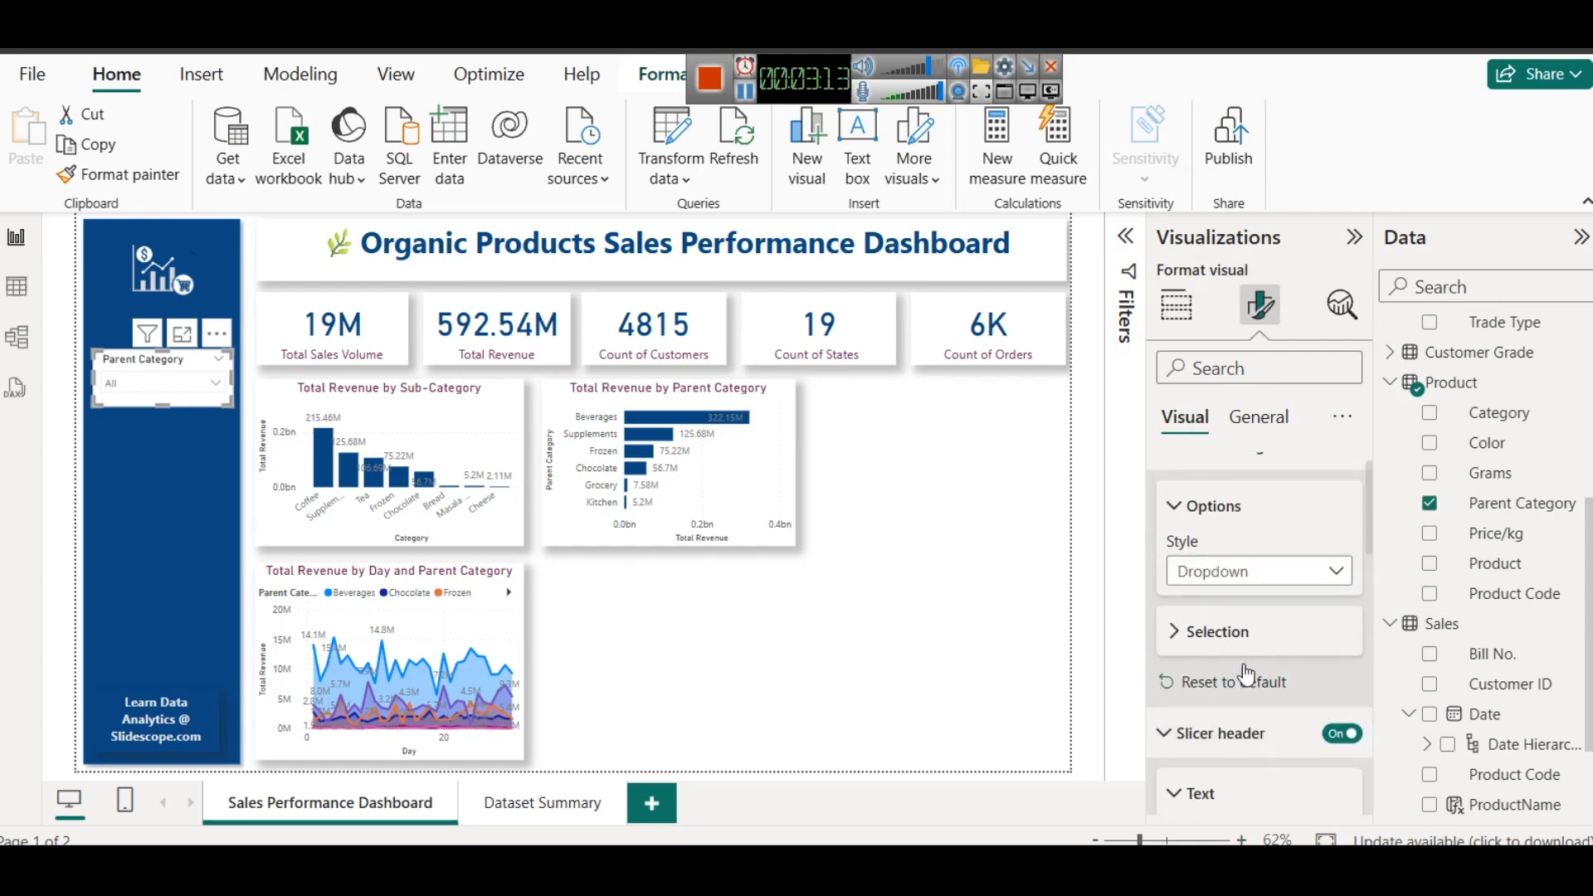
pyautogui.scroll(-3, 1247, 675)
pyautogui.click(1217, 657)
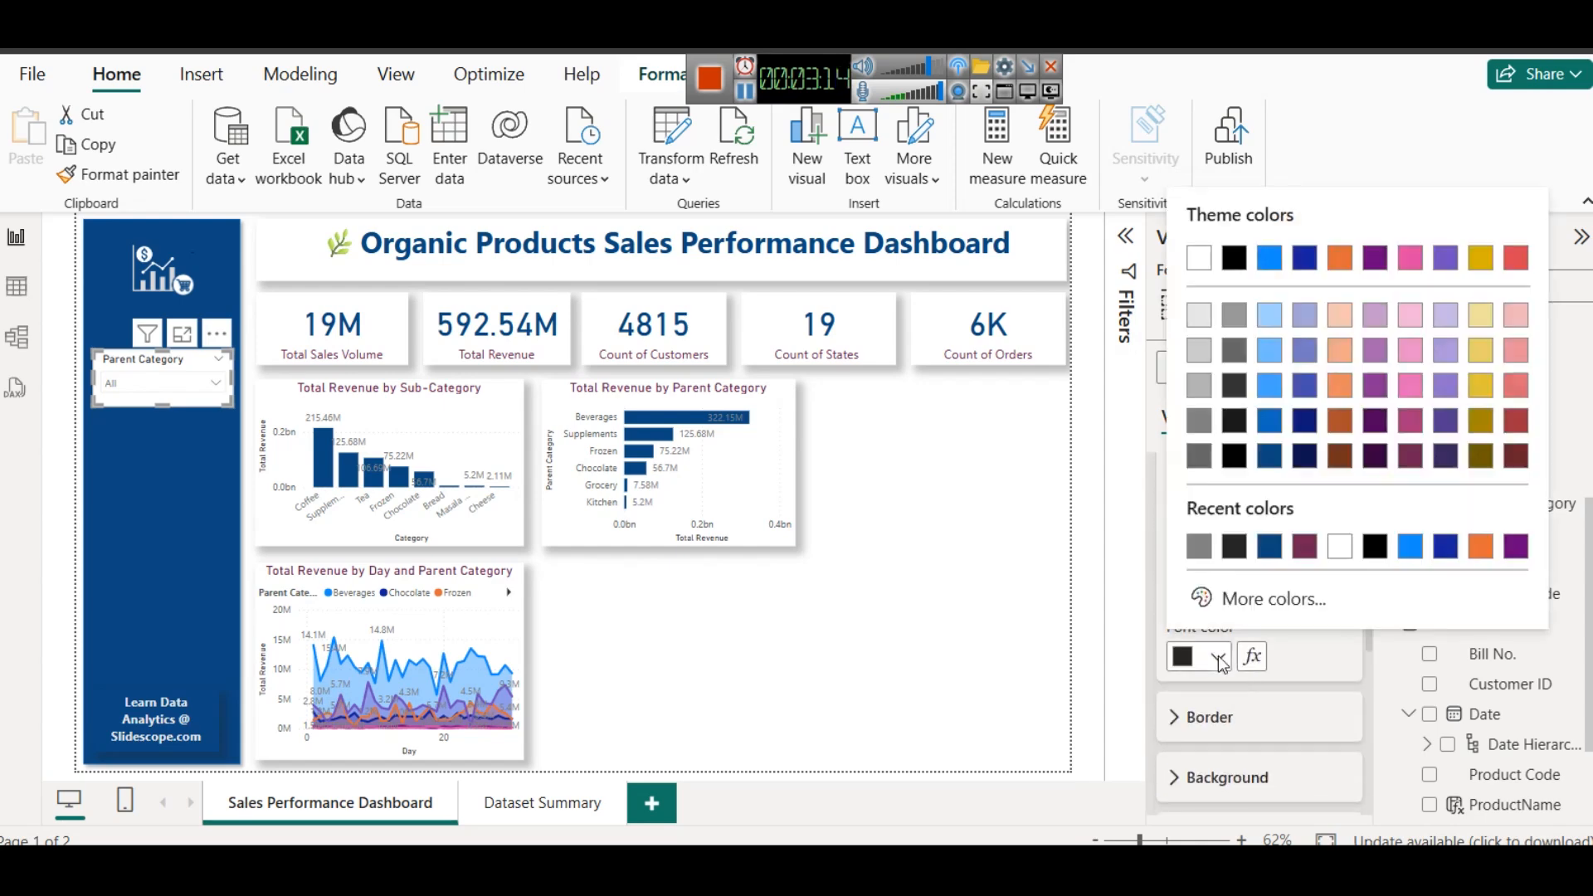
pyautogui.click(1205, 319)
# - Turn off the Parent Category slicer's background and turn on its shadow
pyautogui.click(1255, 421)
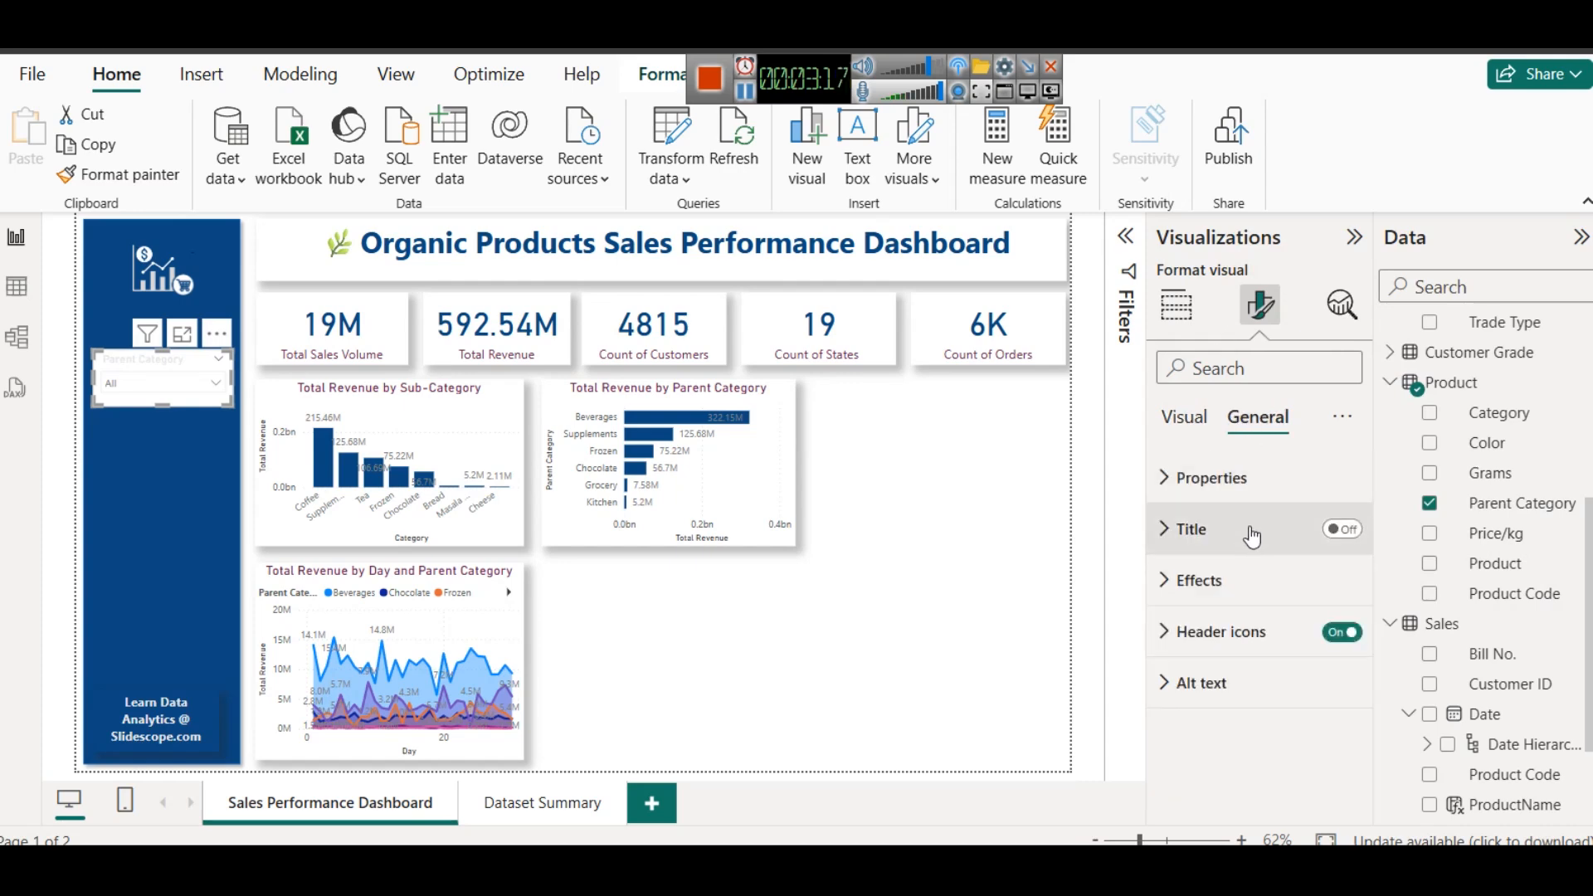
pyautogui.click(1227, 580)
pyautogui.click(1332, 641)
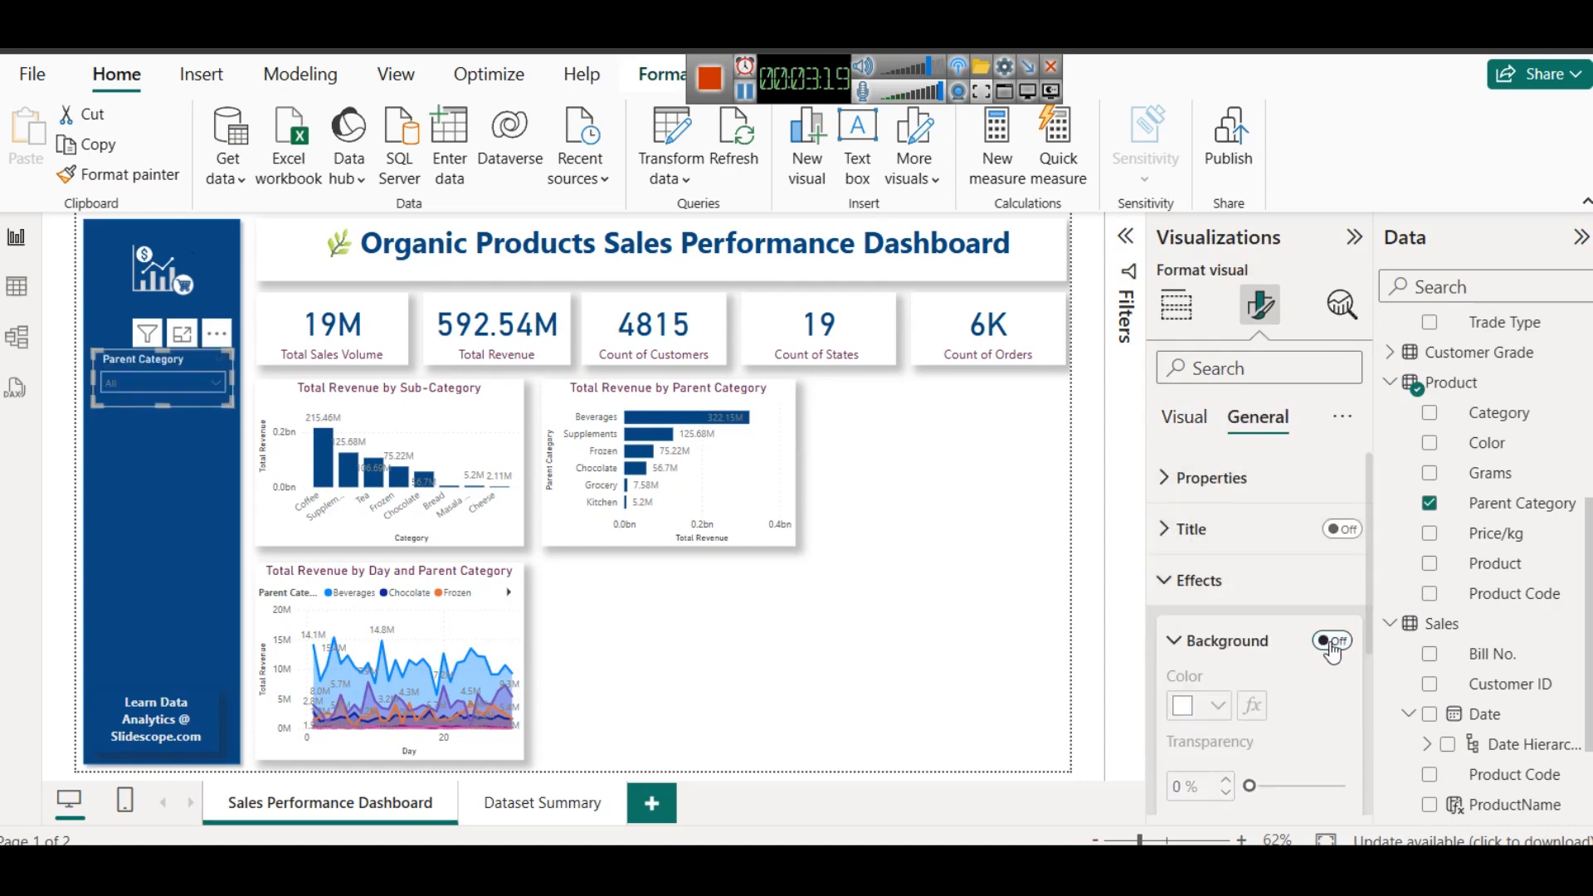
pyautogui.scroll(-3, 1253, 573)
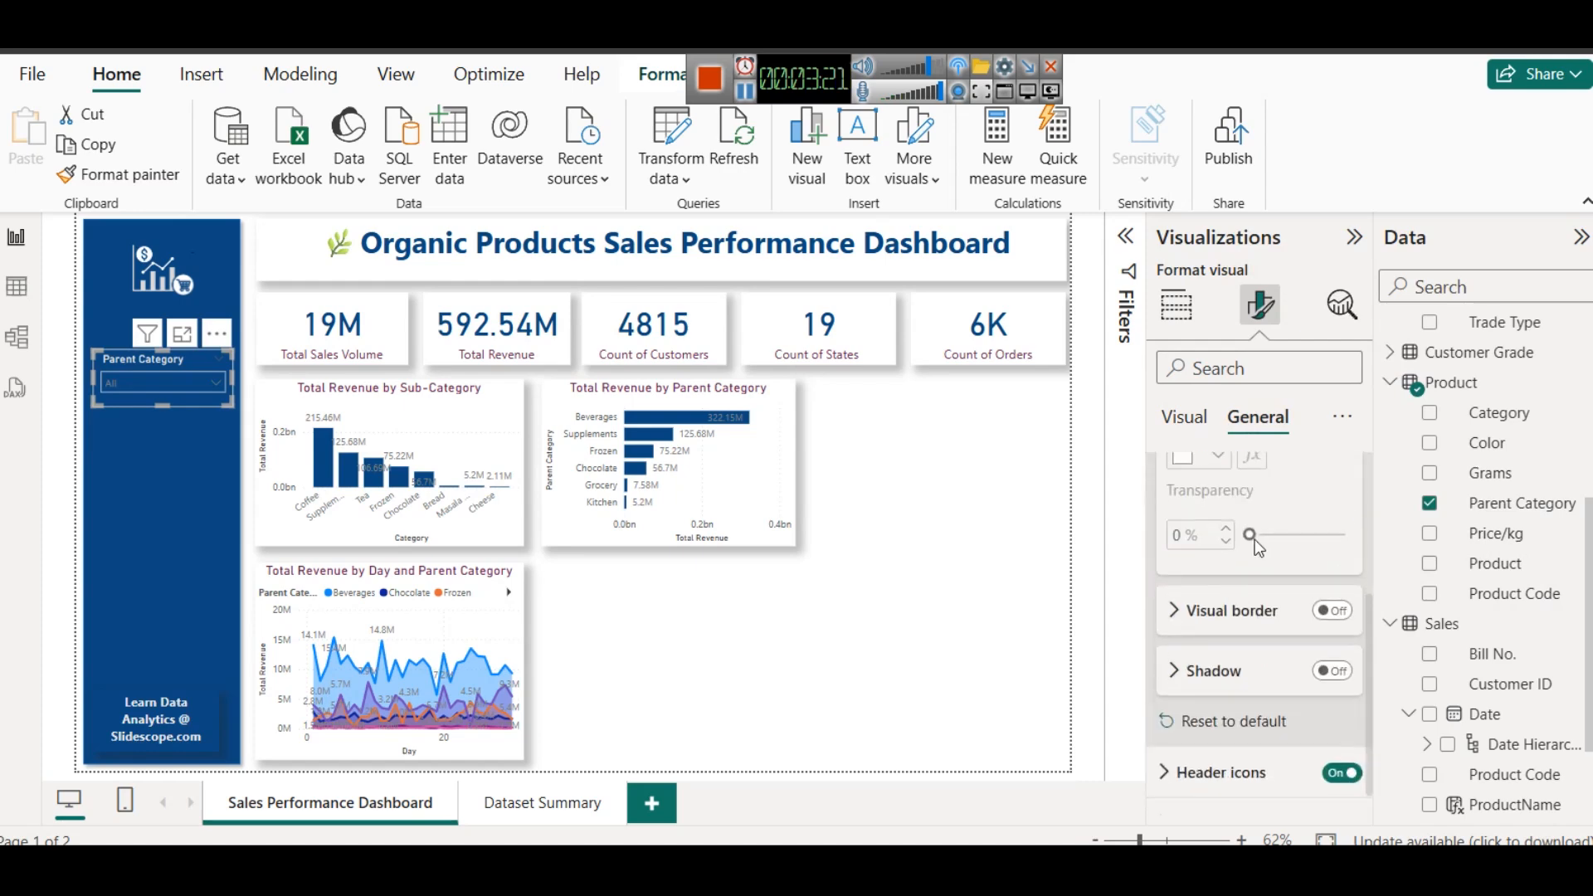
pyautogui.click(1340, 679)
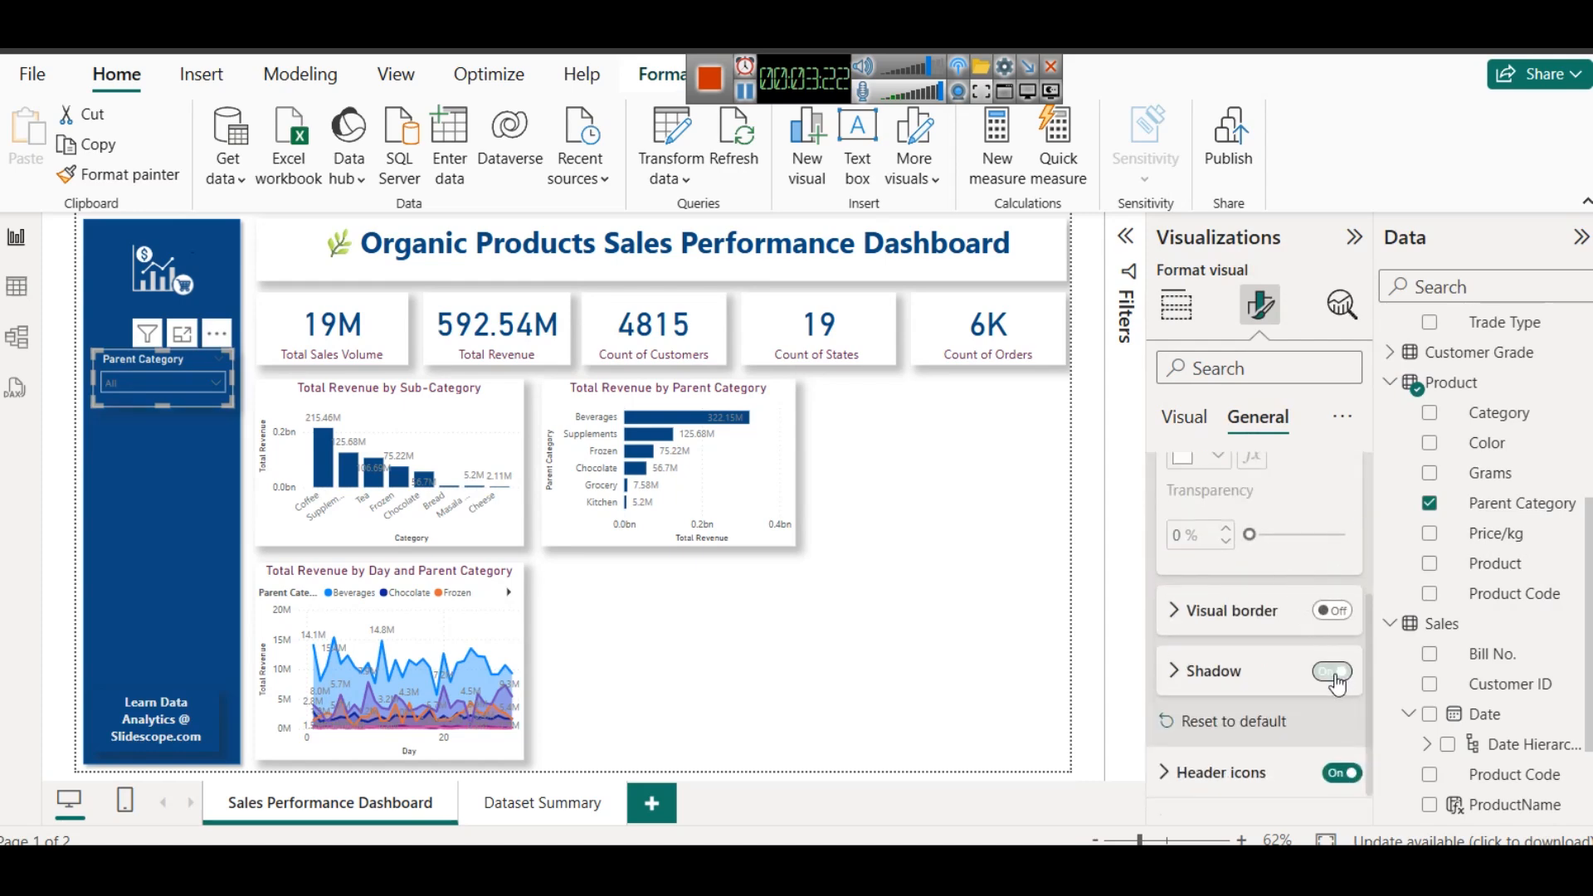
pyautogui.click(1034, 559)
# - Move the Parent Category slicer slightly up in the blue sidebar, closer to the logo
pyautogui.click(182, 403)
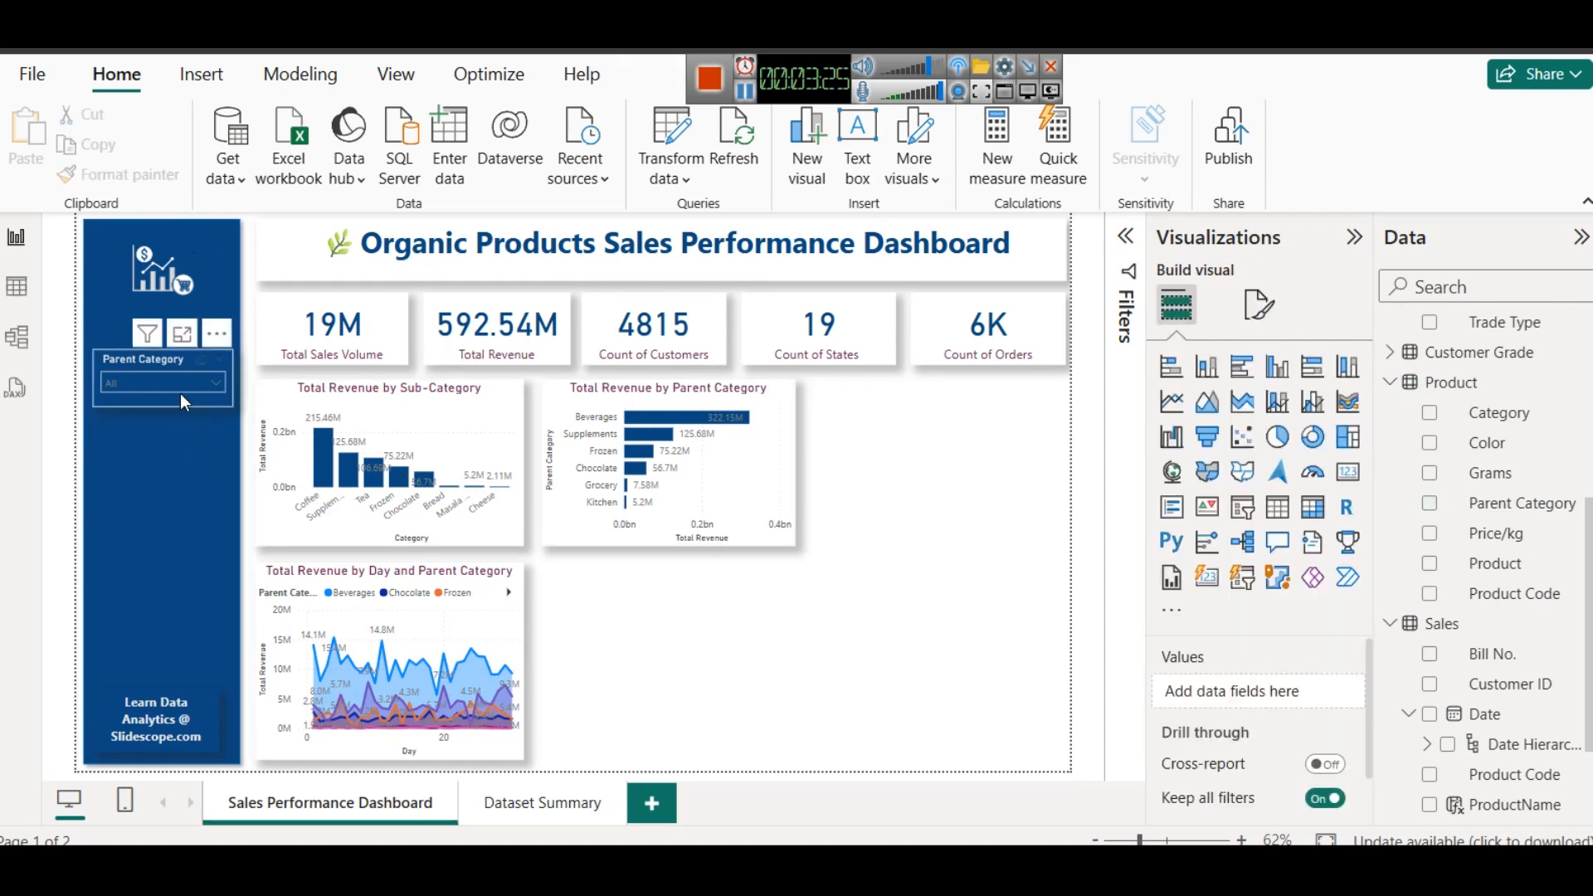
pyautogui.moveTo(181, 393); pyautogui.dragTo(181, 372)
pyautogui.click(880, 521)
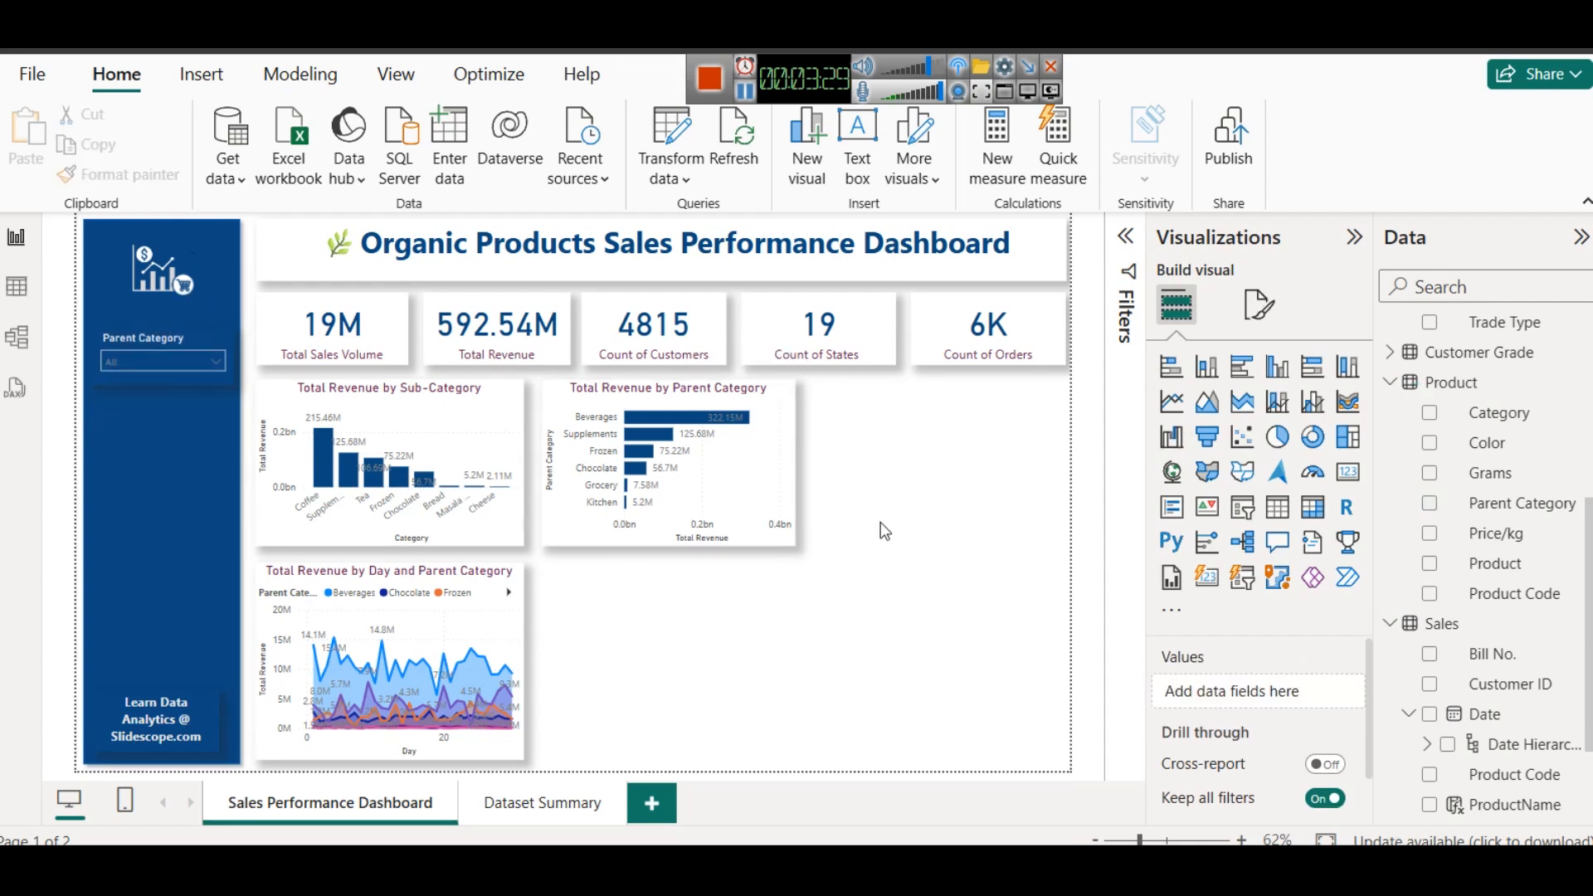
# - Turn on a visual border for the Parent Category slicer and color it white
pyautogui.click(162, 345)
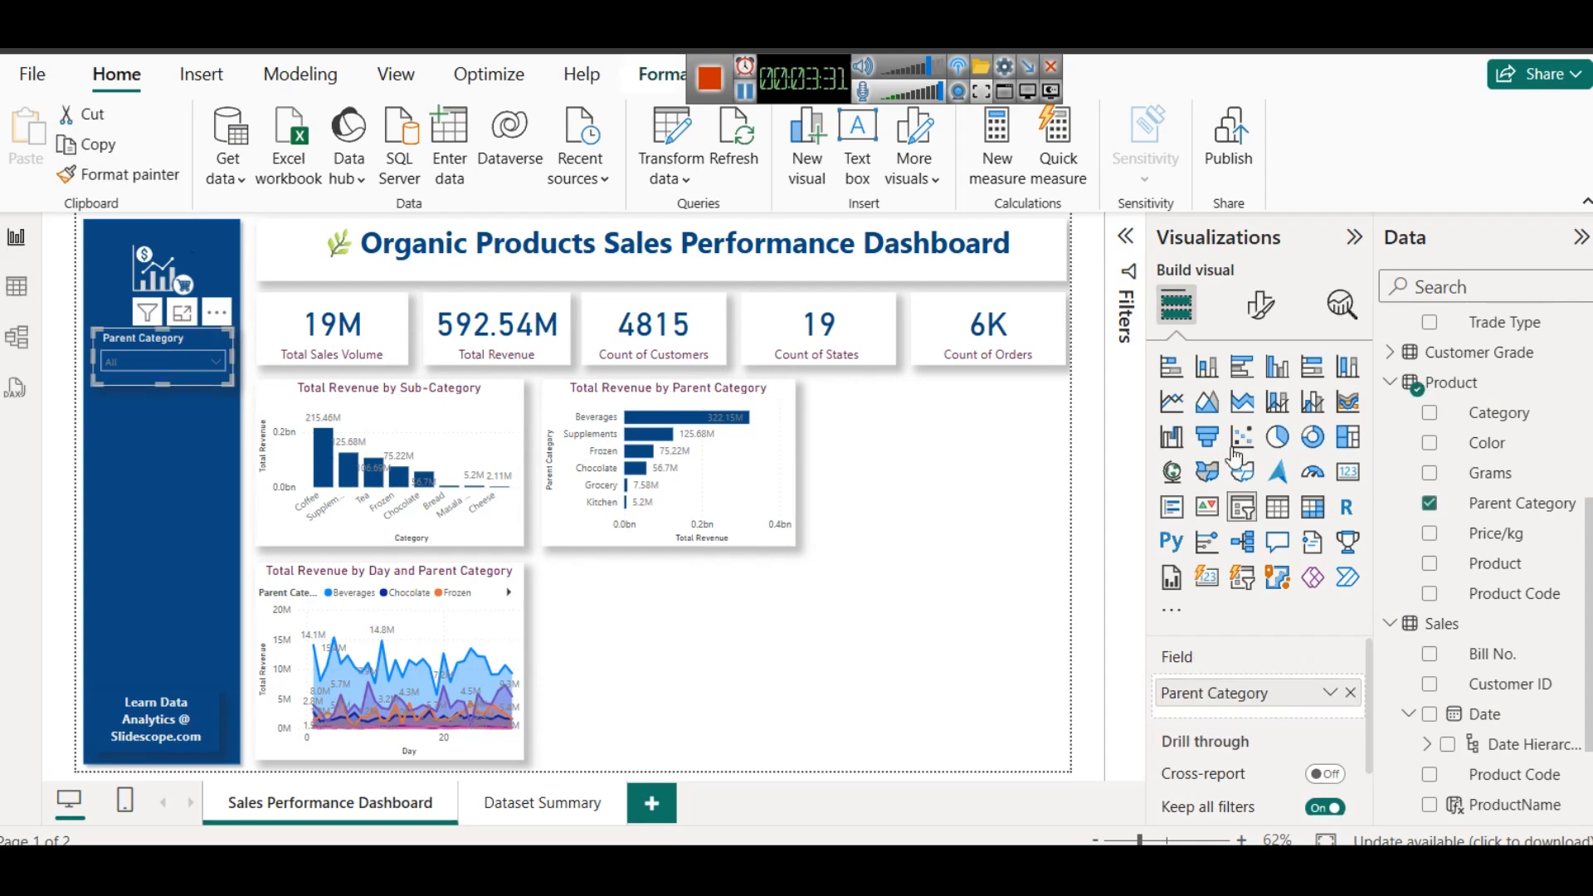
pyautogui.click(1262, 303)
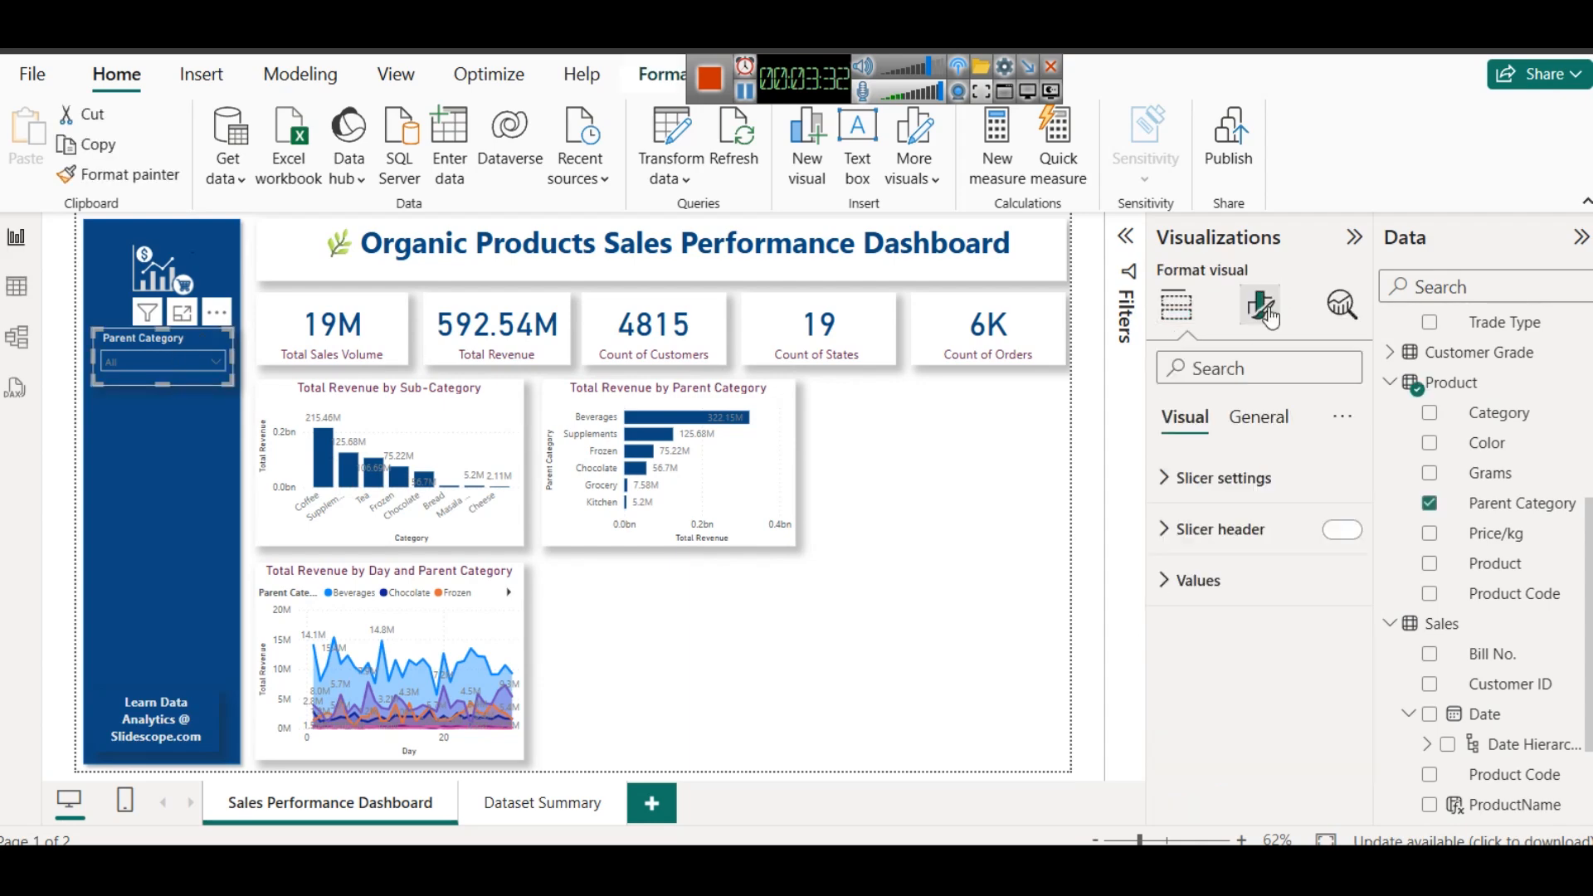
pyautogui.click(1258, 417)
pyautogui.click(1285, 580)
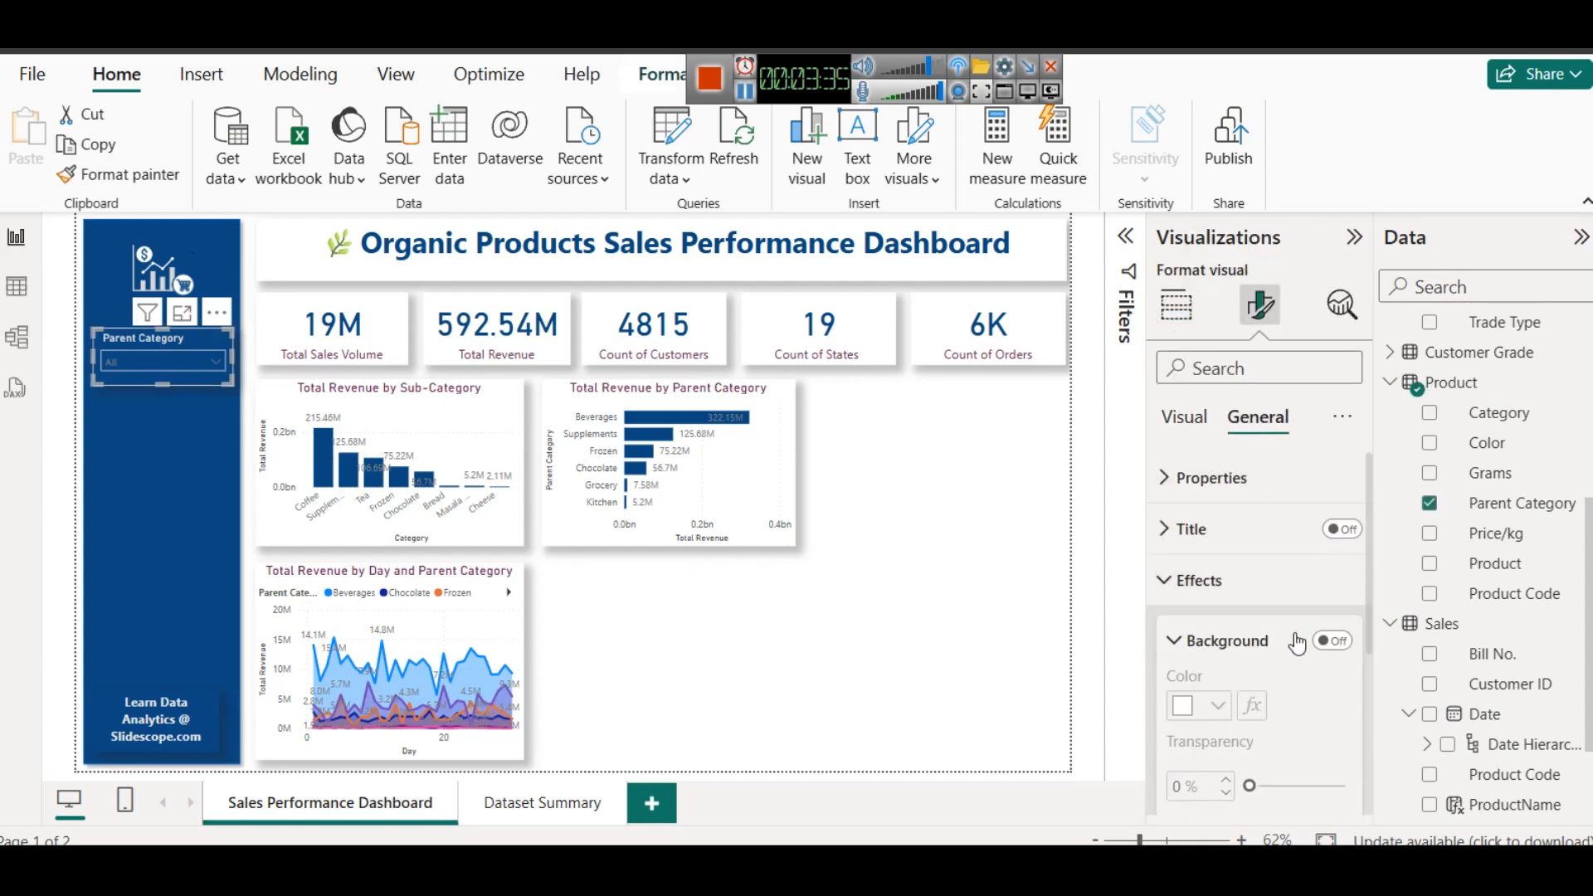
pyautogui.scroll(-2, 1300, 641)
pyautogui.click(1332, 736)
pyautogui.click(1183, 736)
pyautogui.scroll(-1, 1200, 694)
pyautogui.click(1208, 551)
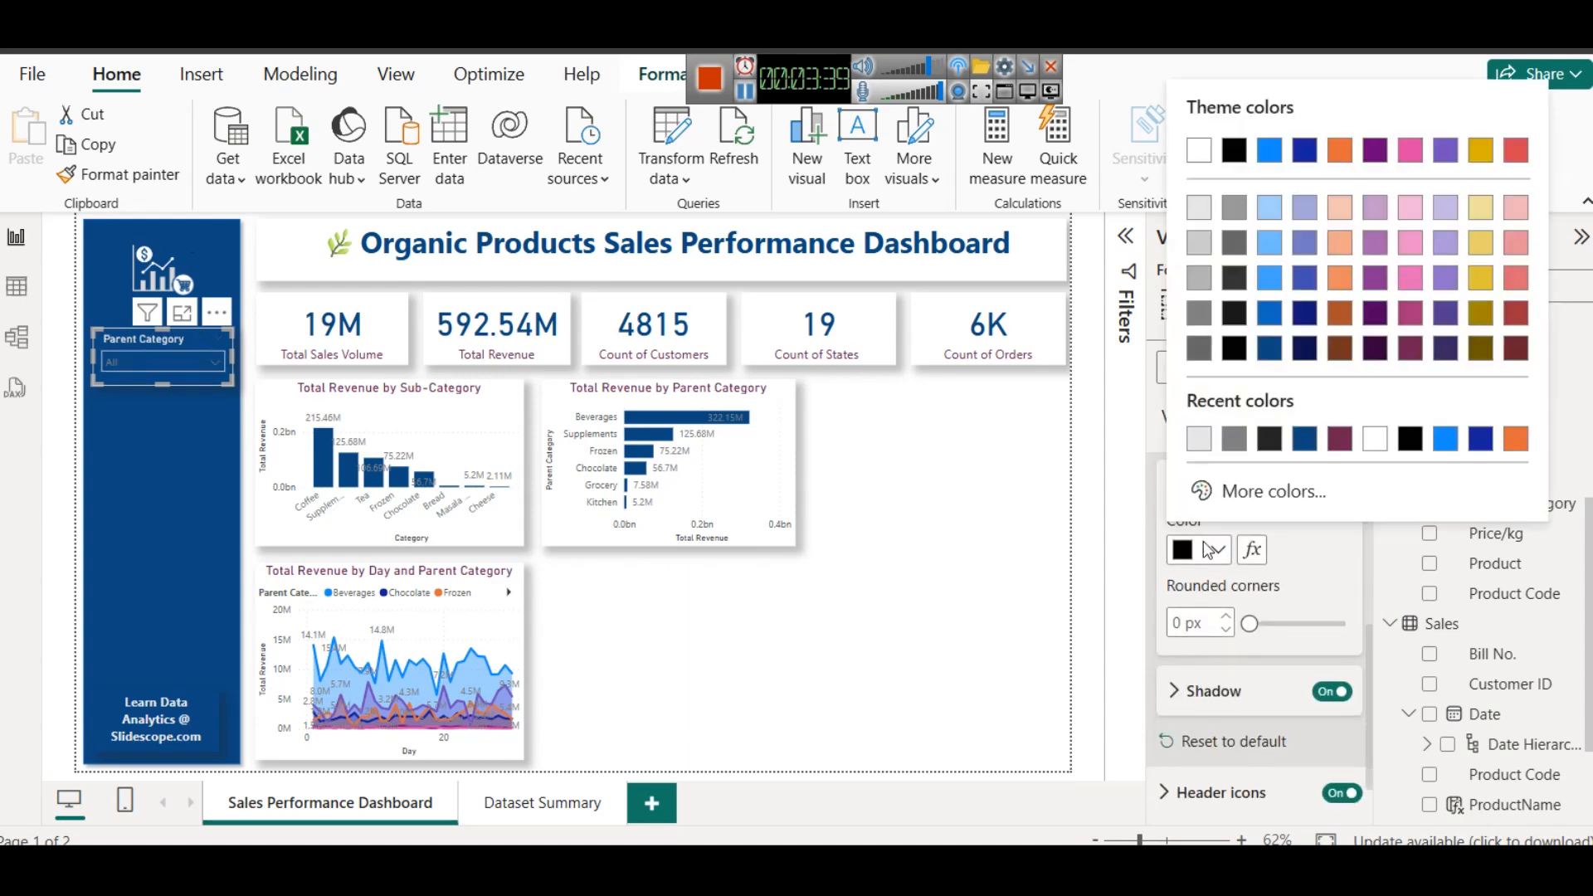
pyautogui.click(1206, 164)
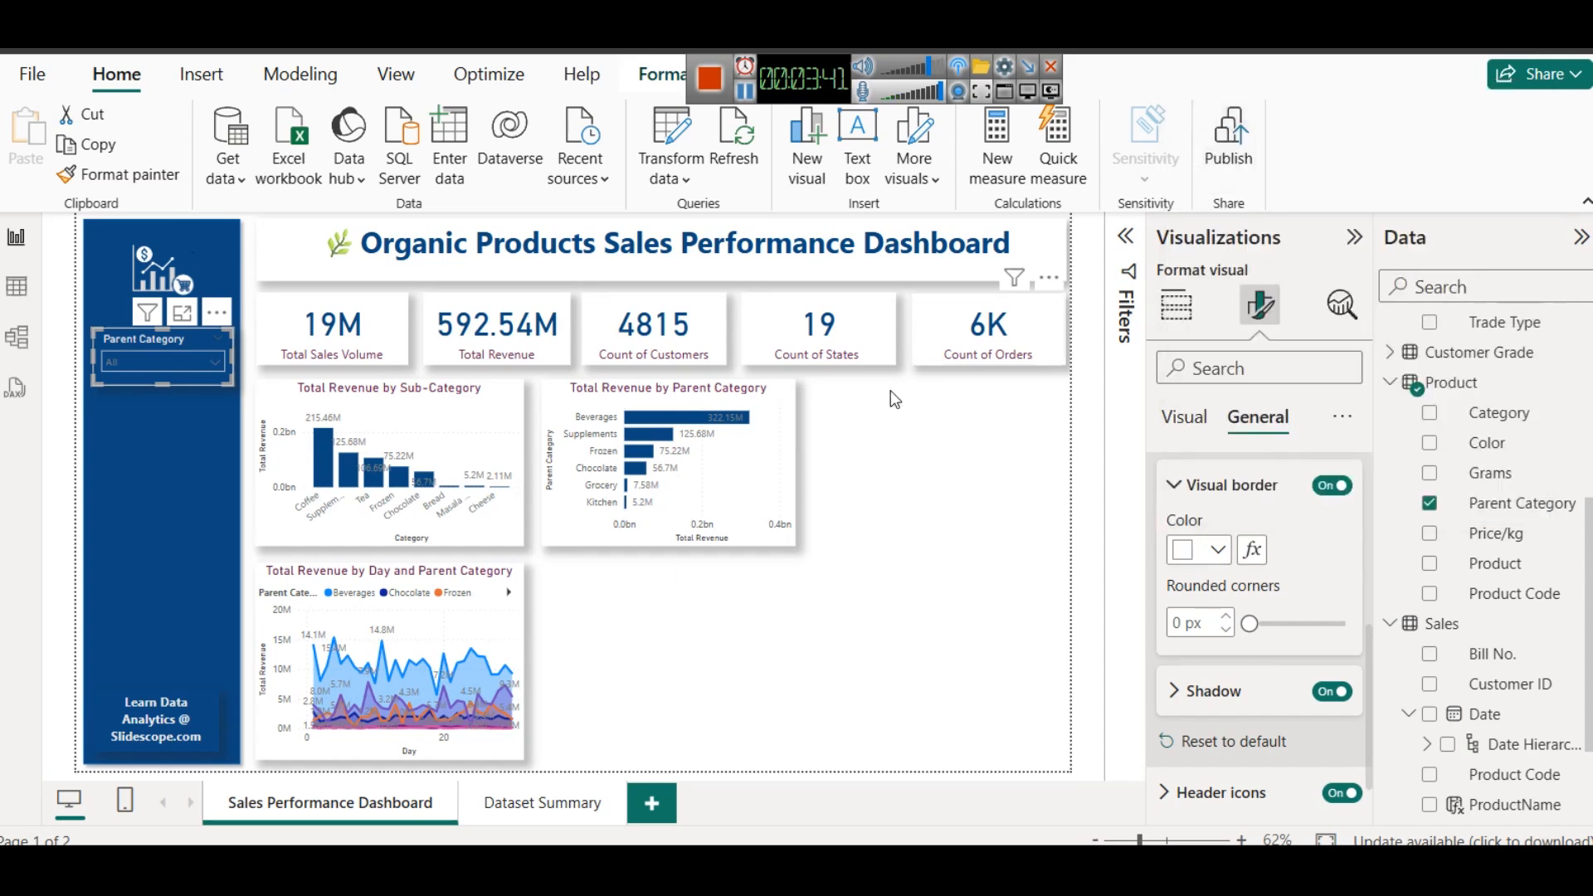
# - Duplicate the Parent Category slicer directly below the original and replace the copy's field with Product from the Product table
pyautogui.click(174, 345)
pyautogui.hotkey('ctrl', 'c')
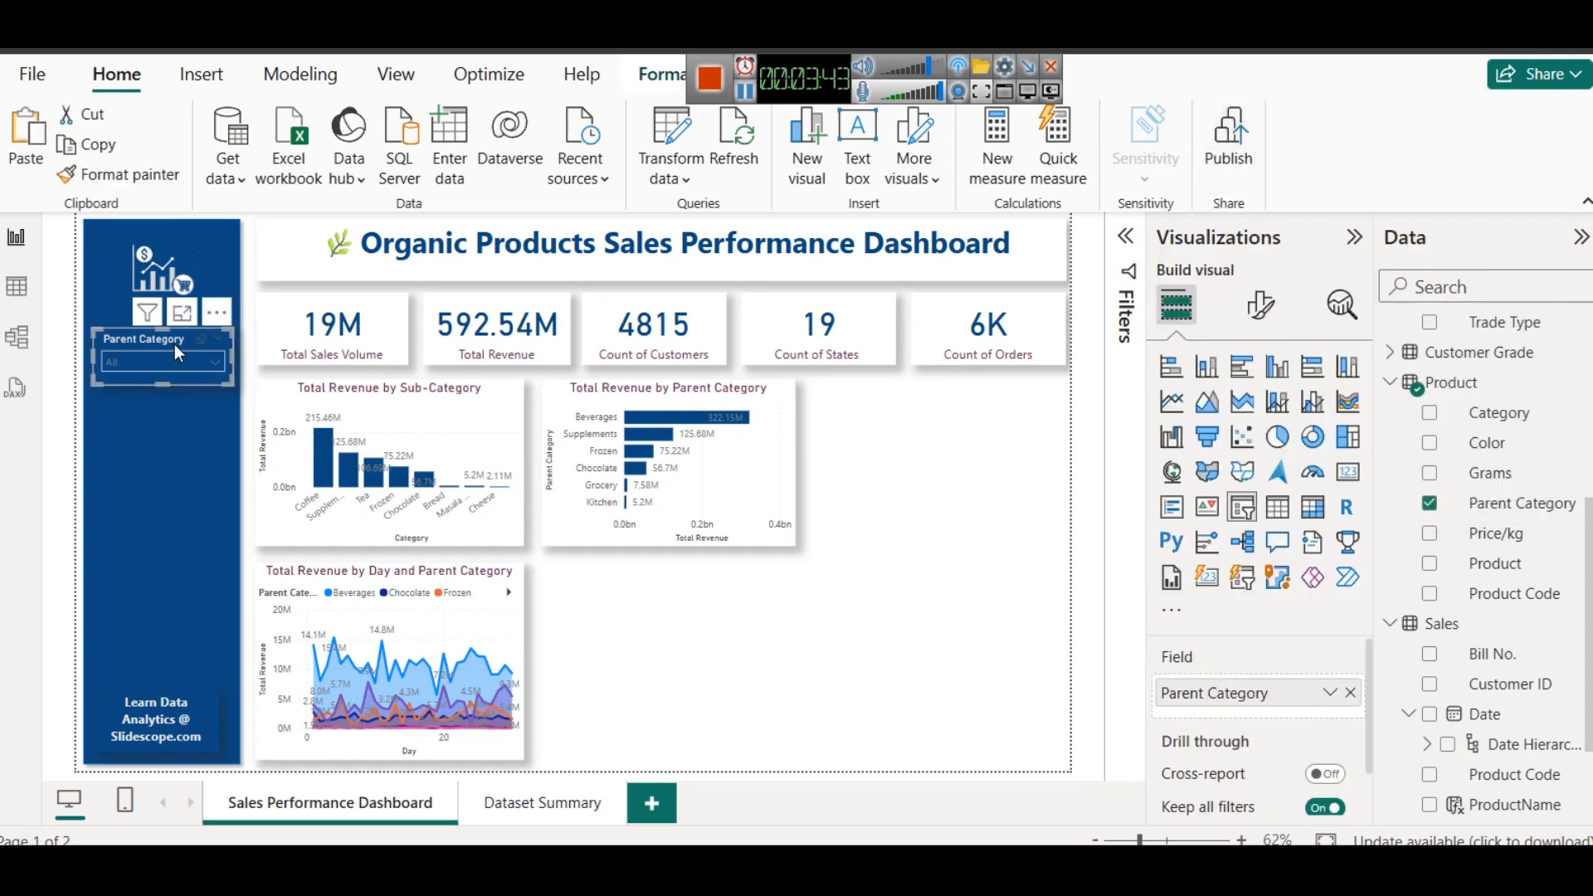
pyautogui.hotkey('ctrl', 'v')
pyautogui.moveTo(176, 352); pyautogui.dragTo(167, 412)
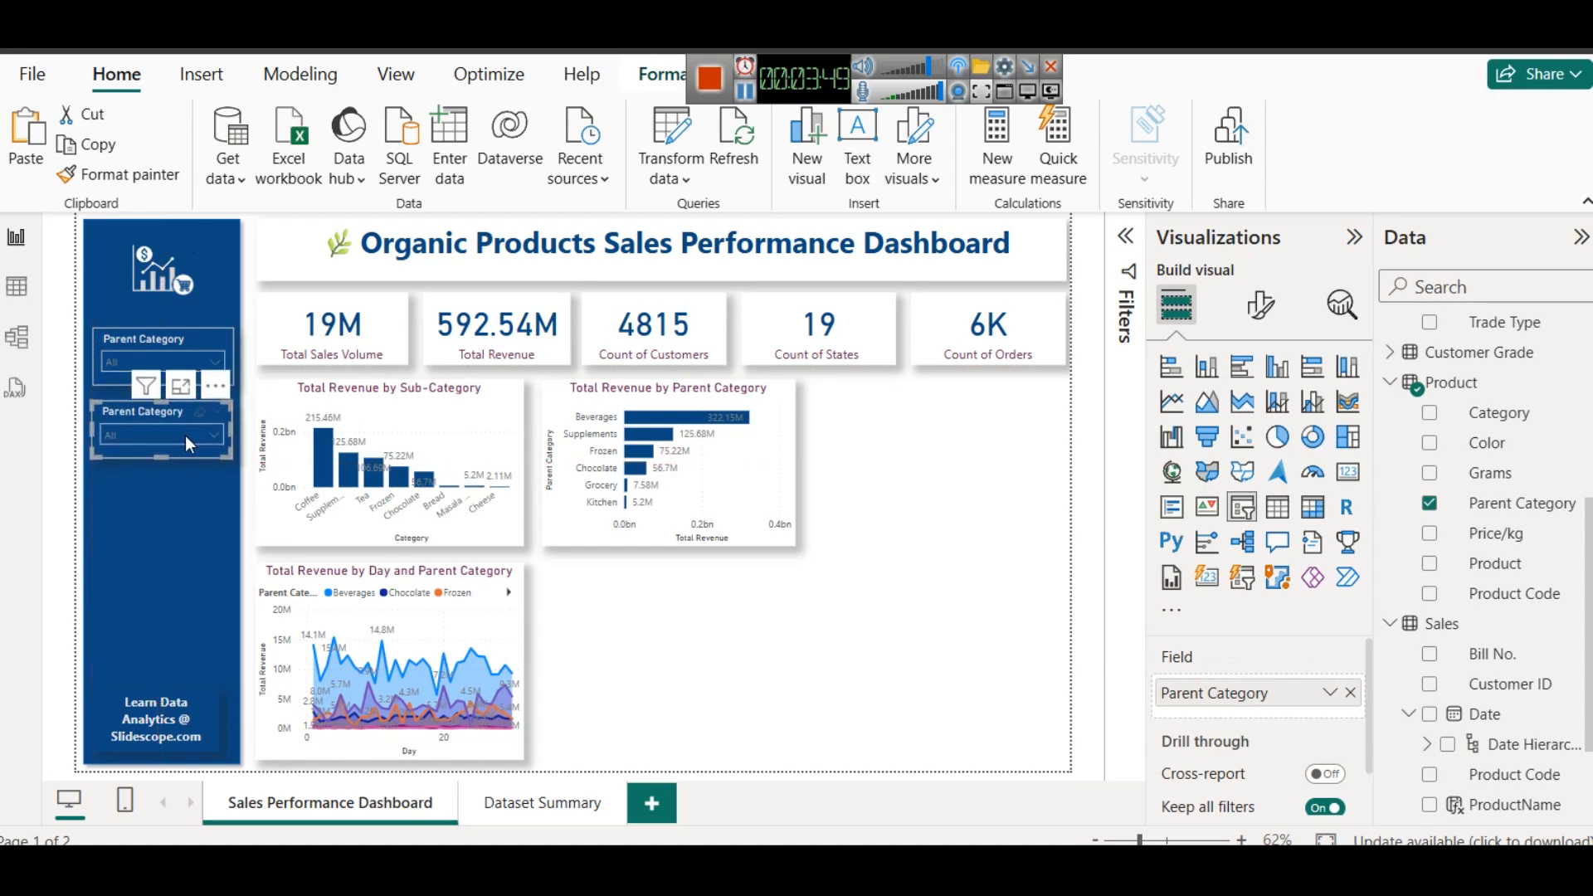
pyautogui.click(1351, 693)
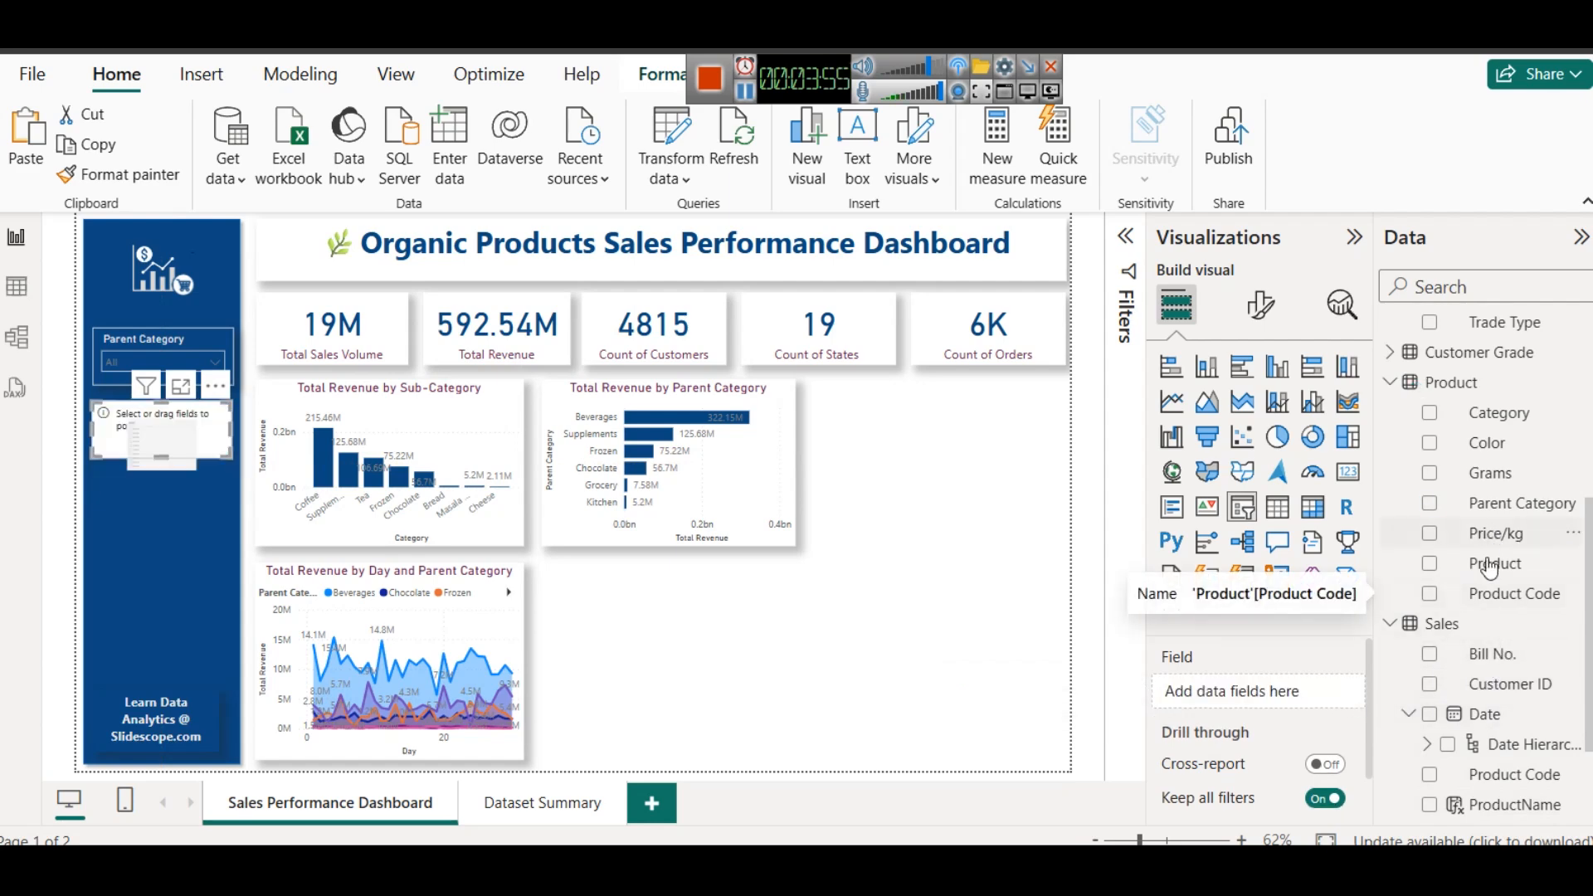
pyautogui.moveTo(1499, 569); pyautogui.dragTo(1253, 692)
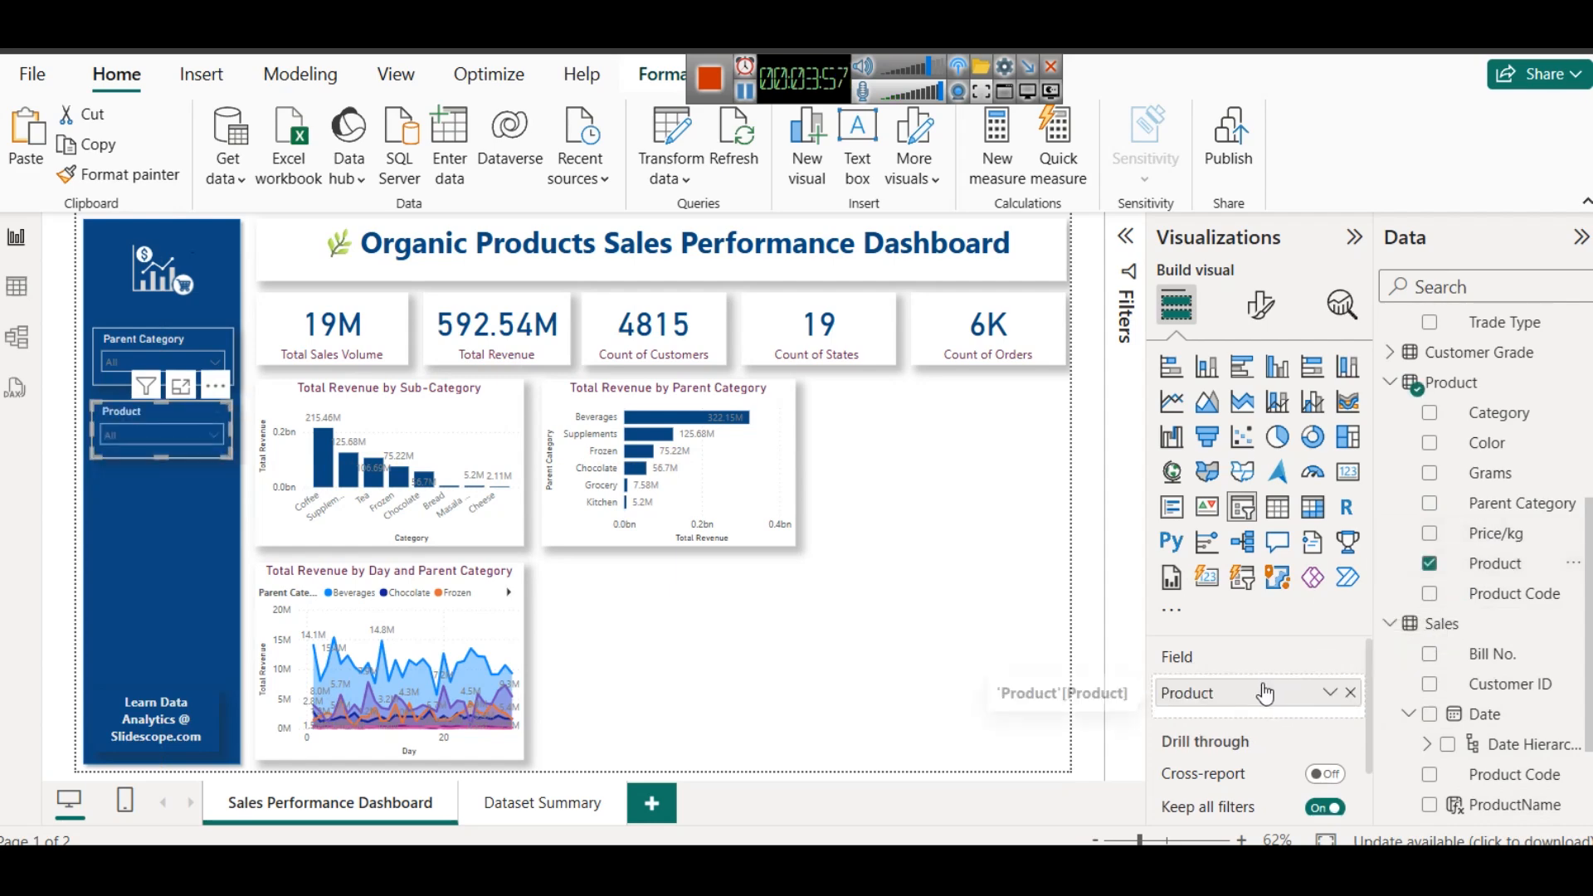
# - Test the Product slicer with Tetl alone and with Tetl, Tobl, Twin, Typh and Wagh together, and clear the selection
pyautogui.click(171, 428)
pyautogui.scroll(-6, 157, 498)
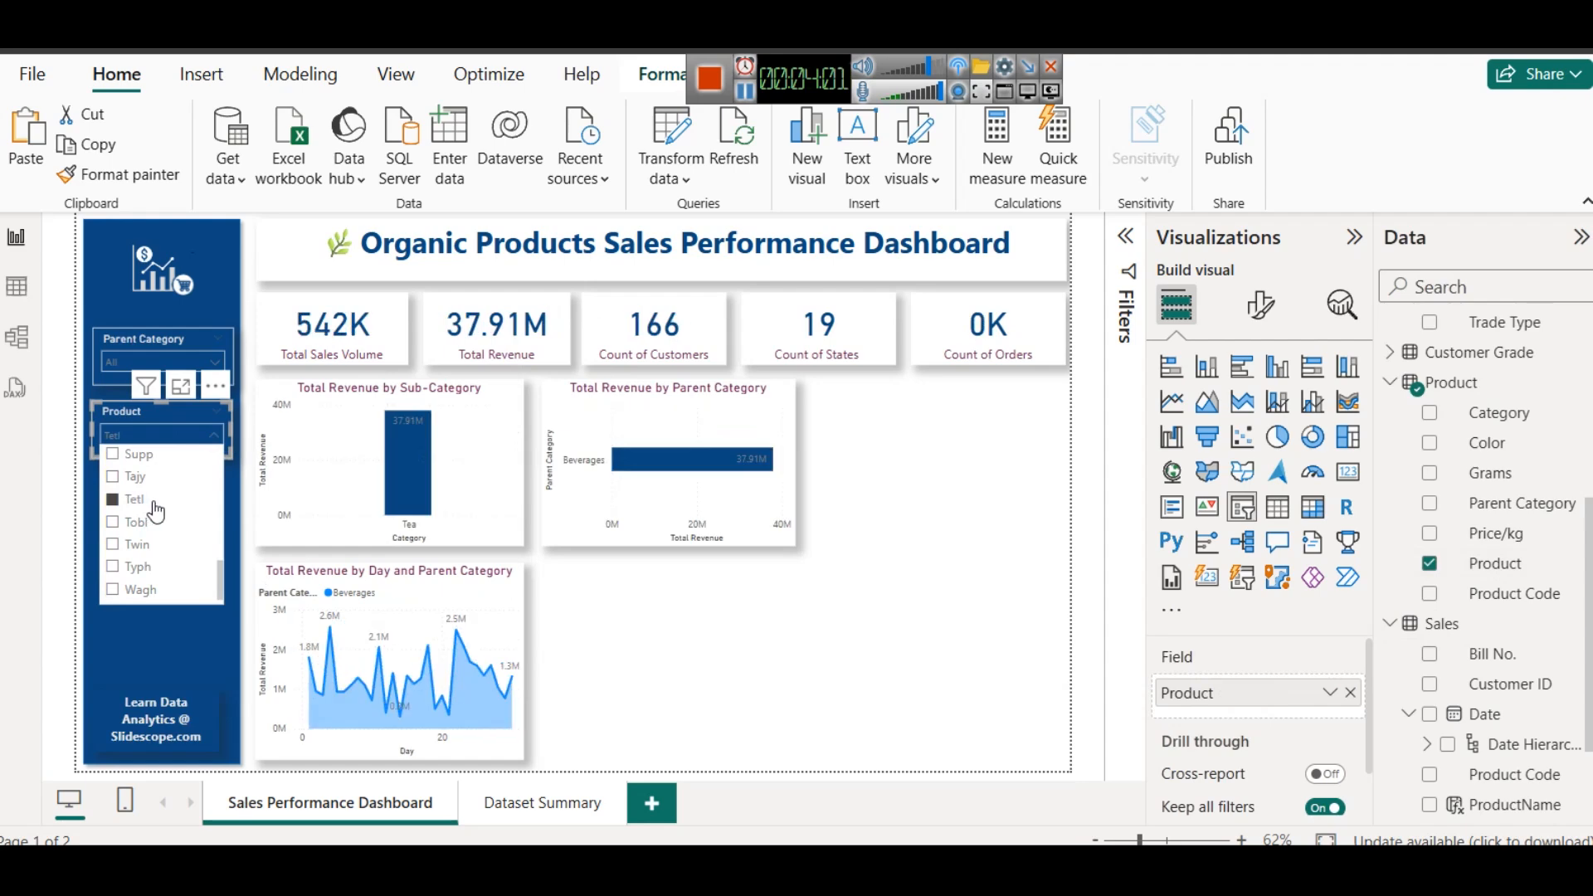
pyautogui.click(155, 503)
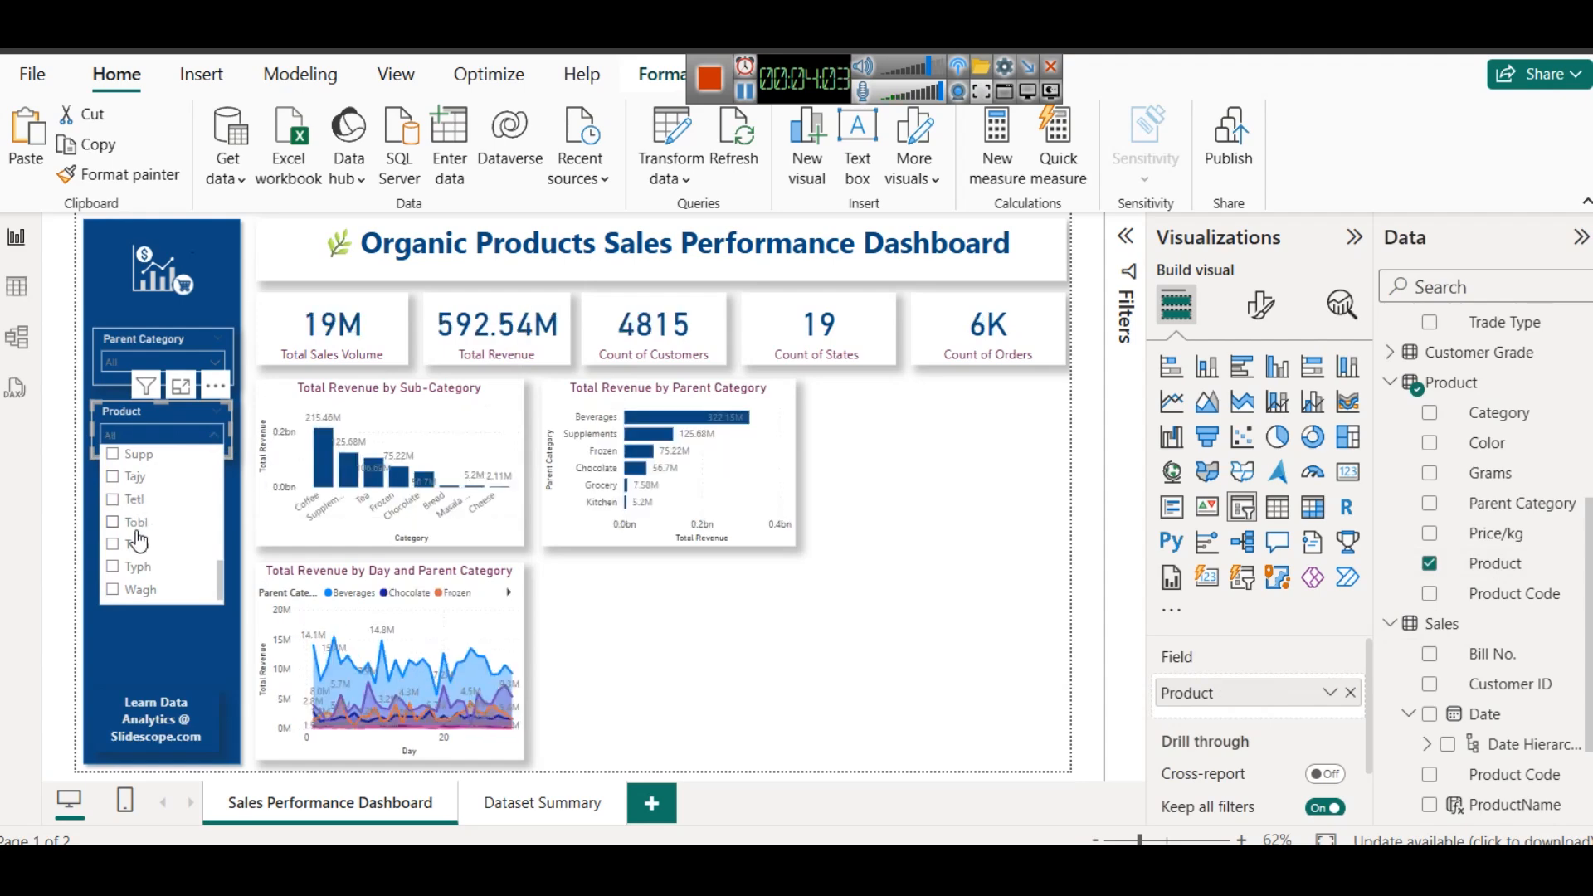
pyautogui.click(136, 529)
pyautogui.keyDown('ctrl'); pyautogui.click(143, 549); pyautogui.keyUp('ctrl')
pyautogui.keyDown('ctrl'); pyautogui.click(136, 572); pyautogui.keyUp('ctrl')
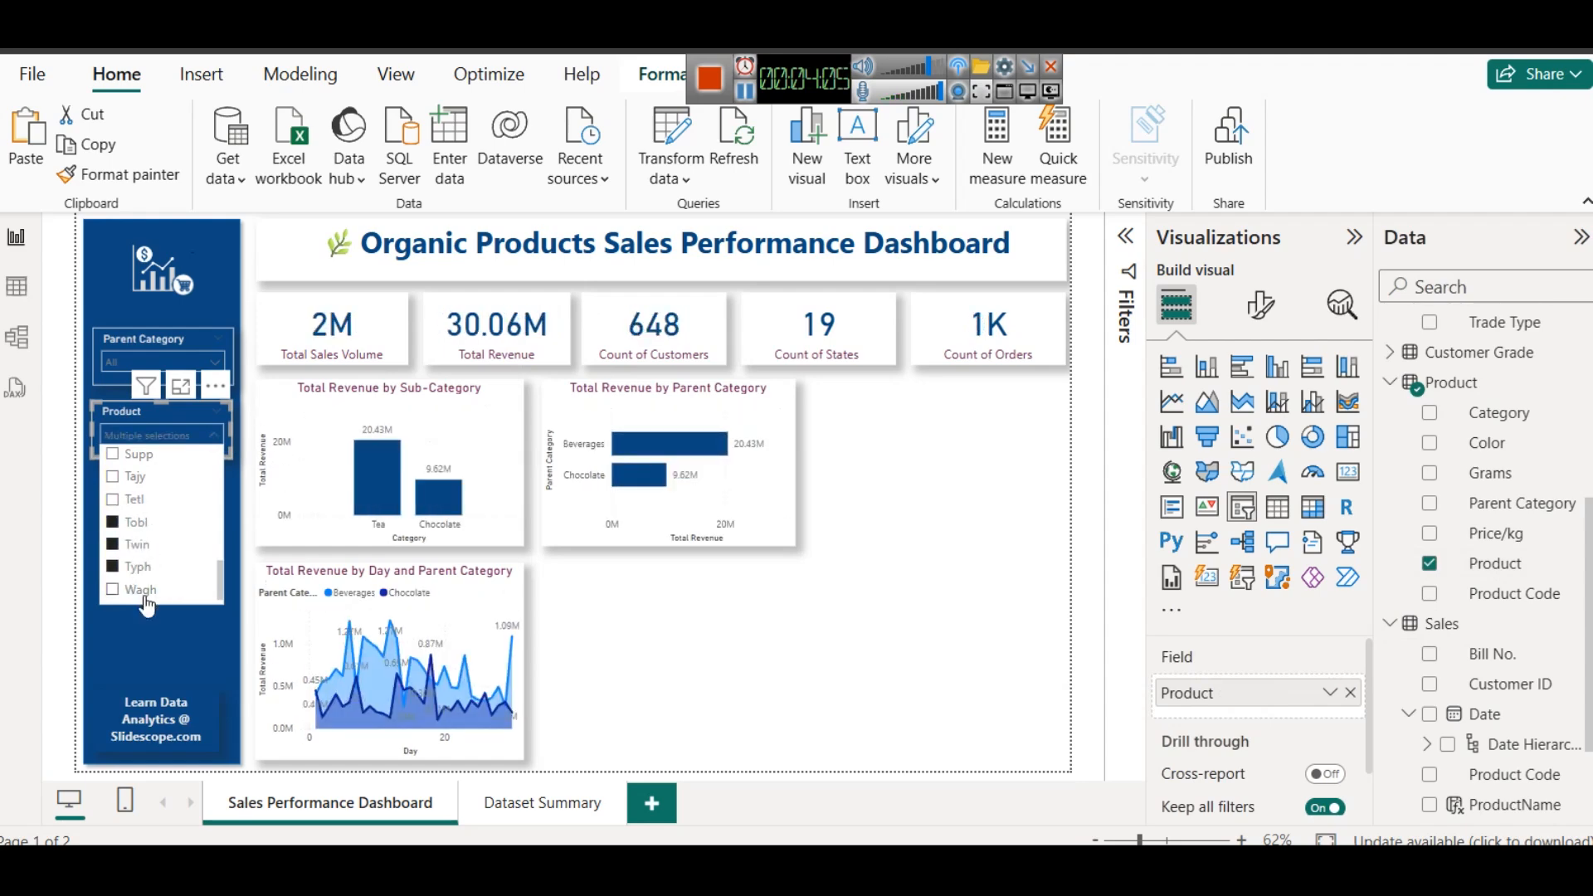
pyautogui.keyDown('ctrl'); pyautogui.click(143, 592); pyautogui.keyUp('ctrl')
pyautogui.keyDown('ctrl'); pyautogui.click(136, 502); pyautogui.keyUp('ctrl')
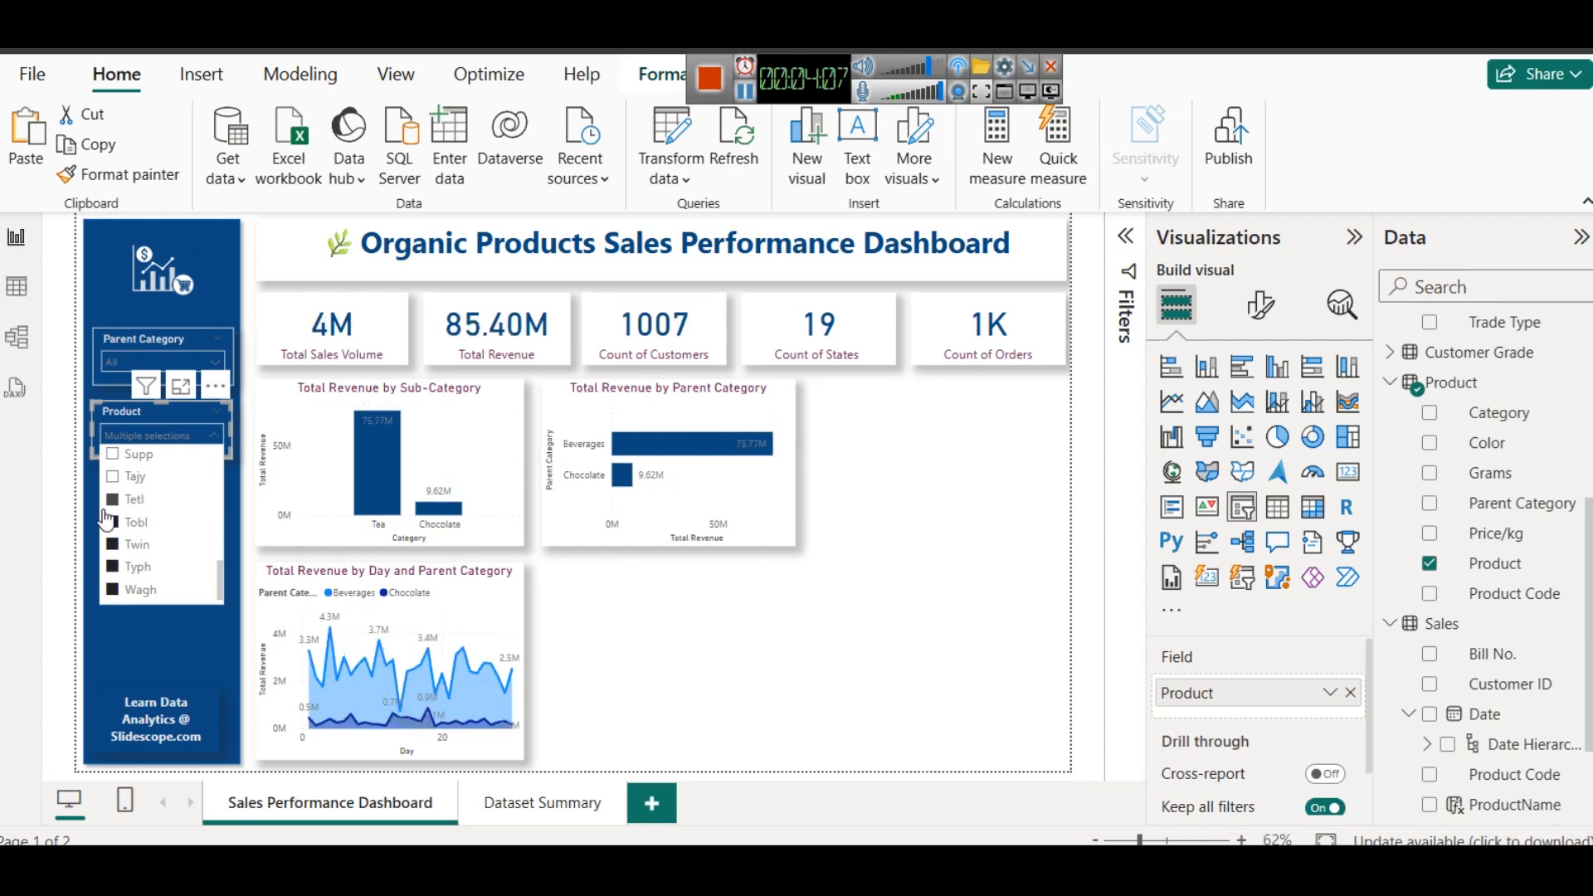
pyautogui.click(105, 519)
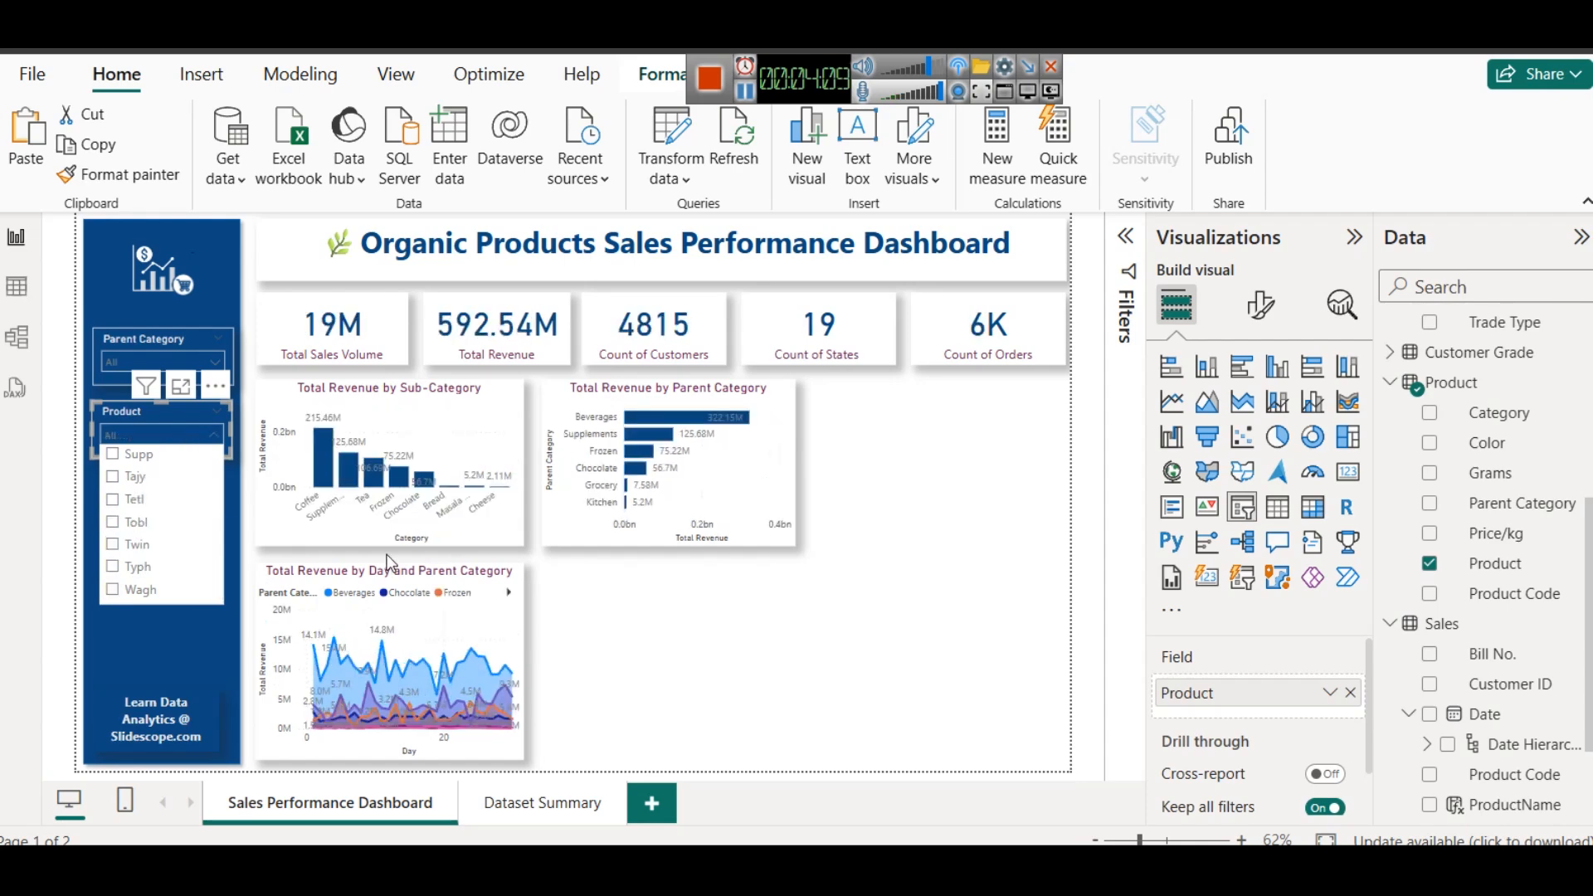
pyautogui.click(845, 561)
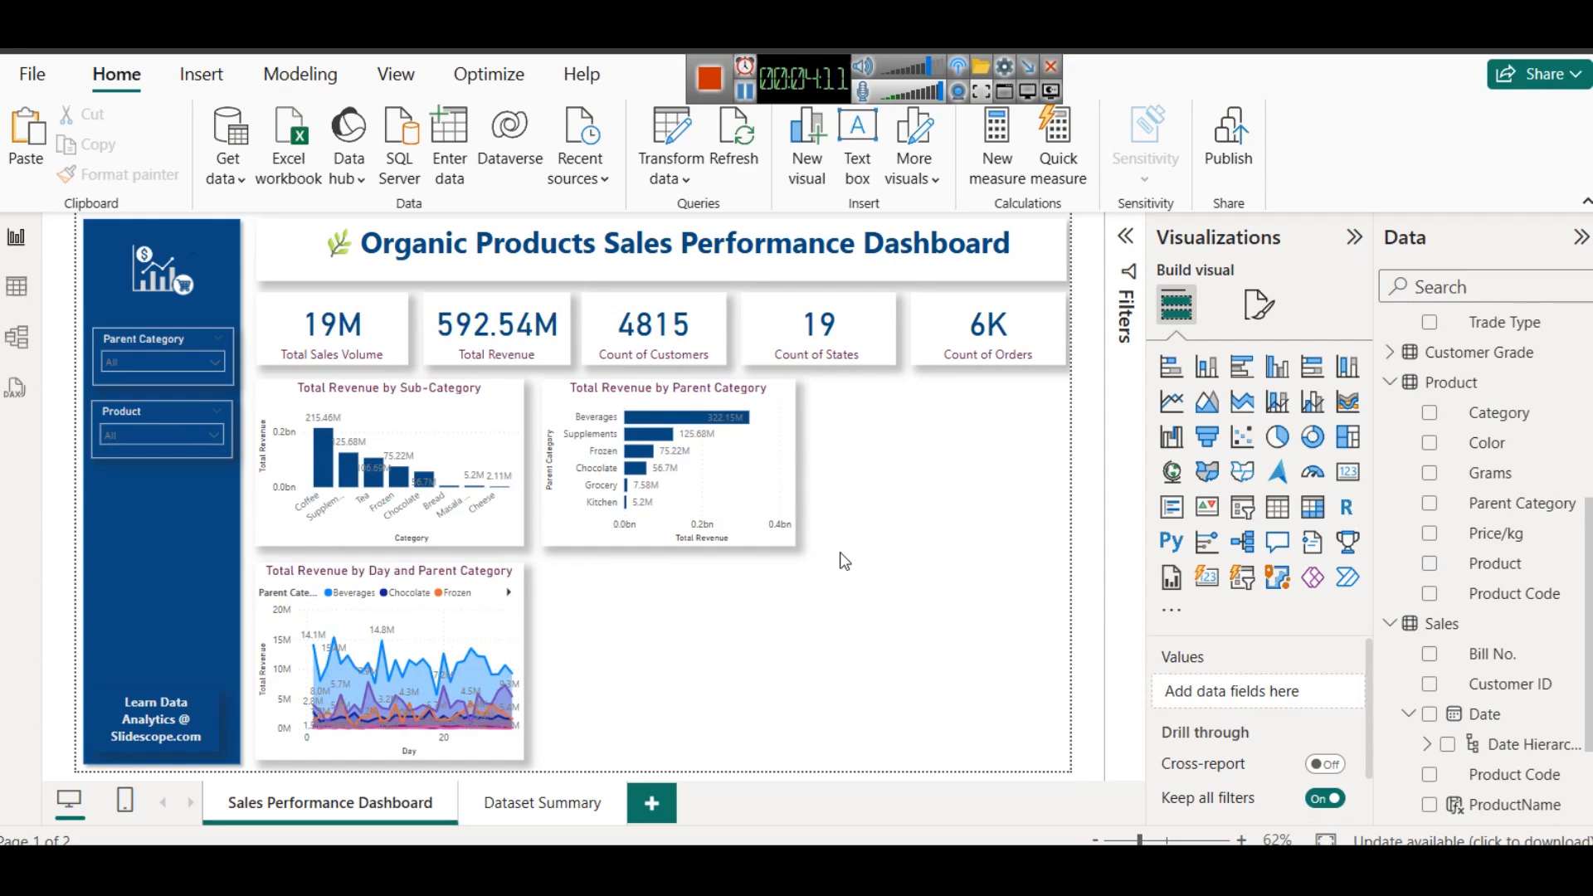
# - Test the Parent Category slicer by filtering the report to Frozen, and clear the selection
pyautogui.click(123, 361)
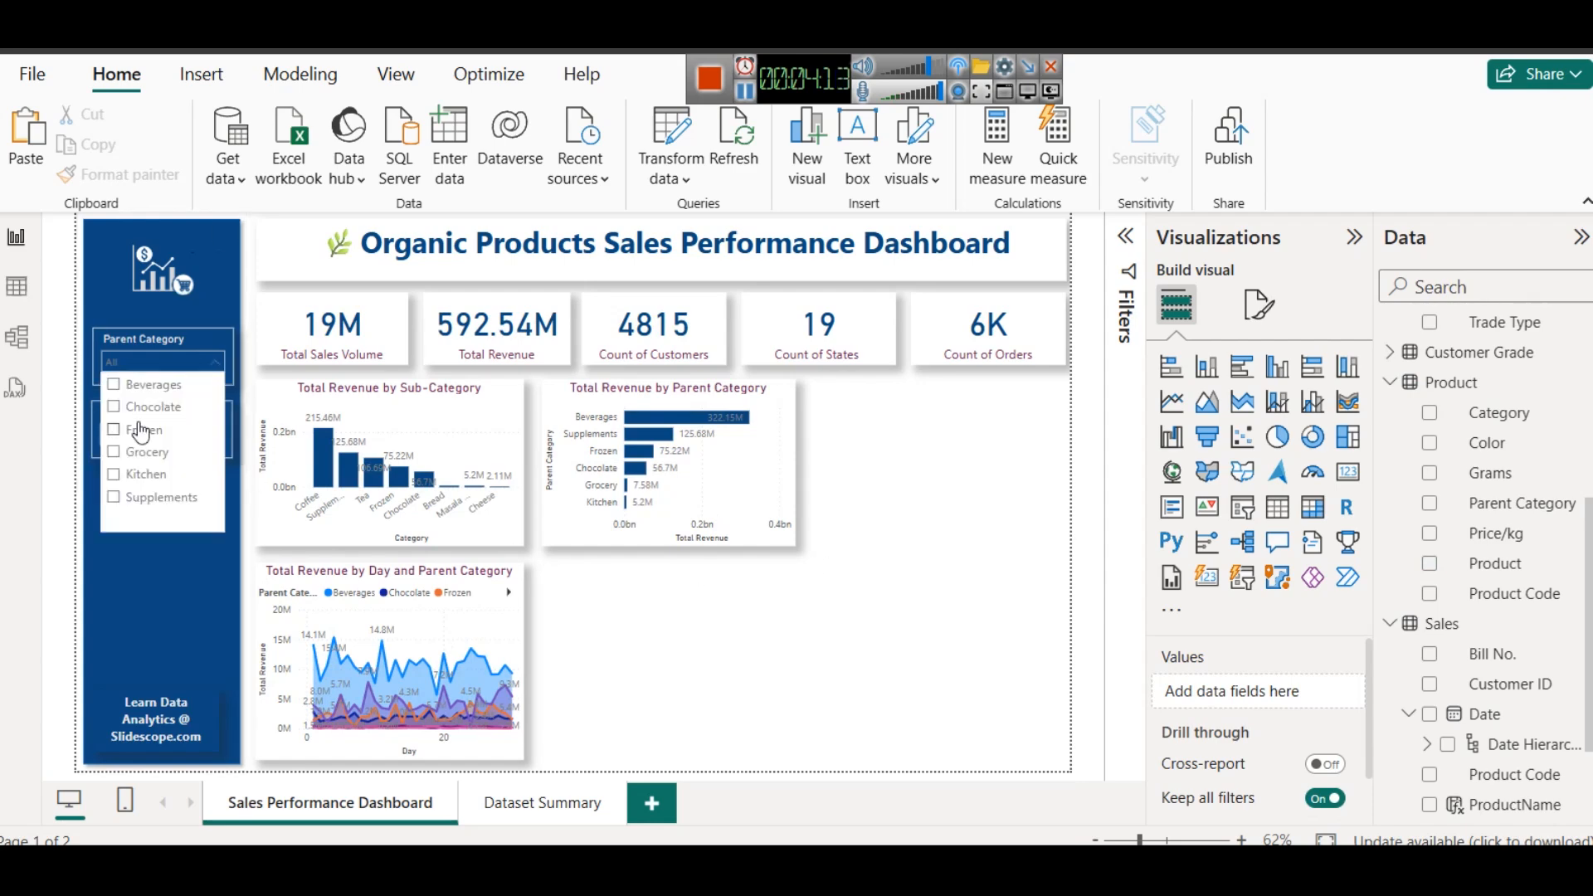
pyautogui.click(138, 430)
pyautogui.click(139, 430)
pyautogui.click(948, 483)
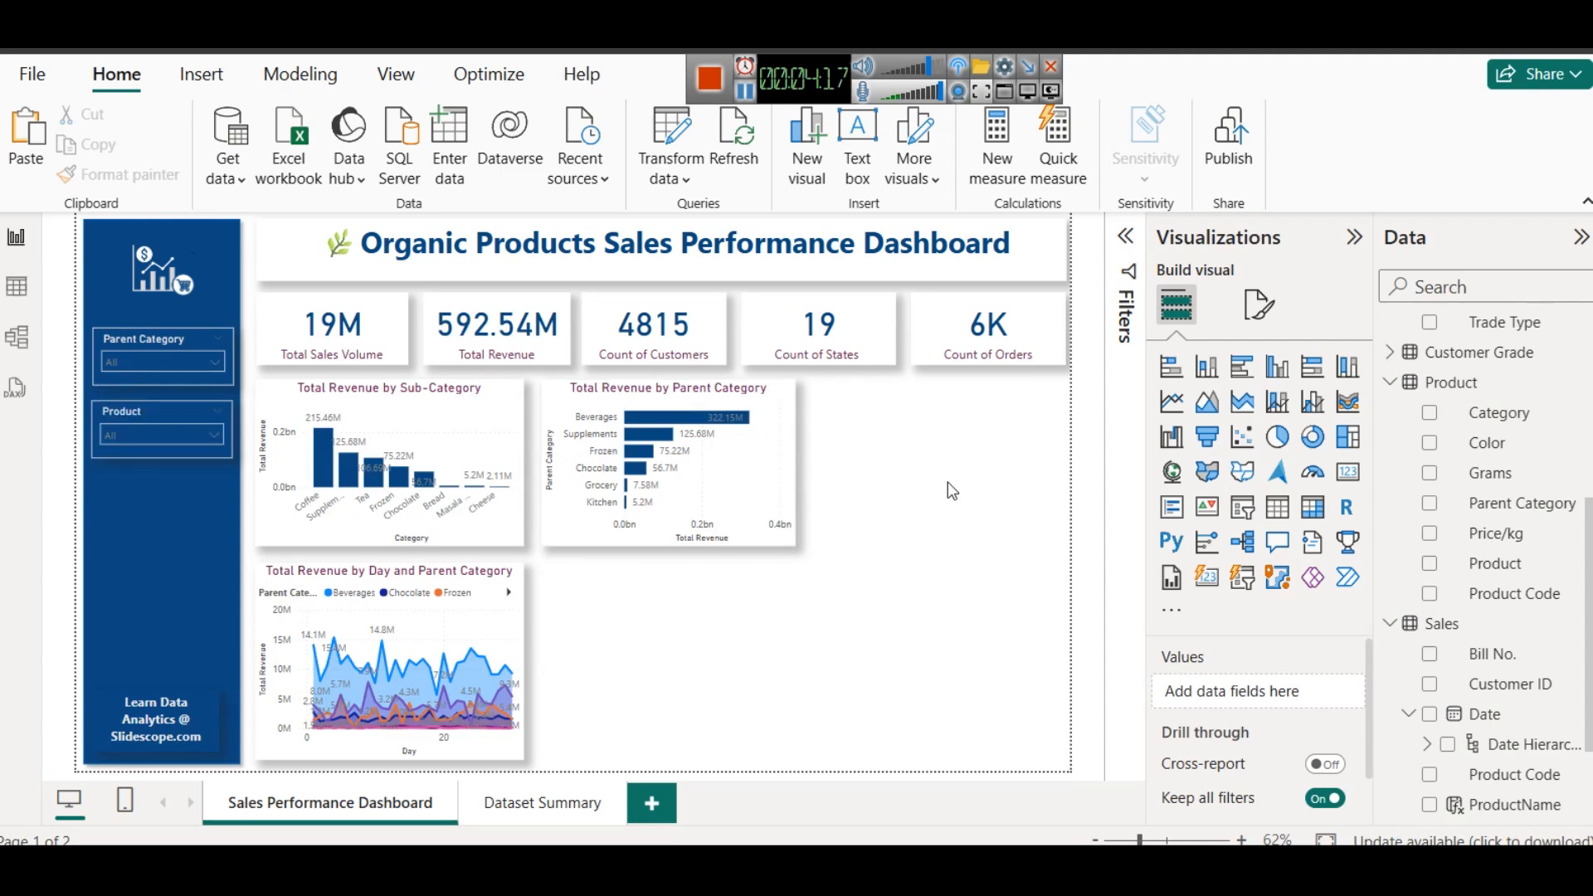
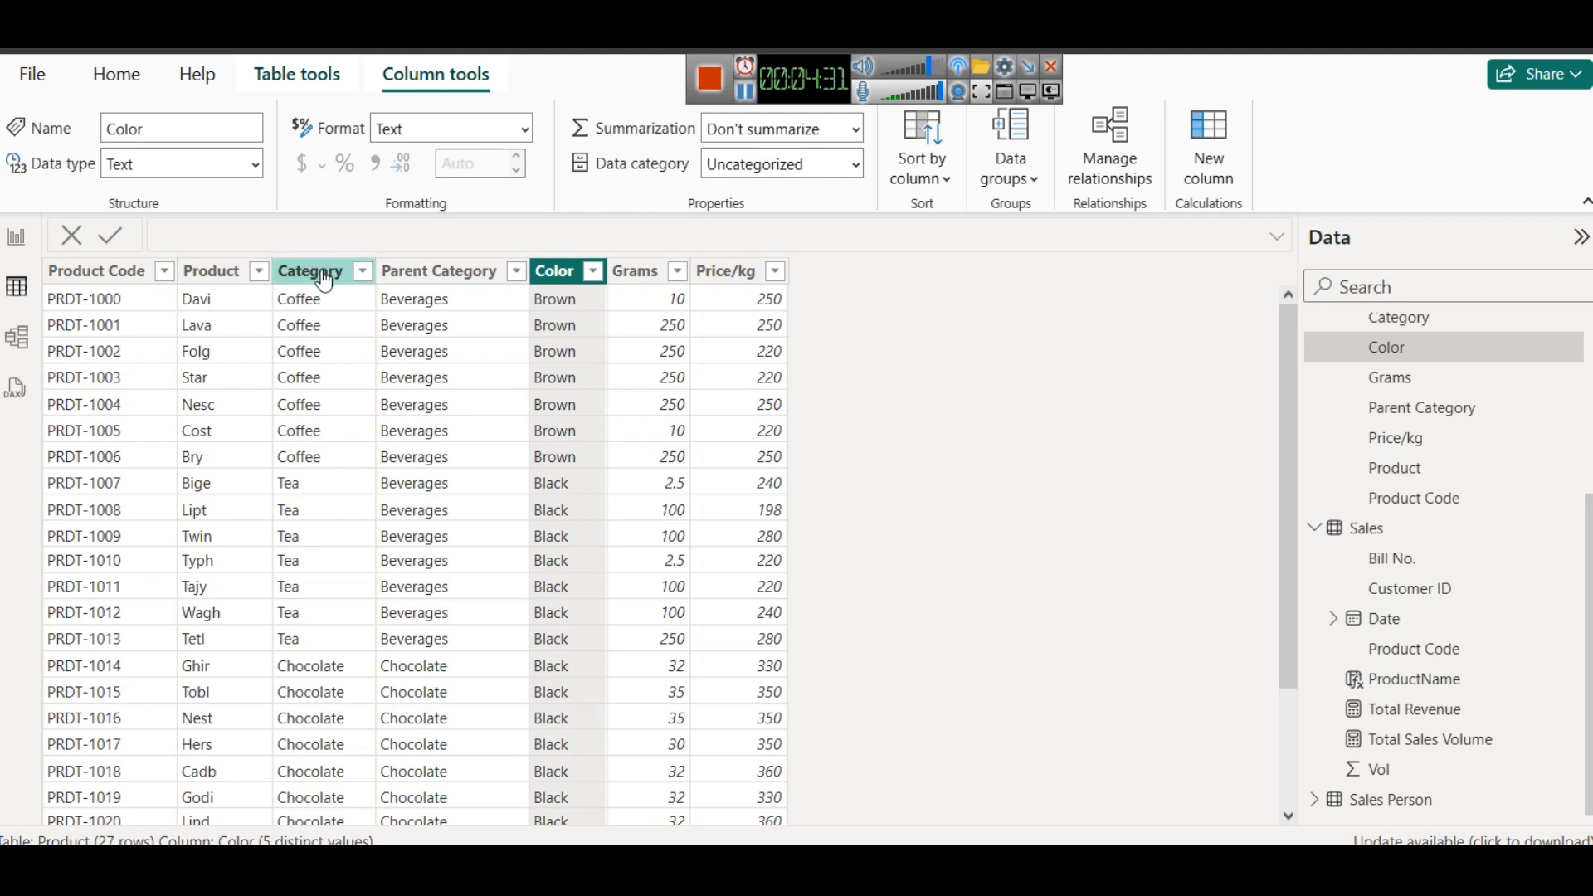
# - Review the Product table's rows for products, categories and colors, and return to the dashboard page
pyautogui.scroll(-2, 307, 559)
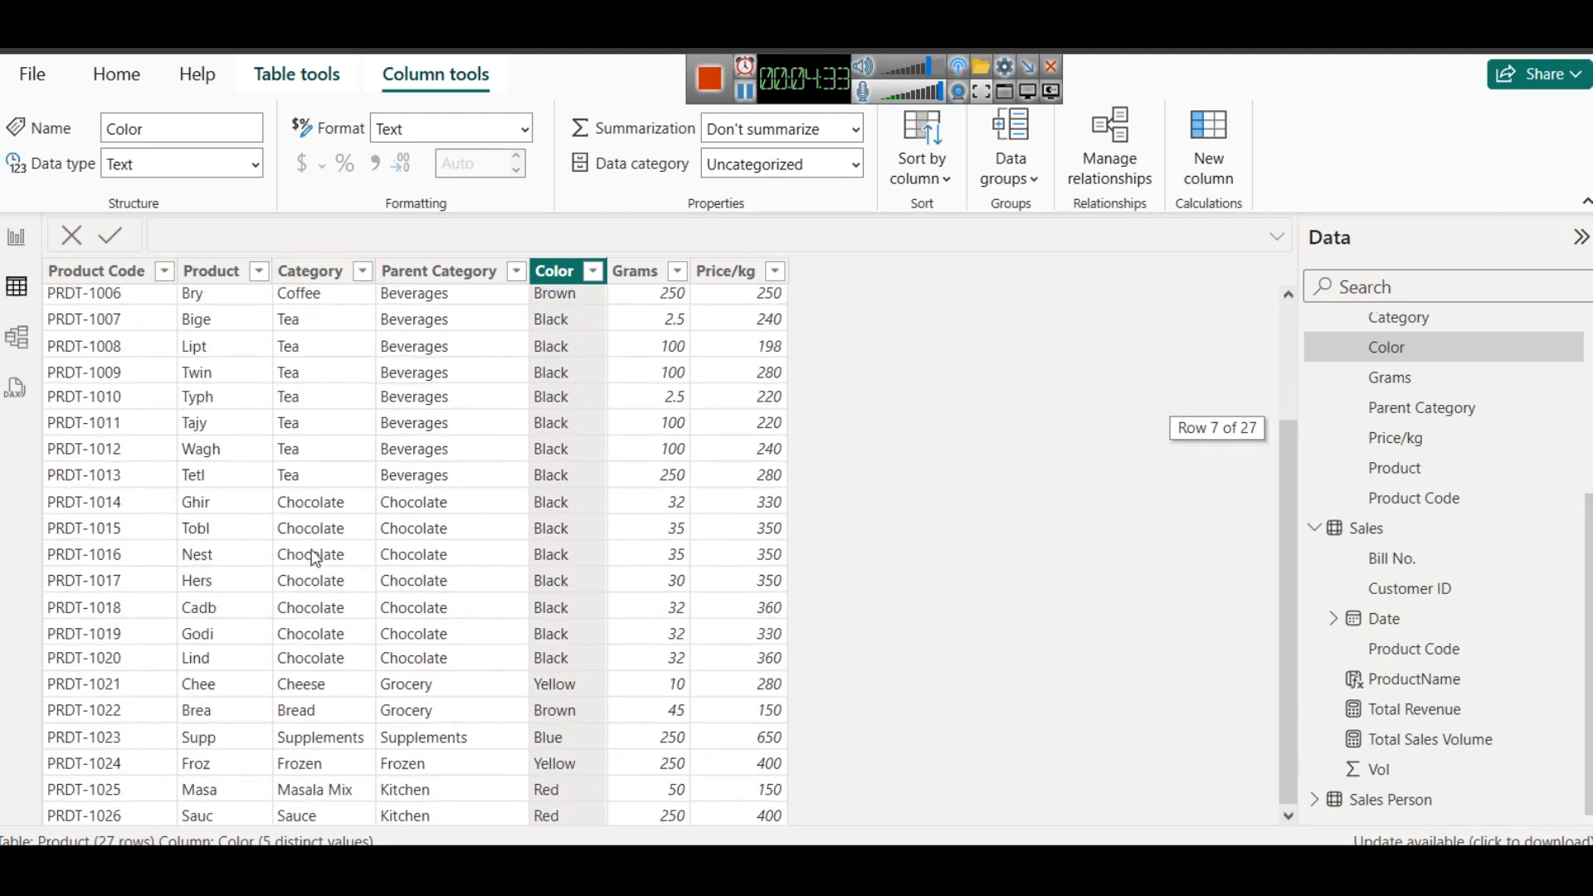
pyautogui.scroll(2, 318, 526)
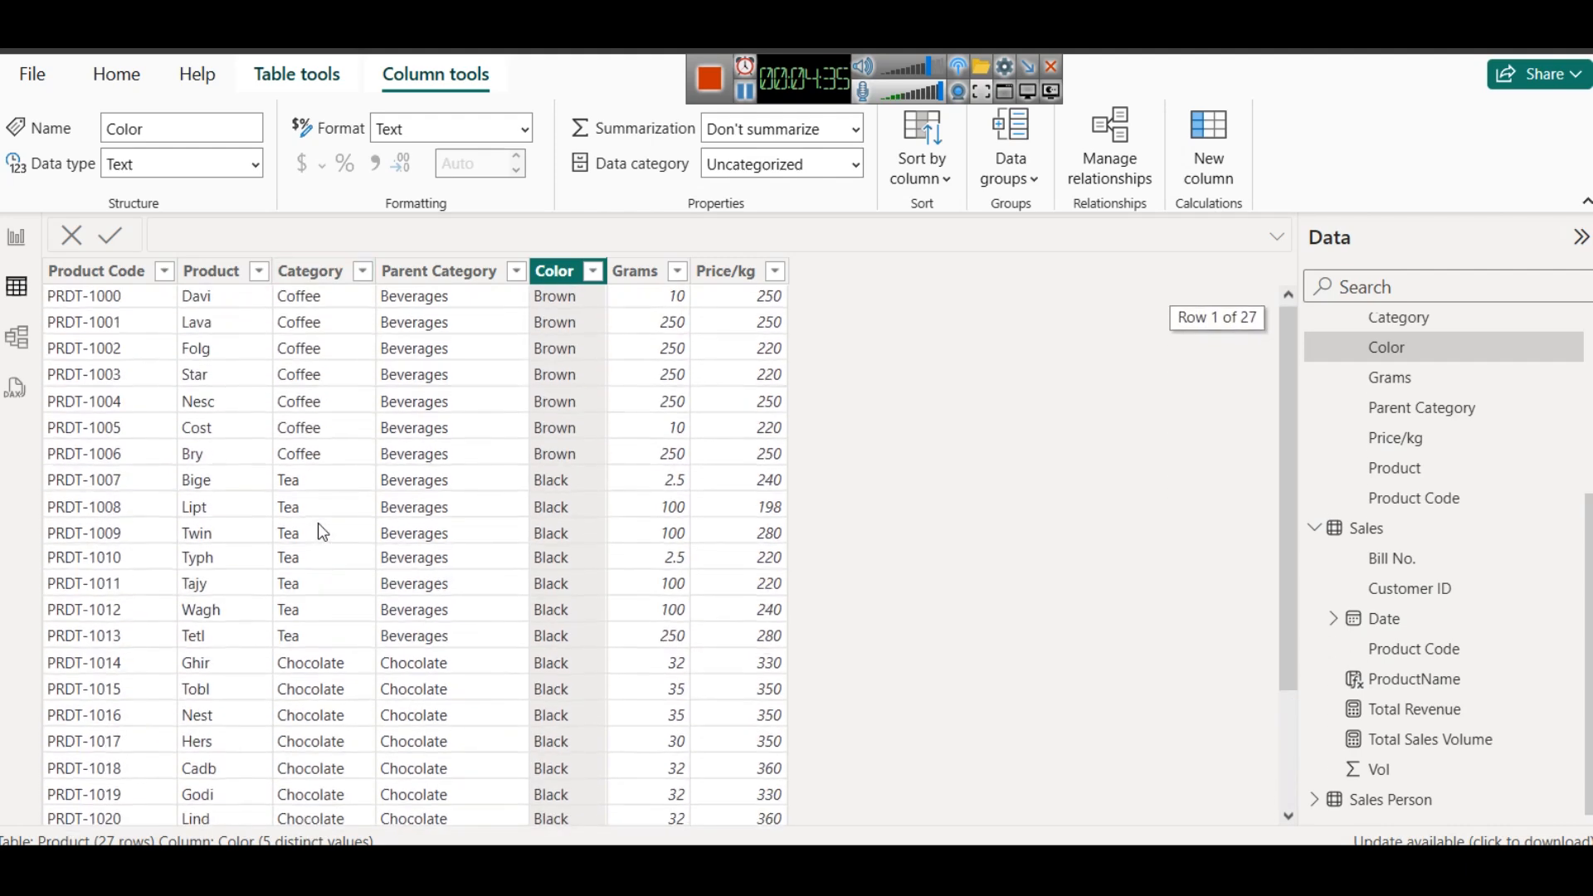
pyautogui.scroll(-2, 563, 436)
pyautogui.scroll(2, 563, 436)
pyautogui.click(18, 237)
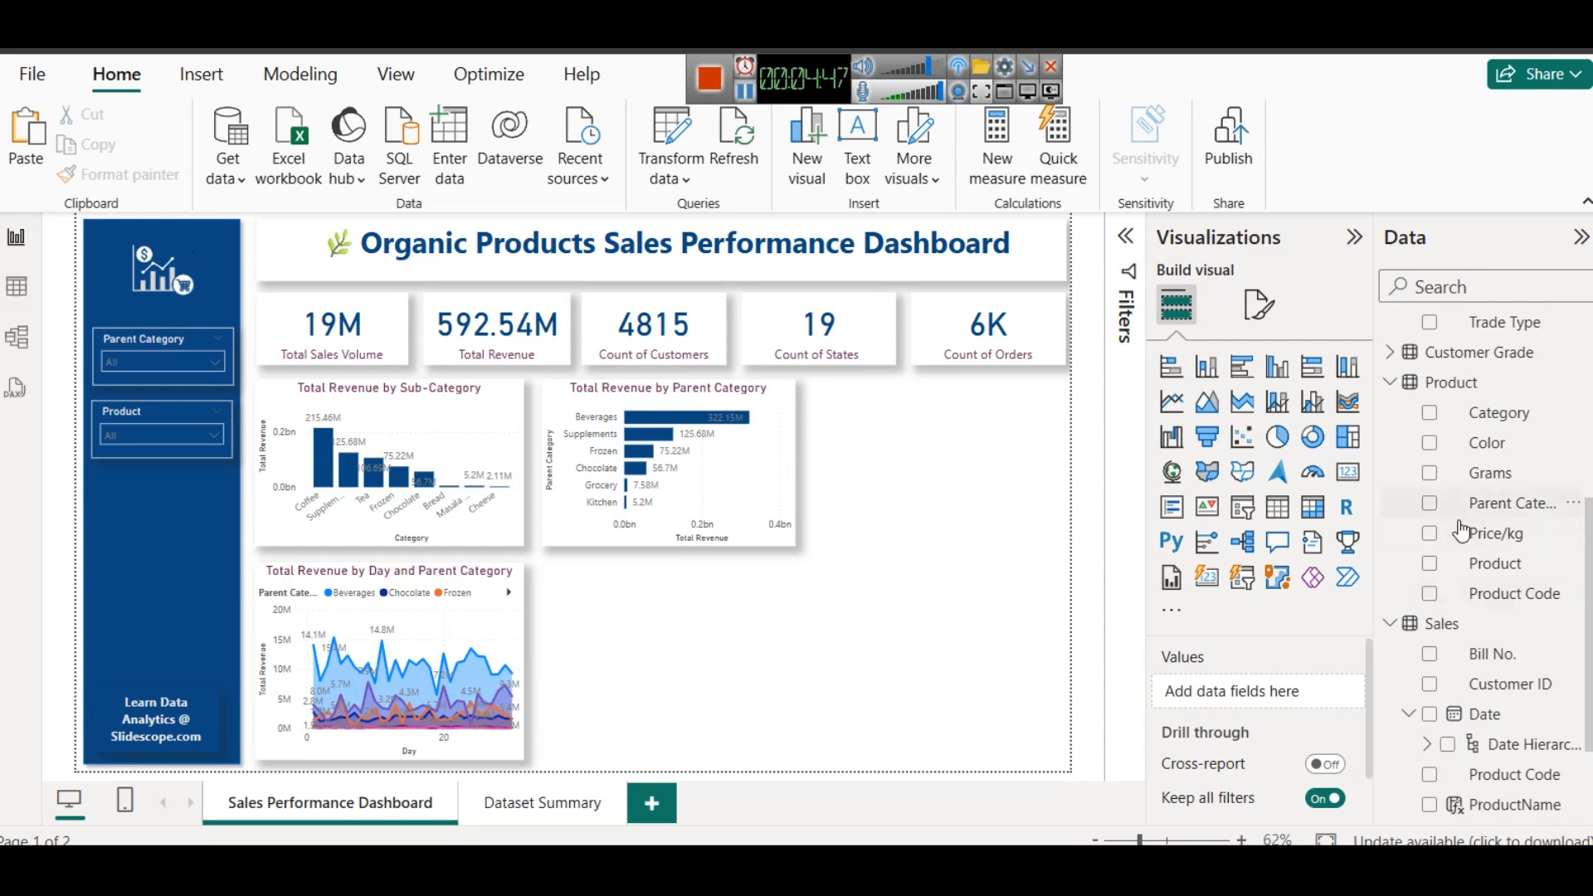
# - Duplicate the Product slicer directly below the original and replace the copy's field with Region from the Customer table
pyautogui.scroll(5, 1523, 554)
pyautogui.scroll(-5, 1523, 558)
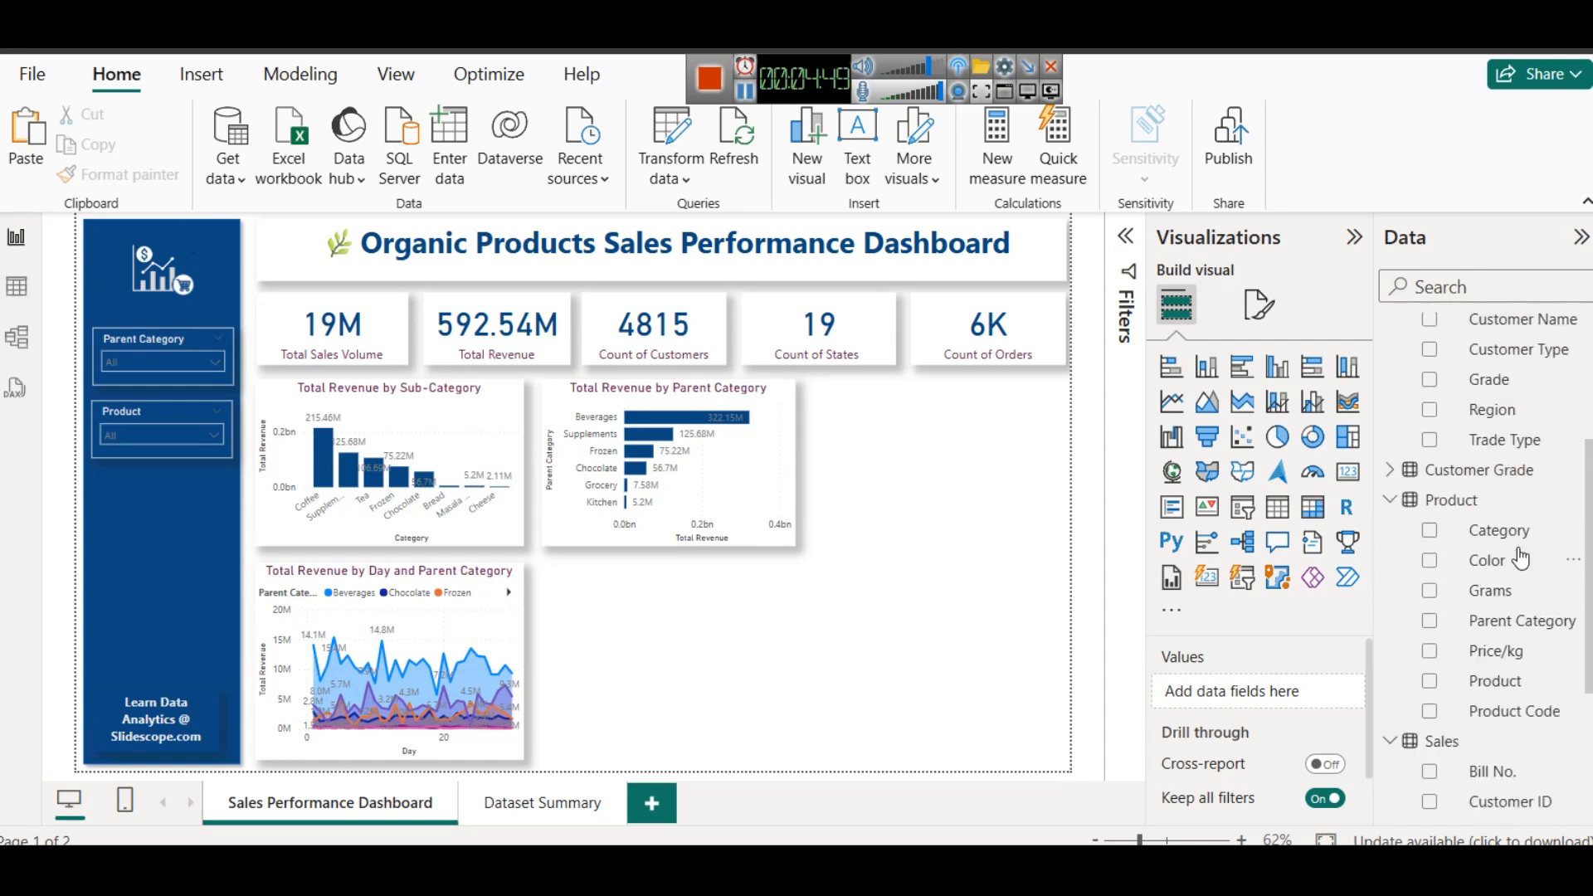
pyautogui.scroll(3, 1523, 558)
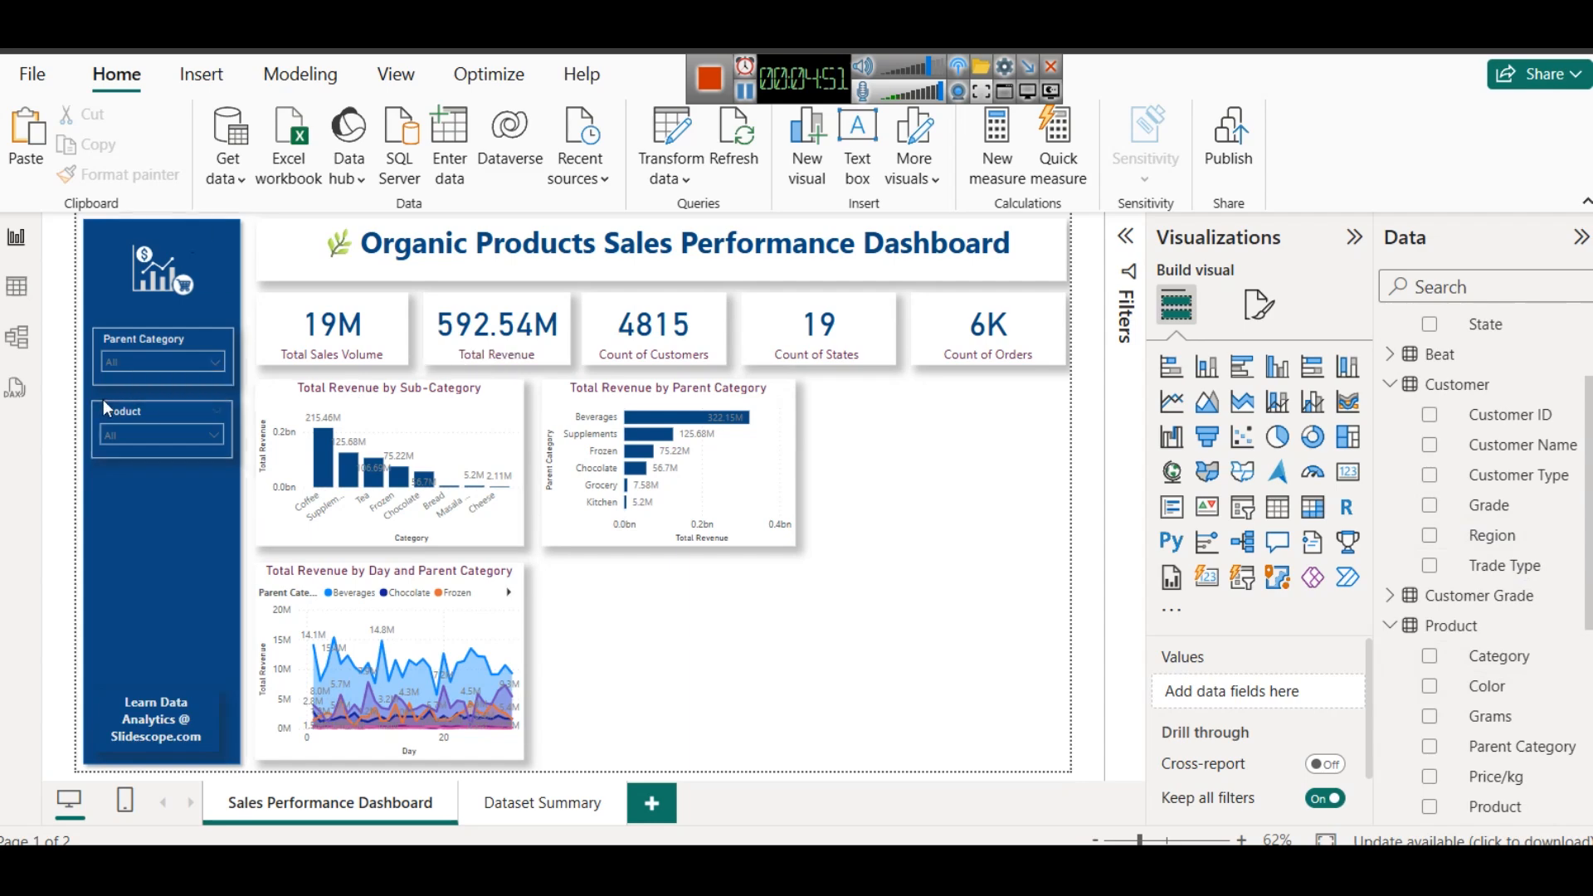
pyautogui.moveTo(116, 414); pyautogui.dragTo(116, 466)
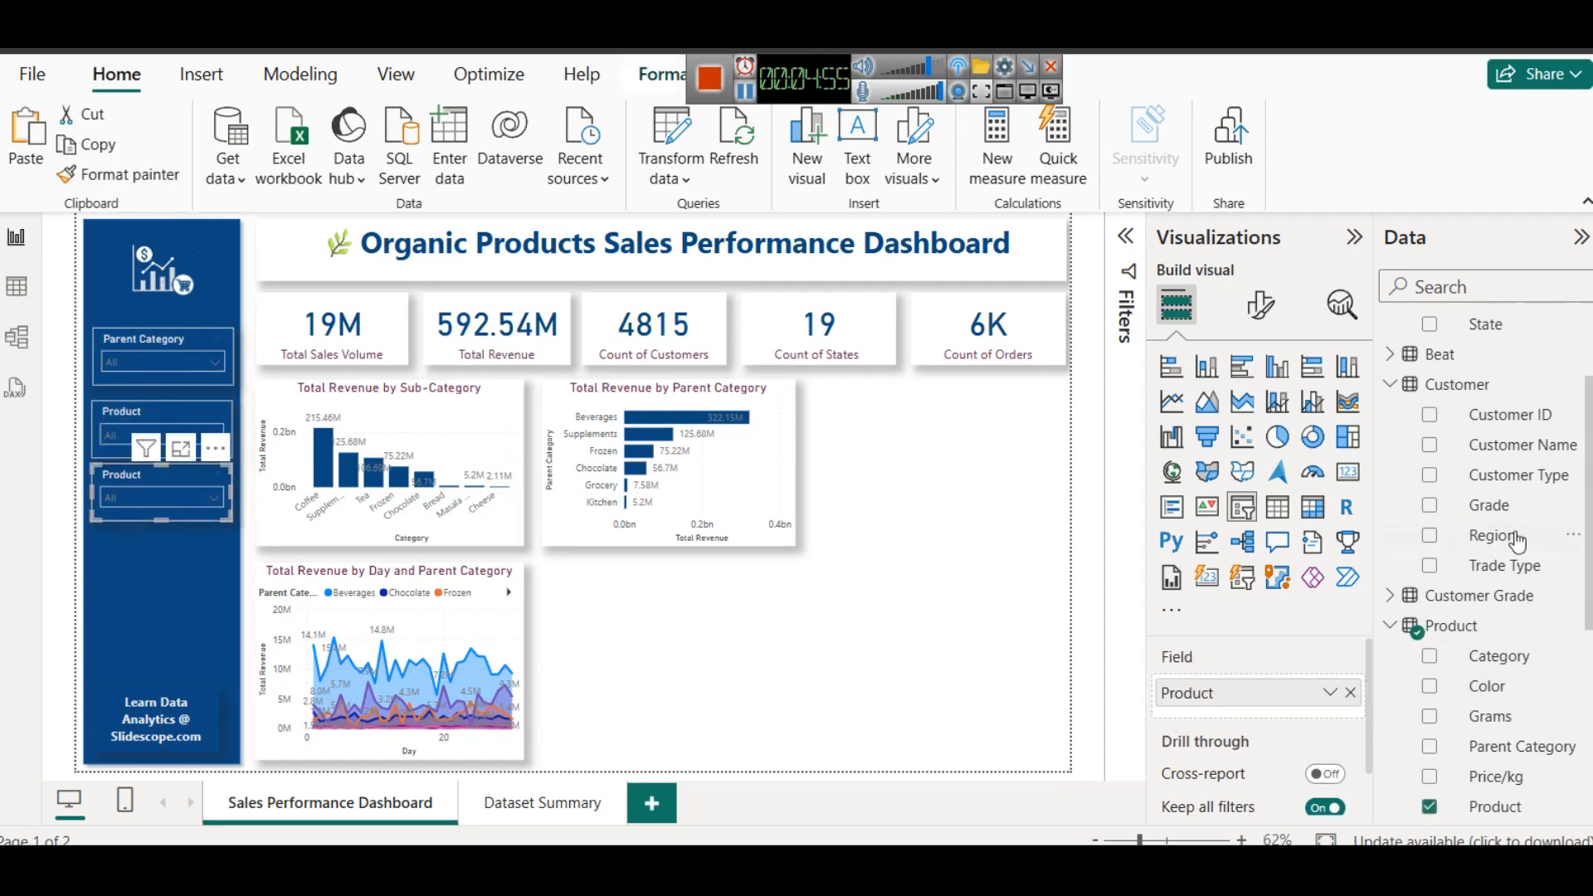
pyautogui.click(1351, 692)
pyautogui.moveTo(1492, 535); pyautogui.dragTo(1311, 692)
# - Duplicate the Region slicer directly below it and replace the copy's field with State from the Area table
pyautogui.hotkey('ctrl', 'c')
pyautogui.hotkey('ctrl', 'v')
pyautogui.moveTo(151, 483); pyautogui.dragTo(142, 544)
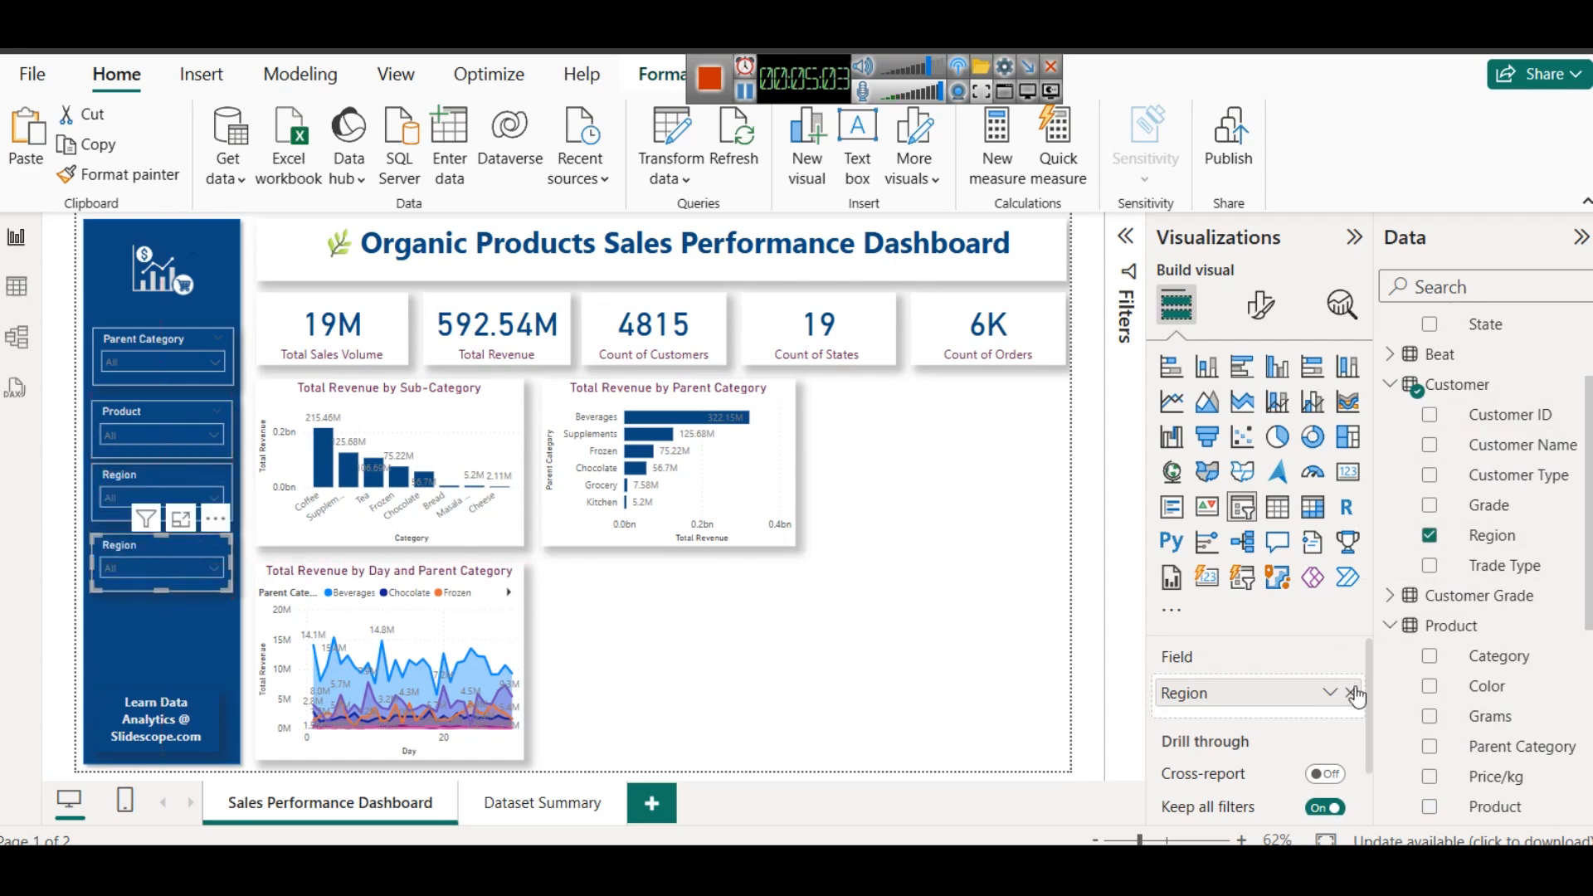
pyautogui.click(1351, 692)
pyautogui.scroll(3, 1461, 498)
pyautogui.moveTo(1485, 450); pyautogui.dragTo(1263, 695)
# - Test the State slicer with states such as Telangana and Uttarakhand, and clear the selection
pyautogui.click(129, 568)
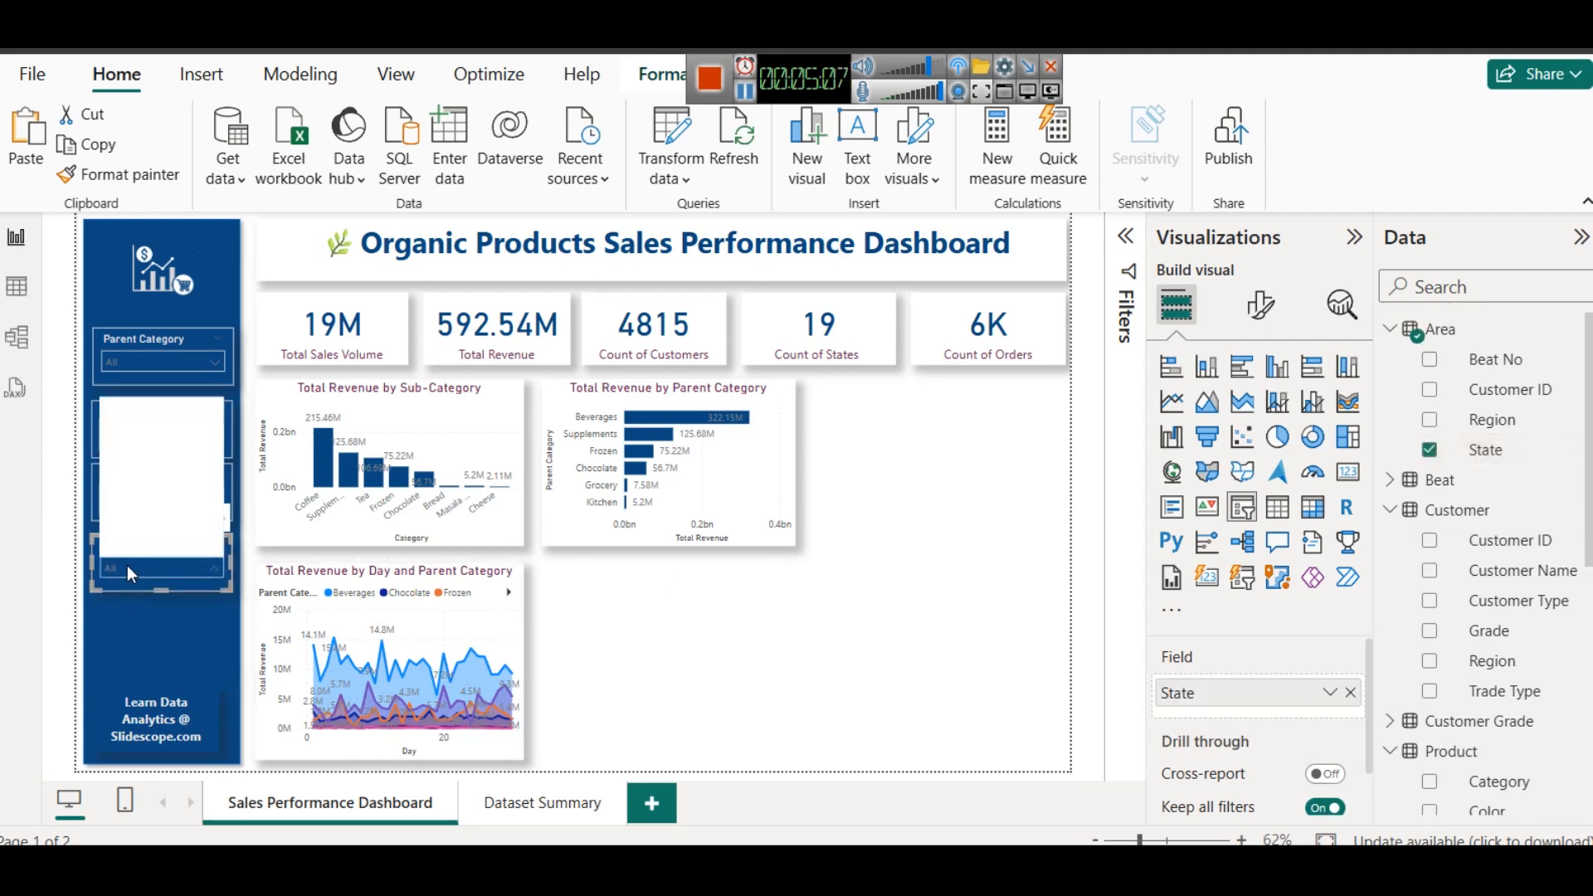
pyautogui.click(137, 432)
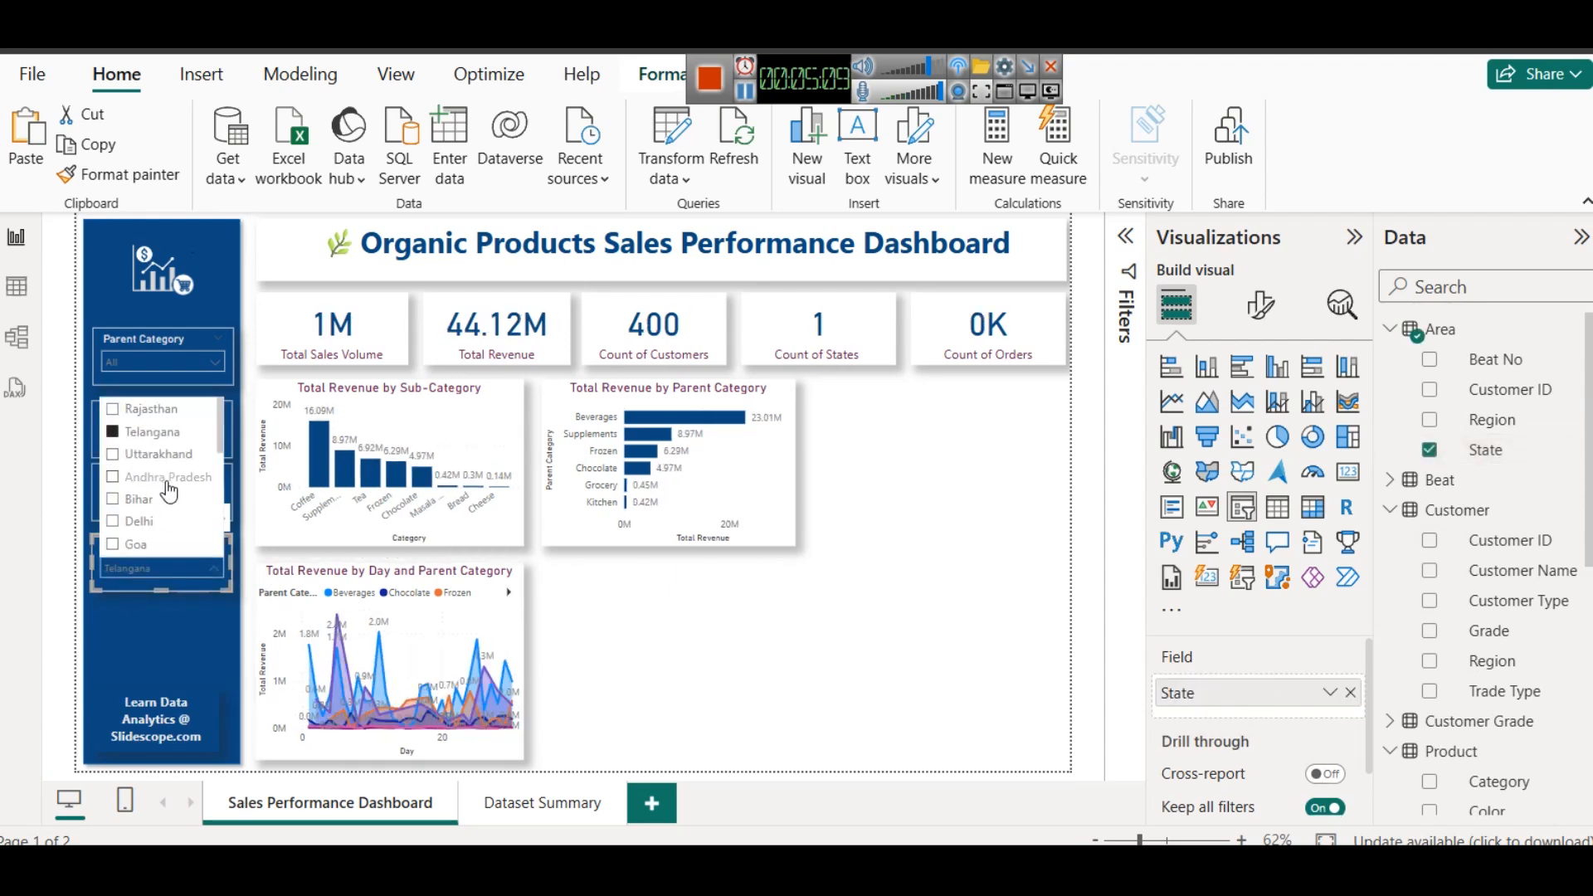
pyautogui.click(140, 498)
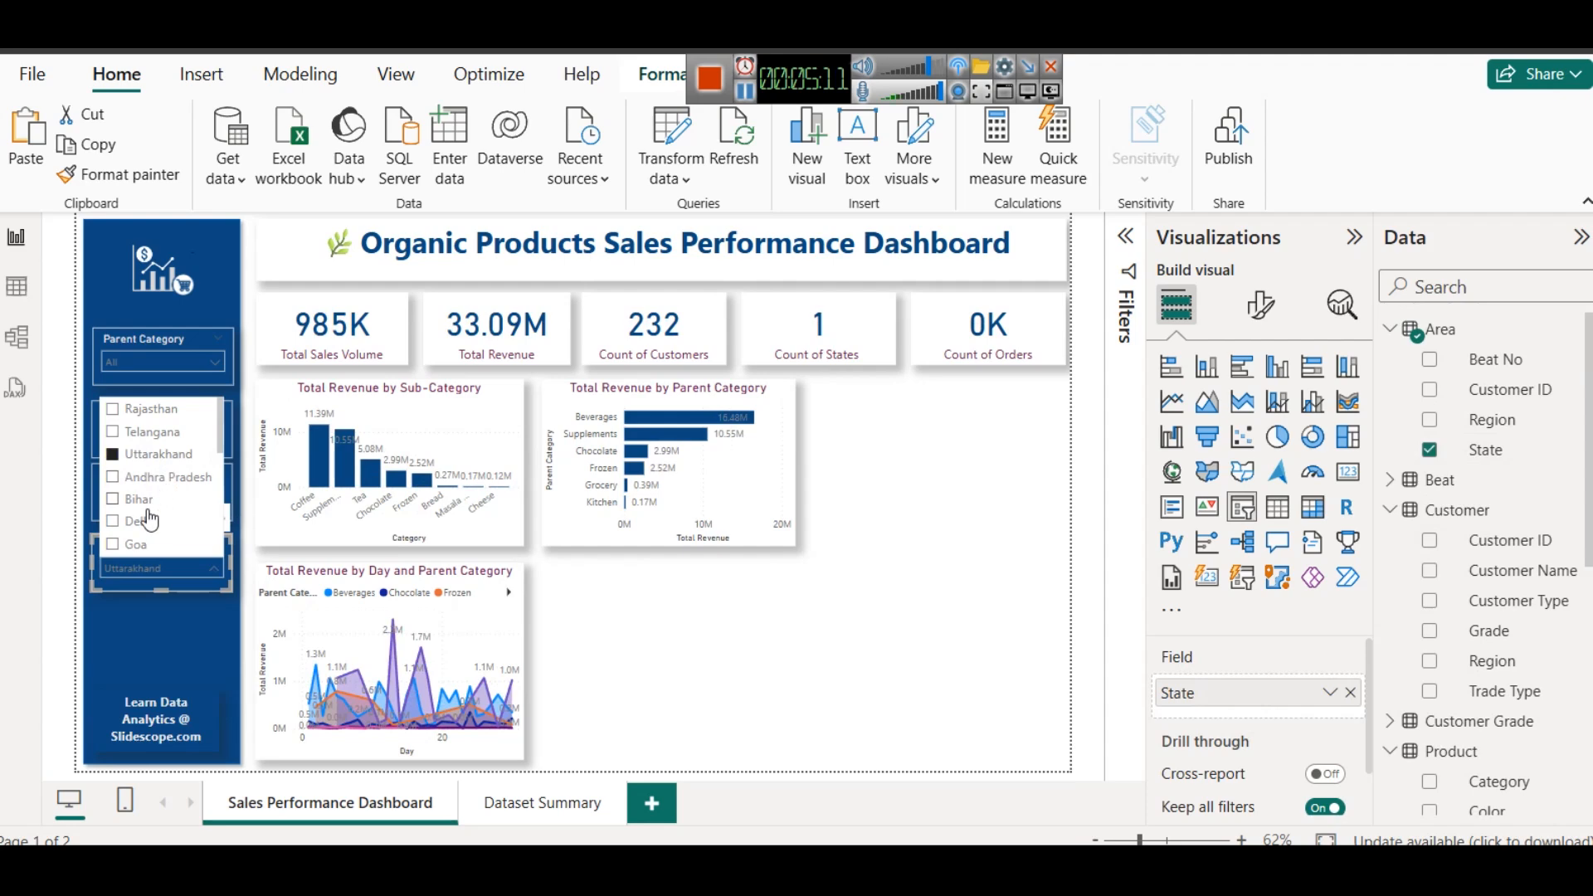
pyautogui.click(139, 498)
pyautogui.click(926, 521)
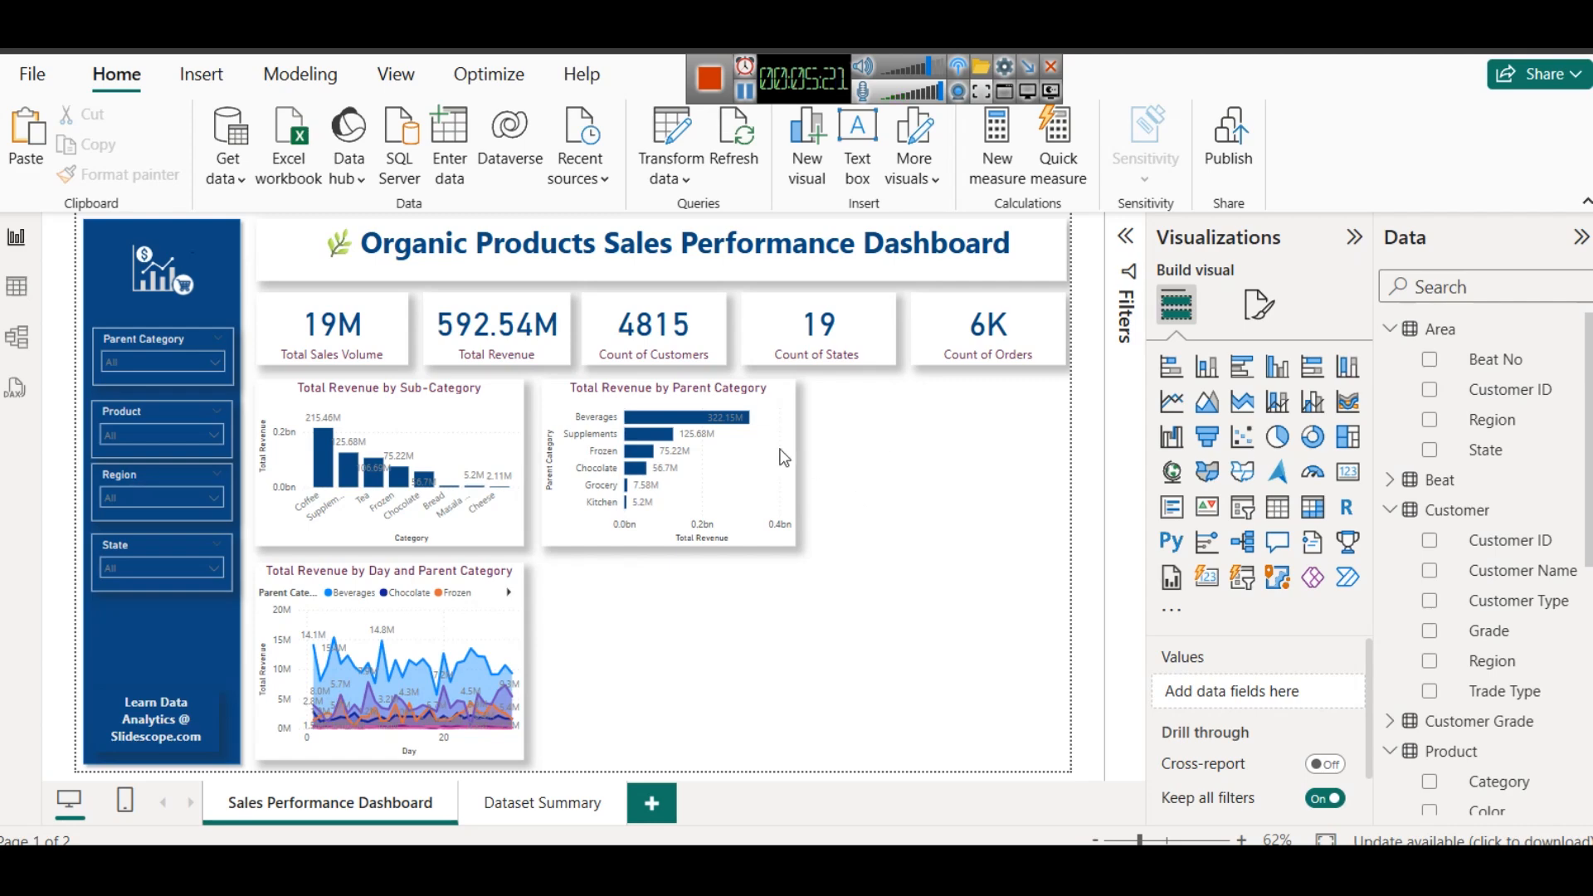
# - Duplicate the Total Revenue by Parent Category bar chart and place the copy beside it, under the last two KPI cards
pyautogui.click(690, 396)
pyautogui.hotkey('ctrl', 'c')
pyautogui.hotkey('ctrl', 'v')
pyautogui.moveTo(691, 397); pyautogui.dragTo(944, 393)
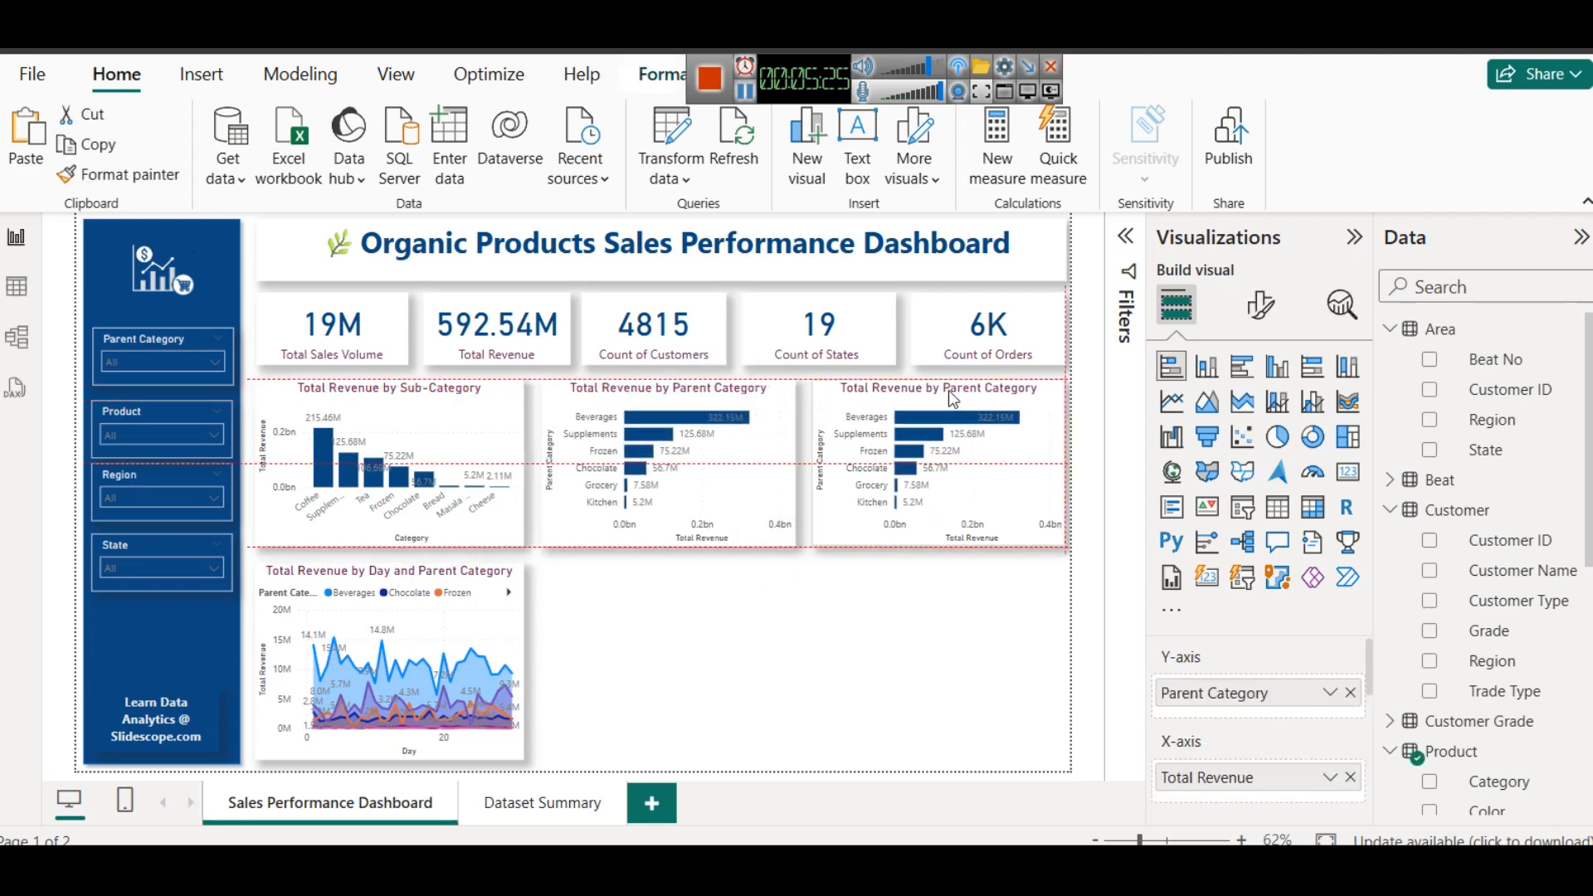
pyautogui.click(796, 590)
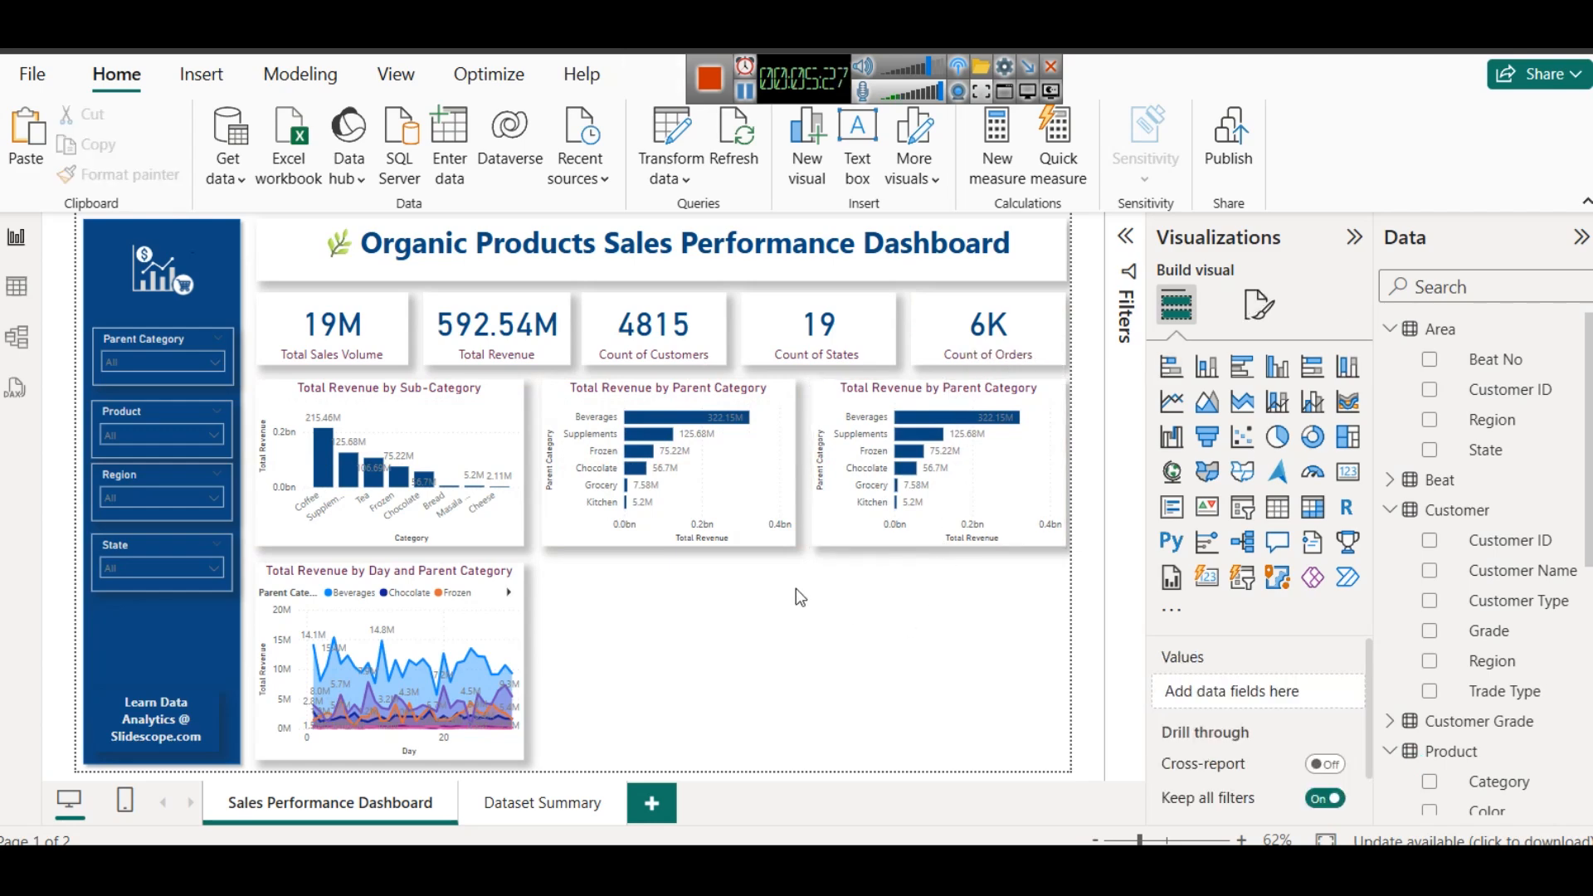
# - Convert the duplicated bar chart to a donut chart and replace its Parent Category legend with Color from the Product table
pyautogui.click(914, 409)
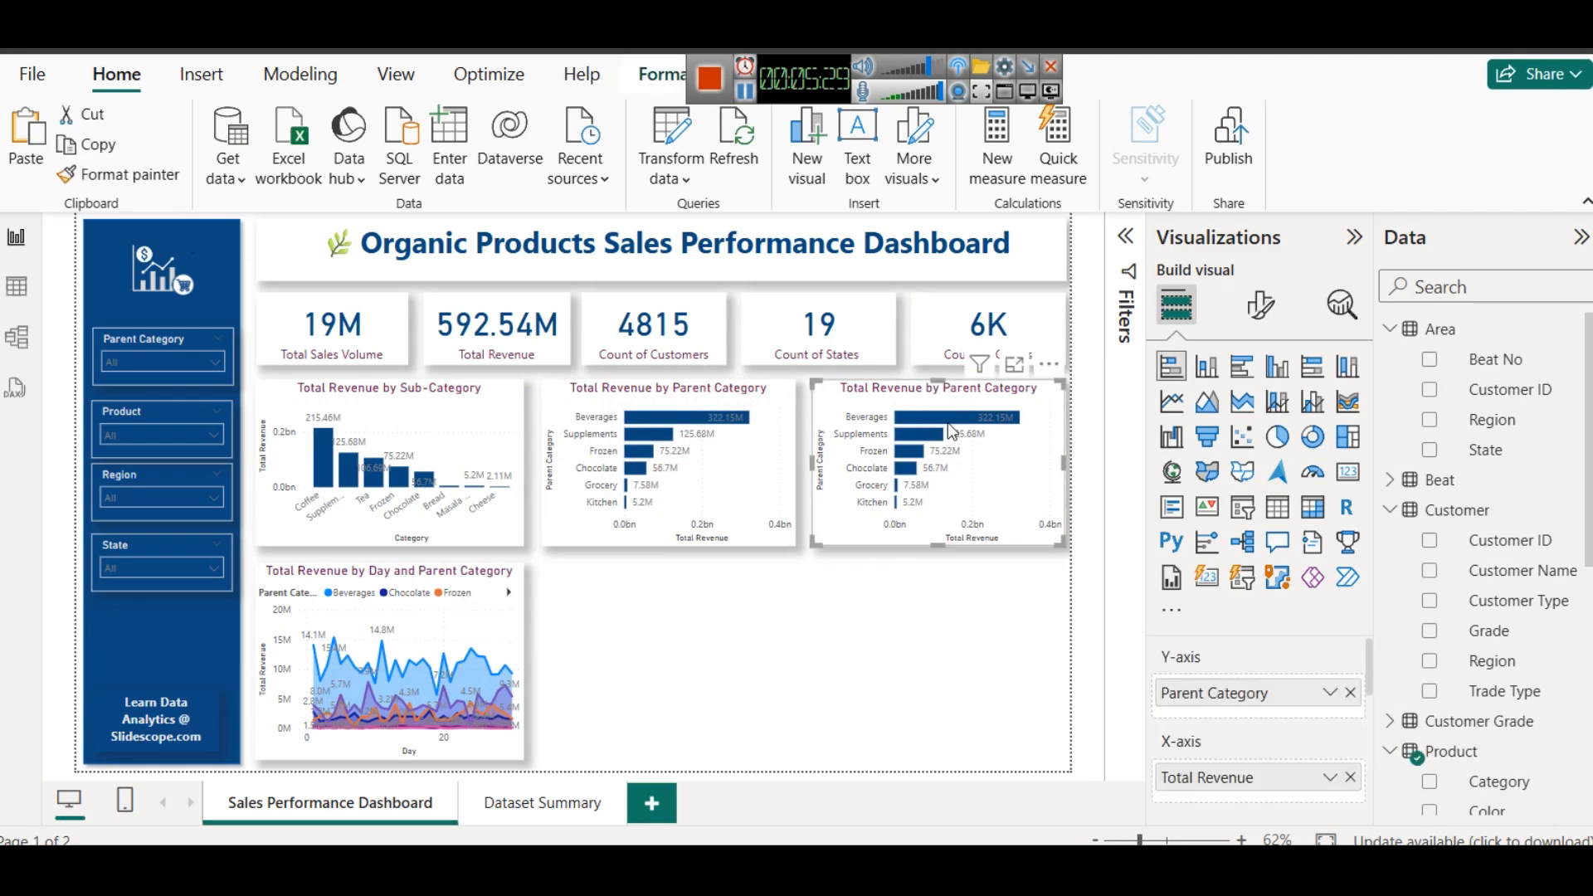
pyautogui.click(1313, 437)
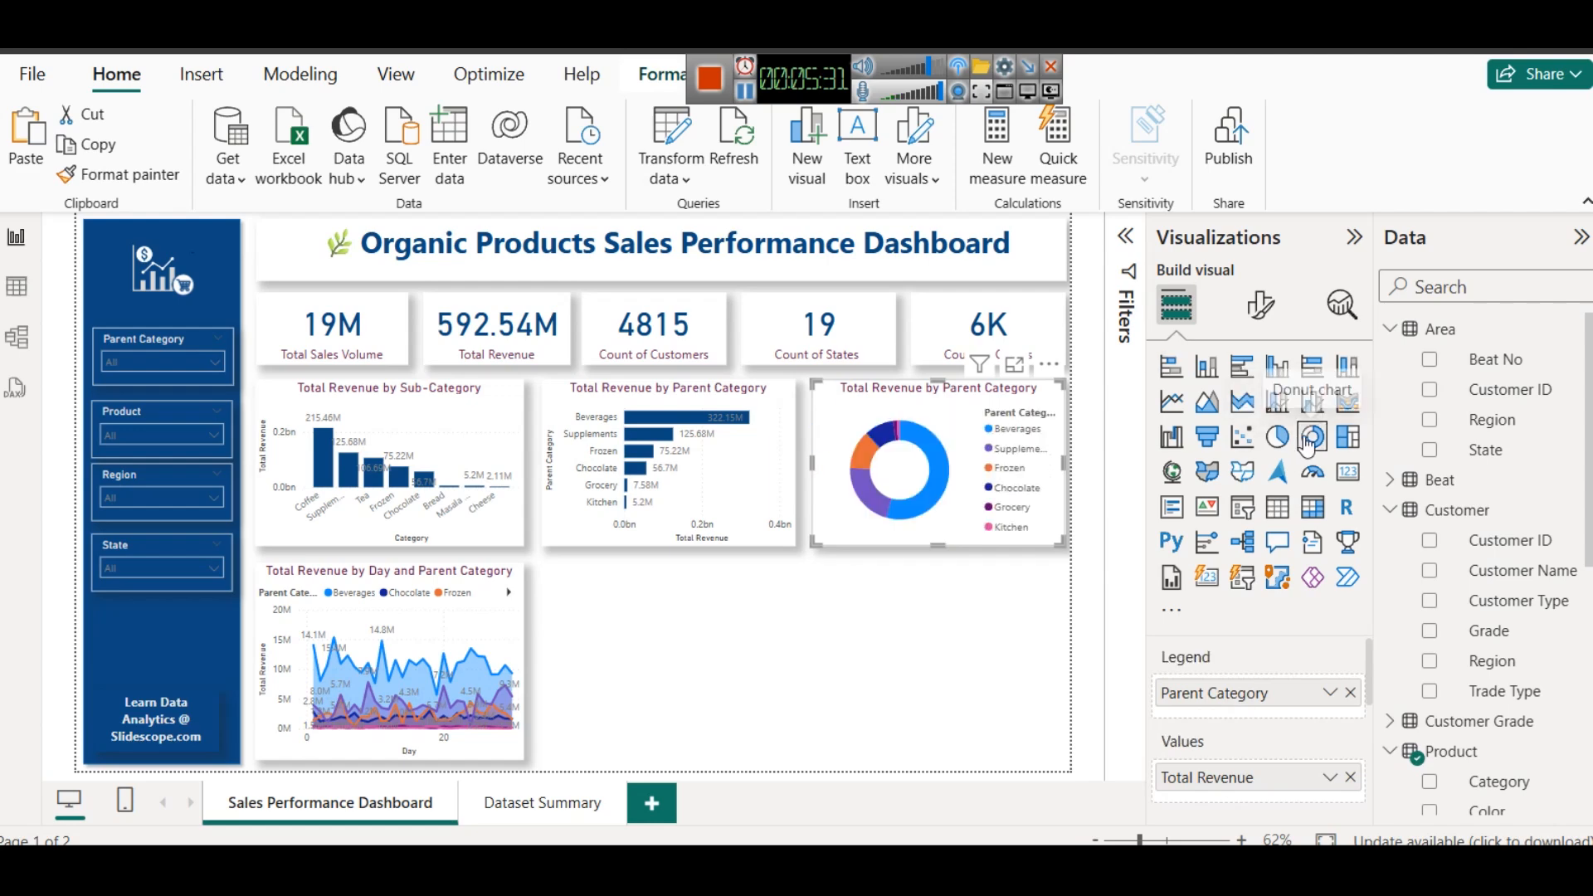
pyautogui.click(1351, 692)
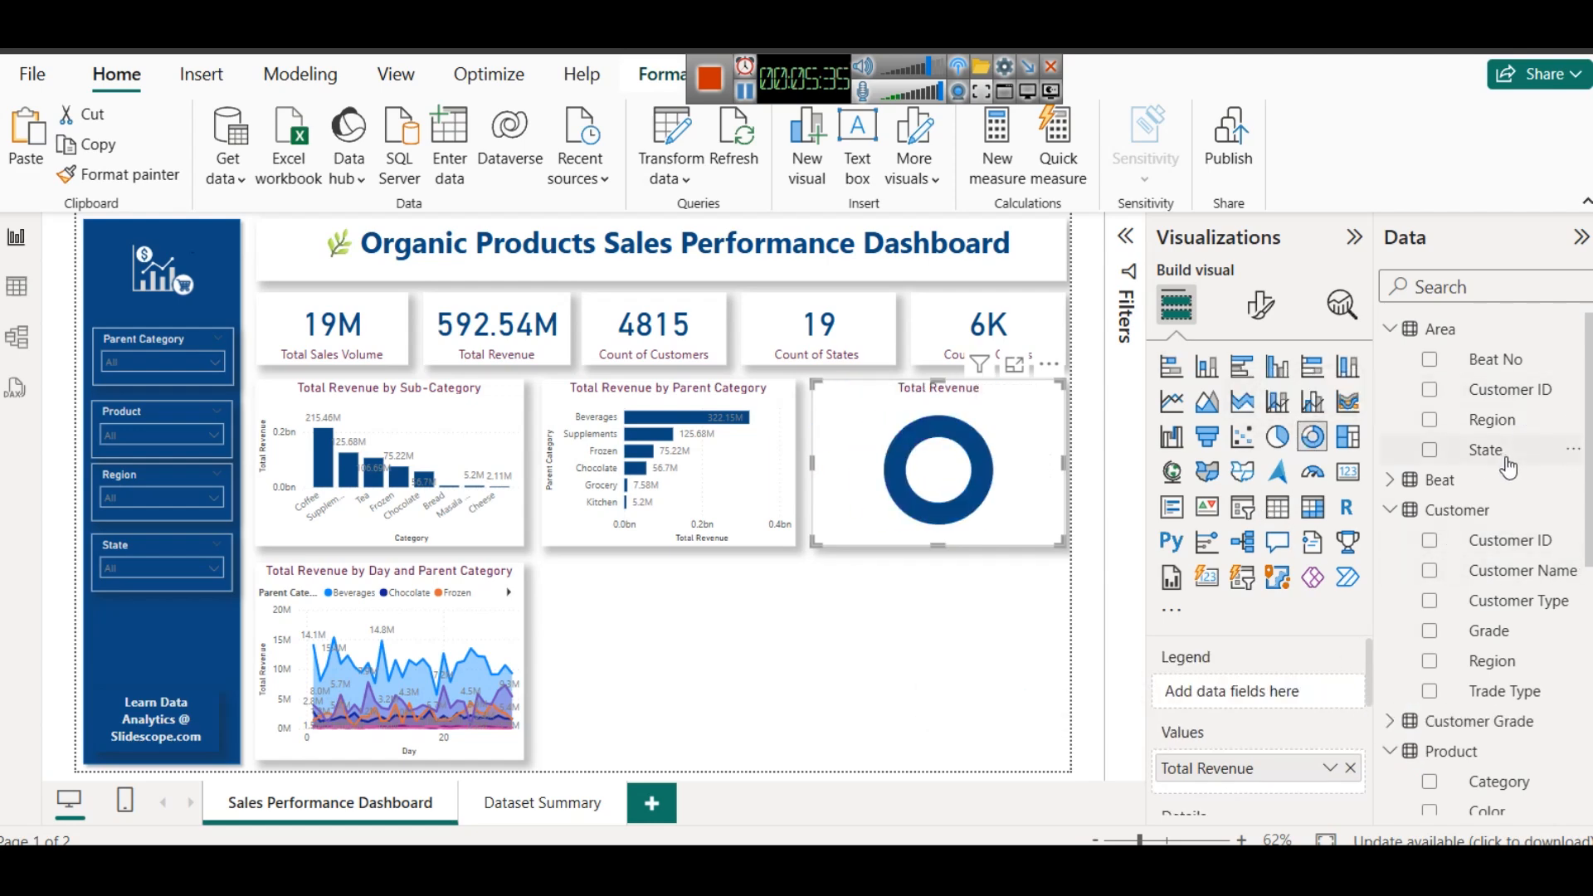
pyautogui.scroll(-3, 1536, 598)
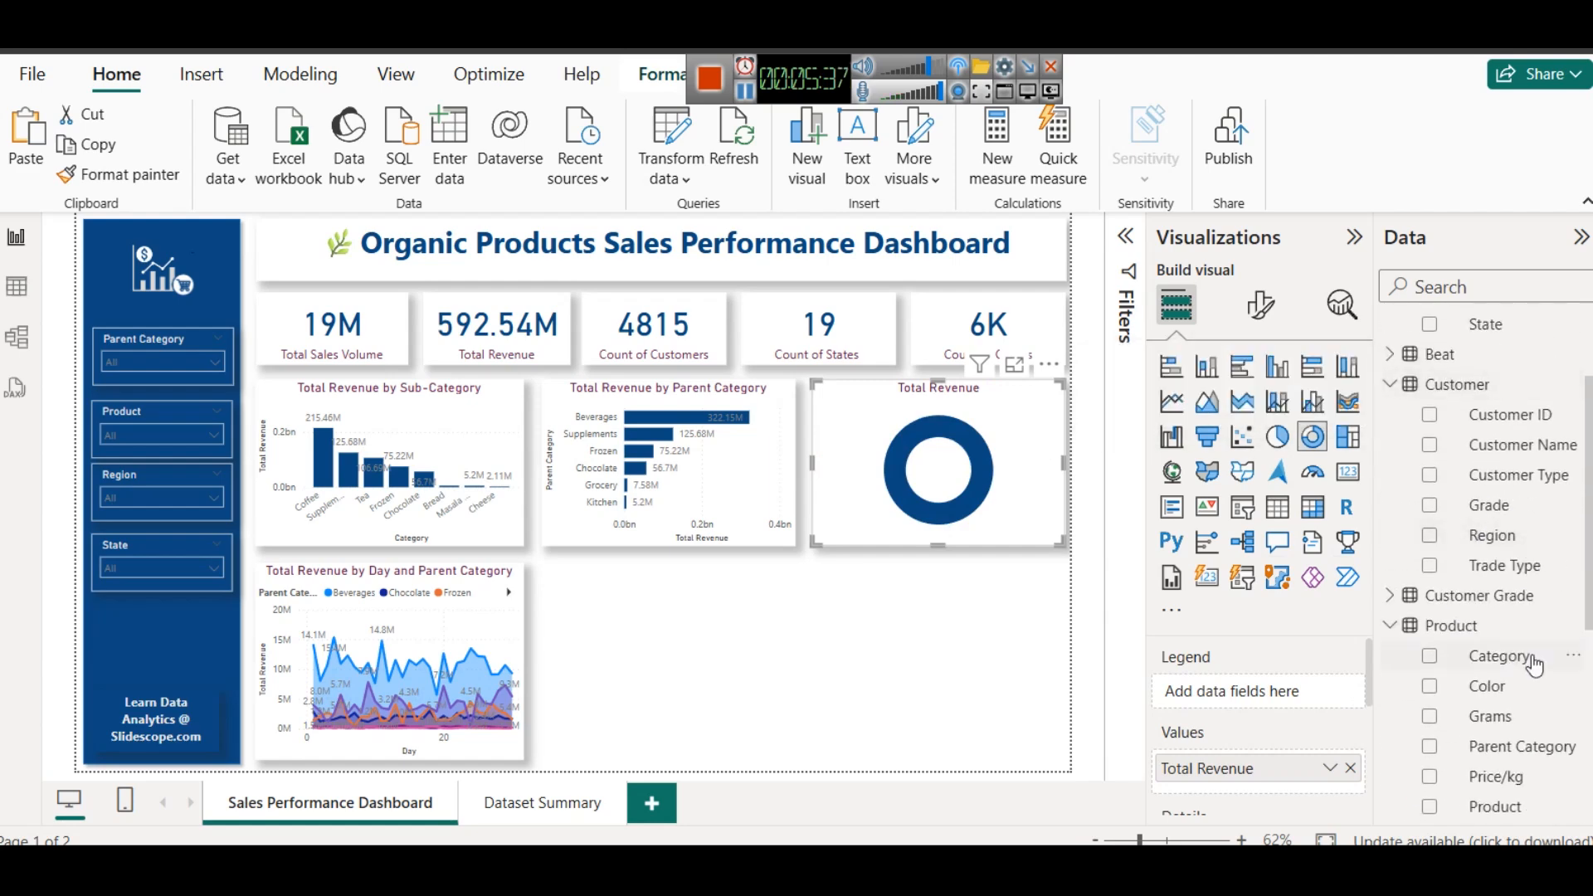
pyautogui.moveTo(1489, 688); pyautogui.dragTo(1184, 694)
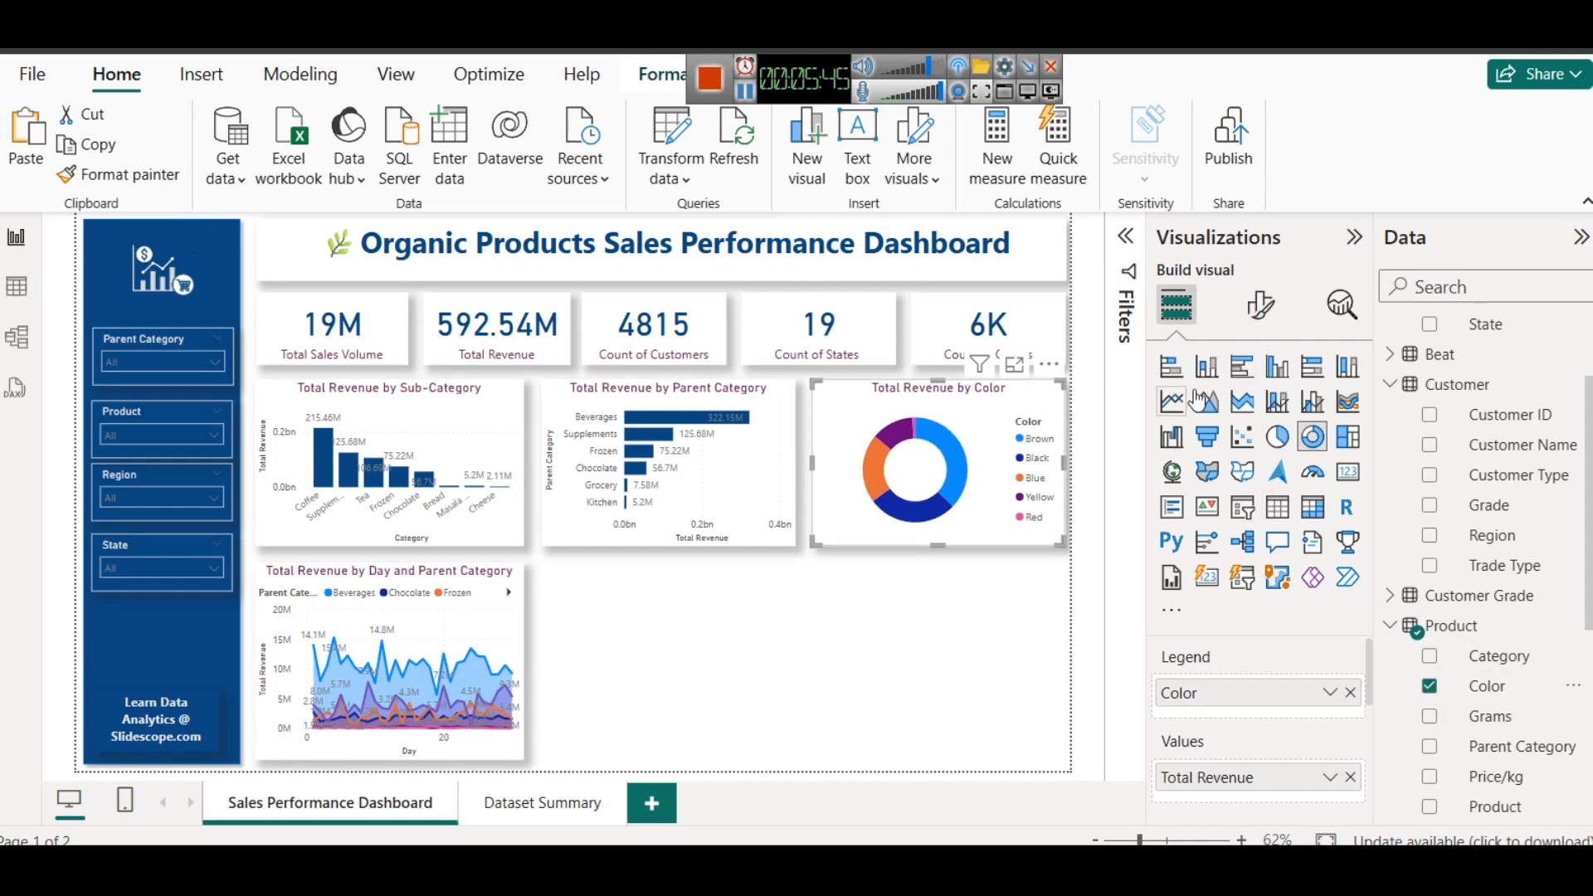
# - Format the donut chart's detail label values as bold, size 8, in dark blue (theme color 1, 50% darker)
pyautogui.click(1260, 304)
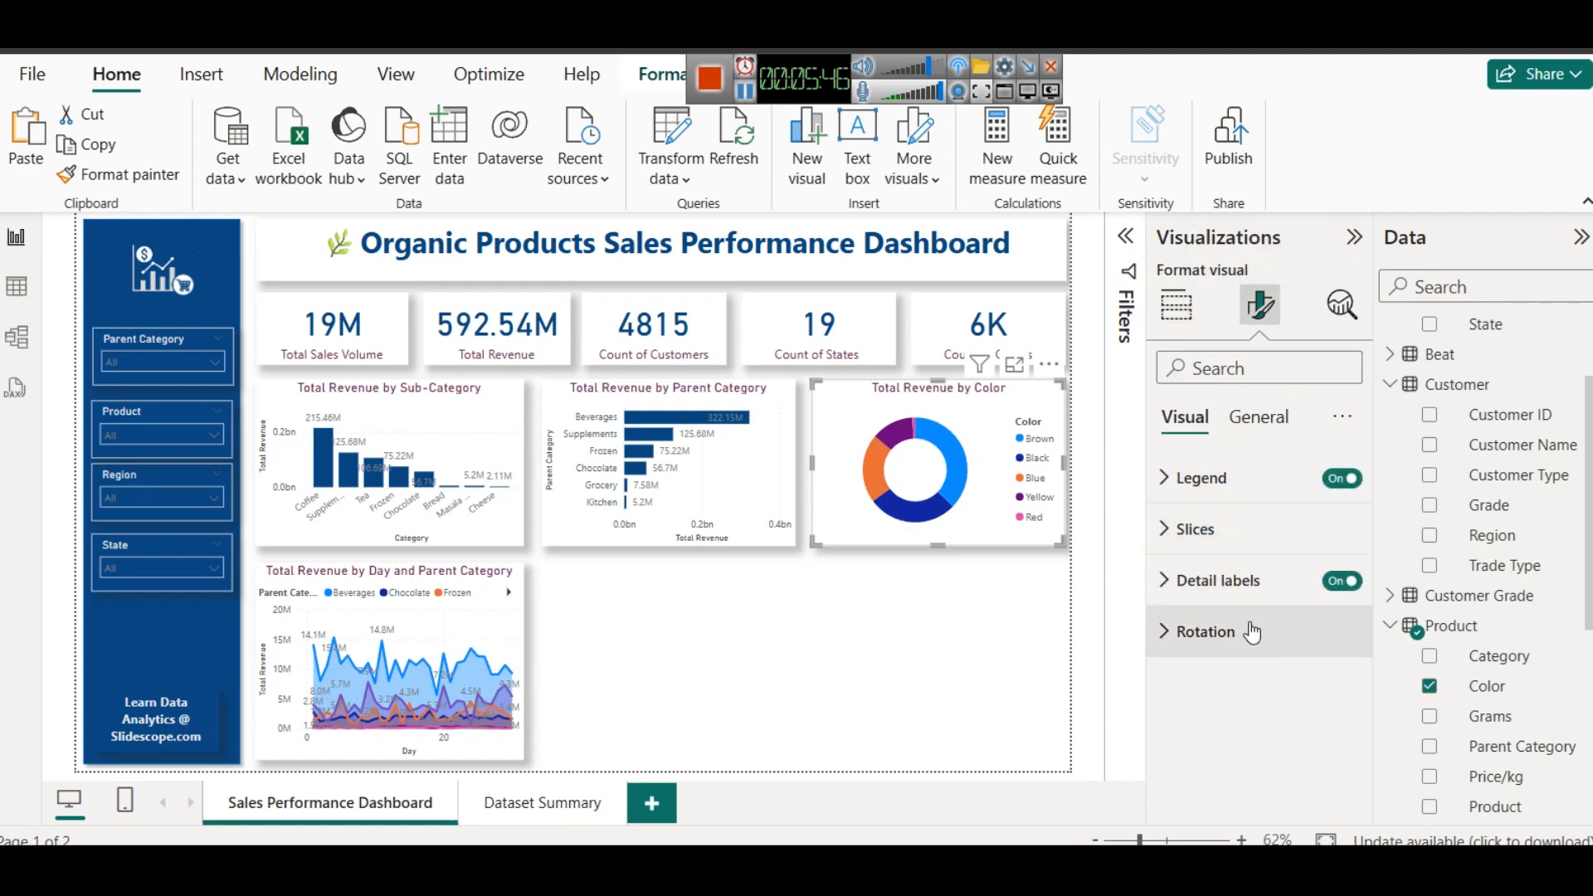
pyautogui.click(1252, 579)
pyautogui.click(1220, 687)
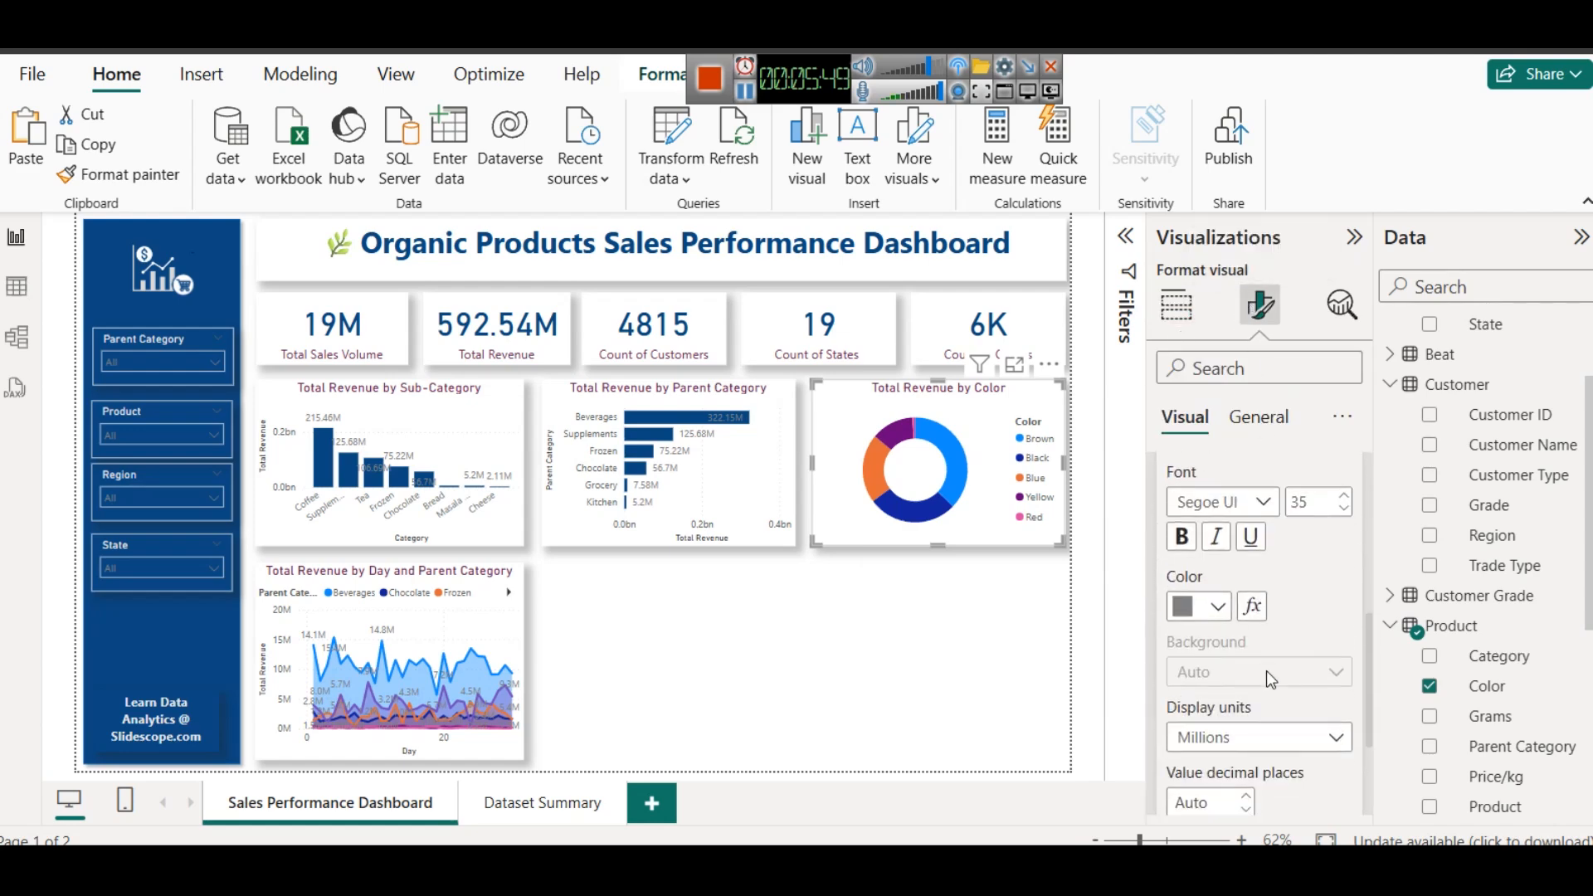
pyautogui.doubleClick(1319, 500)
pyautogui.write('8')
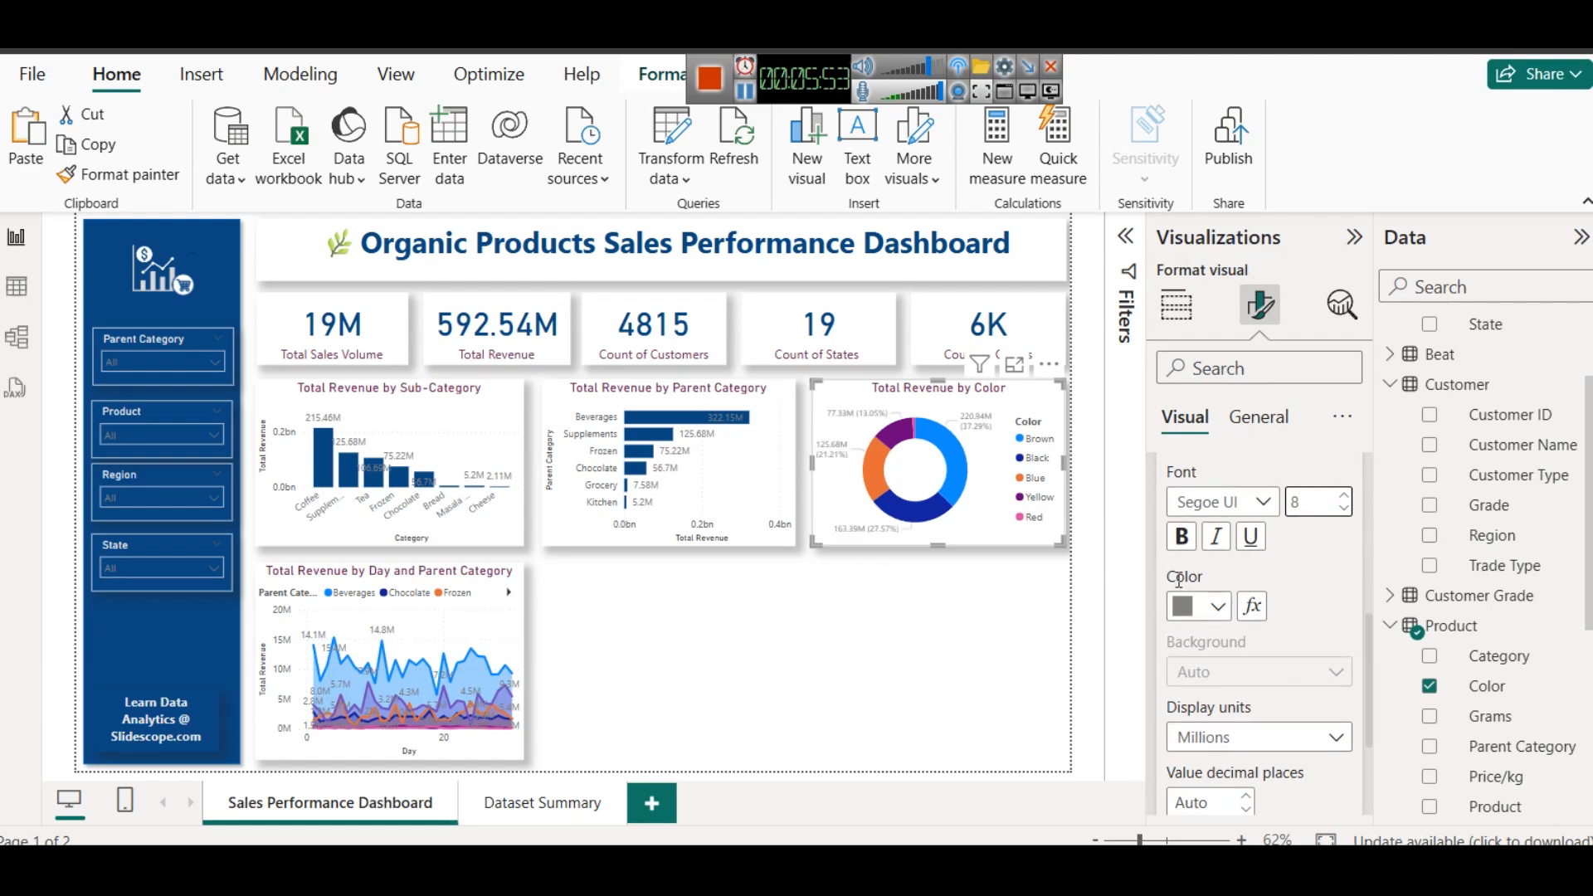
pyautogui.click(1197, 608)
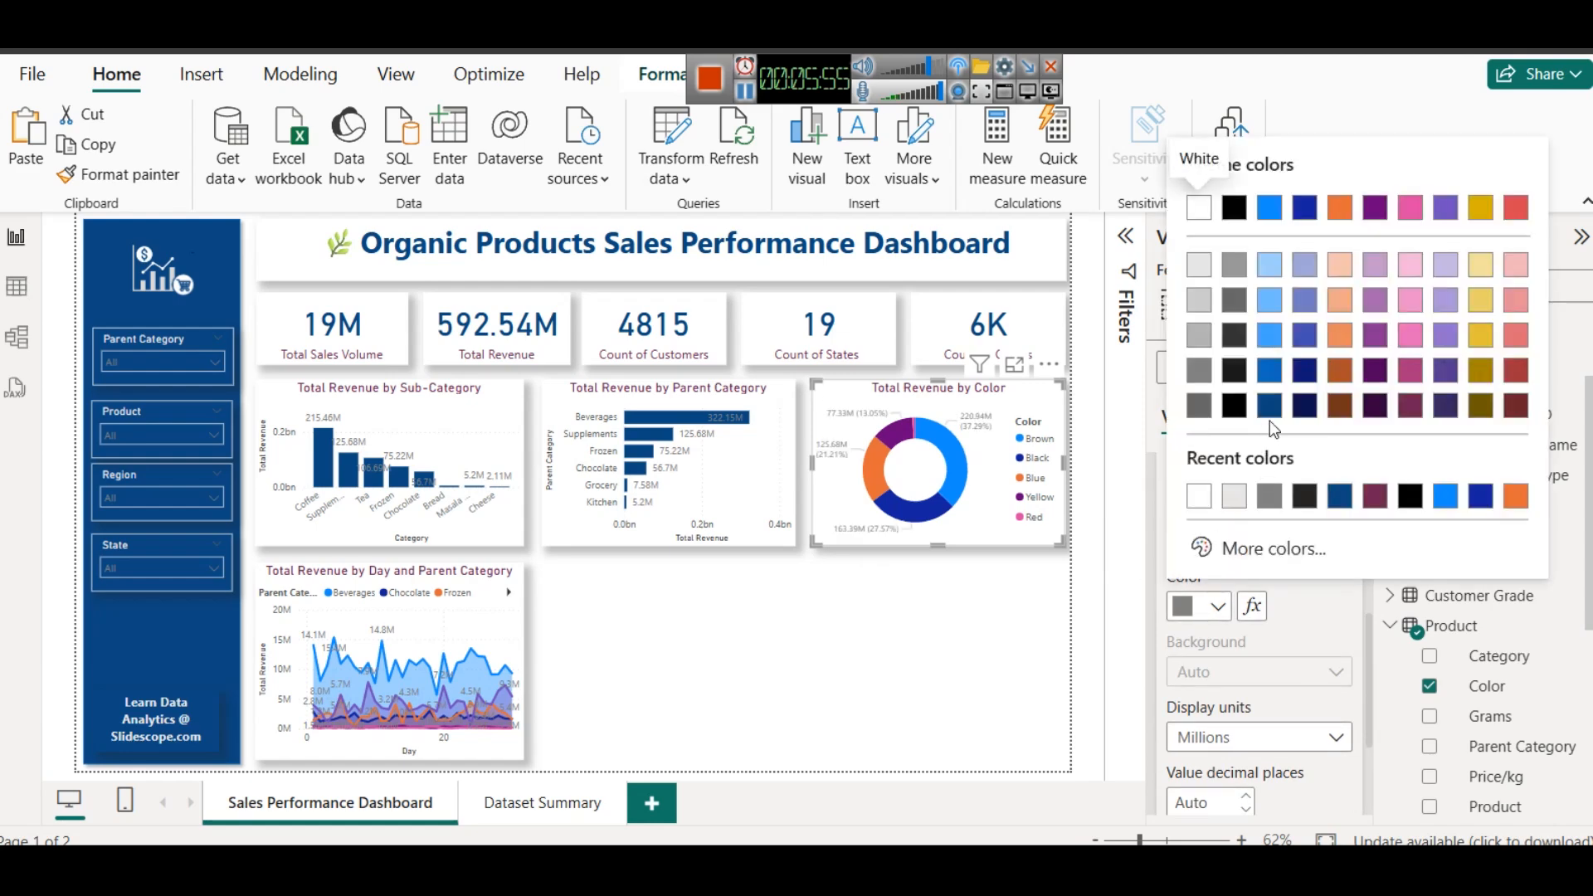
pyautogui.click(1269, 407)
pyautogui.click(1182, 537)
pyautogui.click(741, 91)
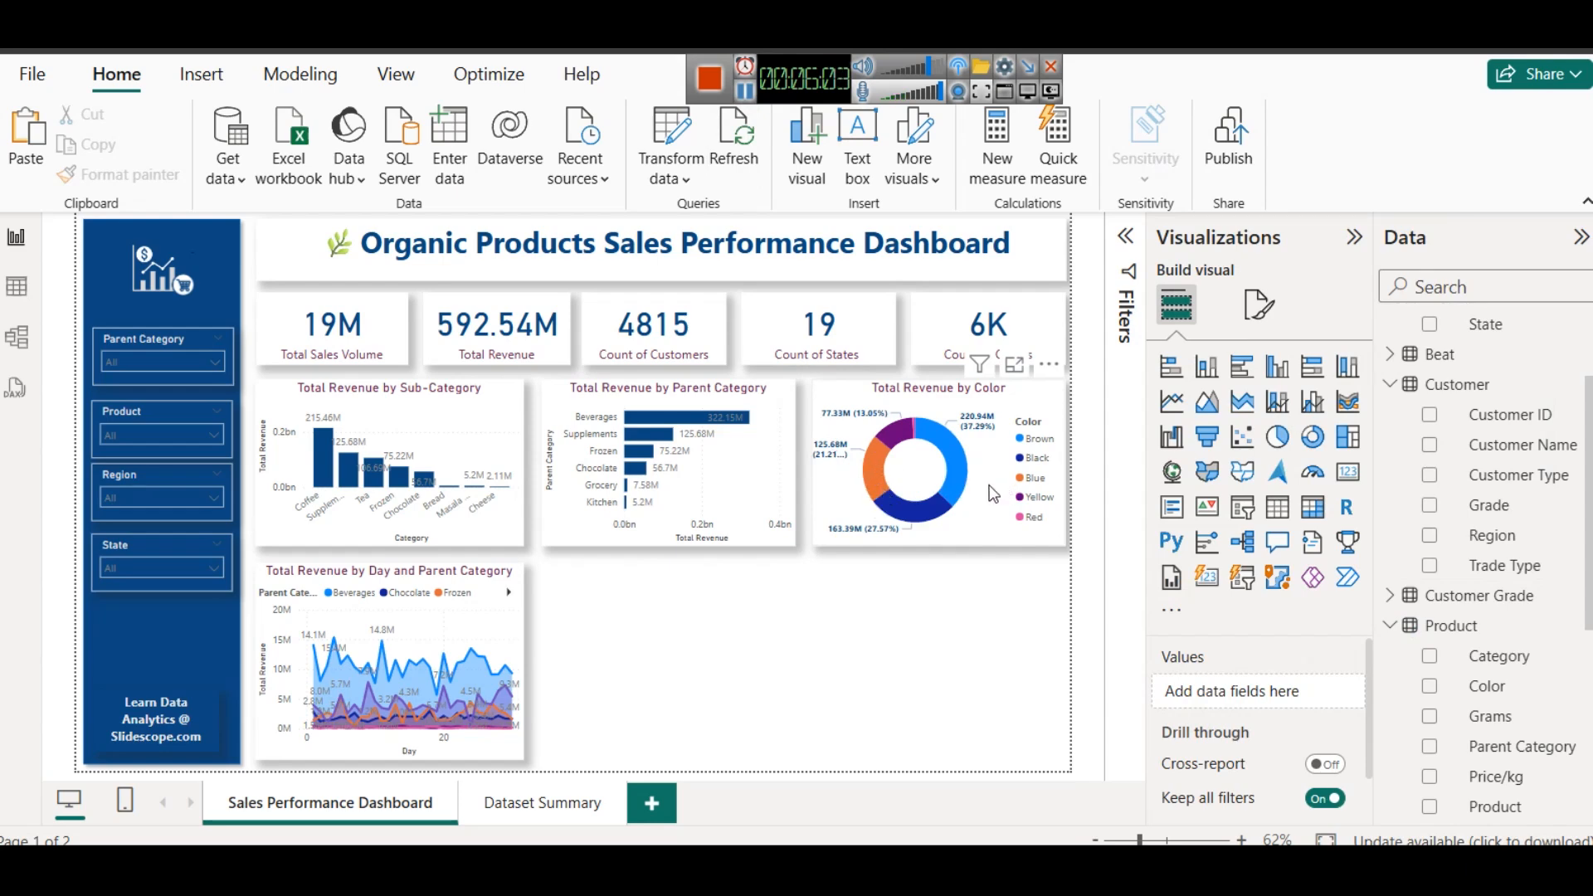
# - Set the donut chart's Brown slice to a custom dark brown, #4D1014
pyautogui.moveTo(948, 458)
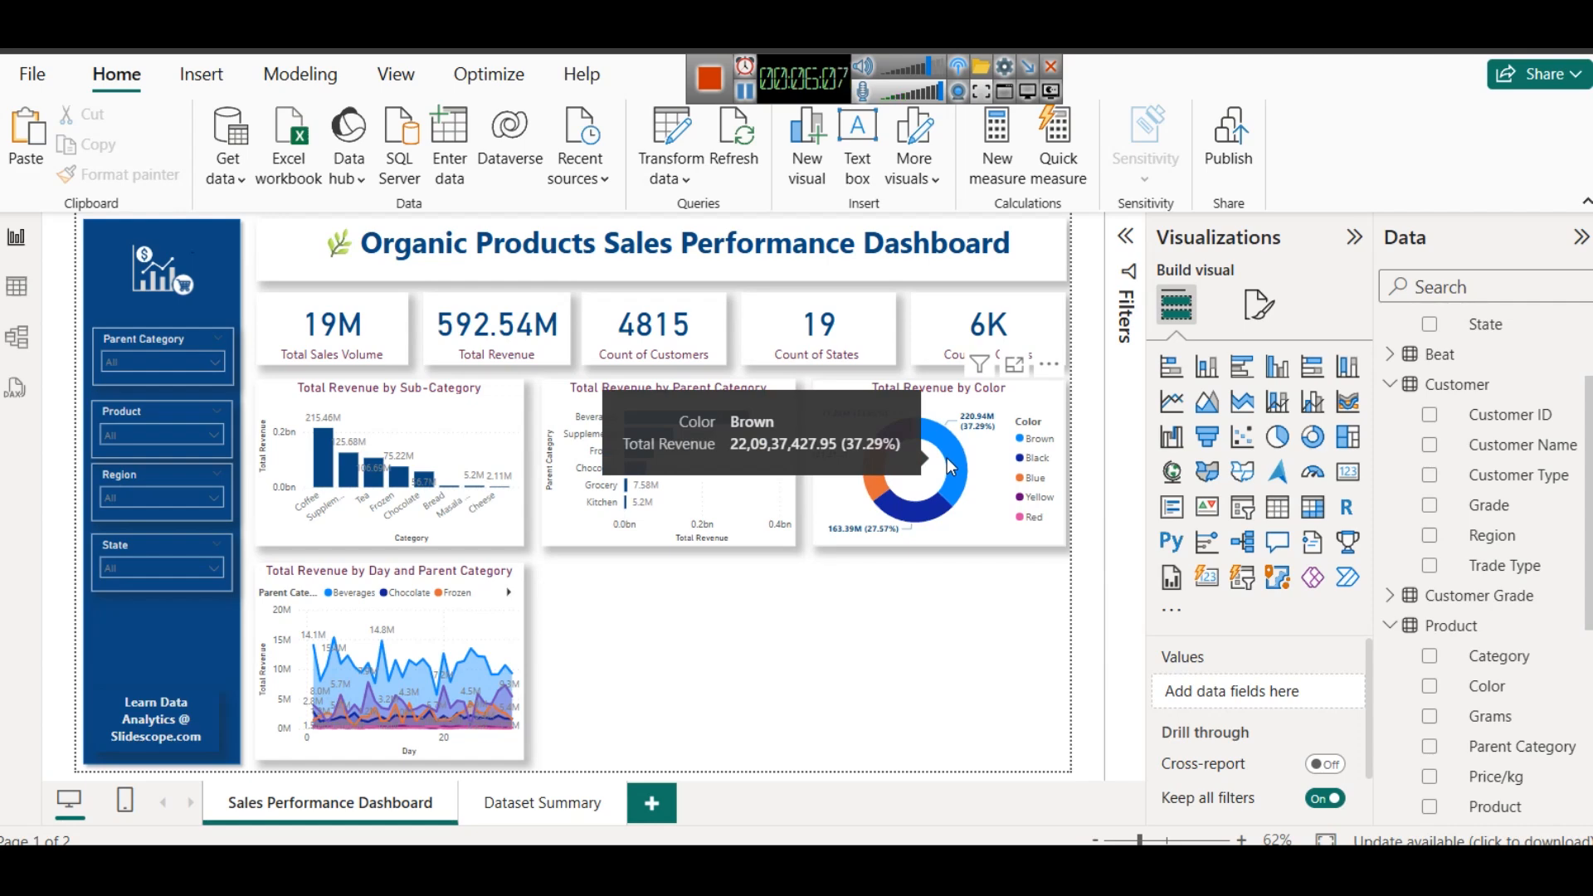
pyautogui.click(1014, 425)
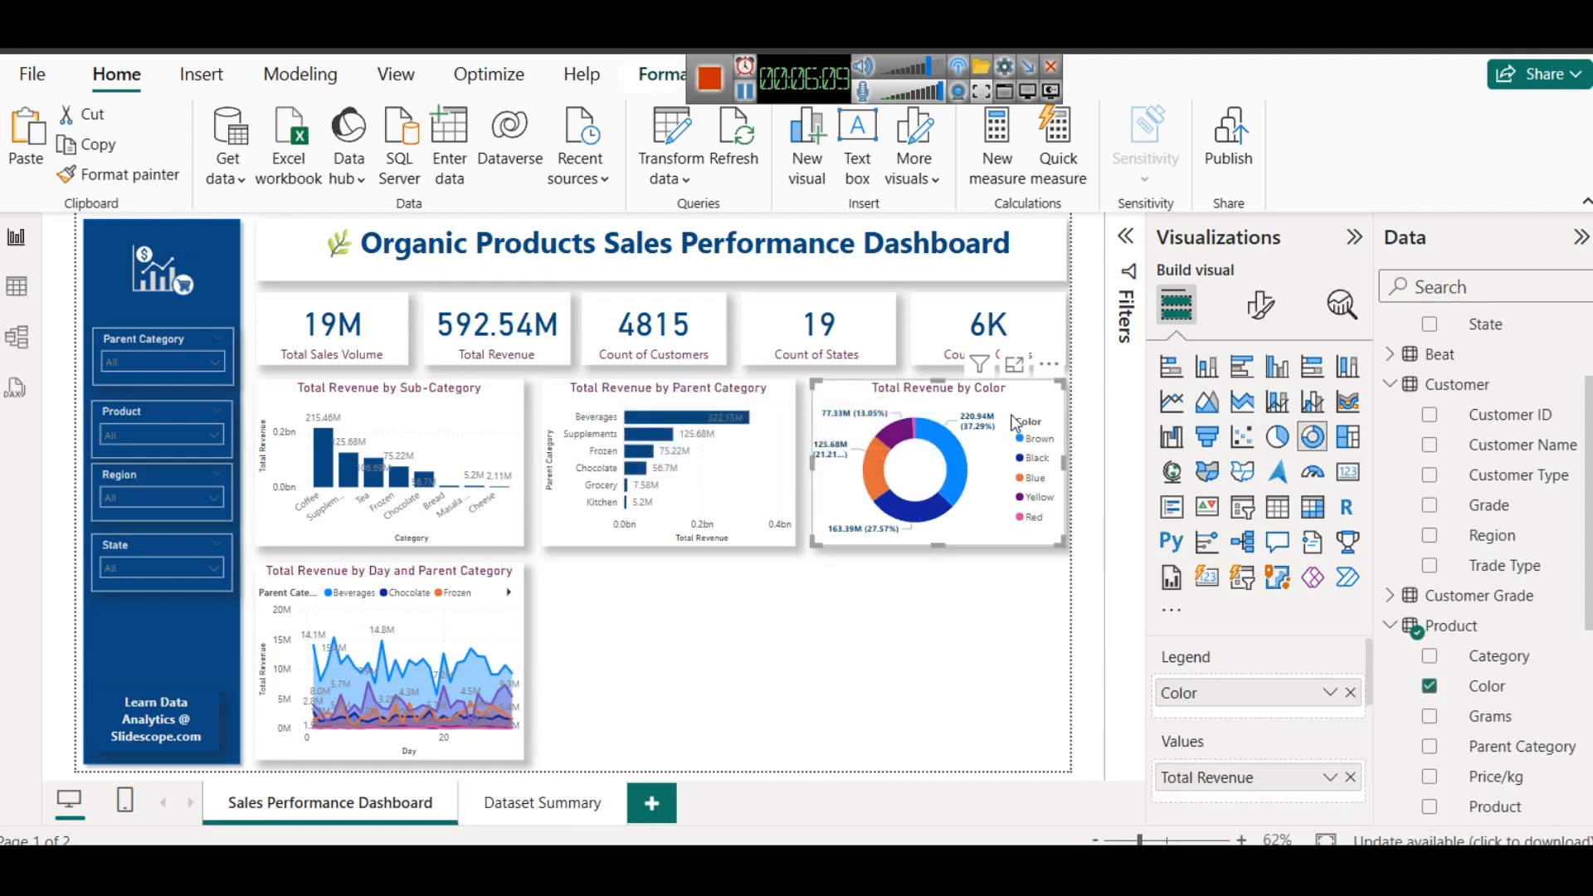
pyautogui.click(1260, 305)
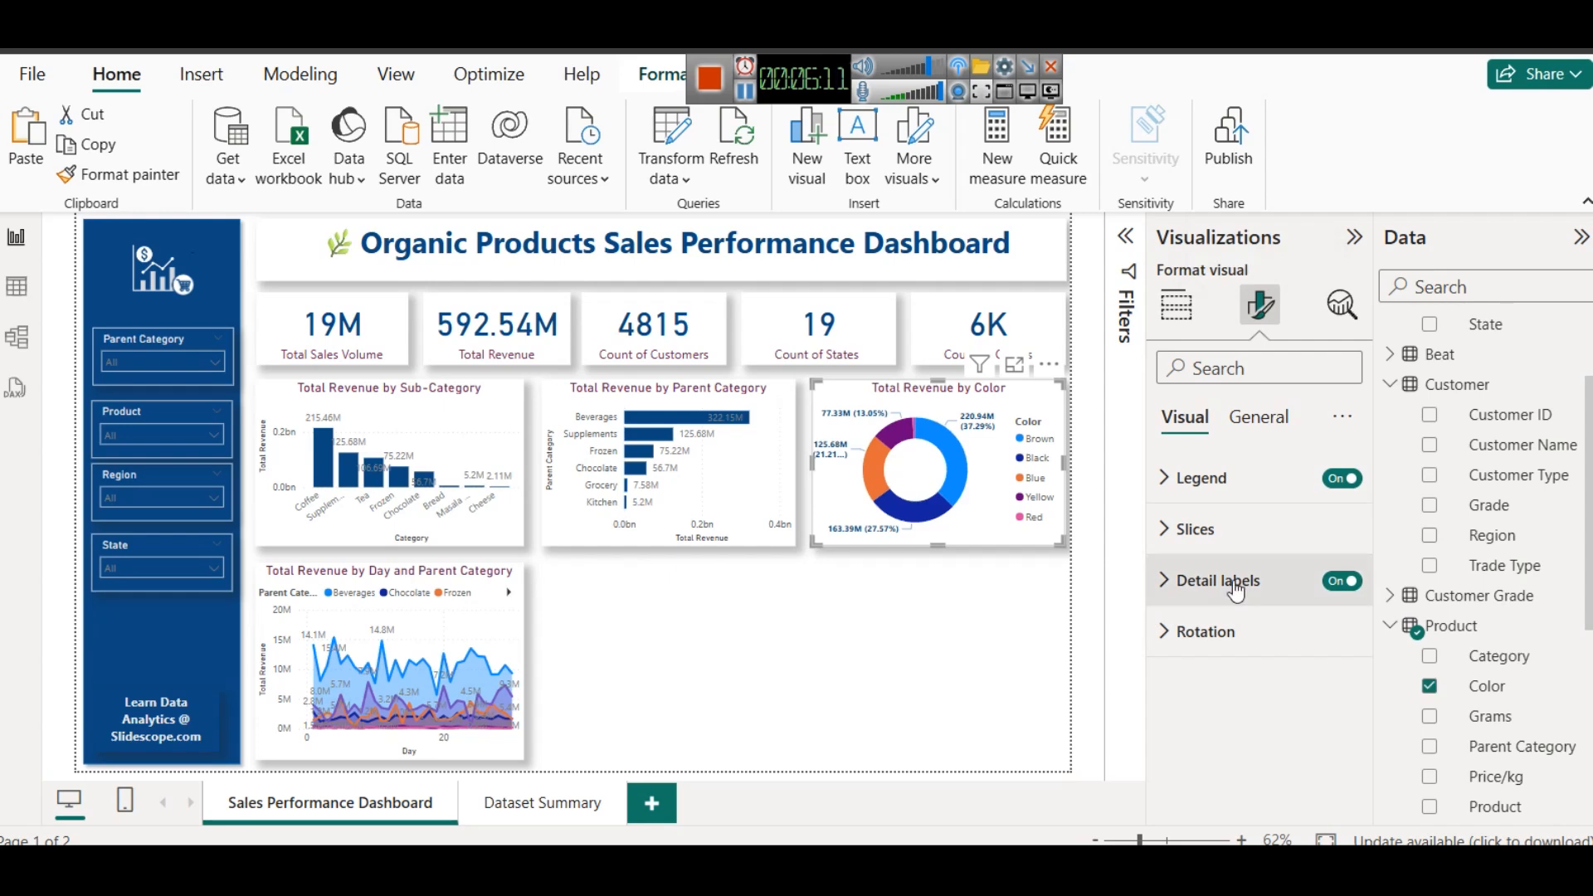
pyautogui.click(1205, 538)
pyautogui.click(1216, 656)
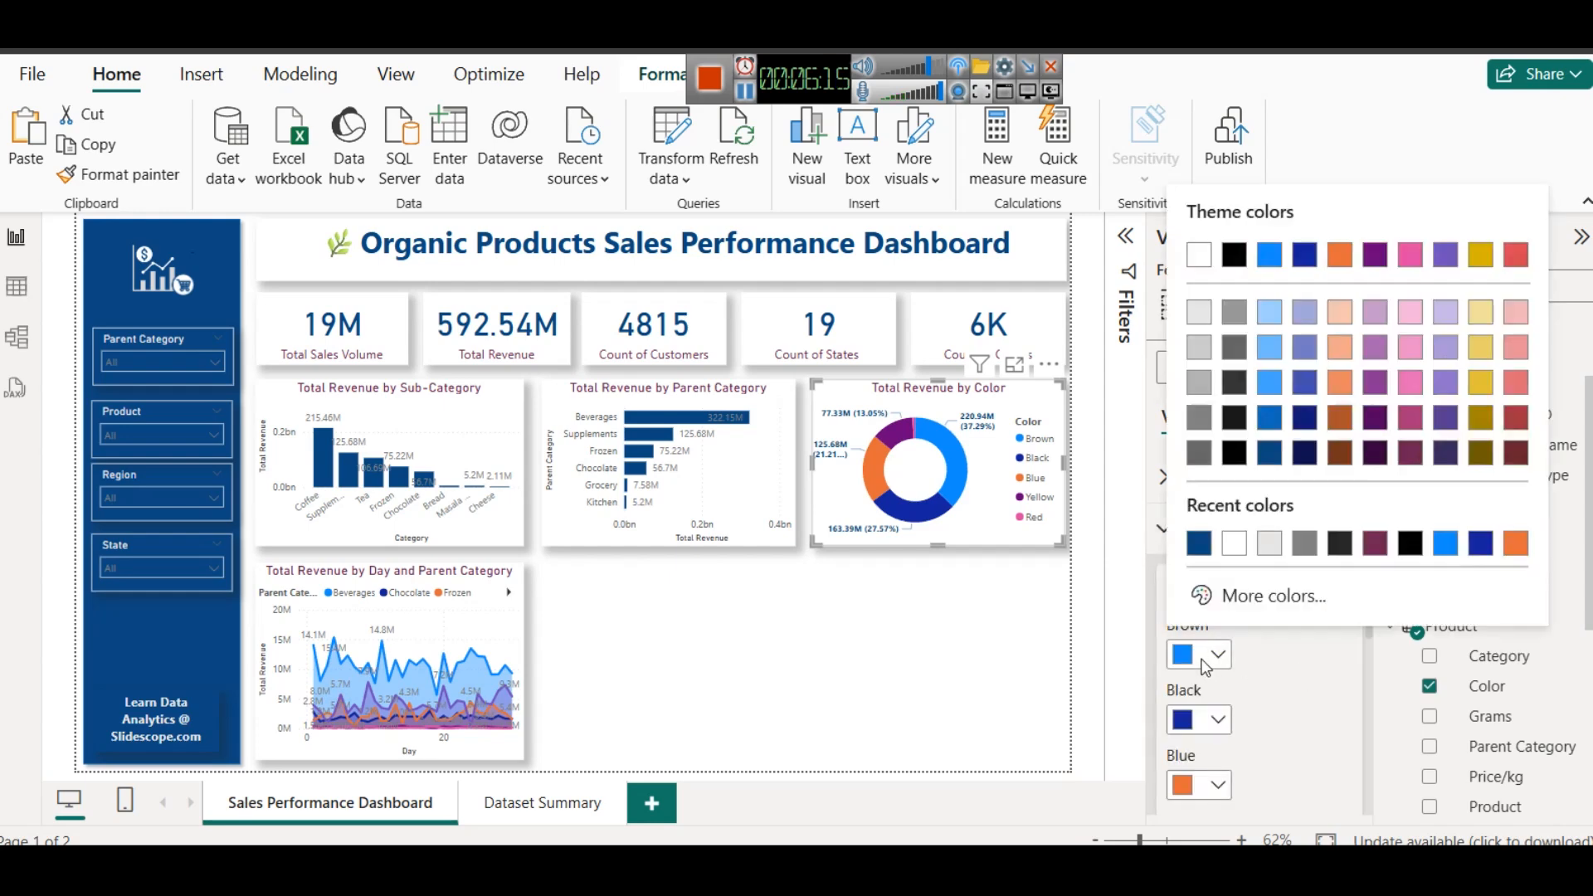
pyautogui.click(1273, 609)
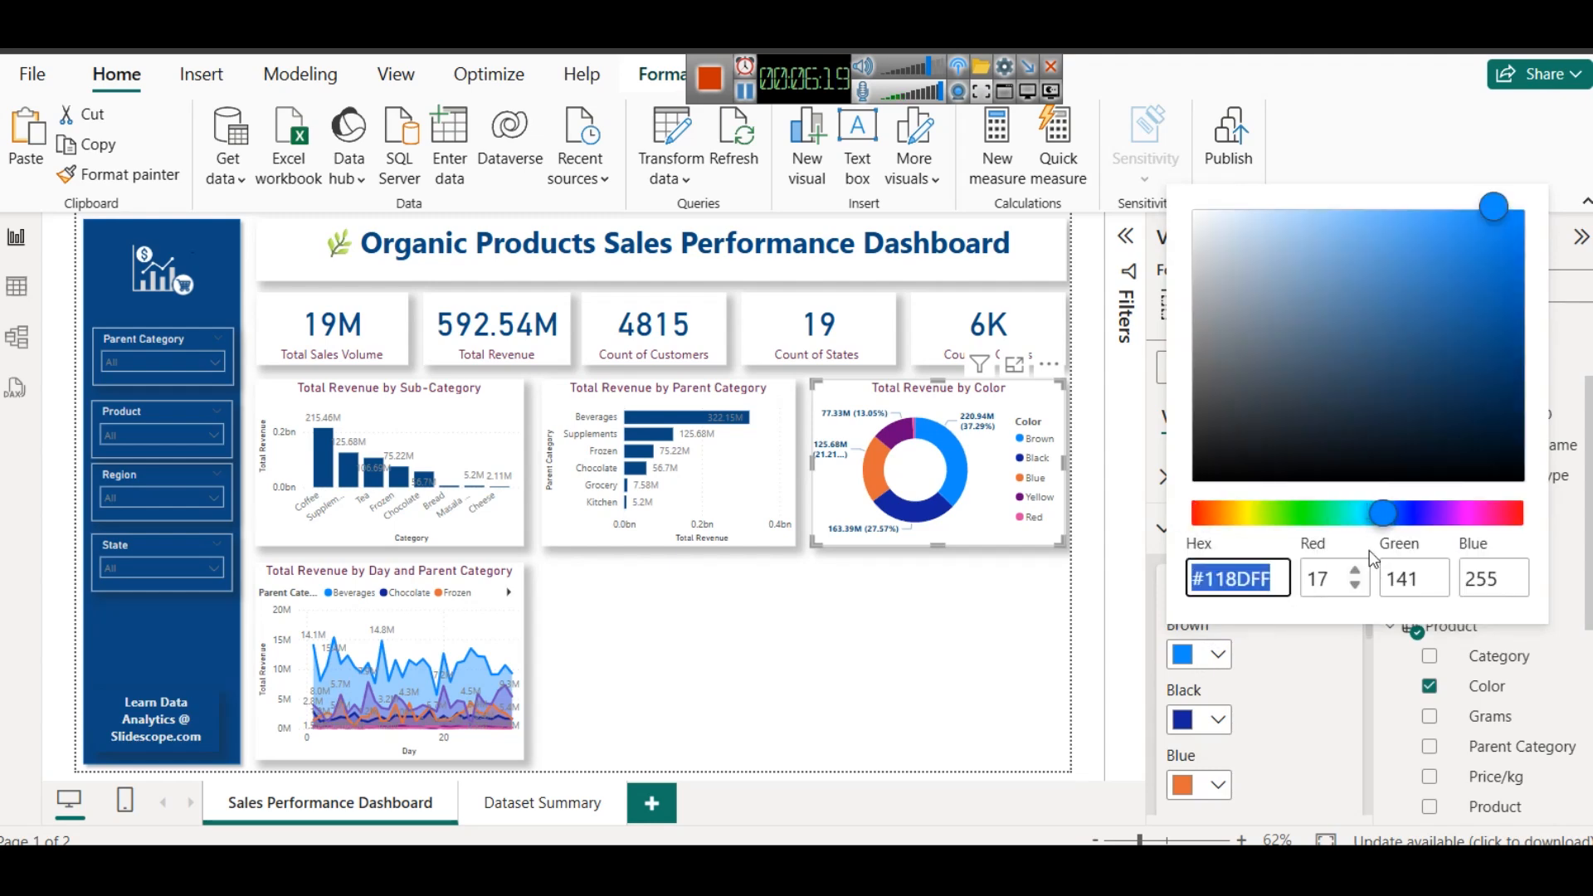
pyautogui.click(1481, 515)
pyautogui.moveTo(1483, 519); pyautogui.dragTo(1521, 524)
pyautogui.click(1451, 399)
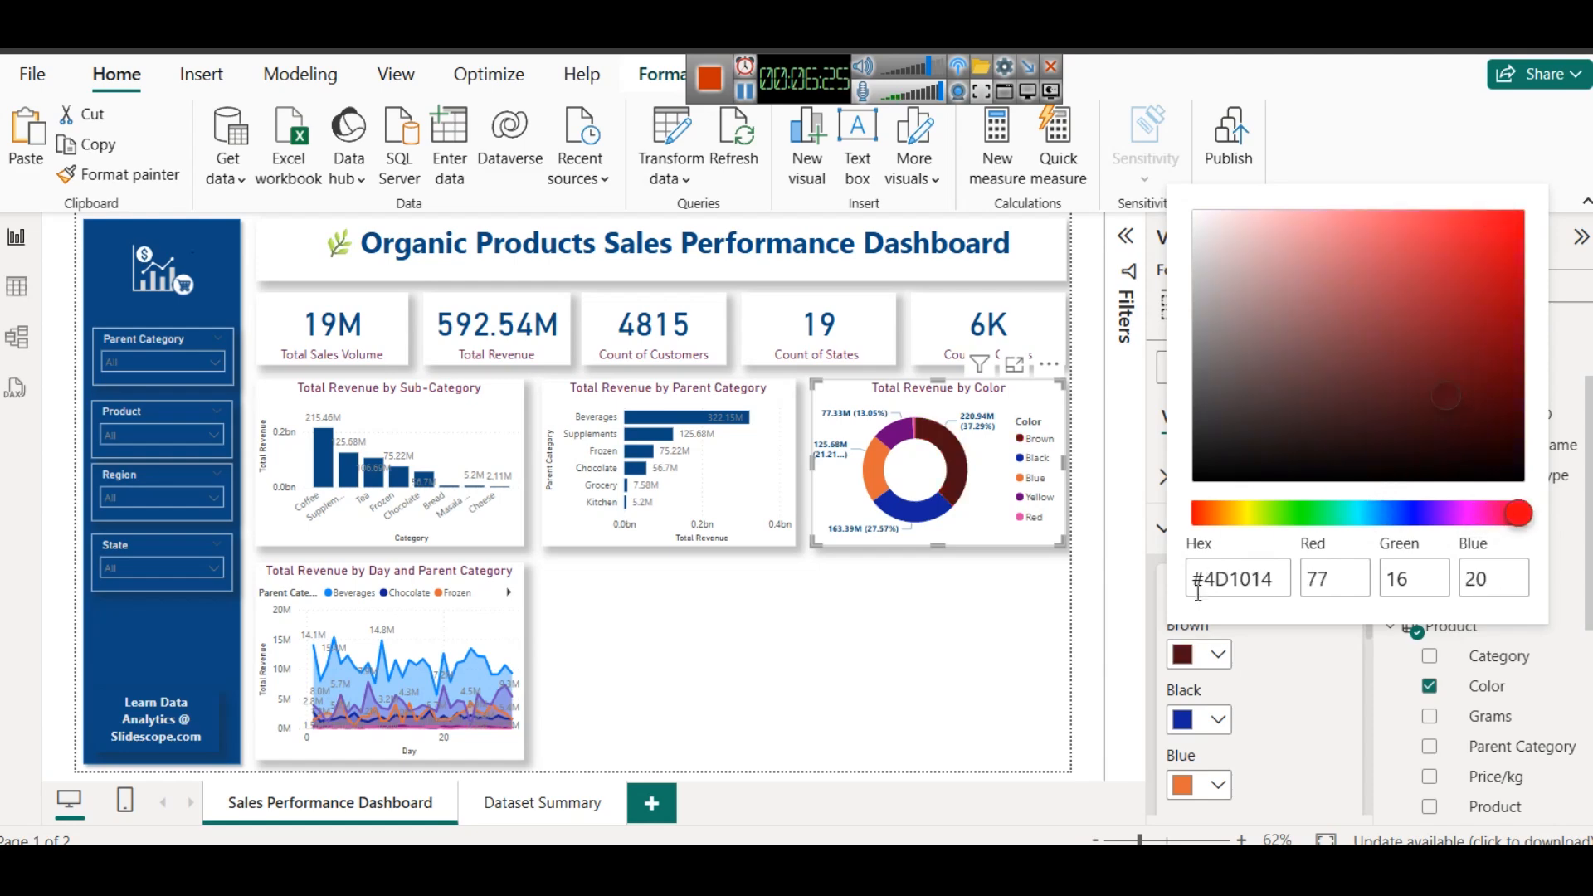
# - Color the donut chart's Black slice black and its Blue slice a slightly darkened theme blue
pyautogui.click(1199, 726)
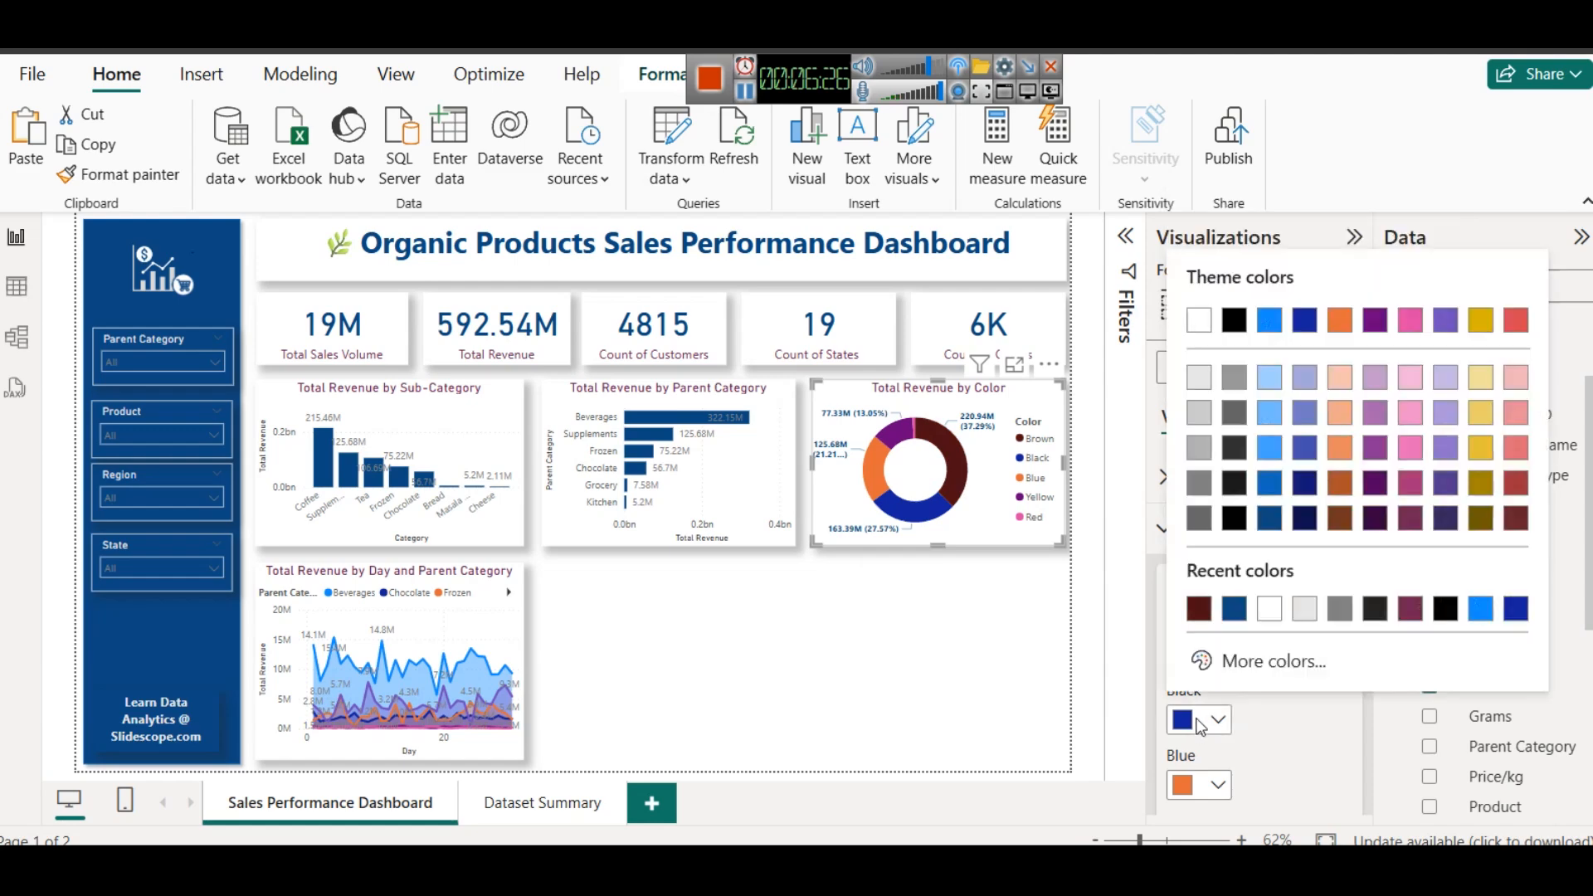
pyautogui.click(1234, 518)
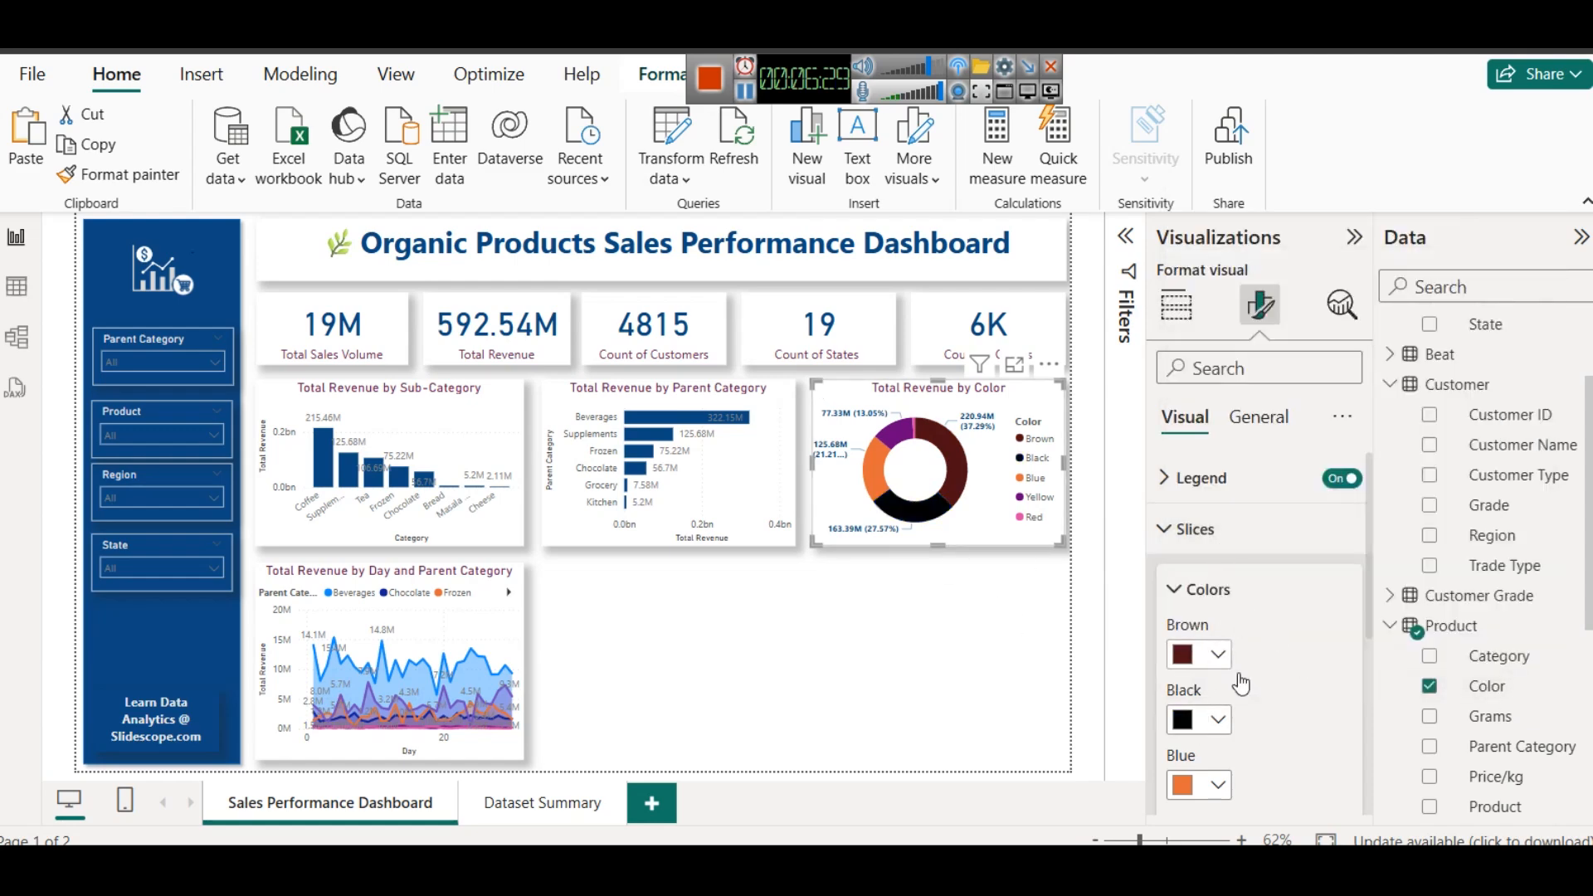
pyautogui.click(1200, 784)
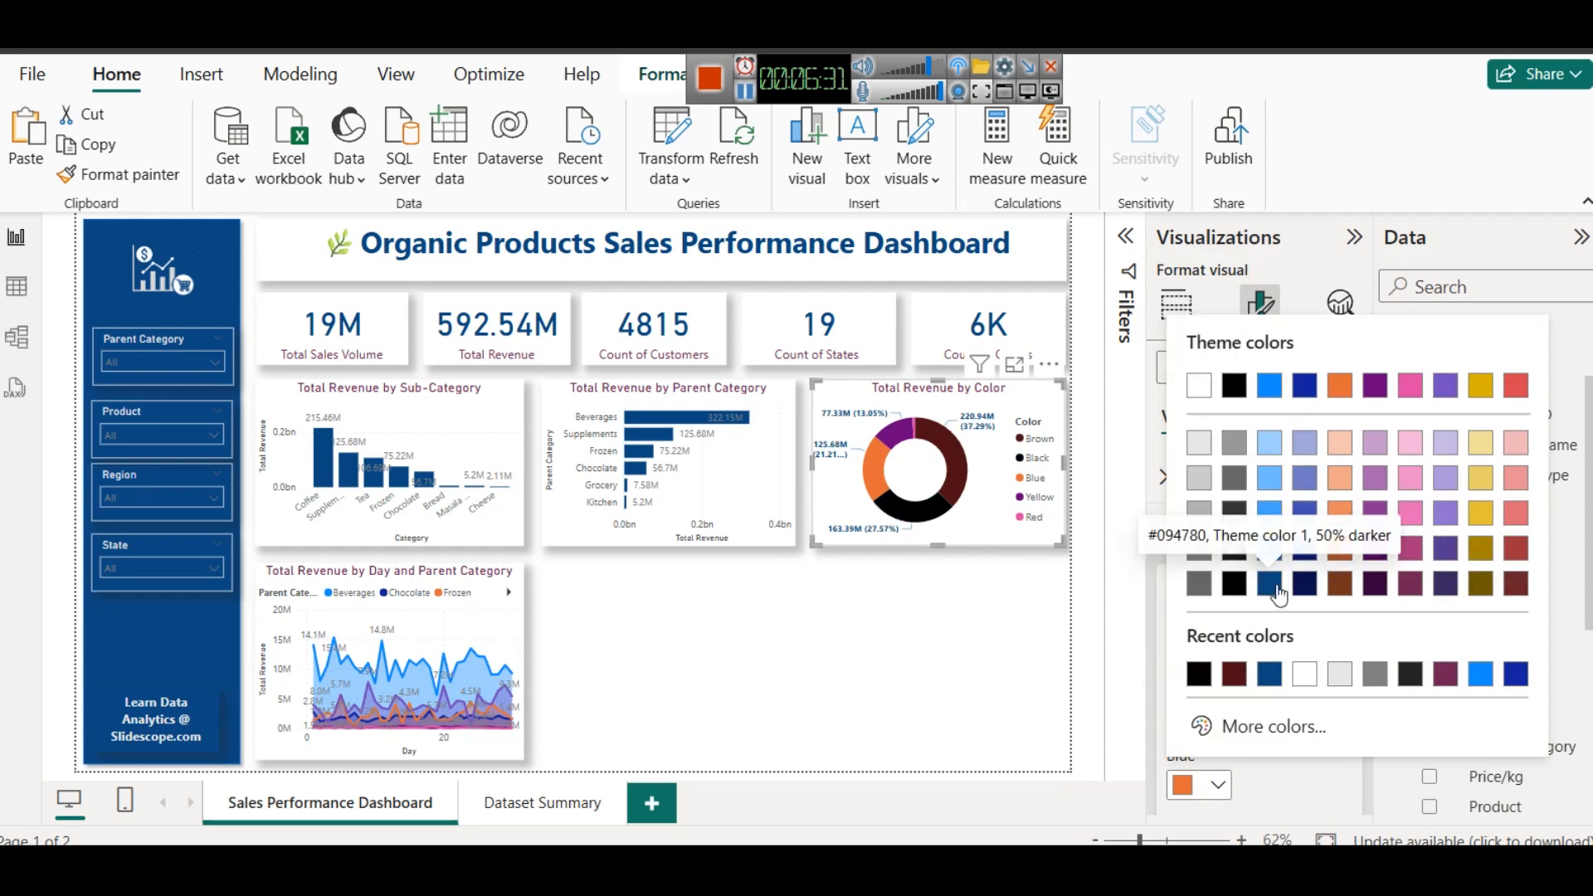
pyautogui.click(1273, 554)
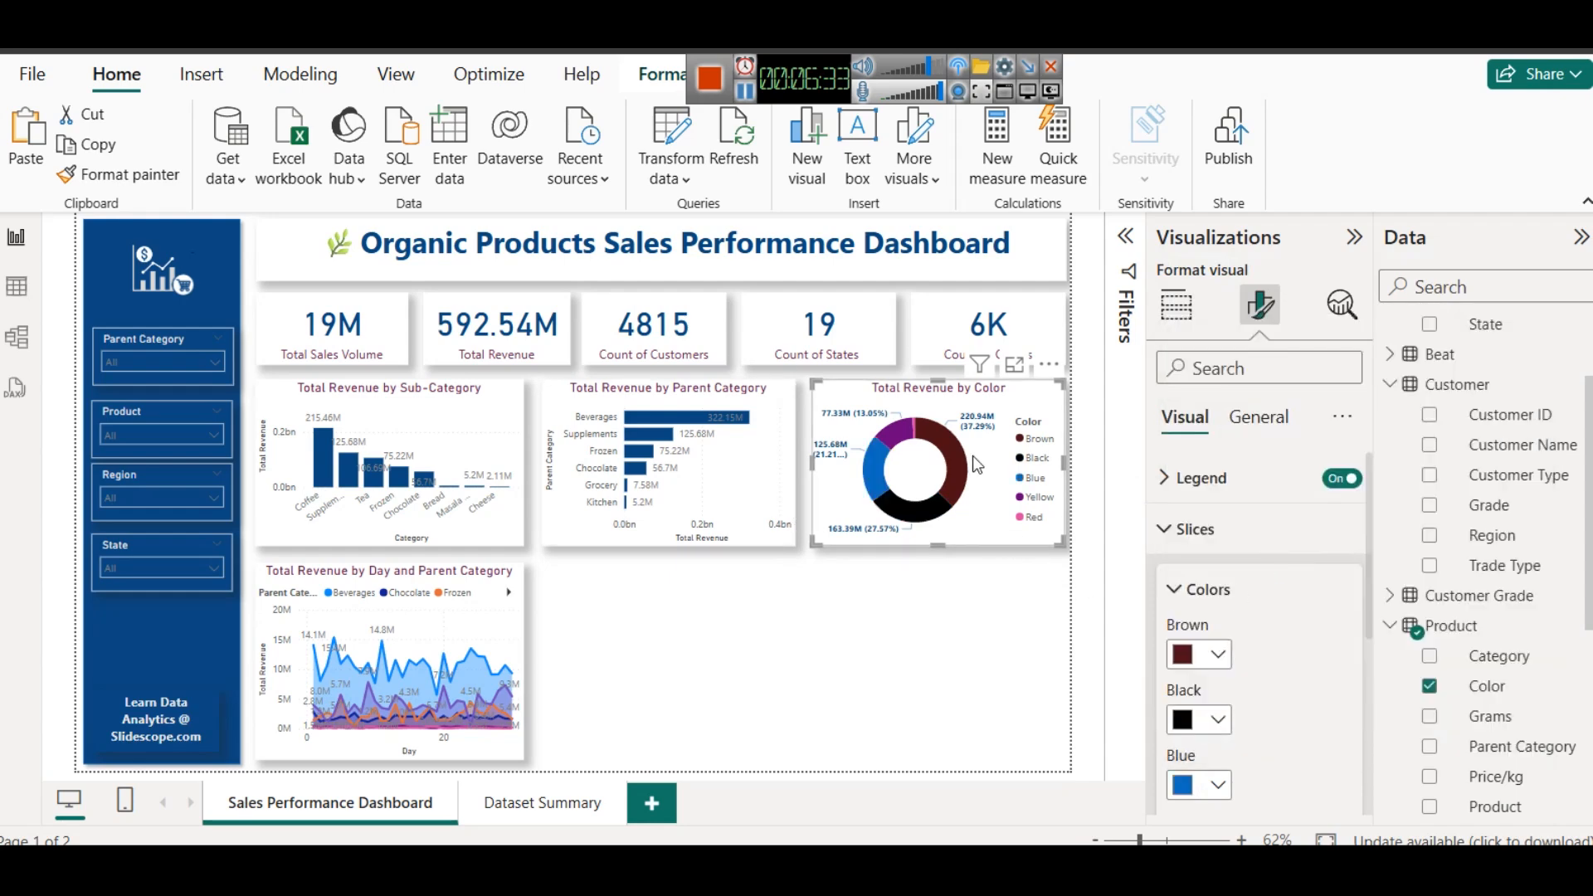
# - Color the donut chart's Yellow slice a slightly lightened theme gold and its Red slice the base theme red
pyautogui.scroll(-4, 1213, 697)
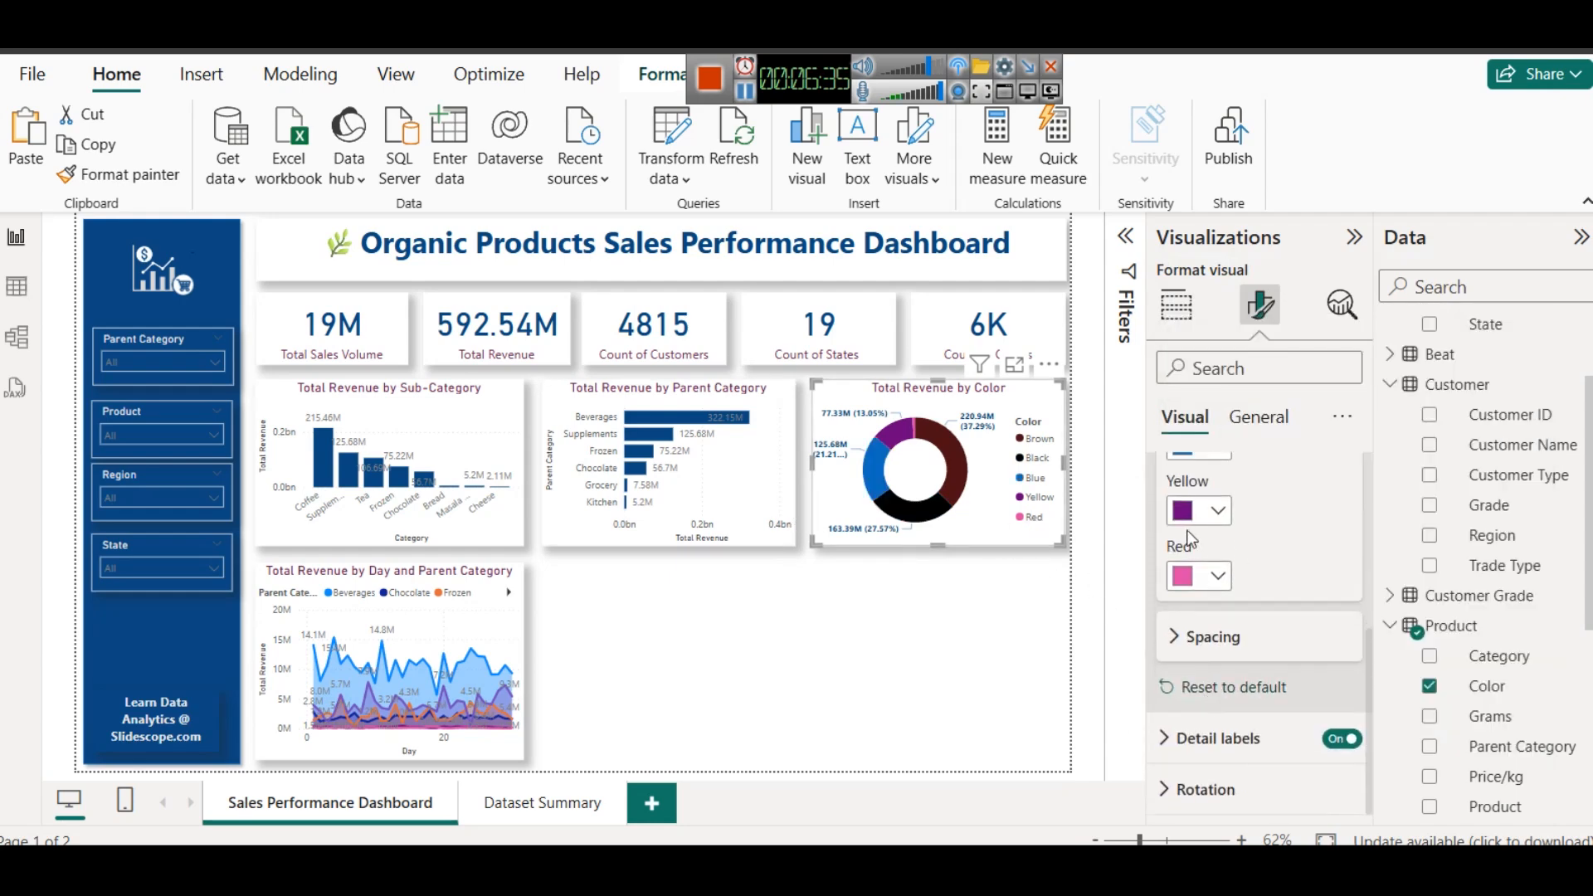
pyautogui.click(1199, 515)
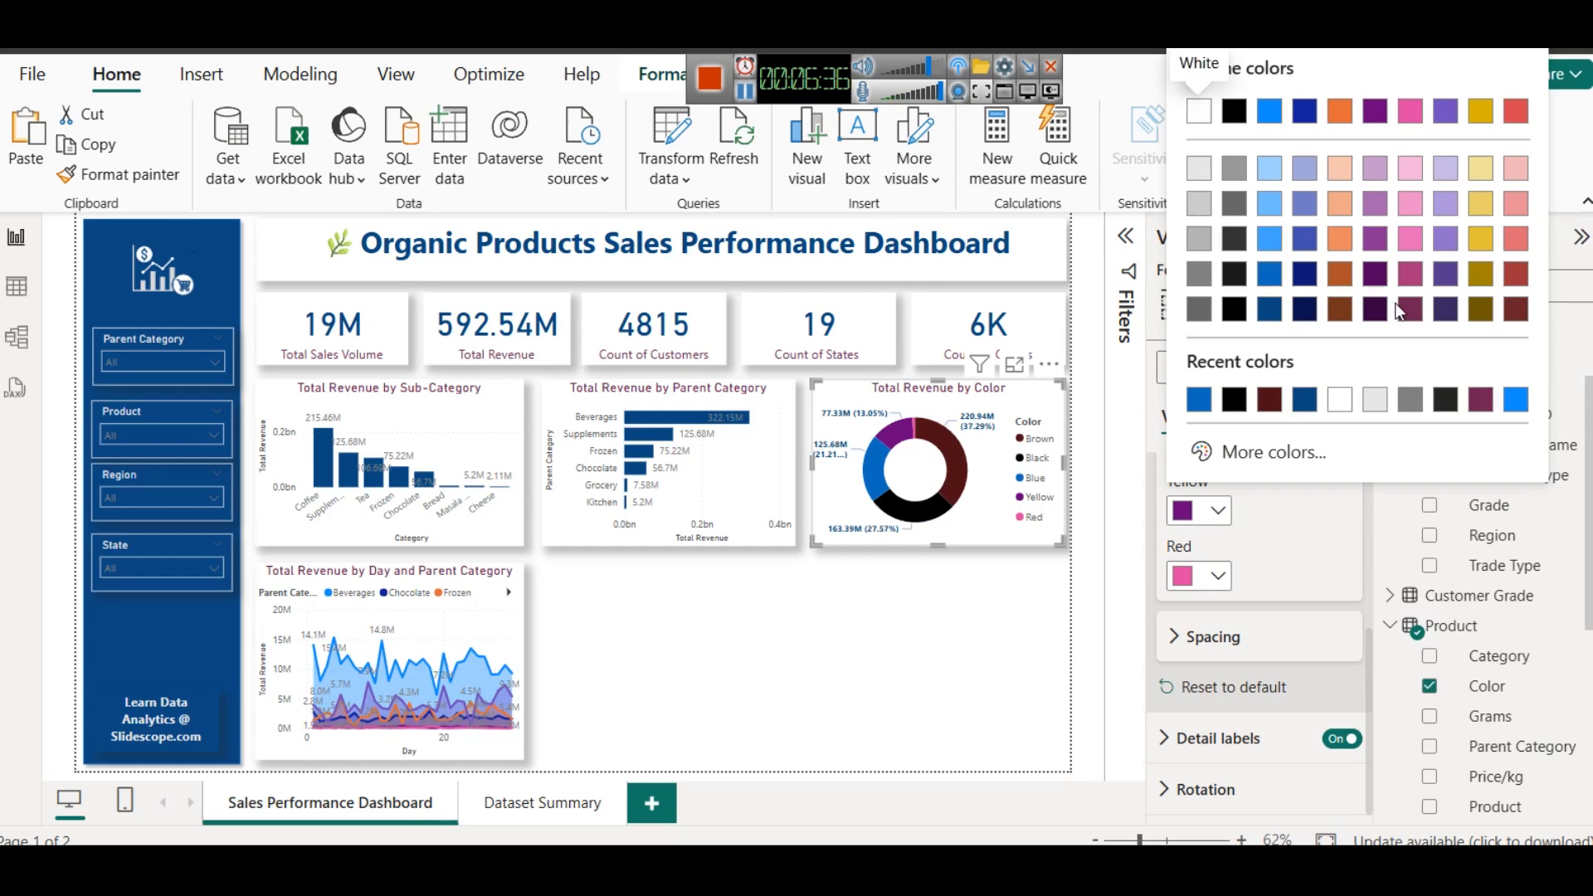
pyautogui.click(1480, 239)
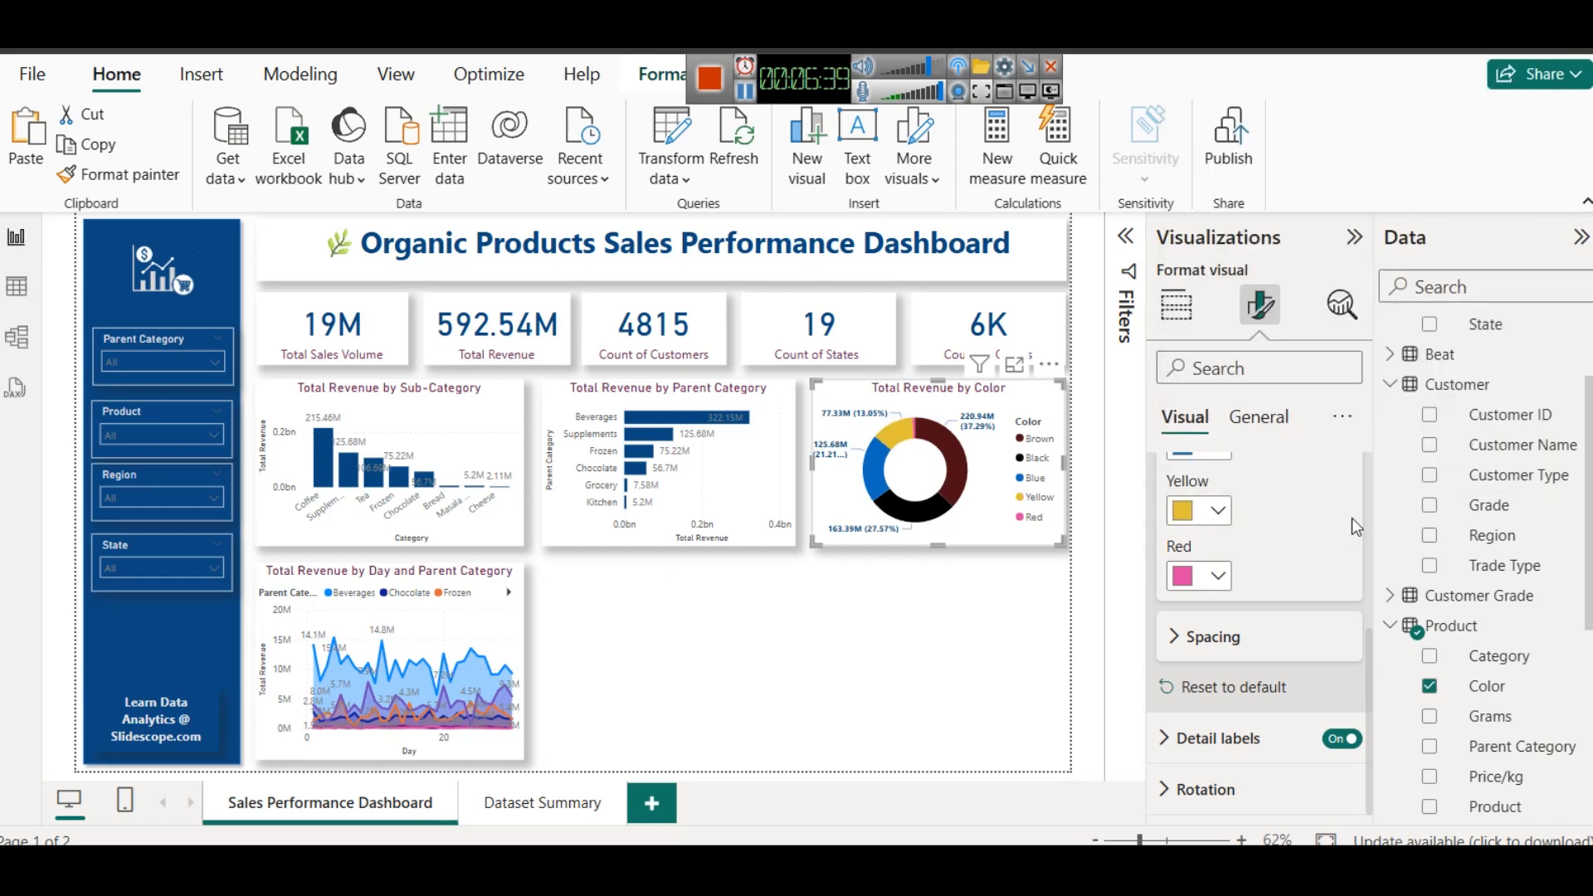
pyautogui.click(1219, 577)
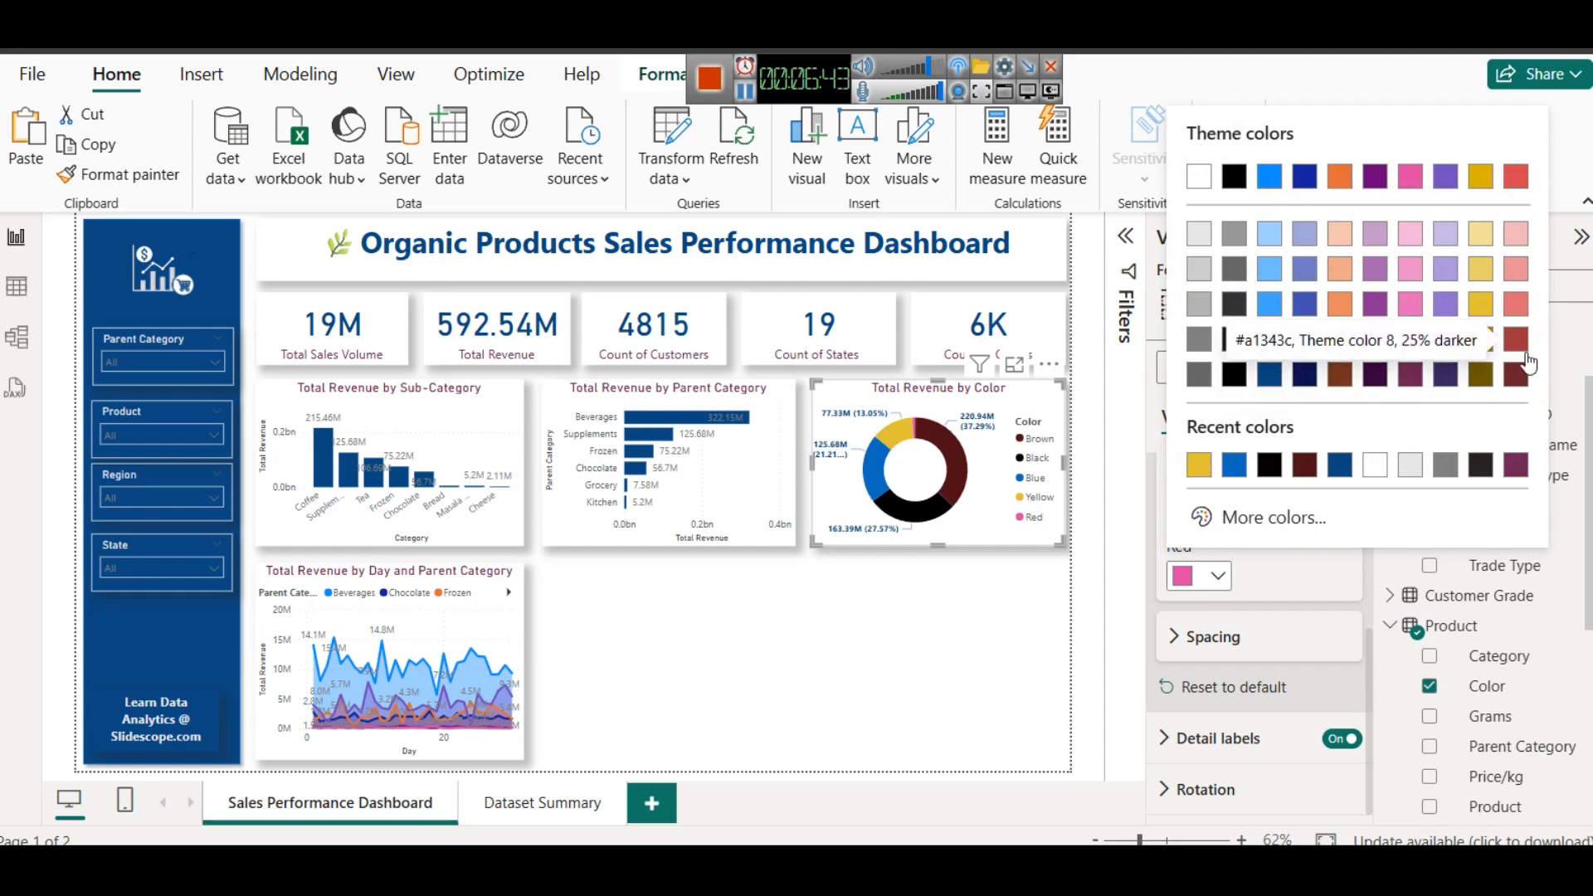
pyautogui.click(1525, 174)
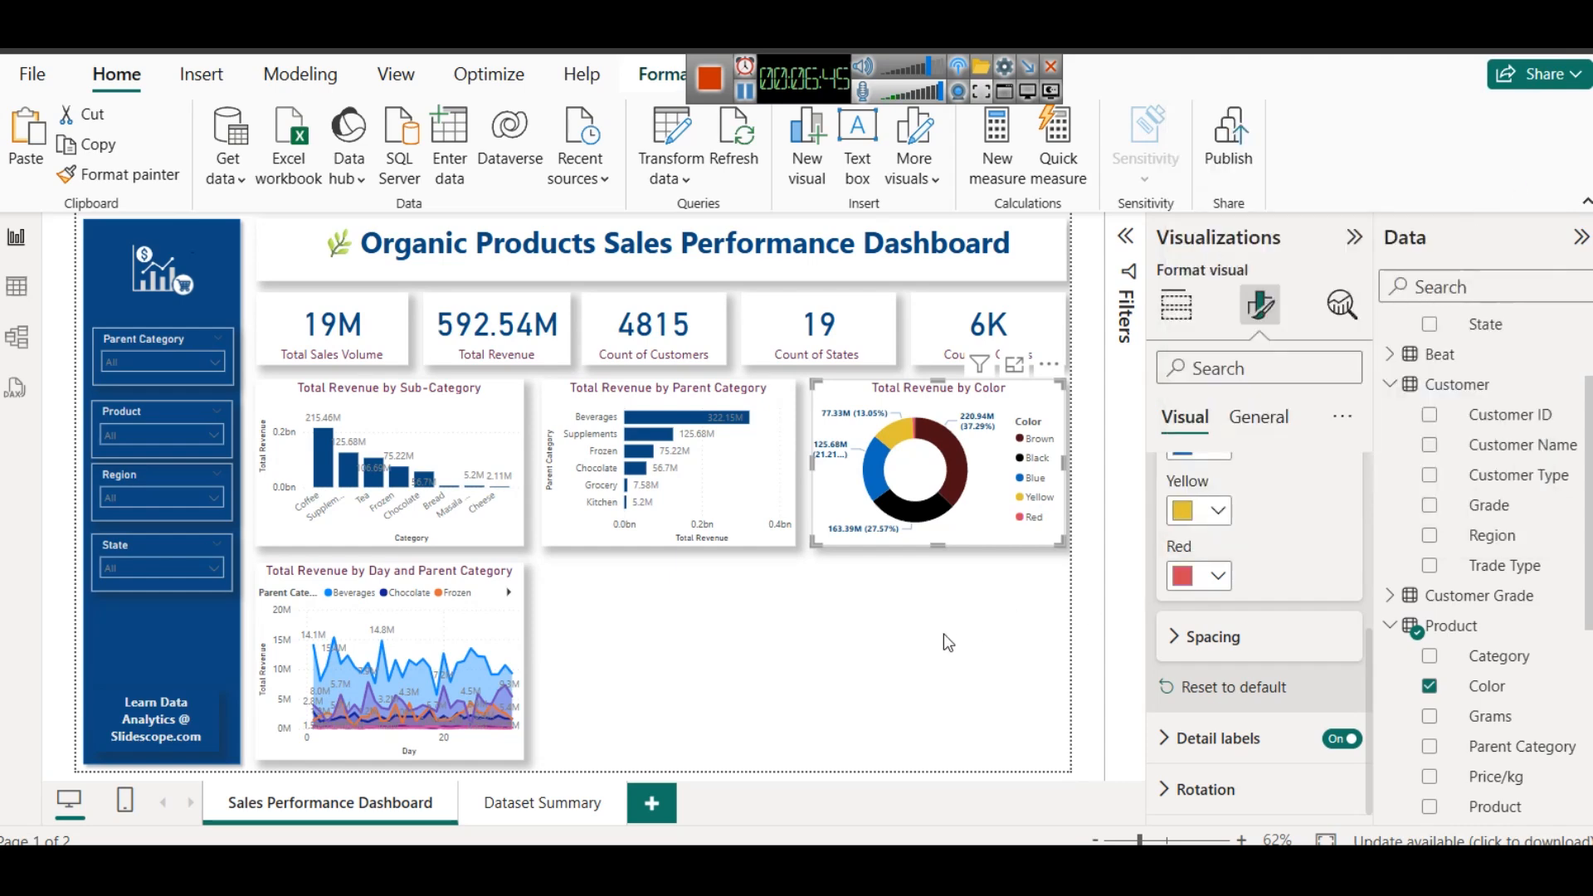
pyautogui.click(921, 653)
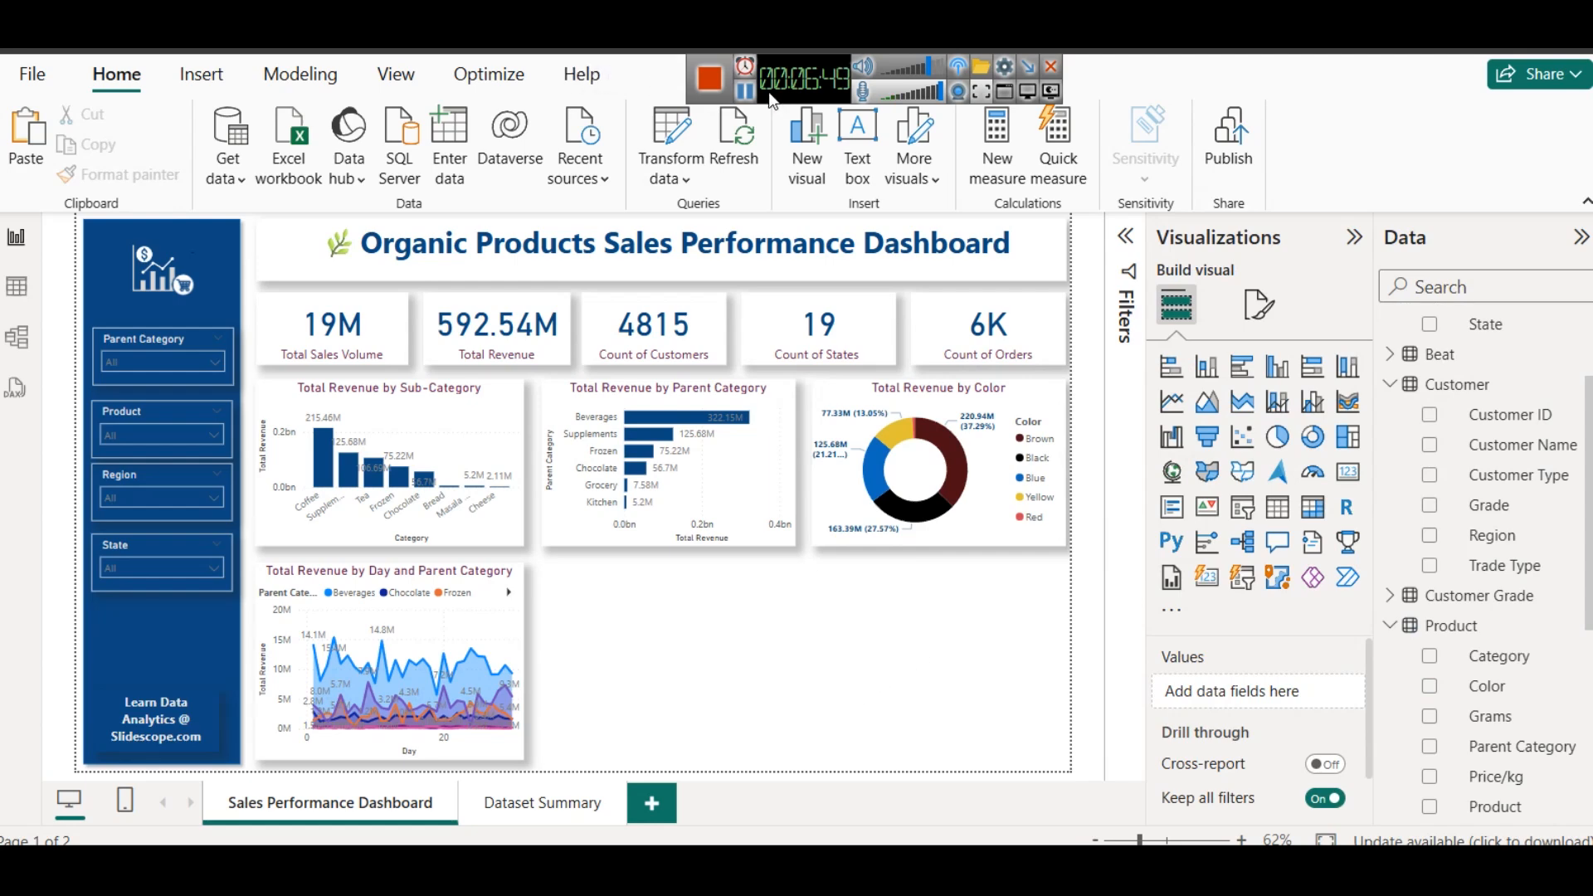
# - Switch to the report brief in the browser and examine the Top 5 Products / Customers by Volume requirement
pyautogui.click(745, 90)
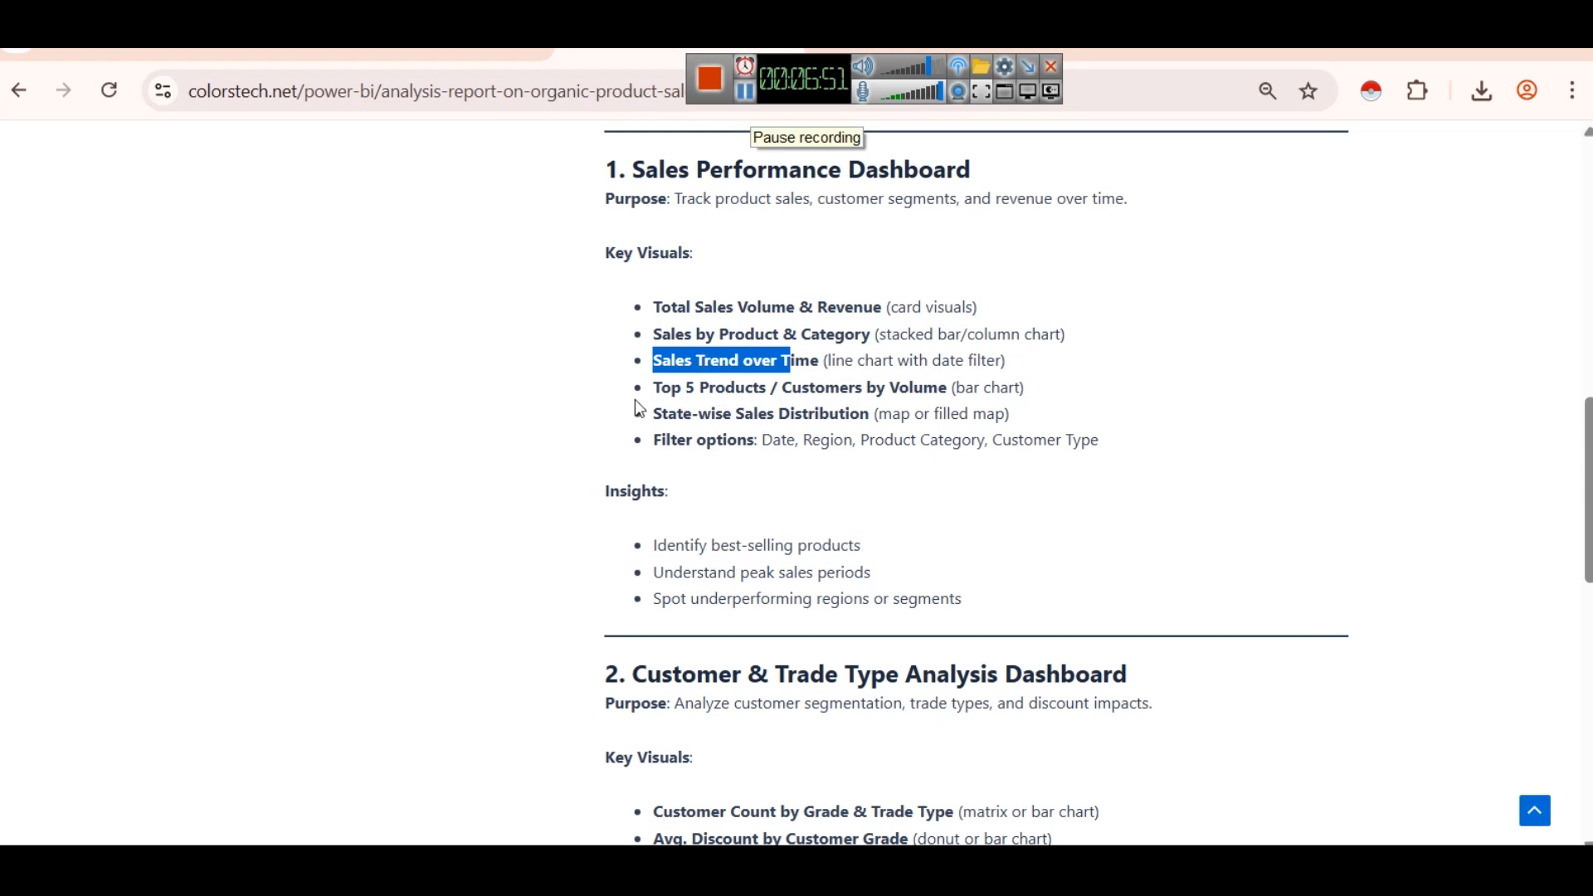
pyautogui.moveTo(652, 388); pyautogui.dragTo(858, 387)
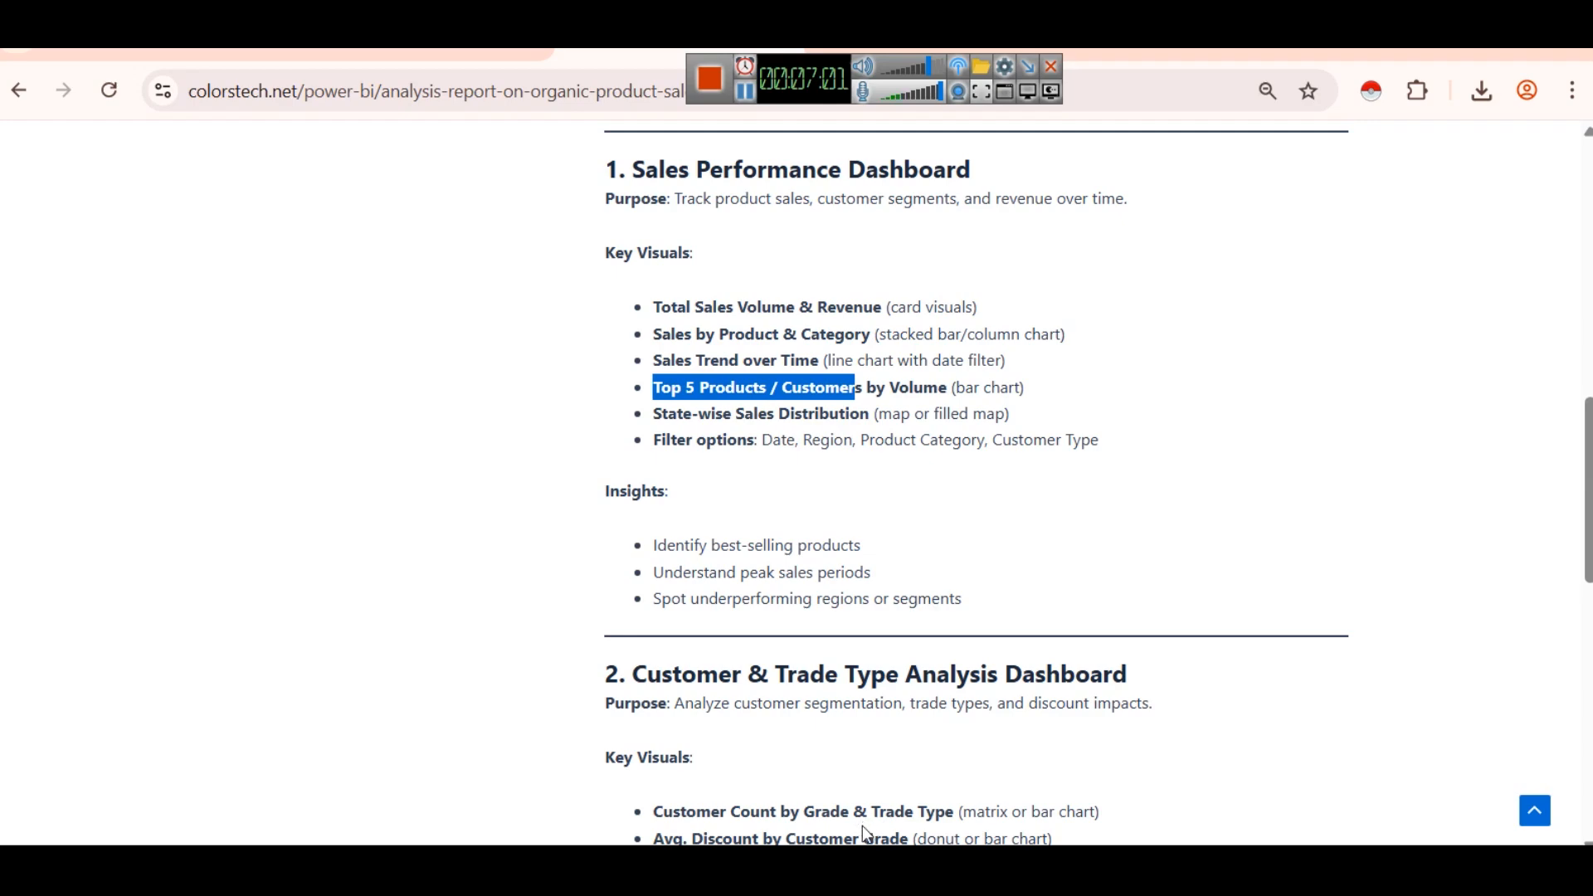
pyautogui.click(805, 804)
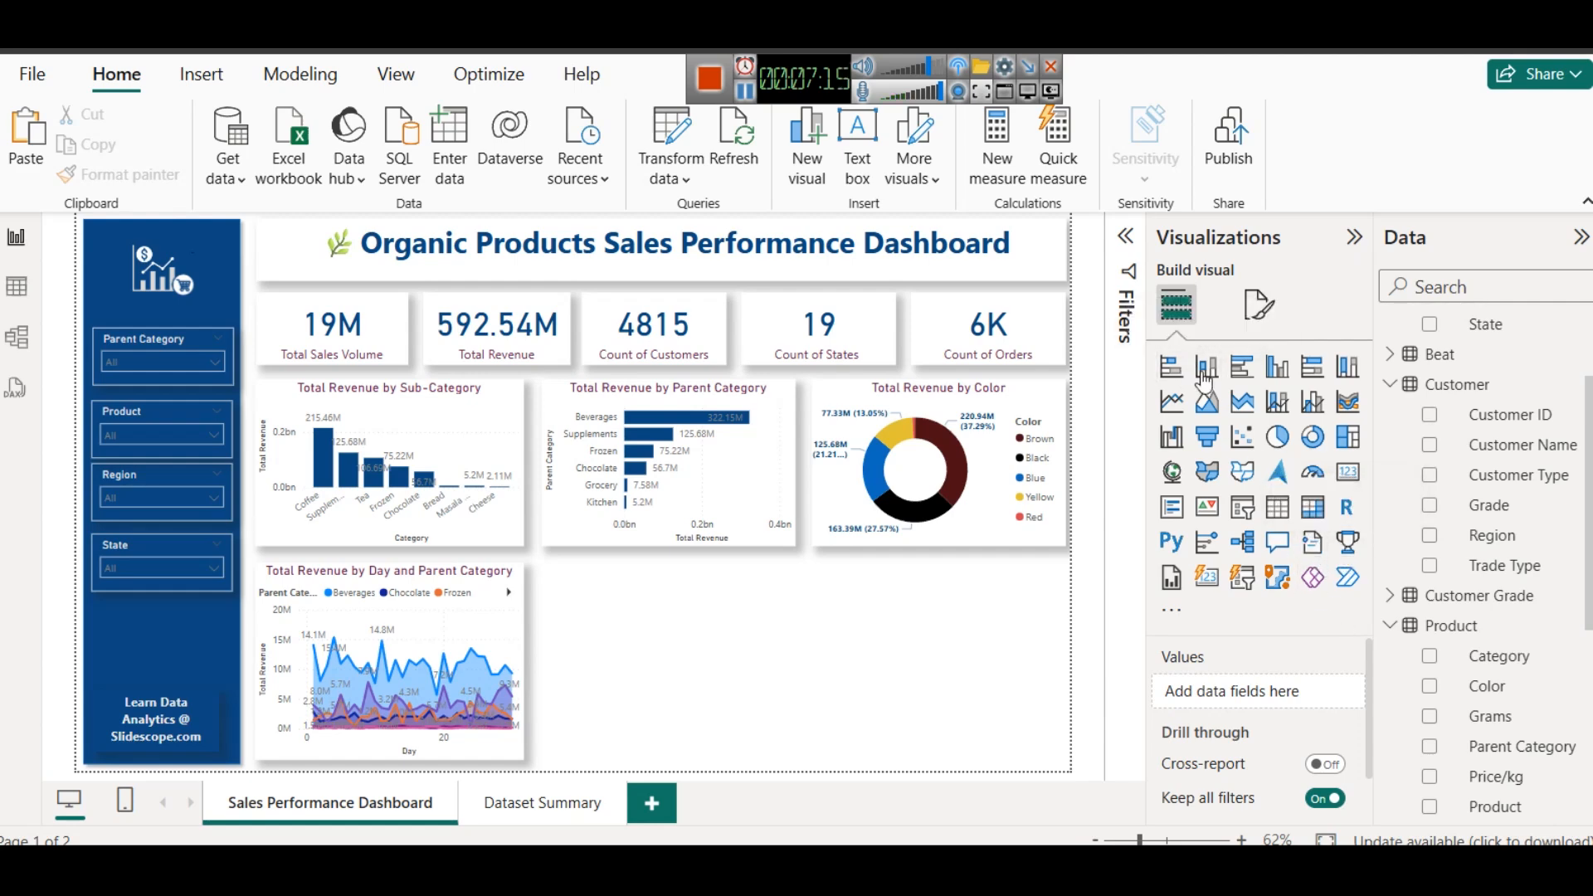
# - Insert a clustered column chart beside the sales trend chart and copy the Total Revenue by Sub-Category chart's formatting onto it
pyautogui.click(1278, 368)
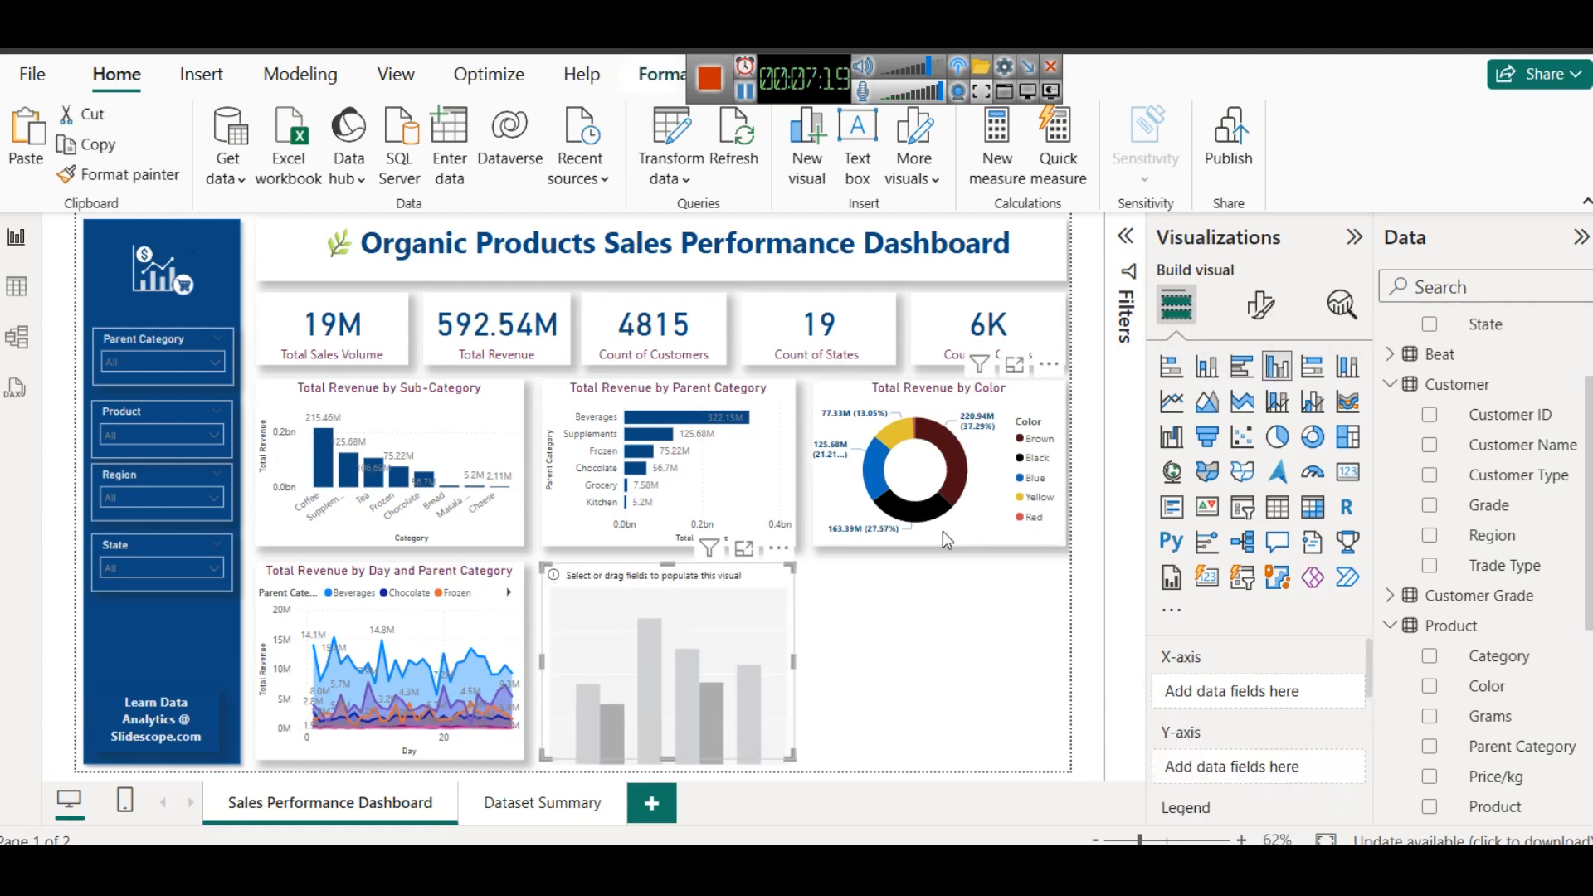
pyautogui.click(417, 409)
pyautogui.click(133, 165)
pyautogui.click(668, 644)
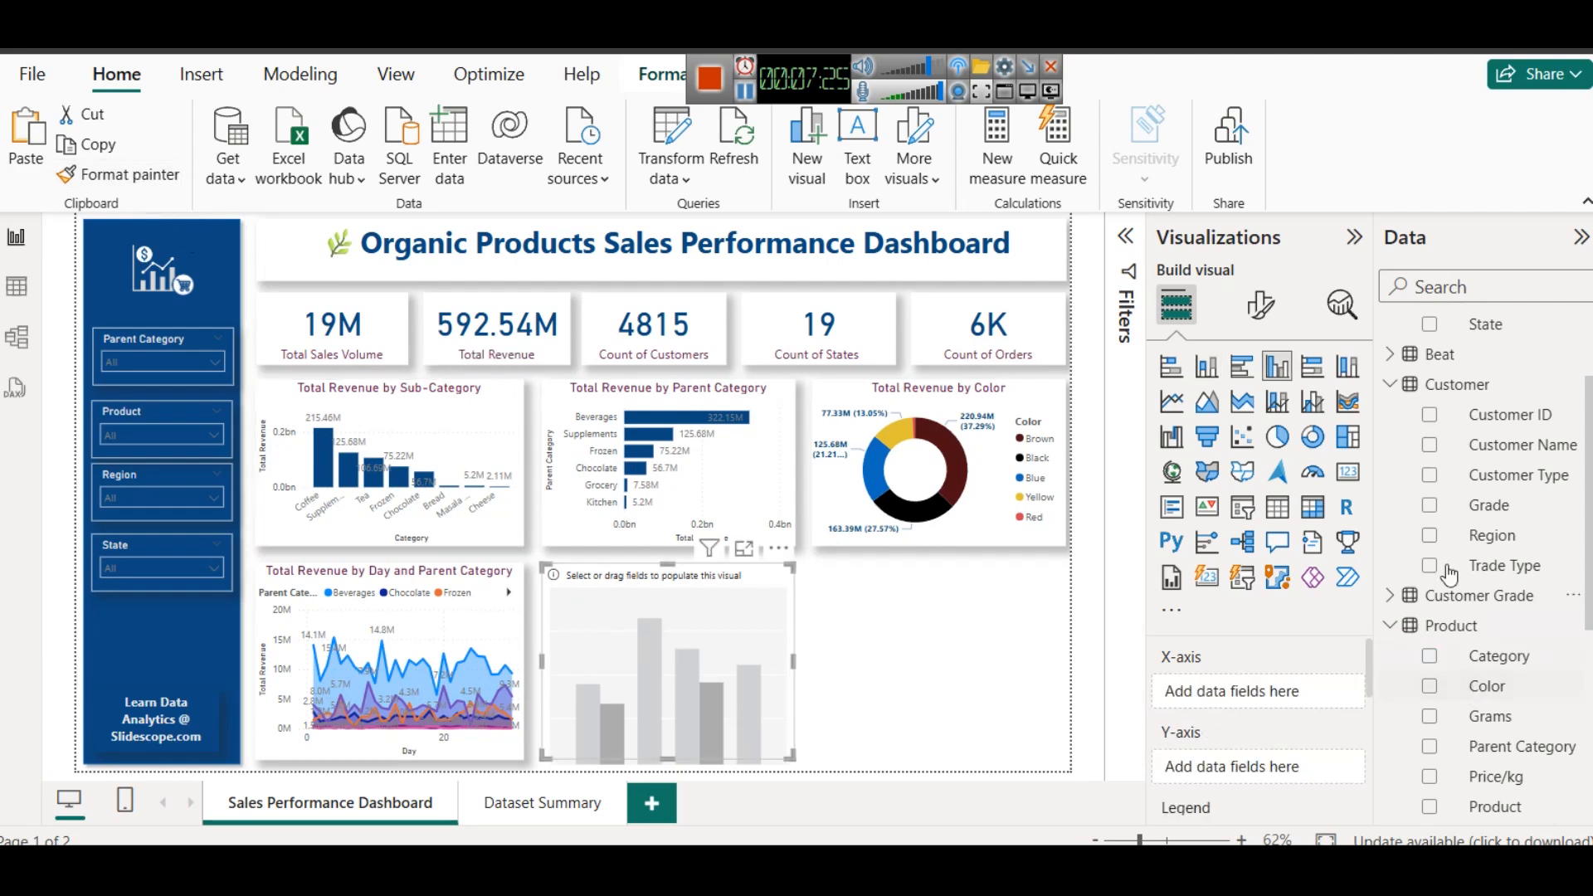
# - Plot Total Sales Volume from the Sales table by Customer Name on the new column chart and look through its customers
pyautogui.moveTo(1500, 446); pyautogui.dragTo(1285, 687)
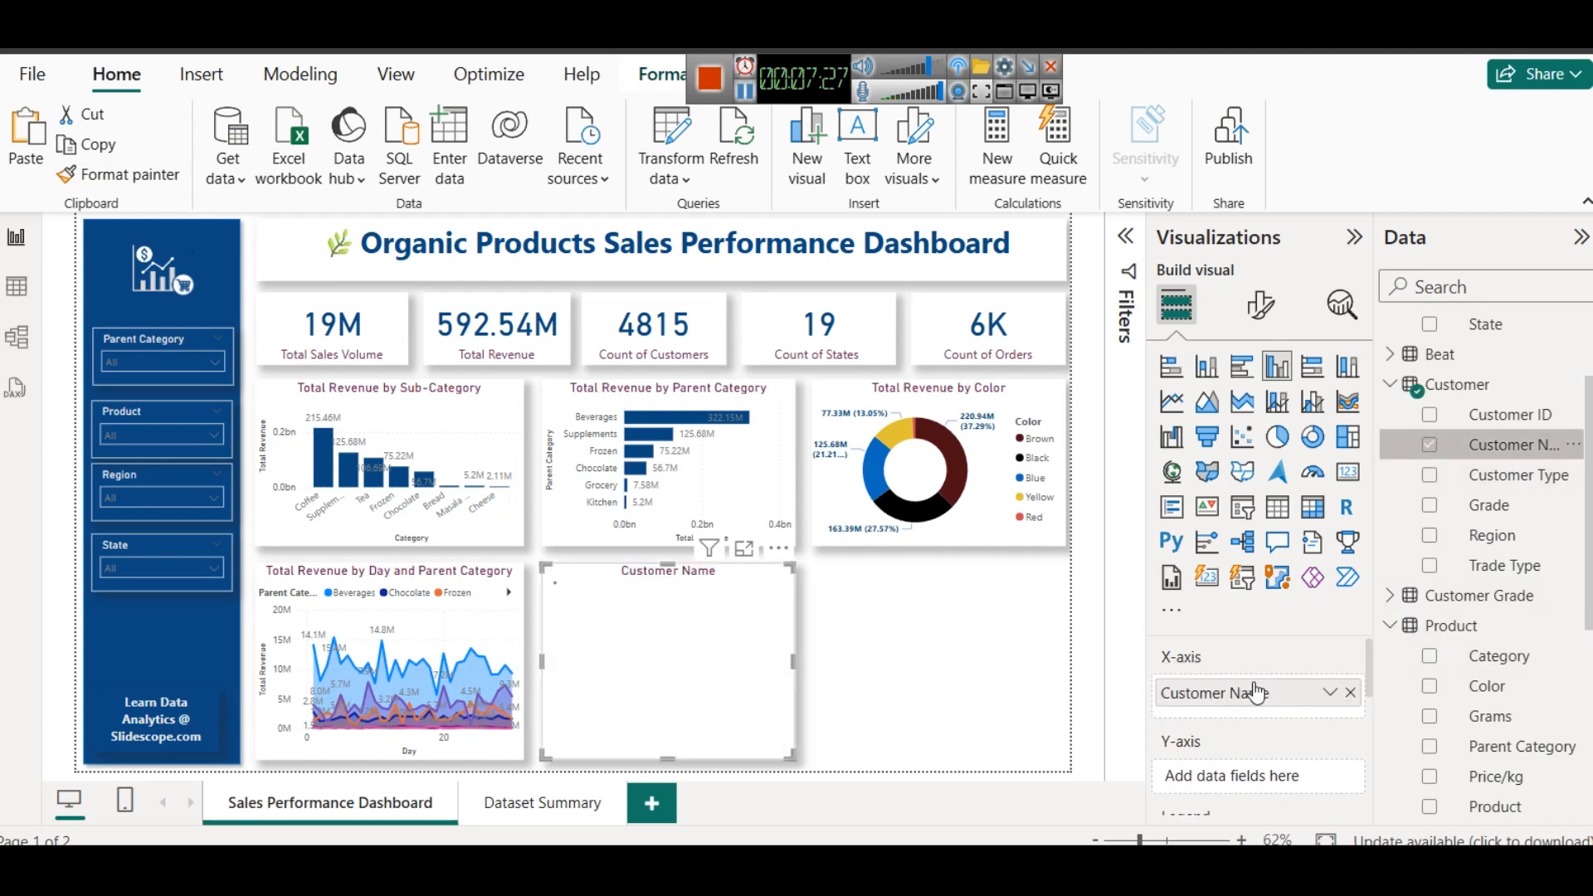
pyautogui.scroll(-2, 1267, 697)
pyautogui.scroll(2, 1266, 697)
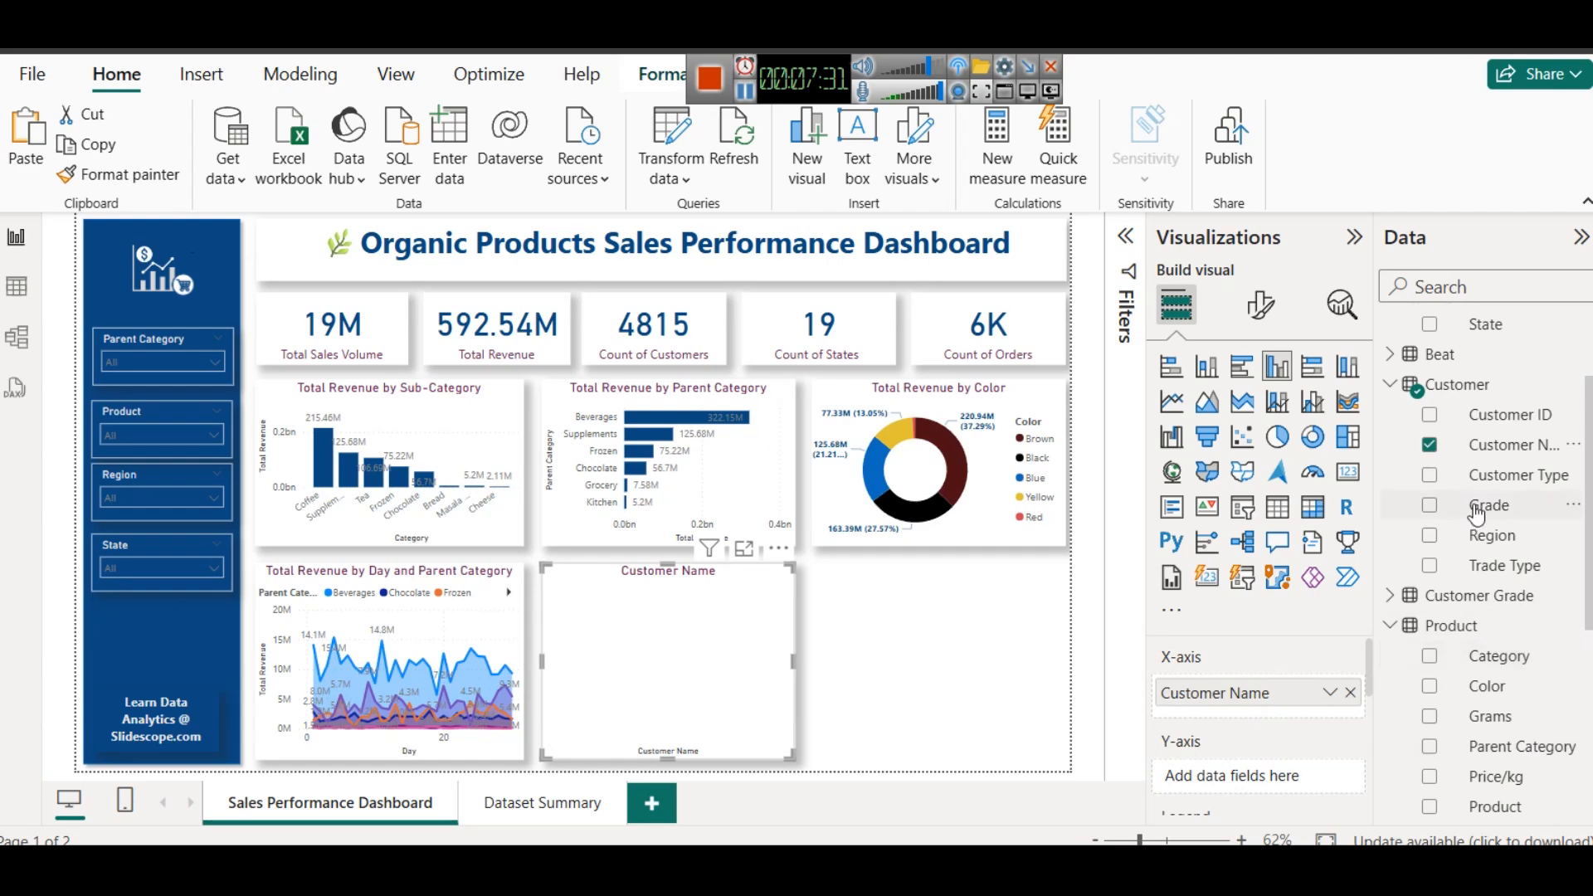
pyautogui.scroll(-5, 1473, 523)
pyautogui.moveTo(1502, 740); pyautogui.dragTo(1251, 776)
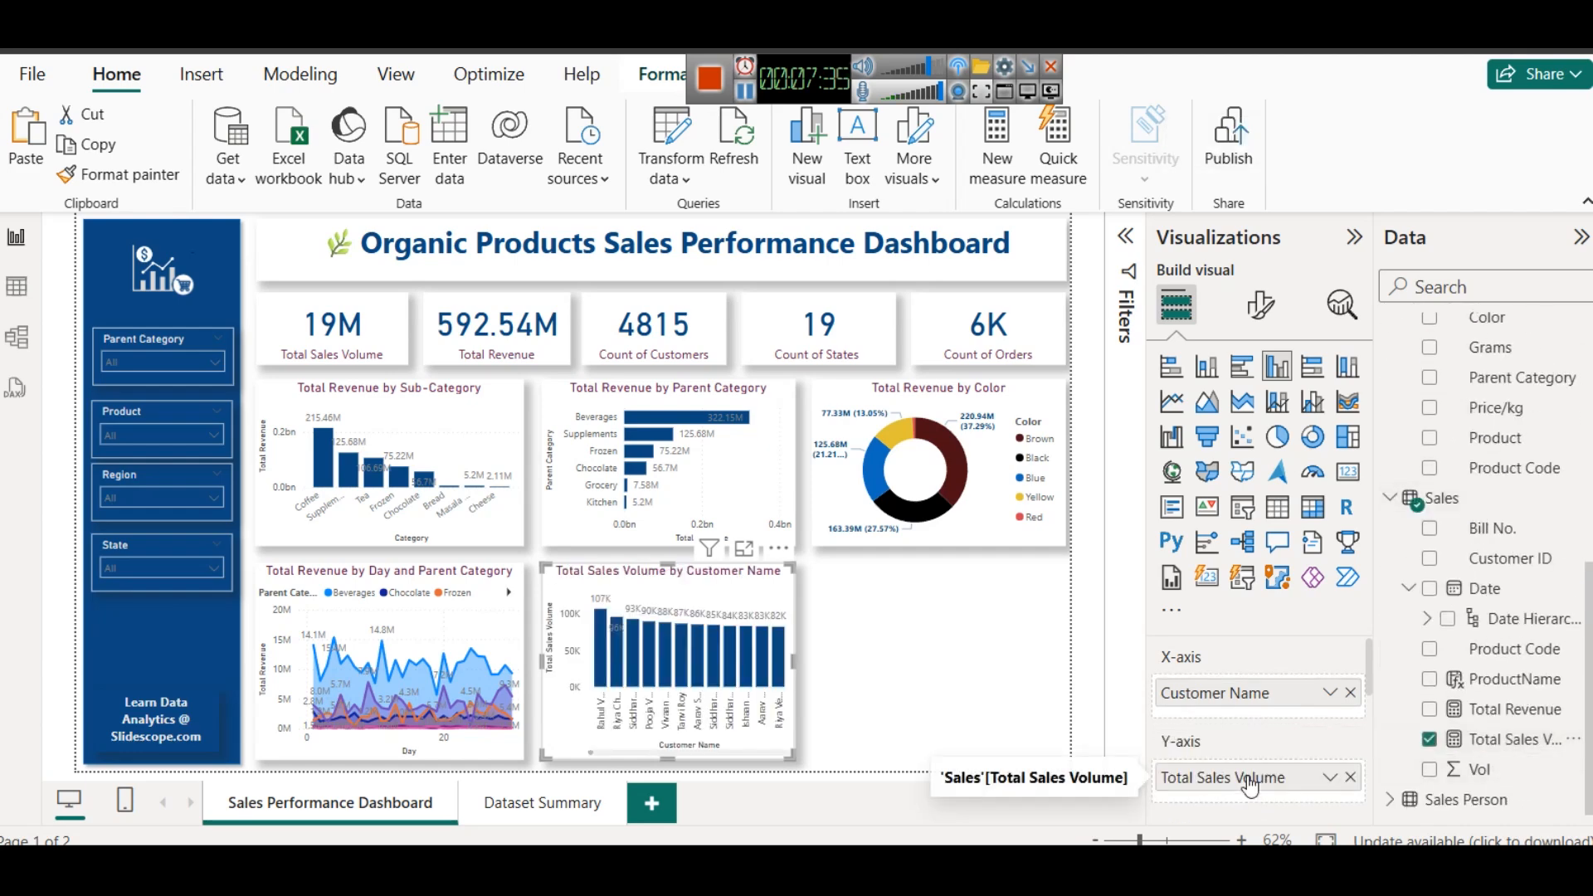
pyautogui.moveTo(599, 624)
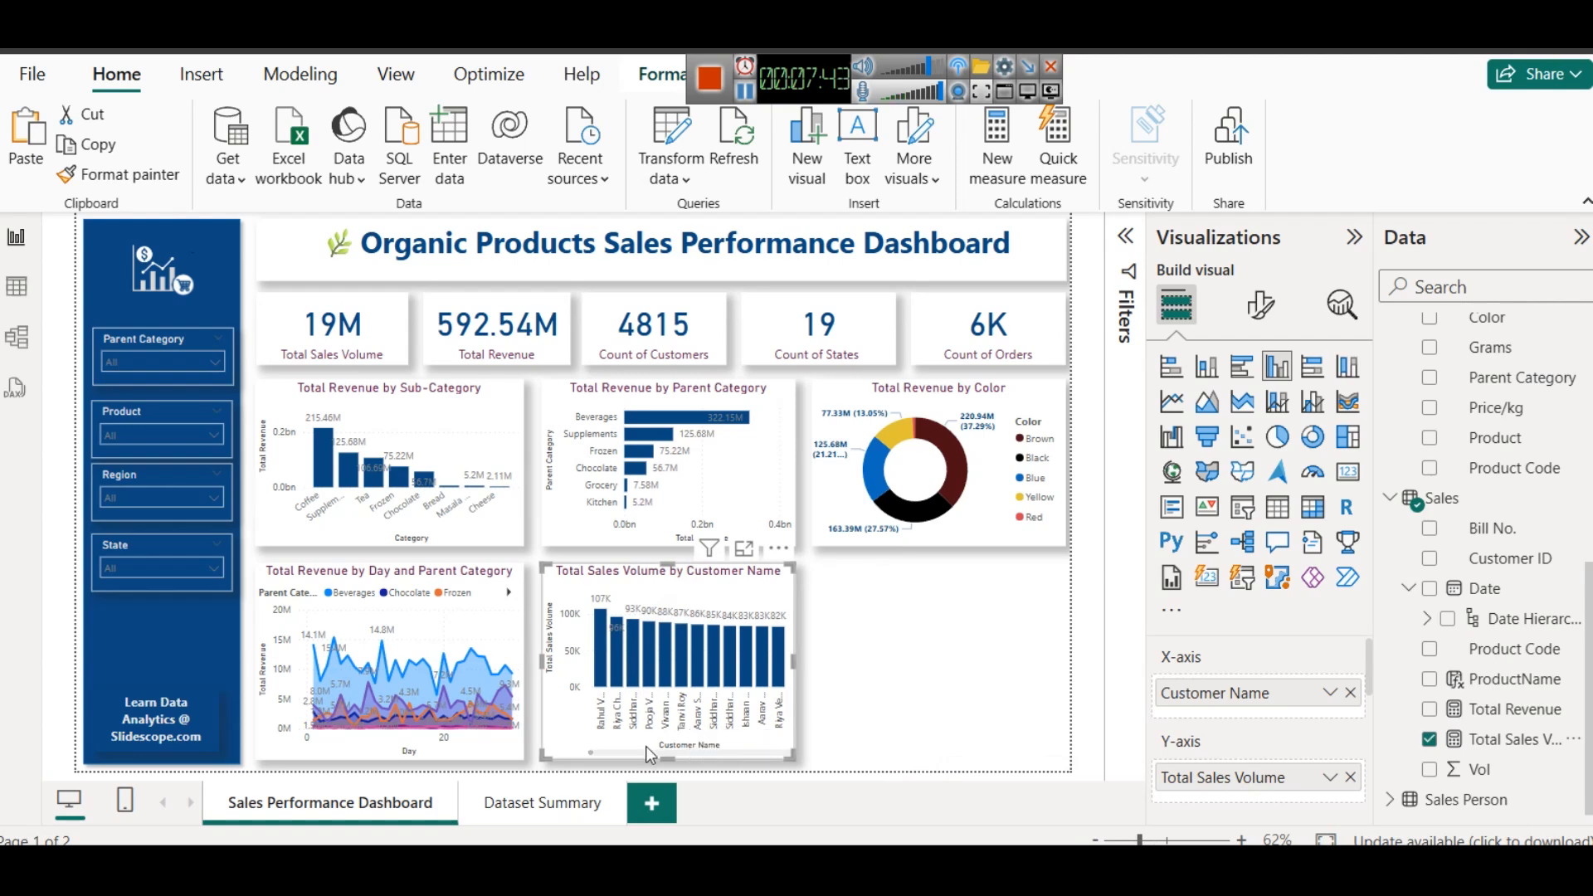
pyautogui.scroll(-4, 605, 762)
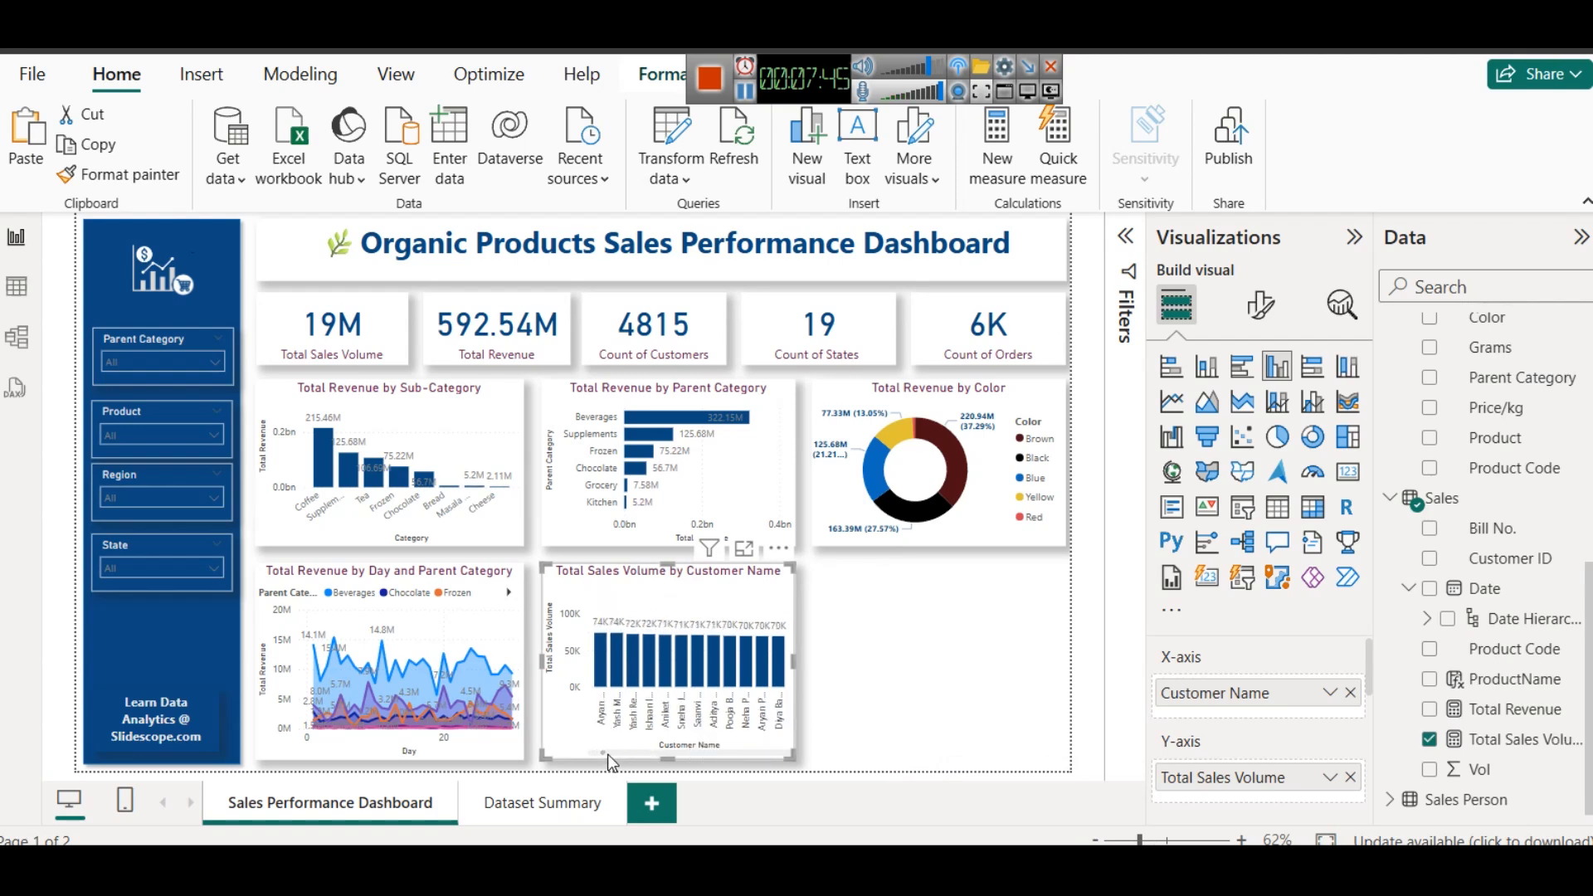
pyautogui.scroll(-4, 607, 754)
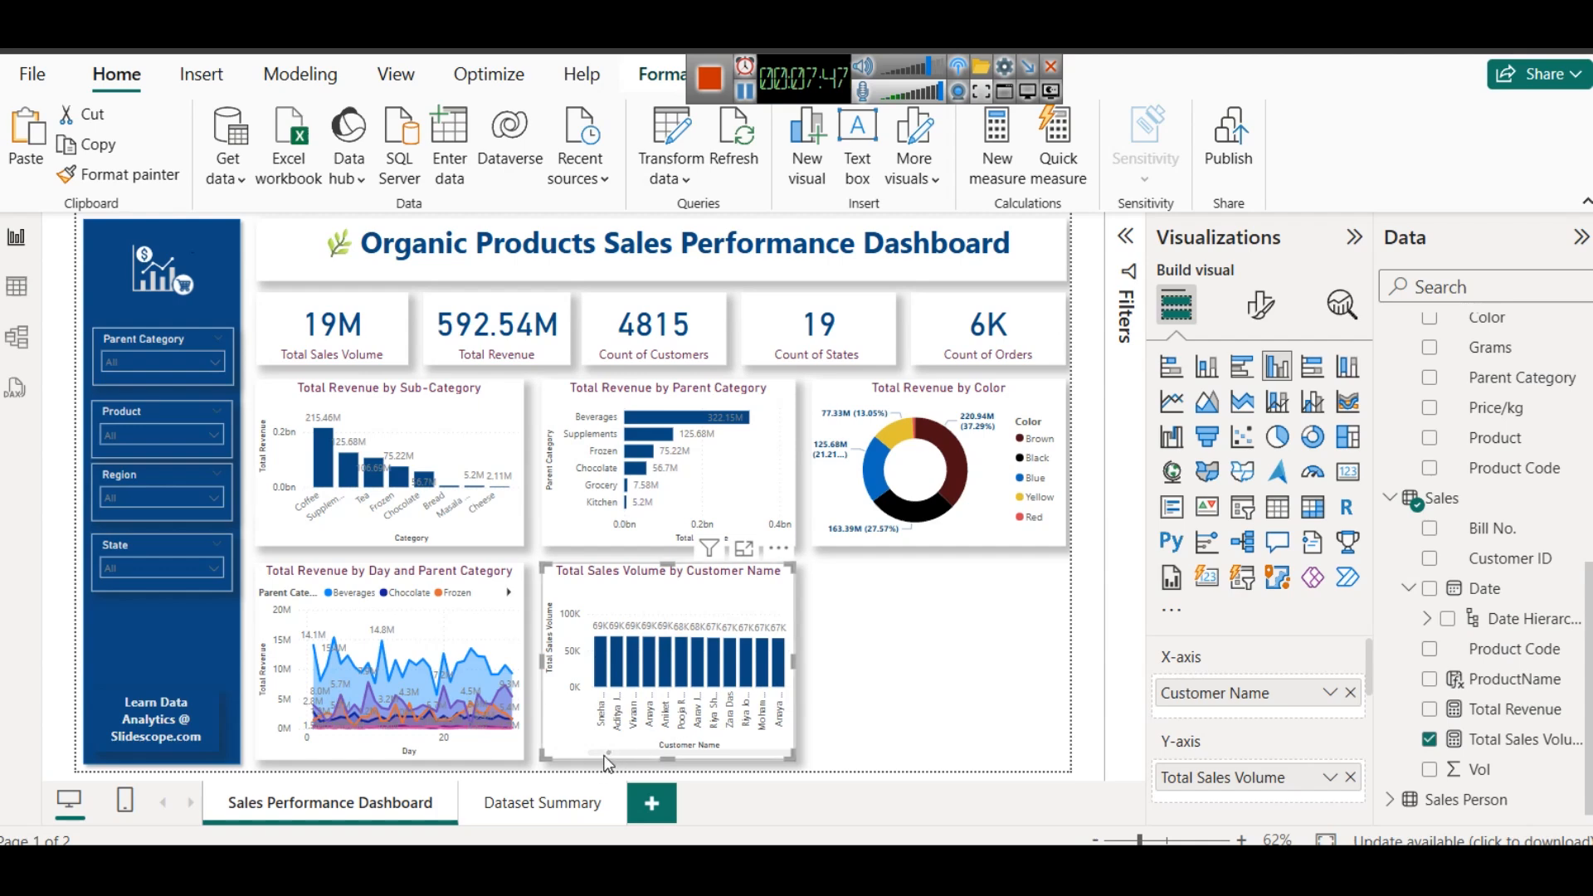
pyautogui.moveTo(608, 754); pyautogui.dragTo(583, 750)
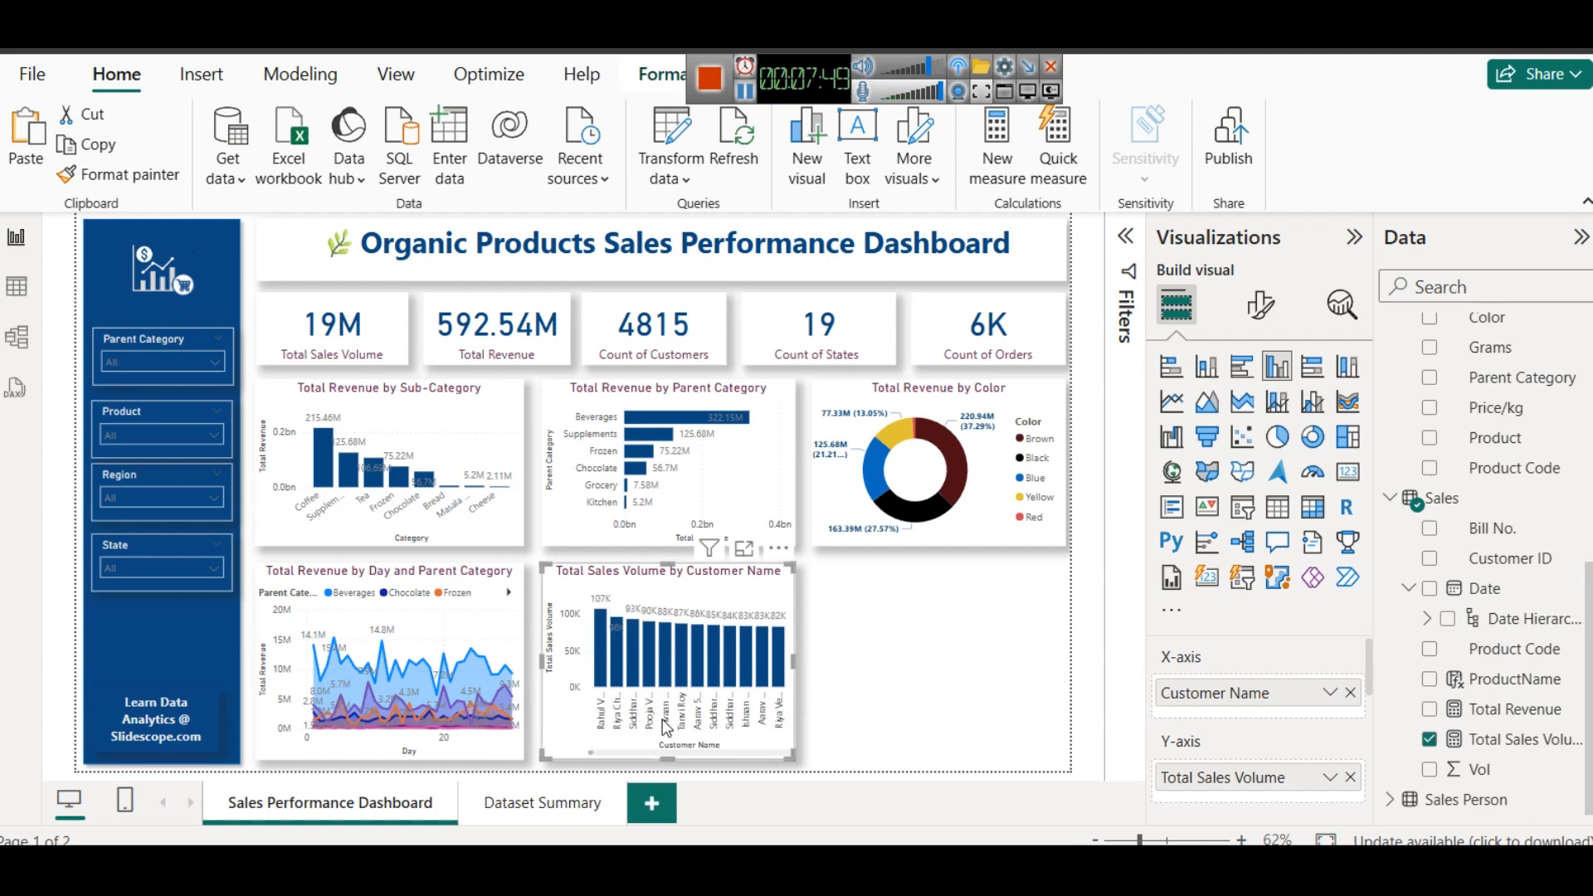
# - Drill the Total Revenue by Day and Parent Category chart up to the month level
pyautogui.click(1127, 238)
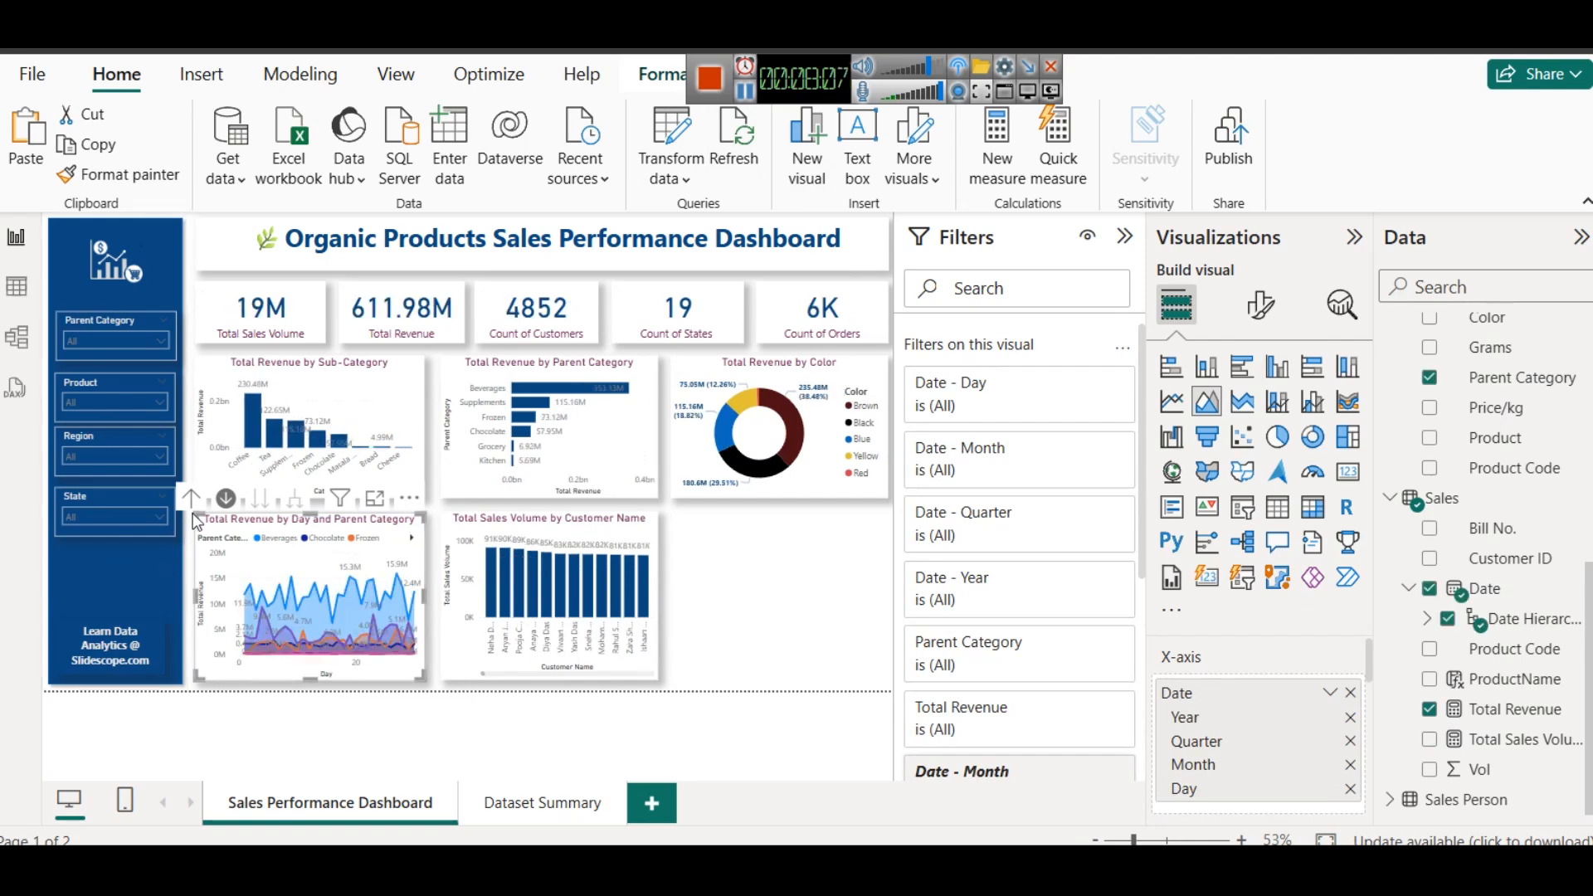
pyautogui.click(191, 498)
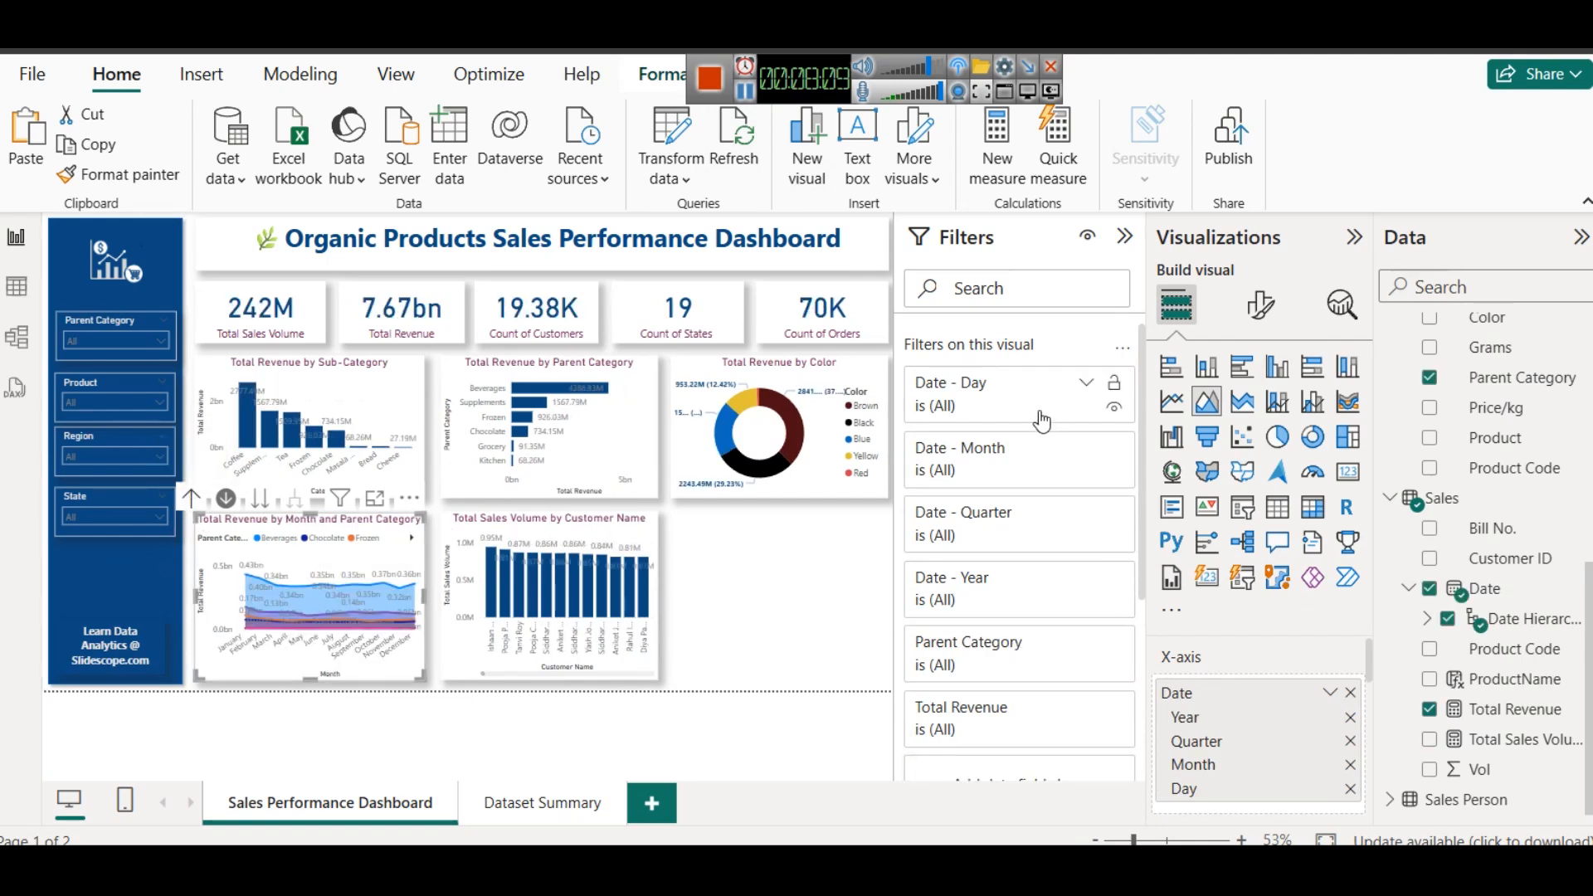
# - Filter the customer column chart with a Top N filter on Customer Name, showing the top 5 by Total Sales Volume
pyautogui.click(616, 526)
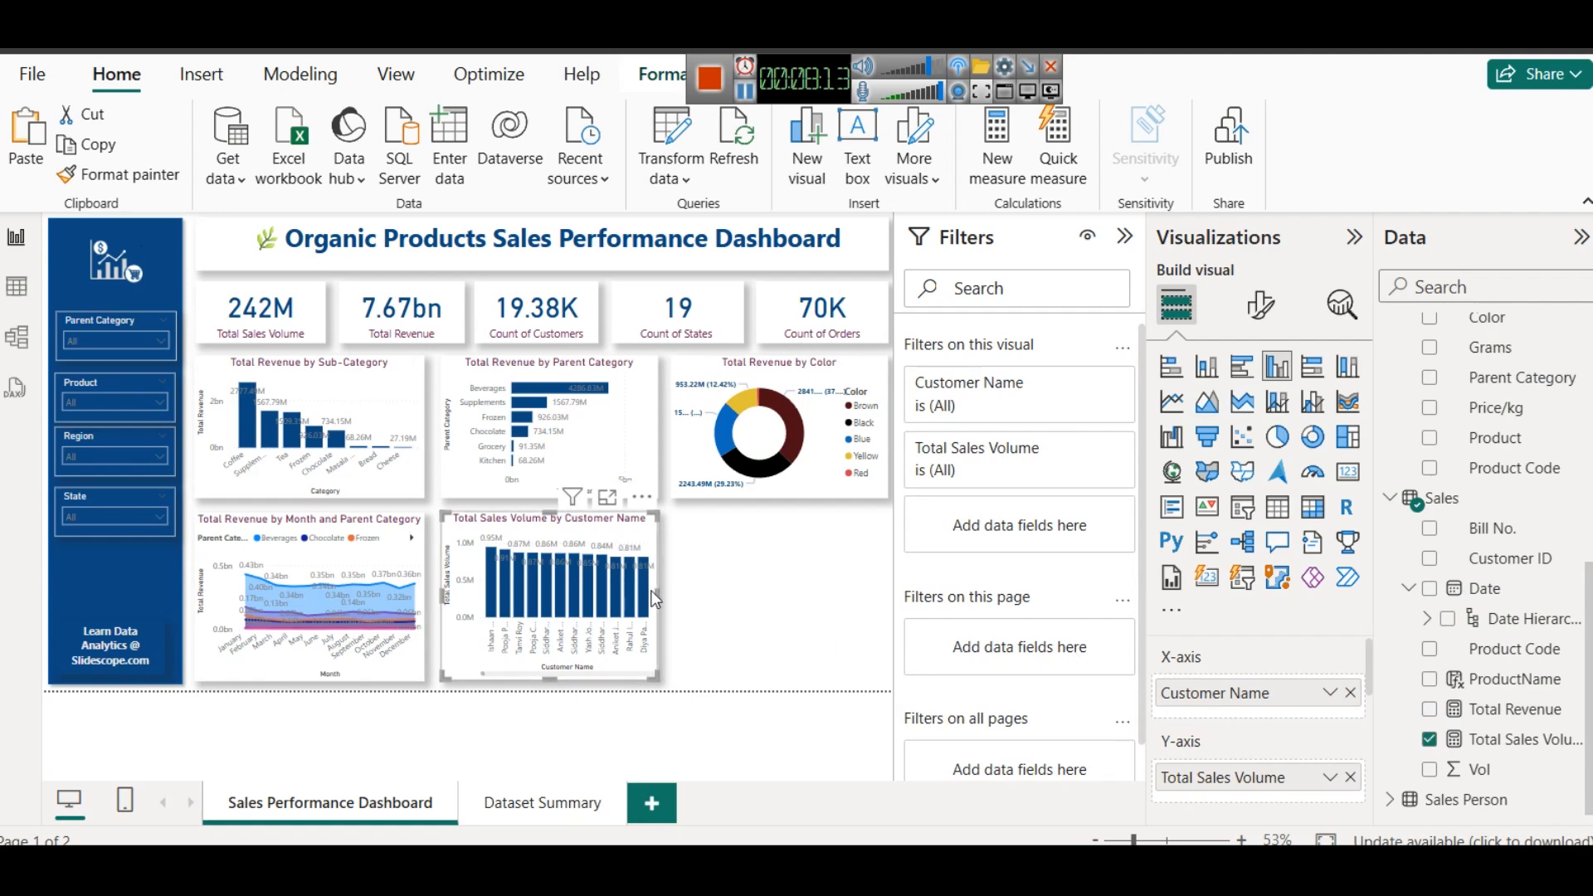
pyautogui.click(1087, 384)
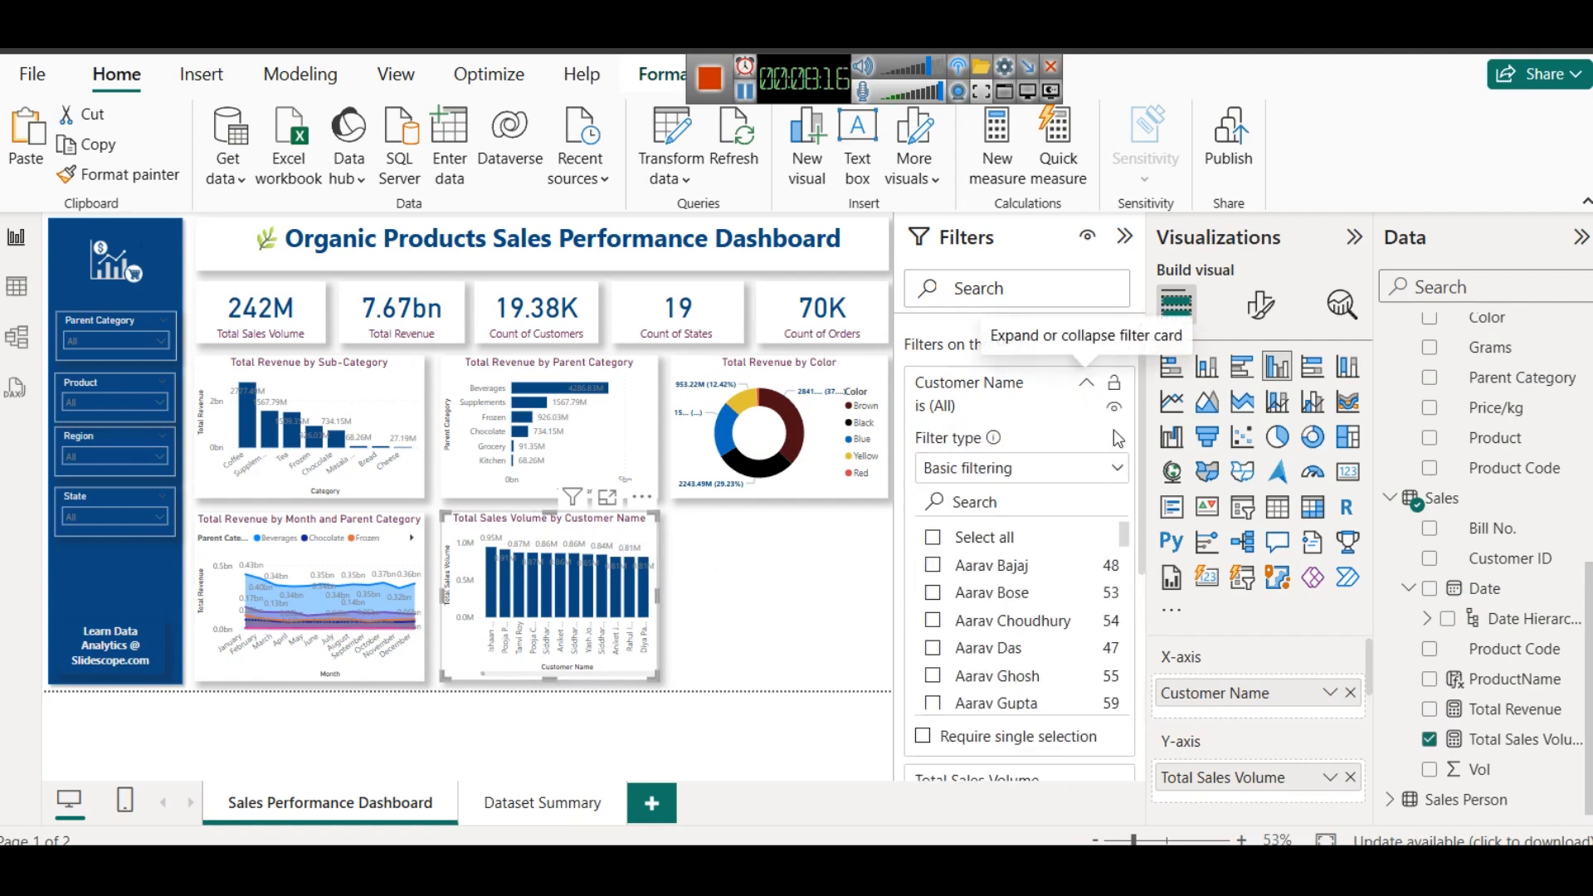
pyautogui.click(1071, 473)
pyautogui.click(984, 563)
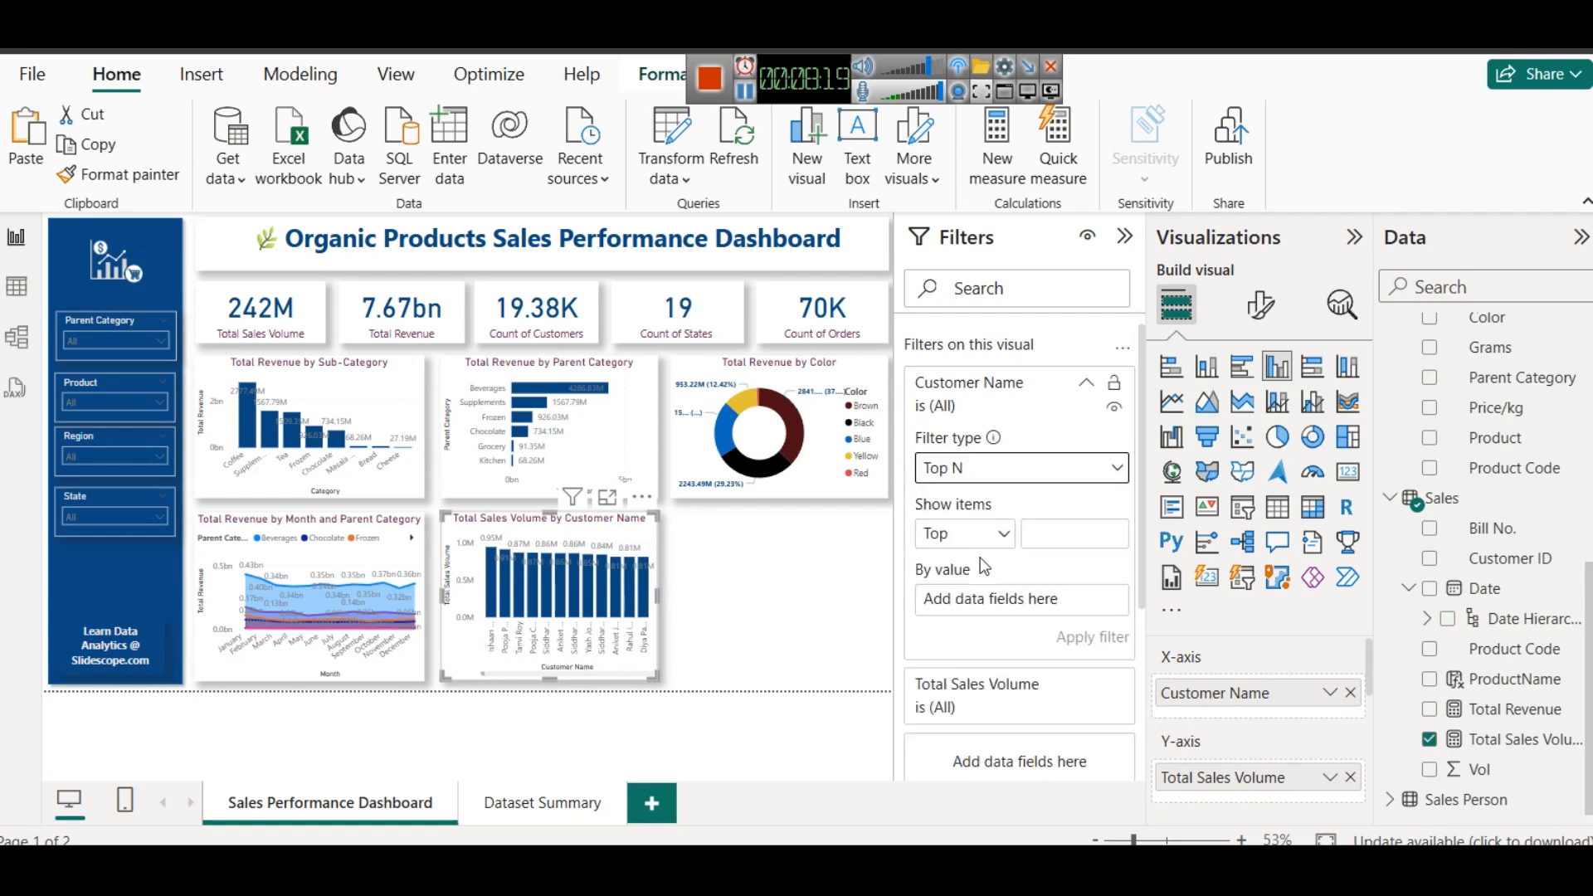
pyautogui.click(1052, 535)
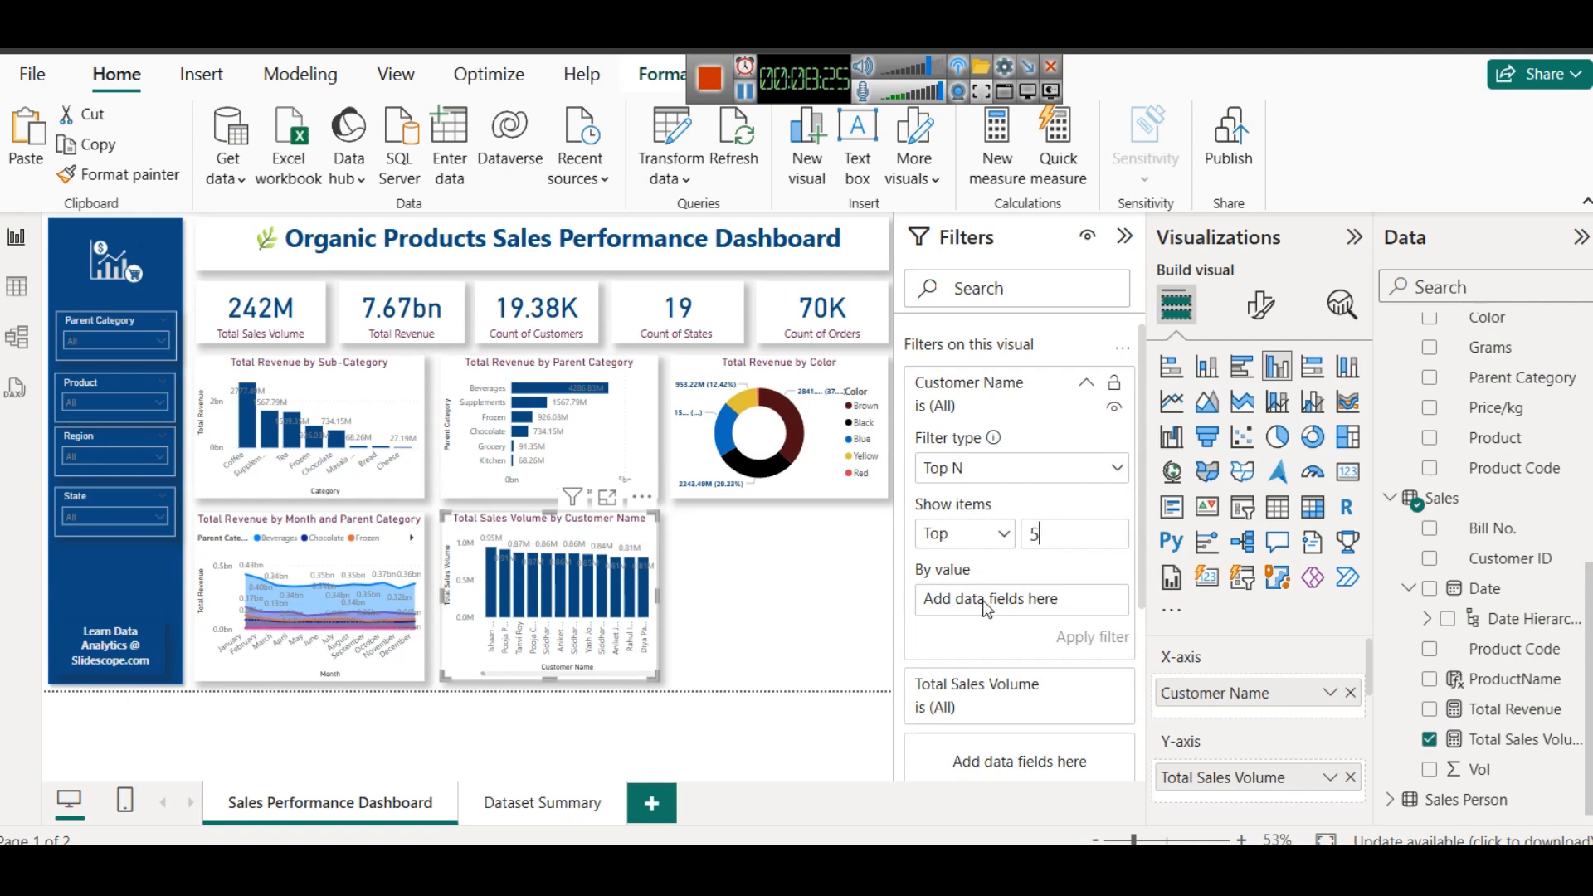
pyautogui.moveTo(1527, 740); pyautogui.dragTo(1029, 625)
pyautogui.click(1080, 639)
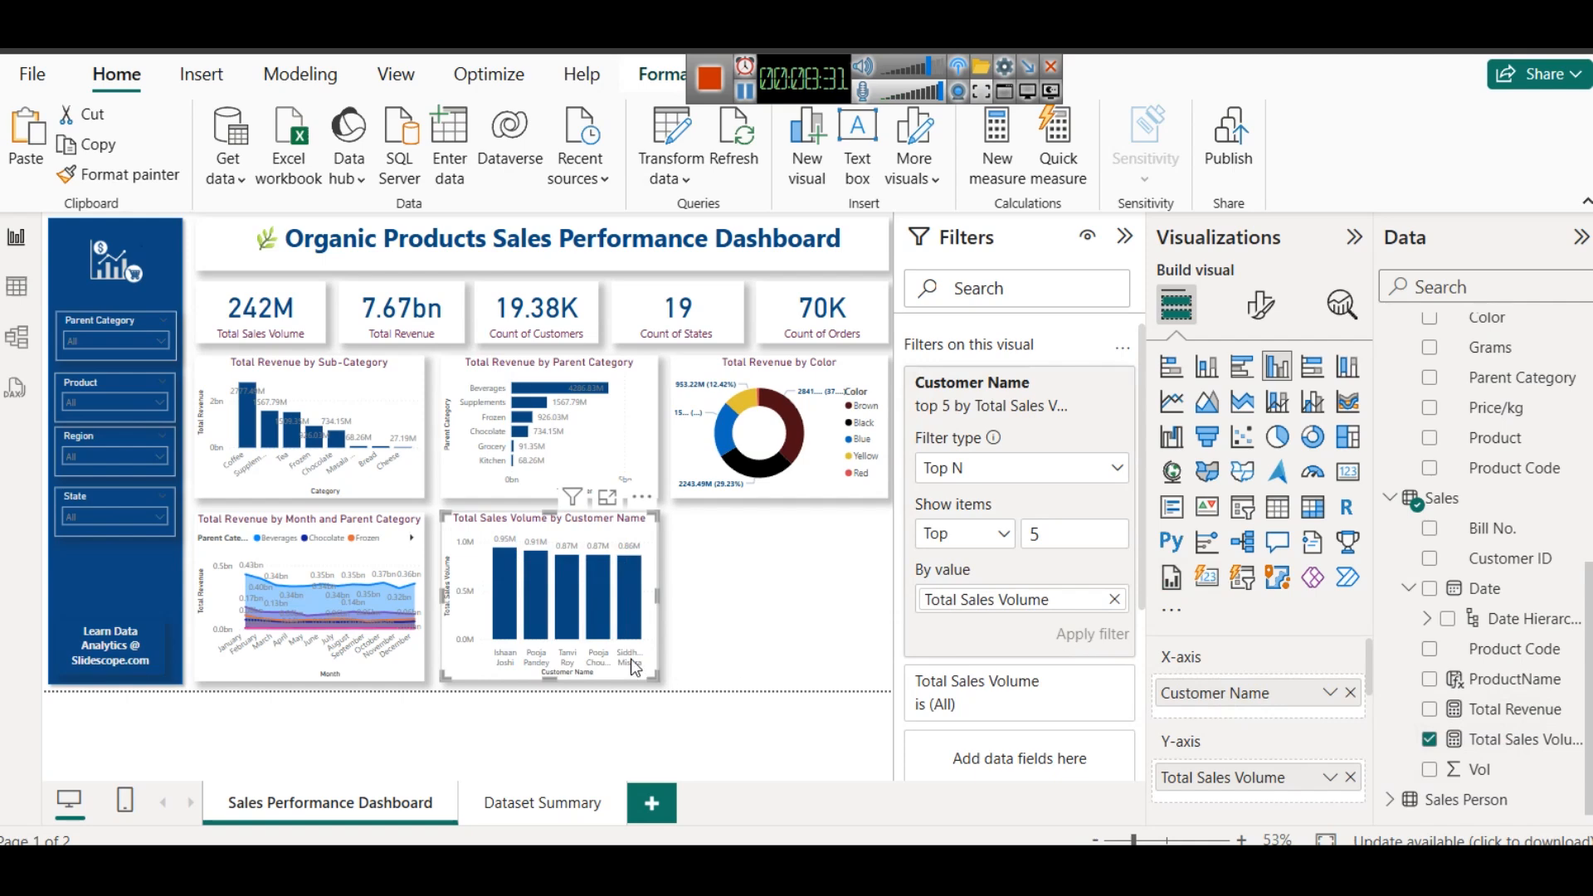
# - Convert the customer chart to a line and clustered column chart with Total Revenue on the line y-axis
pyautogui.moveTo(502, 600)
pyautogui.click(1310, 410)
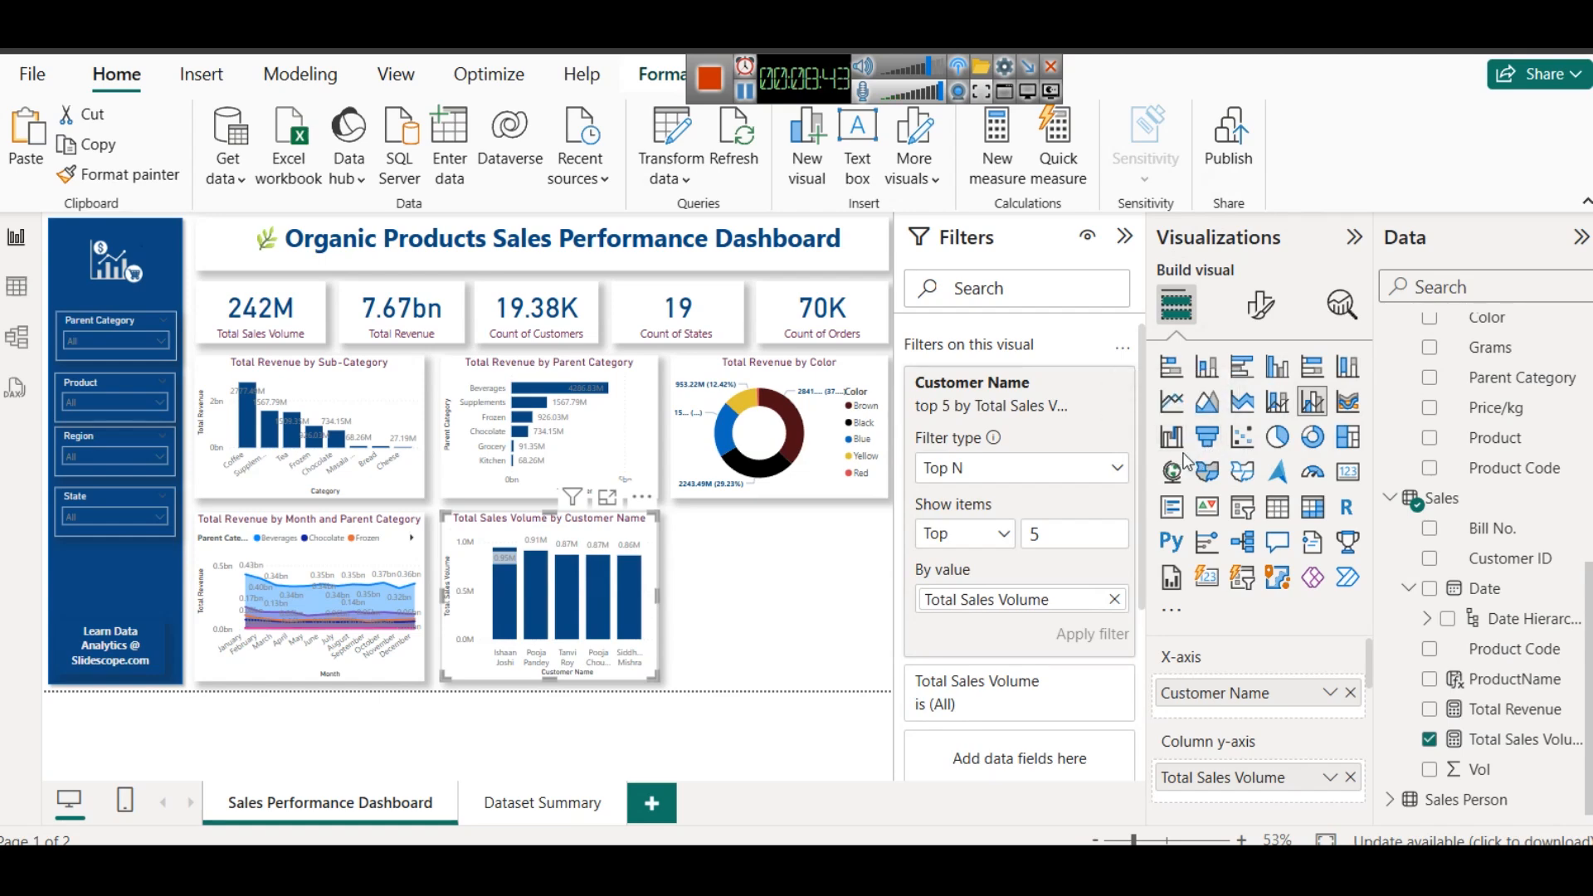
pyautogui.scroll(-1, 1231, 695)
pyautogui.scroll(-2, 1231, 696)
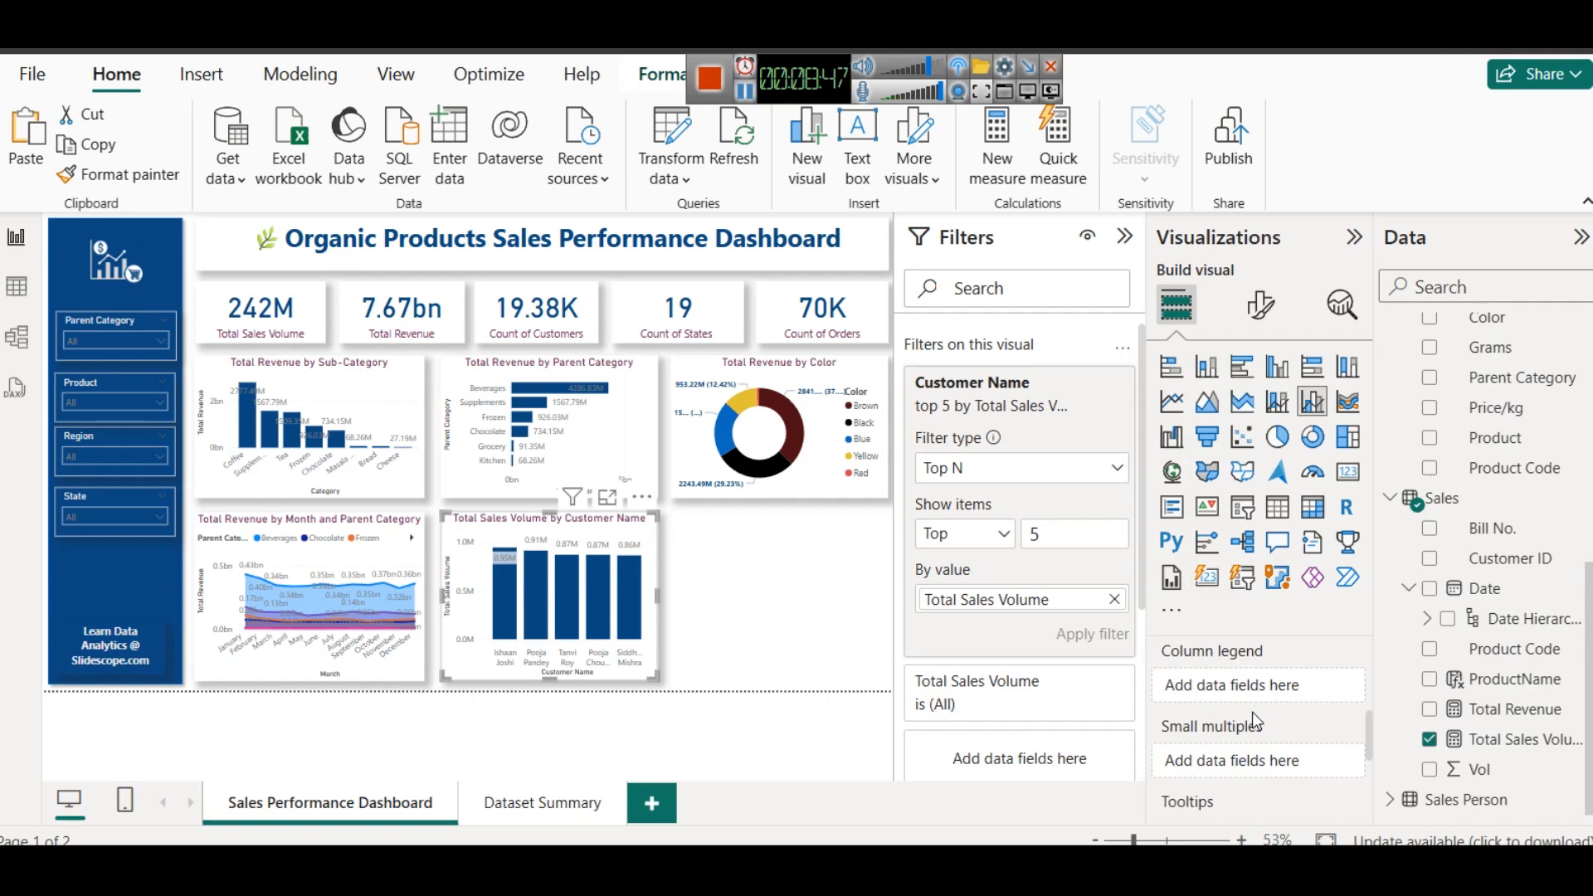
pyautogui.scroll(2, 1267, 734)
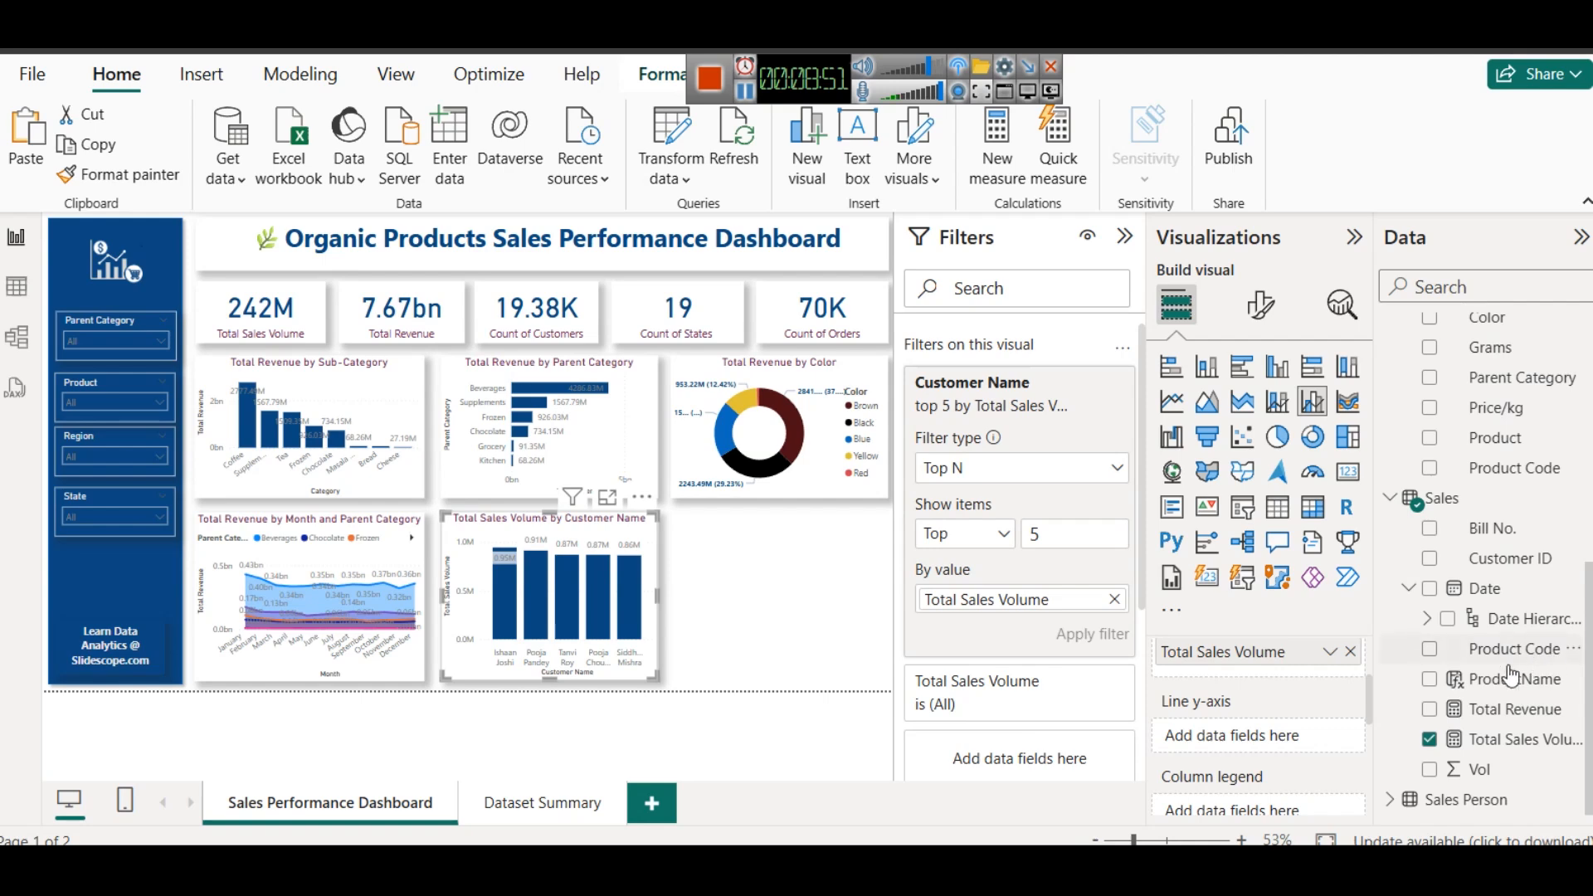
pyautogui.moveTo(1500, 709); pyautogui.dragTo(1245, 740)
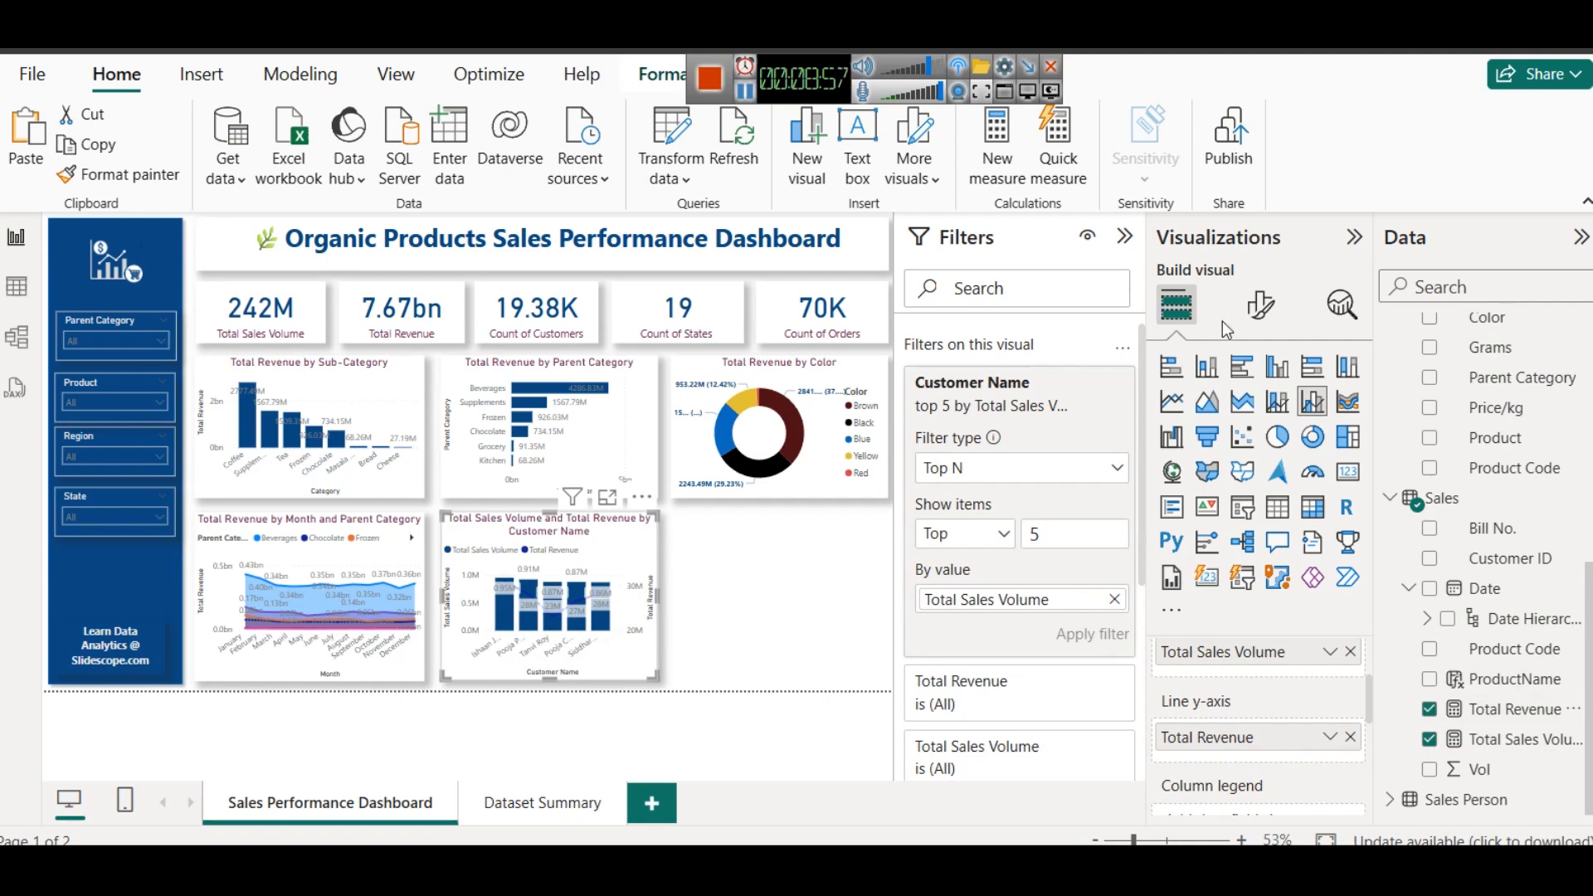
# - Title the customer combo chart "Total Sales Volume and Value by Customer" and replace that with "To 5 Customers by Revenue & Volume"
pyautogui.click(1260, 305)
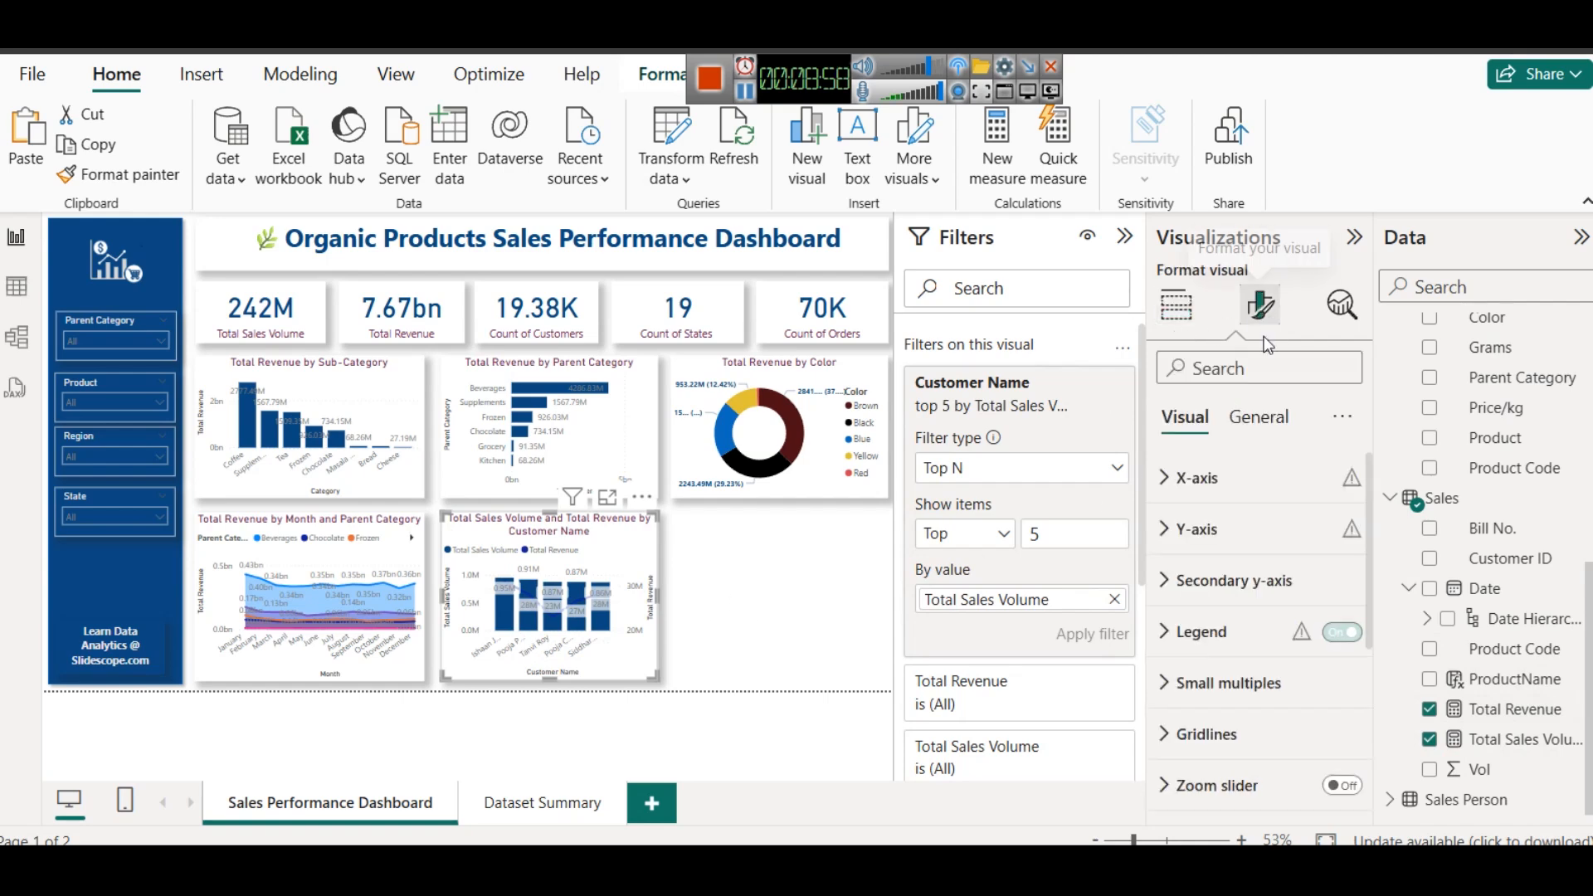
pyautogui.click(1259, 417)
pyautogui.click(1193, 529)
pyautogui.click(1201, 653)
pyautogui.hotkey('ctrl', 'a')
pyautogui.write('T')
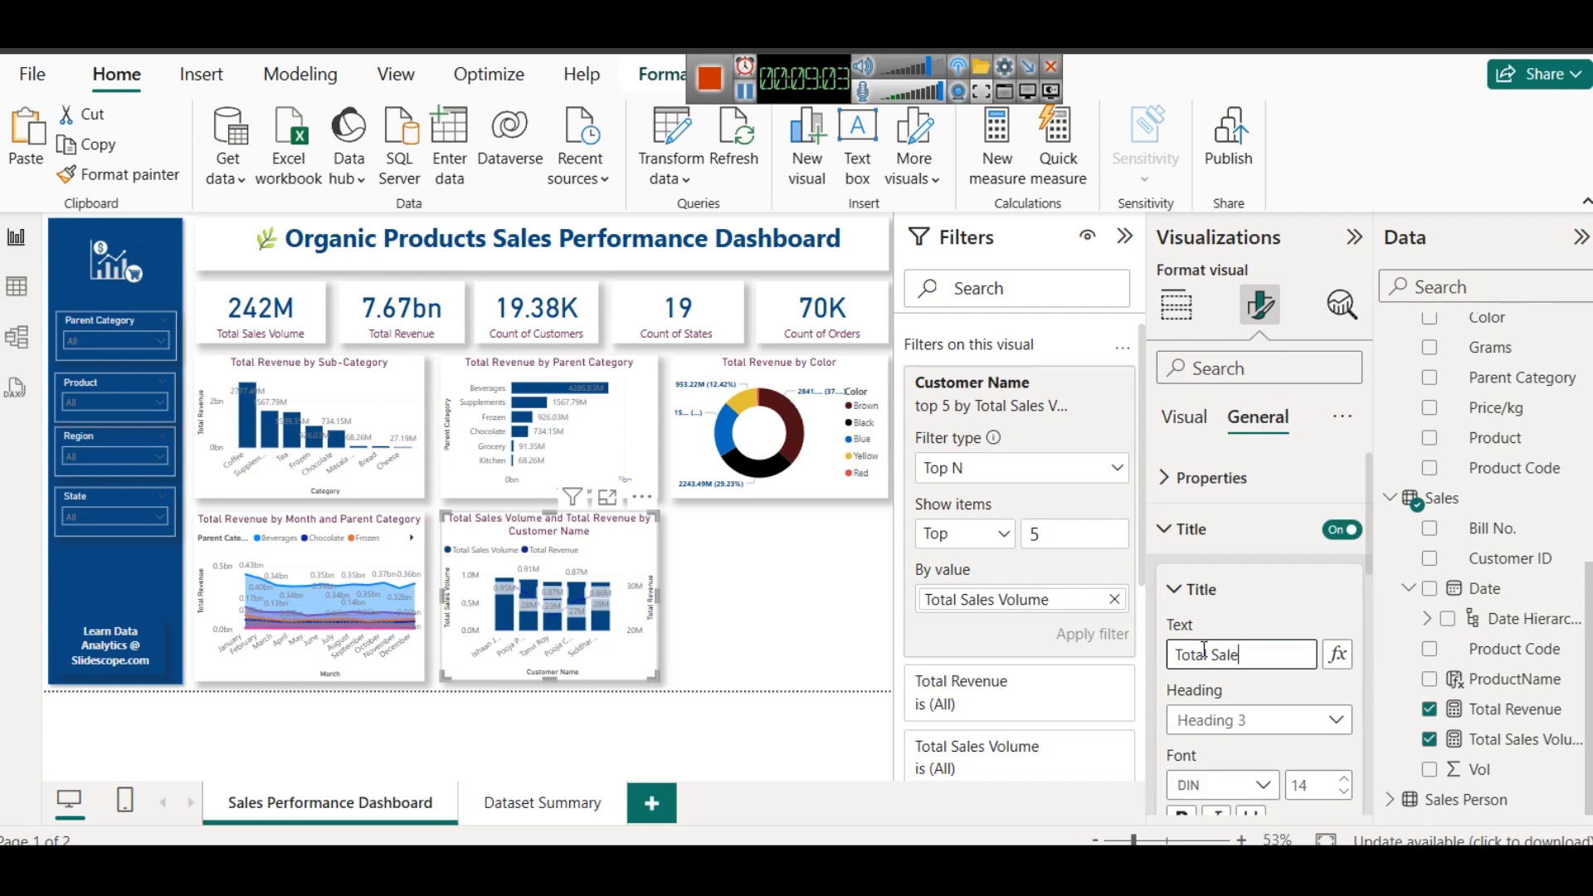
pyautogui.write('otal Sales Volume an')
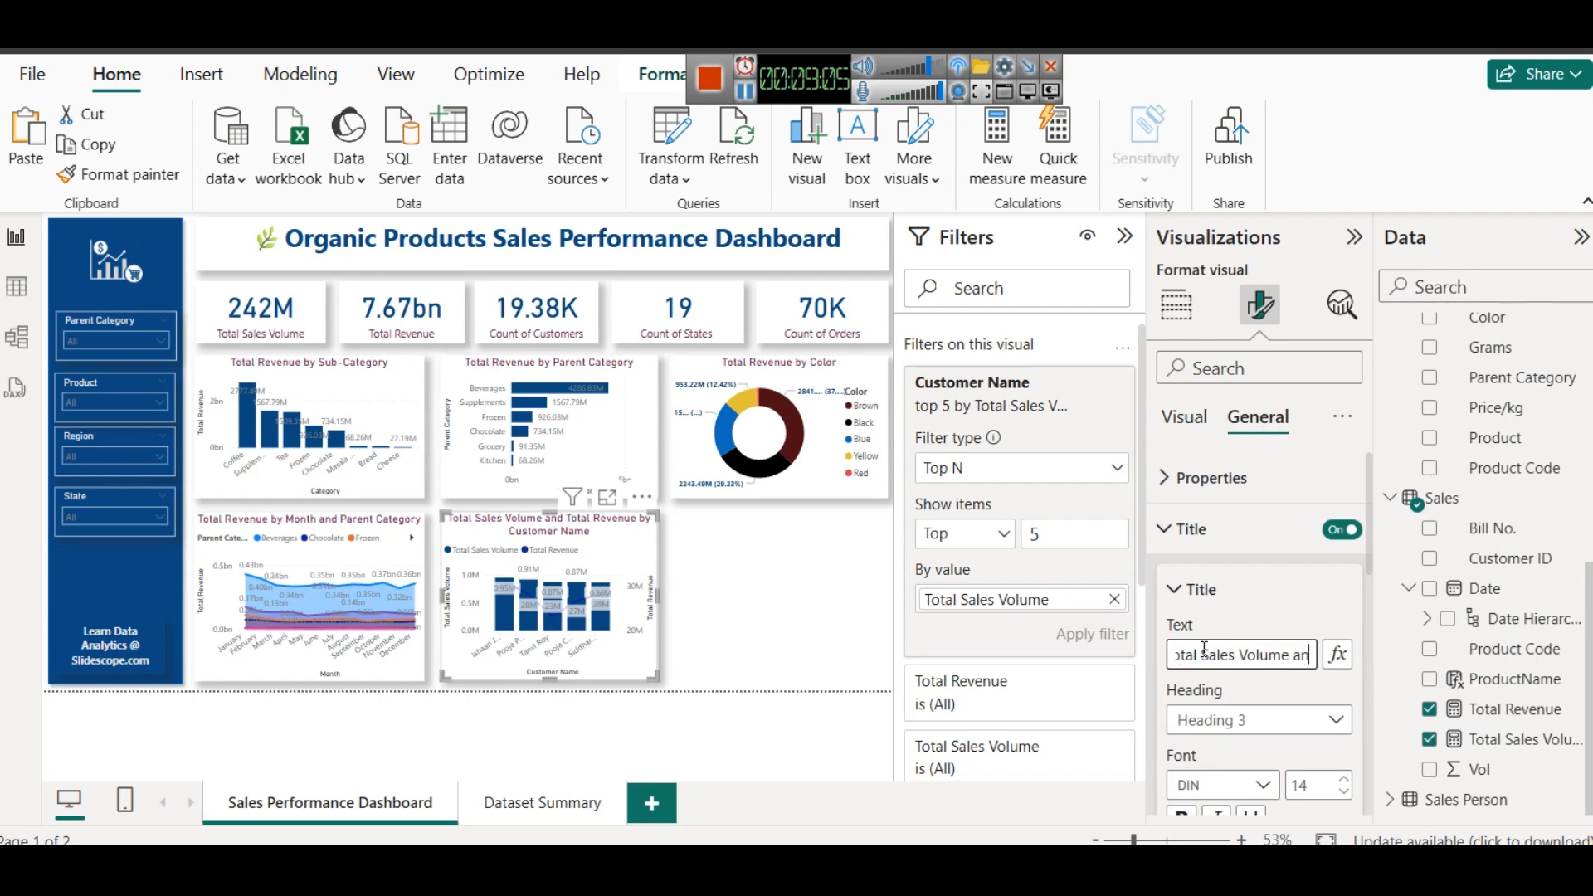
pyautogui.write('d Value')
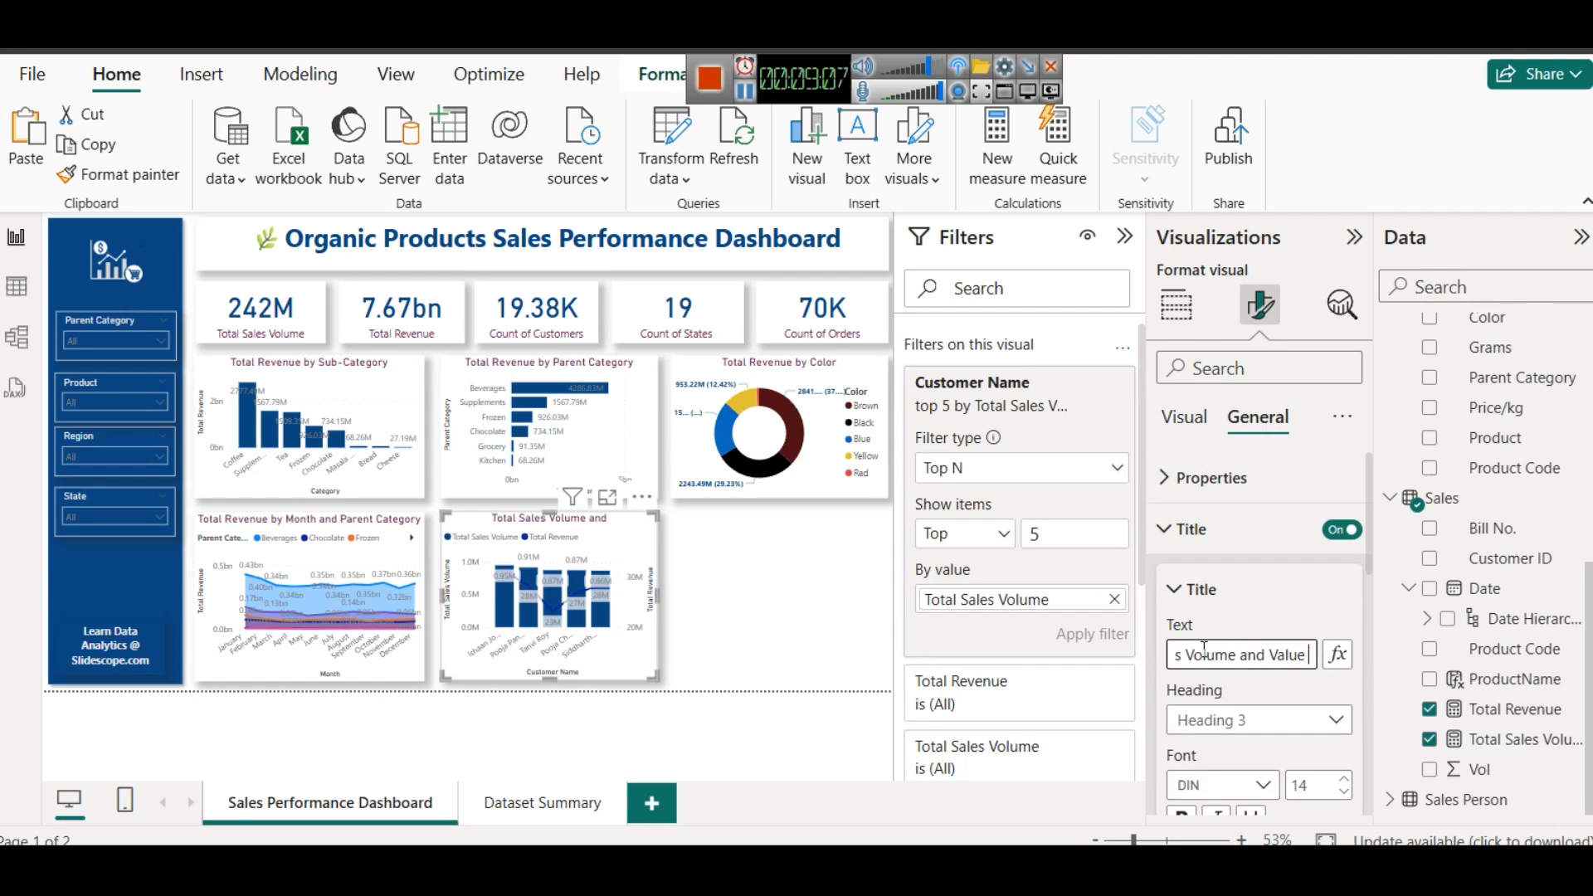
pyautogui.write(' by Customer')
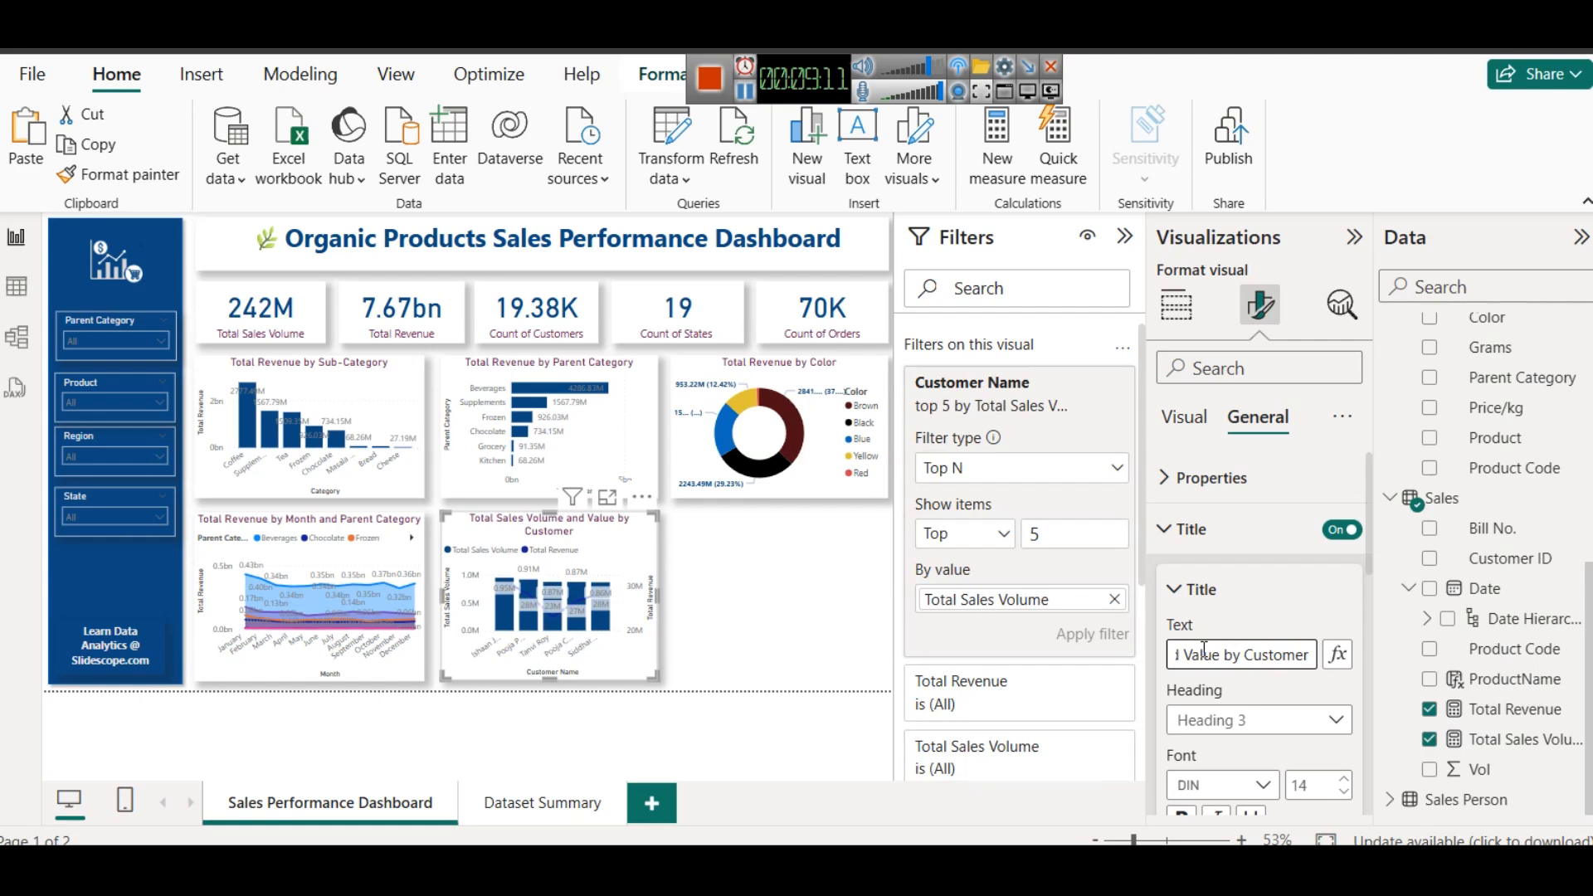
pyautogui.hotkey('ctrl', 'a')
pyautogui.write('To 5 Customers by Revenue & Volume')
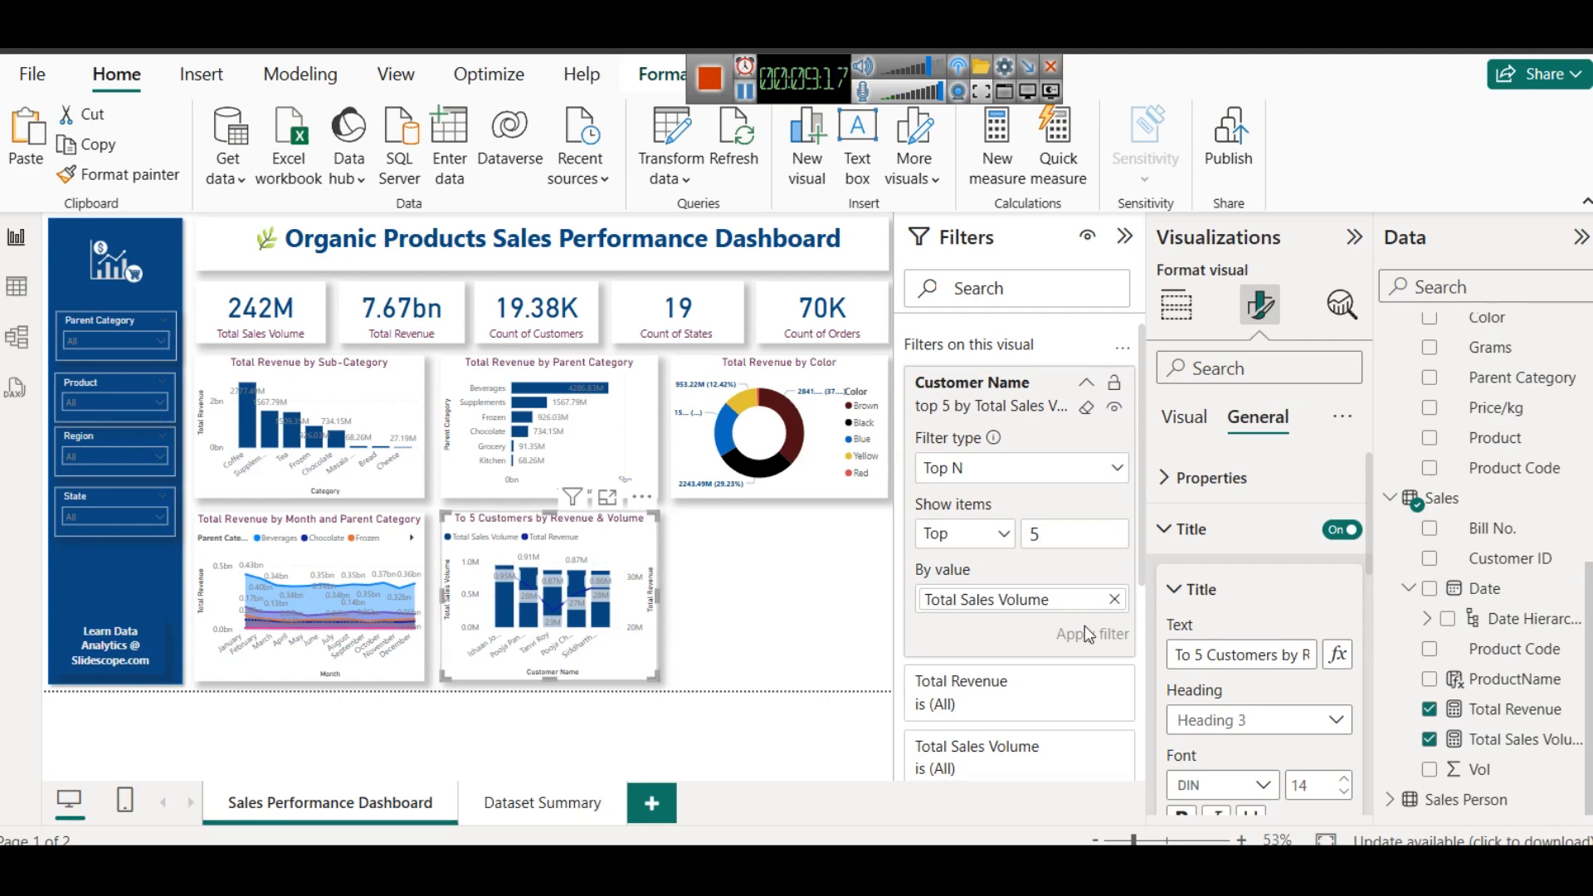
# - Recolor the Total Revenue line in the top 5 customers combo chart to yellow, and replace that with a darker yellow shade
pyautogui.click(1185, 416)
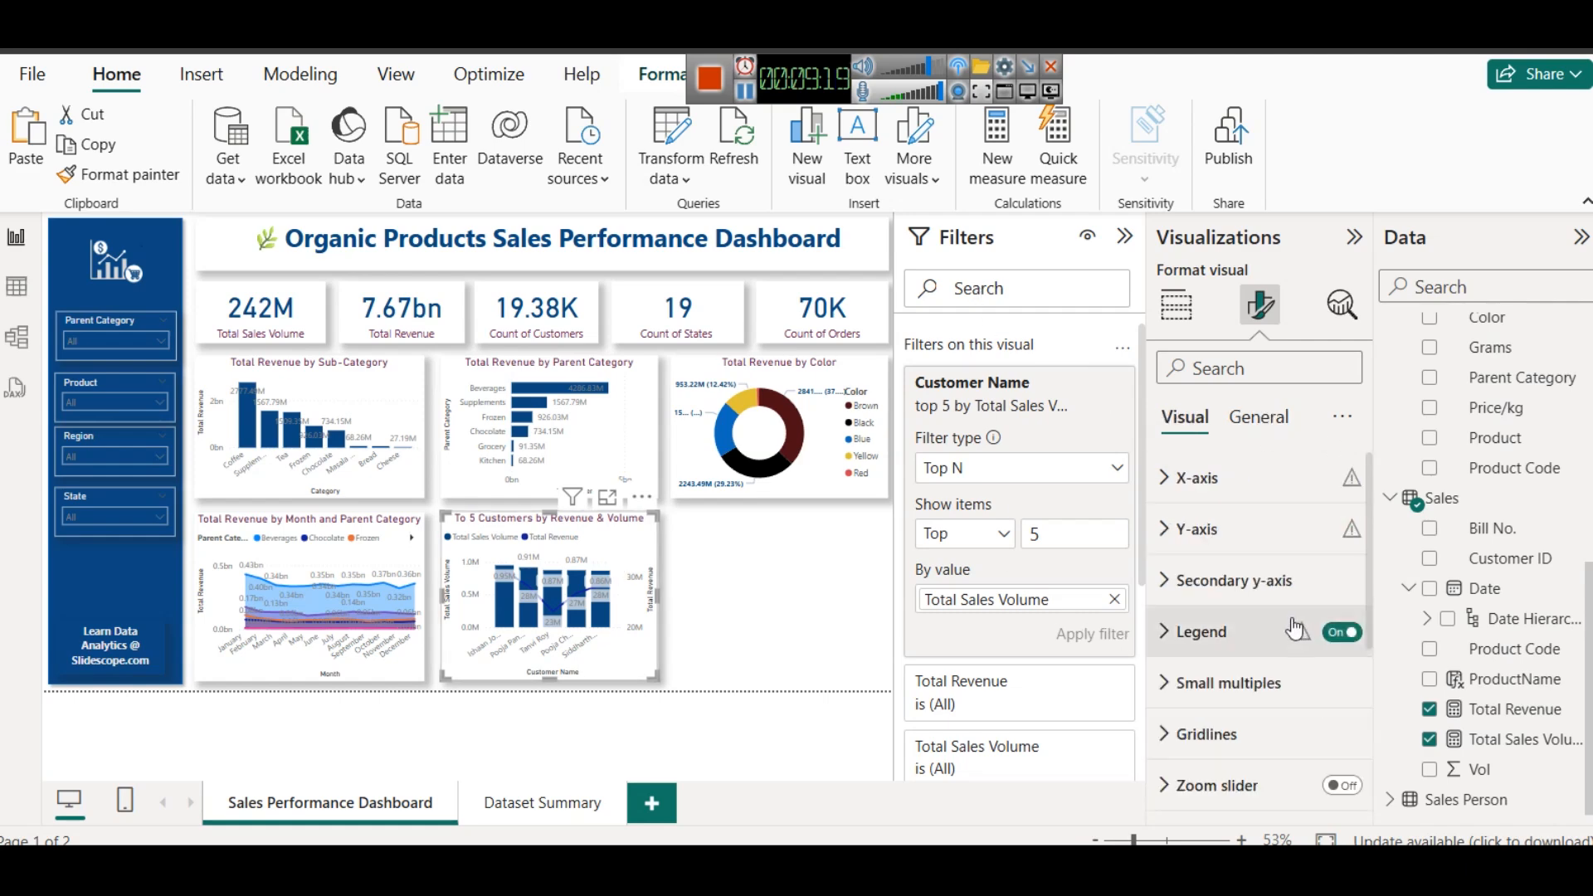
pyautogui.click(1254, 585)
pyautogui.scroll(-5, 1261, 615)
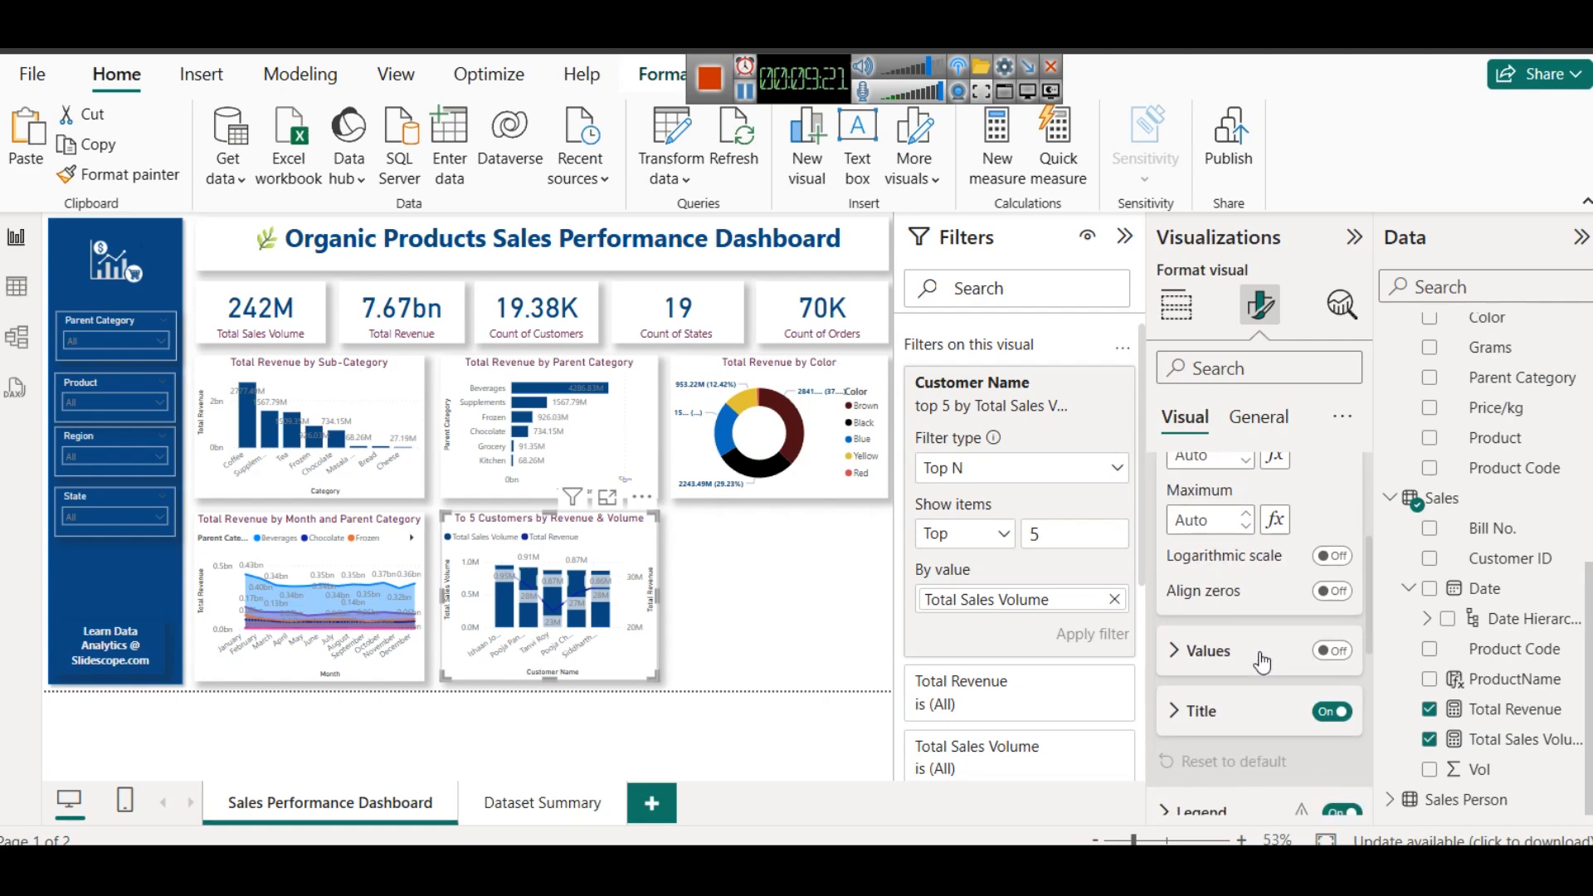
pyautogui.scroll(-5, 1216, 697)
pyautogui.click(1210, 604)
pyautogui.scroll(-6, 1210, 607)
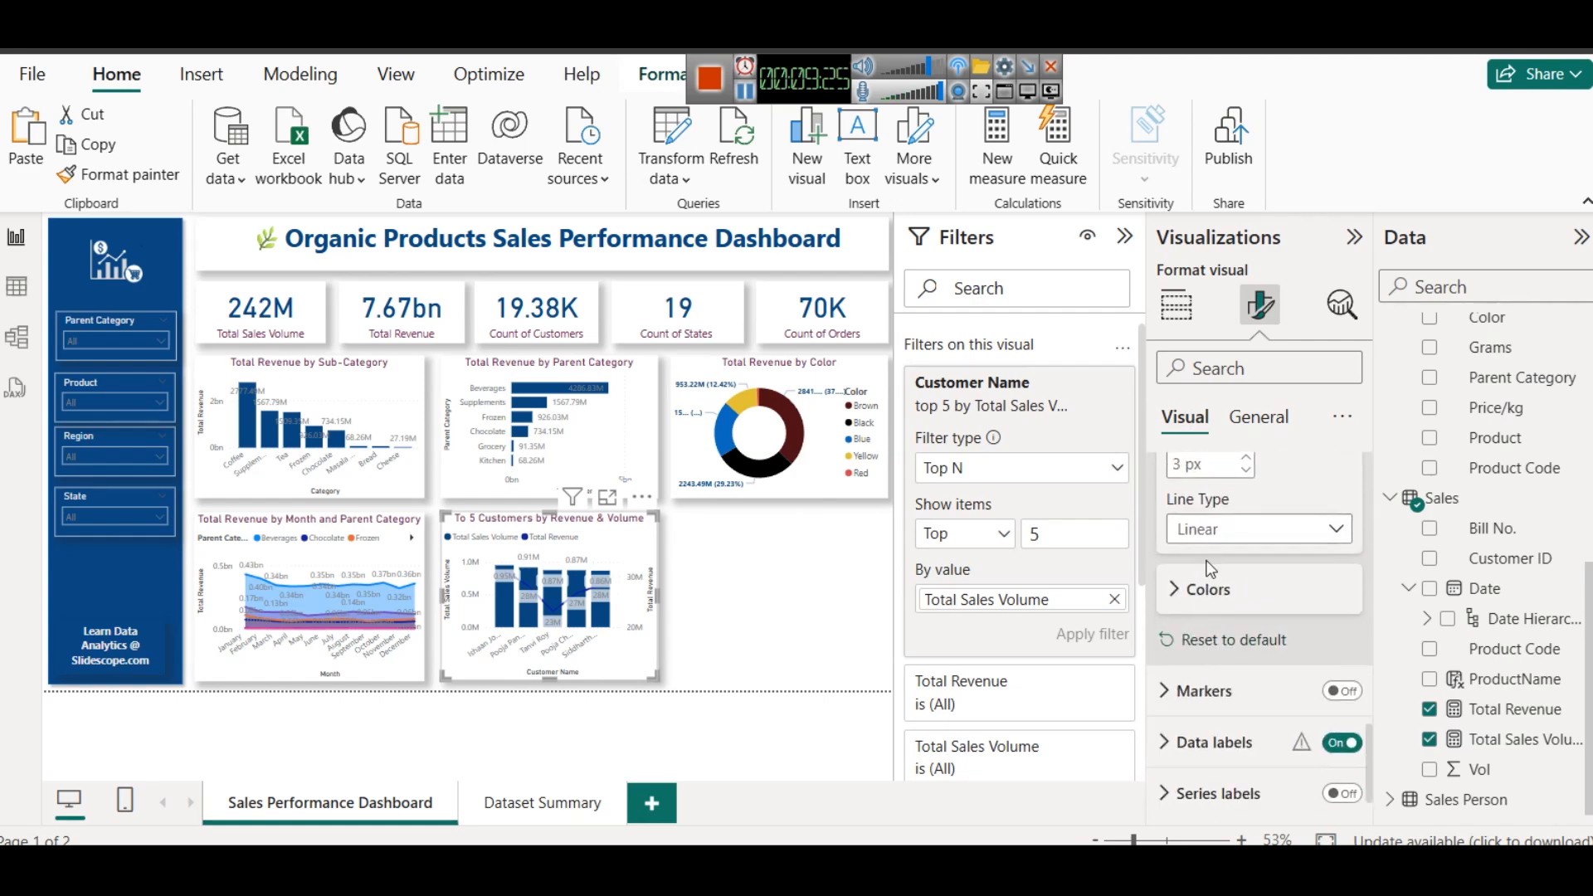
pyautogui.click(1208, 588)
pyautogui.click(1211, 655)
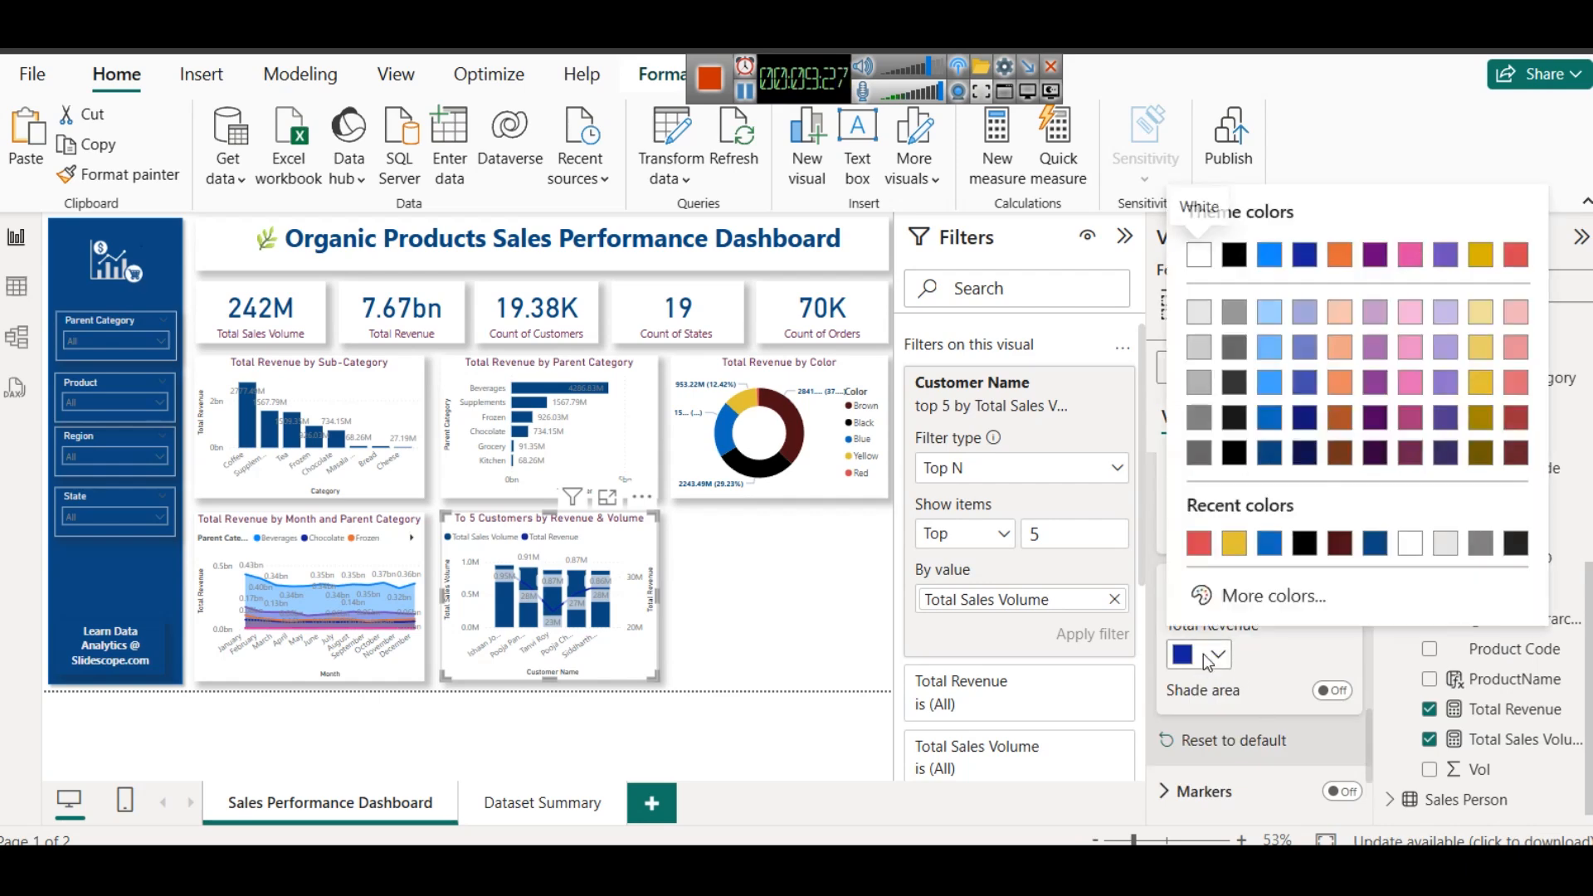
pyautogui.click(1235, 544)
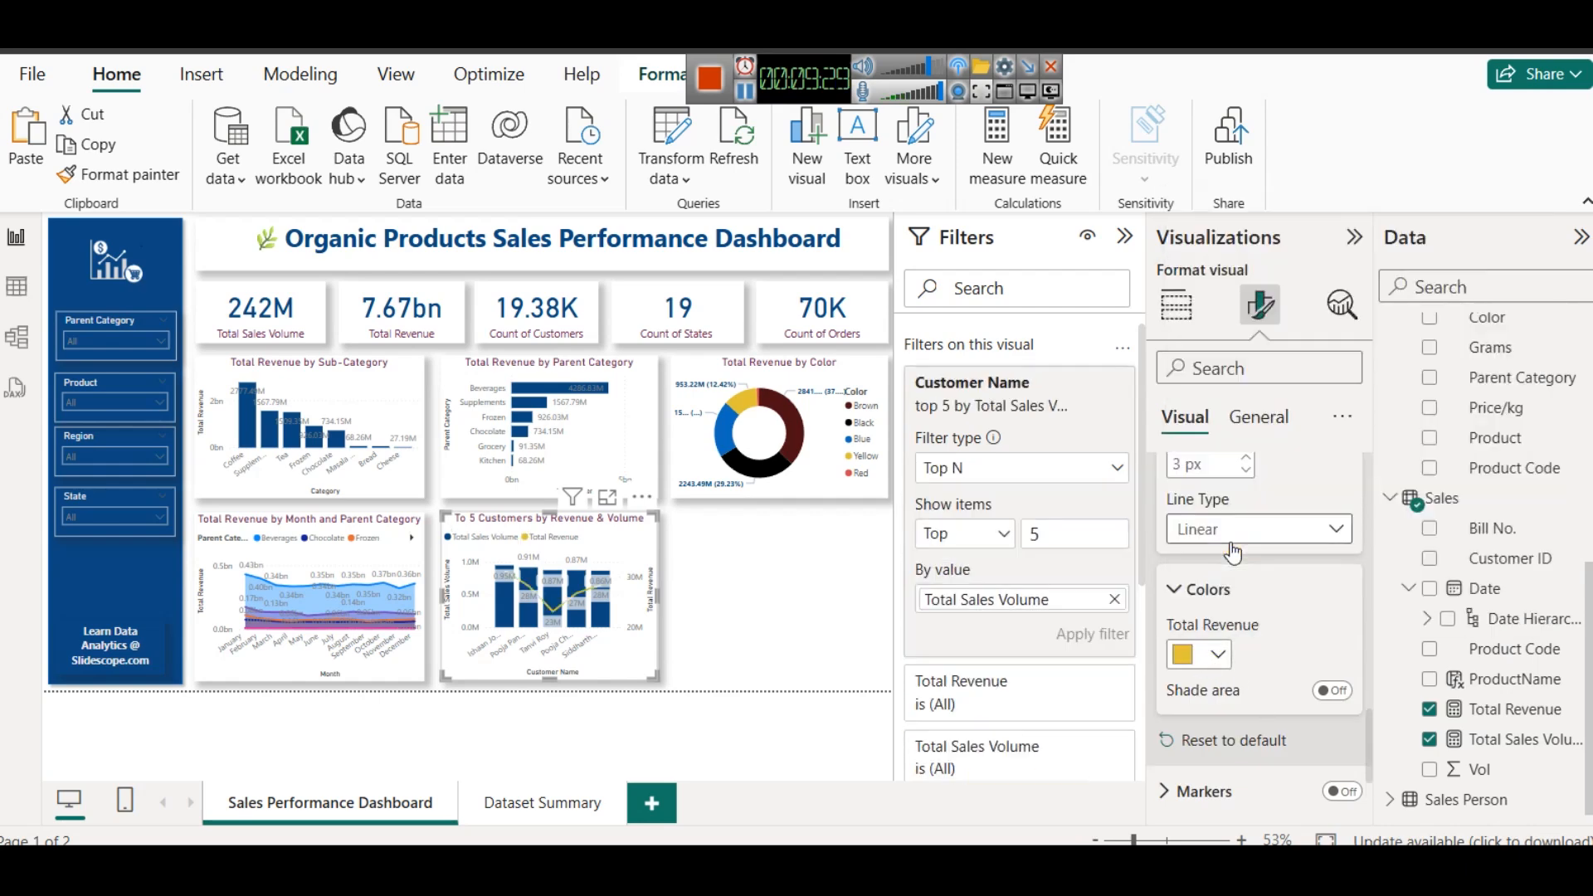
pyautogui.click(1212, 655)
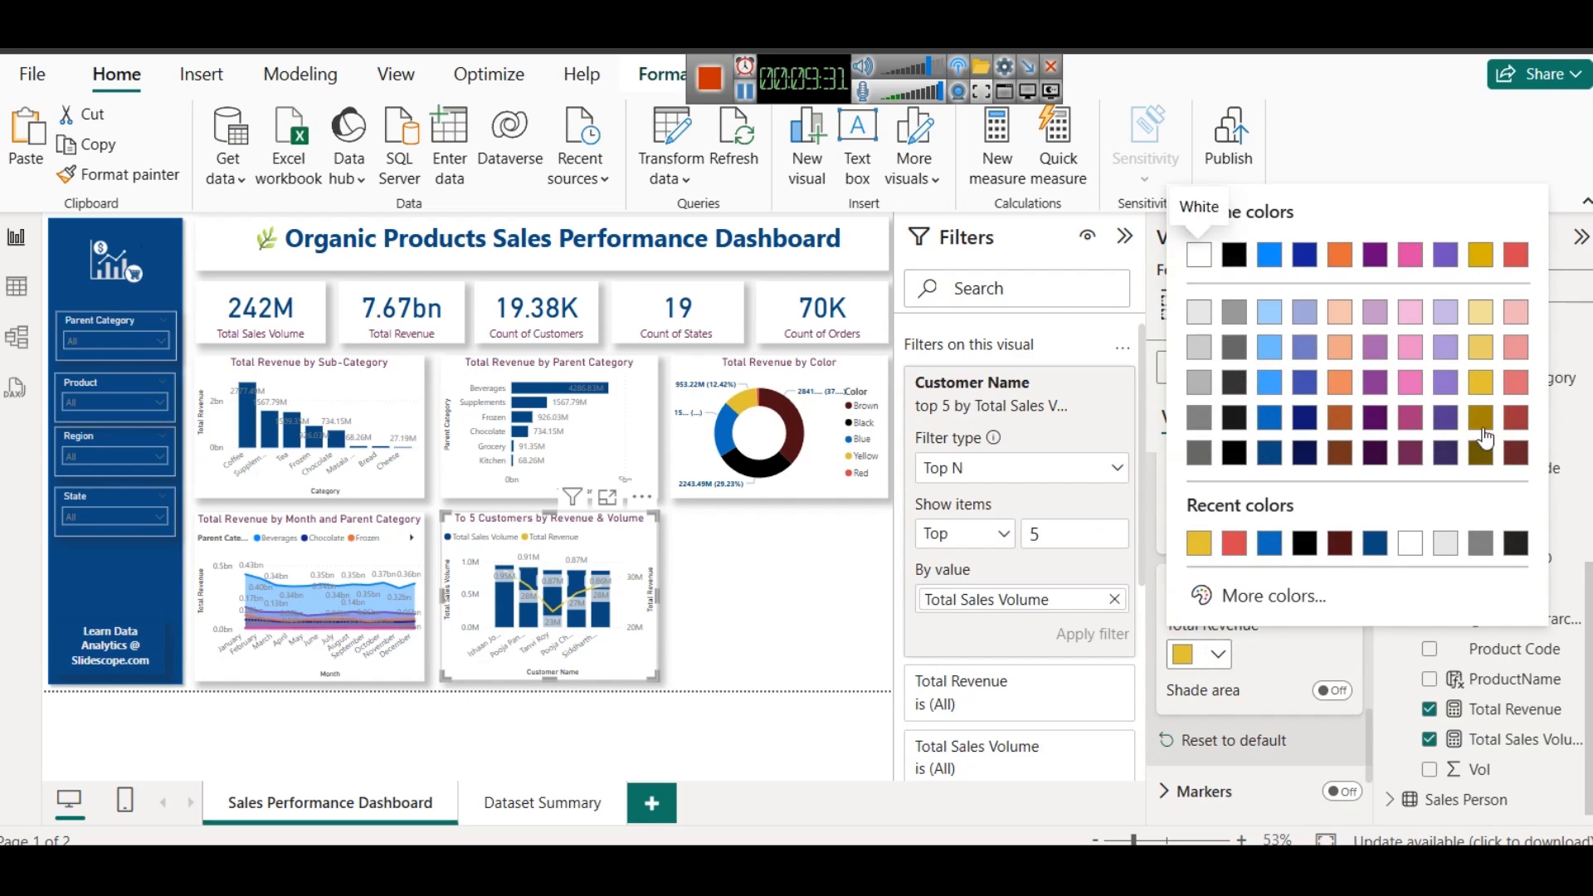
pyautogui.click(1482, 429)
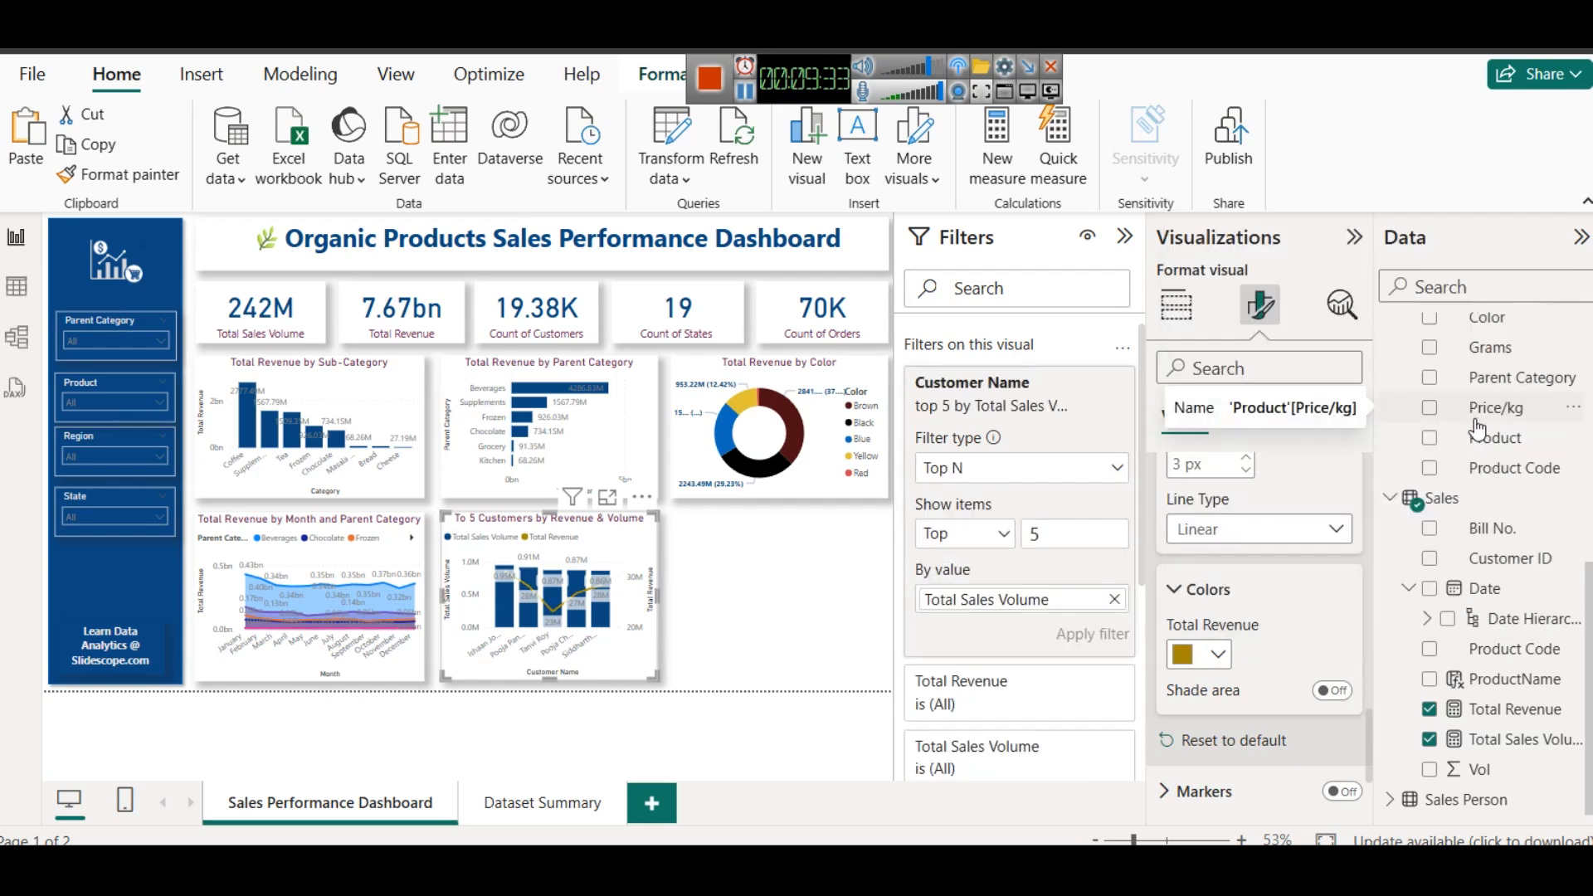
# - Add a shape map to the empty space beside the customer combo chart, with State from the Area table as its location
pyautogui.click(1127, 239)
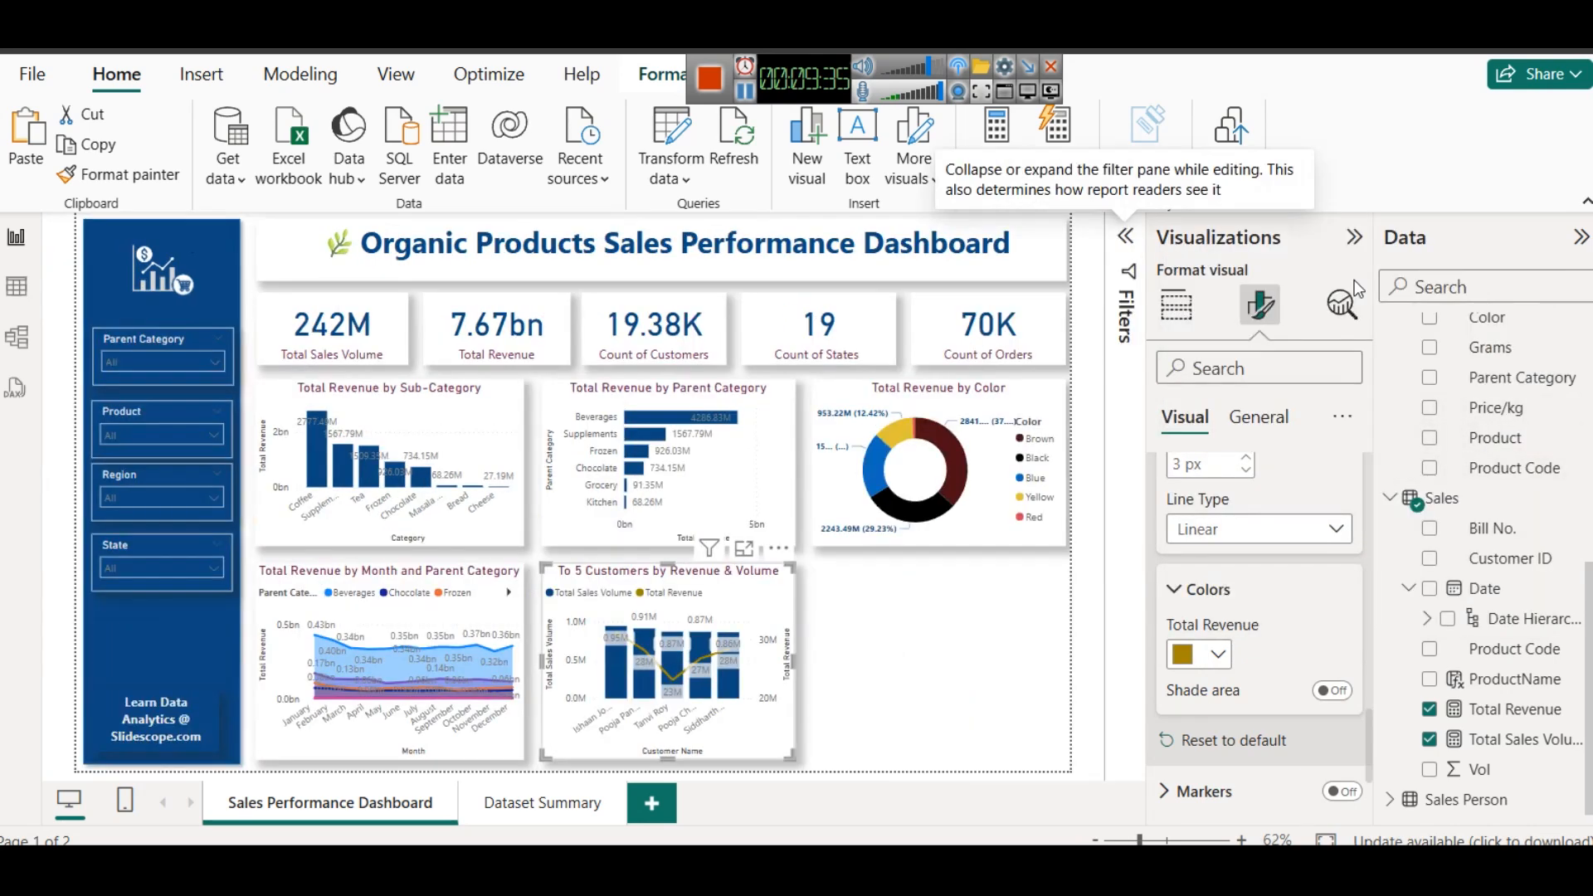
pyautogui.click(1356, 241)
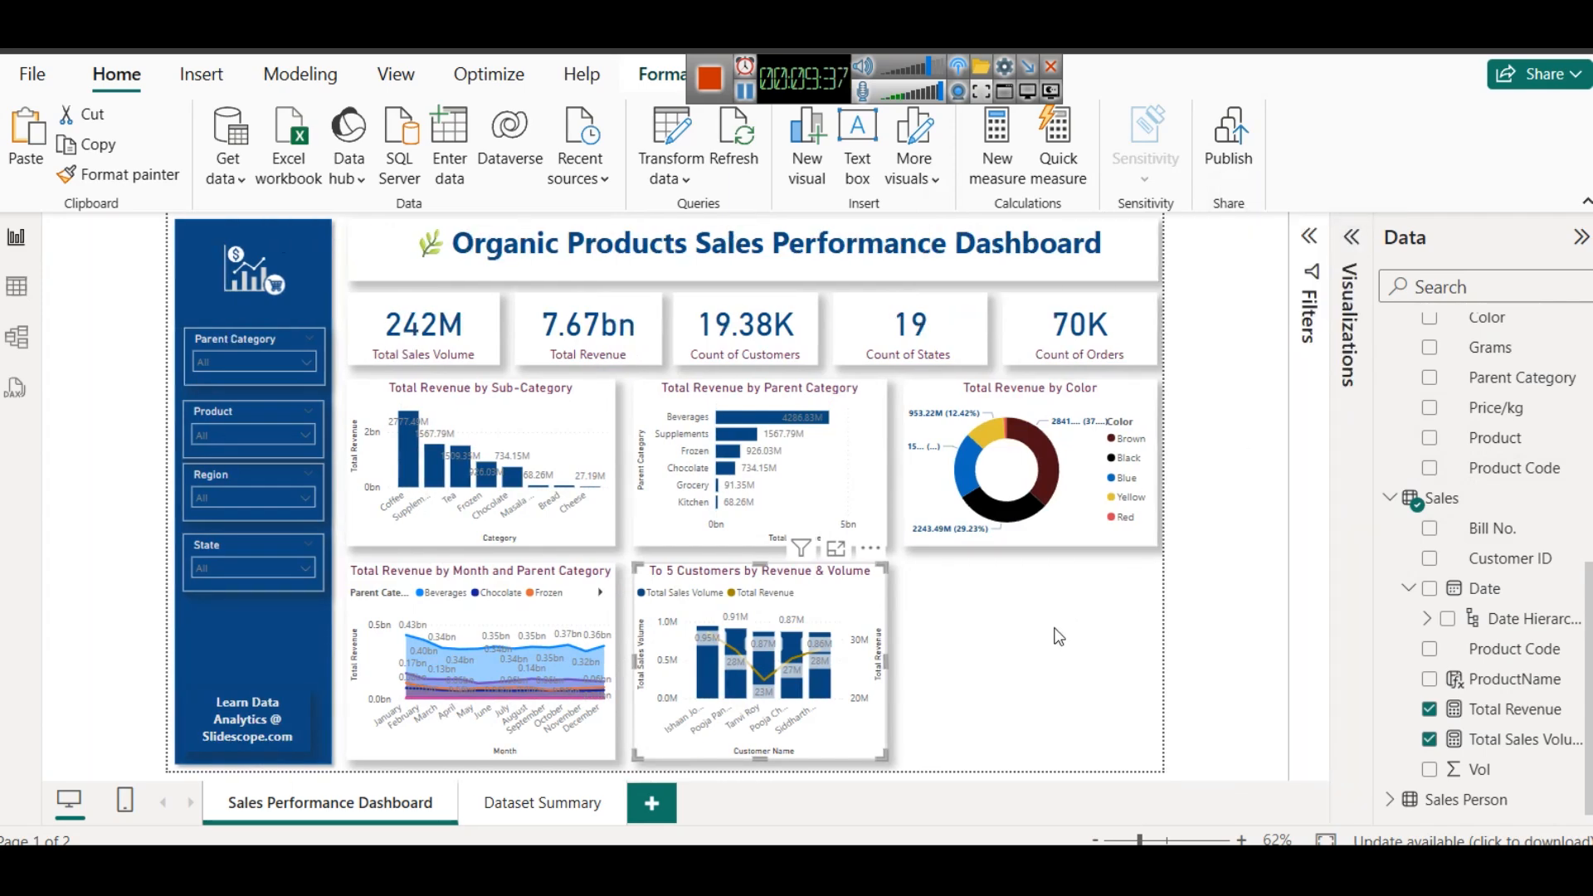
pyautogui.click(1021, 633)
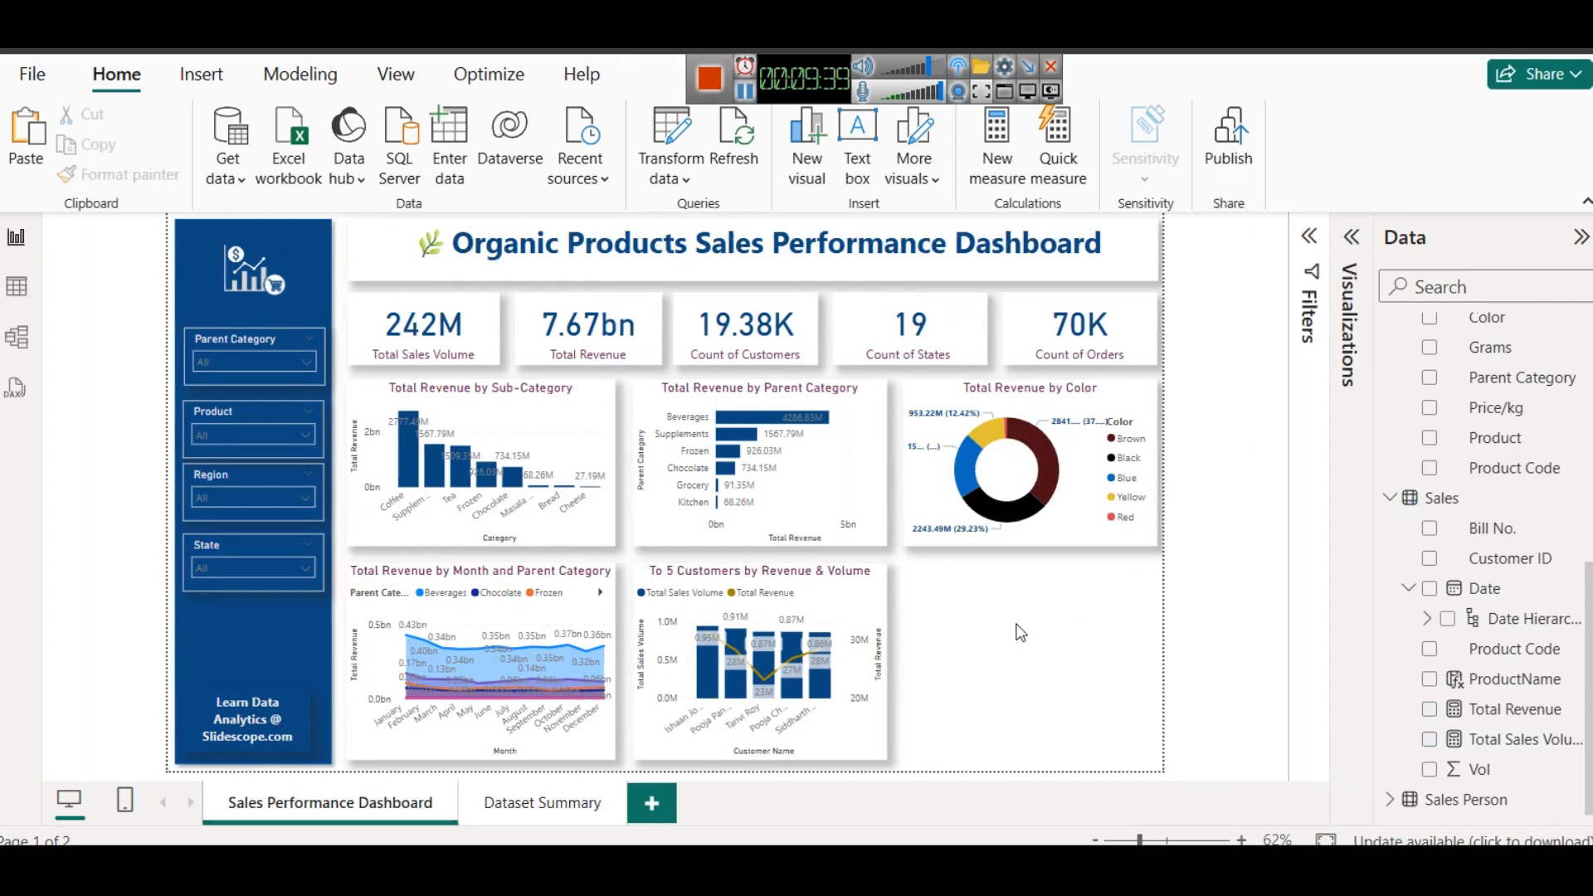
pyautogui.scroll(5, 1478, 421)
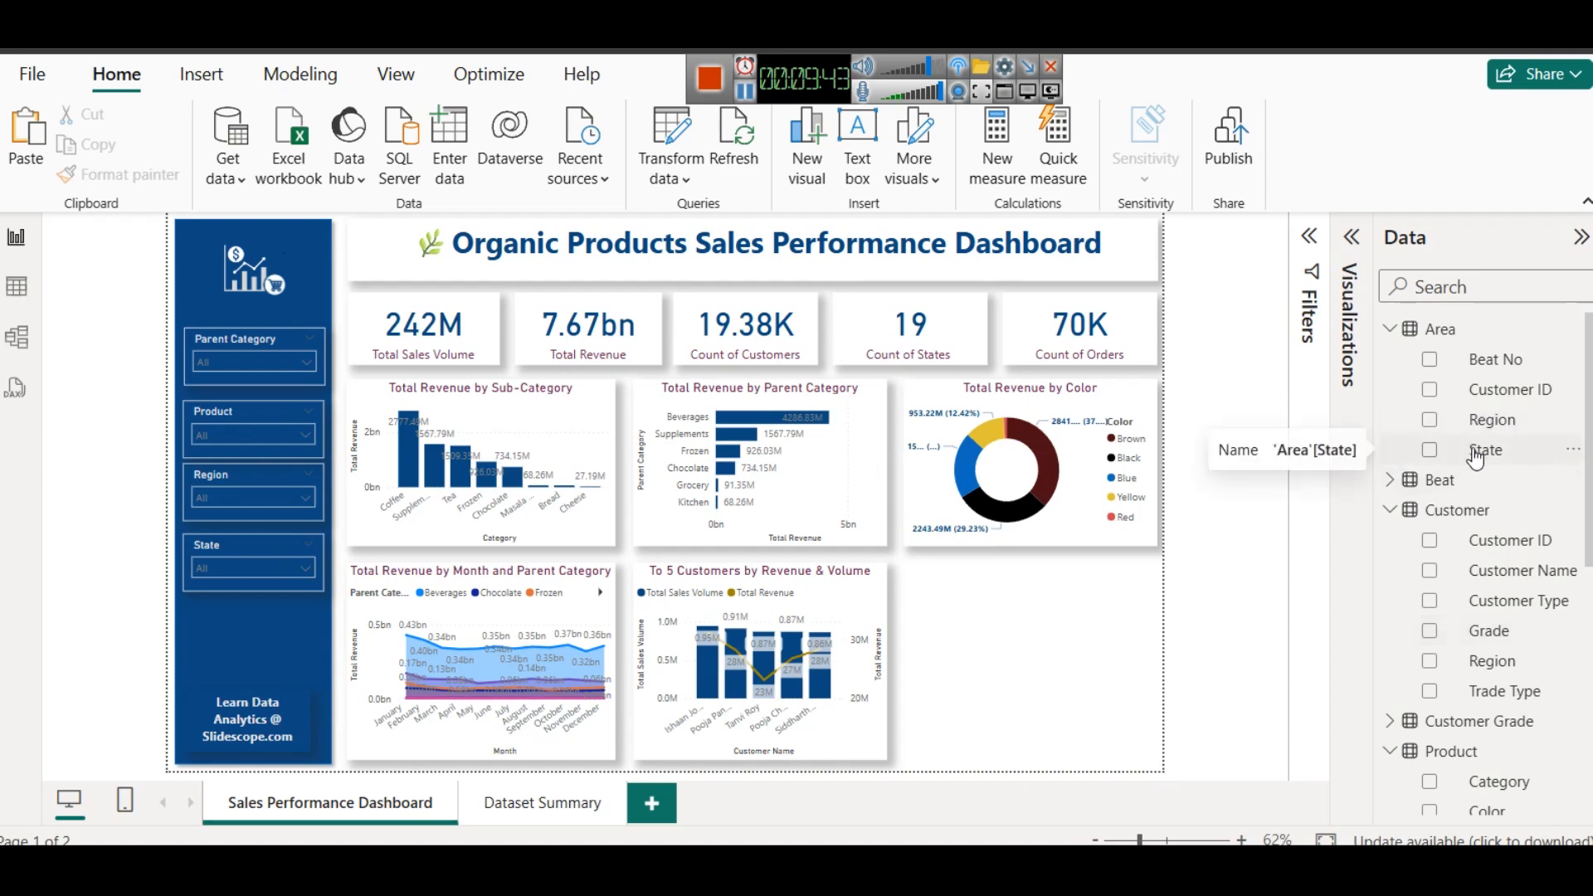
pyautogui.click(1309, 241)
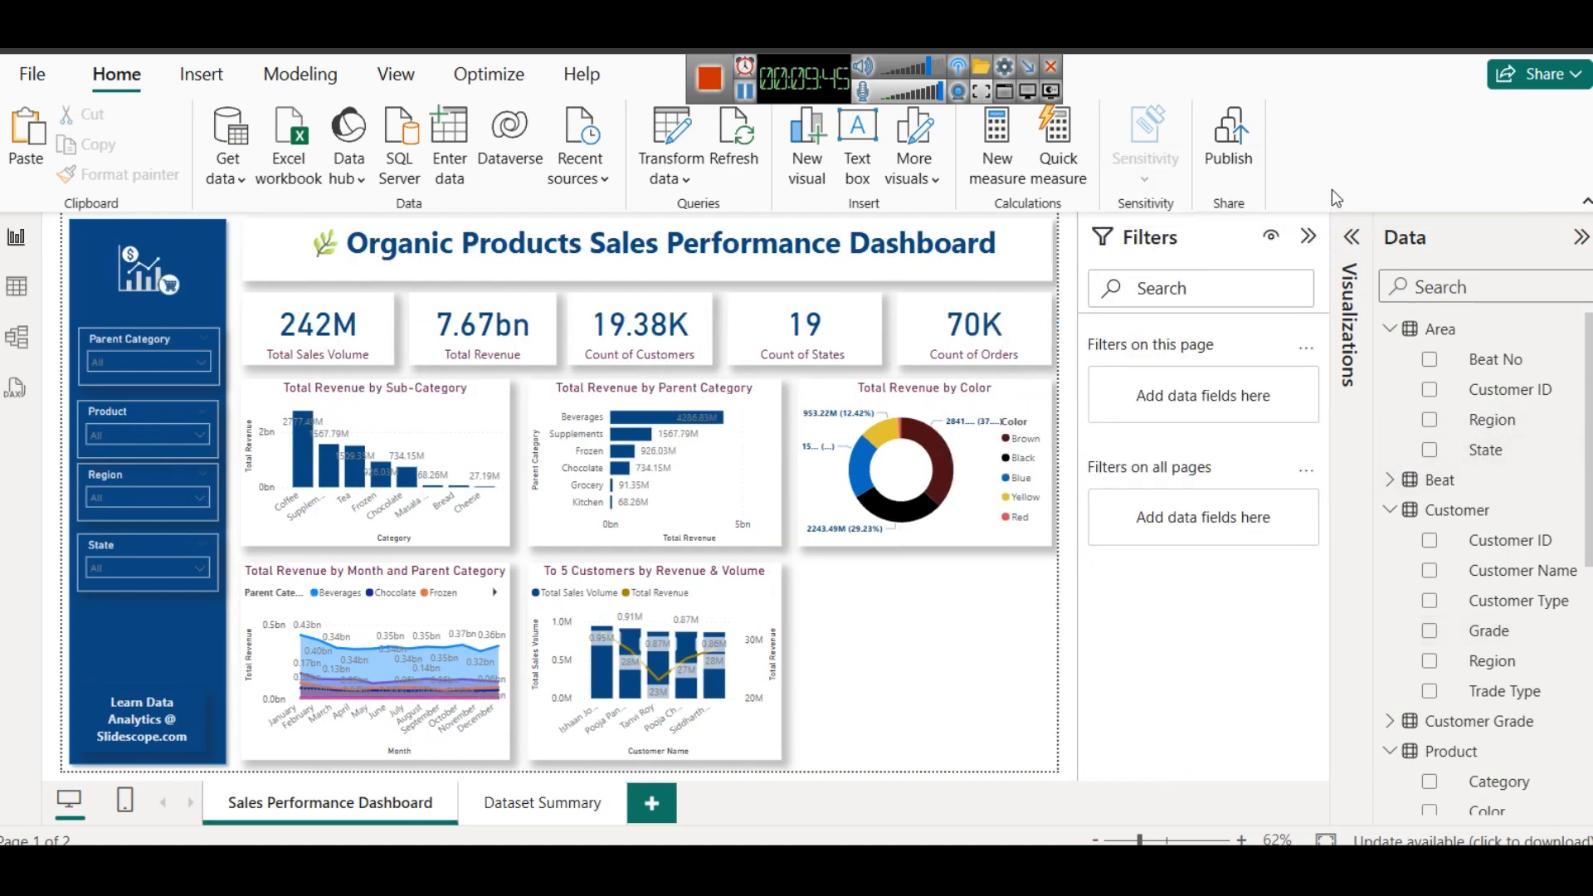
pyautogui.click(1351, 253)
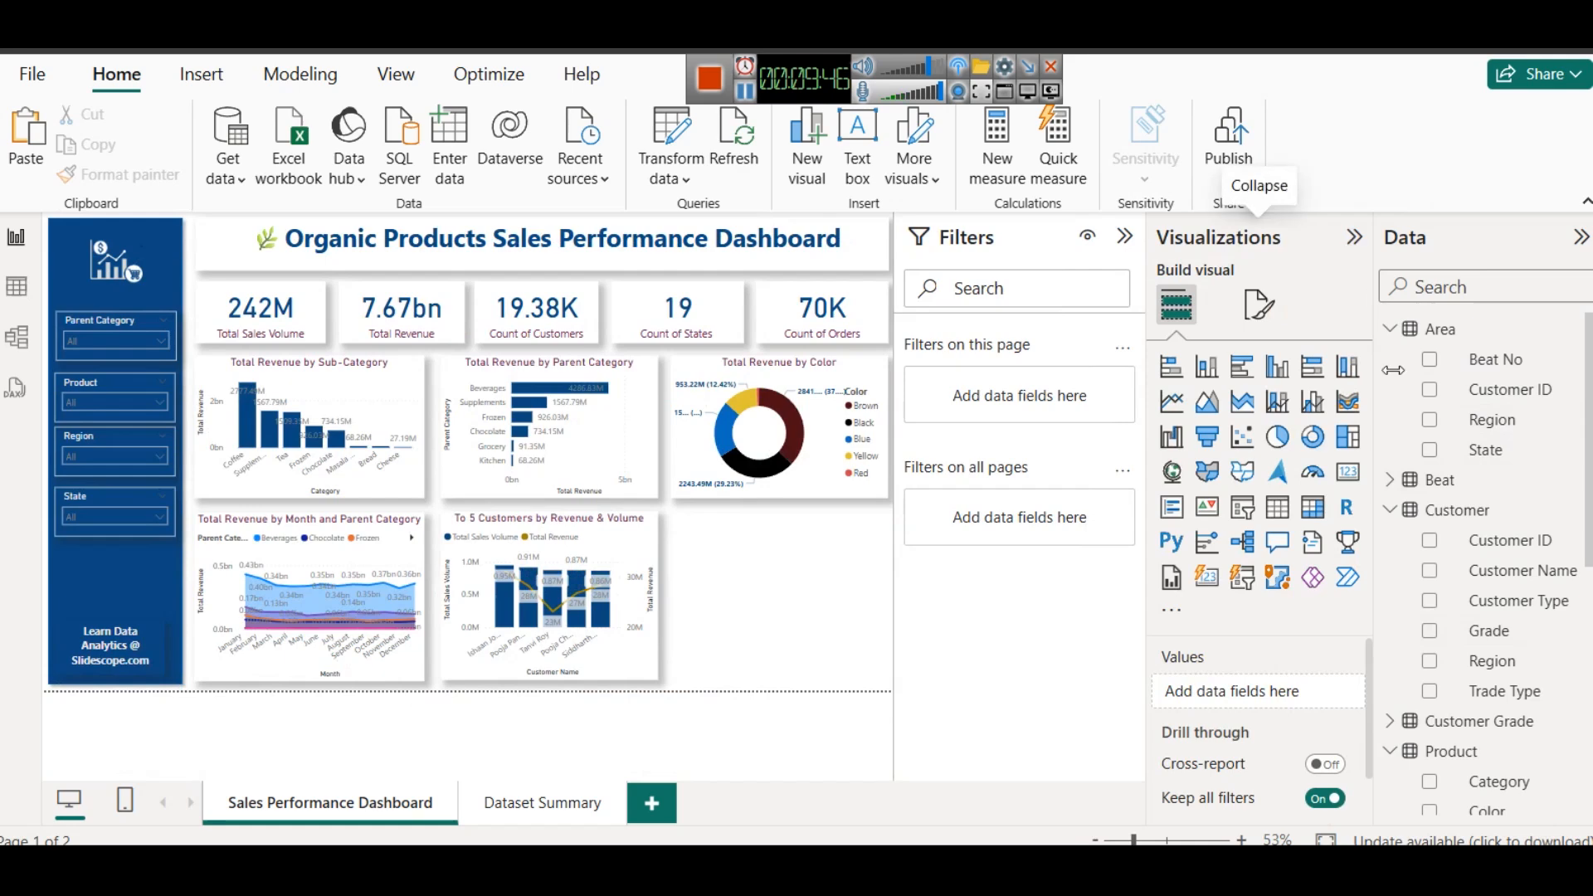
pyautogui.click(1241, 481)
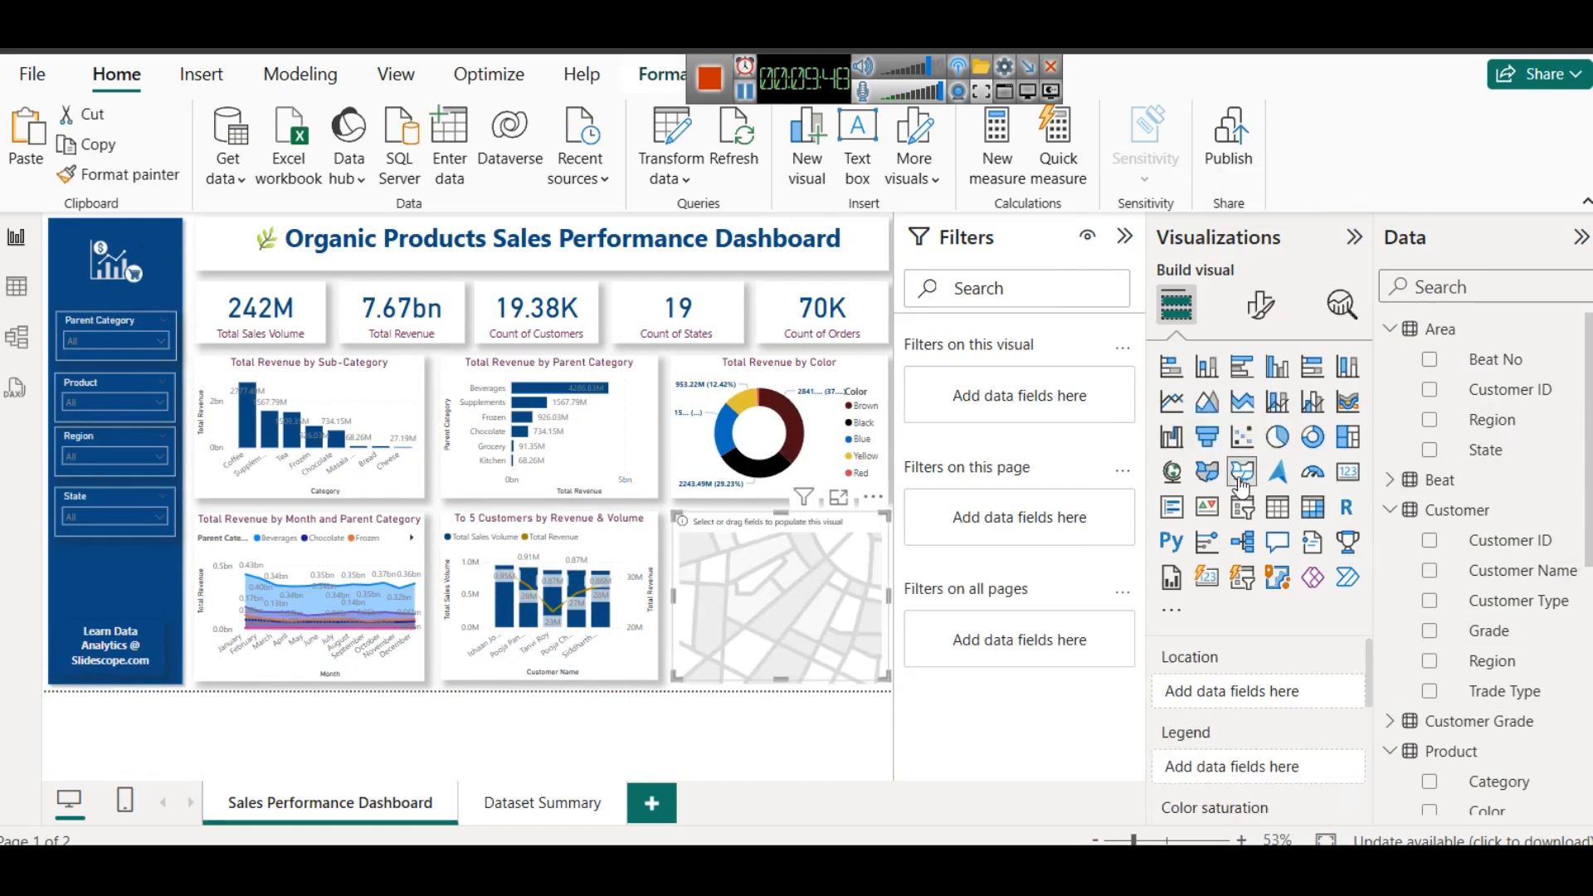
pyautogui.click(1260, 305)
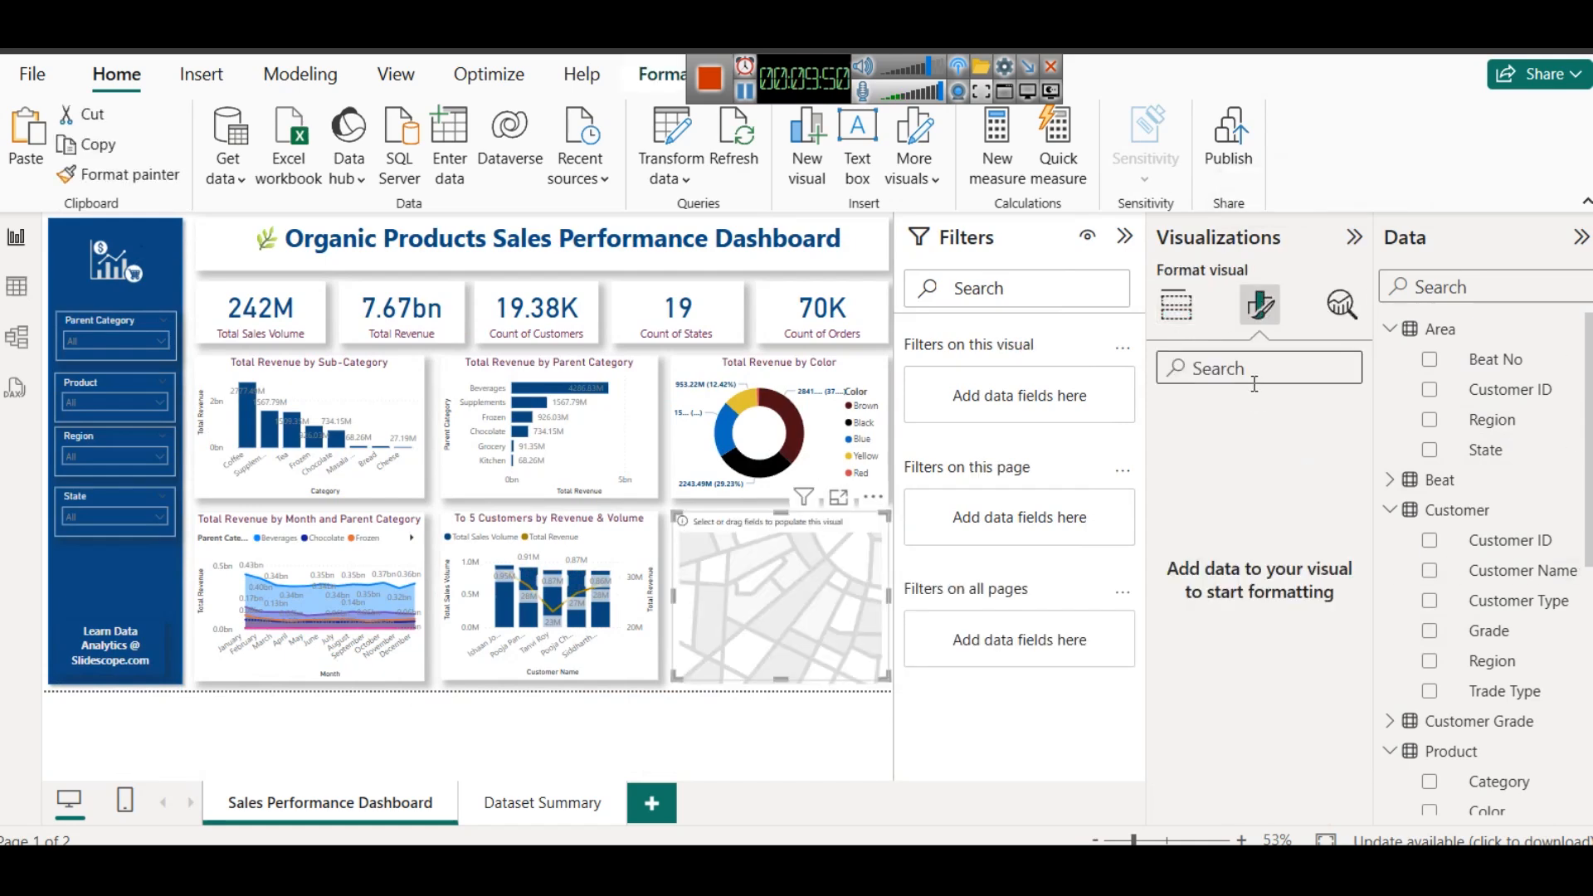
pyautogui.click(1166, 304)
pyautogui.moveTo(1542, 457); pyautogui.dragTo(1272, 693)
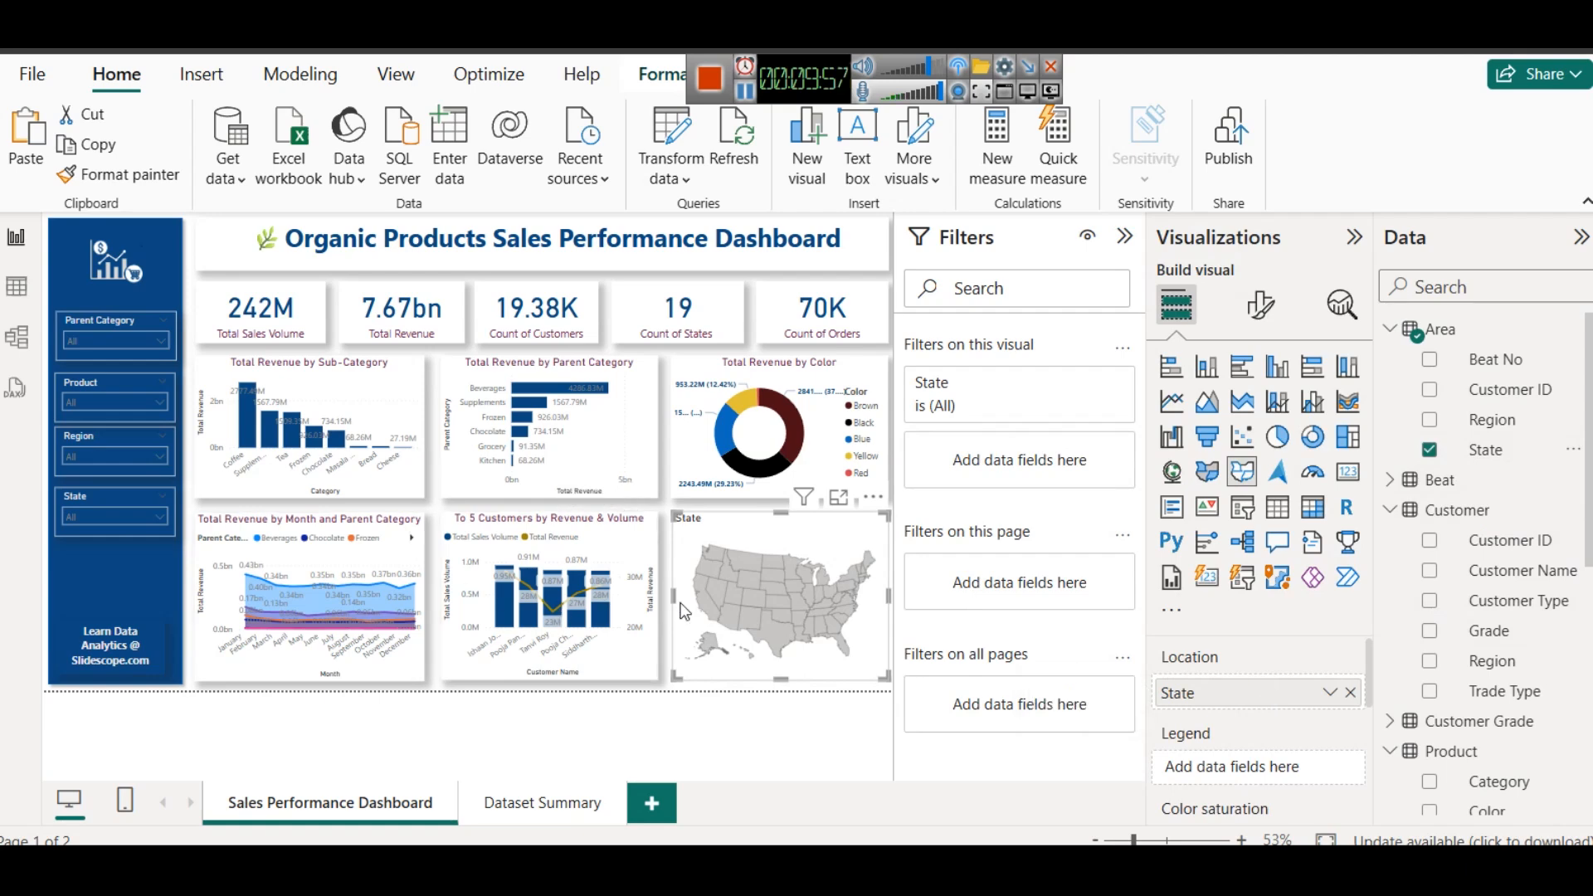
# - Examine the map types offered in the shape map's map settings and close the list without choosing another one
pyautogui.click(1261, 304)
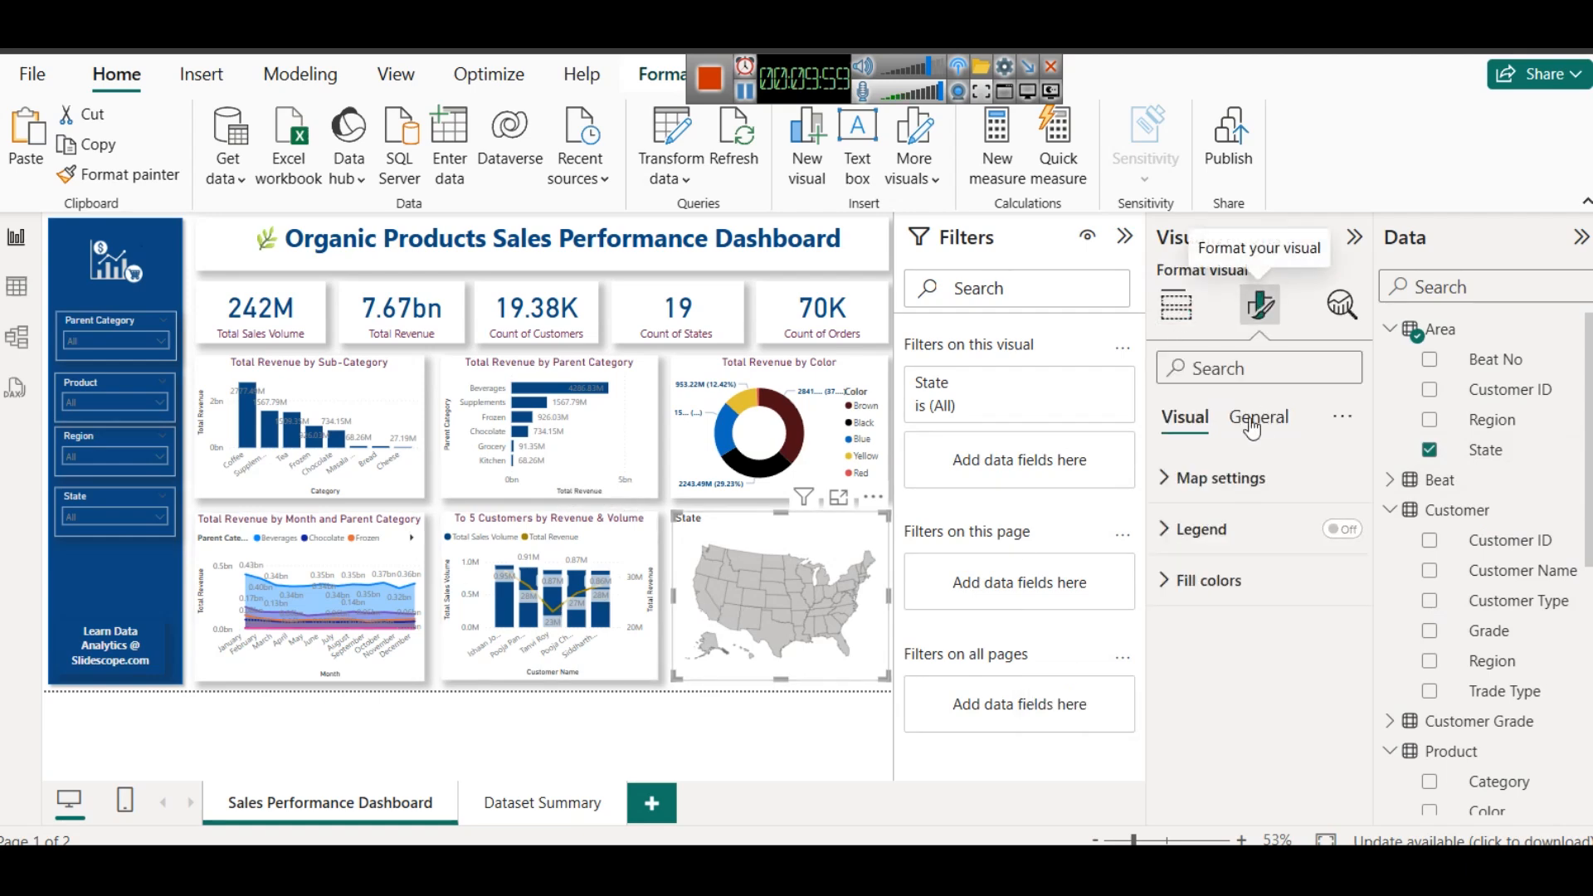
pyautogui.click(1198, 478)
pyautogui.click(1209, 598)
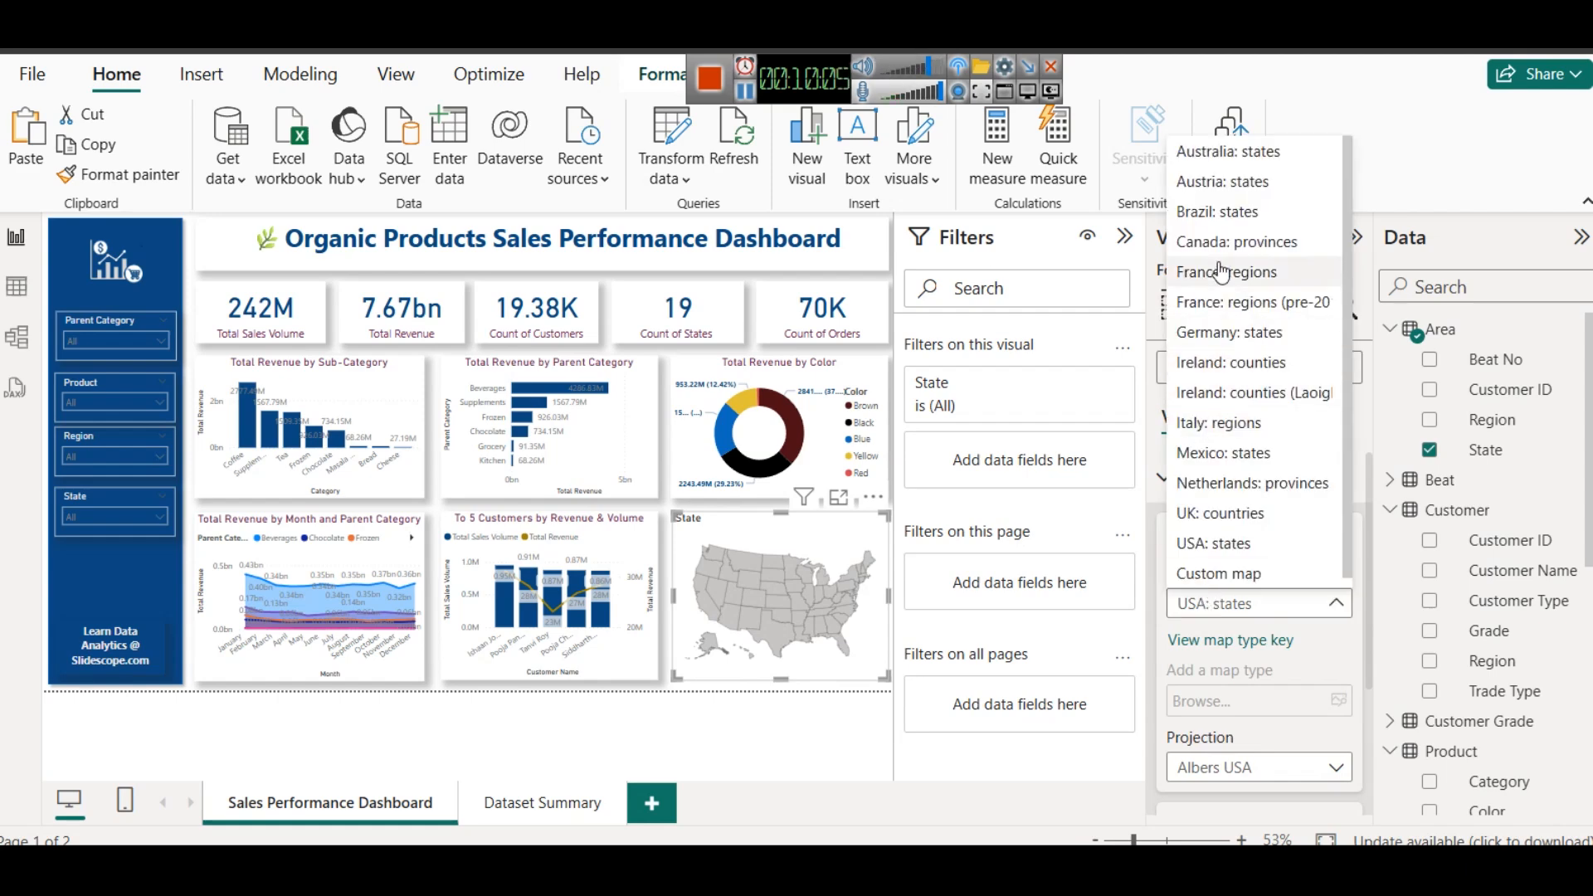
pyautogui.scroll(-1, 1217, 269)
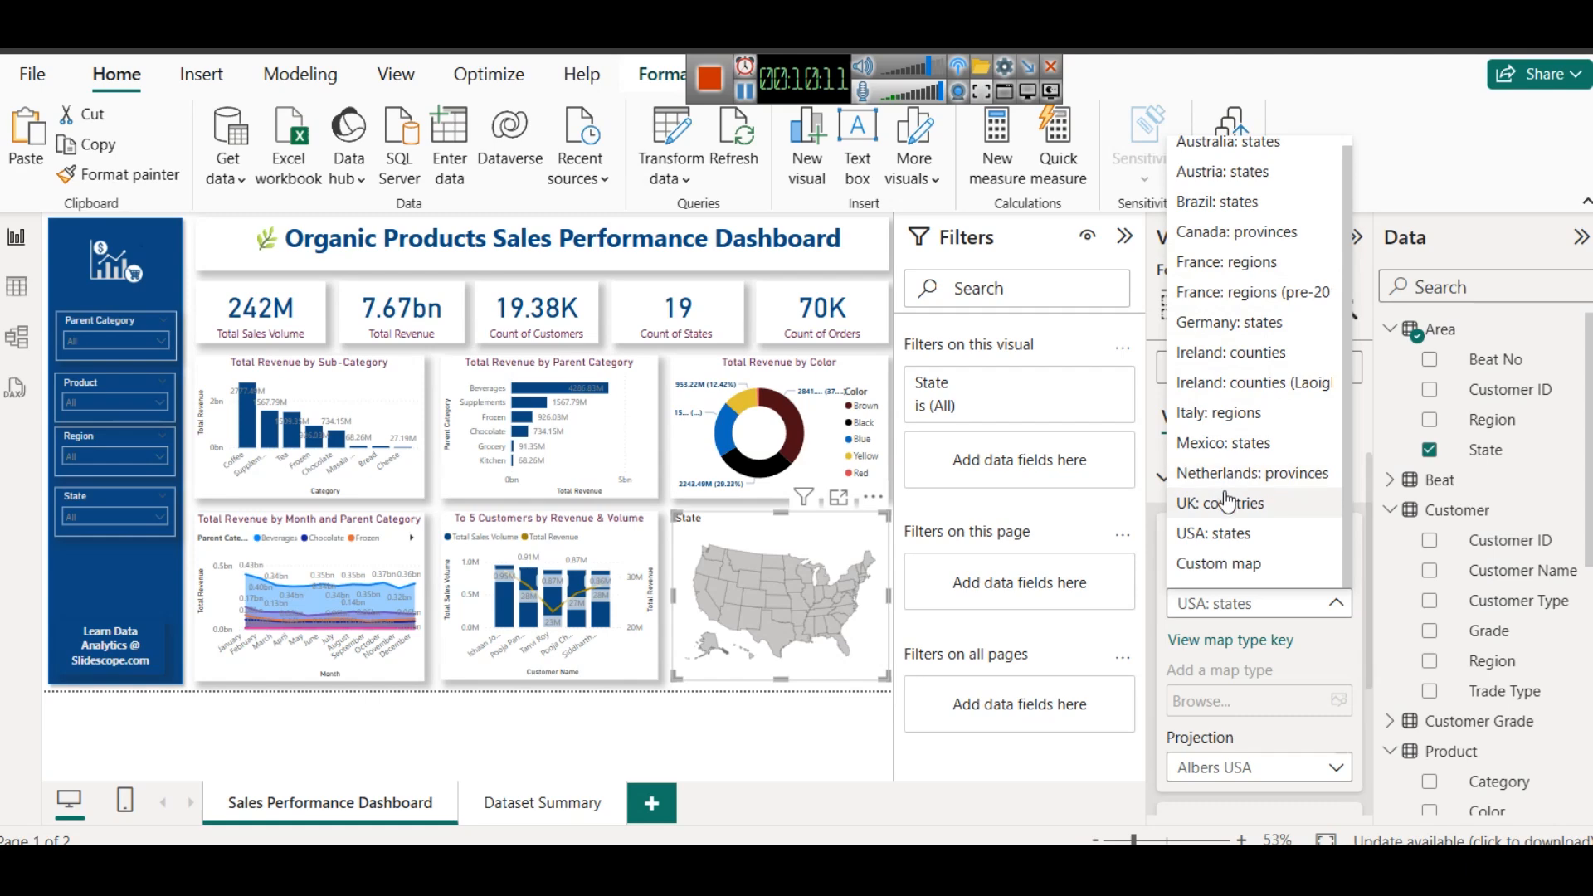
pyautogui.scroll(1, 1248, 552)
pyautogui.scroll(-1, 1240, 426)
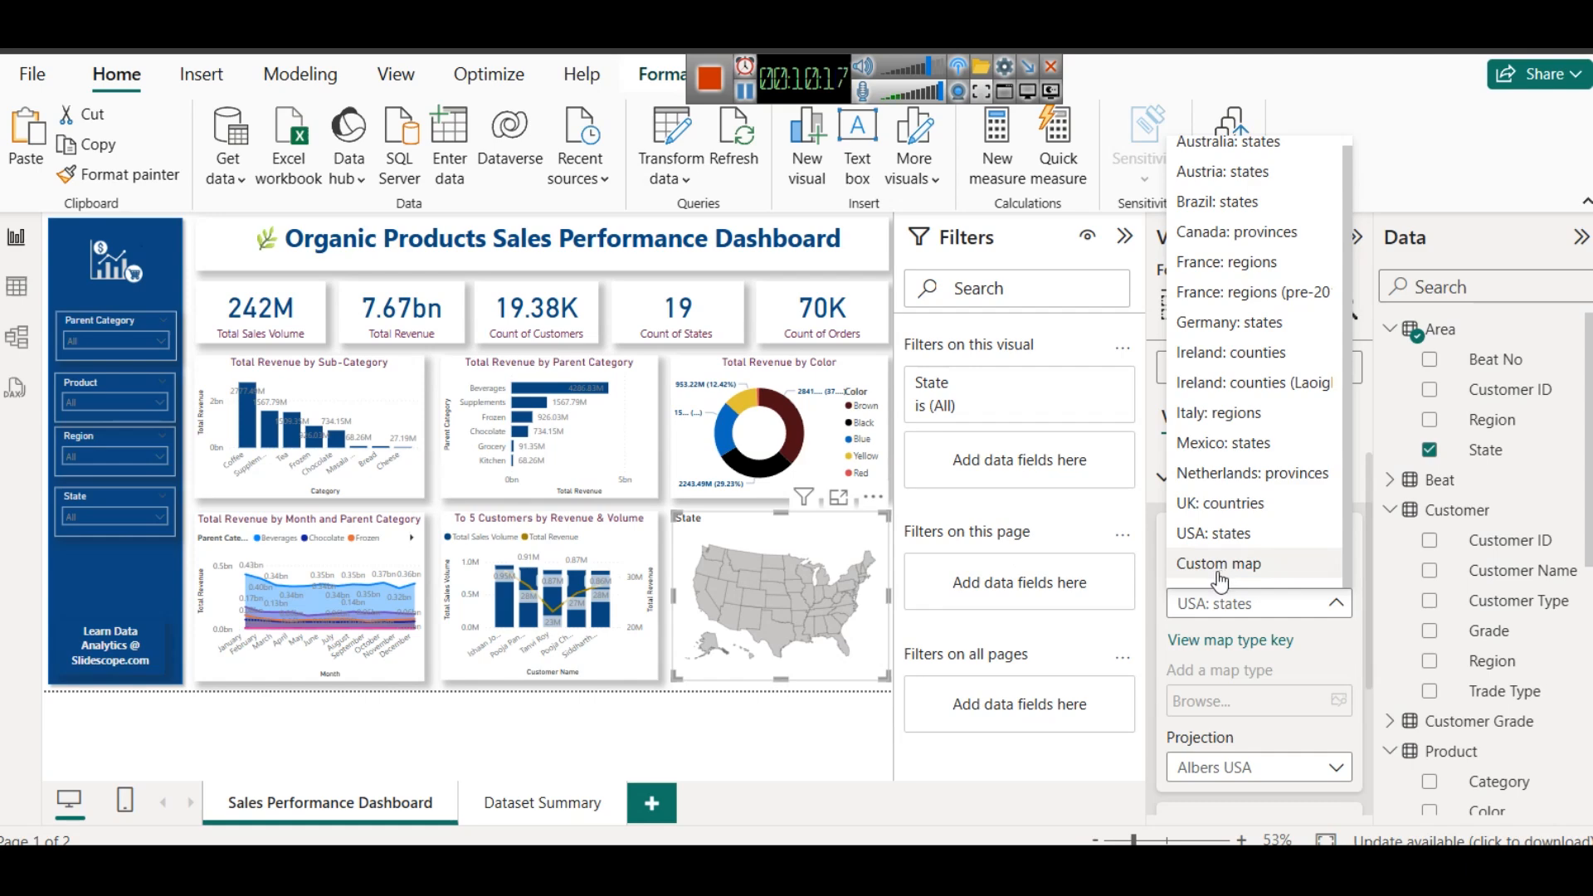
pyautogui.click(802, 575)
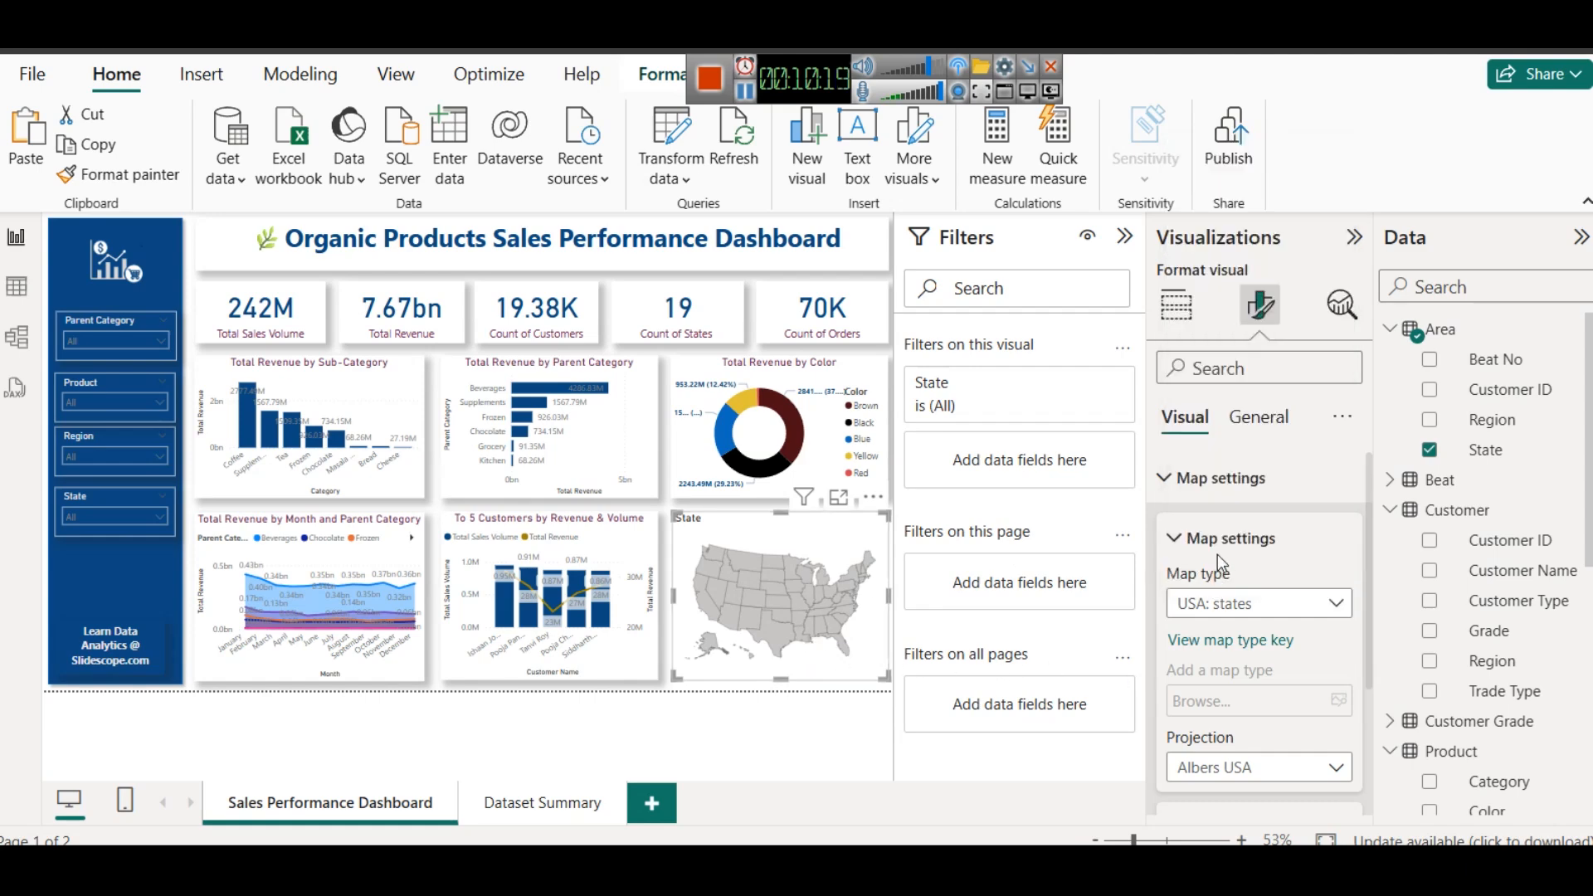
# - Convert the State shape map to a filled map and collapse the report filters to enlarge the canvas
pyautogui.click(1176, 305)
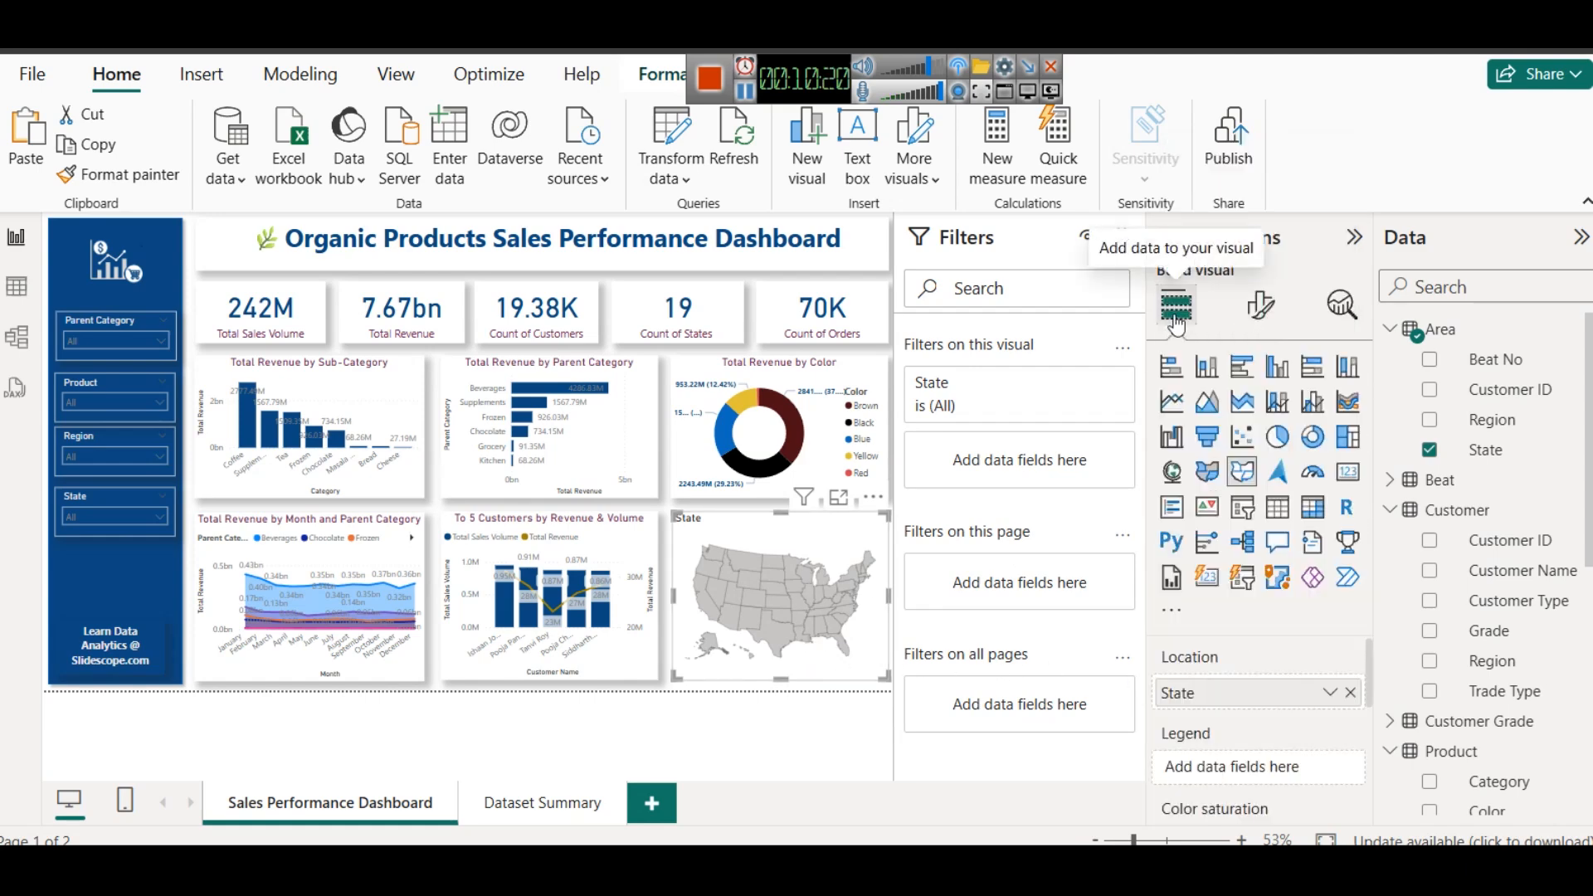
pyautogui.click(1213, 479)
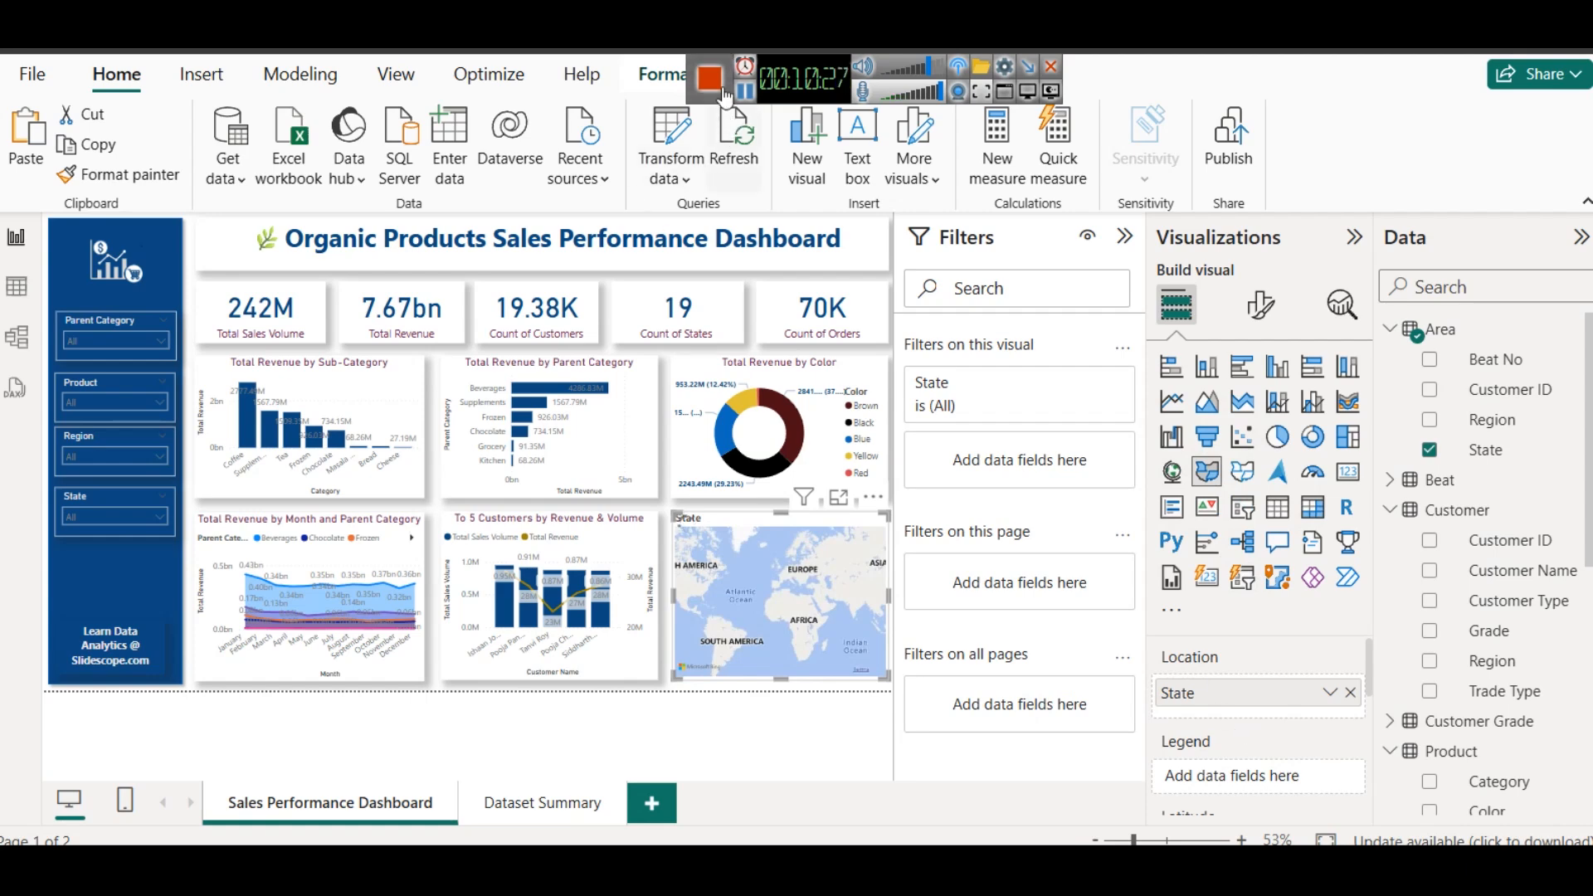
pyautogui.click(1124, 236)
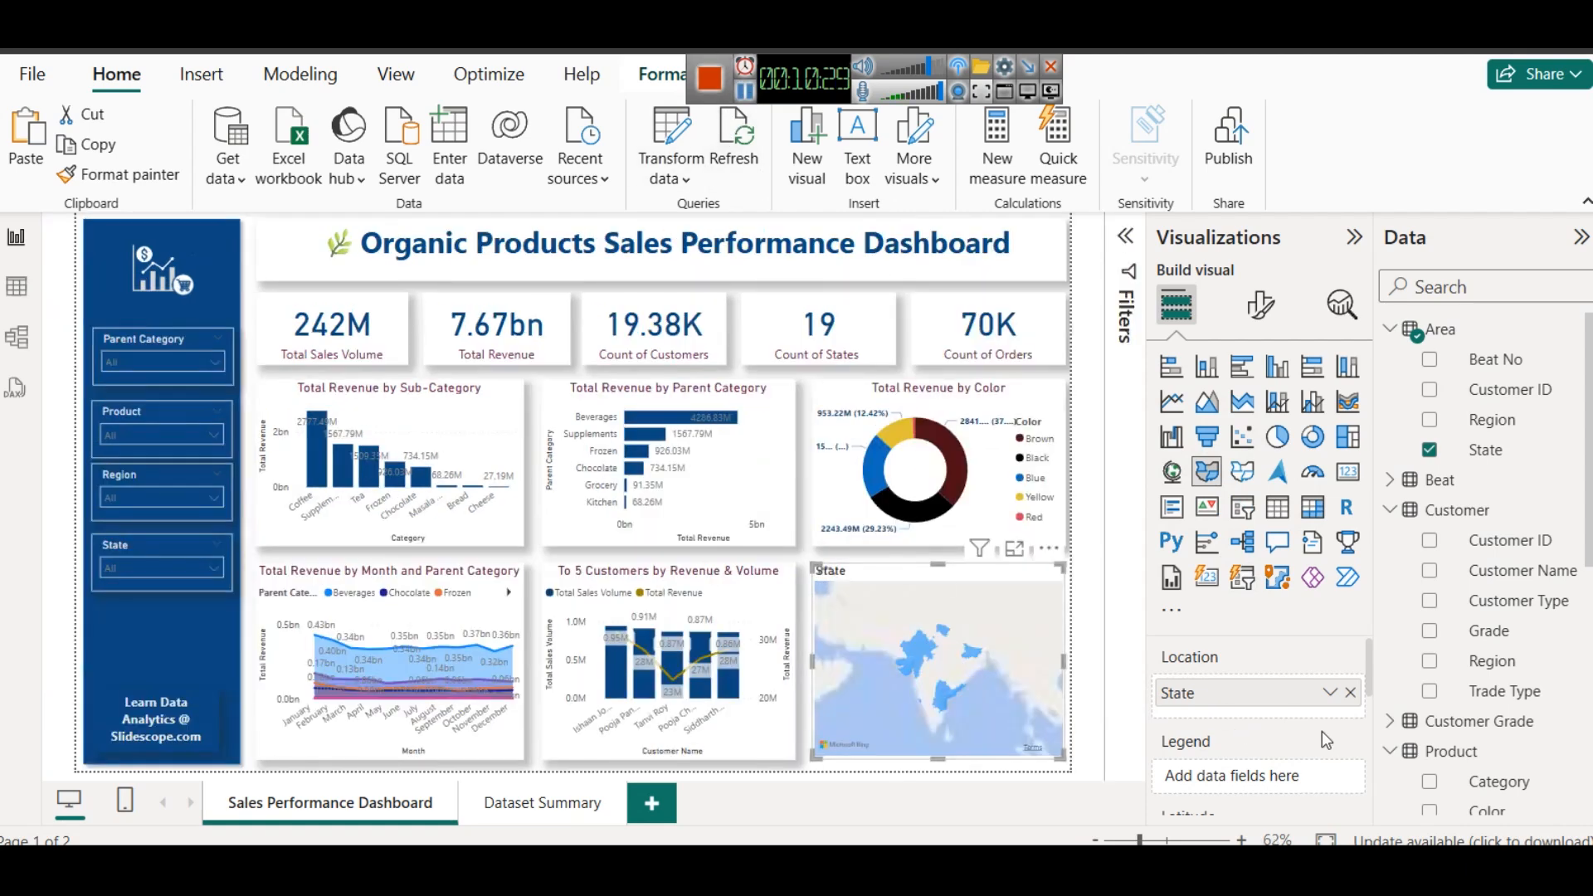
# - Add the Total Revenue measure from the Sales table to the filled map's tooltips
pyautogui.scroll(-2, 1283, 764)
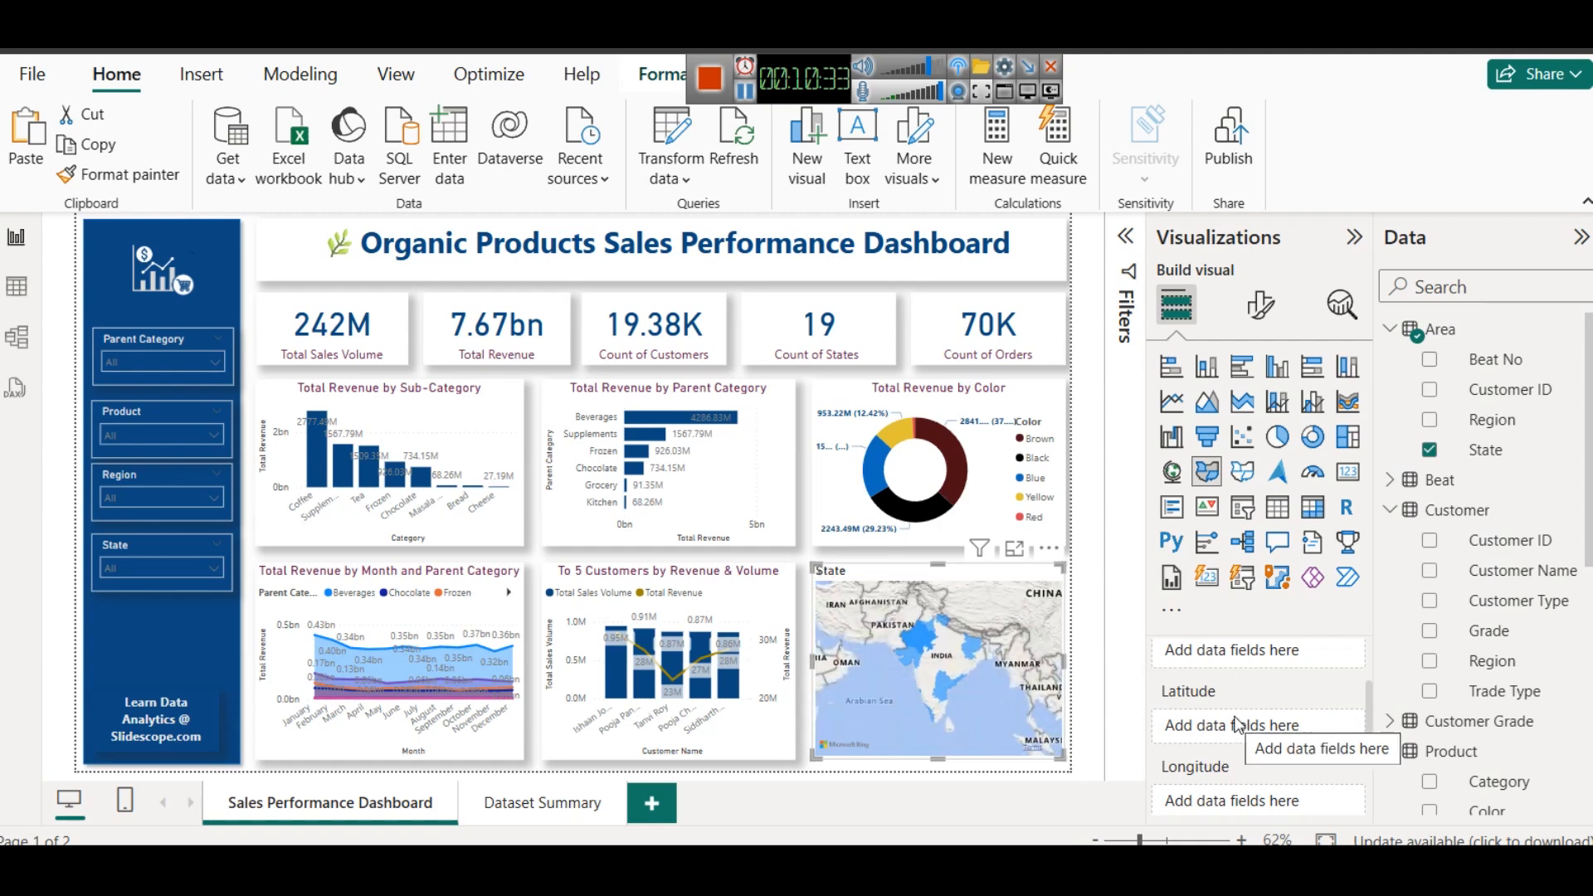
pyautogui.scroll(-1, 1245, 739)
pyautogui.scroll(-3, 1243, 735)
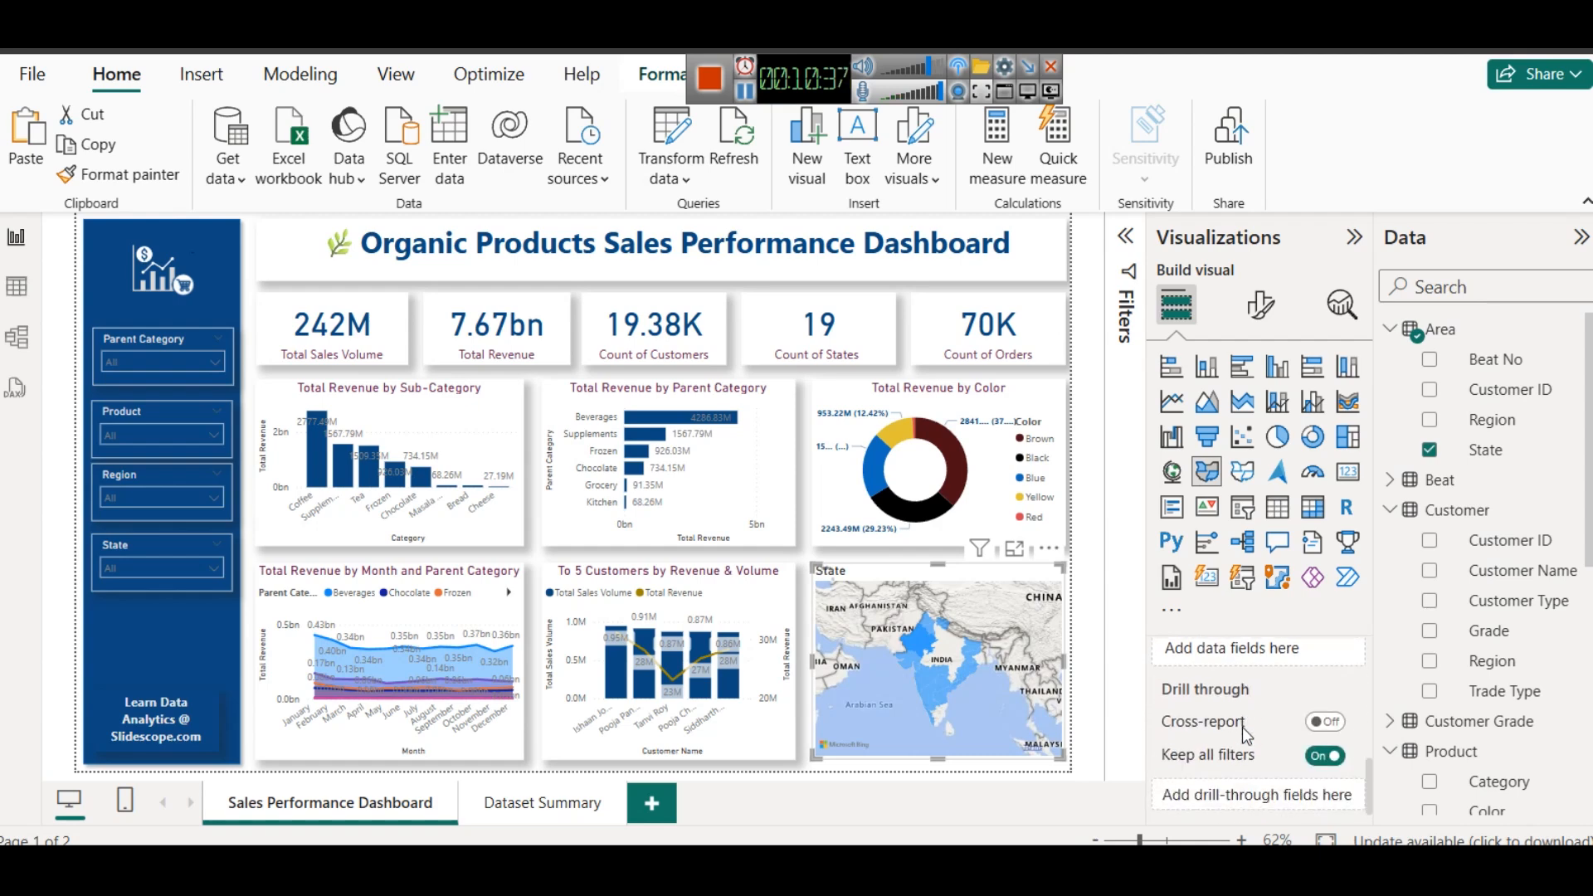
pyautogui.scroll(2, 1242, 731)
pyautogui.scroll(-3, 1535, 624)
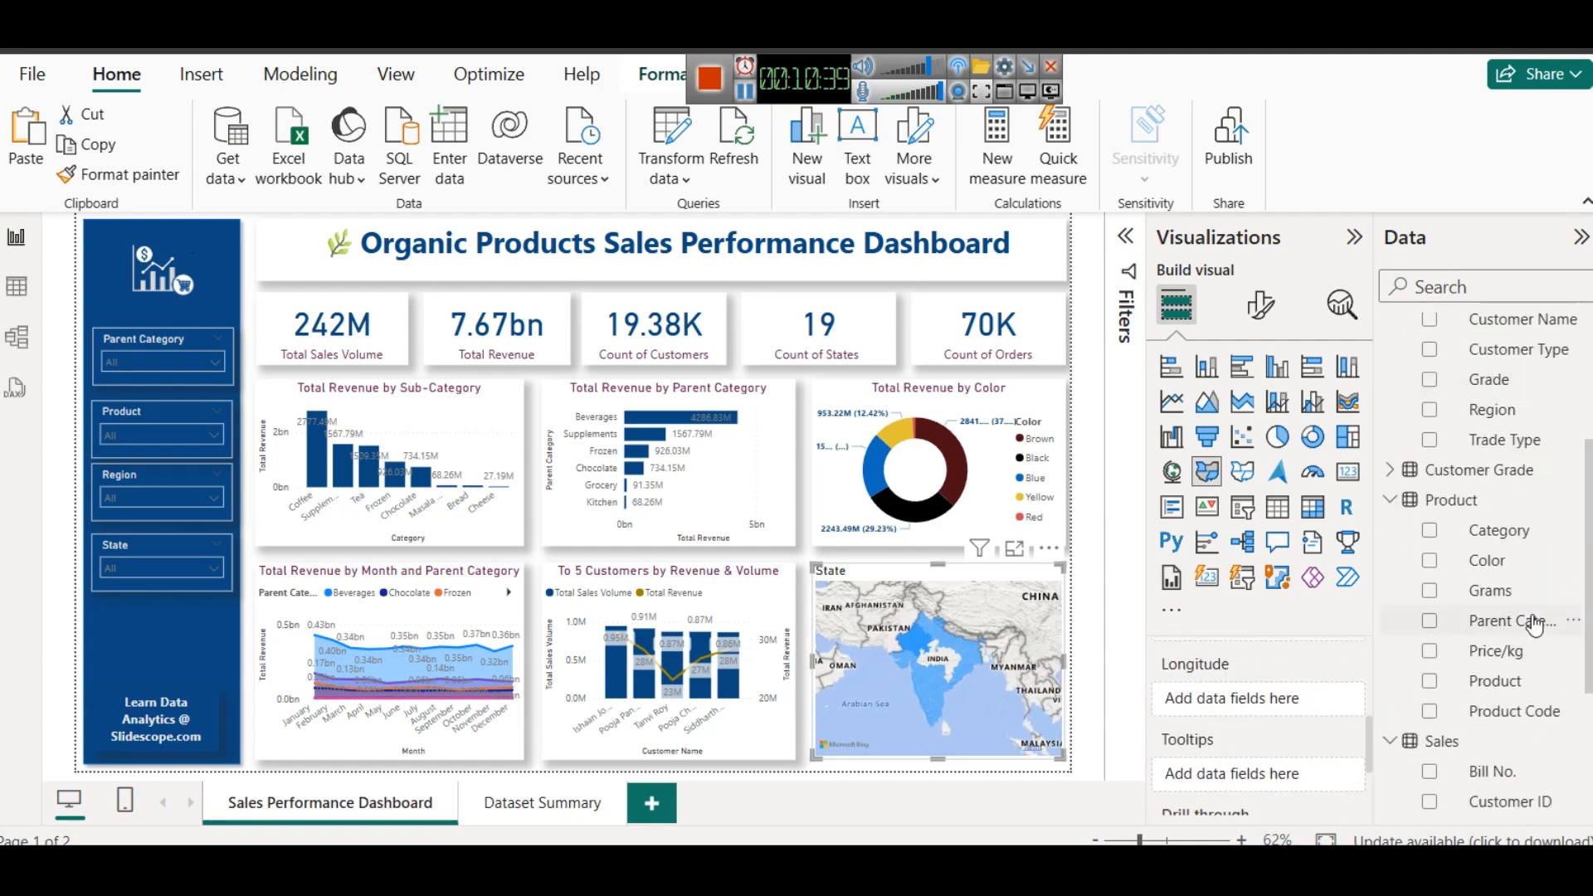
pyautogui.scroll(-3, 1512, 714)
pyautogui.moveTo(1512, 719); pyautogui.dragTo(1237, 779)
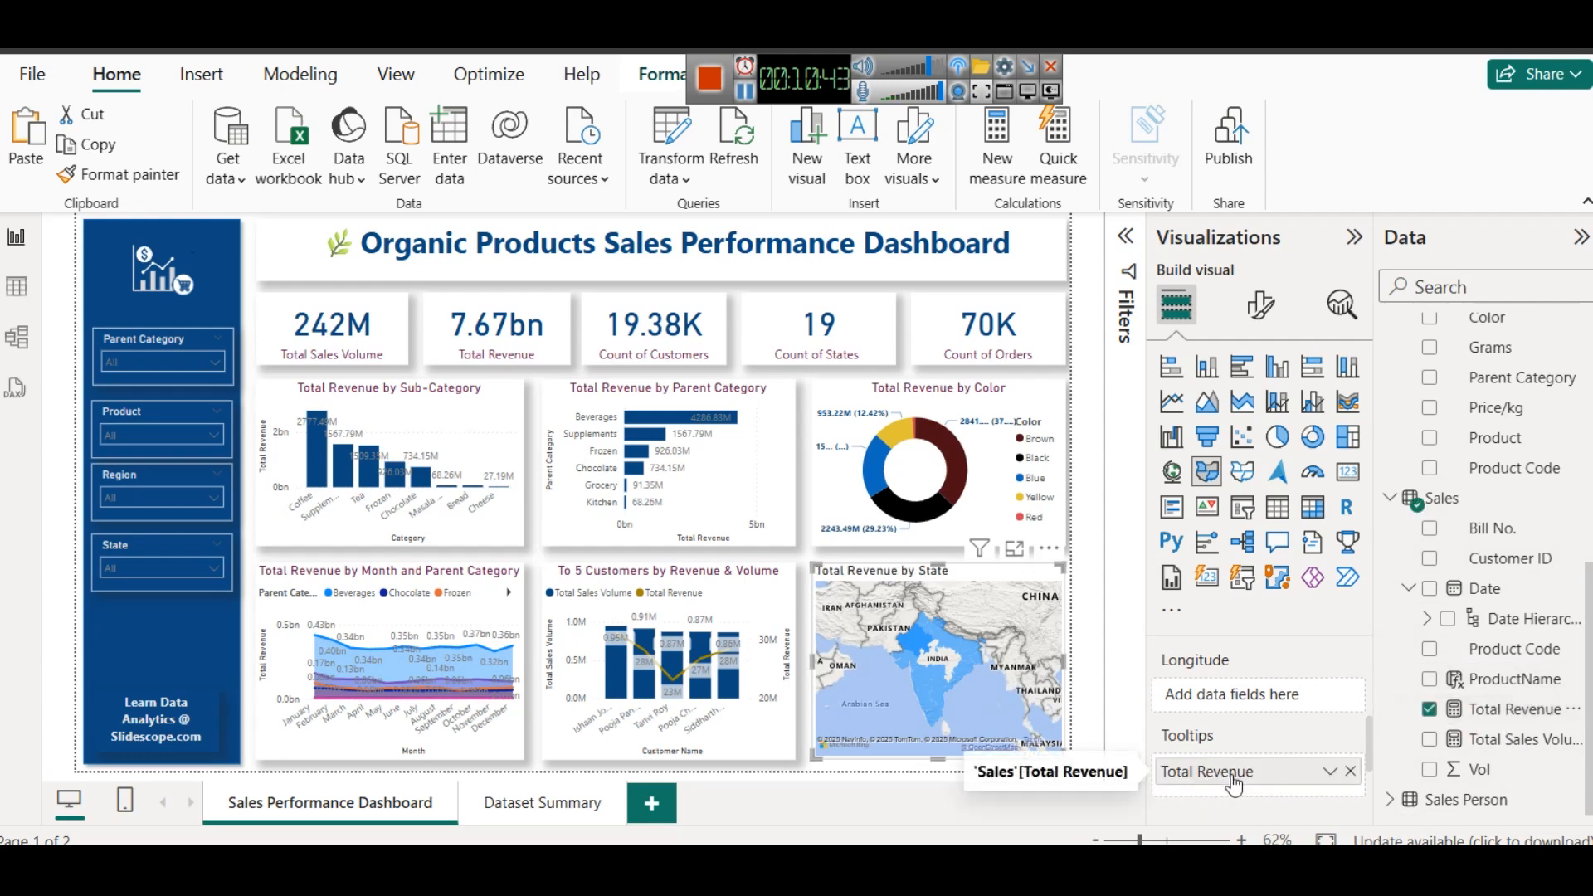
pyautogui.moveTo(949, 651)
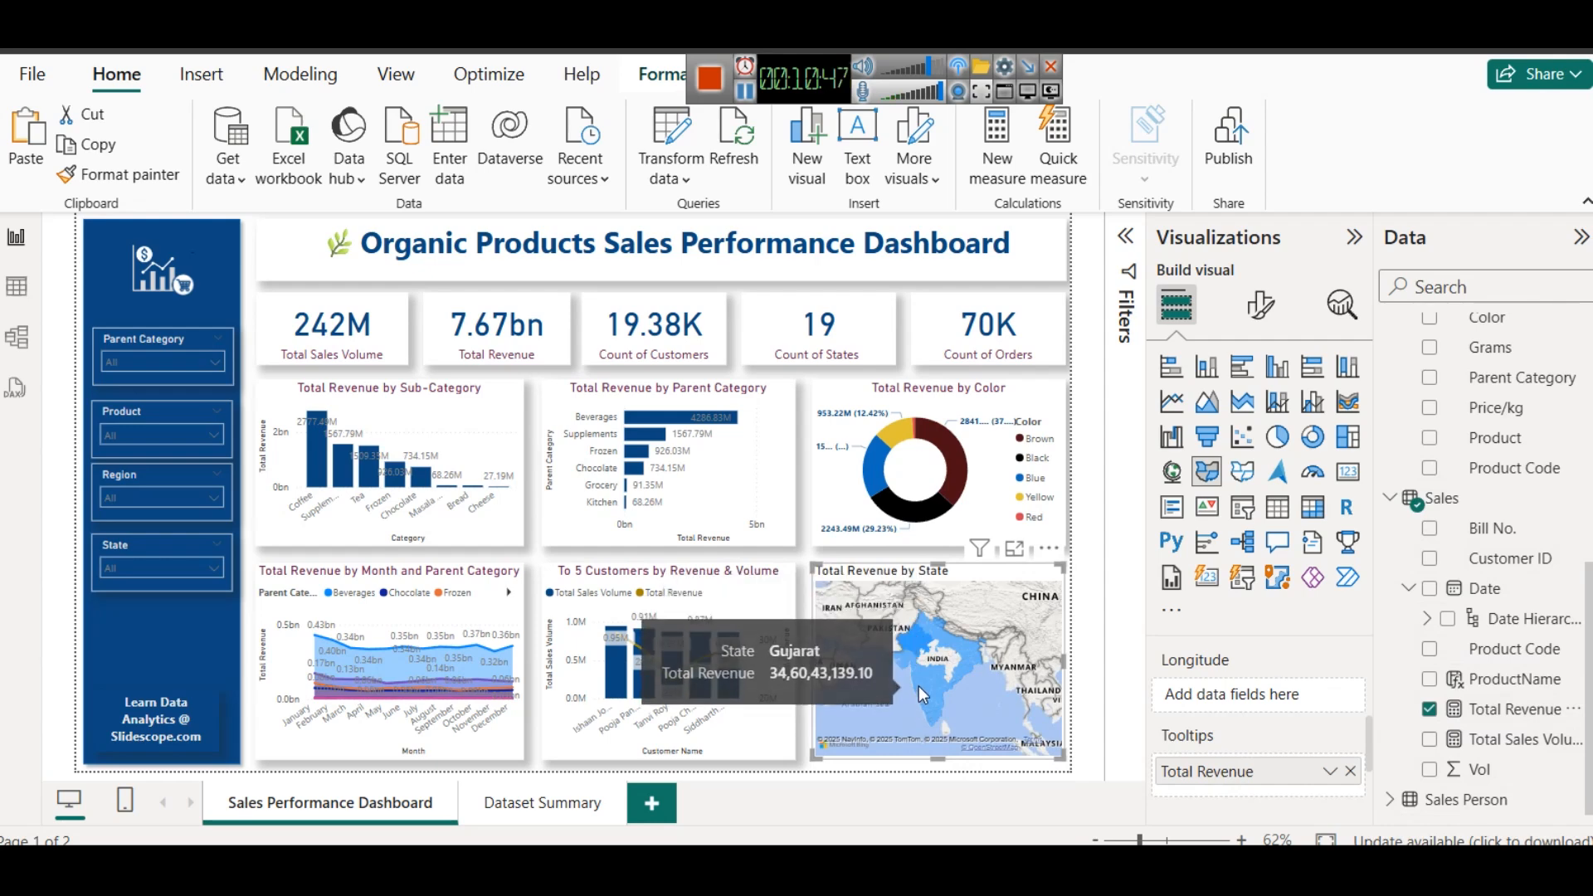
pyautogui.moveTo(922, 690)
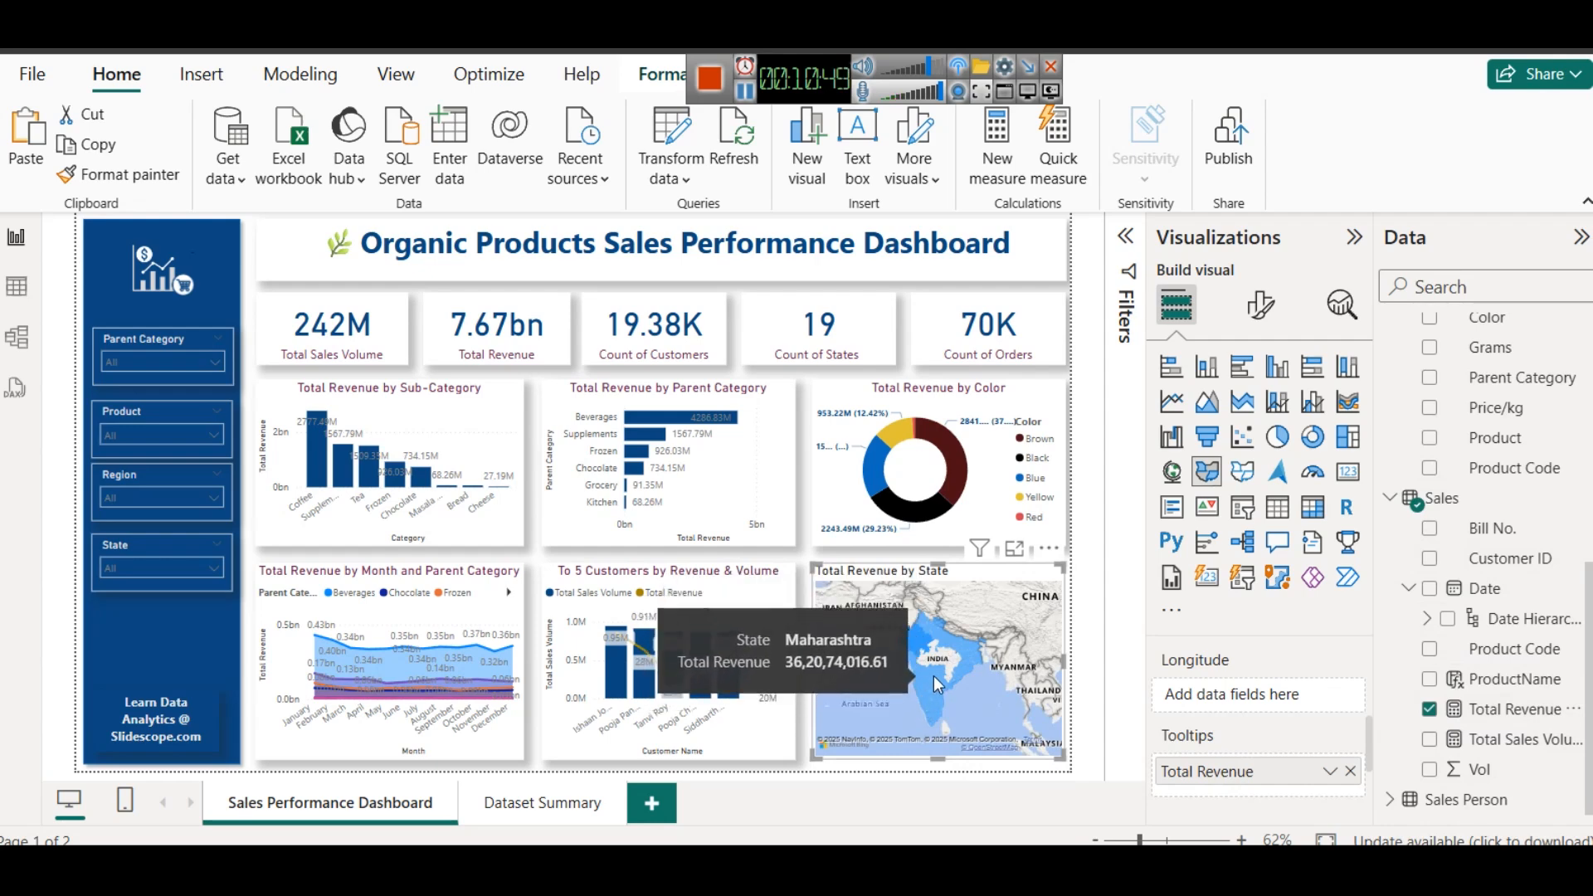
pyautogui.moveTo(921, 735)
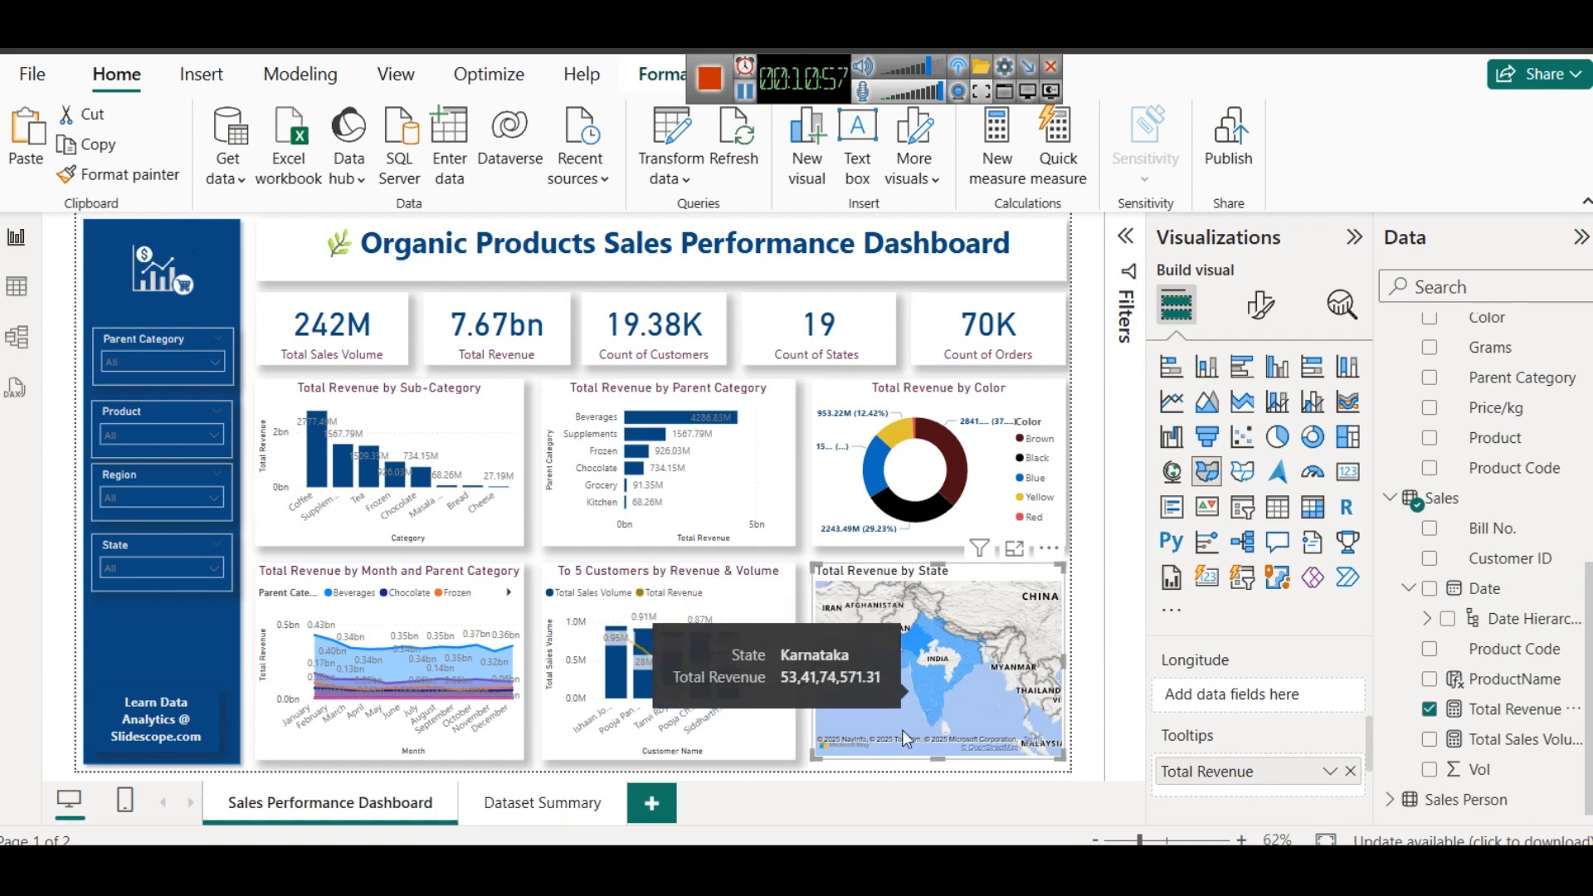
# - Set the State map's default fill color to conditional formatting with a Gradient style based on Total Revenue from the Sales table
pyautogui.click(1268, 307)
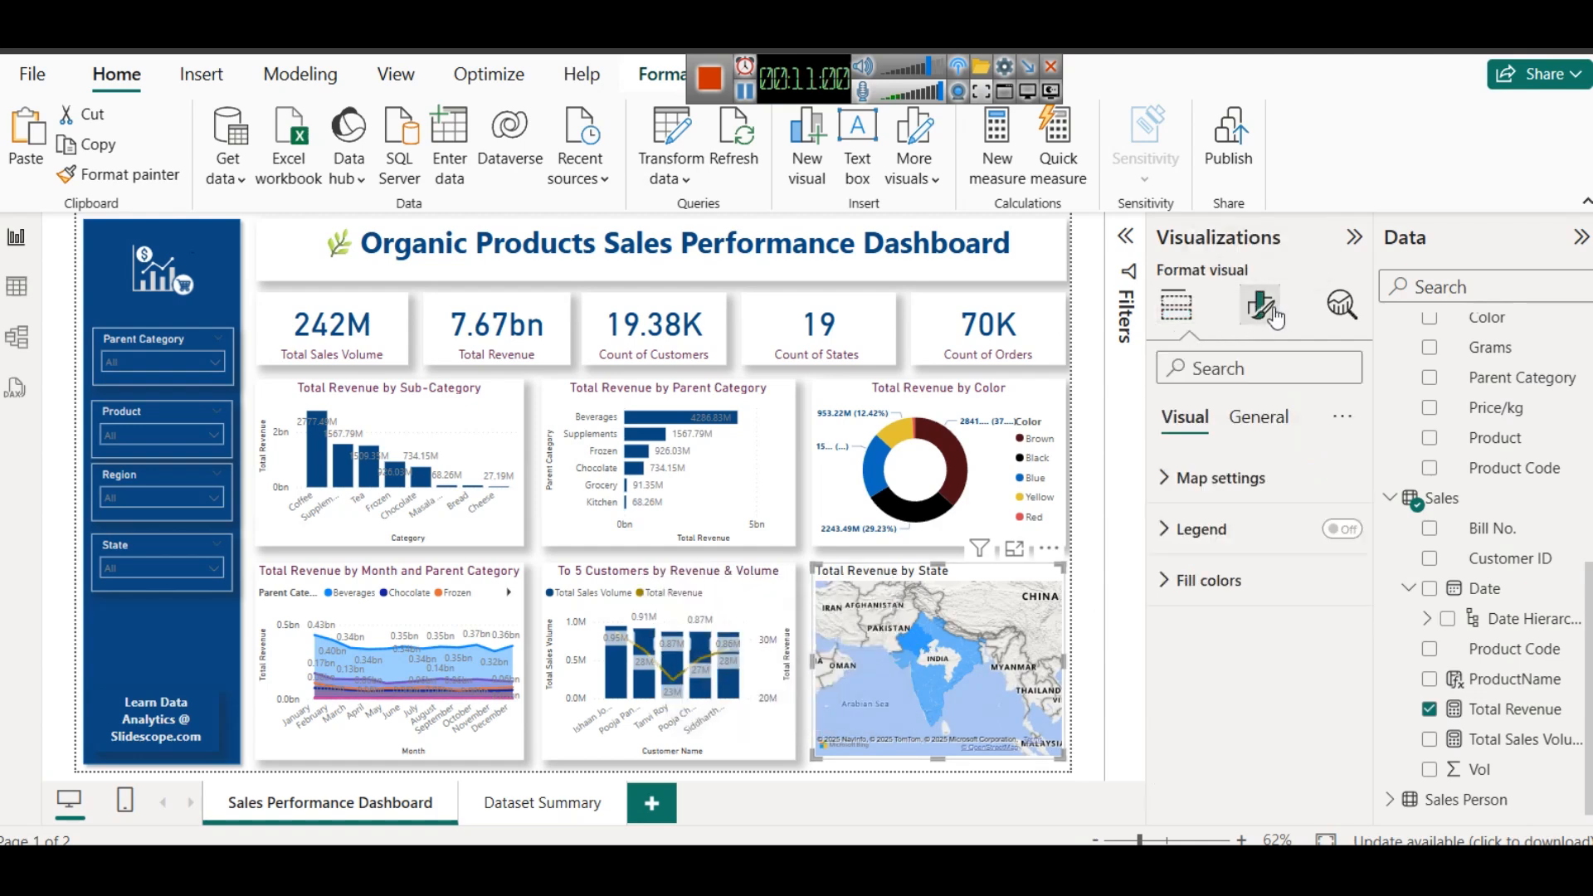
pyautogui.click(1224, 607)
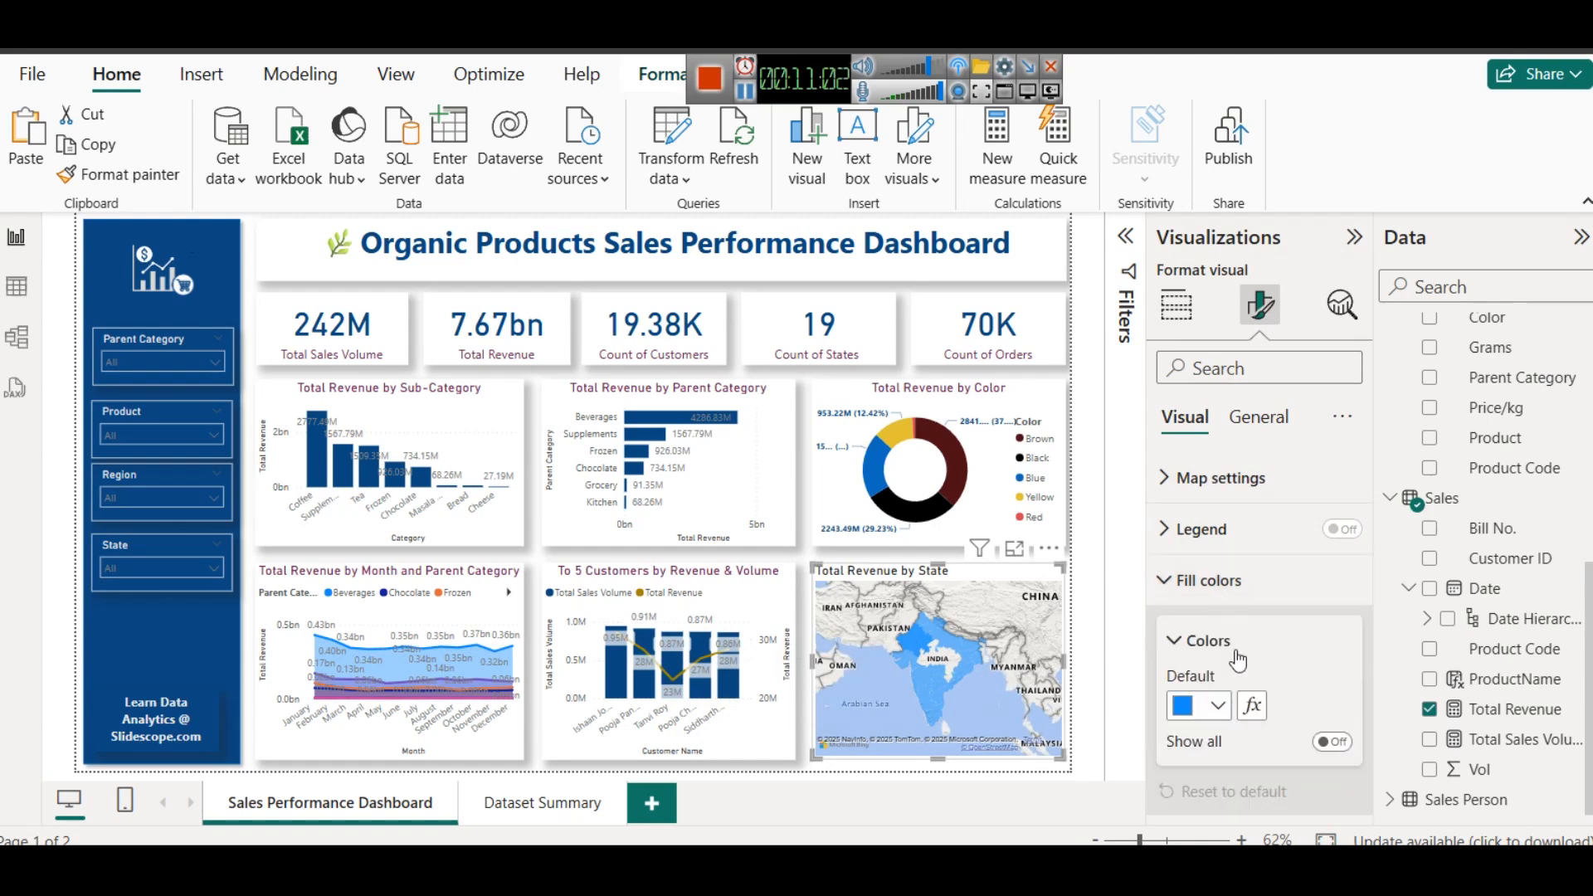
pyautogui.click(1252, 706)
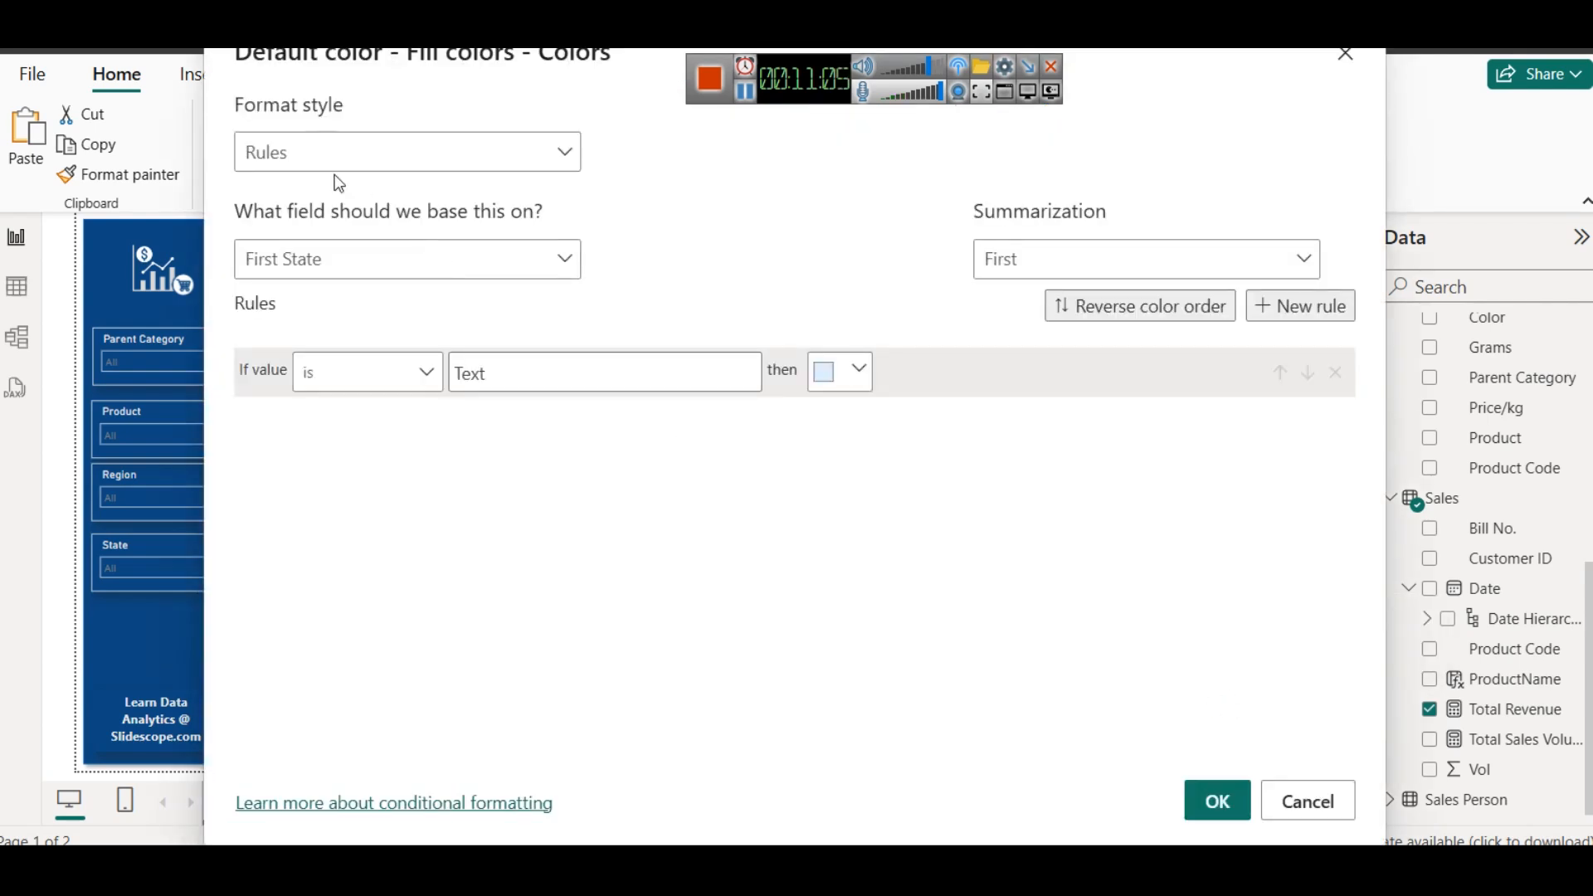
pyautogui.click(314, 154)
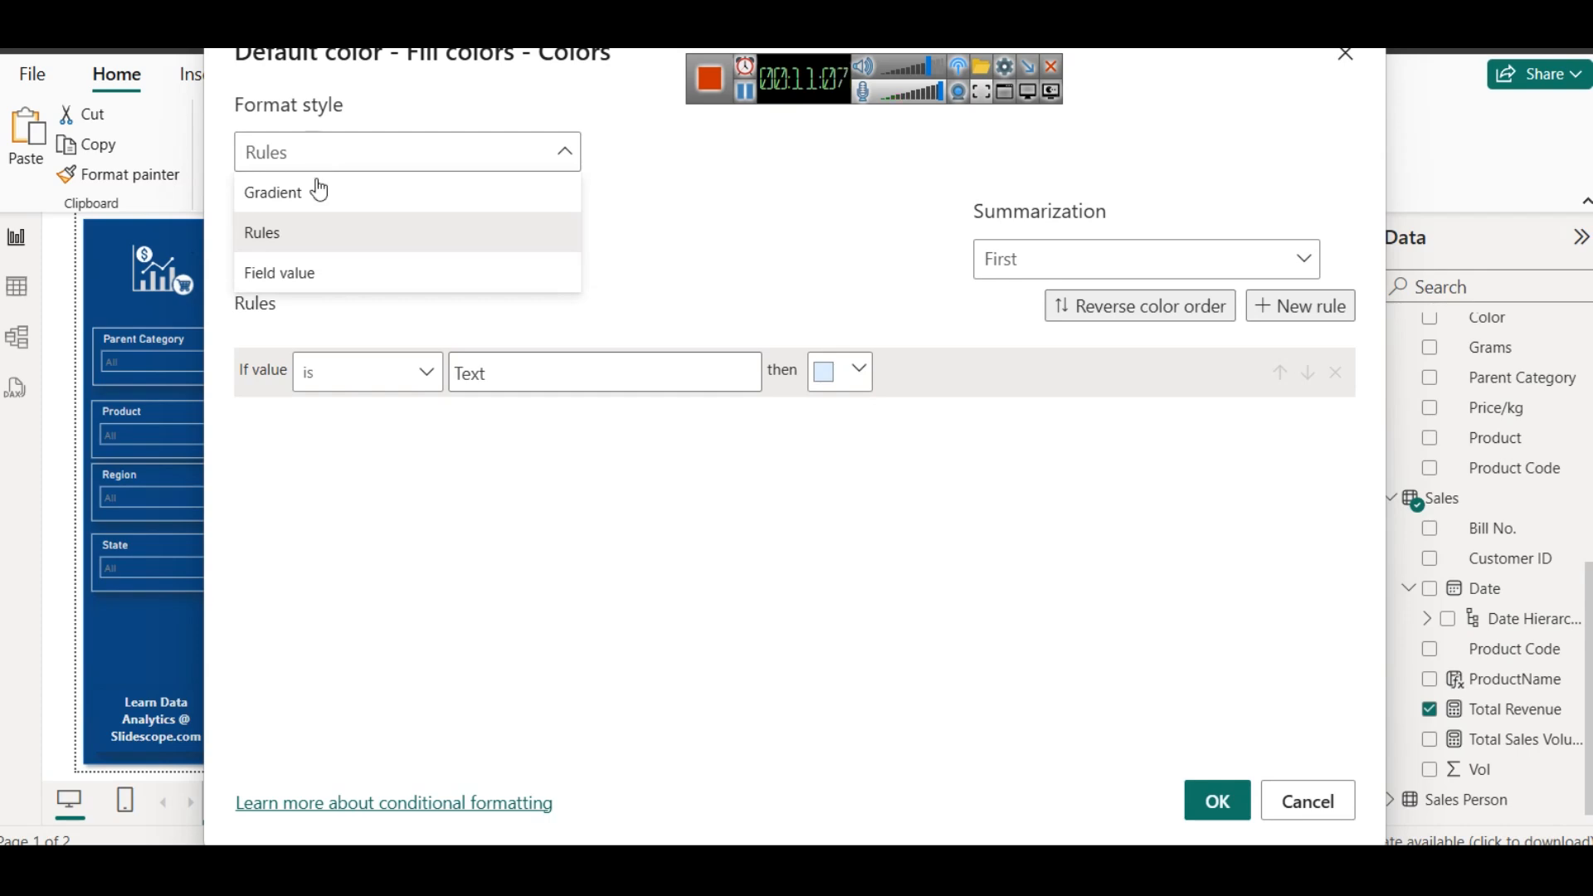
pyautogui.click(330, 194)
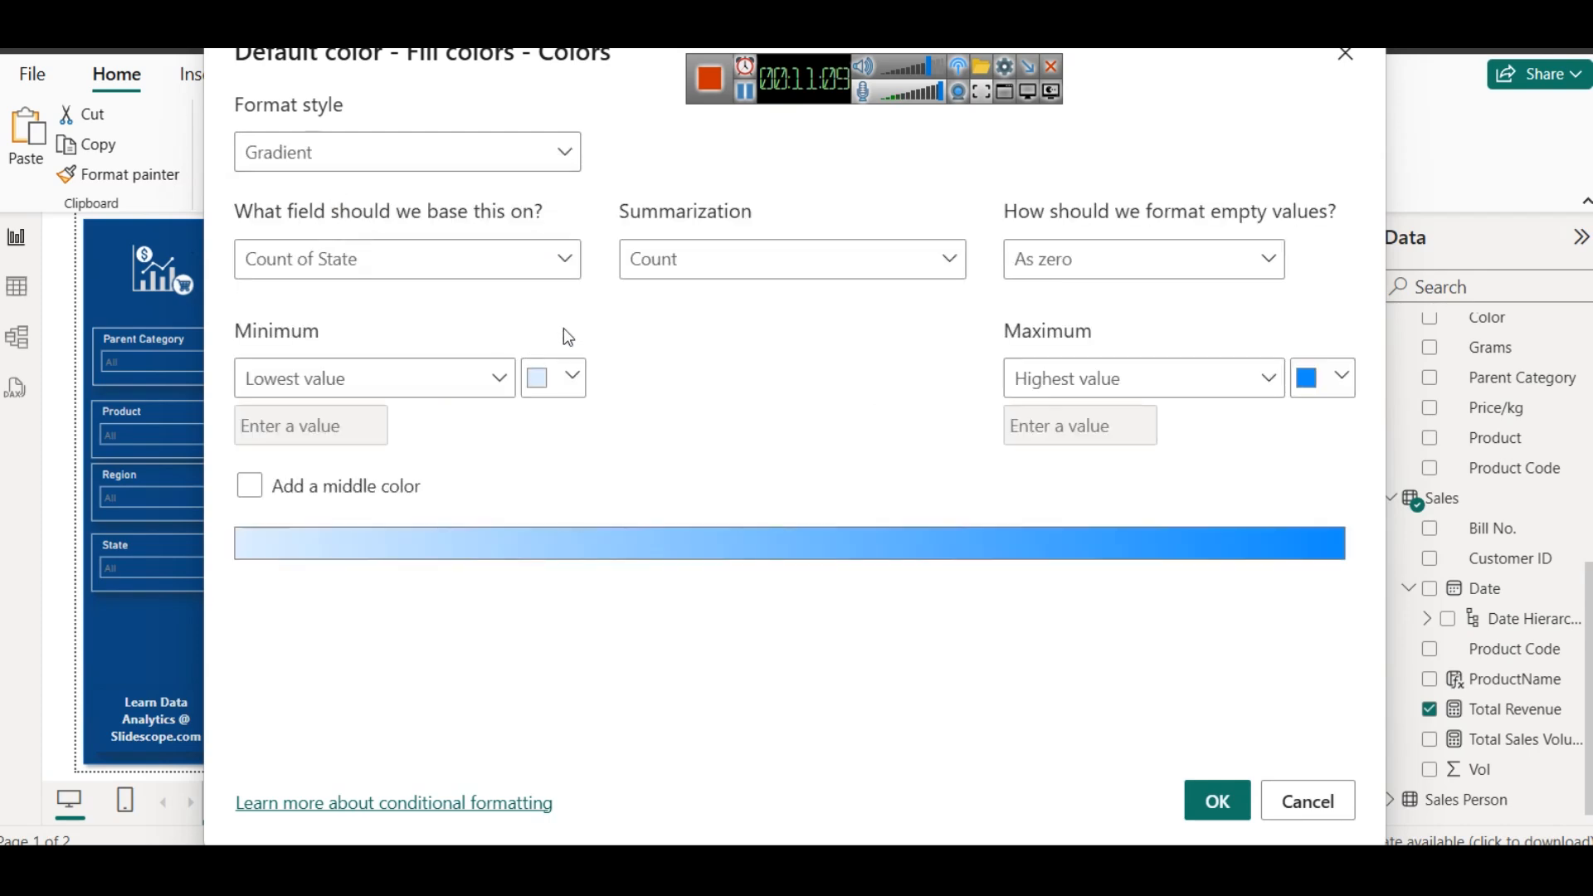
pyautogui.click(446, 262)
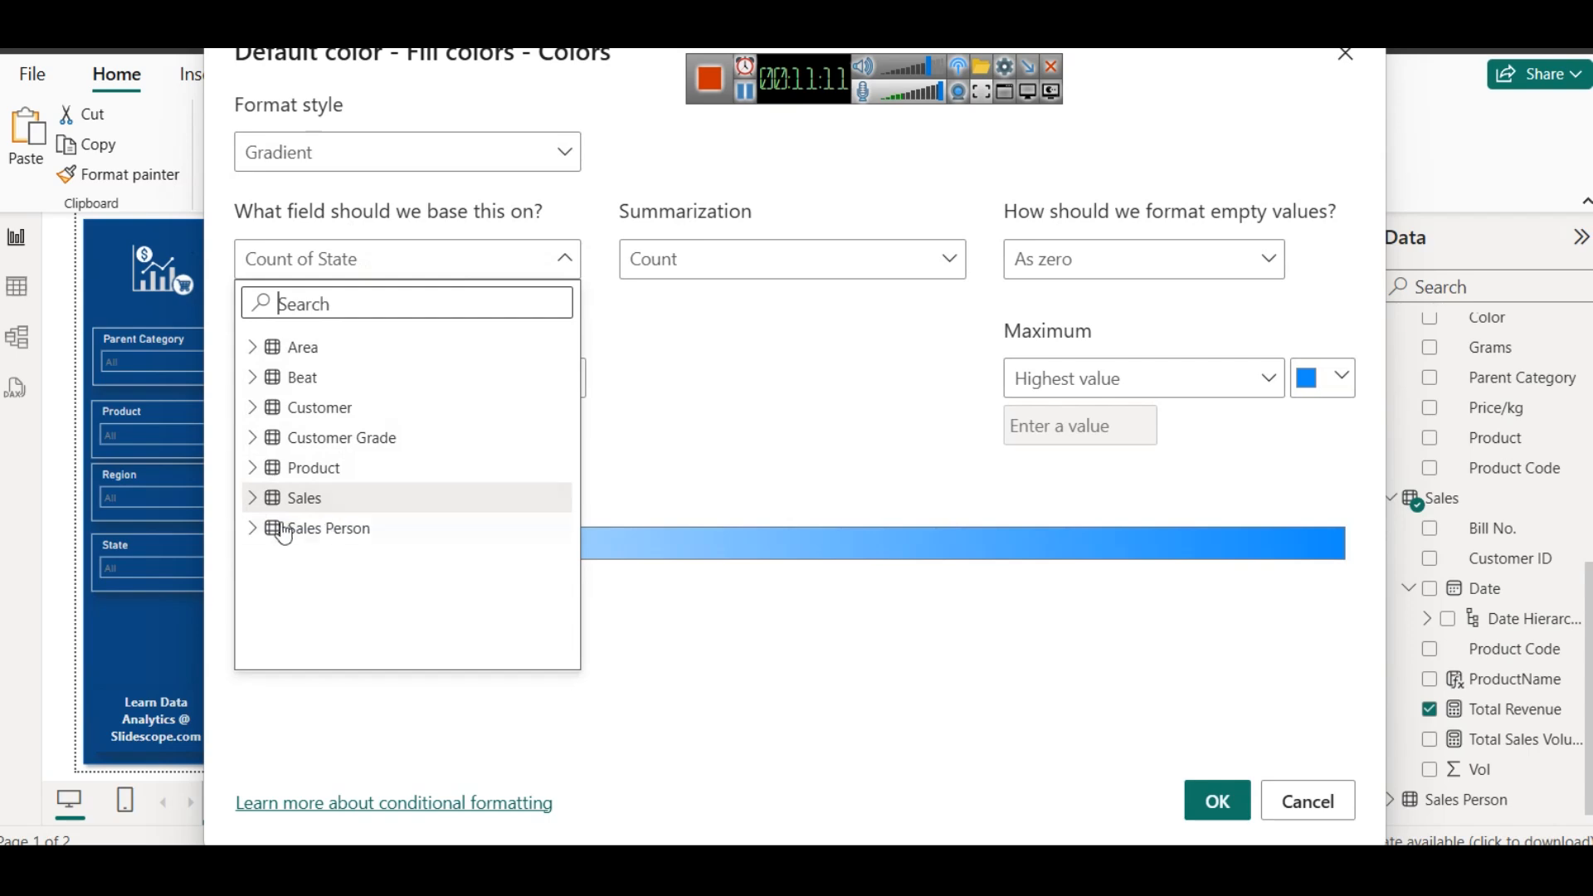
pyautogui.click(250, 498)
pyautogui.scroll(-2, 431, 509)
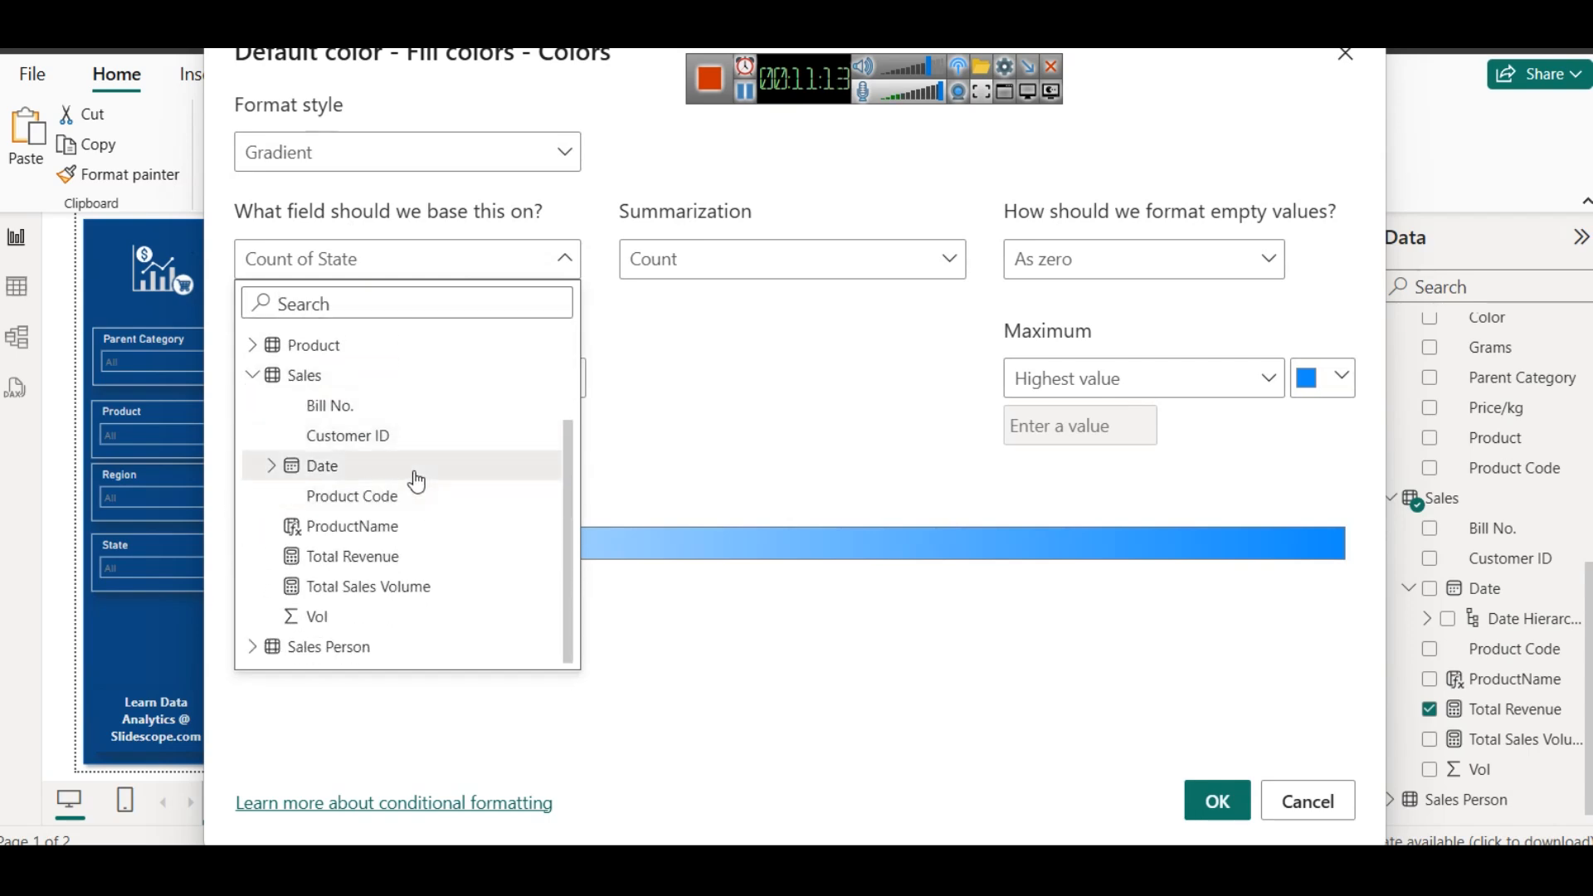
pyautogui.click(353, 559)
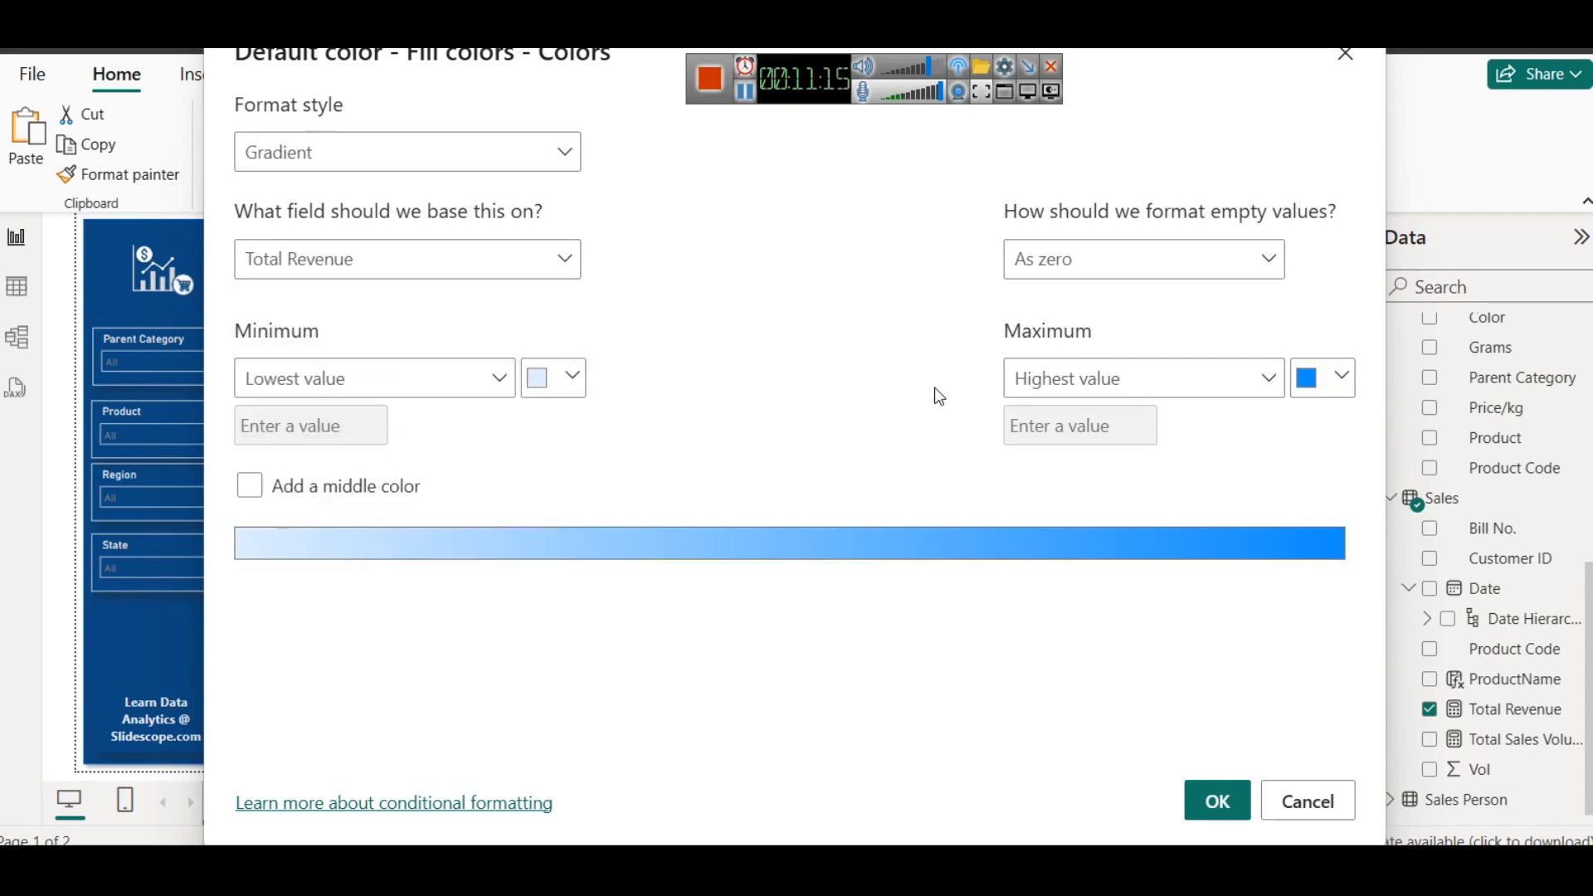
# - Give the map's gradient a light blue minimum, a dark blue maximum and a middle color, and apply it
pyautogui.click(554, 378)
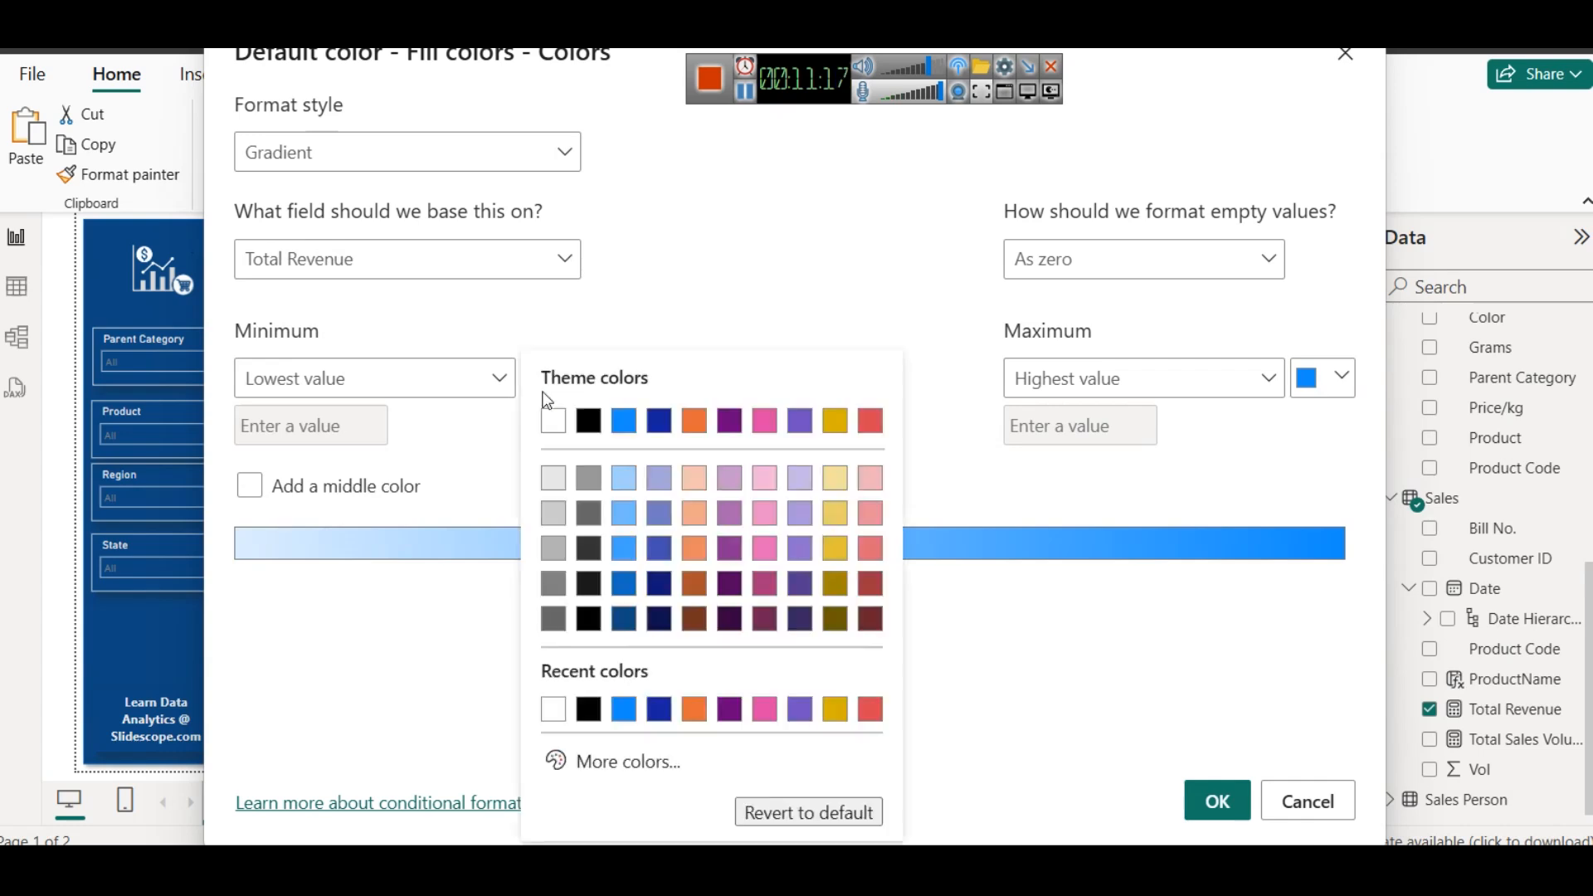
pyautogui.click(623, 481)
pyautogui.click(1312, 377)
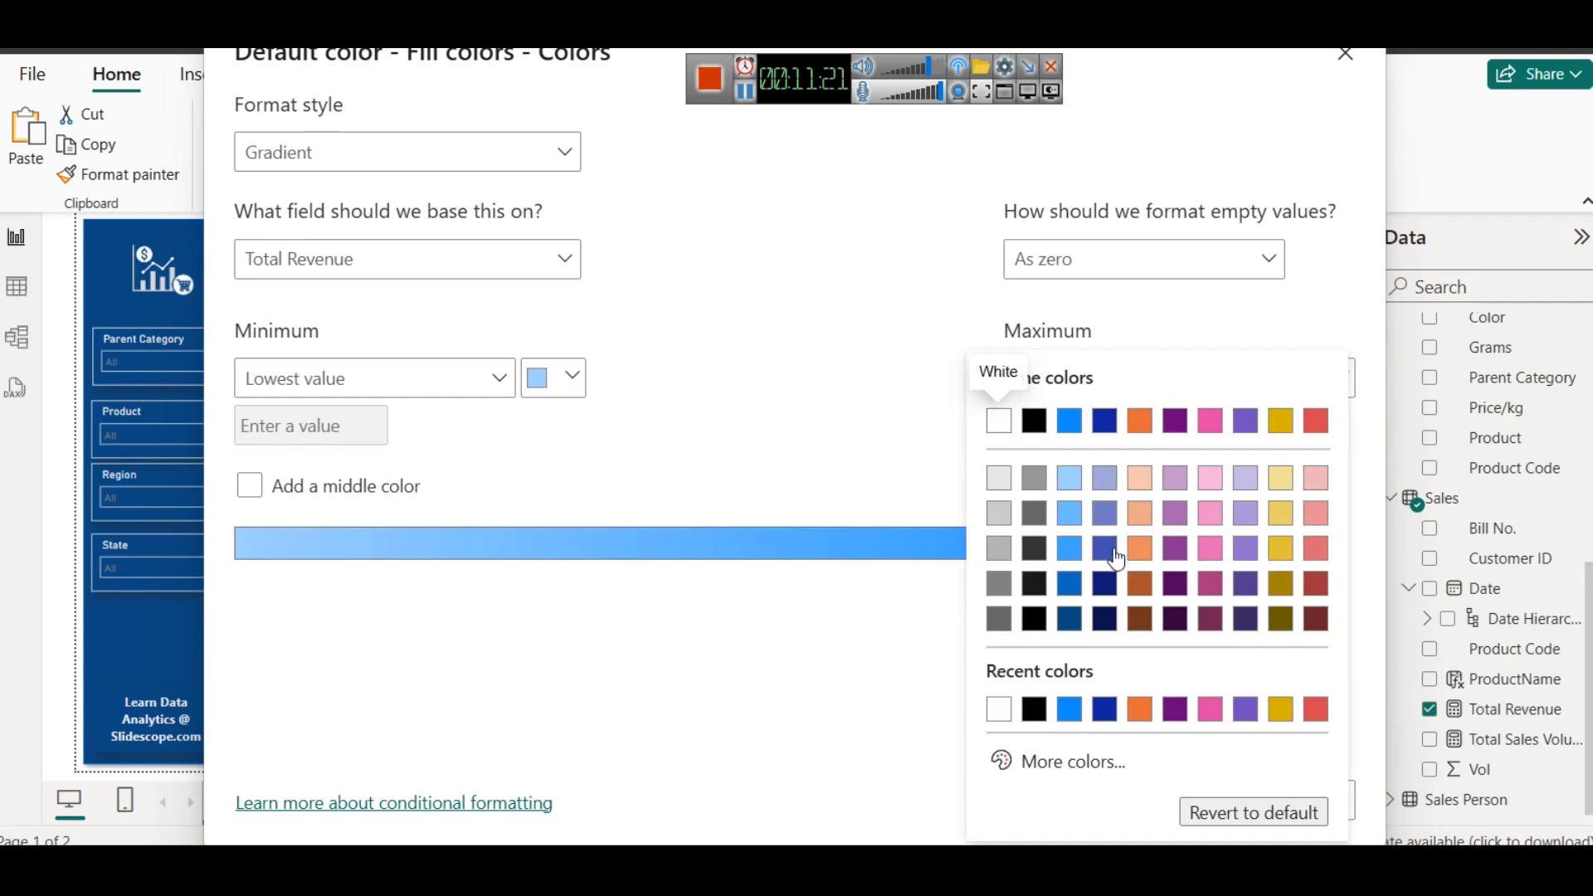
pyautogui.click(1069, 615)
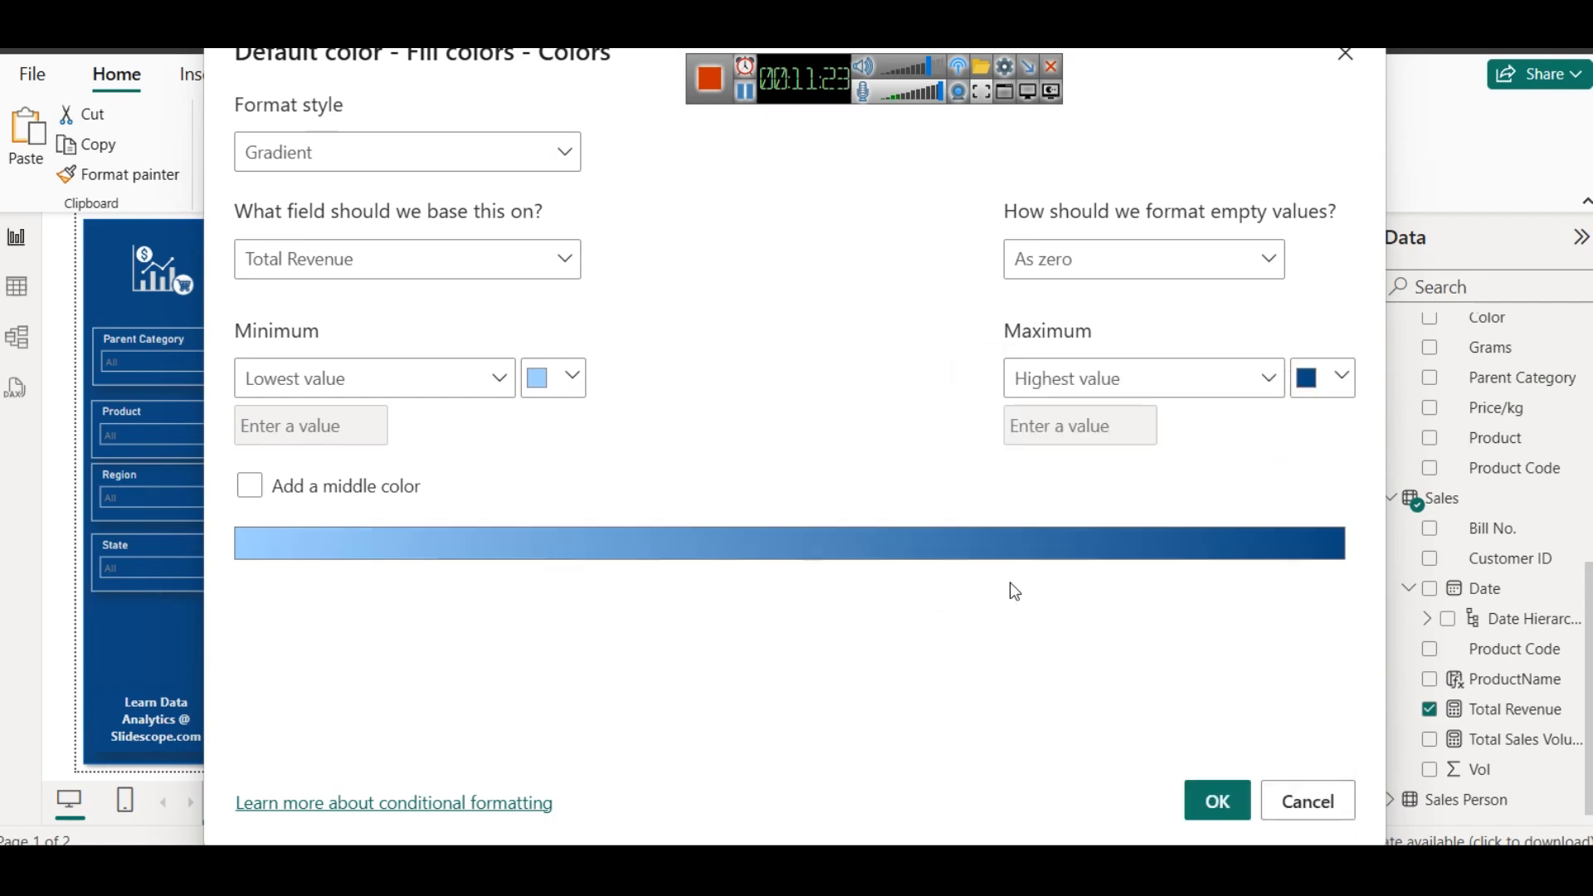
pyautogui.click(264, 498)
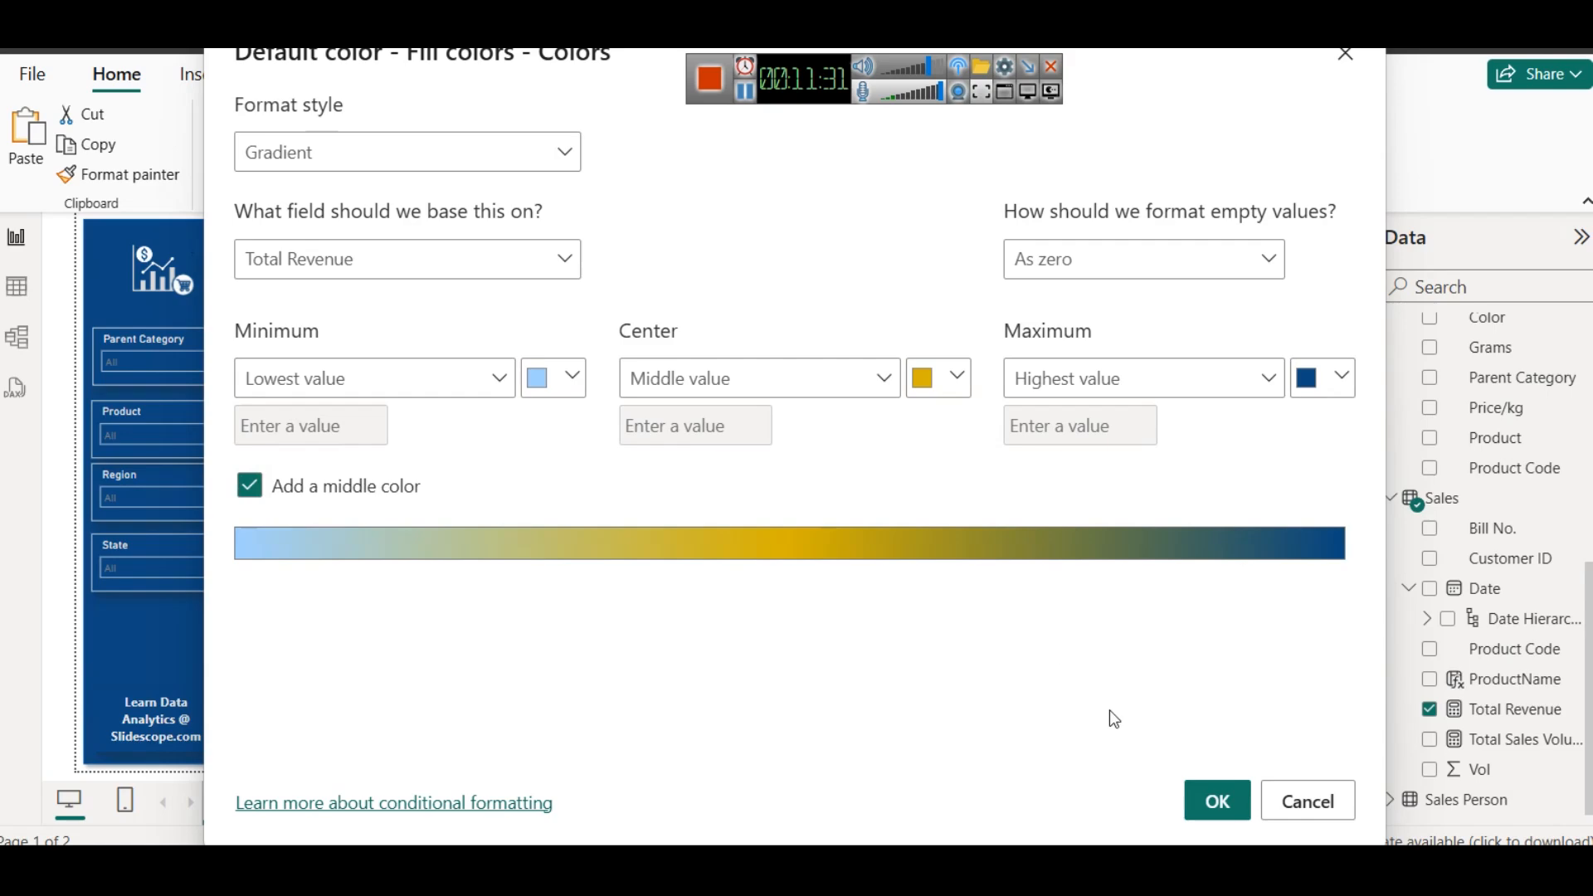
pyautogui.click(1214, 799)
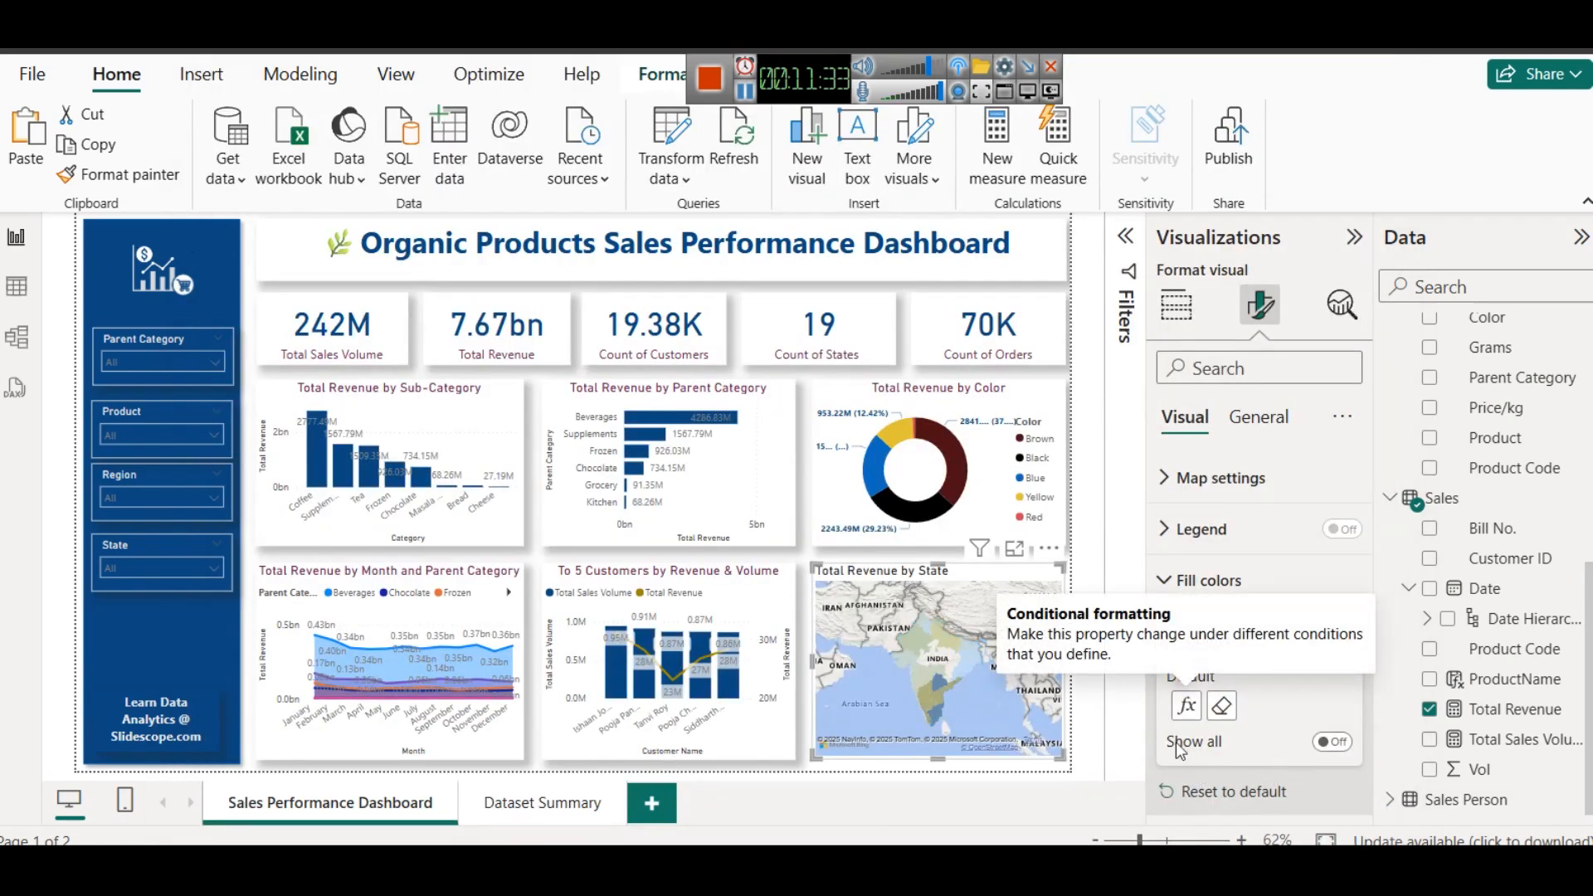
# - Examine the recolored State map and its state revenue tooltips in focus mode, and return to the report
pyautogui.click(1014, 551)
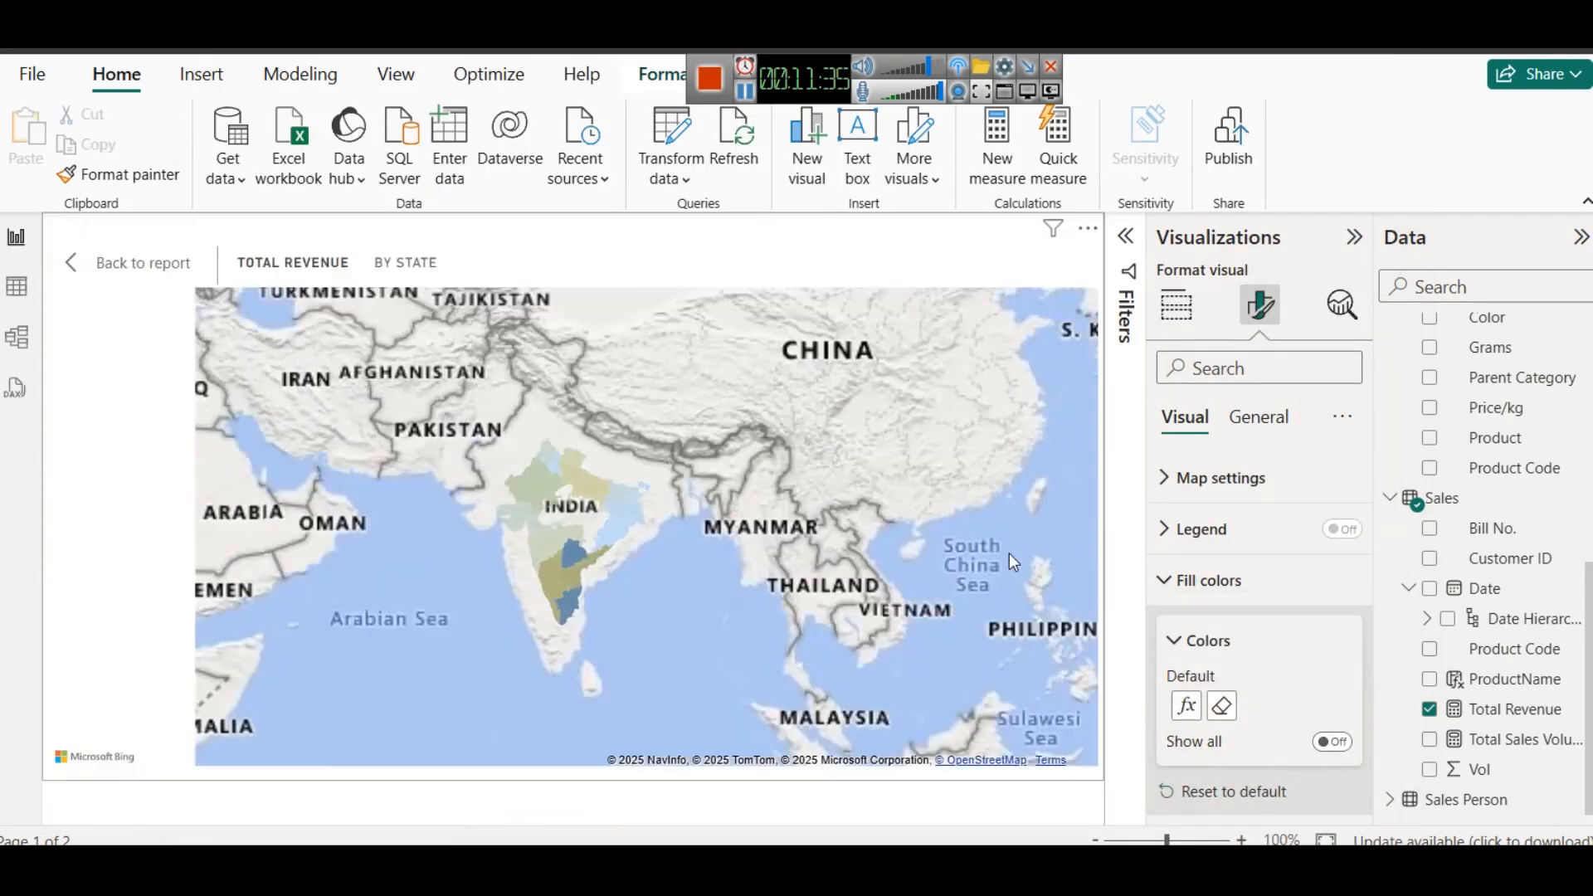
pyautogui.moveTo(564, 705)
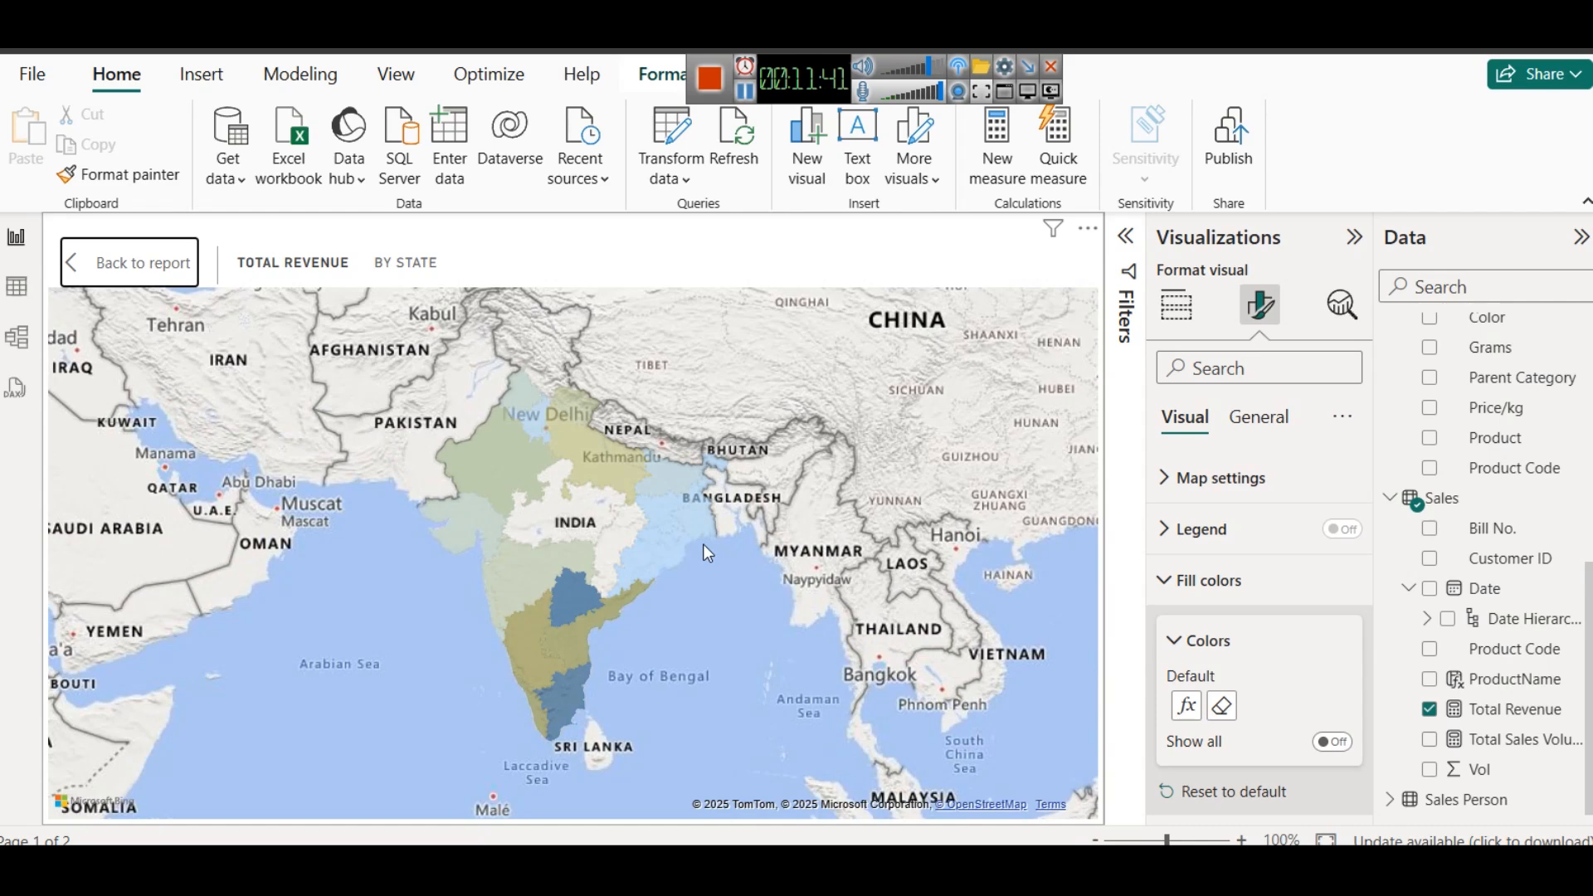
pyautogui.moveTo(680, 504)
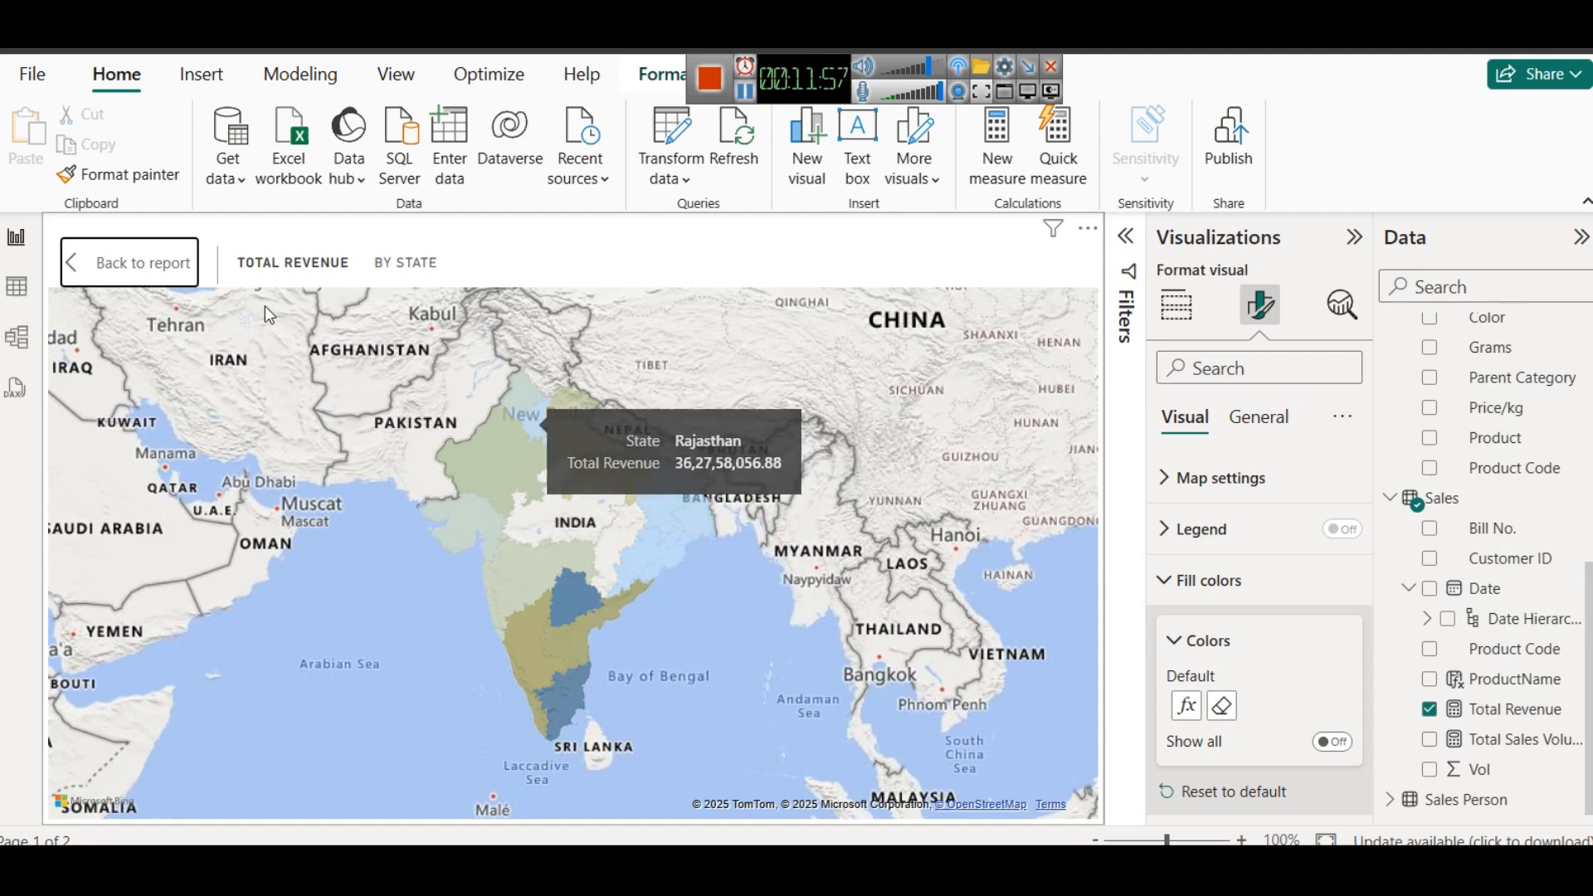
pyautogui.click(108, 261)
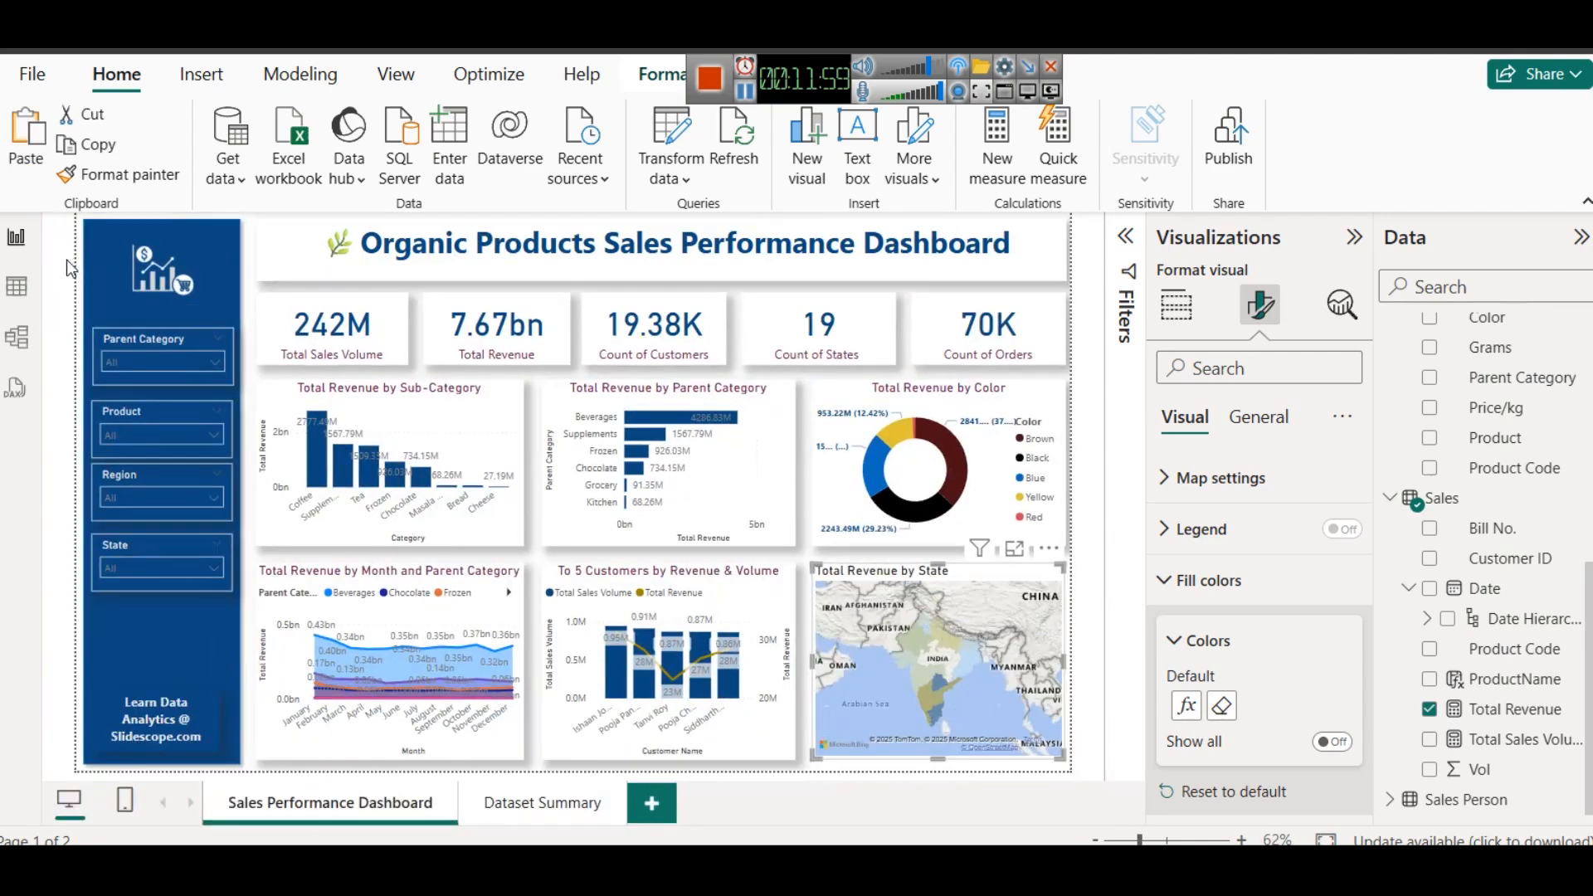
# - Change the minimum color of the State map's revenue gradient to light red, apply it and deselect the map
pyautogui.click(1195, 707)
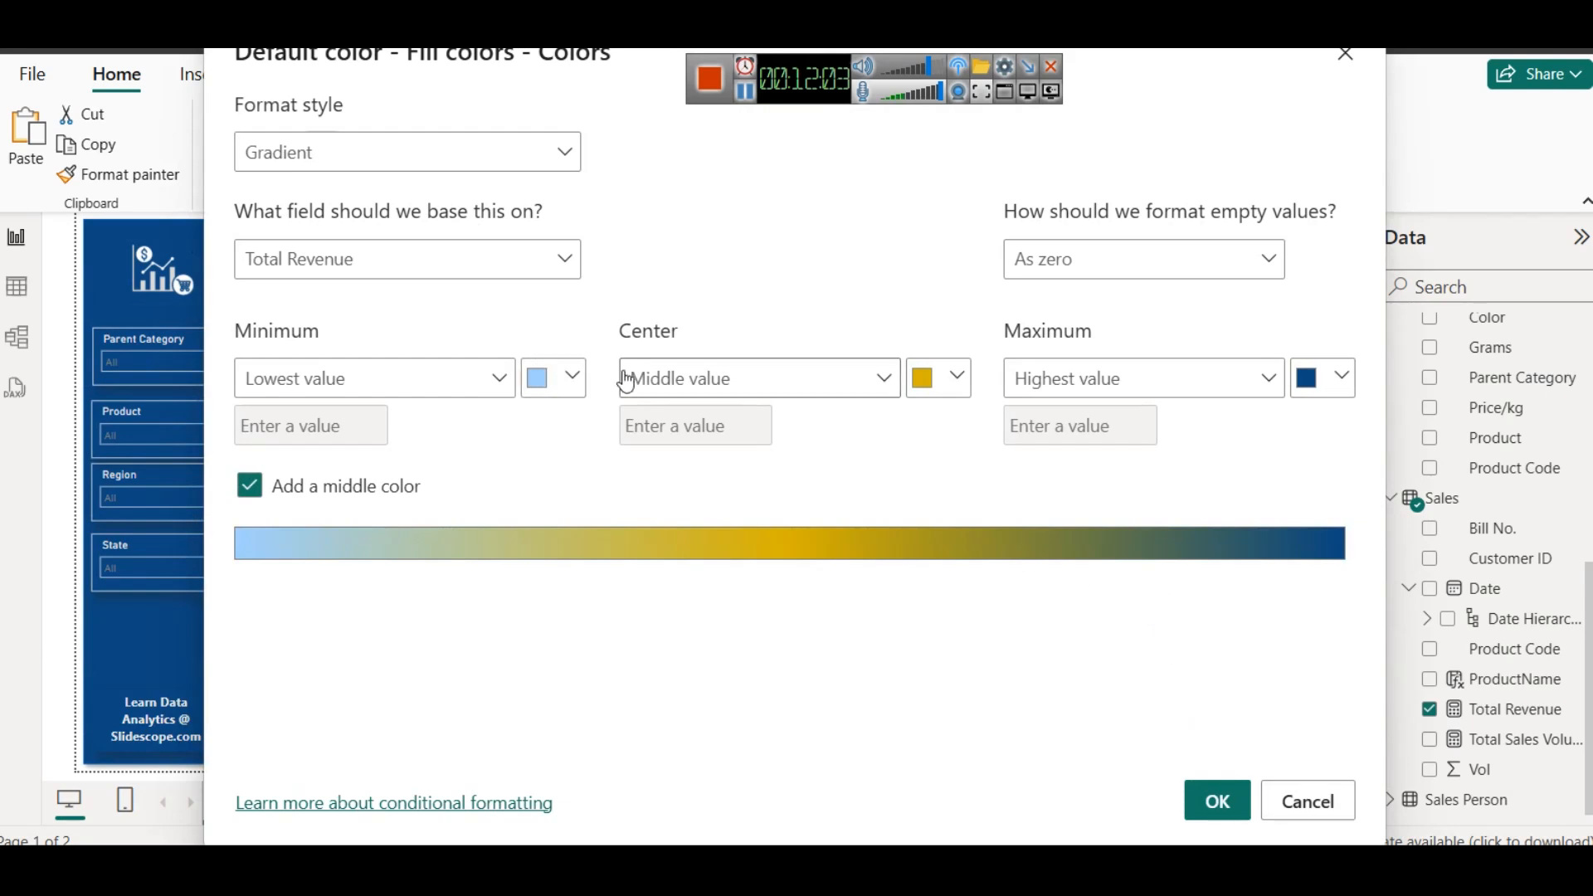
pyautogui.click(572, 378)
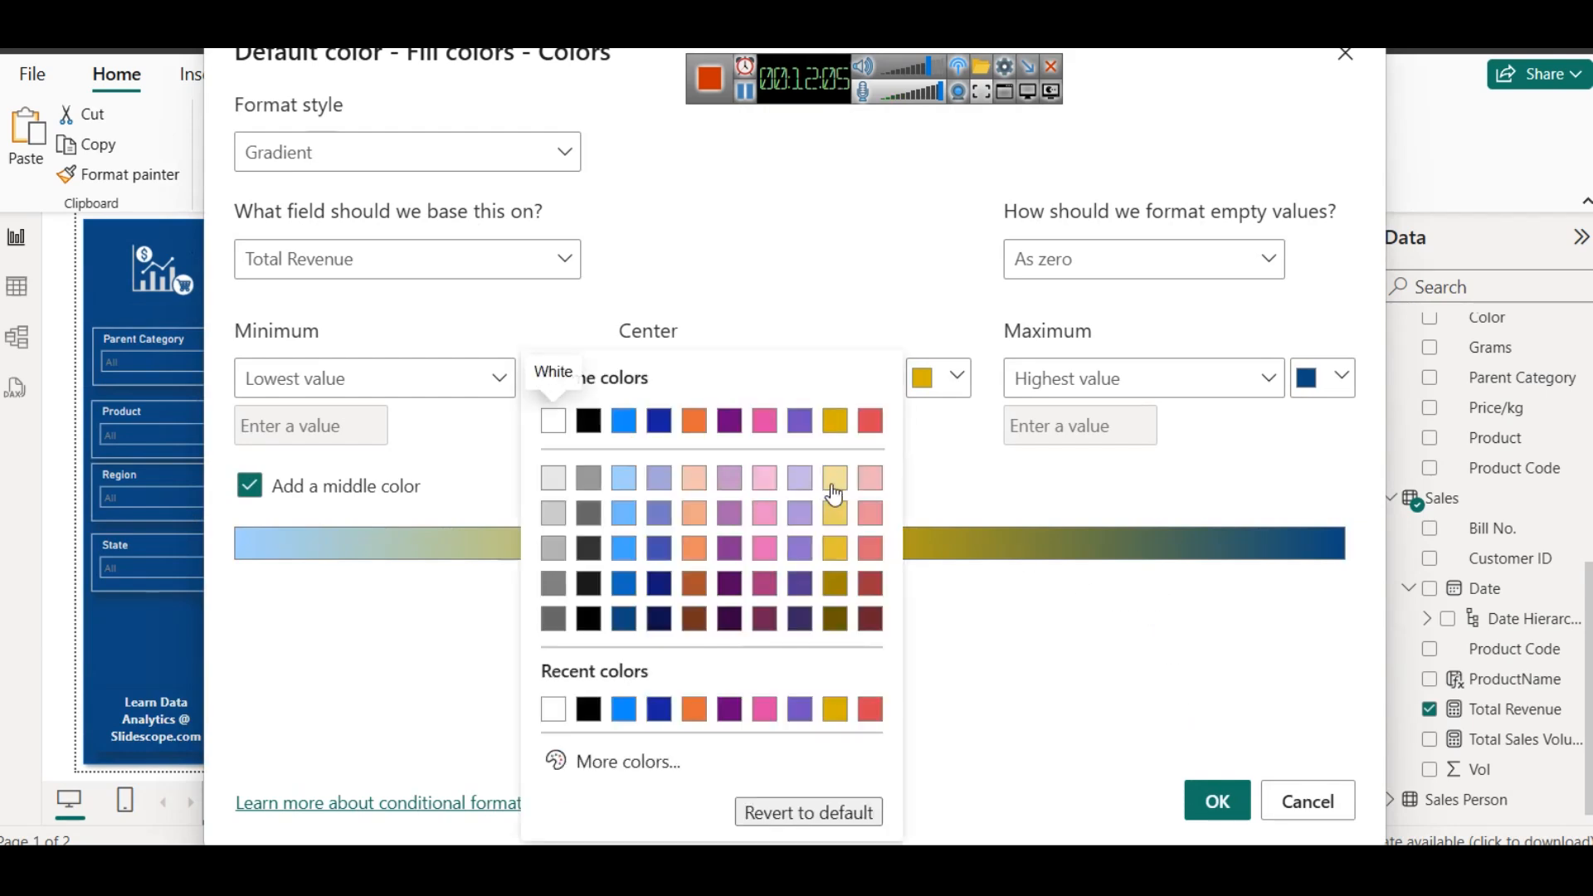
pyautogui.click(870, 550)
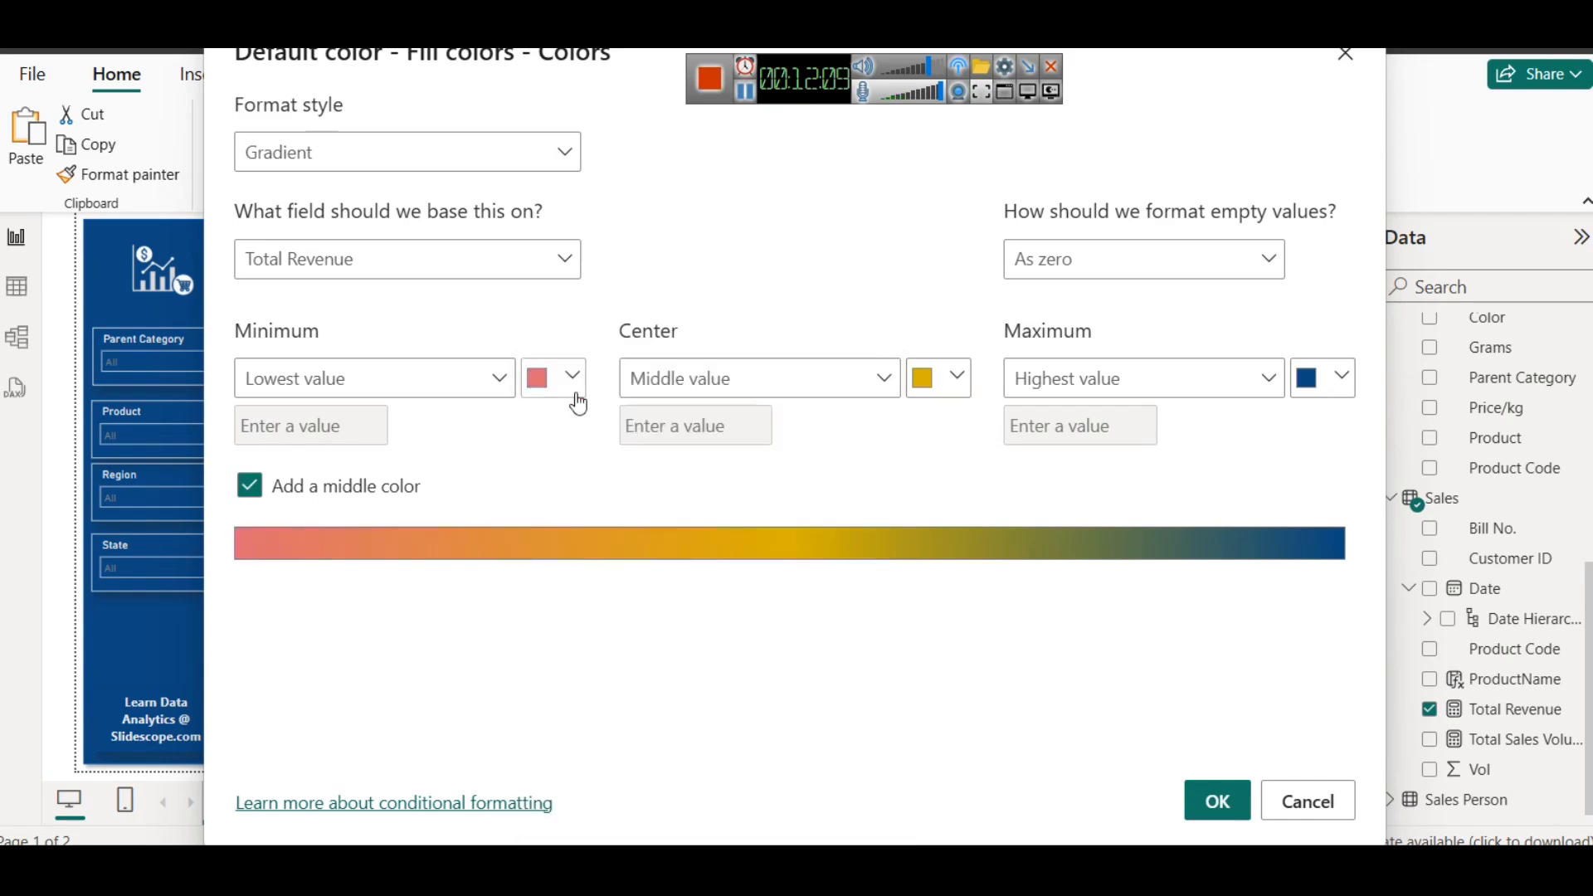
pyautogui.click(1219, 799)
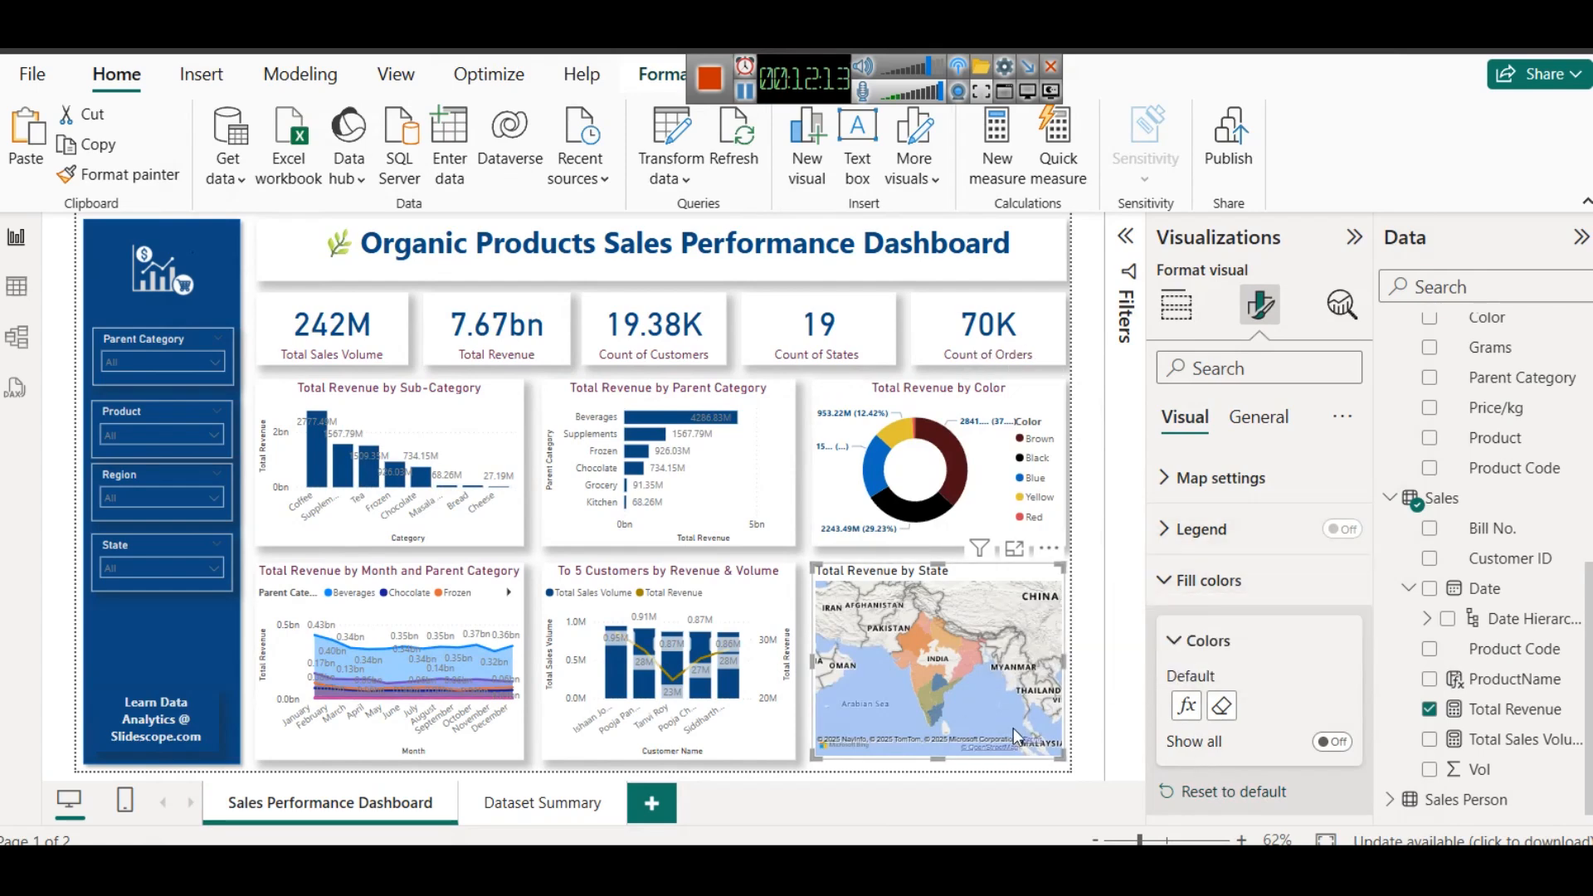
pyautogui.click(953, 772)
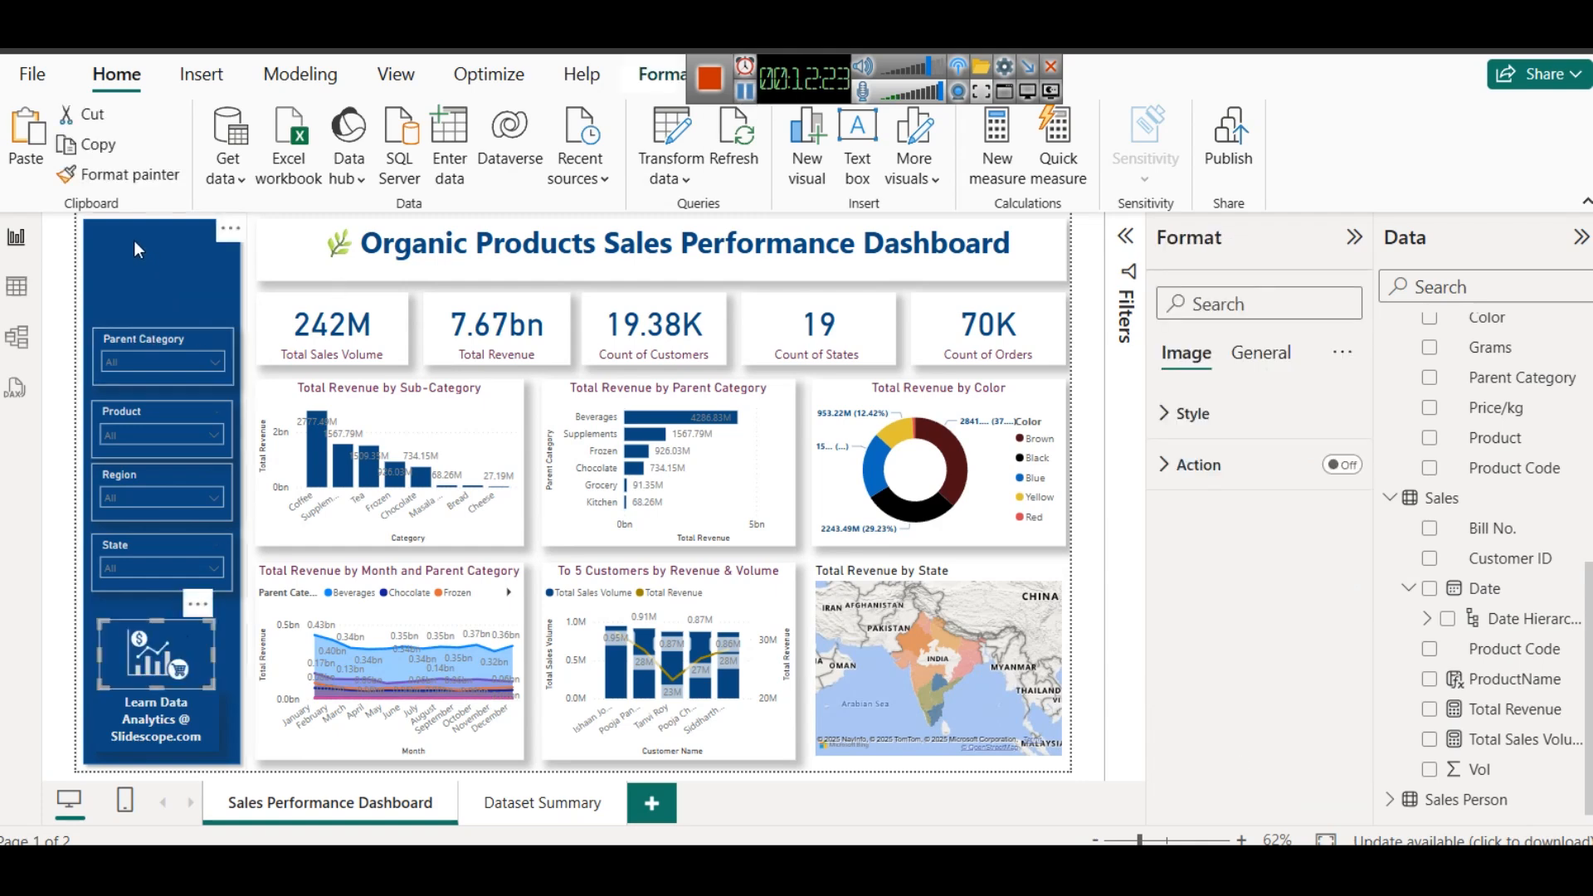
# - Move the sales chart logo down the blue sidebar to just above the "Learn Data Analytics @ Slidescope.com" text
pyautogui.click(133, 243)
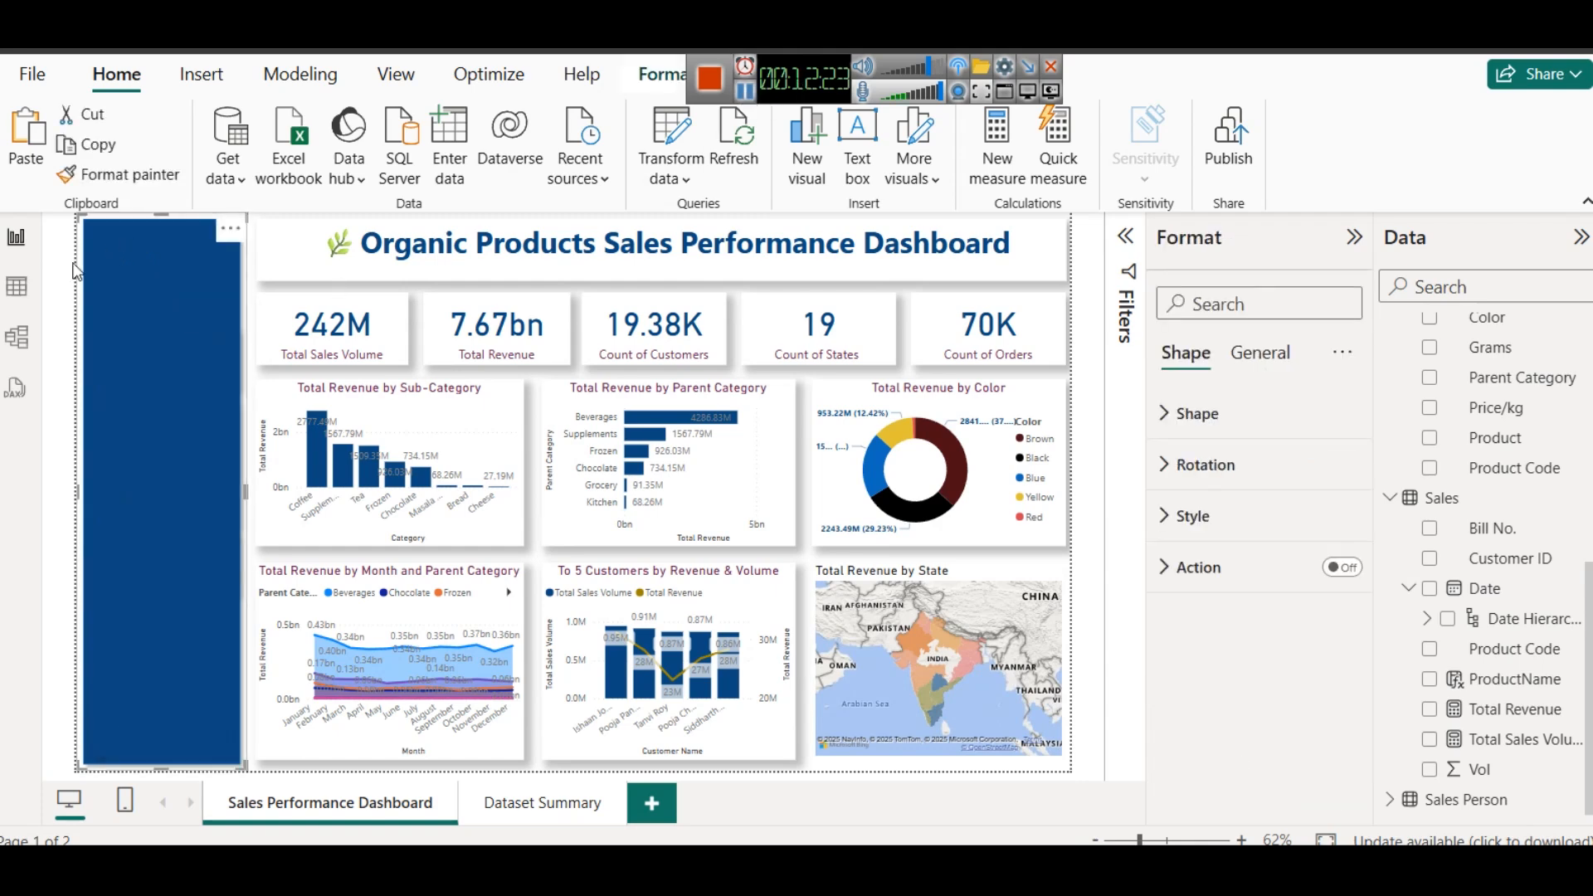
pyautogui.click(247, 360)
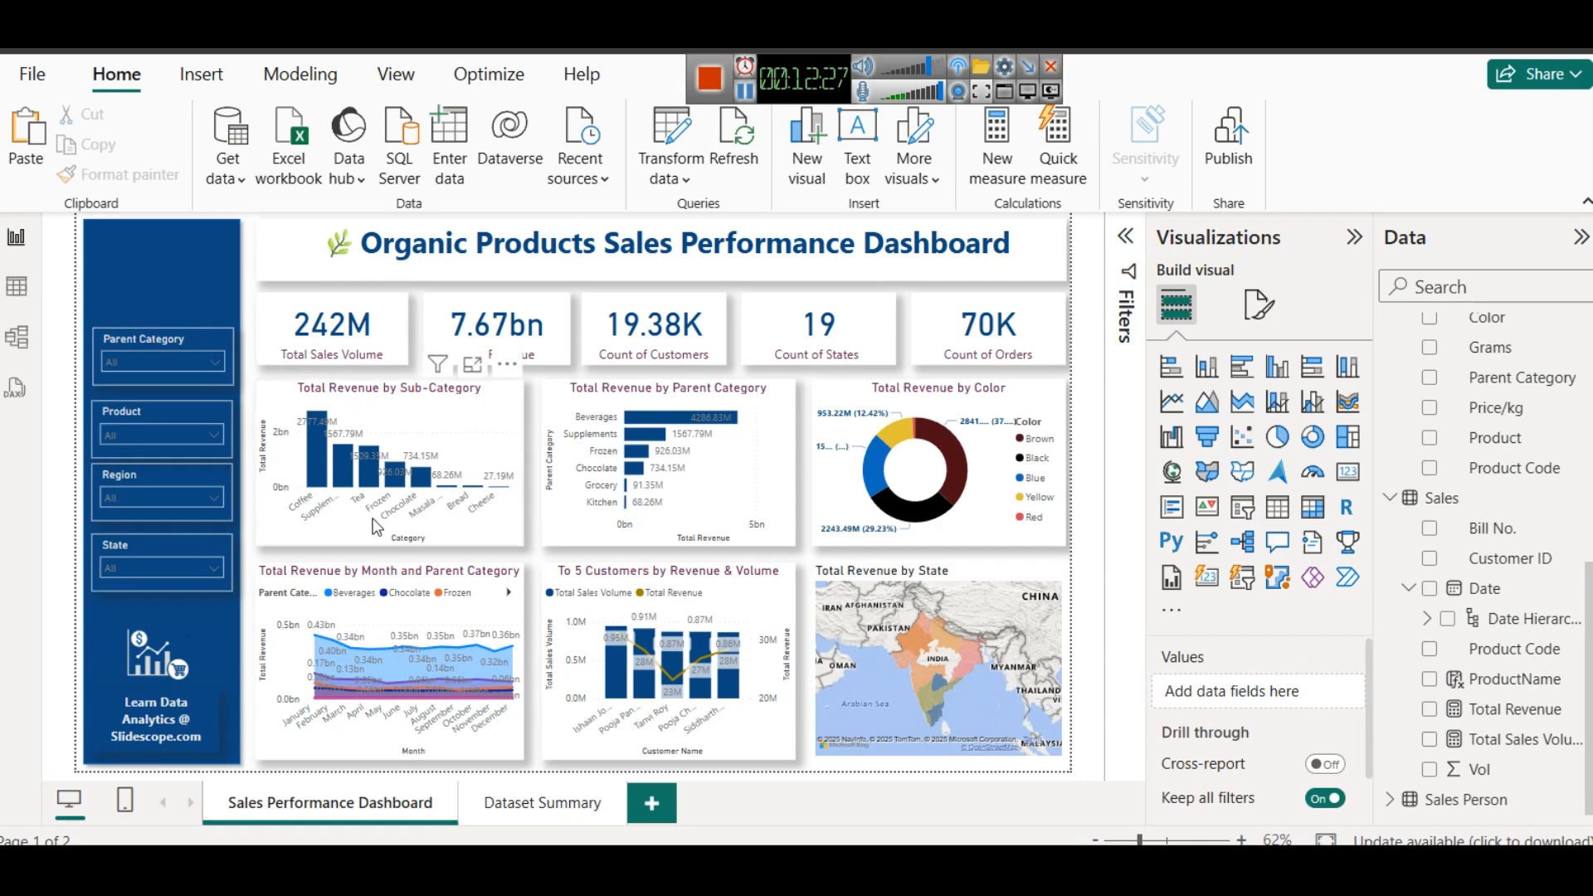
pyautogui.moveTo(374, 685)
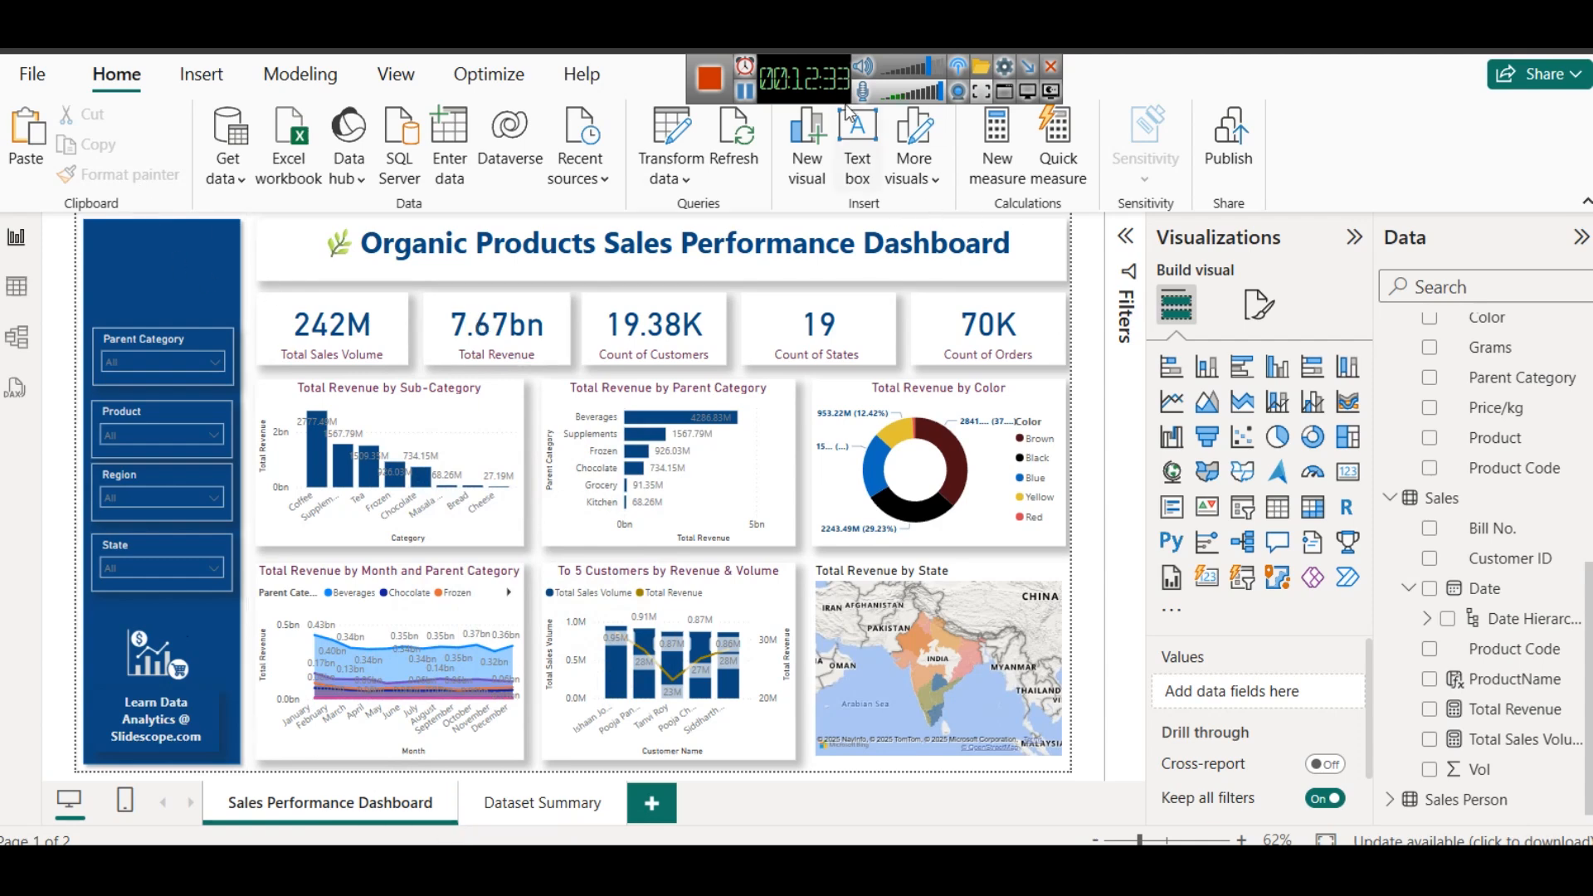
# - Start inserting an image and look through the assets folder on the E: drive for a suitable picture
pyautogui.moveTo(815, 89); pyautogui.dragTo(1228, 111)
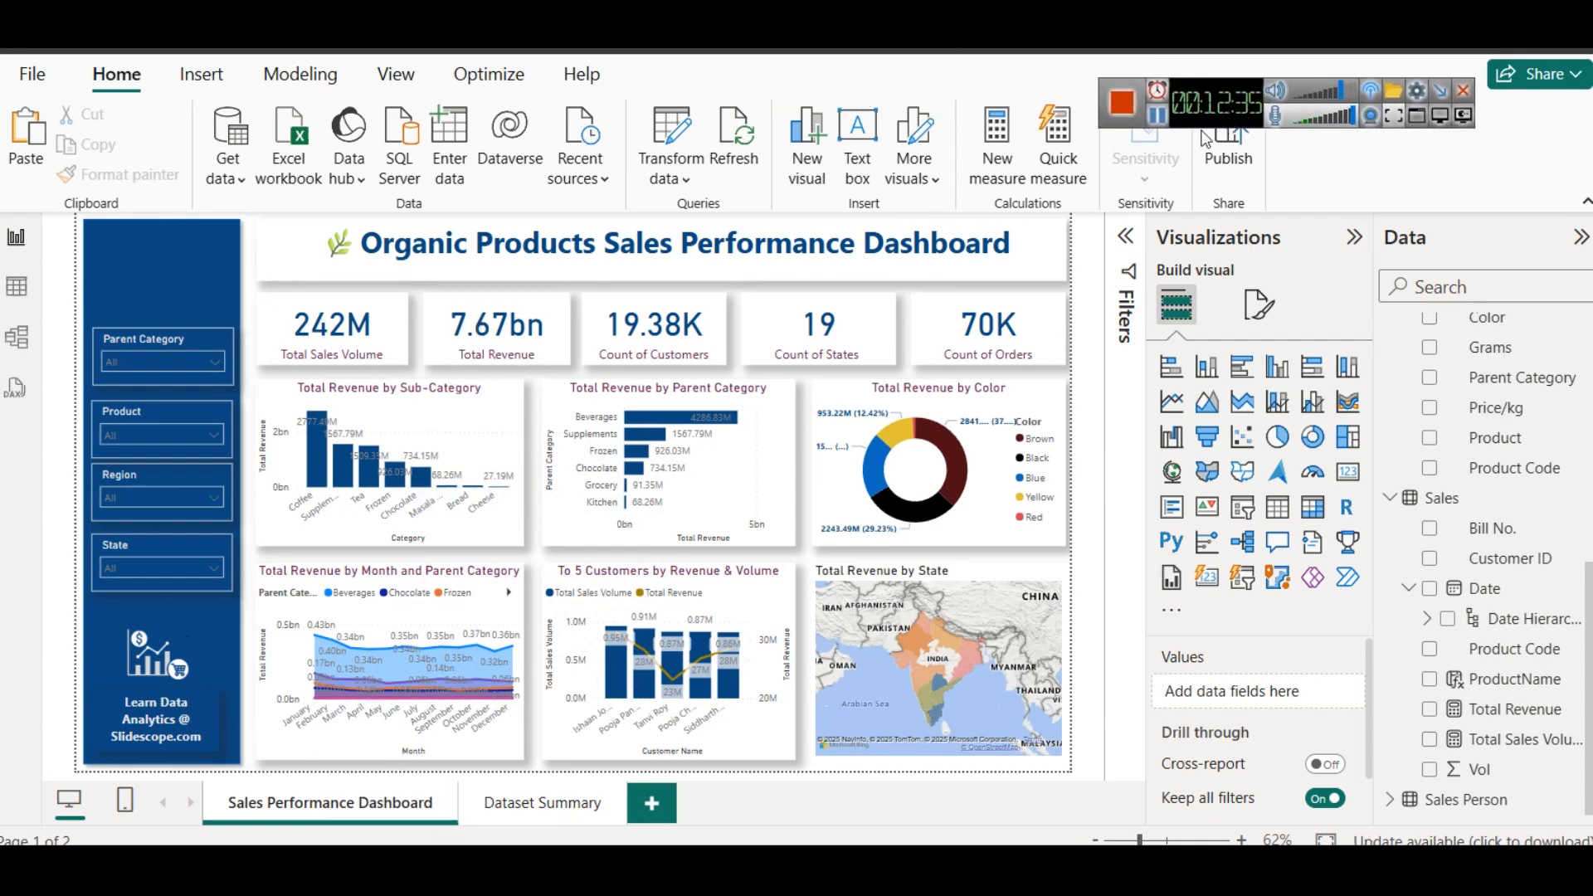
pyautogui.click(202, 90)
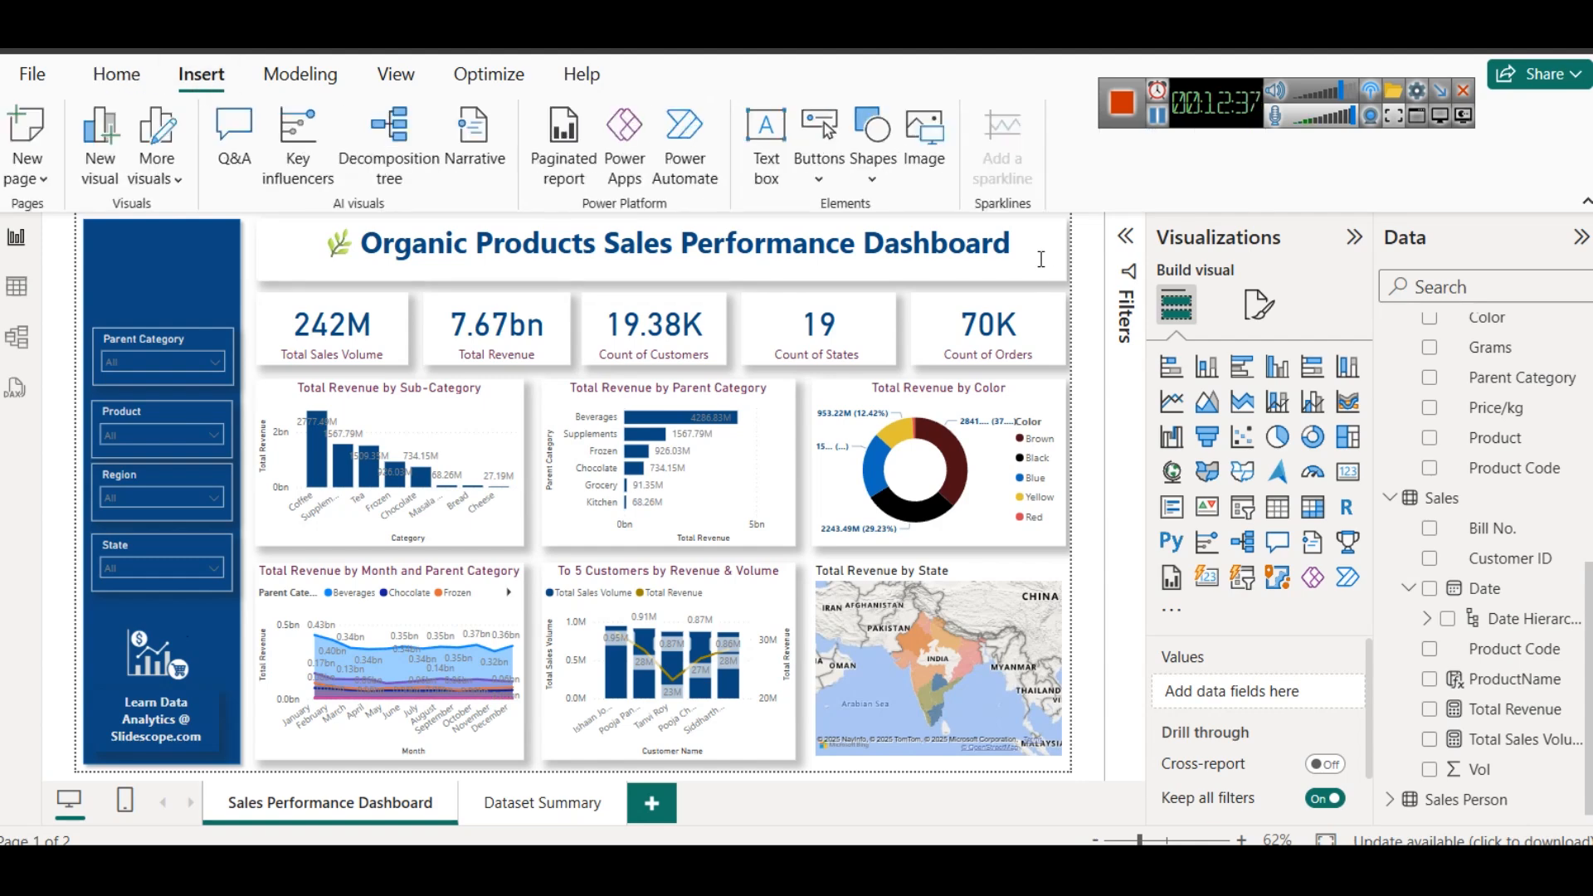
pyautogui.click(929, 176)
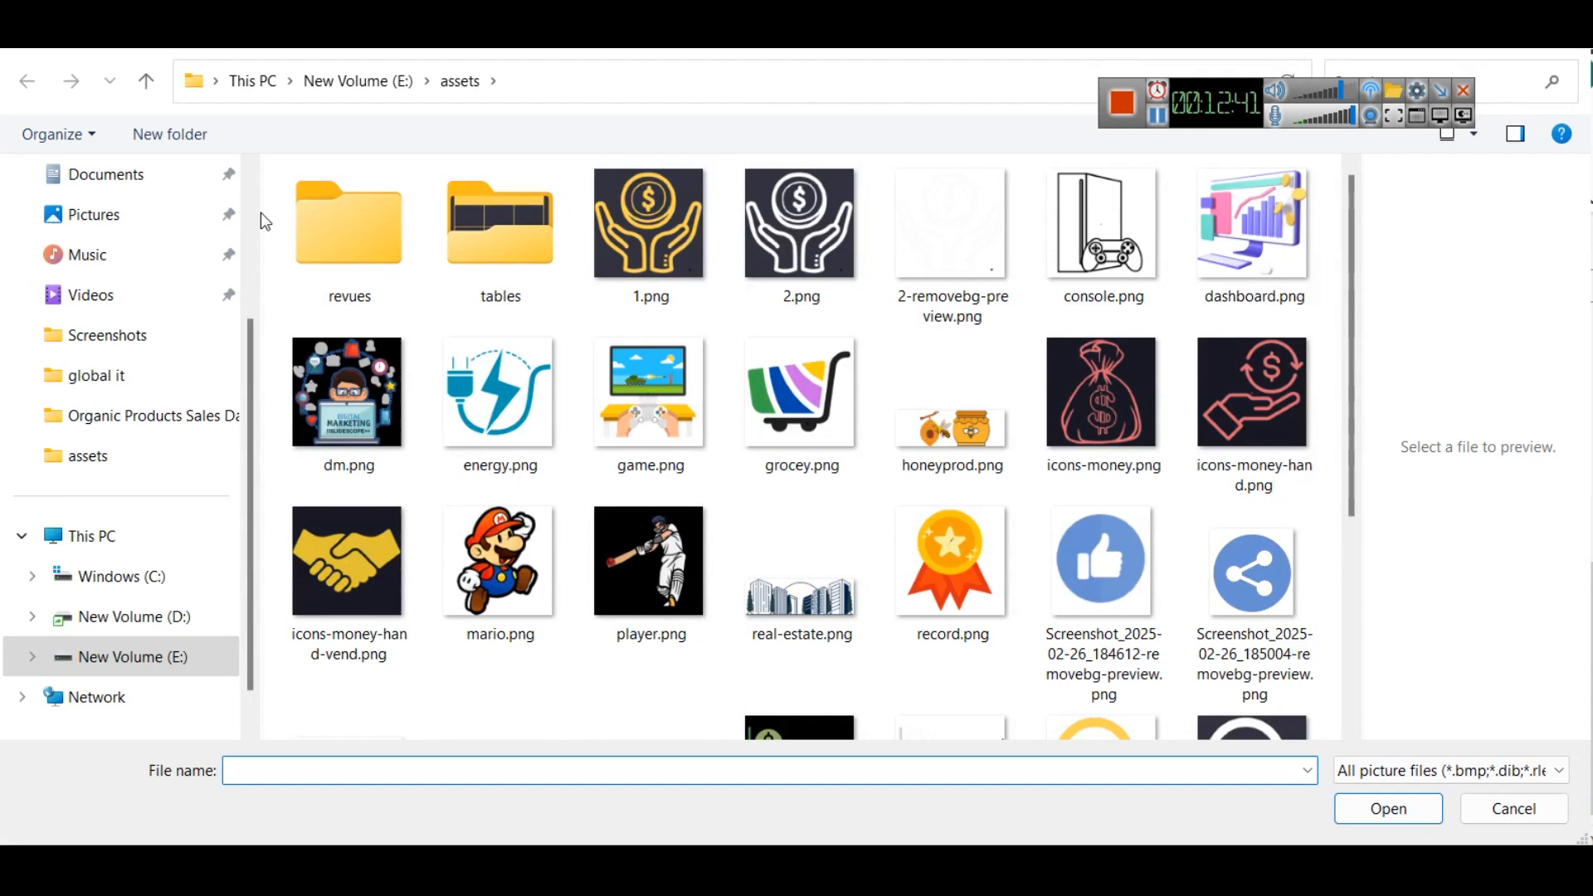
pyautogui.moveTo(259, 214); pyautogui.dragTo(104, 236)
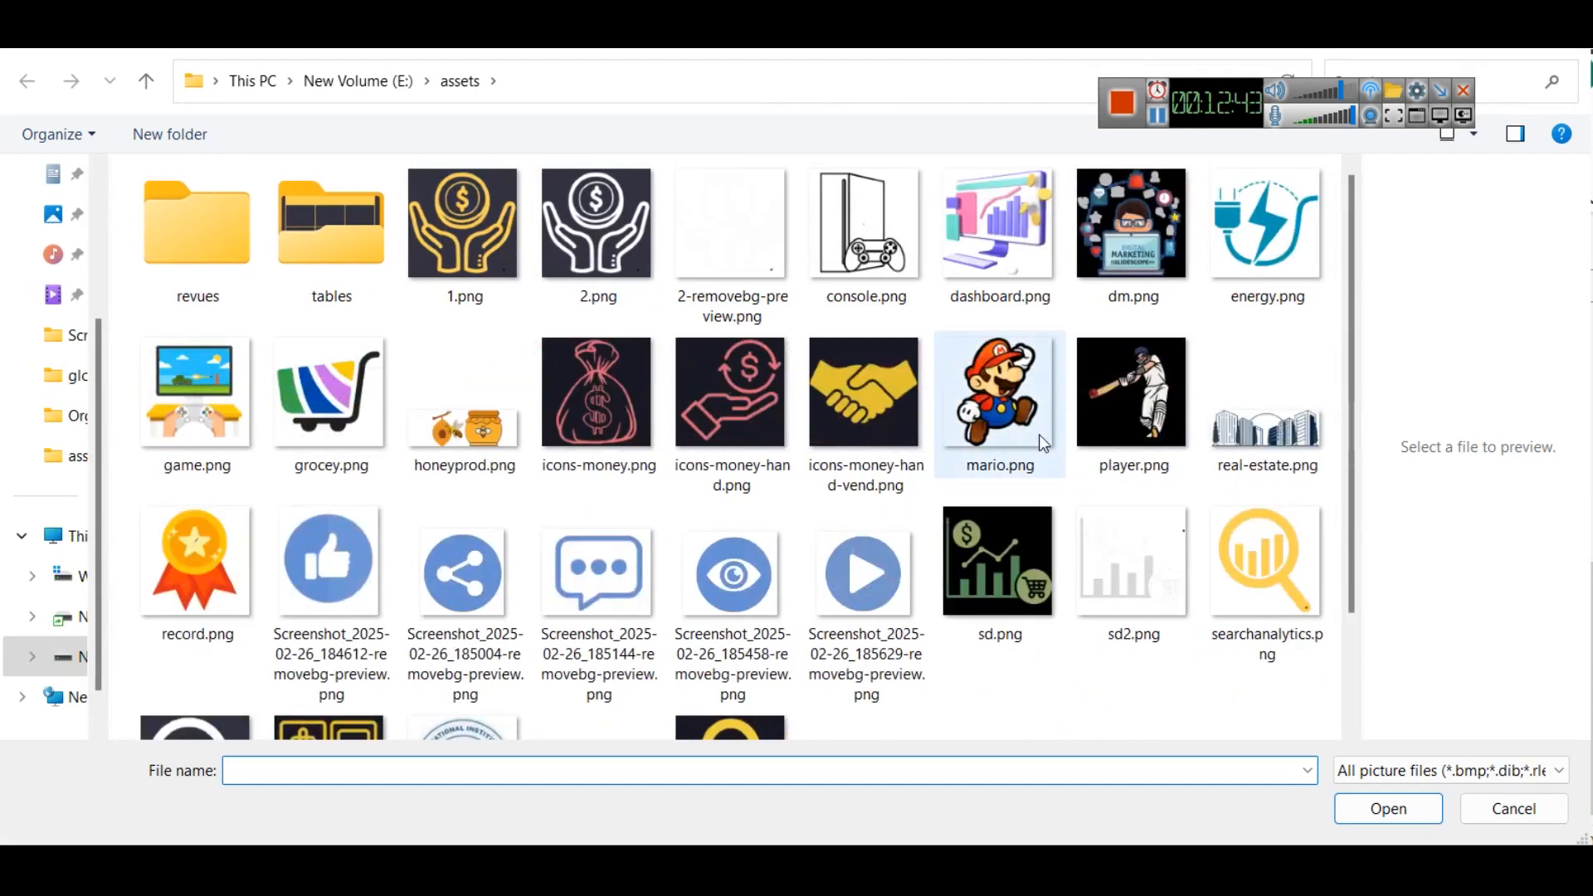
# - Switch to the colorstech.net project page and read its Customer & Trade Type Analysis and Sales Force & Territory Performance dashboard sections
pyautogui.click(1157, 116)
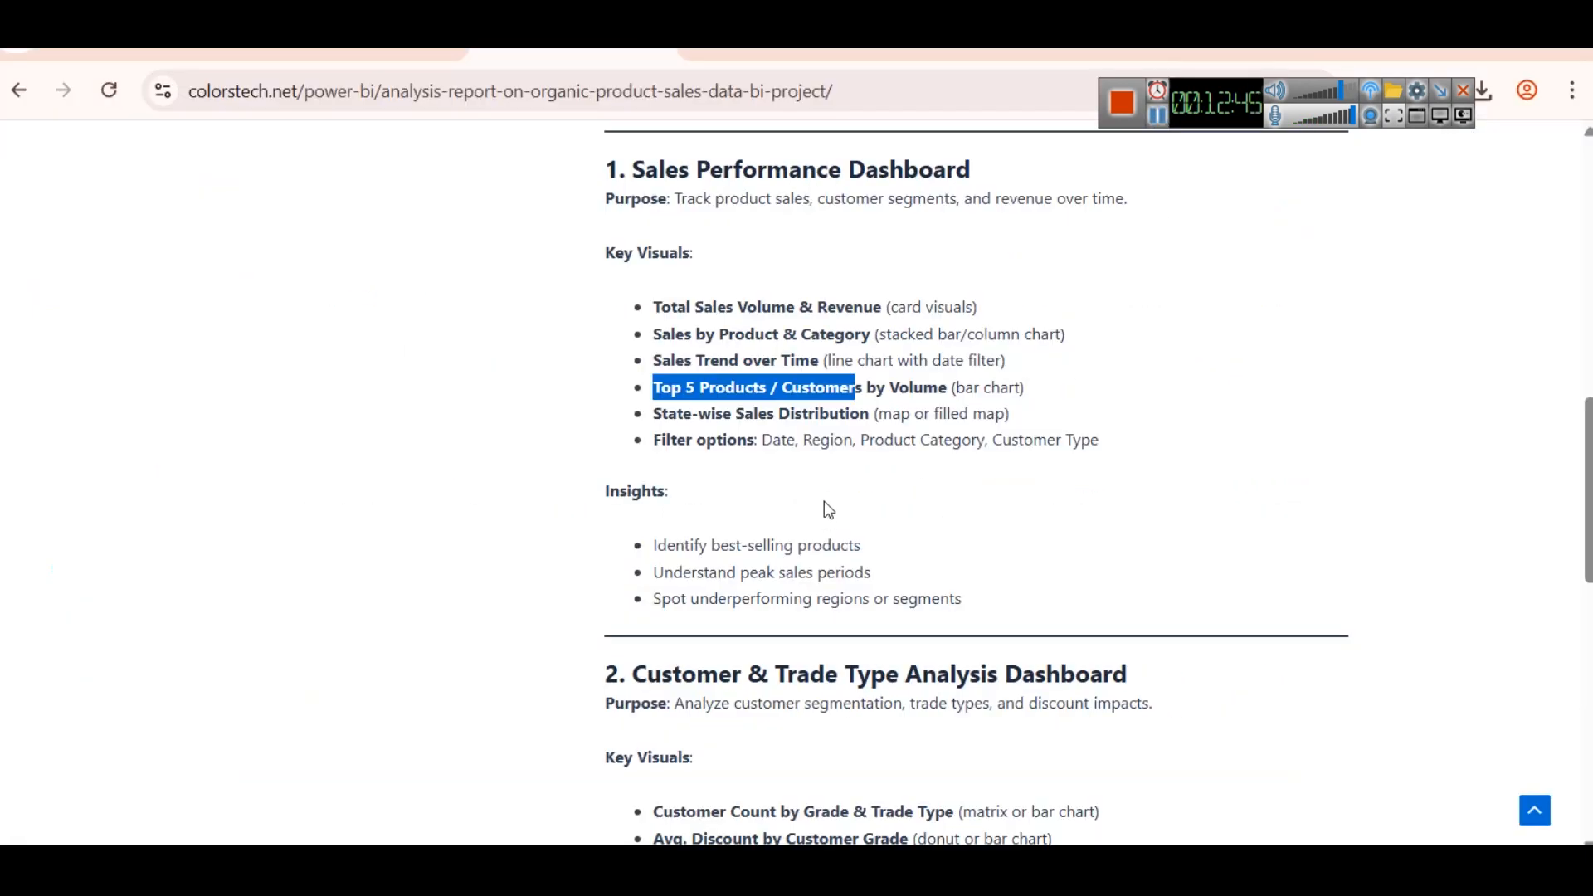
pyautogui.scroll(-4, 844, 484)
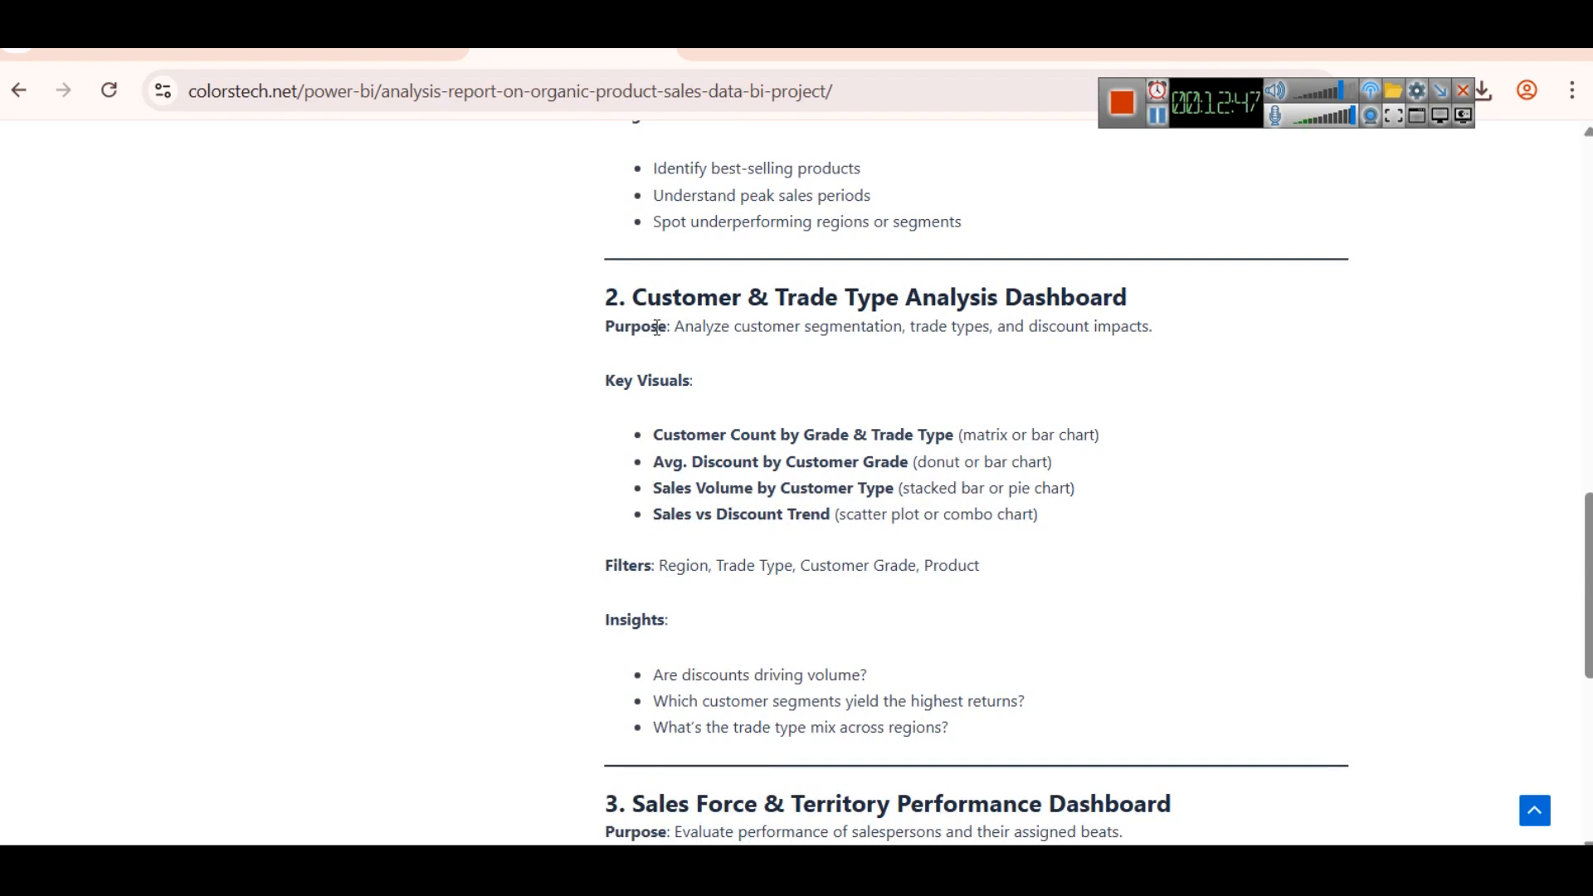
pyautogui.scroll(-3, 947, 356)
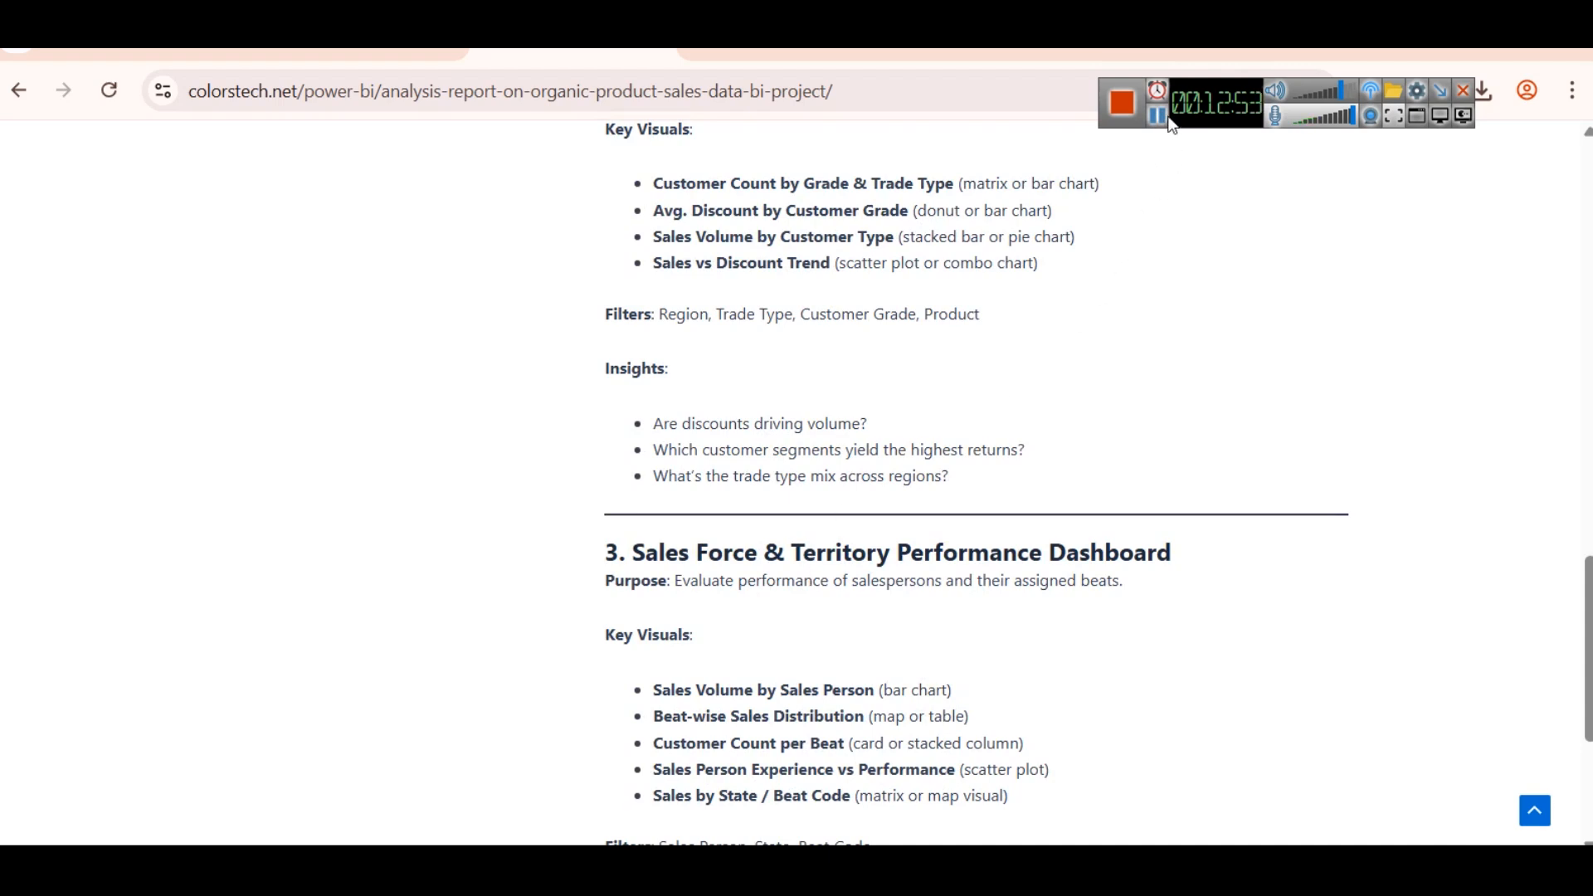
pyautogui.click(1168, 120)
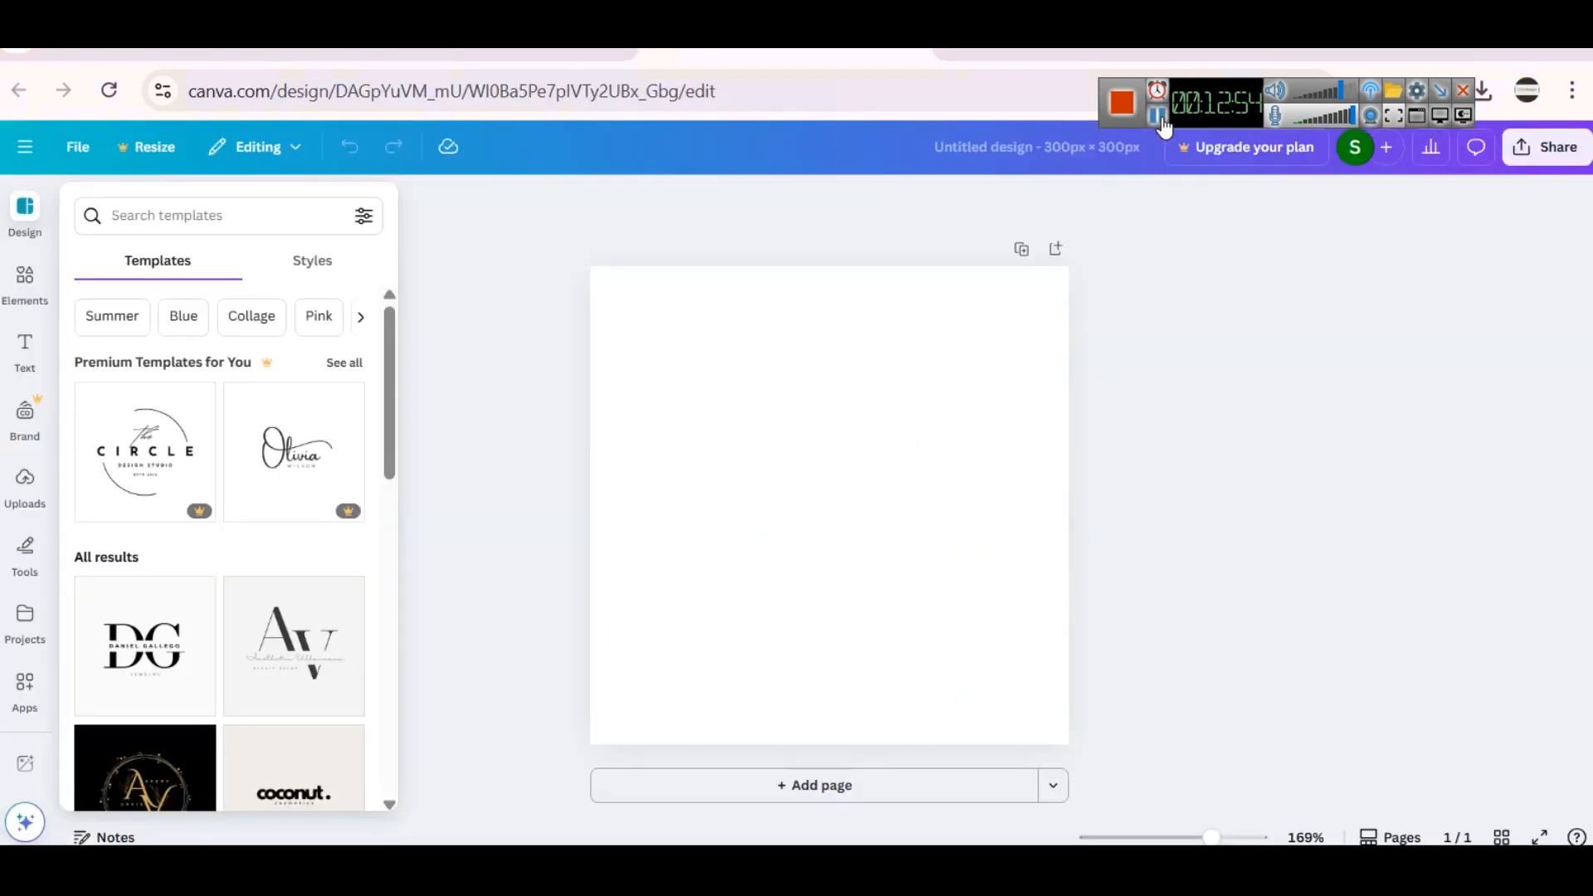
# - Switch to the blank 300 × 300 px Canva design, search its elements for "sales" and show all matching graphics
pyautogui.click(46, 292)
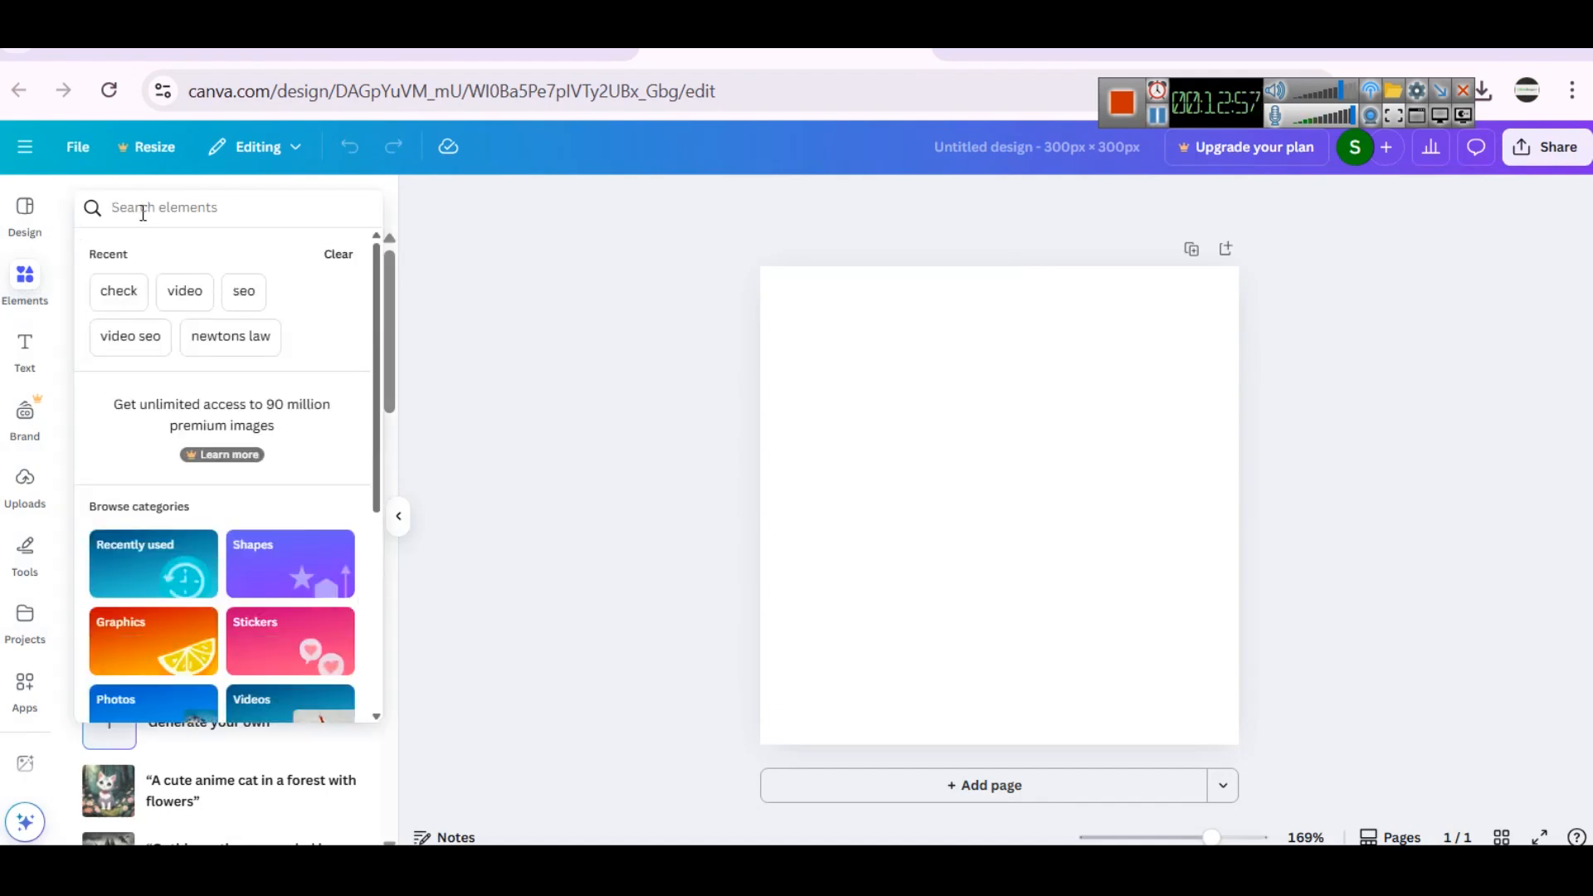
pyautogui.write('sales')
pyautogui.press('Return')
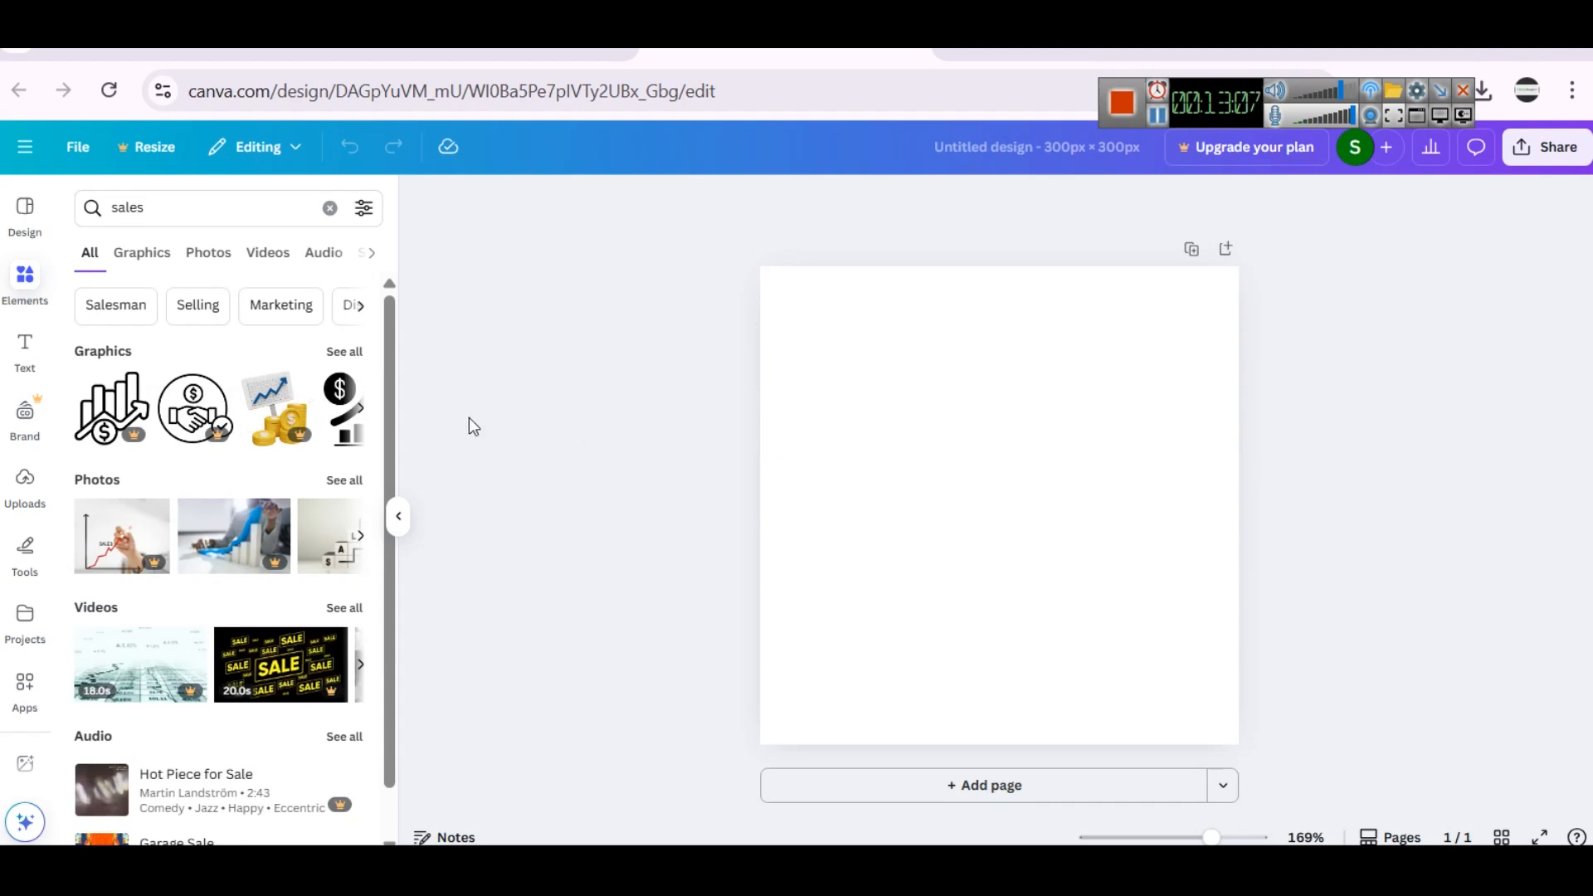
pyautogui.click(347, 351)
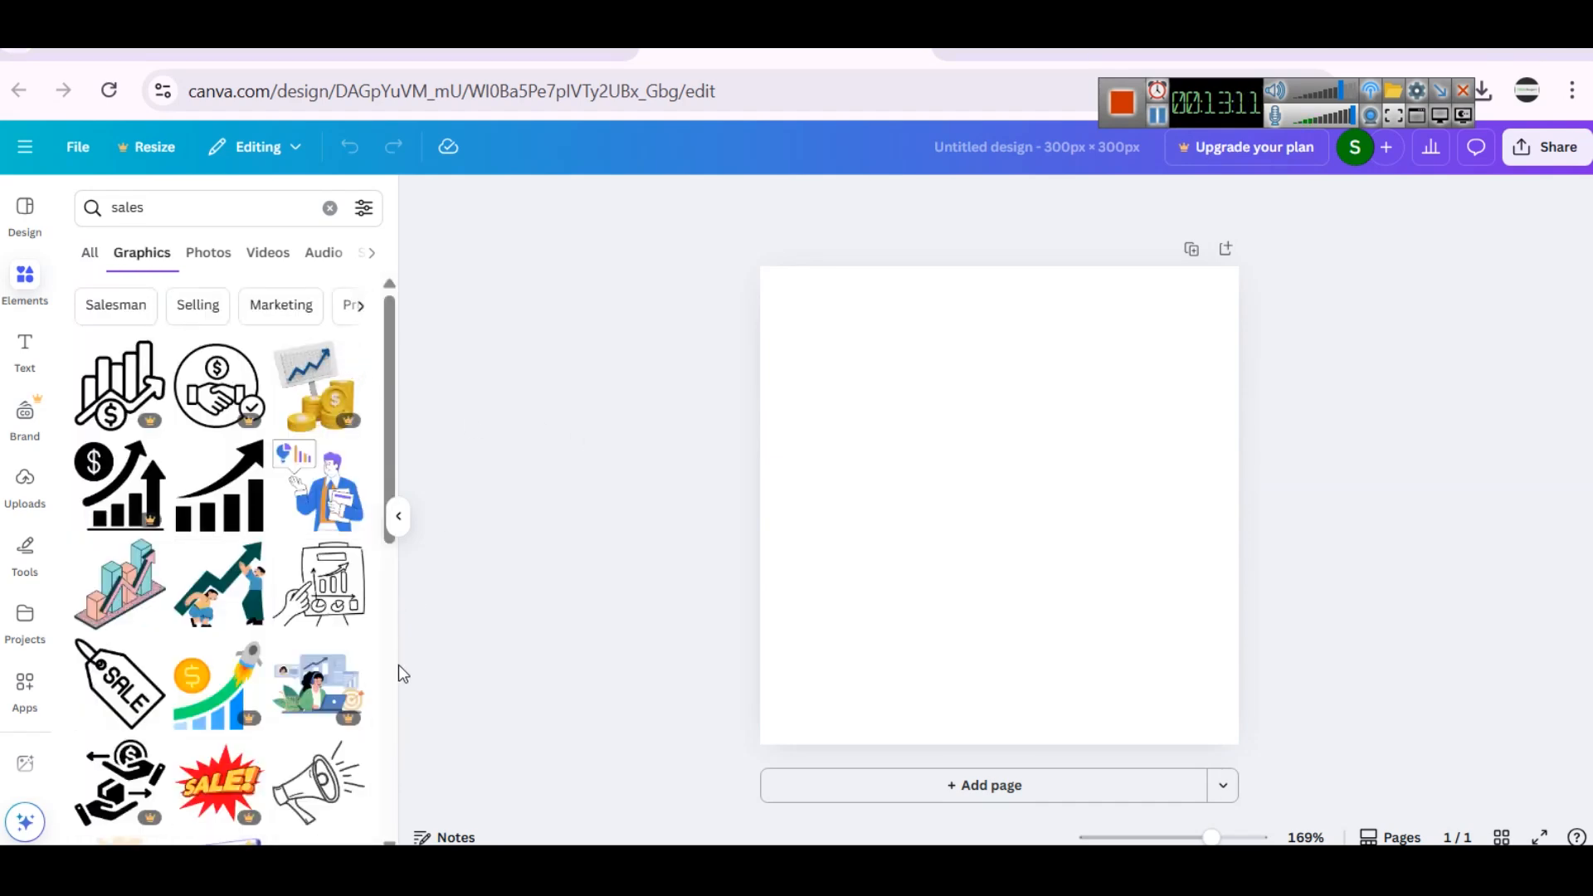
# - Add the money bag with dollar sign graphic from the sales results and enlarge it to nearly the full page height
pyautogui.scroll(-3, 184, 543)
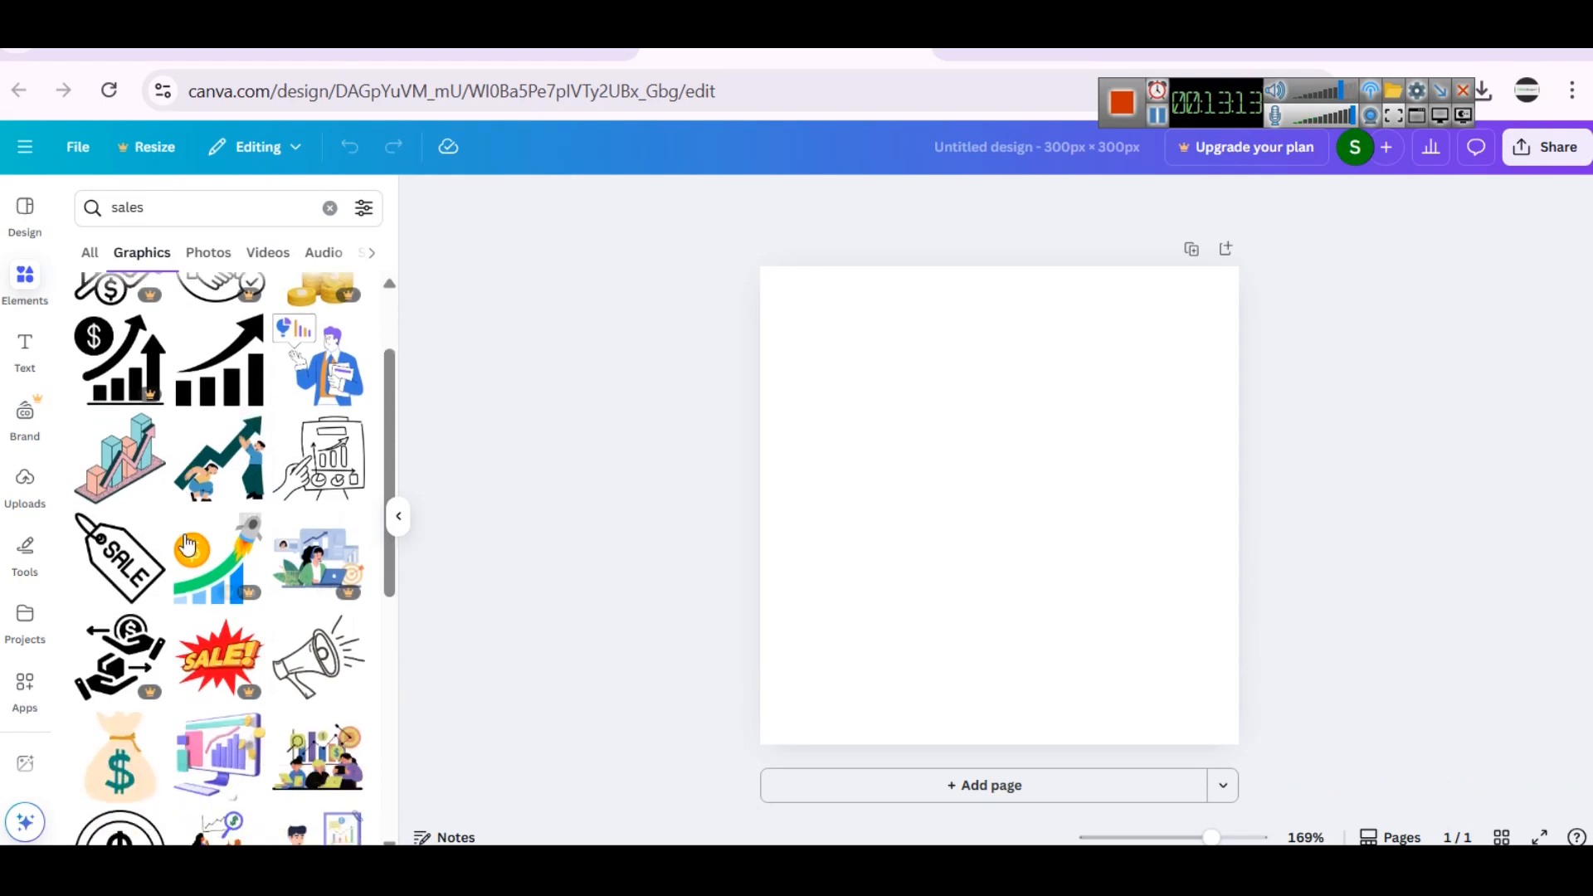
pyautogui.scroll(-2, 190, 544)
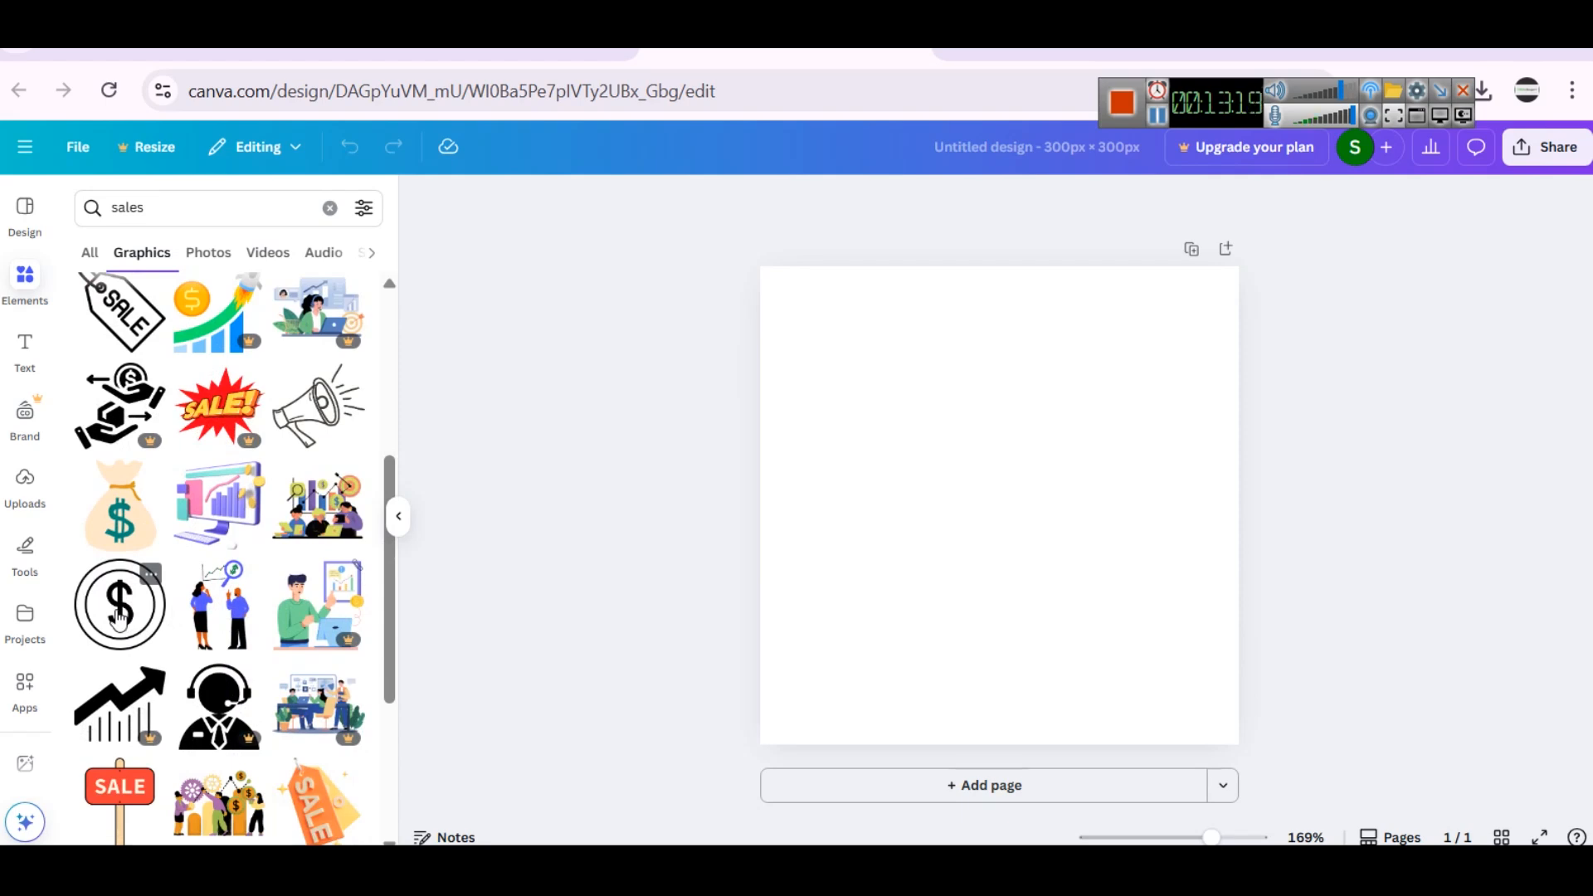
pyautogui.click(104, 506)
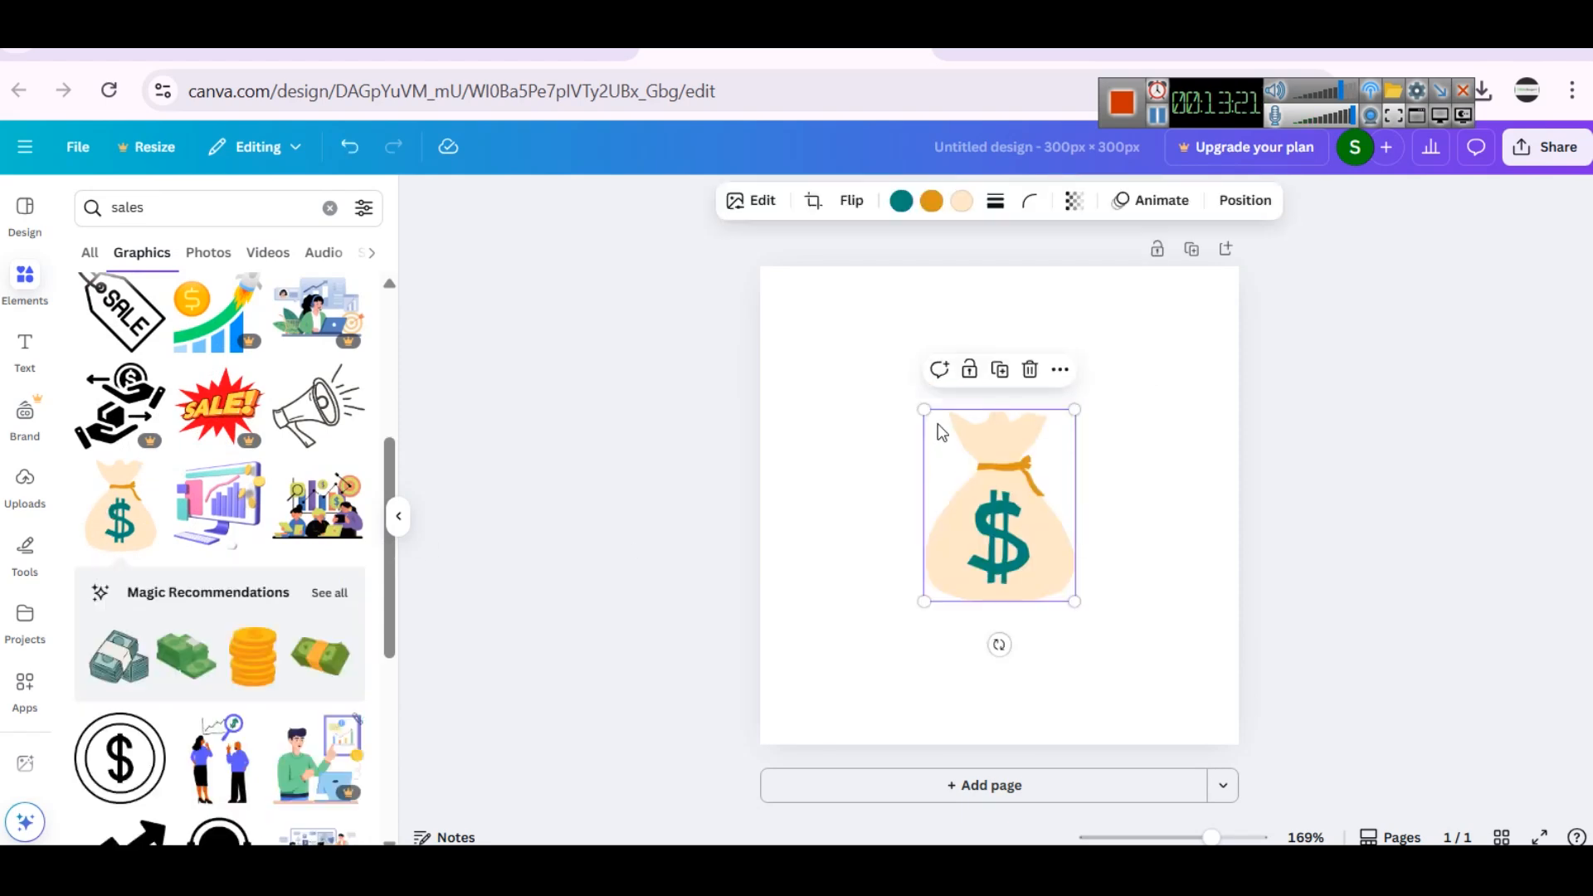
pyautogui.moveTo(922, 410); pyautogui.dragTo(824, 282)
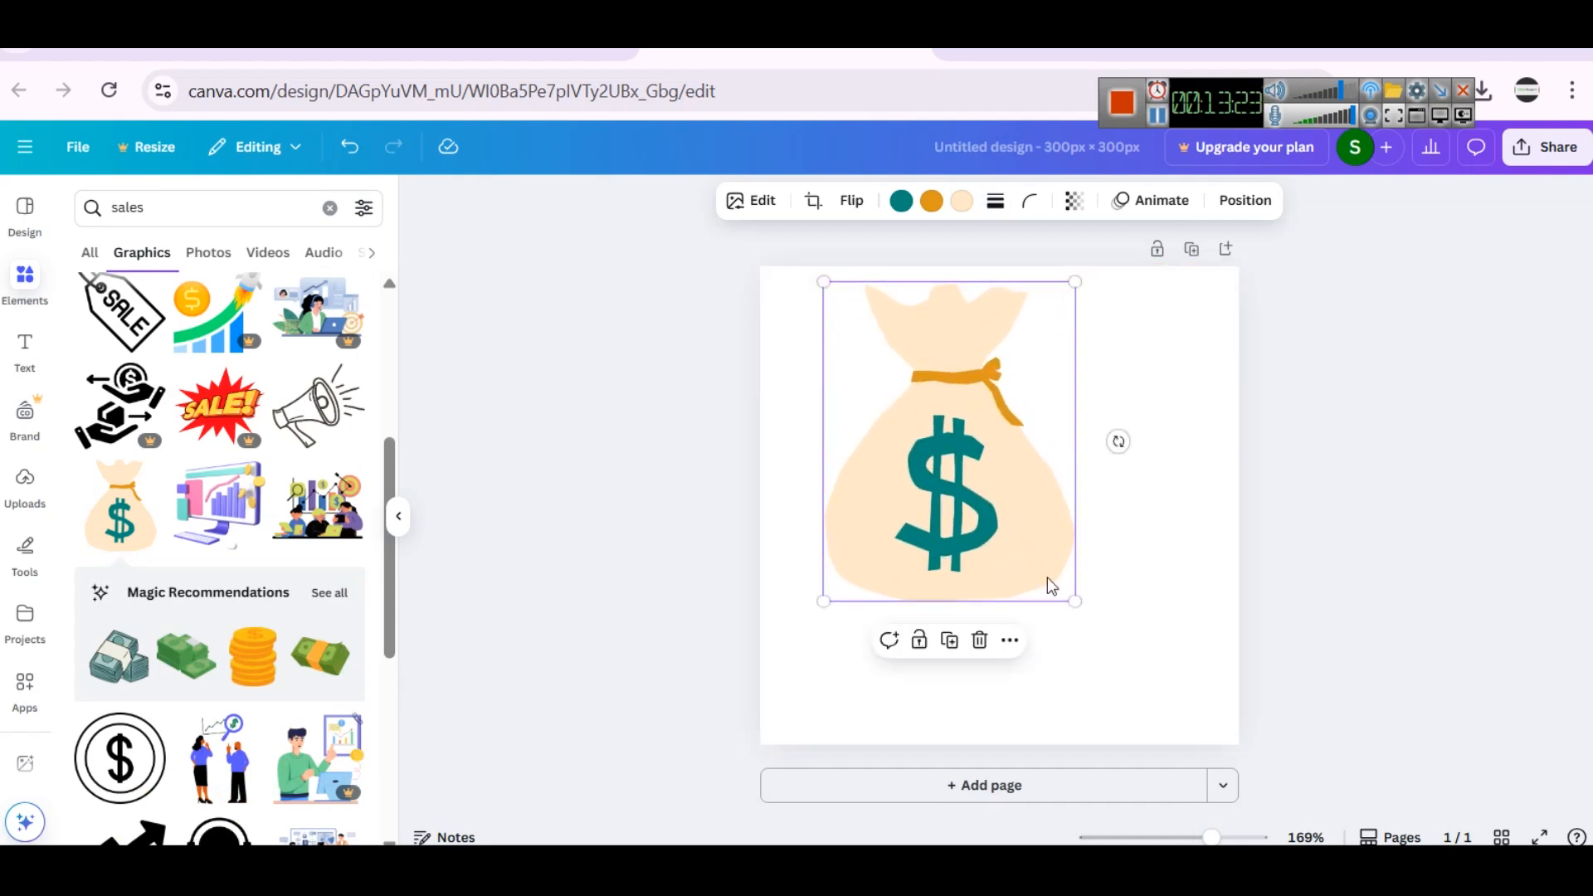
pyautogui.moveTo(1074, 600); pyautogui.dragTo(1175, 727)
pyautogui.click(440, 871)
pyautogui.click(440, 871)
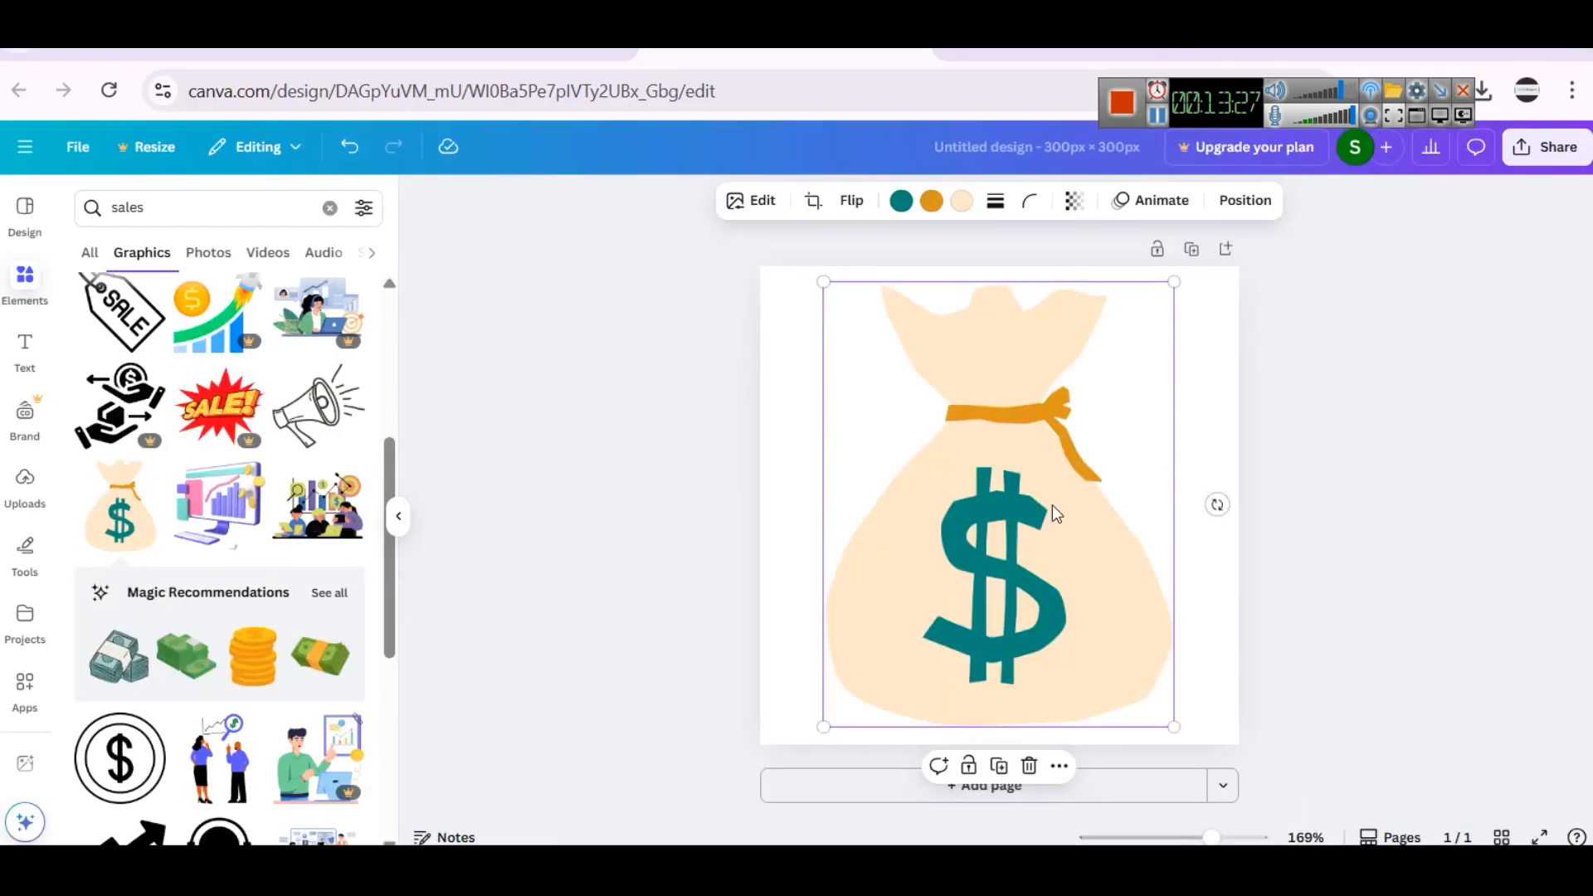
# - Set the background color of the money bag page to solid dark blue
pyautogui.click(962, 203)
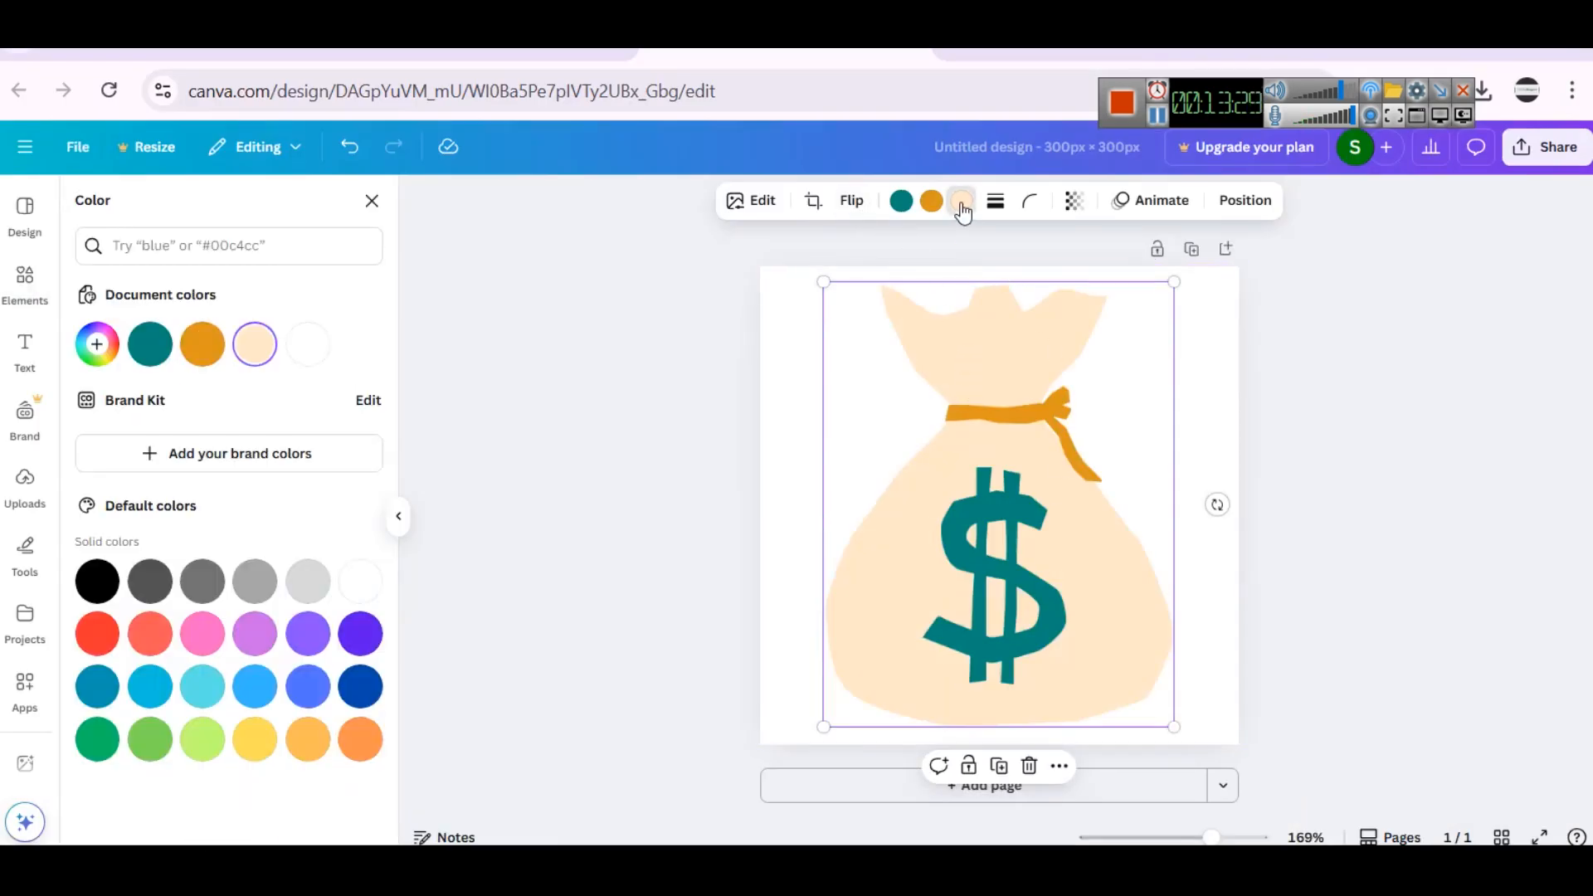
pyautogui.click(1218, 321)
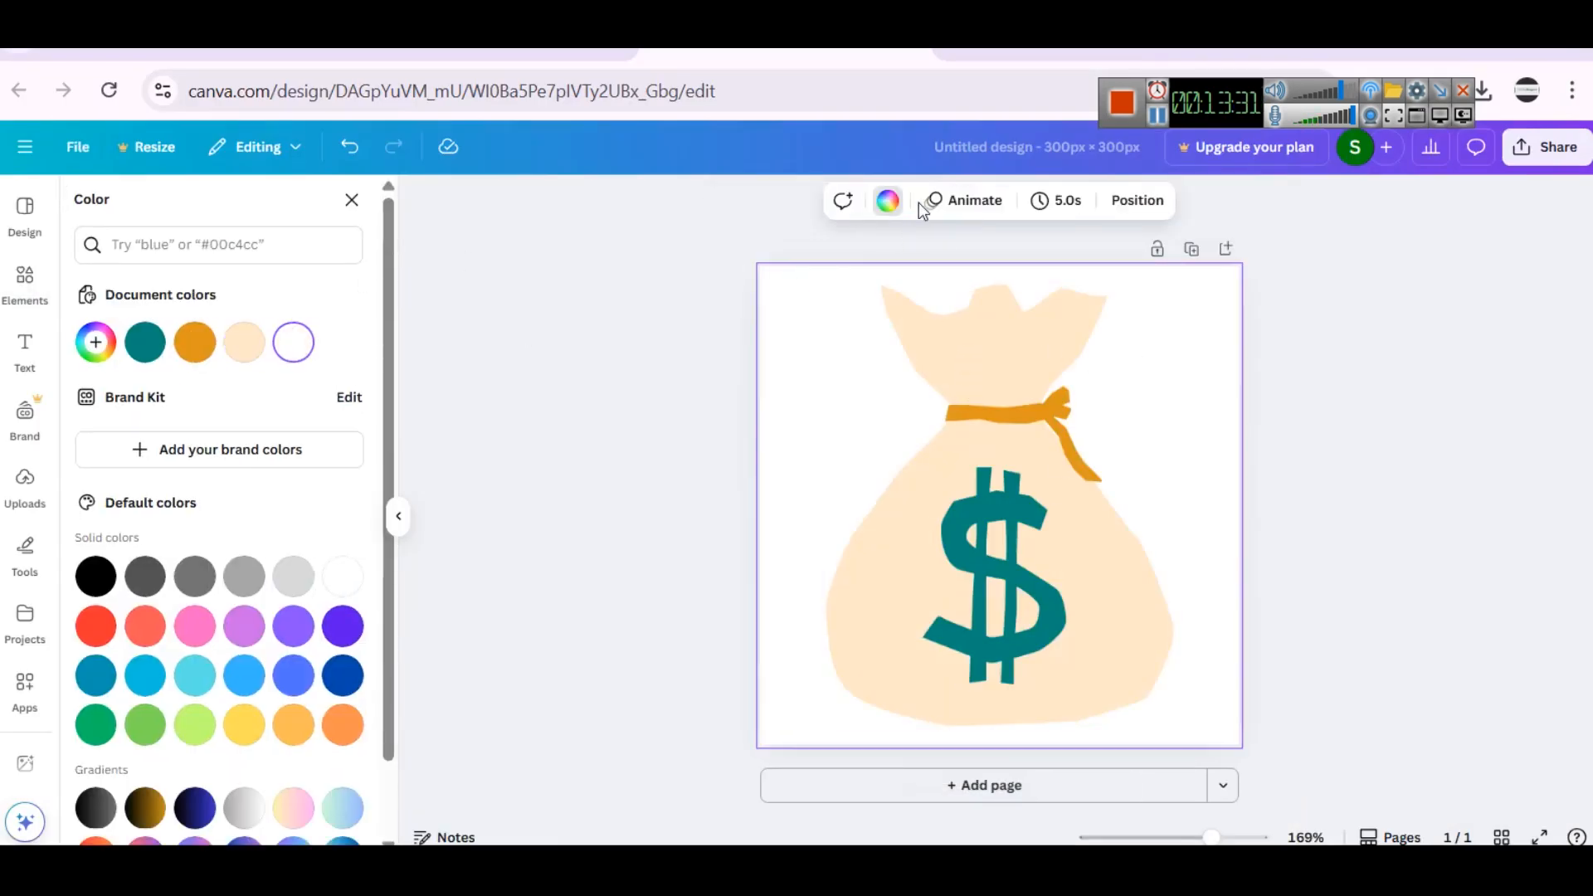
pyautogui.click(888, 202)
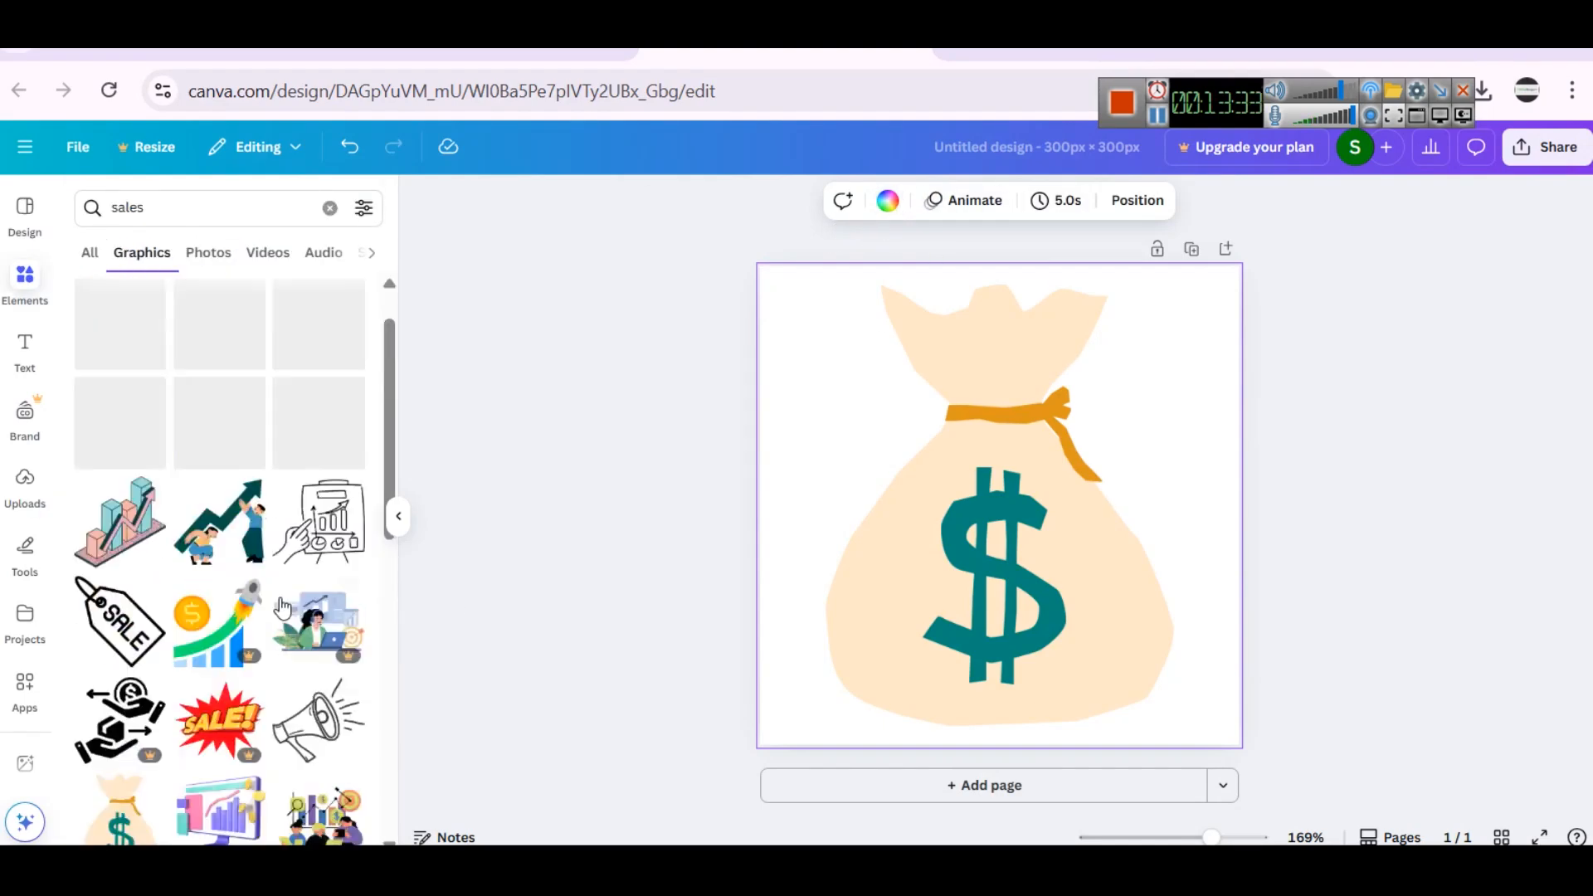
pyautogui.click(887, 202)
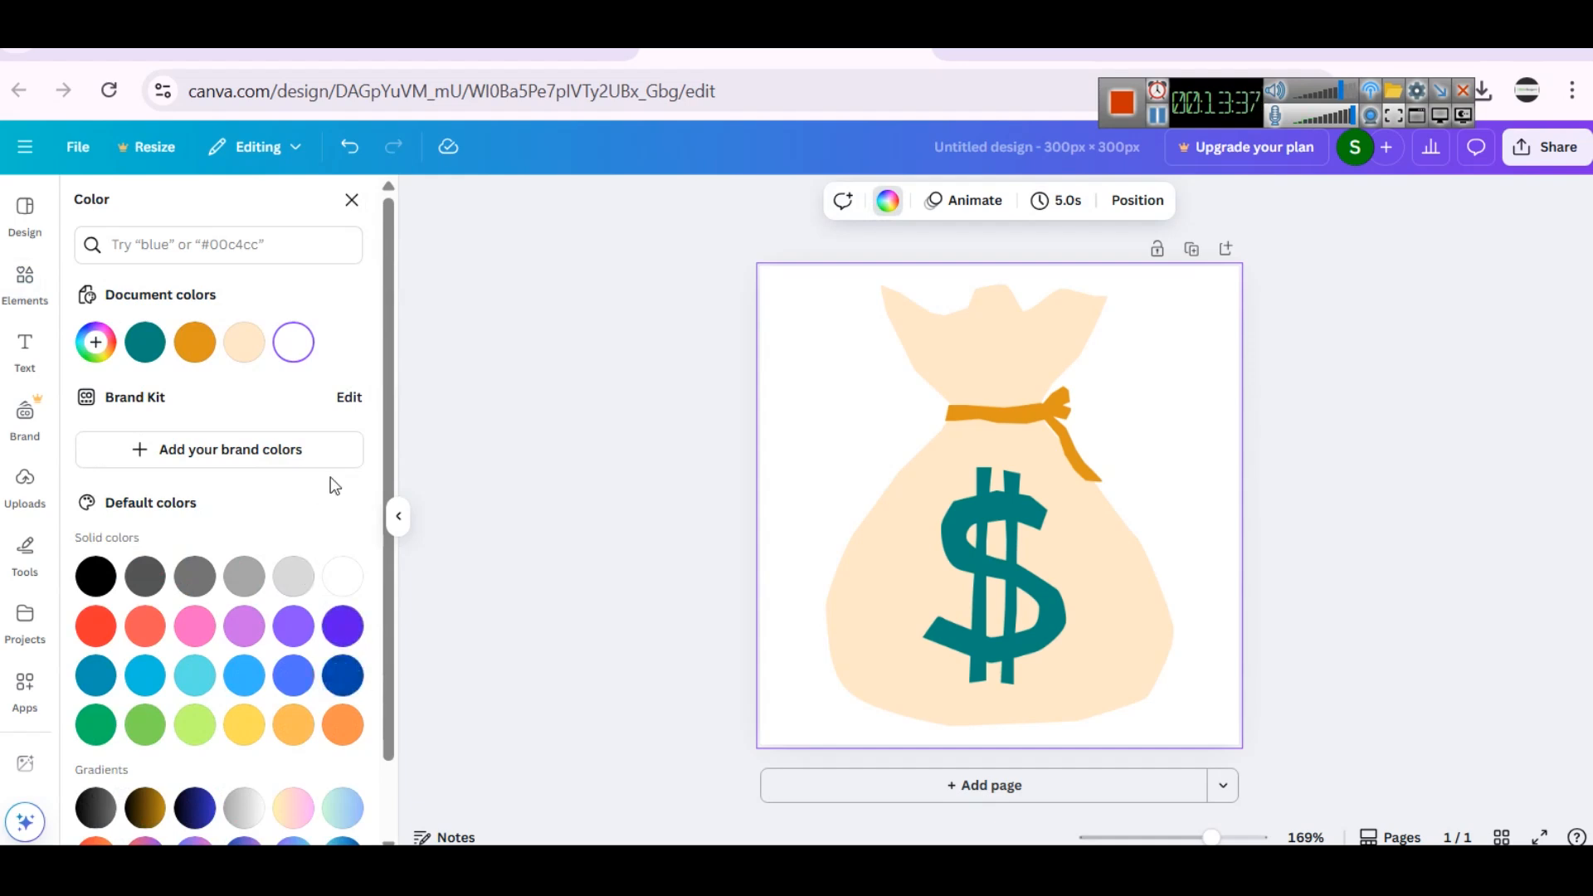
pyautogui.click(344, 677)
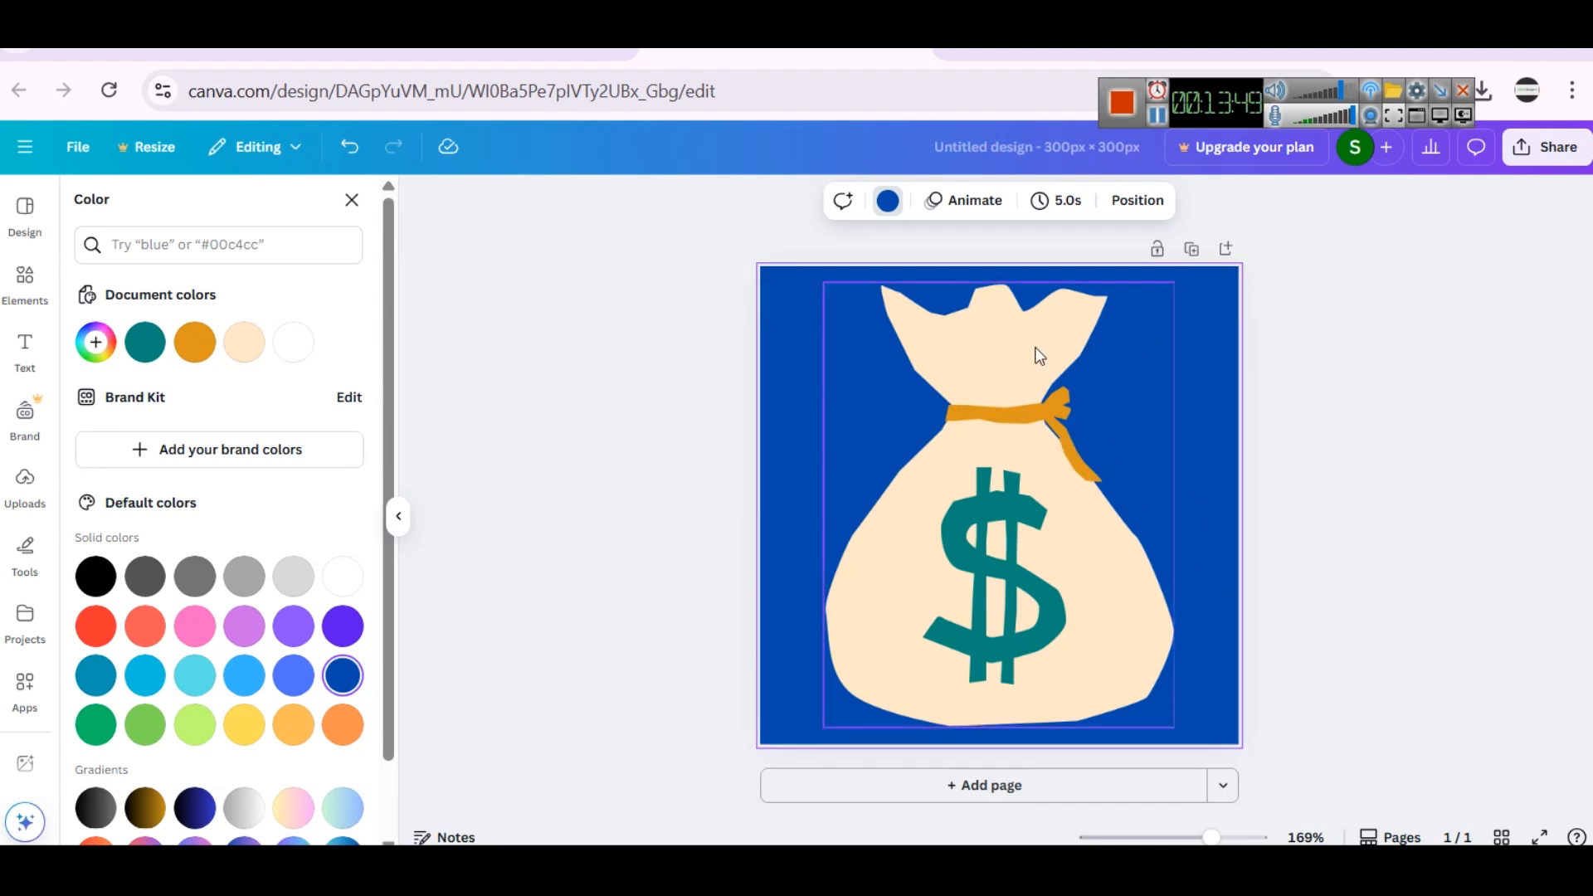
# - Recolor the cream body of the money bag to white
pyautogui.click(1006, 300)
pyautogui.click(964, 203)
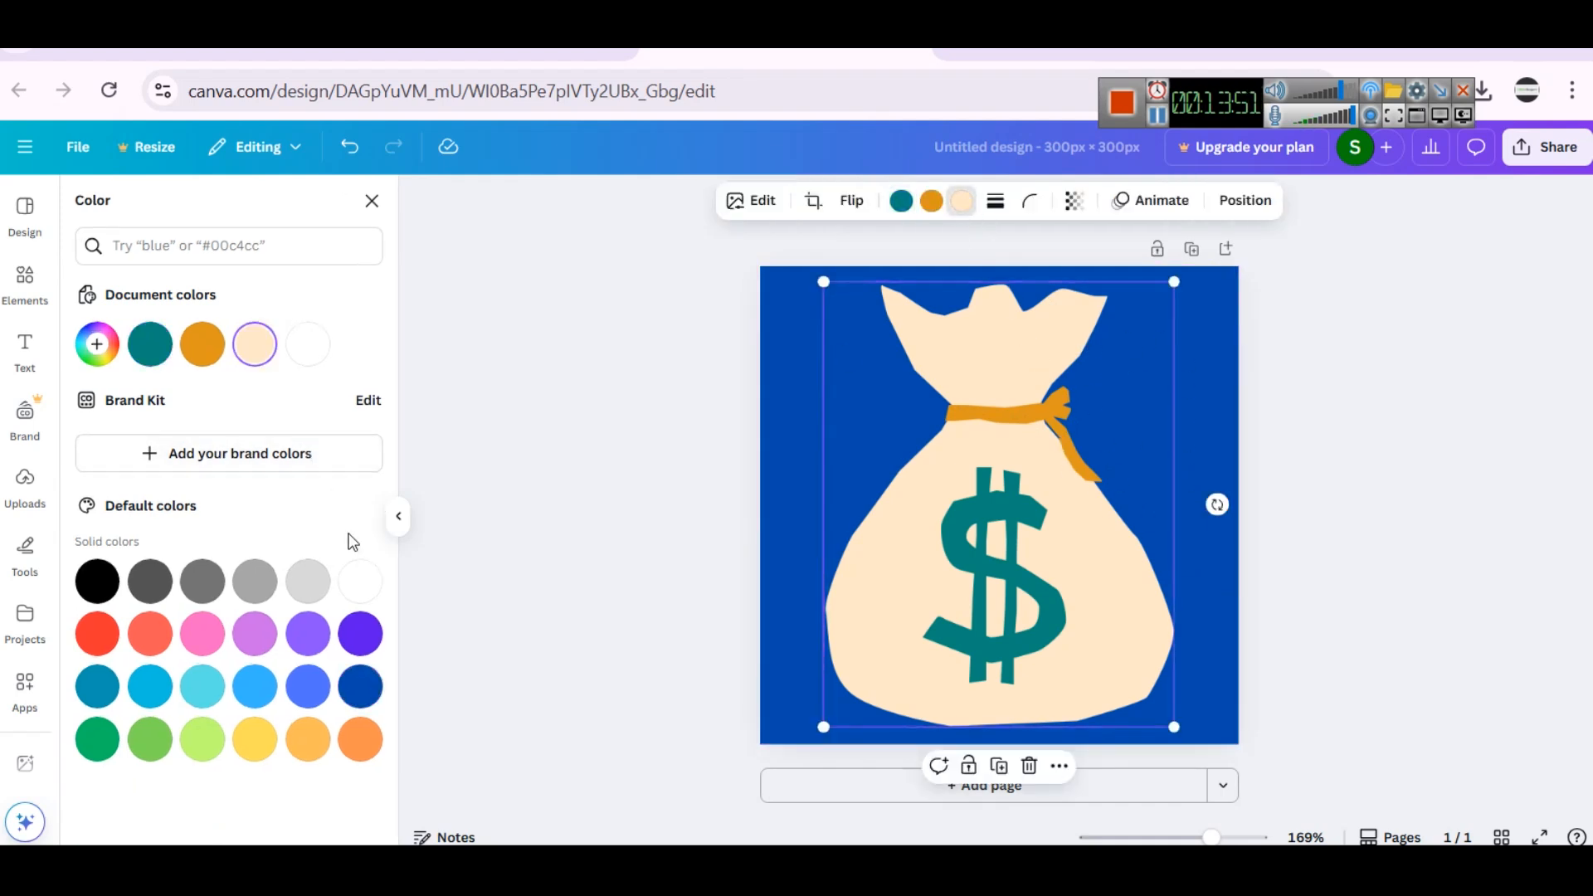
pyautogui.click(300, 365)
pyautogui.click(1411, 440)
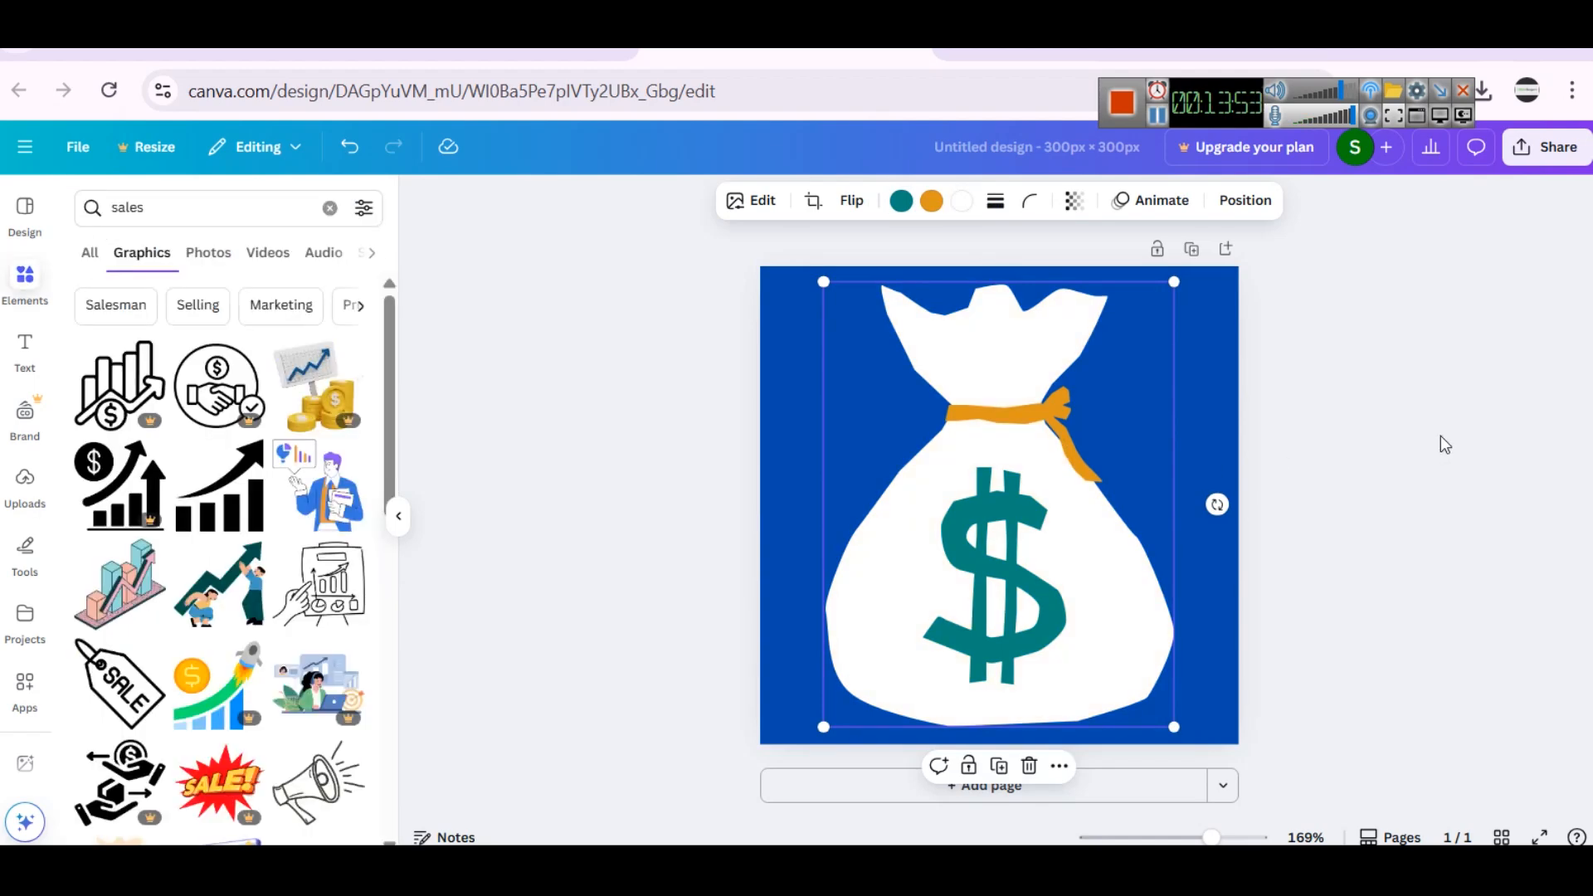
# - Add a second page, place the businessman with chart speech bubble graphic on it and enlarge it to fill the page
pyautogui.click(1052, 785)
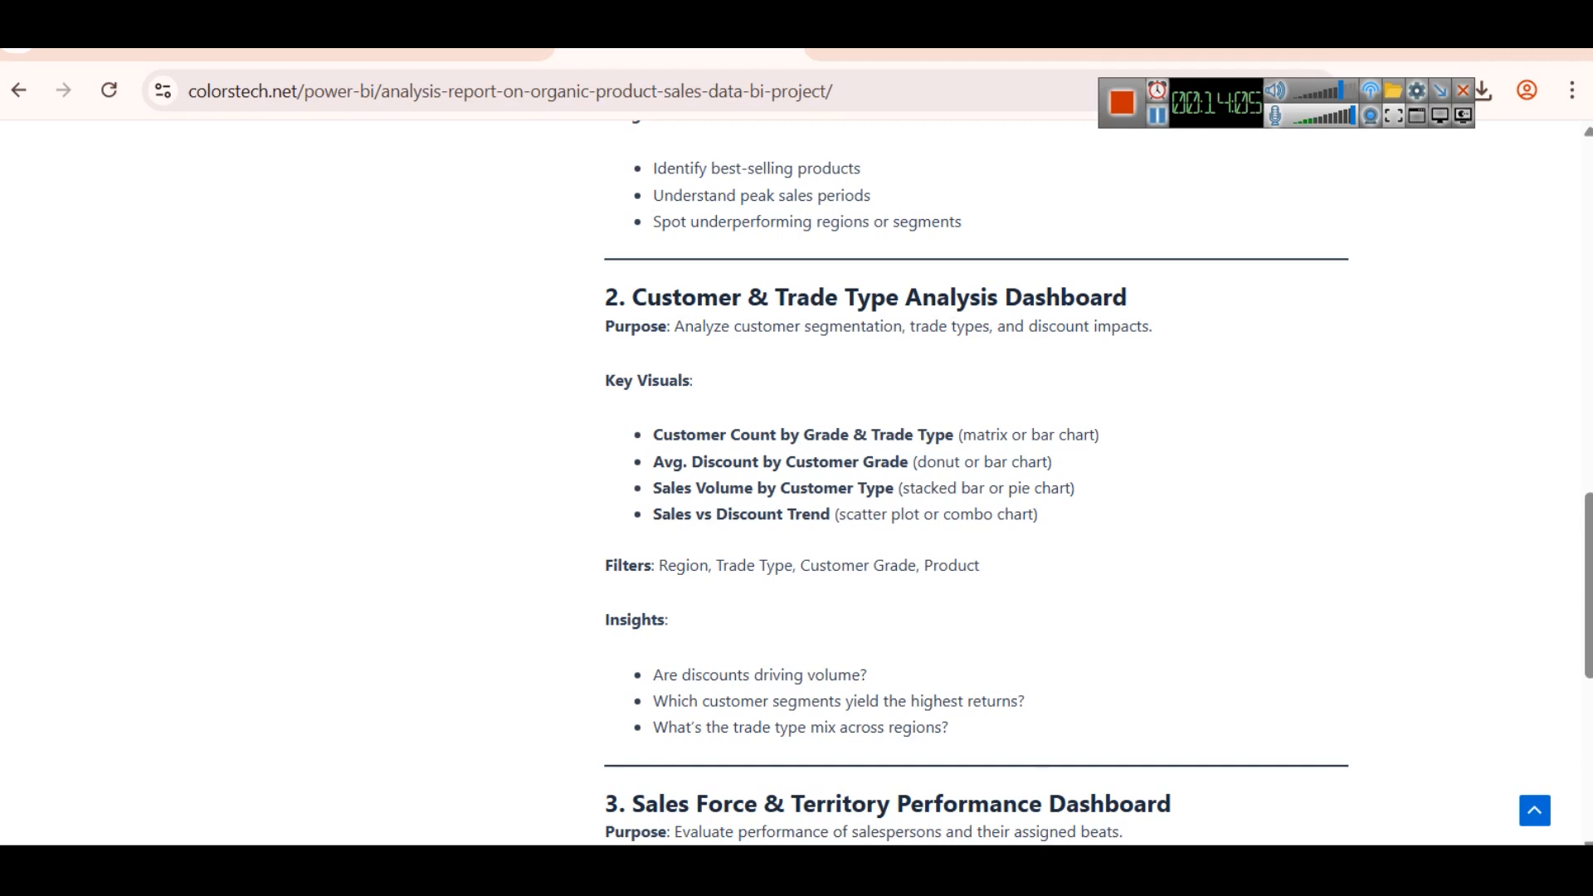
pyautogui.hotkey('alt', 'Tab')
pyautogui.doubleClick(194, 205)
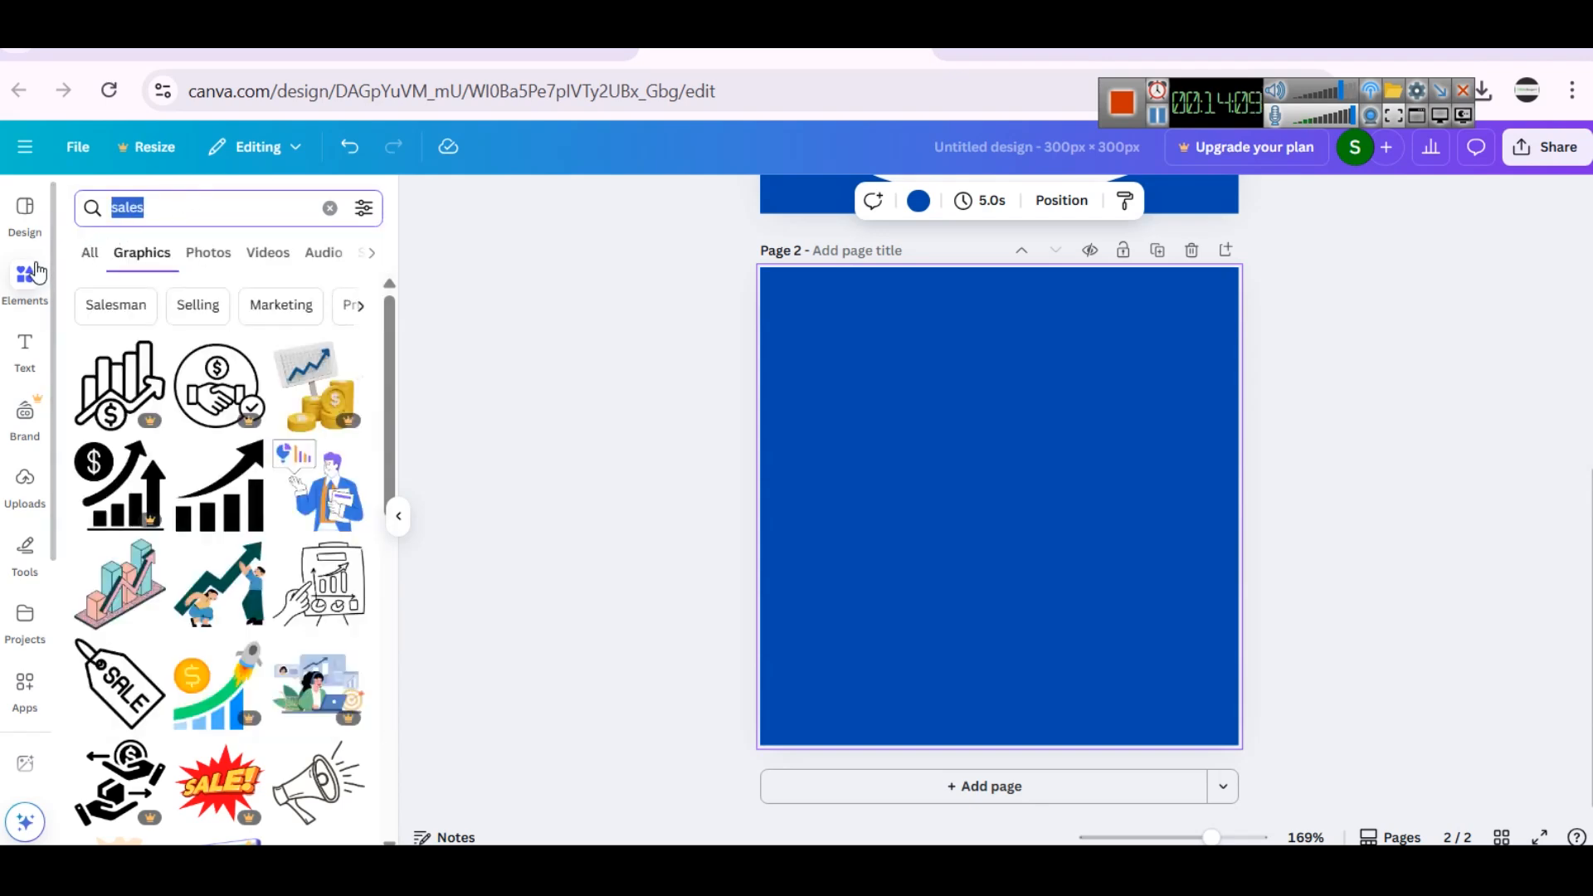
pyautogui.click(345, 456)
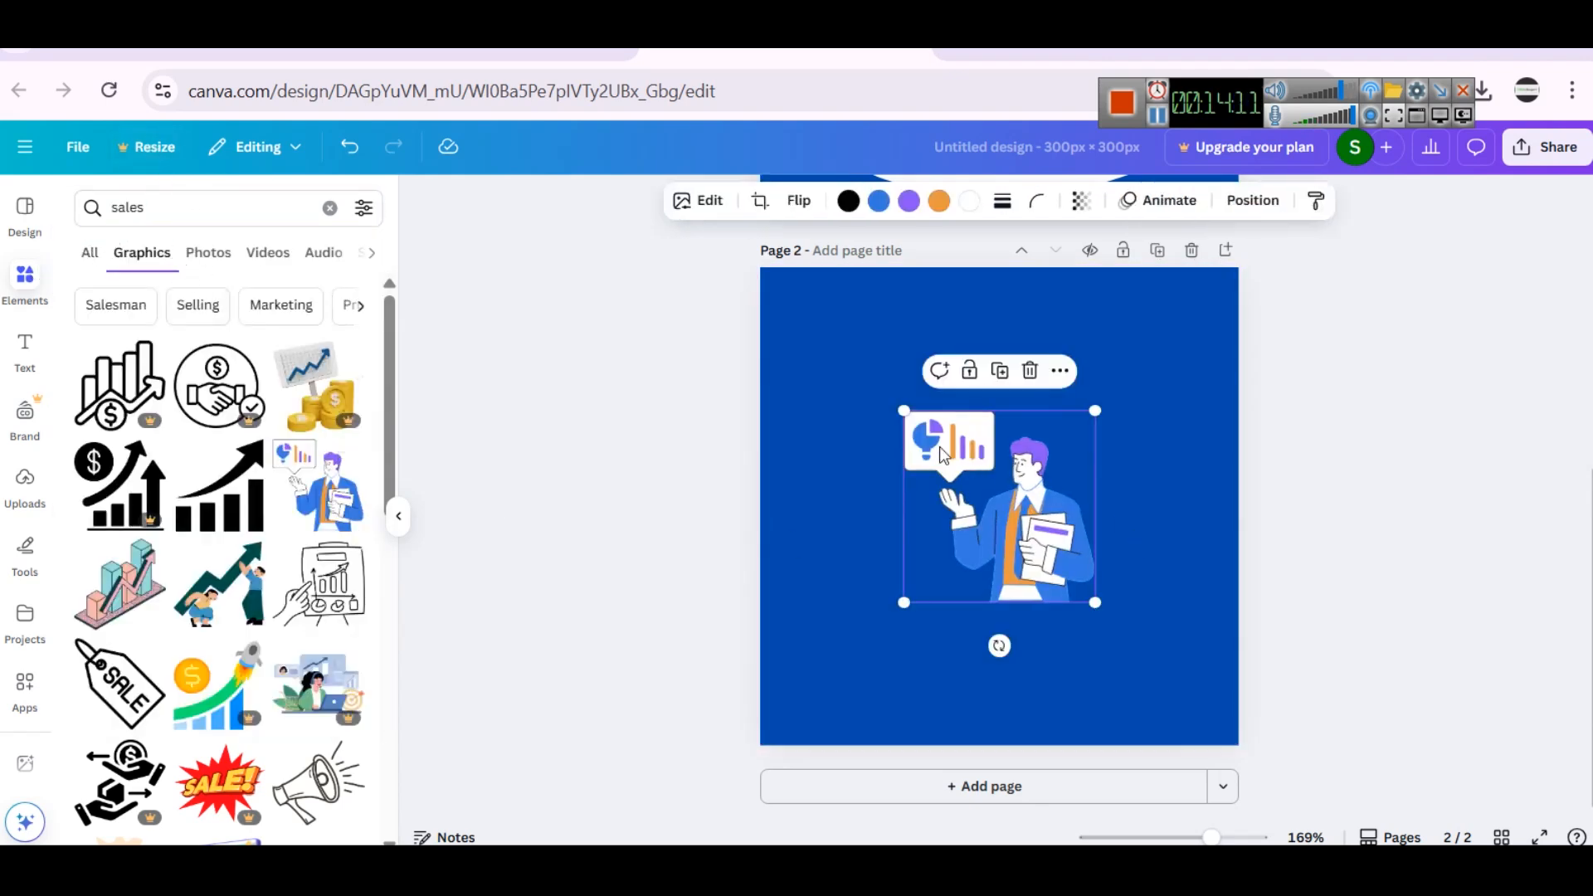
pyautogui.moveTo(903, 411); pyautogui.dragTo(778, 283)
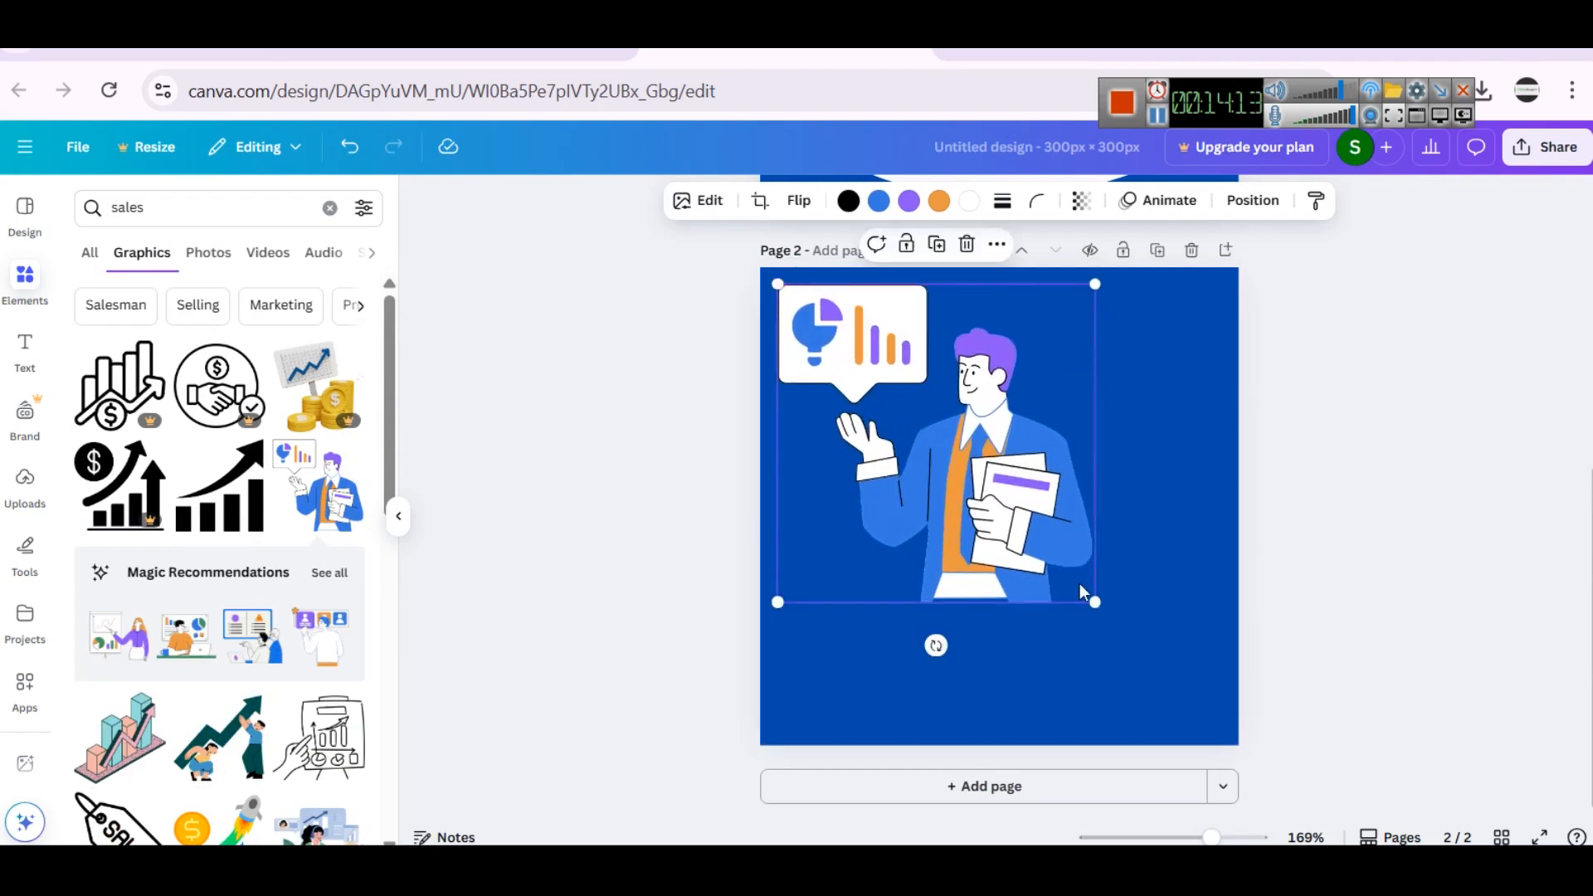
pyautogui.moveTo(1095, 601); pyautogui.dragTo(1229, 735)
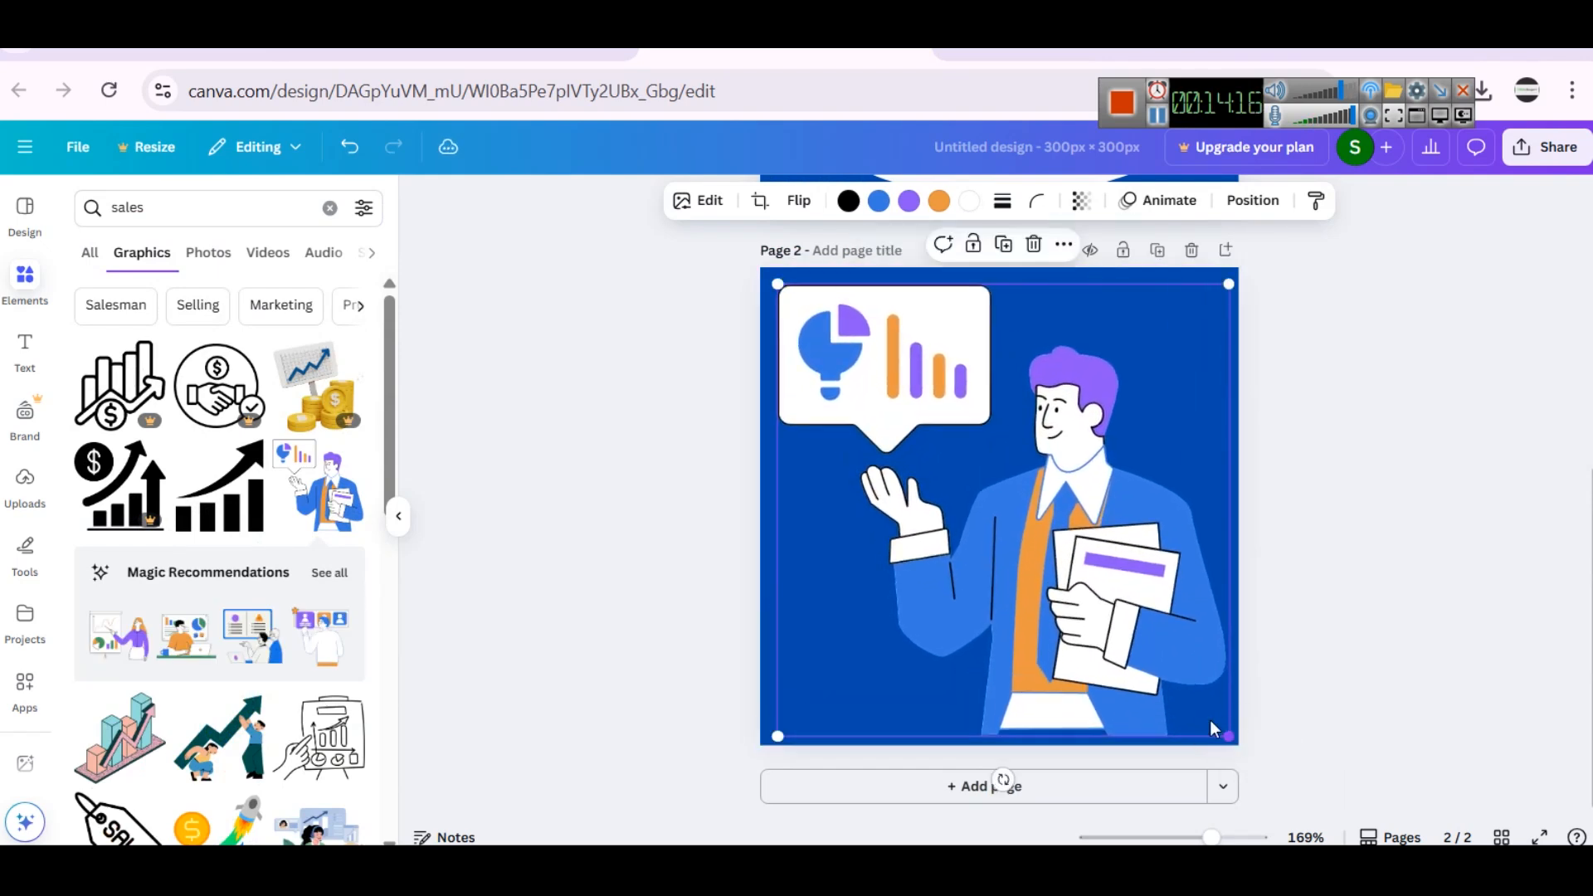
# - Recolor the businessman graphic's blue parts to white and its purple parts to light gray
pyautogui.click(881, 204)
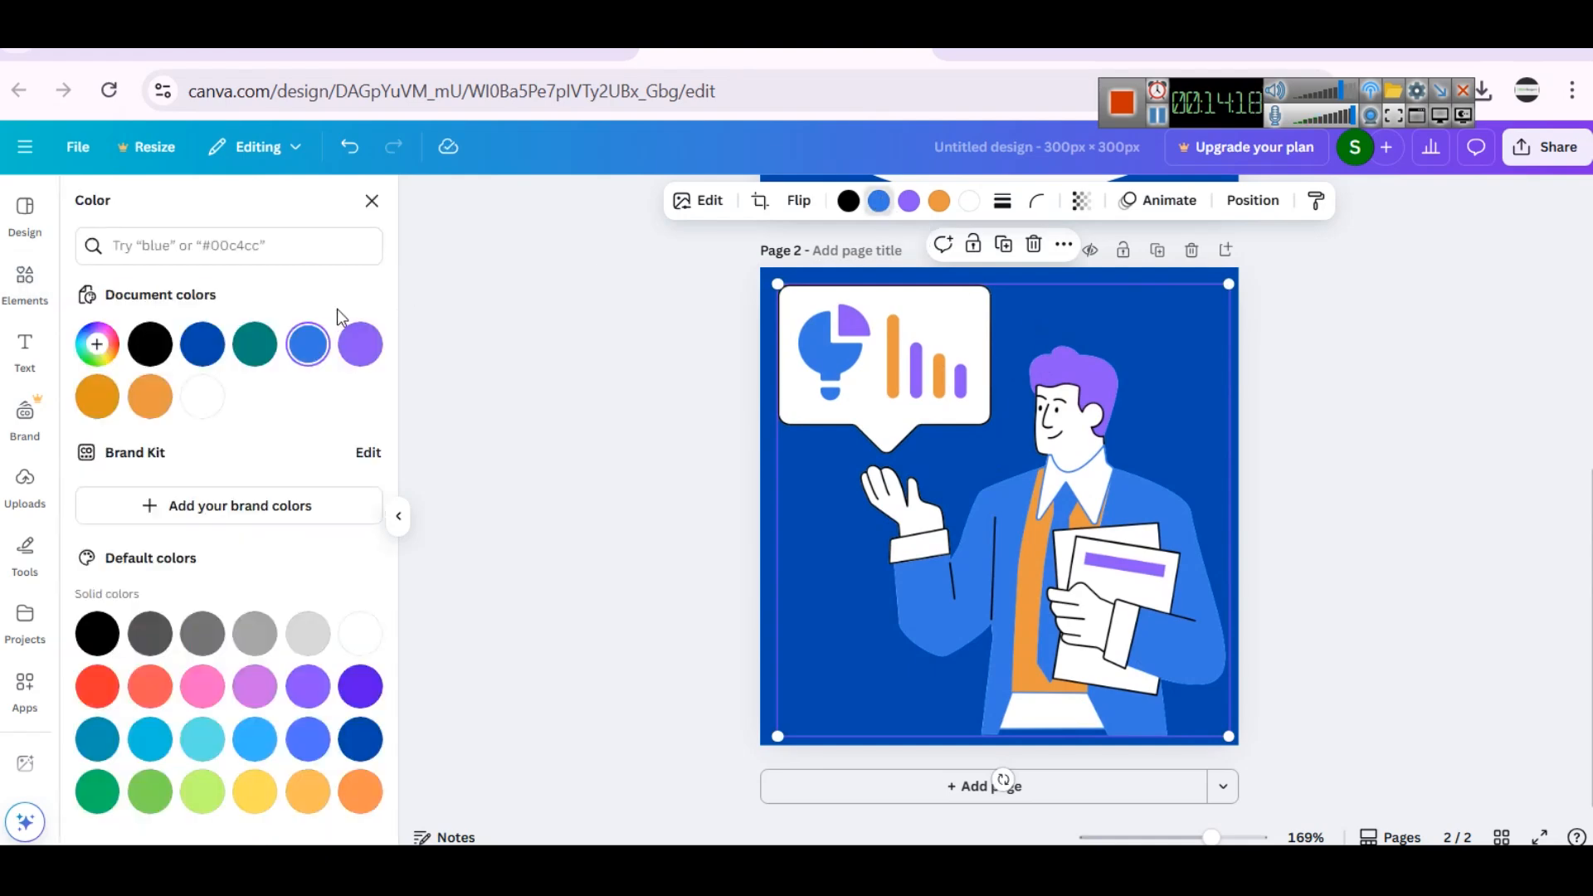
pyautogui.click(360, 633)
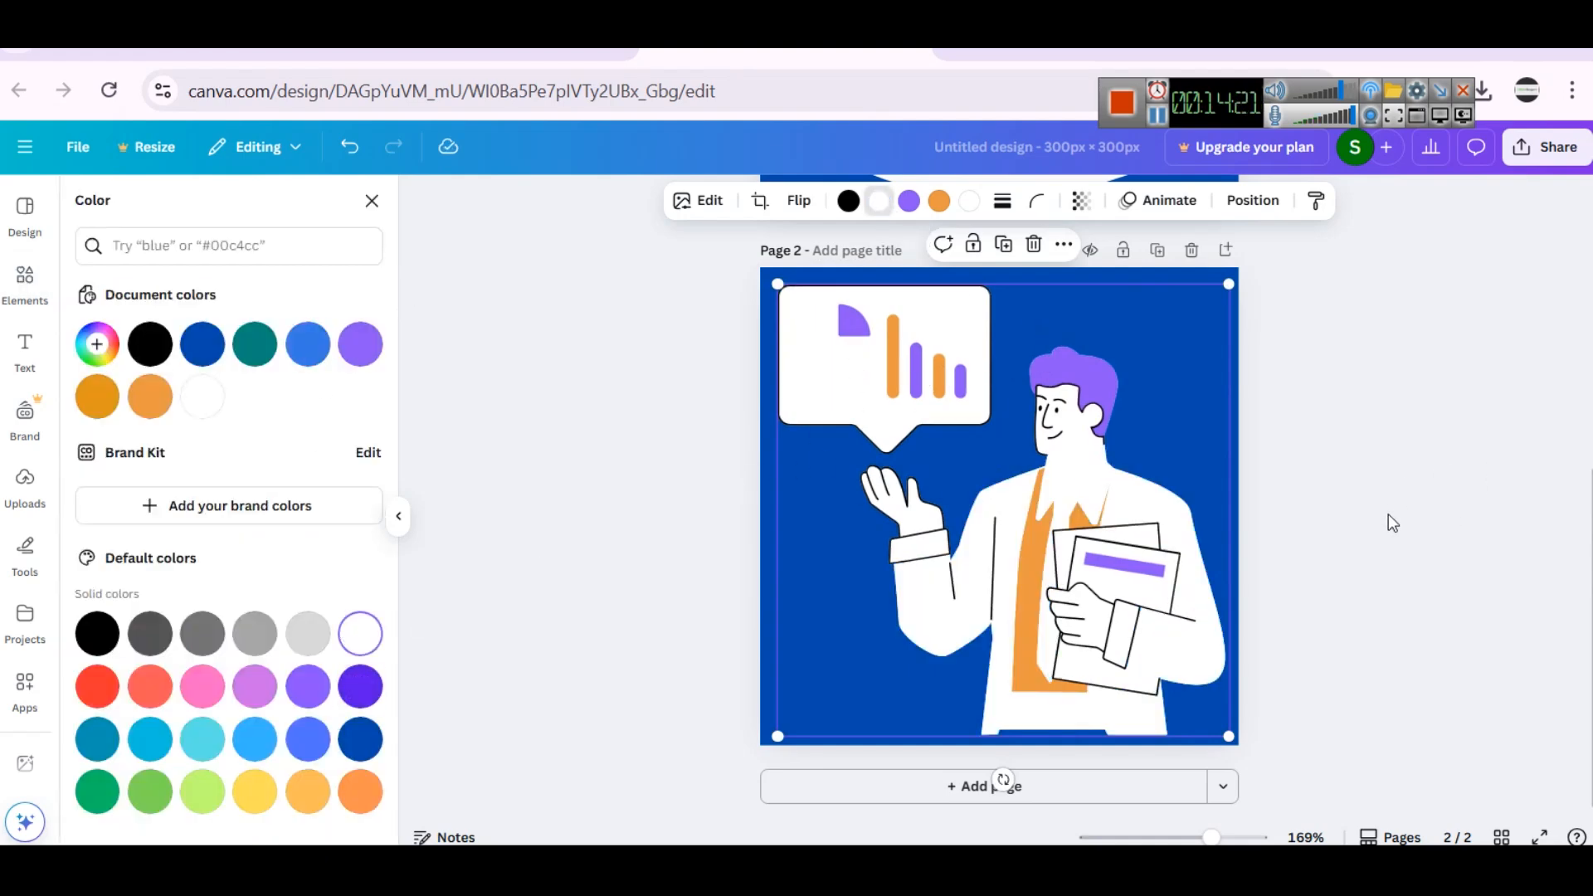
pyautogui.press('Escape')
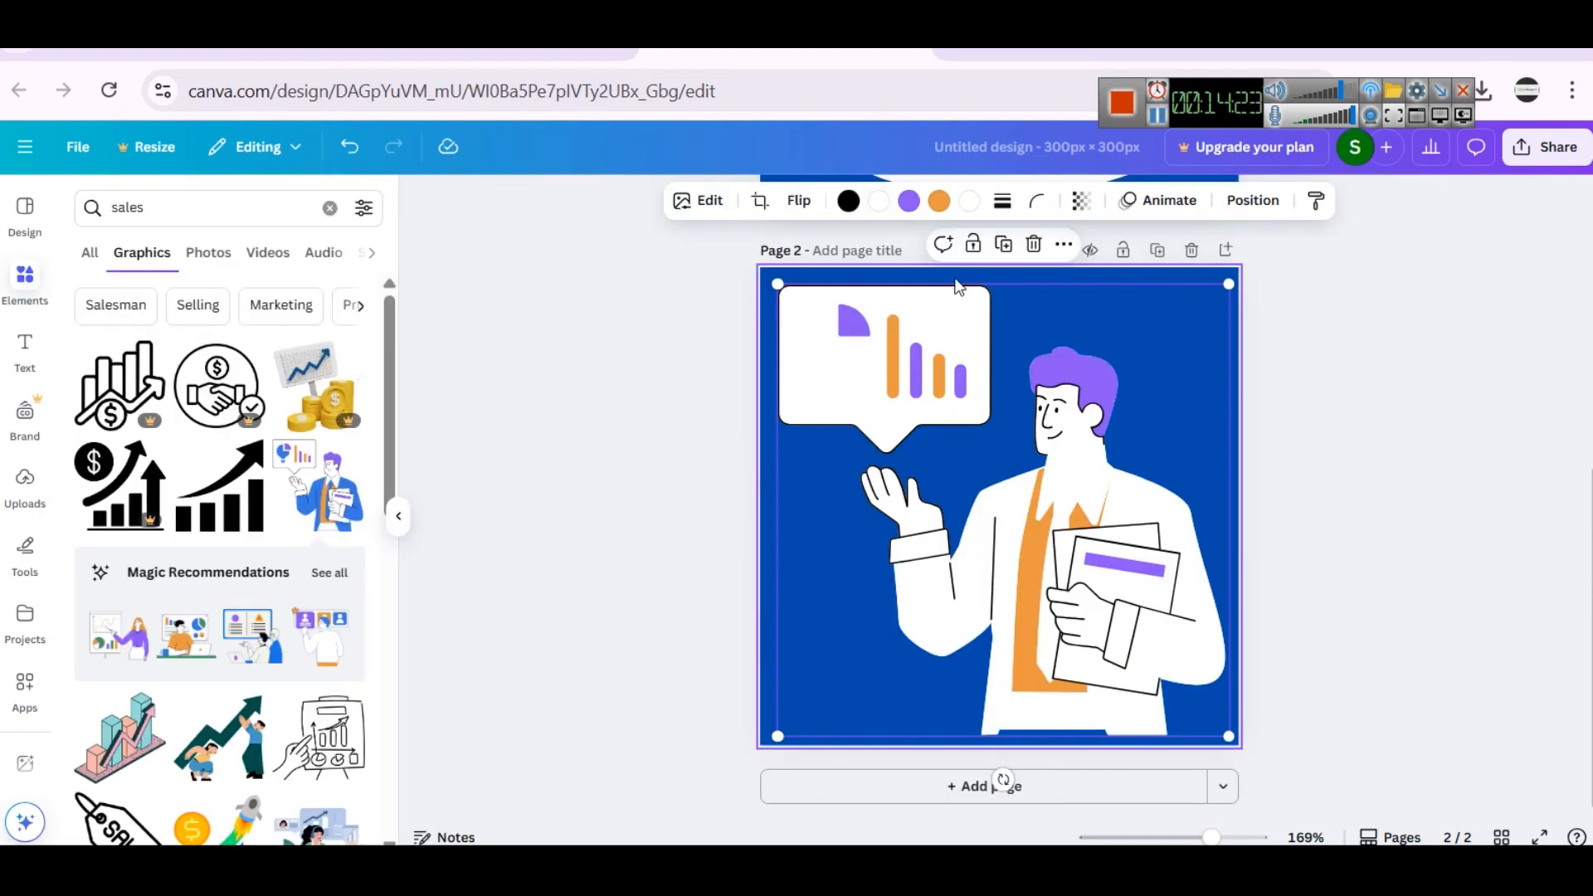
pyautogui.click(908, 200)
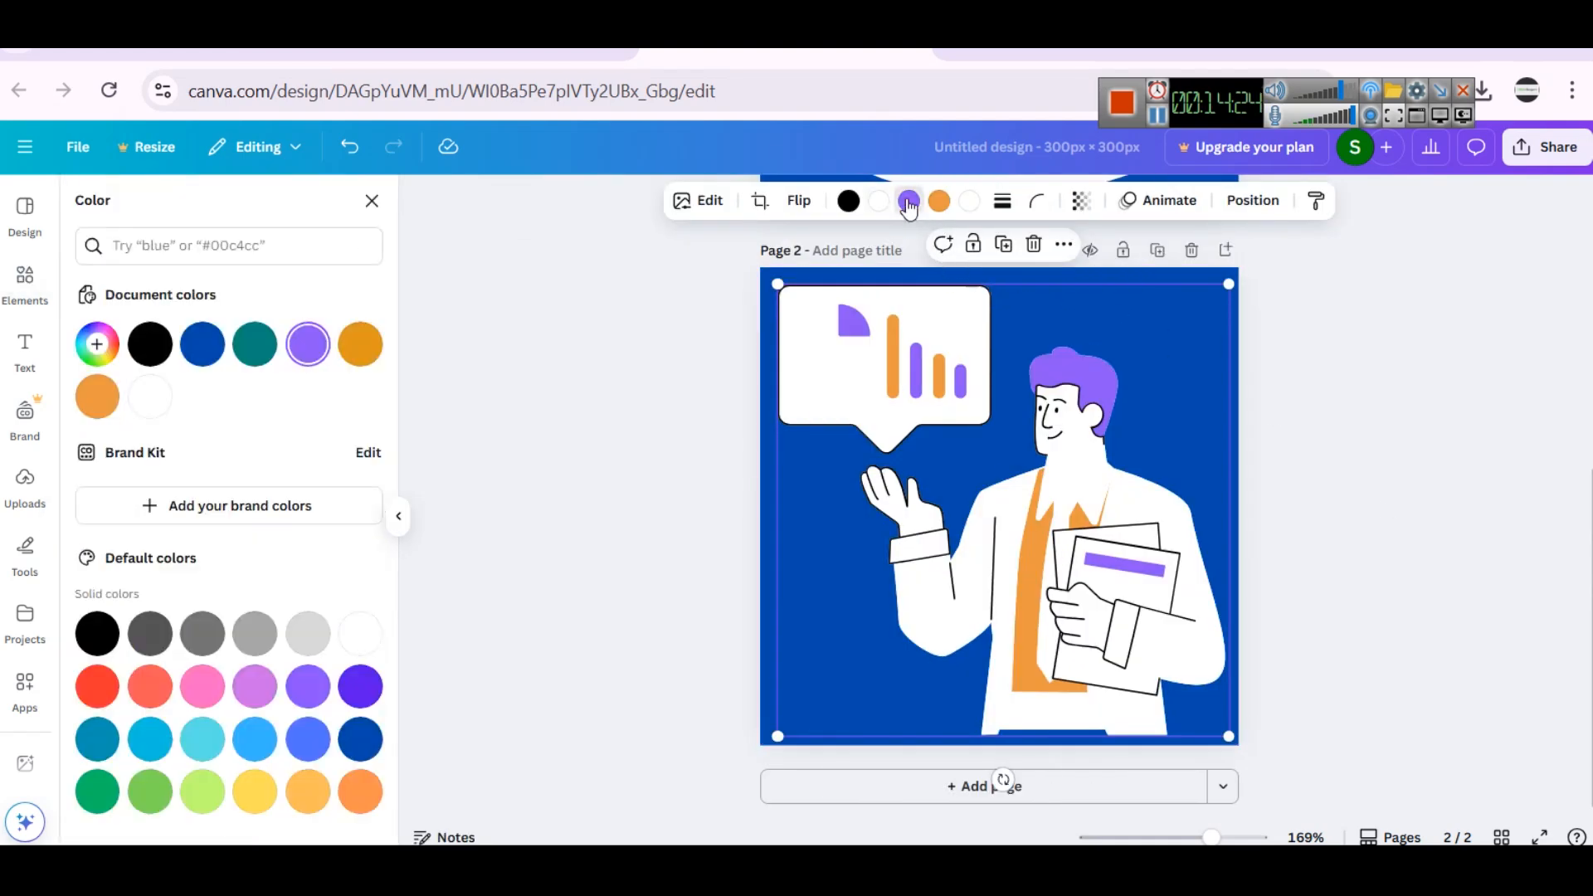
pyautogui.click(308, 634)
pyautogui.click(1413, 392)
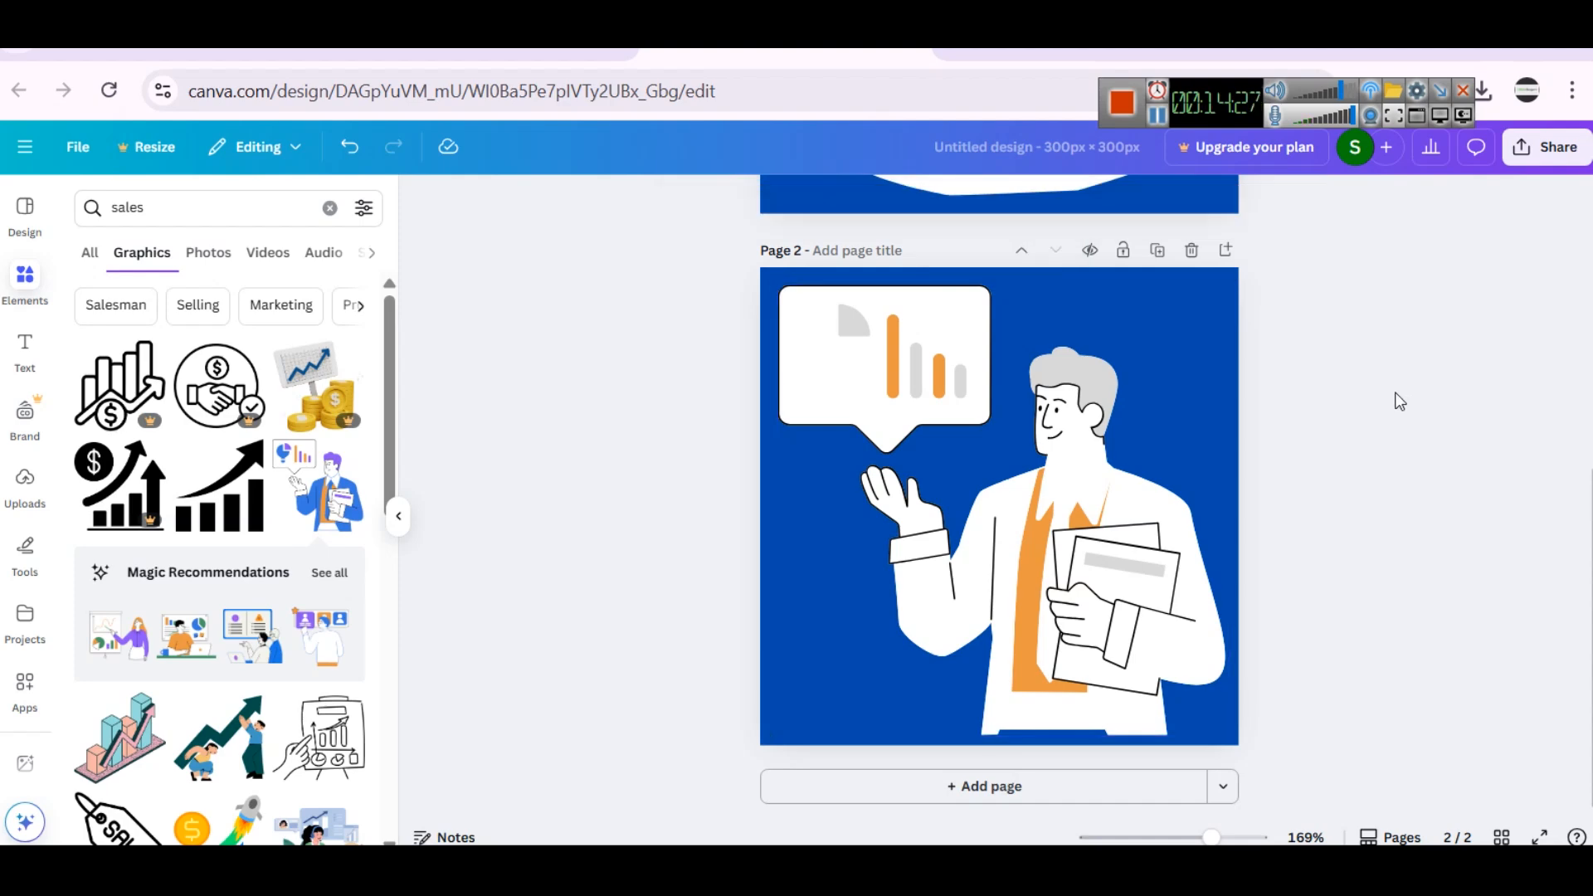
# - Add a third page and search the graphics for "globe"
pyautogui.click(927, 784)
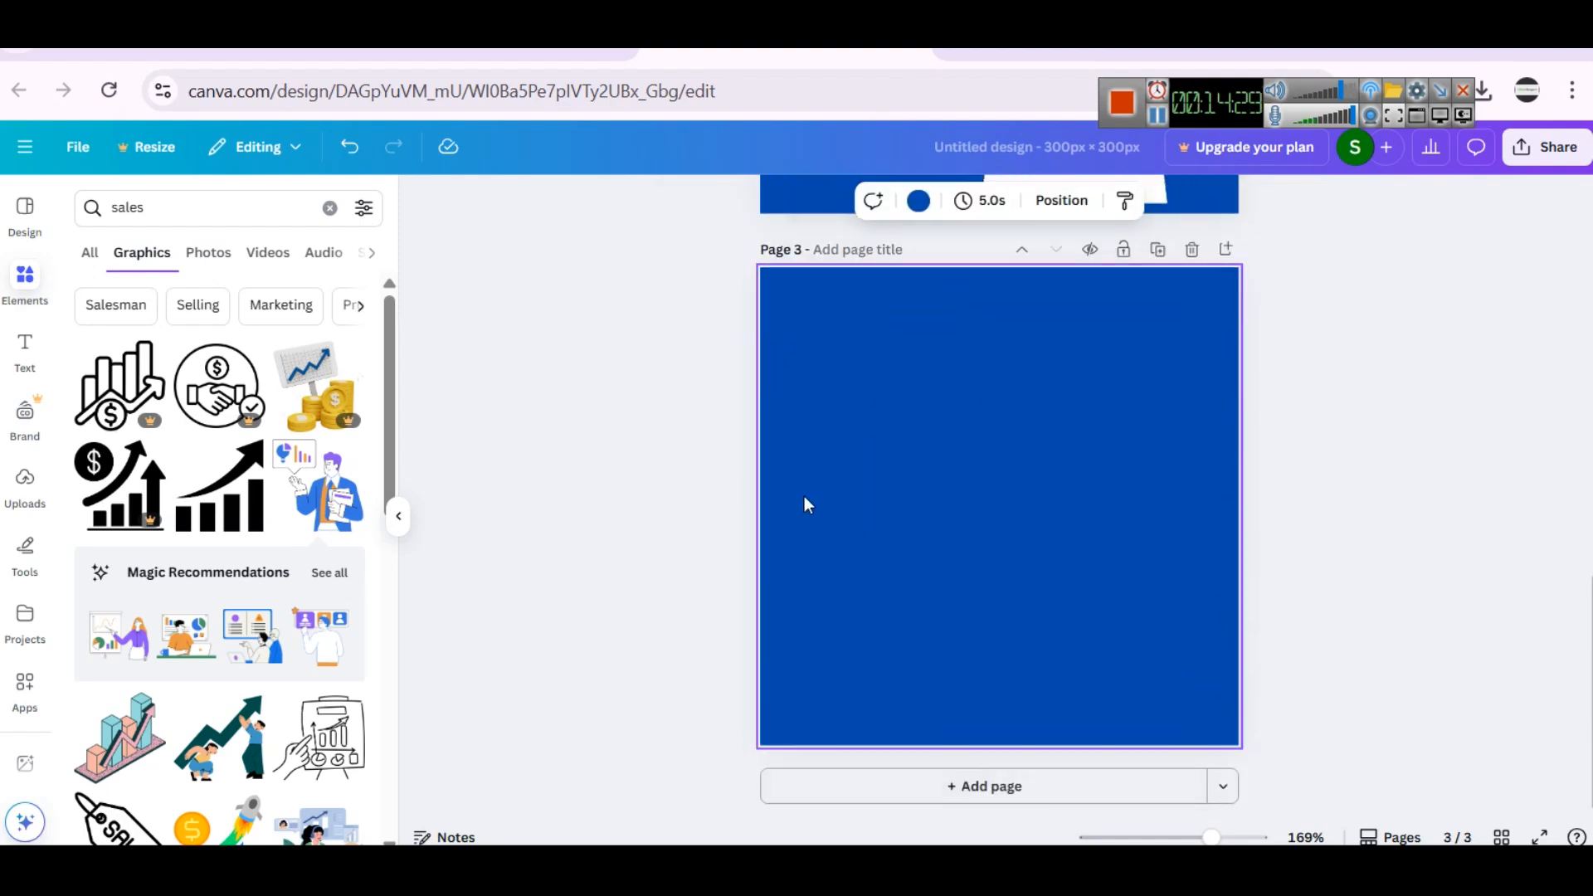
pyautogui.doubleClick(211, 214)
pyautogui.write('g')
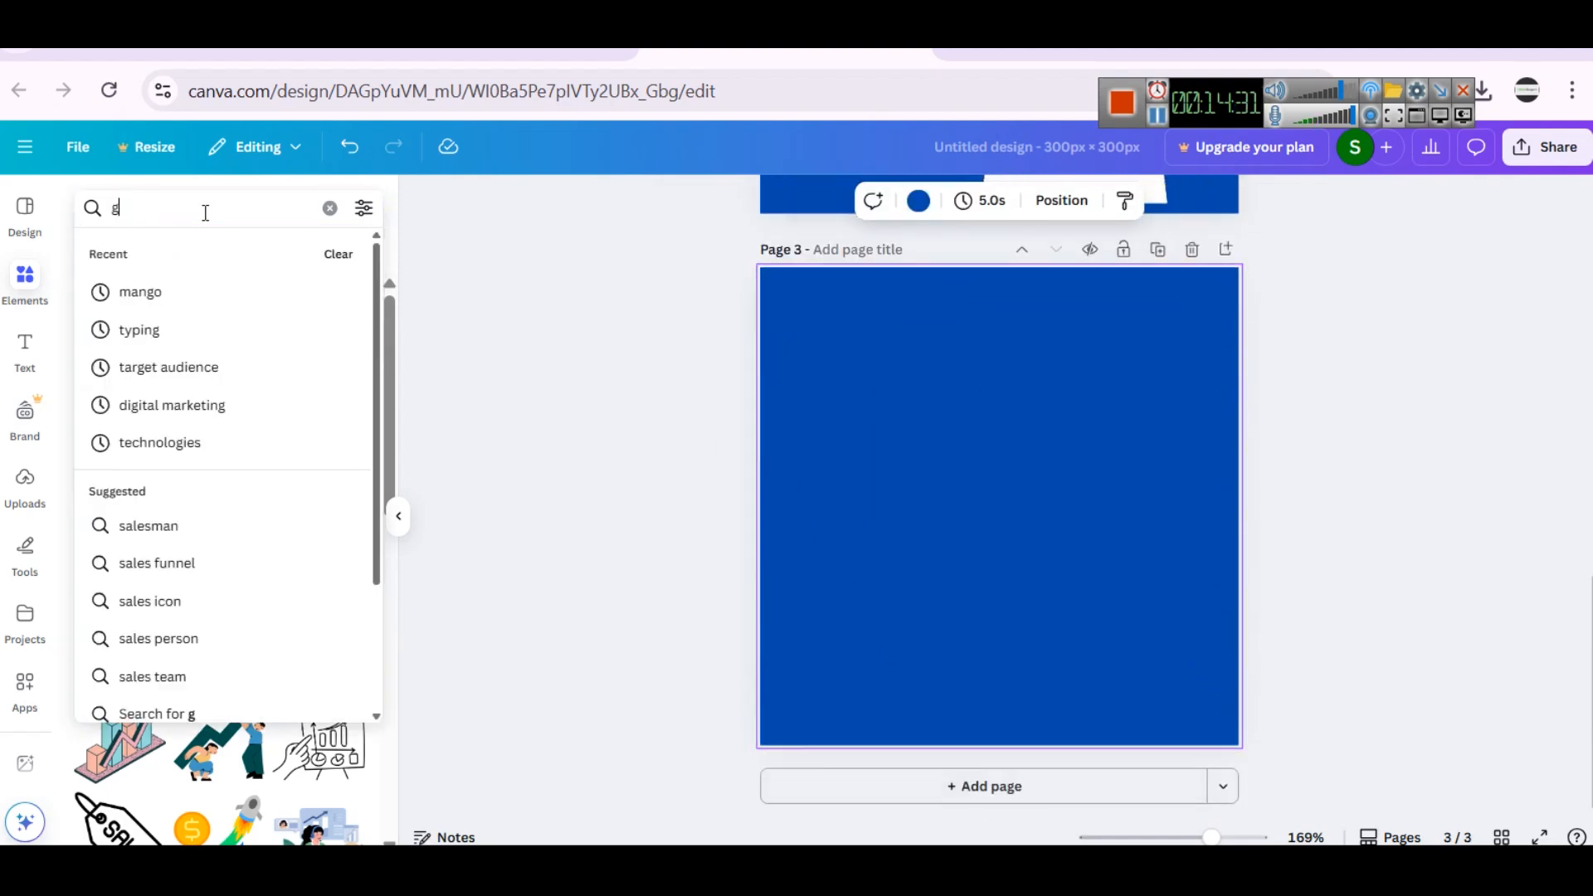
pyautogui.write('lobe')
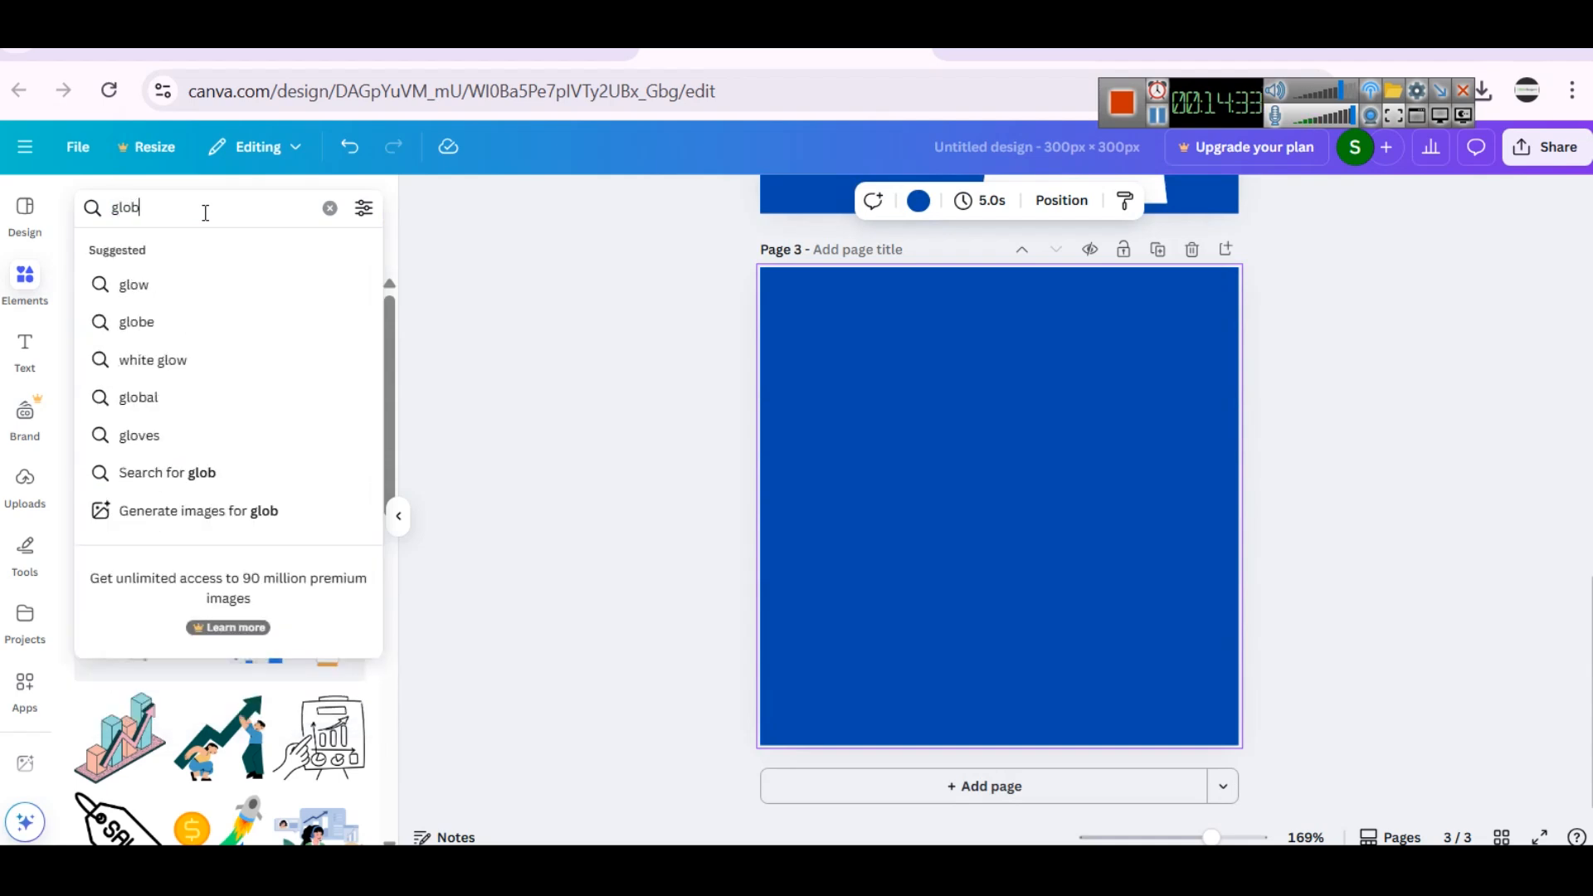
pyautogui.press('Return')
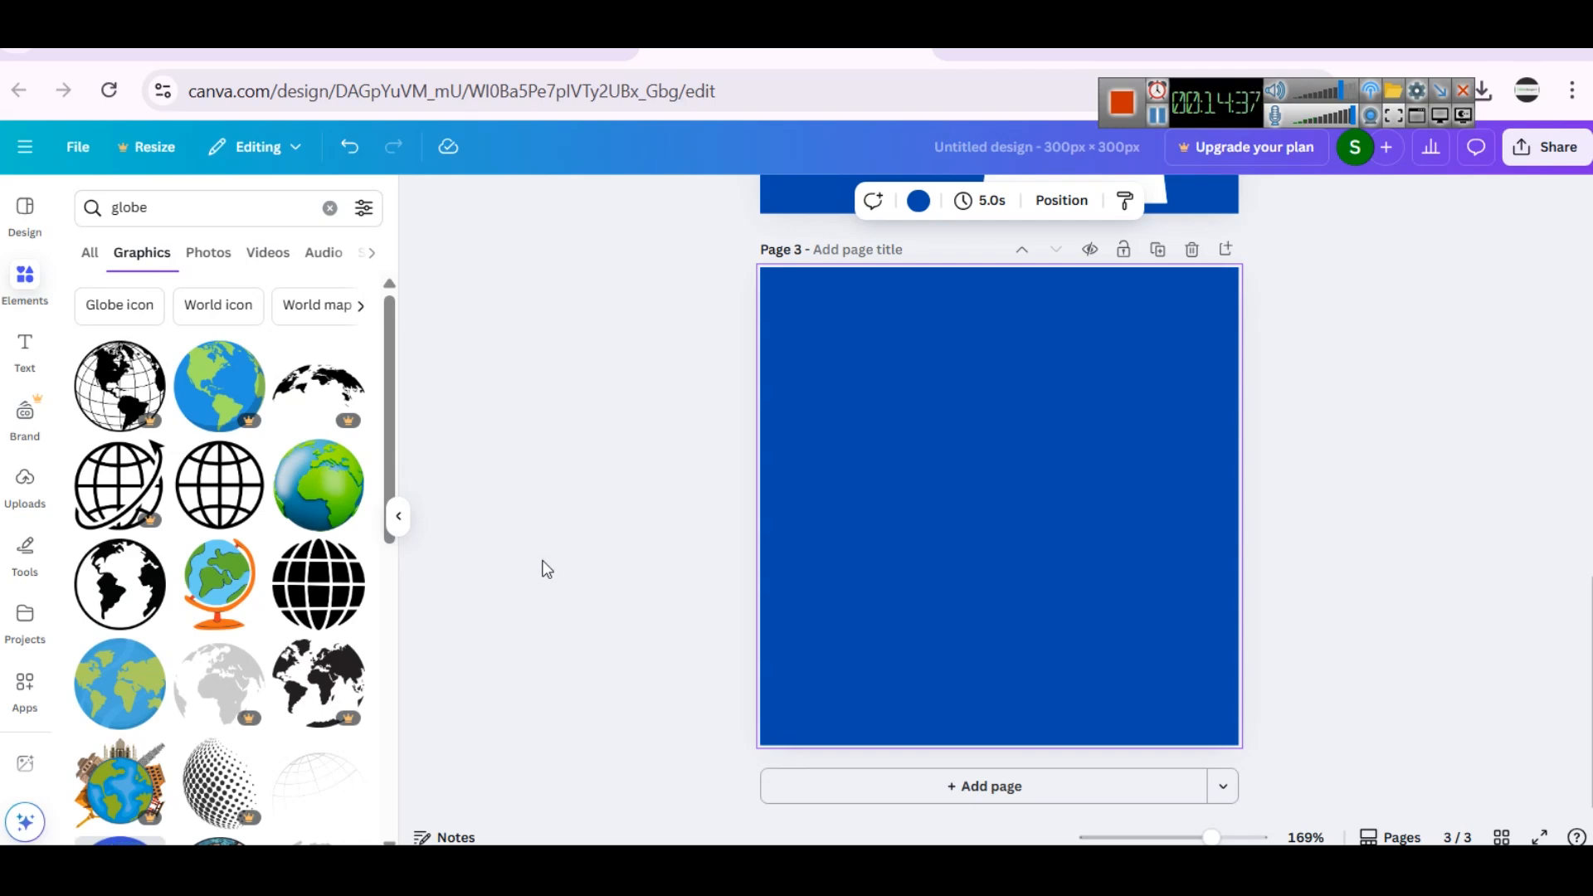
# - Place the black globe graphic with solid continents on page 3 and enlarge it to fill the page
pyautogui.click(119, 584)
pyautogui.moveTo(904, 410); pyautogui.dragTo(769, 275)
pyautogui.moveTo(1089, 597); pyautogui.dragTo(1225, 734)
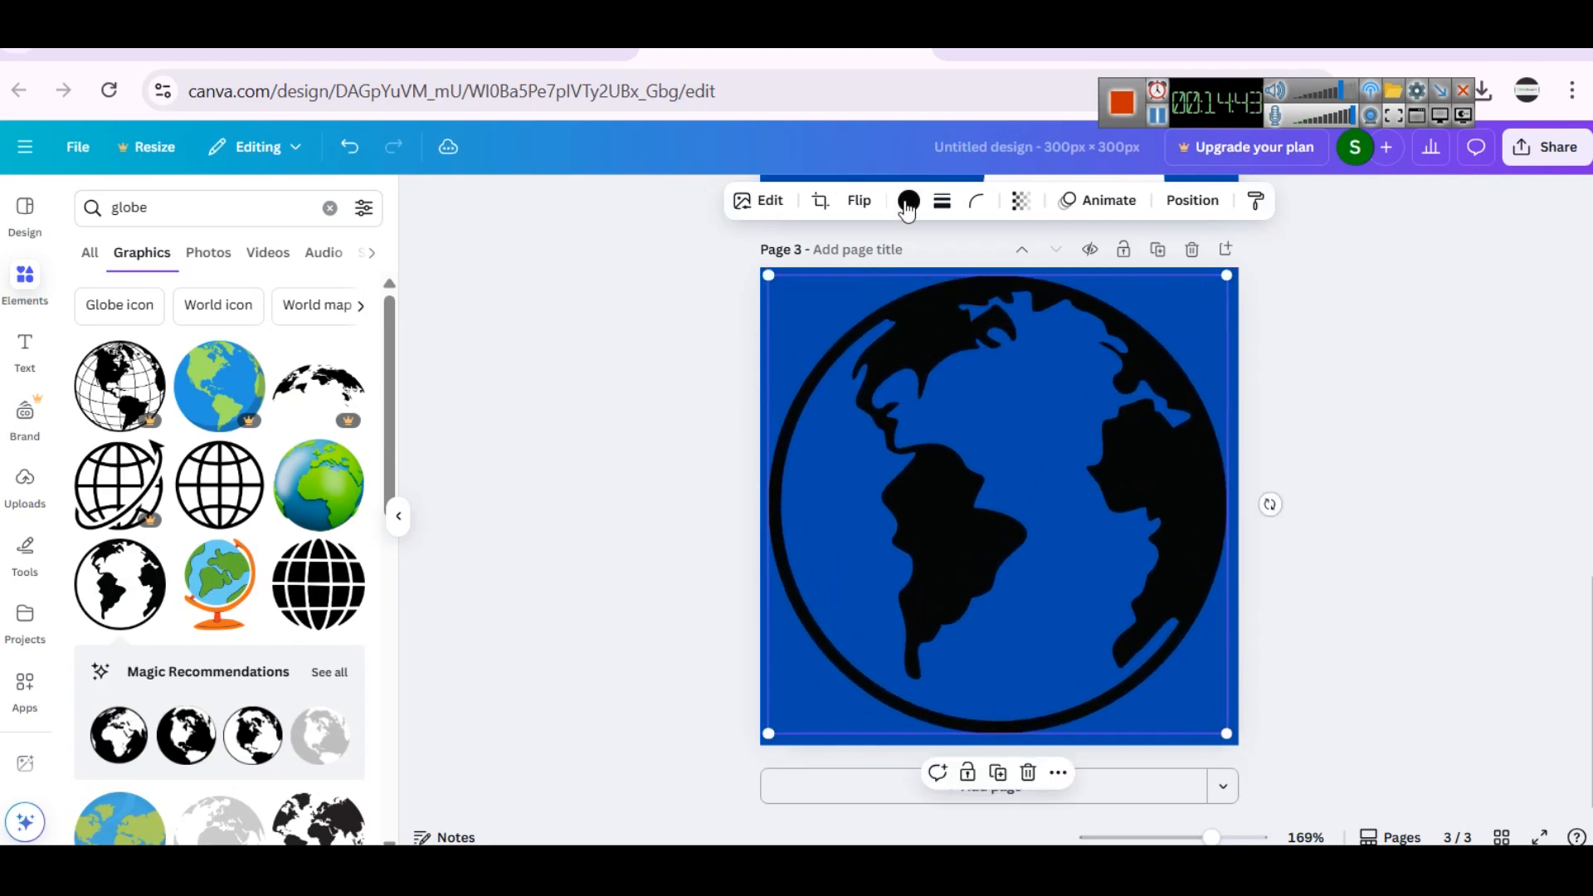
# - Recolor the black globe on page 3 to white
pyautogui.click(909, 201)
pyautogui.click(356, 357)
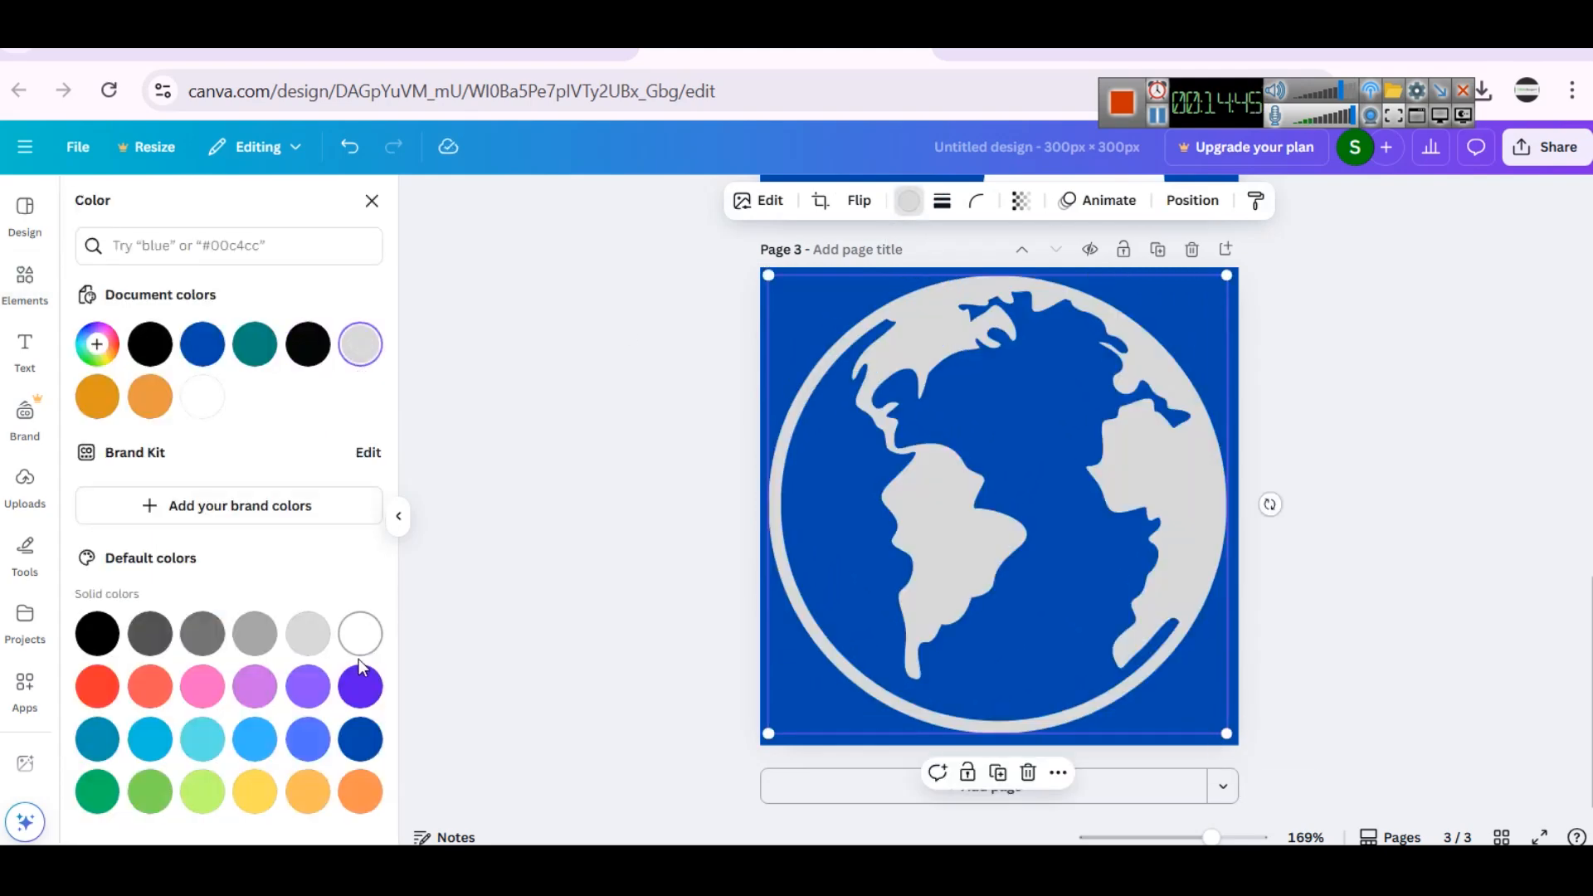
pyautogui.click(355, 638)
pyautogui.click(1357, 516)
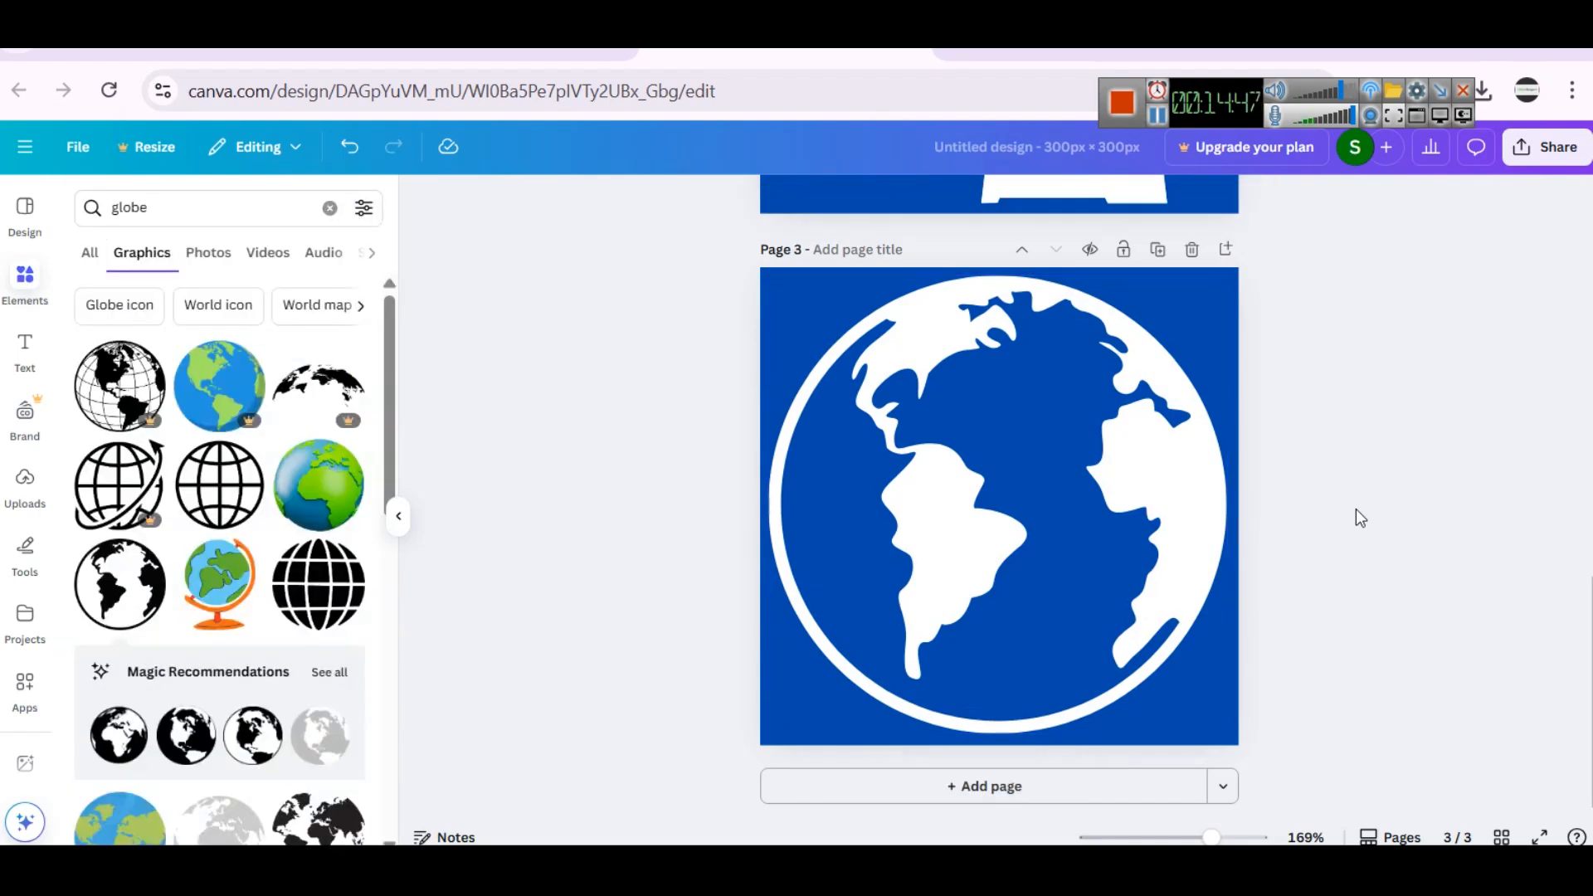
# - Title the design "menu-icons" and look over its pages
pyautogui.scroll(10, 1080, 538)
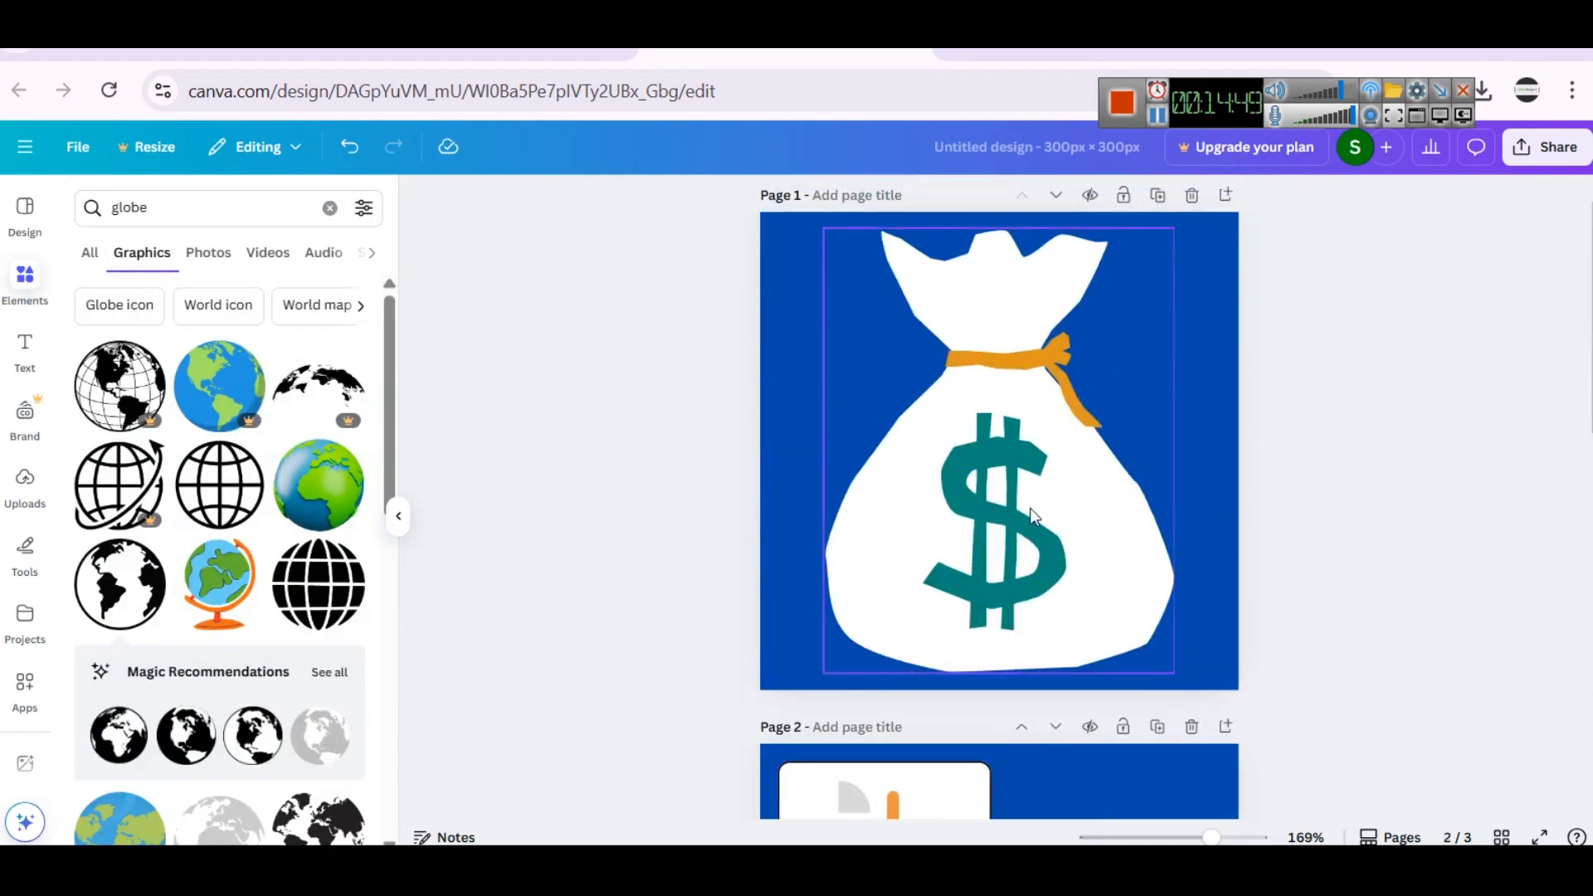
pyautogui.click(952, 152)
pyautogui.write('menu-icons')
pyautogui.scroll(-10, 1048, 405)
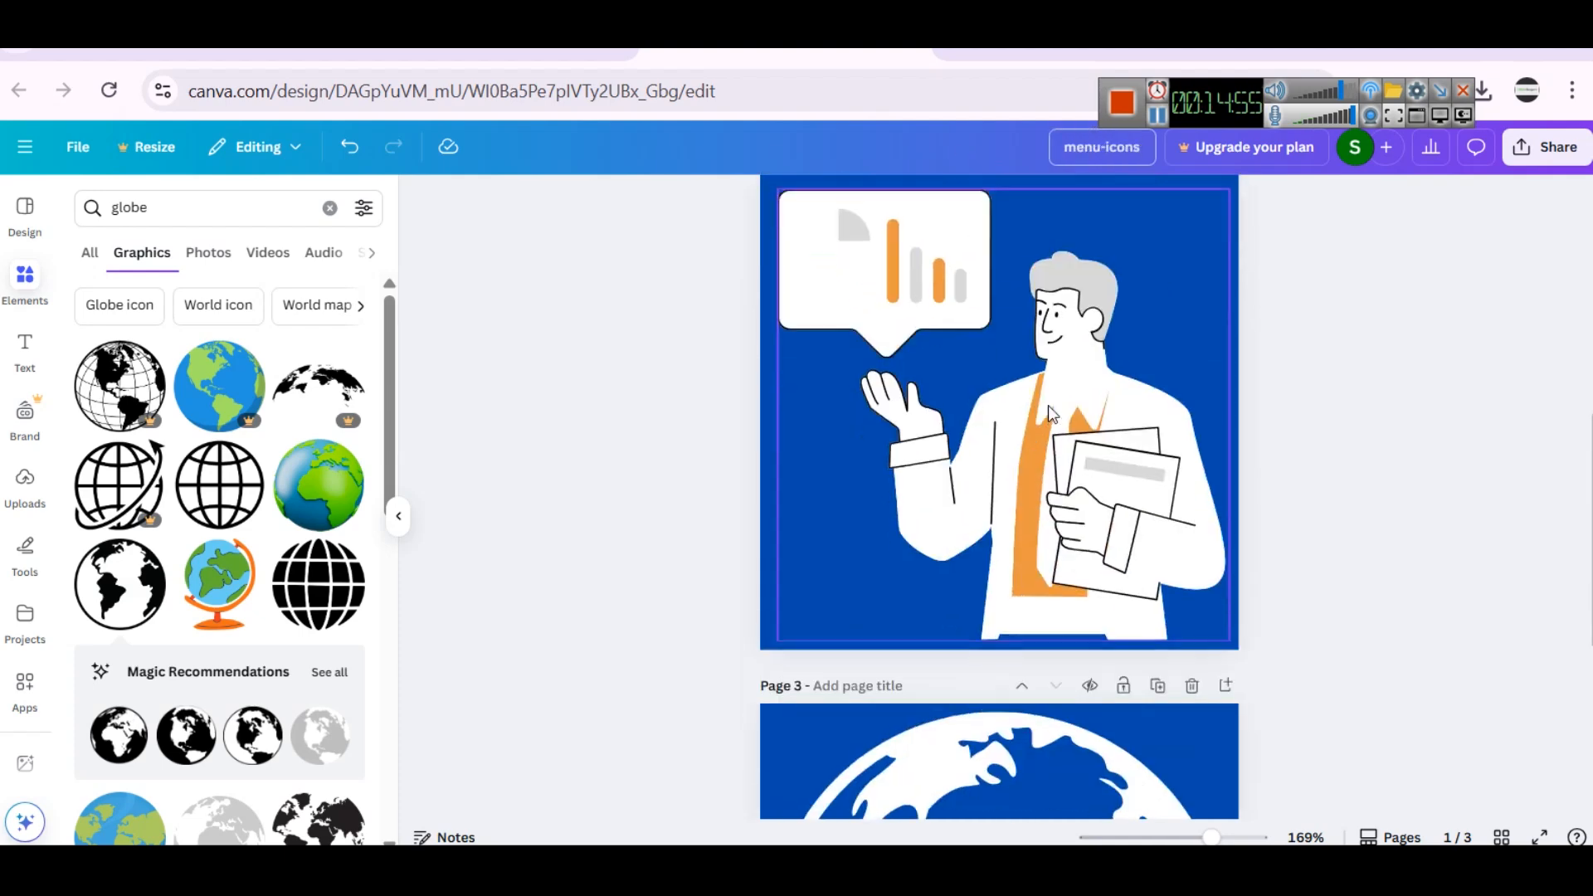
pyautogui.click(1158, 114)
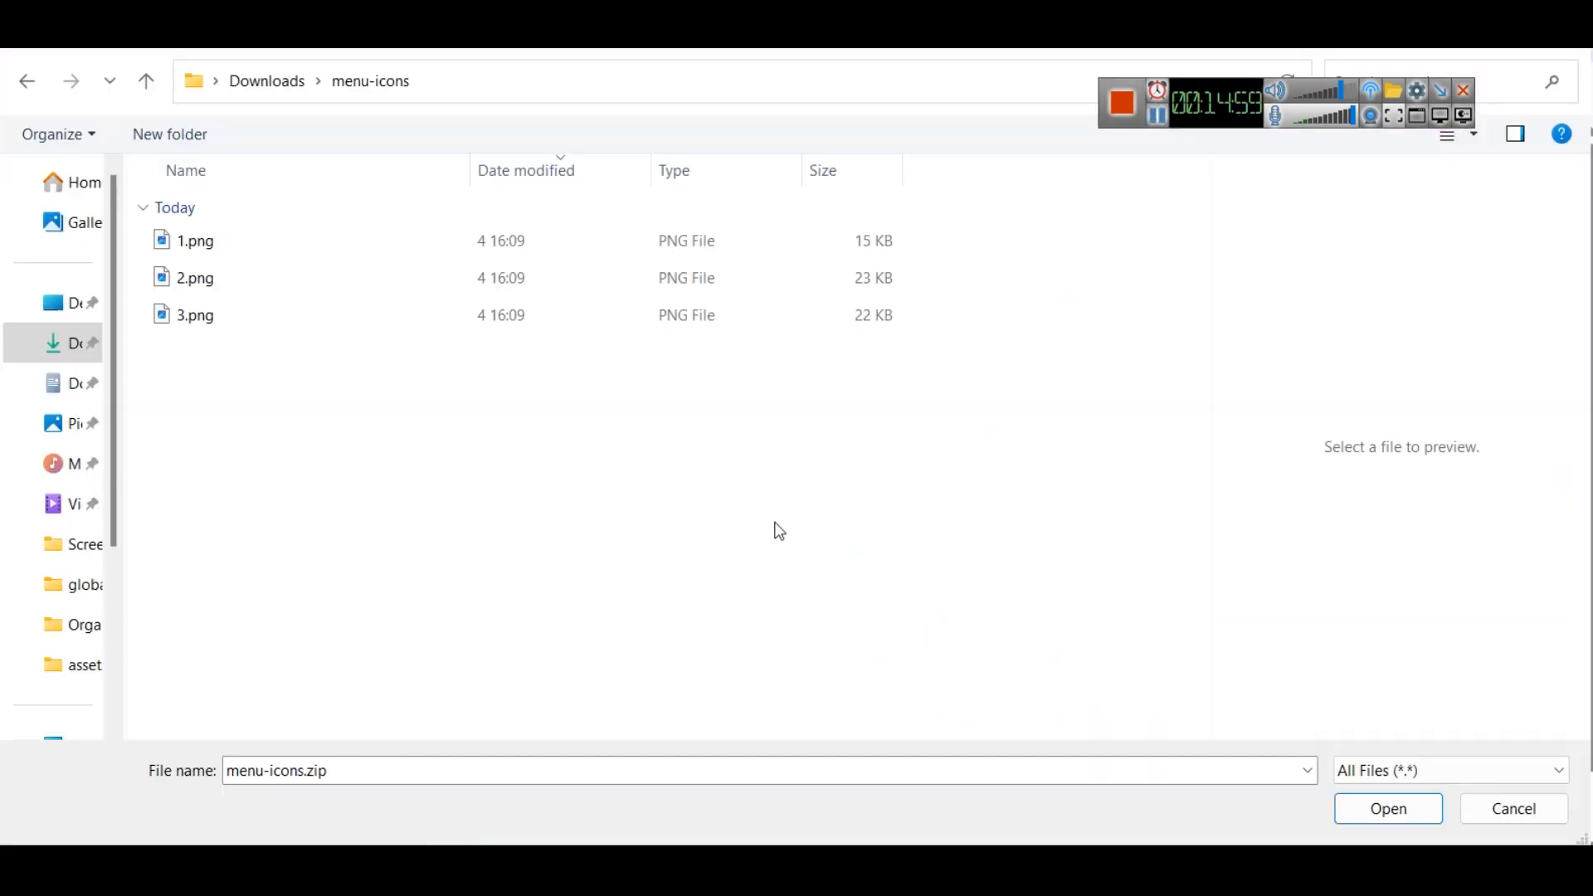
# - Upload the icon PNGs from the menu-icons download folder to remove.bg and display the businessman icon's background-removed version
pyautogui.click(256, 247)
pyautogui.click(246, 270)
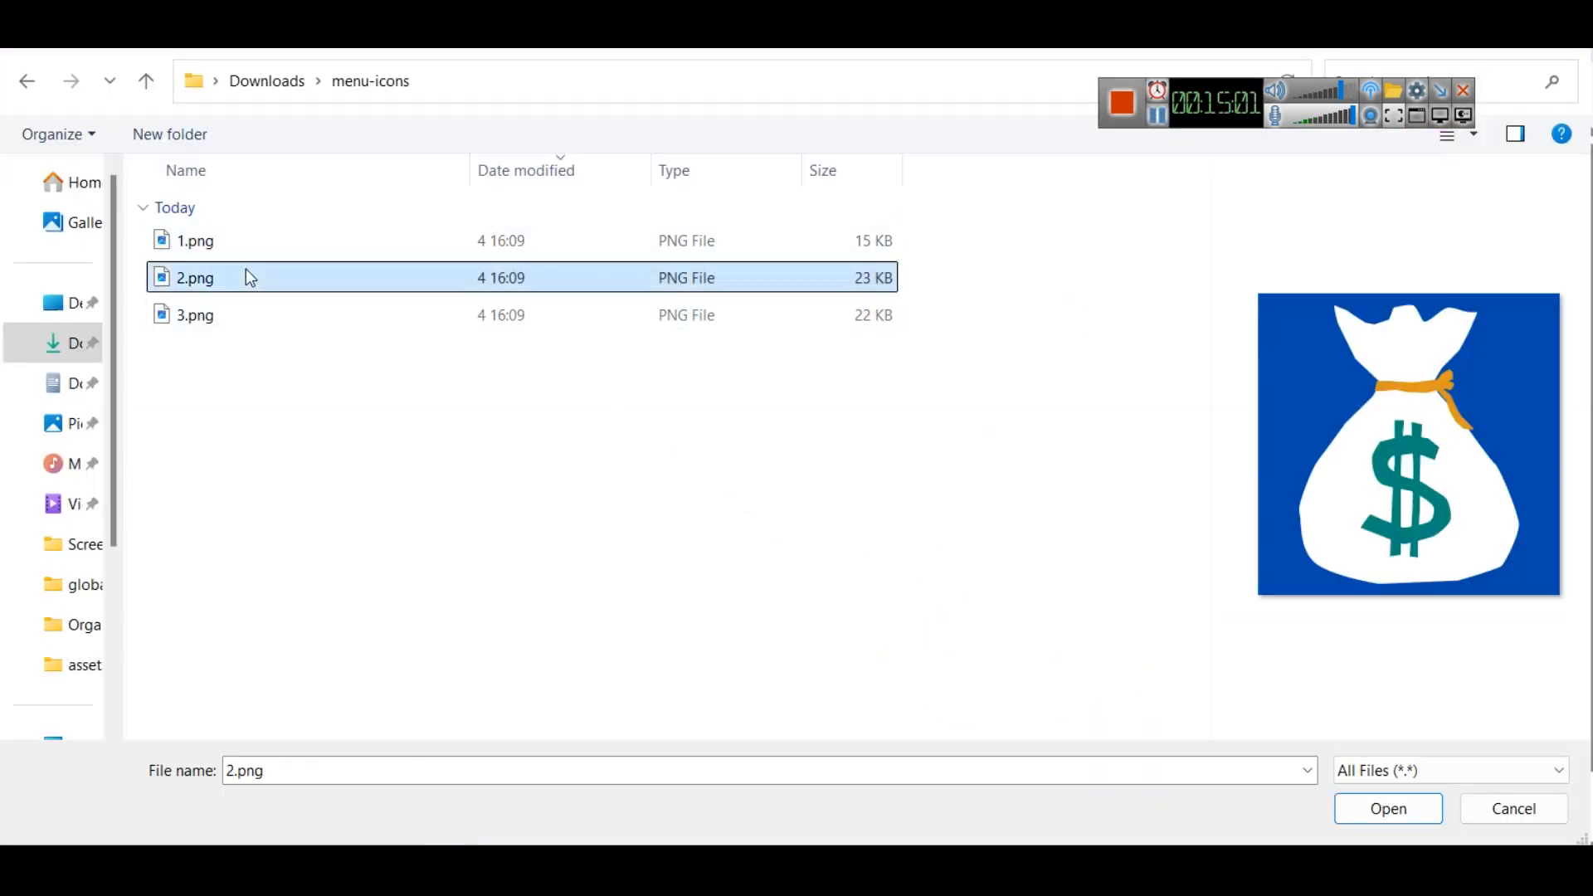
pyautogui.doubleClick(246, 242)
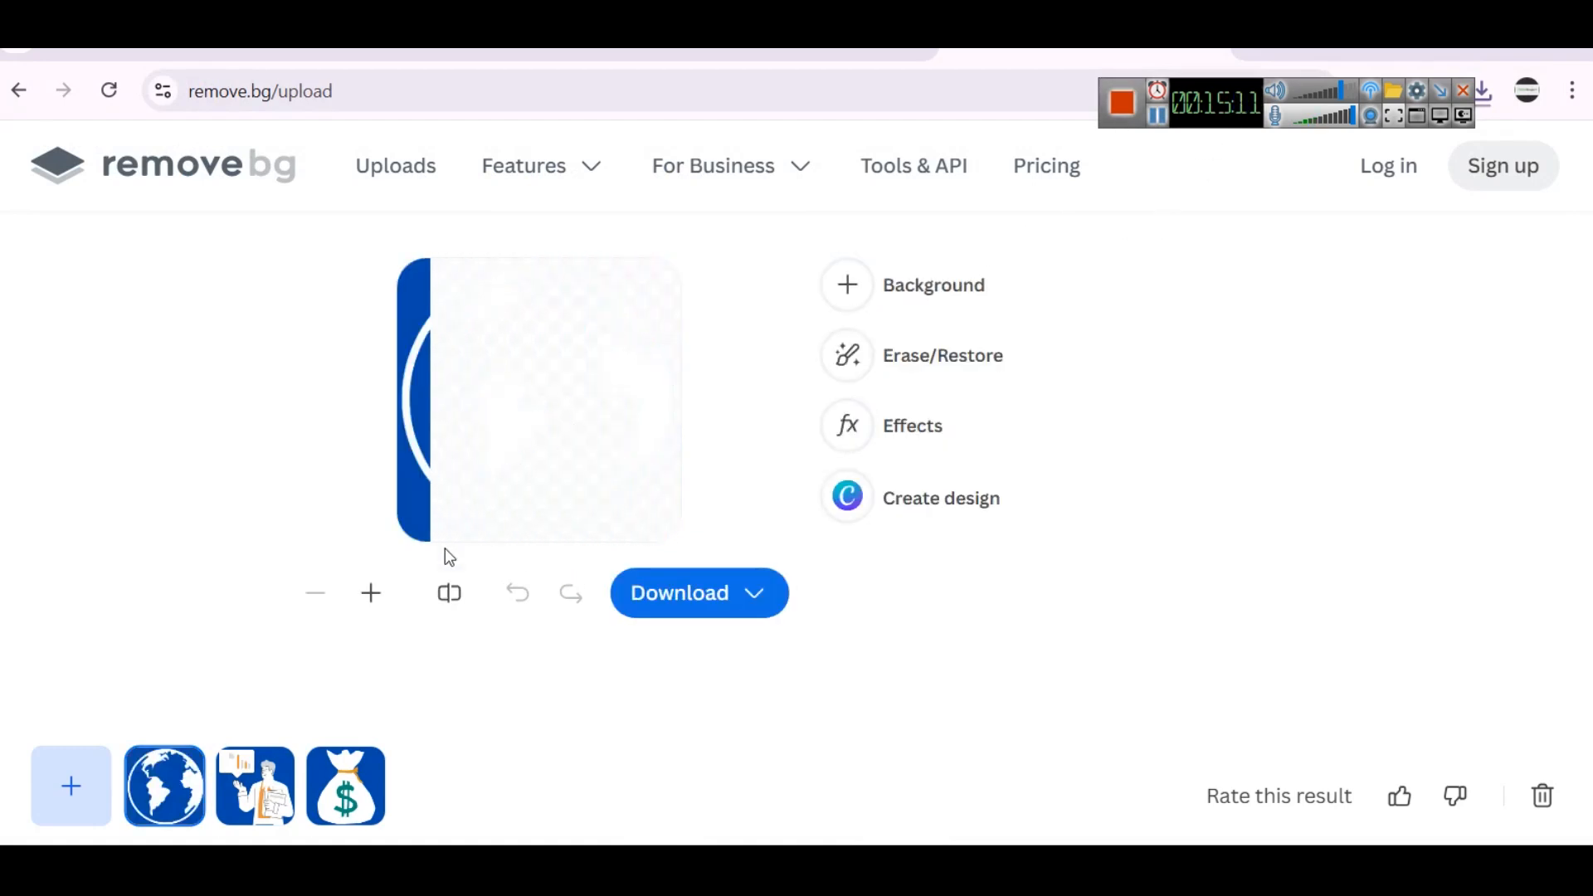
pyautogui.click(255, 784)
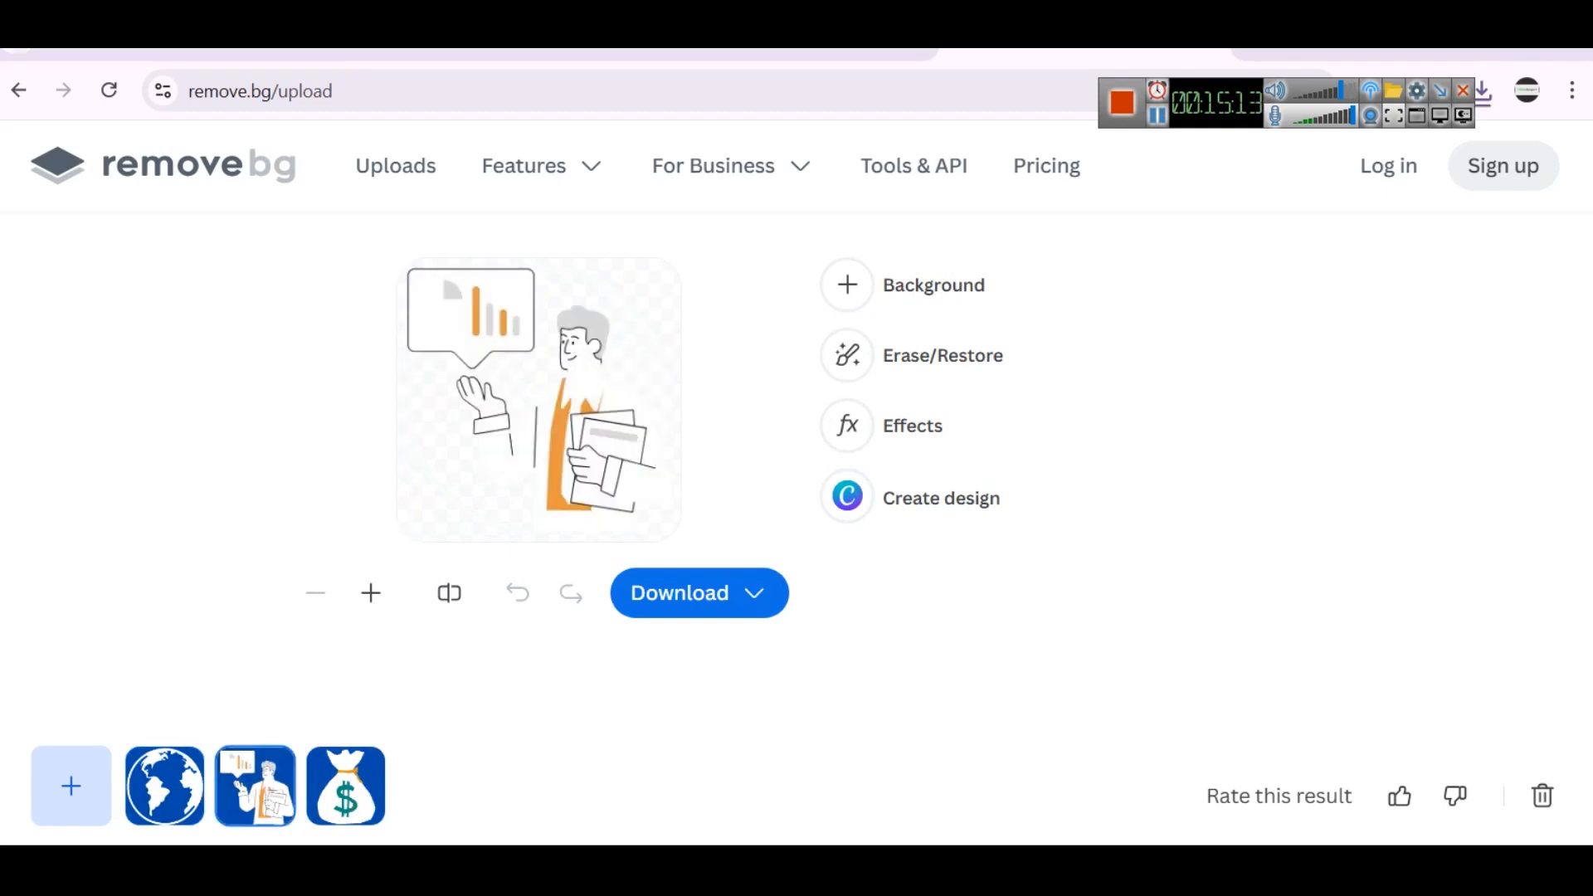
# - Display the money bag icon's background-removed version
pyautogui.click(346, 786)
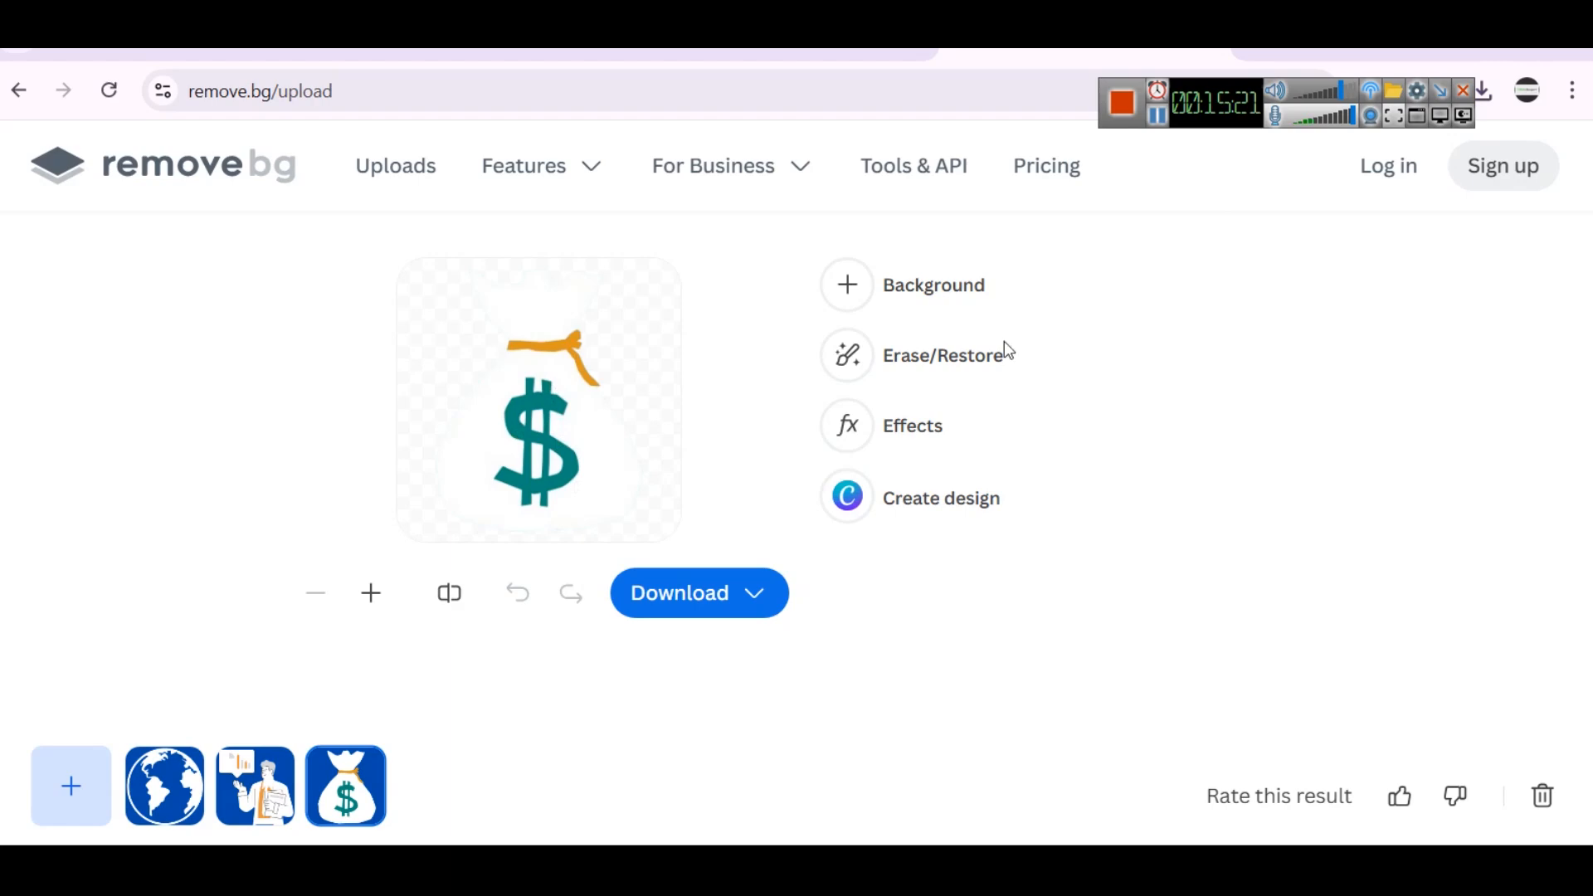
pyautogui.click(1158, 118)
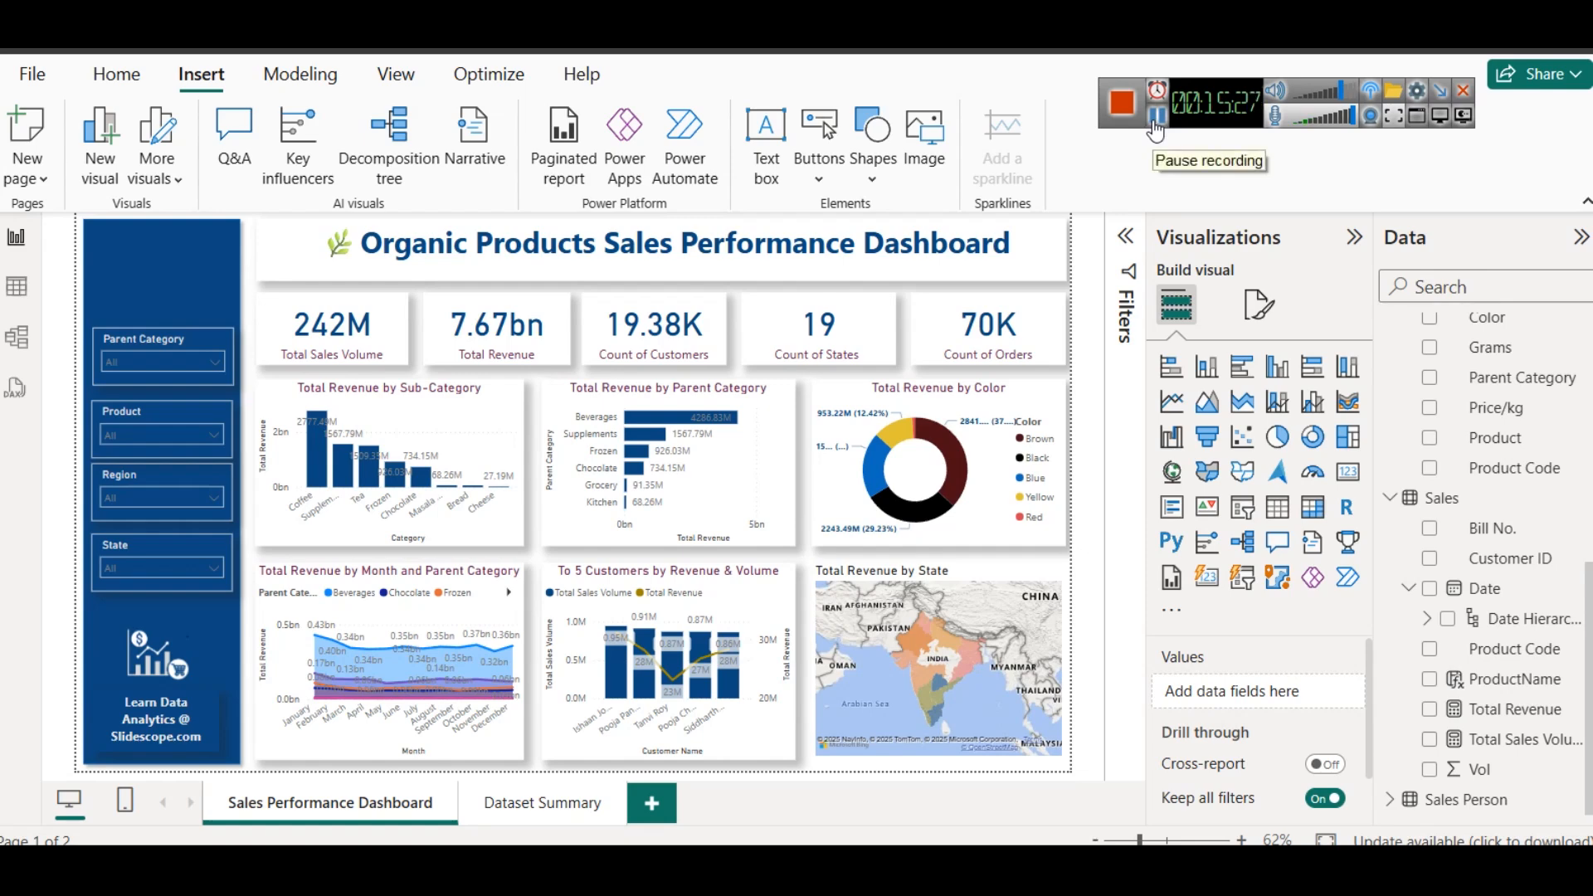
# - In Power BI, insert the customer.png image, shrink it to icon size and place it in the blue sidebar above the Parent Category slicer
pyautogui.click(945, 157)
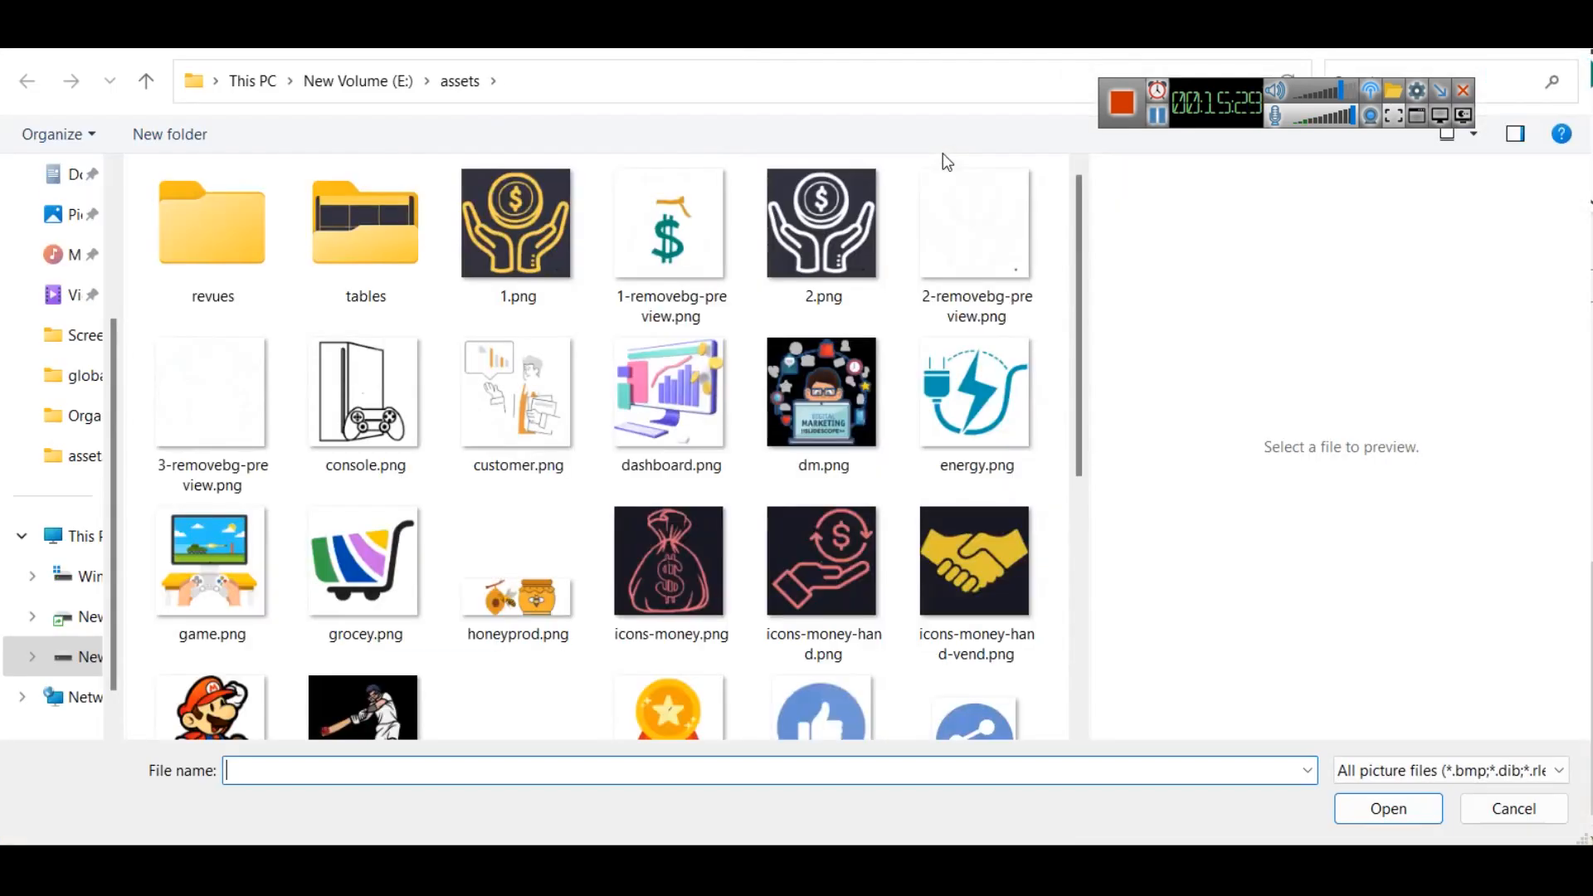
pyautogui.click(203, 399)
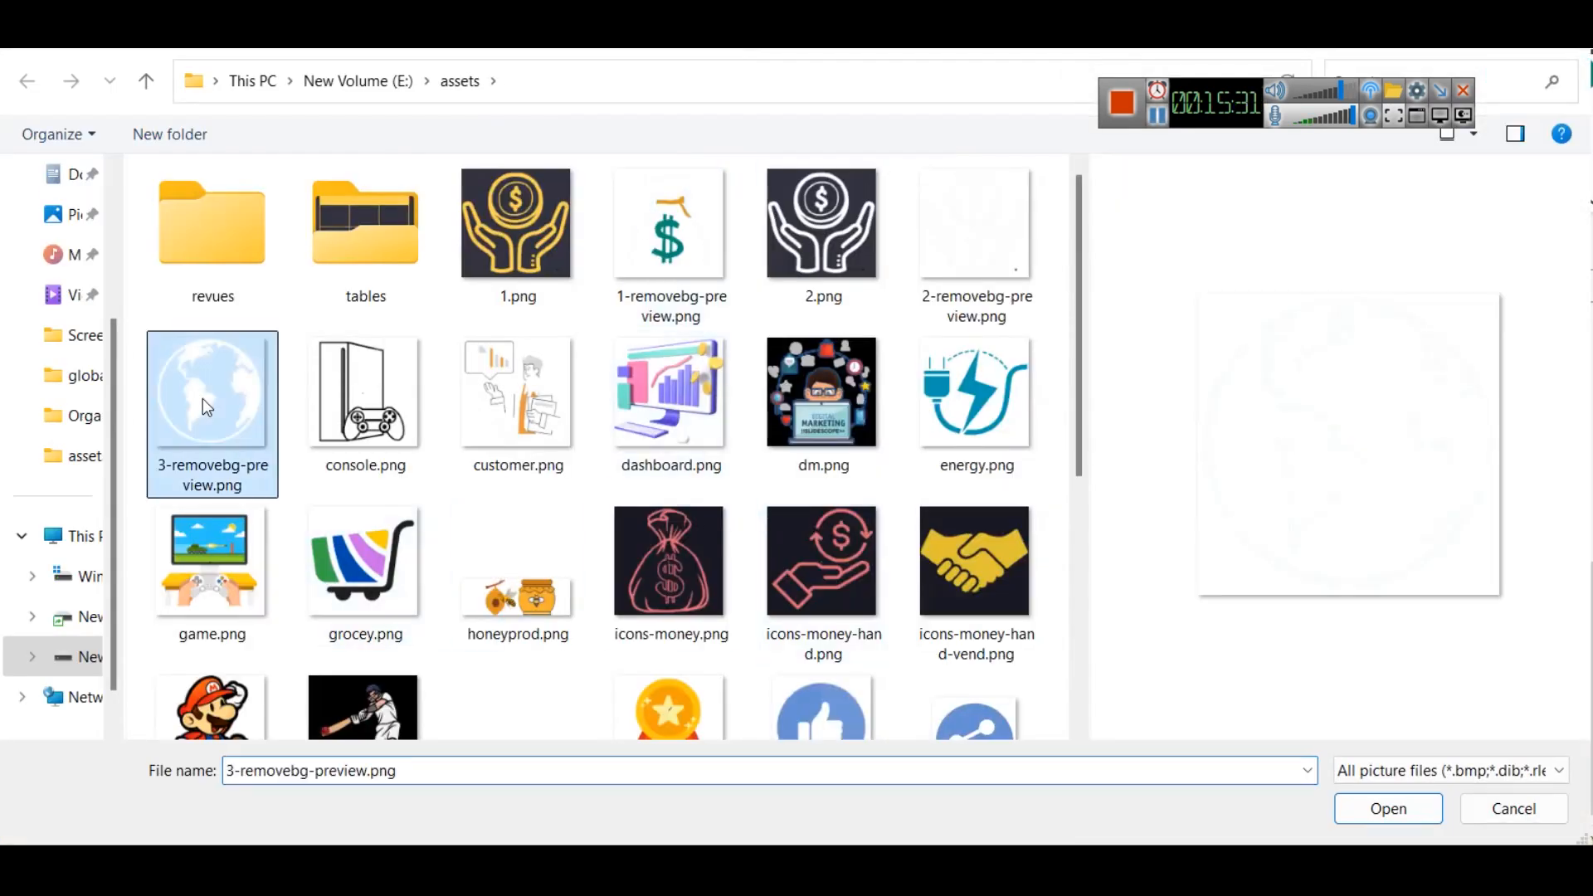
pyautogui.scroll(-5, 780, 701)
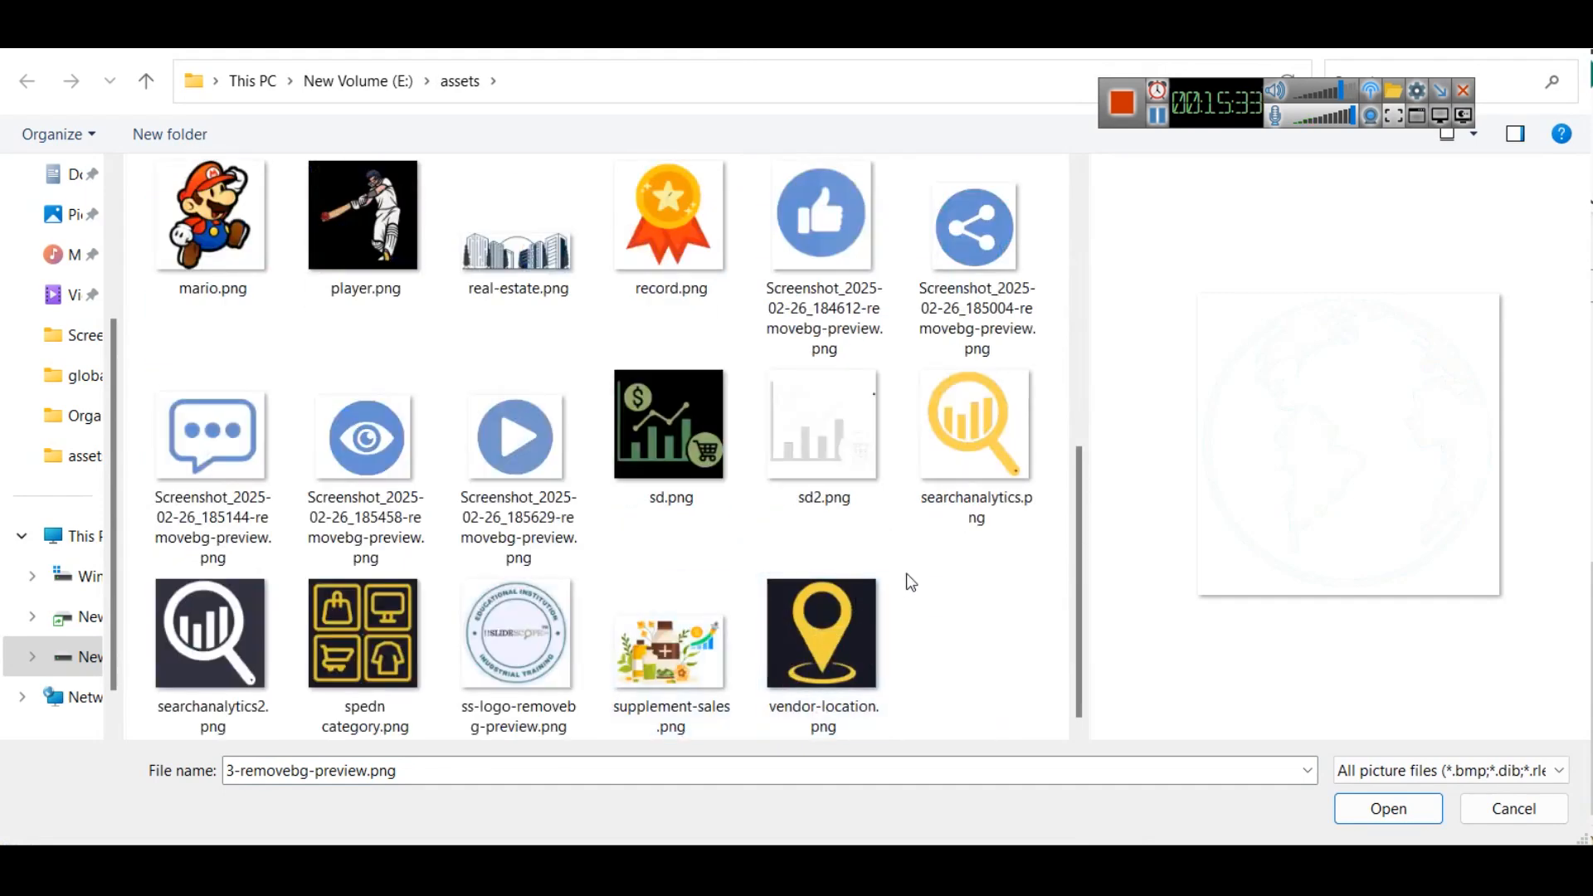
pyautogui.scroll(5, 911, 584)
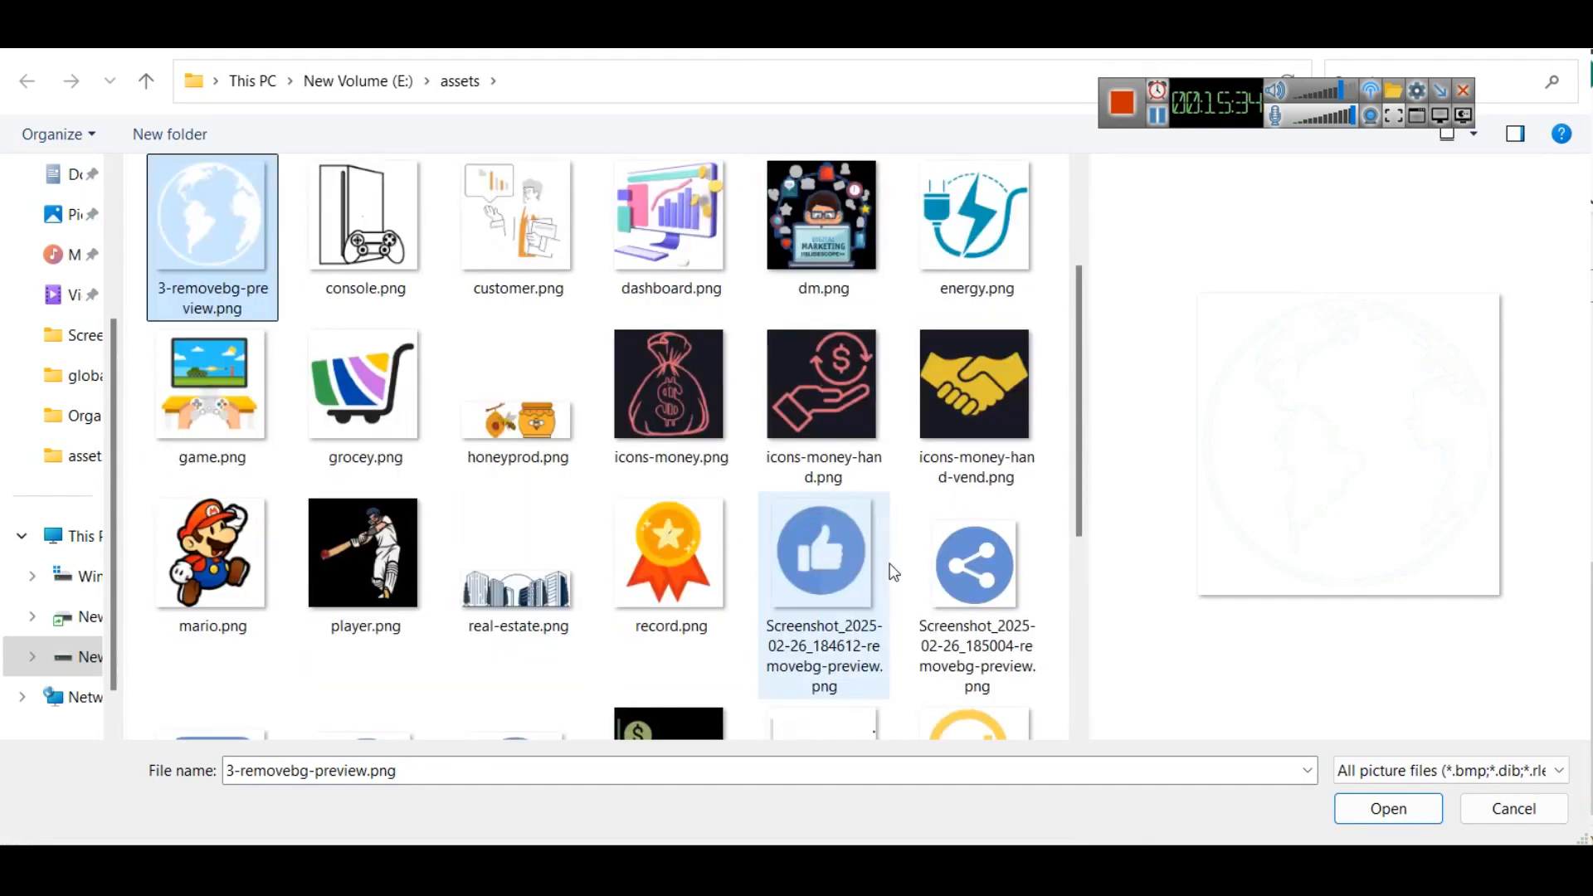
pyautogui.click(539, 278)
pyautogui.doubleClick(582, 242)
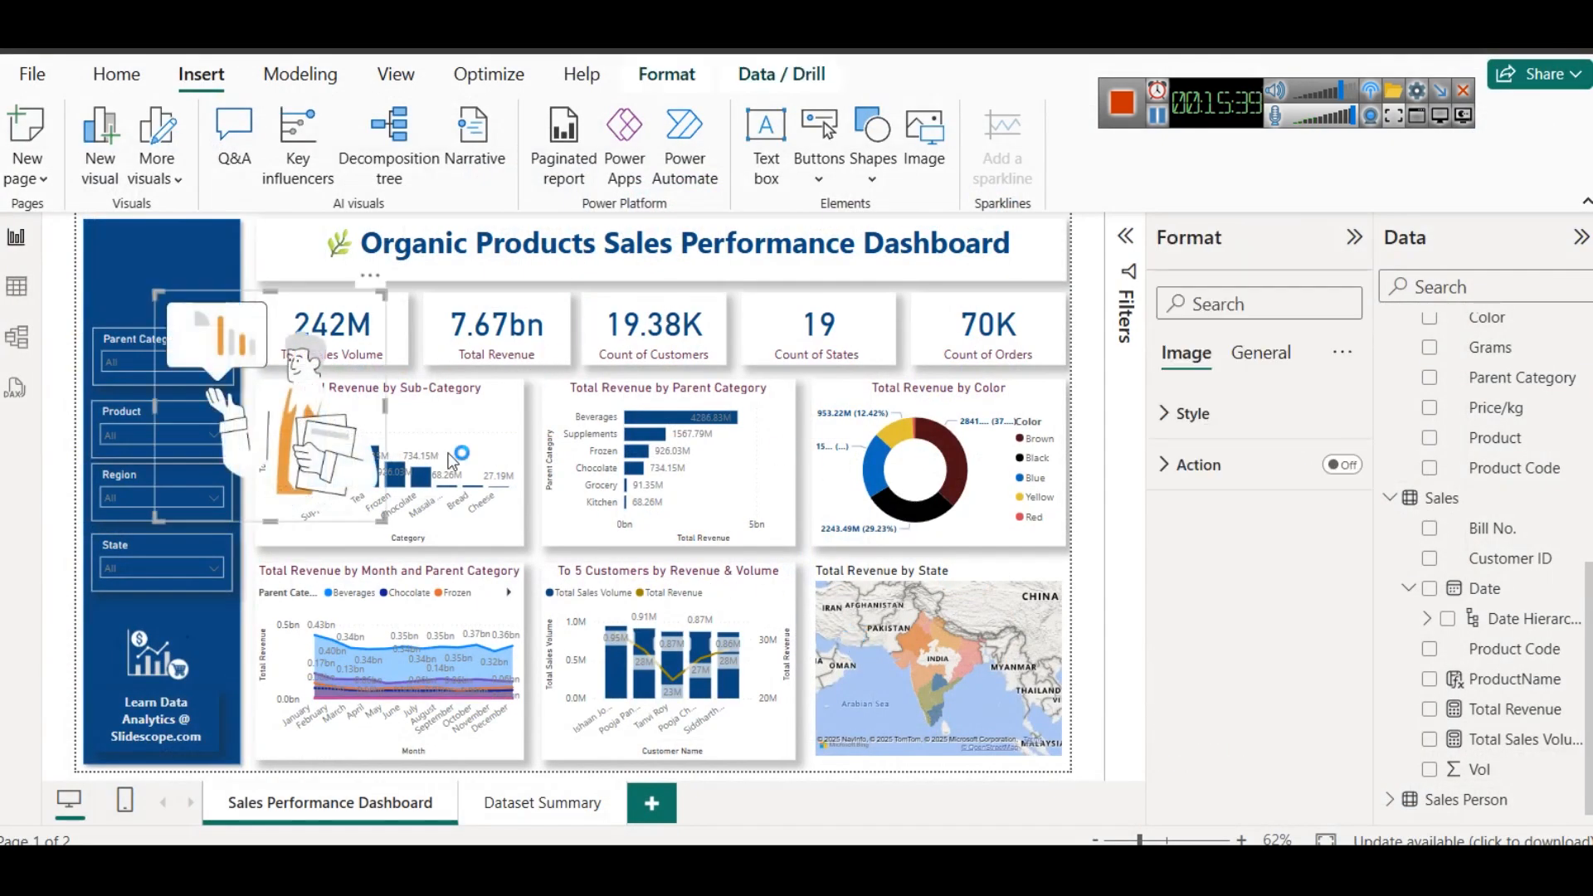
pyautogui.moveTo(385, 295); pyautogui.dragTo(156, 260)
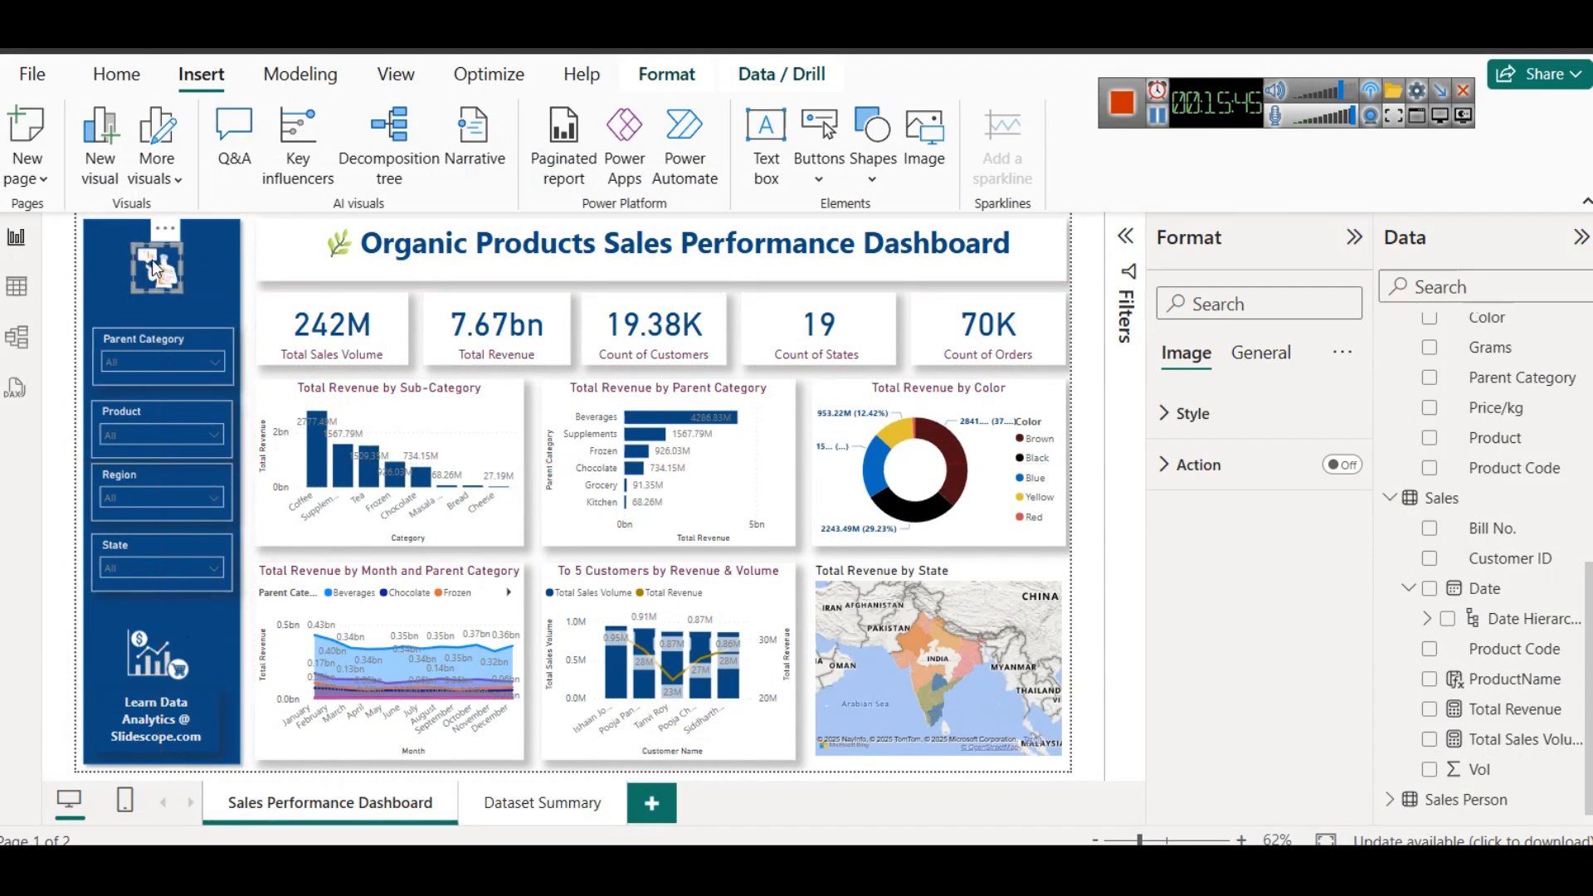
pyautogui.moveTo(172, 247); pyautogui.dragTo(163, 271)
# - Insert the globe image 3-removebg-preview.png, shrink it to icon size and place it to the right of the businessman icon
pyautogui.click(936, 159)
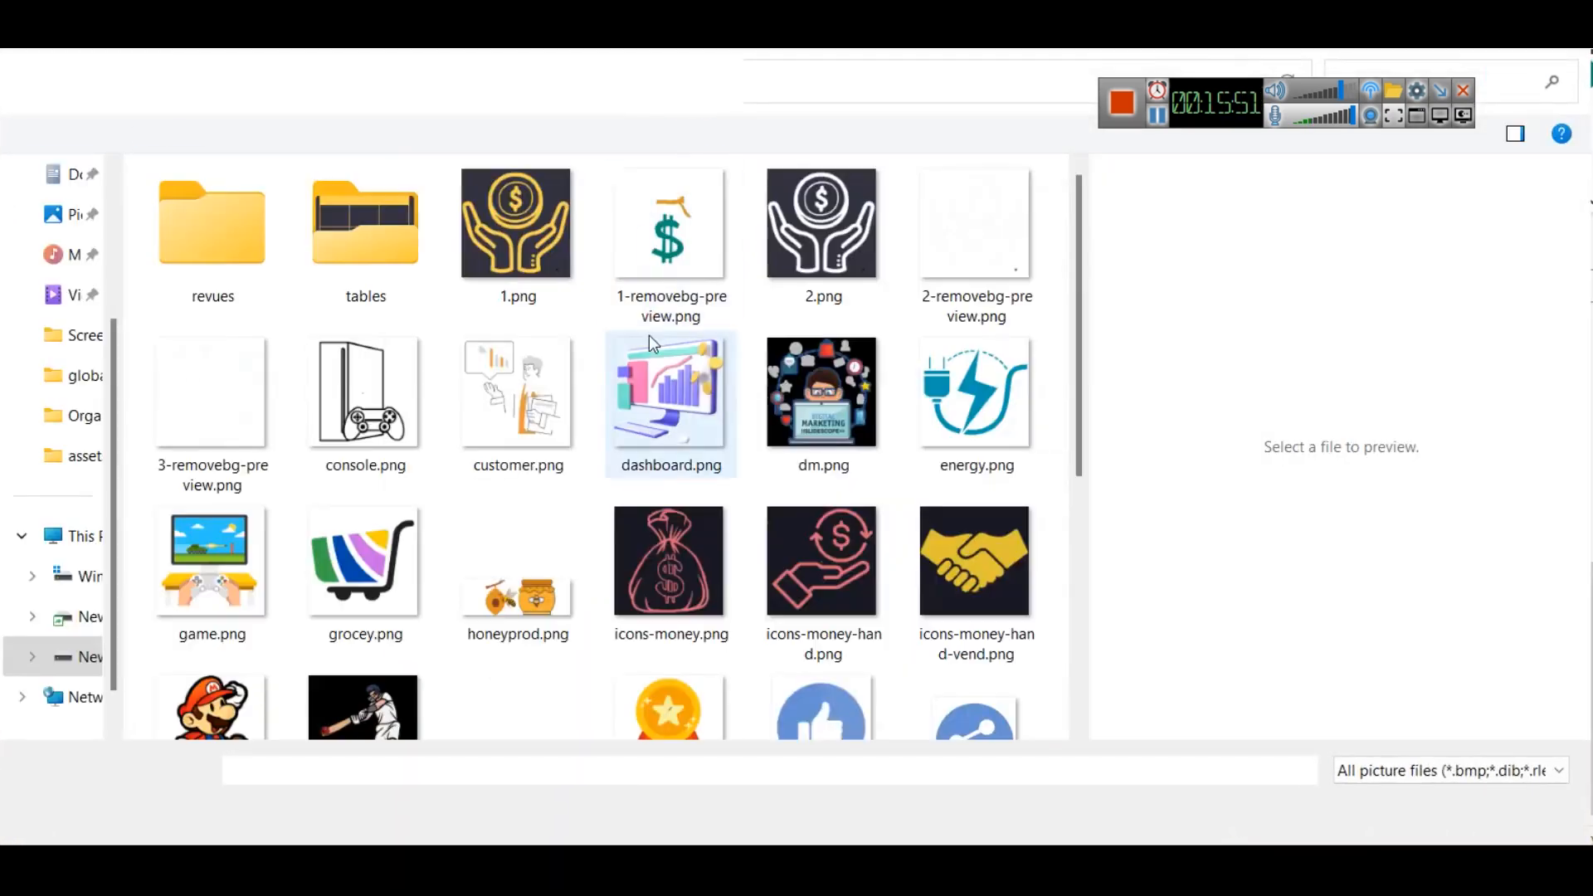
pyautogui.doubleClick(217, 382)
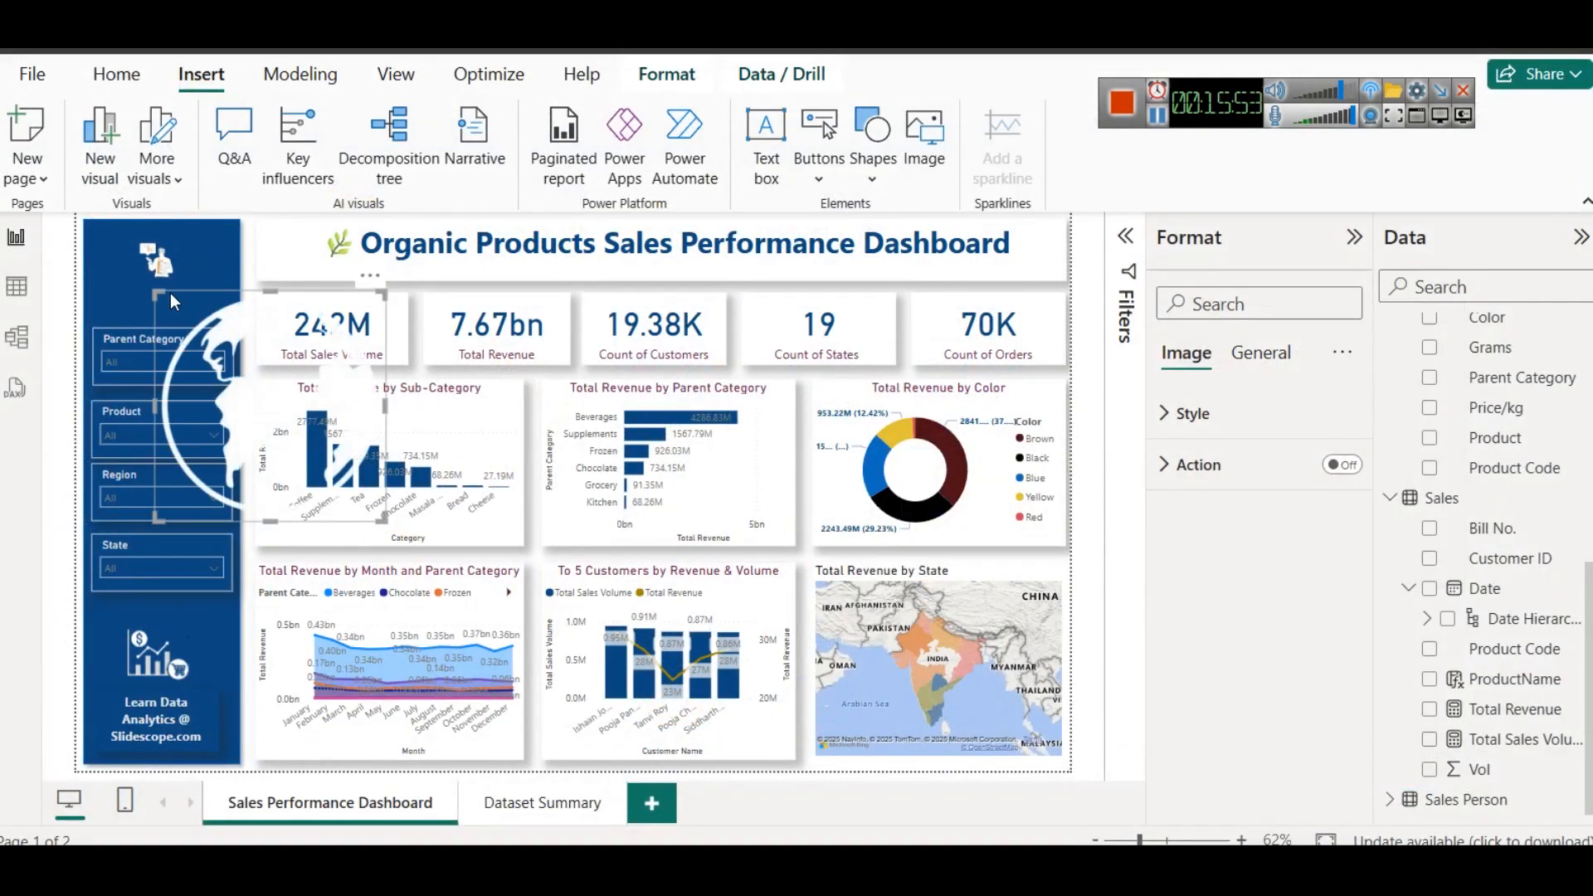
pyautogui.moveTo(151, 295); pyautogui.dragTo(363, 521)
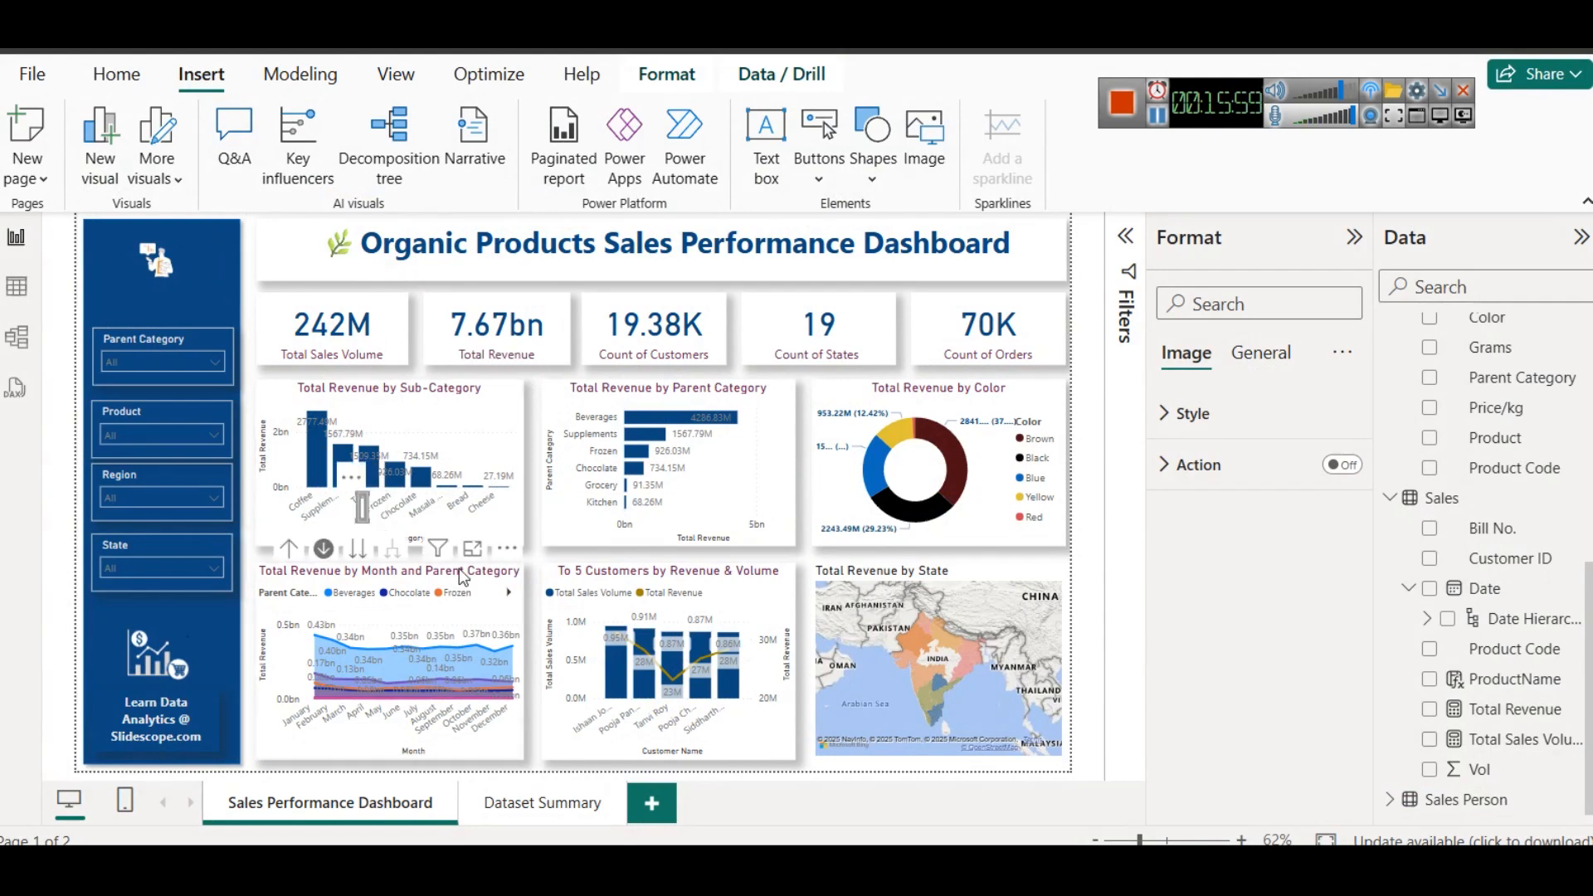
pyautogui.hotkey('ctrl', 'z')
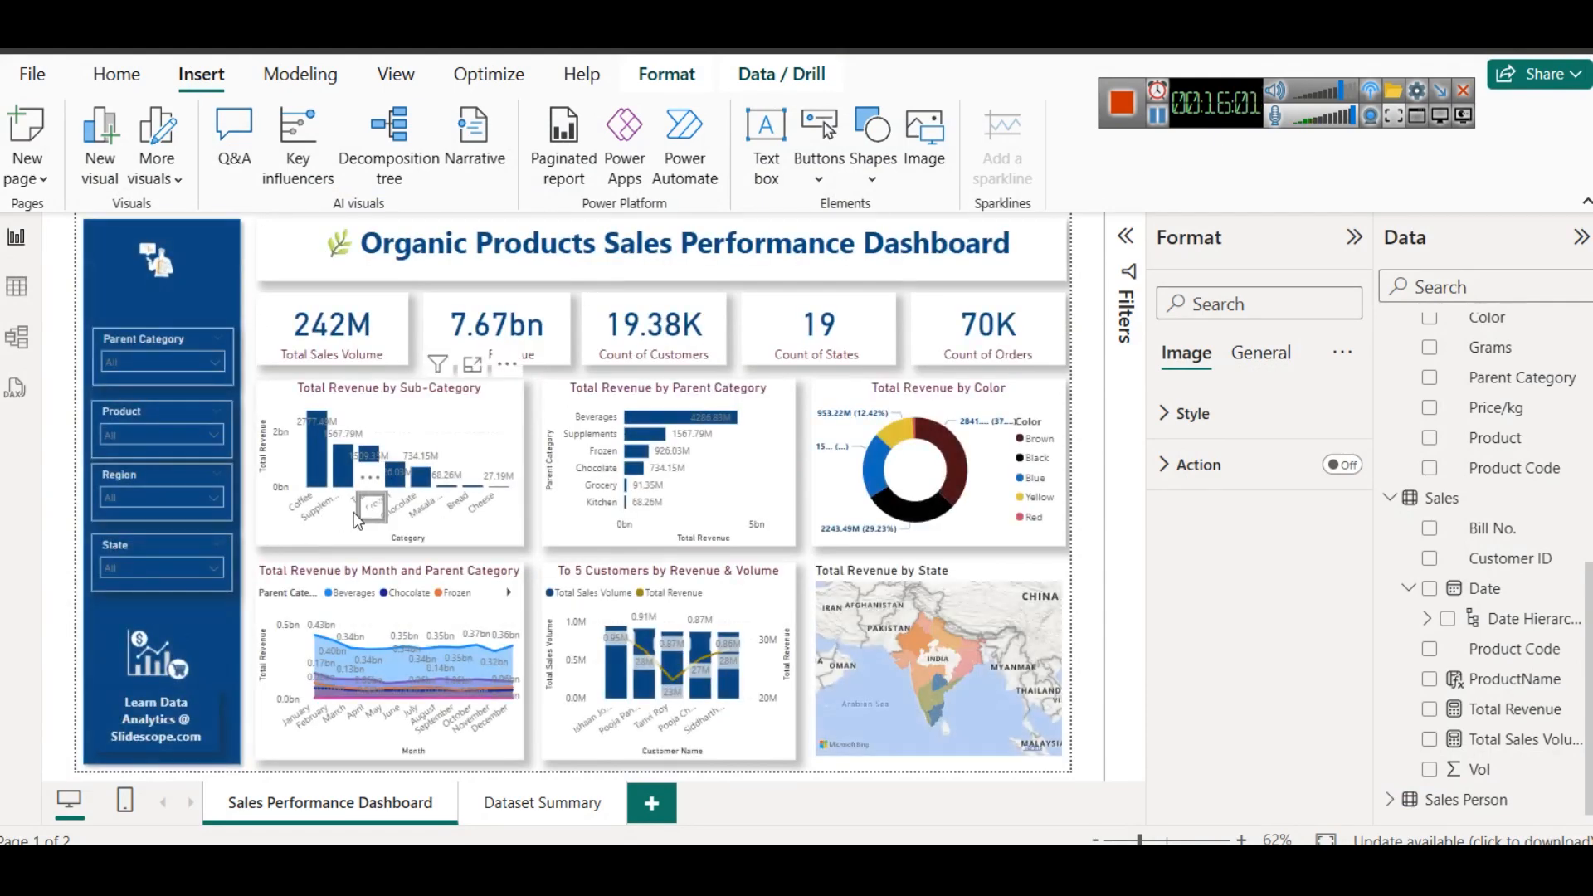
pyautogui.hotkey('ctrl', 'y')
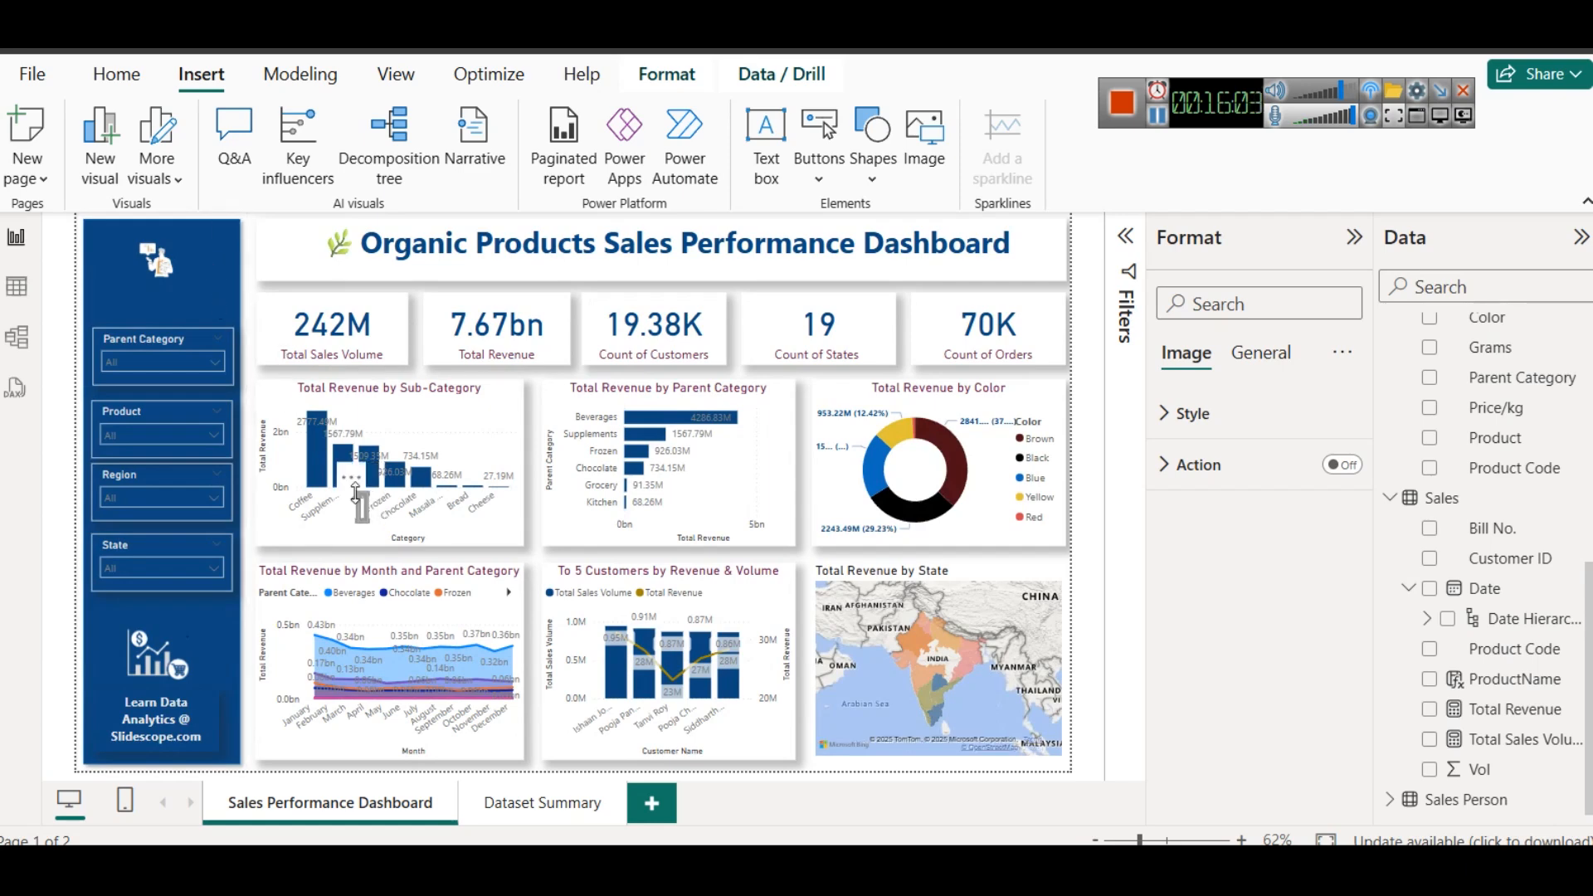
pyautogui.hotkey('ctrl', 'z')
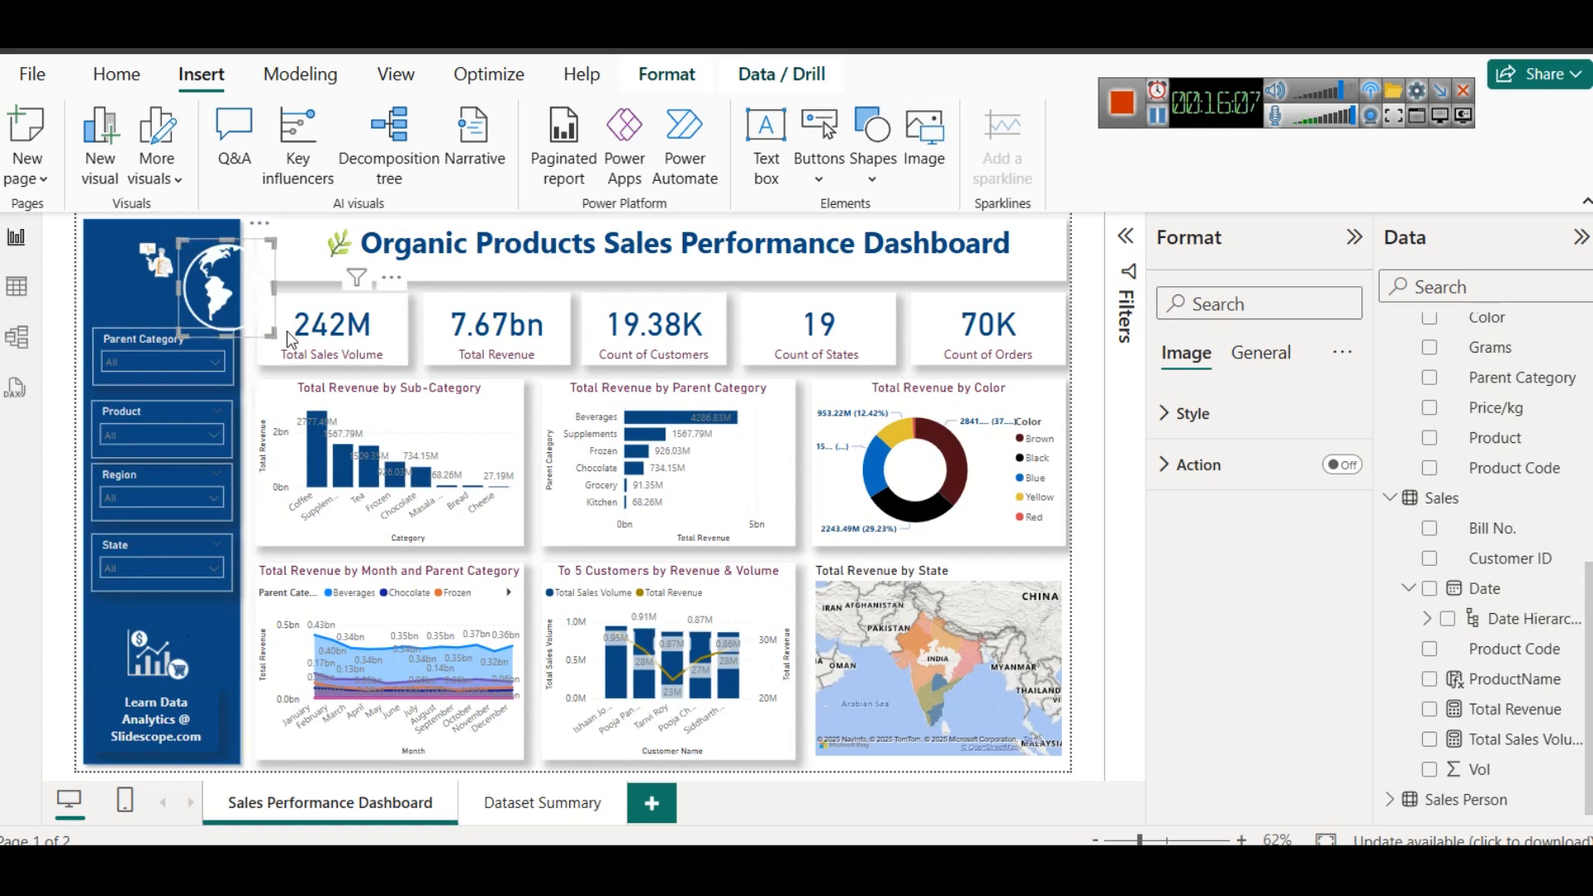
pyautogui.moveTo(267, 326); pyautogui.dragTo(212, 265)
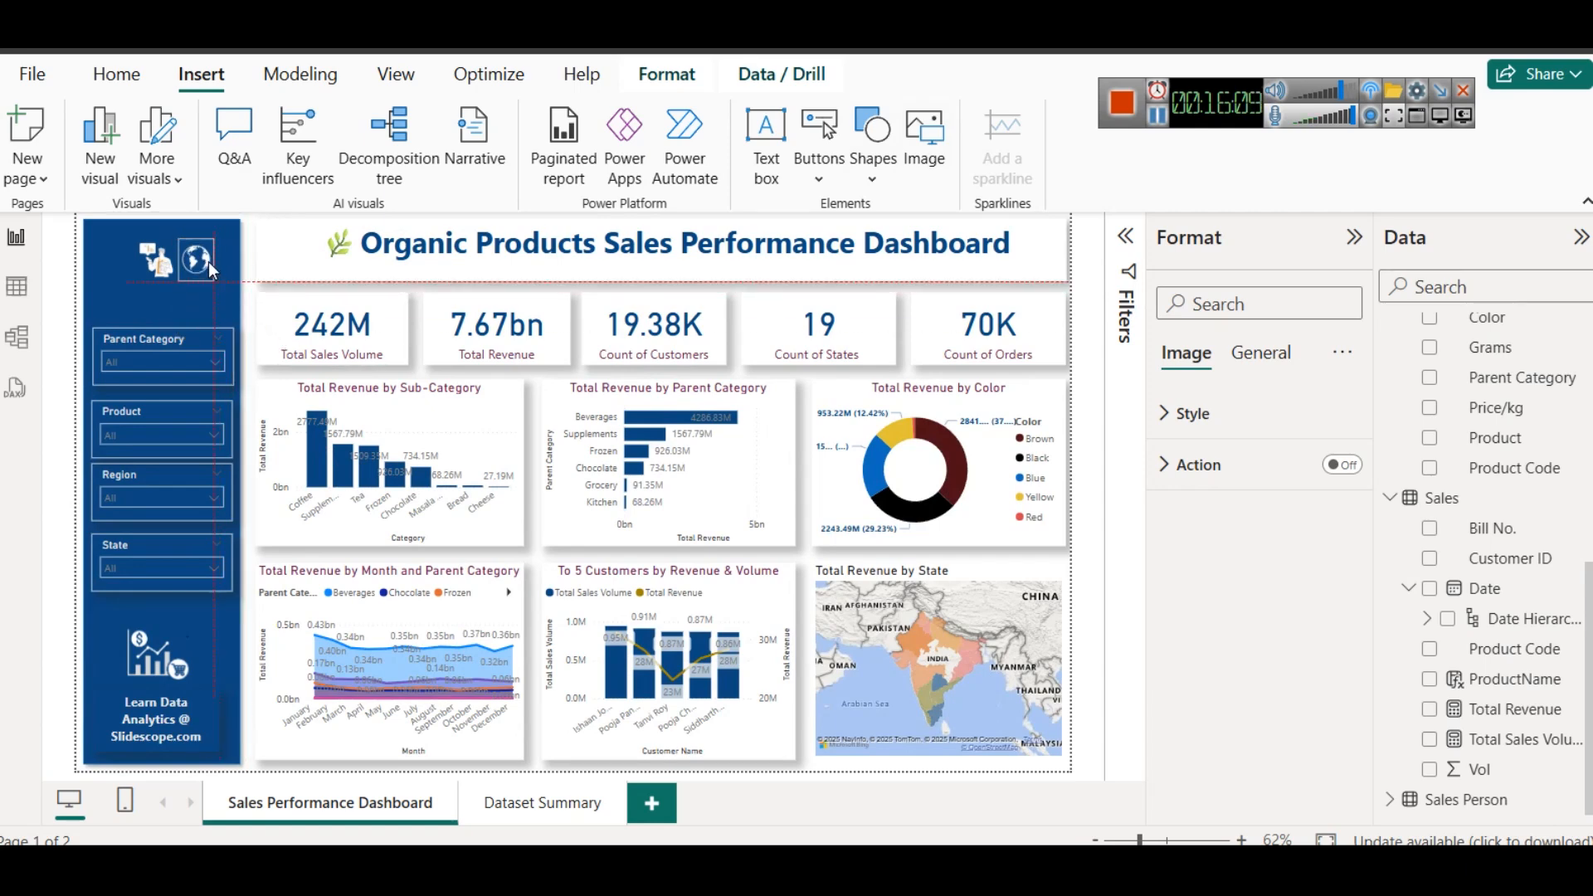
pyautogui.moveTo(186, 256); pyautogui.dragTo(196, 257)
# - Shift the businessman icon slightly toward the globe and enlarge the globe icon a little to balance the sidebar icons
pyautogui.click(156, 261)
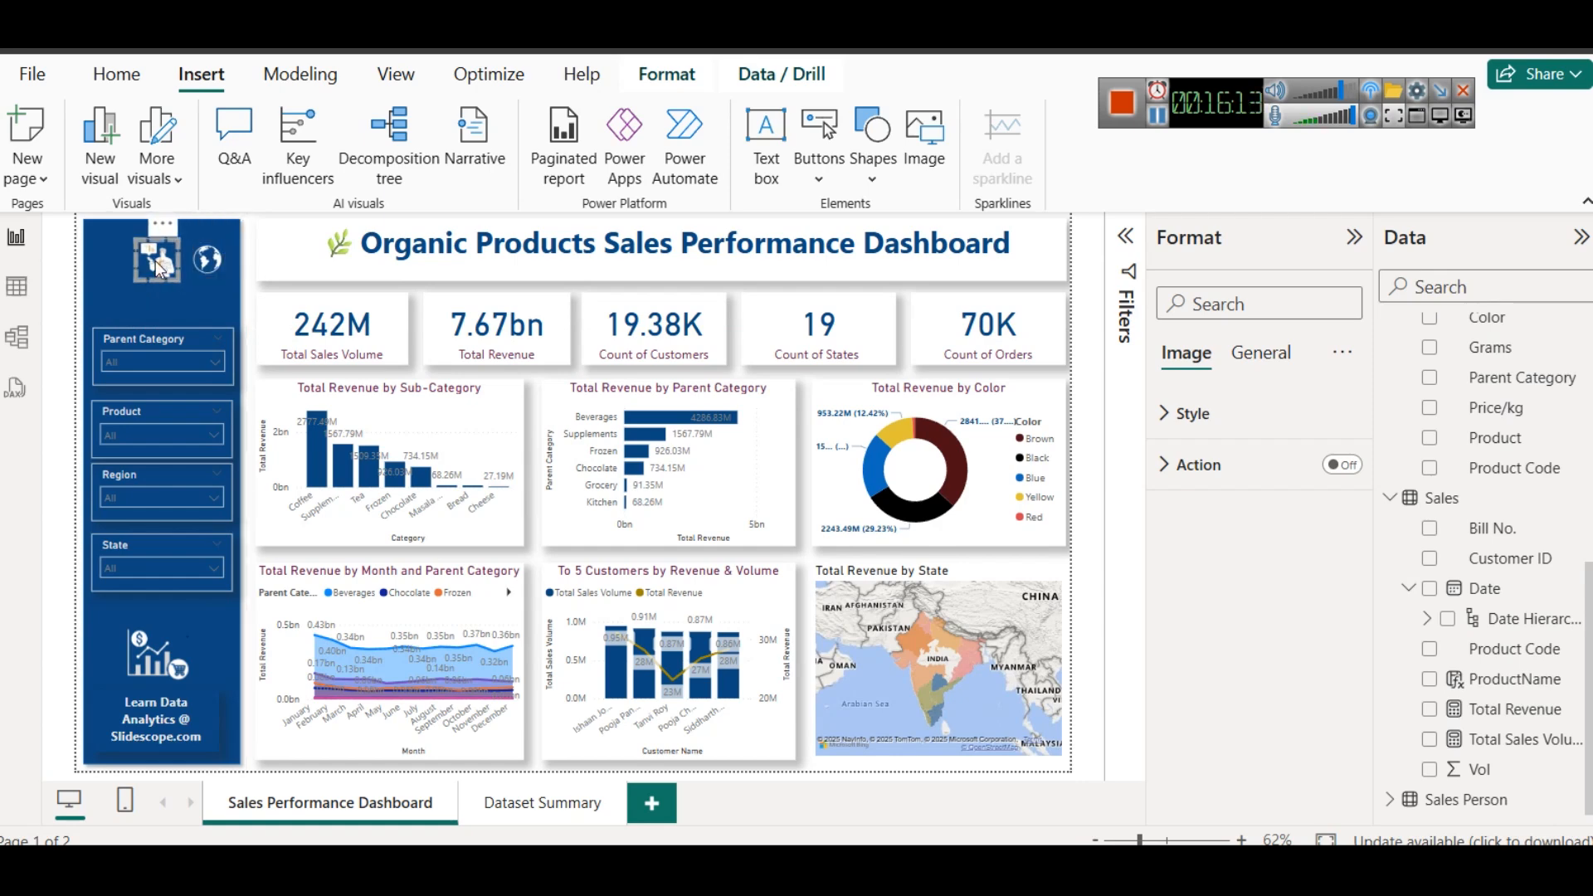
pyautogui.click(169, 304)
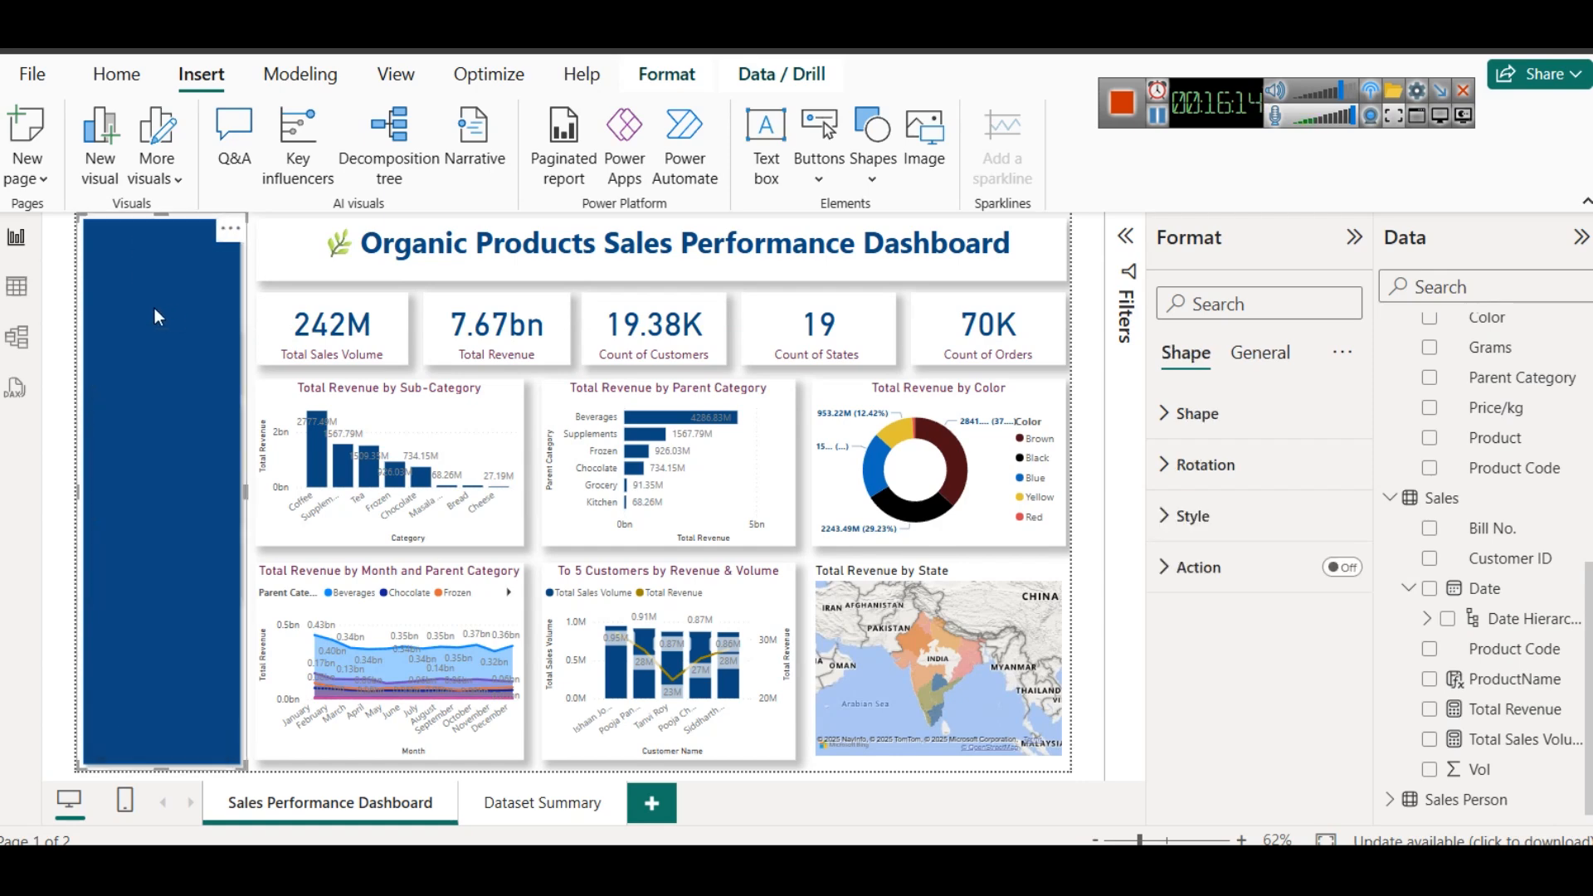
pyautogui.click(266, 297)
pyautogui.click(222, 268)
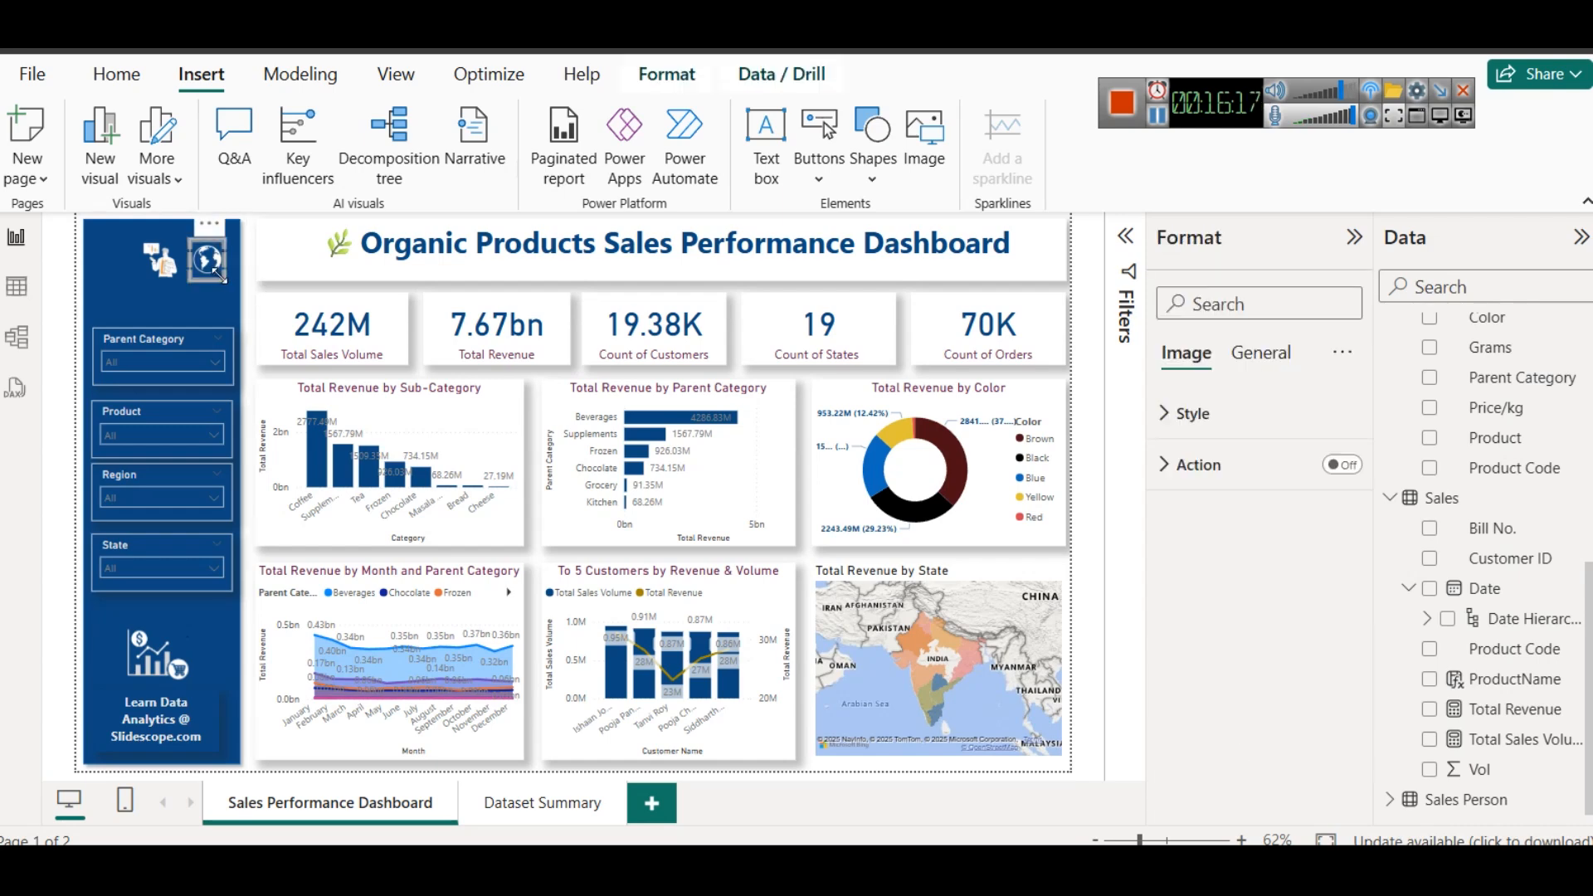
pyautogui.click(227, 279)
pyautogui.click(277, 293)
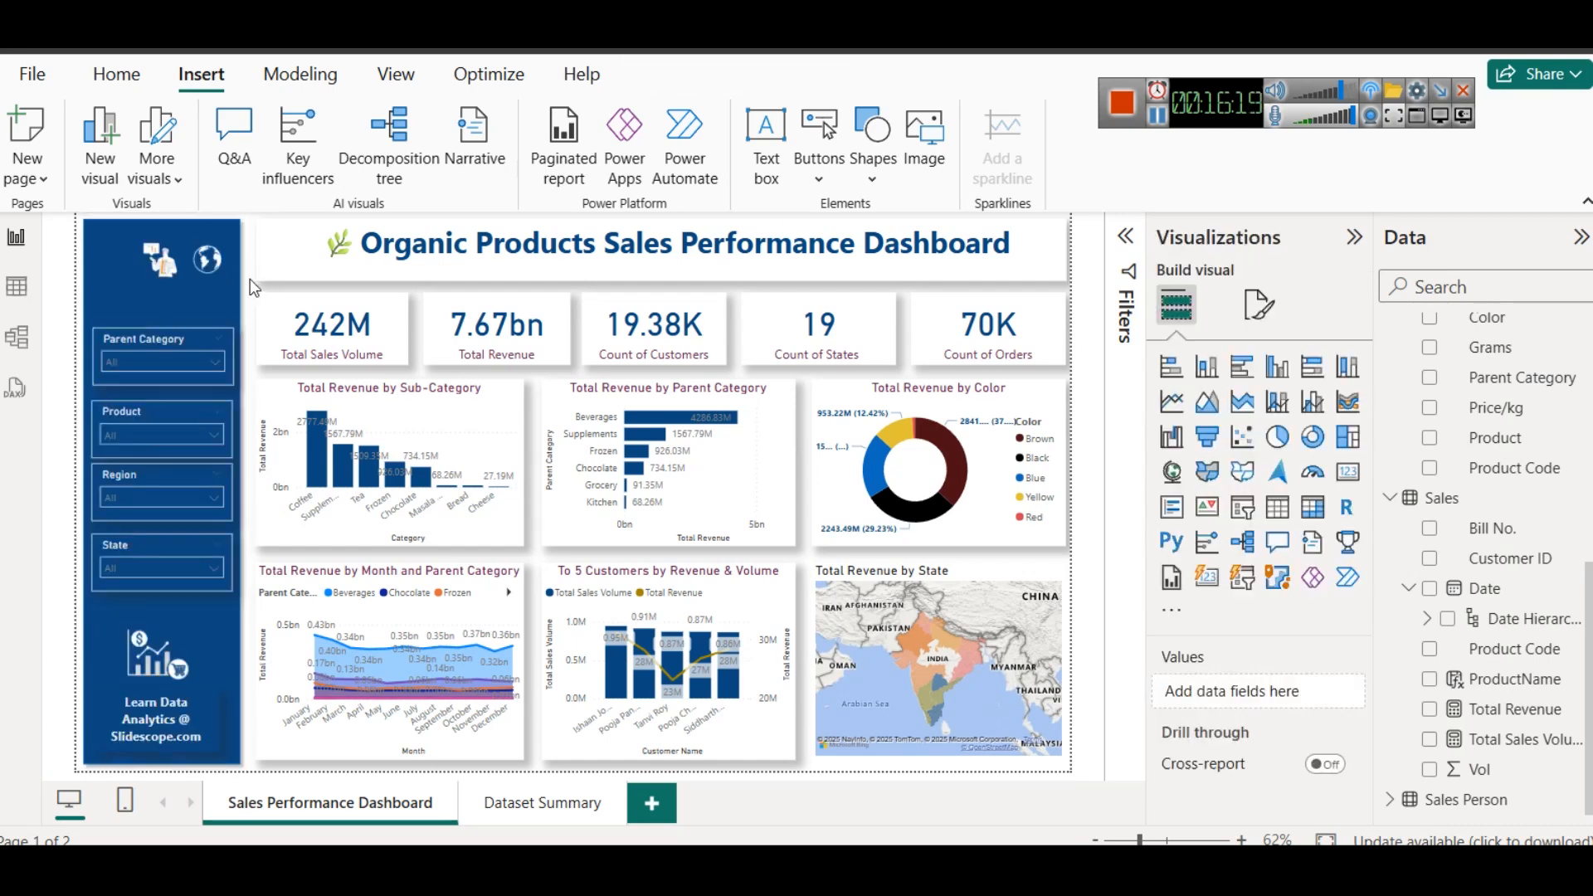
pyautogui.click(214, 264)
pyautogui.click(221, 282)
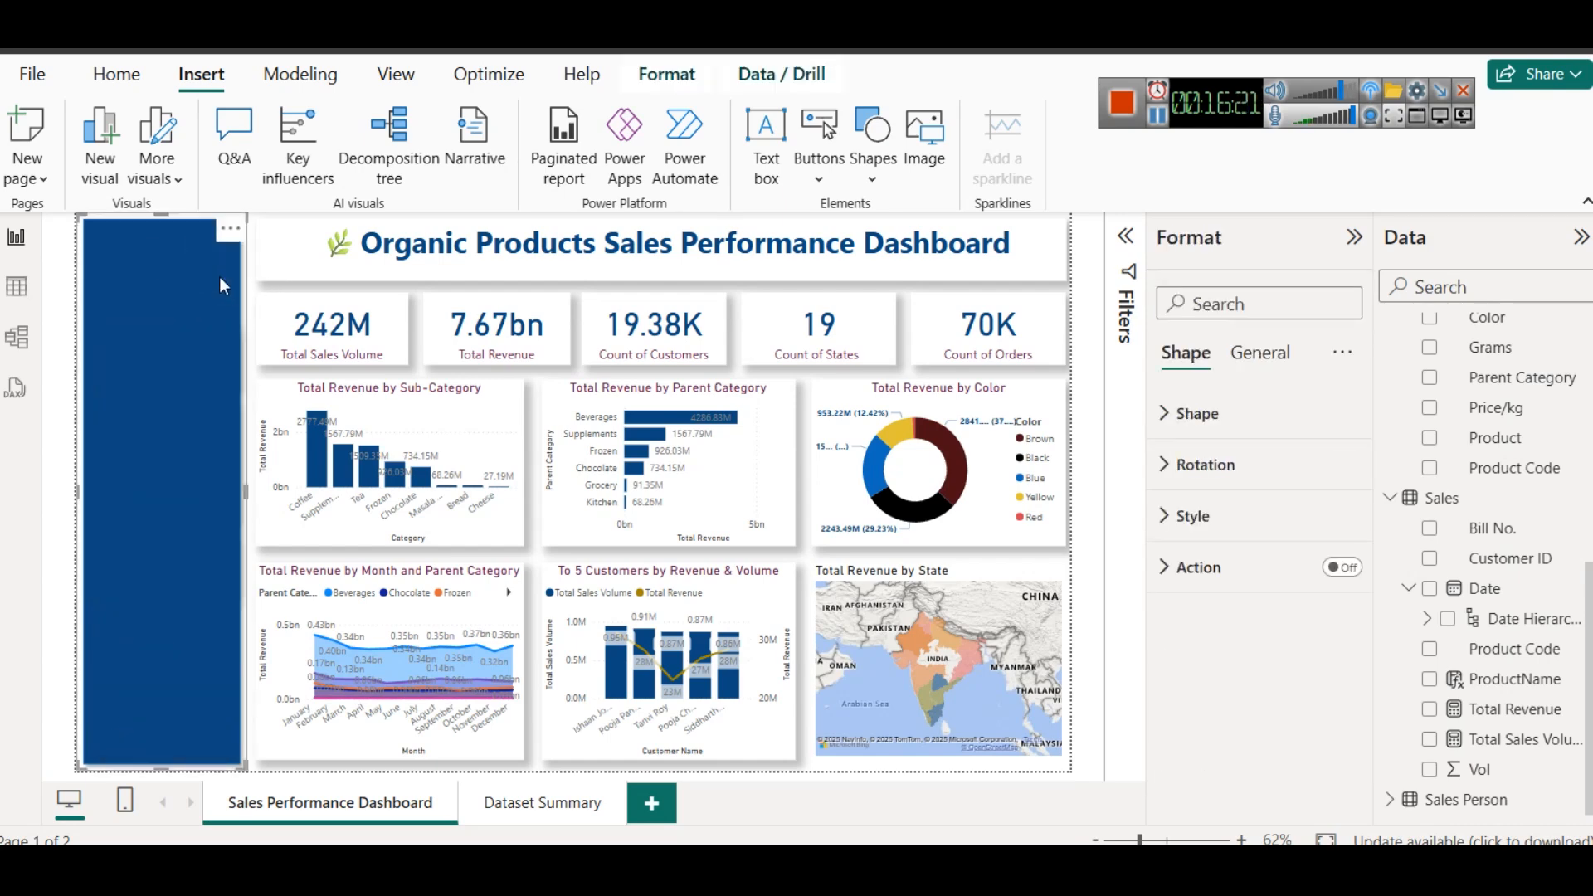
pyautogui.click(255, 285)
pyautogui.click(212, 263)
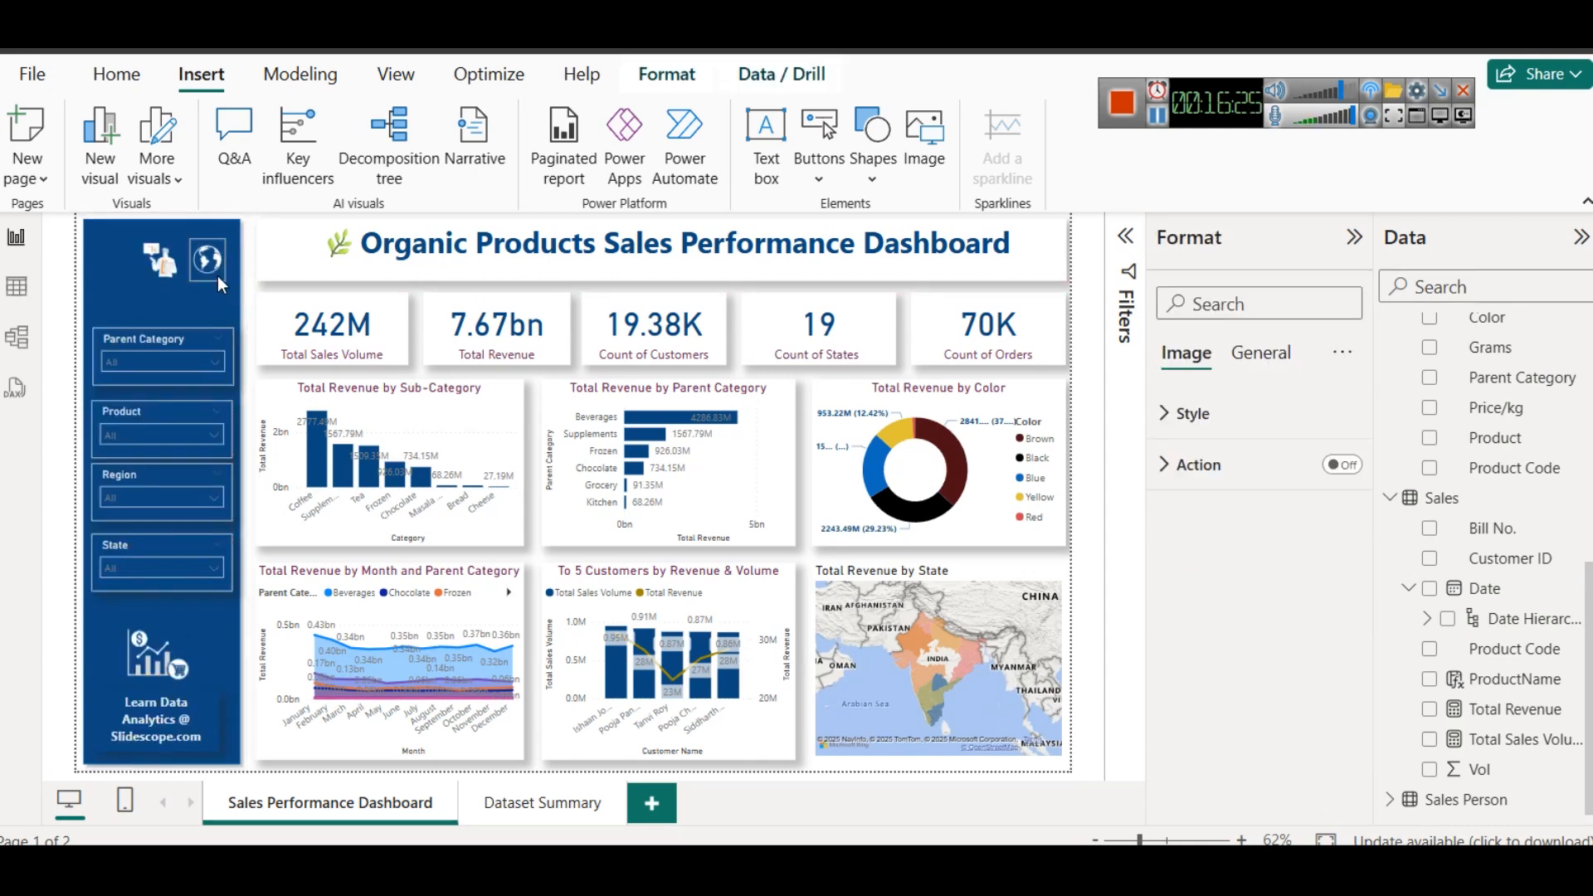
pyautogui.moveTo(217, 281); pyautogui.dragTo(220, 286)
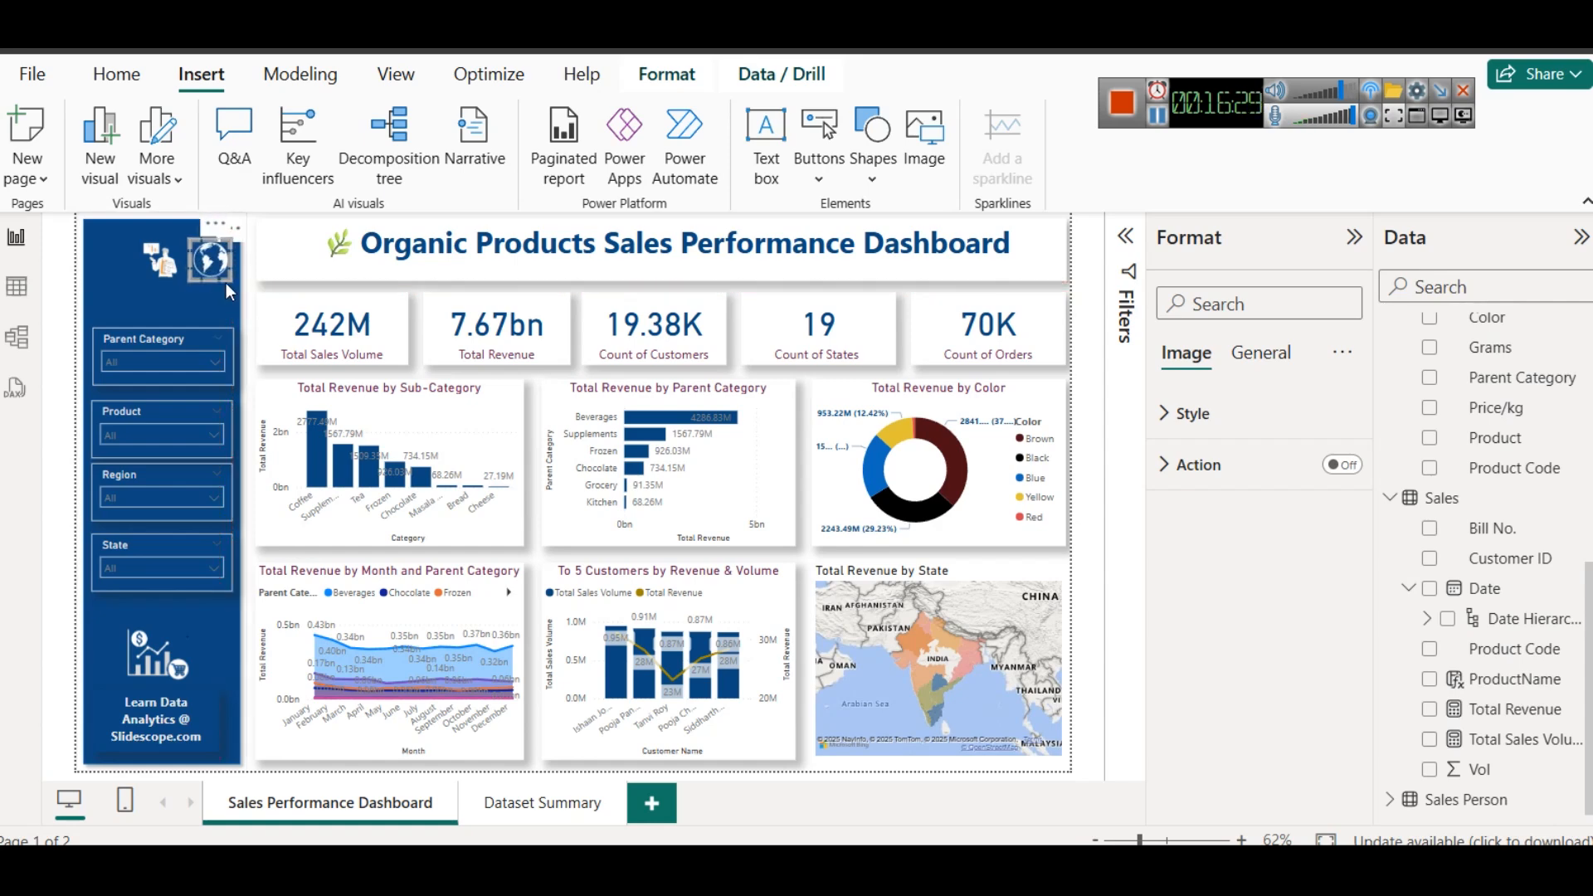
# - Insert the money bag image 1-removebg-preview.png, shrink it to icon size and place it to the left of the businessman icon
pyautogui.click(940, 166)
pyautogui.scroll(-5, 795, 433)
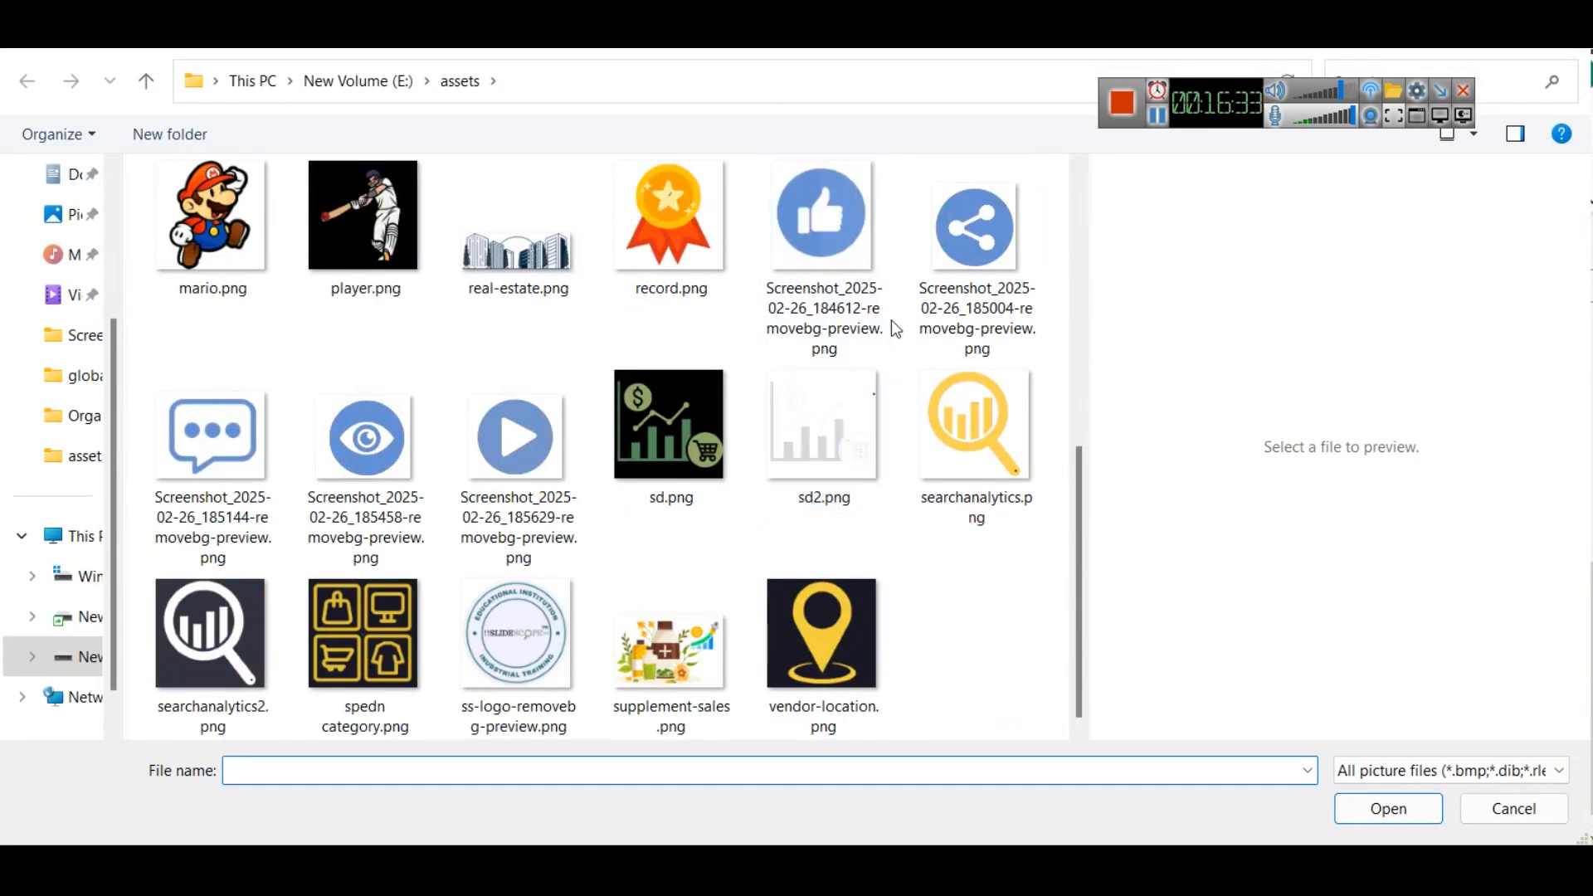
pyautogui.click(1160, 125)
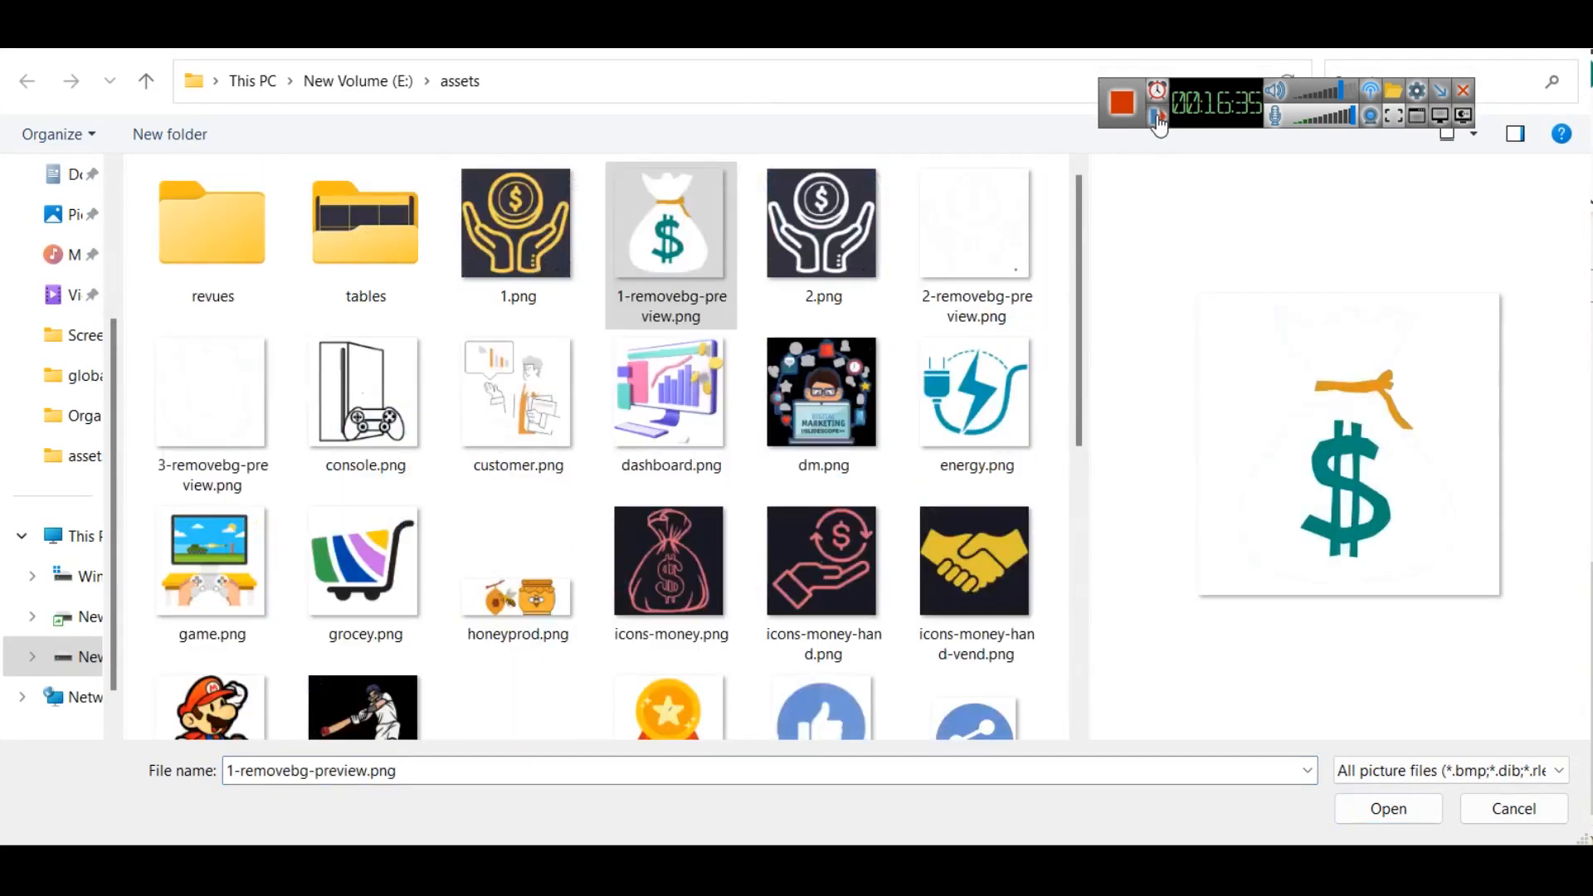
pyautogui.doubleClick(714, 249)
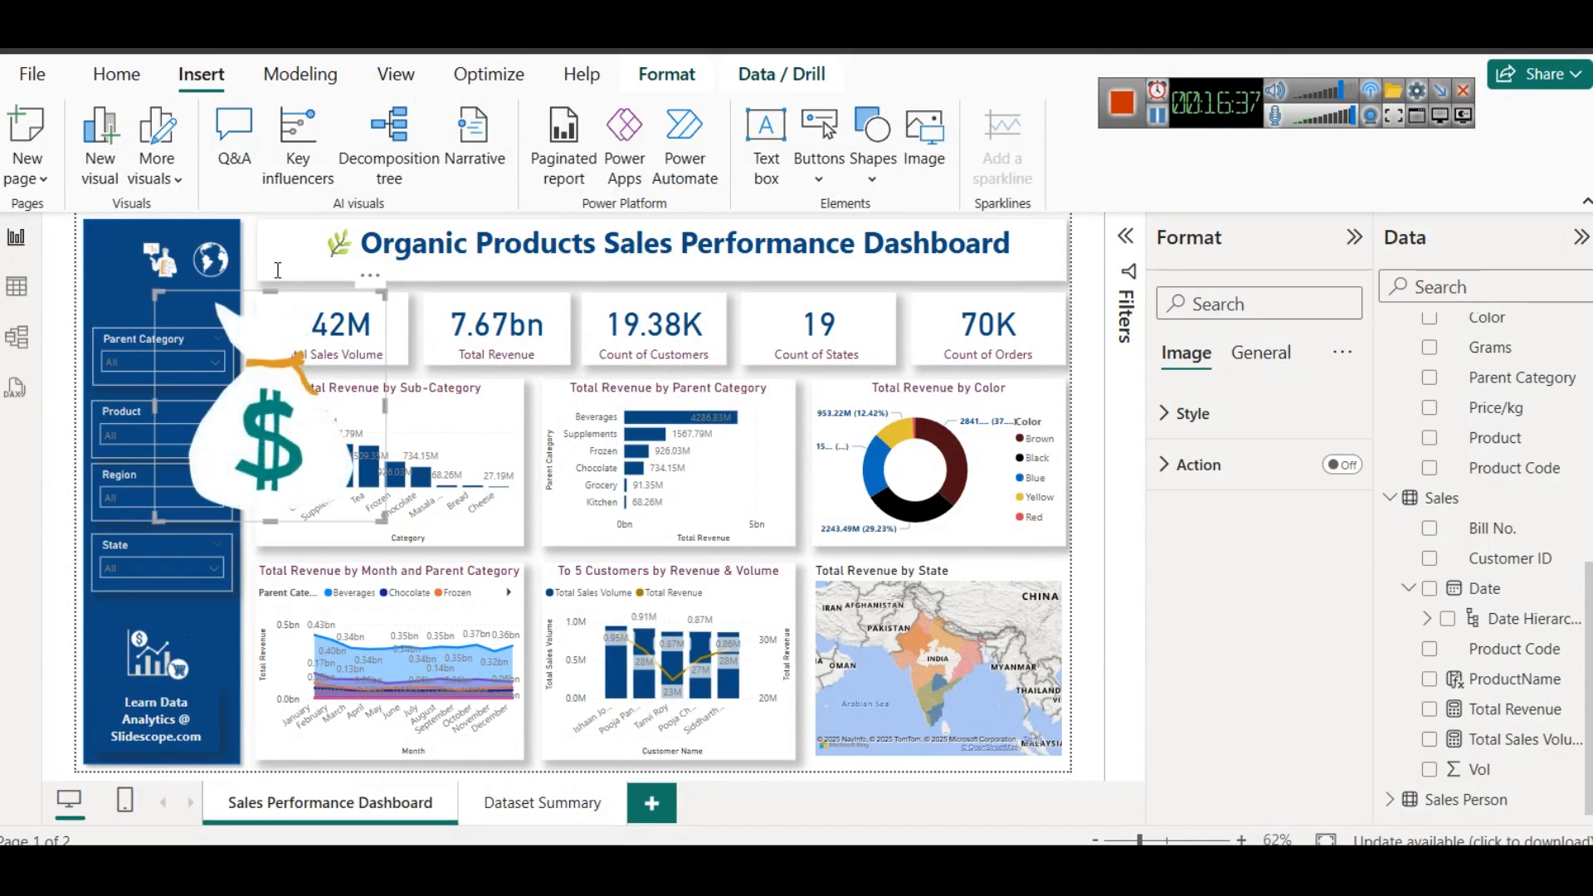
pyautogui.moveTo(151, 294); pyautogui.dragTo(119, 247)
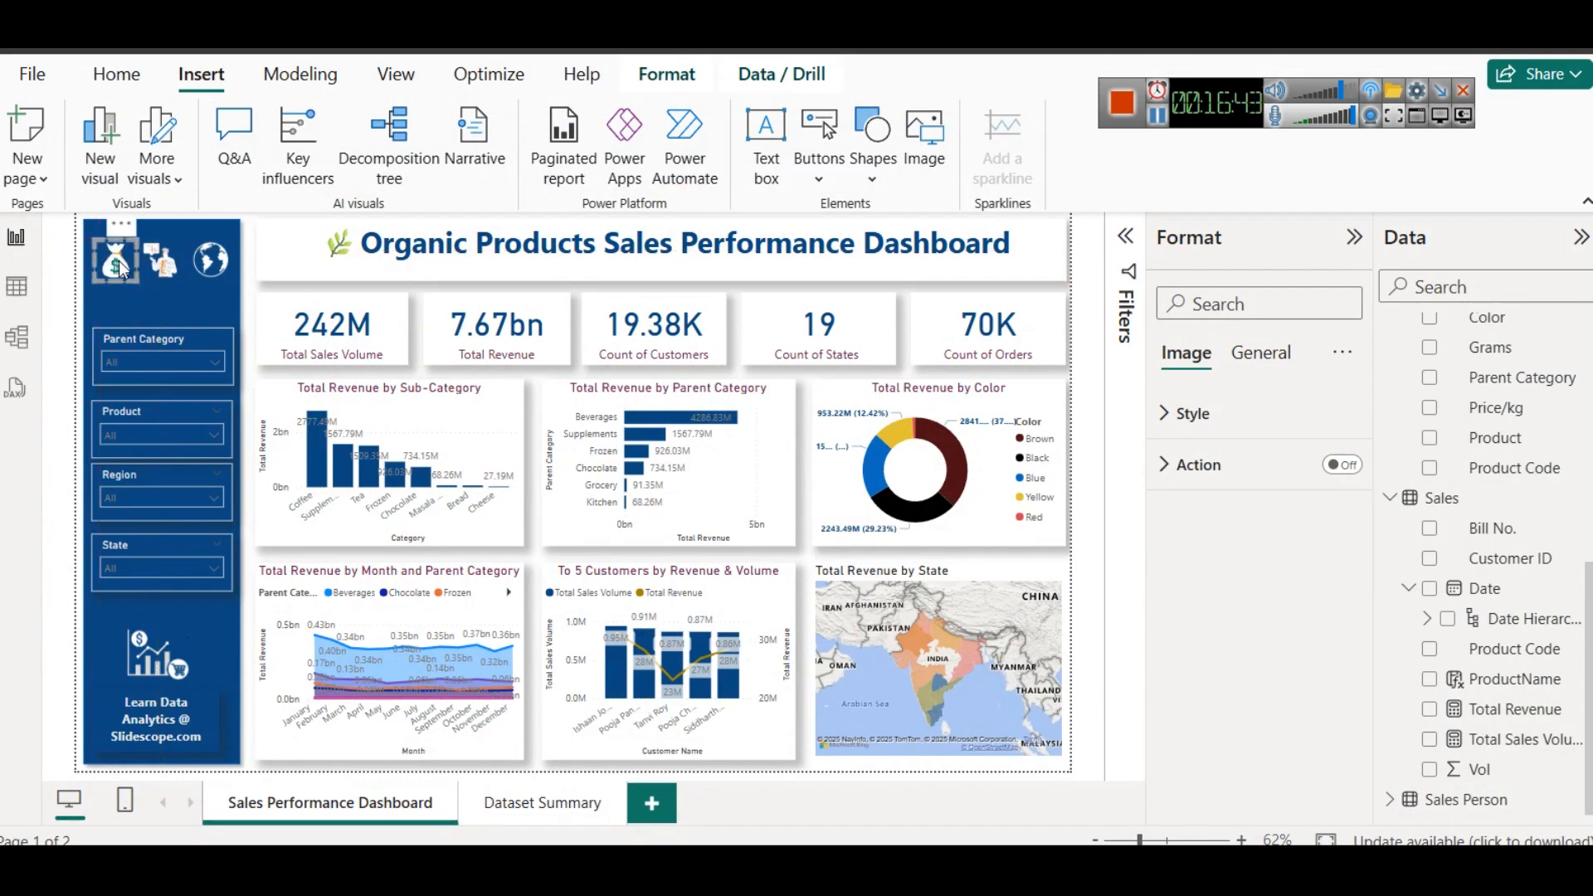
pyautogui.click(257, 312)
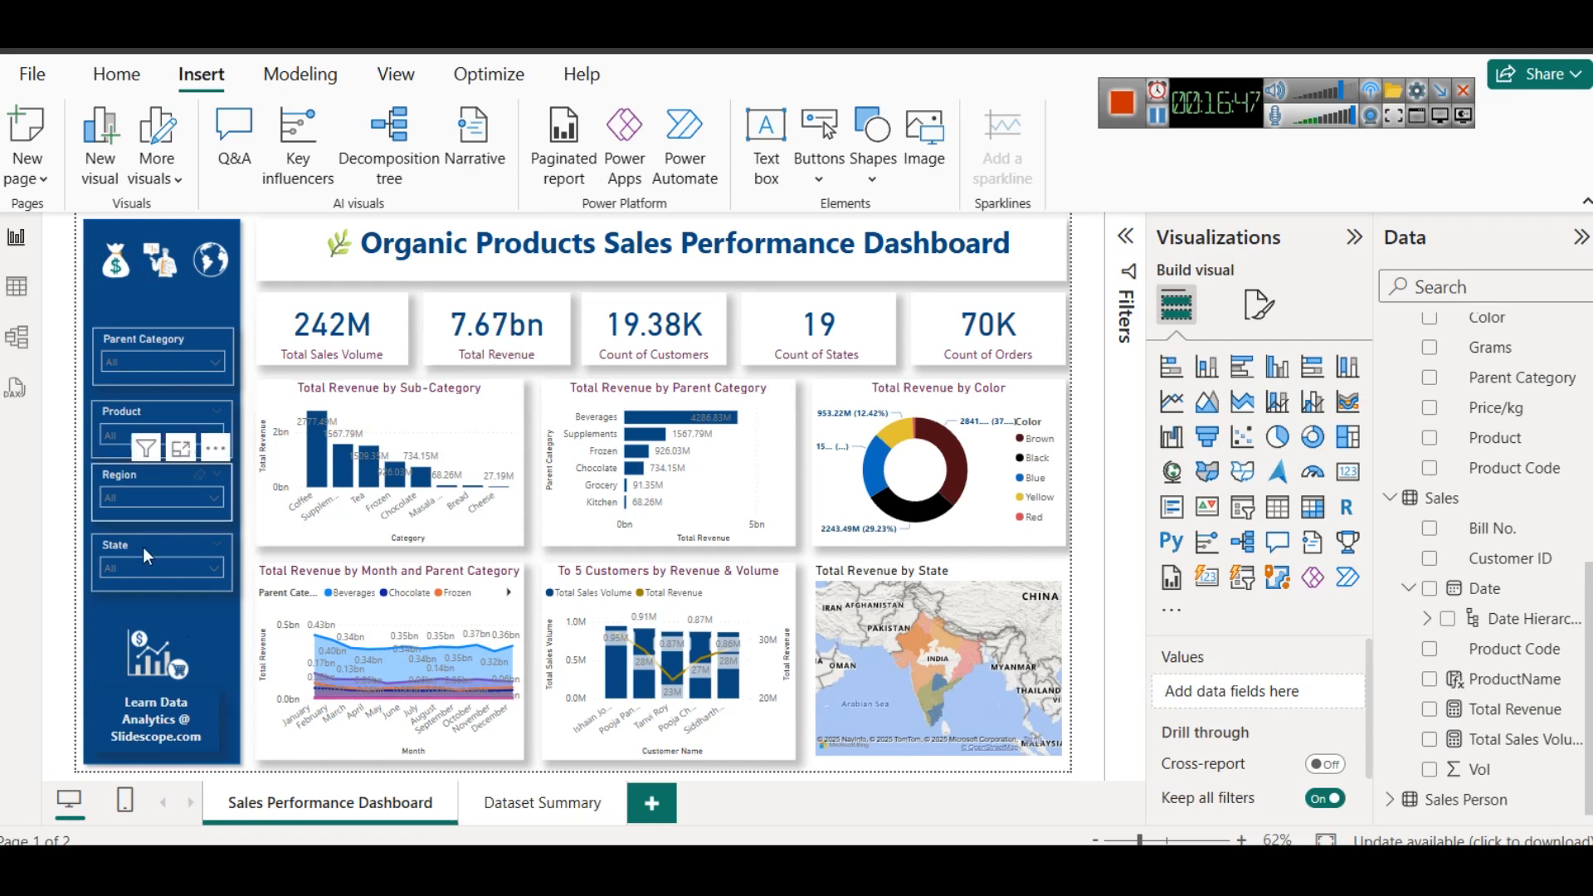
# - Duplicate the Sales Performance Dashboard page and move the copy in front of the Dataset Summary page
pyautogui.rightClick(347, 815)
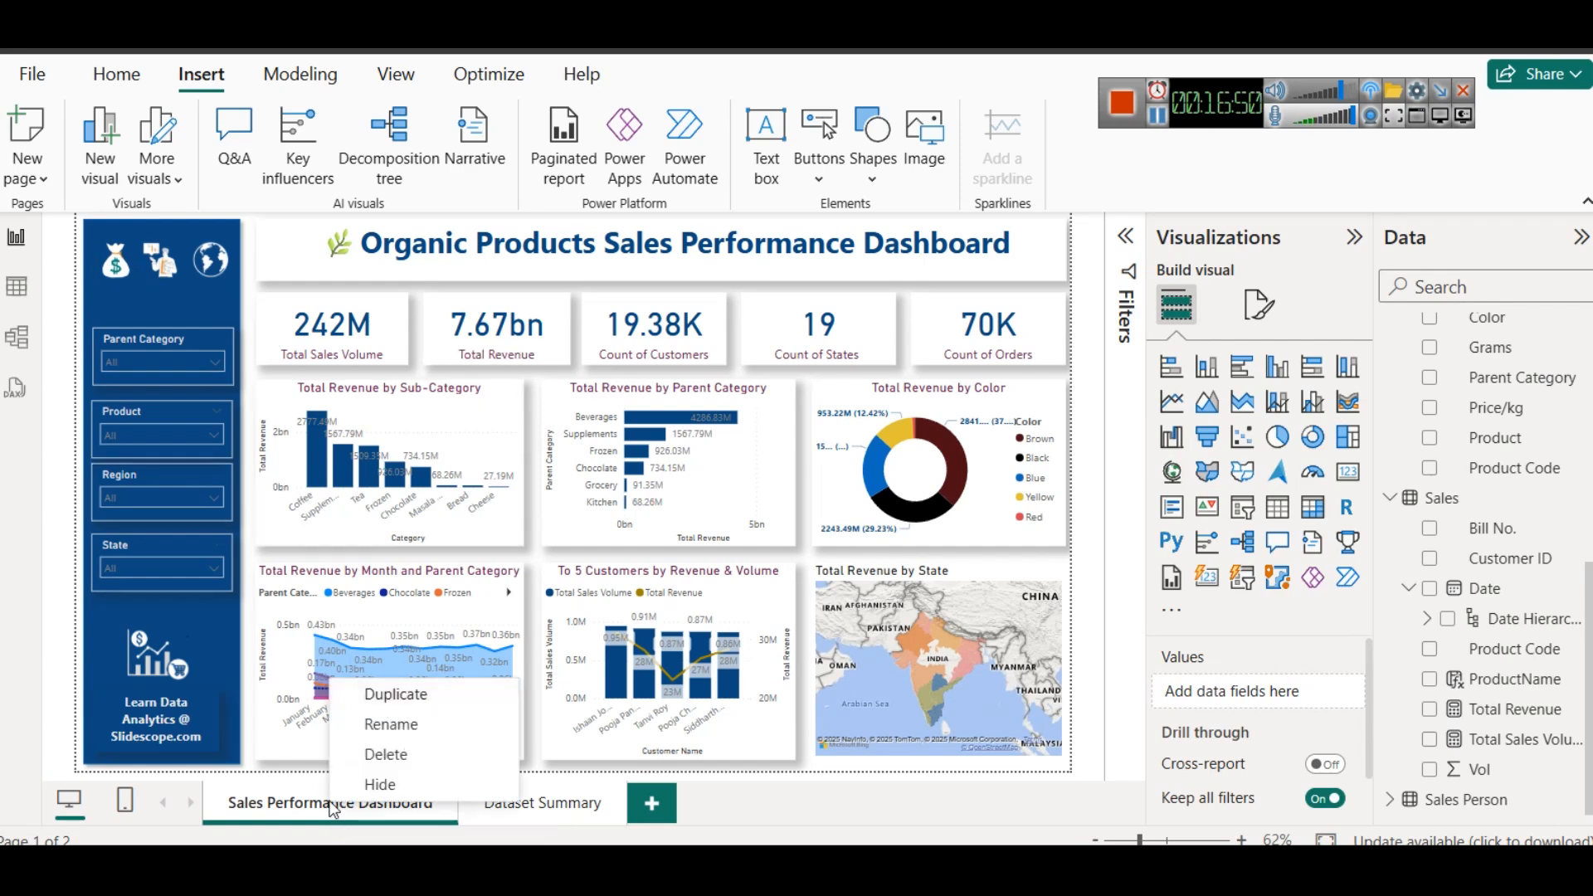
pyautogui.click(406, 705)
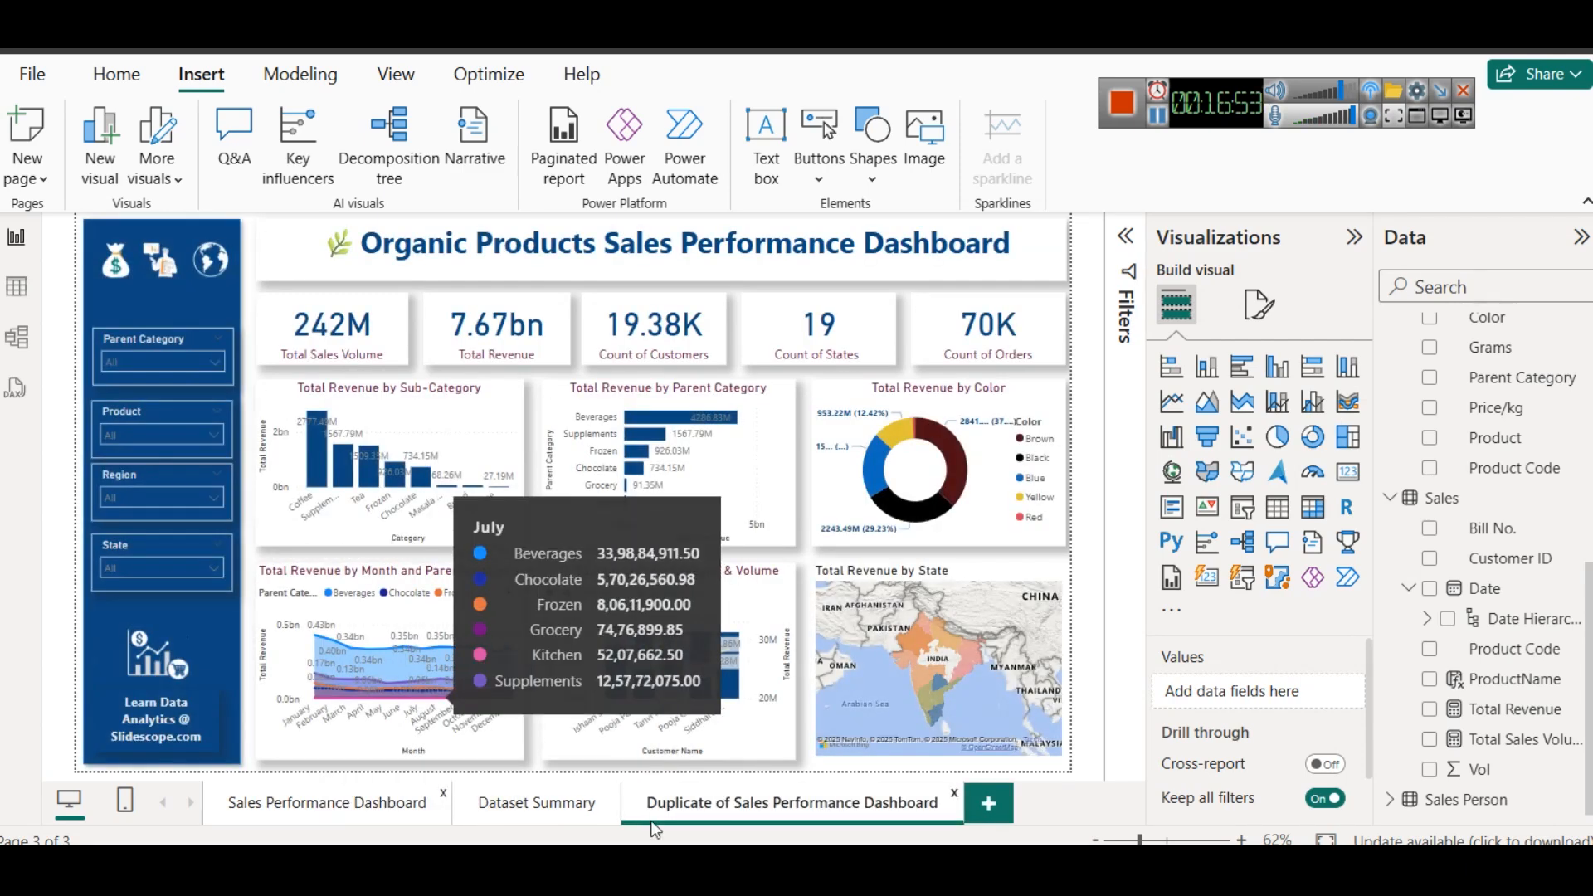
pyautogui.moveTo(704, 816); pyautogui.dragTo(557, 809)
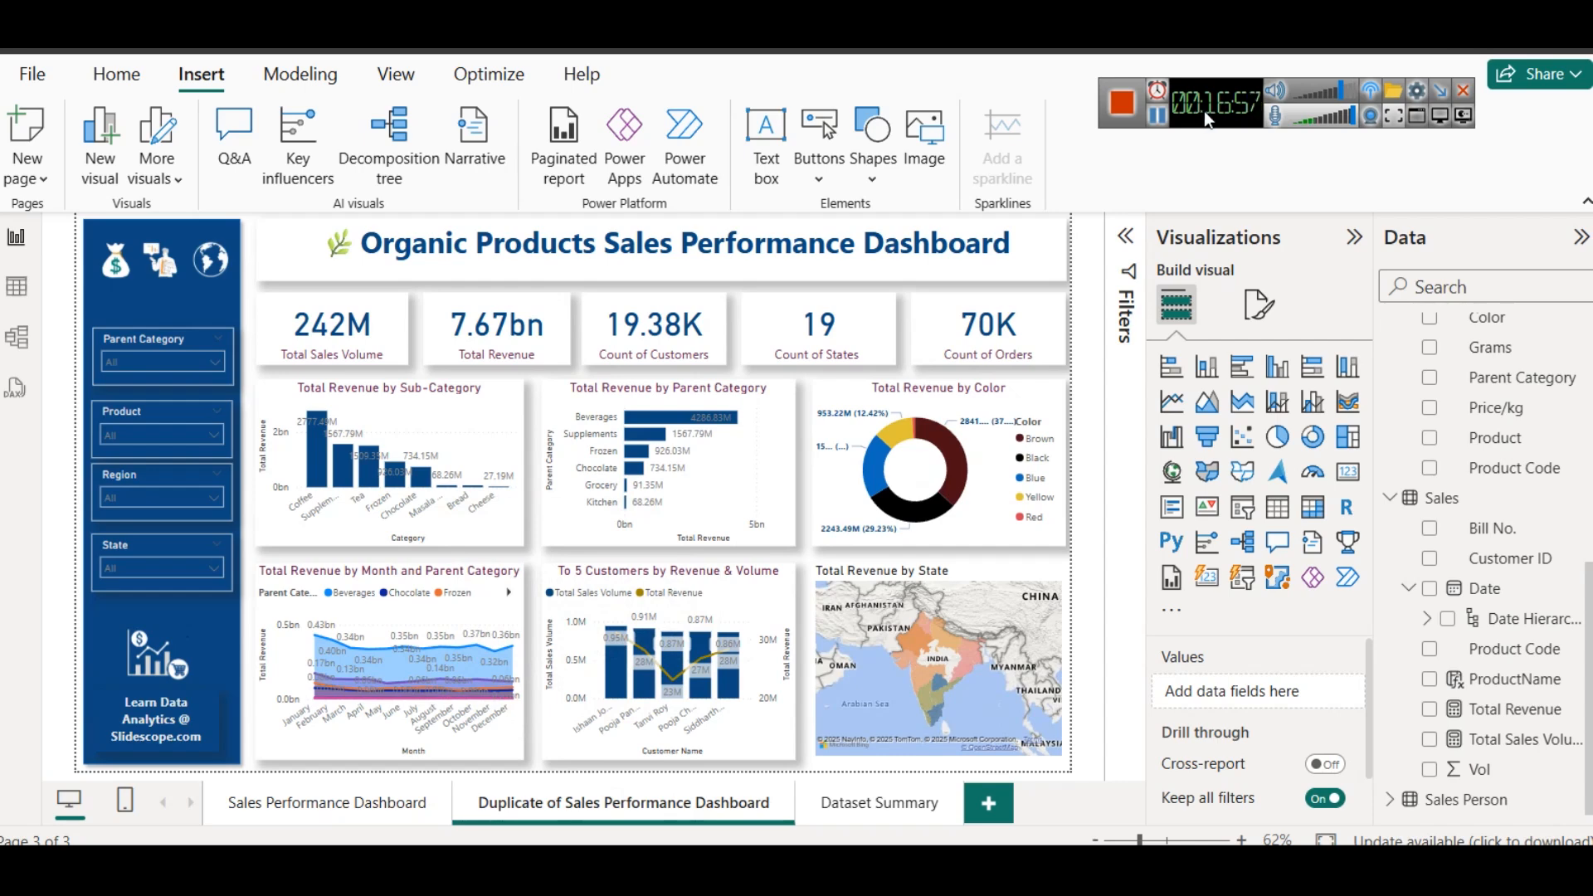
# - Copy the second dashboard's heading from the colorstech.net project page and rename the duplicated Power BI page "Customer & Trade Type Analysis"
pyautogui.click(1160, 118)
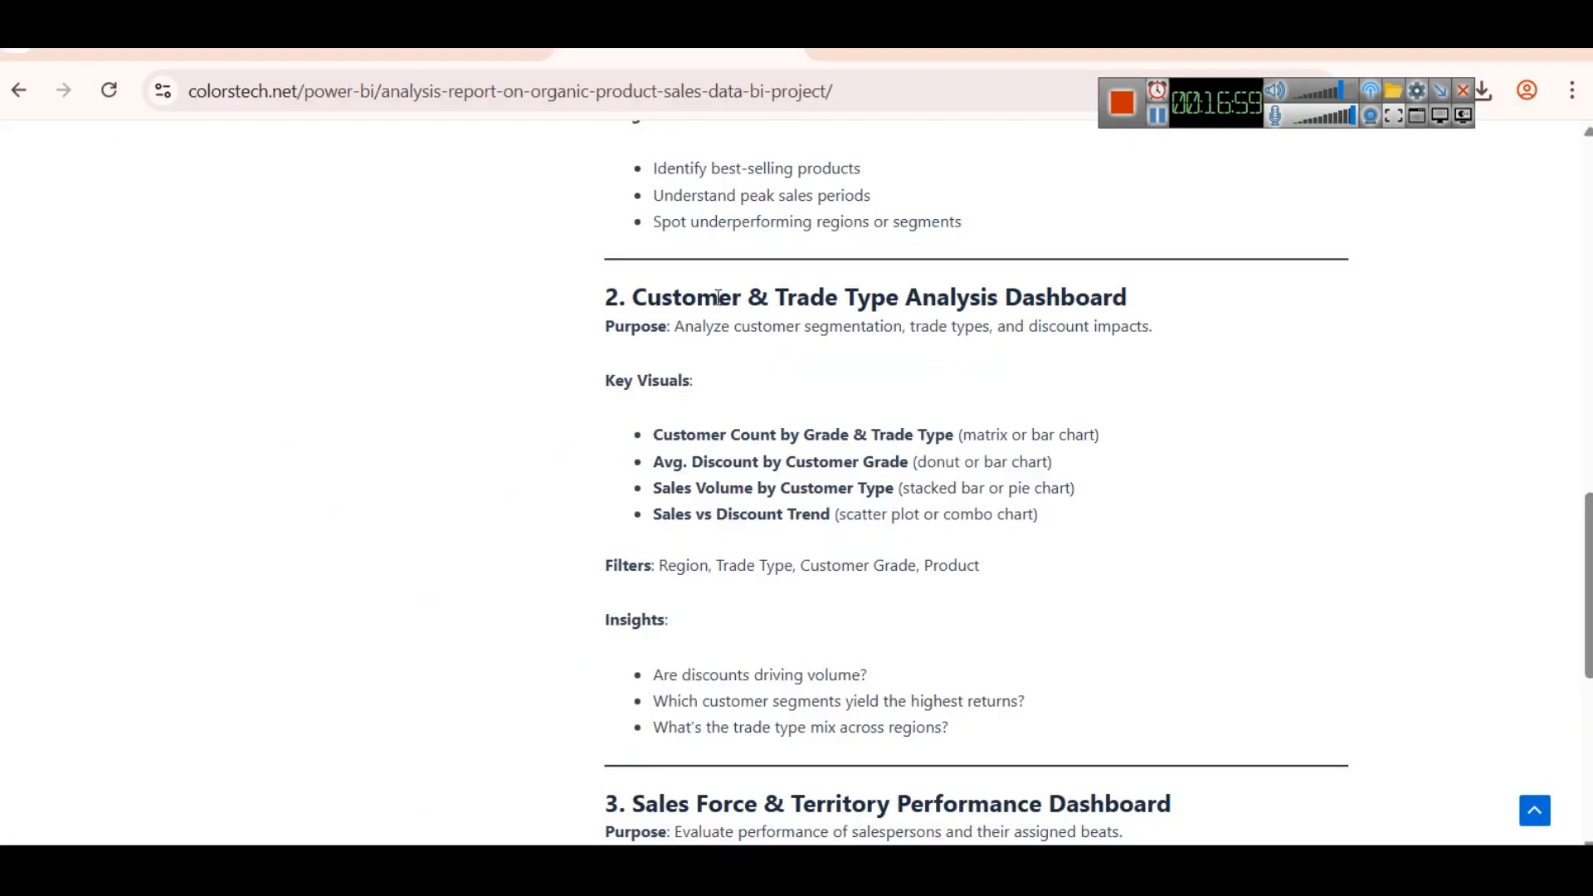
pyautogui.moveTo(630, 297); pyautogui.dragTo(1228, 309)
pyautogui.hotkey('ctrl', 'c')
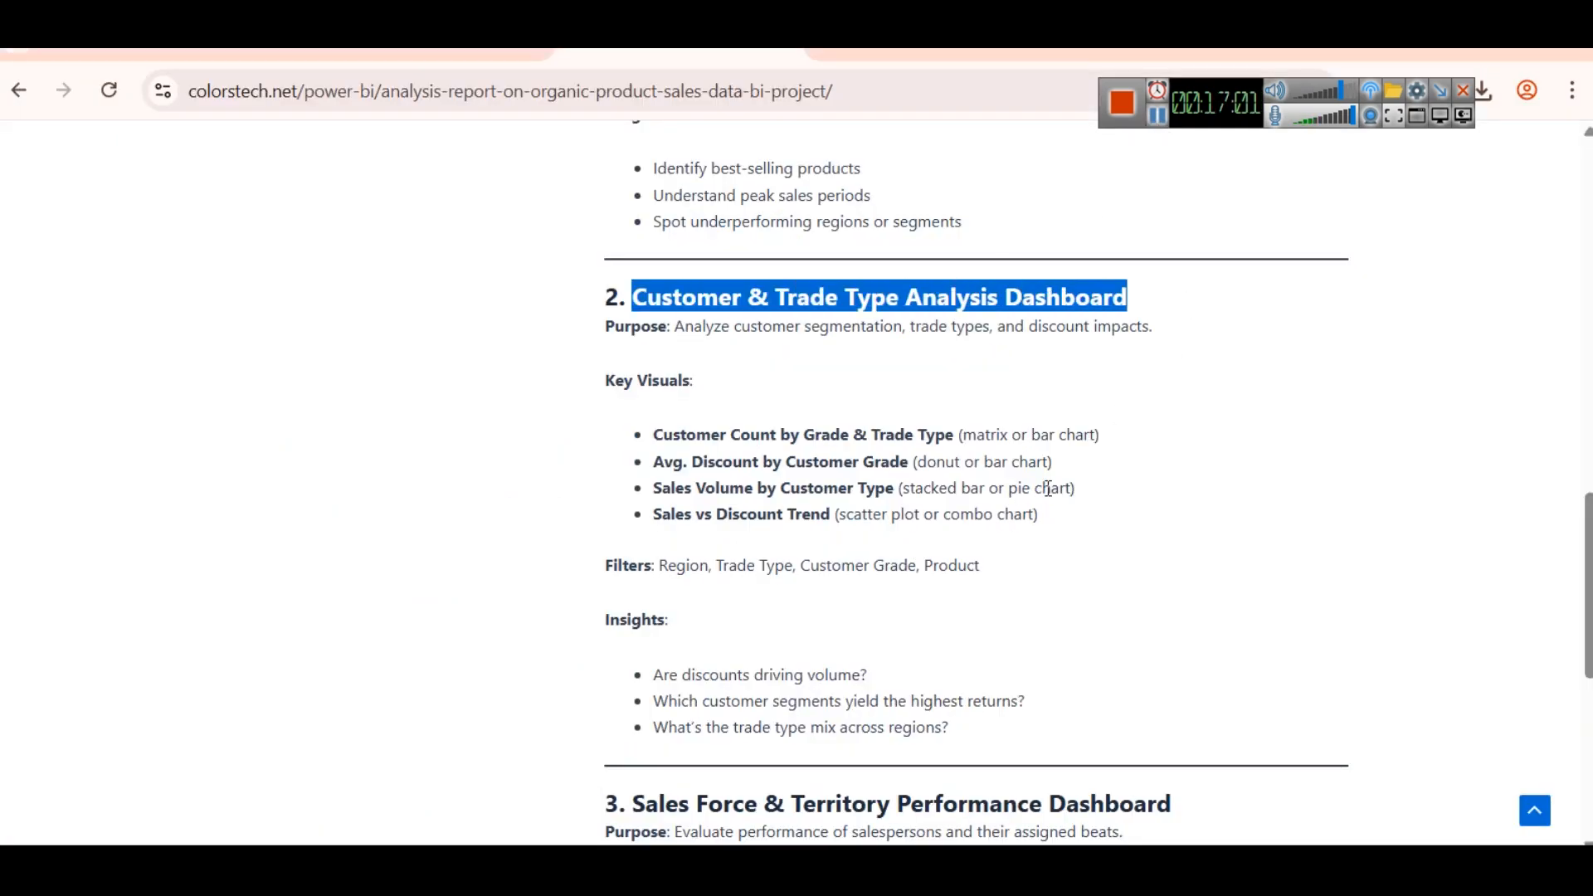
pyautogui.click(544, 866)
pyautogui.rightClick(531, 814)
pyautogui.click(599, 727)
pyautogui.hotkey('ctrl', 'v')
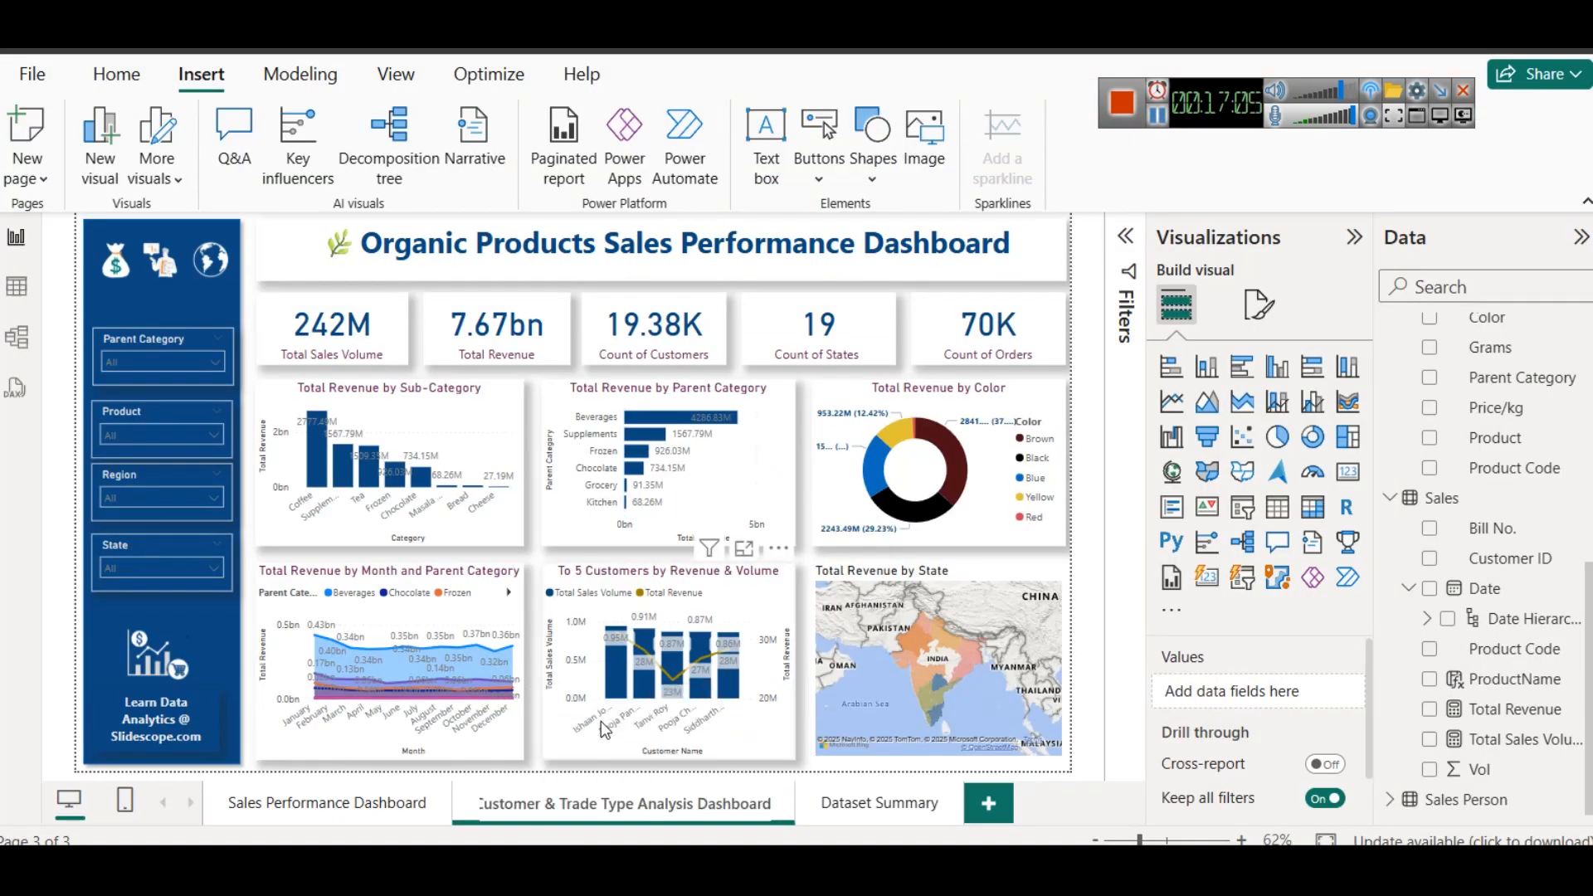
pyautogui.press('Return')
pyautogui.press('BackSpace')
pyautogui.press('BackSpace')
pyautogui.press('BackSpace')
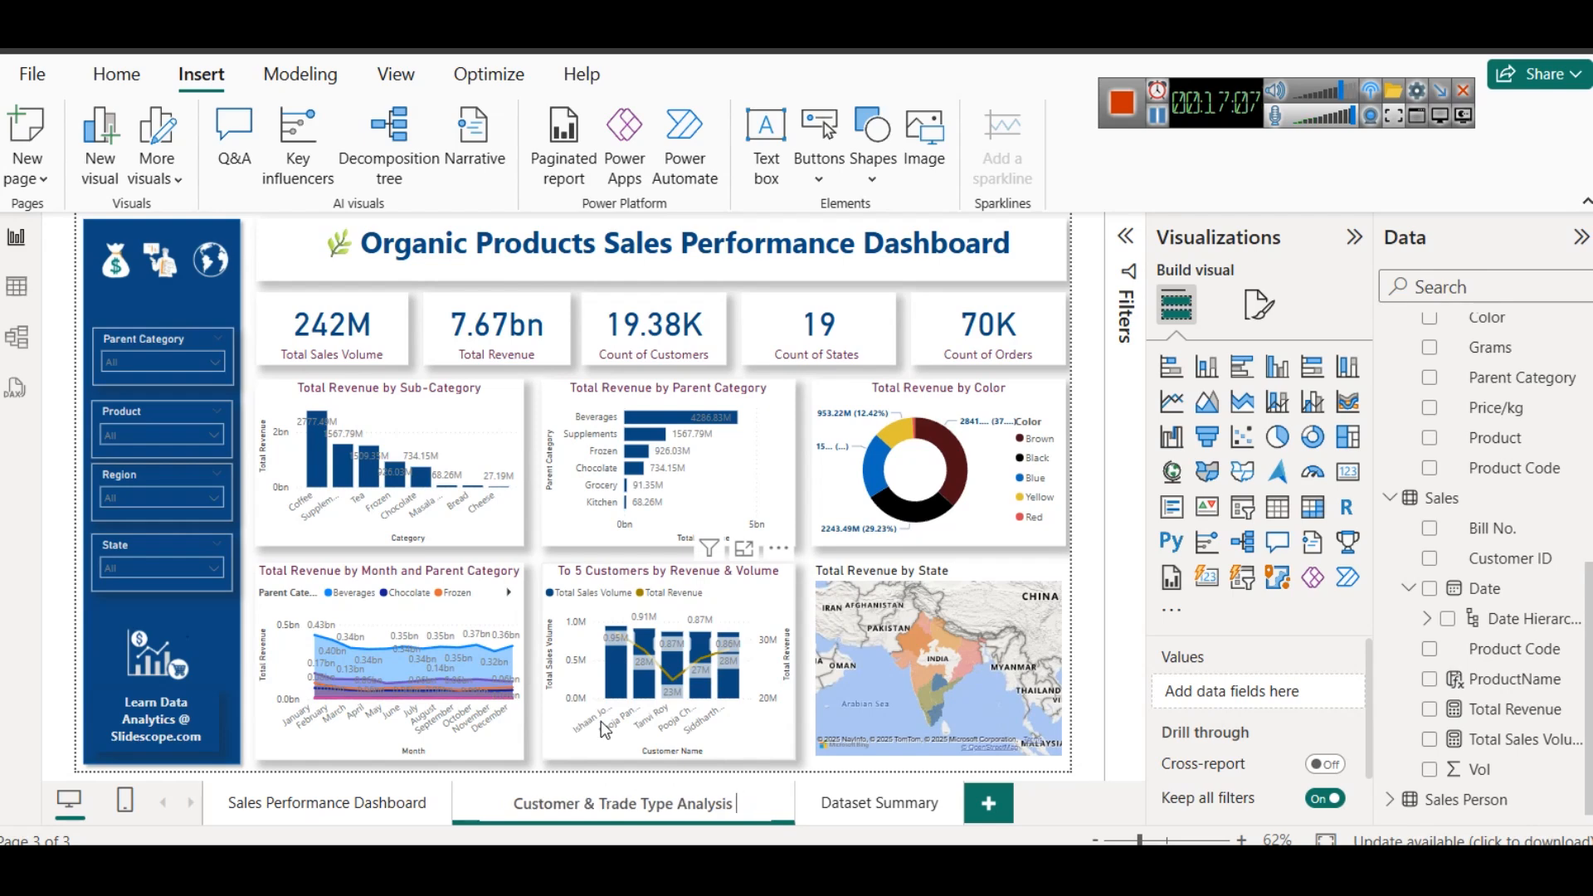
pyautogui.press('Return')
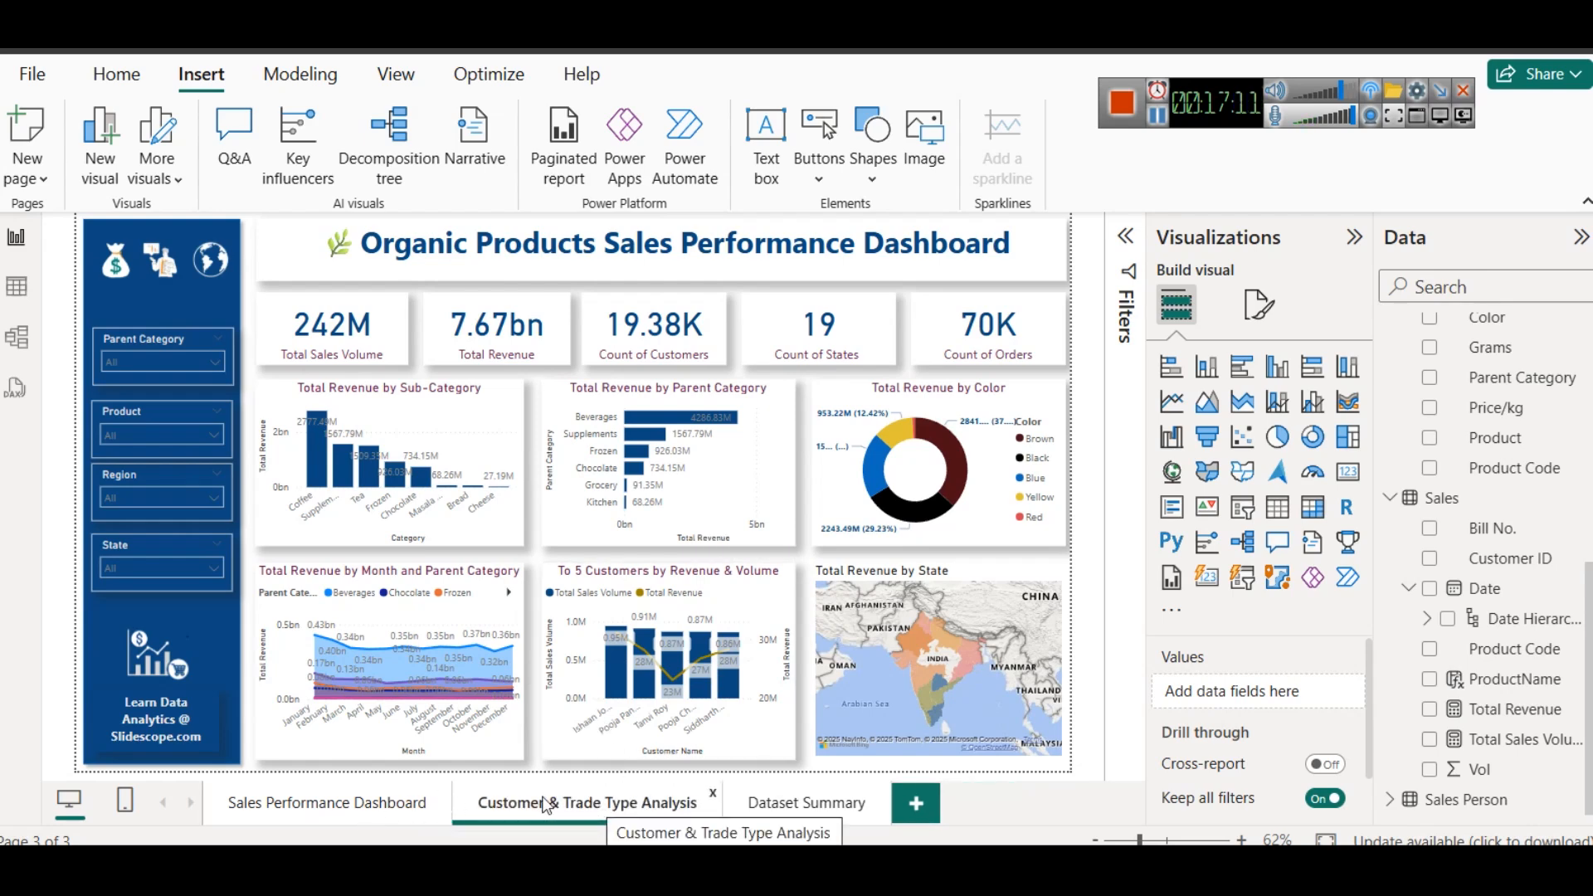
# - Duplicate the Customer & Trade Type Analysis page and rename the copy "Sales Force & Territory Performance" using the third heading on the project page
pyautogui.rightClick(594, 802)
pyautogui.click(621, 703)
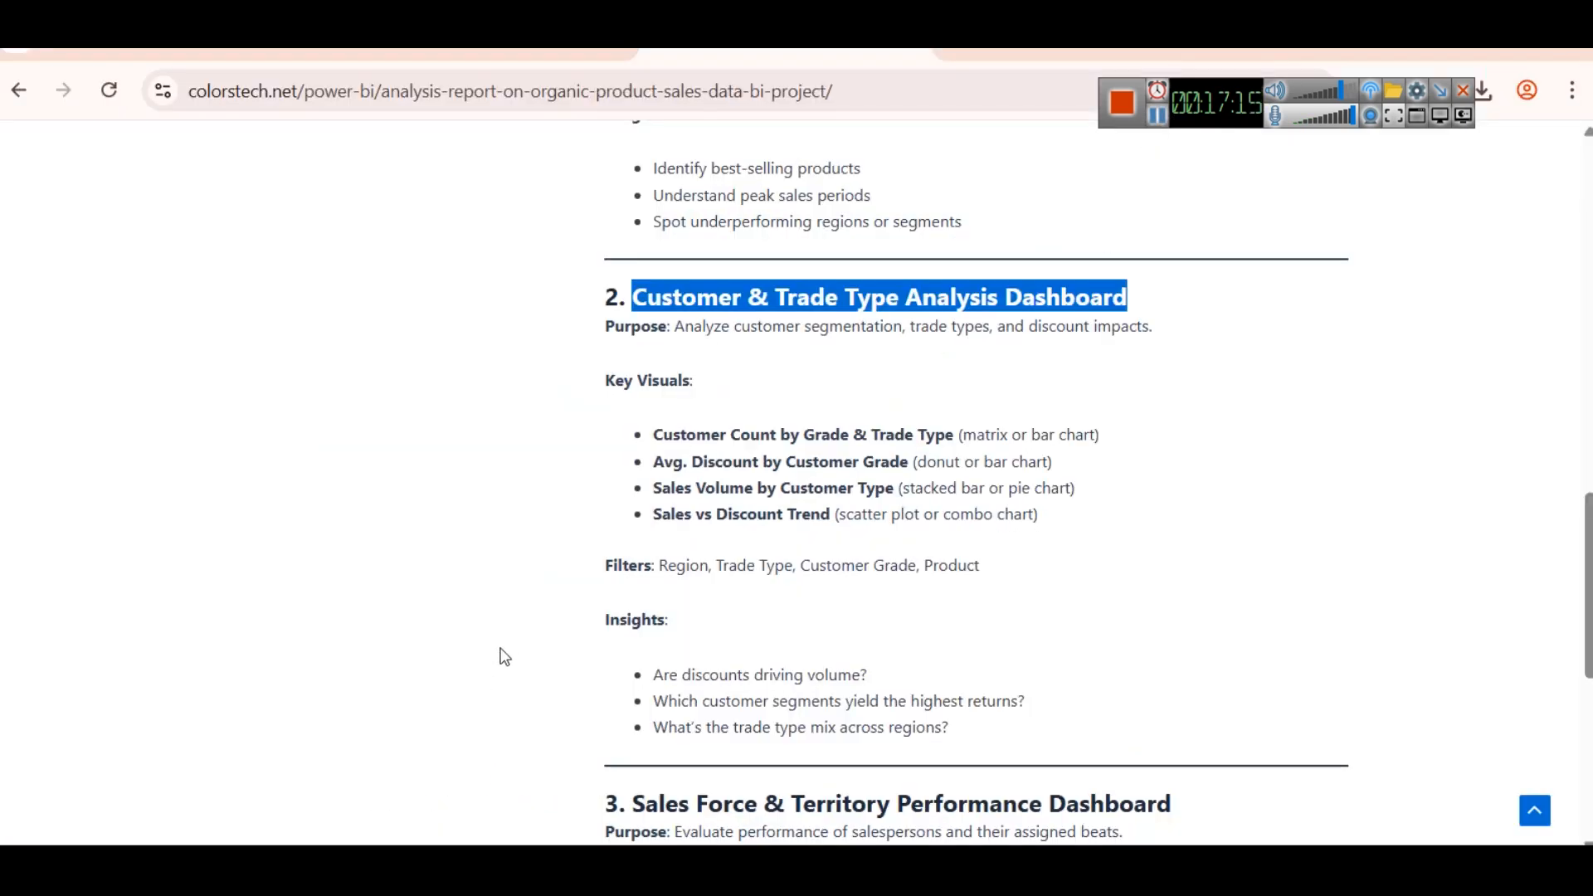
pyautogui.scroll(-3, 498, 655)
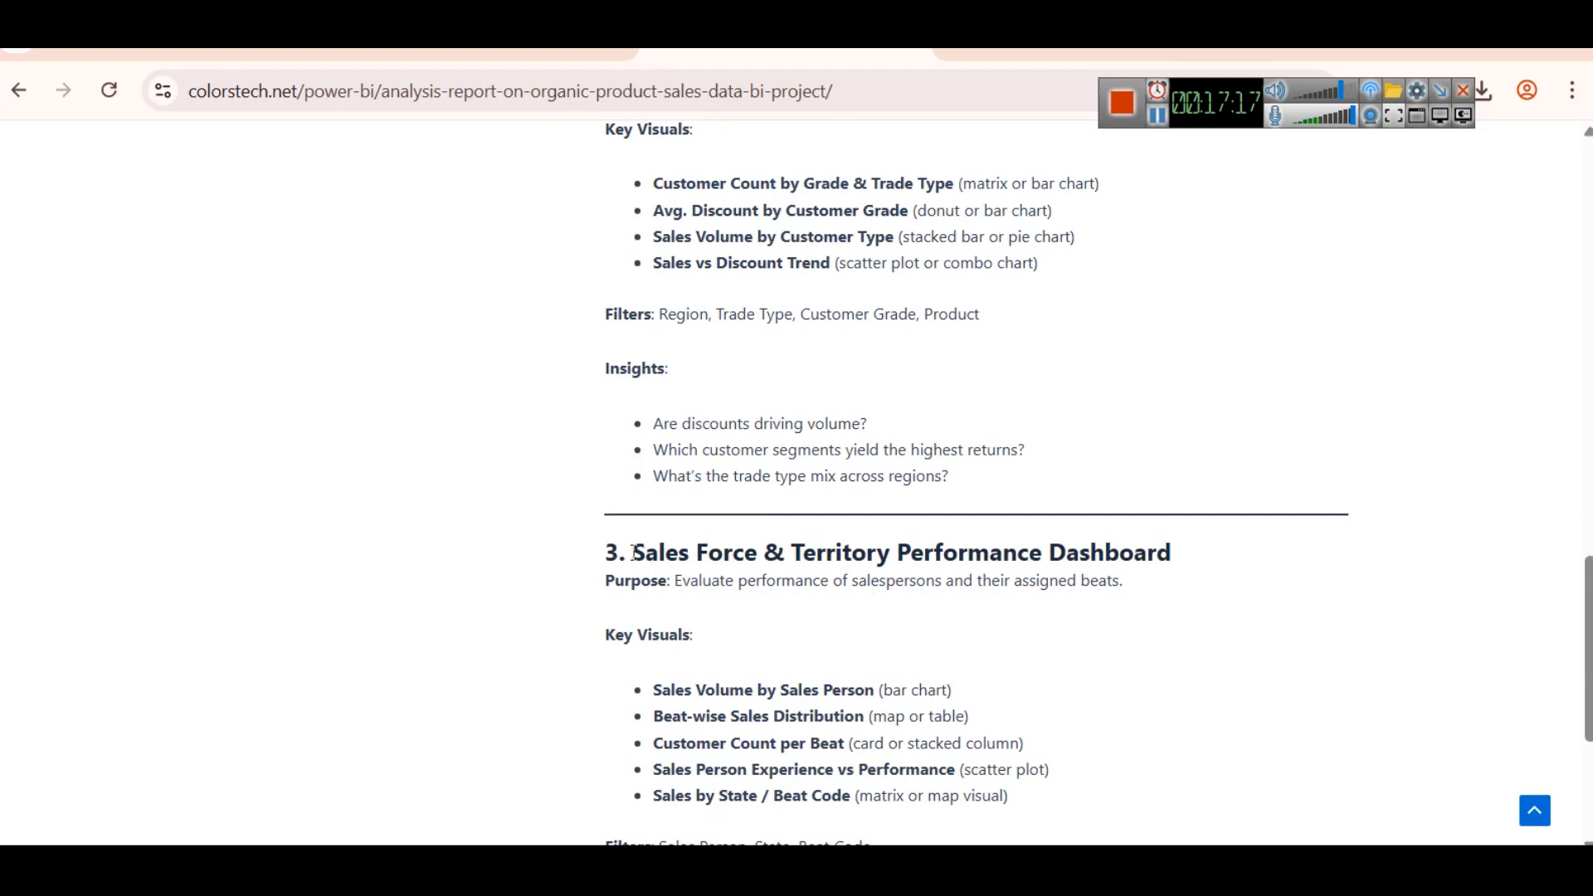
pyautogui.moveTo(633, 553); pyautogui.dragTo(1043, 554)
pyautogui.hotkey('ctrl', 'c')
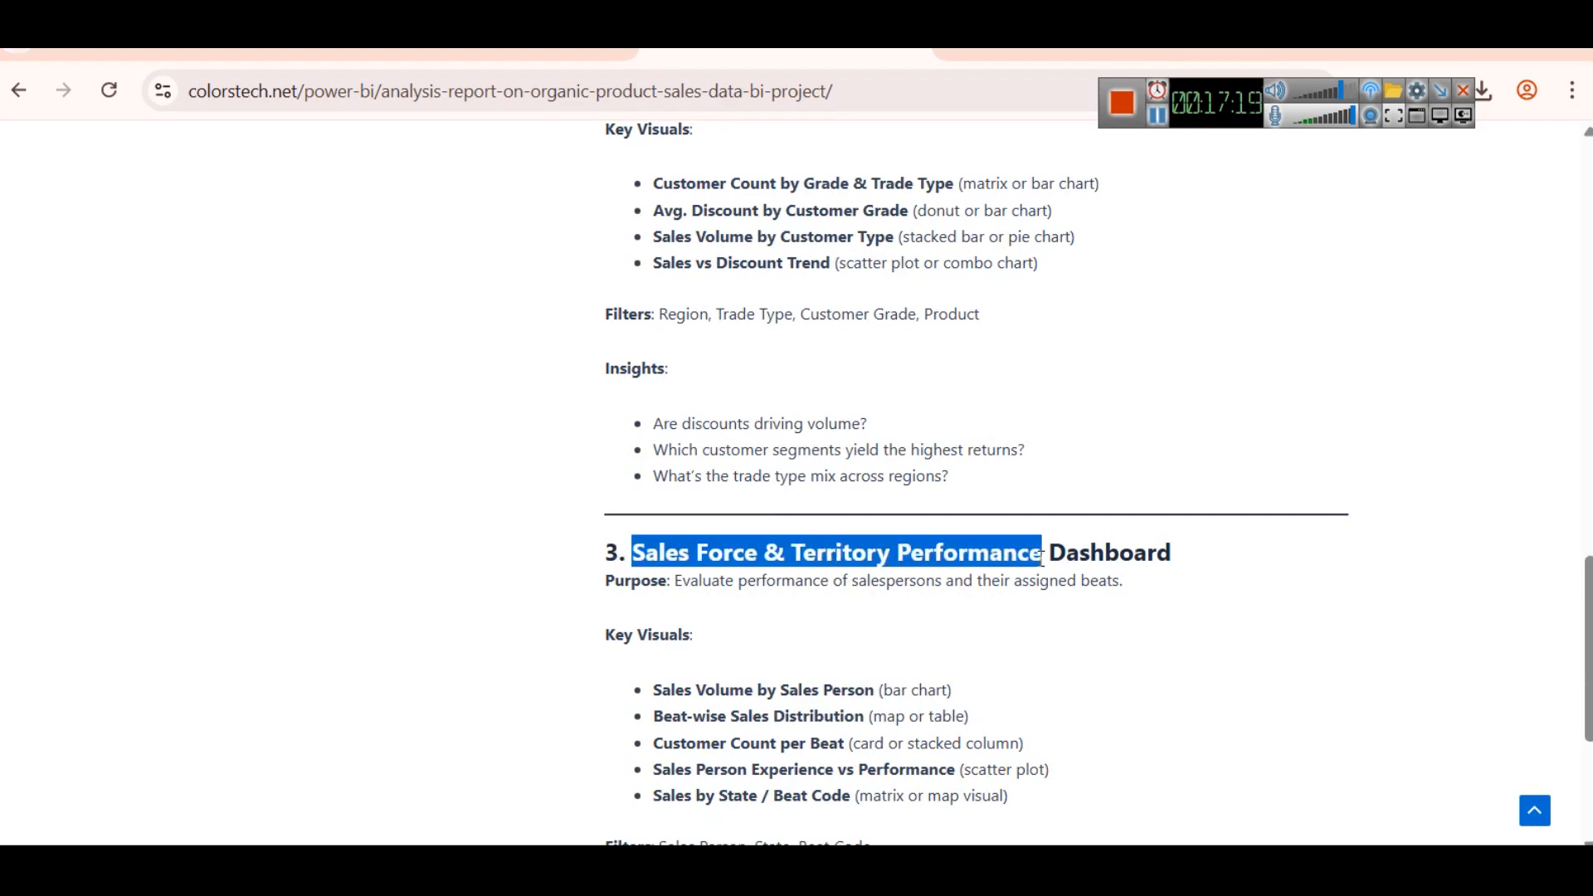
pyautogui.hotkey('alt', 'Tab')
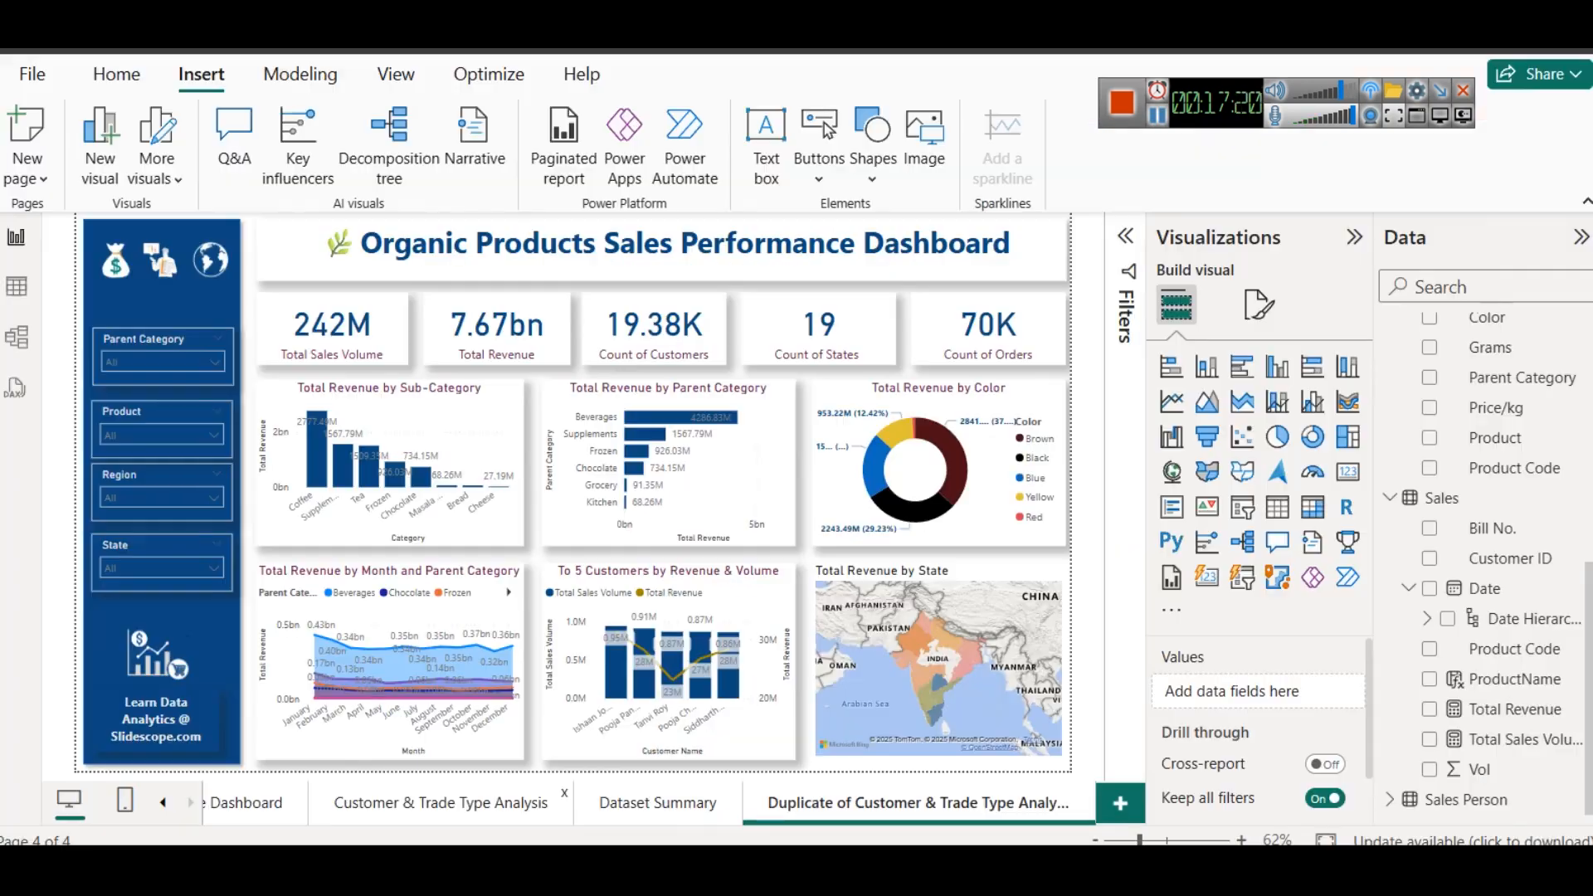
pyautogui.rightClick(869, 824)
pyautogui.click(914, 730)
pyautogui.hotkey('ctrl', 'v')
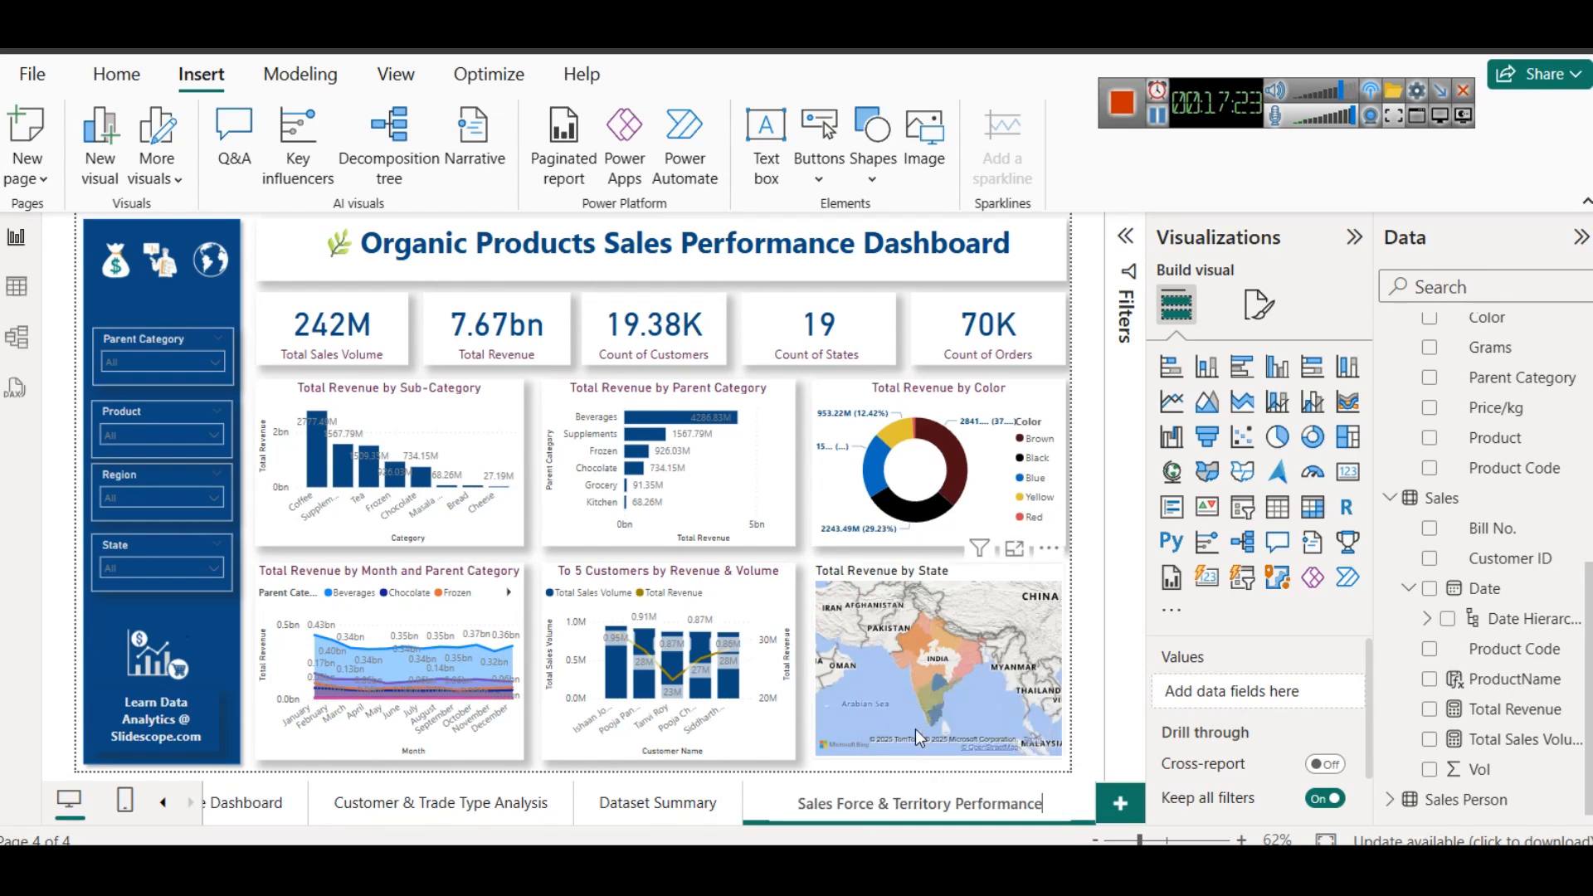
pyautogui.click(351, 240)
pyautogui.moveTo(364, 236); pyautogui.dragTo(858, 256)
pyautogui.hotkey('ctrl', 'v')
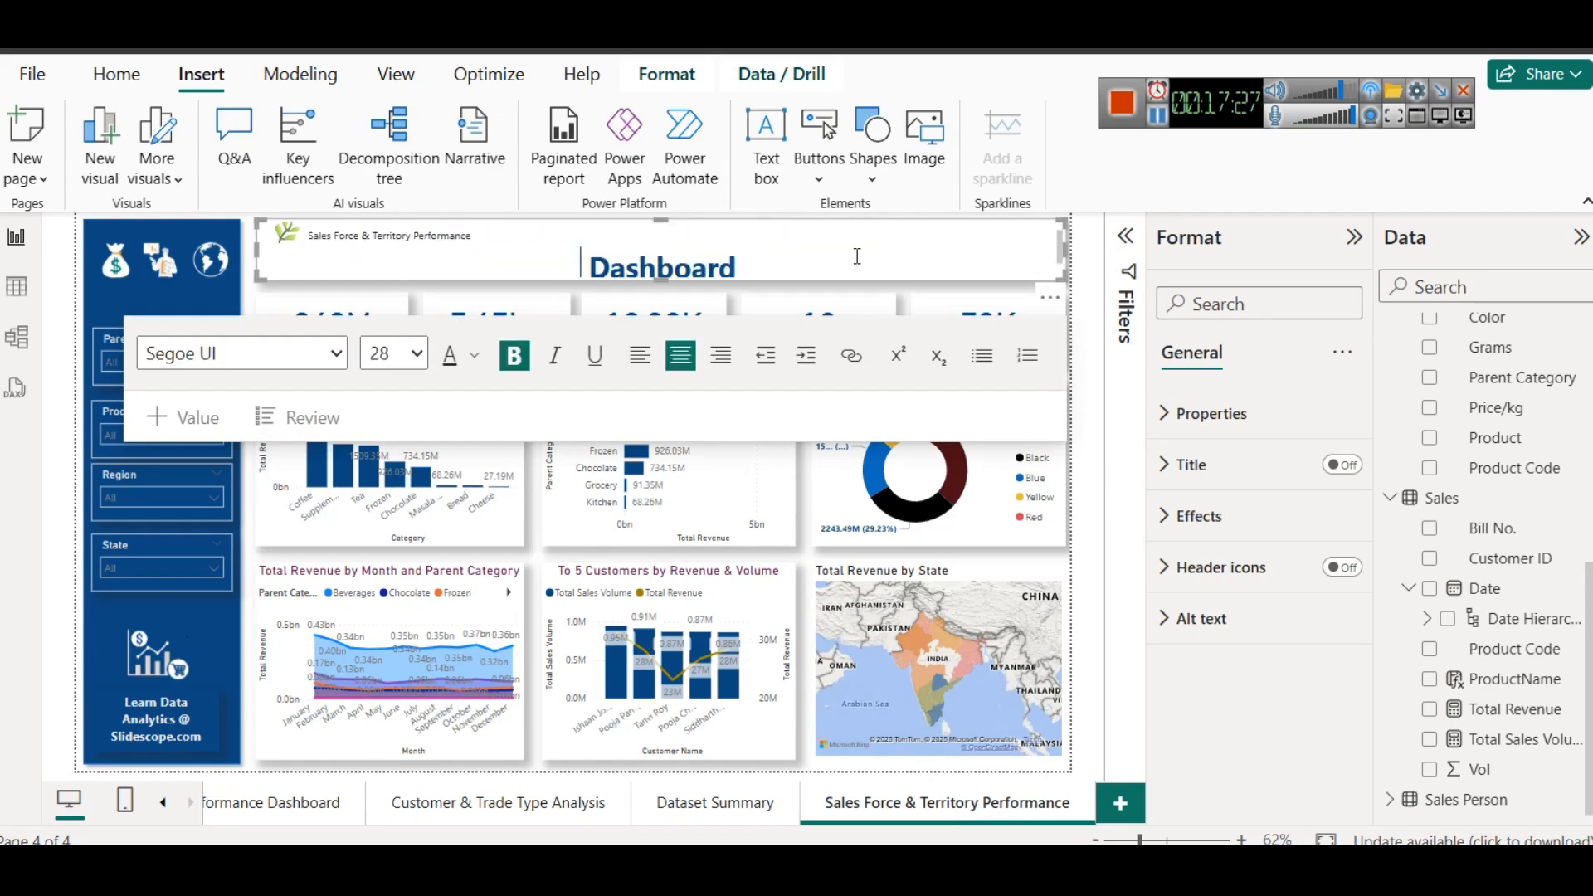
pyautogui.hotkey('ctrl', 'z')
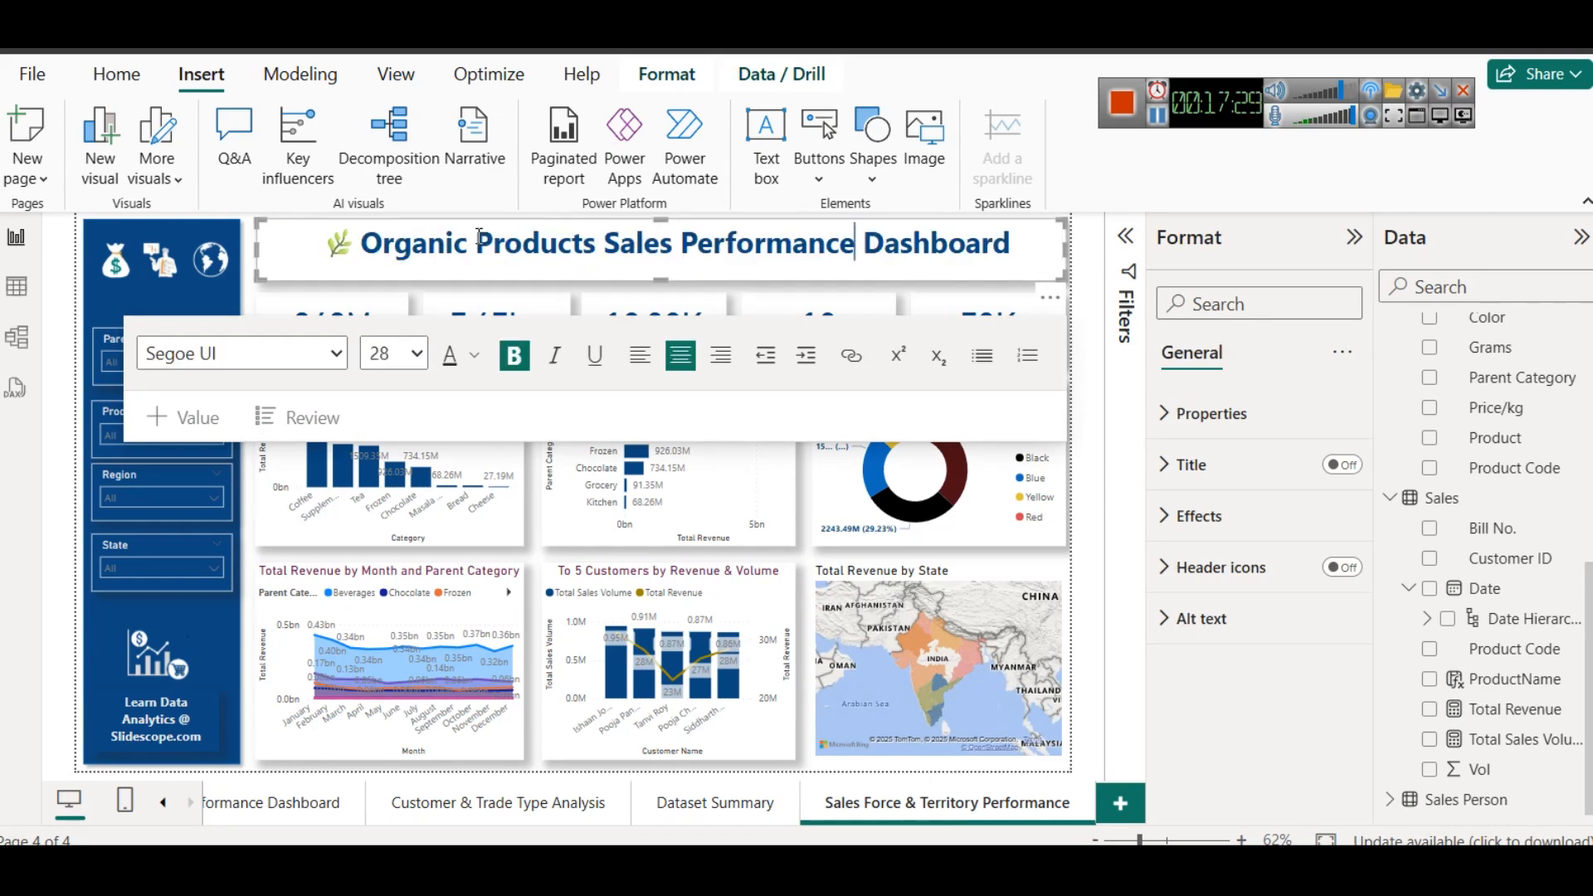
# - Replace "Organic Products Sales Performance" in the heading with "Sales Force & Territory Performance", in bold size 28 on the same line as "Dashboard"
pyautogui.moveTo(362, 234); pyautogui.dragTo(855, 248)
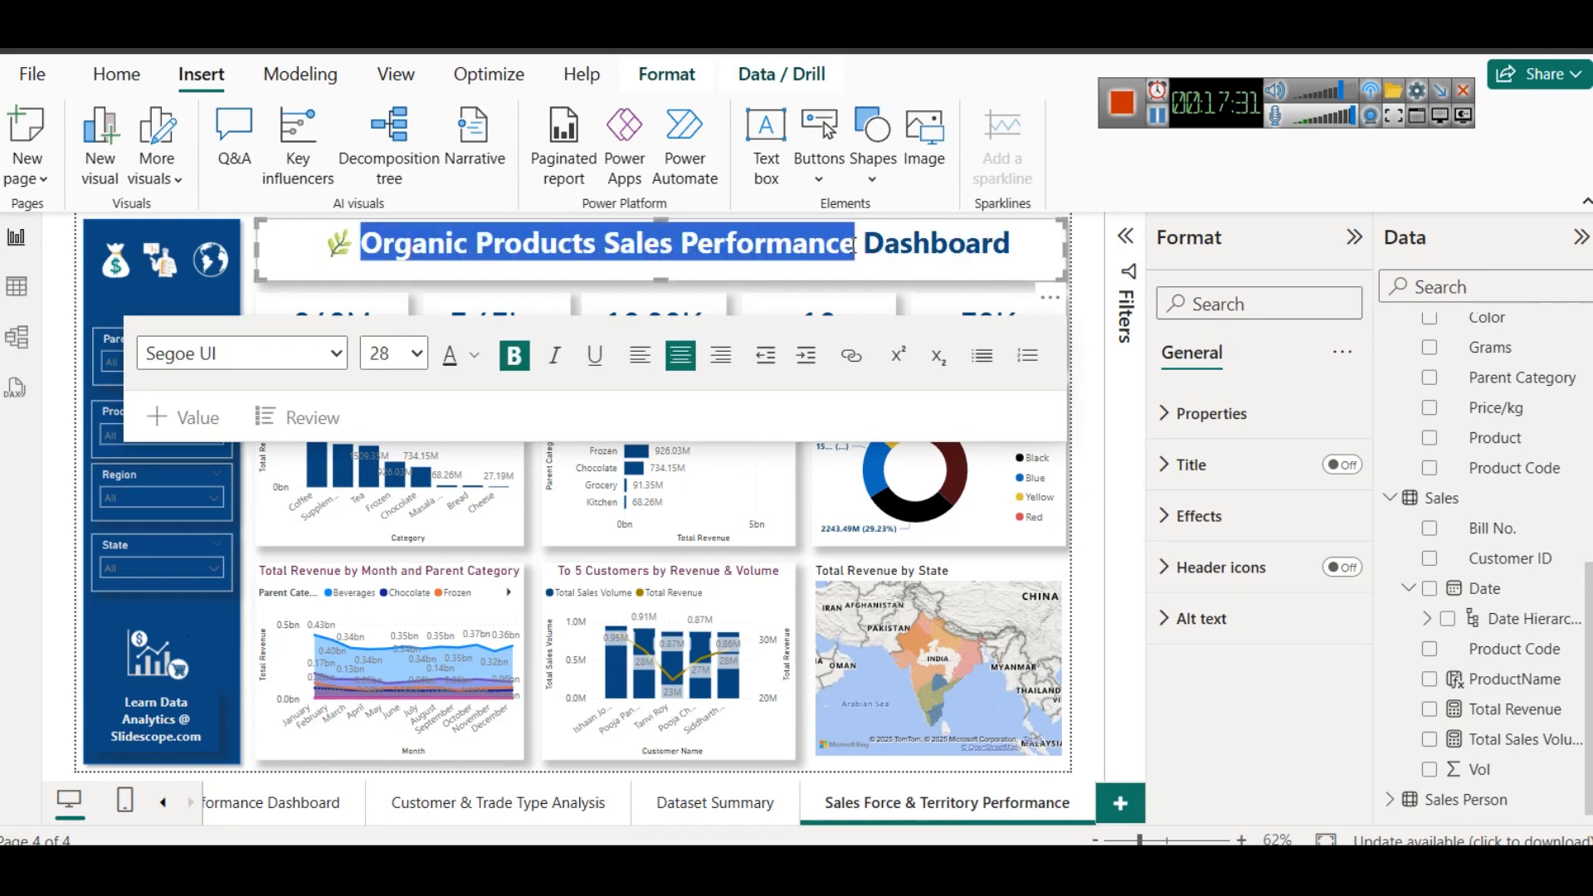
pyautogui.hotkey('ctrl', 'v')
pyautogui.moveTo(305, 251); pyautogui.dragTo(471, 249)
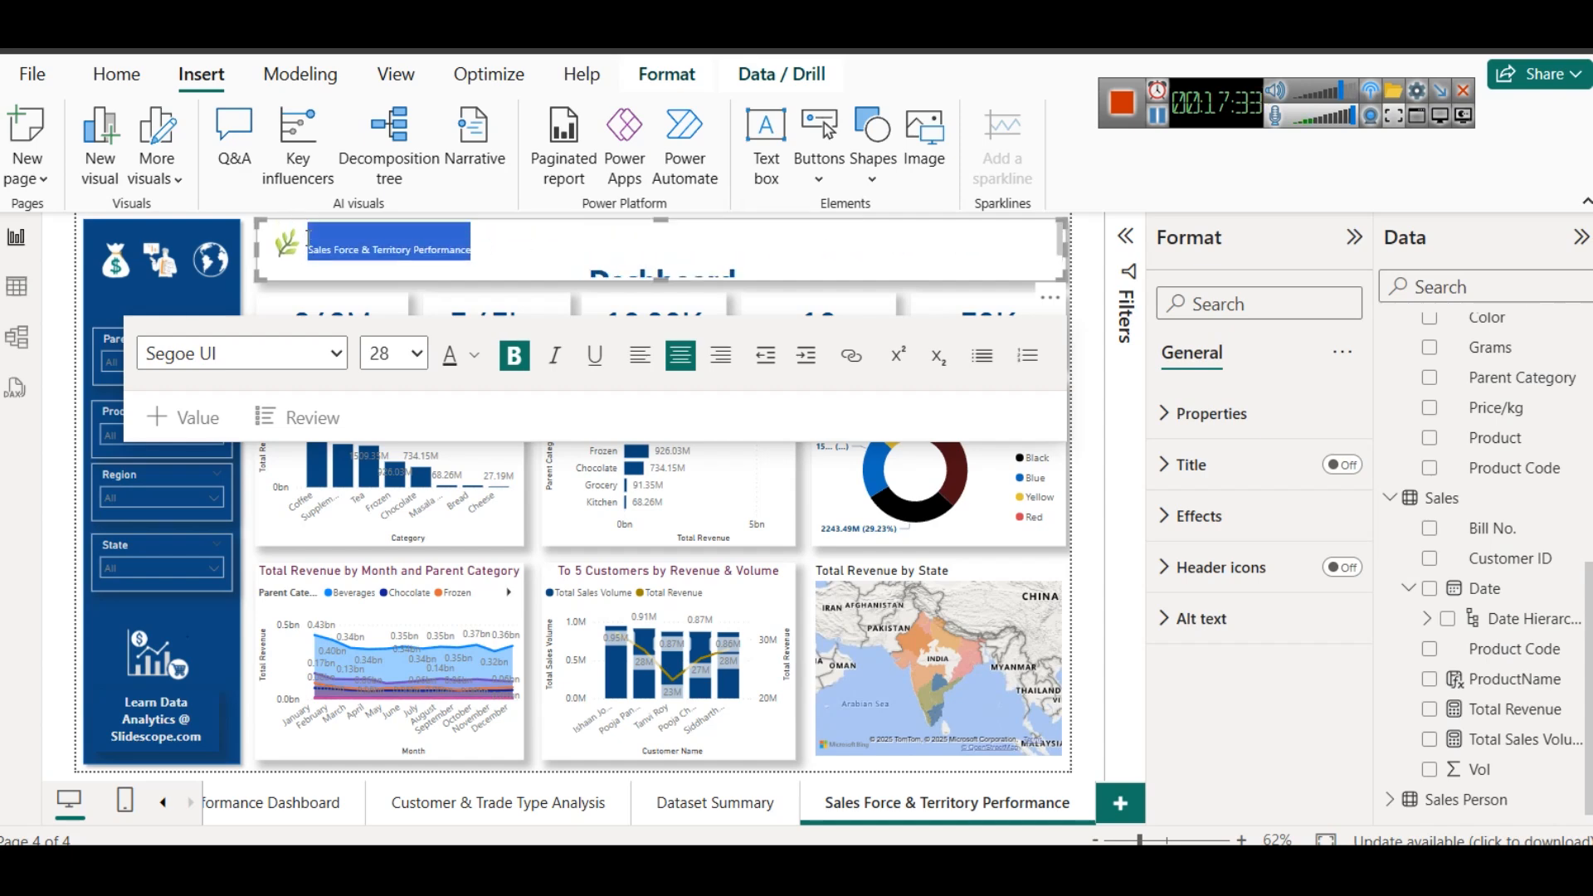
pyautogui.click(391, 354)
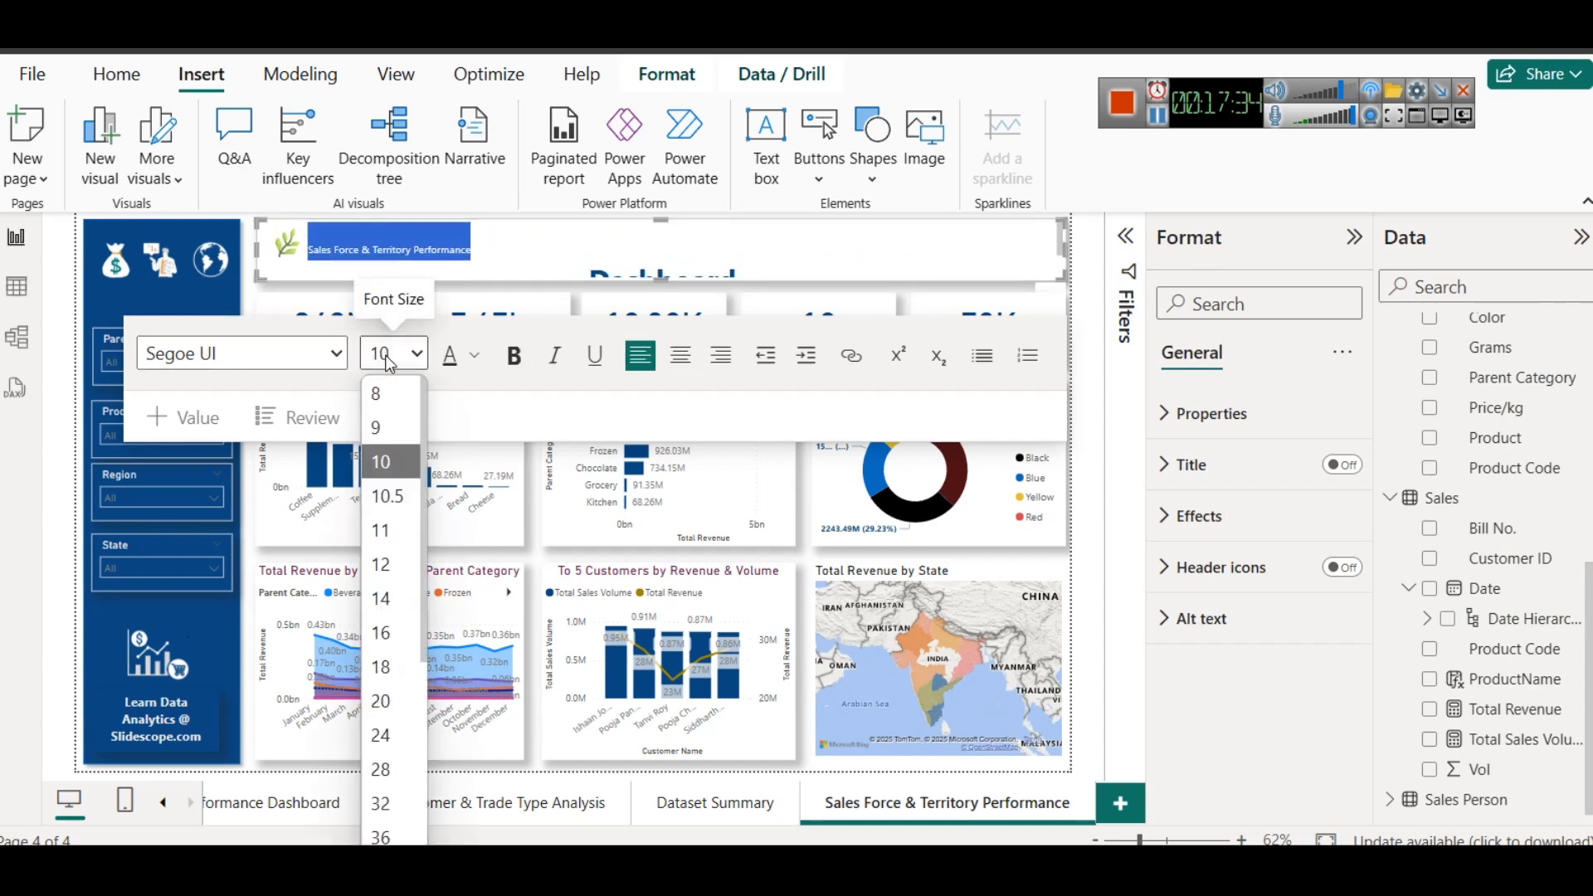
pyautogui.click(390, 774)
pyautogui.click(514, 359)
pyautogui.click(591, 267)
pyautogui.press('BackSpace')
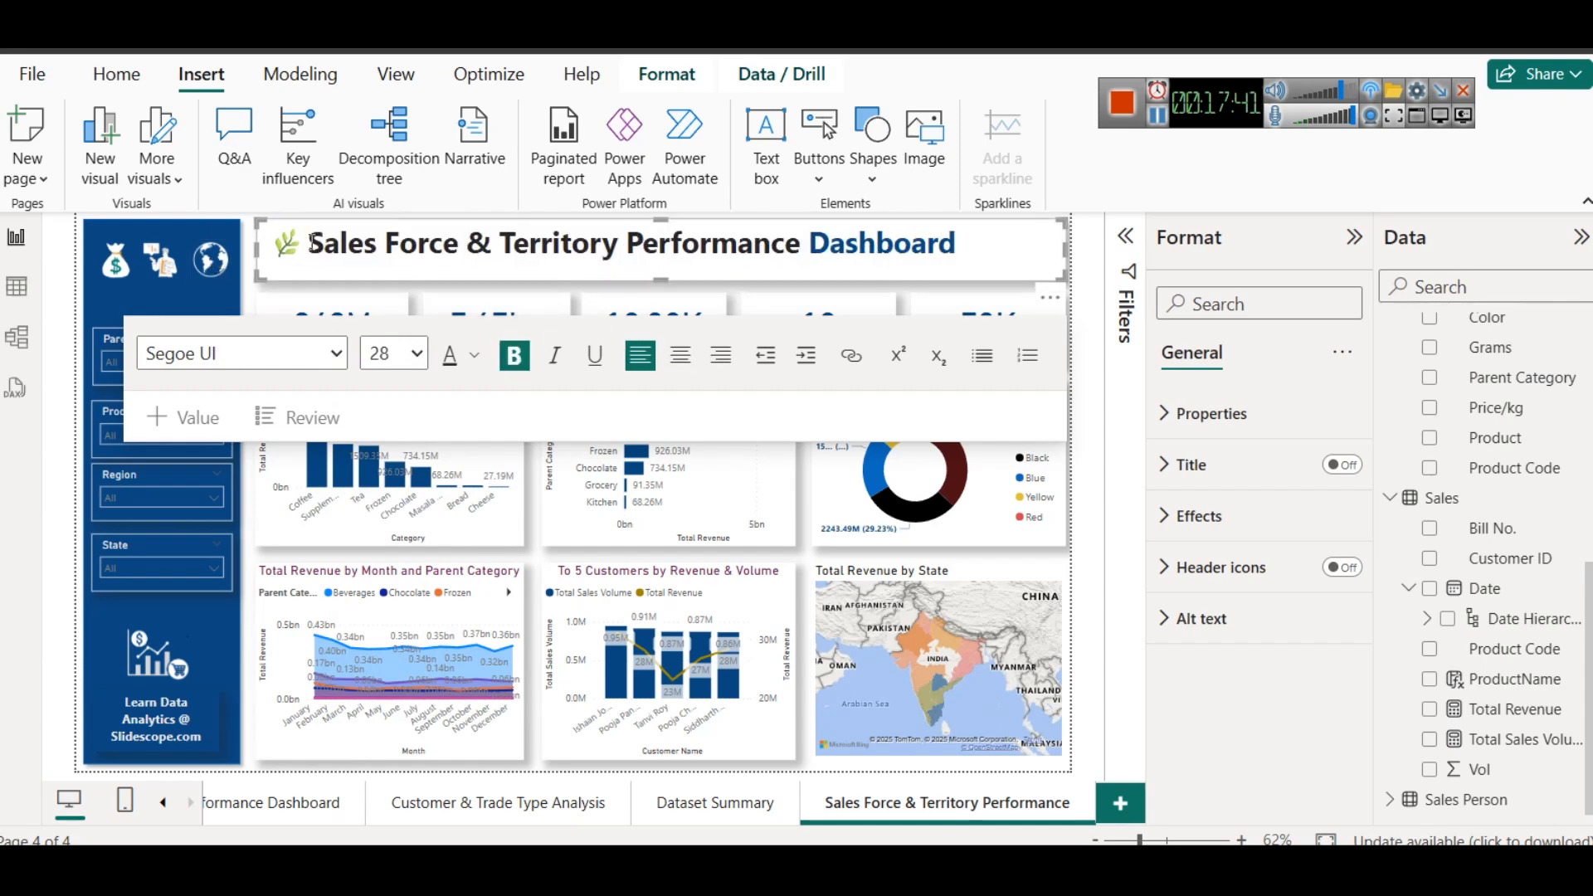
# - Color the whole Sales Force & Territory Performance heading dark blue and shift its text right, away from the leaf icon
pyautogui.moveTo(304, 243); pyautogui.dragTo(961, 243)
pyautogui.click(447, 375)
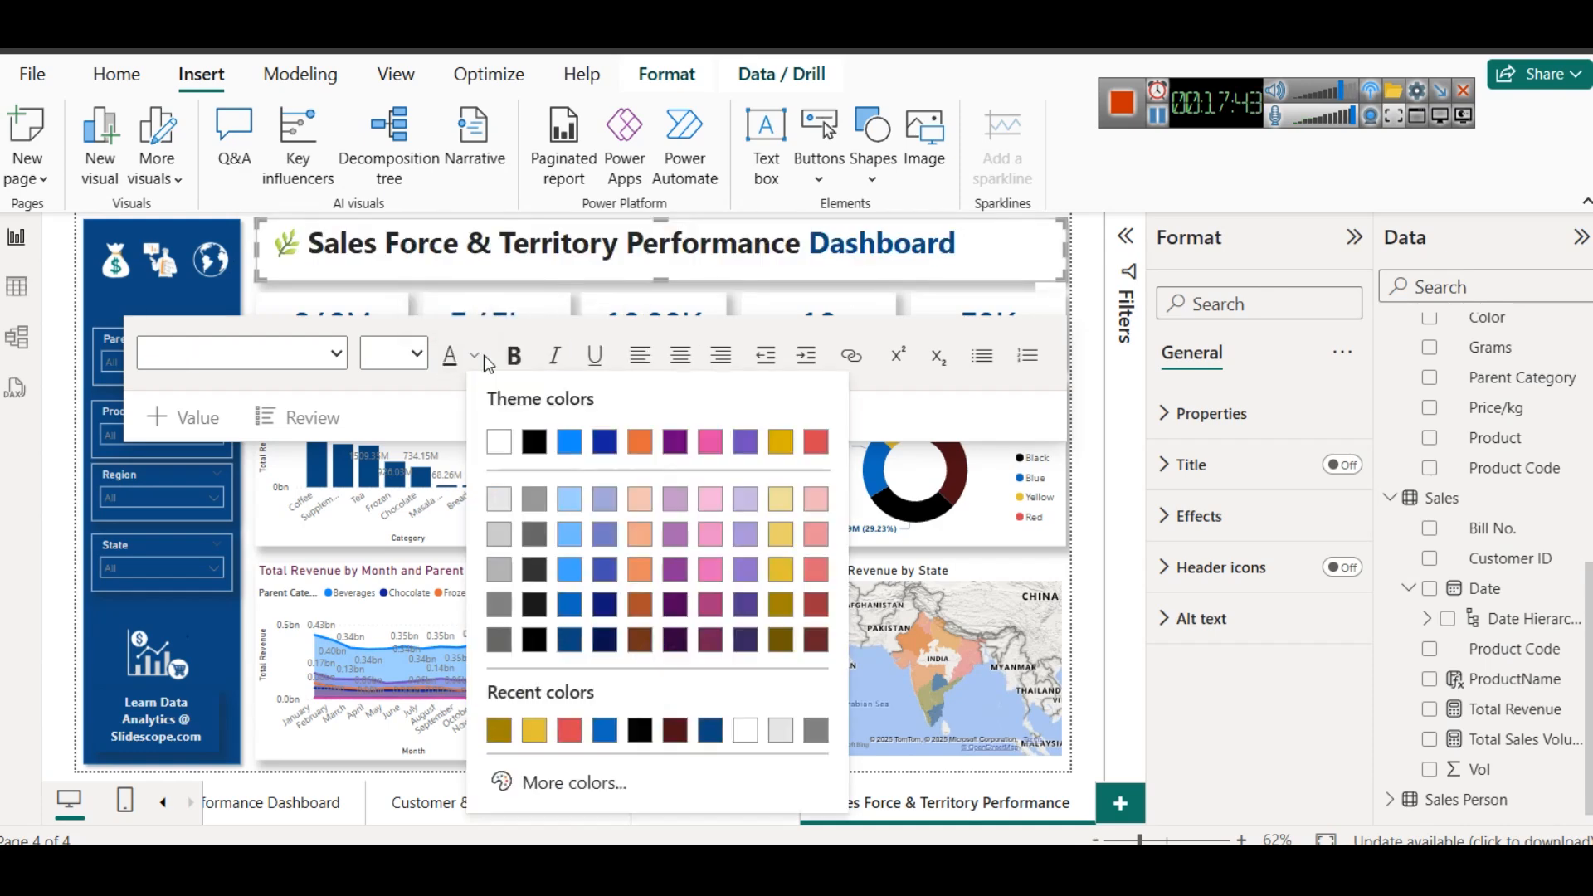
pyautogui.click(519, 436)
pyautogui.click(435, 258)
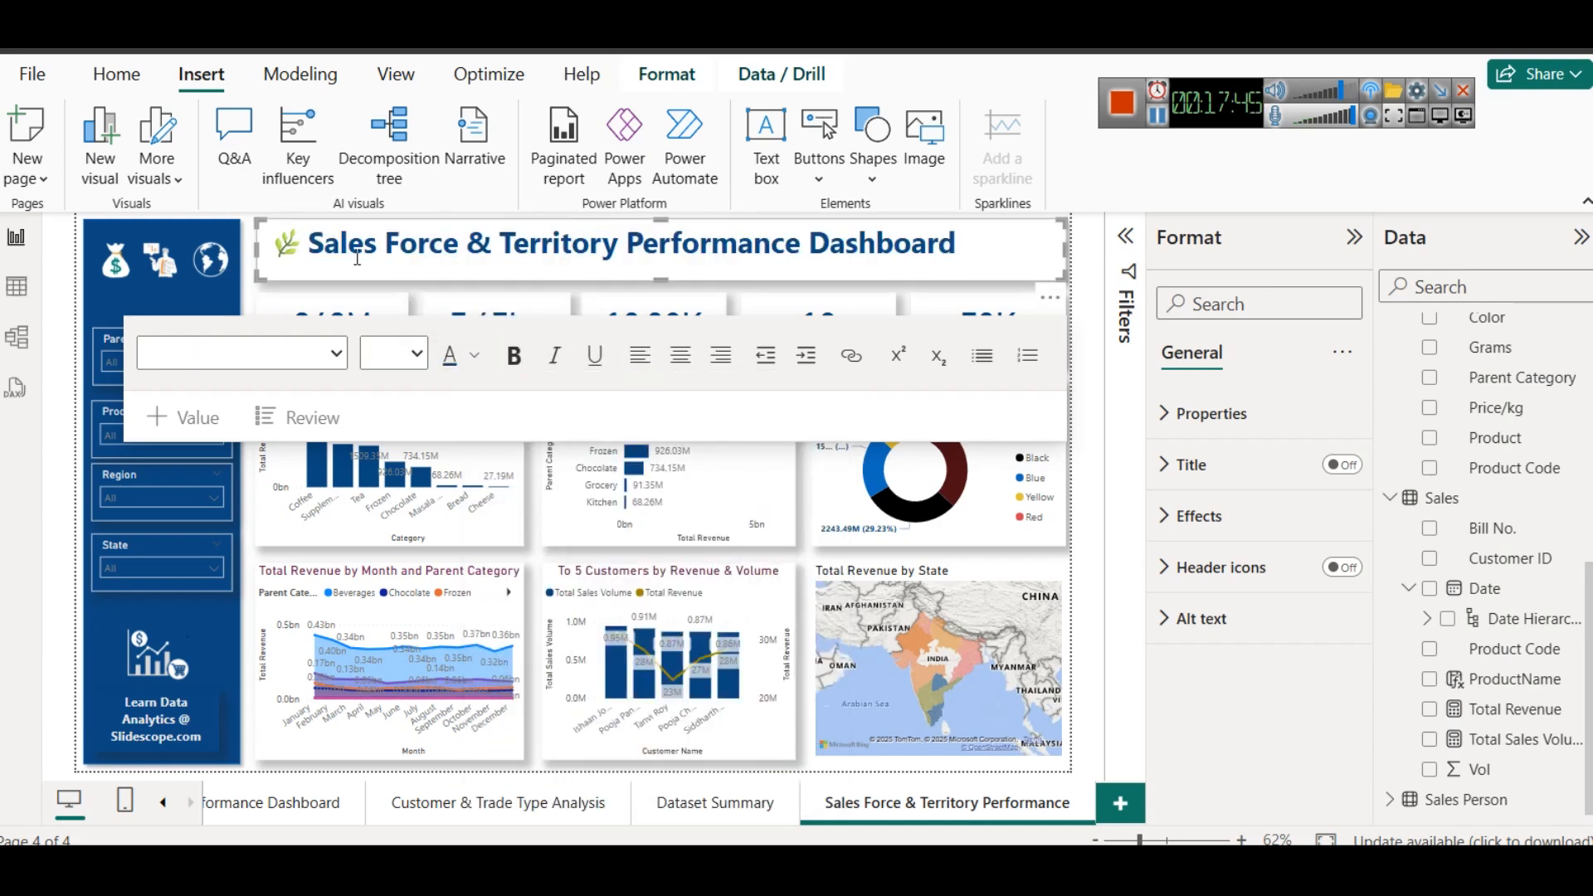
pyautogui.click(308, 239)
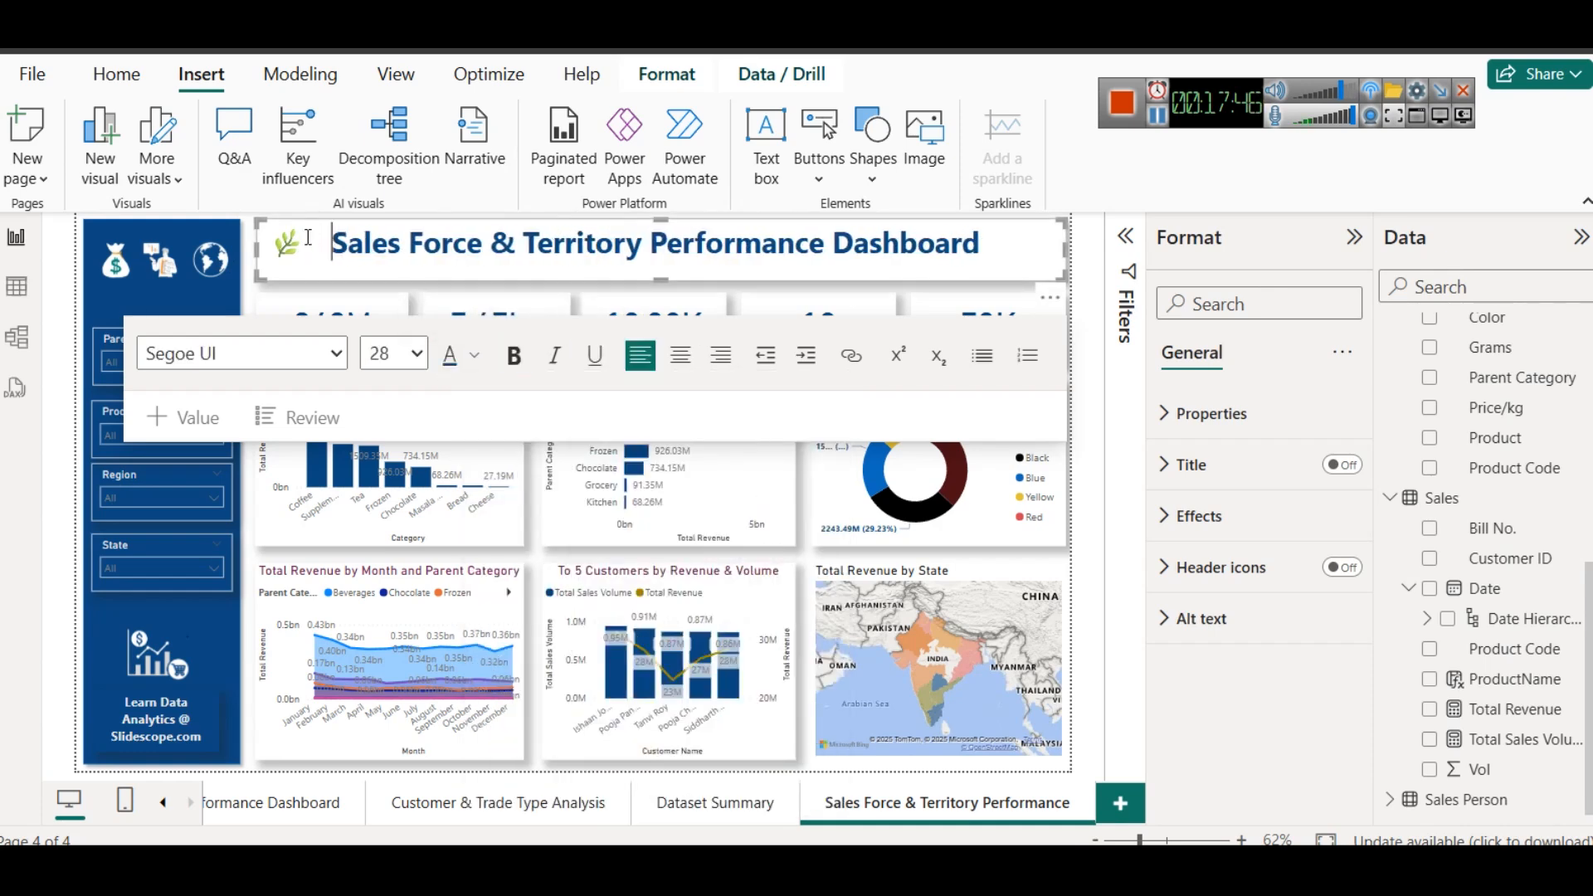
pyautogui.click(336, 296)
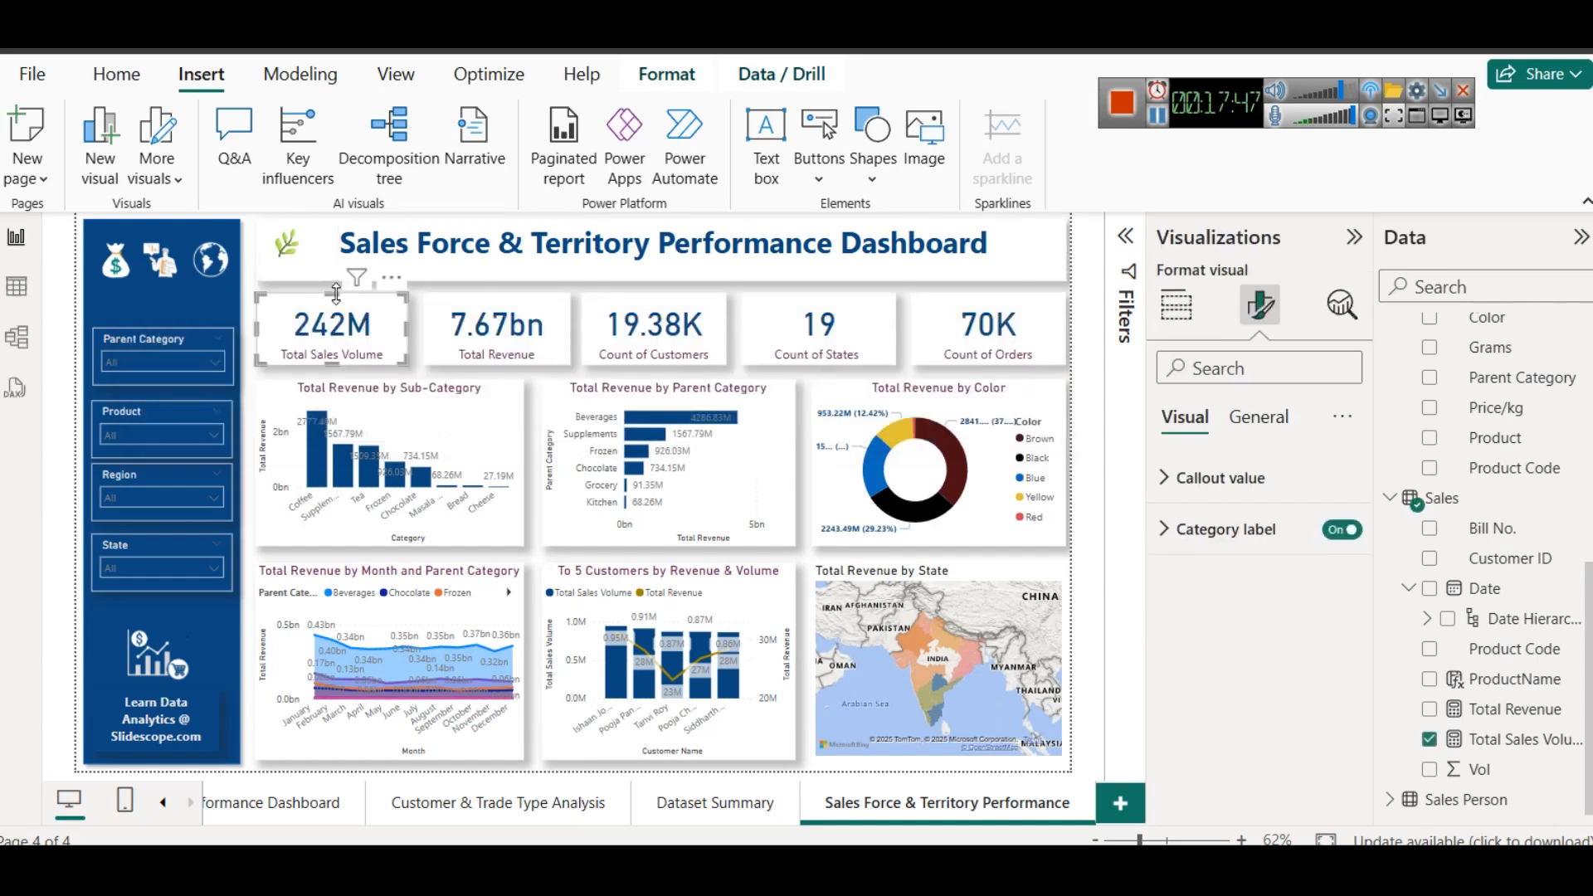
pyautogui.click(474, 800)
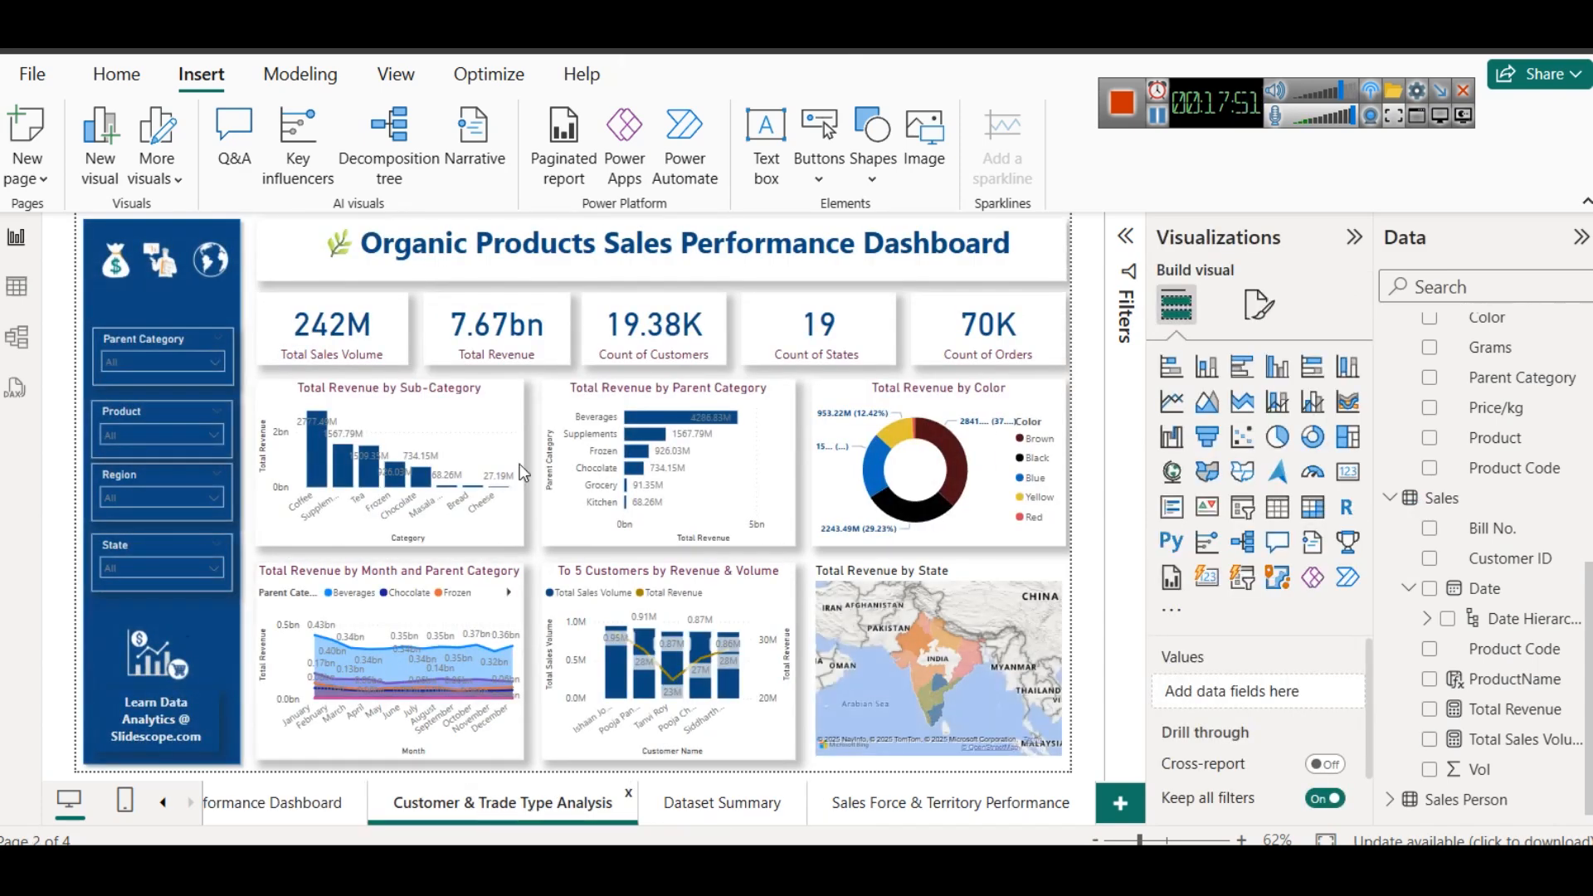
pyautogui.moveTo(363, 242); pyautogui.dragTo(861, 223)
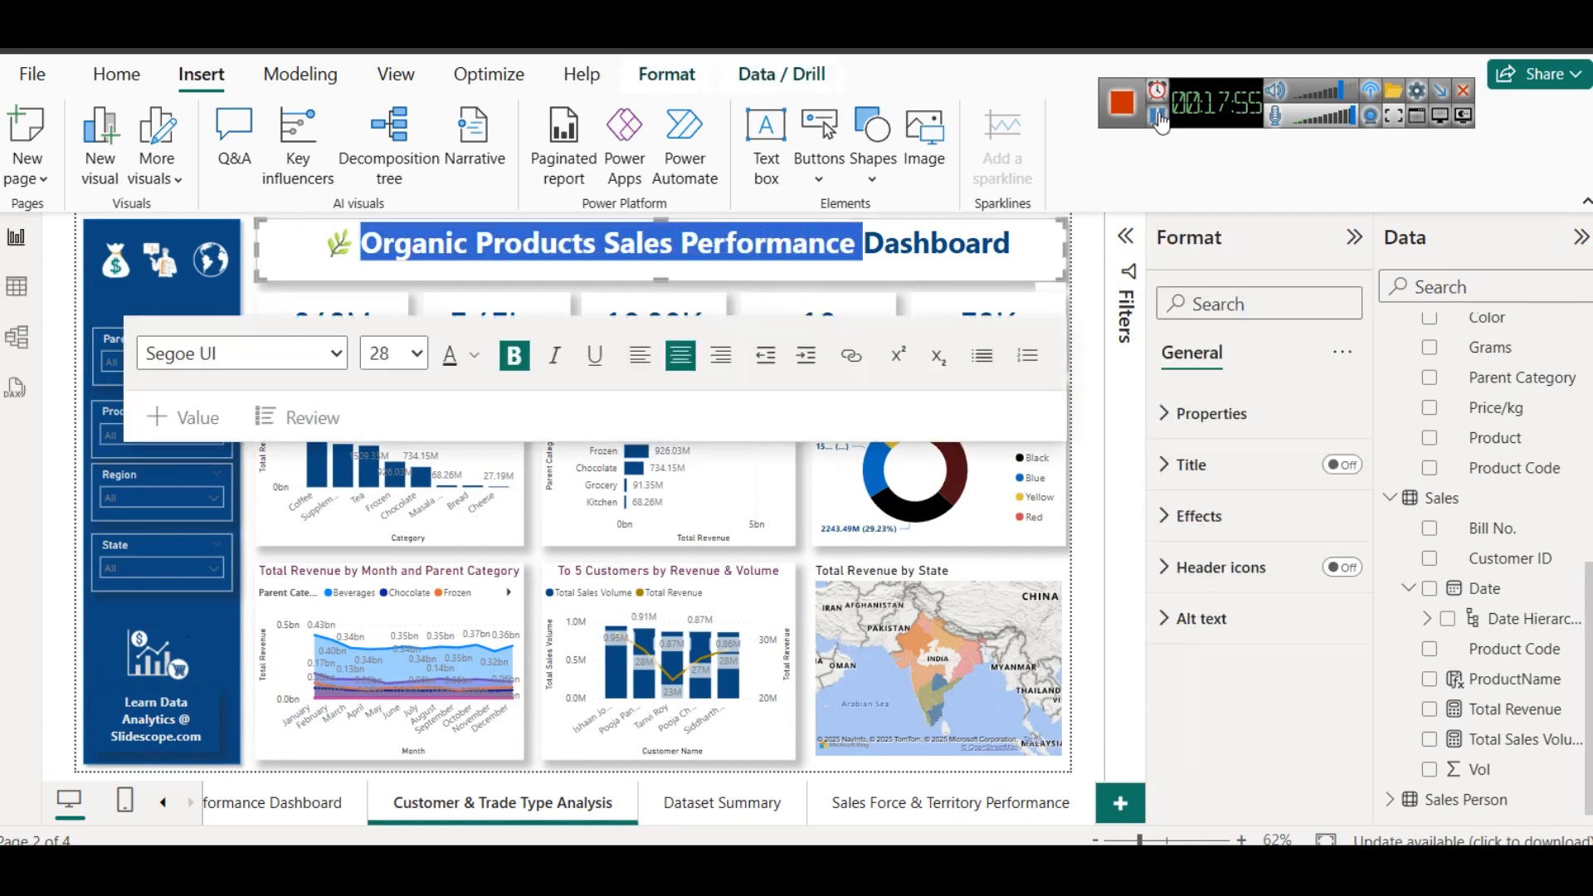
pyautogui.click(1157, 115)
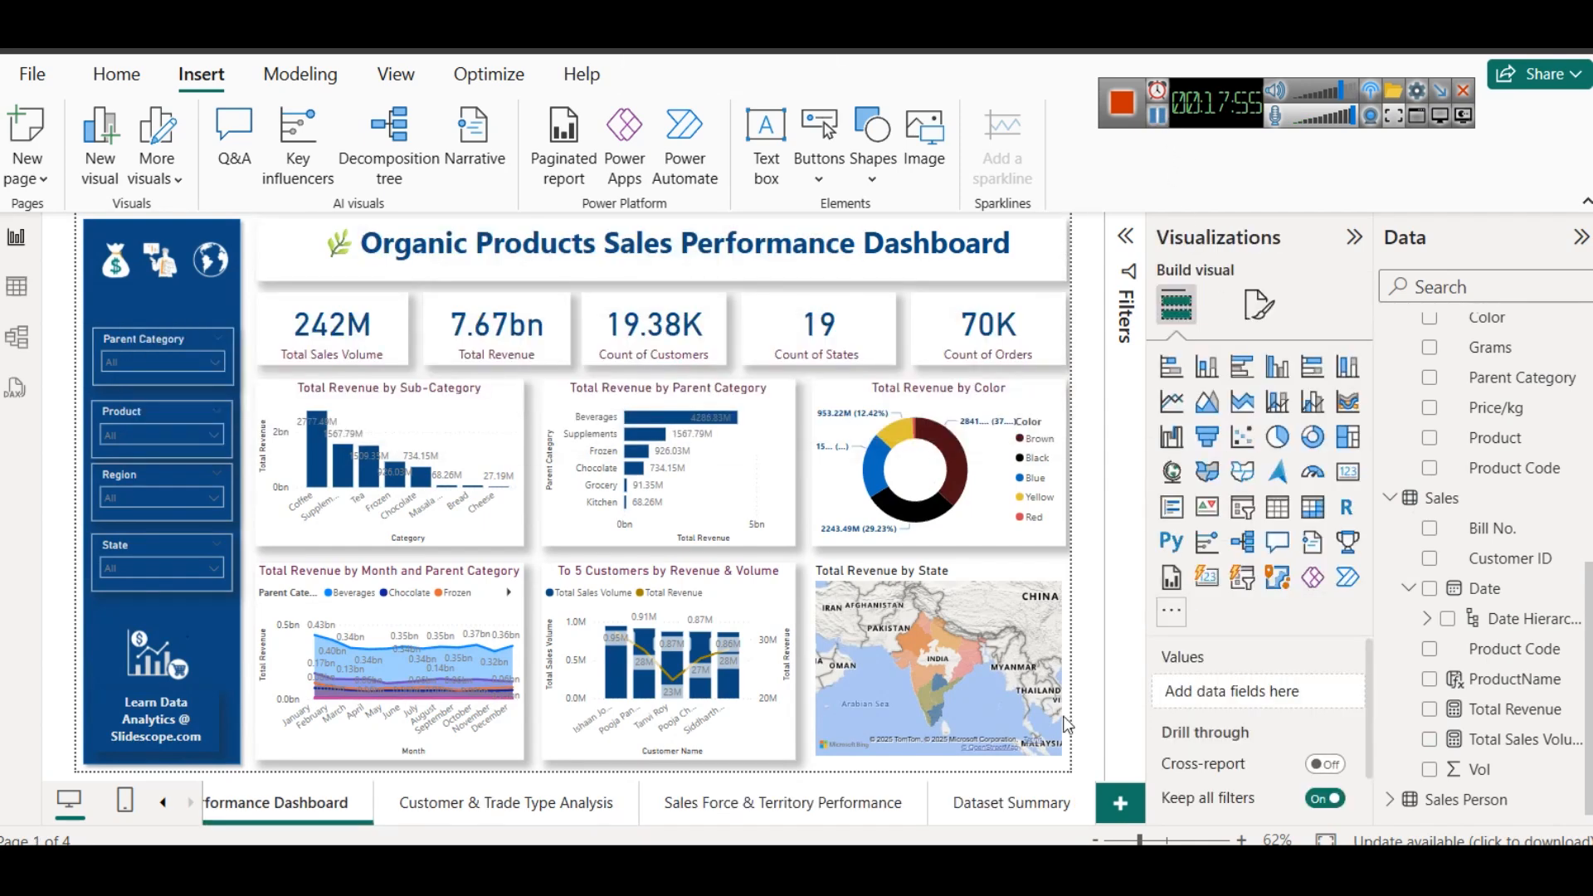
# - Move the Dataset Summary page to the end of the report and return to the Sales Performance Dashboard page
pyautogui.click(1017, 802)
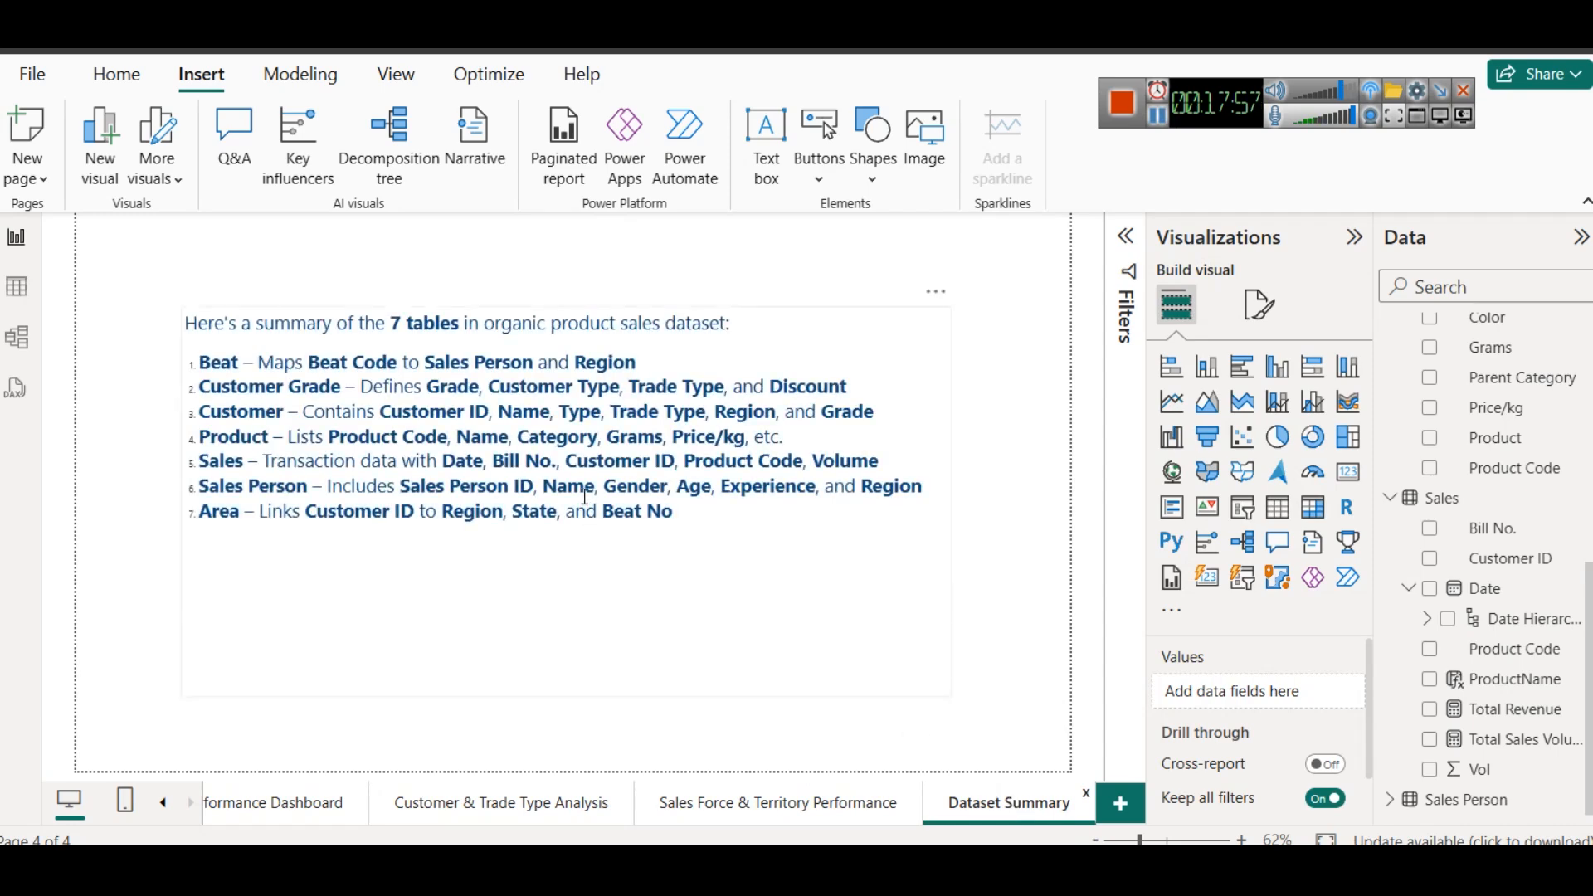
pyautogui.click(229, 798)
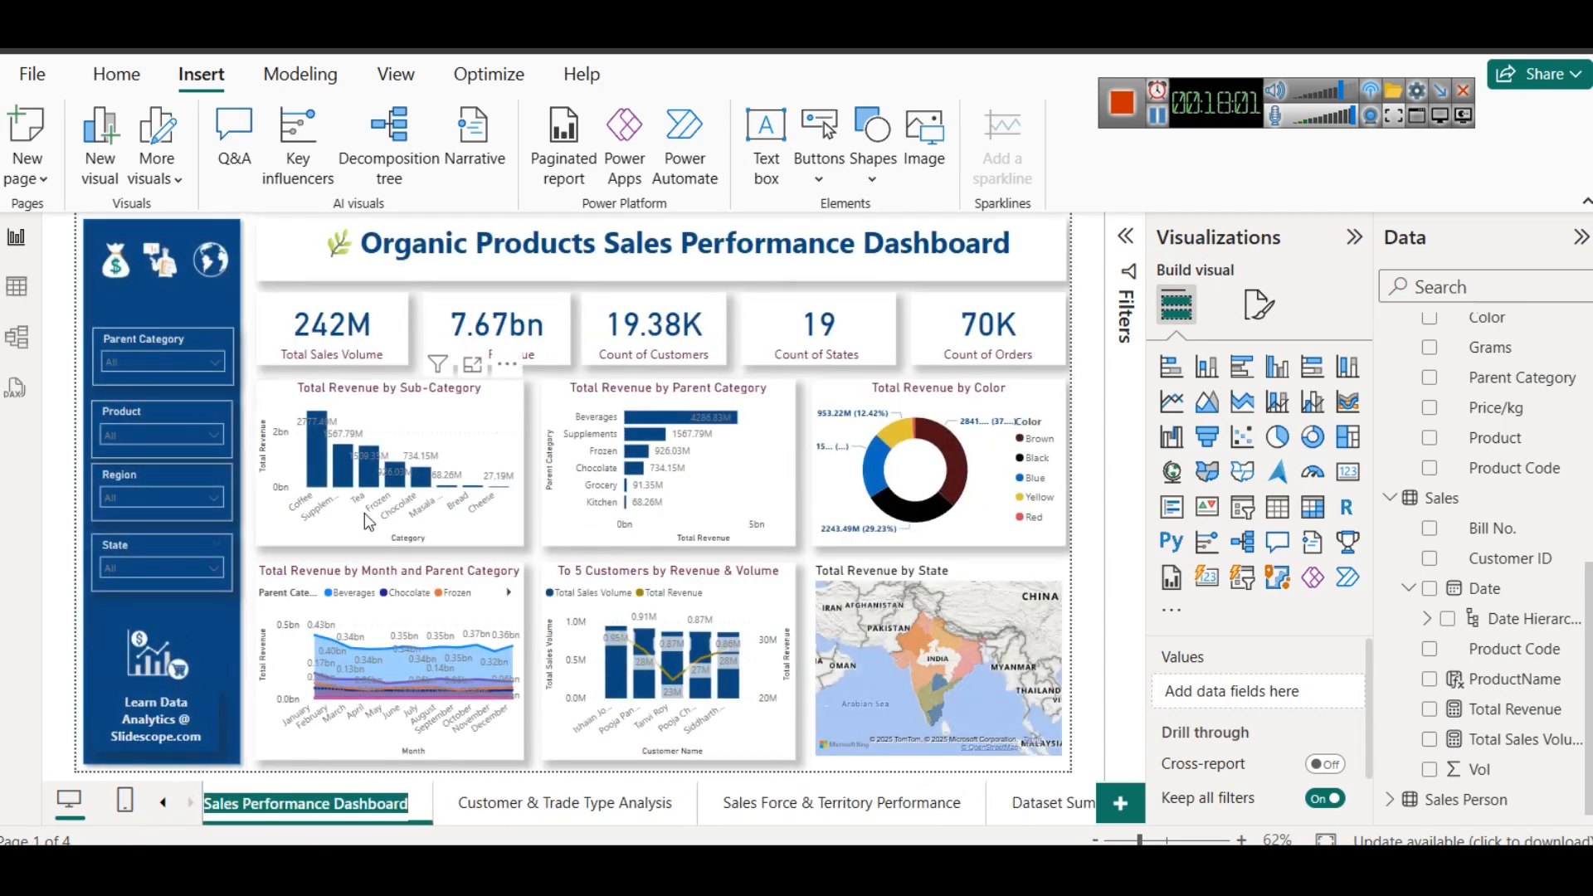
pyautogui.click(450, 826)
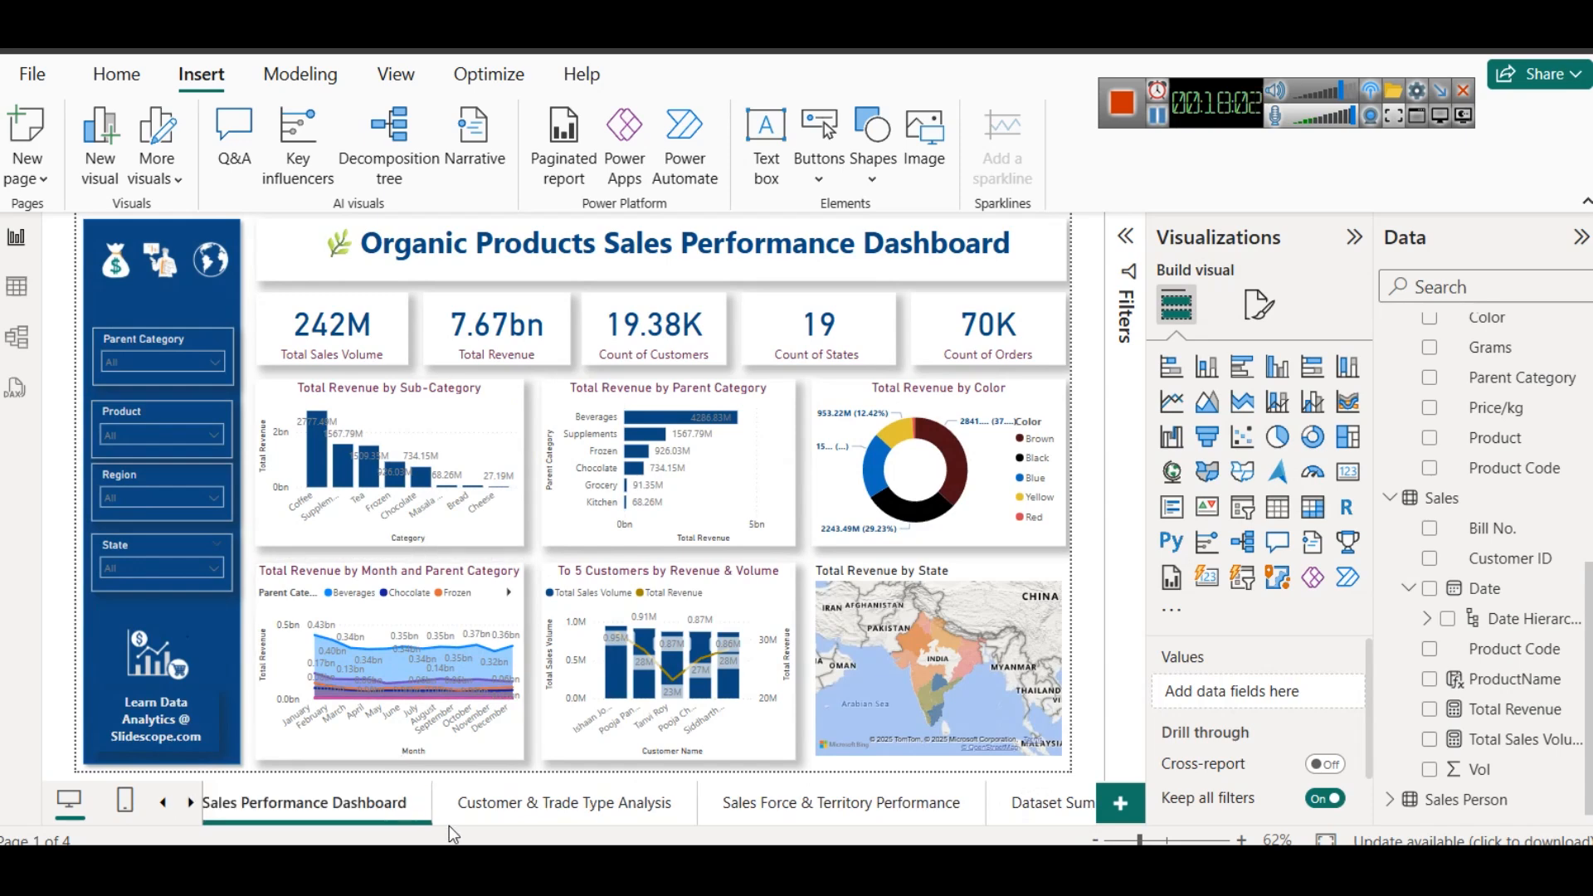
pyautogui.click(163, 803)
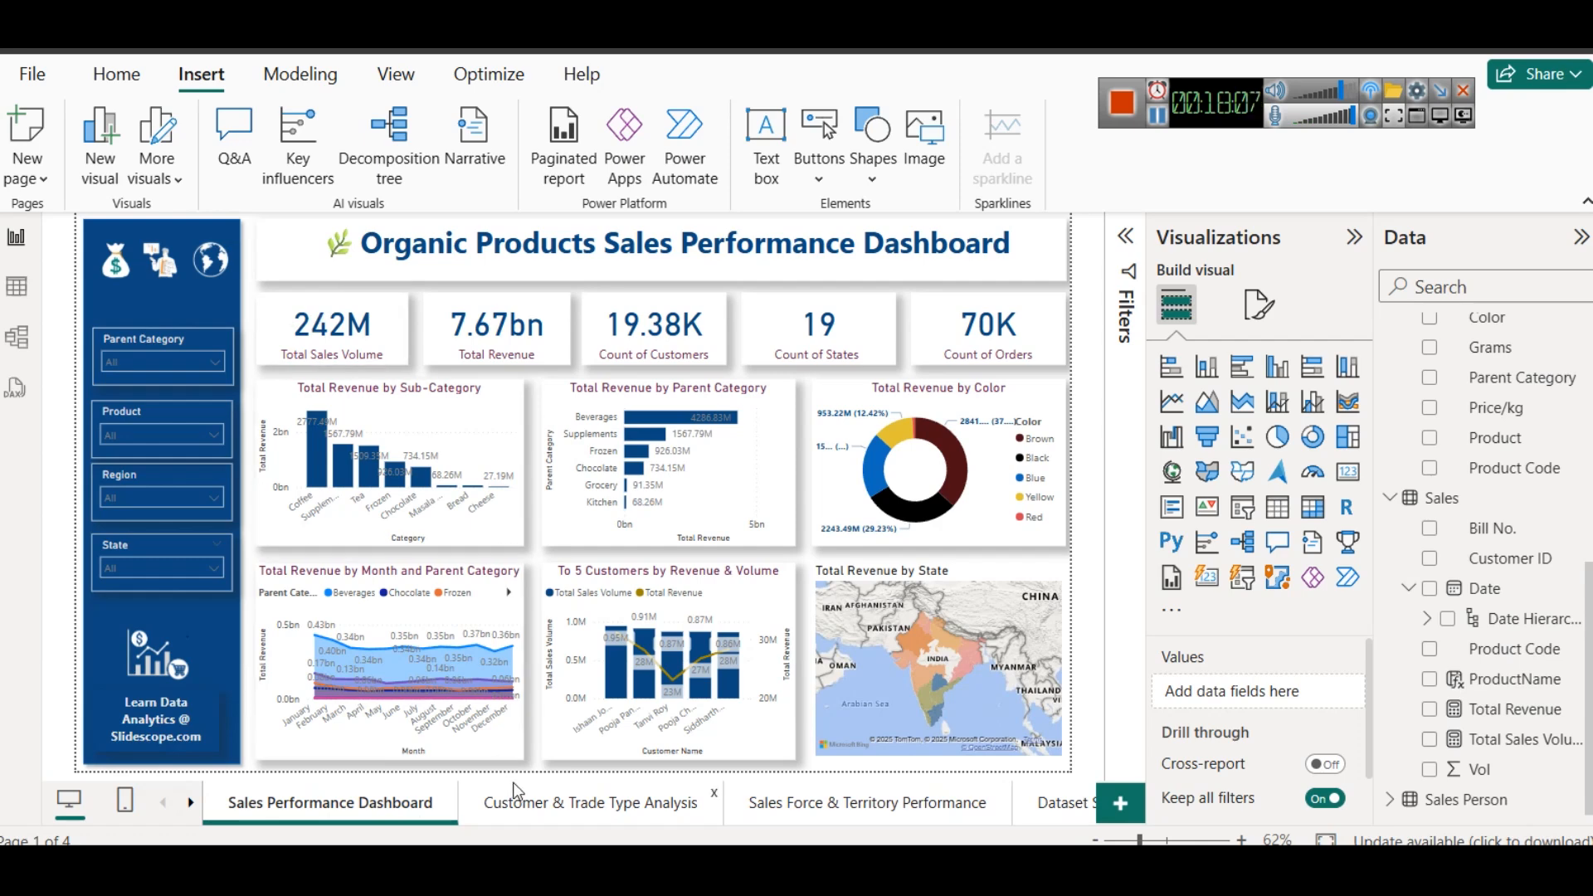
# - Turn on the money bag icon's action, set its type to Page navigation and show the available destinations
pyautogui.click(116, 263)
pyautogui.click(1344, 466)
pyautogui.click(1256, 594)
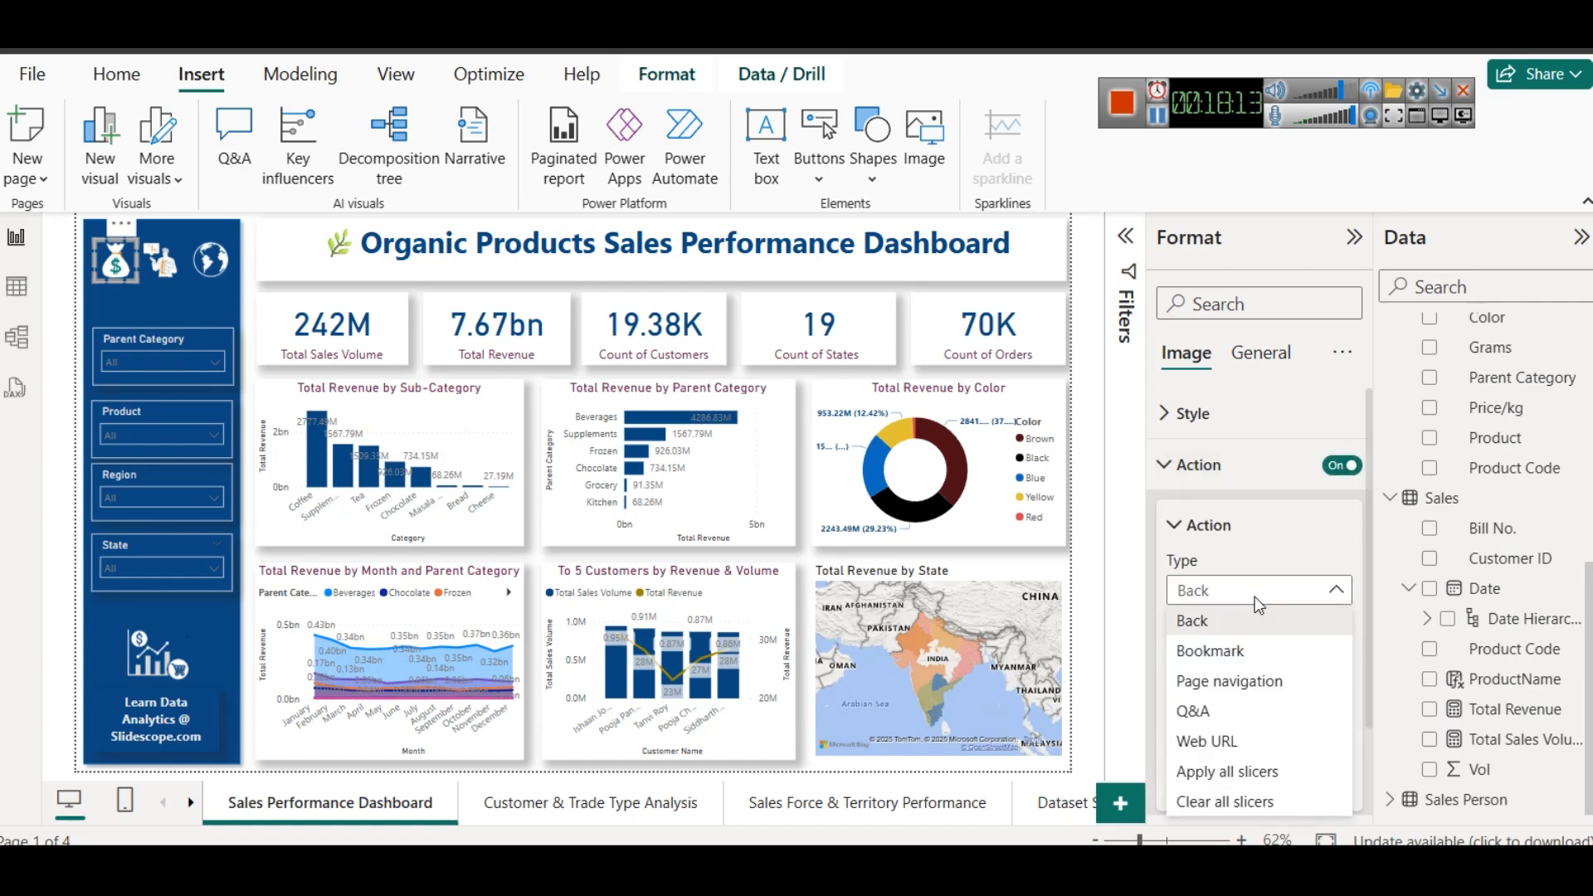
pyautogui.click(1256, 684)
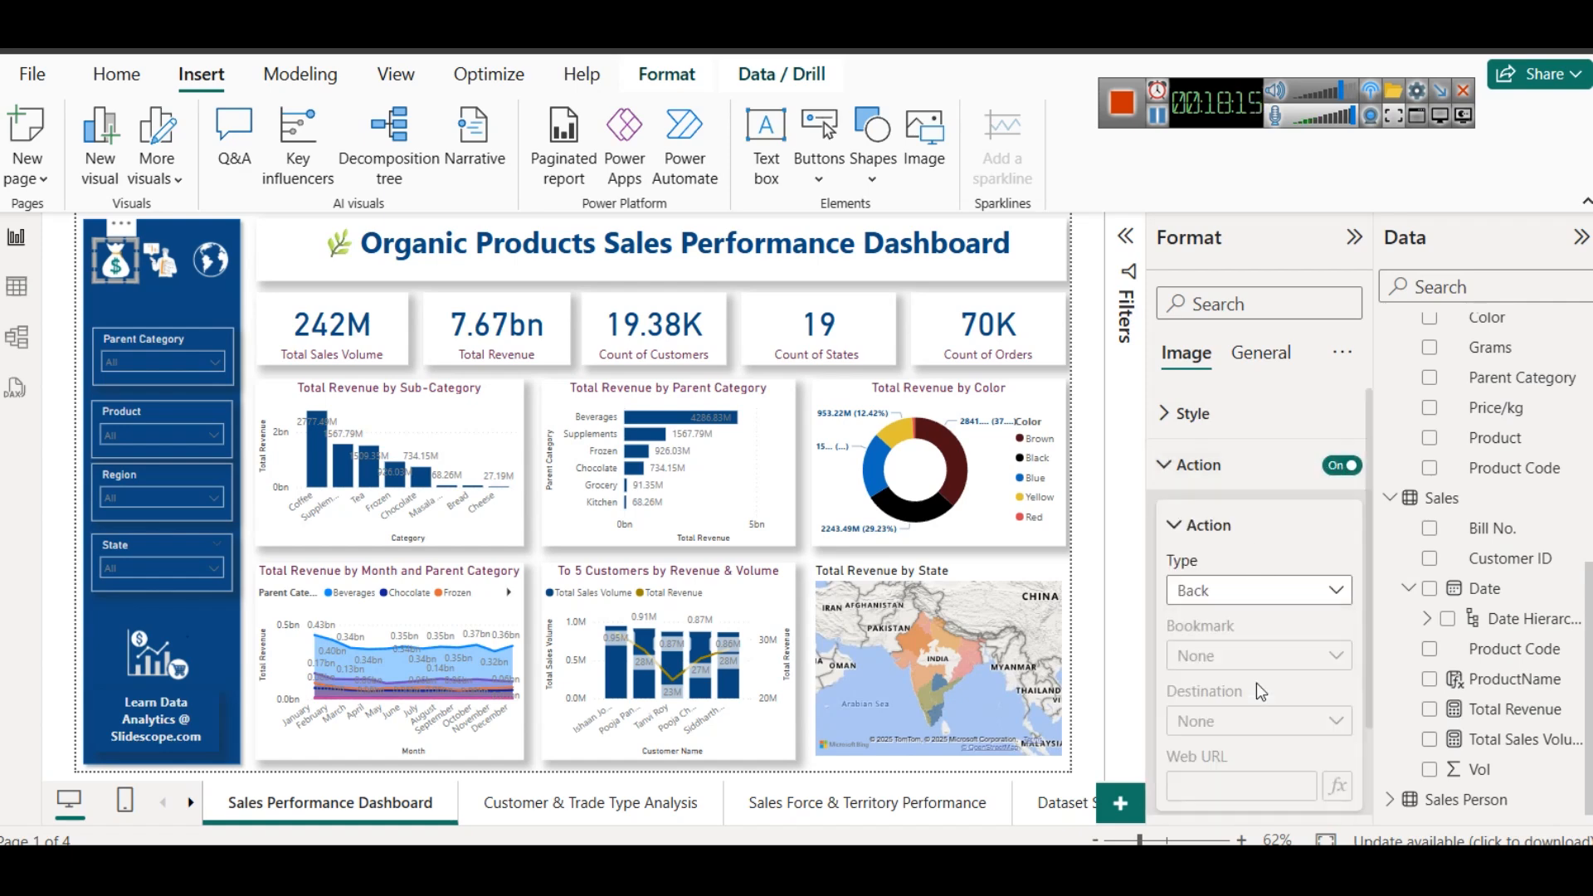
pyautogui.click(1228, 722)
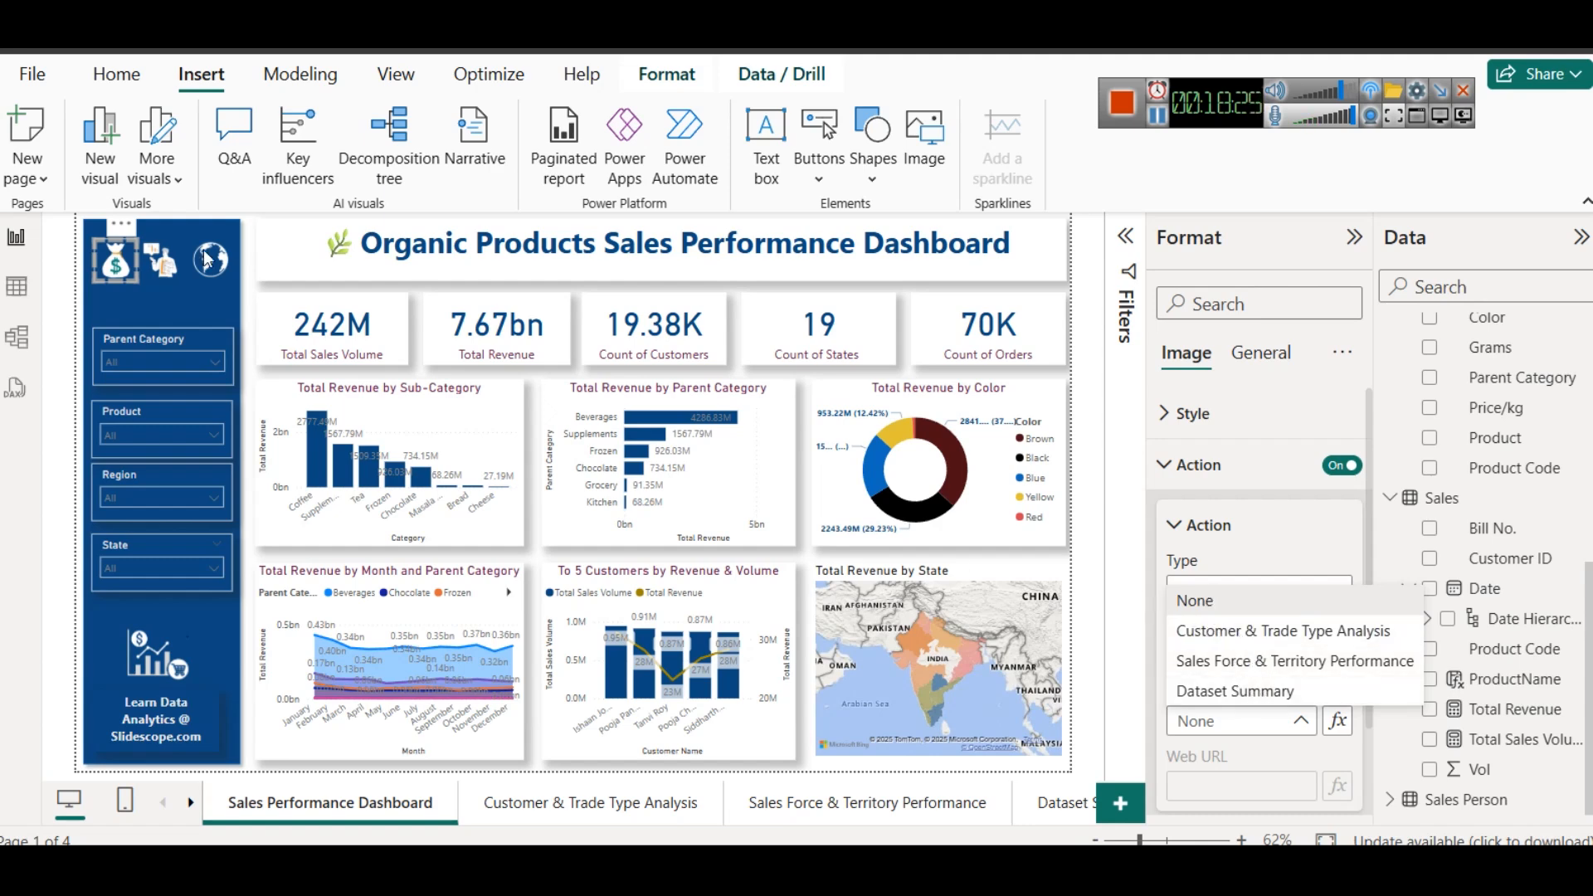
# - Turn on the businessman icon's action as Page navigation with Customer & Trade Type Analysis as the destination
pyautogui.click(166, 280)
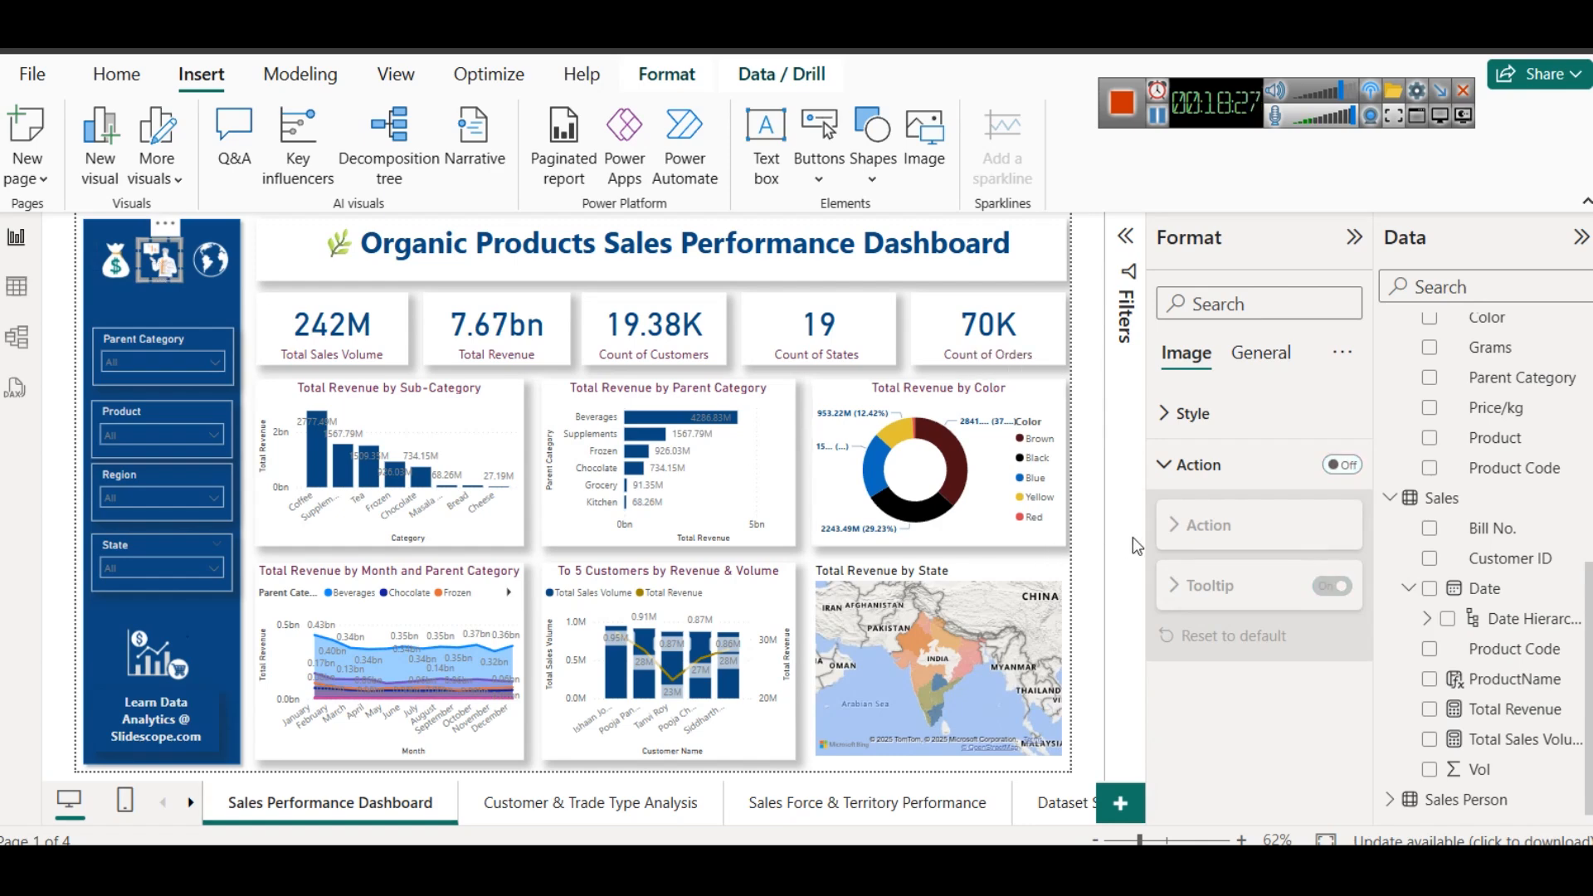
pyautogui.click(1341, 465)
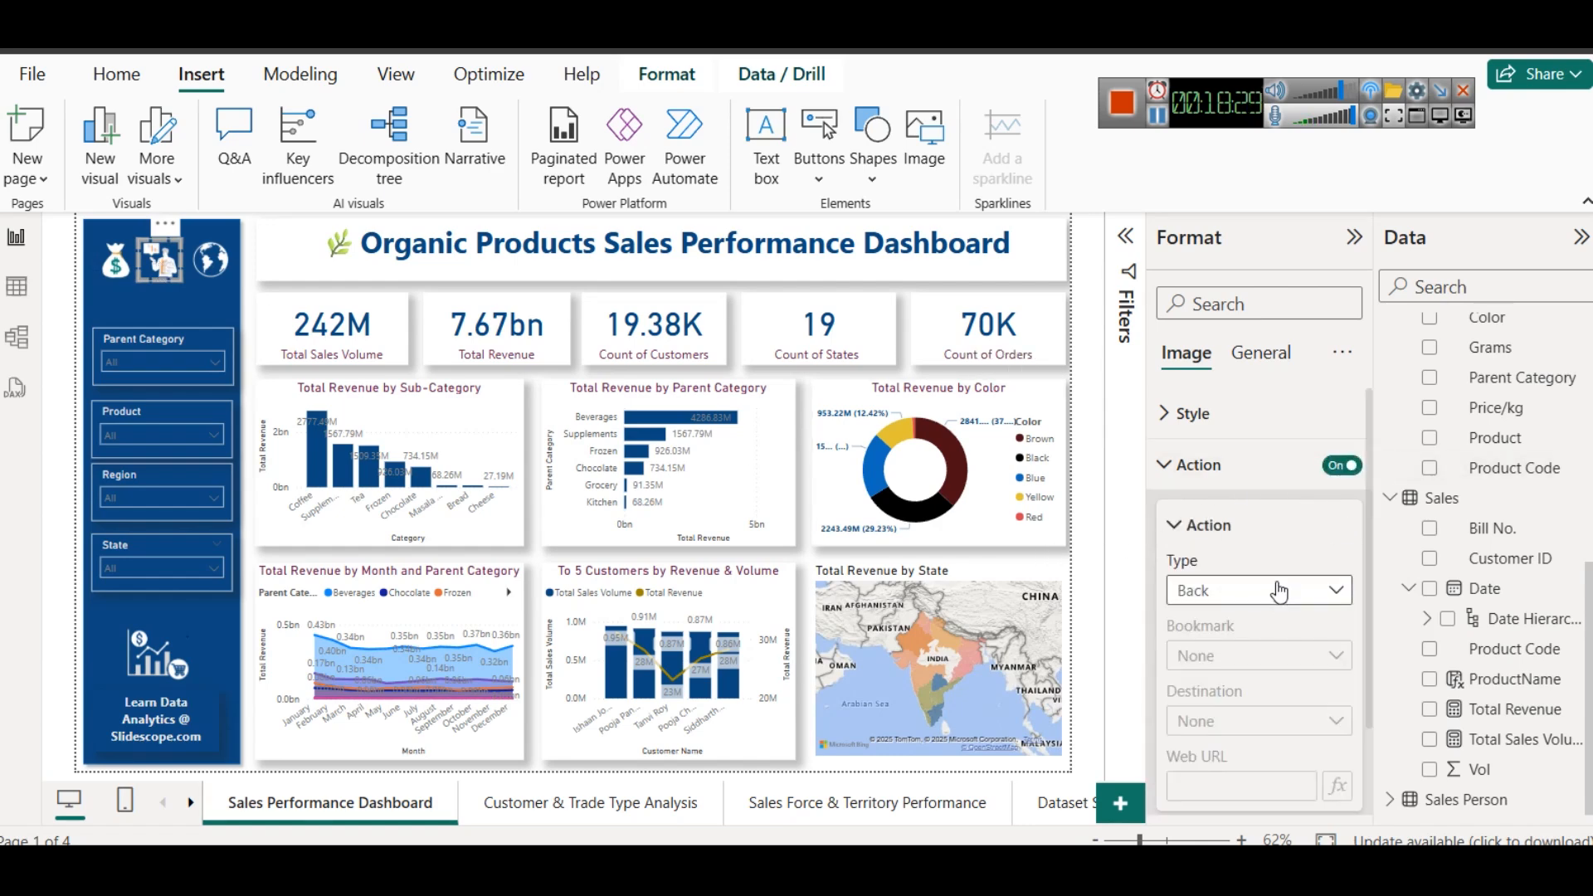
pyautogui.click(1280, 591)
pyautogui.click(1272, 684)
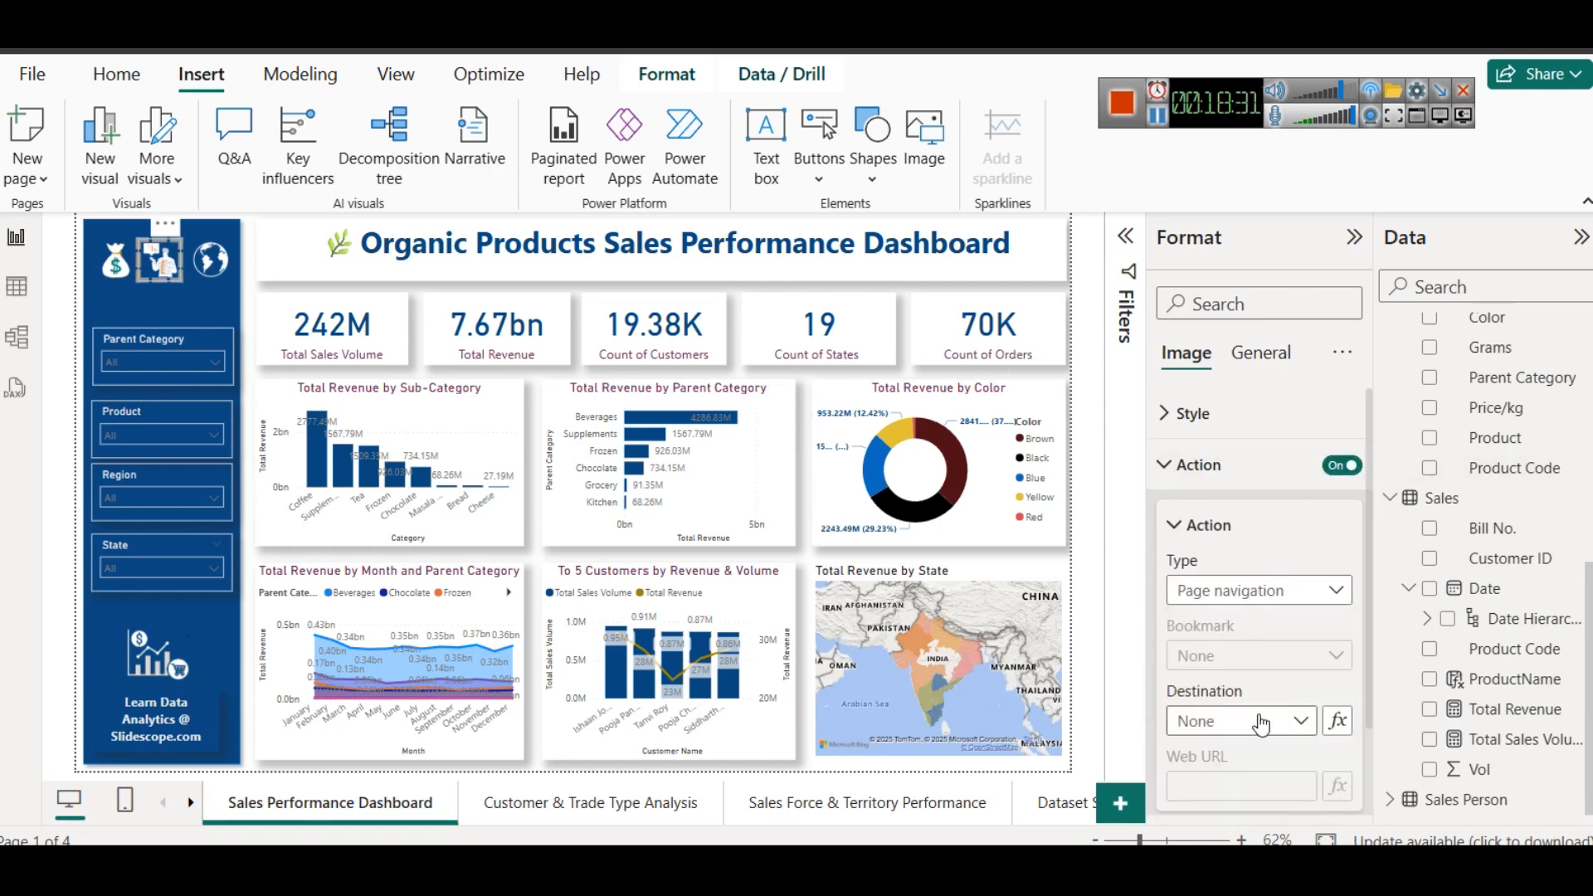
pyautogui.click(1261, 721)
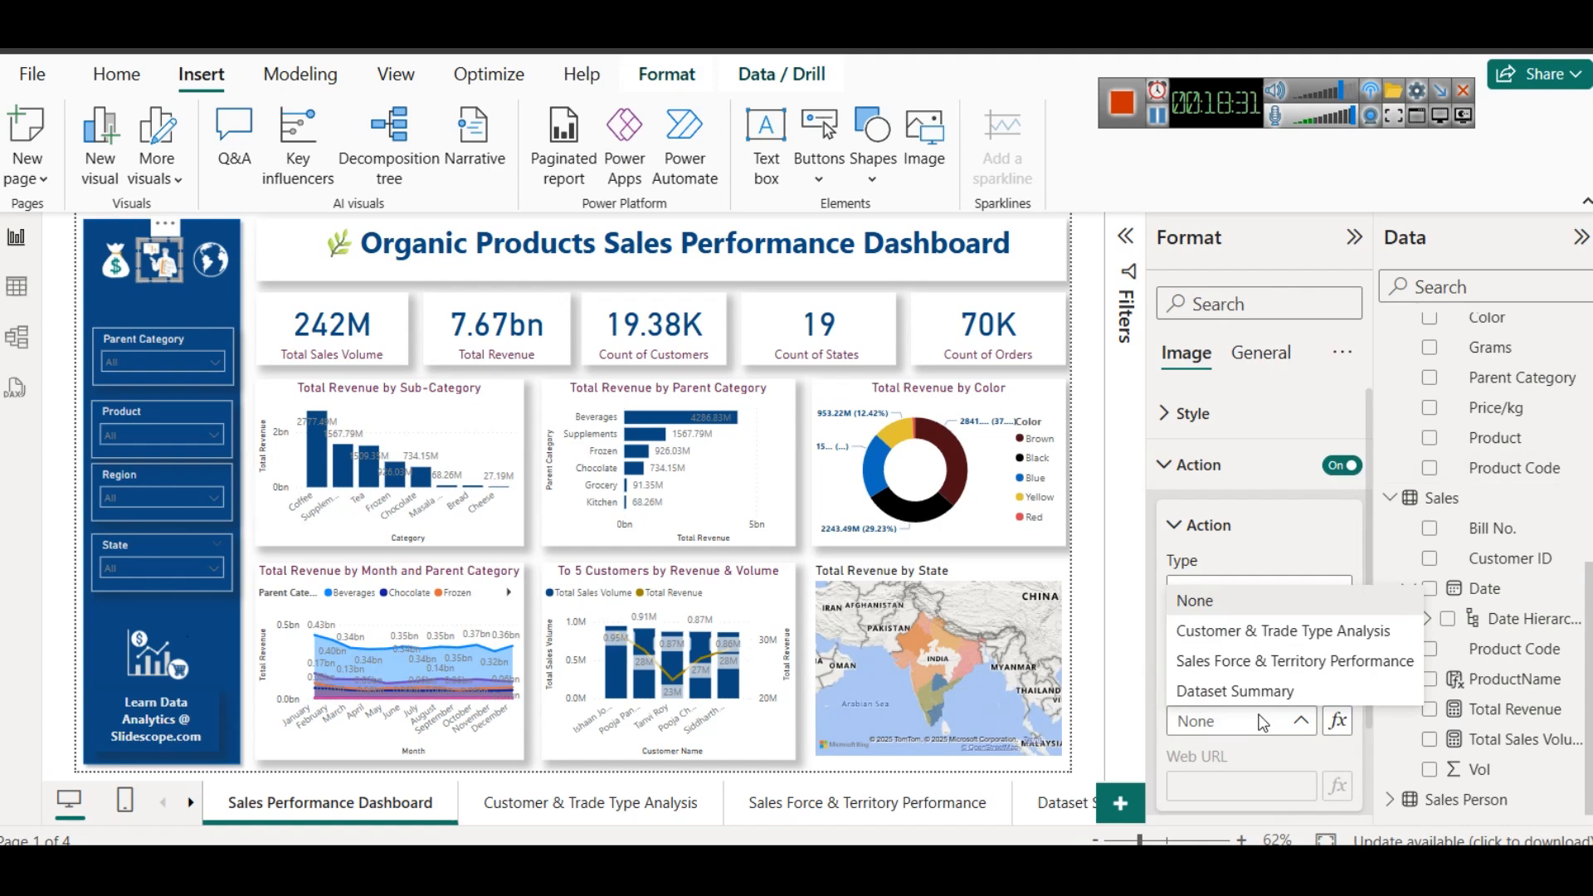
pyautogui.click(1263, 633)
# - Turn on the globe icon's action as Page navigation with Sales Force & Territory Performance as the destination
pyautogui.click(211, 260)
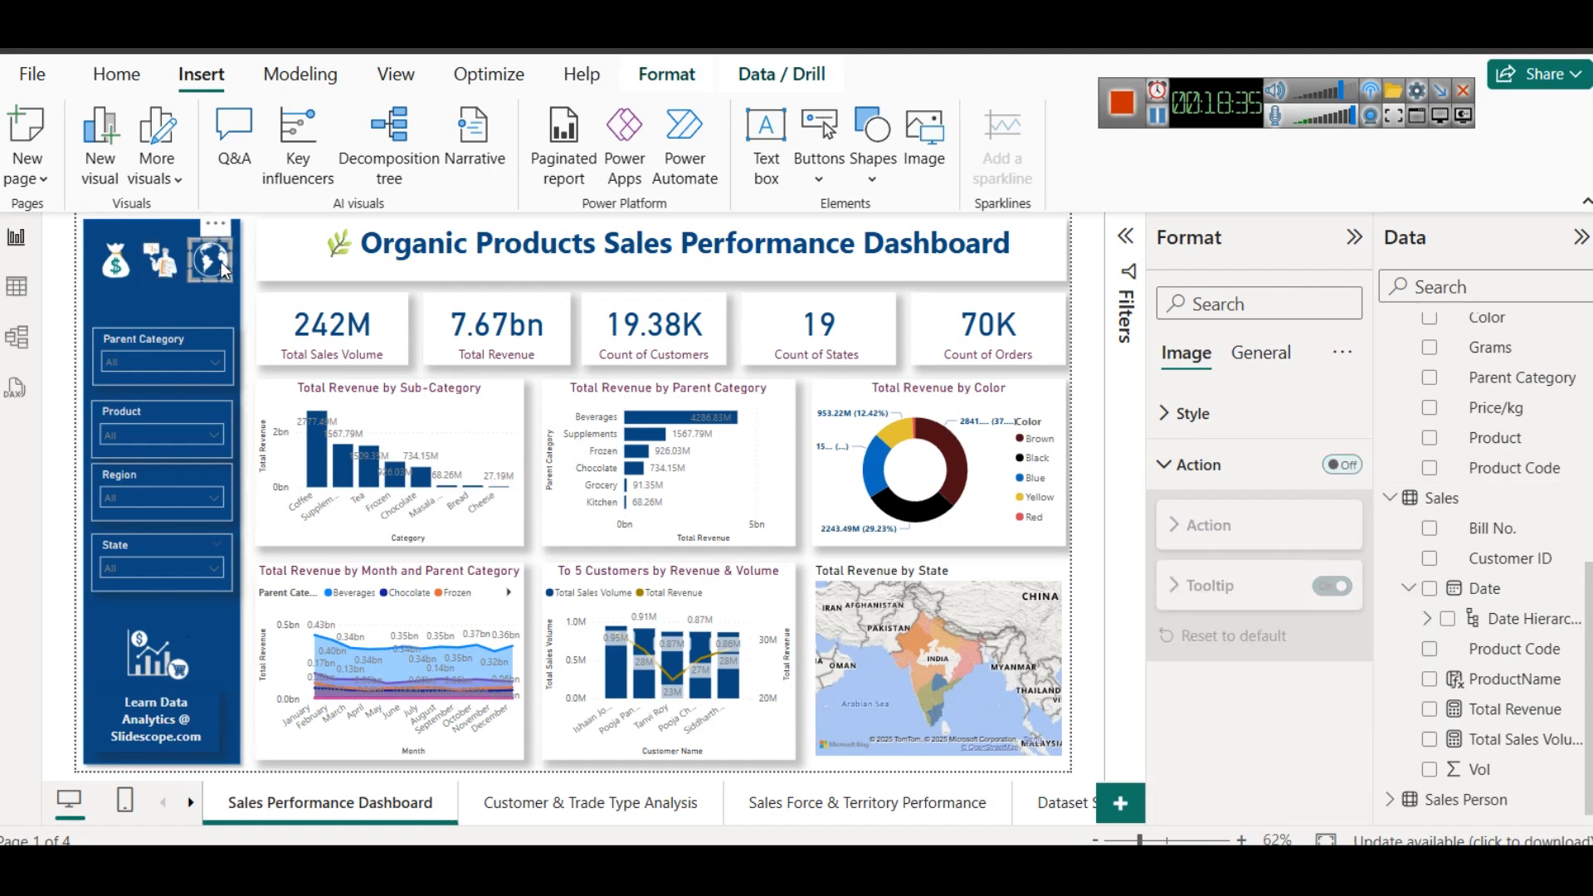
pyautogui.click(1346, 470)
pyautogui.click(1228, 589)
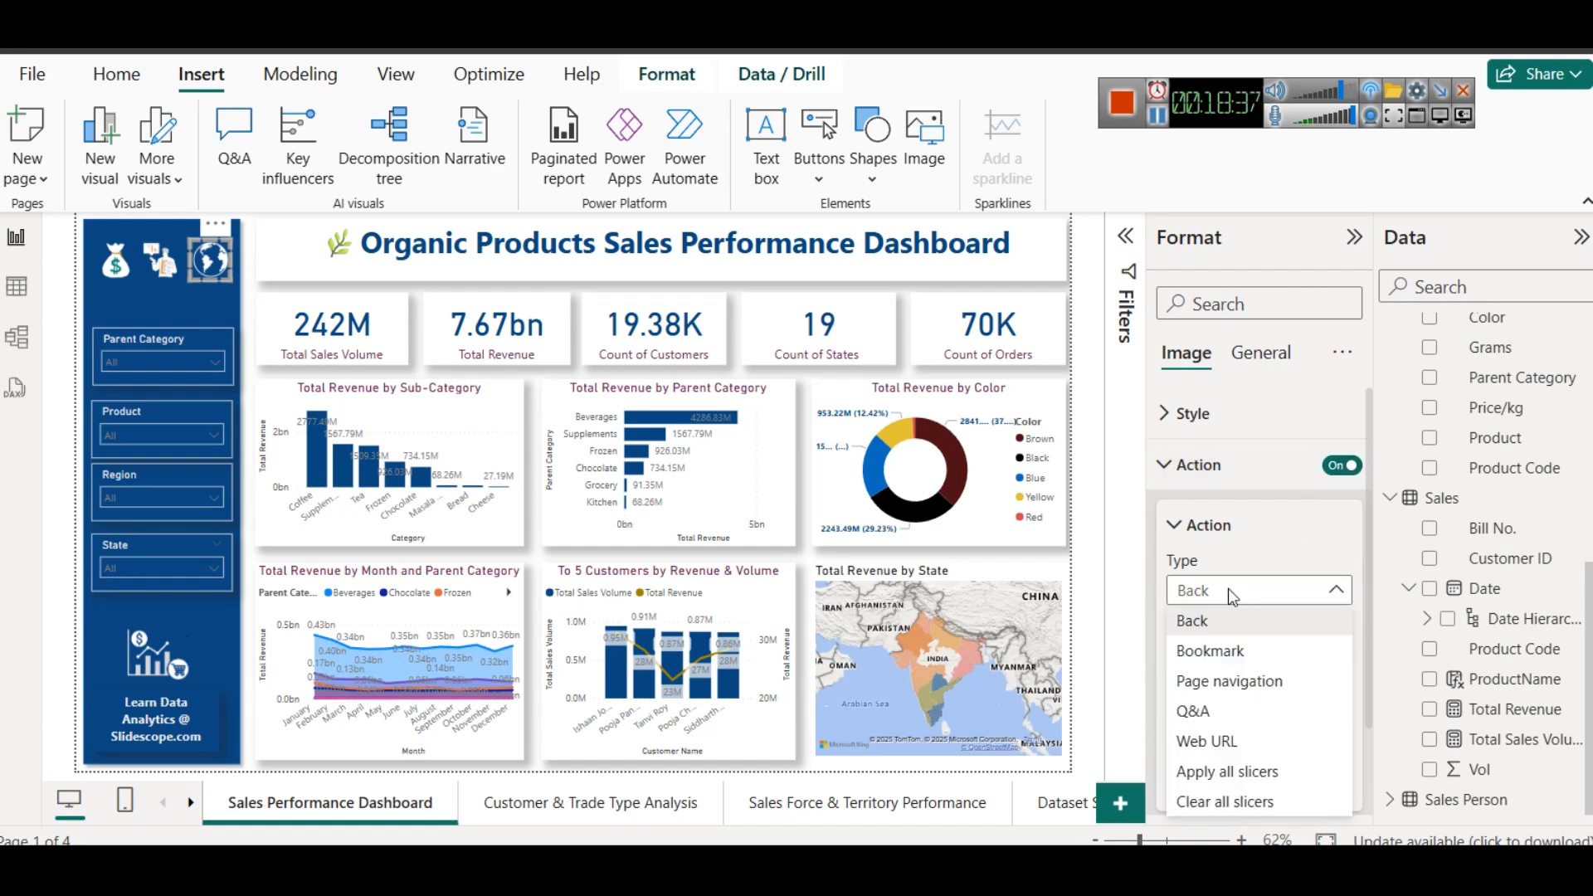
pyautogui.click(1246, 682)
pyautogui.click(1213, 722)
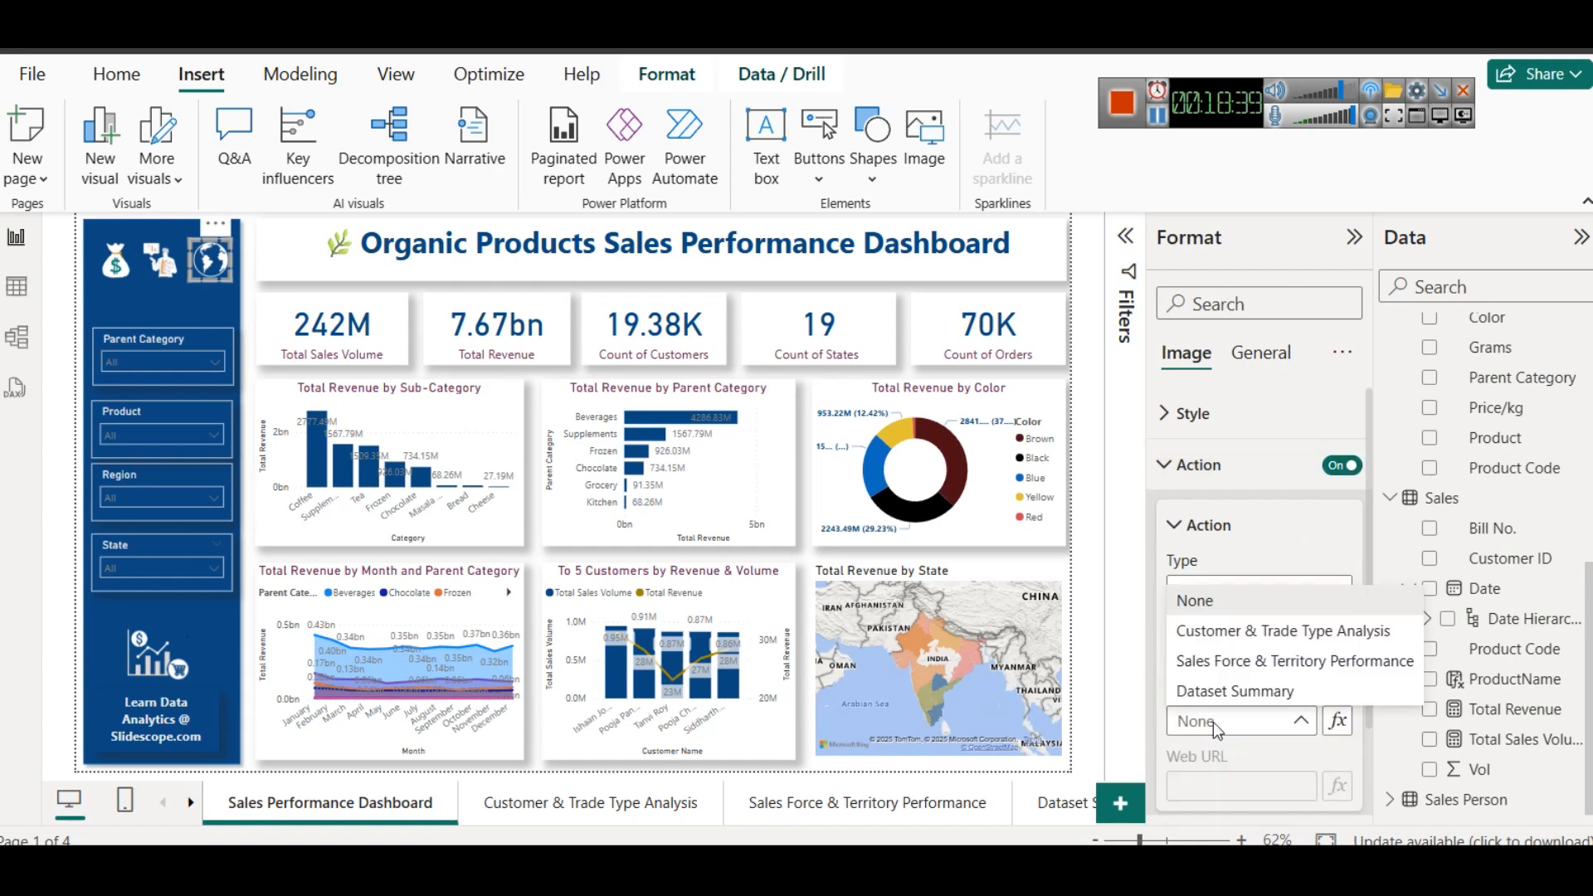
pyautogui.click(1274, 662)
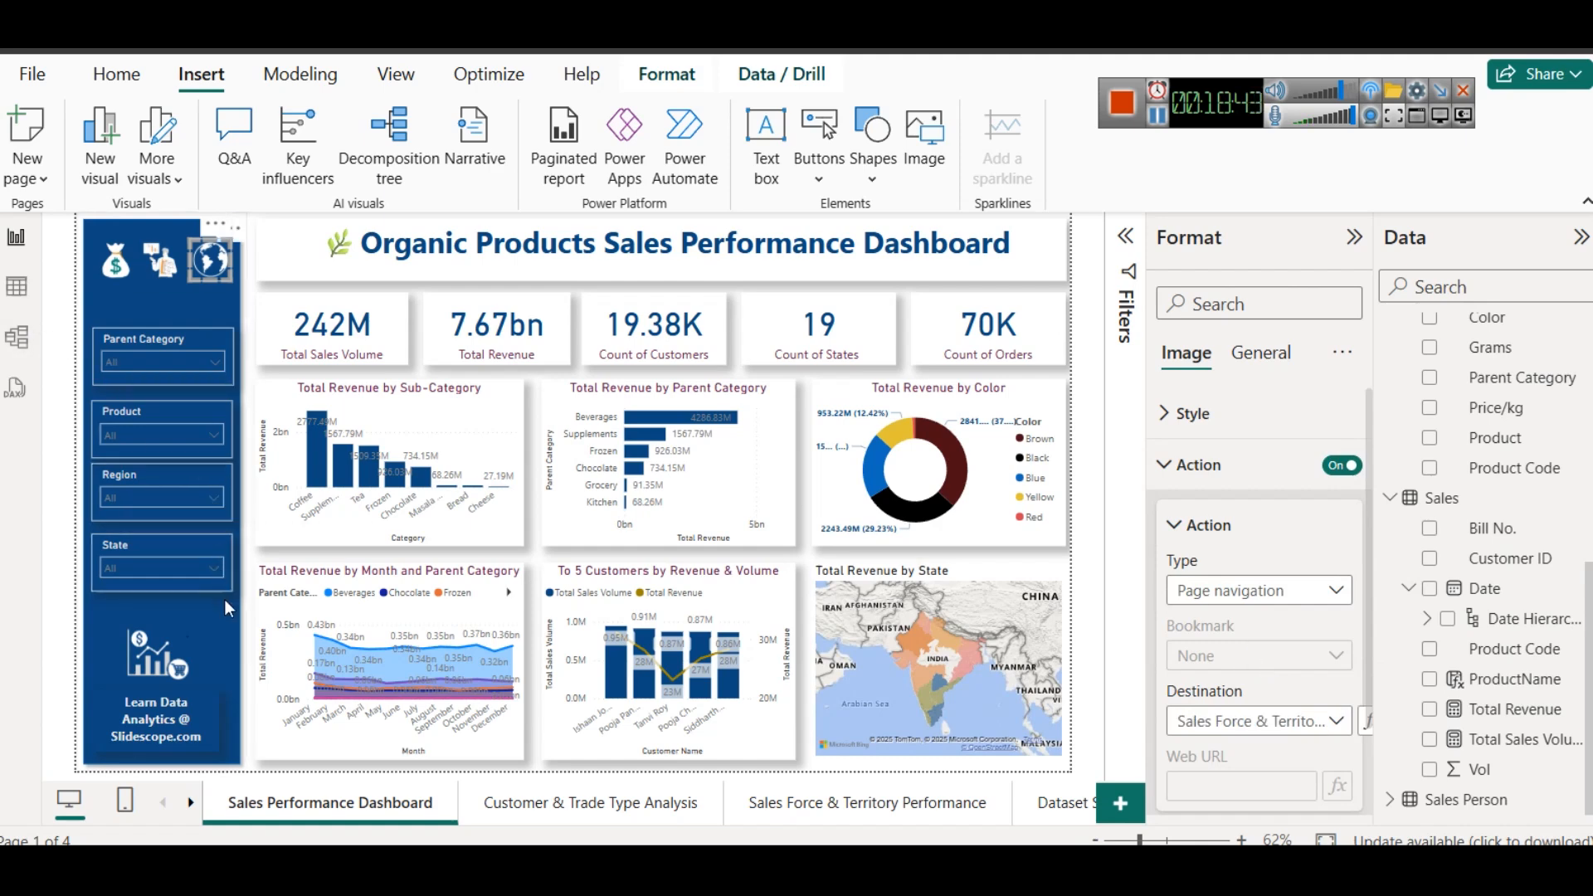
pyautogui.click(246, 582)
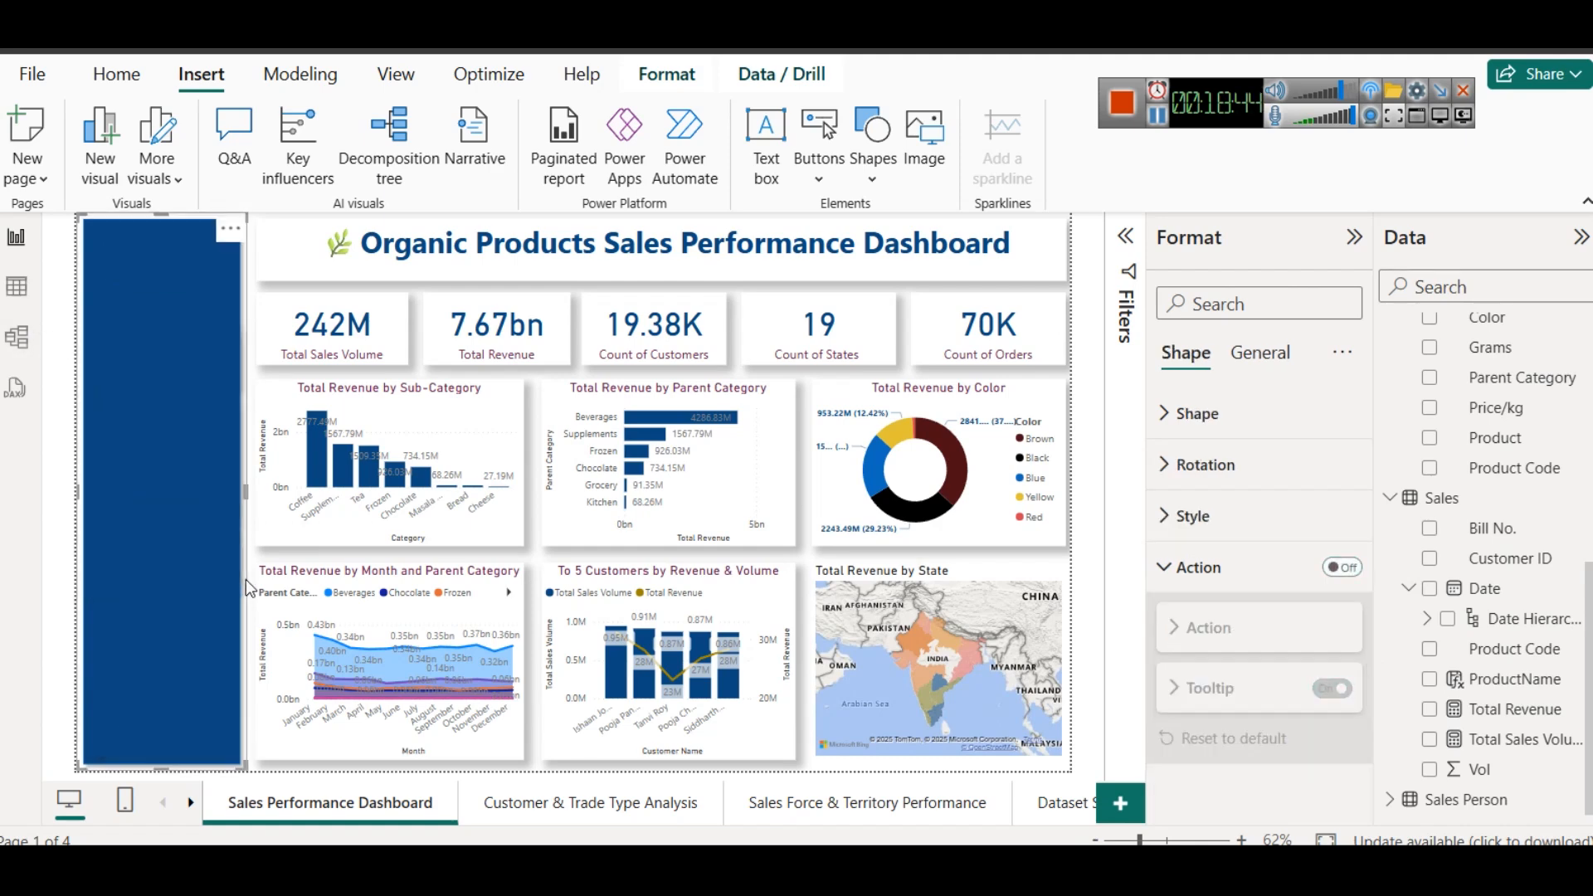
pyautogui.click(529, 560)
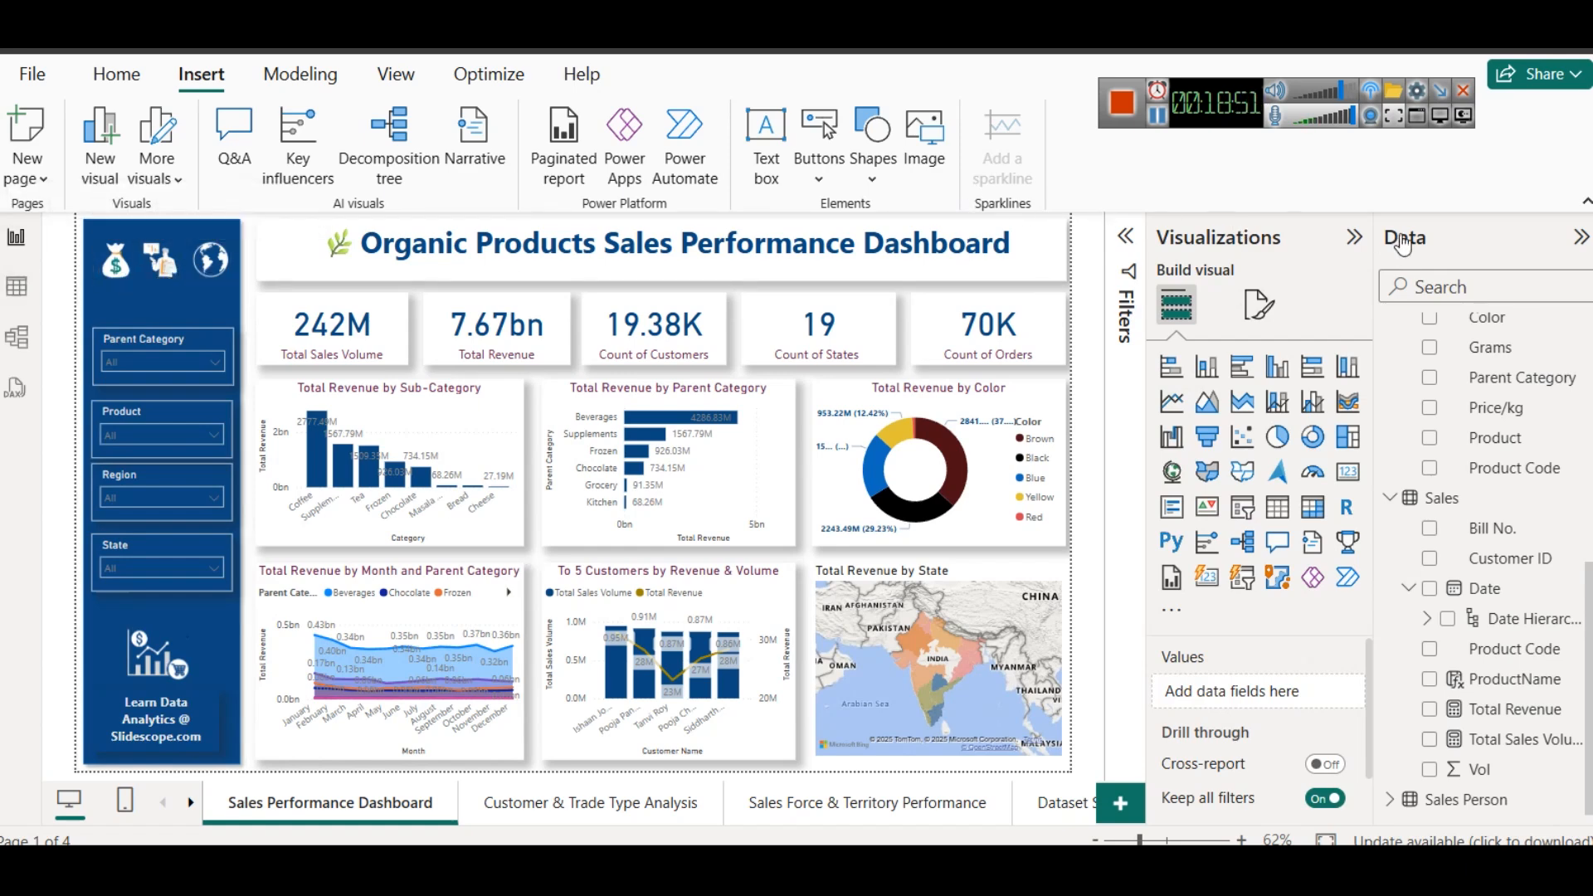
pyautogui.click(120, 75)
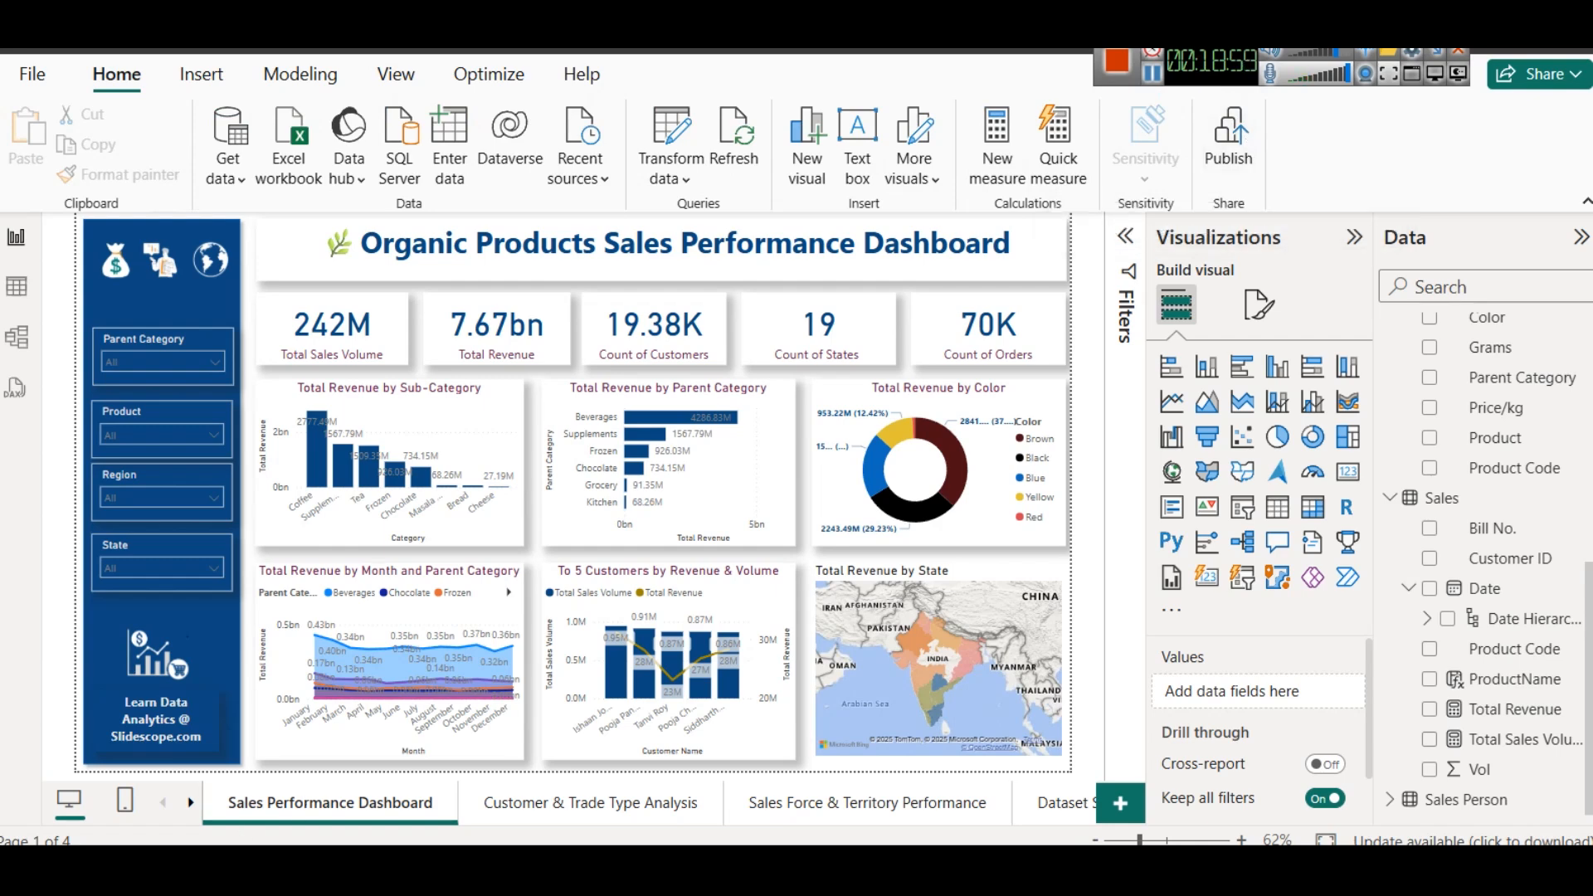
pyautogui.press('super')
pyautogui.write('report')
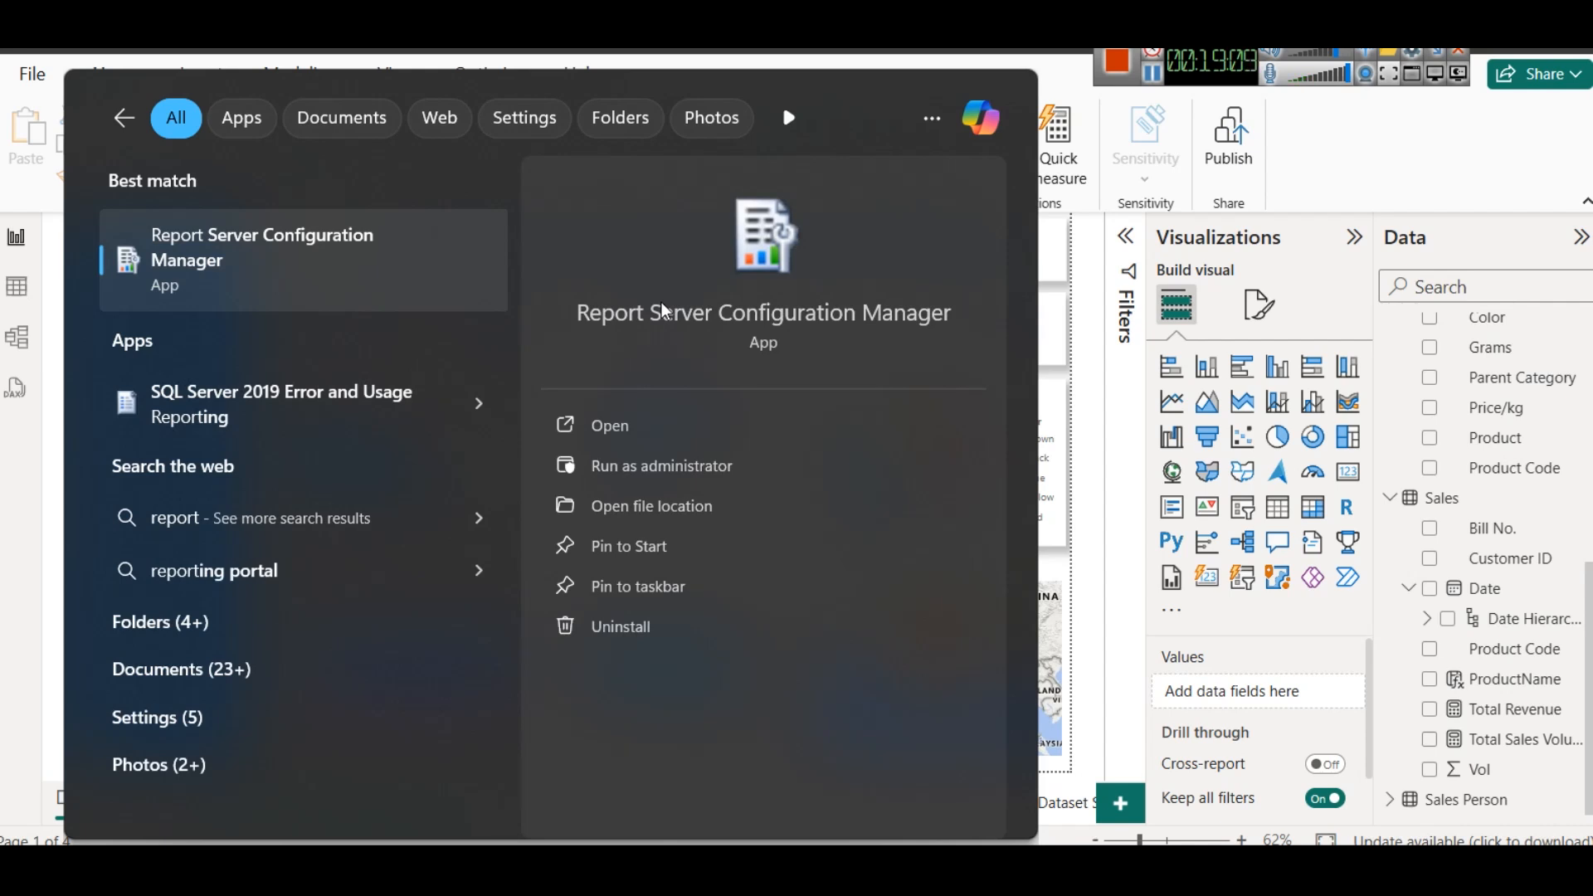
pyautogui.click(1094, 281)
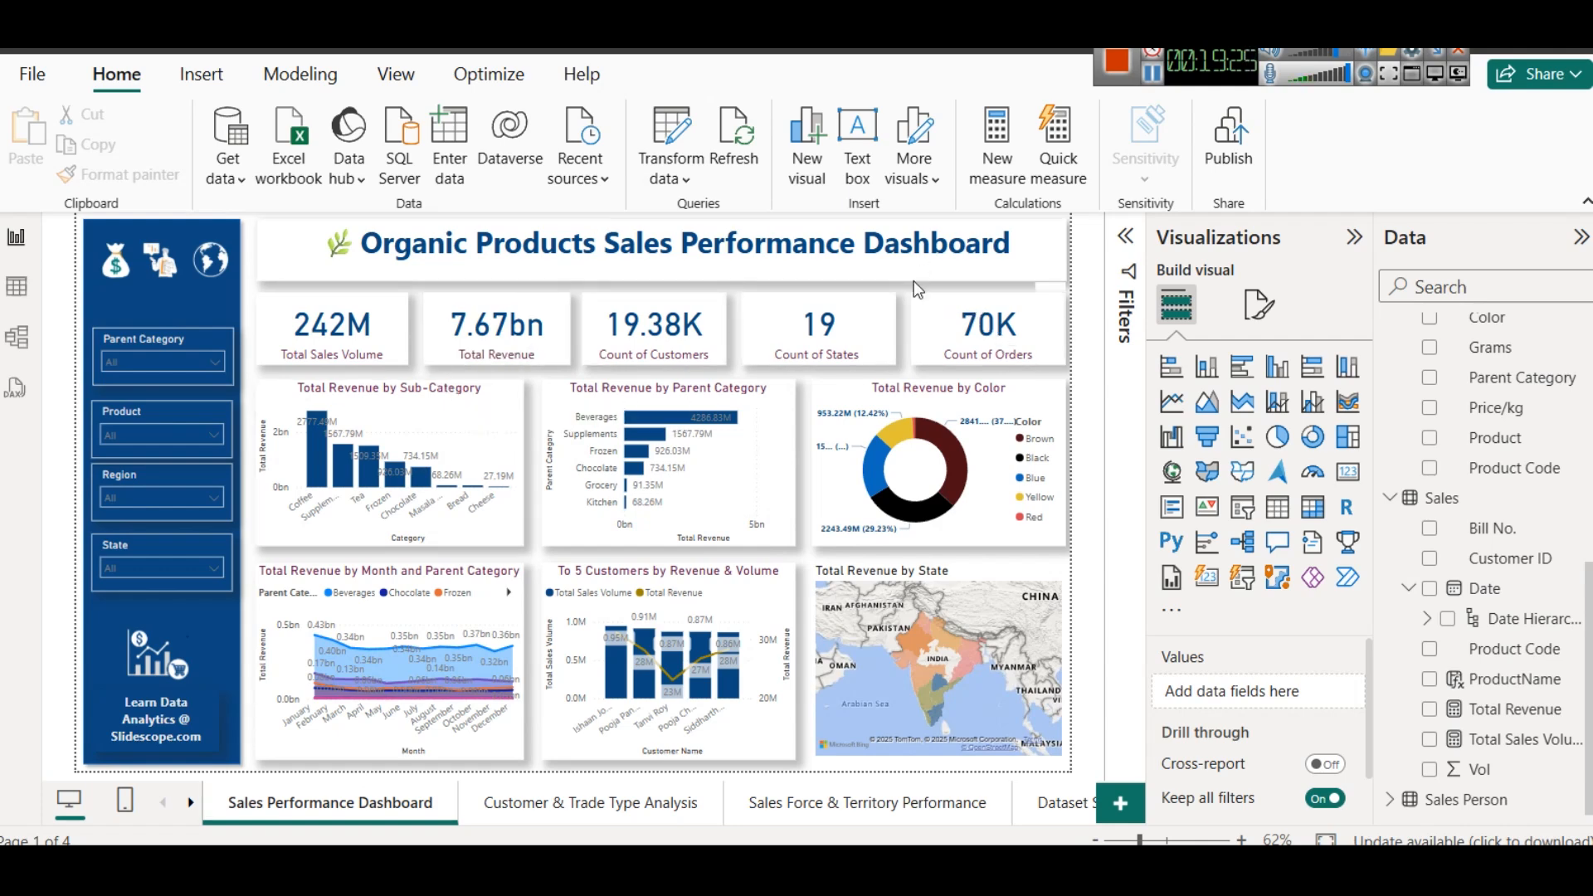
# - Try the City park theme and a darker green theme from the Power BI theme gallery on the report
pyautogui.click(392, 76)
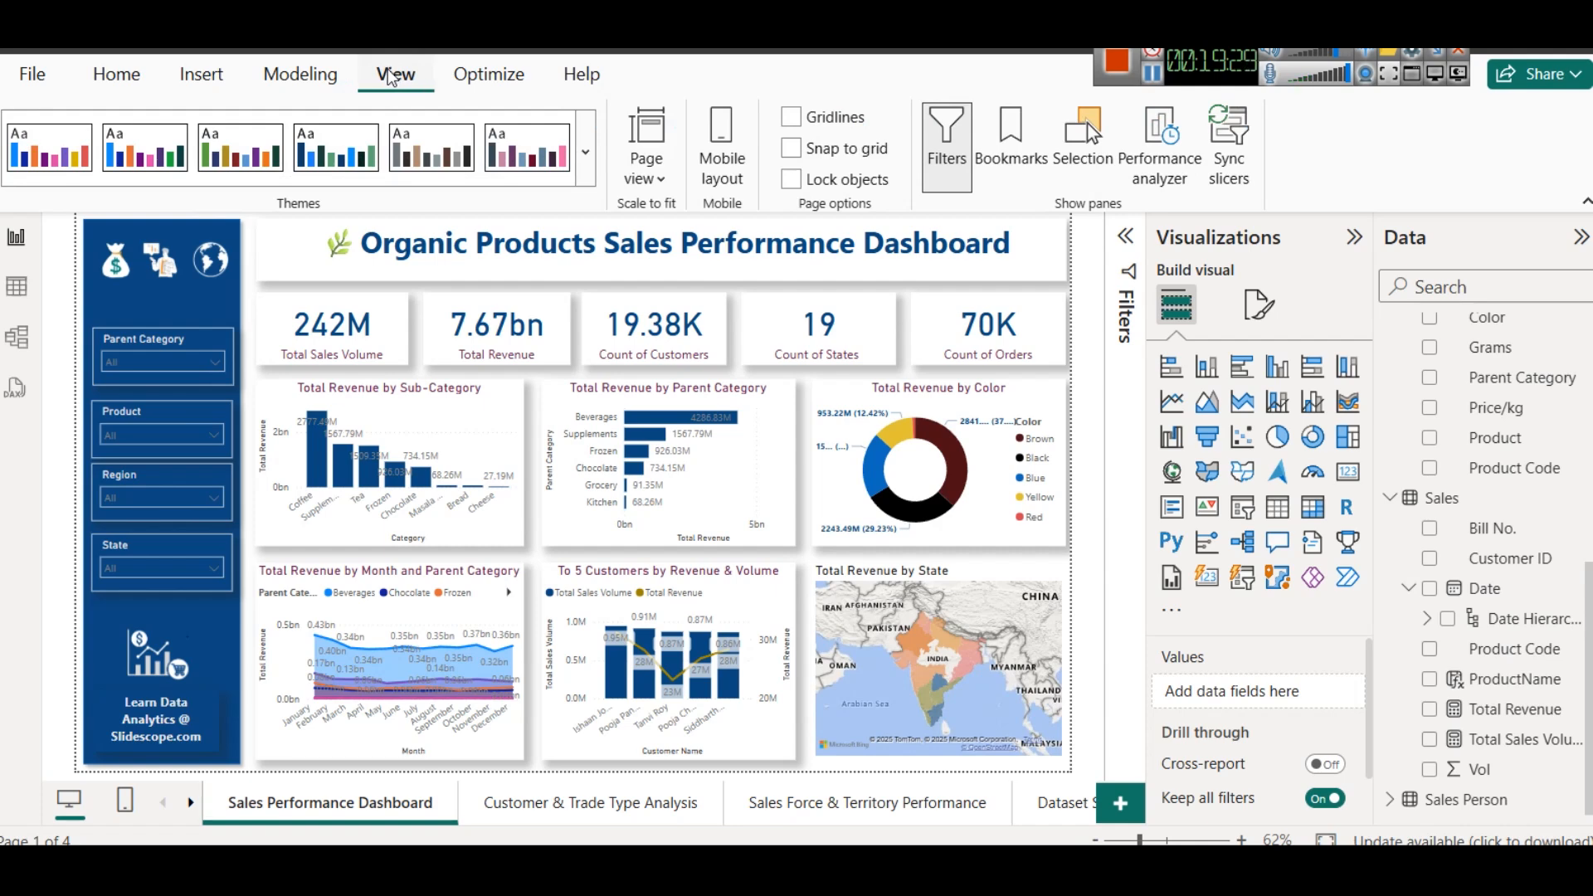
pyautogui.click(586, 154)
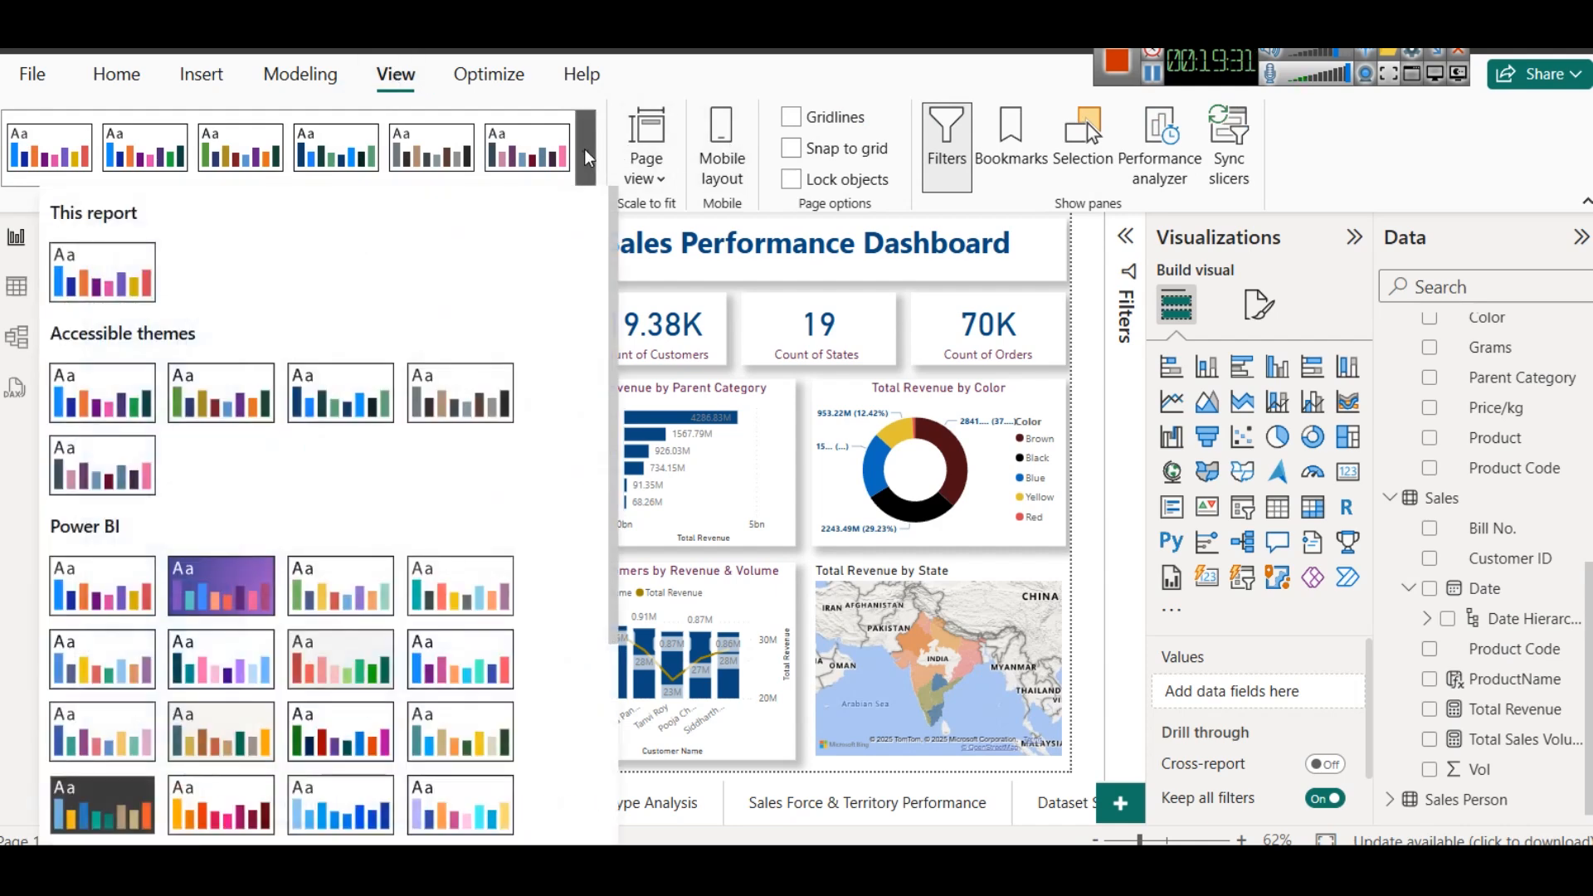
pyautogui.scroll(-2, 463, 526)
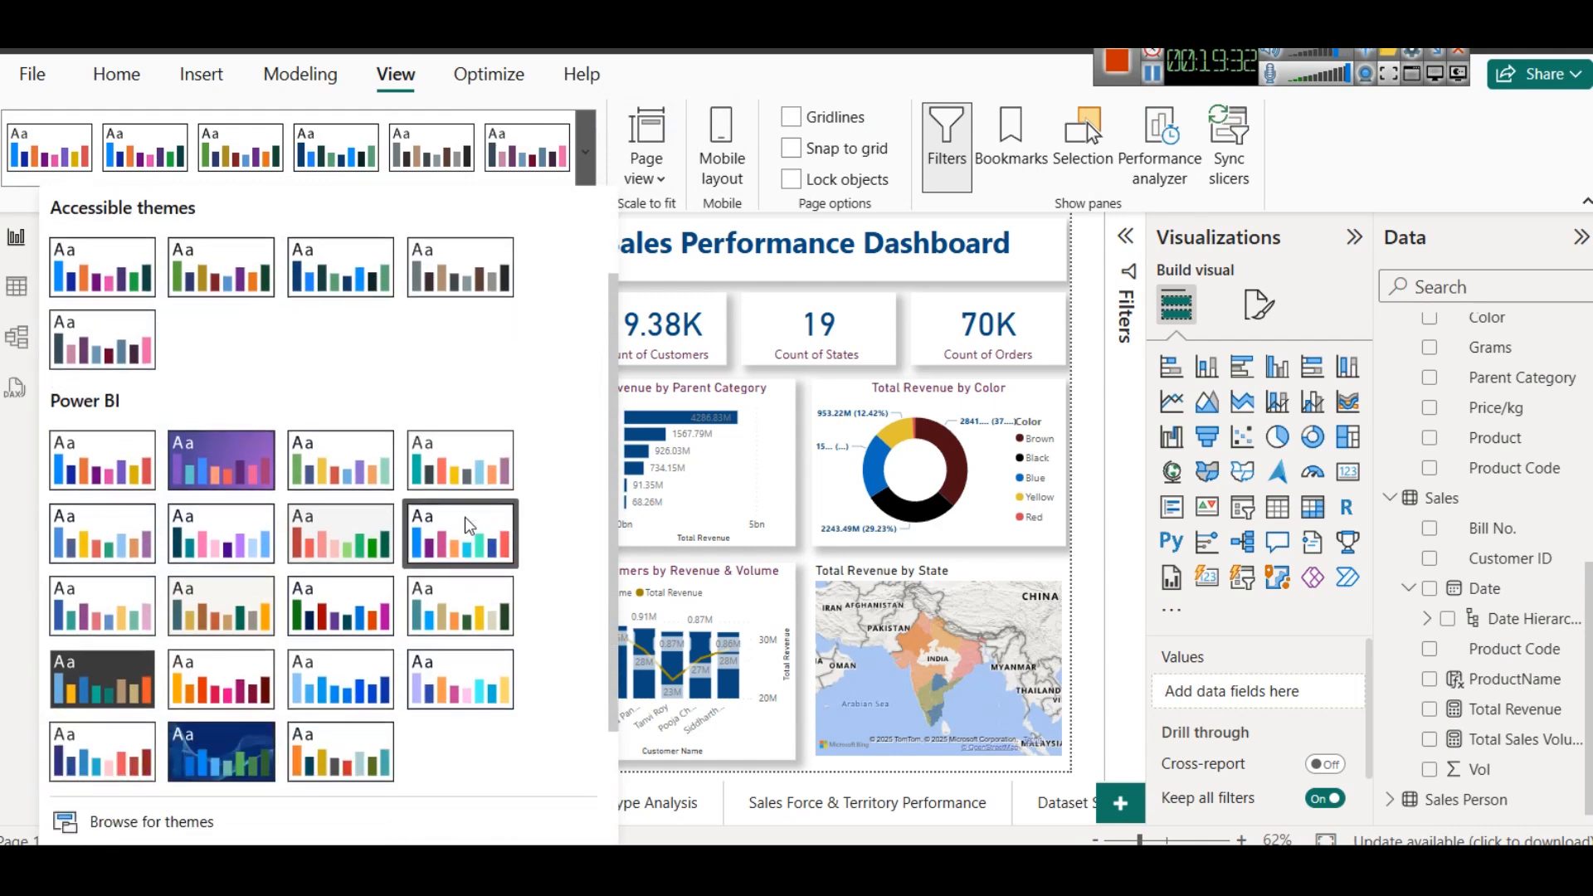
pyautogui.click(330, 459)
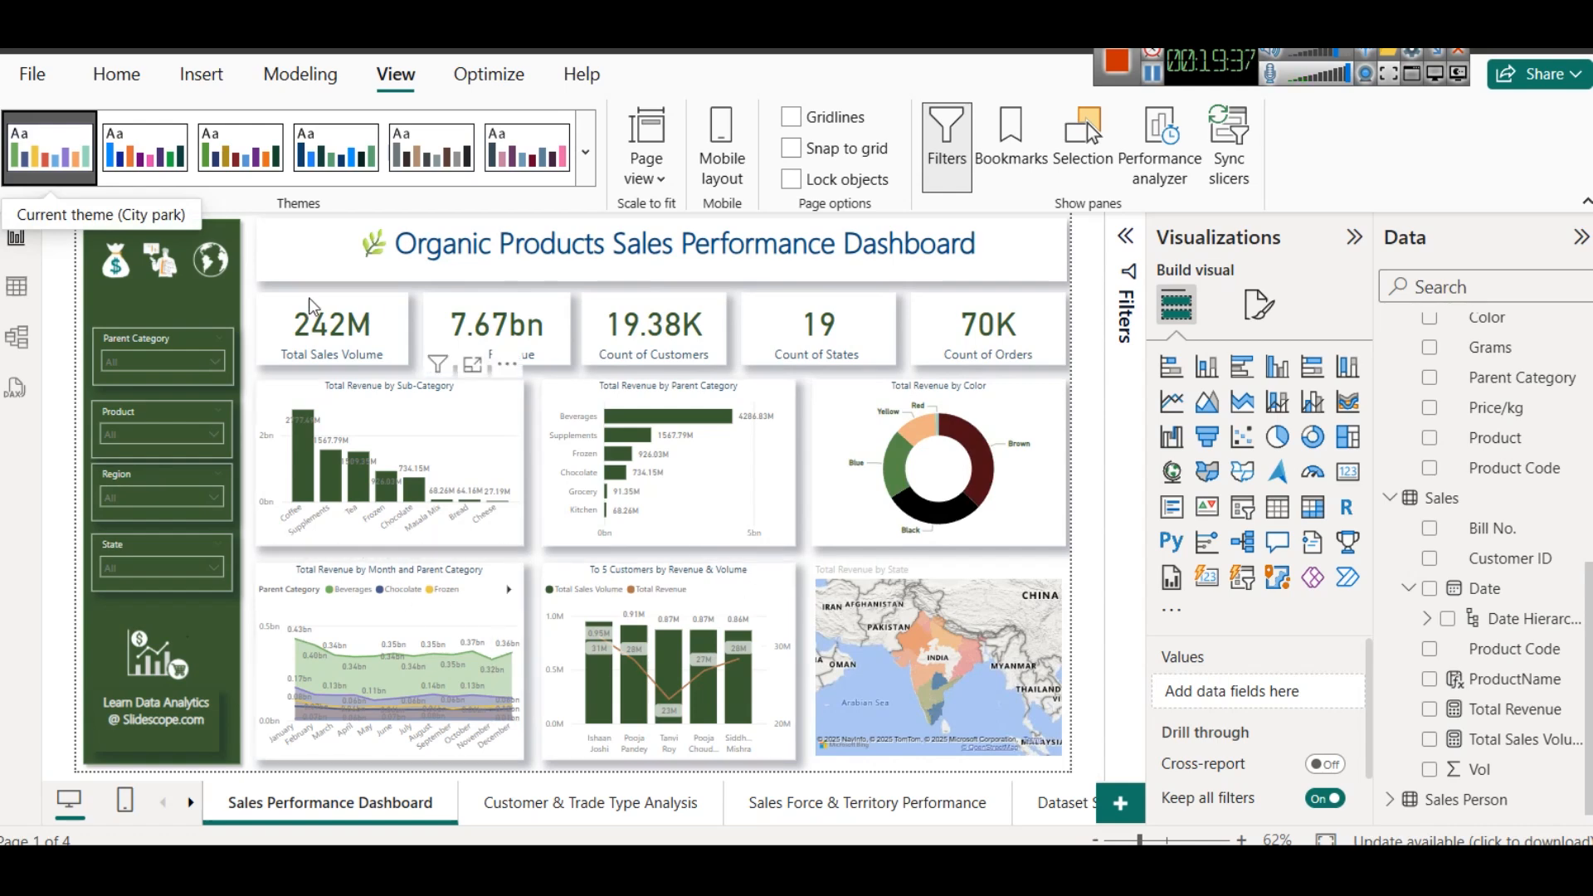
pyautogui.click(585, 170)
pyautogui.scroll(-3, 440, 518)
pyautogui.click(345, 486)
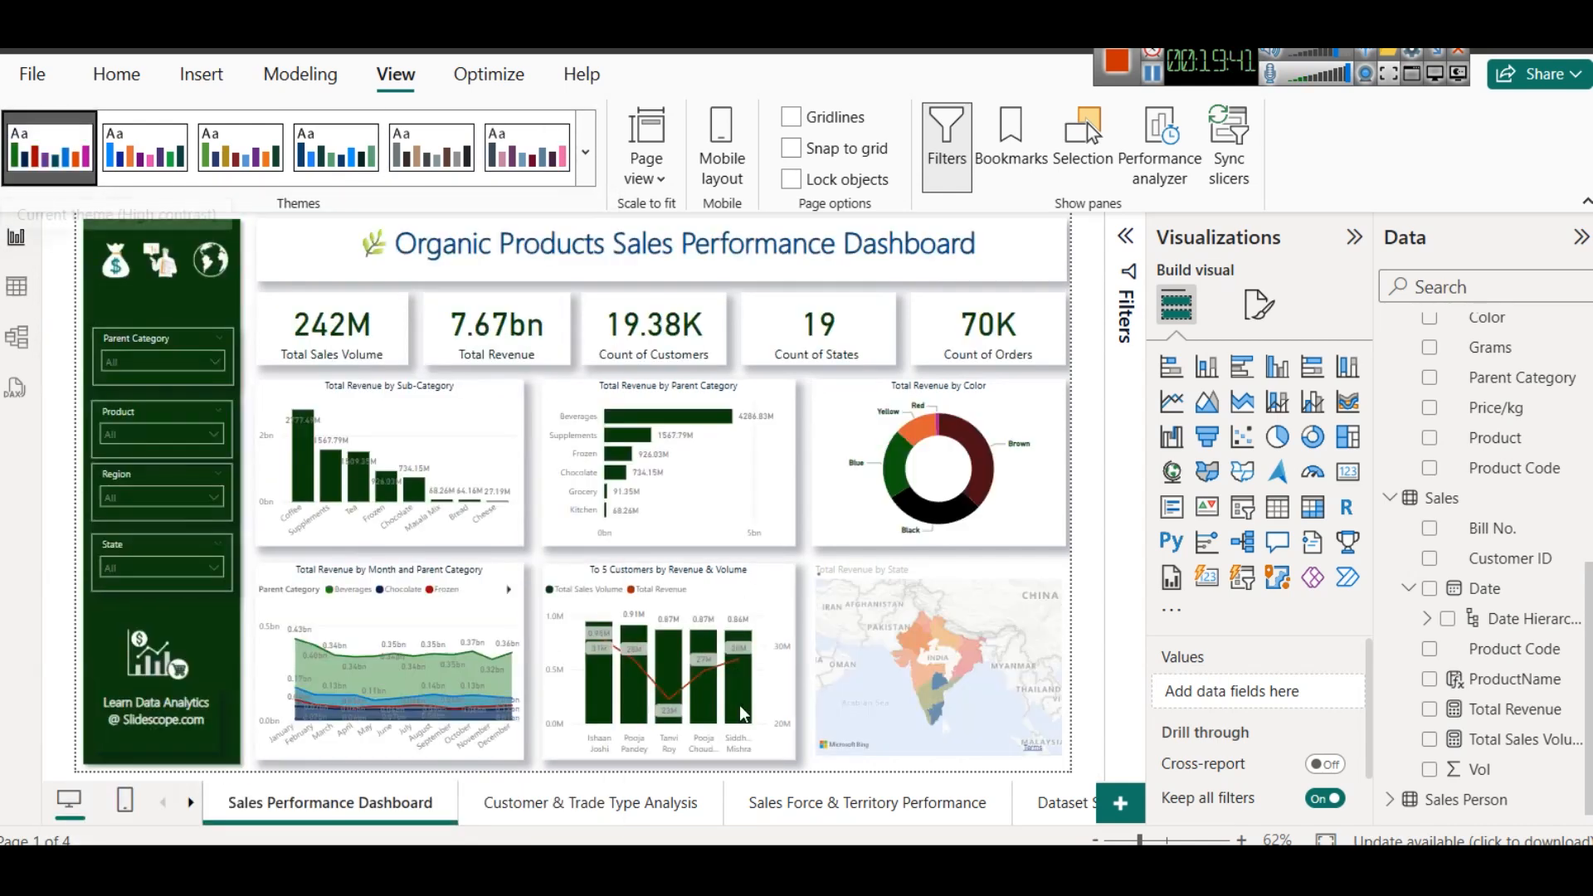
# - Try a dark teal and purple theme, Accessible Orchid and the first blue accessible theme on the report
pyautogui.click(585, 170)
pyautogui.scroll(-3, 336, 498)
pyautogui.click(189, 526)
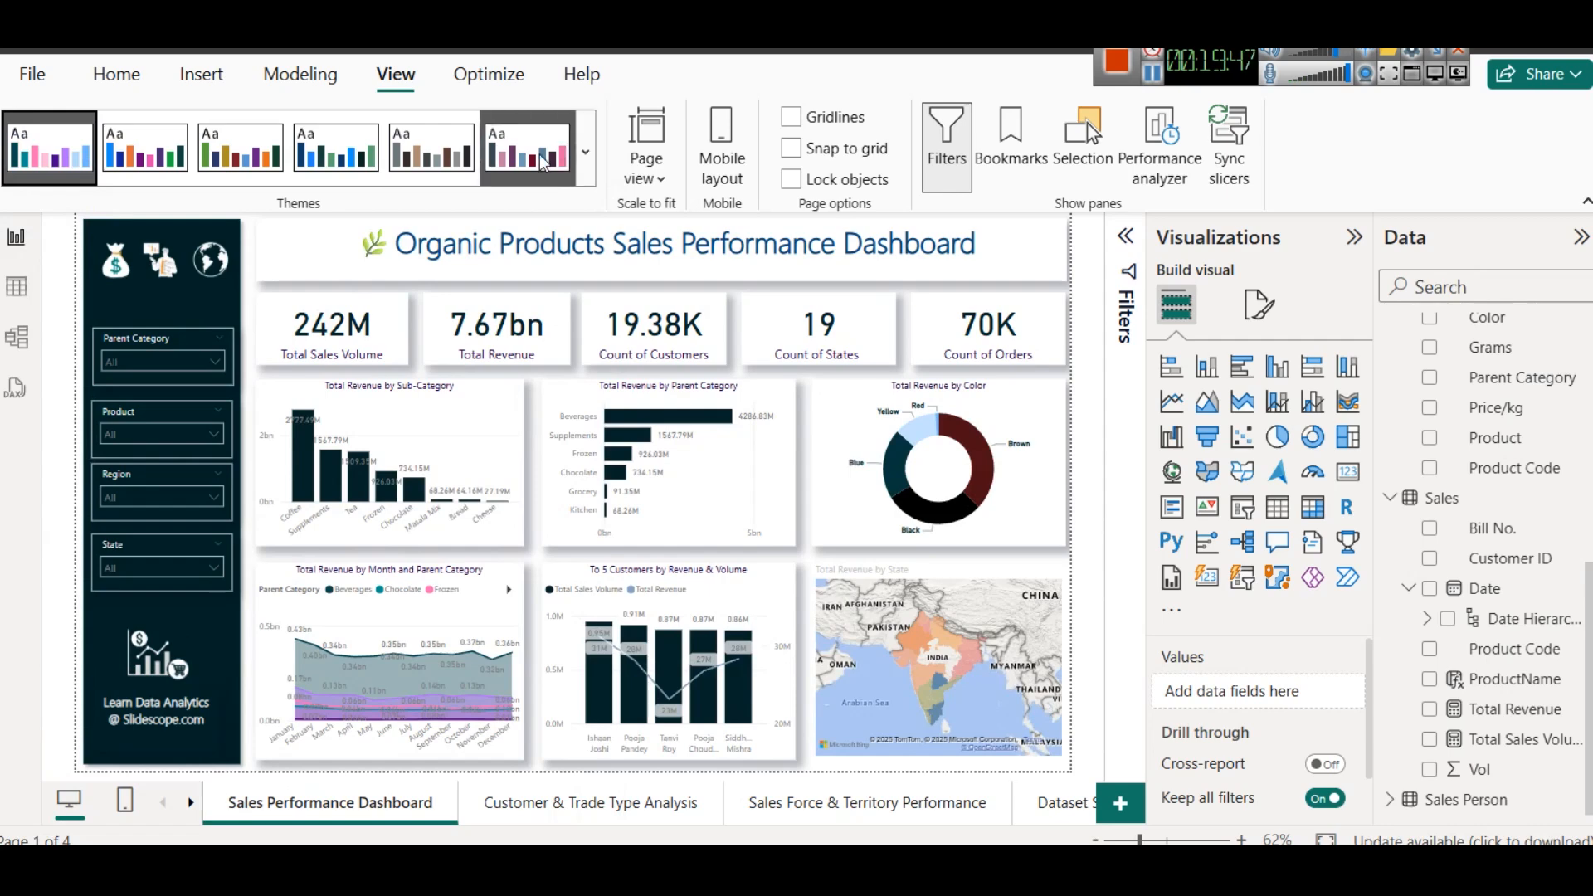
pyautogui.click(516, 161)
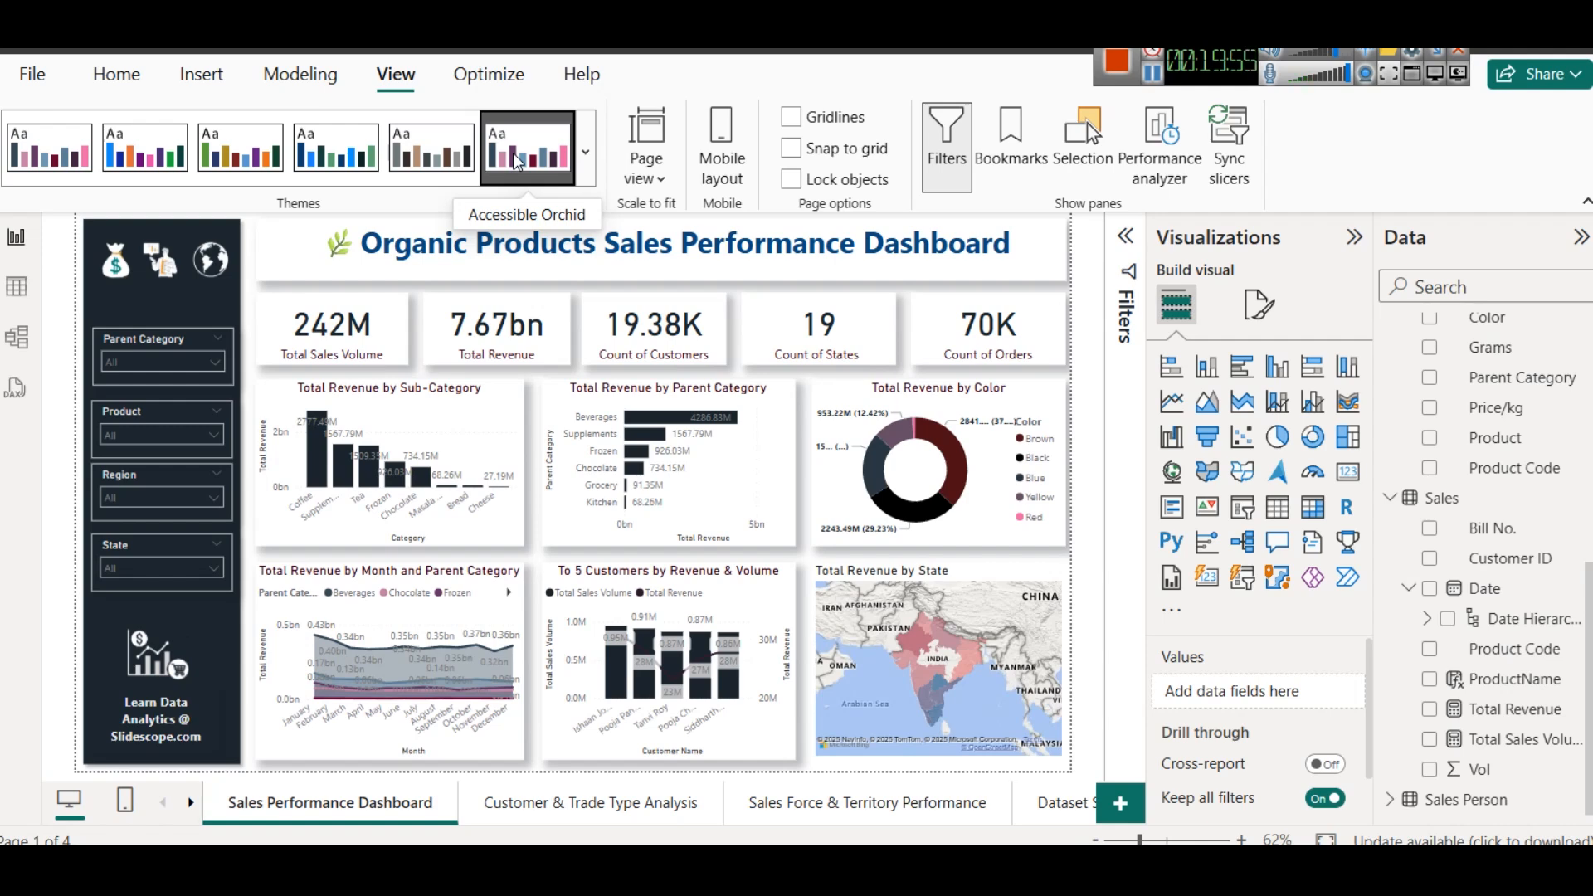
pyautogui.click(586, 152)
pyautogui.click(126, 401)
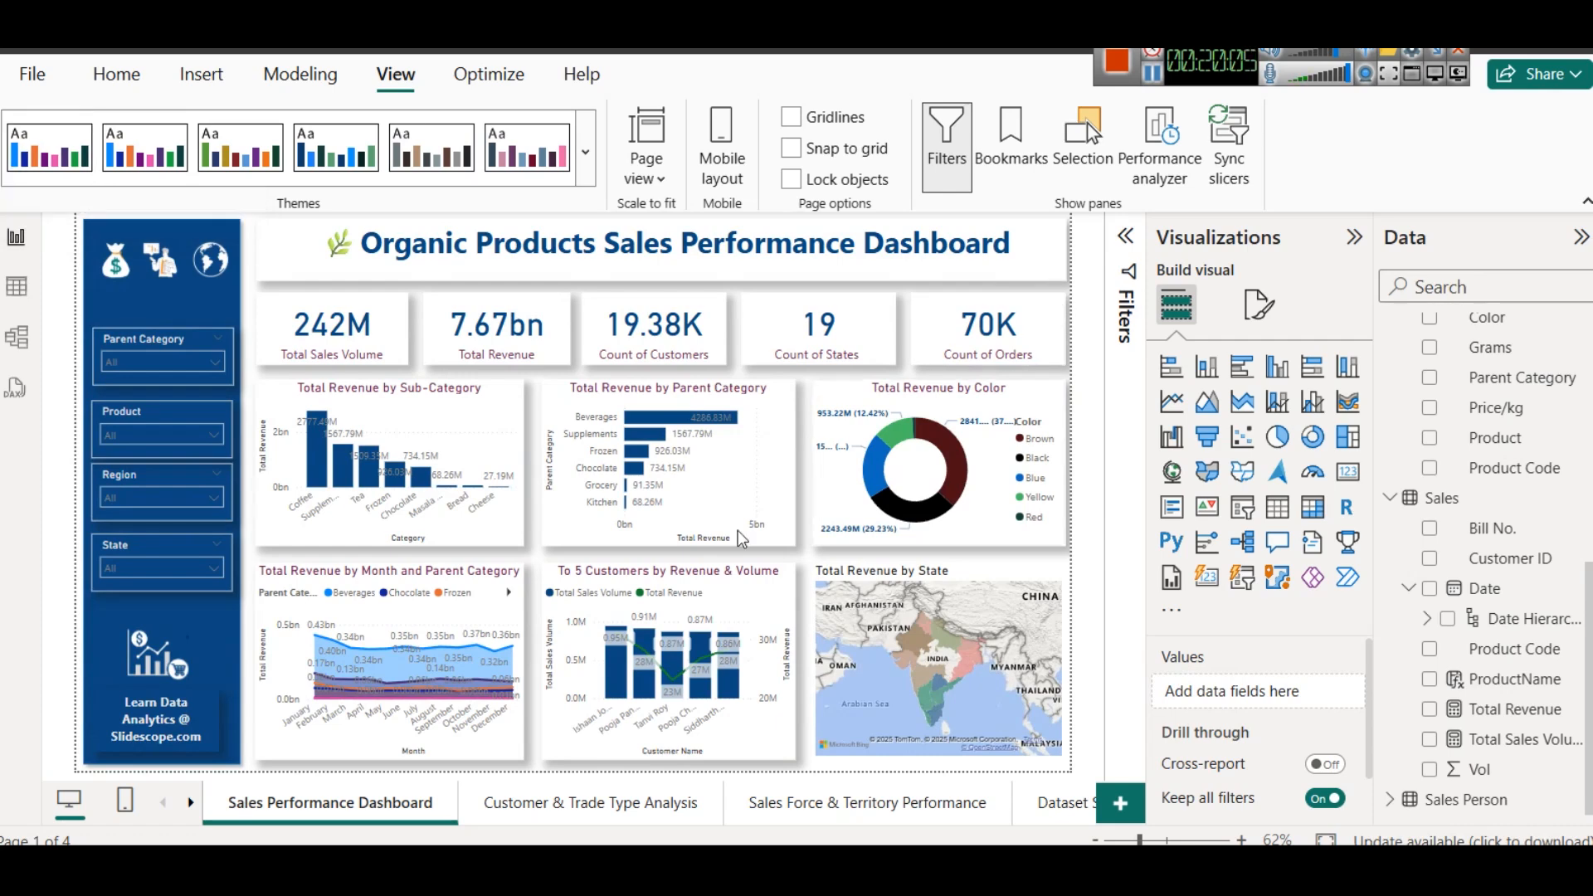
# - Try the grey accessible theme on the Customer & Trade Type Analysis page and view it on the Sales Force & Territory Performance page
pyautogui.click(554, 804)
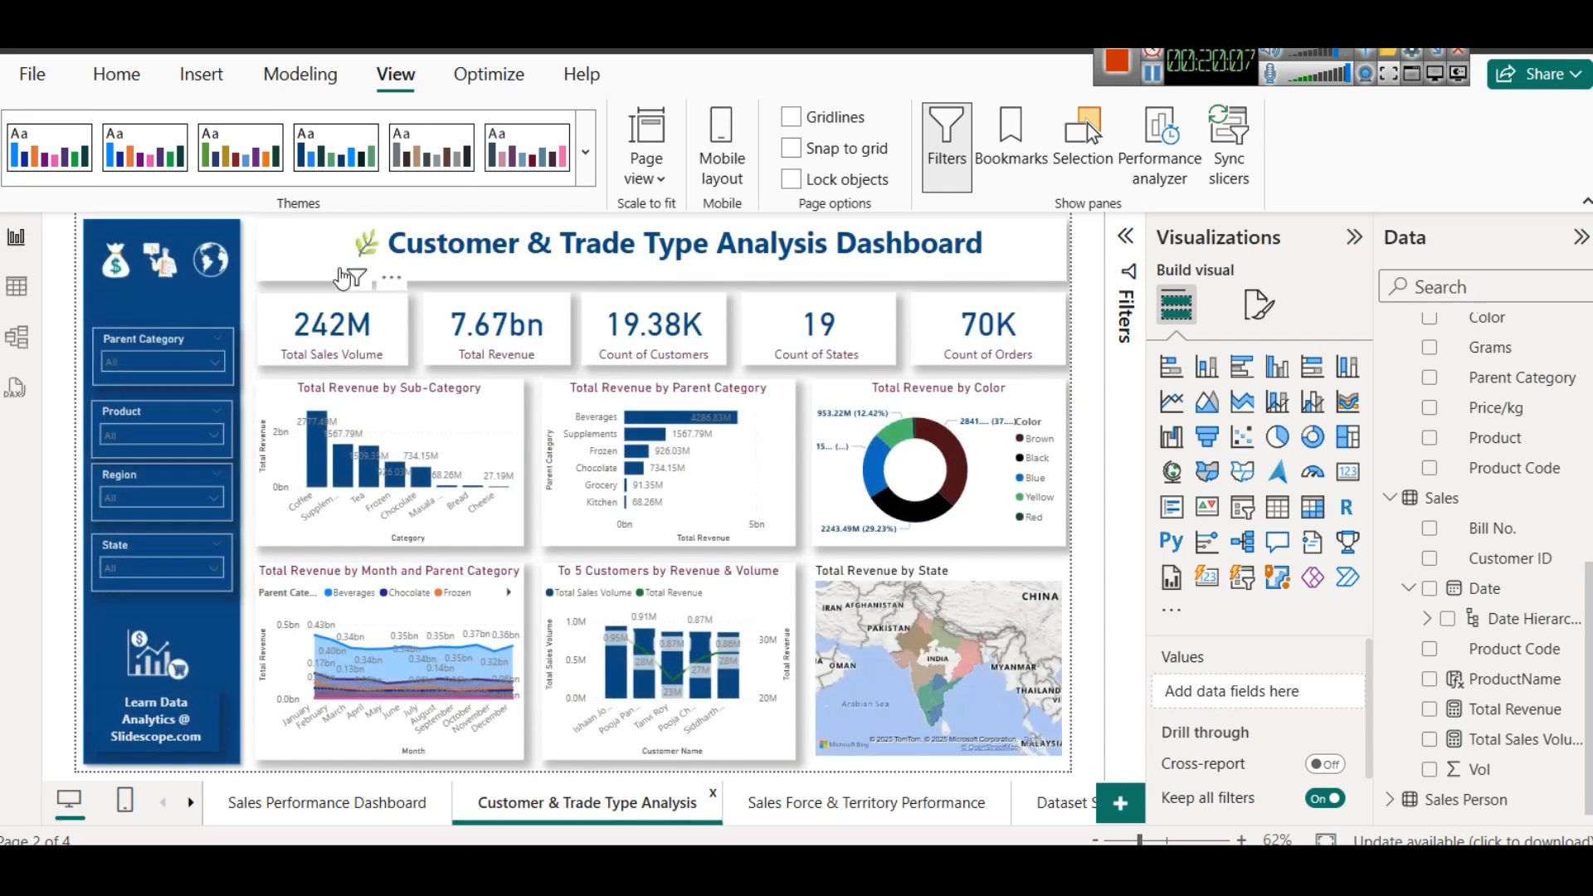
pyautogui.click(465, 170)
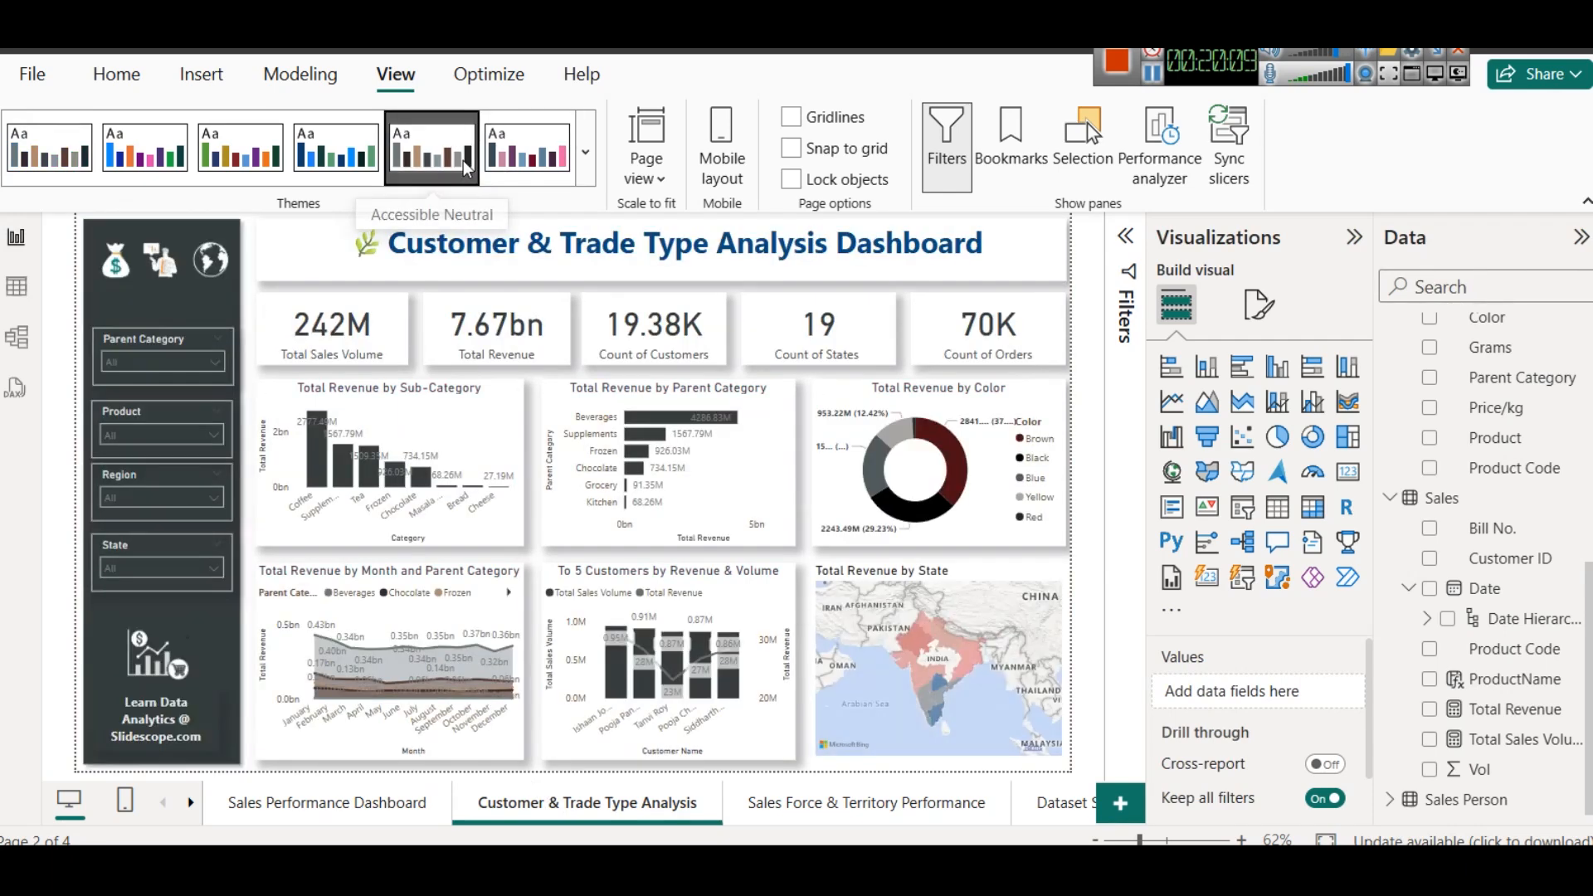
pyautogui.click(805, 801)
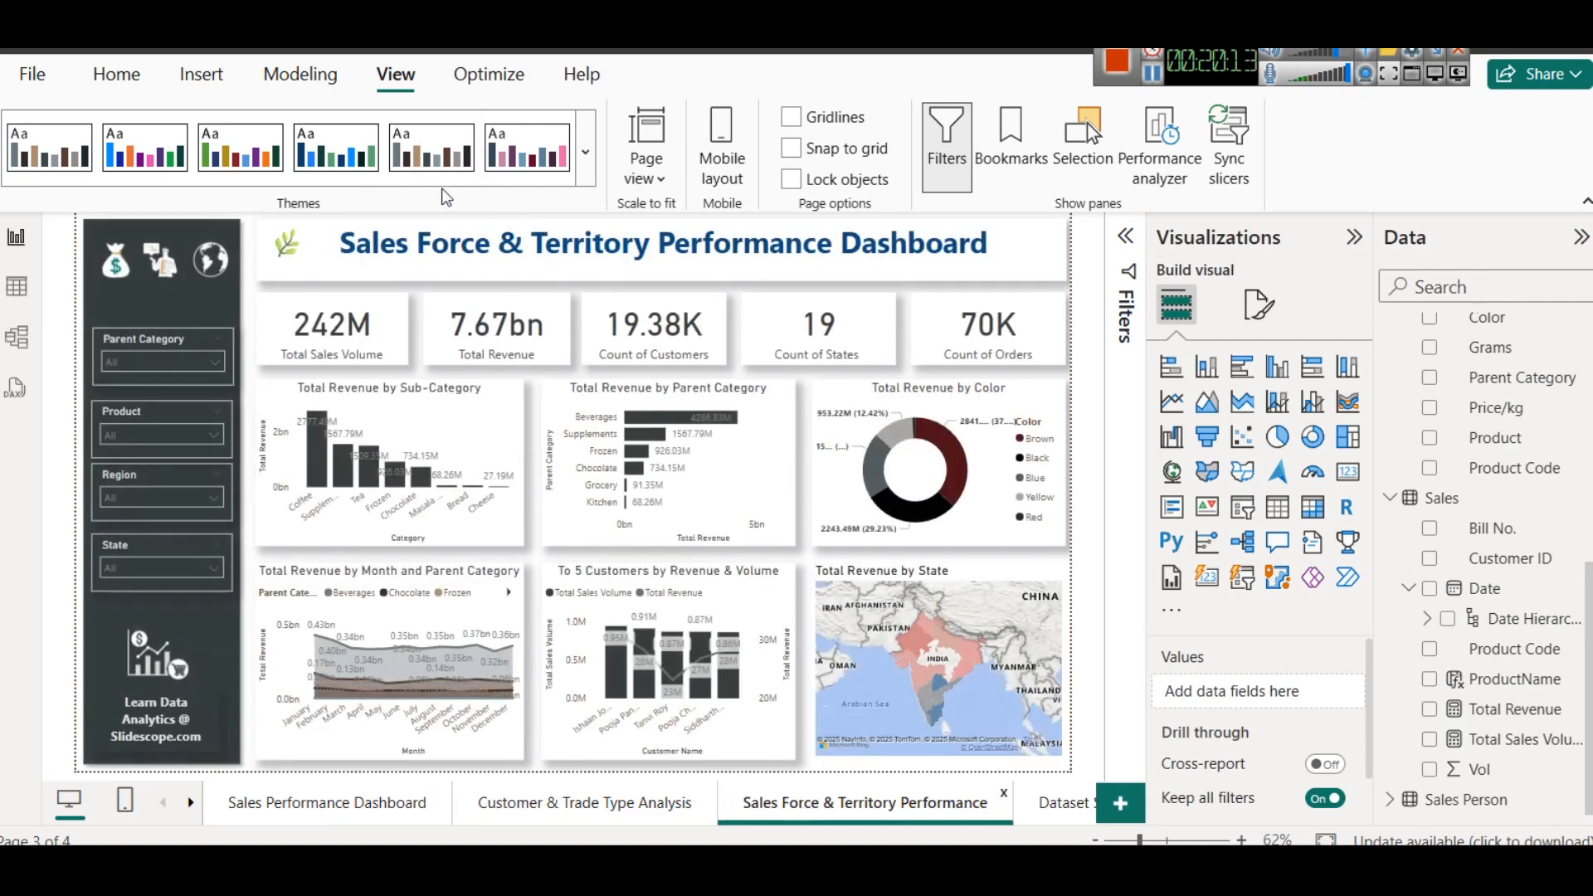
# - Apply the built-in navy, blue and red Power BI theme and check it on all three dashboard pages
pyautogui.click(586, 151)
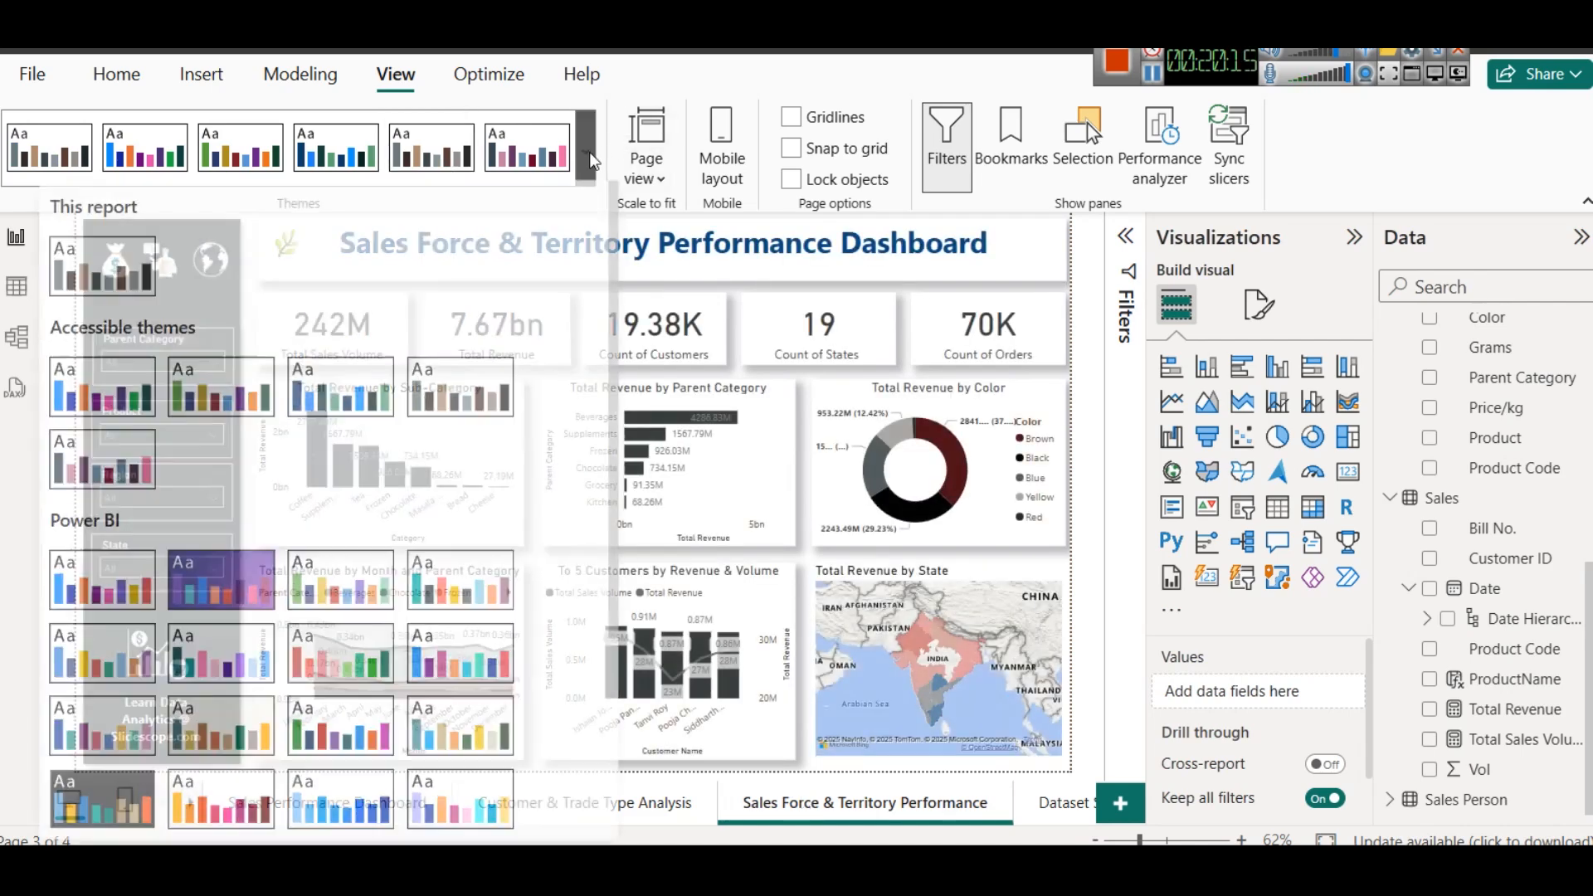
pyautogui.scroll(-1, 564, 569)
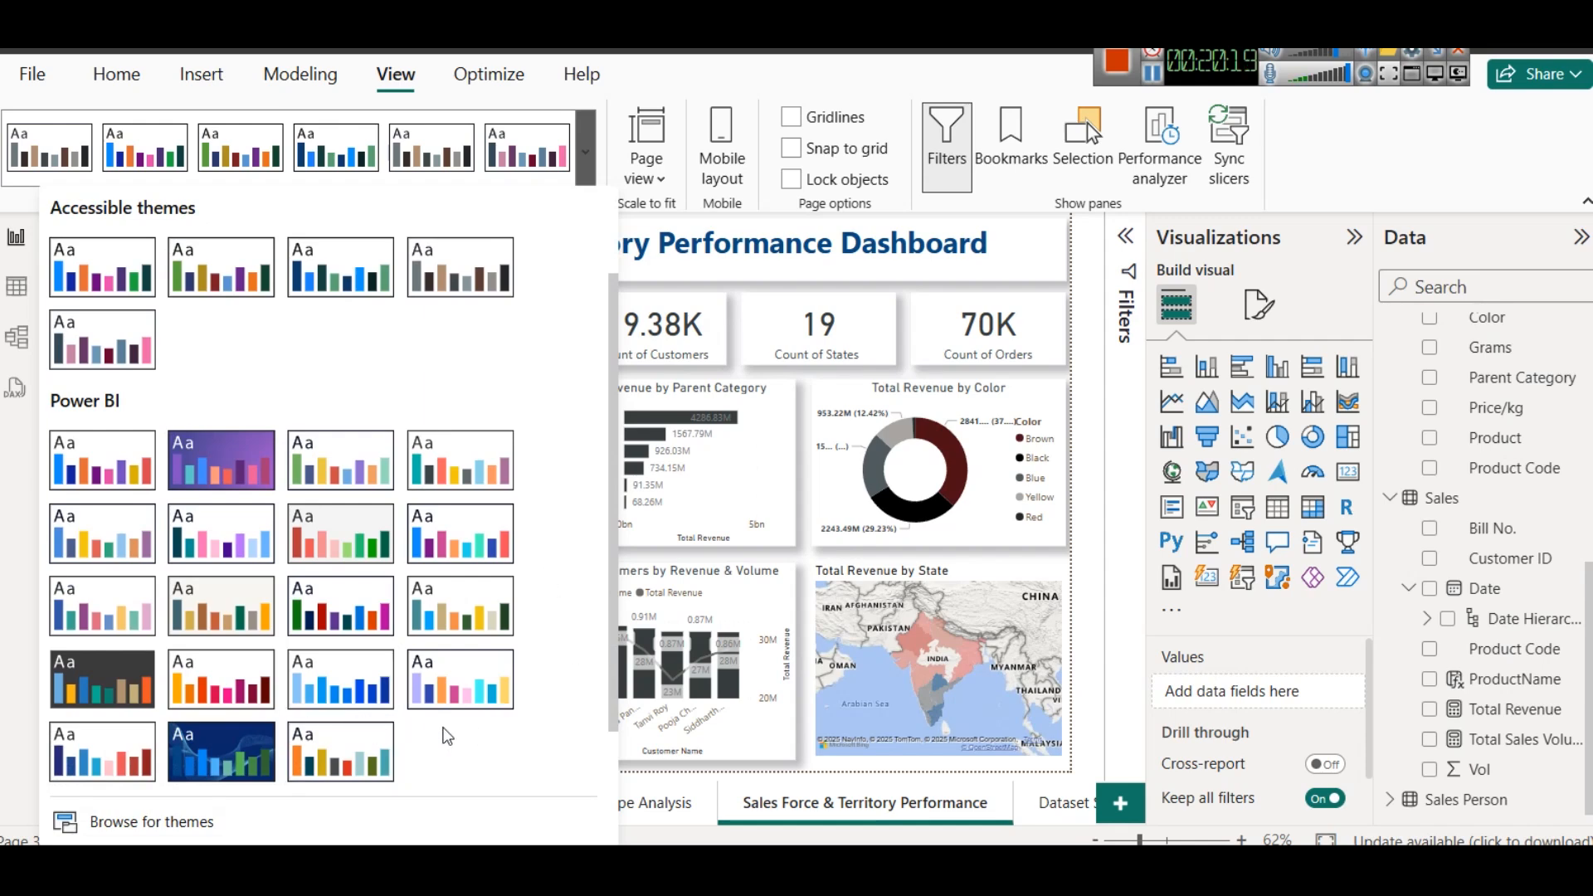
pyautogui.click(92, 743)
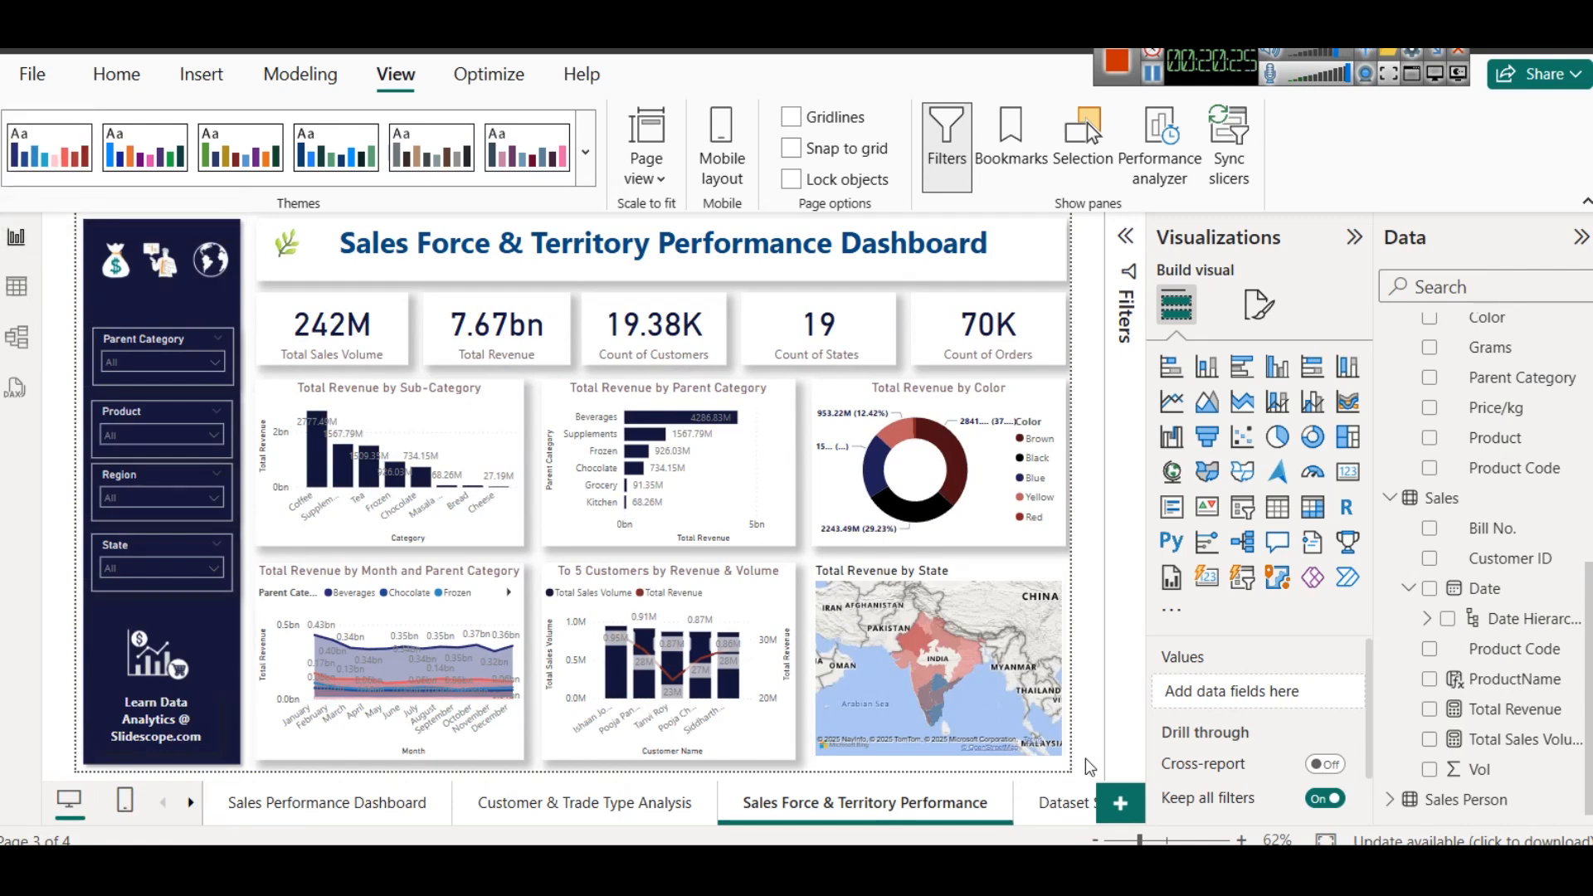
pyautogui.click(365, 798)
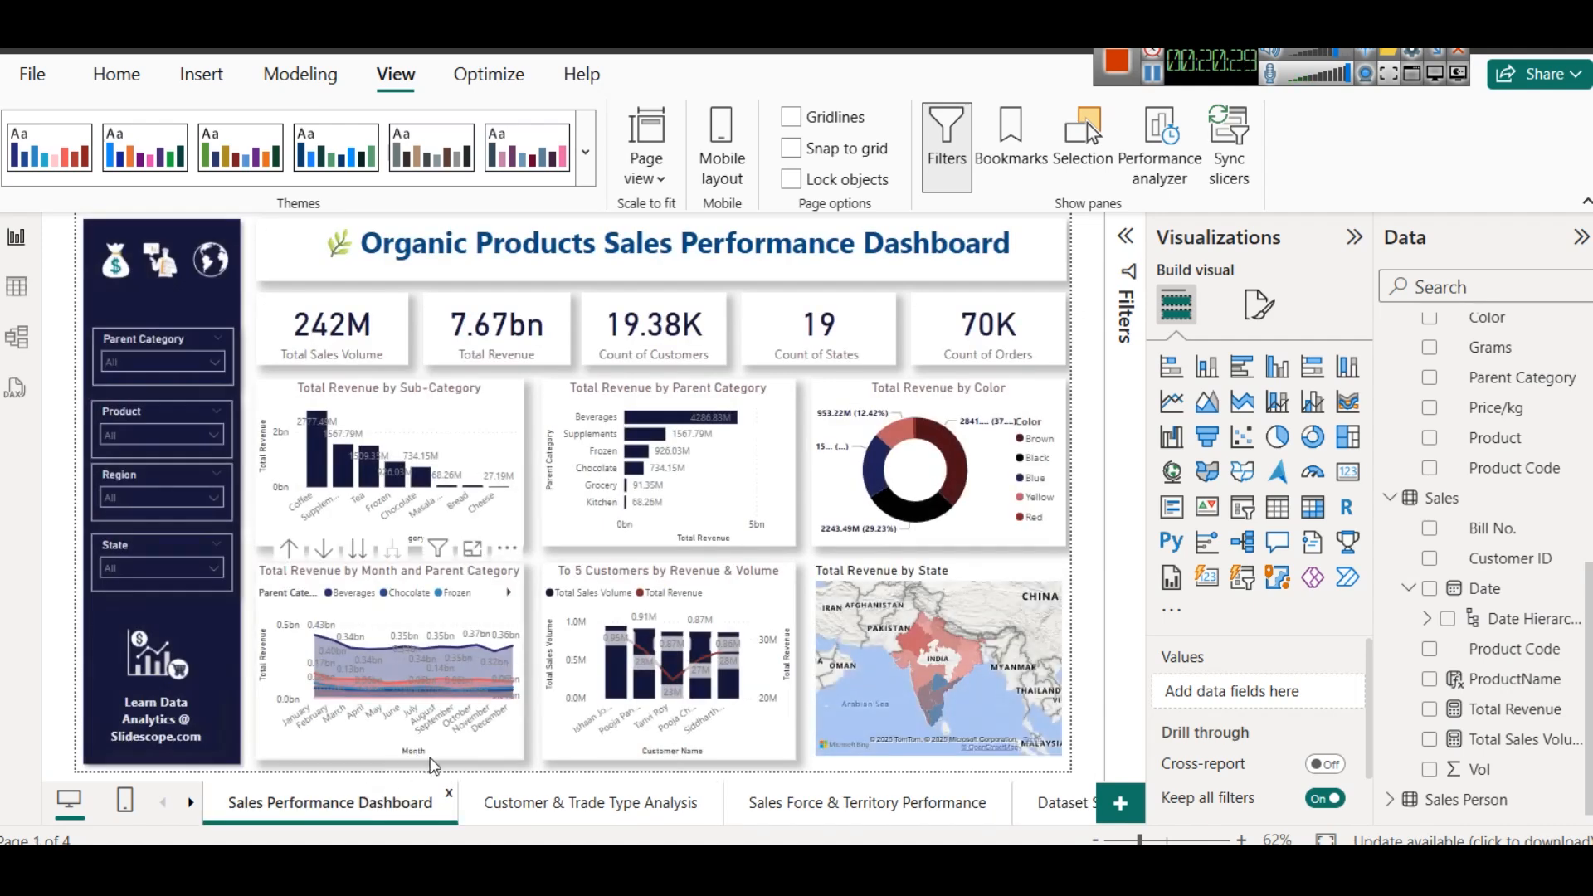
pyautogui.click(635, 809)
pyautogui.click(905, 816)
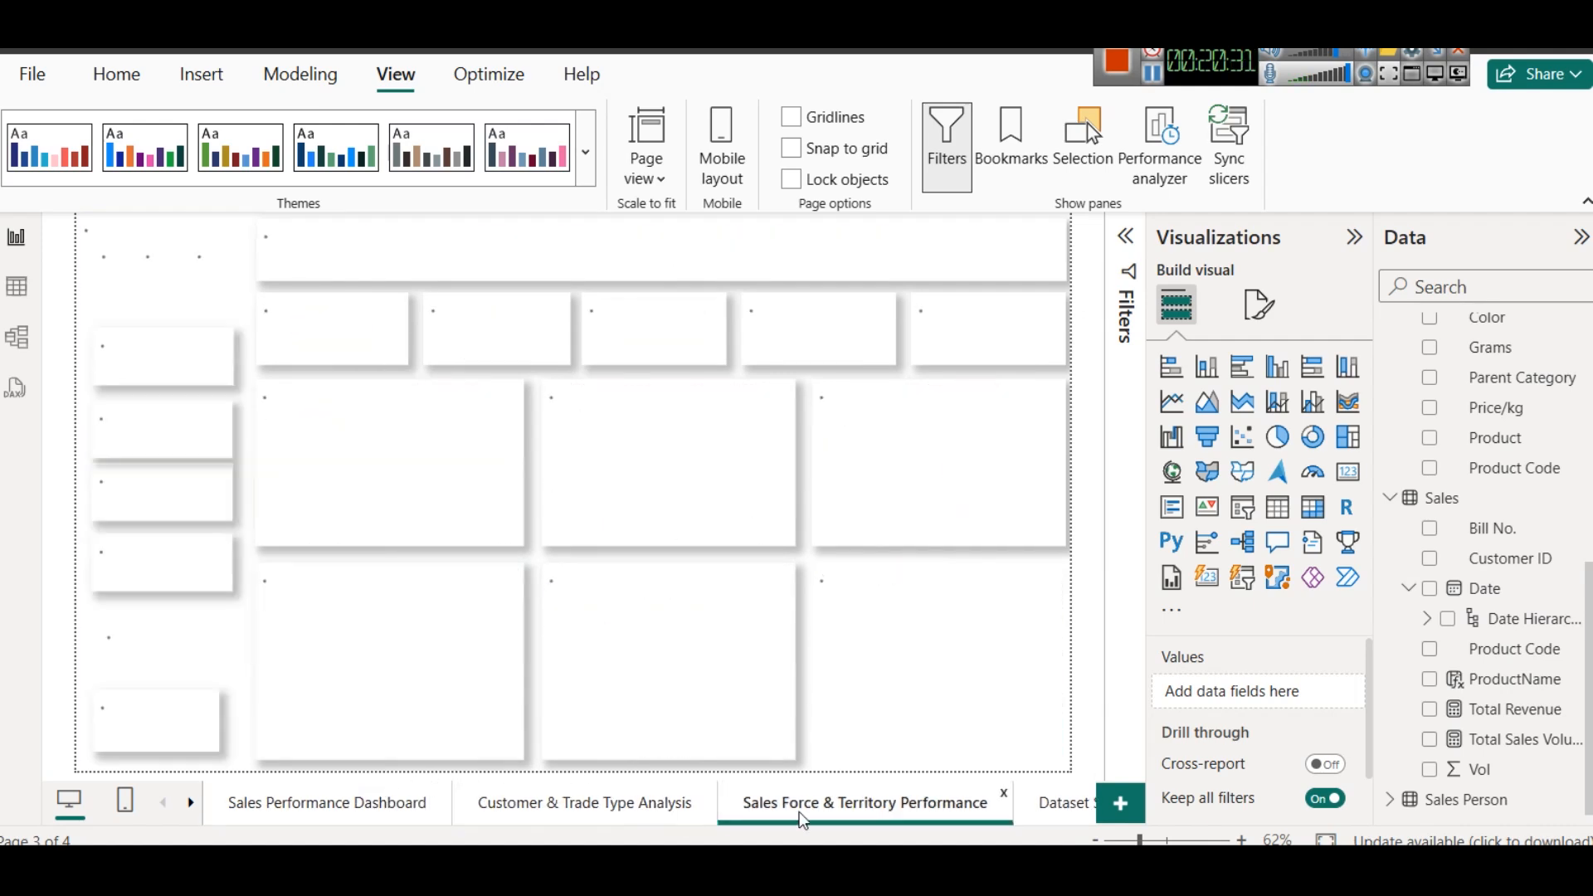
pyautogui.click(390, 809)
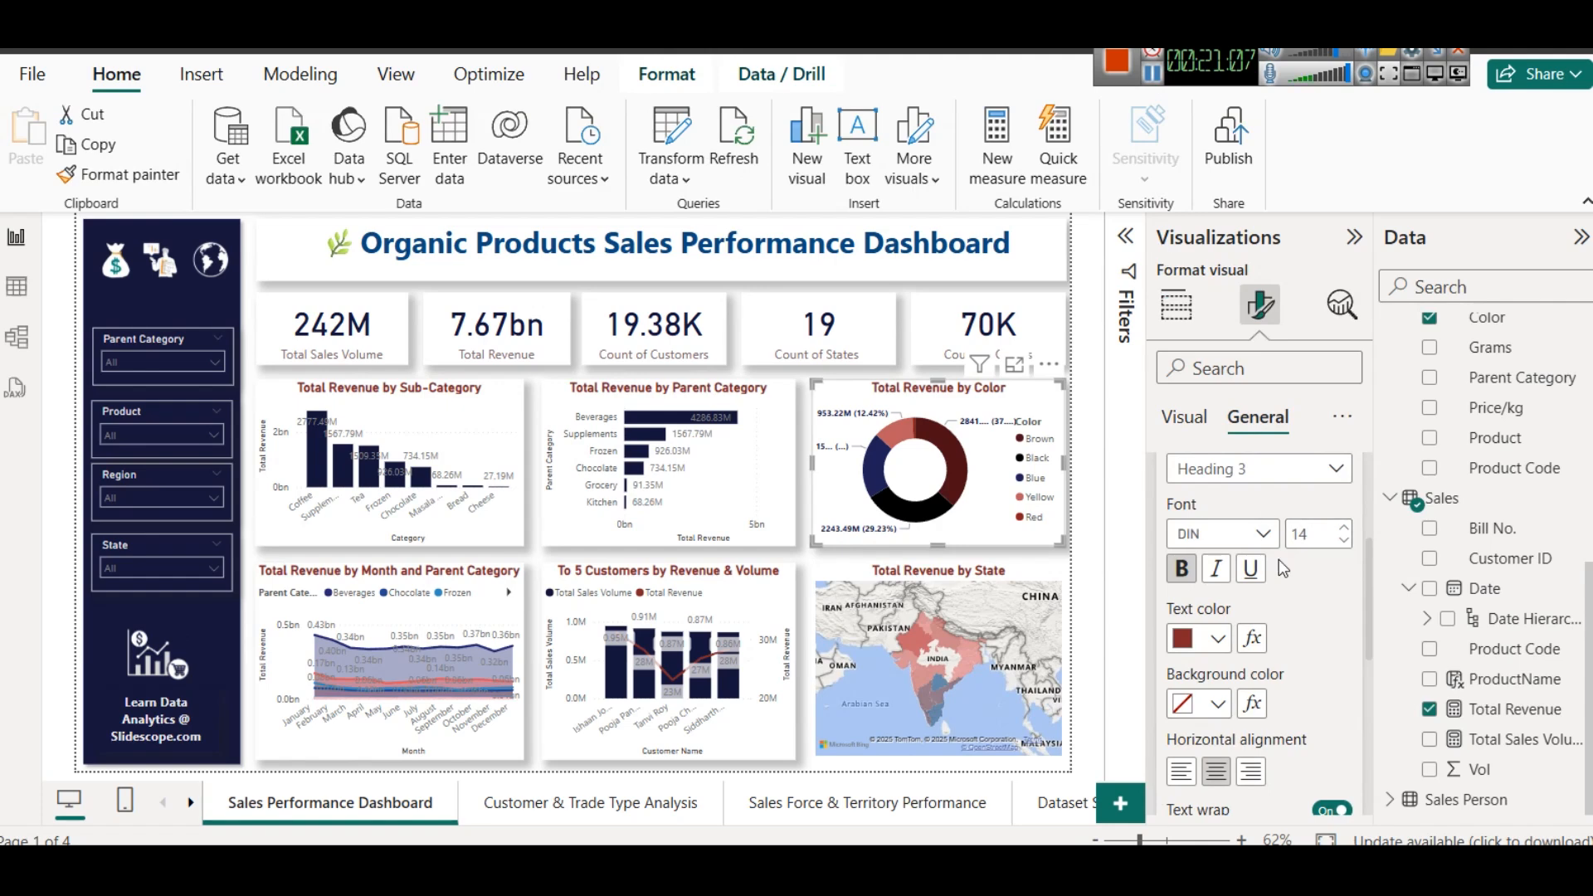
# - Recolour the Organic Products Sales Performance Dashboard title with the theme's dark indigo blue
pyautogui.click(740, 250)
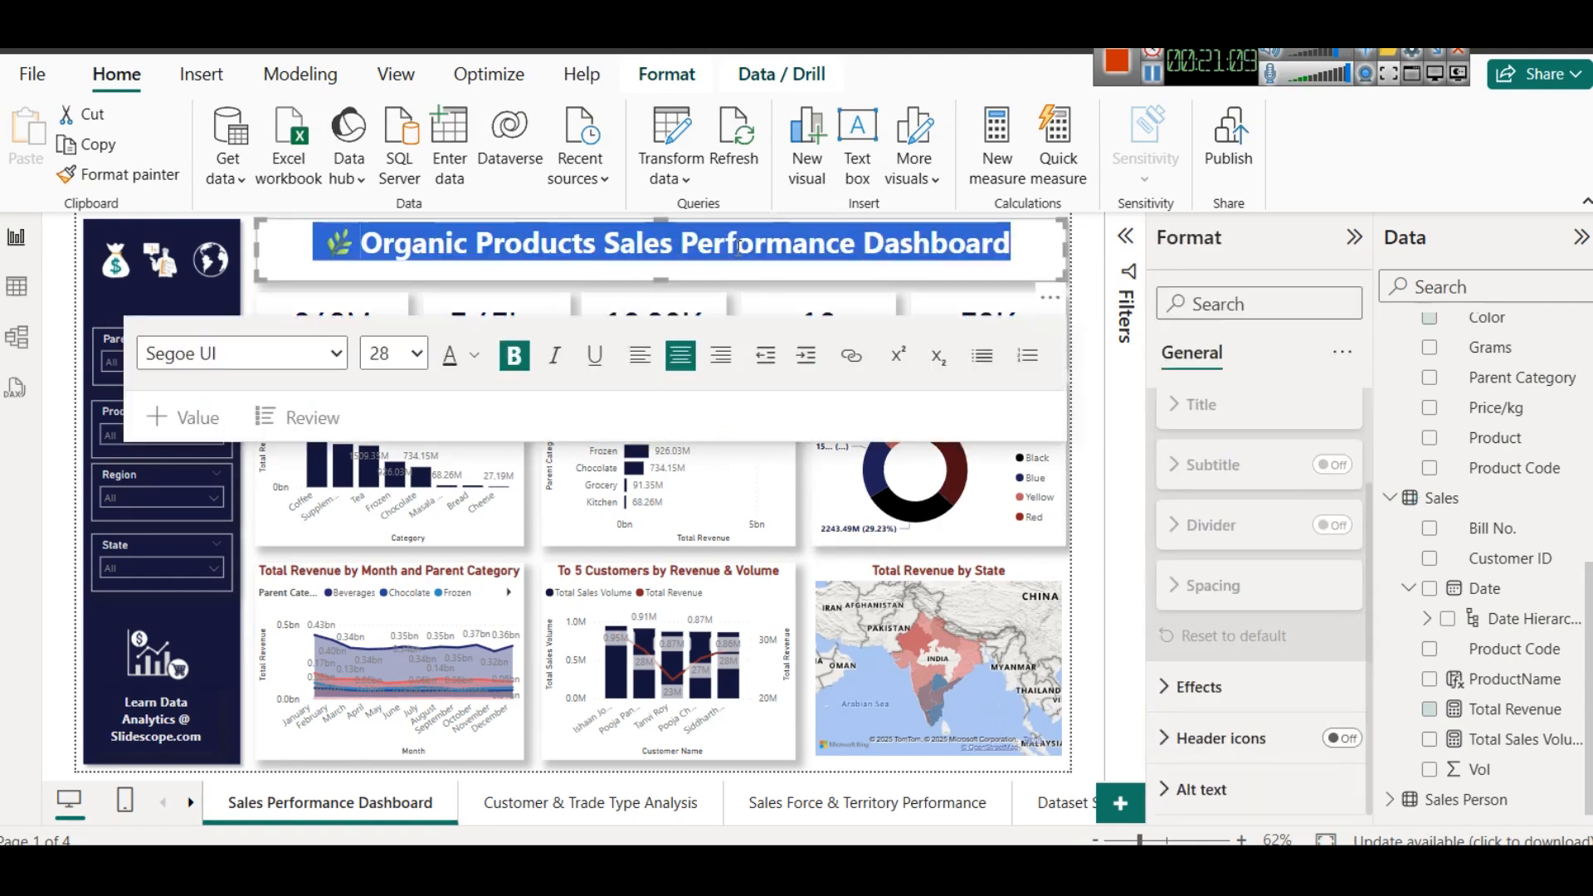
pyautogui.click(477, 357)
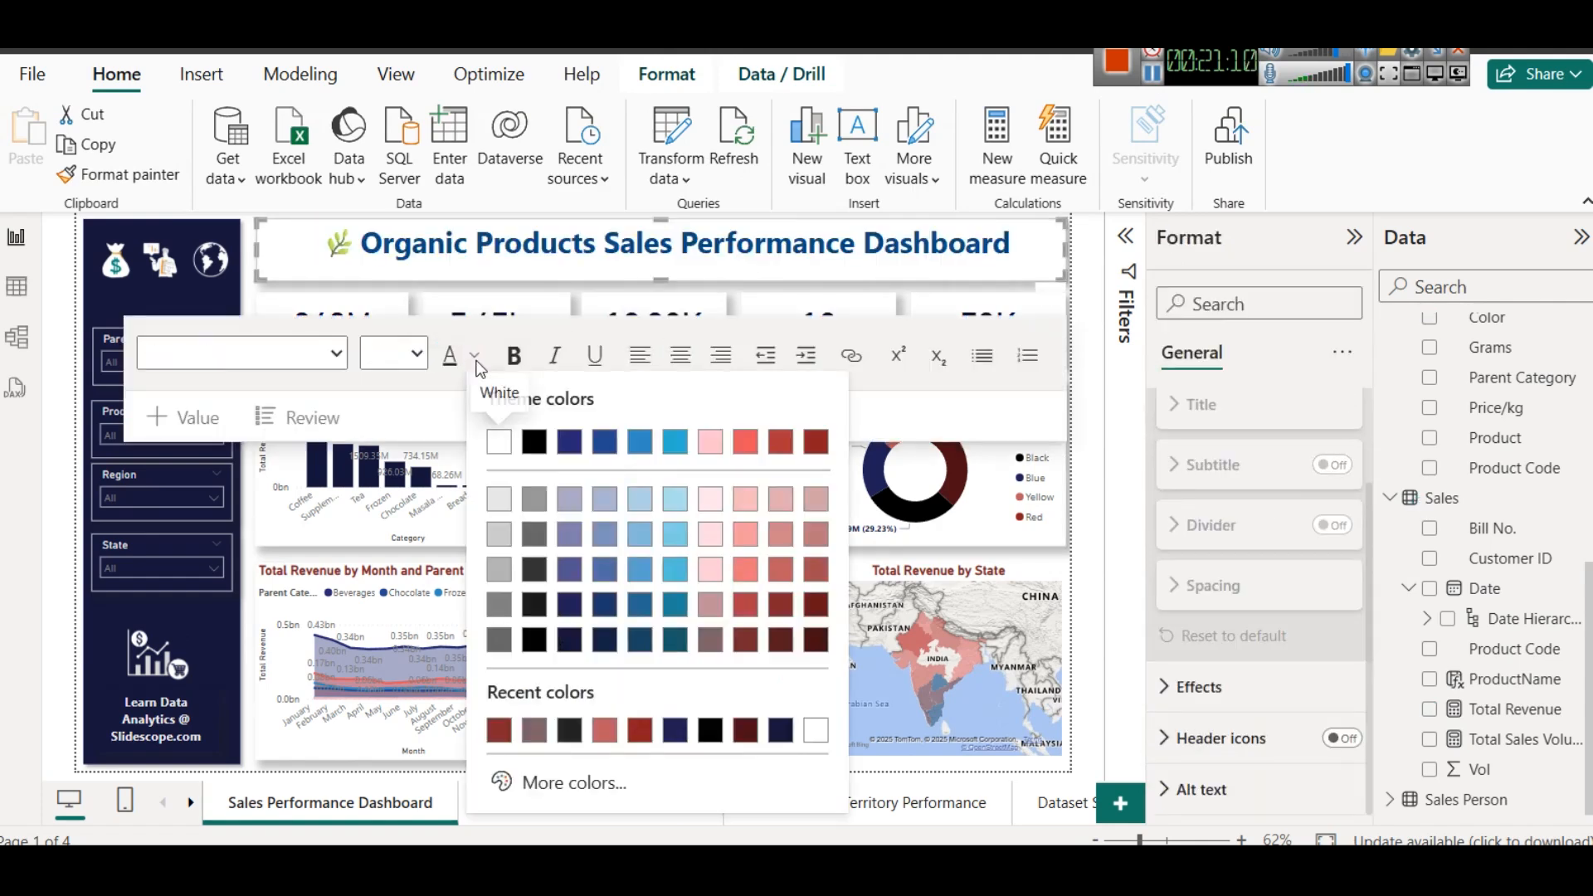
pyautogui.click(569, 444)
pyautogui.click(1014, 286)
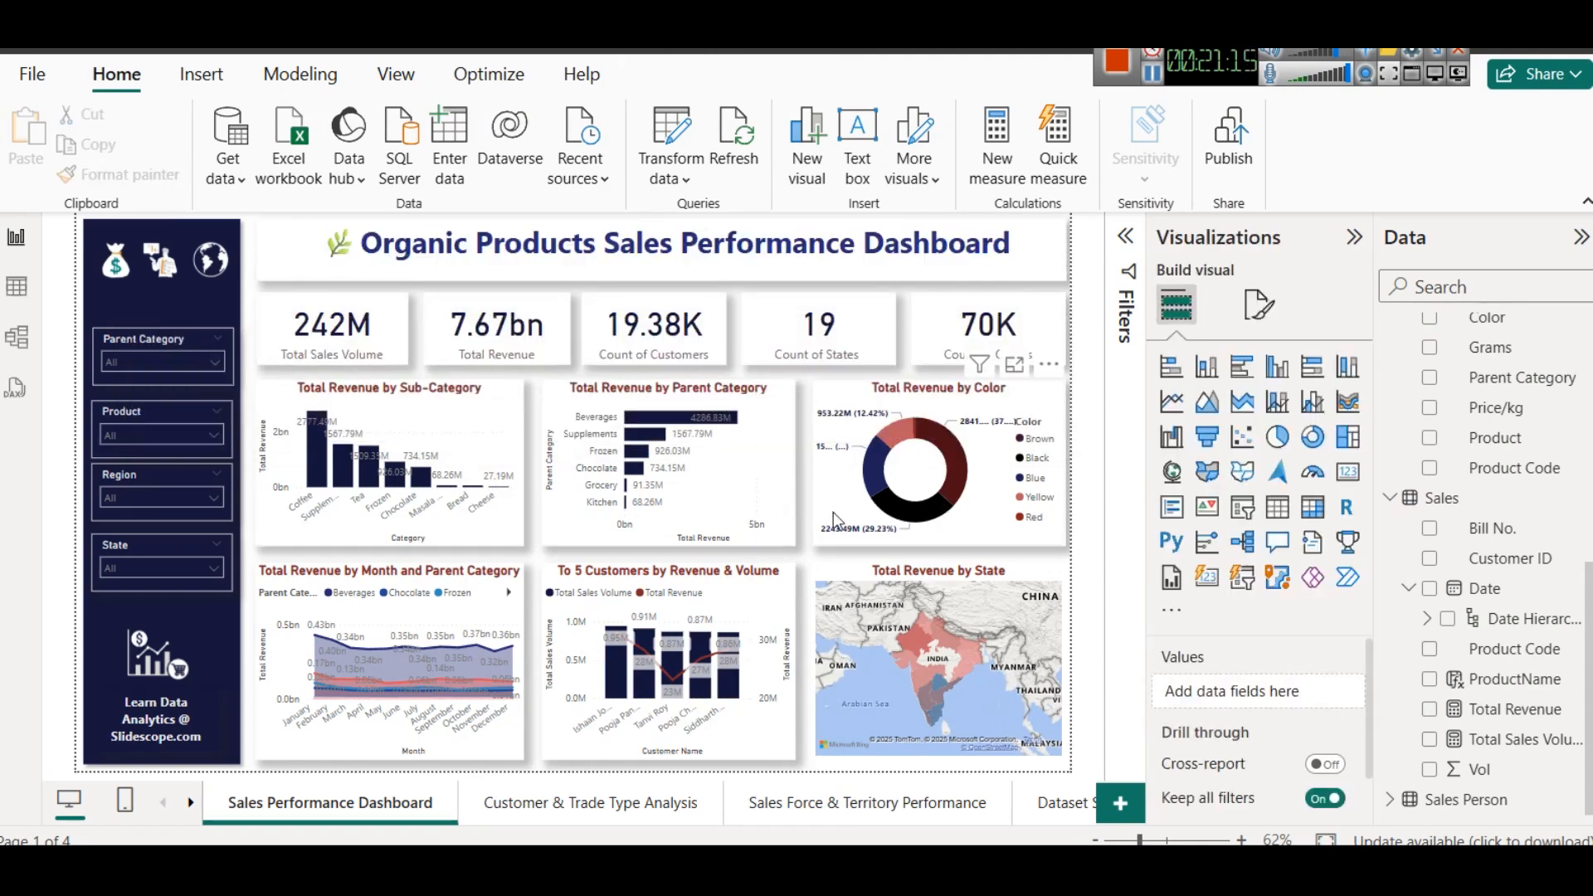
# - Make the Count of Orders card's category label bold and dark red
pyautogui.click(987, 327)
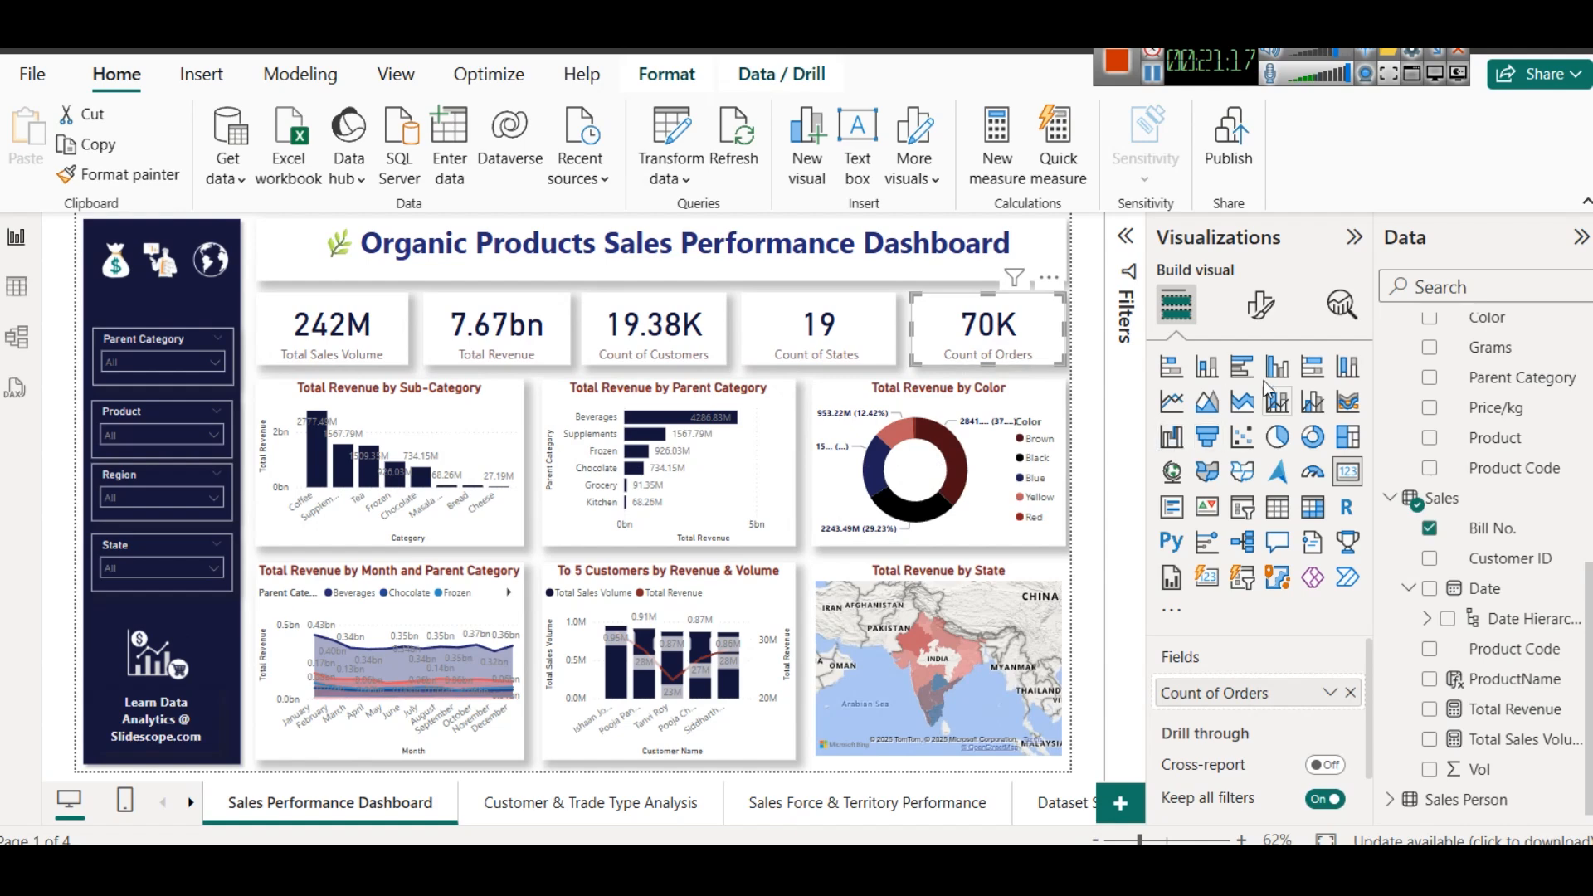
pyautogui.click(1260, 305)
pyautogui.click(1236, 530)
pyautogui.click(1185, 649)
pyautogui.click(1208, 719)
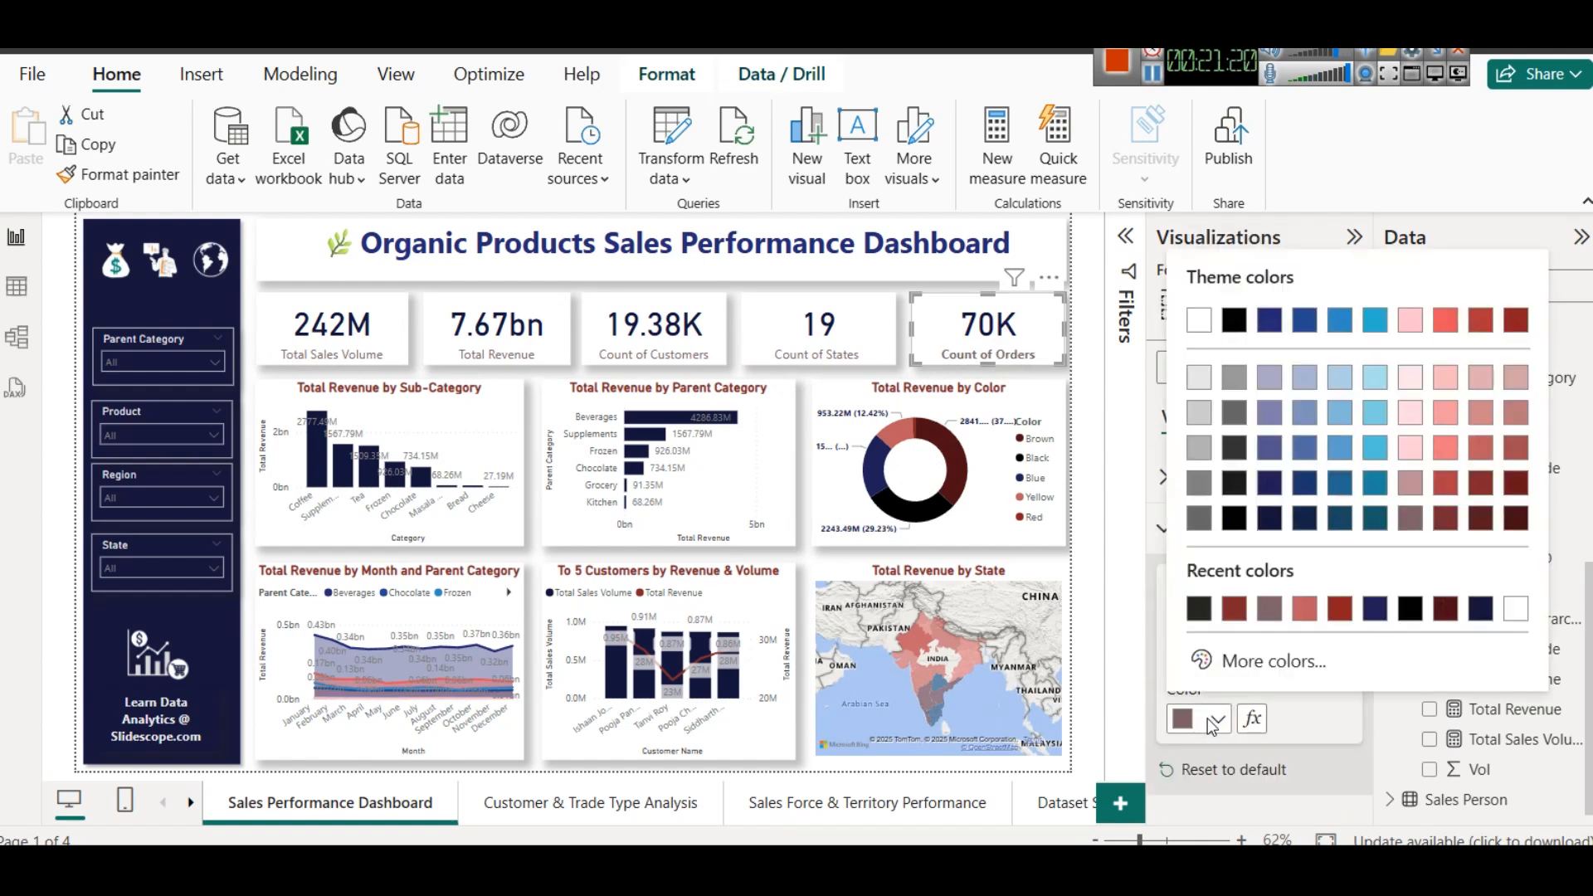
pyautogui.click(1232, 614)
# - Try to copy the Count of Orders card's formatting to the Count of States card with Format painter, and undo it
pyautogui.click(122, 176)
pyautogui.click(813, 331)
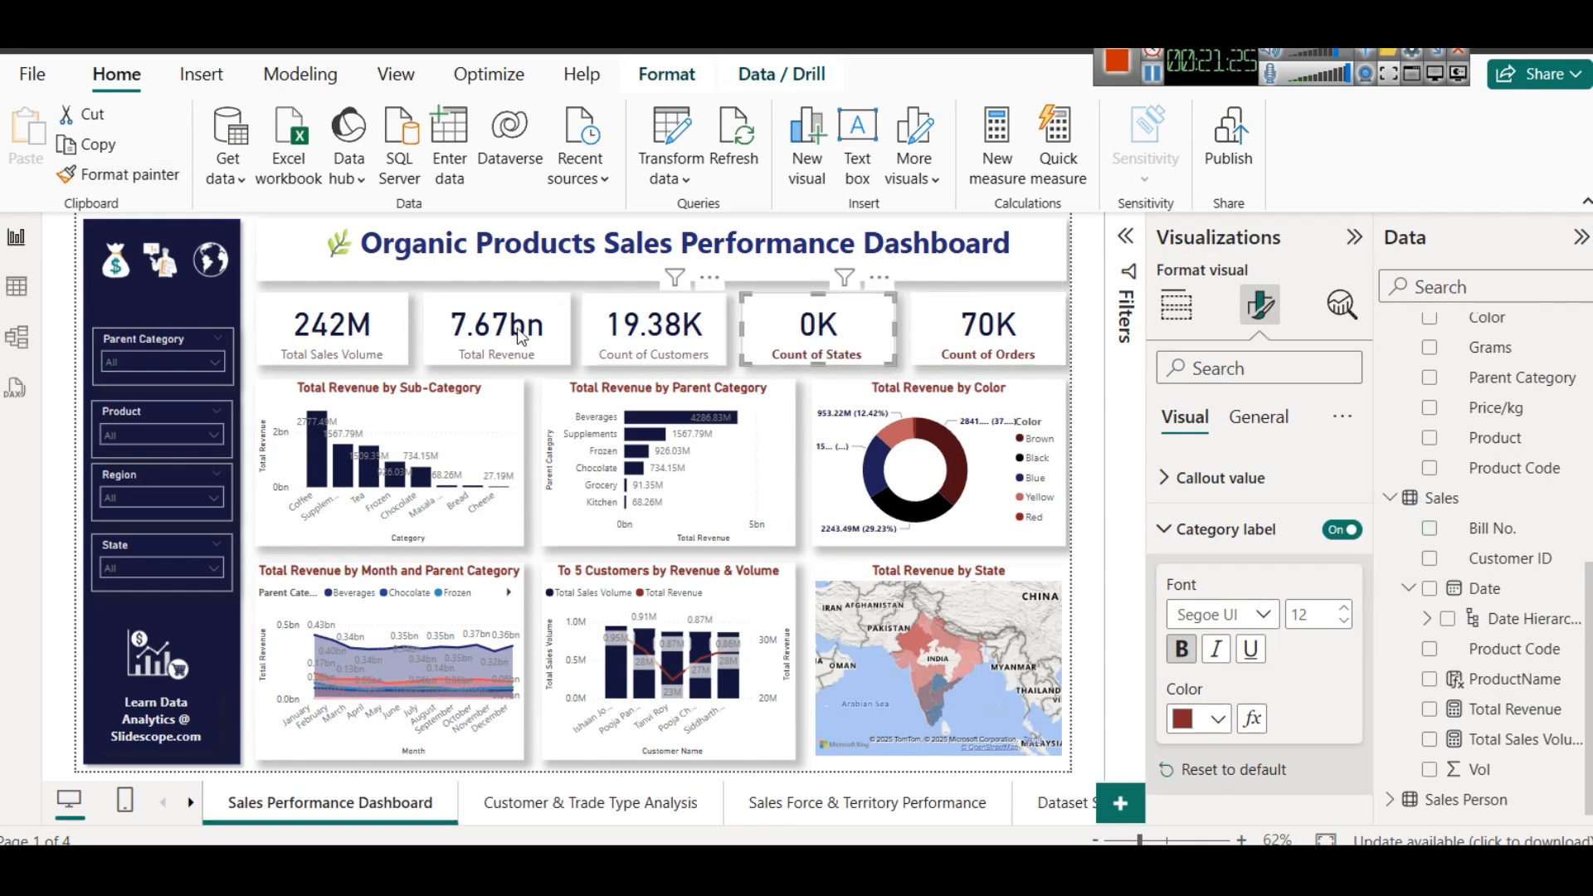
pyautogui.hotkey('ctrl', 'z')
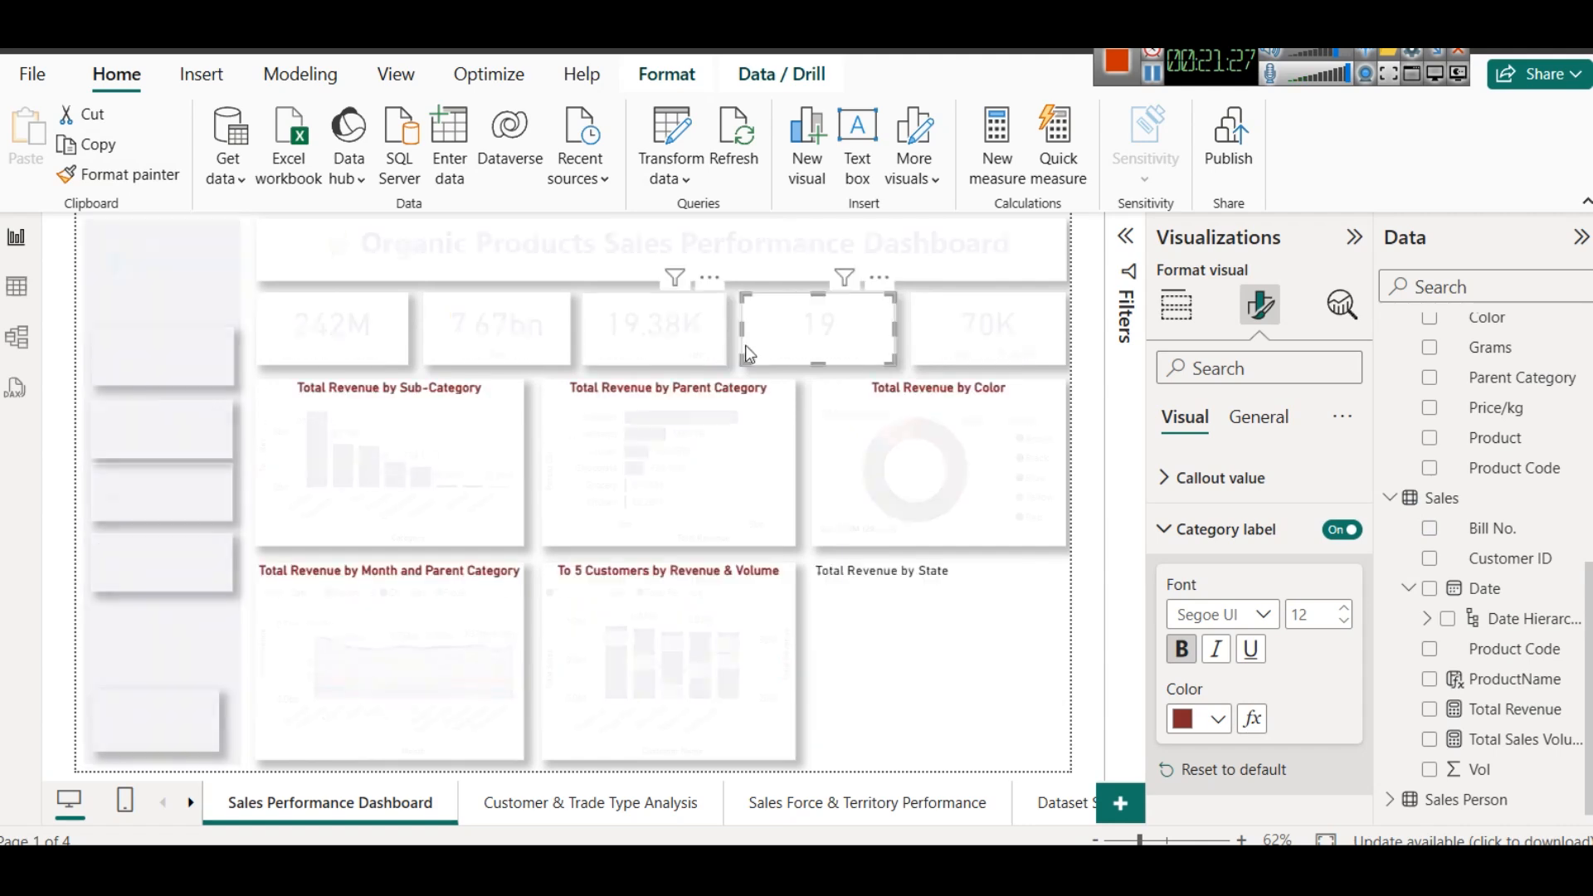
# - Make the category labels of the Count of States and Count of Customers cards bold and dark red
pyautogui.click(1207, 726)
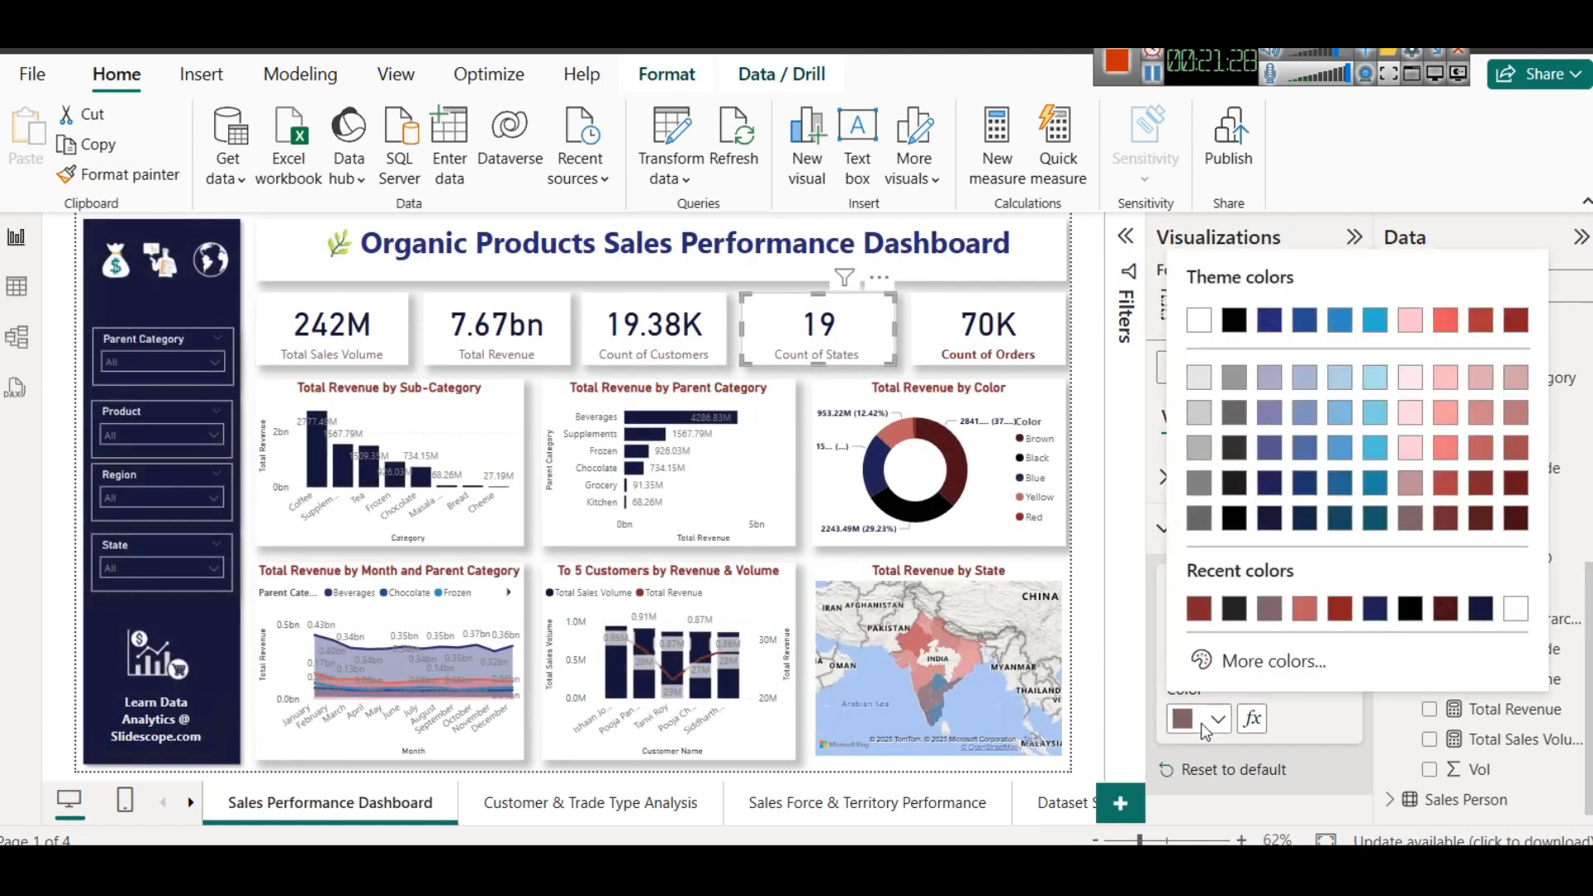
pyautogui.click(1200, 611)
pyautogui.click(1196, 658)
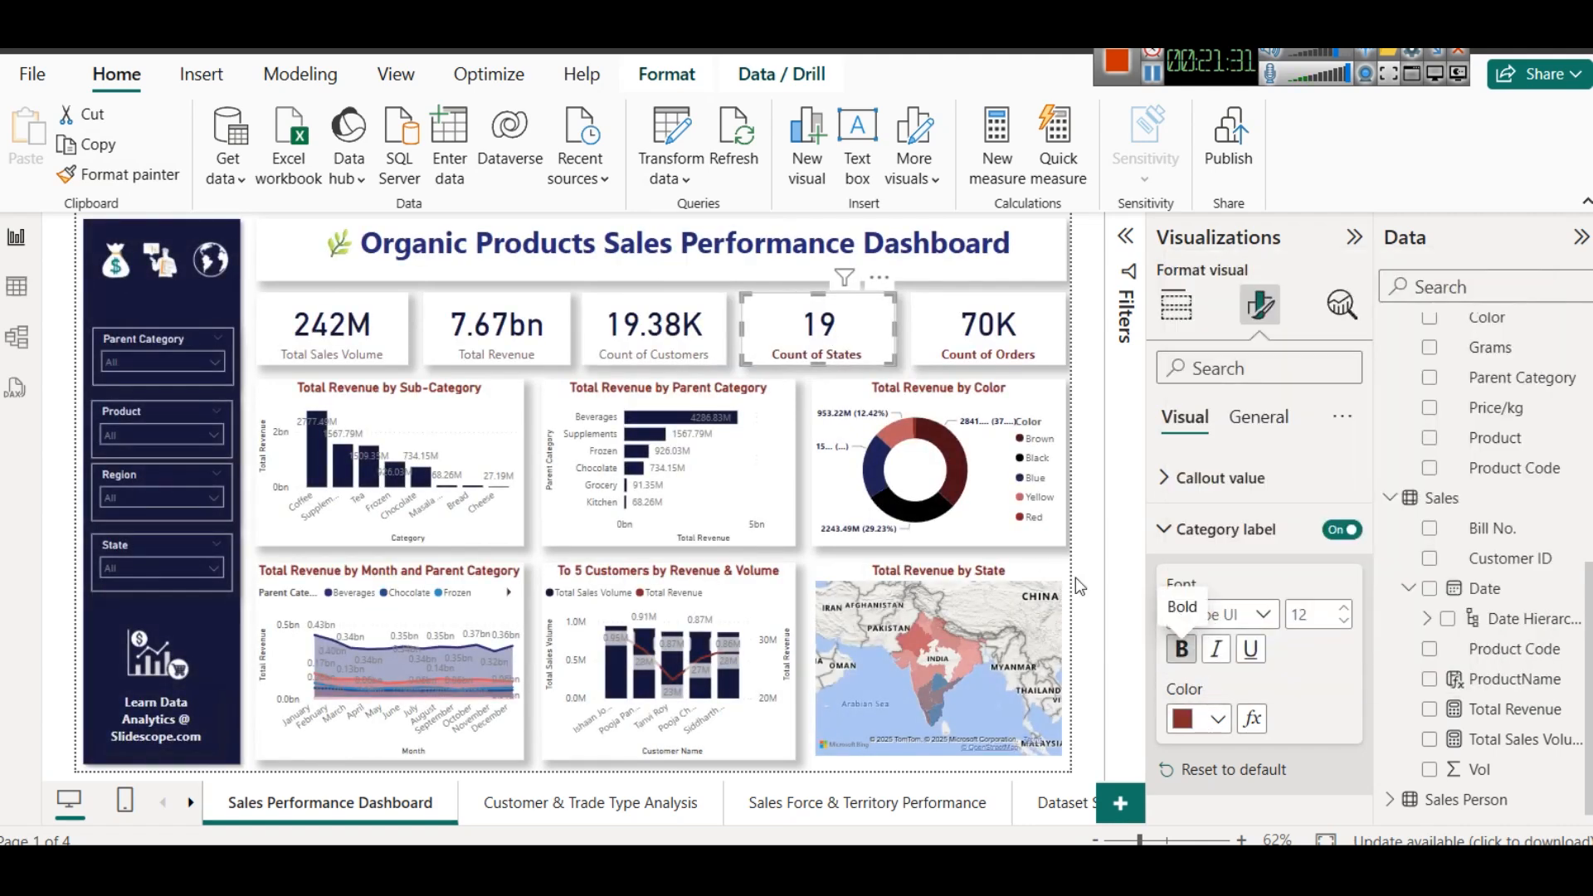
pyautogui.click(668, 334)
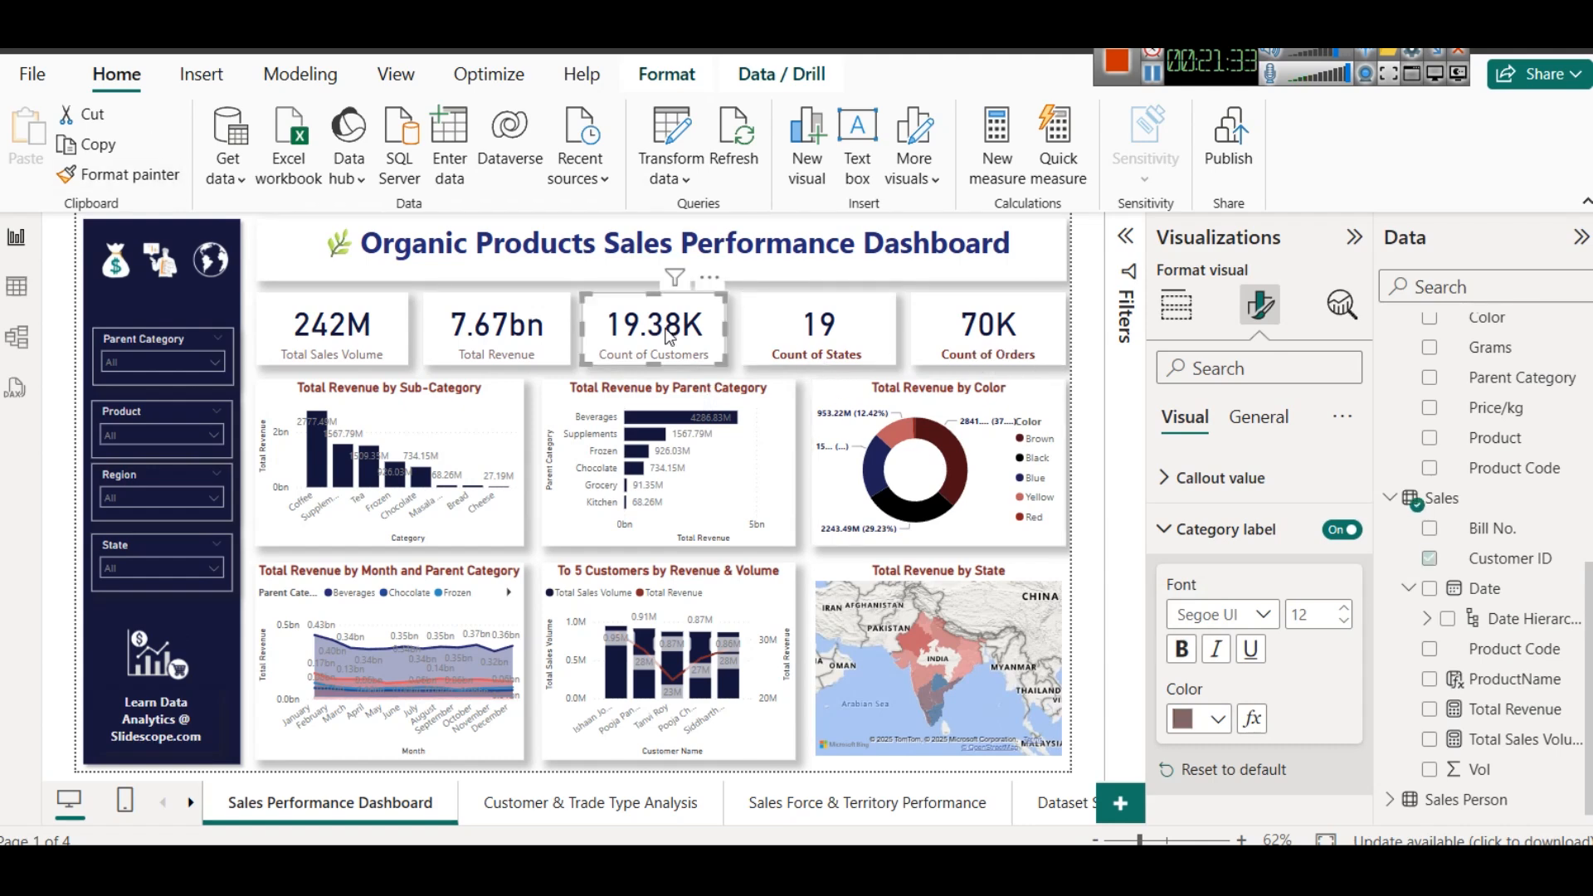
pyautogui.click(1219, 718)
pyautogui.click(1199, 609)
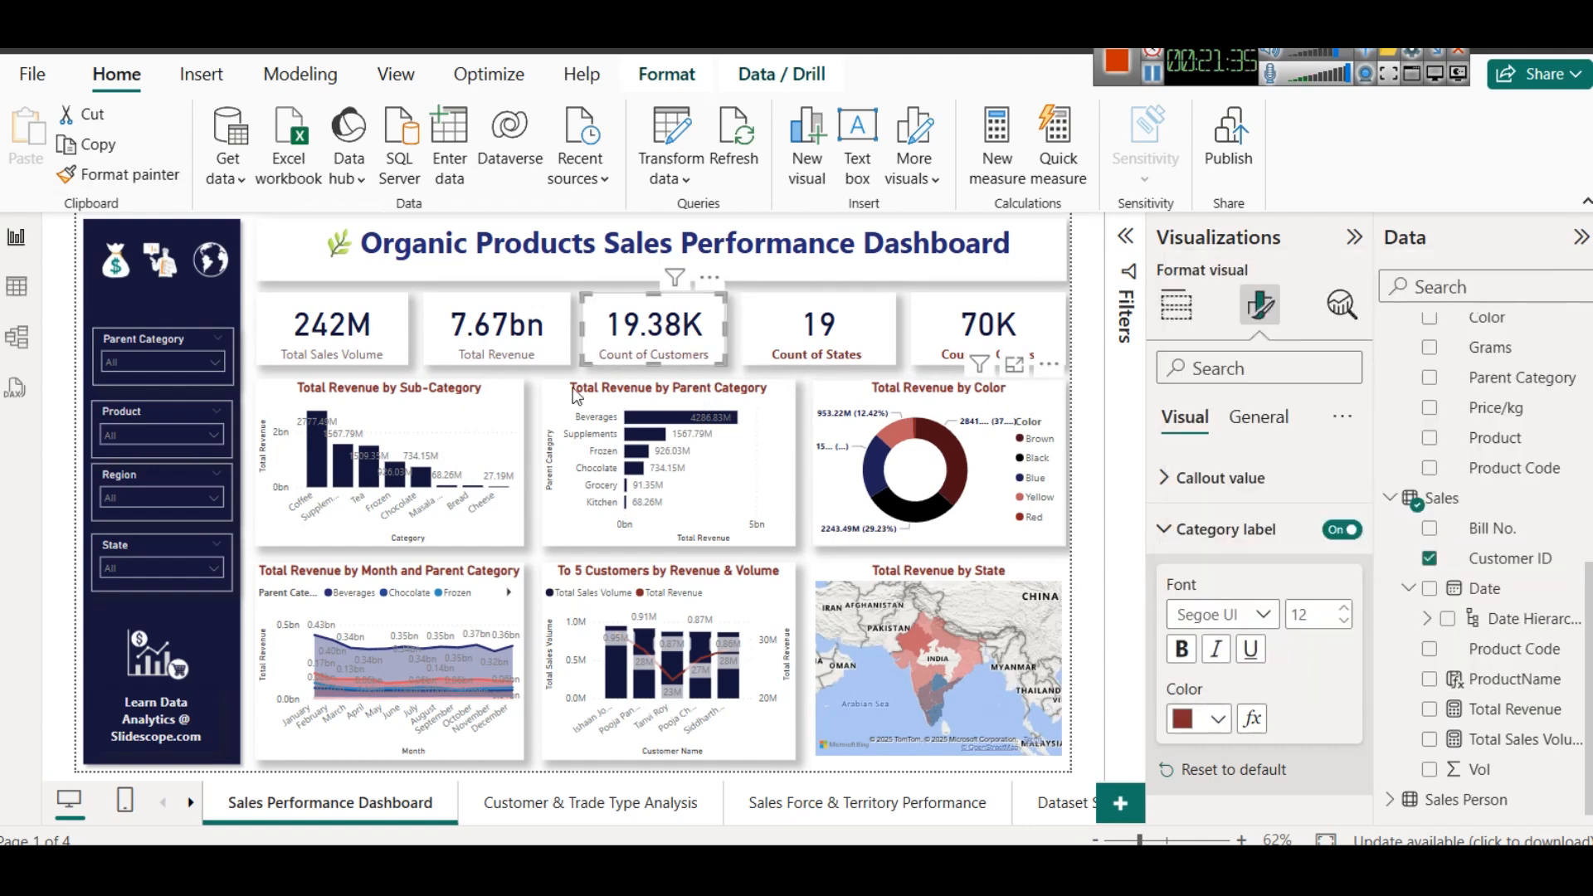
pyautogui.click(1189, 658)
# - Make the category labels of the Total Revenue and Total Sales Volume cards bold and dark red
pyautogui.click(497, 332)
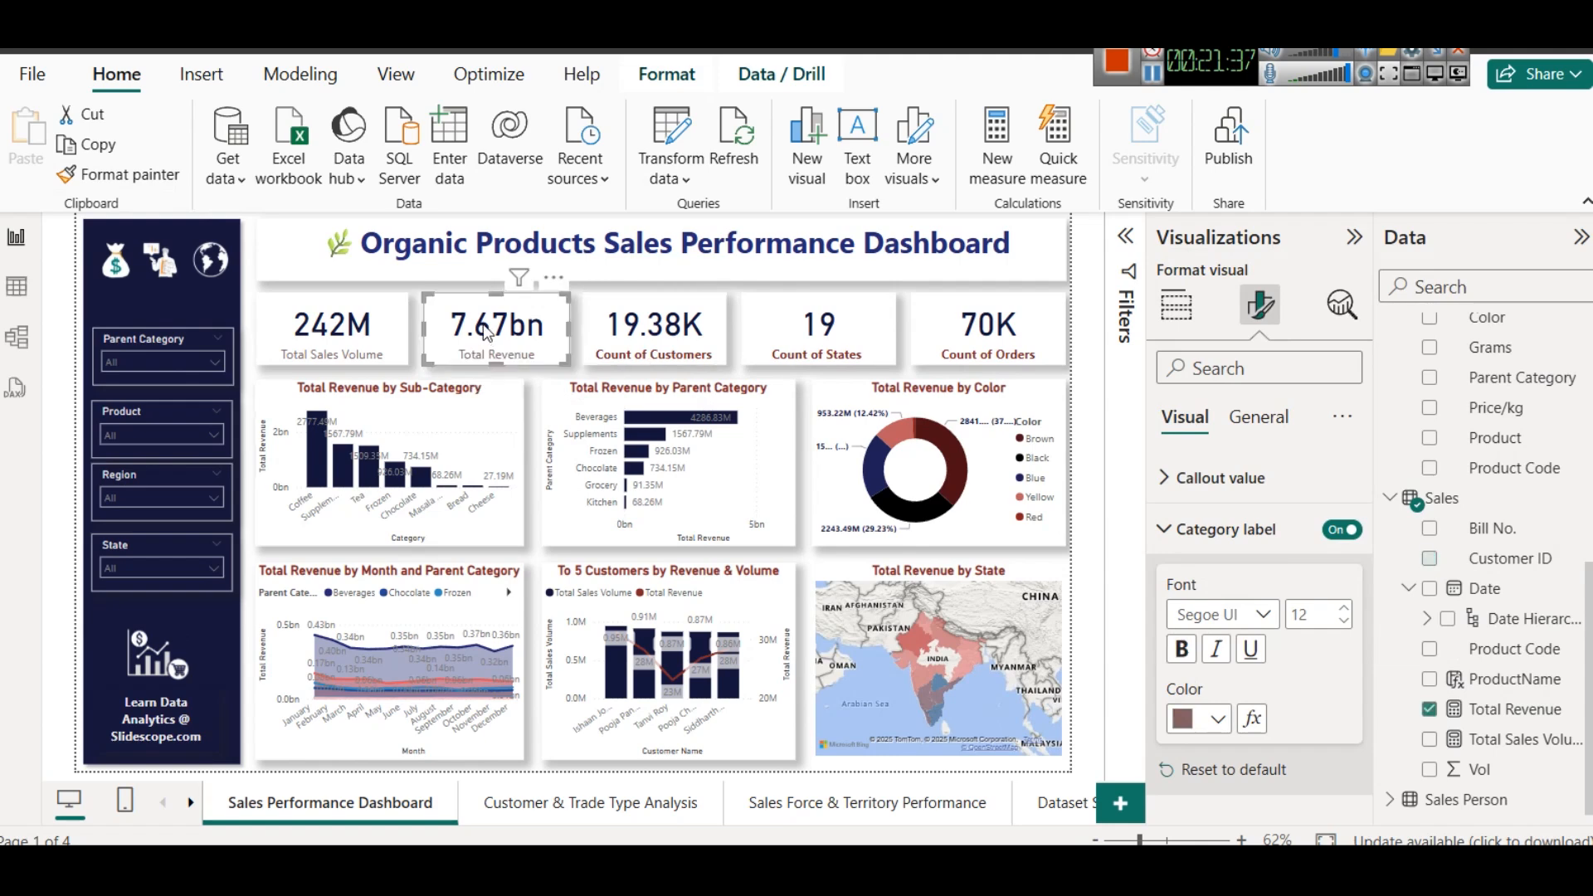
pyautogui.click(1189, 657)
pyautogui.click(1202, 722)
pyautogui.click(1198, 609)
pyautogui.click(332, 328)
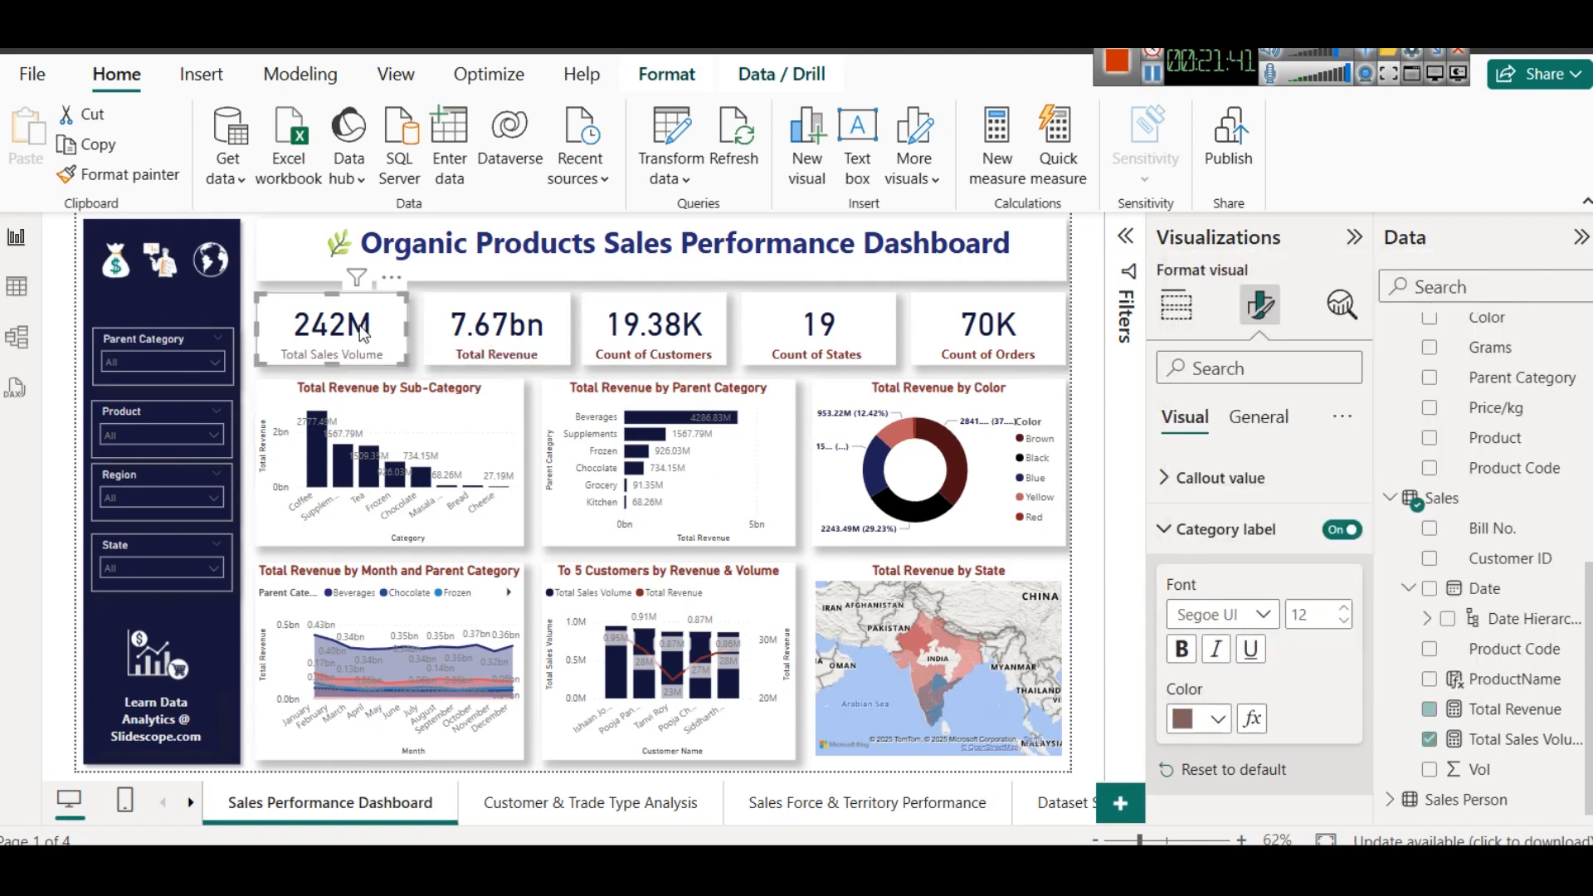
pyautogui.click(1218, 719)
pyautogui.click(1198, 609)
pyautogui.click(1181, 649)
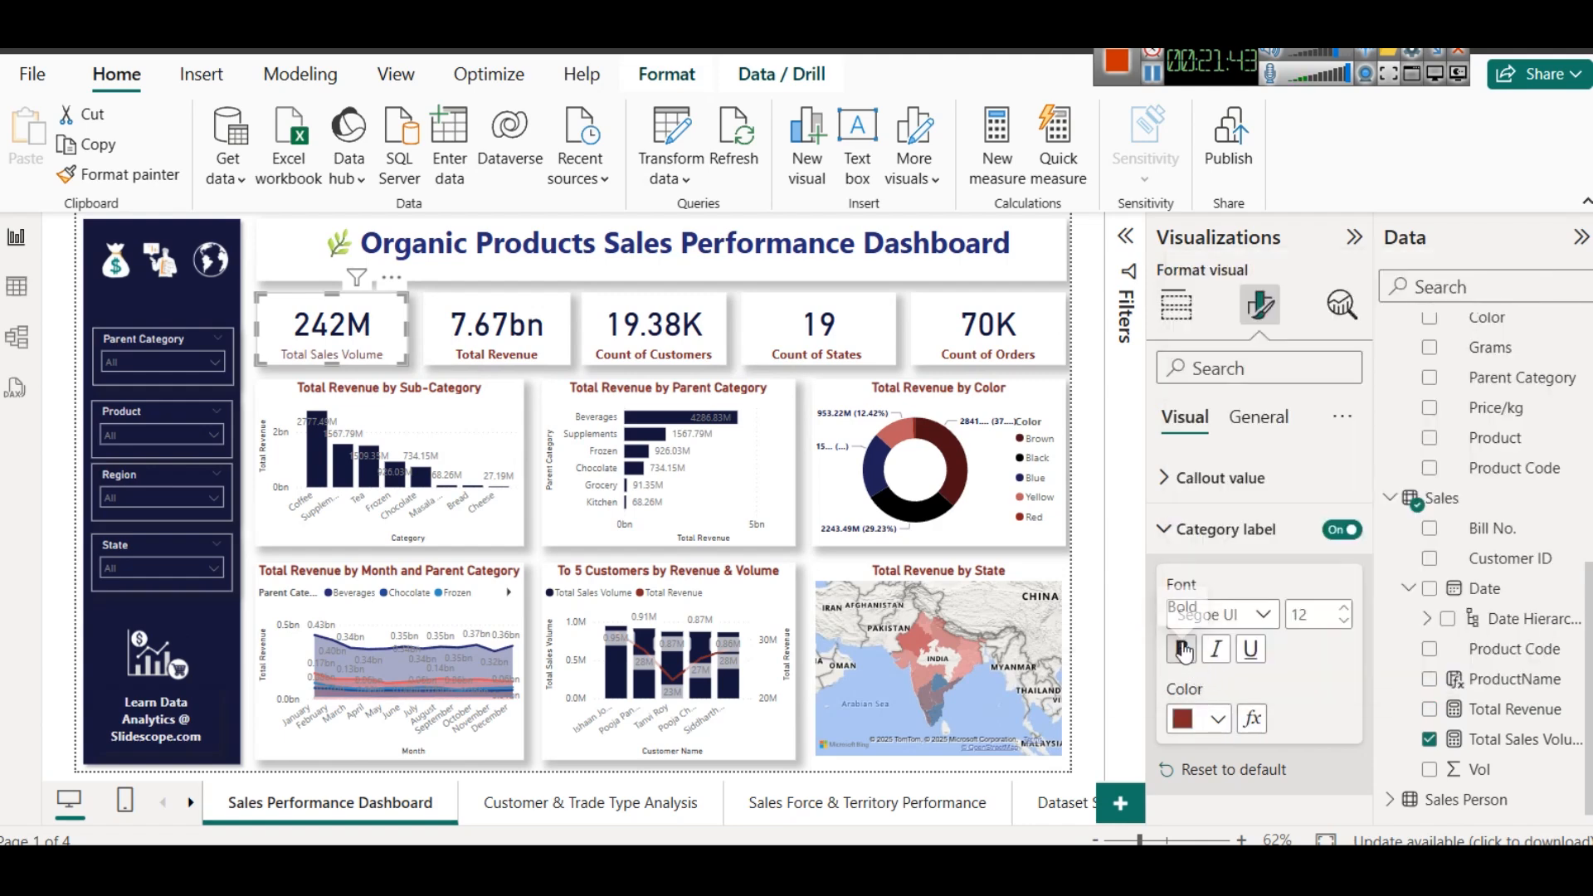
# - Set the tooltip text of the money bag icon in the sidebar to "Sales Dashboard"
pyautogui.click(251, 271)
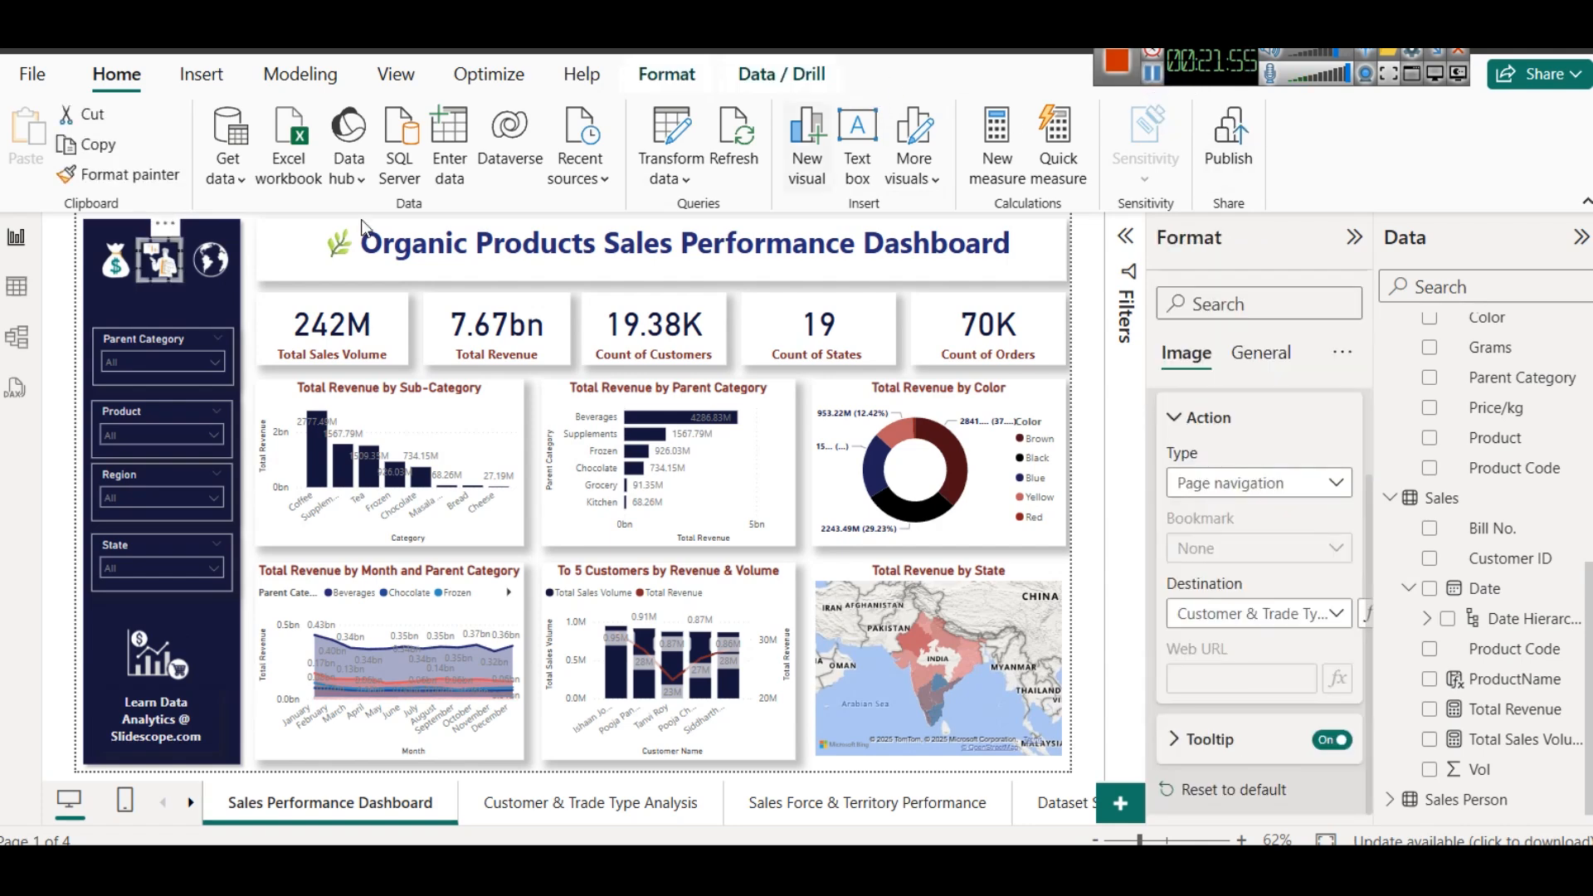
pyautogui.click(116, 272)
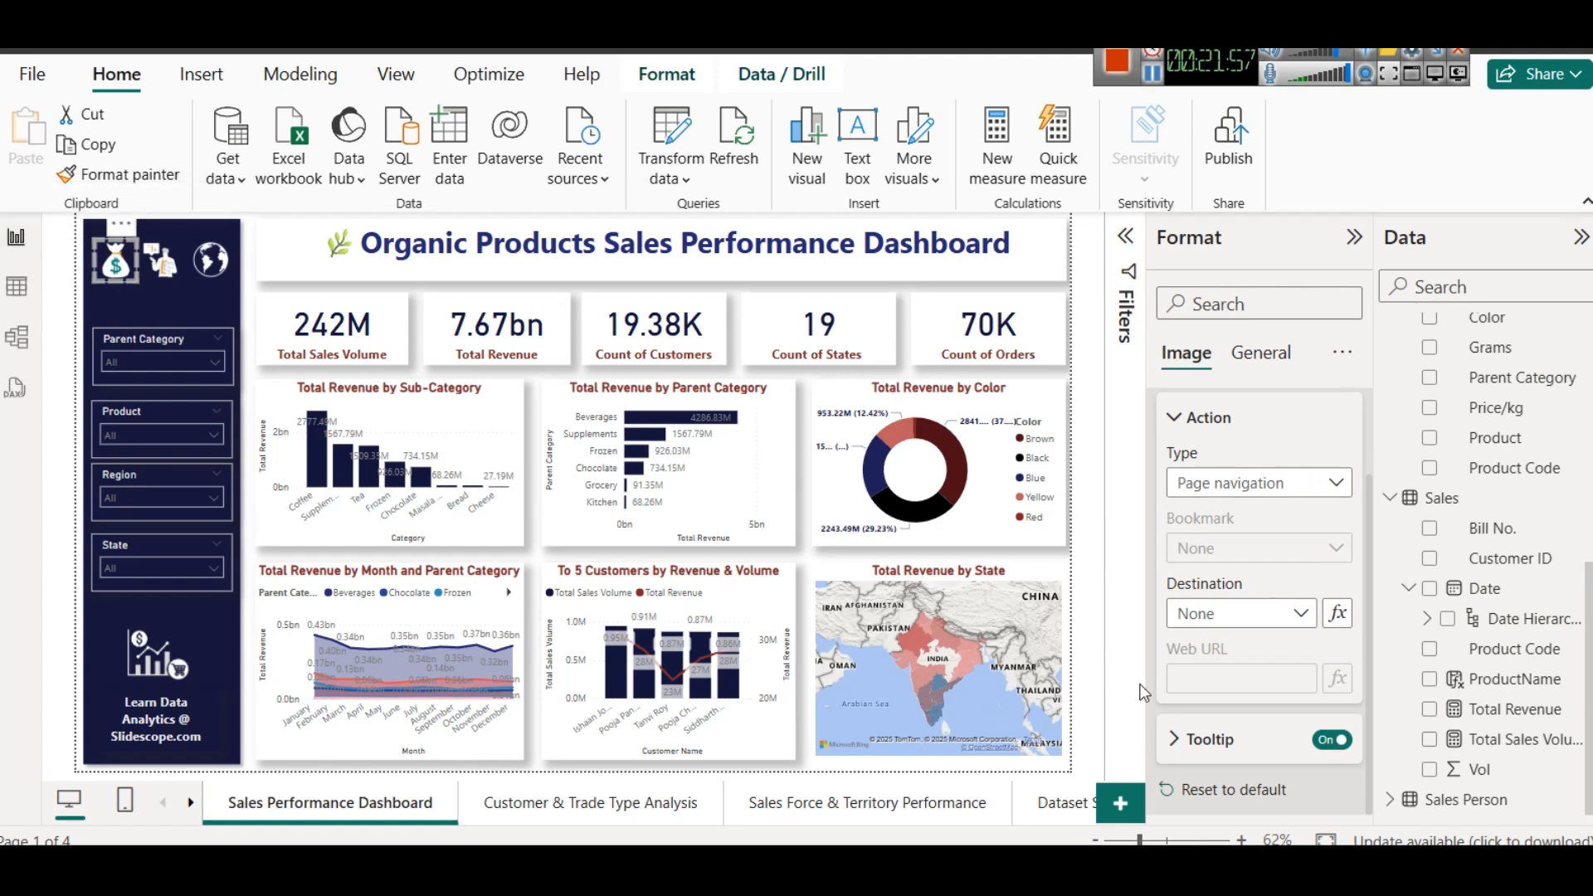
pyautogui.click(1204, 739)
pyautogui.click(1193, 737)
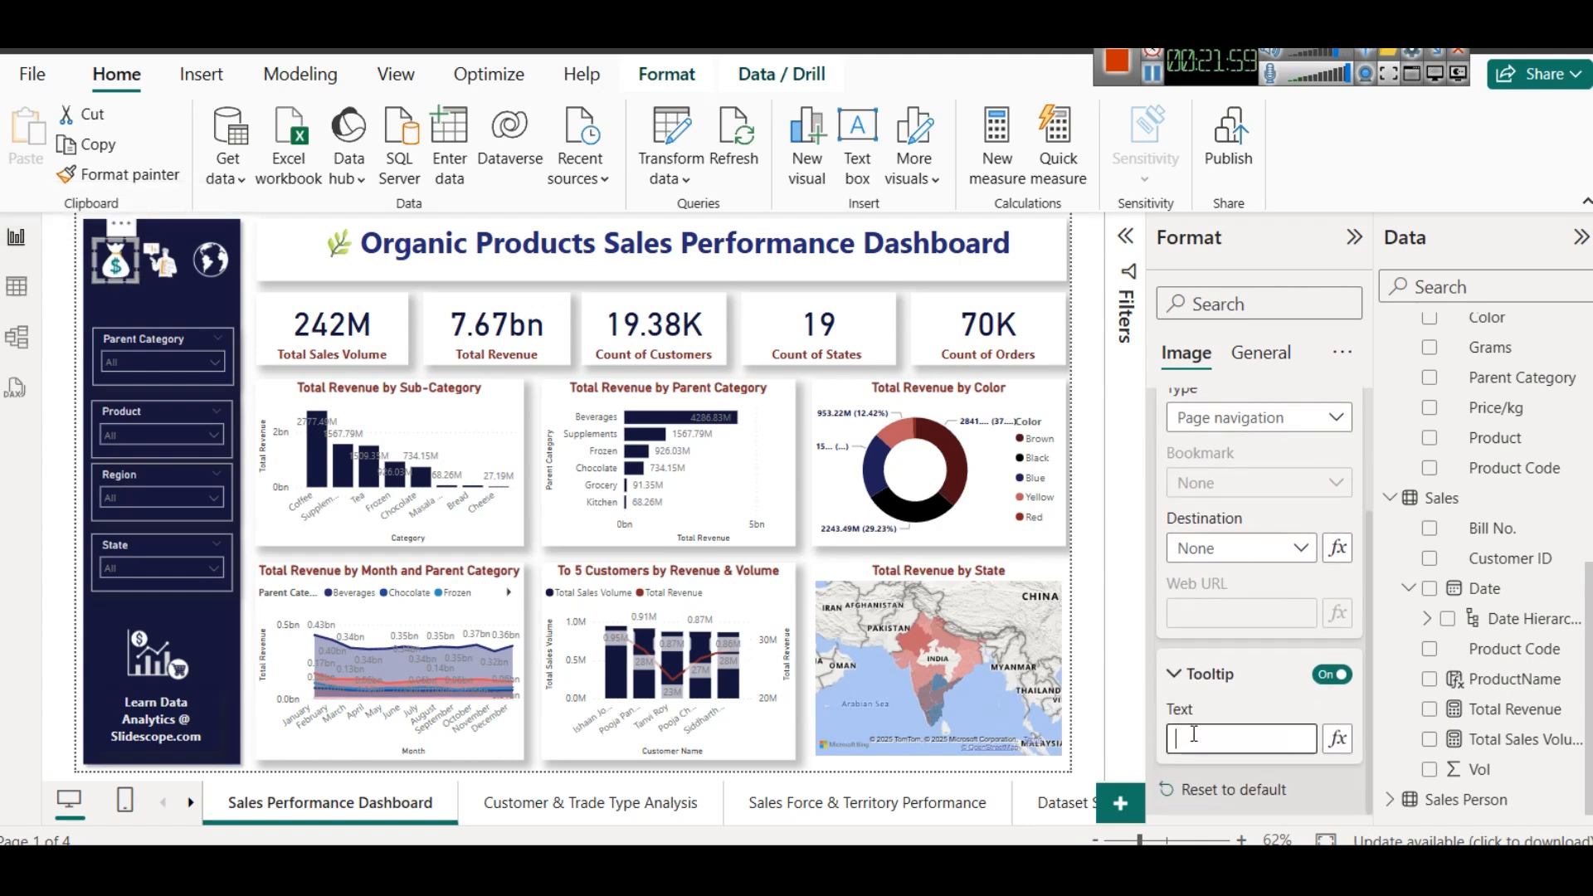
pyautogui.write('Sales Dashboard')
pyautogui.hotkey('ctrl', 'a')
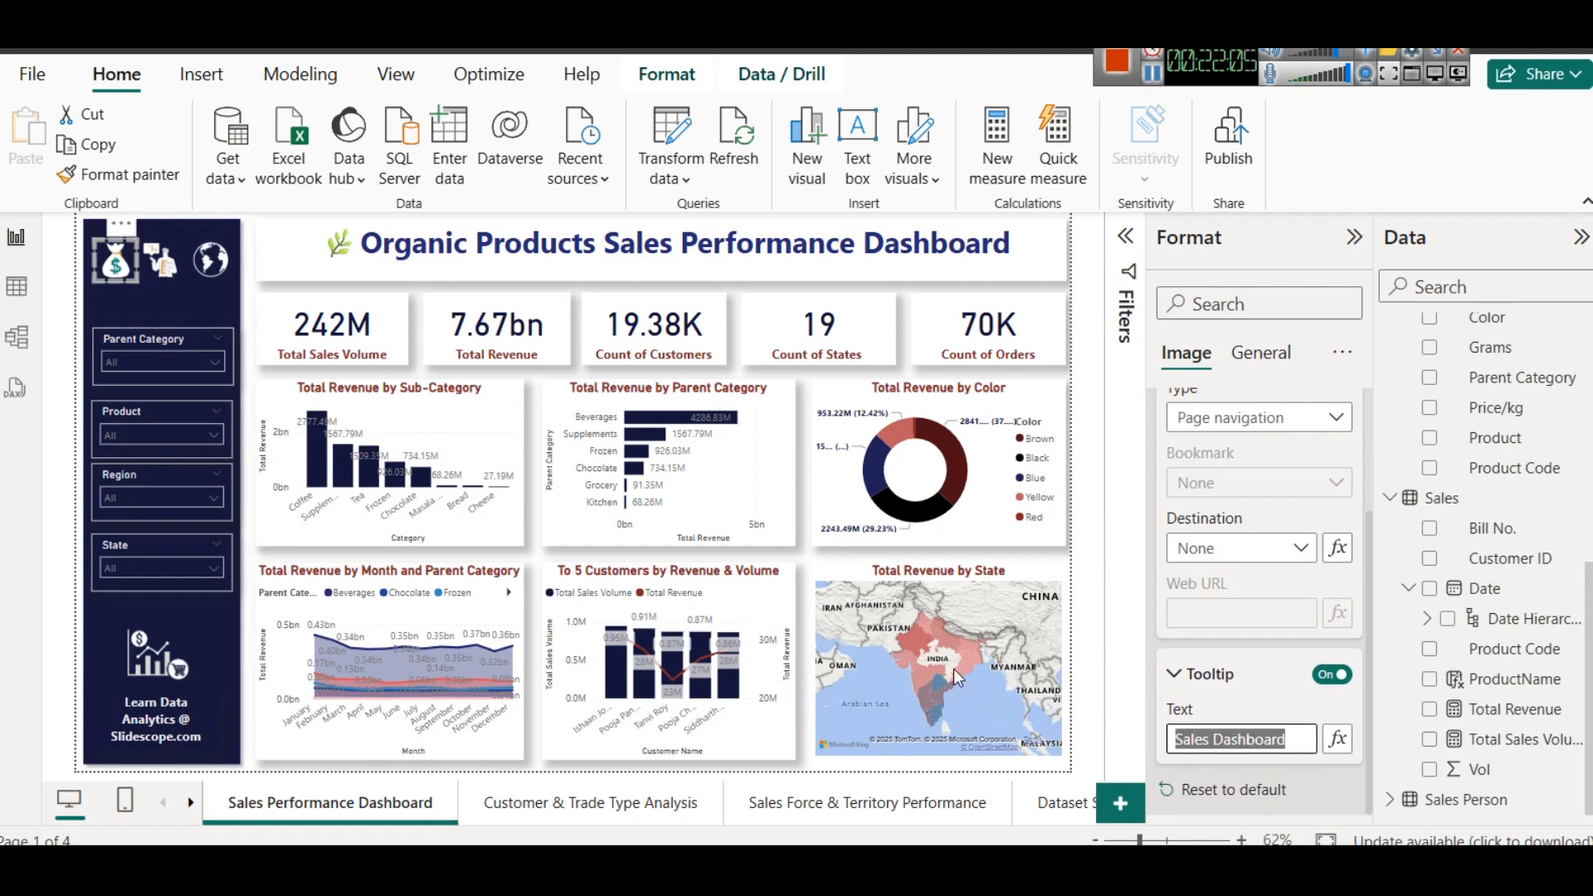
# - Set the tooltip text of the sidebar's customer icon to "Customer Insights"
pyautogui.click(164, 262)
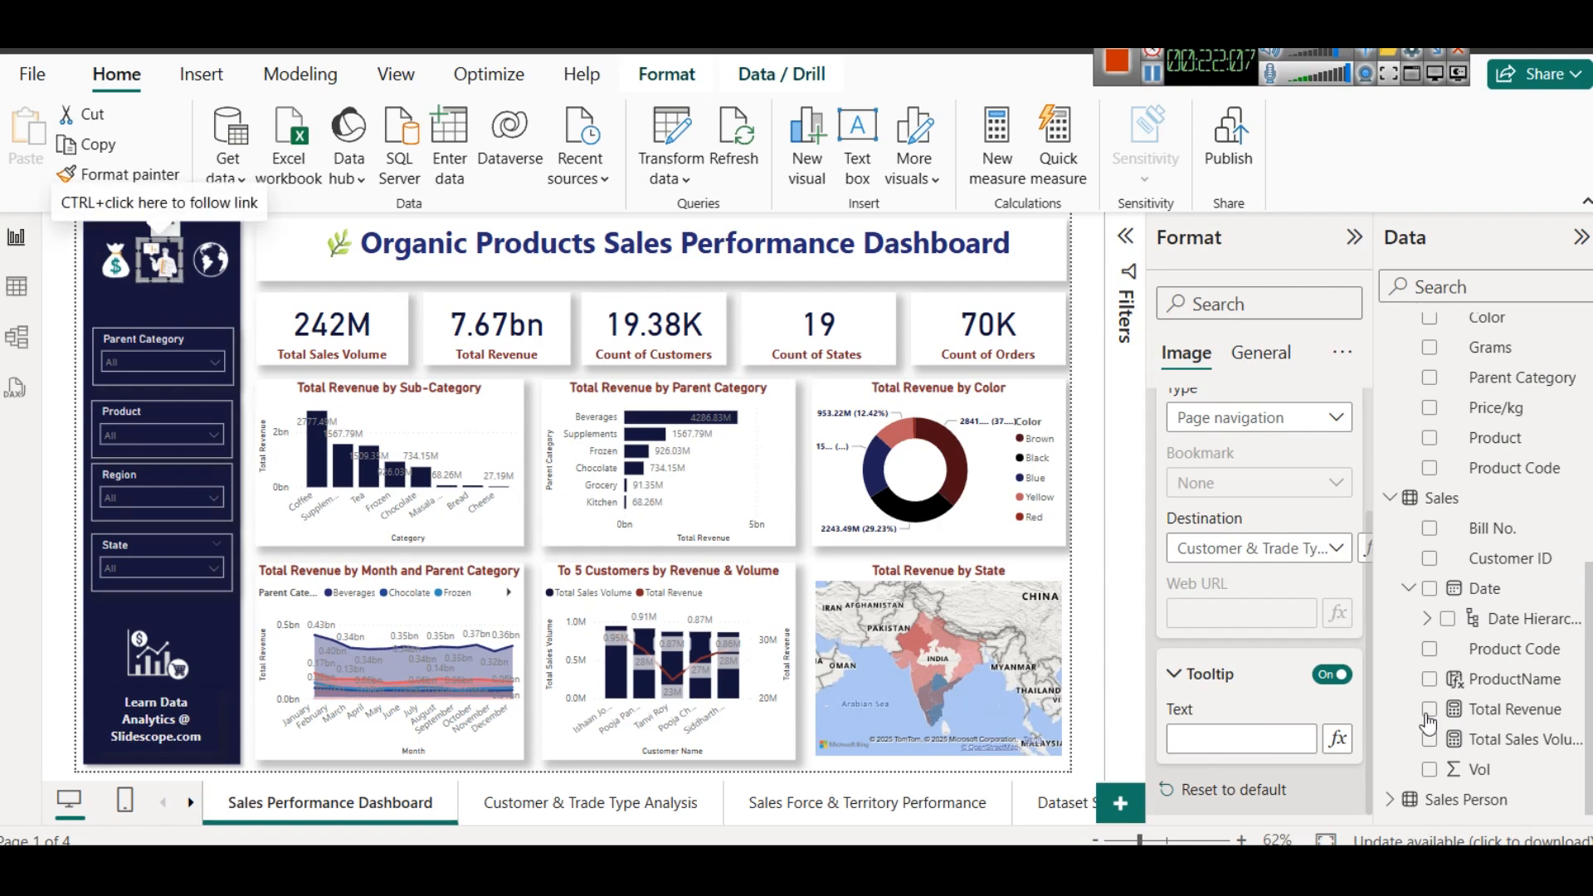
pyautogui.click(1294, 754)
pyautogui.write('Customer s')
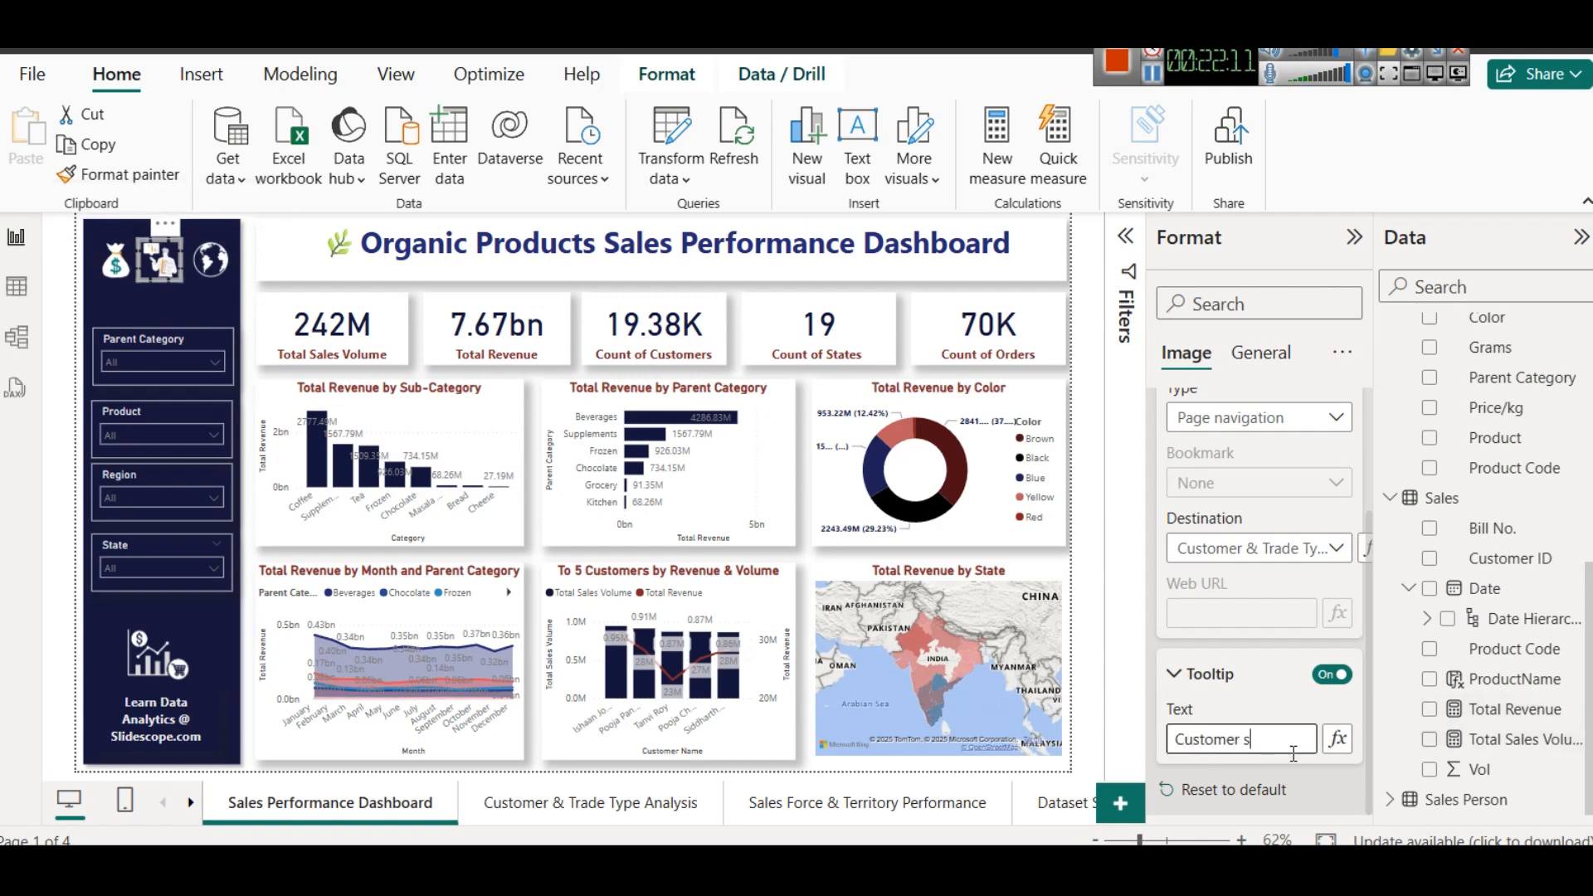
pyautogui.write('Insights')
# - Set the tooltip text of the sidebar's globe icon to "Territory Performance" and deselect it
pyautogui.click(211, 260)
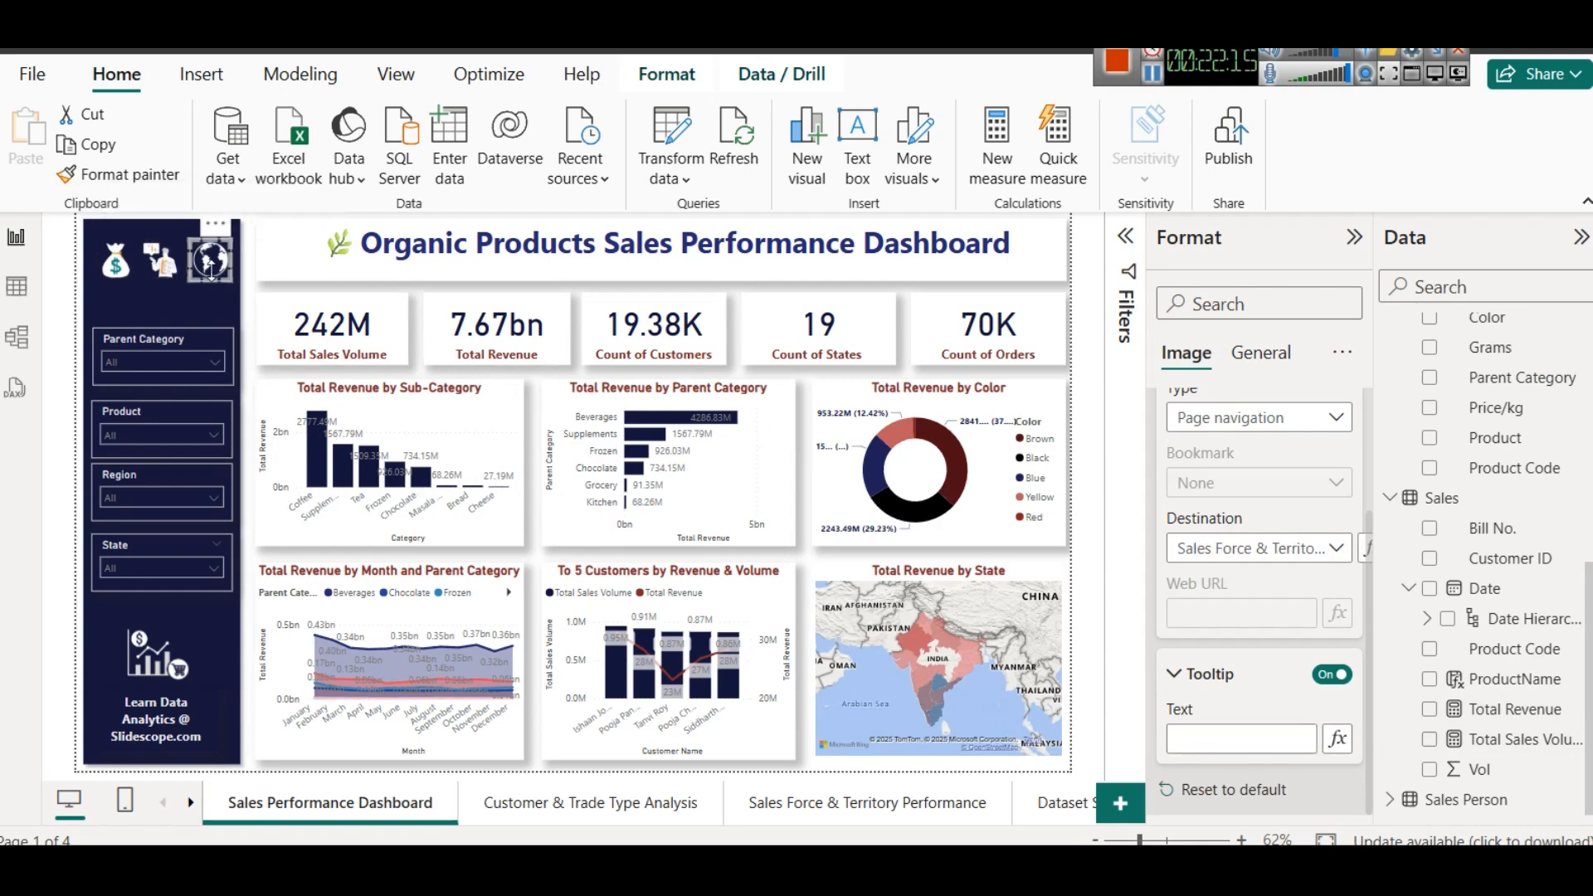
pyautogui.click(1228, 736)
pyautogui.write('Te')
pyautogui.write('rrito')
pyautogui.write('ry Performance')
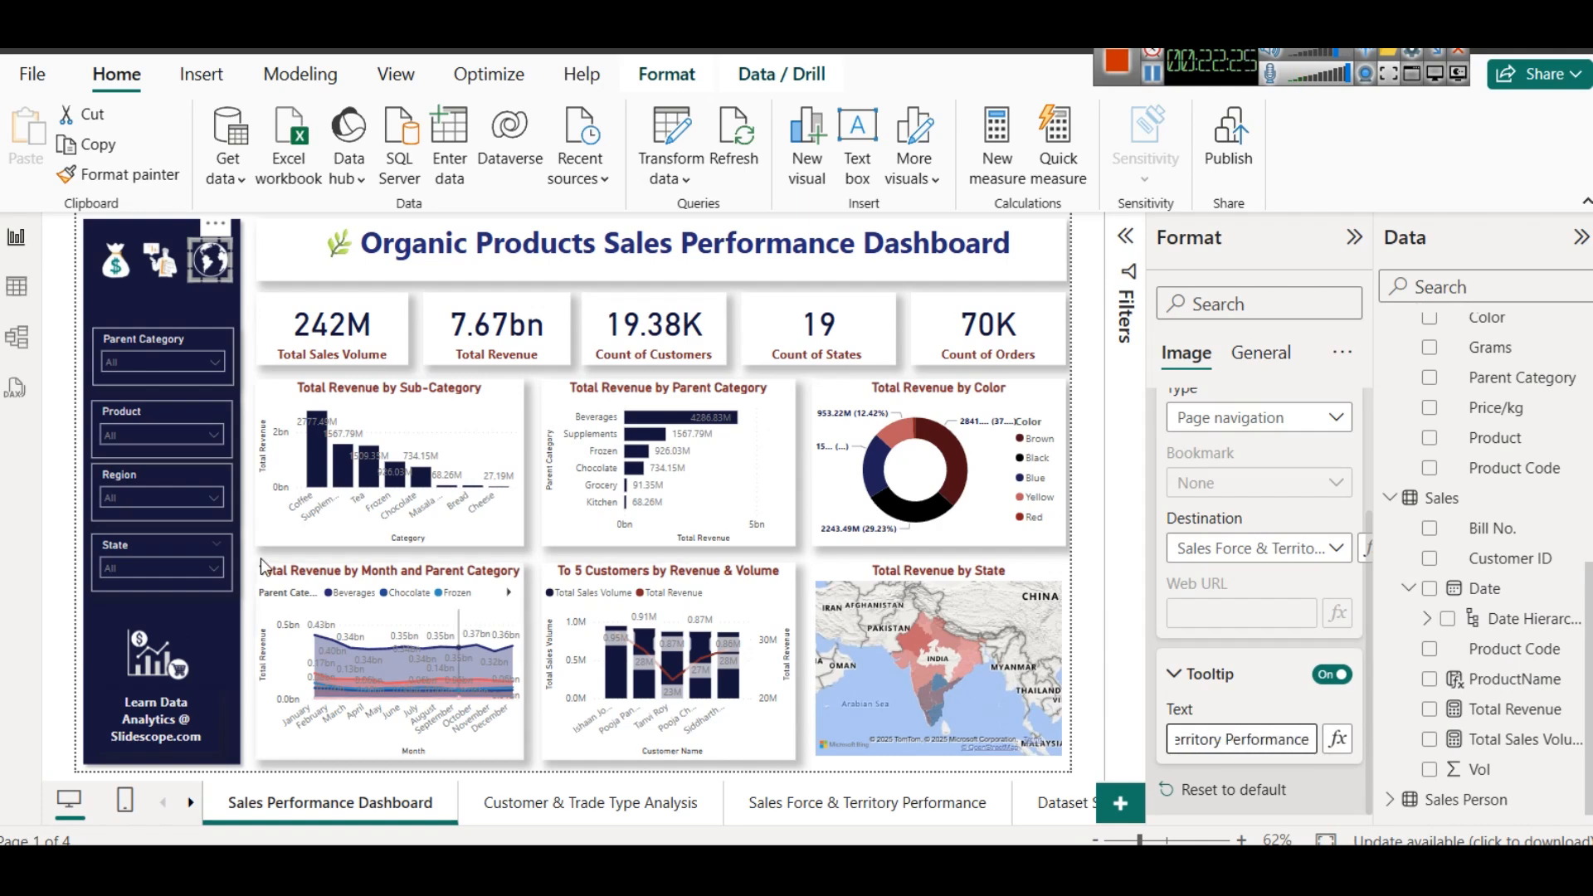
pyautogui.click(243, 675)
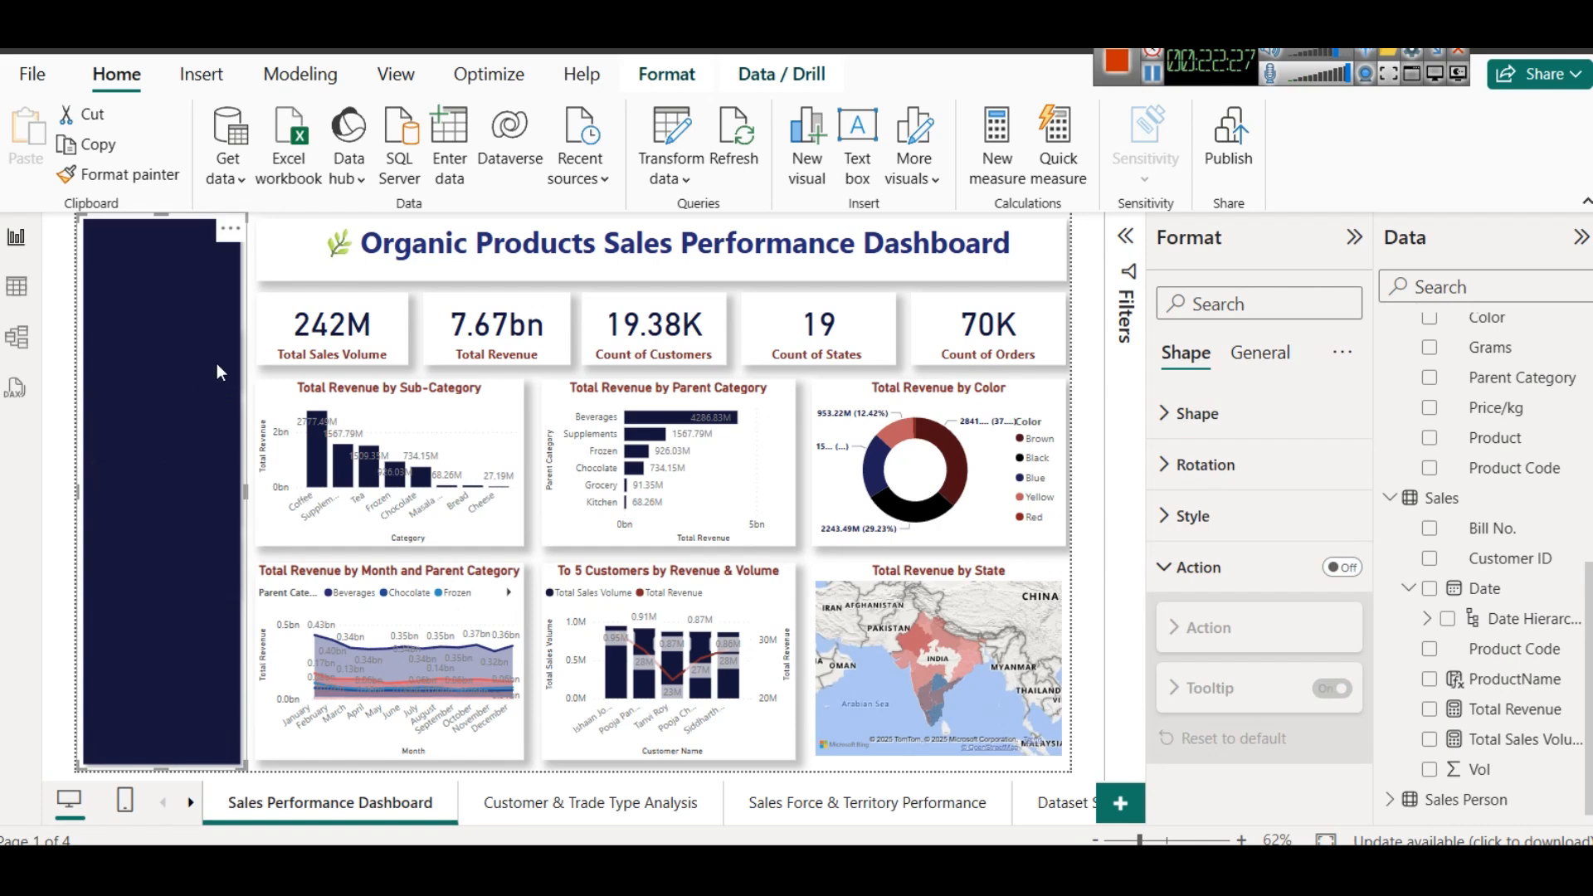
pyautogui.click(298, 291)
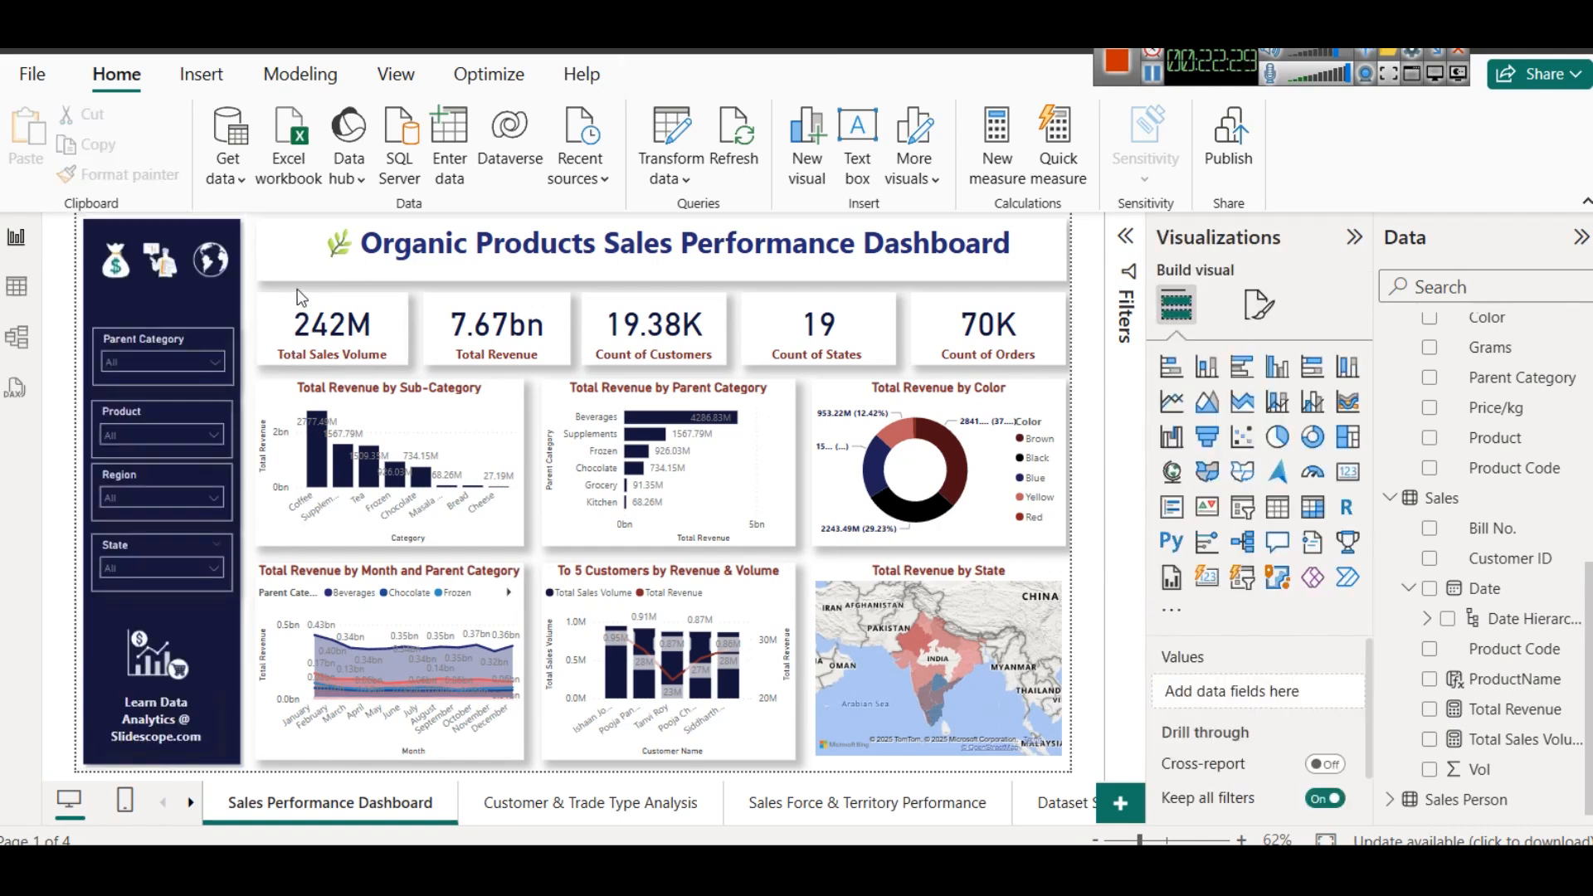